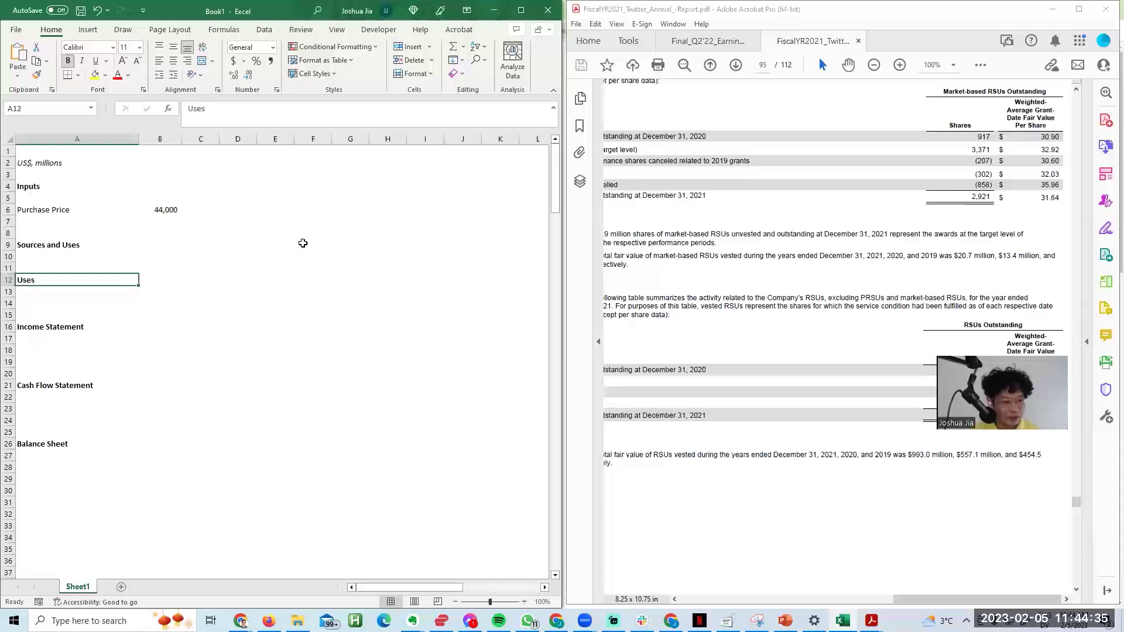
Step: Enter the heading Uses in A15 and replace the heading in A12 with Sources
text(Uses)
key(Up)
key(Up)
key(Up)
text(_o)
key(BackSpace)
text(ources)
key(Return)
Step: Insert four blank rows at row 16, between the Uses heading and the Income Statement section
key(Down)
key(Down)
key(Down)
key(alt+i)
key(r)
key(F4)
key(F4)
key(F4)
key(Right)
key(Left)
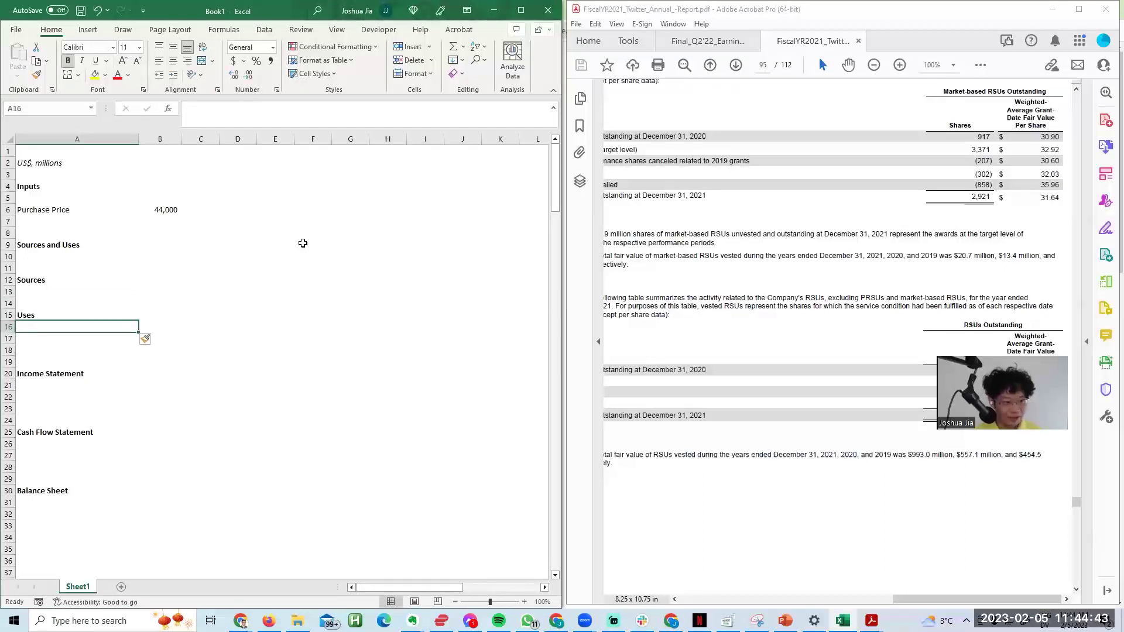
Step: Label A16 Enterprise Value under Uses and link B16 to the purchase price in B6
text(Enterprise Value)
key(ctrl+Return)
key(Right)
text(=)
key(Up)
key(Up)
key(Up)
key(Up)
key(Up)
key(Up)
key(Up)
key(Up)
key(Up)
key(Up)
key(ctrl+Return)
Step: Add the non-bold labels Transaction Fees in A17 and Financing Fees in A18 under Uses
key(Down)
key(Left)
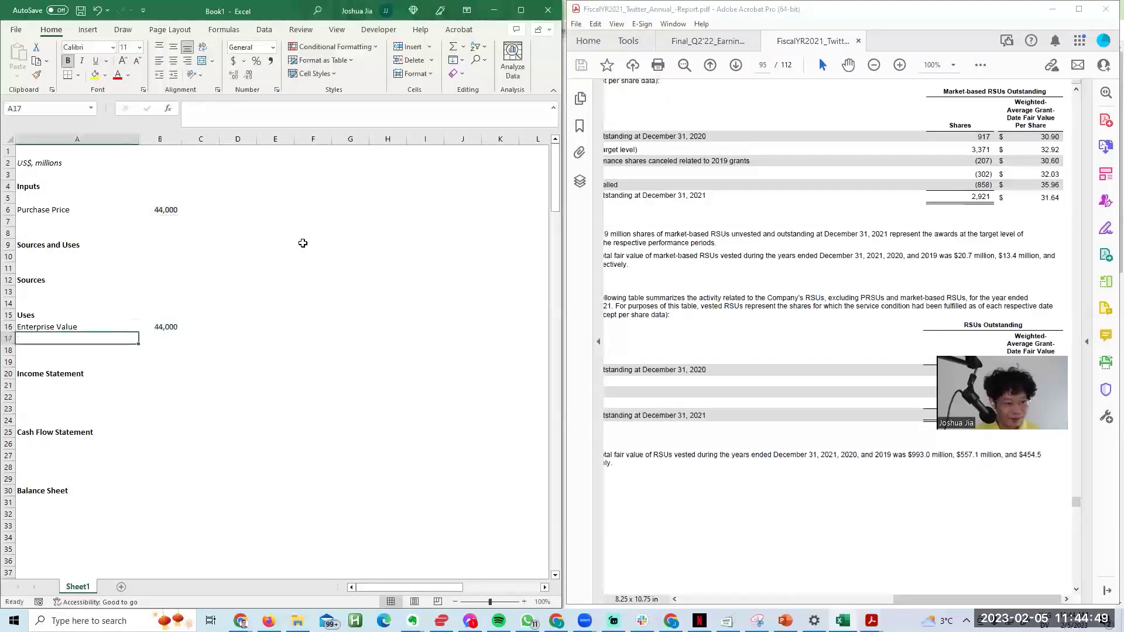
text(Transaction Fees)
key(Return)
key(ctrl+b)
text(Finacn)
key(BackSpace)
key(BackSpace)
key(BackSpace)
key(BackSpace)
key(BackSpace)
text(incan)
key(BackSpace)
key(BackSpace)
text(ancing Fees)
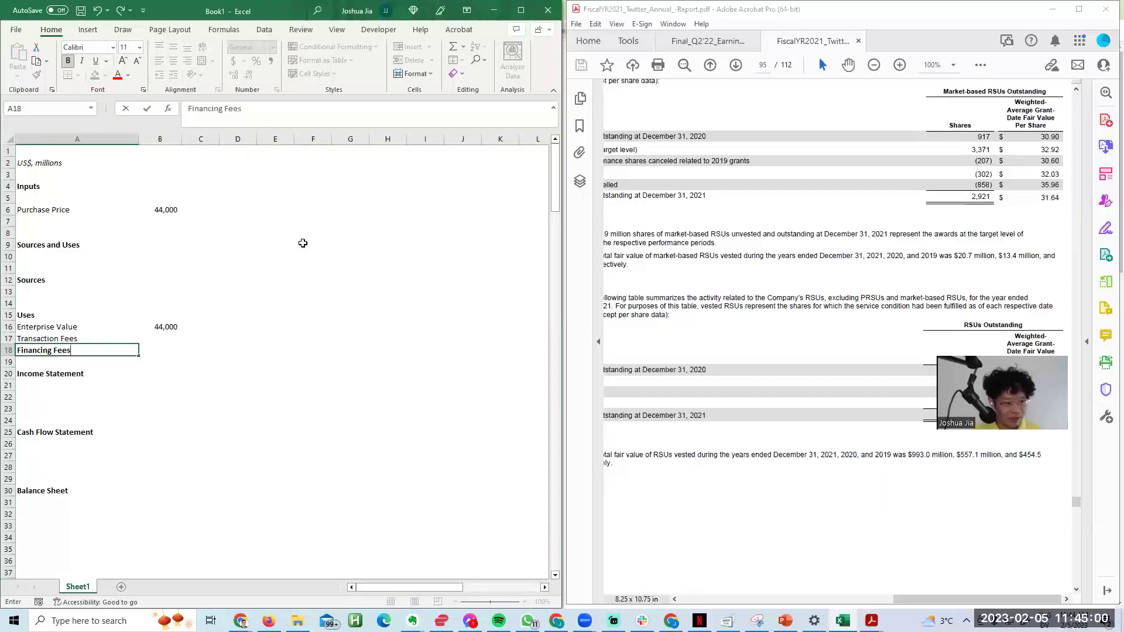
key(Return)
key(Up)
key(Right)
key(Left)
key(ctrl+b)
Step: Add a Transaction Fees input in row 7 with a rate of 2%, formatted to one decimal place
key(Up)
key(Right)
click(108, 211)
click(106, 225)
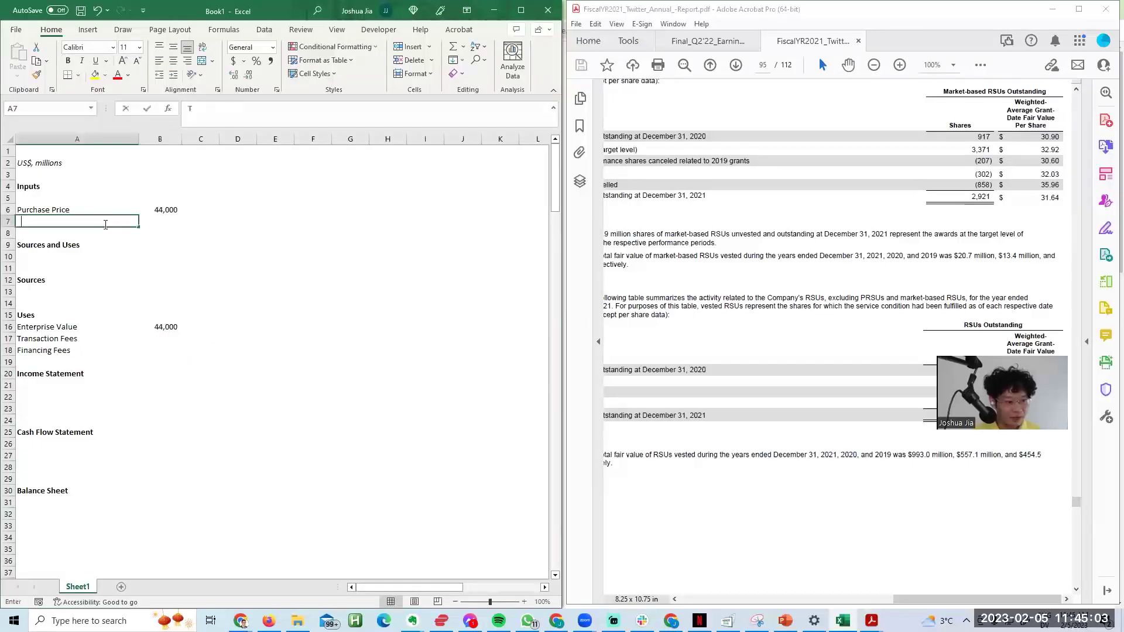
text(Transaction Fees)
key(Tab)
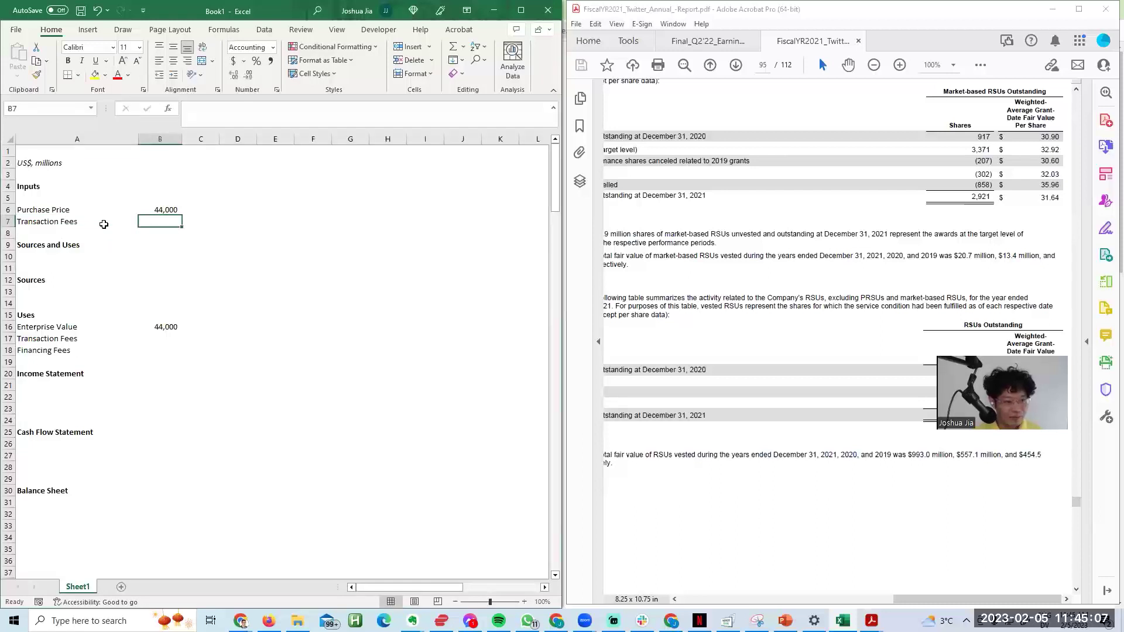
text(2%)
key(Return)
key(Up)
key(h)
key(0)
Step: Calculate Transaction Fees in B17 as Enterprise Value times the transaction fee rate, =B16*B7
key(Down)
key(Down)
key(Down)
key(Down)
key(Down)
key(Down)
key(Down)
key(Down)
key(Down)
key(Down)
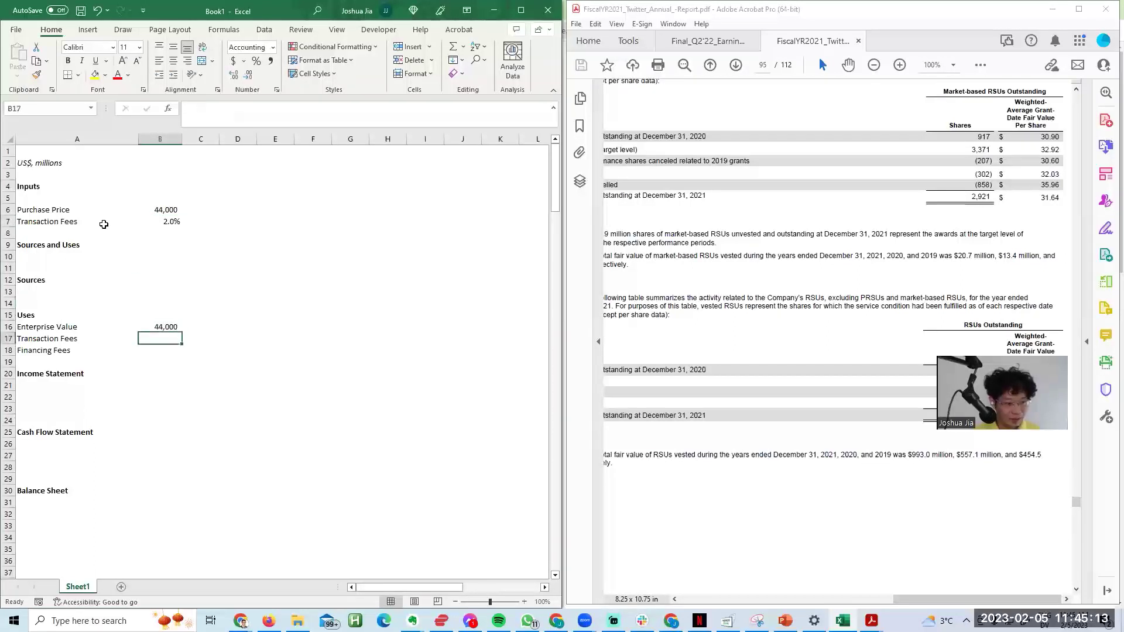
text(=)
key(Up)
text(*)
key(Up)
key(Up)
key(Up)
key(Up)
key(Up)
key(Up)
key(Up)
key(Up)
key(Up)
key(Up)
key(Up)
key(Down)
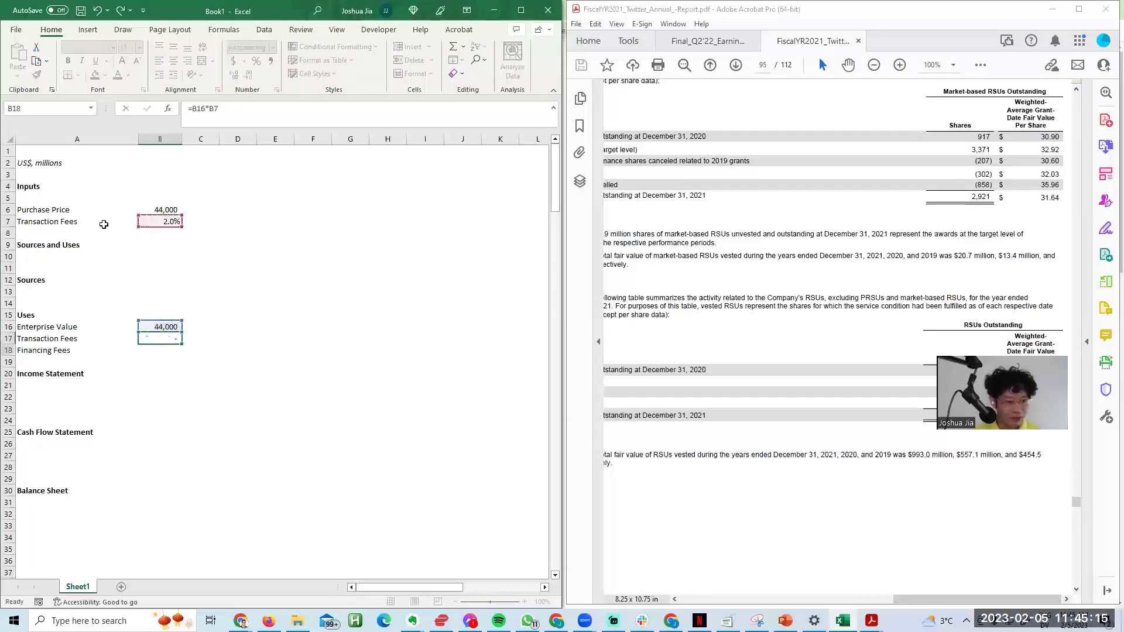
key(Return)
Step: Insert a row at row 8 below the Transaction Fees input and label it Financing Fees
key(Left)
key(Right)
key(Up)
key(Up)
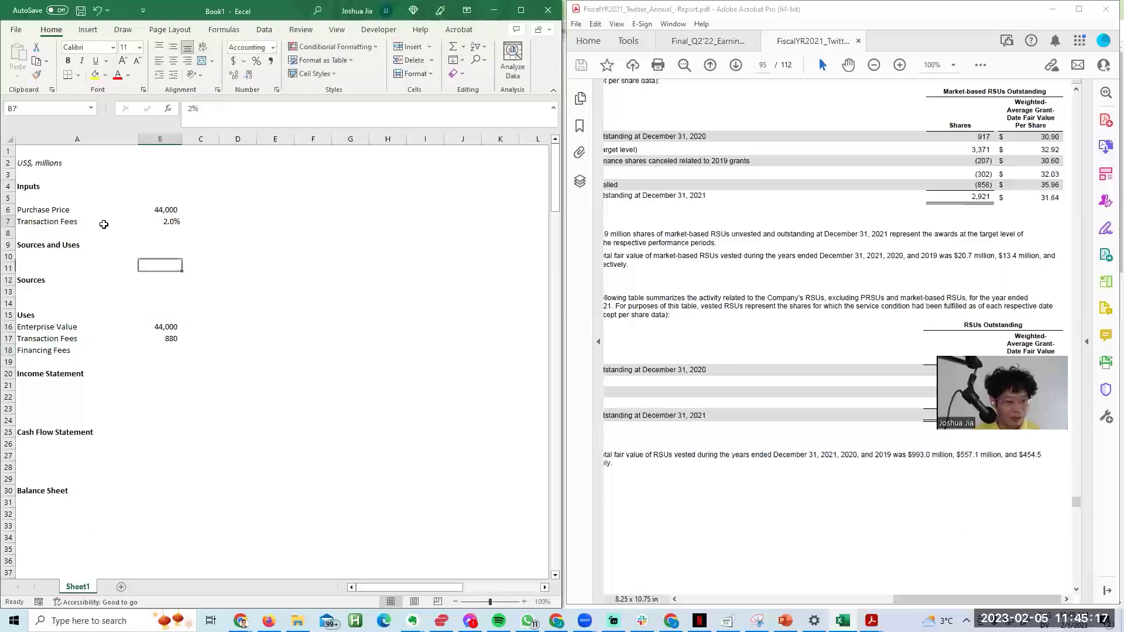
key(ctrl+Up)
key(Left)
key(Down)
key(alt+i)
text(rFinancing)
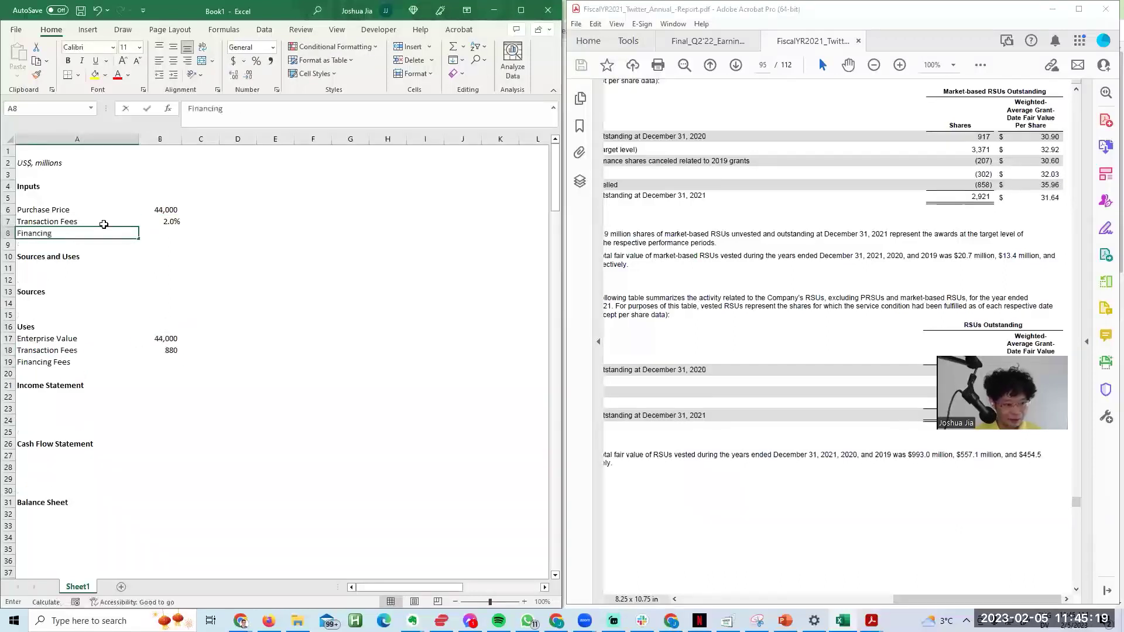
text( Fees)
key(Return)
Step: Set the Financing Fees rate in B8 to 2.5%
key(Up)
key(Right)
text(2%)
key(Return)
key(Up)
text(2.5%)
key(Return)
key(Up)
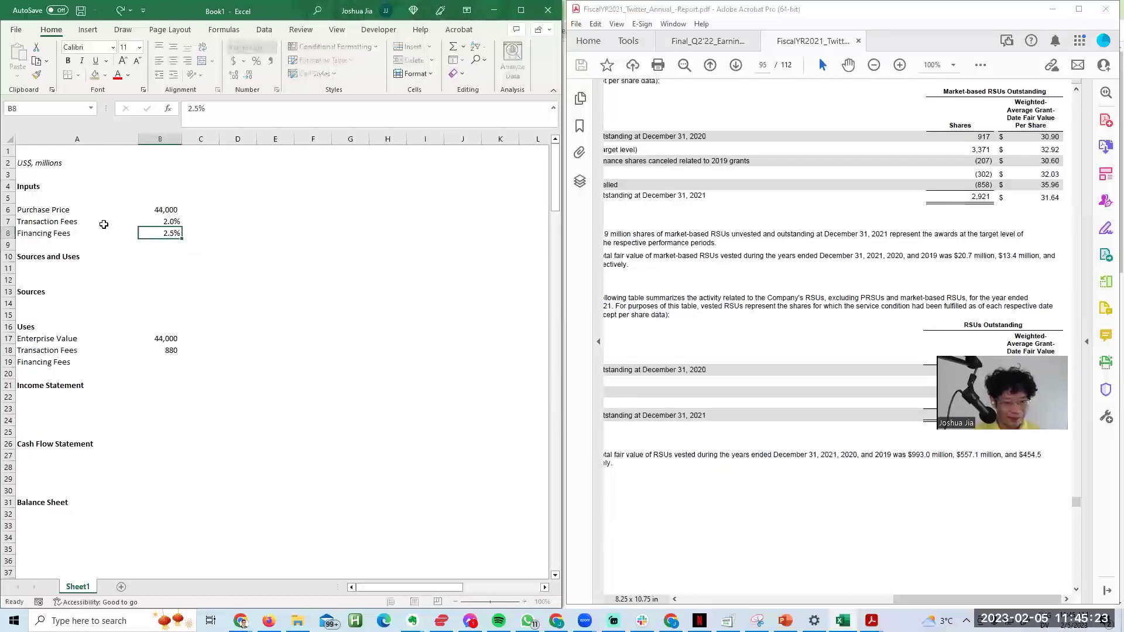
Step: Check the cell references in the Transaction Fees formula in B18 under Uses
key(ctrl+Down)
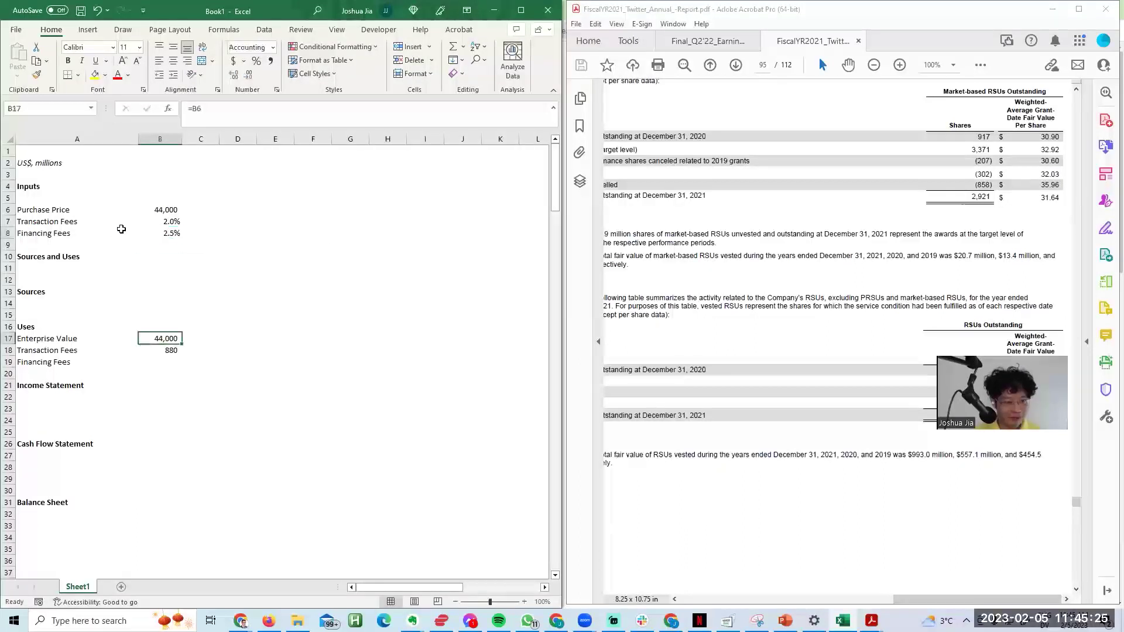
key(Down)
key(Up)
key(Down)
key(F2)
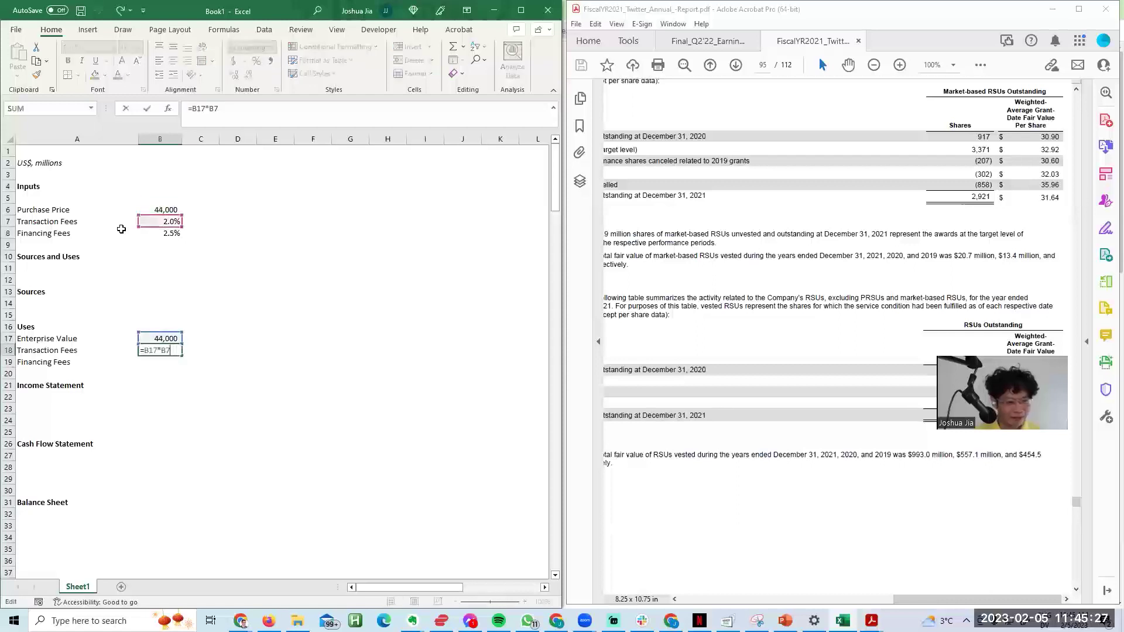
key(Return)
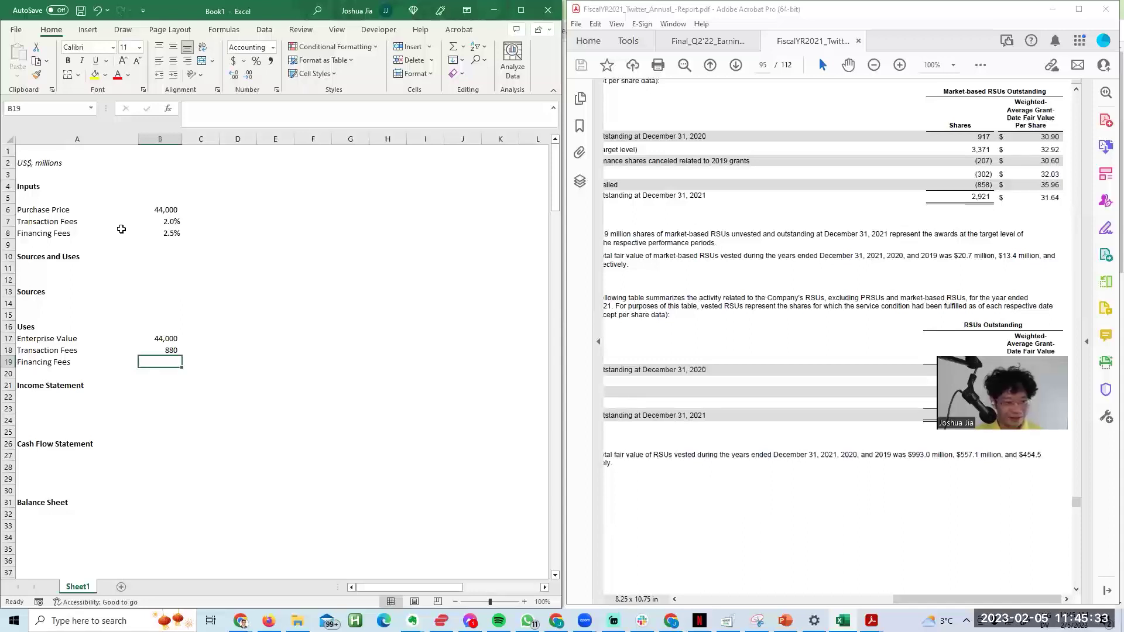
key(F2)
key(Escape)
Step: Insert two blank rows at row 20, below Financing Fees in the Uses section
key(Left)
key(Up)
key(Up)
key(Down)
key(Down)
key(Down)
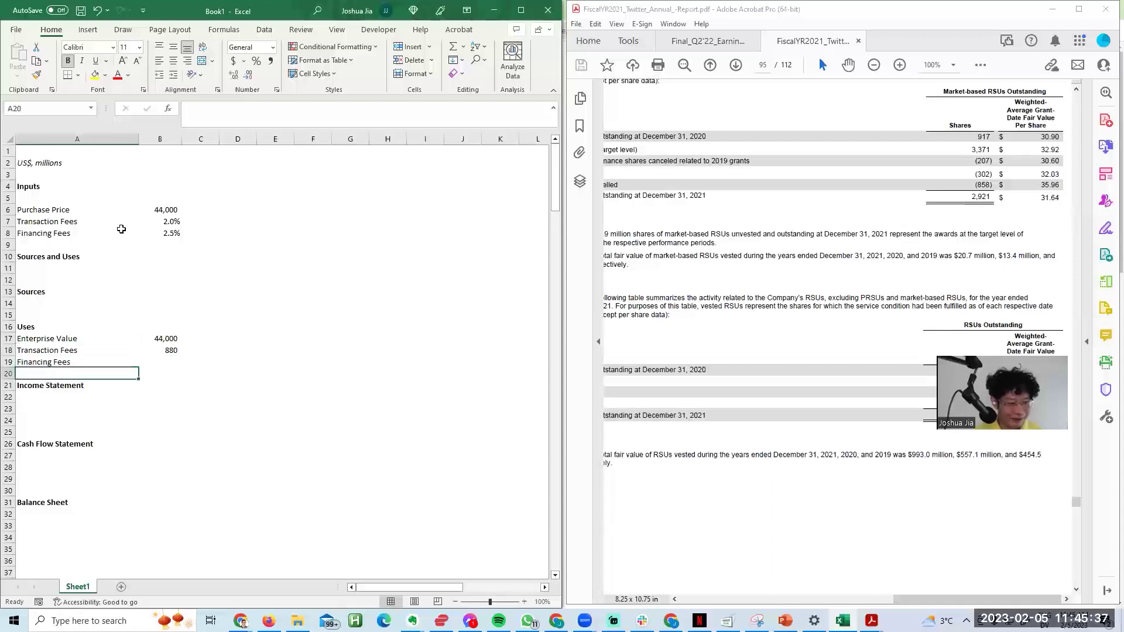
key(alt+i)
key(r)
key(alt+i)
key(r)
key(Right)
key(Left)
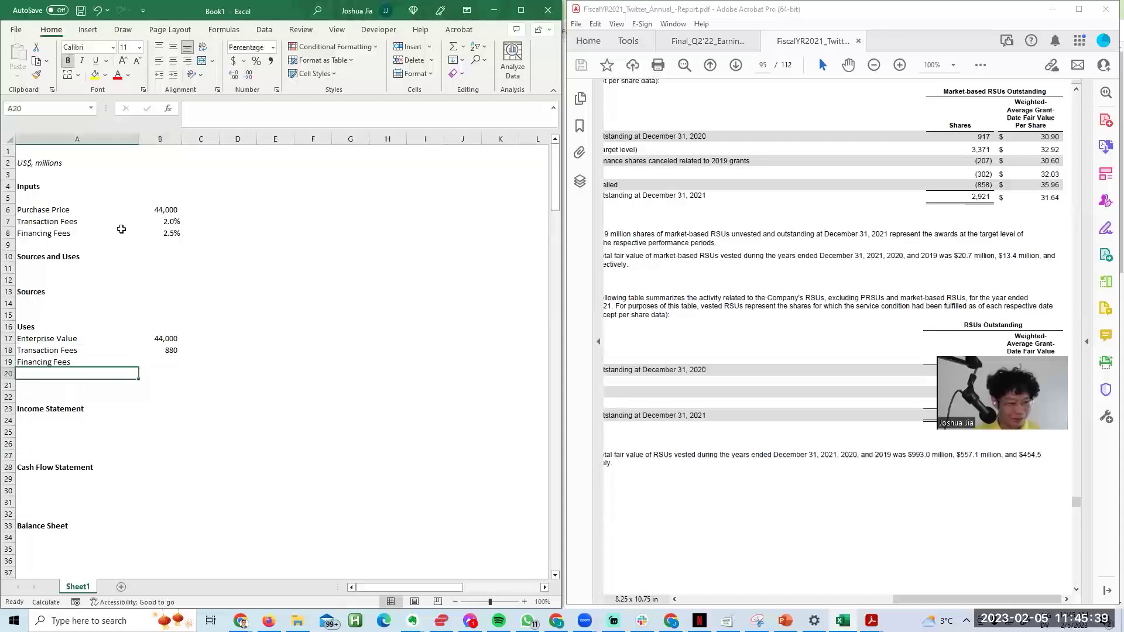
Step: Add a top border across A20:B20, below the Financing Fees line
key(shift+Right)
key(alt+h)
key(b)
key(p)
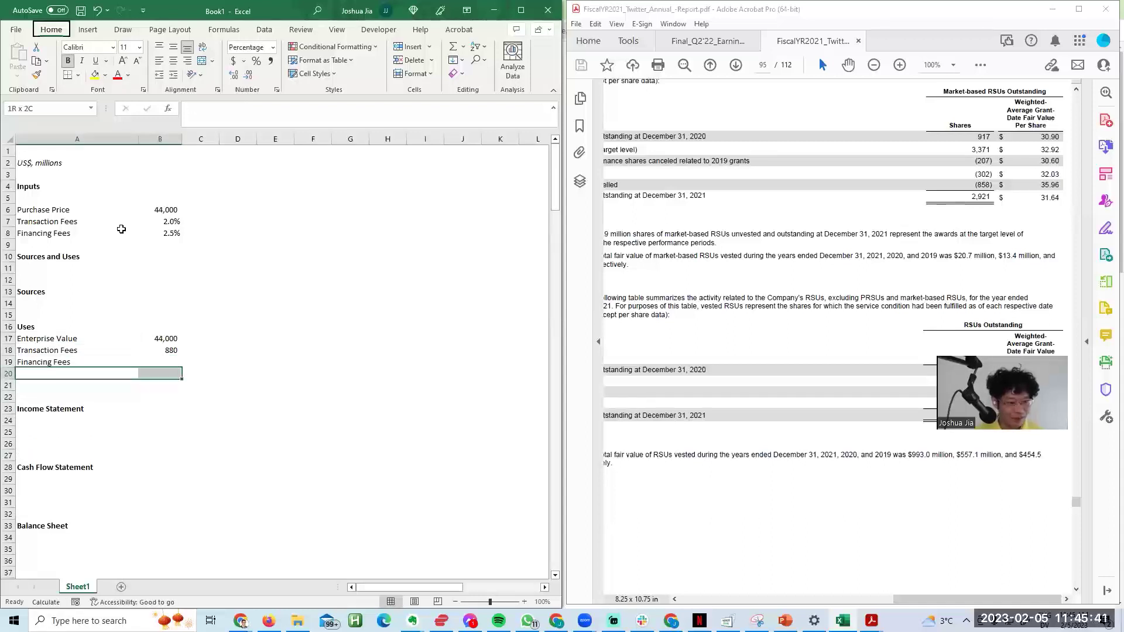
Step: Insert two blank rows at row 15 to make room for the Sources items above Uses
key(Up)
key(Up)
key(Up)
key(Up)
key(Up)
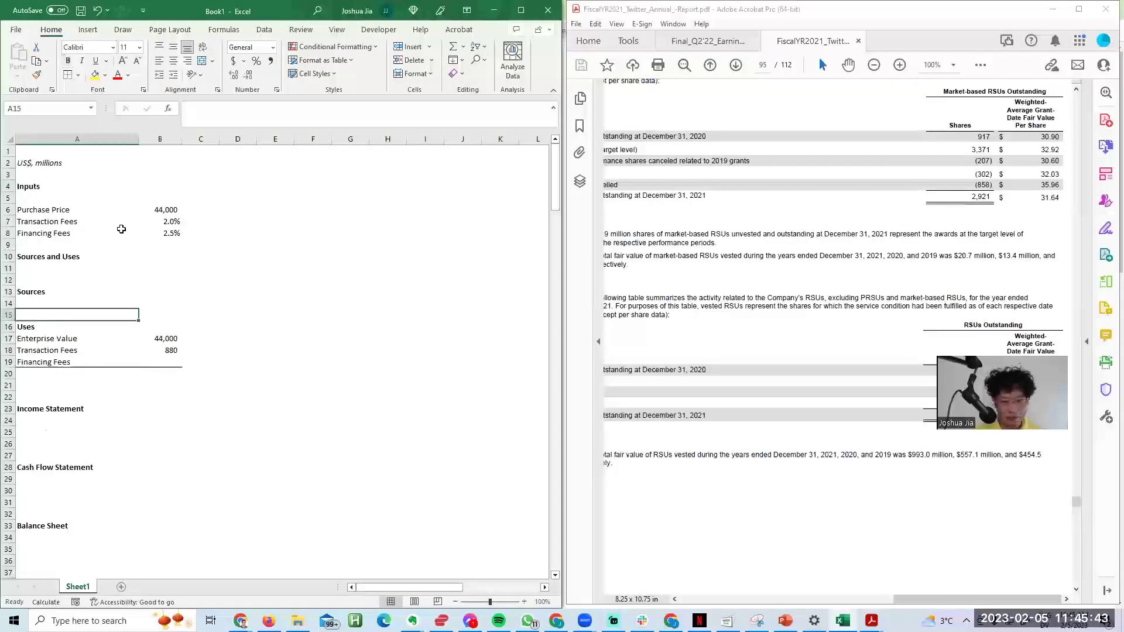
key(alt+i)
key(r)
key(alt+i)
key(r)
Step: Switch to Chrome to show the $TWTR capital structure thread beside the worksheet, and select cell A14
key(alt+Tab)
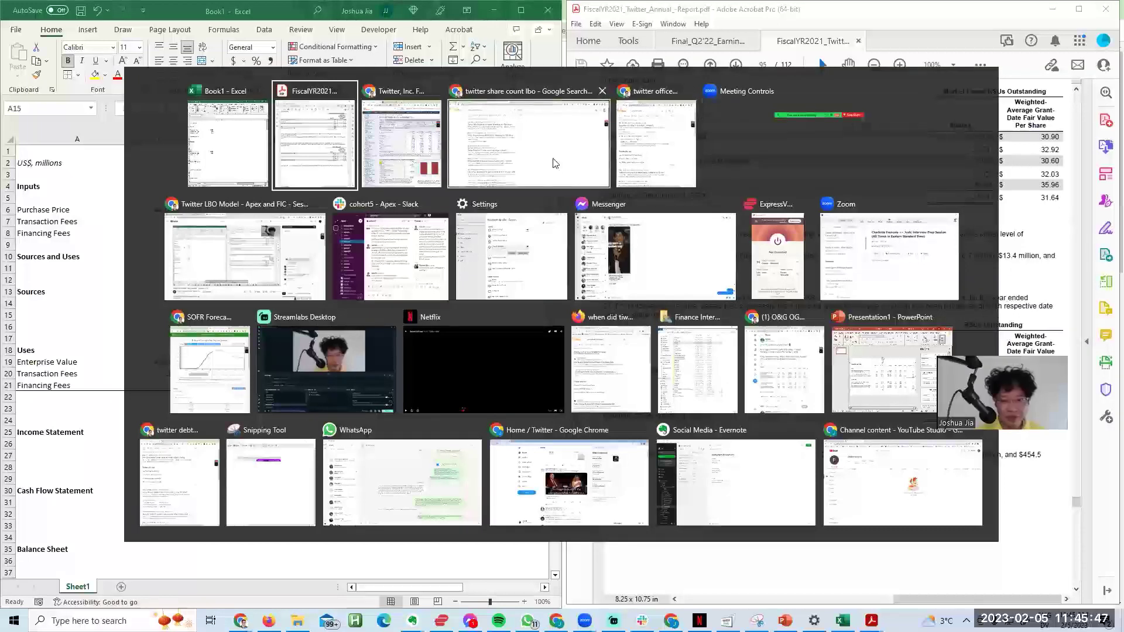
key(Escape)
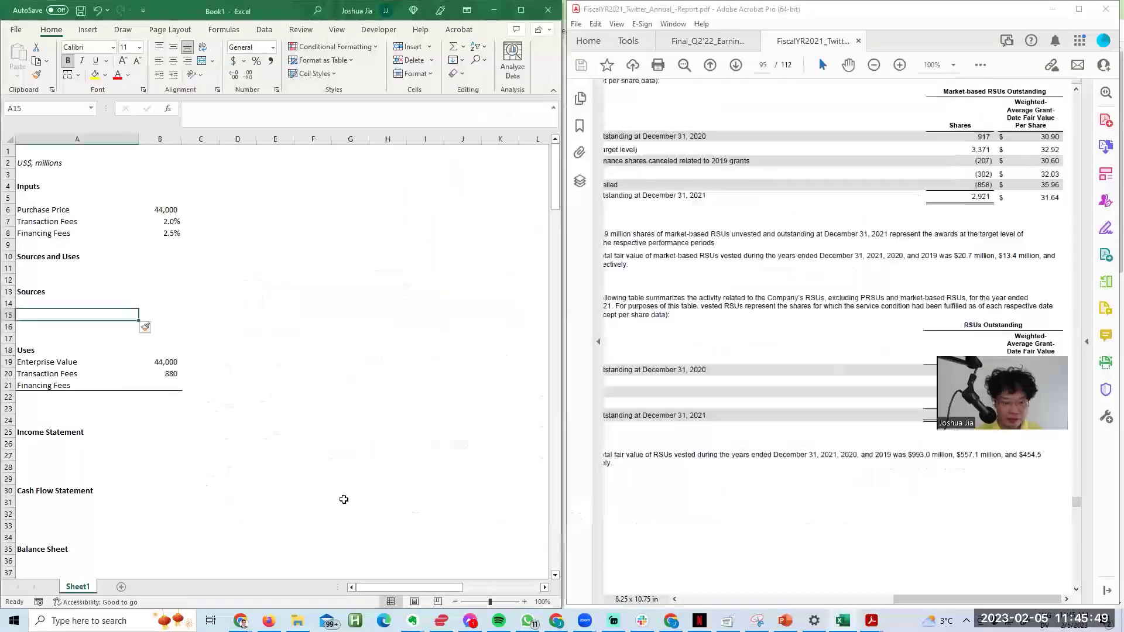
click(240, 620)
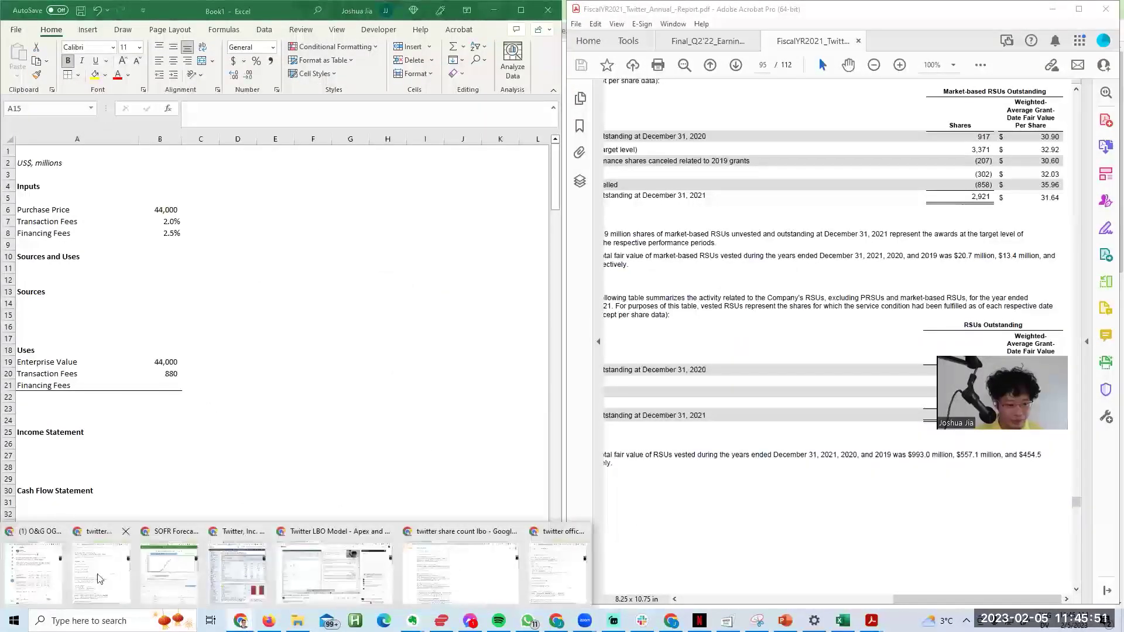
click(49, 580)
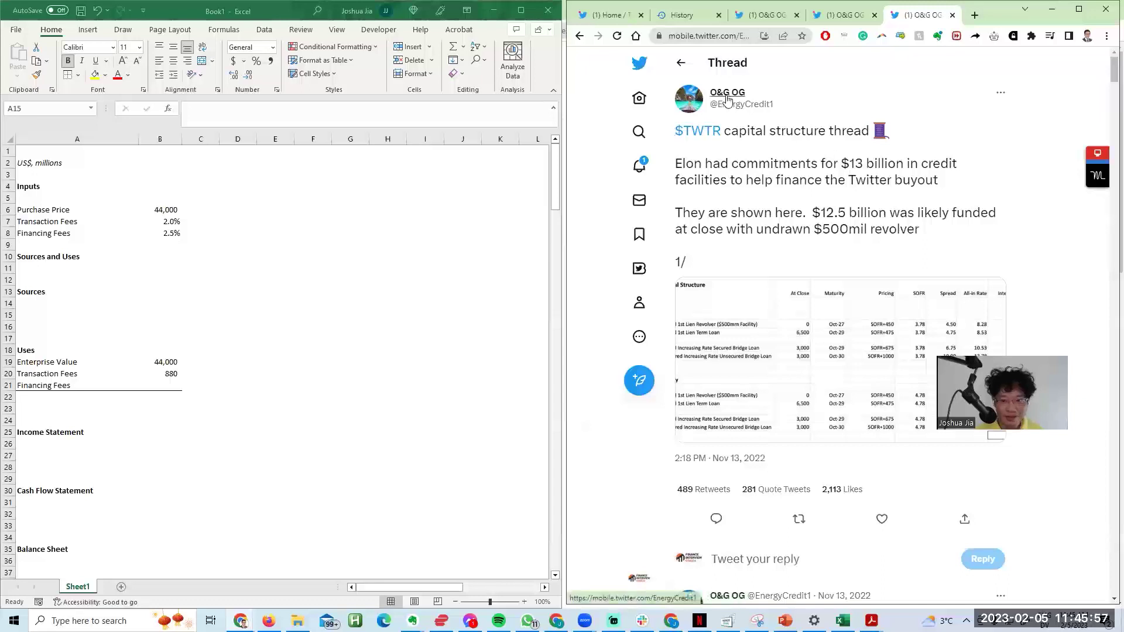
mouse_move(735, 101)
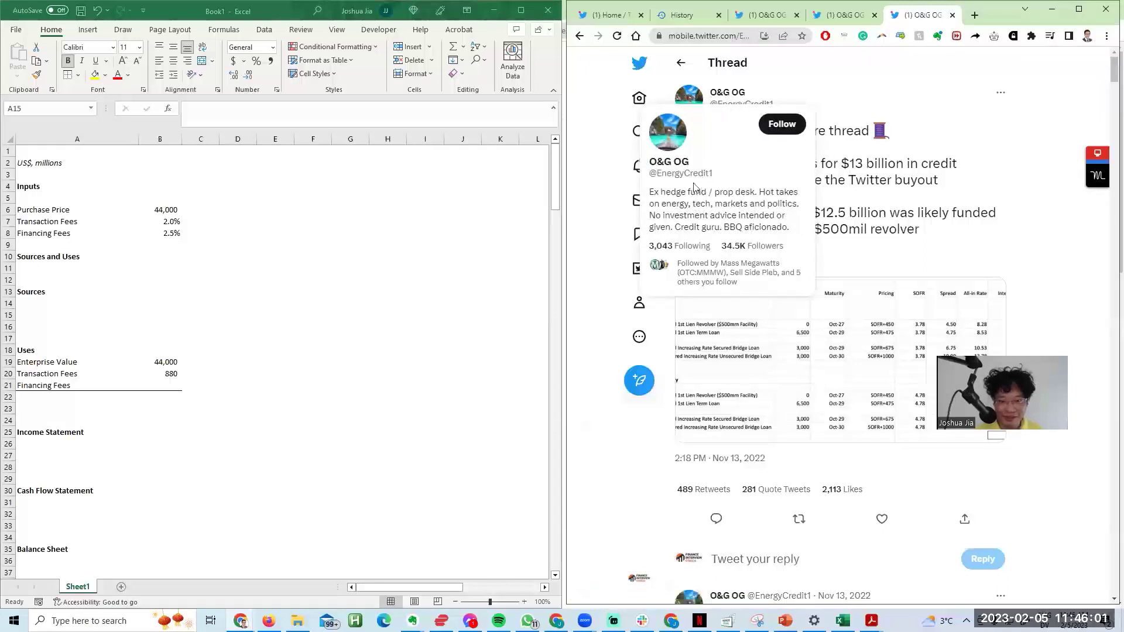
click(294, 348)
key(Up)
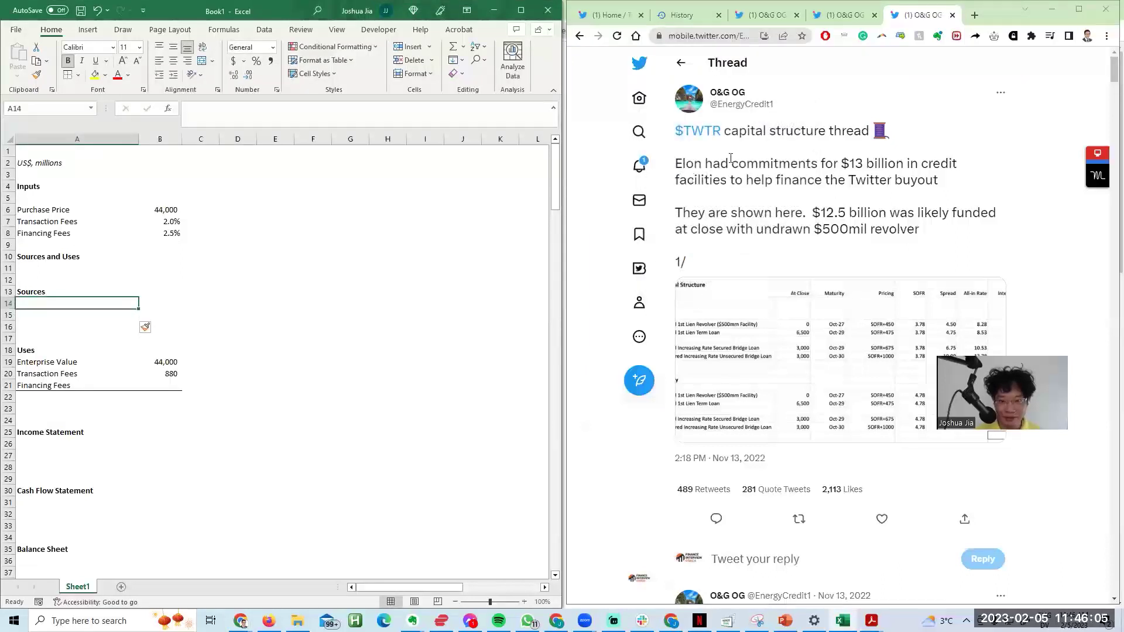
Step: Share the Twitter thread's web address in the YouTube live chat and return to the Excel workbook
click(709, 36)
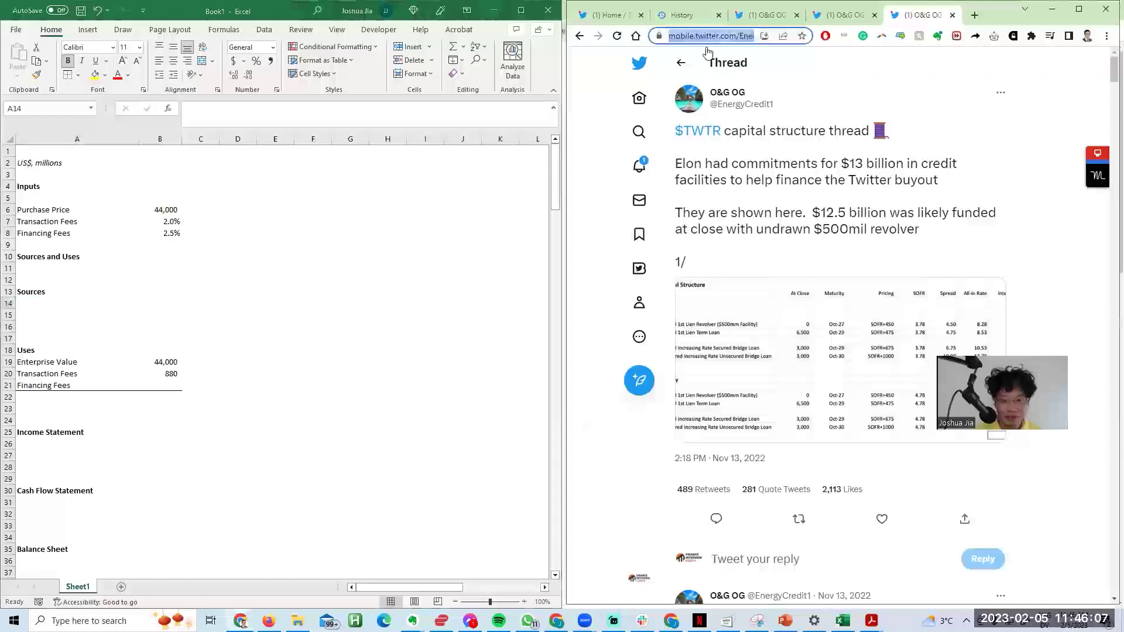
key(alt+Tab)
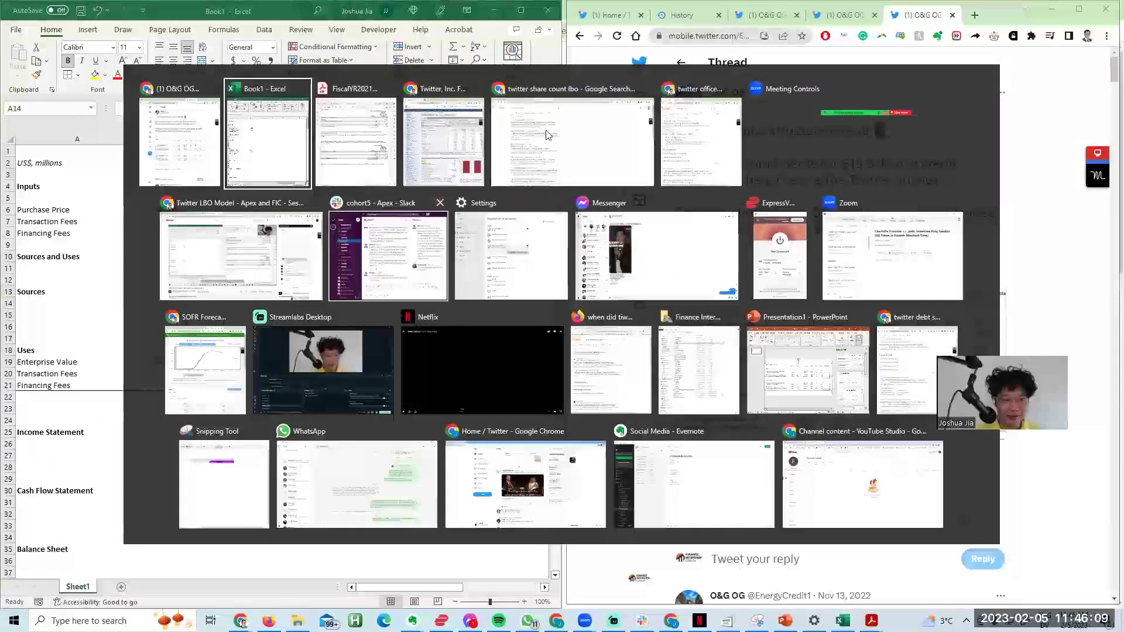
click(324, 238)
key(alt+Tab)
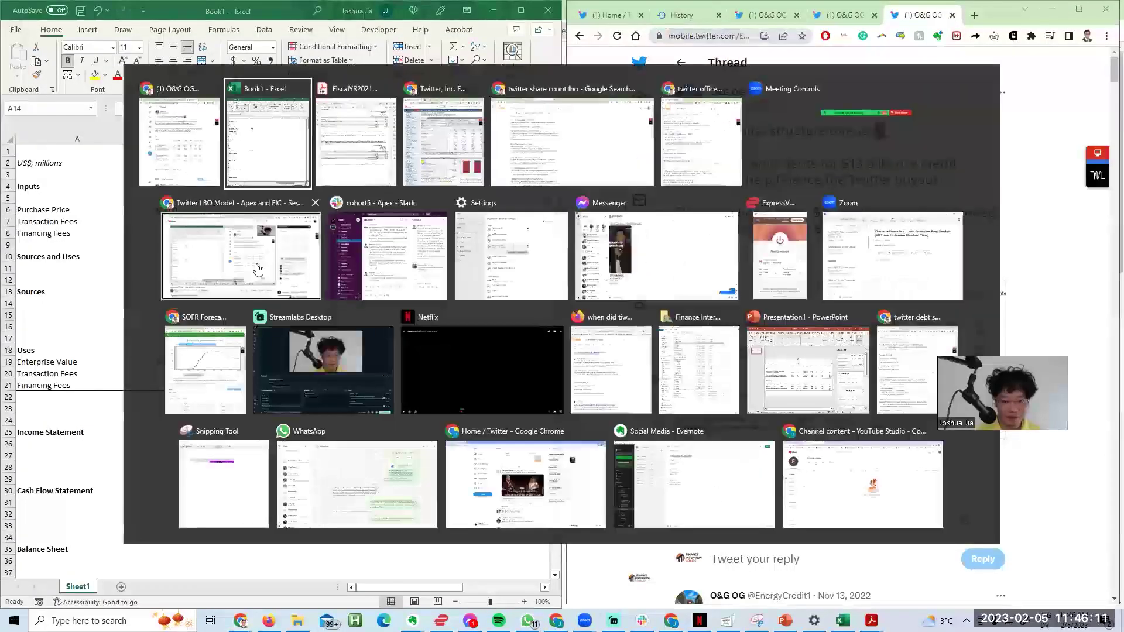
click(258, 269)
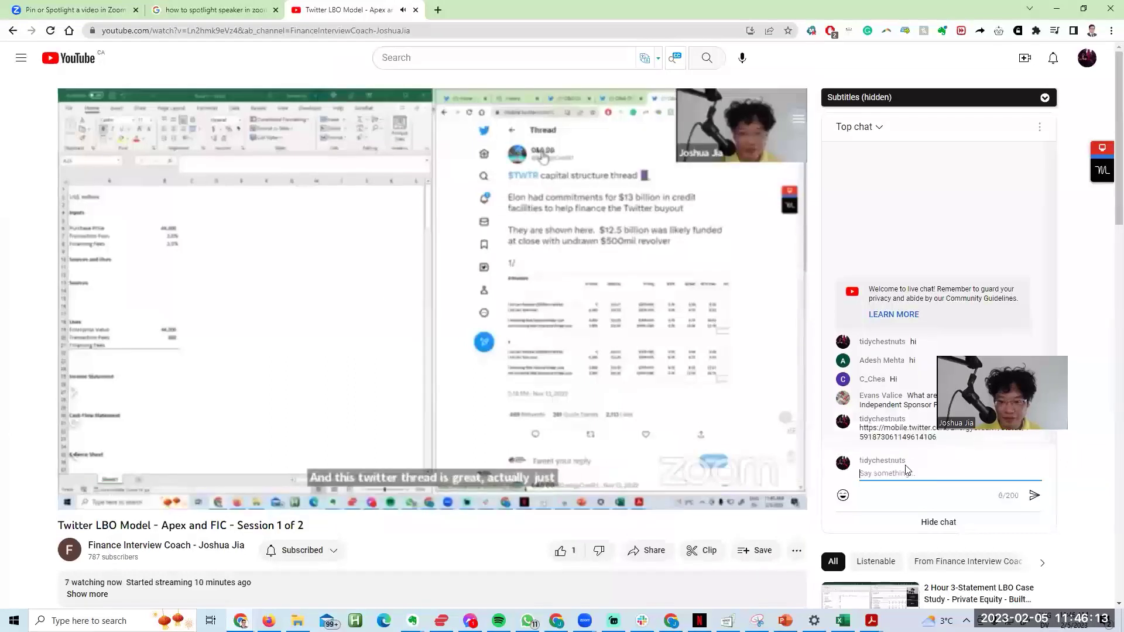
drag(982, 393, 992, 262)
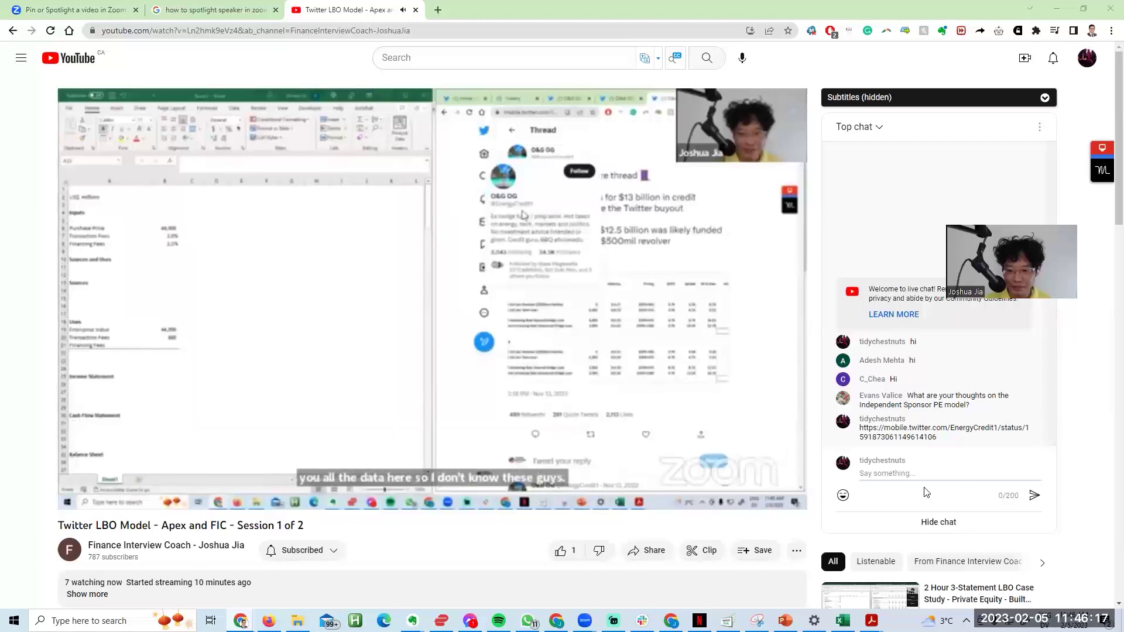
click(911, 472)
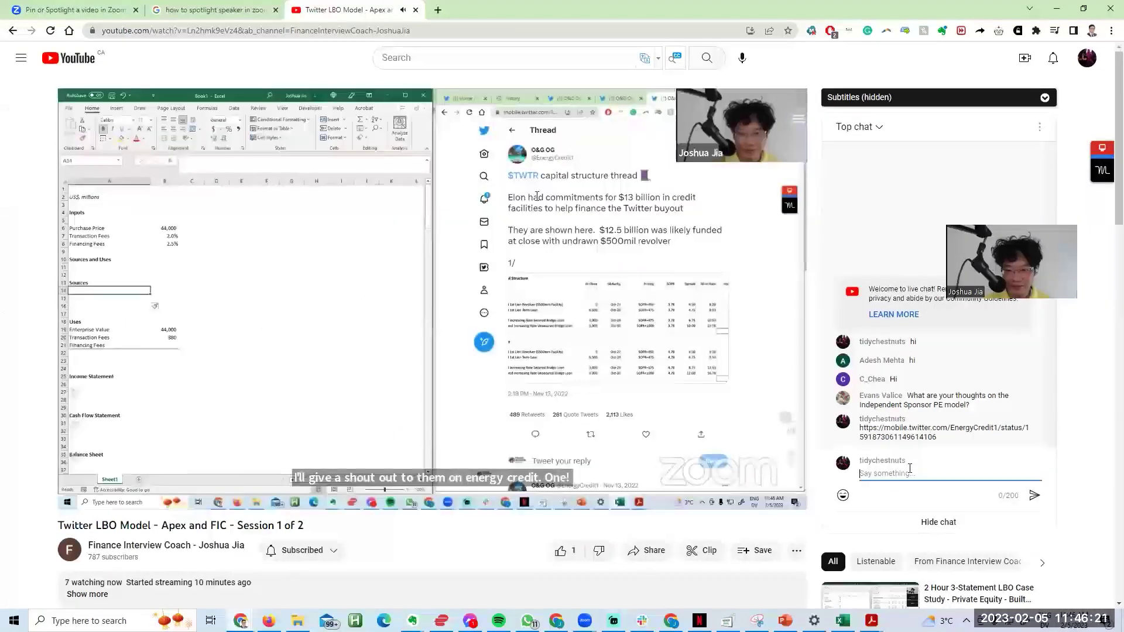
key(alt+Tab)
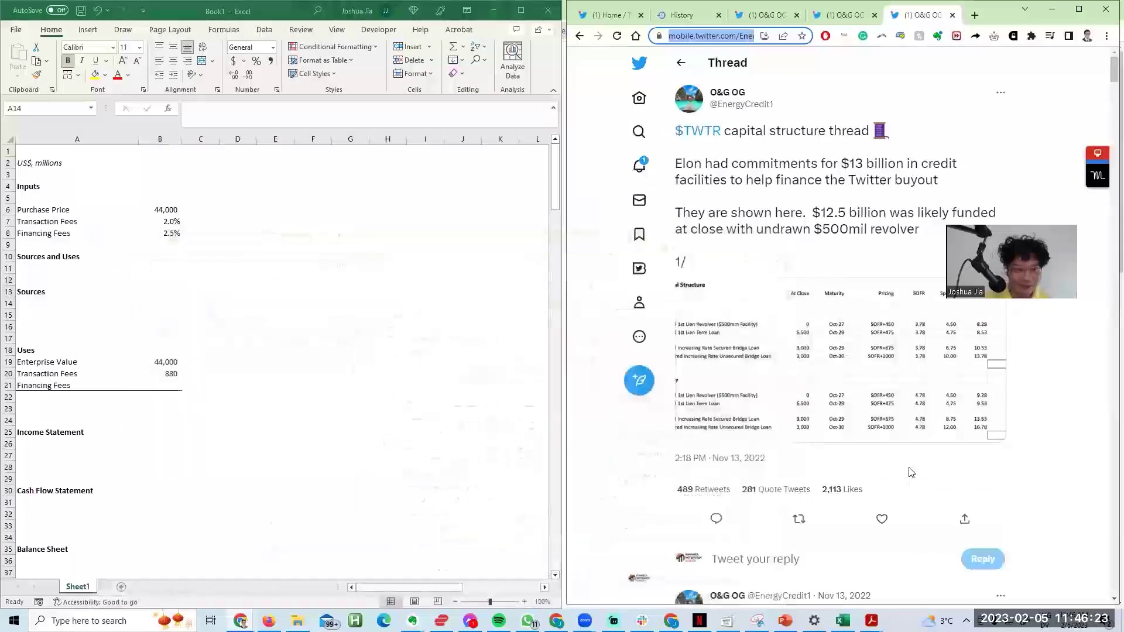
key(alt+Tab)
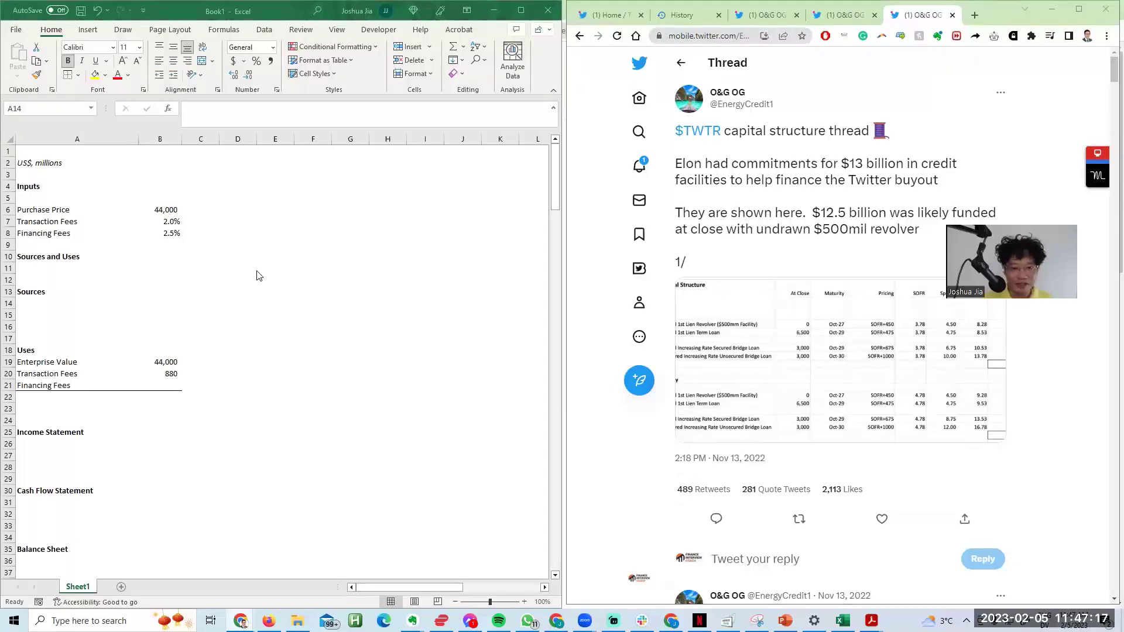
click(121, 259)
key(Up)
key(Up)
key(Up)
key(Down)
key(Down)
key(Down)
key(Right)
key(Down)
key(Down)
key(Down)
key(Down)
key(Down)
key(Down)
key(Down)
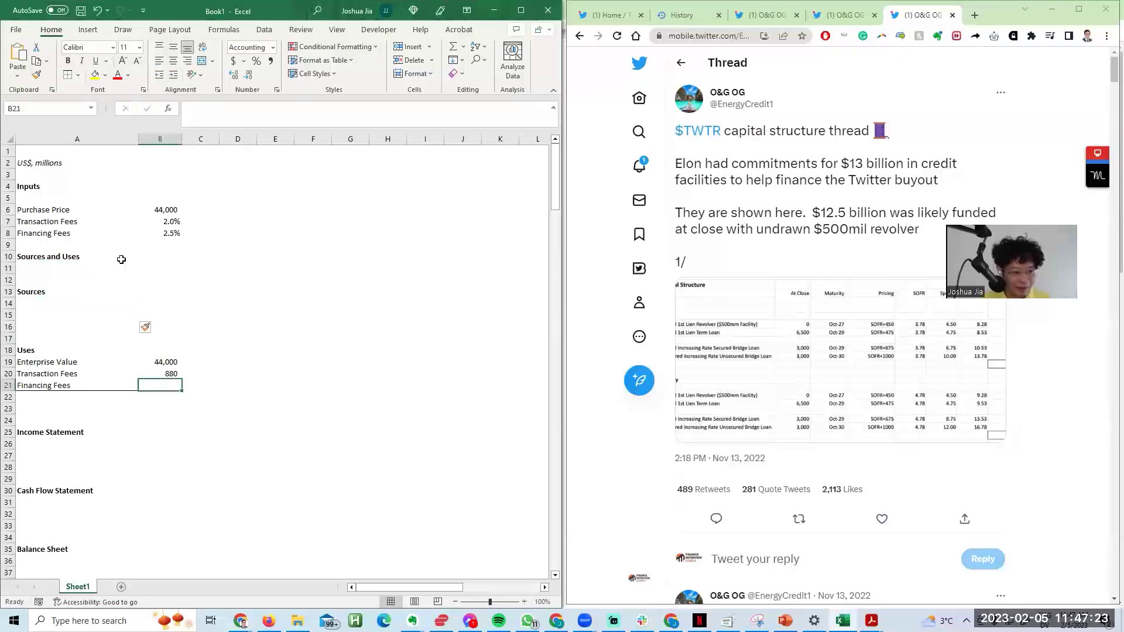
key(Left)
key(Up)
key(Up)
key(Up)
key(Up)
key(Up)
key(Up)
key(Up)
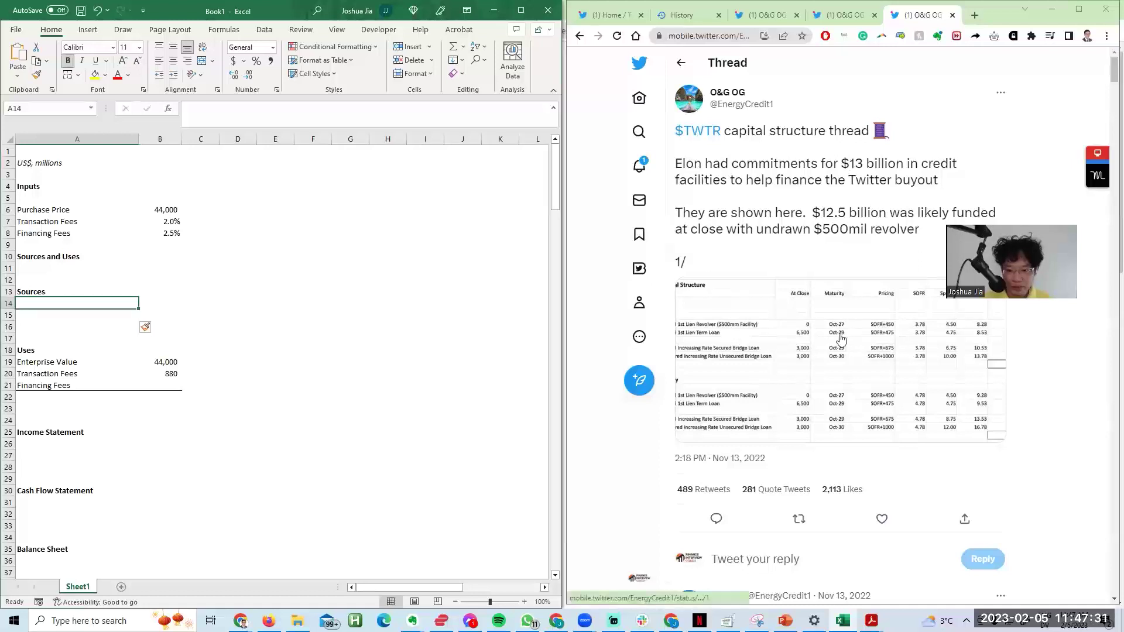
Step: Enter "1st Lien Revolver" in A14 as the first line under Sources and remove its bold formatting
text(1)
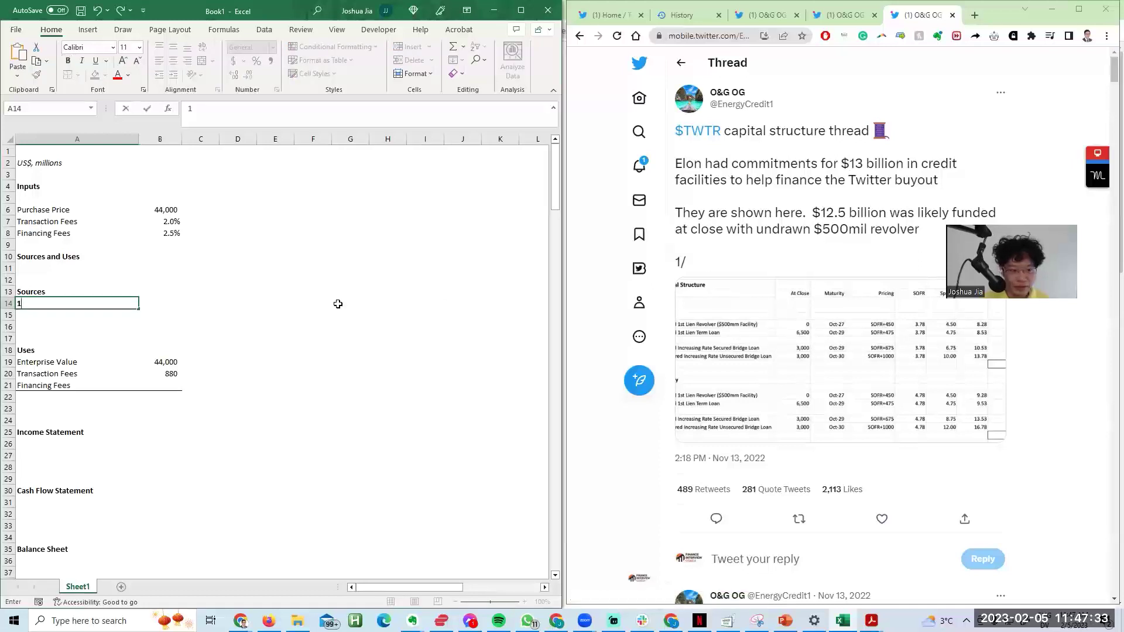
text(st Li)
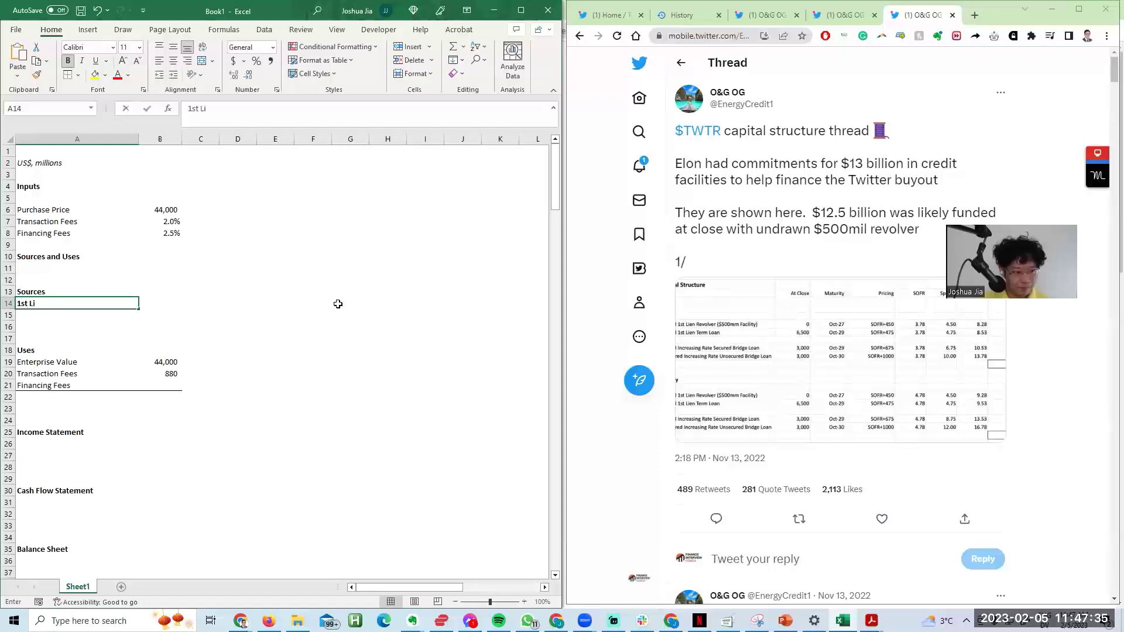
text(en Revolver)
key(Return)
key(Up)
key(ctrl+b)
Step: Try adding "$500M Facility)" to the revolver label in A14, and remove the added text
key(F2)
text($500M)
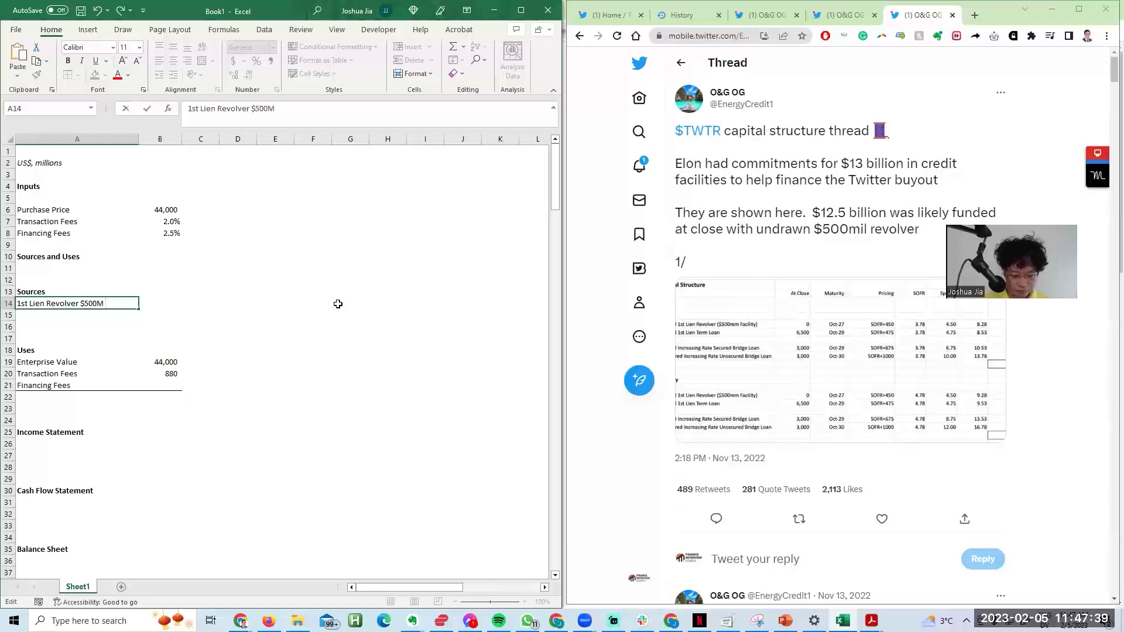
text( Facility)
key(Return)
key(Up)
text(\)
key(Escape)
key(F2)
text())
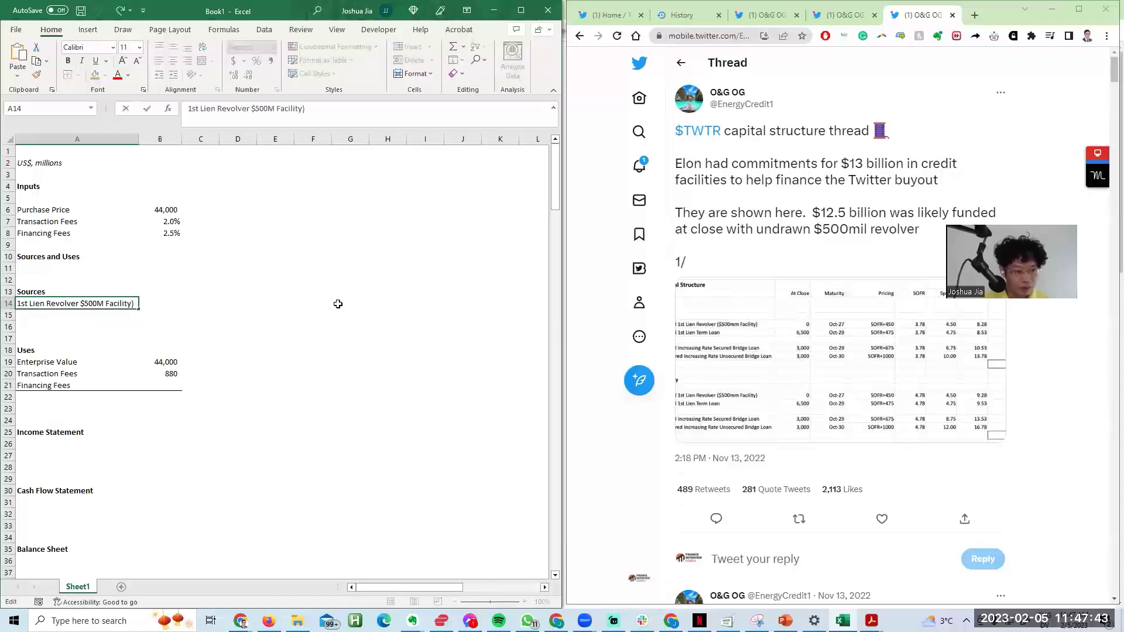
key(ctrl+shift+Left)
key(ctrl+shift+Left)
key(ctrl+shift+Left)
key(BackSpace)
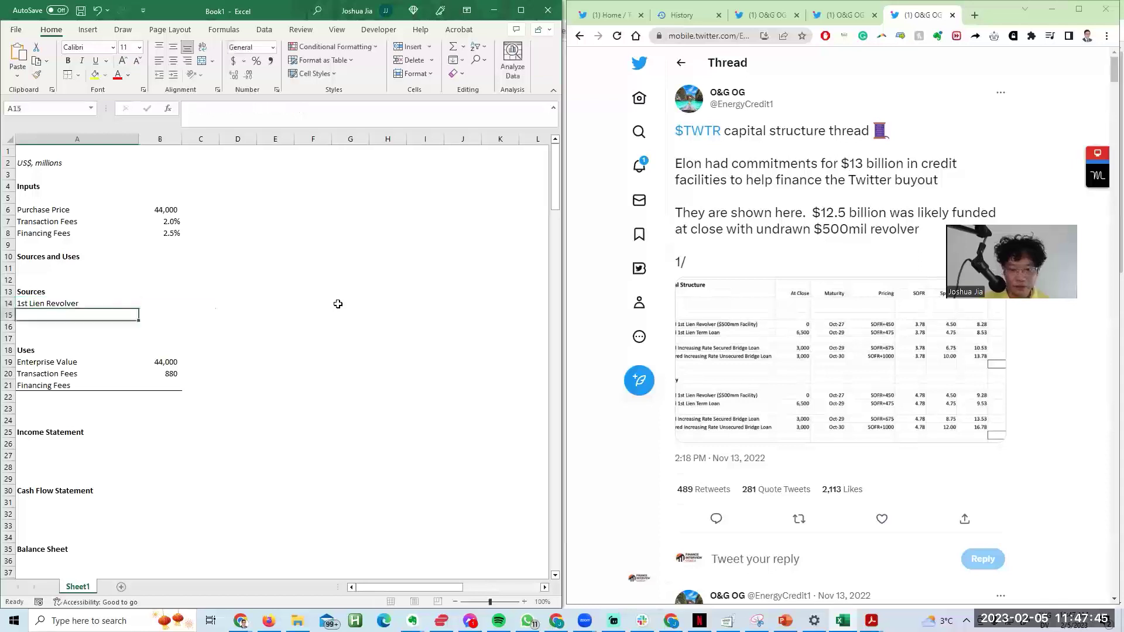
Step: Set the 1st Lien Revolver amount in B14 to 0
key(Tab)
text(0)
key(Return)
key(Up)
key(Left)
key(Down)
key(Up)
key(Right)
key(Right)
key(Return)
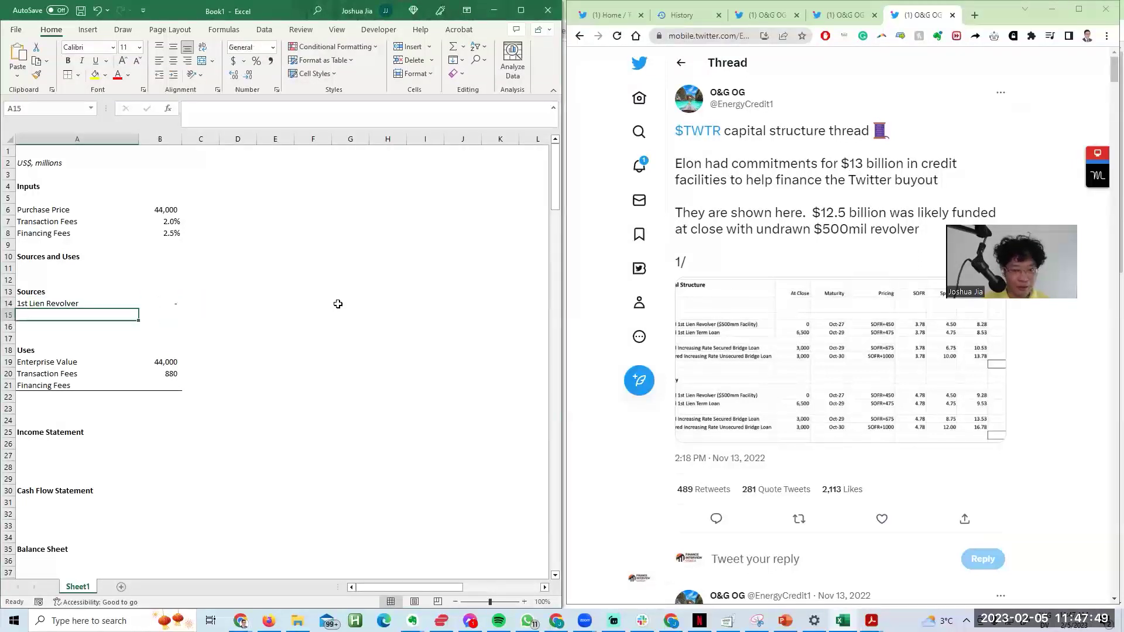
Step: Add the "1st Lien Term Loan" line in A15 with an amount of 6,500 in B15
text(1st Lien Term Loan)
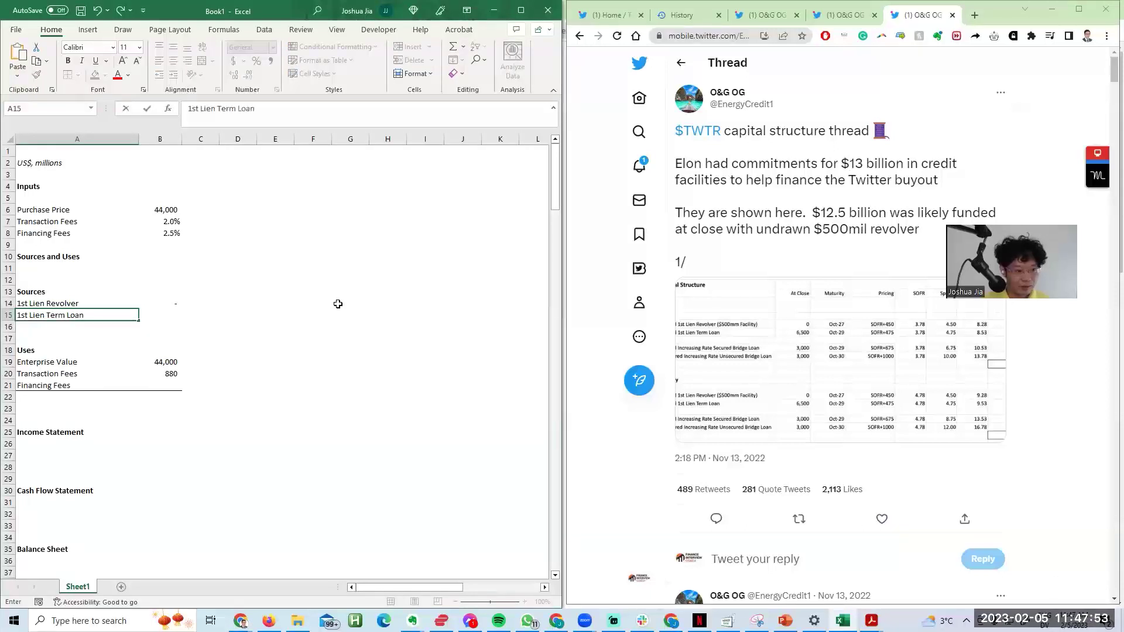
key(Return)
key(Up)
key(F2)
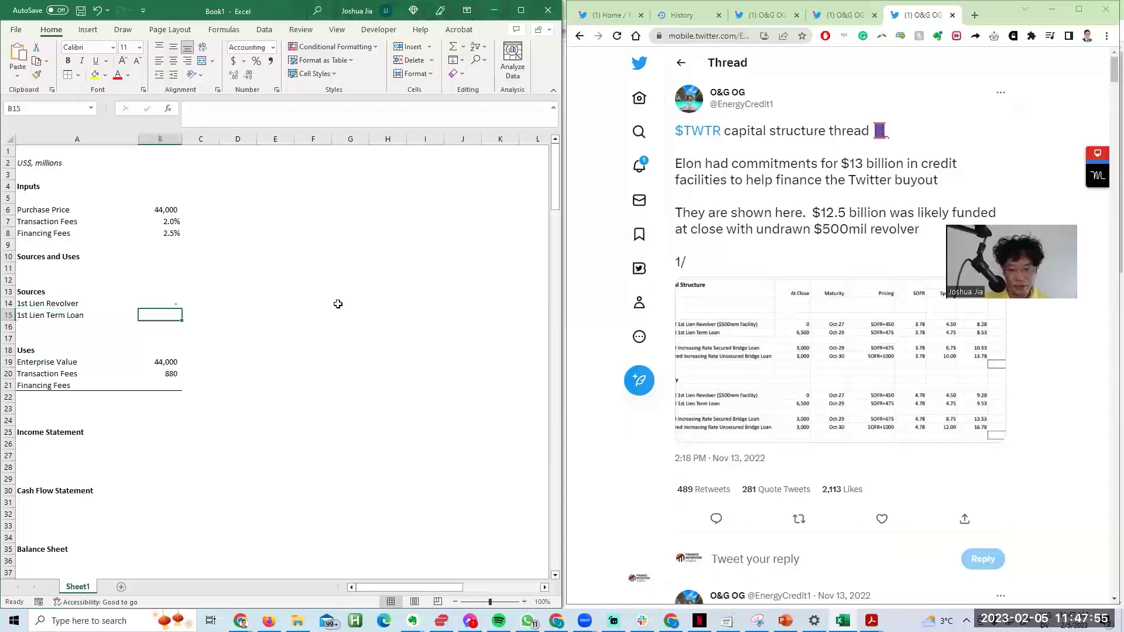
text(6500)
key(Return)
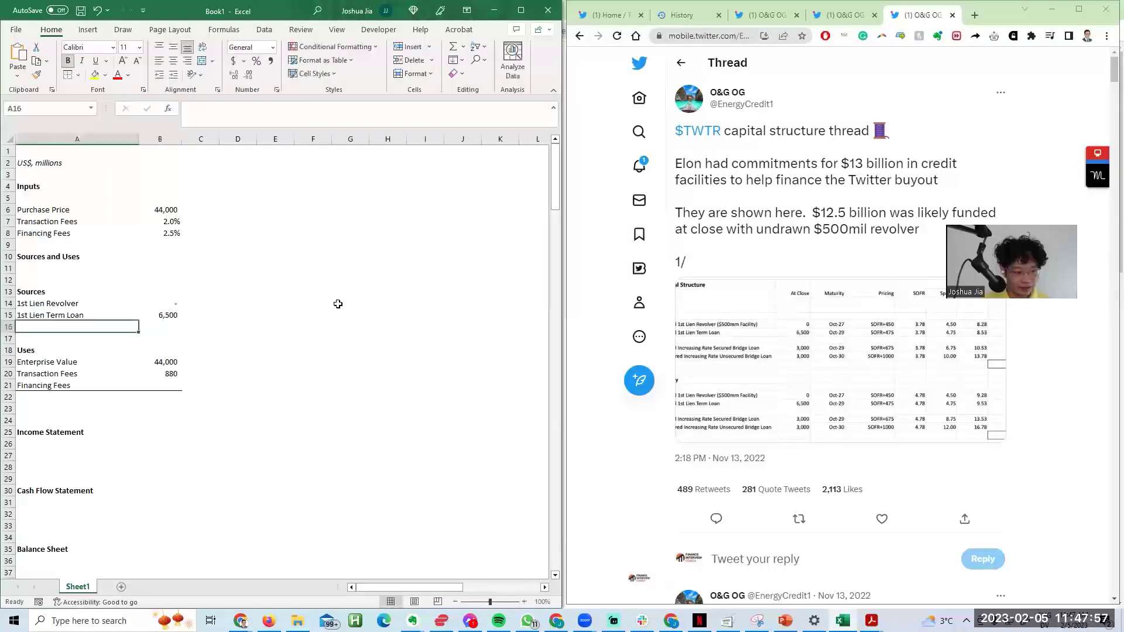
Step: Insert four blank rows at row 16 to make room for more Sources lines above Uses
key(alt+i)
key(r)
key(F4)
key(F4)
key(F4)
key(Down)
key(Up)
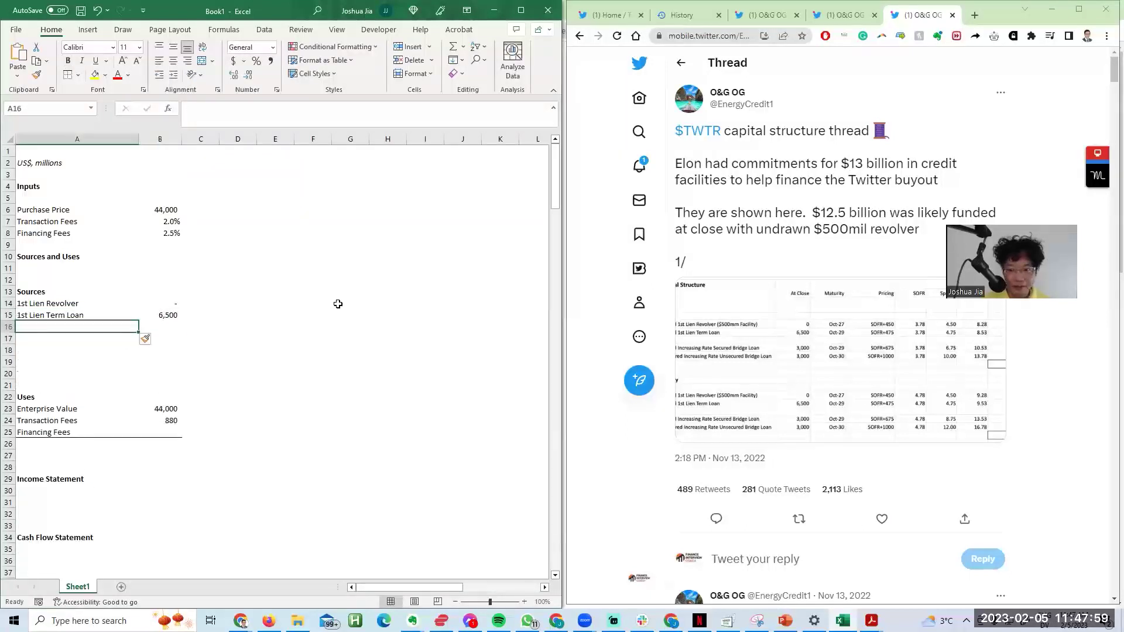
Step: Enlarge the tweet's capital structure table and enter "Senior Secured Increasing Rate Secured Bridge Loan" as the label in A16
click(704, 343)
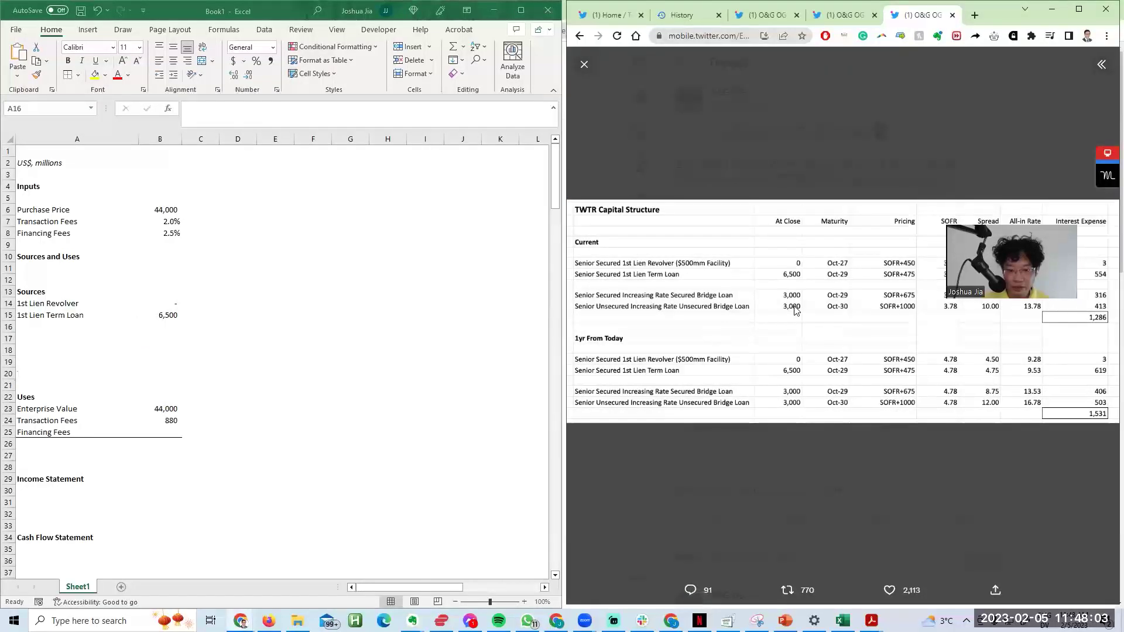
click(6, 364)
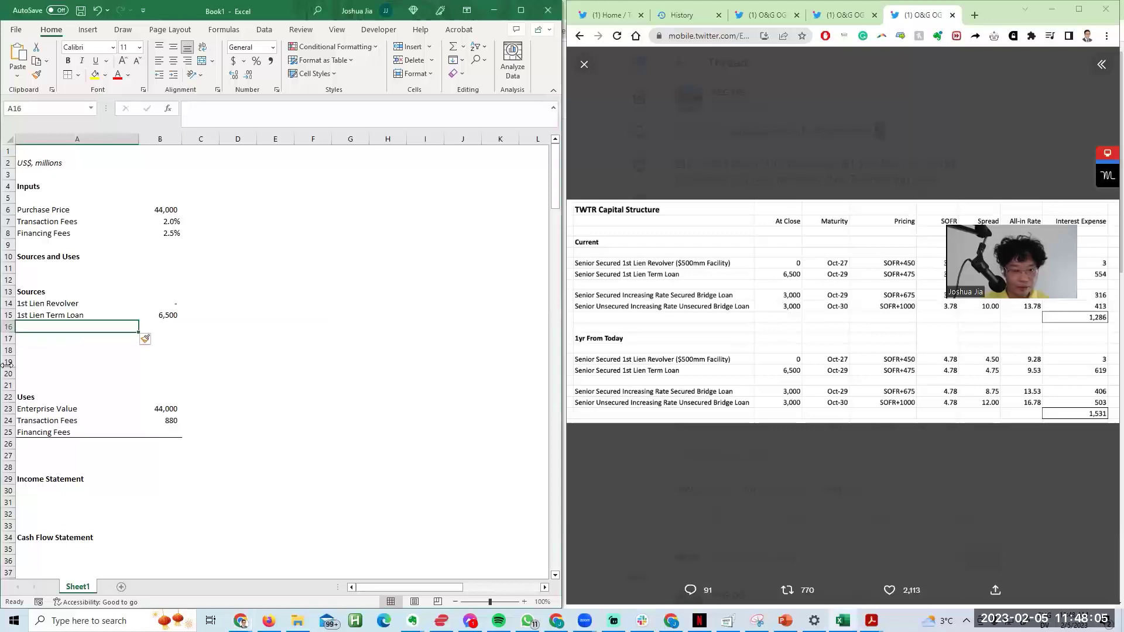
text(Senior Secur)
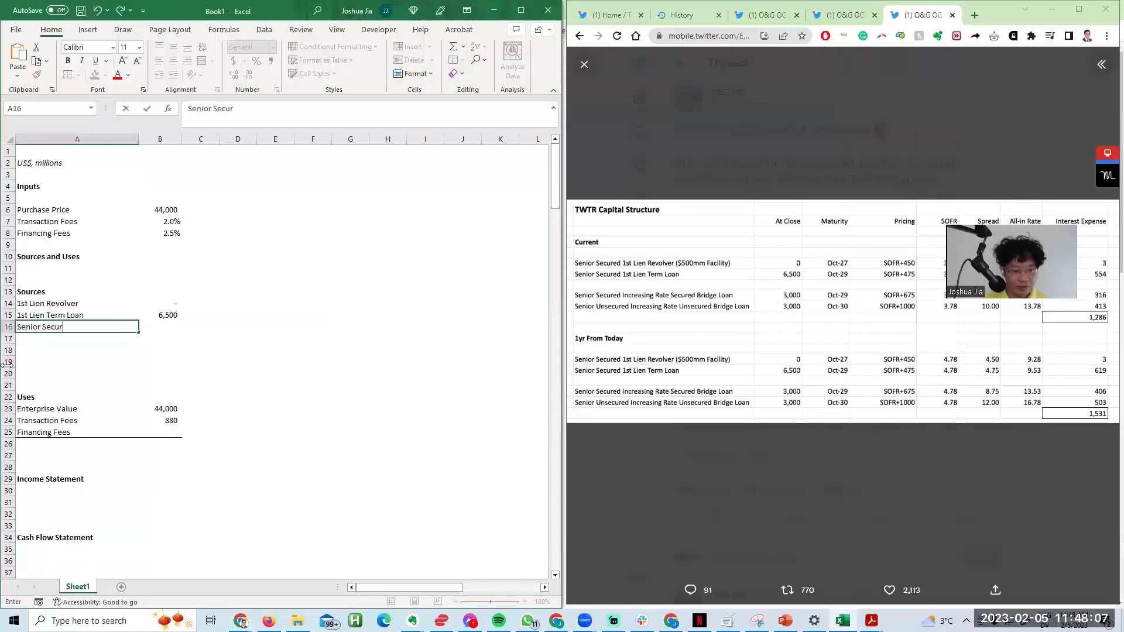
text(ed Incereasing R)
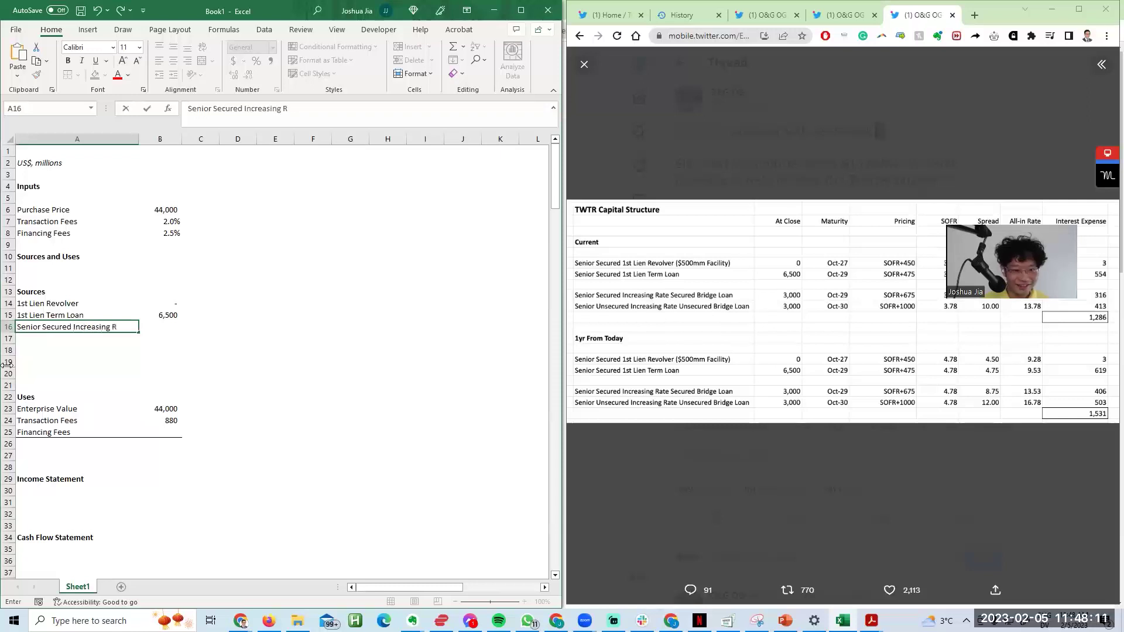
text(ate Secured Bring)
key(BackSpace)
key(BackSpace)
key(BackSpace)
key(BackSpace)
text(rid)
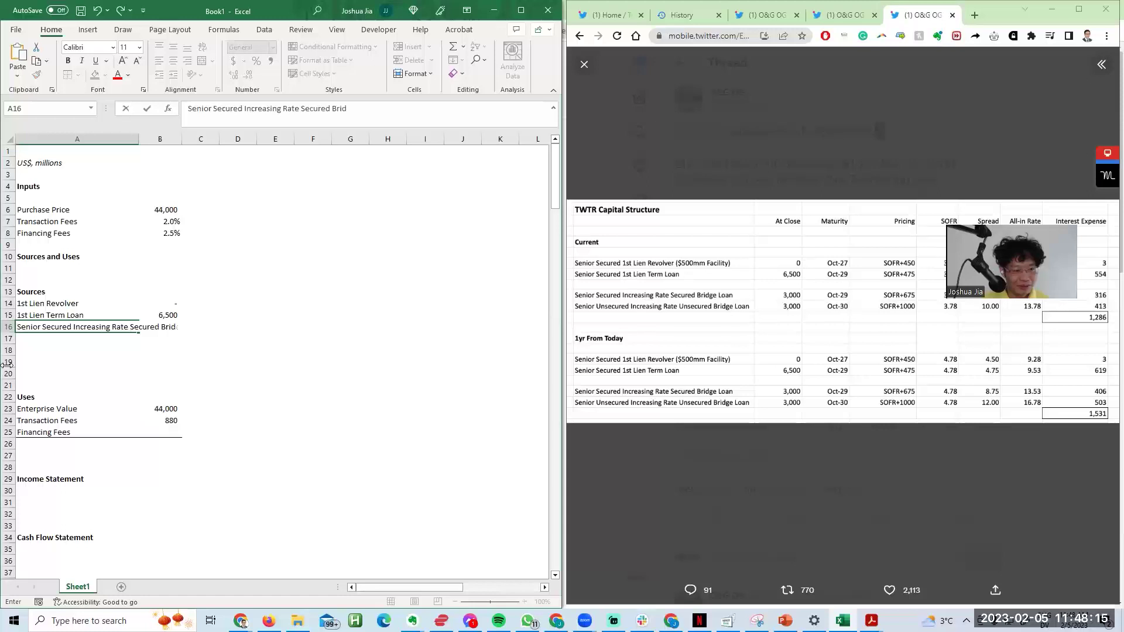
text(ge Loan)
key(ctrl+Return)
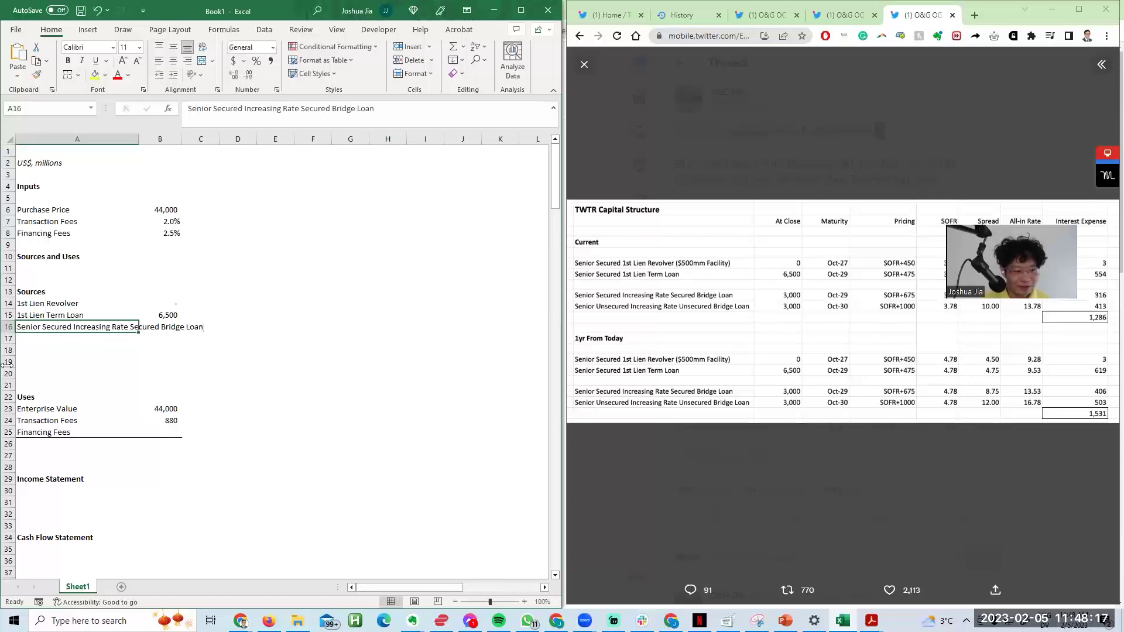
Step: Autofit column A to the secured bridge loan label and set the loan's amount in B16 to 3,000
key(alt+h)
key(o)
key(i)
key(Right)
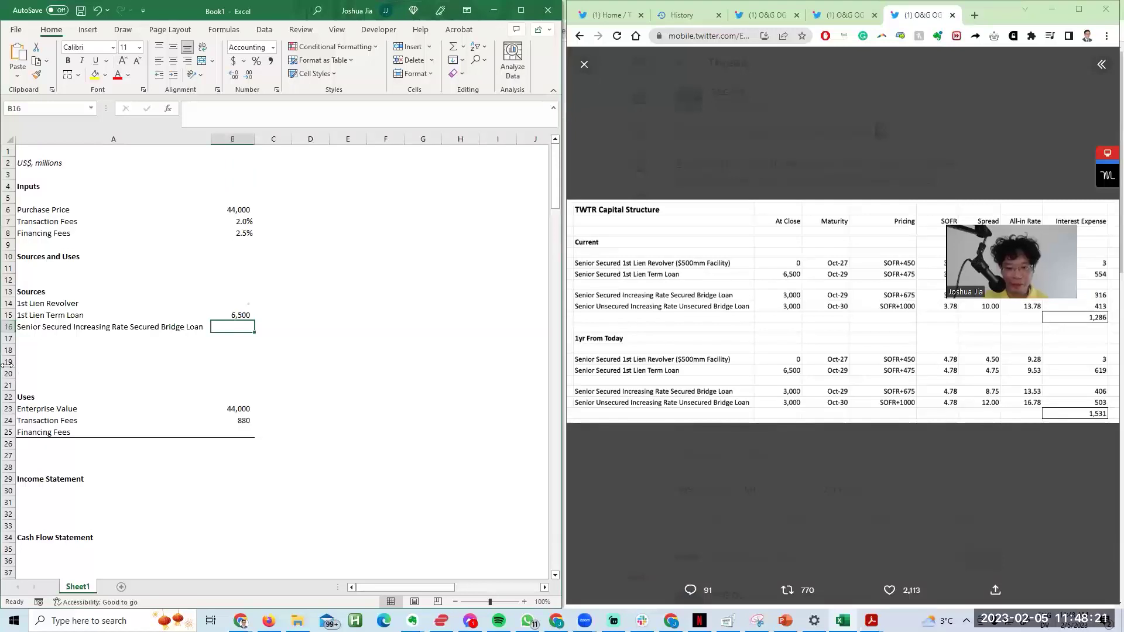
text(30000)
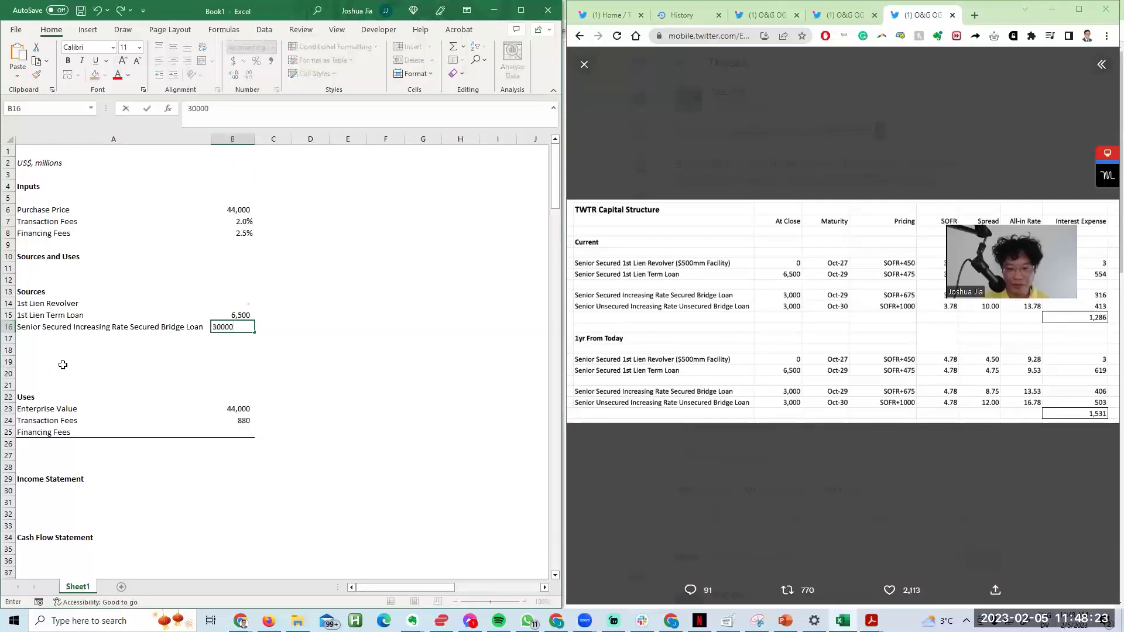
key(Return)
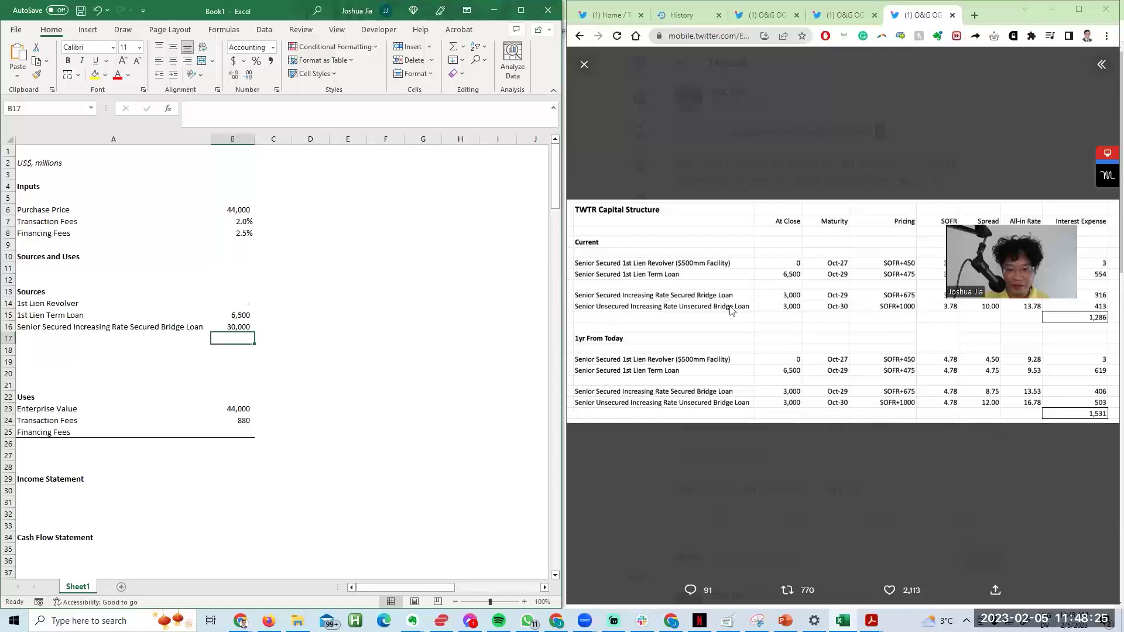
key(Up)
text(3,000)
key(Return)
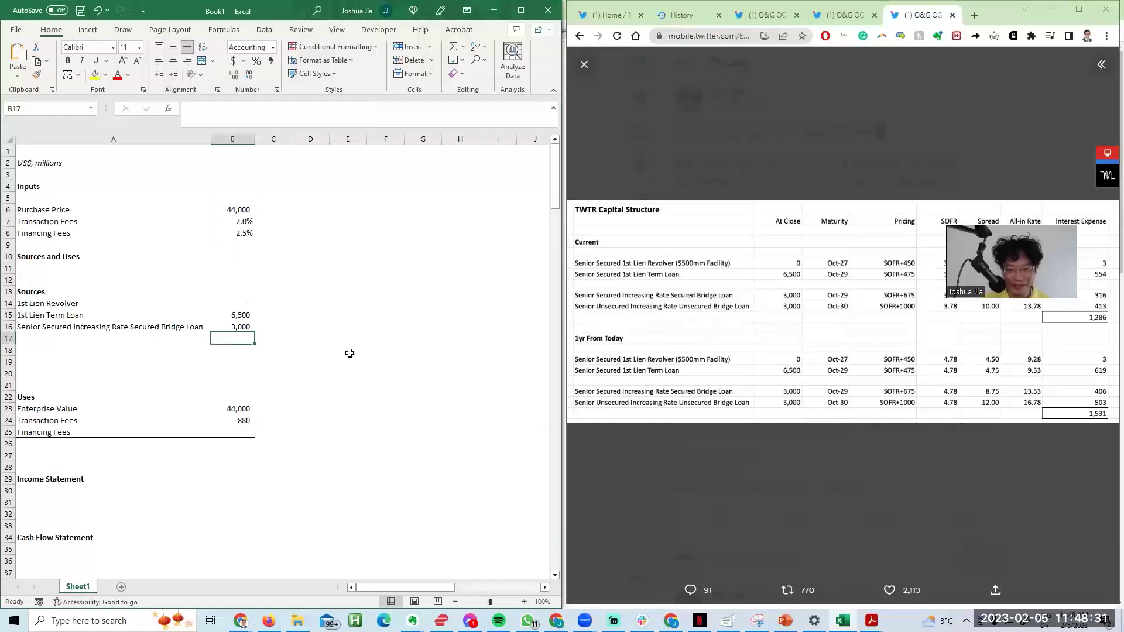
Step: Copy the label above into A17 and edit it to "Senior Unsecured Increasing Rate Unsecured Bridge Loan"
key(Left)
key(Up)
key(Down)
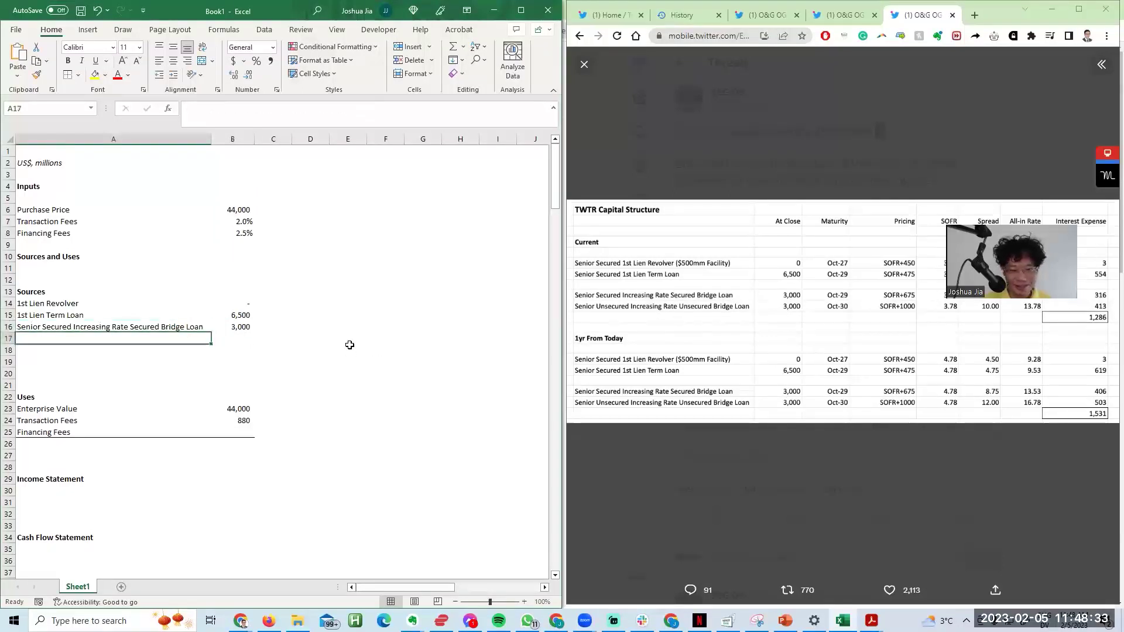
key(ctrl+apostrophe)
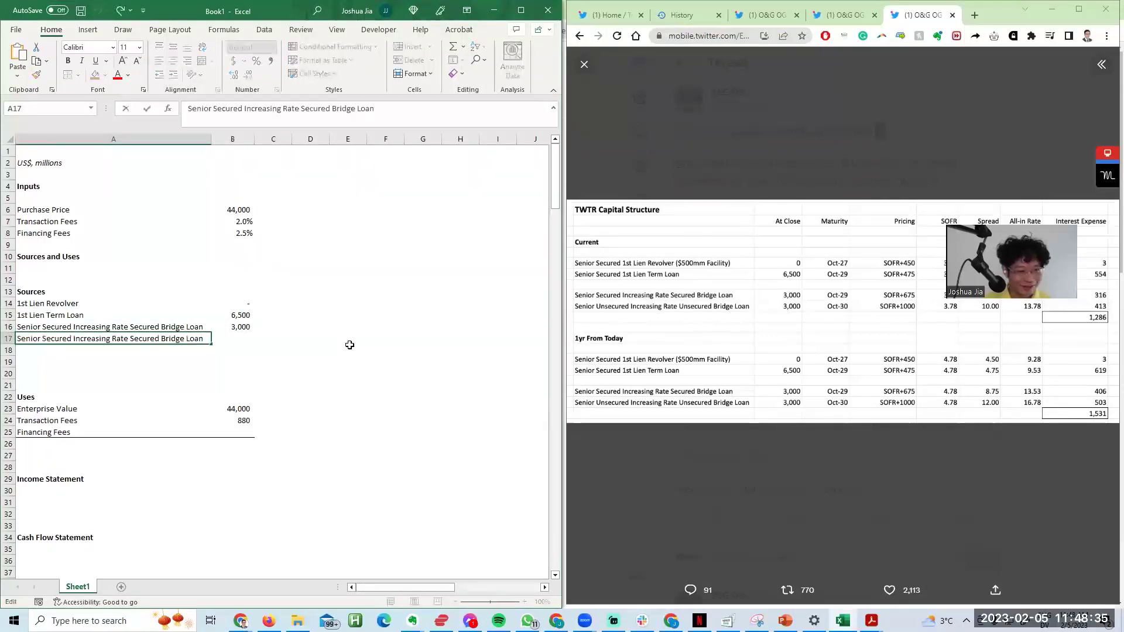
text(Un)
key(Delete)
text(s)
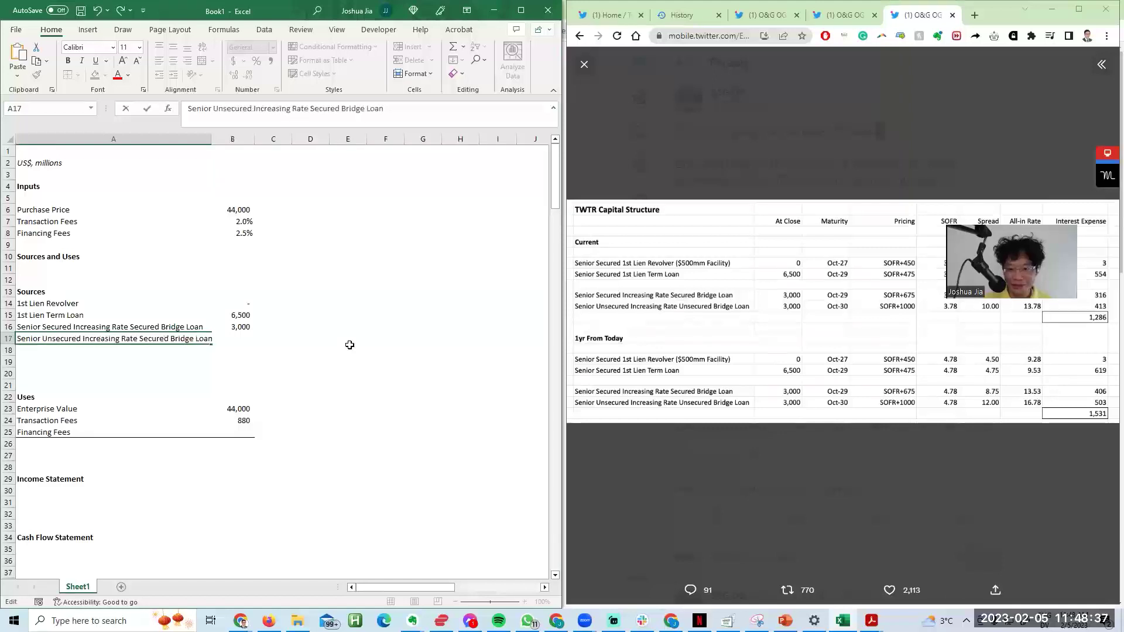
key(Return)
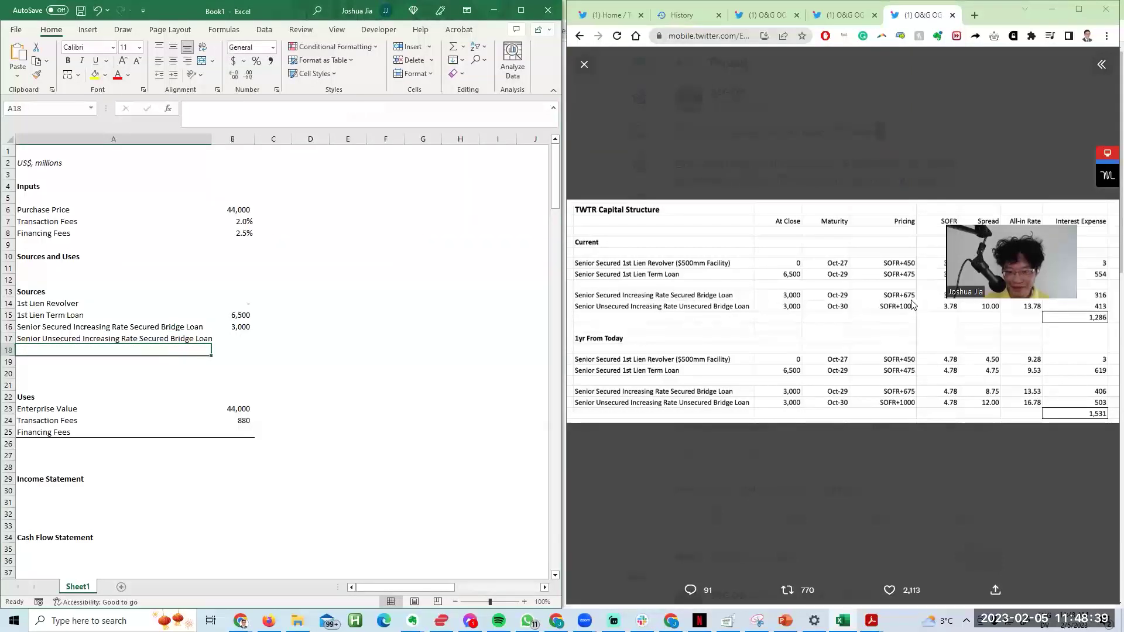
key(Up)
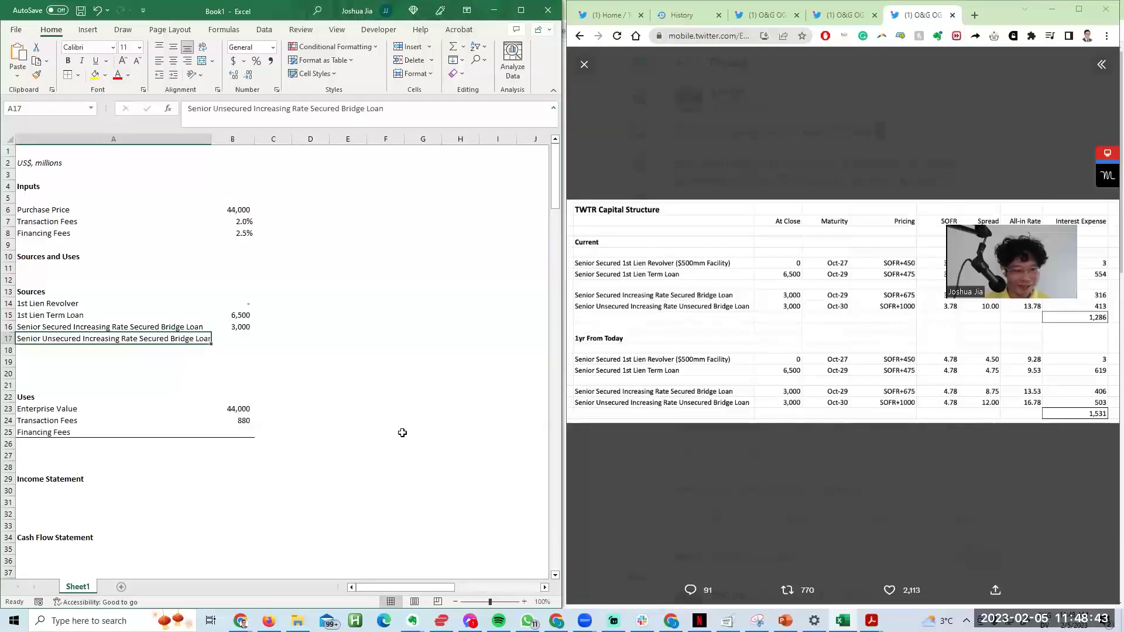
key(F2)
text(Un)
key(Delete)
text(s)
key(ctrl+Return)
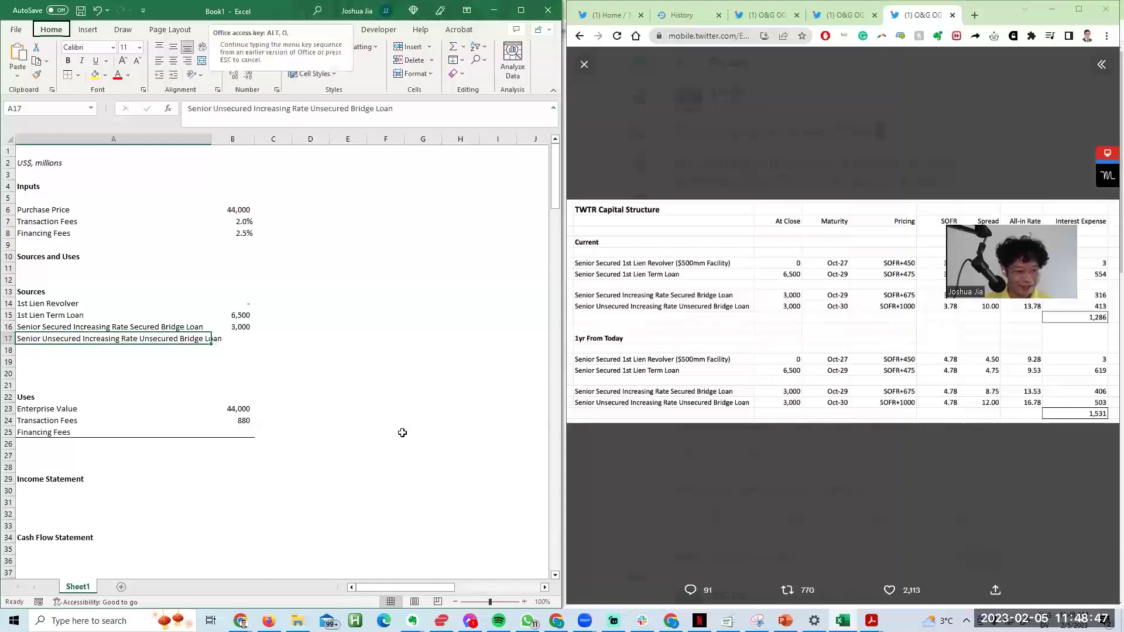
Step: Autofit column A to the unsecured bridge loan label and set the loan's amount in B17 to 3,000
key(alt+h)
key(o)
key(i)
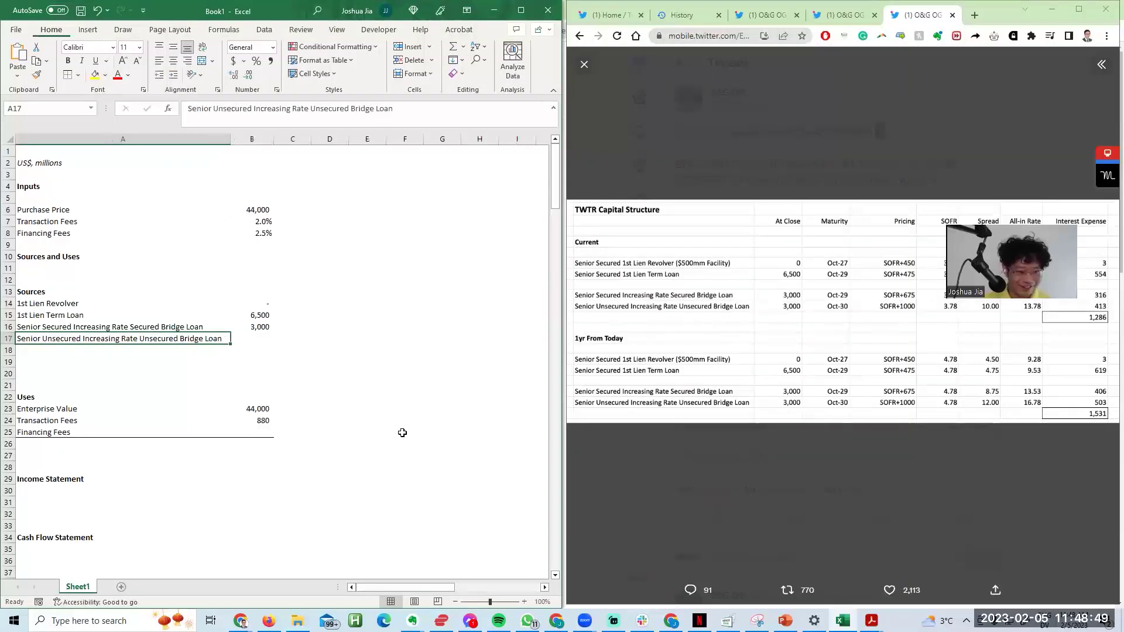
key(Right)
key(Right)
key(Left)
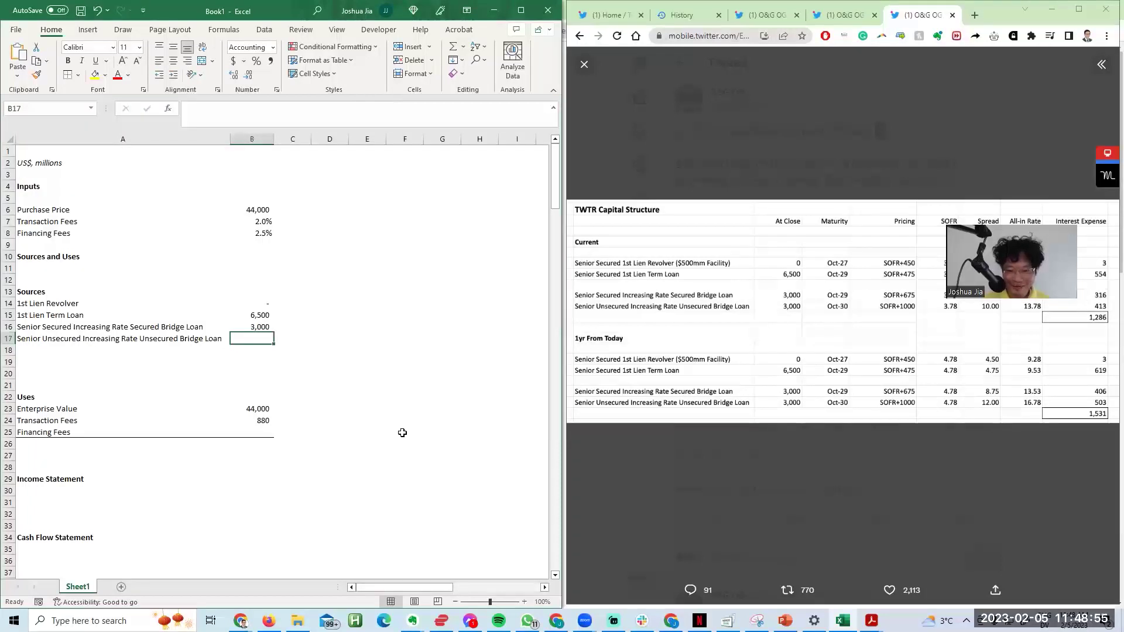
text(3,000)
key(Return)
key(Up)
key(Up)
key(Up)
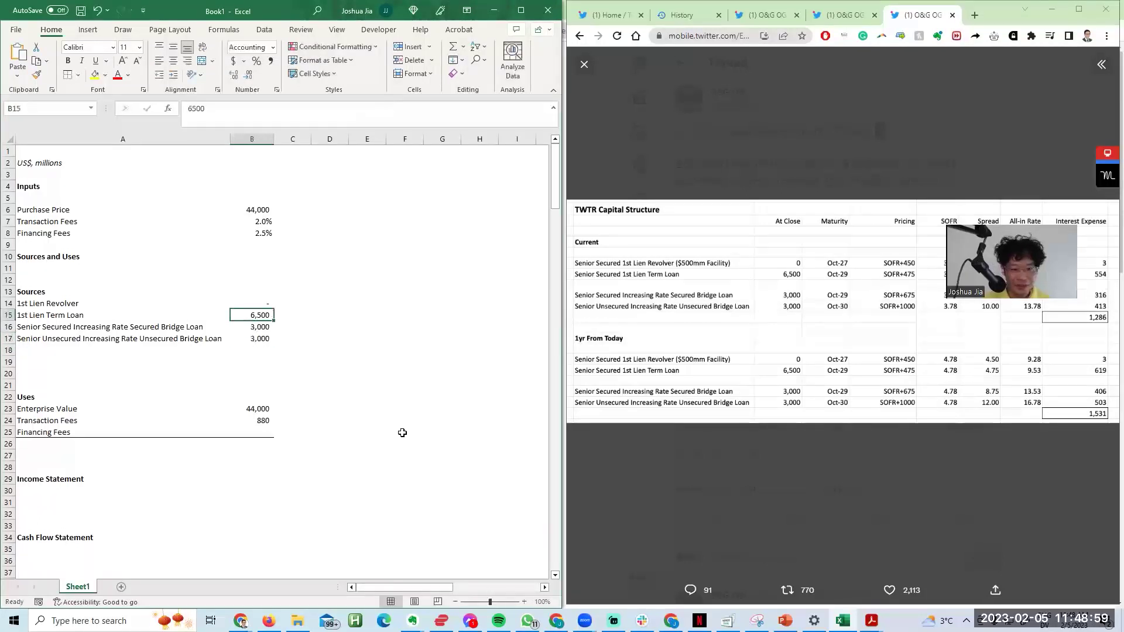
Step: Calculate Financing Fees in B25 with the formula =$B$8*SUM(B15:B17) and reopen the formula to check its references
click(254, 440)
key(Up)
text(=)
key(Up)
key(Up)
key(Up)
key(Up)
key(Up)
key(Up)
key(Up)
key(Up)
key(Up)
key(Up)
key(Up)
key(Up)
key(Up)
key(Up)
key(Up)
key(Up)
key(Up)
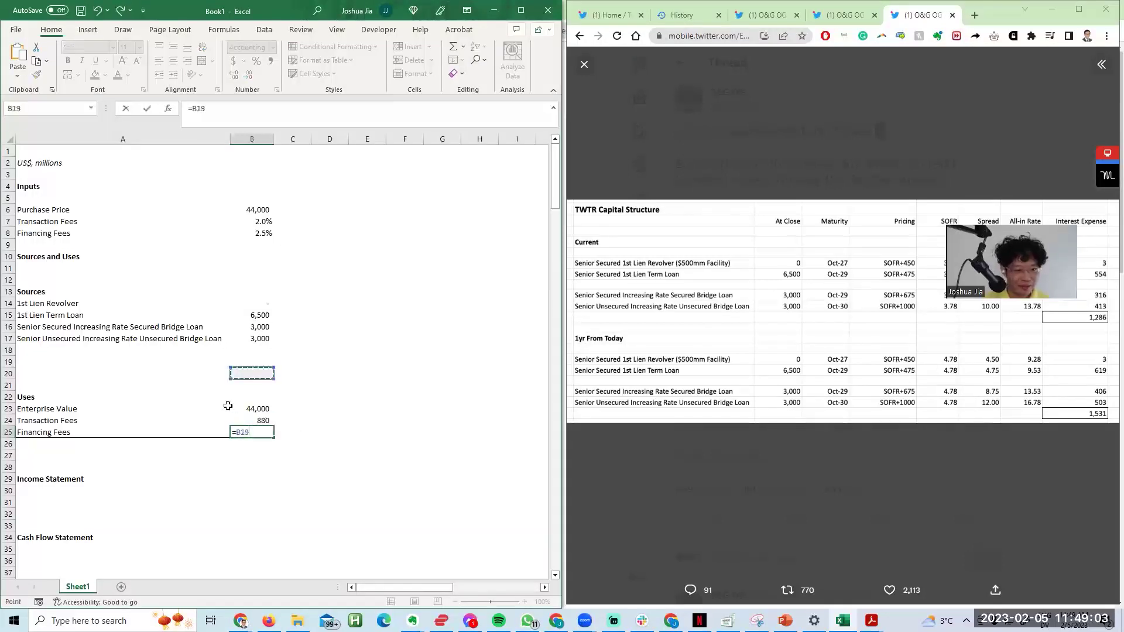
key(F4)
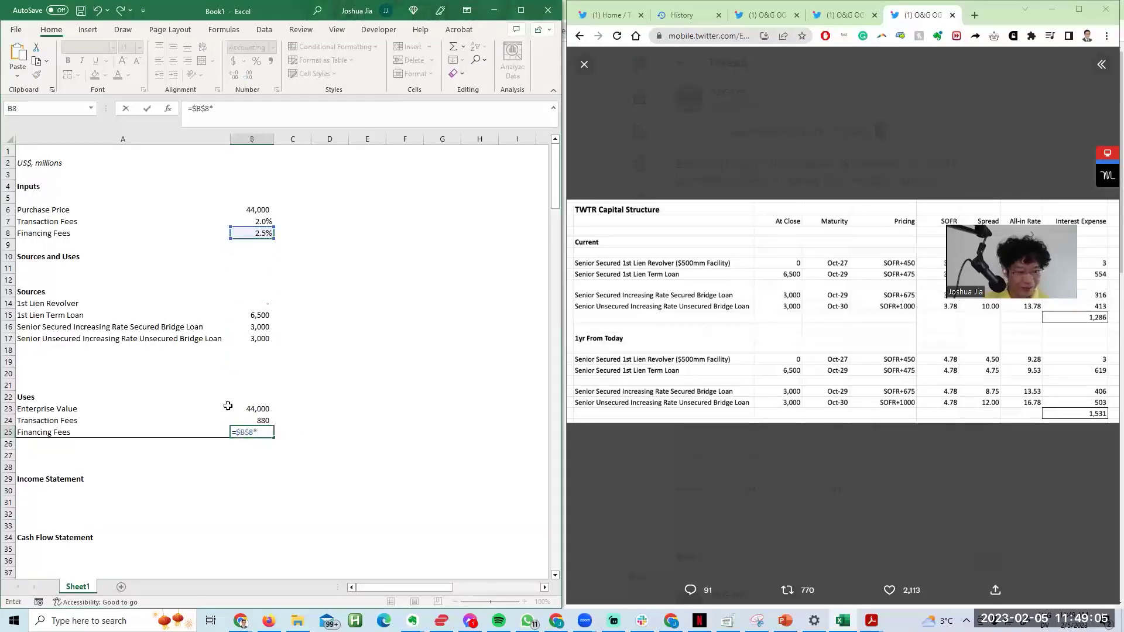
text(*sum()
key(Up)
key(Up)
key(Up)
key(Up)
key(Up)
key(Up)
key(Up)
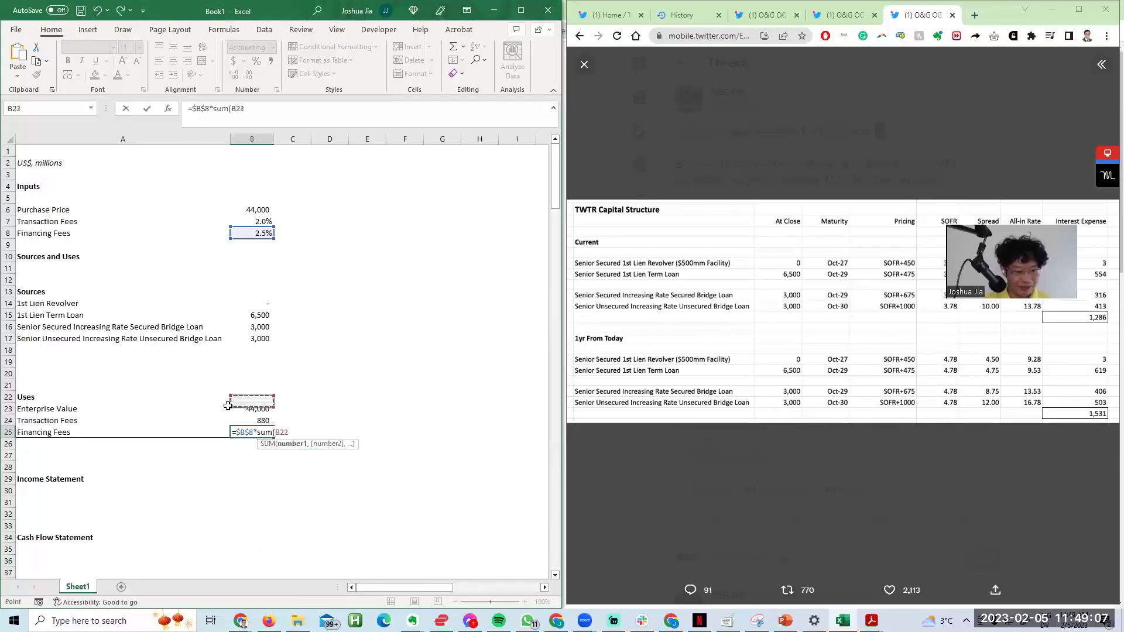
key(shift+Up)
key(shift+Up)
text())
key(Return)
key(Up)
key(F2)
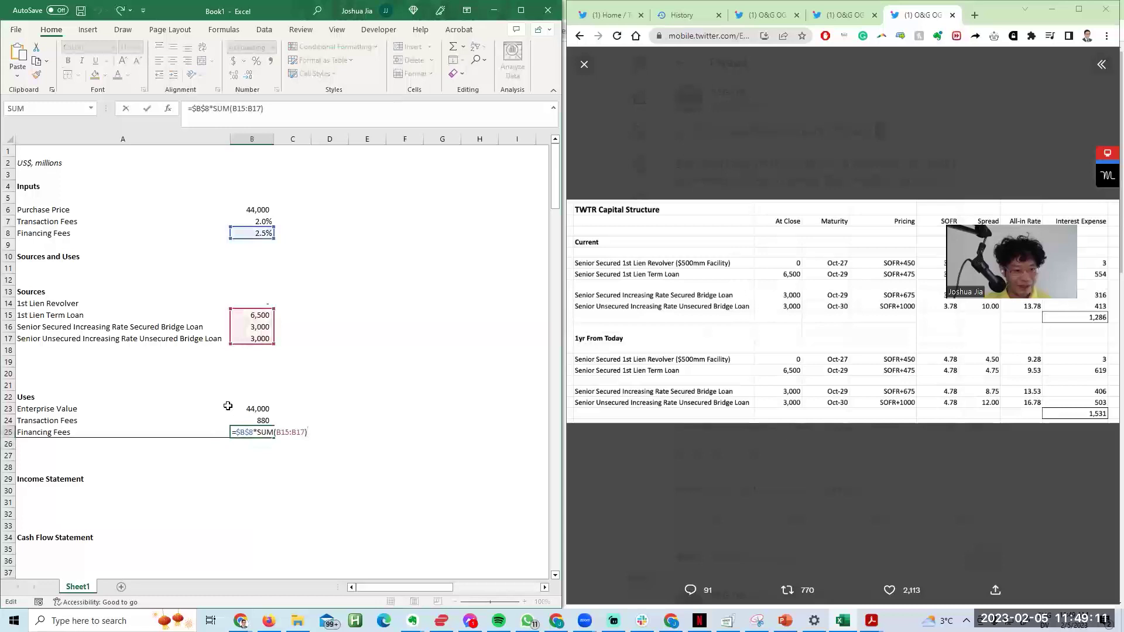
Step: Commit the Financing Fees formula in B25
key(ctrl+Return)
key(Right)
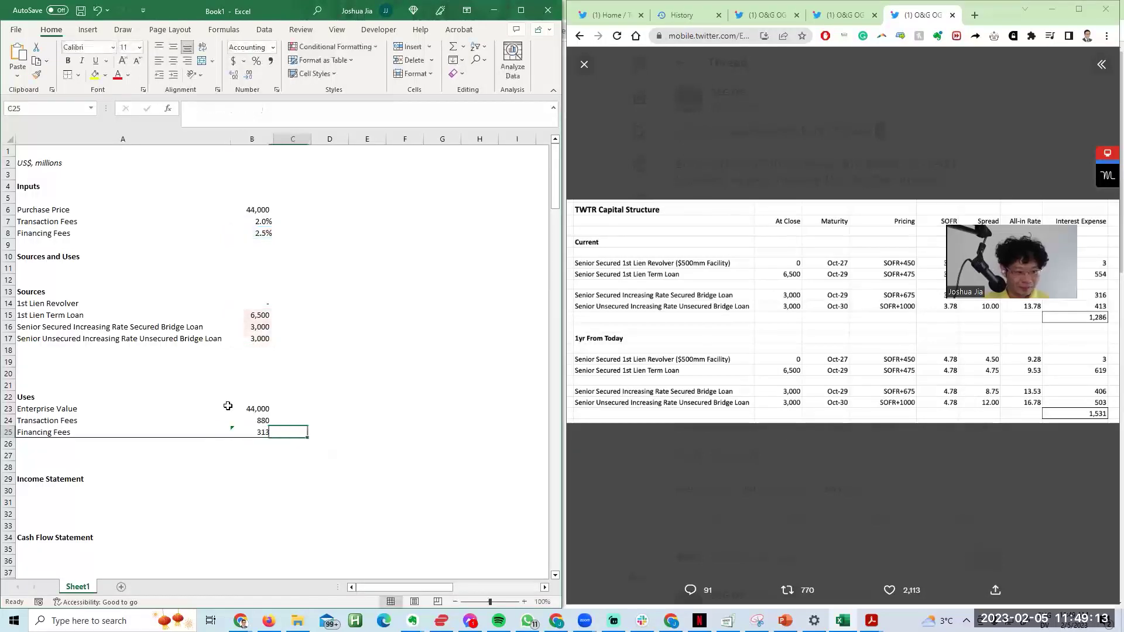
text(<<)
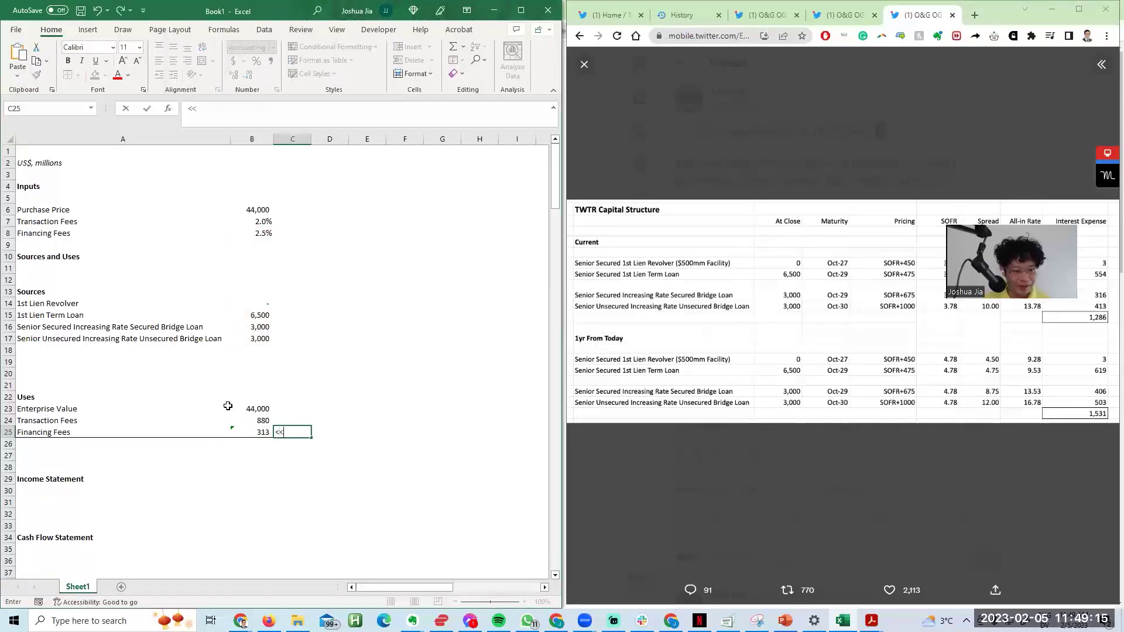
key(Escape)
Step: Add up the three uses in B26 with the formula =SUM(B23:B25)
key(Left)
key(Down)
text(=us)
key(BackSpace)
key(BackSpace)
text(sum()
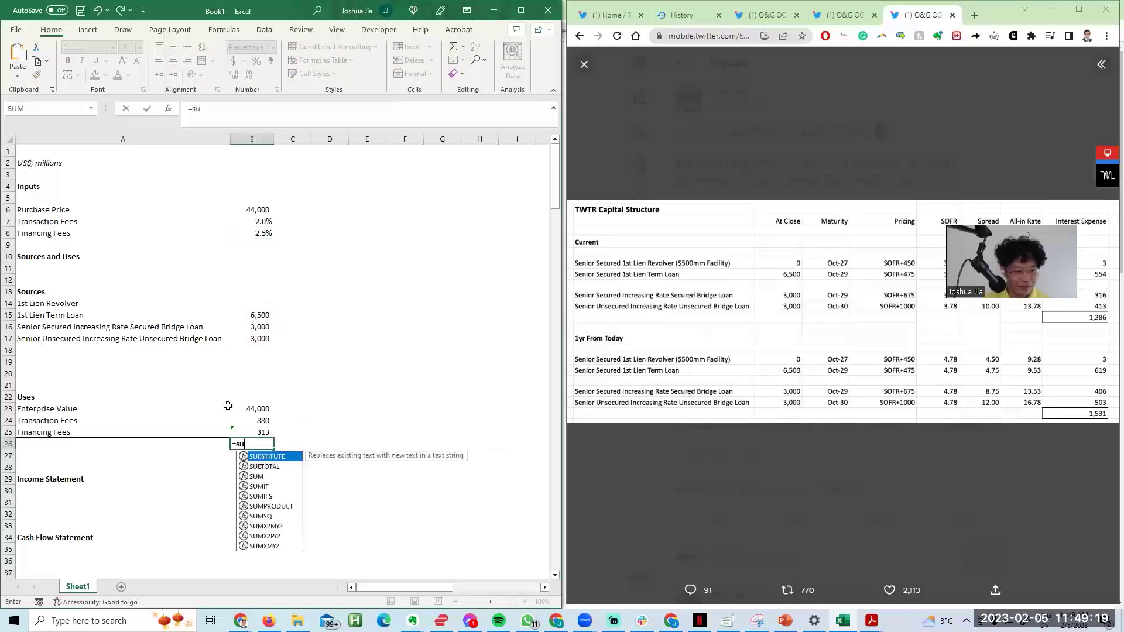
key(Up)
key(shift+Up)
key(shift+Up)
text())
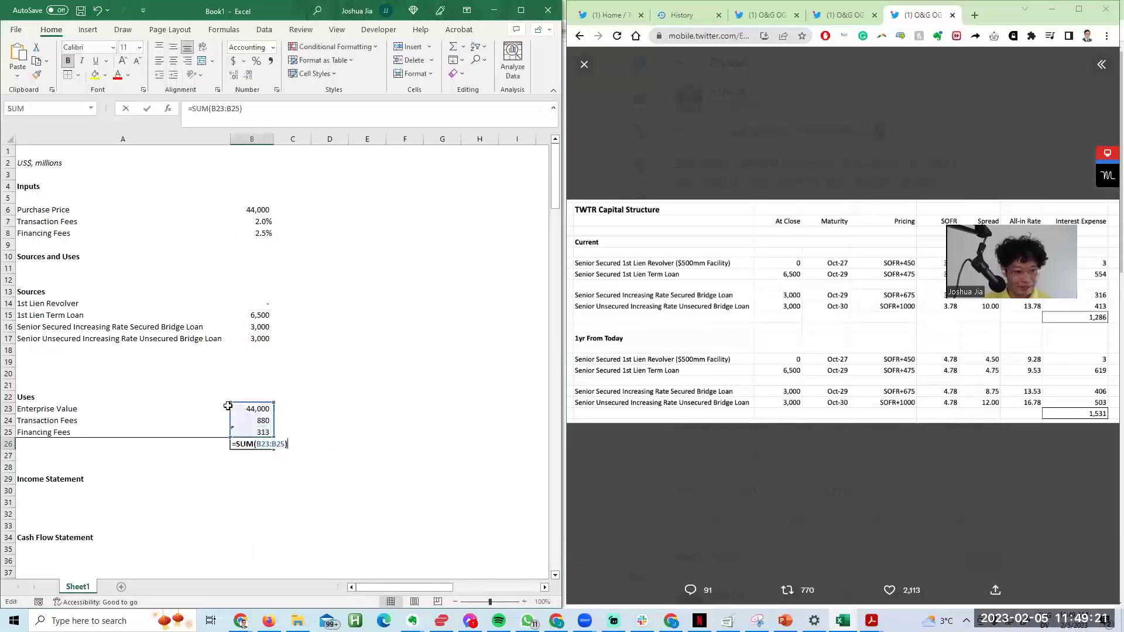
Step: Label the sum row in A26 as "Total Uses"
key(Left)
text(Total Uses)
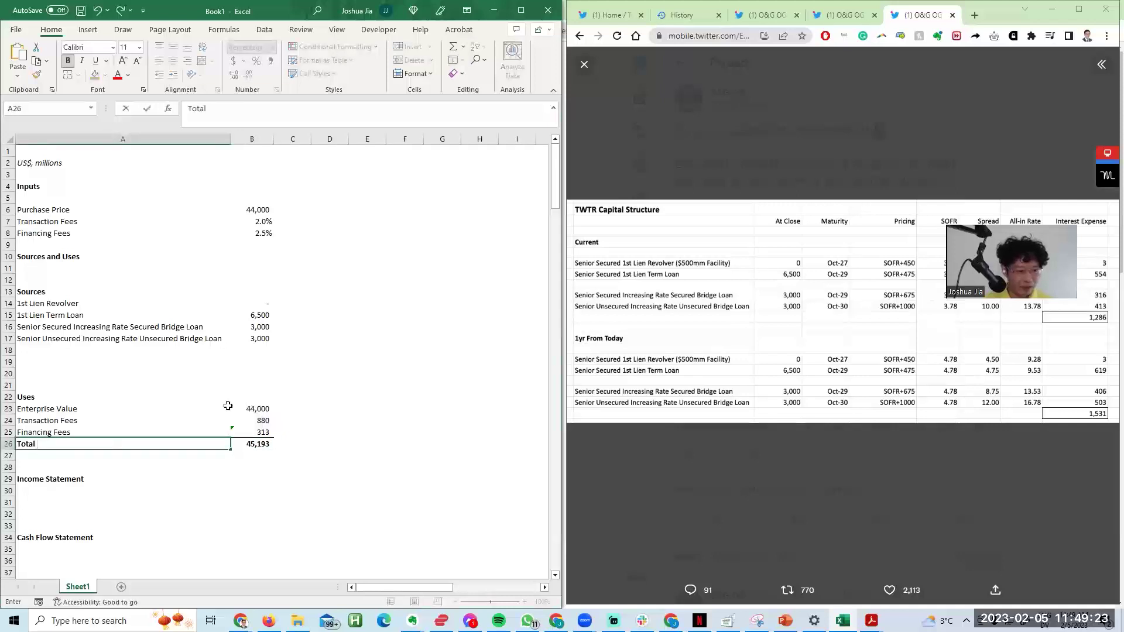
key(Return)
Step: Review the uses rows, check the formula behind Total Uses in B26, and go back over the source amounts
key(Up)
key(Up)
key(Up)
key(Up)
key(Right)
key(Left)
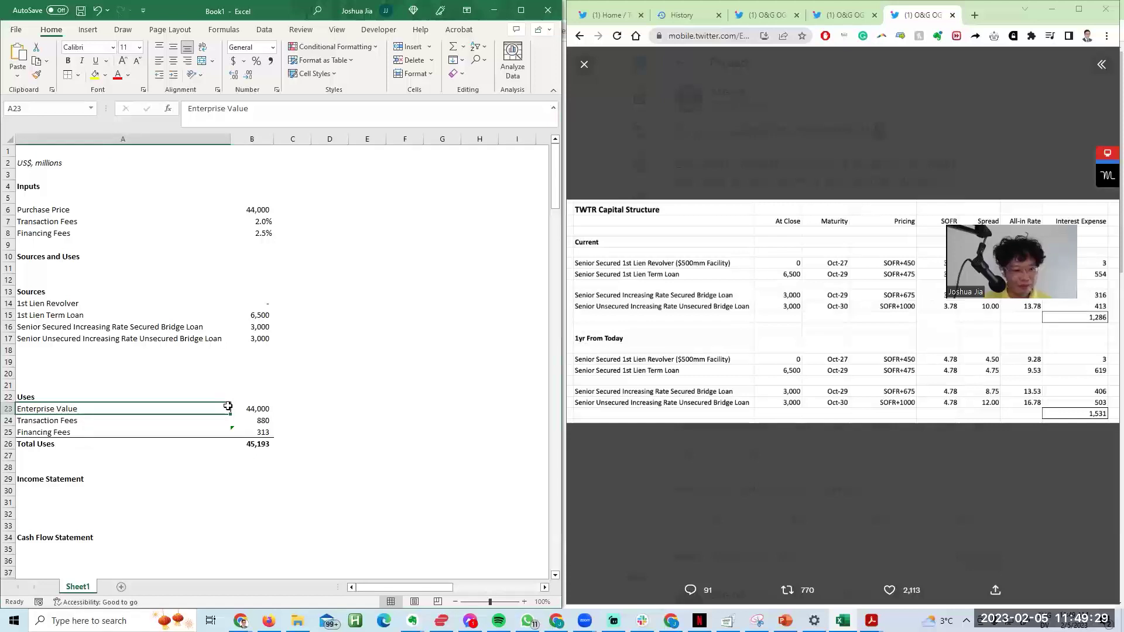
key(Right)
key(Down)
key(Down)
key(Down)
key(F2)
key(Escape)
key(Up)
key(Up)
key(Up)
key(Up)
key(Up)
key(Up)
key(Up)
key(Up)
key(Up)
key(Up)
key(Up)
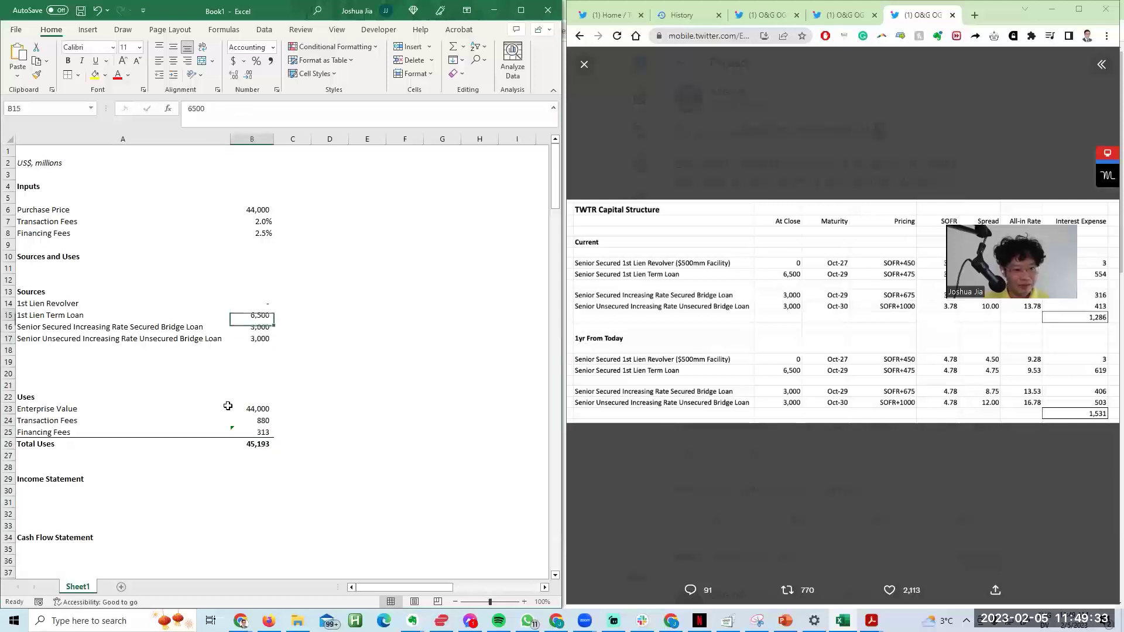
Step: Add the source label "Elon Musk Equity" in A18, below the unsecured bridge loan
key(Down)
key(Left)
key(Down)
key(Down)
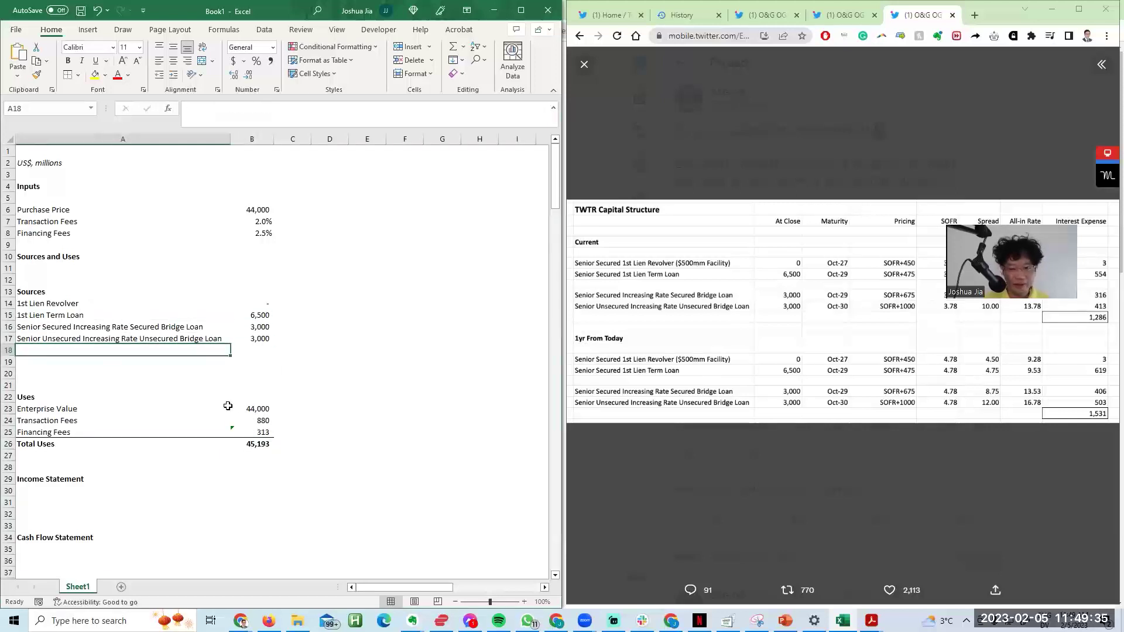
text(E)
key(Escape)
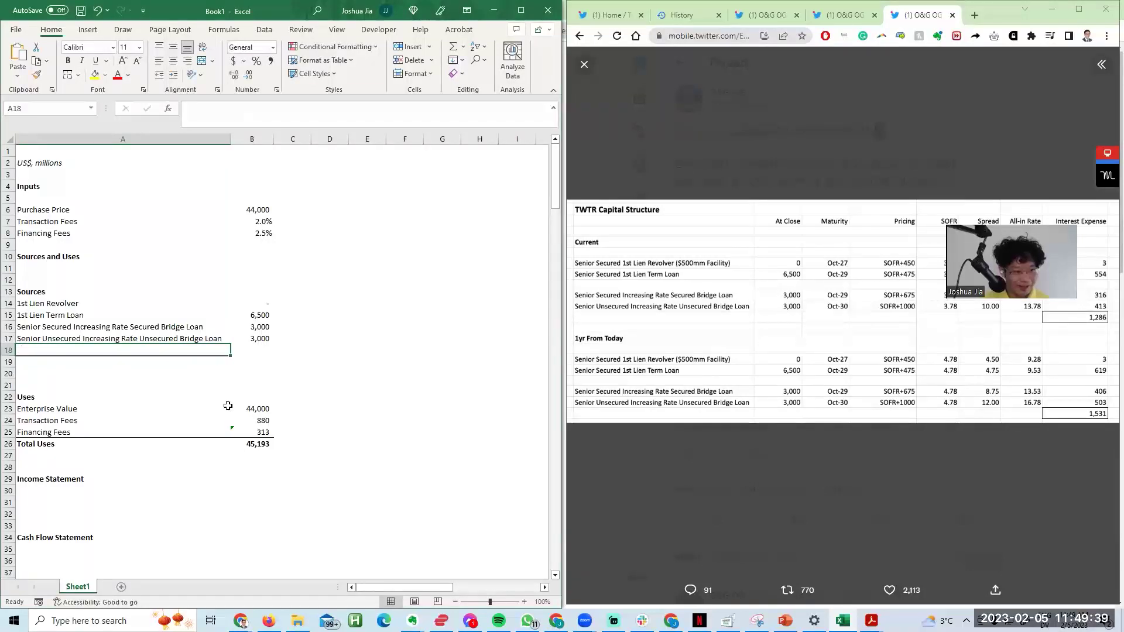
text(Elon Musk Equit)
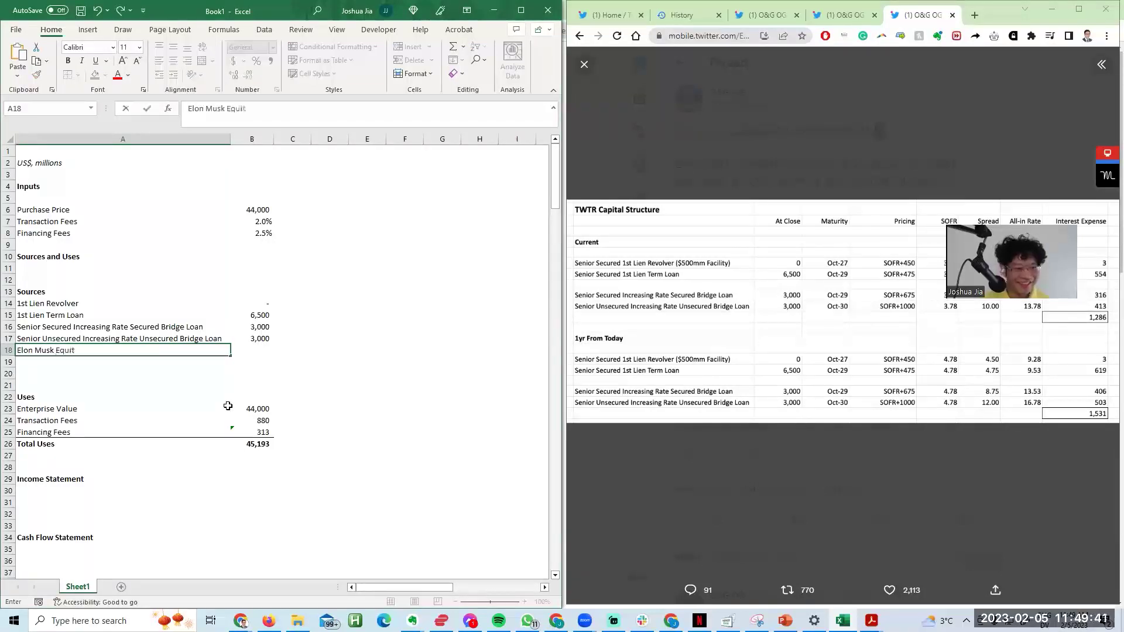
text(y)
key(ctrl+Return)
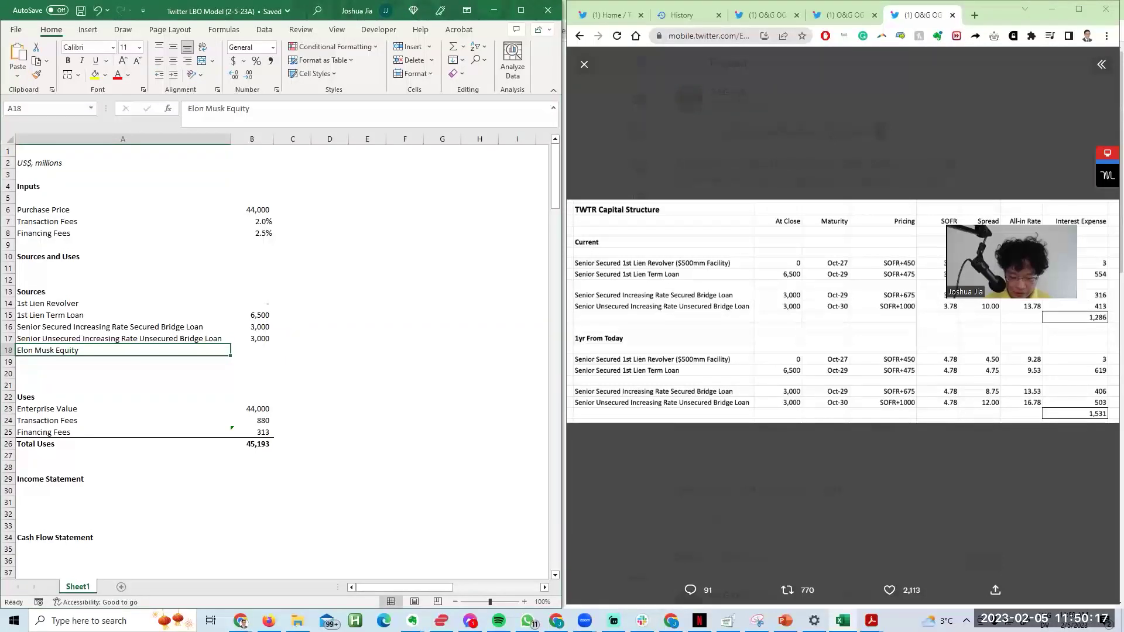
Step: Check the cell number formats of the 1st Lien Term Loan and 1st Lien Revolver amounts in B15 and B14
click(150, 335)
click(310, 291)
click(224, 307)
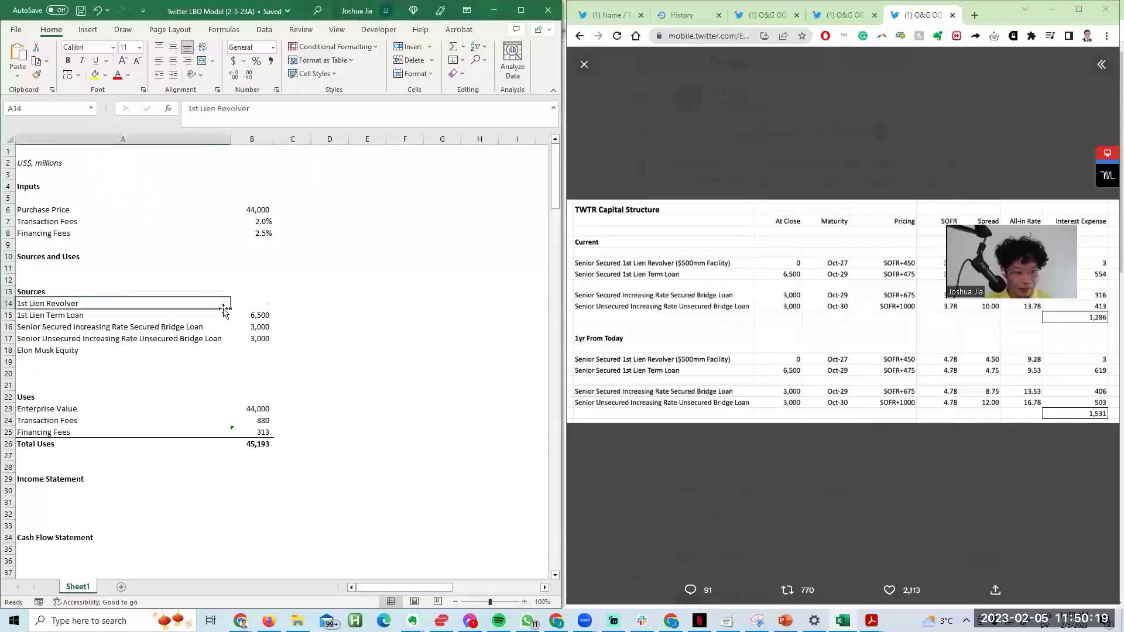
click(259, 316)
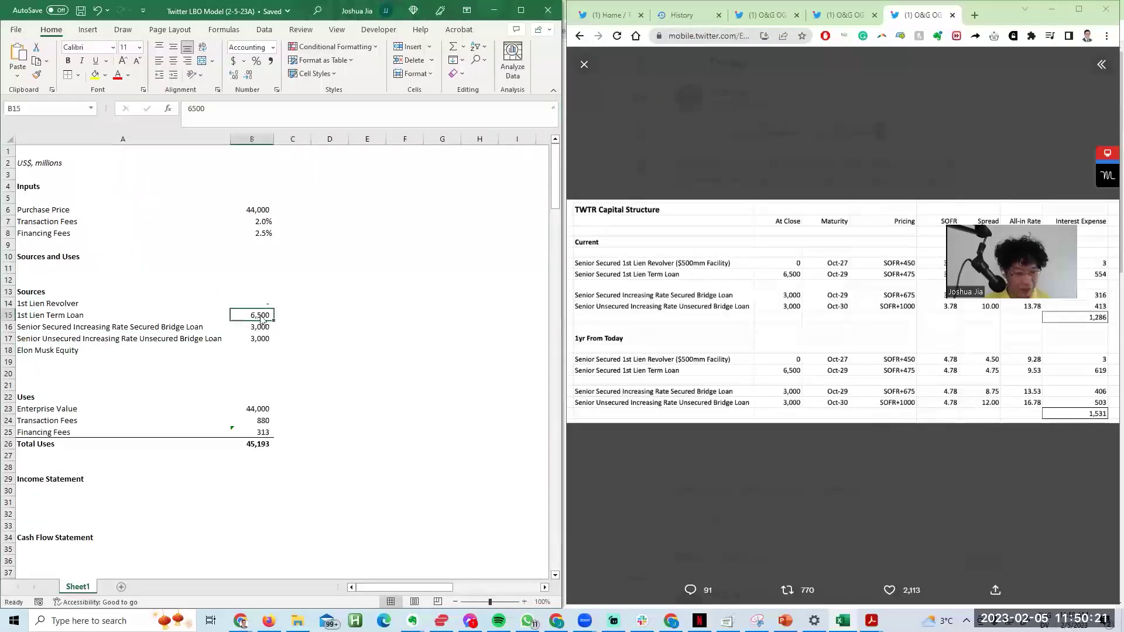
key(ctrl+1)
key(Escape)
click(254, 269)
click(259, 314)
key(Up)
key(ctrl+1)
key(Escape)
Step: Apply the custom number format with one decimal place (#,##0.0) to the large block of cells starting at B10
key(Up)
key(Up)
key(Up)
key(Up)
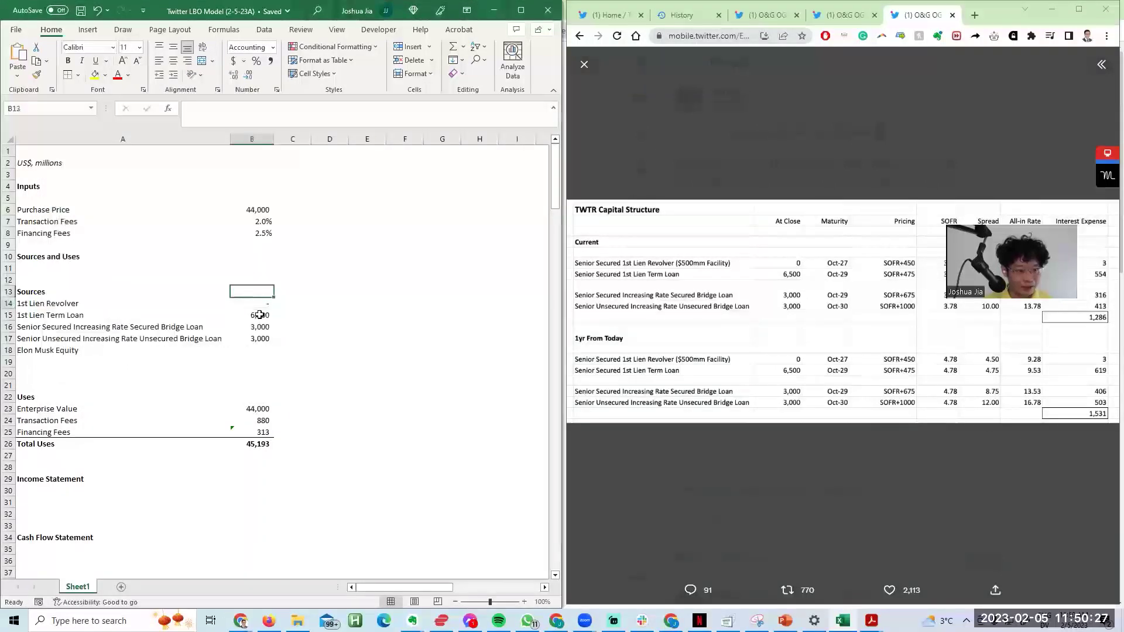
key(shift+Right)
key(shift+Right)
key(shift+Right)
key(shift+Right)
key(shift+Right)
key(shift+Right)
key(shift+Right)
key(shift+Right)
key(shift+Right)
key(shift+Right)
key(shift+Right)
key(shift+Right)
key(shift+Right)
key(shift+Right)
key(shift+Right)
key(shift+Right)
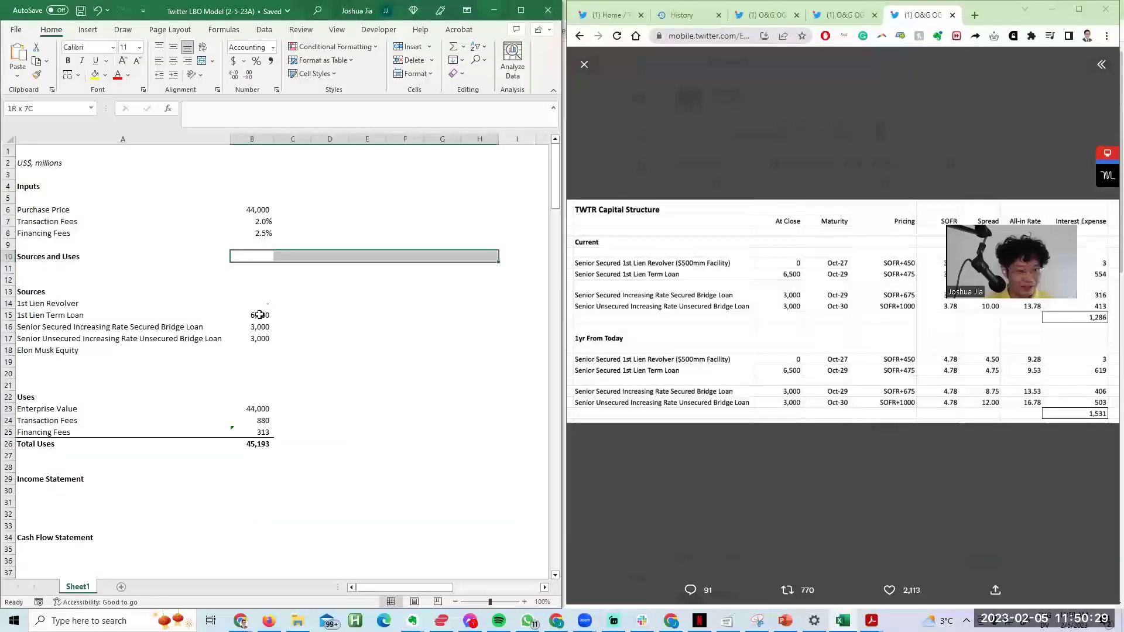
key(shift+Page_Down)
key(shift+Page_Down)
key(shift+Page_Down)
key(shift+Page_Down)
key(shift+Page_Down)
key(shift+Page_Down)
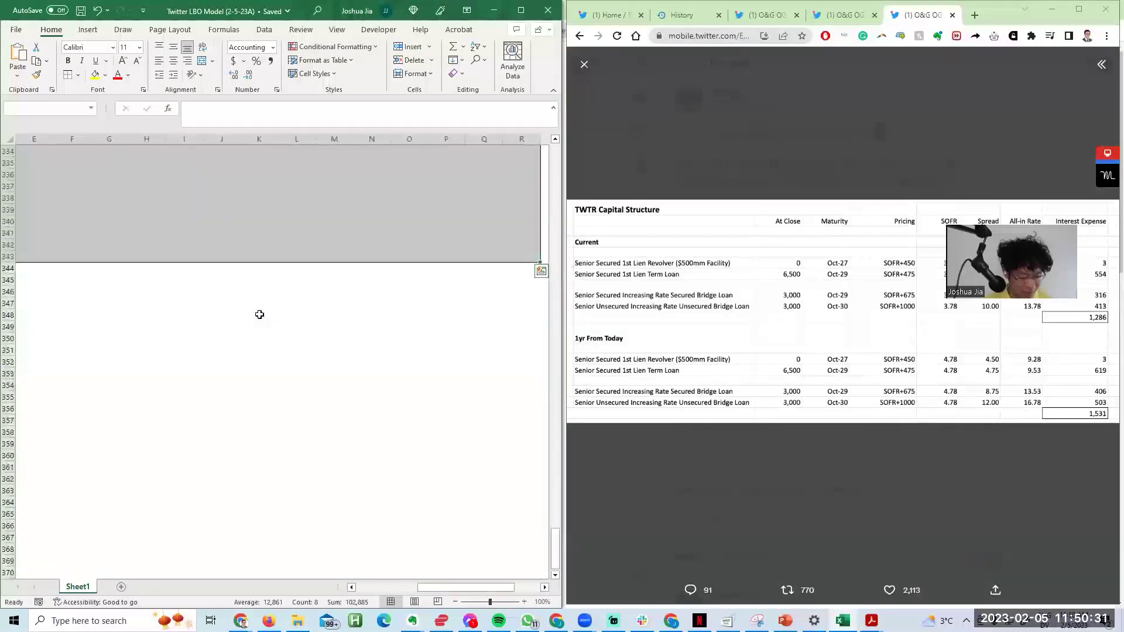
key(ctrl+BackSpace)
key(ctrl+1)
click(92, 269)
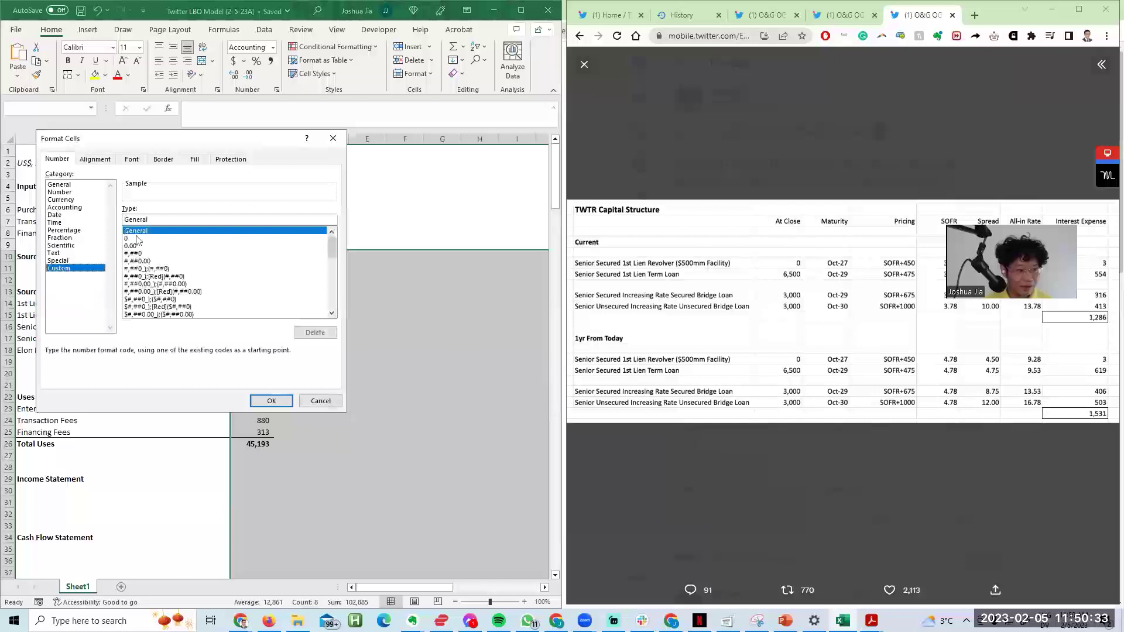
click(168, 292)
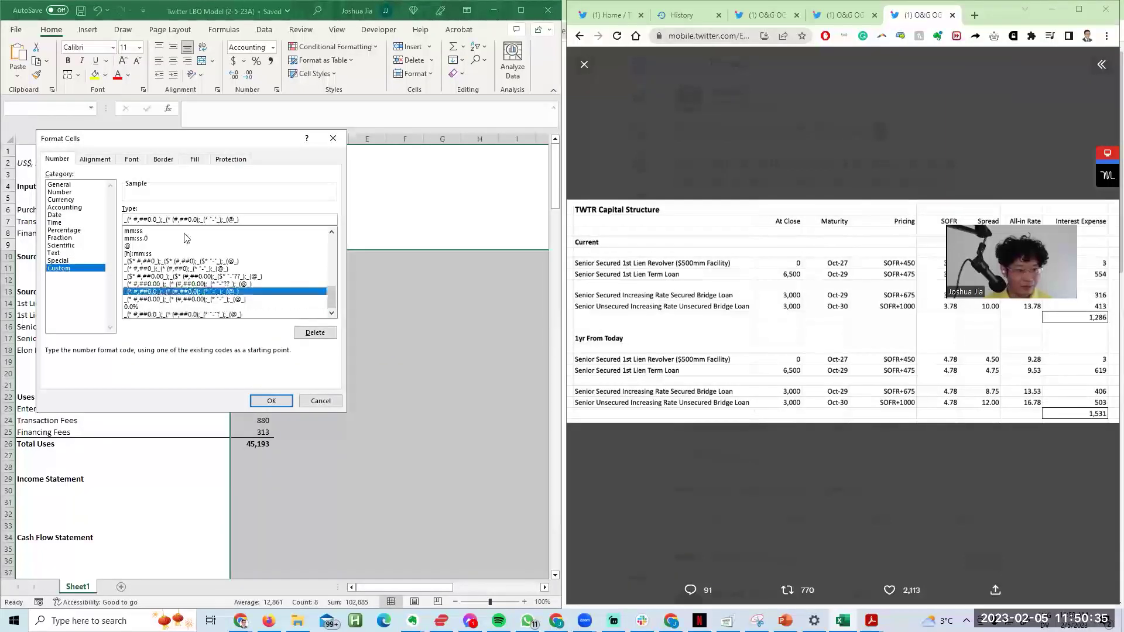
click(271, 400)
key(Left)
key(Up)
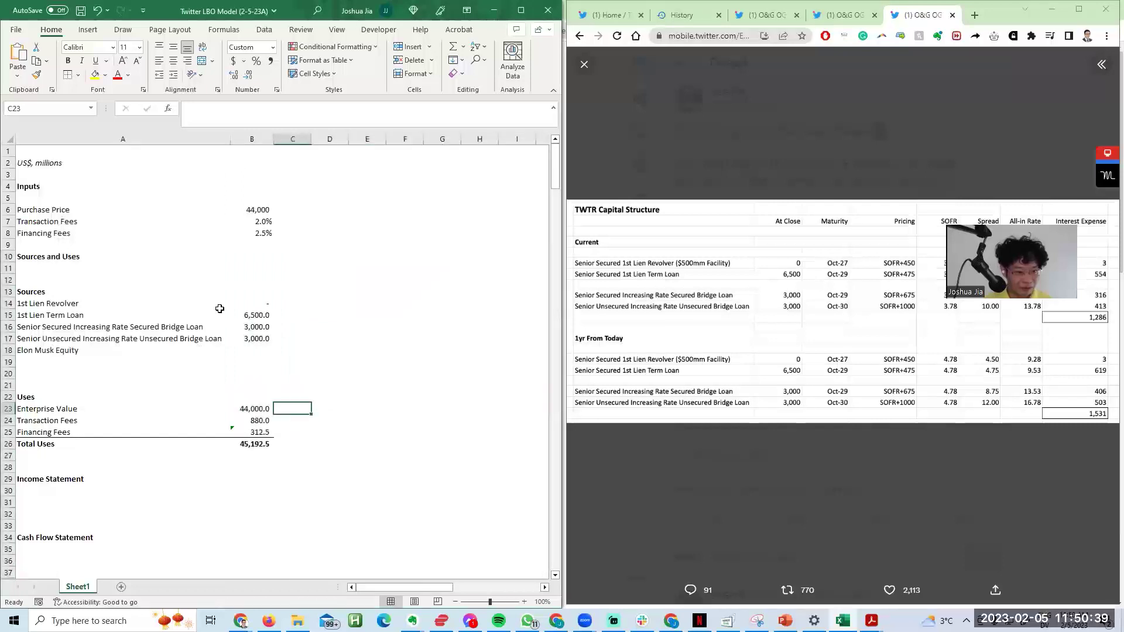
key(Left)
key(Up)
key(Up)
key(Up)
key(Up)
key(Up)
key(Up)
key(Up)
key(Up)
key(Up)
key(Up)
key(Up)
key(Up)
key(Up)
key(Up)
key(shift+Right)
key(shift+Right)
key(shift+Right)
key(shift+Right)
key(shift+Right)
key(shift+Right)
key(shift+Right)
key(shift+Right)
key(shift+Right)
key(shift+Right)
key(shift+Right)
key(shift+Right)
key(shift+Right)
key(shift+Right)
key(shift+Right)
key(shift+Right)
key(shift+Right)
key(shift+Right)
key(shift+Right)
key(shift+Right)
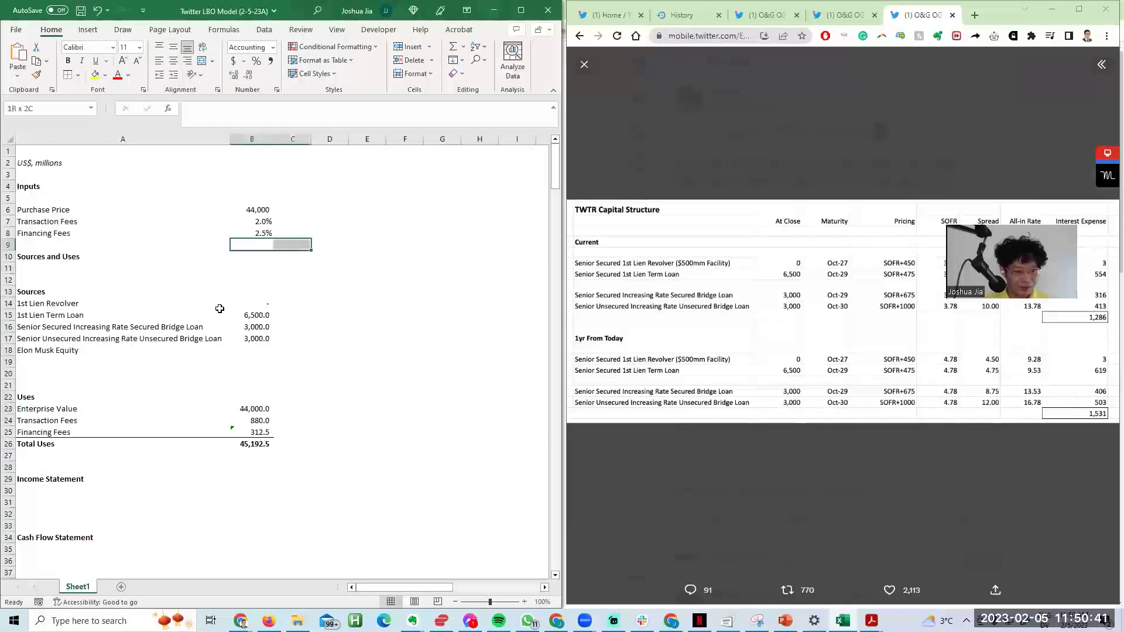
key(ctrl+shift+Down)
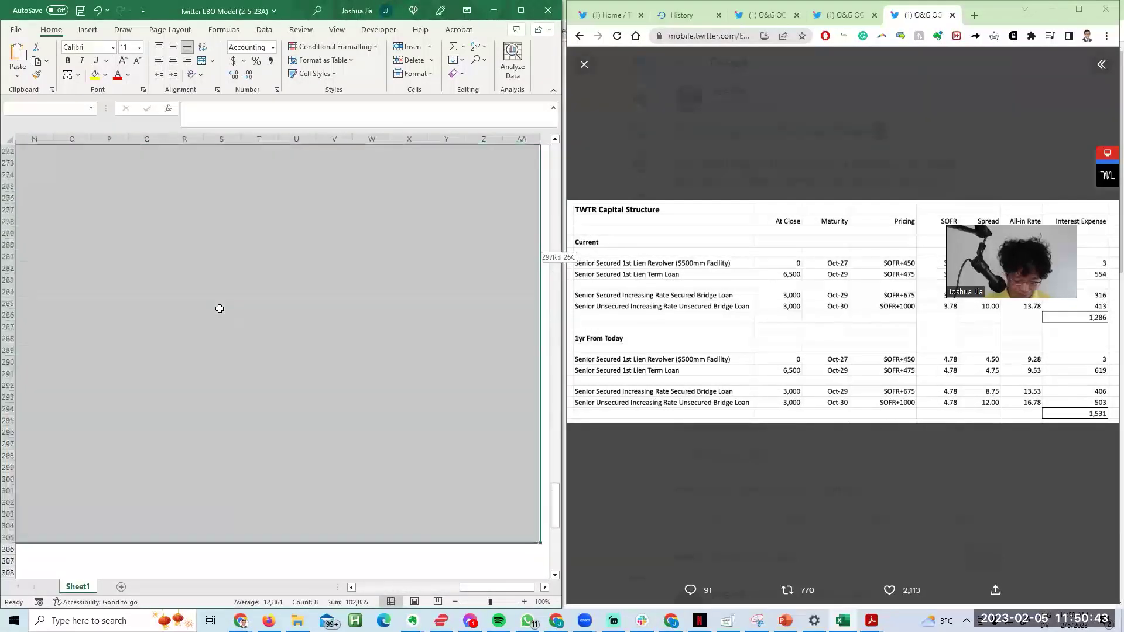
key(Down)
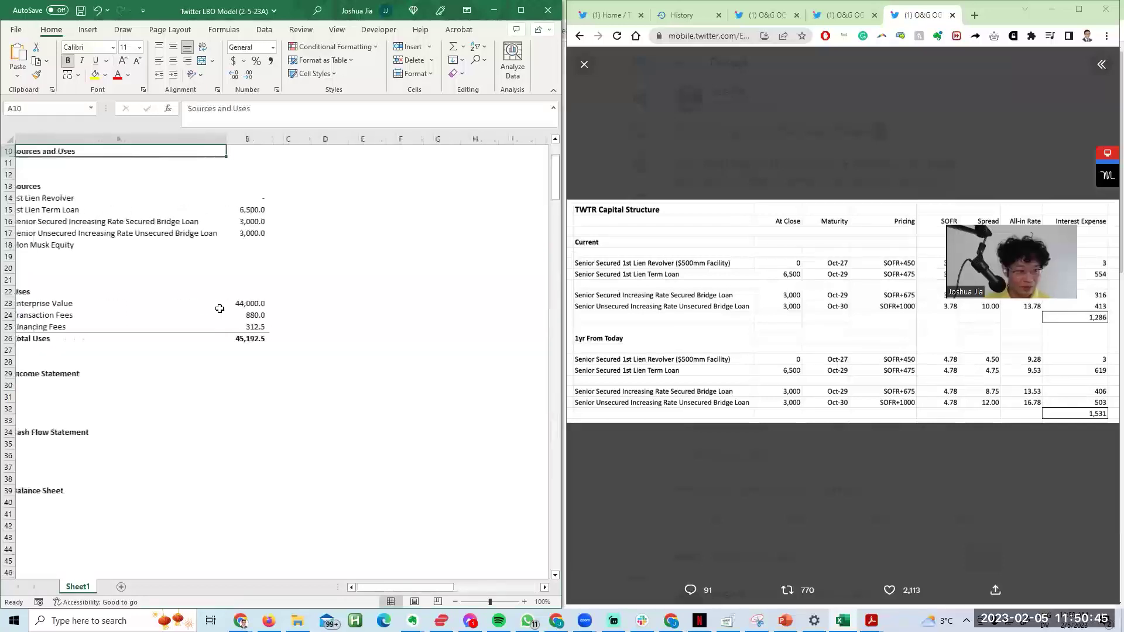
Step: Reduce the number format of the block of cells from B11 rightward and downward to zero decimal places
key(Down)
key(shift+Page_Down)
key(shift+Page_Down)
key(shift+Page_Down)
key(shift+Right)
key(shift+Right)
key(shift+Right)
key(shift+Right)
key(shift+Right)
key(shift+Right)
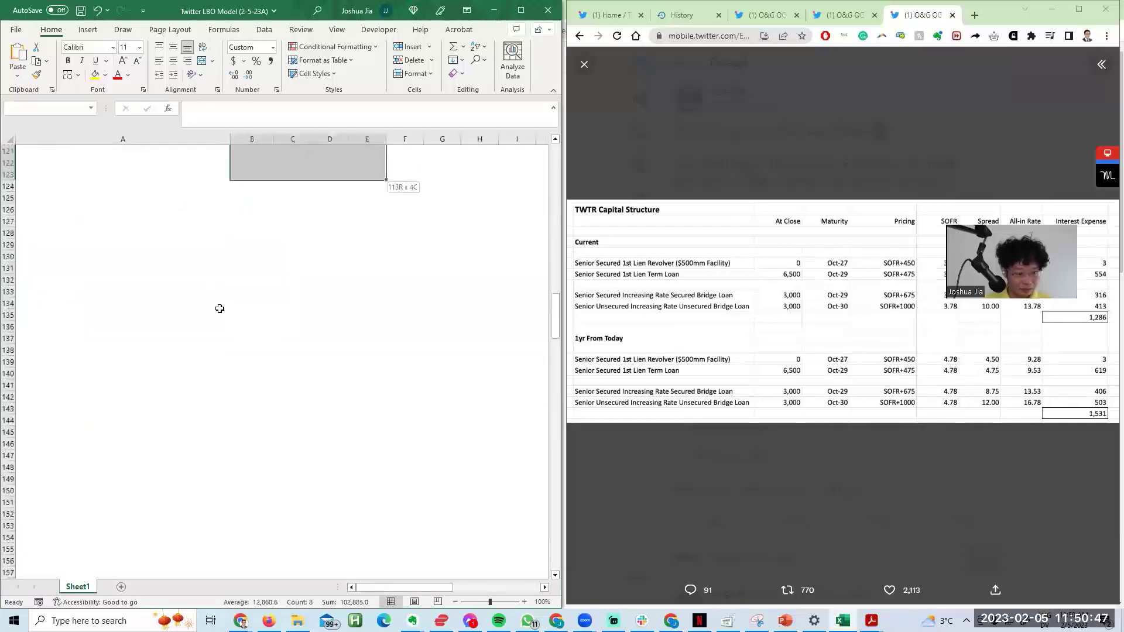
key(shift+Down)
key(shift+Down)
key(shift+Down)
key(shift+Down)
key(alt)
key(Escape)
key(ctrl+BackSpace)
key(Left)
key(Up)
key(Right)
key(Down)
key(Down)
key(Down)
key(Down)
key(Down)
key(Down)
key(Down)
key(Down)
key(Down)
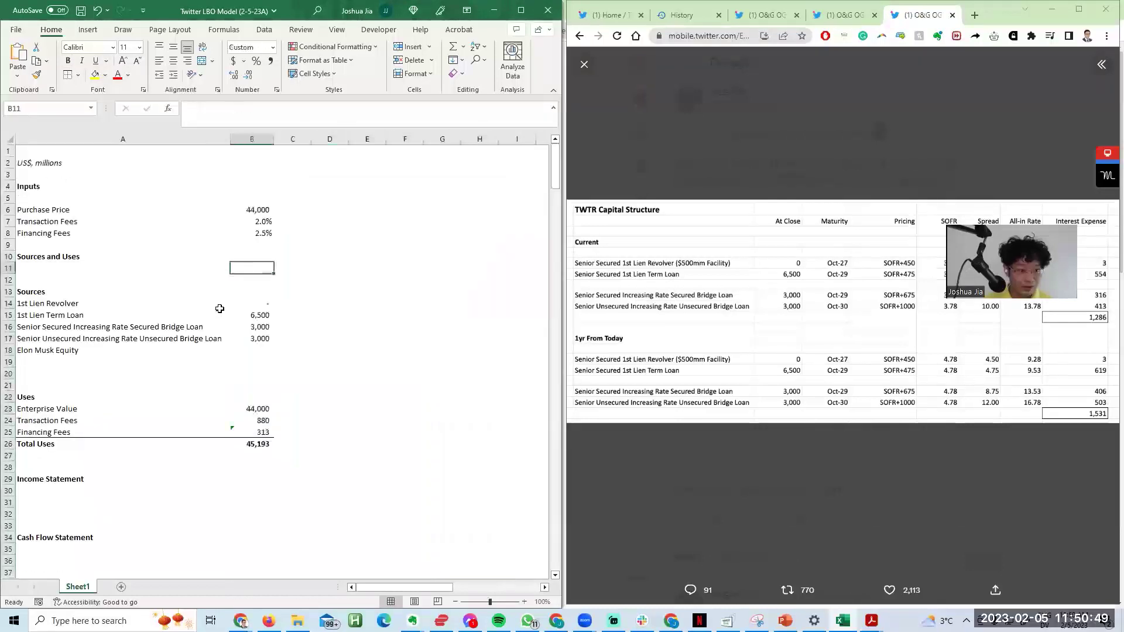
Step: Link the Elon Musk Equity amount in B18 to Total Uses in B26
key(Down)
key(Down)
key(Down)
key(Down)
key(Down)
key(Down)
key(Down)
key(Down)
key(Up)
key(Up)
key(Up)
key(Up)
key(Up)
key(Up)
key(Up)
key(Up)
key(Up)
key(F2)
key(Return)
key(Up)
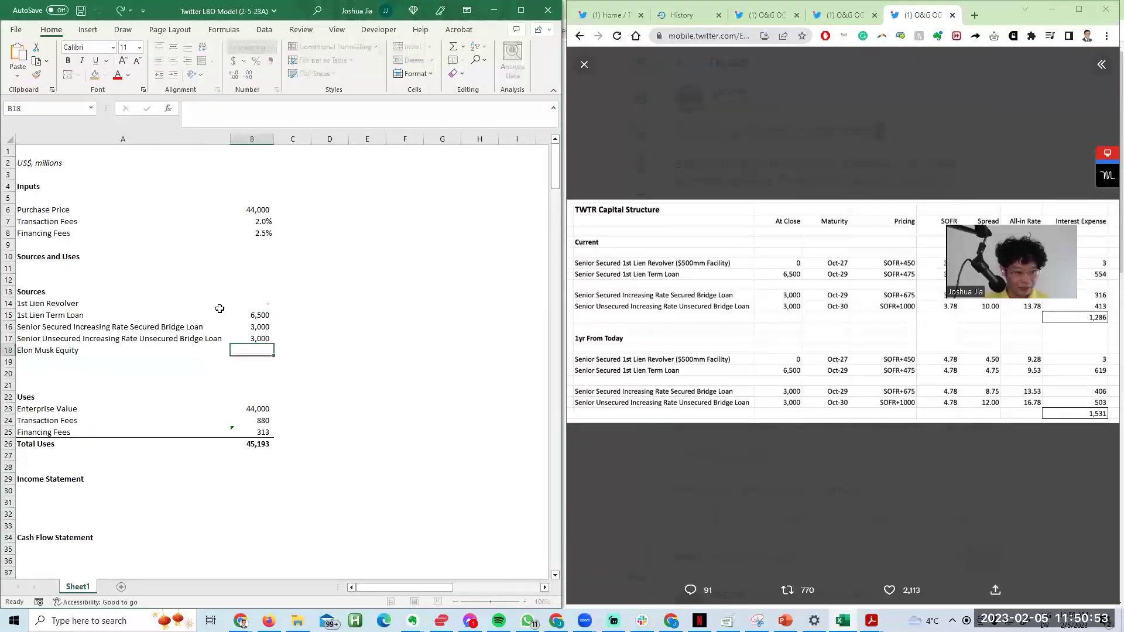
text(=)
key(Down)
key(Down)
key(Down)
key(Down)
key(Down)
key(Down)
key(Down)
key(Down)
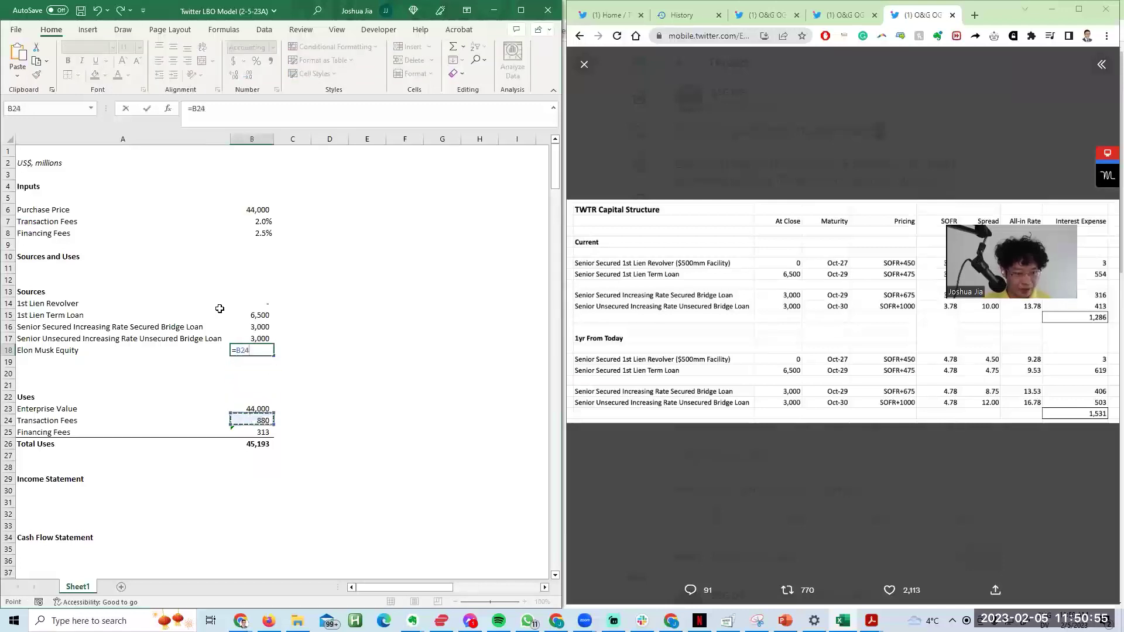
key(Return)
Step: Extend the Elon Musk Equity formula to subtract the debt sources, making B18 =B26-SUM(B14:B17)
text(su)
key(Escape)
key(Up)
key(Up)
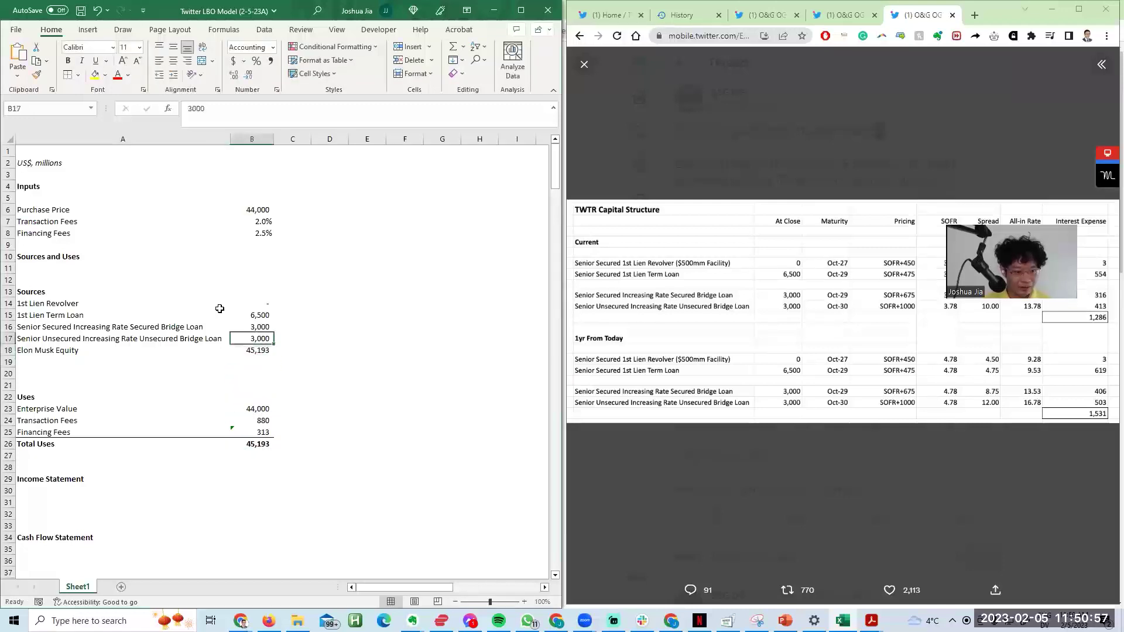
key(Down)
key(F2)
text(-sum()
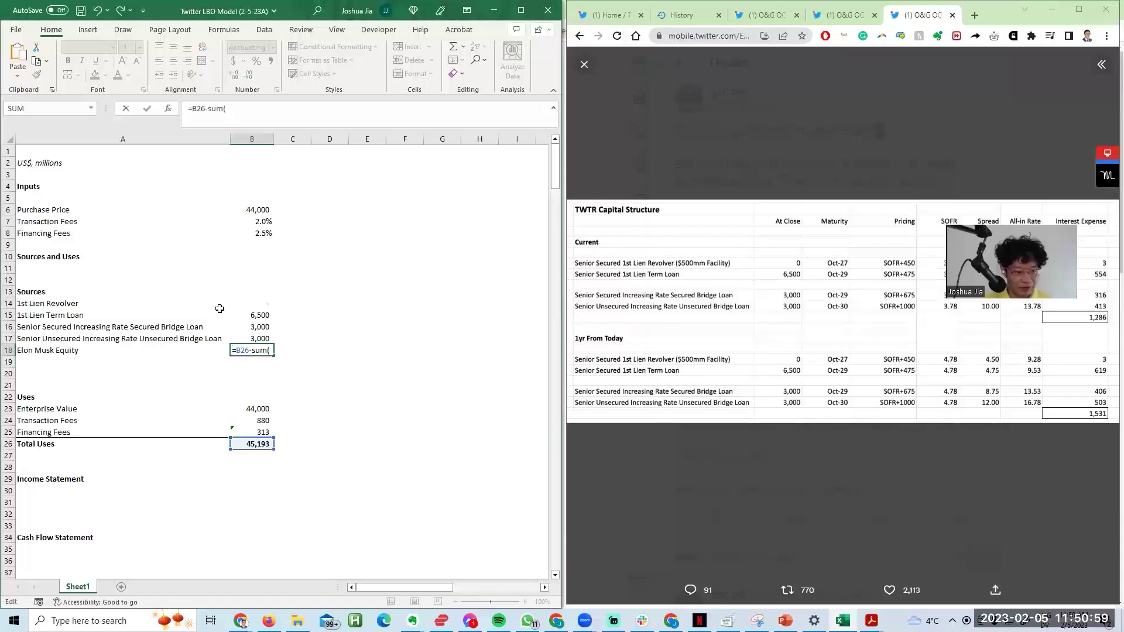
key(Up)
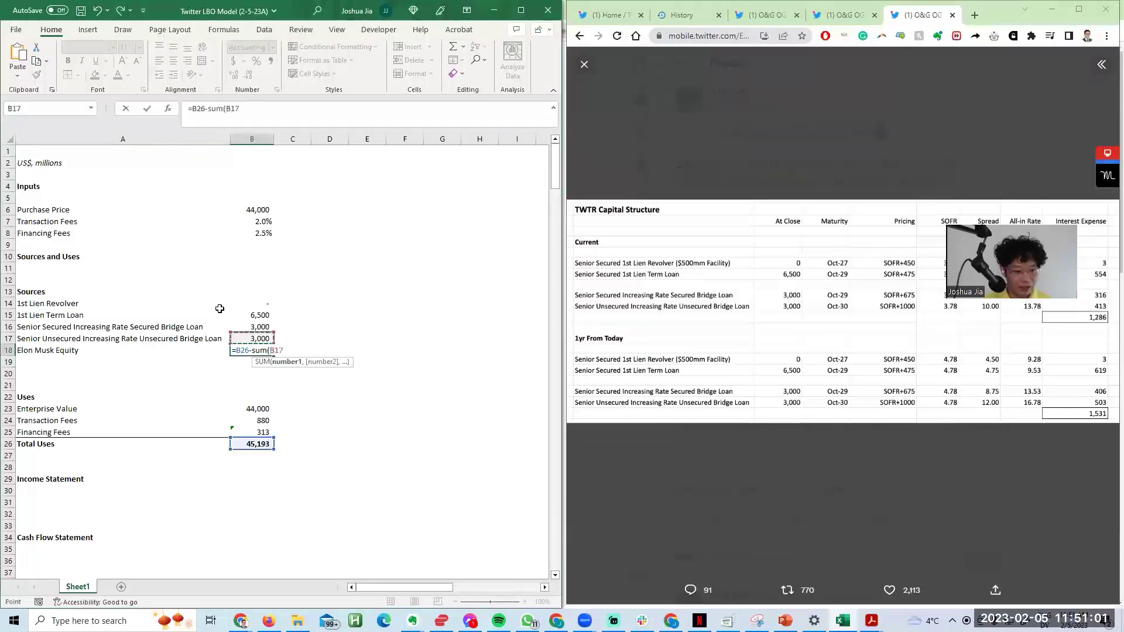
key(shift+Up)
key(shift+Up)
key(shift+Up)
key(Return)
key(Right)
key(Left)
key(Return)
key(Up)
key(F2)
key(Return)
key(Up)
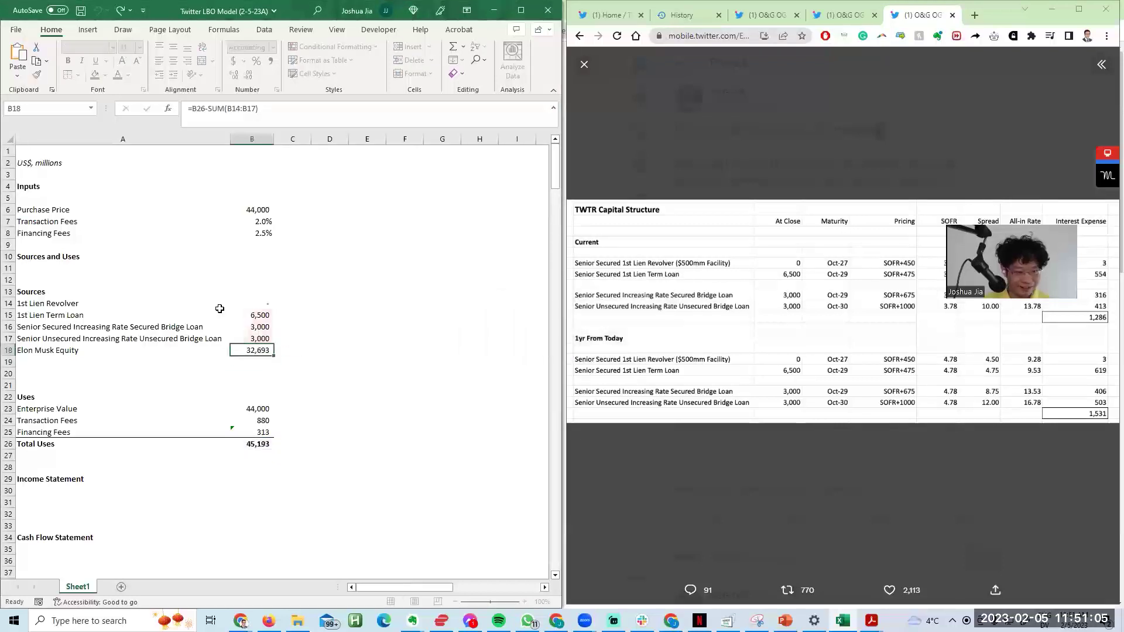
Step: Draw a bottom border across A18:B18 under the Elon Musk Equity row
key(Left)
key(Down)
key(shift+Right)
key(Up)
key(Right)
key(F2)
key(Return)
key(Left)
key(Up)
key(Right)
key(F2)
key(Return)
key(Left)
key(Down)
key(Up)
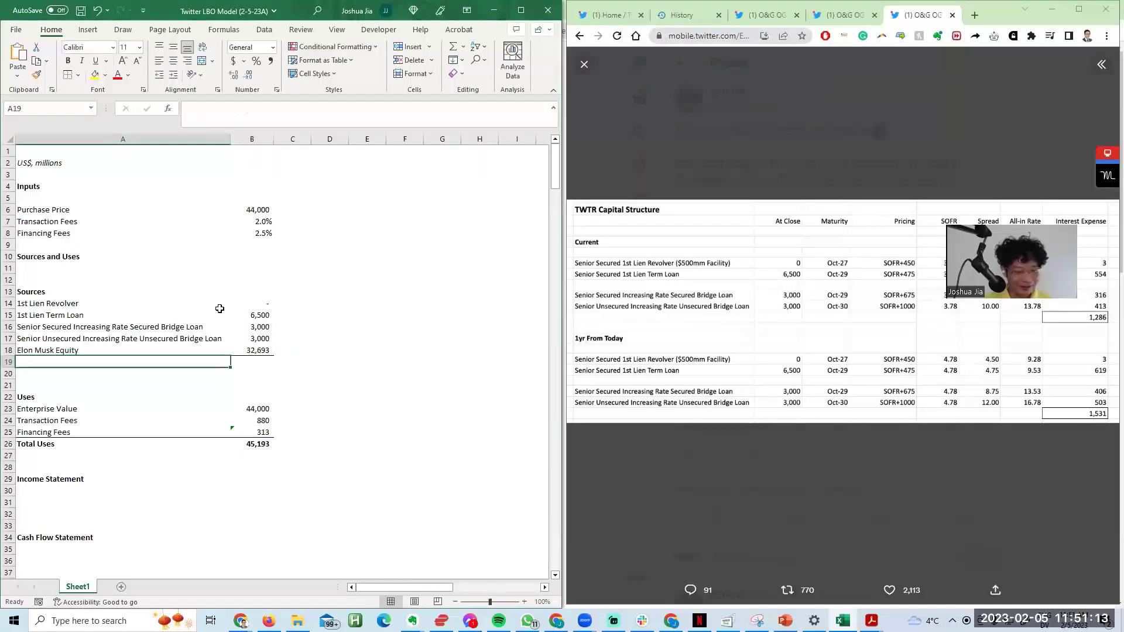
Step: Sum all sources from B14 to B18 in cell B19
key(Right)
text(um()
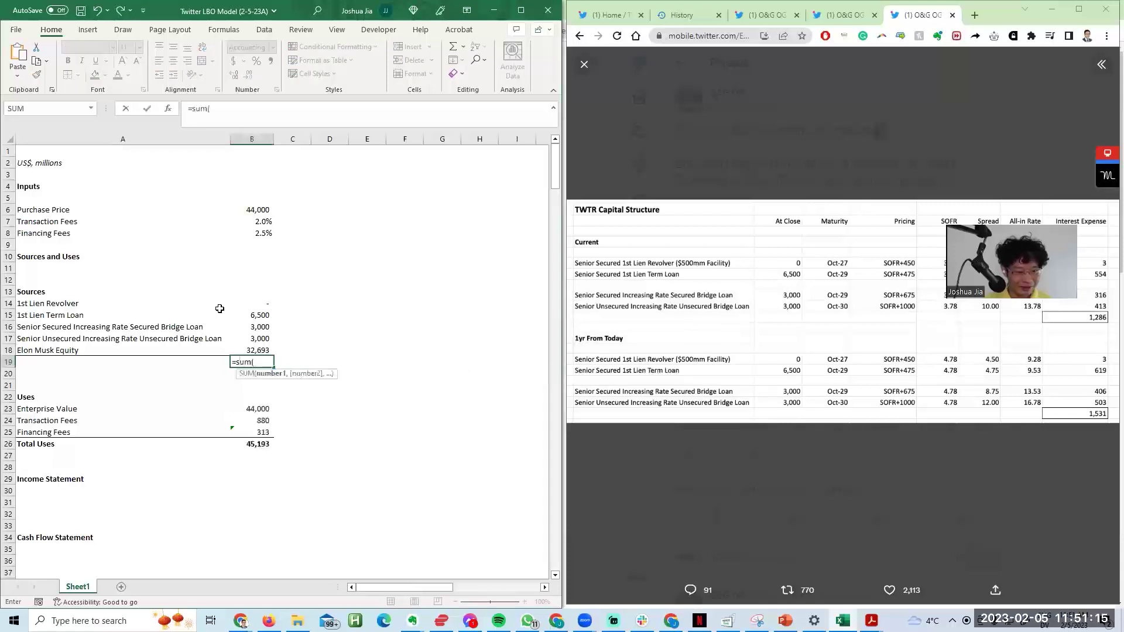
key(shift+Up)
key(shift+Up)
key(shift+Up)
key(shift+Up)
key(Return)
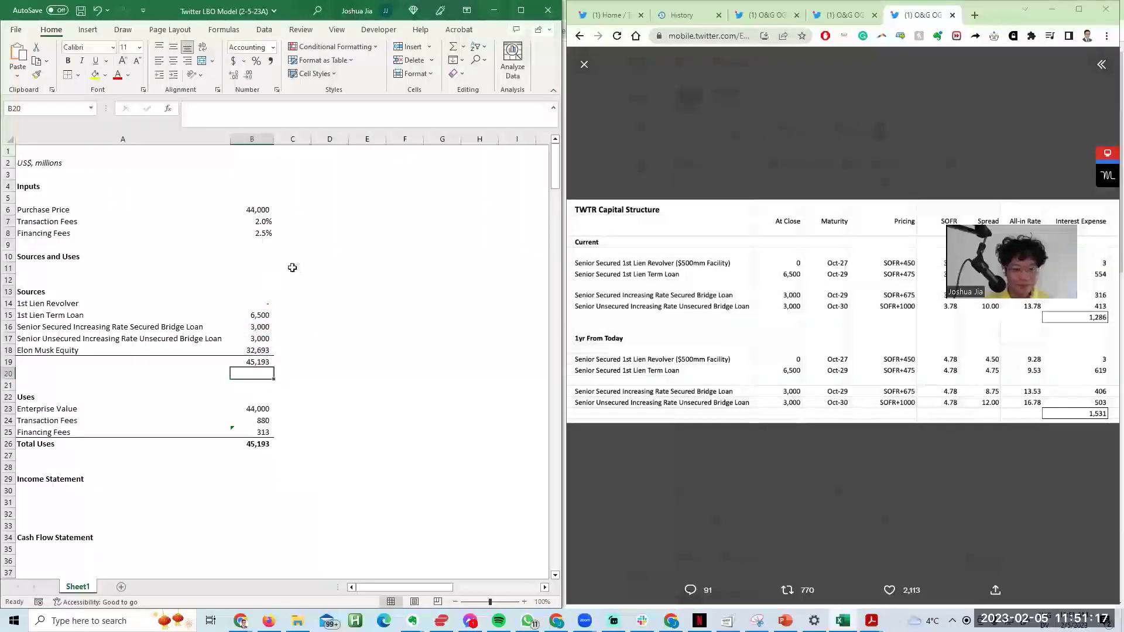
Step: Switch to Chrome and search the web in a new window for Elon Musk's $32.6 billion Twitter equity
click(292, 268)
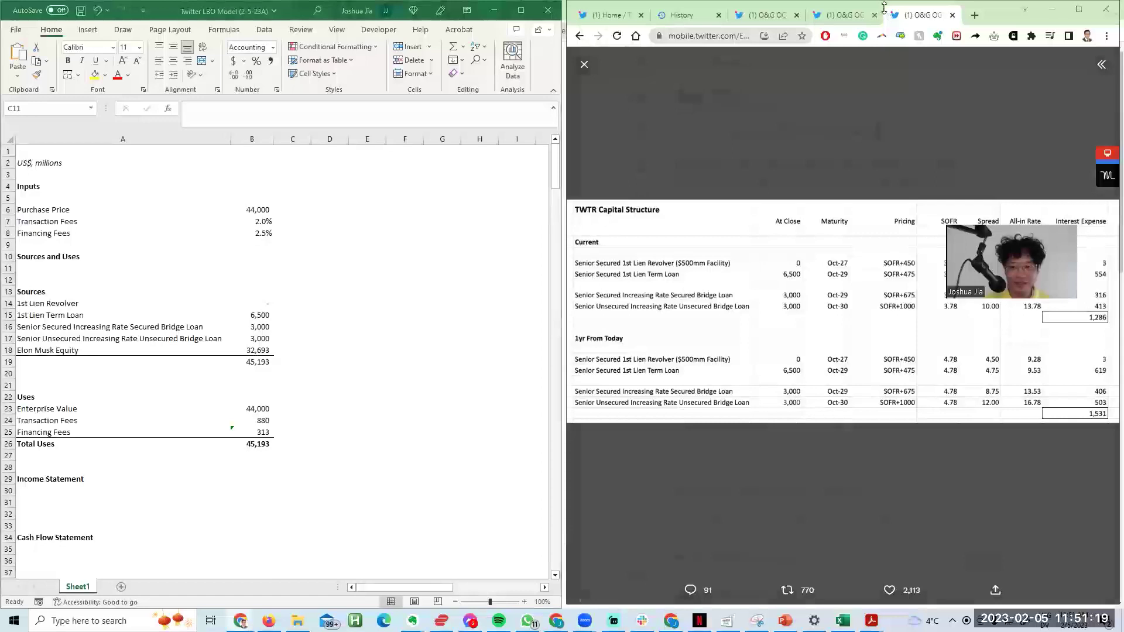
key(ctrl+n)
text(elon musk equit)
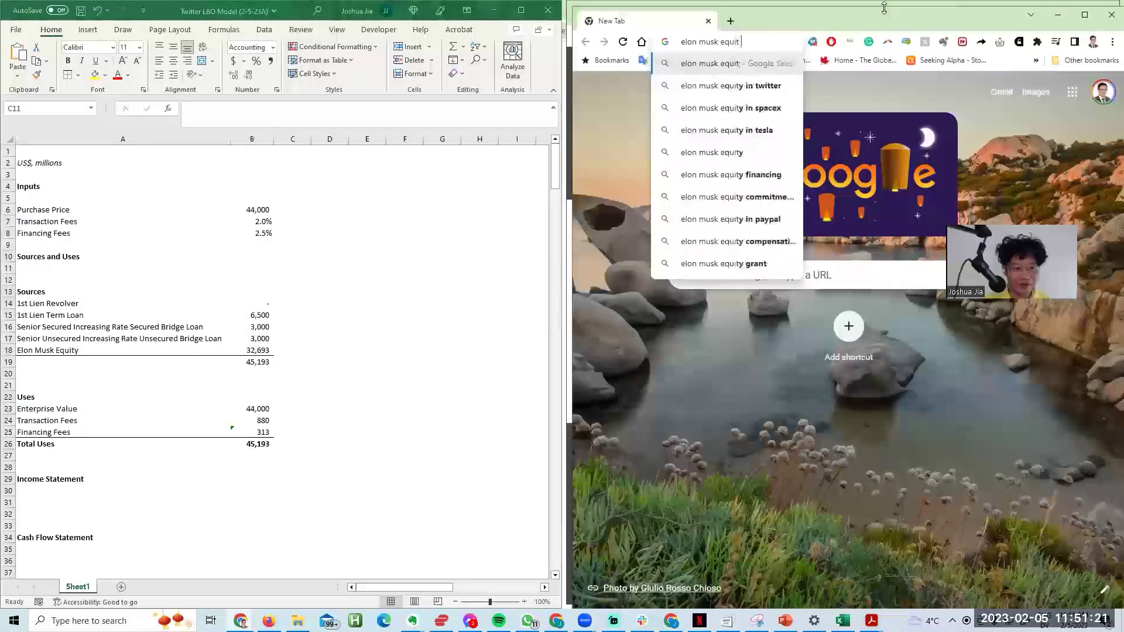
text( $32.6 )
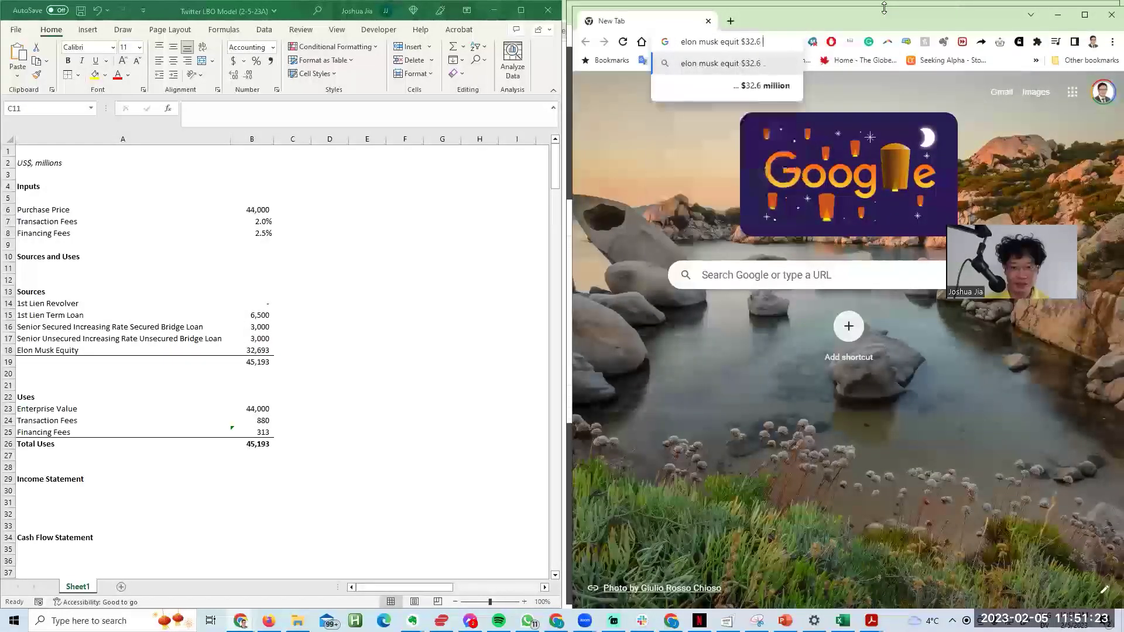
text(billion twtite)
key(BackSpace)
key(BackSpace)
key(BackSpace)
key(BackSpace)
text(itter)
key(Return)
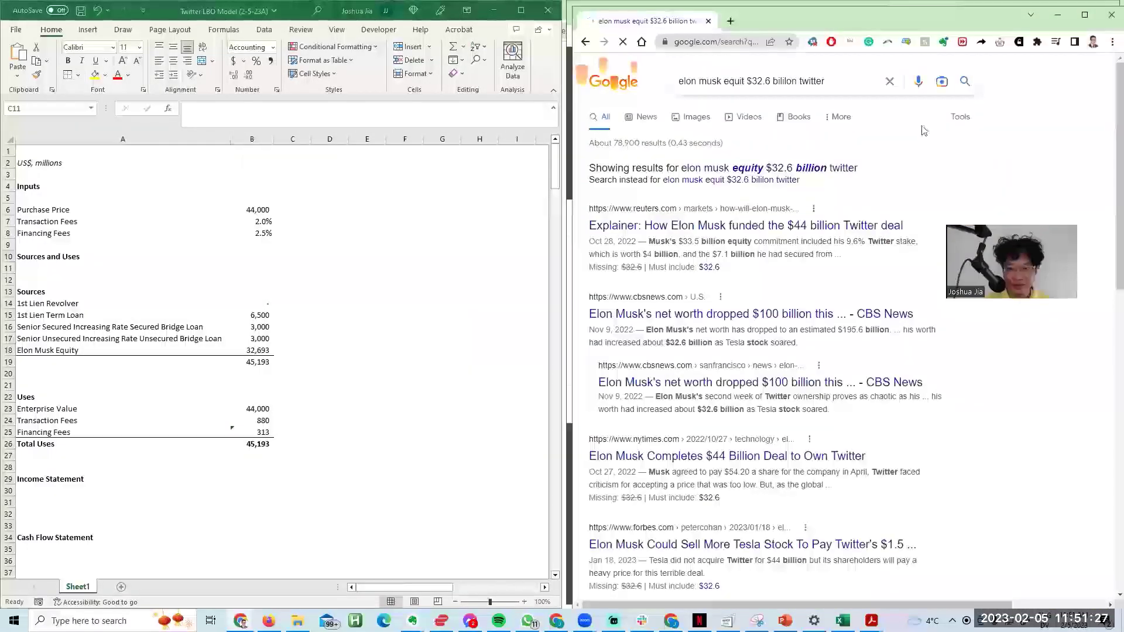
Step: Examine the search results for Musk's equity commitment and the $32.6 billion figure, and close the search window
double_click(720, 241)
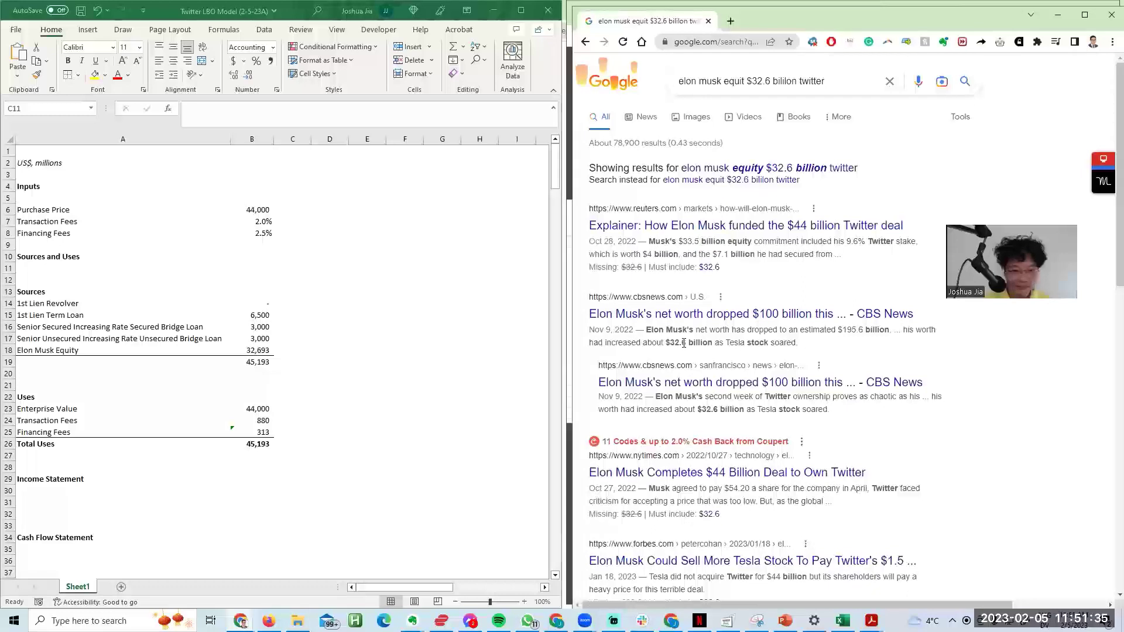
drag(699, 409, 716, 409)
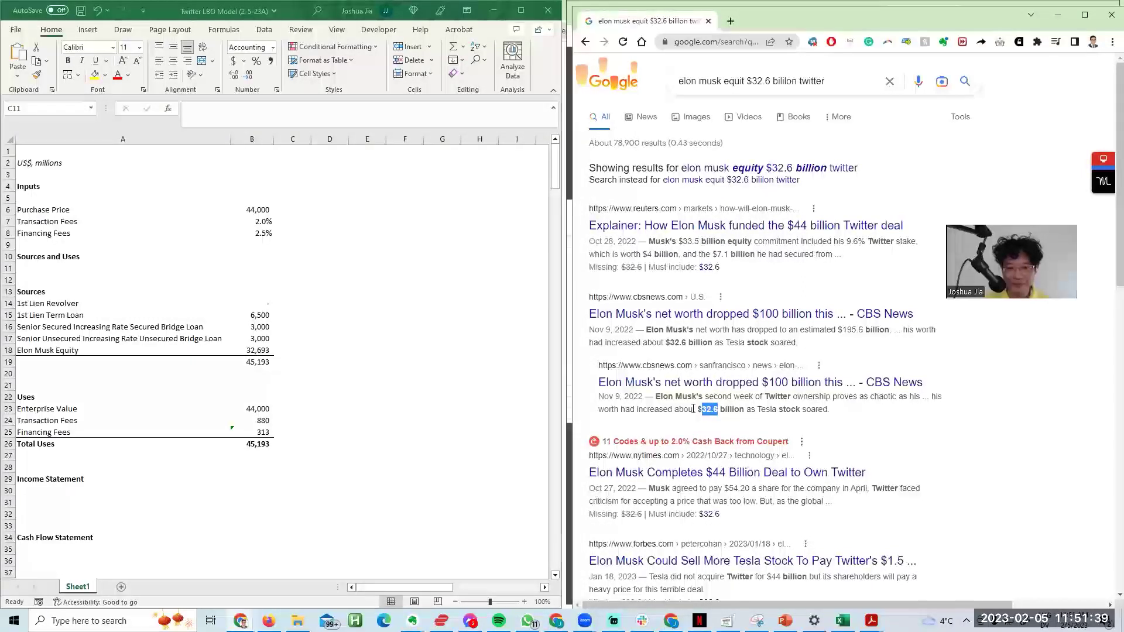
key(ctrl+w)
Step: Return to the Excel model and label the sources sum "Total Sources" in A19
click(203, 346)
key(Down)
key(Down)
key(Right)
key(Right)
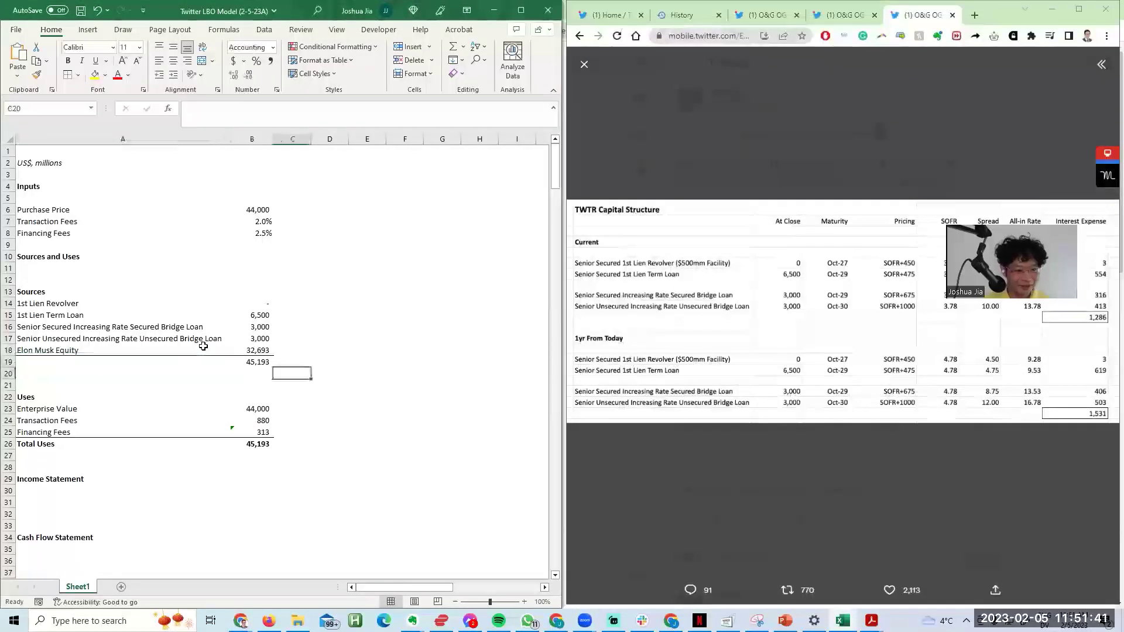
key(Up)
key(Left)
key(Left)
text(Tot)
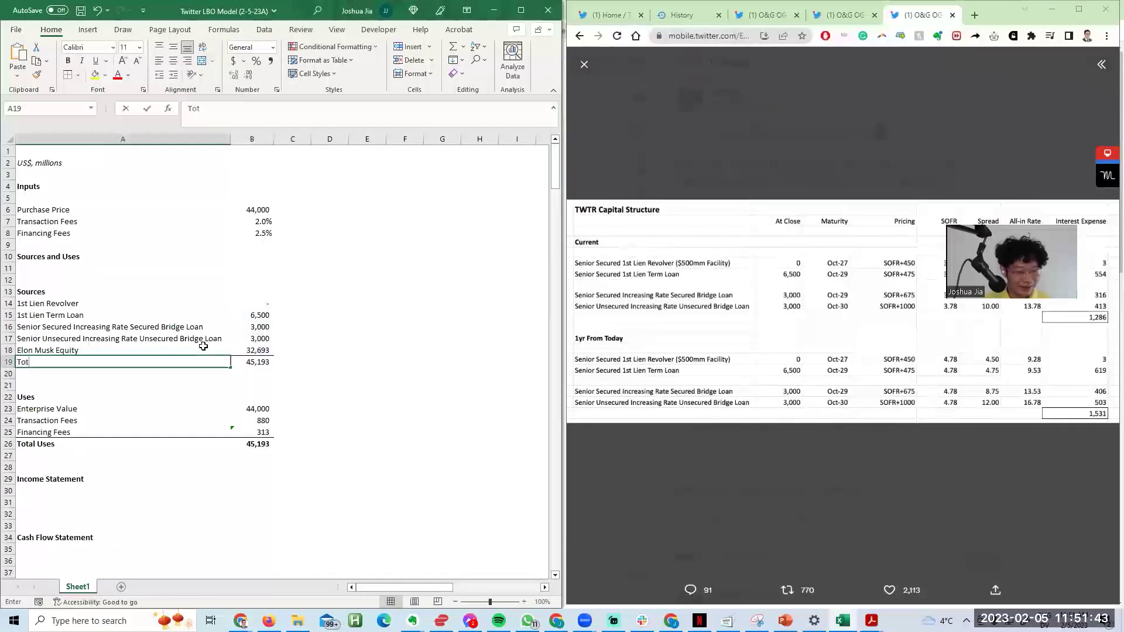
text(al Sources)
key(Return)
Step: Indent the source labels in A14:A18, from 1st Lien Revolver to Elon Musk Equity
key(Page_Down)
key(Page_Down)
key(Page_Up)
key(Page_Up)
key(Right)
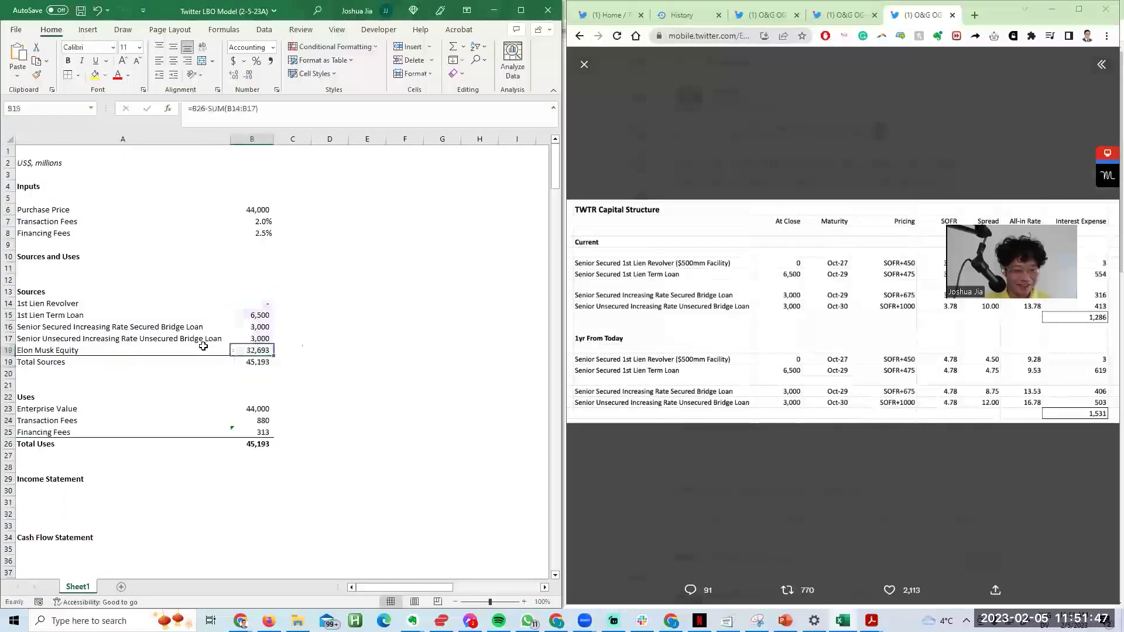
key(Left)
key(Up)
key(Up)
key(Up)
key(Up)
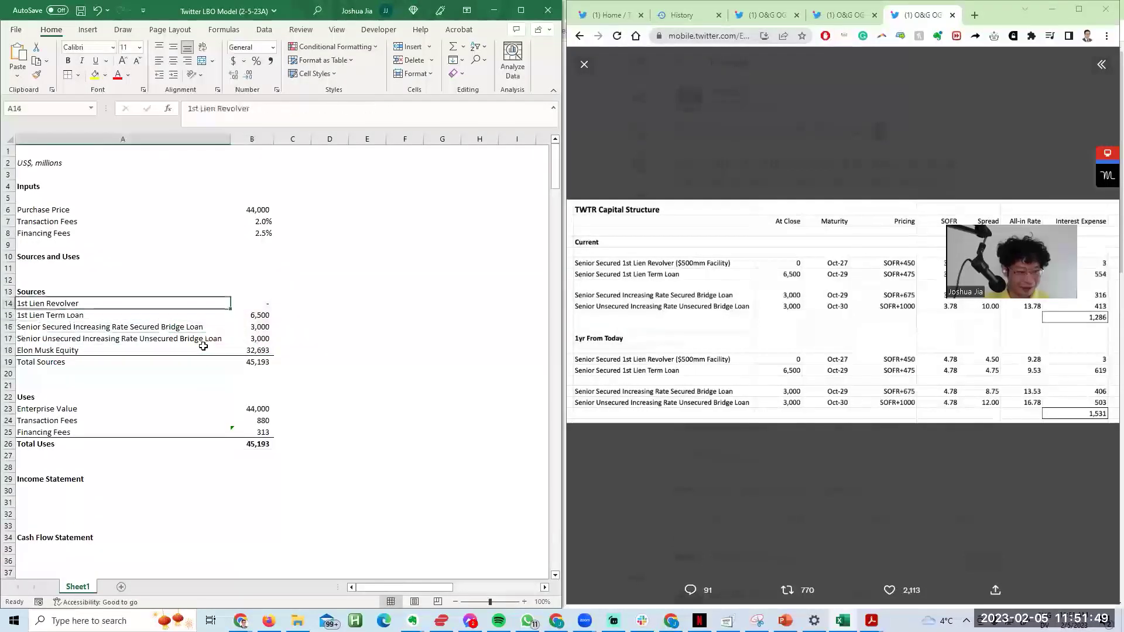
key(shift+Down)
key(shift+Down)
key(shift+Down)
key(shift+Down)
key(ctrl+alt+Tab)
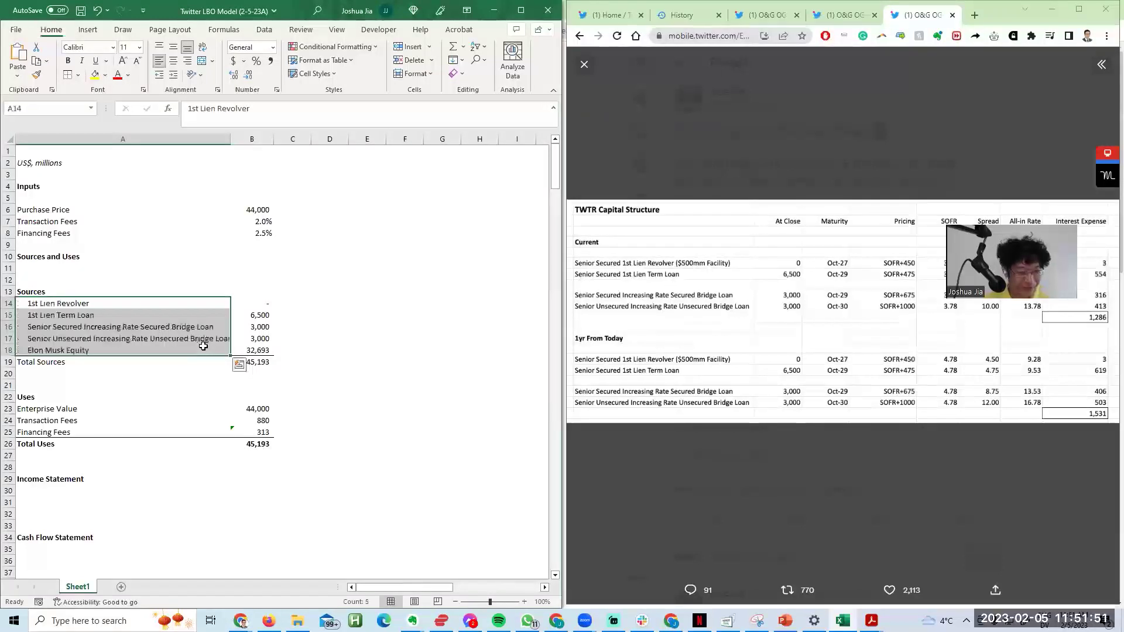
Step: Indent the uses labels in A23:A25, from Enterprise Value to Financing Fees
key(Down)
key(Down)
key(Down)
key(Down)
key(Down)
key(Down)
key(Down)
key(Down)
key(Down)
key(shift+Down)
key(shift+Down)
key(ctrl+alt+Tab)
key(Right)
key(Right)
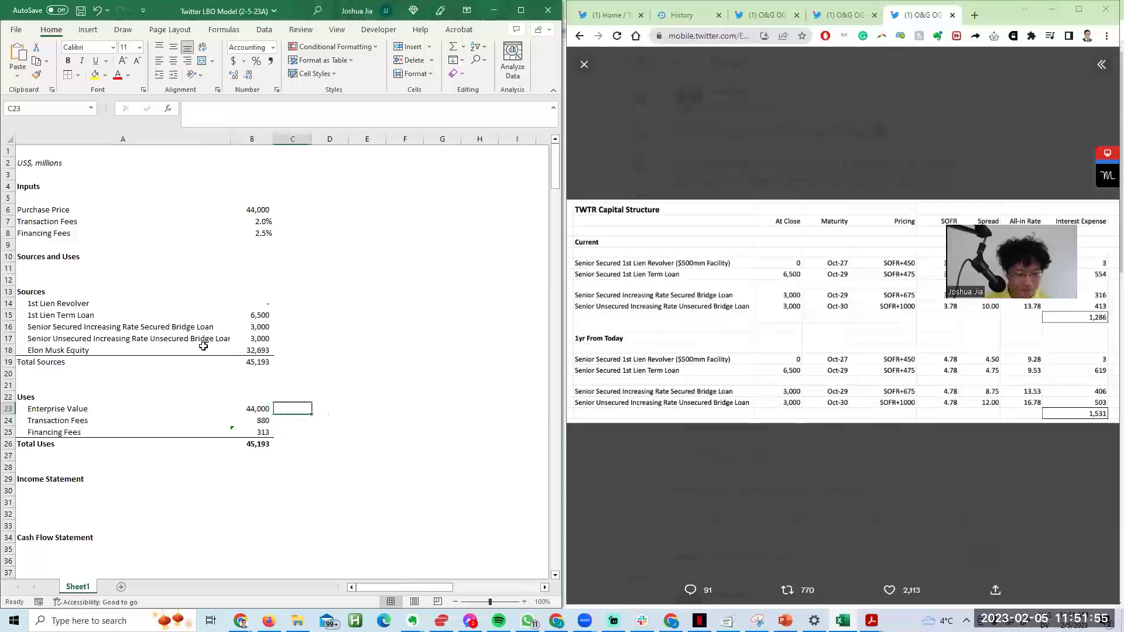
Step: Insert a row at the top of the sheet and enter the bold title "Twitter LBO Model" in A1
key(Home)
key(Up)
key(Up)
key(Up)
key(ctrl+Up)
key(ctrl+Up)
key(ctrl+Up)
key(ctrl+Up)
key(ctrl+Up)
key(ctrl+Up)
key(ctrl+Up)
key(ctrl+Up)
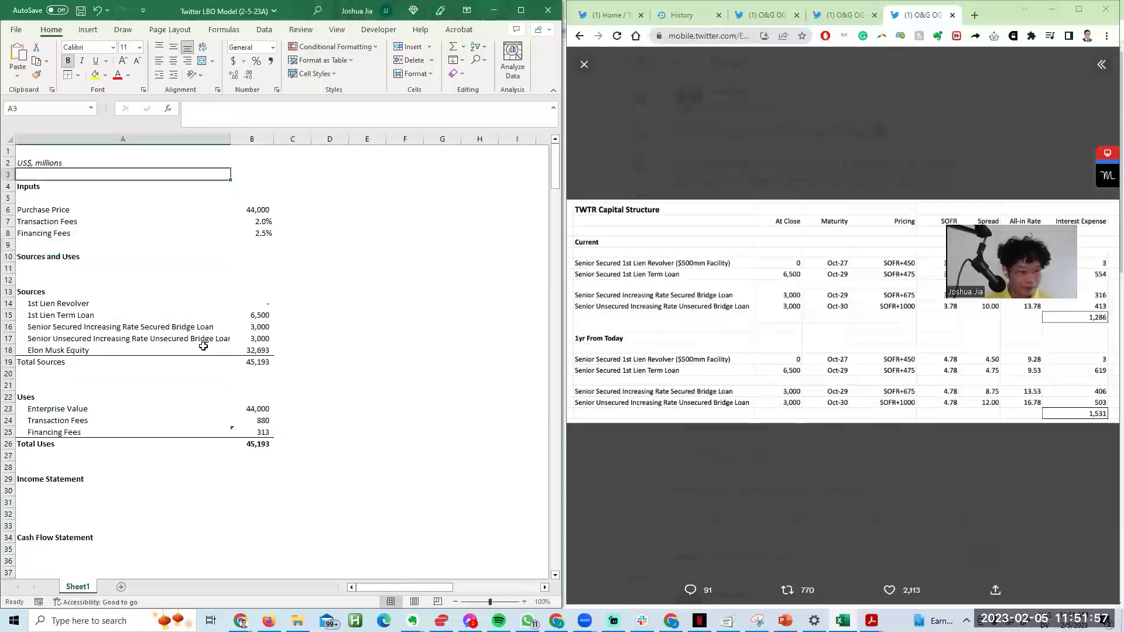
key(alt+i)
text(rT)
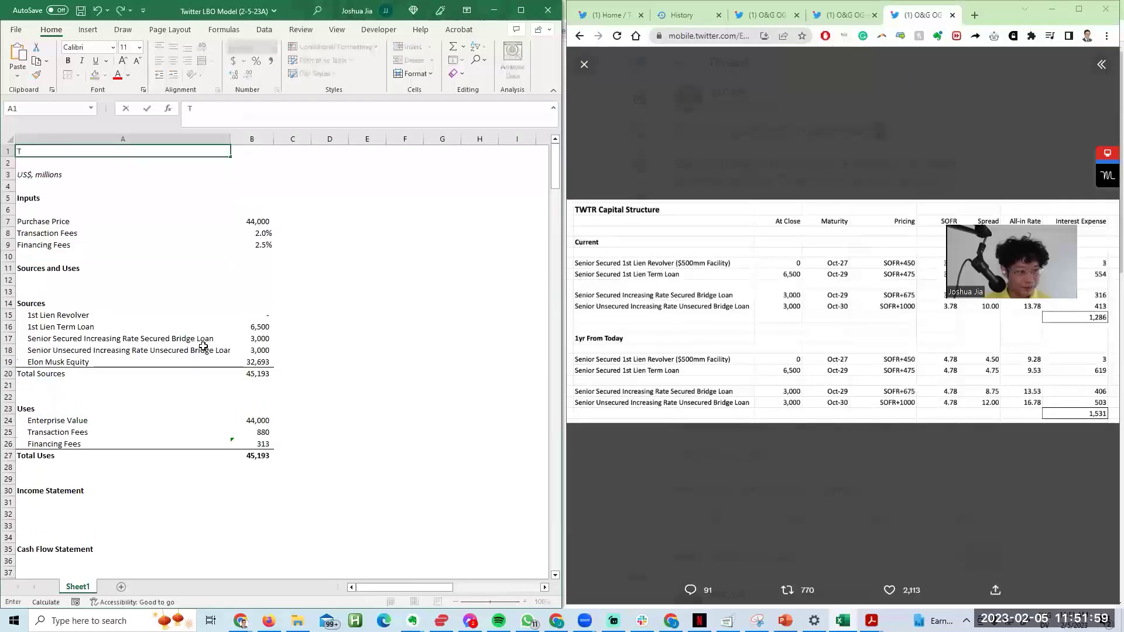
text(witter LBO Model)
key(ctrl+Return)
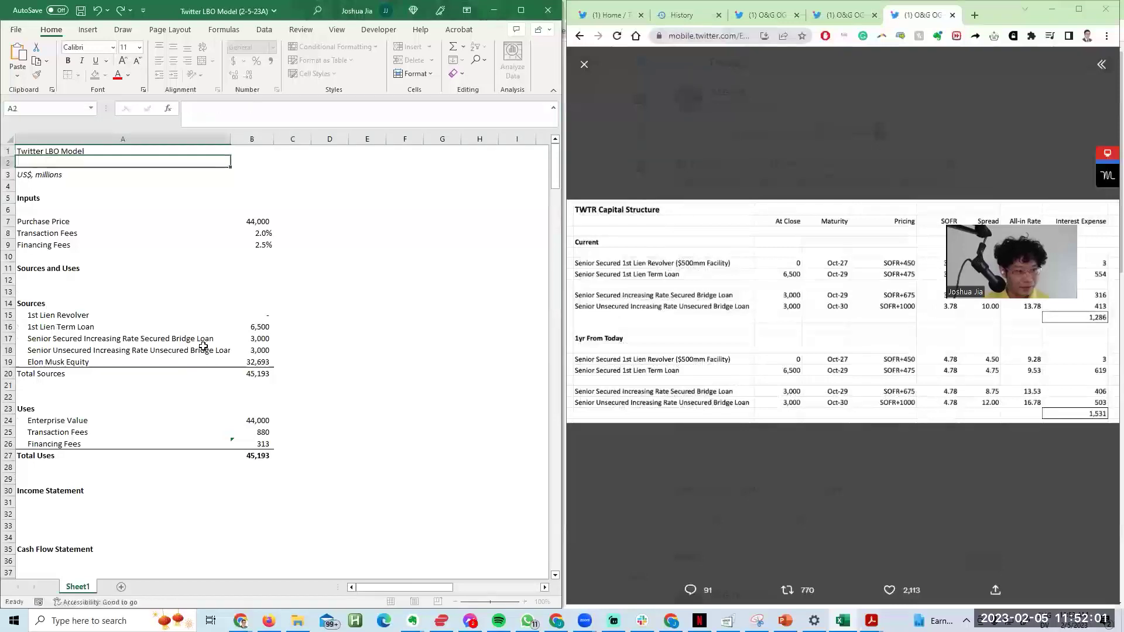
key(ctrl+b)
Step: Delete the empty row 2 between the title and the US$, millions line
key(shift+space)
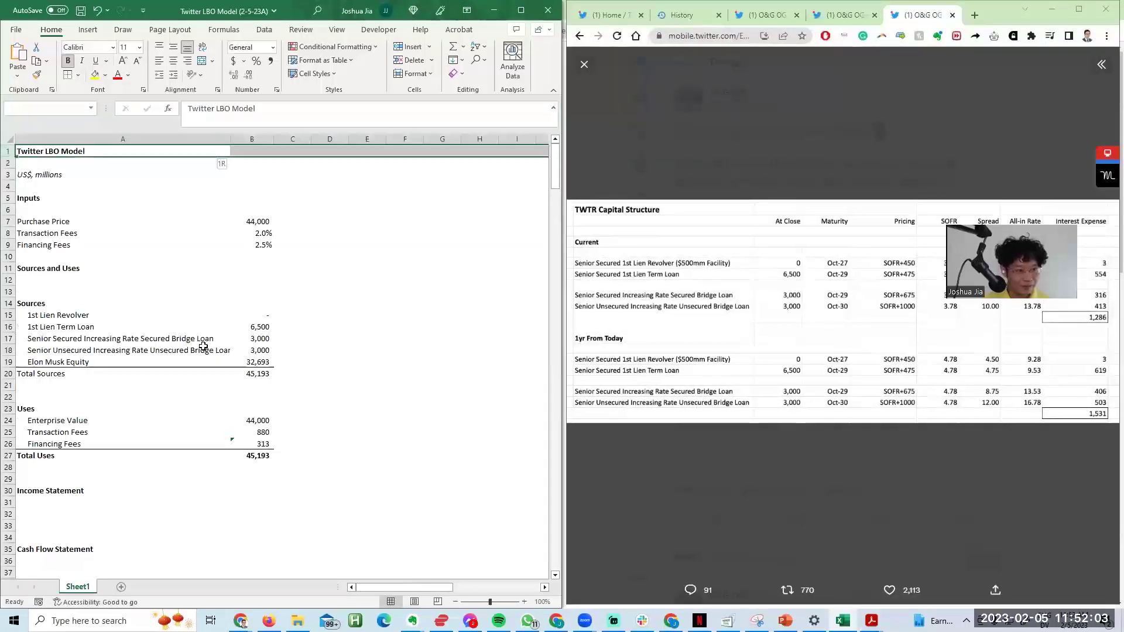
key(Down)
key(shift+space)
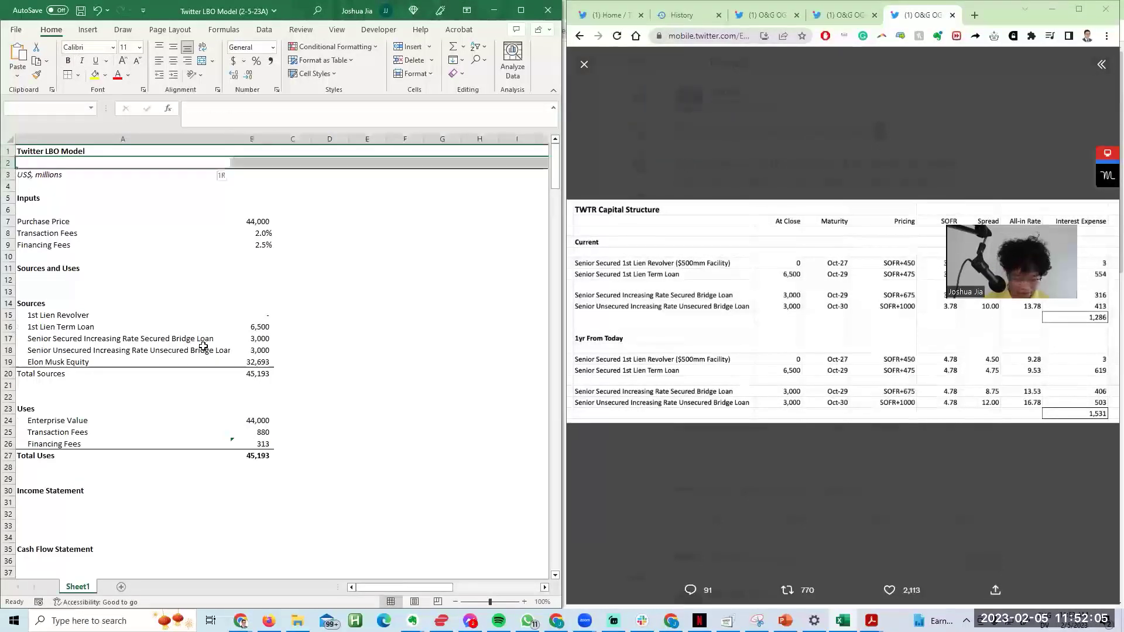
key(ctrl+minus)
Step: Shade the entire Inputs heading row 4 with a light grey fill
key(Down)
key(Down)
key(Page_Down)
key(Page_Up)
key(Down)
key(Up)
key(shift+space)
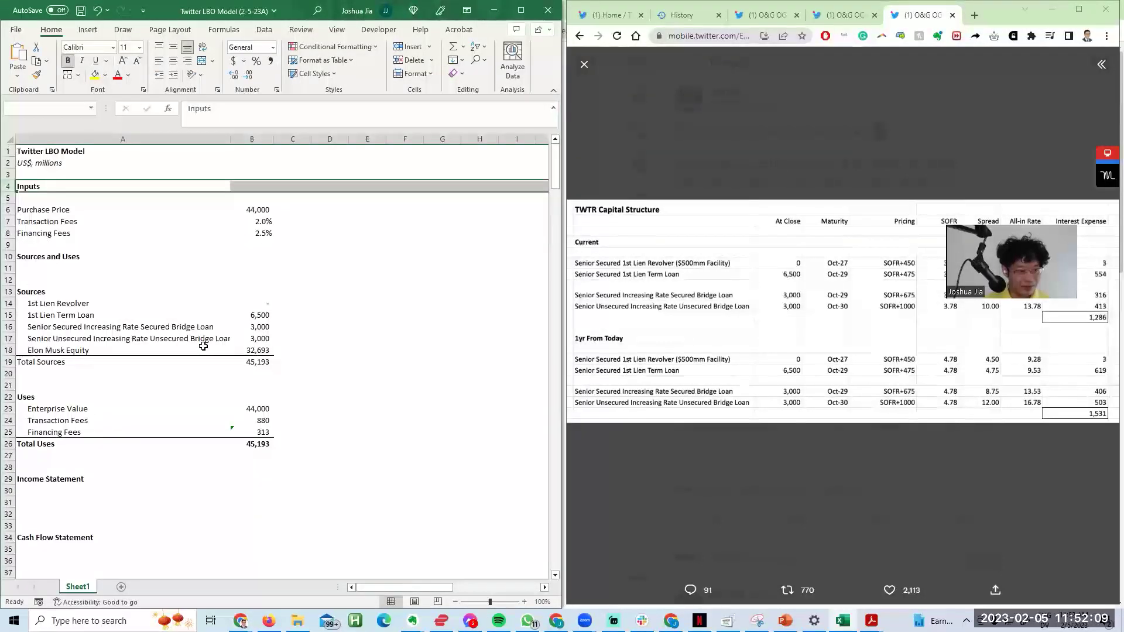
key(alt+h)
key(h)
key(Return)
key(Down)
key(Down)
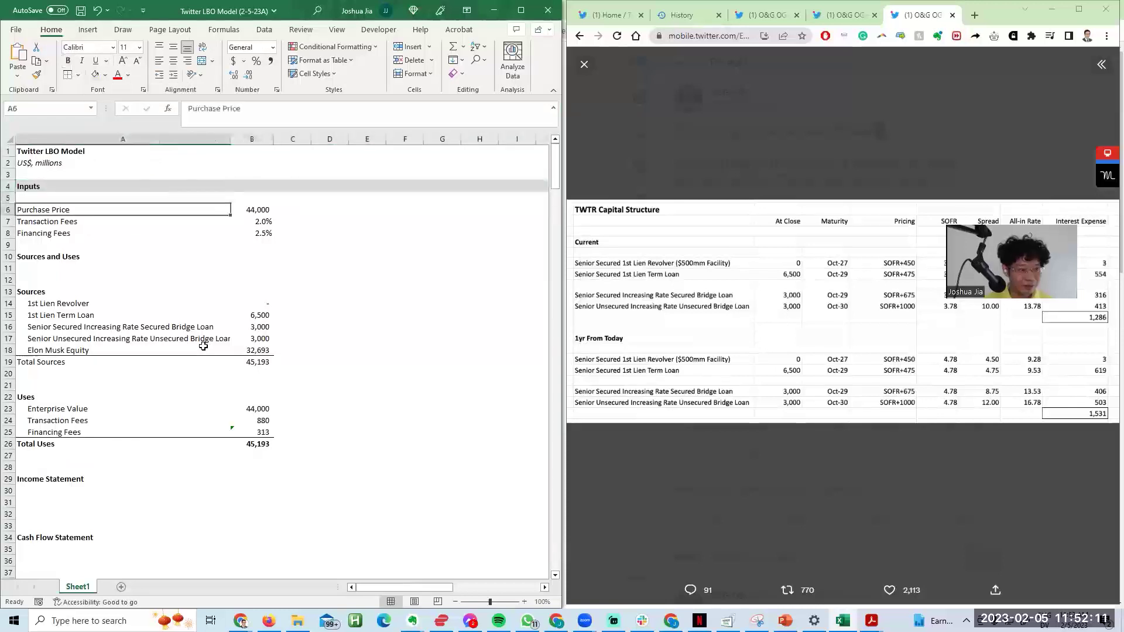
Step: Reduce the gap between the Sources and Uses heading and the Sources list to one row by deleting the surplus blank rows
key(Down)
key(Down)
key(Down)
key(Down)
key(Down)
key(Down)
key(Down)
key(Down)
key(Down)
key(Down)
key(Down)
key(Down)
key(Down)
key(Down)
key(Down)
key(Down)
key(Down)
key(Up)
key(Up)
key(Up)
key(Up)
key(Up)
key(Up)
key(Up)
key(Up)
key(Up)
key(Up)
key(Up)
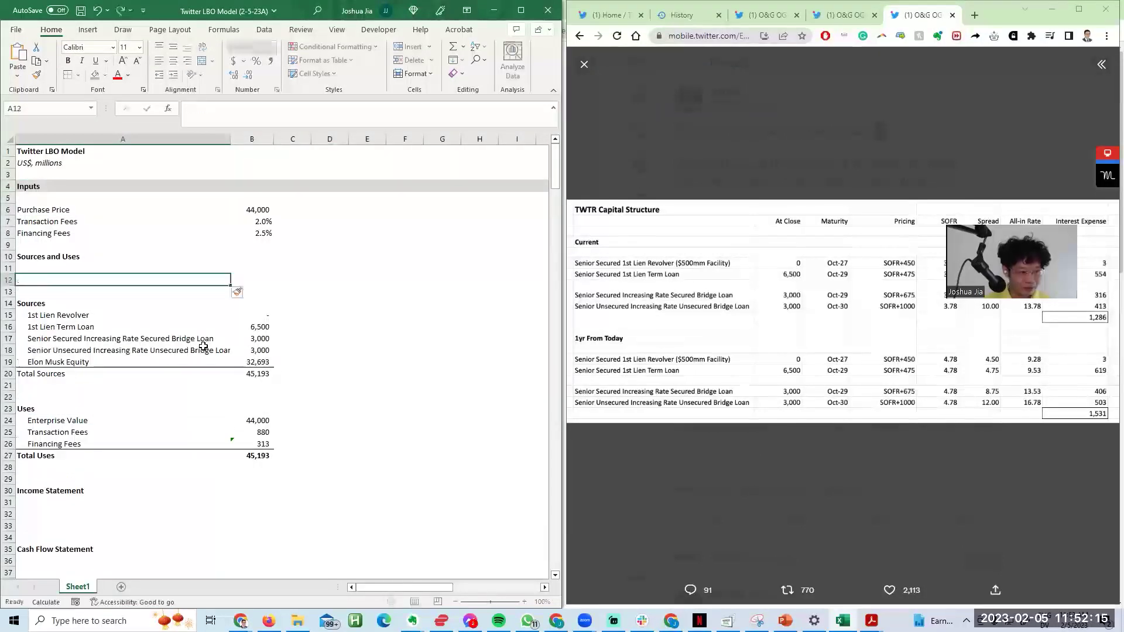
key(shift+space)
key(ctrl+minus)
Step: Shade the entire Sources and Uses heading row 10 with the same light grey fill as the Inputs heading
key(Up)
key(Up)
key(shift+space)
key(alt+h)
key(h)
key(Down)
key(Down)
key(Return)
Step: Insert five blank rows between Financing Fees and the Sources and Uses heading
key(Up)
key(Down)
key(Down)
key(Down)
key(Down)
key(Down)
key(Down)
key(Down)
key(Down)
key(Down)
key(Down)
key(Down)
key(Down)
key(Down)
key(Down)
key(Down)
key(Down)
key(Down)
key(Up)
key(Up)
key(Up)
key(Up)
key(Up)
key(Up)
key(Up)
key(Up)
key(Up)
key(Up)
key(Up)
key(Up)
key(Up)
key(Up)
key(Up)
key(Up)
key(Up)
key(alt+h)
key(i)
key(r)
key(F4)
key(F4)
key(F4)
key(F4)
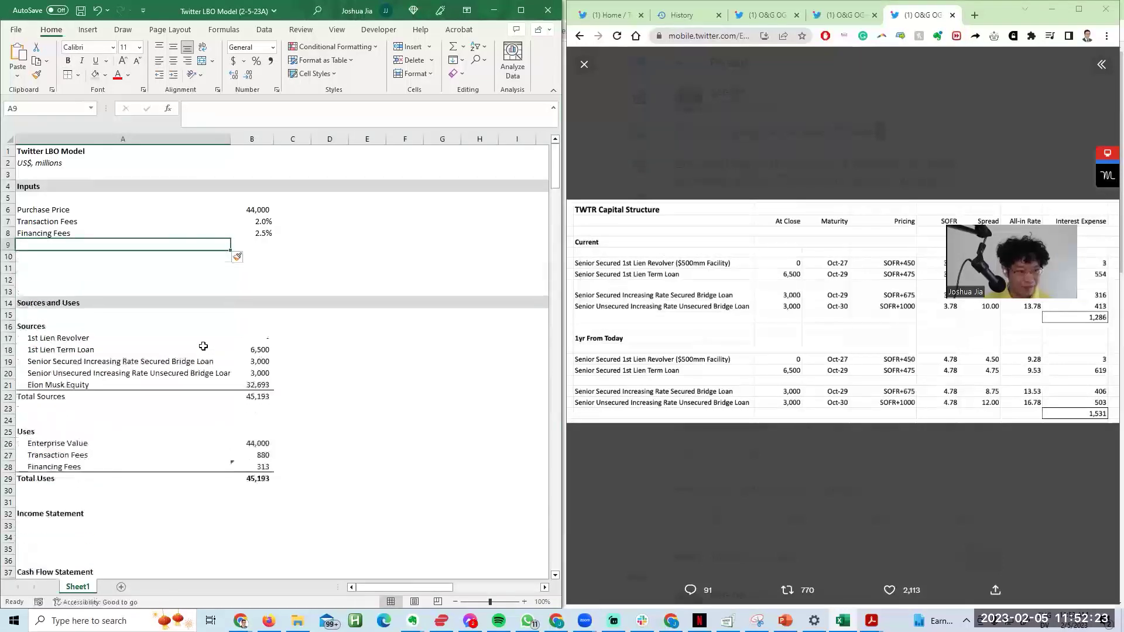
key(Up)
Step: Bold the Total Sources amount in B23
click(228, 397)
key(Right)
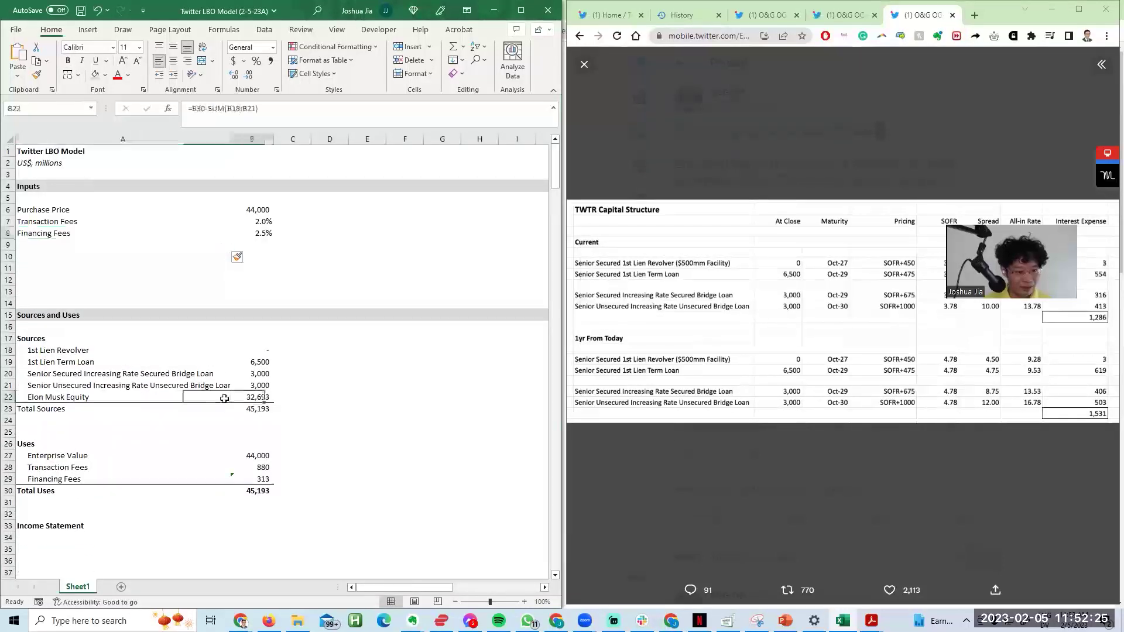
key(Down)
key(ctrl+b)
Step: Check which cells feed the Elon Musk Equity formula in B22
key(Up)
key(F2)
key(Escape)
key(F2)
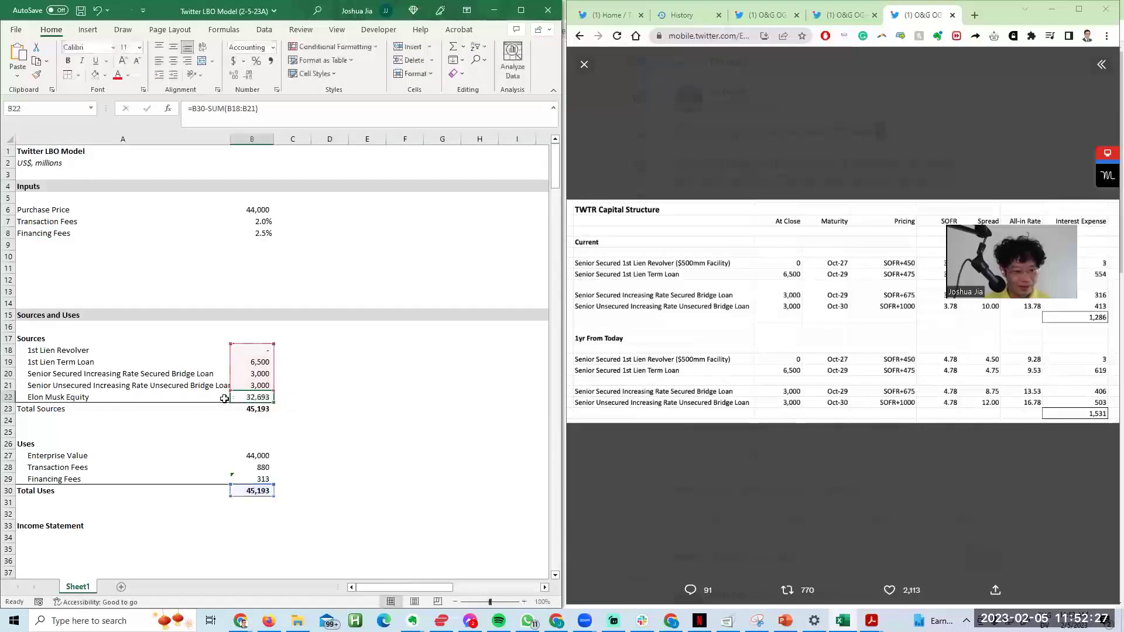
key(Escape)
Step: Look over the amounts under Sources and the empty rows below the Inputs
key(Right)
key(Right)
key(Right)
key(Left)
key(Left)
key(Left)
key(Up)
key(Up)
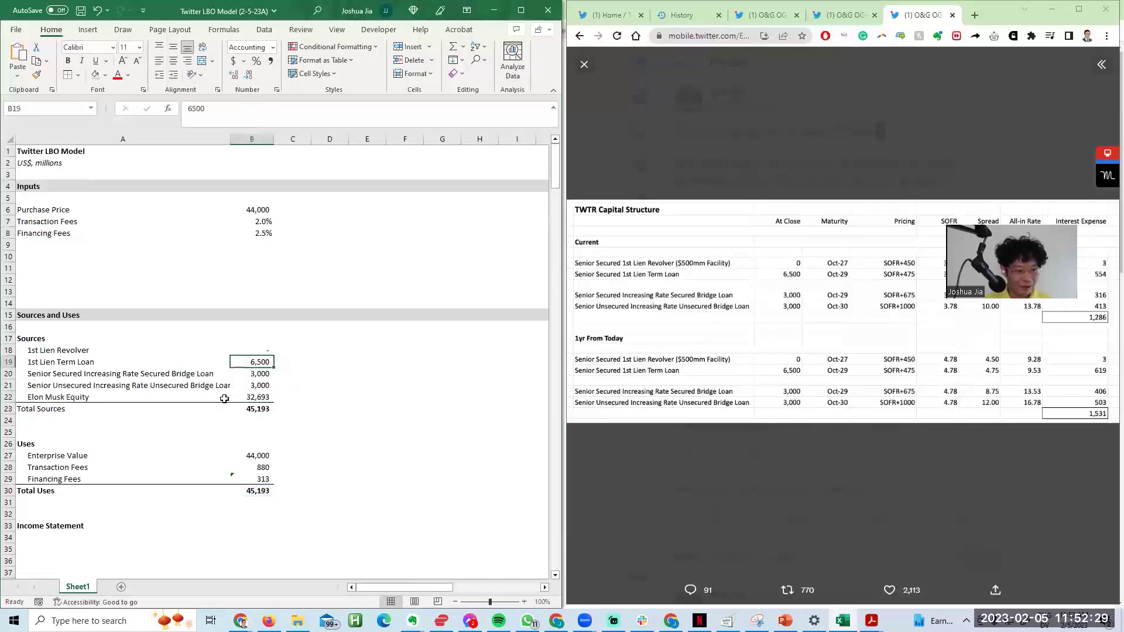
key(Up)
key(Up)
key(Up)
key(Up)
key(Up)
key(Up)
key(Up)
key(Up)
key(Up)
key(Up)
key(Left)
key(Down)
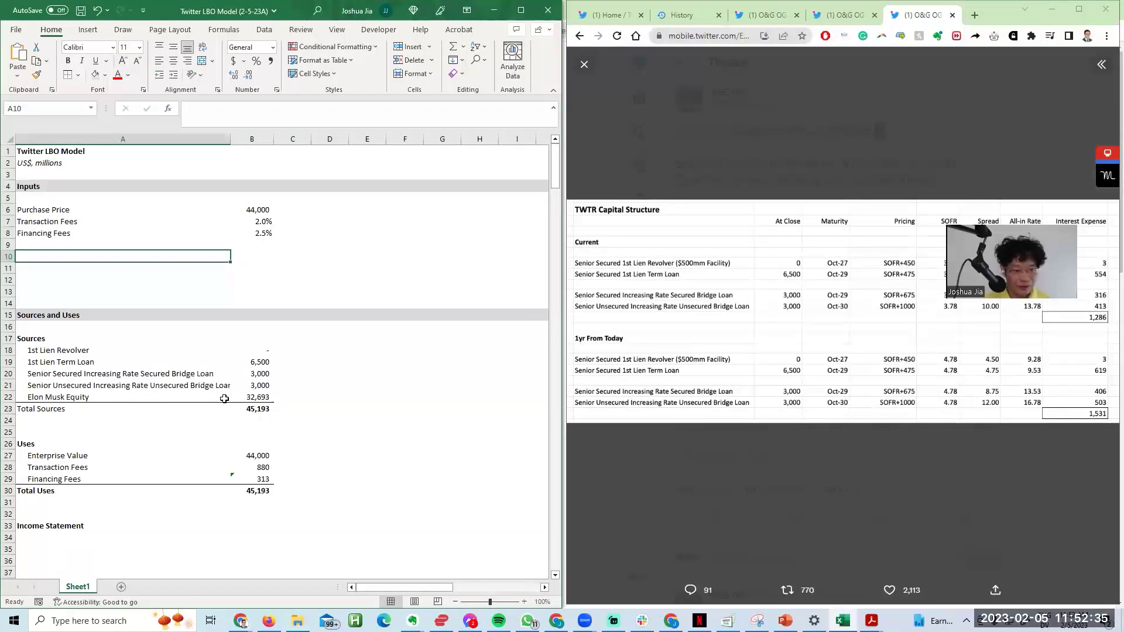
key(Right)
key(Down)
key(Down)
key(Down)
key(Down)
key(Down)
key(Down)
key(Down)
key(Down)
key(Down)
key(Down)
key(Down)
key(Up)
key(Up)
key(Up)
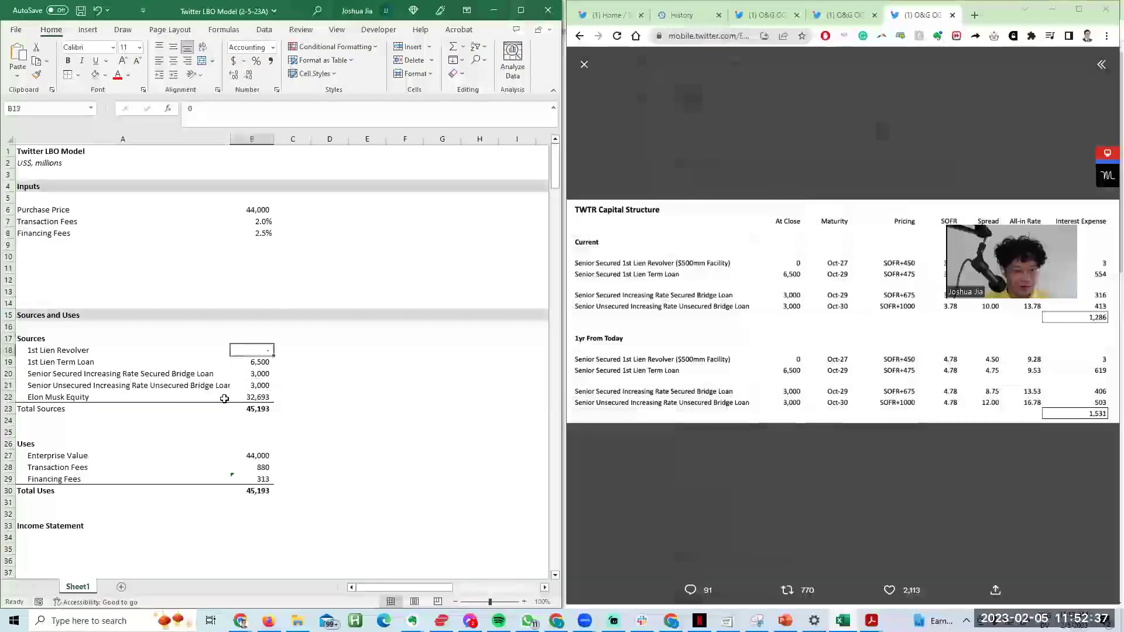
key(Left)
key(Up)
key(Up)
key(Up)
key(Up)
key(Up)
key(Up)
Step: Switch to the browser window with Twitter's Capital IQ Key Stats and place it beside the workbook
key(alt+Tab)
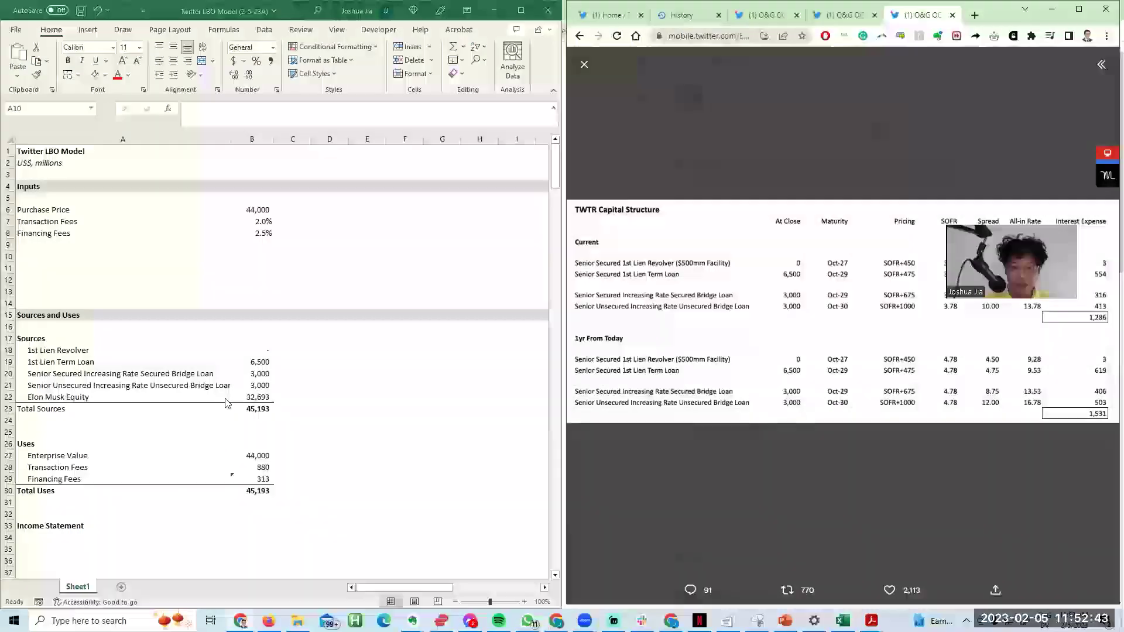
key(alt+Tab)
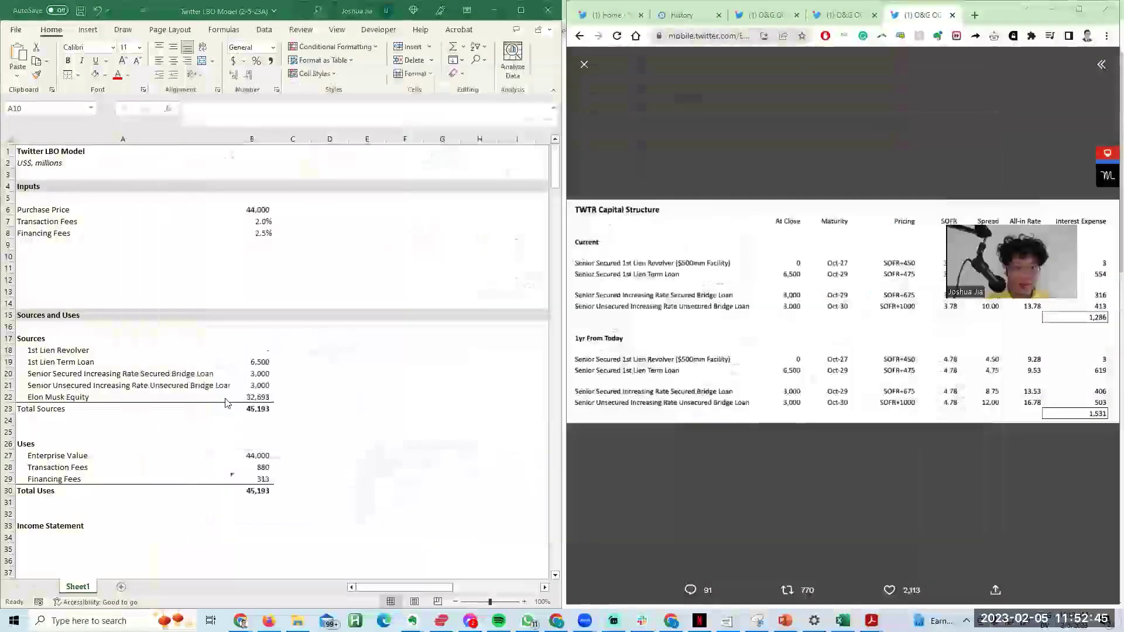
key(alt+Tab)
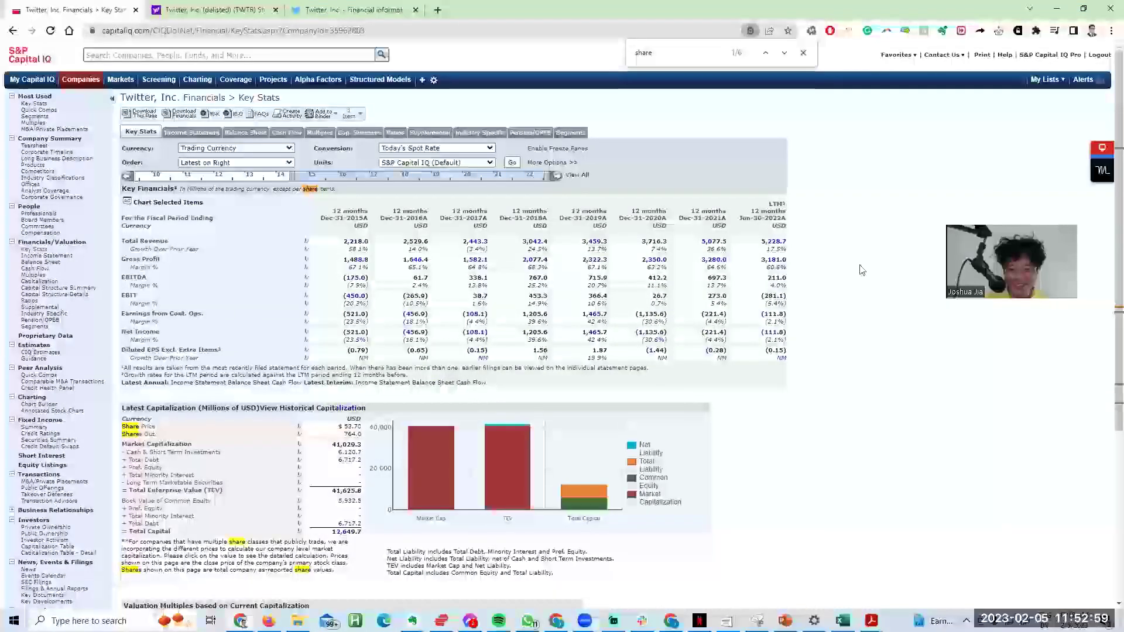
key(super+Right)
Step: Enter the label LTM EBITDA in A10 and the value 211 in B10
click(149, 259)
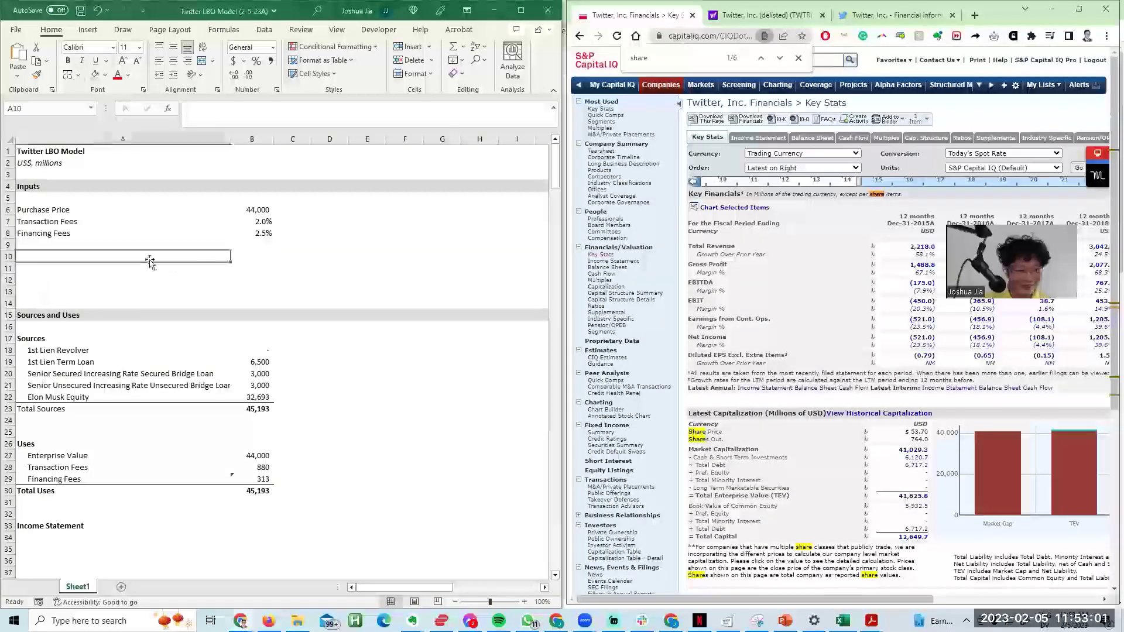
text(LTM EBT)
key(BackSpace)
text(ITDA)
key(Right)
text(211)
key(Return)
Step: Copy only the formatting of the 1st Lien Revolver amount in B18 onto the LTM EBITDA value in B10
key(ctrl+Down)
key(ctrl+Down)
key(ctrl+Up)
key(ctrl+c)
key(ctrl+Up)
key(ctrl+alt+v)
key(t)
key(Return)
key(Escape)
key(Right)
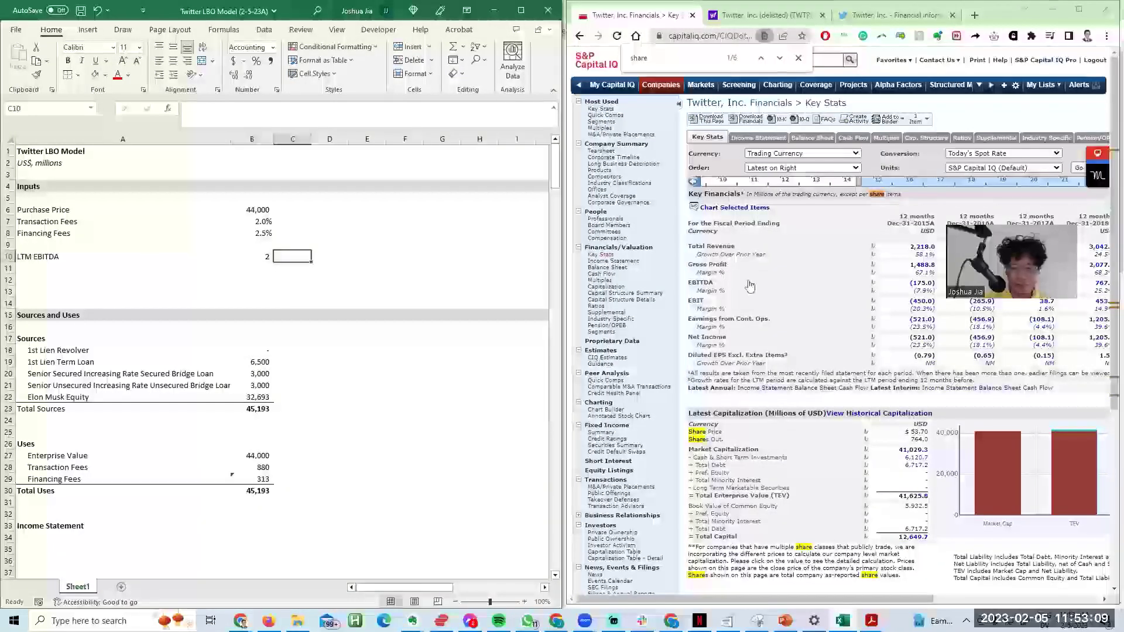
Step: Examine the calculation behind Twitter's LTM Jun-30-2022 EBITDA on the Capital IQ page, including its R&D expenses
drag(924, 602, 1096, 597)
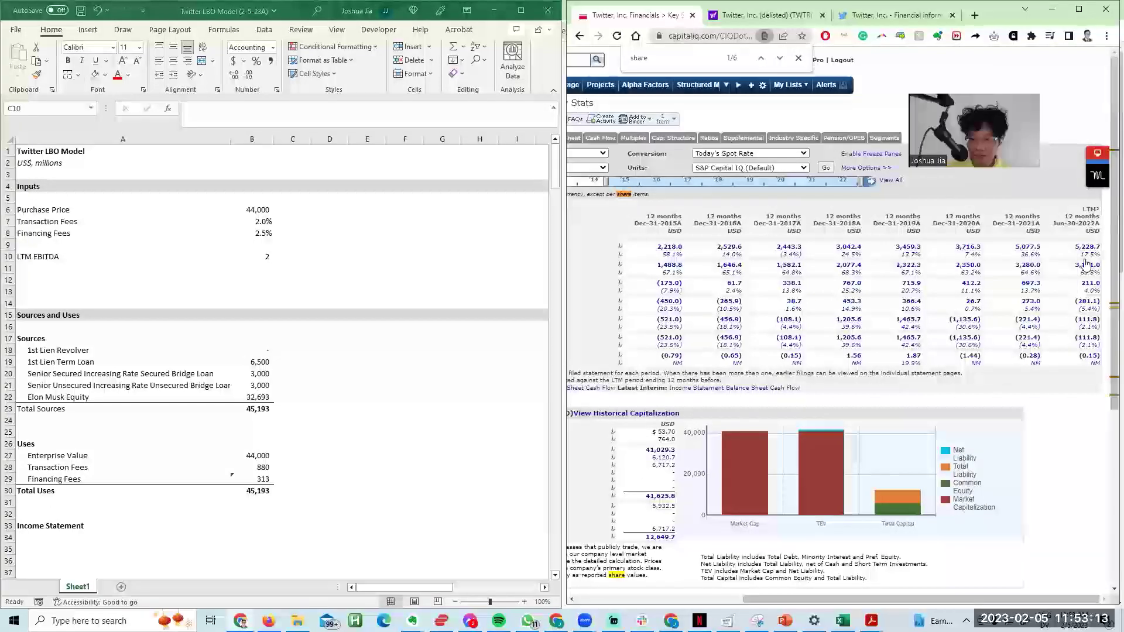
click(1099, 285)
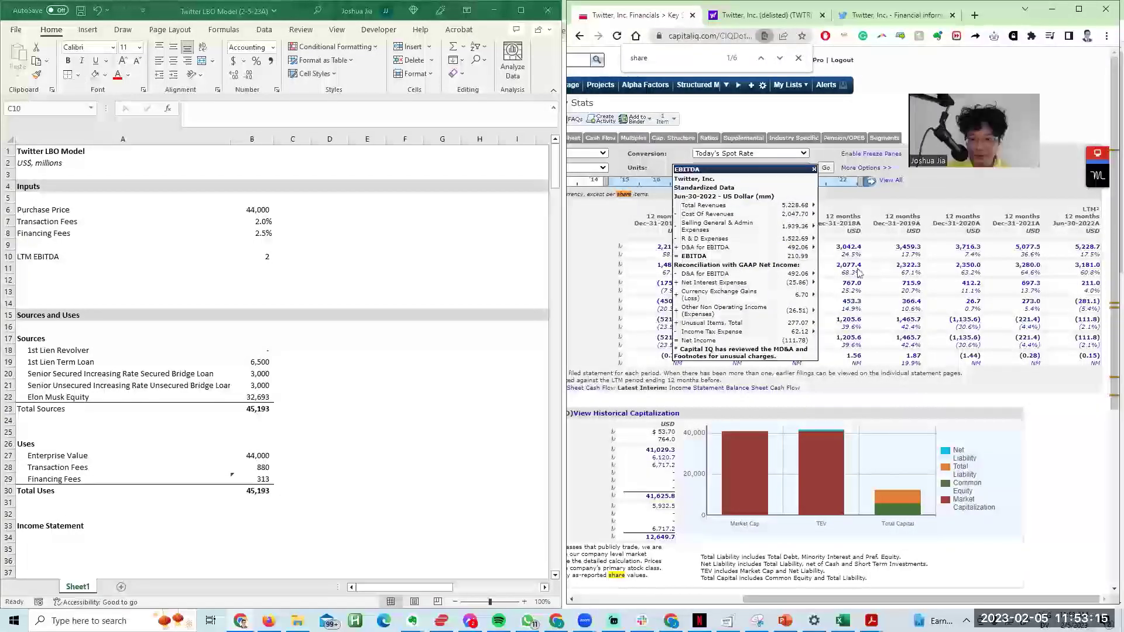
mouse_move(767, 244)
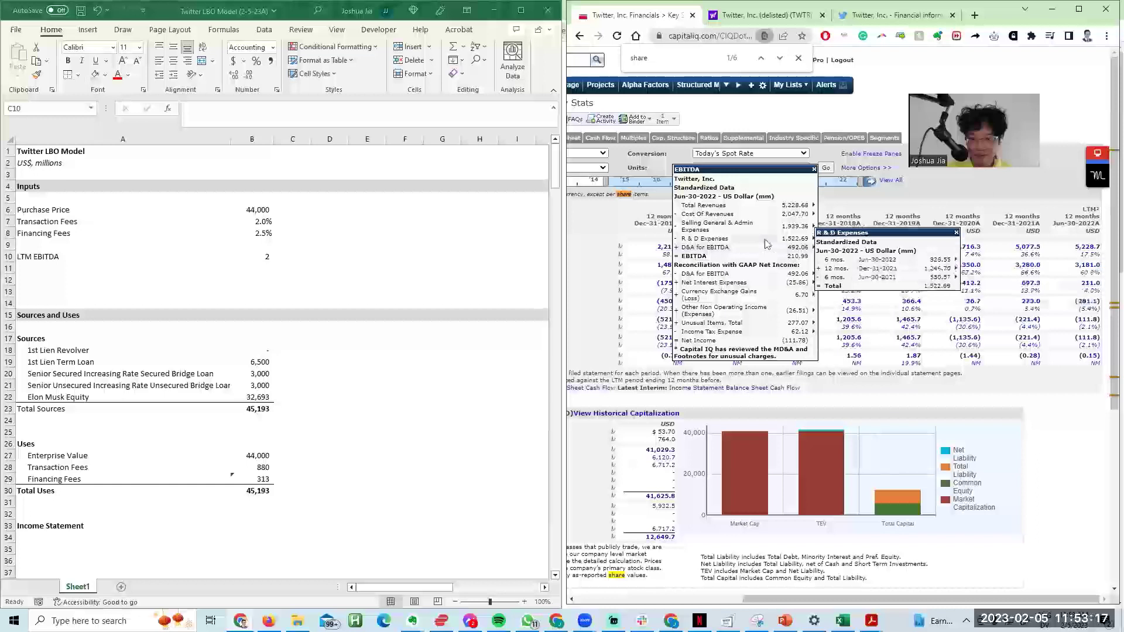
Step: Switch back to the workbook and set the LTM EBITDA value in B10 to 210.99
key(alt+Tab)
key(Left)
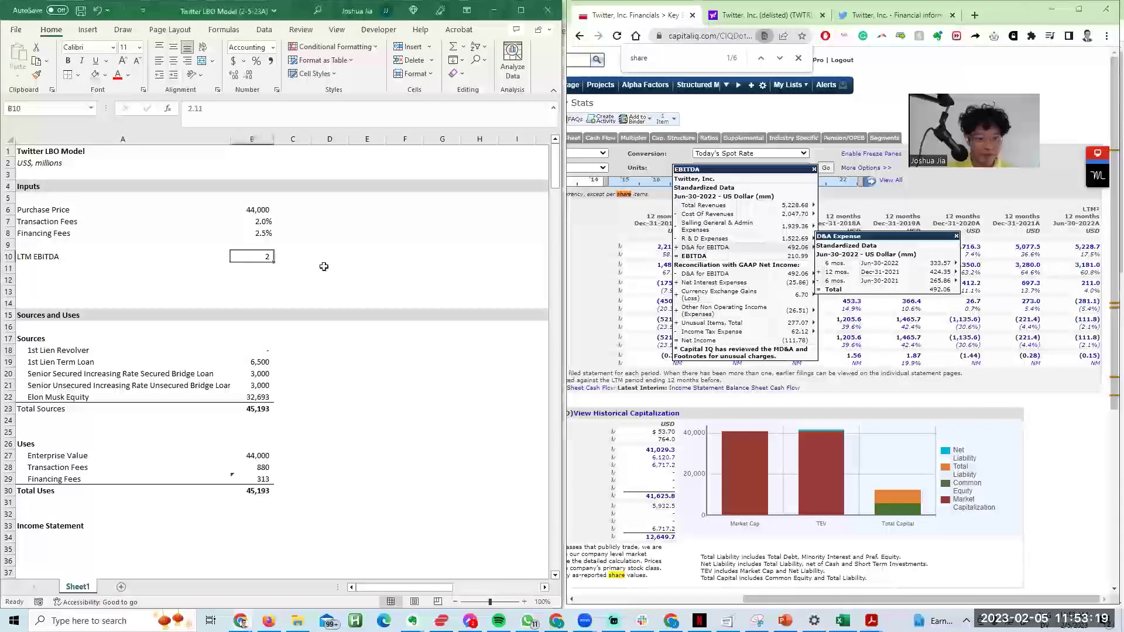
key(F2)
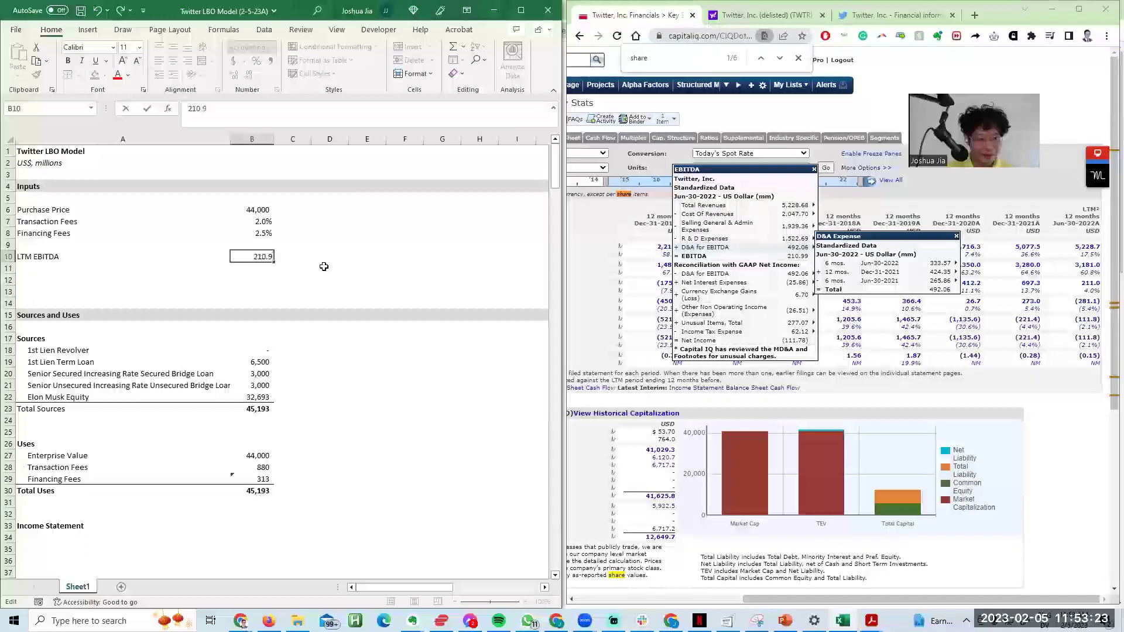
text(9)
key(ctrl+Return)
key(Down)
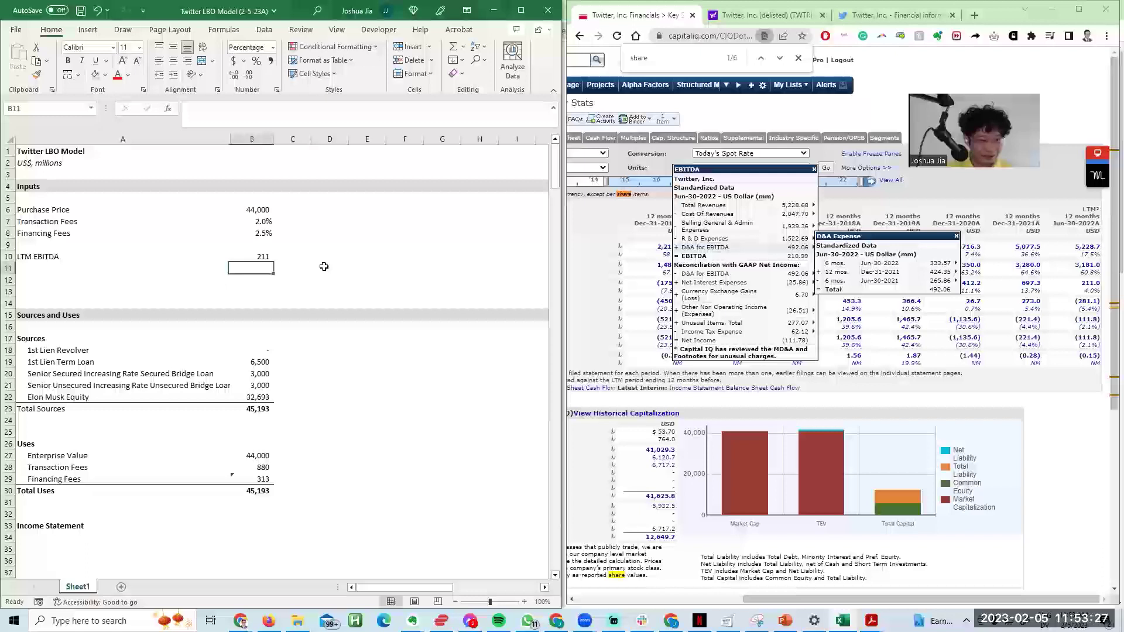
Step: Calculate each loan's multiple of LTM EBITDA in C19:C21 by dividing its amount in column B by the fixed cell $B$10
key(Down)
key(Down)
key(Down)
key(Down)
key(Down)
key(Down)
key(Down)
key(Down)
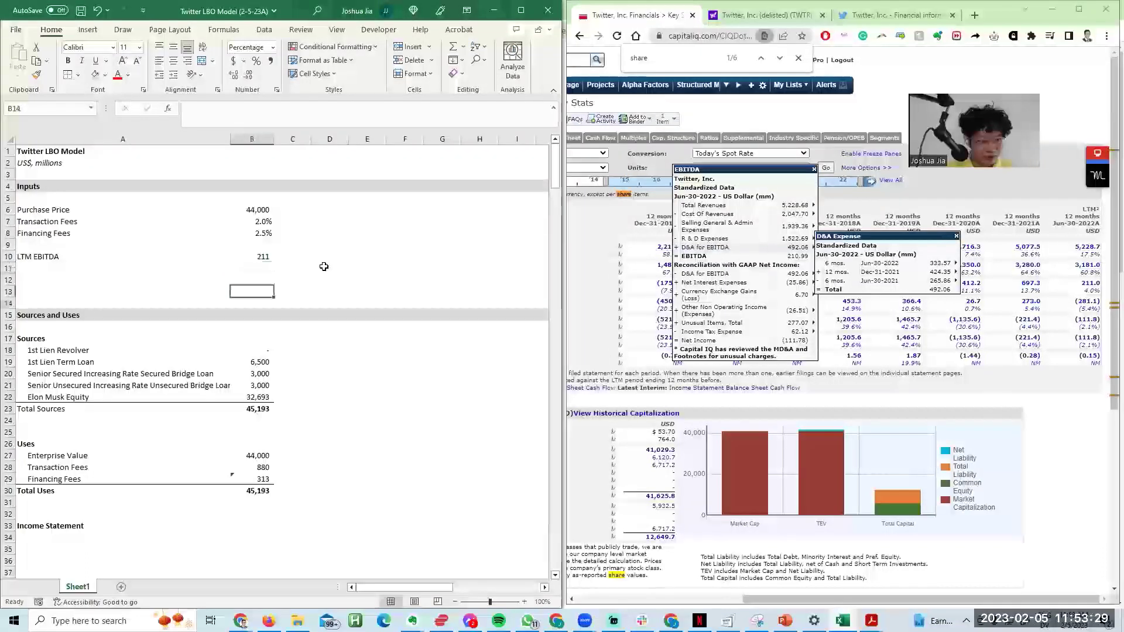
key(Right)
text(=)
key(Left)
text(/)
key(Up)
key(Up)
key(Up)
key(Up)
key(Up)
key(Up)
key(Up)
key(Up)
key(ctrl+Return)
key(ctrl+c)
key(shift+Down)
key(shift+Down)
Step: Check the cell references in the loan multiple formulas in C19:C21
key(F2)
key(Escape)
key(Down)
key(F2)
key(Escape)
key(ctrl+c)
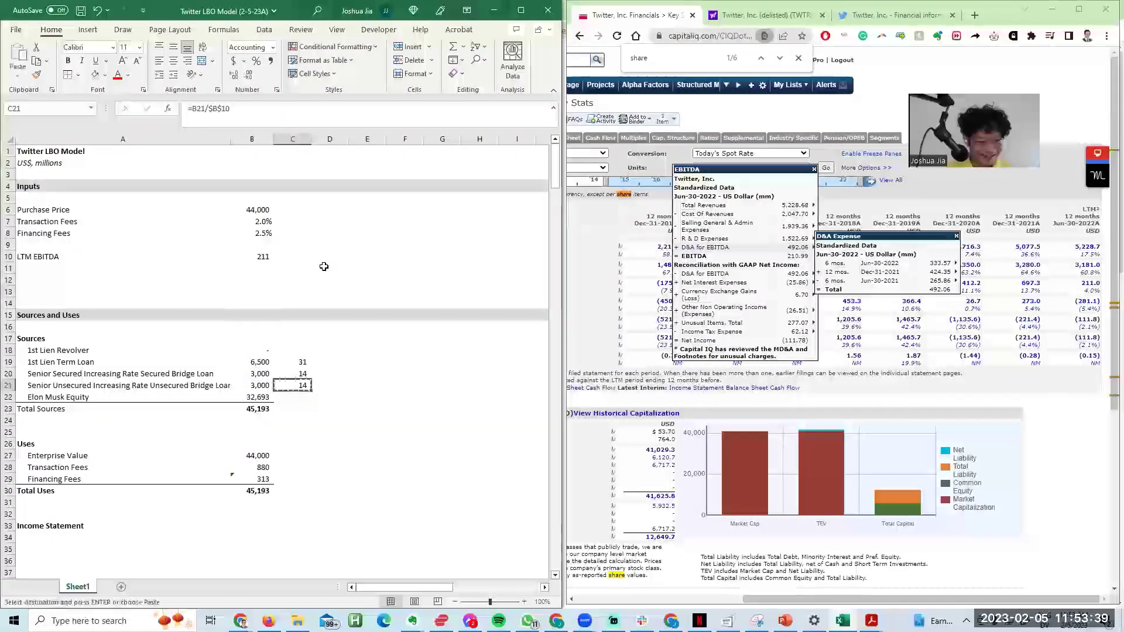
key(Escape)
key(Up)
key(Up)
key(F2)
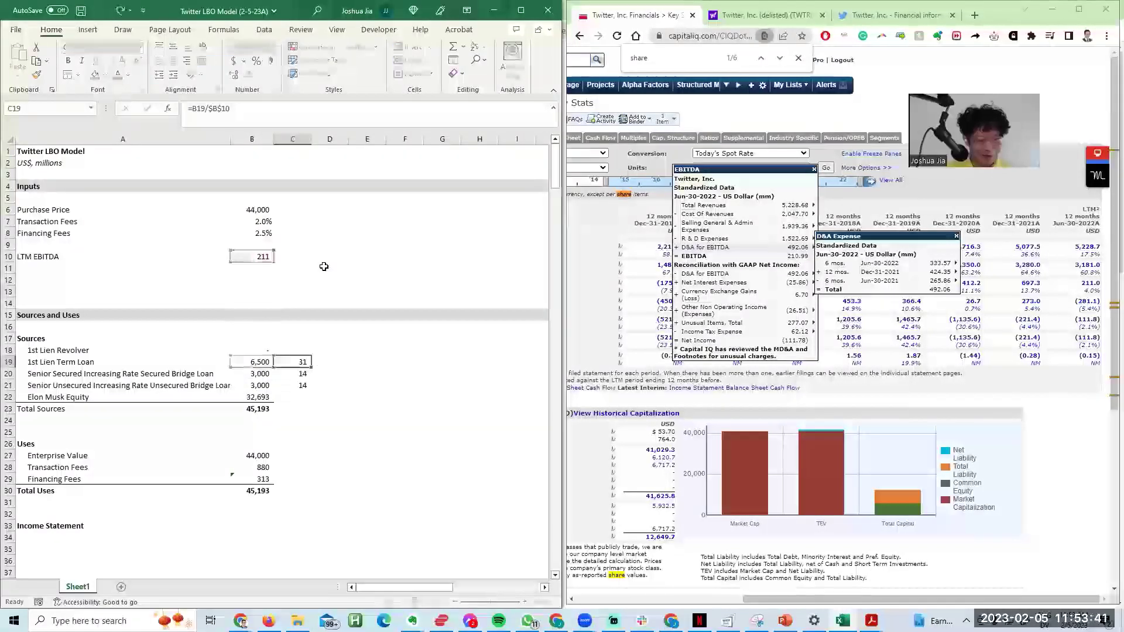
key(Escape)
key(Up)
key(Down)
key(F2)
key(Escape)
key(Down)
key(F2)
key(Escape)
key(Down)
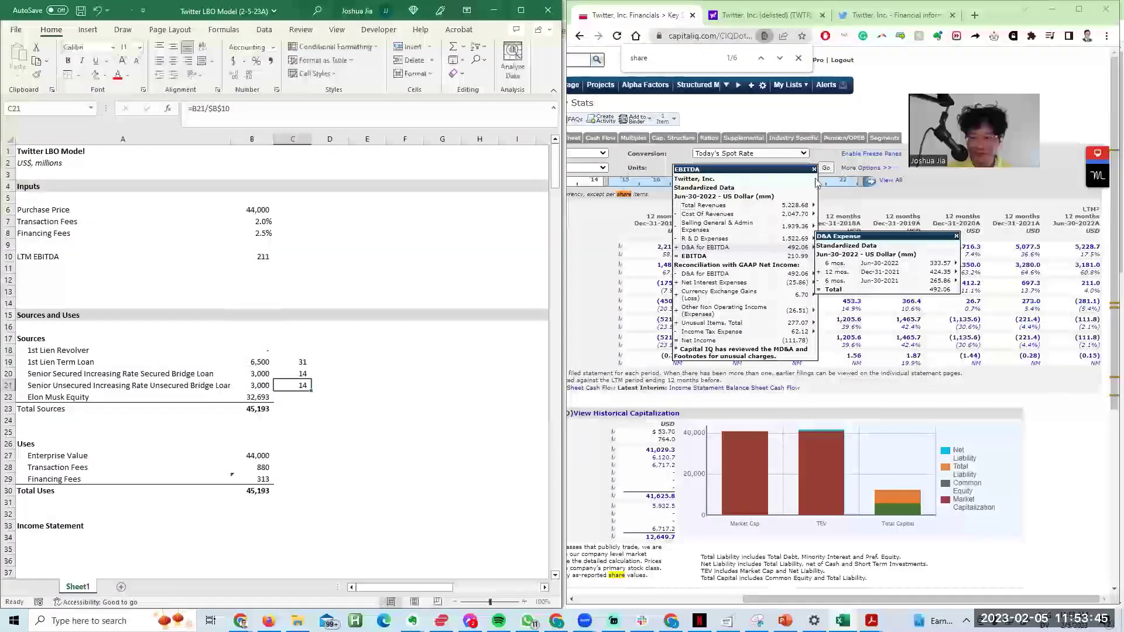
key(F2)
key(Escape)
key(Up)
key(Up)
key(F2)
key(Escape)
Step: Copy the term loan and two bridge loan labels from A19:A21 into A12:A14 of the Inputs section
key(Up)
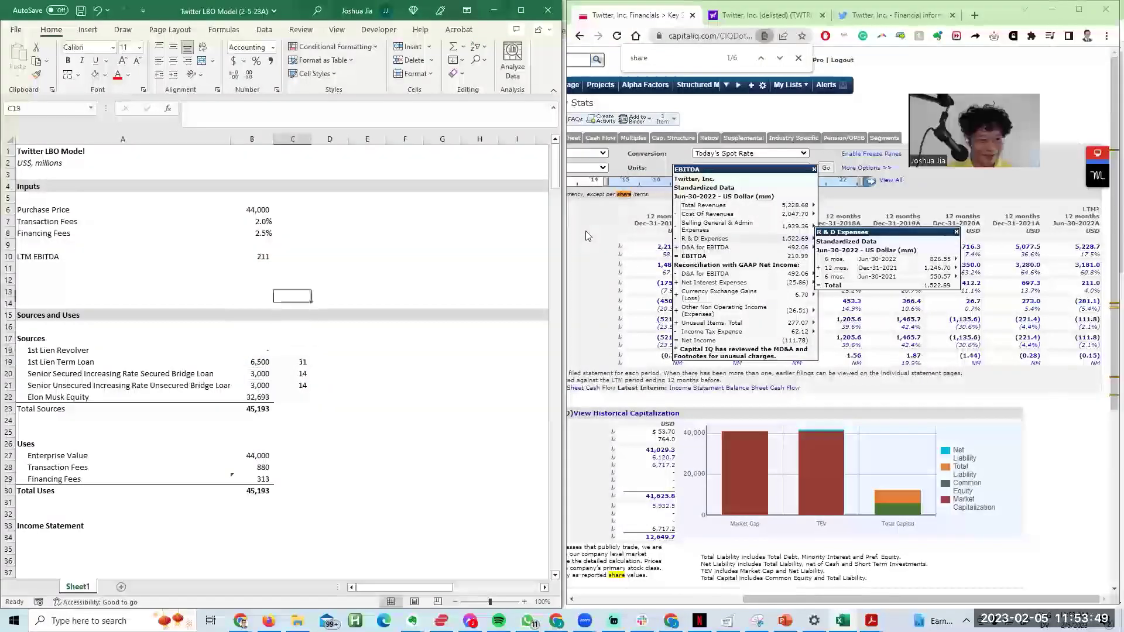
key(Left)
key(Left)
key(Up)
key(Up)
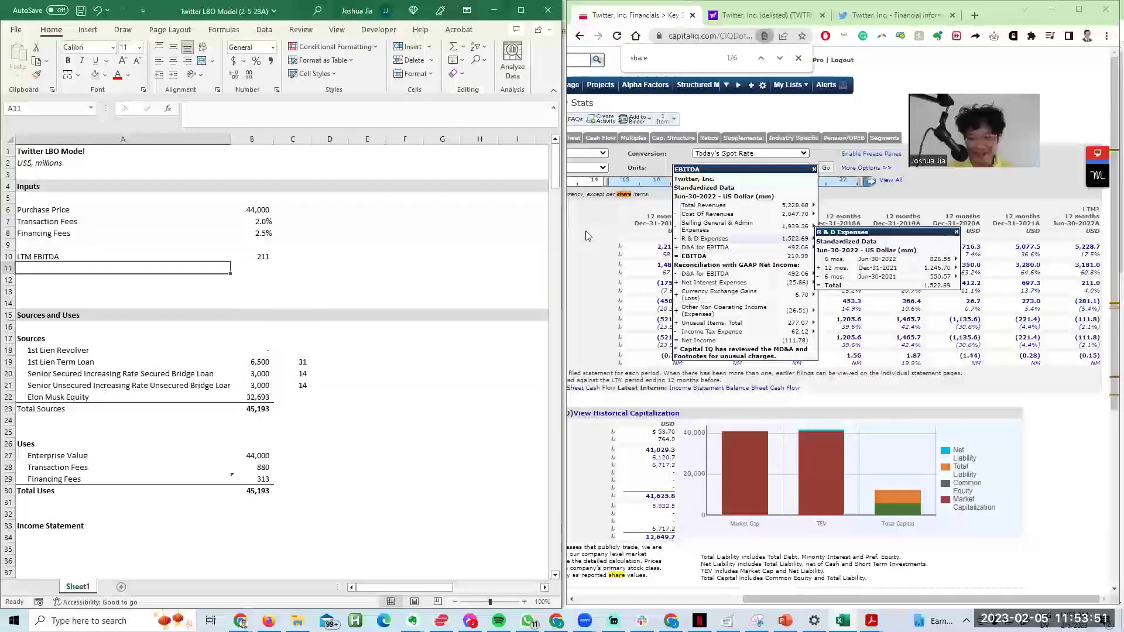
key(Up)
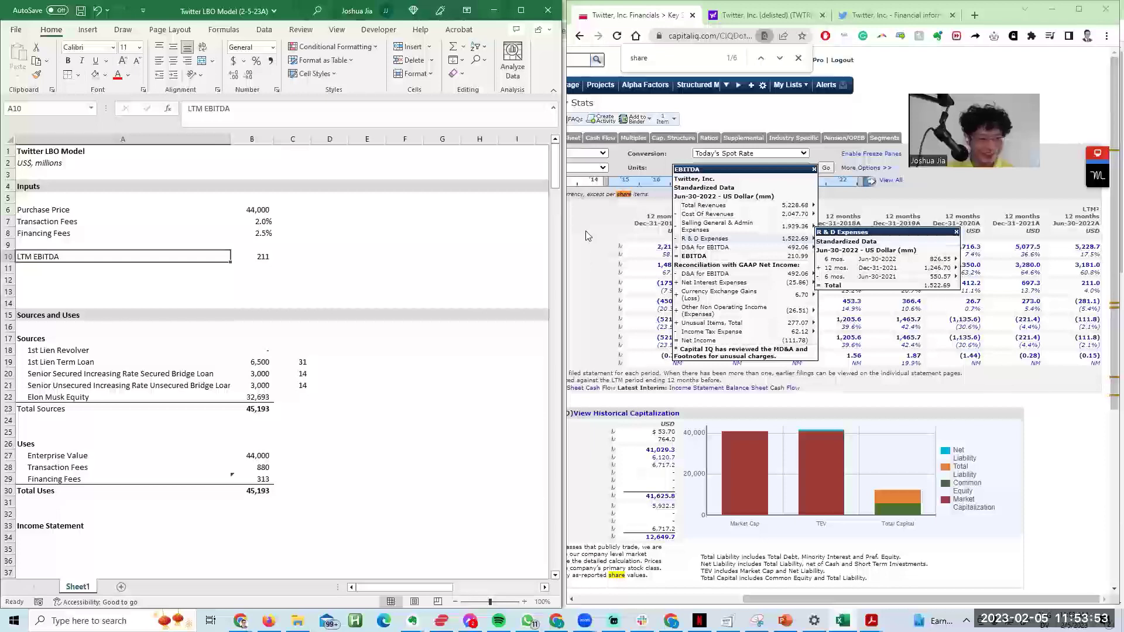
key(Down)
key(Down)
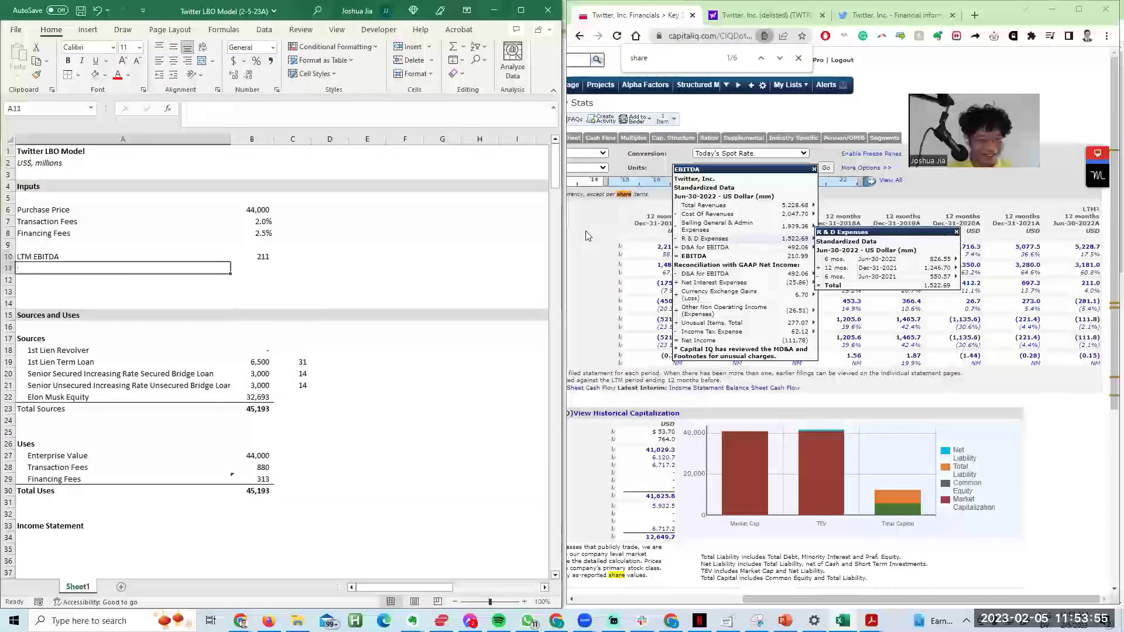
key(Down)
key(Down)
key(Down)
key(Down)
key(Down)
key(Down)
key(Down)
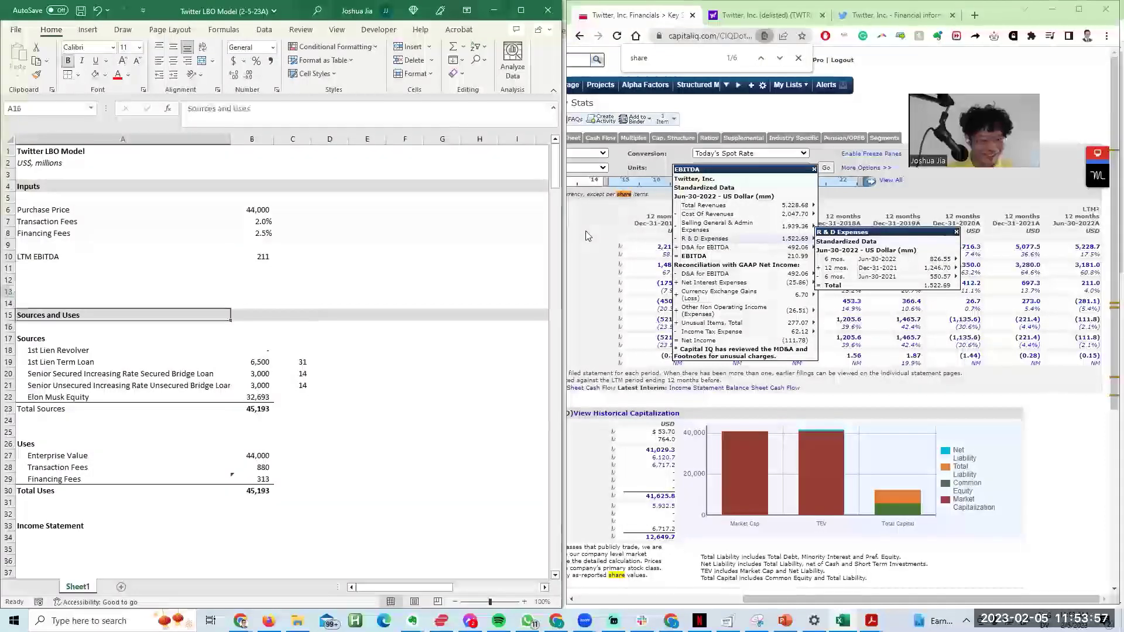
key(shift+Down)
key(shift+Down)
key(ctrl+c)
key(Up)
key(Up)
key(Up)
key(Up)
key(Up)
key(Up)
key(Up)
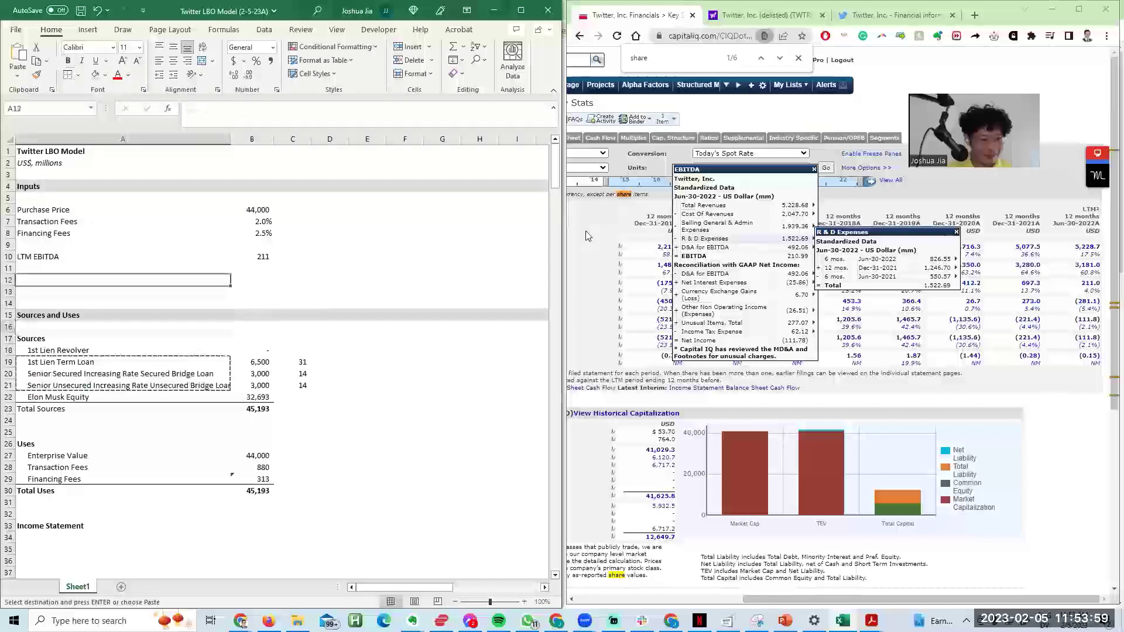
key(Return)
Step: Insert three blank rows above the Sources and Uses header
key(Down)
key(Down)
key(Down)
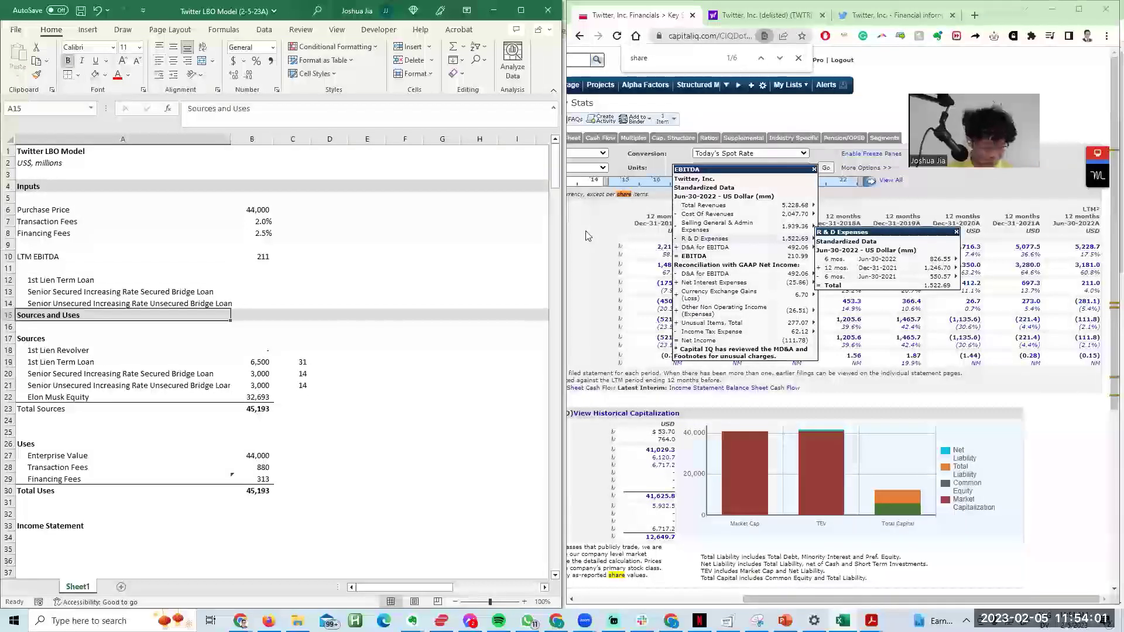
key(alt+i)
key(r)
key(F4)
key(F4)
Step: Remove the indentation from the three loan labels in A12:A14
key(Up)
key(shift+Up)
key(shift+Up)
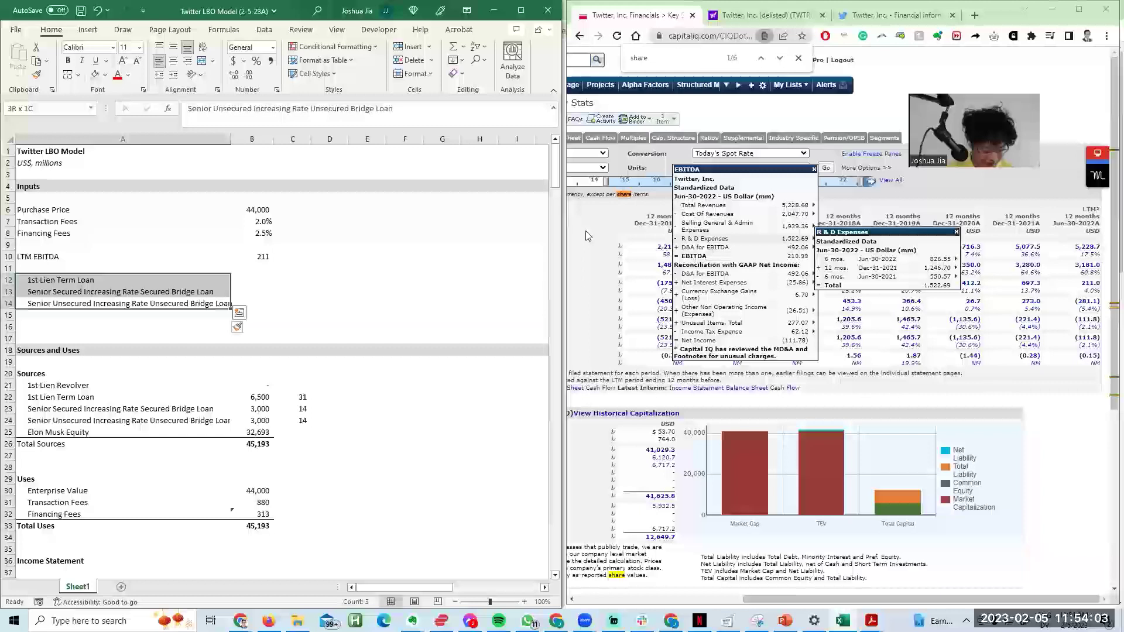
key(alt+h)
key(5)
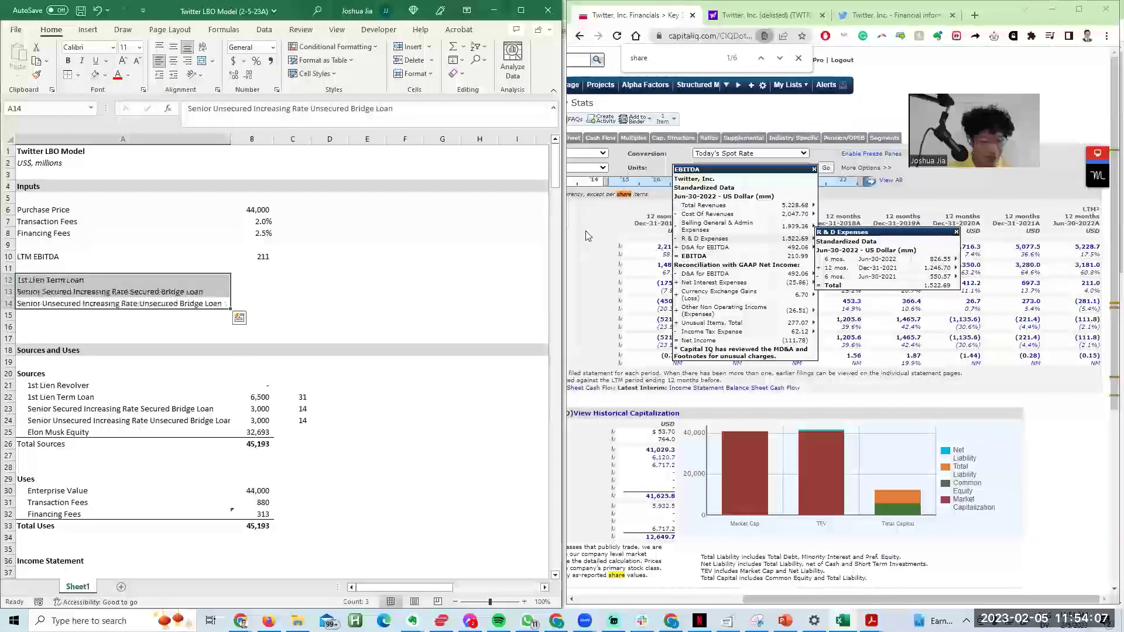
Step: Copy the three EBITDA multiples from C22:C24 and paste them as values into B12:B14 beside the input loan labels
click(366, 361)
click(281, 397)
key(shift+Down)
key(shift+Down)
key(ctrl+c)
key(Up)
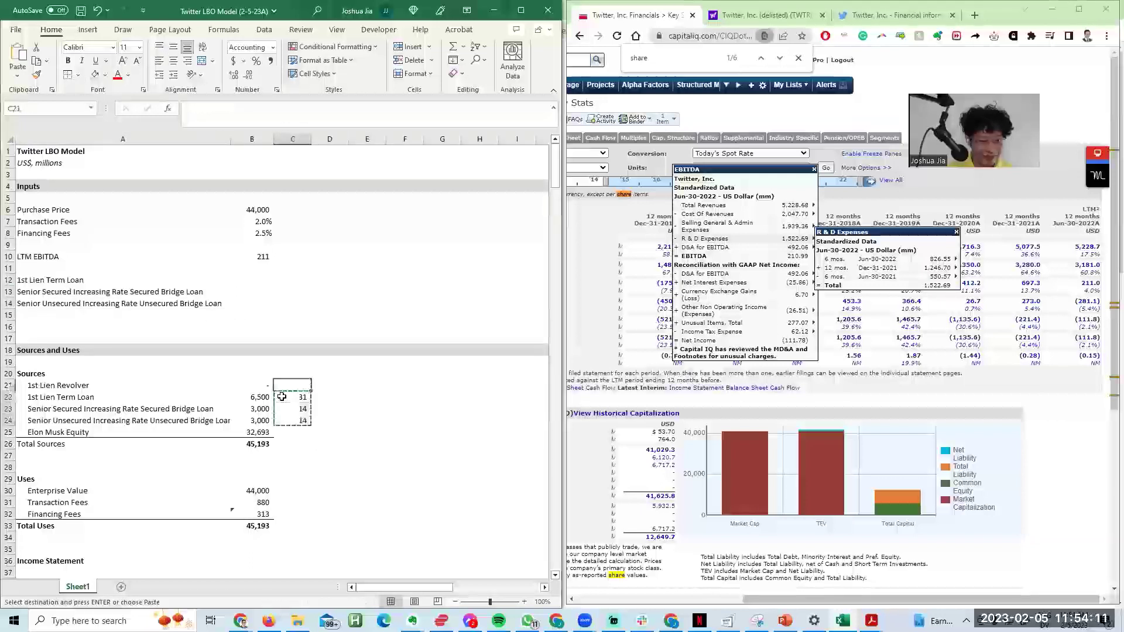
key(Up)
key(Up)
key(Up)
key(Up)
key(Up)
key(Up)
key(Up)
key(Up)
key(Up)
key(Left)
key(ctrl+v)
key(Down)
key(Right)
key(Down)
key(Down)
key(Down)
key(Down)
key(Down)
key(Up)
key(Up)
key(Up)
key(Up)
key(Up)
key(Up)
key(Up)
key(Left)
key(Down)
key(alt)
key(h)
key(v)
key(v)
key(F2)
key(Return)
key(Down)
key(shift+Up)
key(shift+Up)
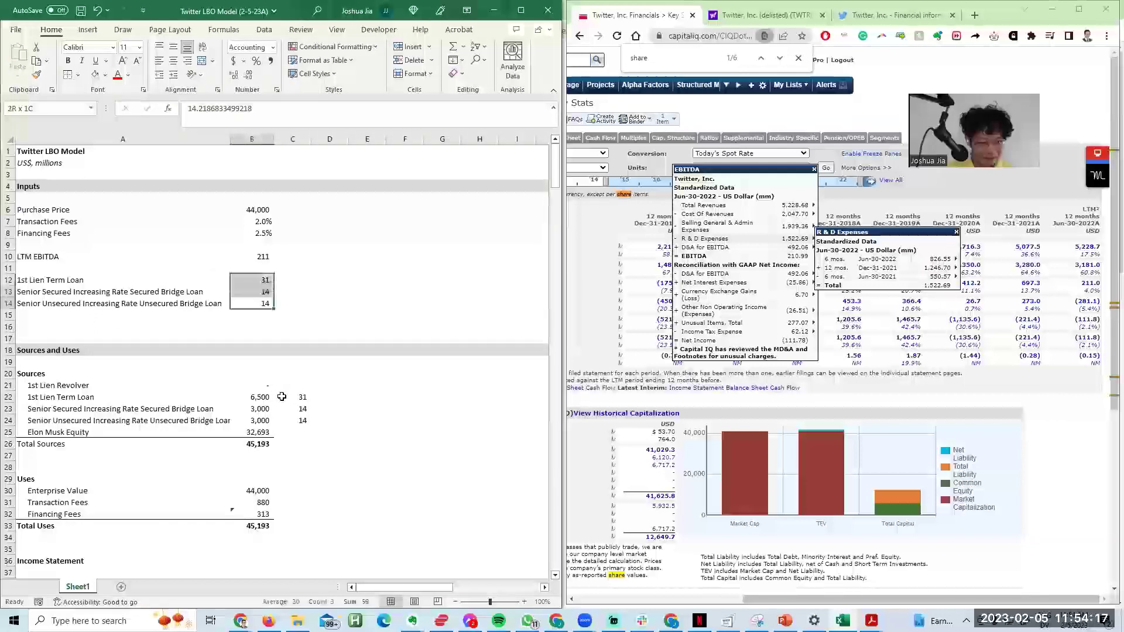
Step: Insert two rows below the 1st Lien Term Loan label, move its multiple into B13, and label A13 Multiple of EBITDA
key(Down)
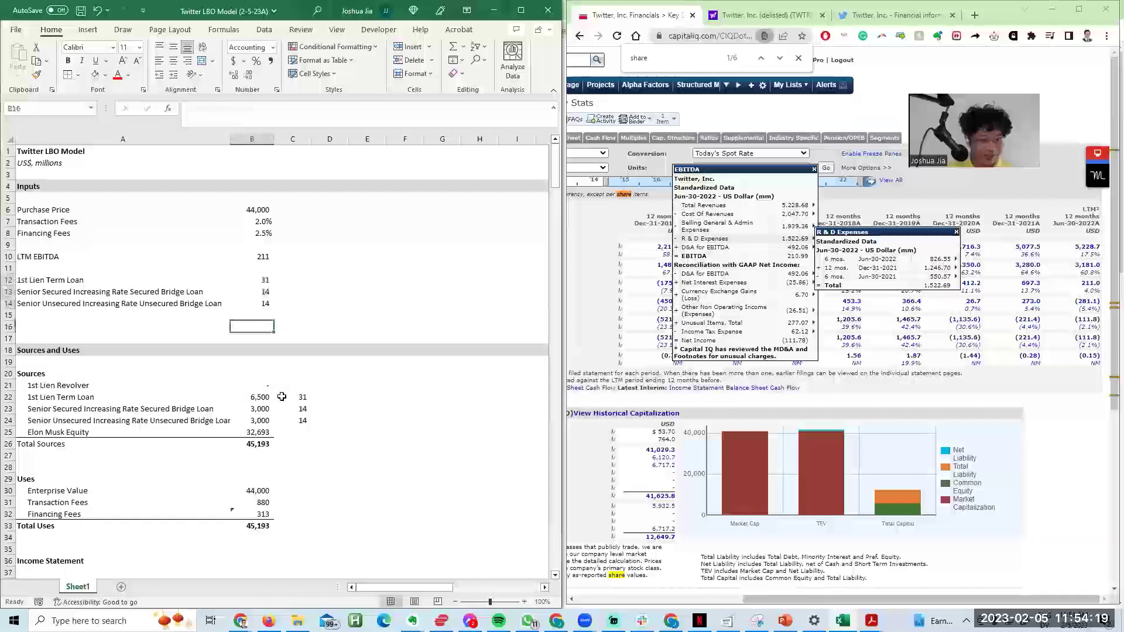
key(Up)
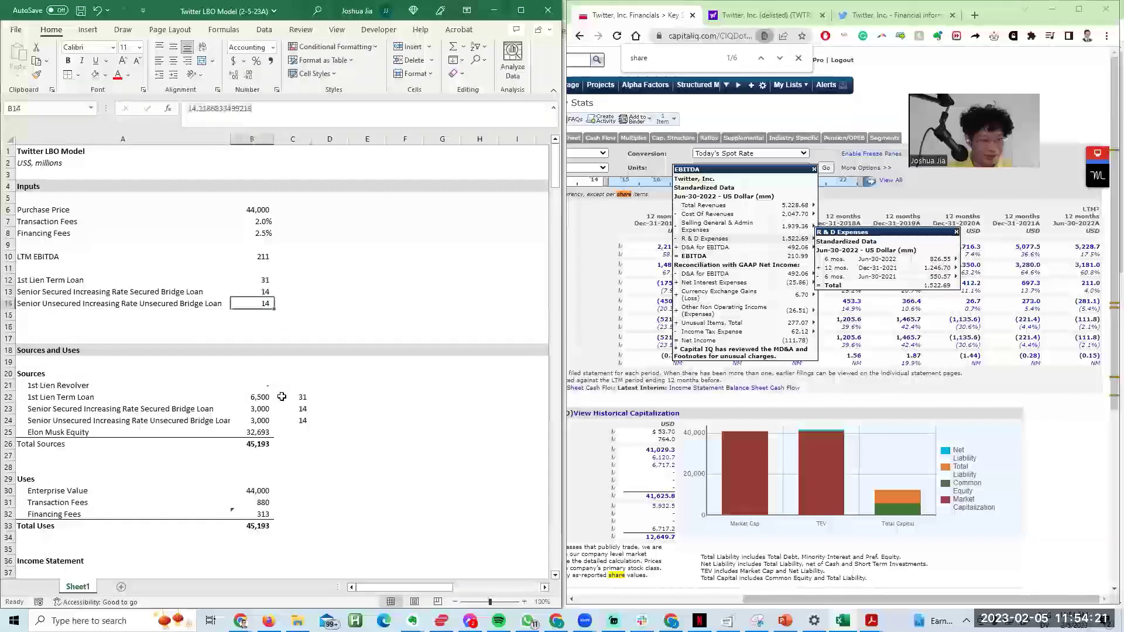
key(Up)
key(Left)
key(Up)
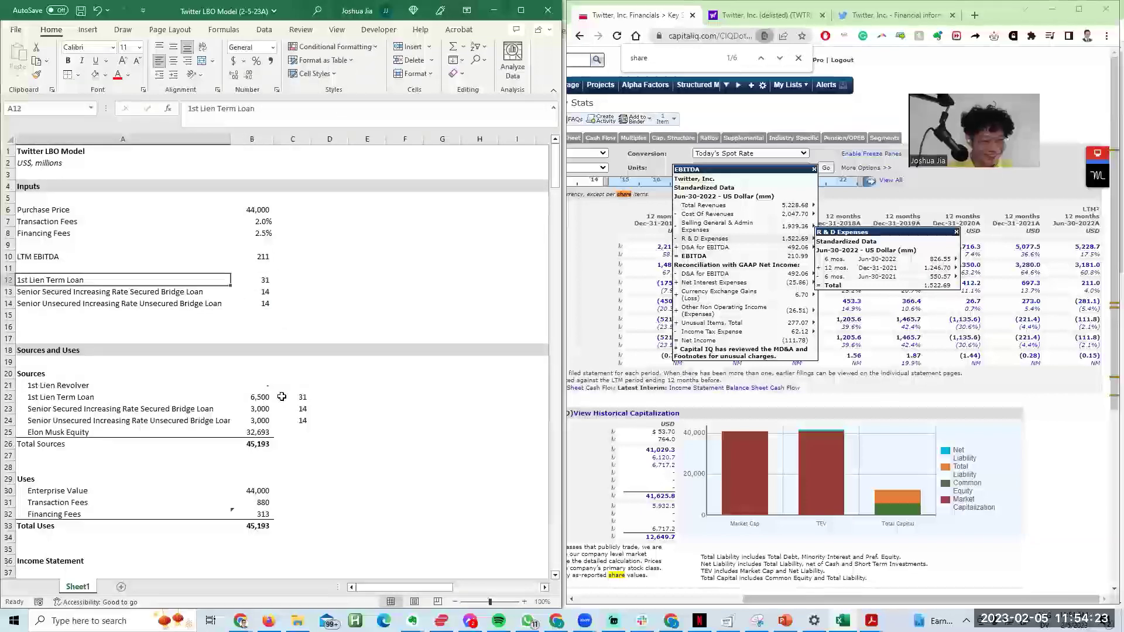
key(Down)
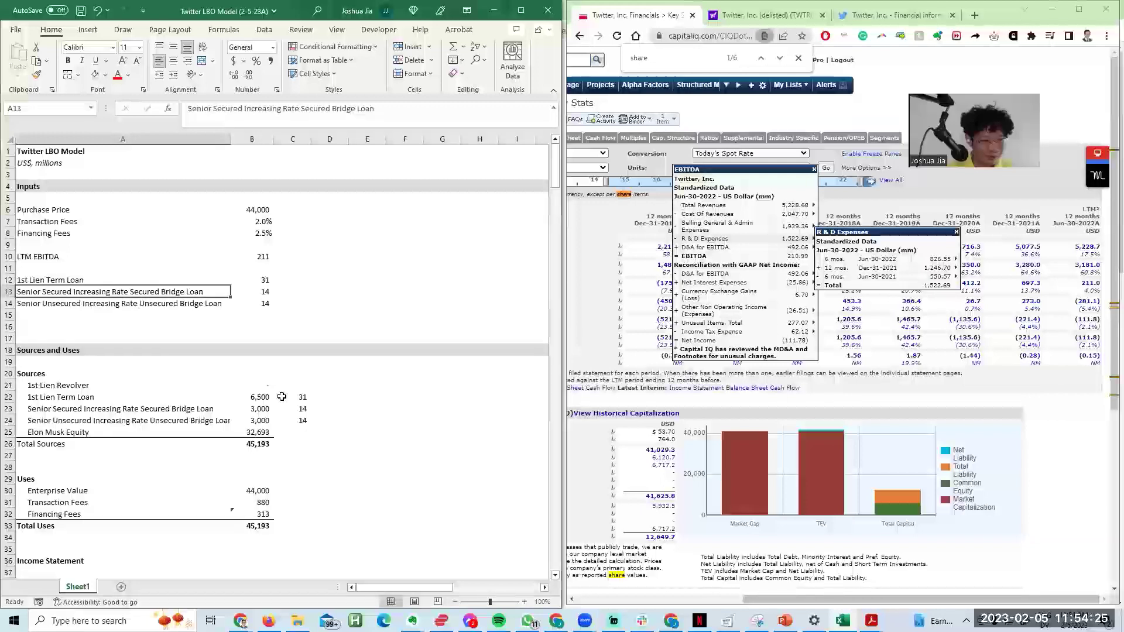
key(alt+i)
key(r)
key(alt+i)
text(rMulti)
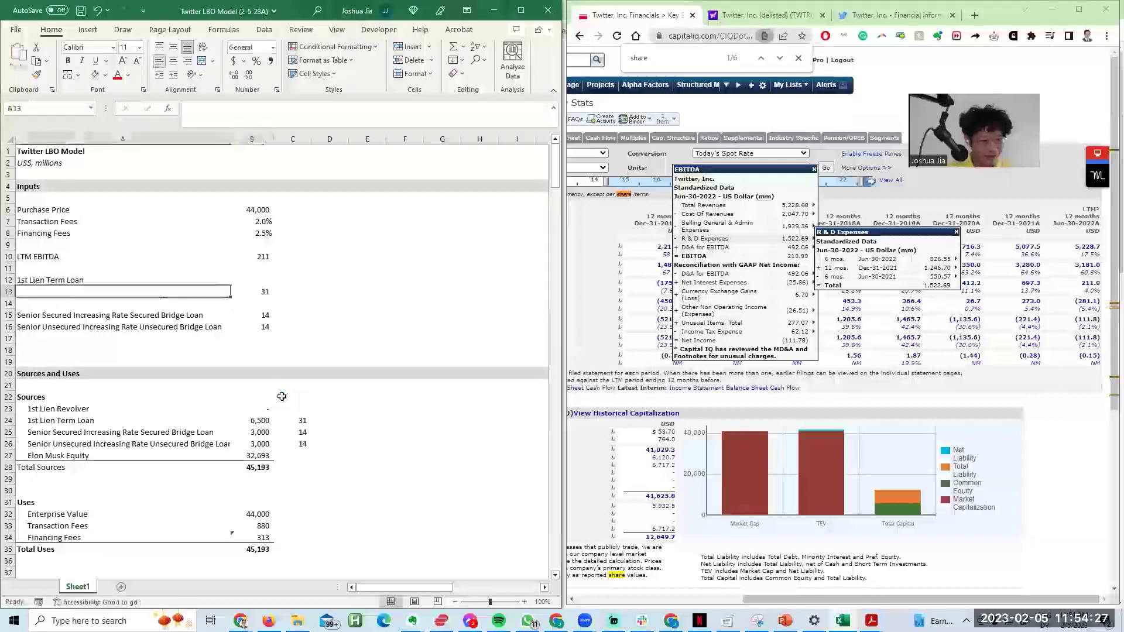
text(ple of EBITDA)
key(Return)
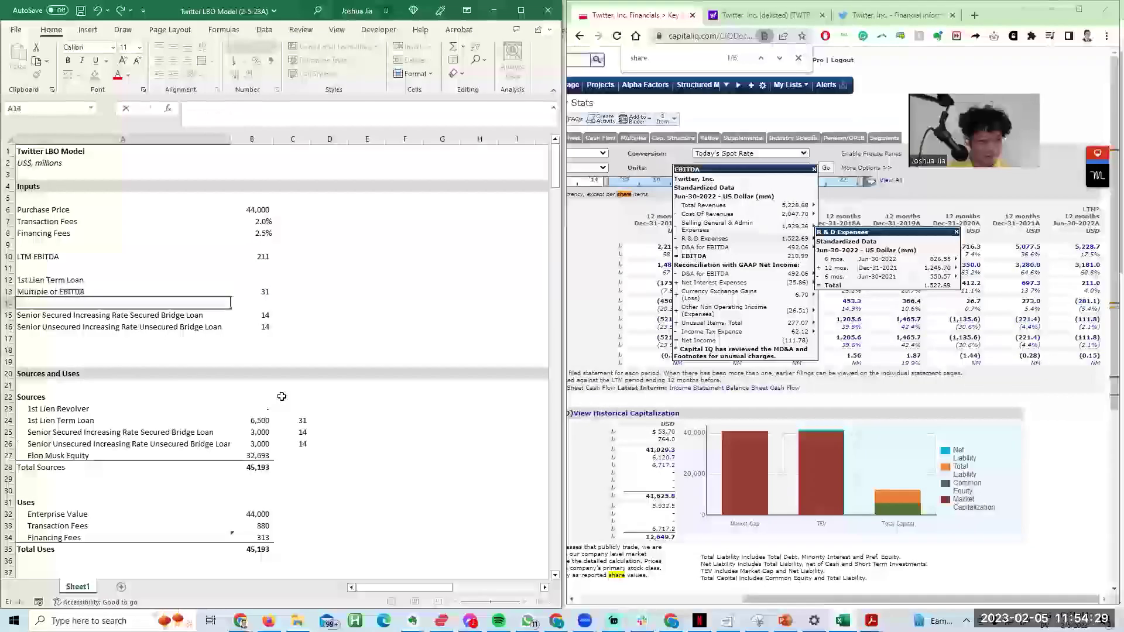
Step: Insert two more blank rows at row 14, below the Multiple of EBITDA input
key(alt+i)
key(r)
key(alt+i)
key(r)
Step: Switch to the browser window with the TWTR Capital Structure table and show it beside the workbook
key(alt+Tab)
key(alt+Tab)
key(alt+Tab)
key(alt+Tab)
key(alt+shift+Tab)
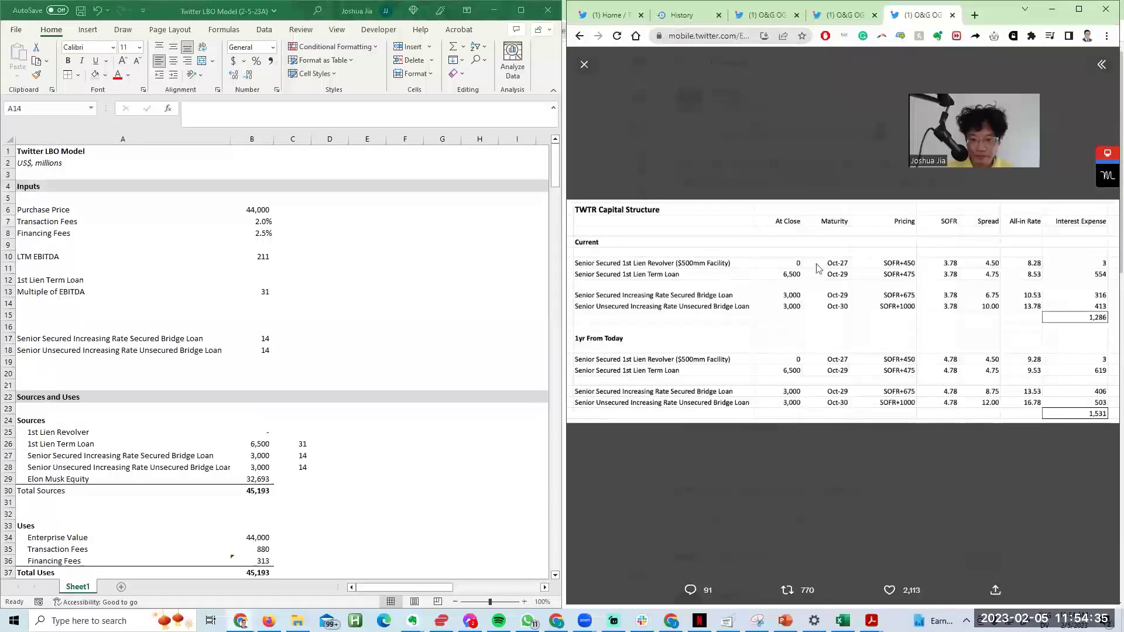
Step: Open a new browser window beside the workbook and search Google for "1 month sofr rate"
click(357, 358)
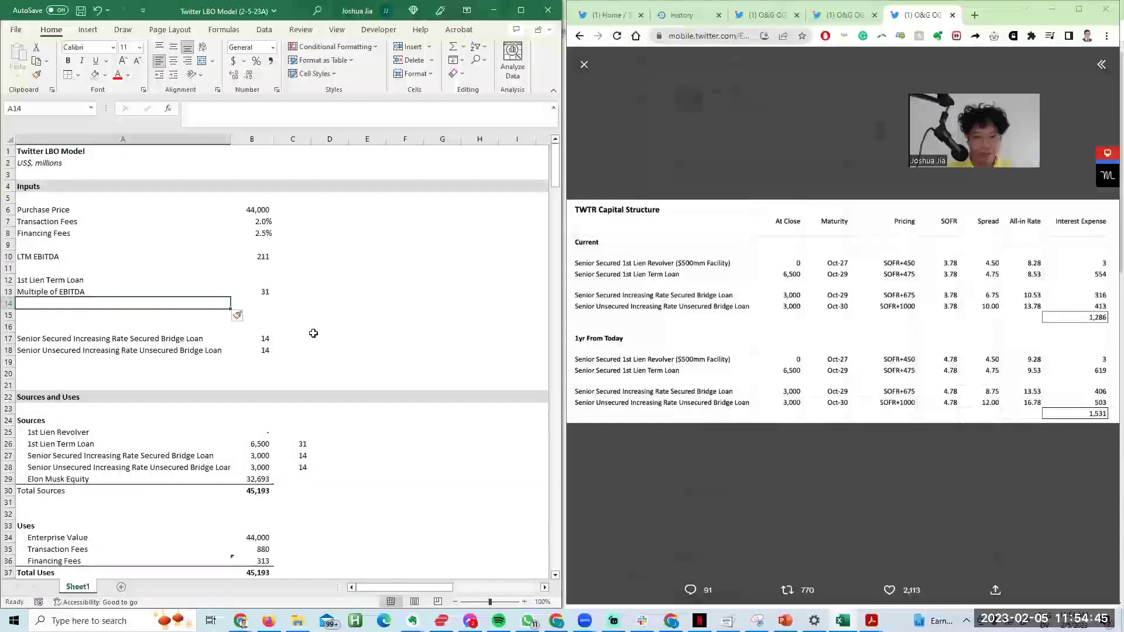
key(alt+Tab)
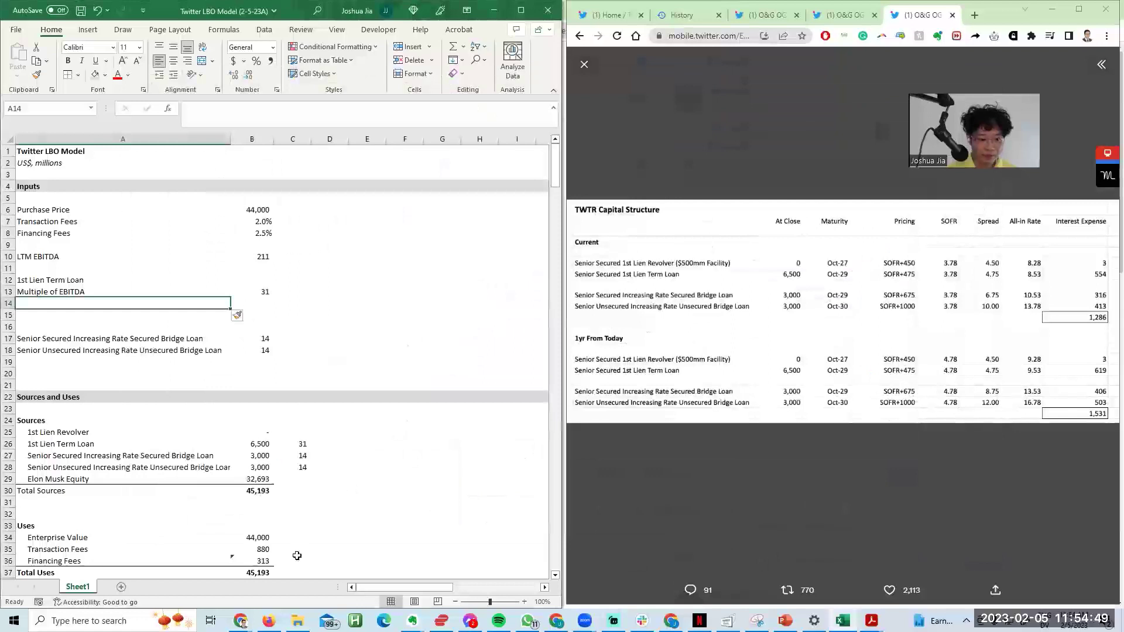
mouse_move(241, 620)
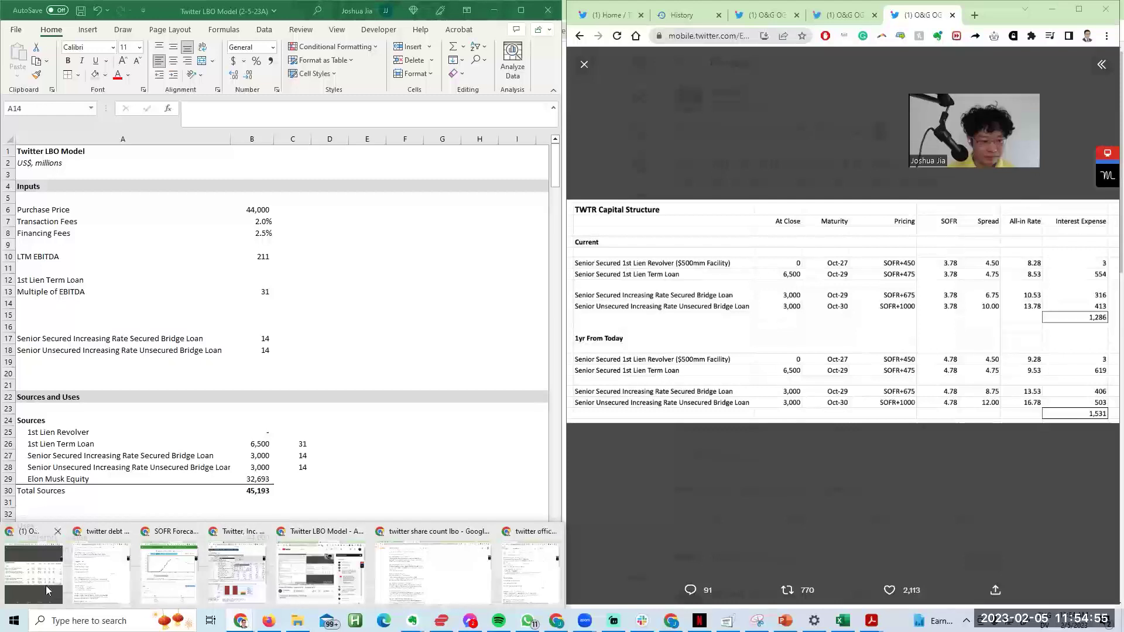
key(ctrl+n)
text(1 month sofr)
key(Return)
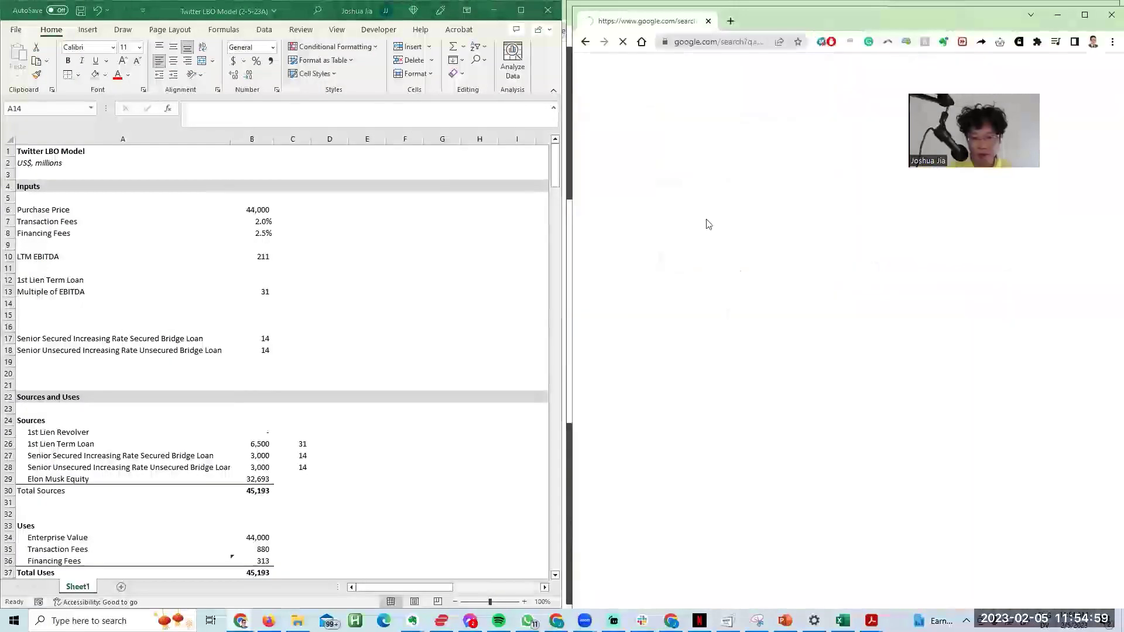
click(785, 89)
text(rate)
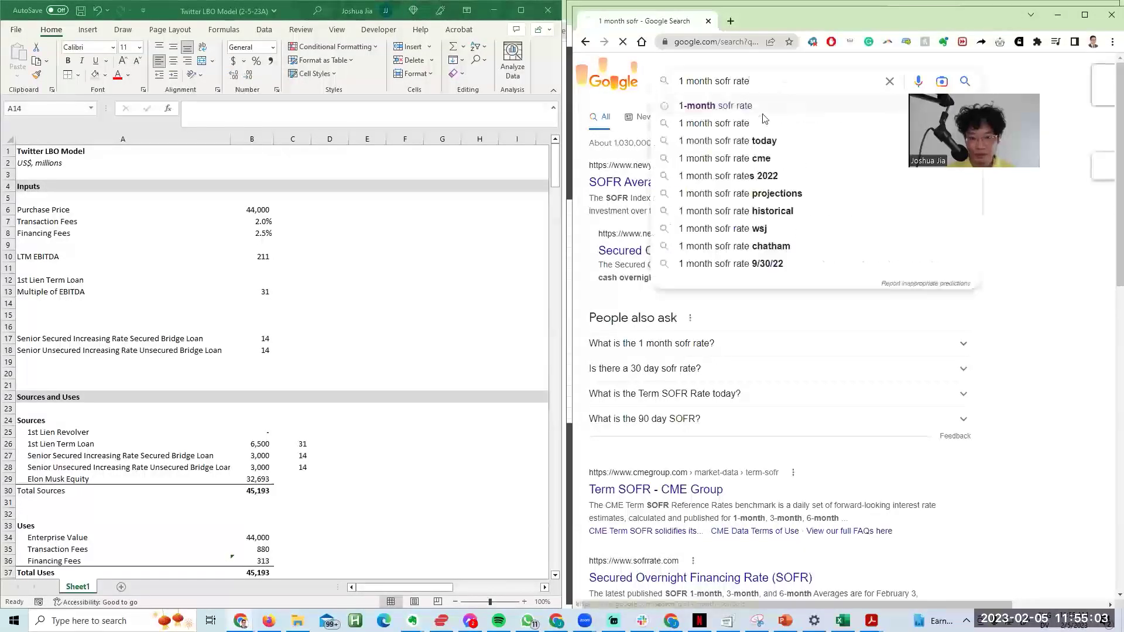
key(Return)
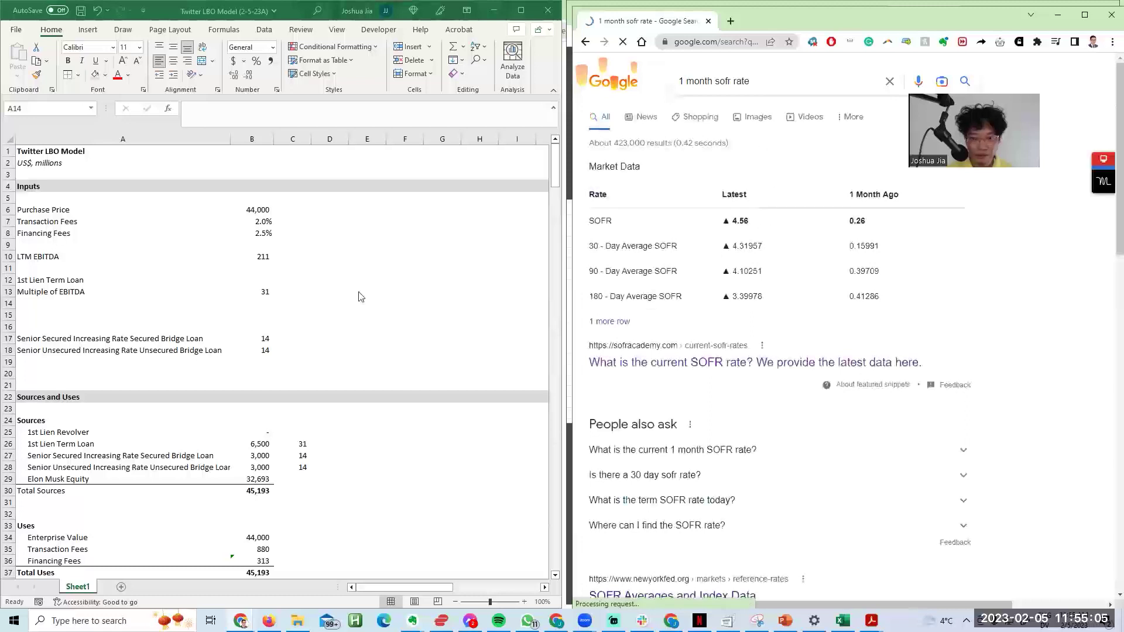
Step: Insert two rows above the 1st Lien Term Loan label and enter the label SOFR in A12
click(217, 303)
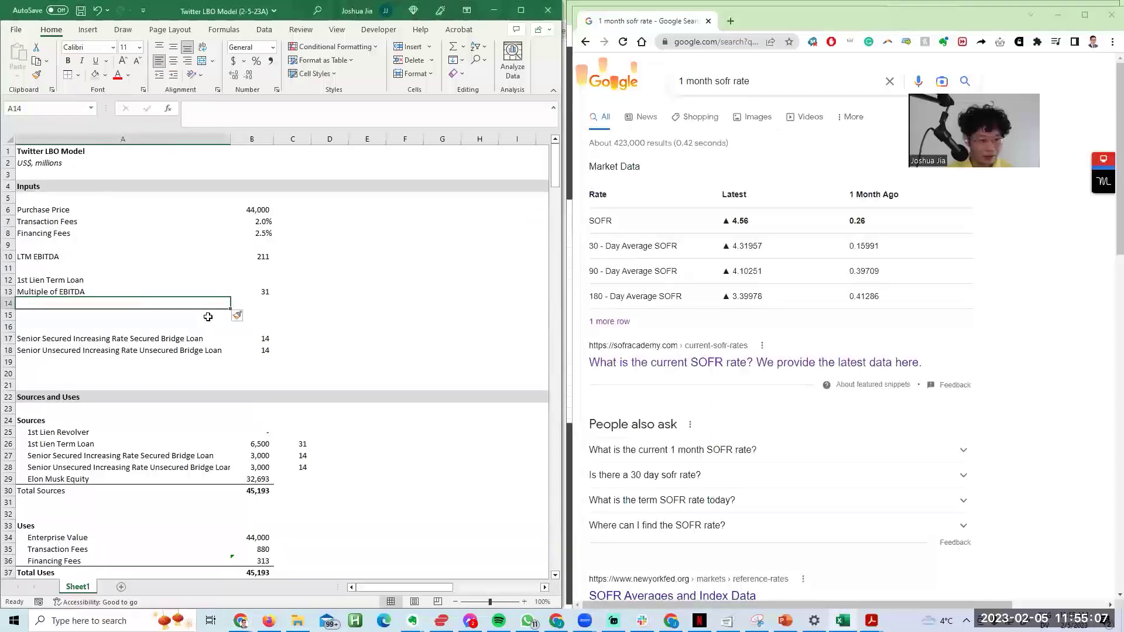
key(Up)
key(Up)
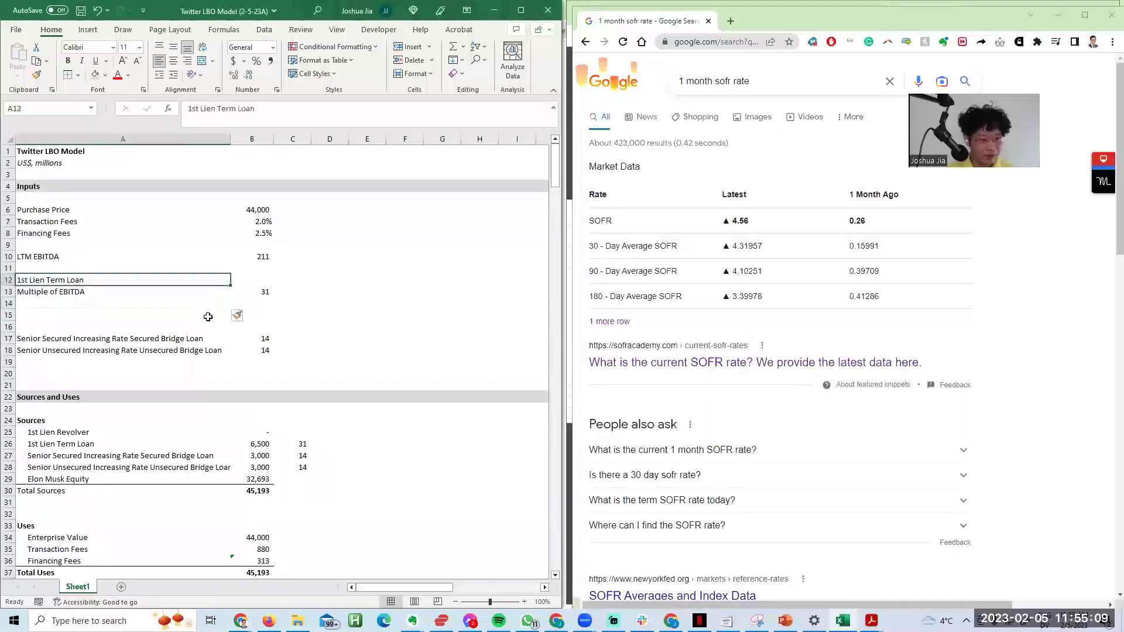
key(F4)
key(F4)
text(SOFR)
key(Return)
Step: Insert a row above the SOFR label and add a bold, underlined Debt Assumptions heading in A12
key(Up)
key(alt+i)
key(r)
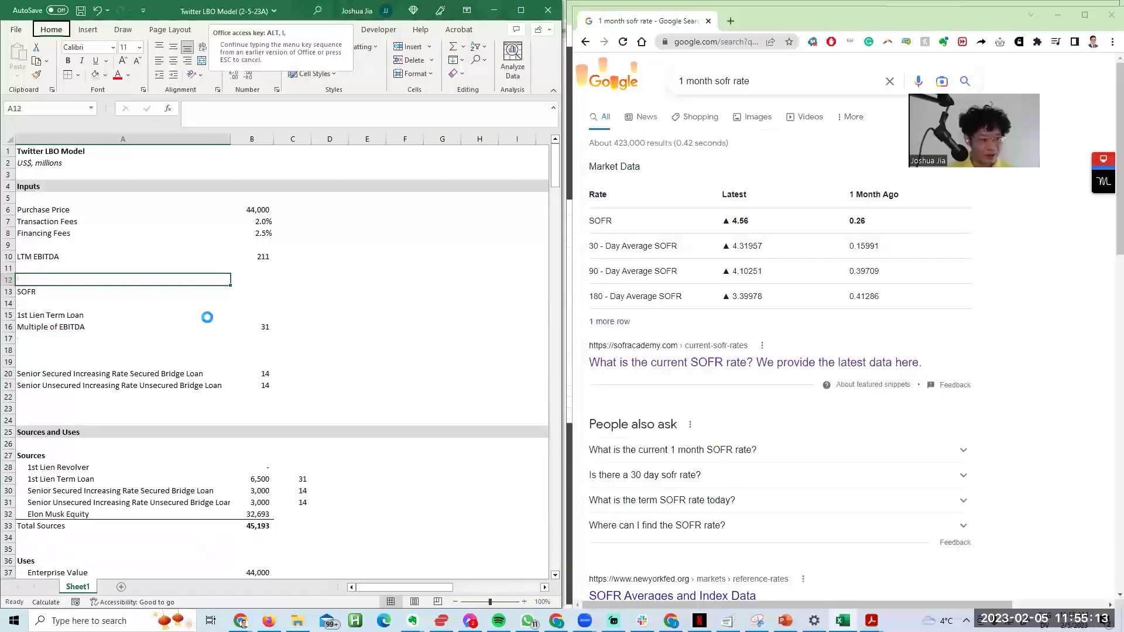
key(e)
key(Escape)
text(Debt Assumptions)
key(Return)
key(Up)
key(ctrl+b)
key(ctrl+u)
Step: Insert a blank row between the Debt Assumptions heading and the SOFR label
key(Down)
key(Right)
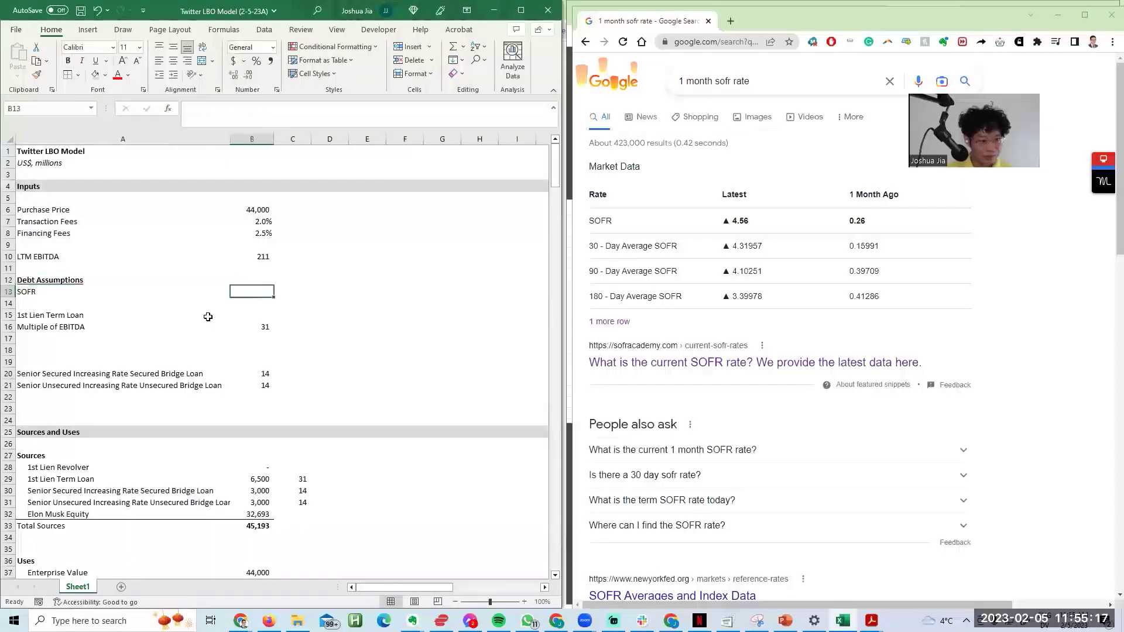
key(alt+i)
key(r)
key(Down)
Step: Change the SOFR label in A14 to read 1-Month SOFR
key(Left)
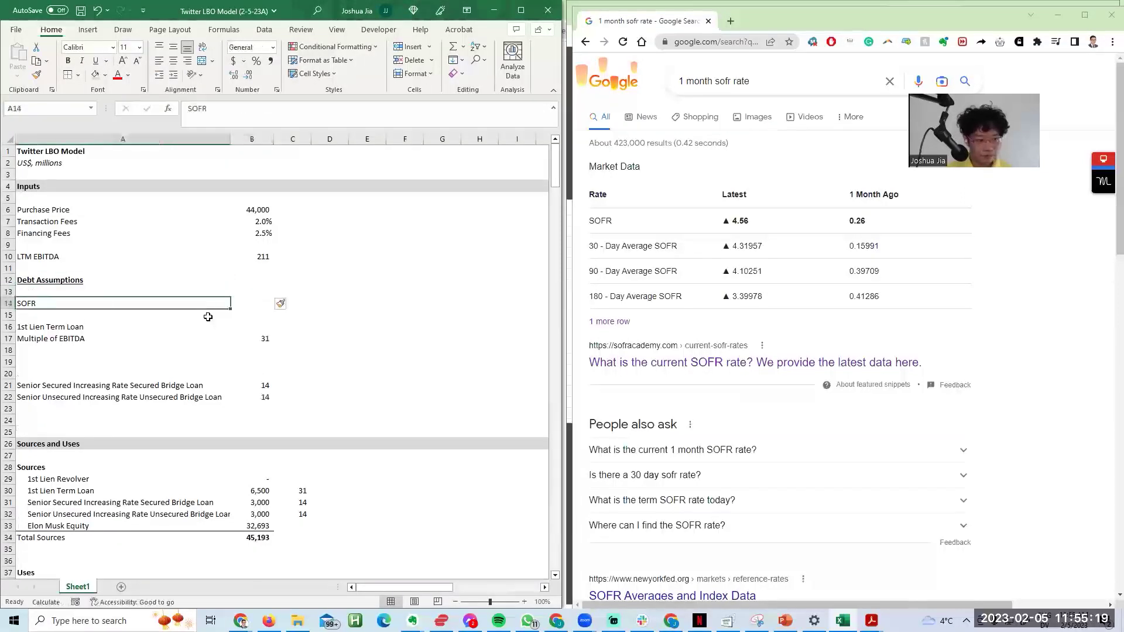
key(F1)
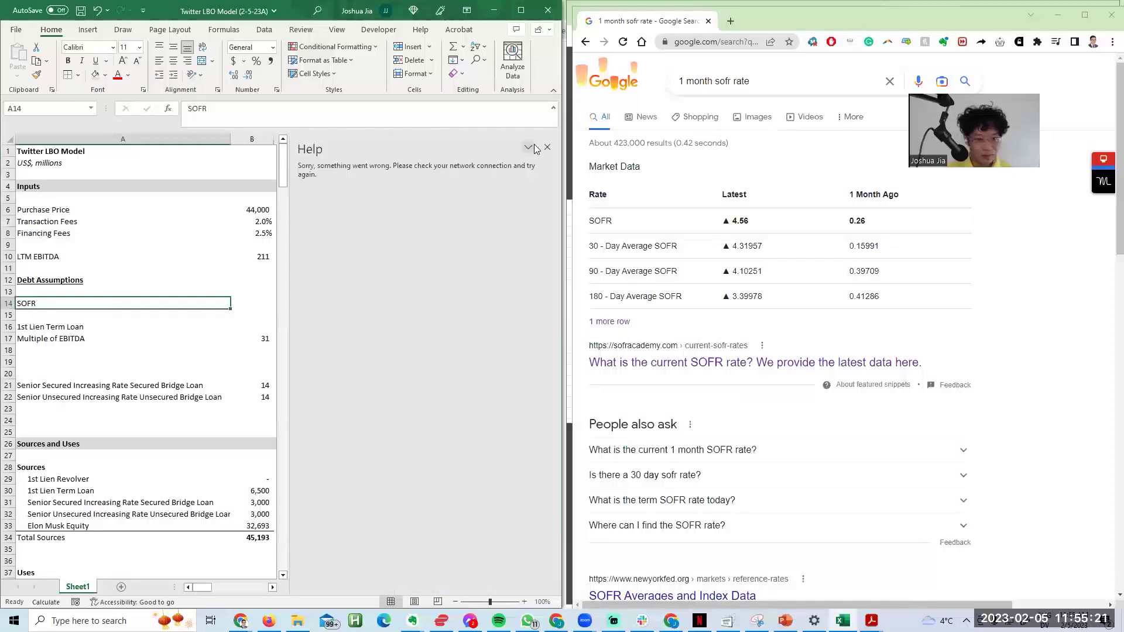
click(547, 147)
key(F2)
key(Home)
text(1-Month)
key(Return)
Step: Bring up the EconForecasting SOFR Forecasts browser window and place it beside the workbook
key(alt+Tab)
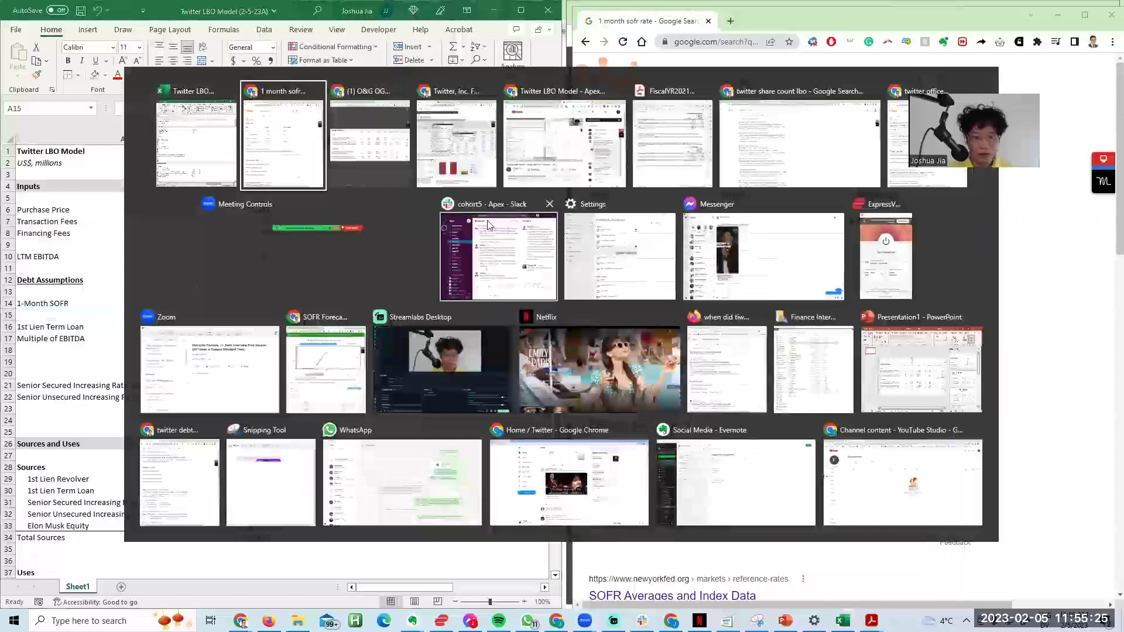
key(Escape)
click(240, 621)
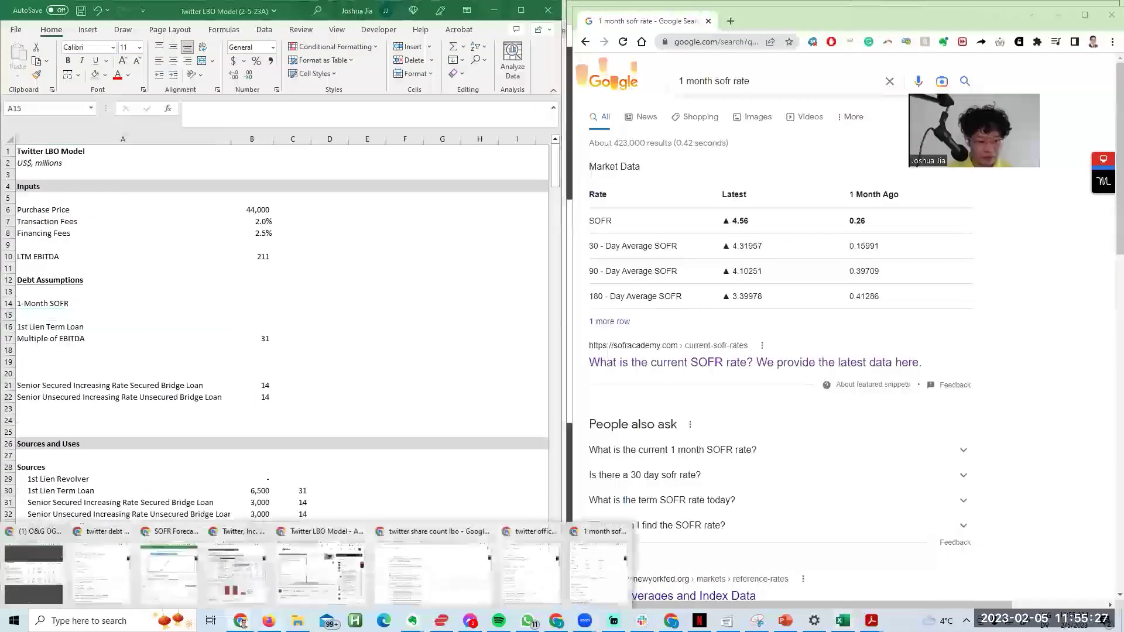
click(170, 556)
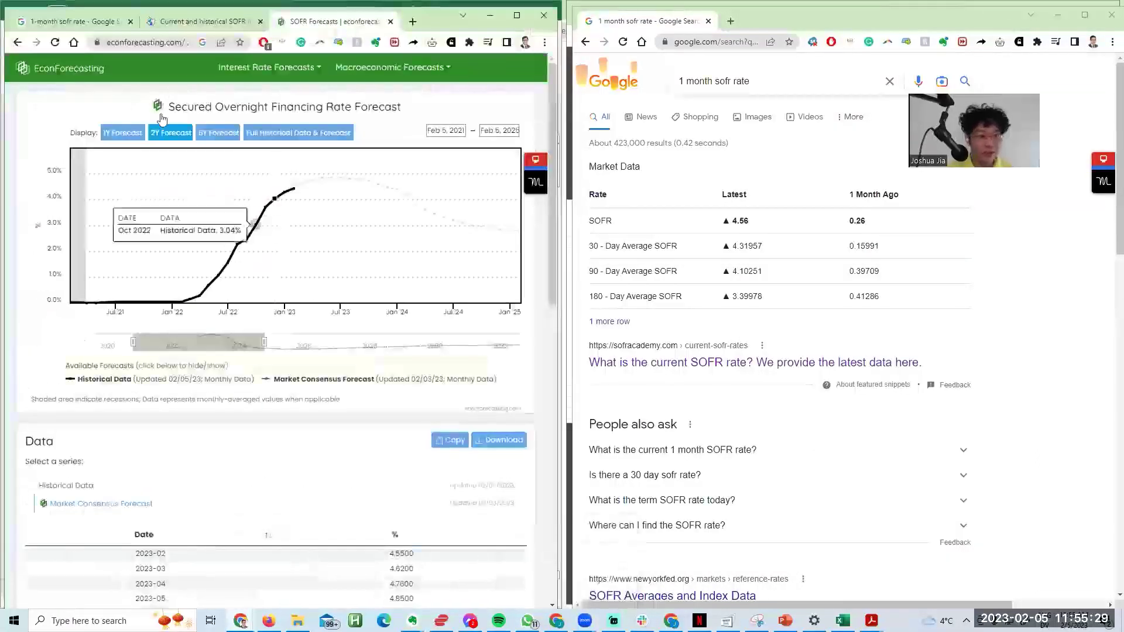
key(alt+Tab)
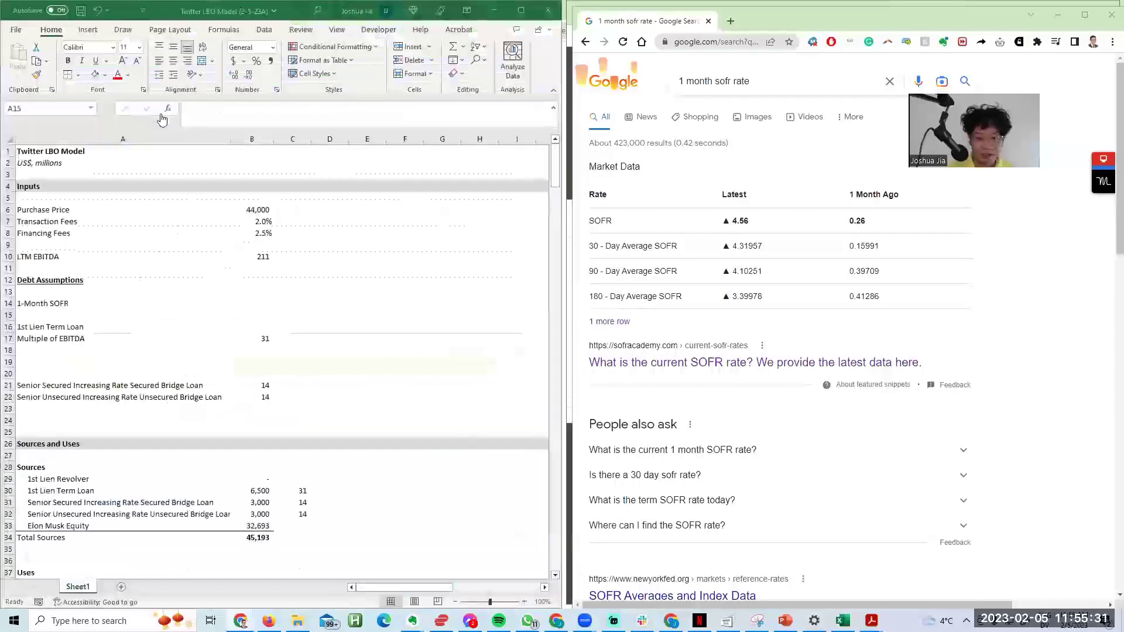
key(alt+Tab)
key(super+Right)
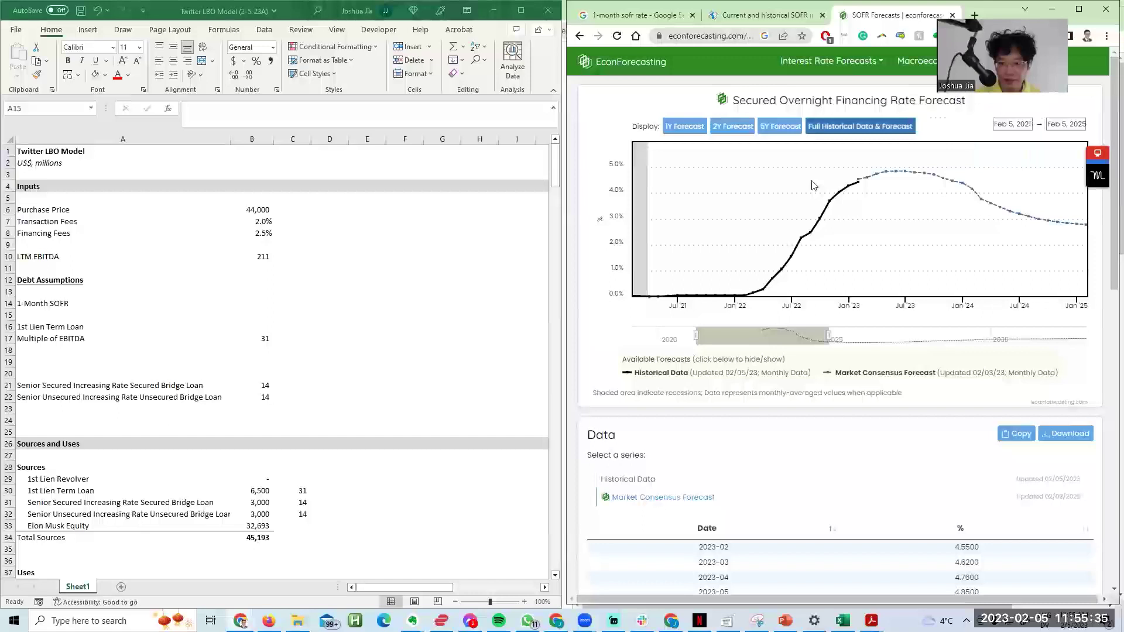
Step: Enter 2023 as the first year heading in B13
click(90, 301)
key(Up)
key(Right)
key(Up)
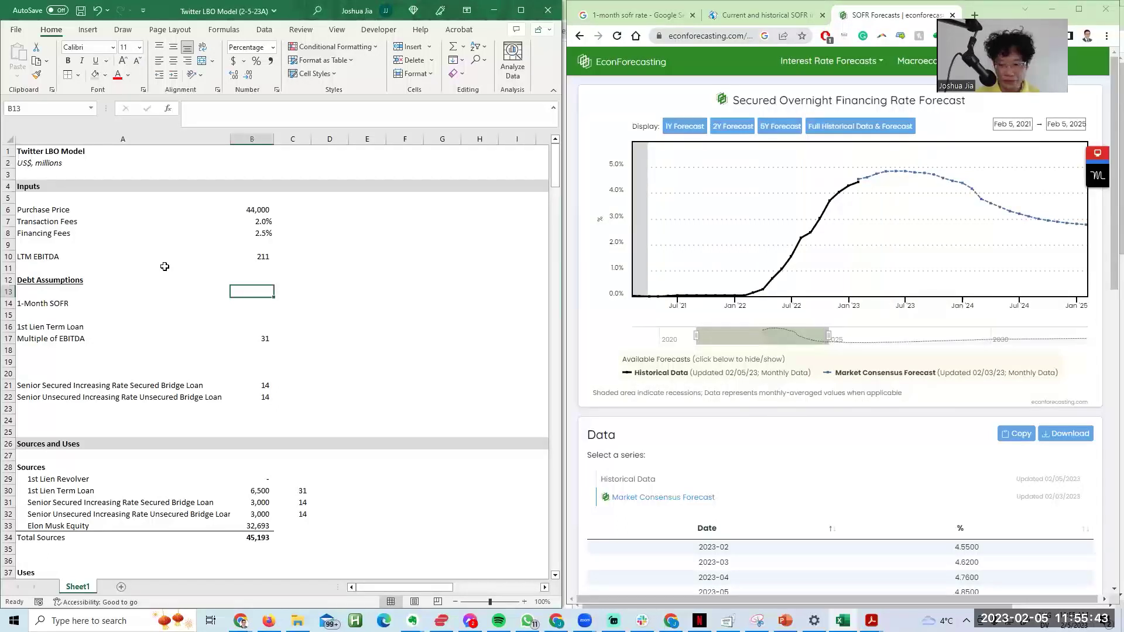
text(2023)
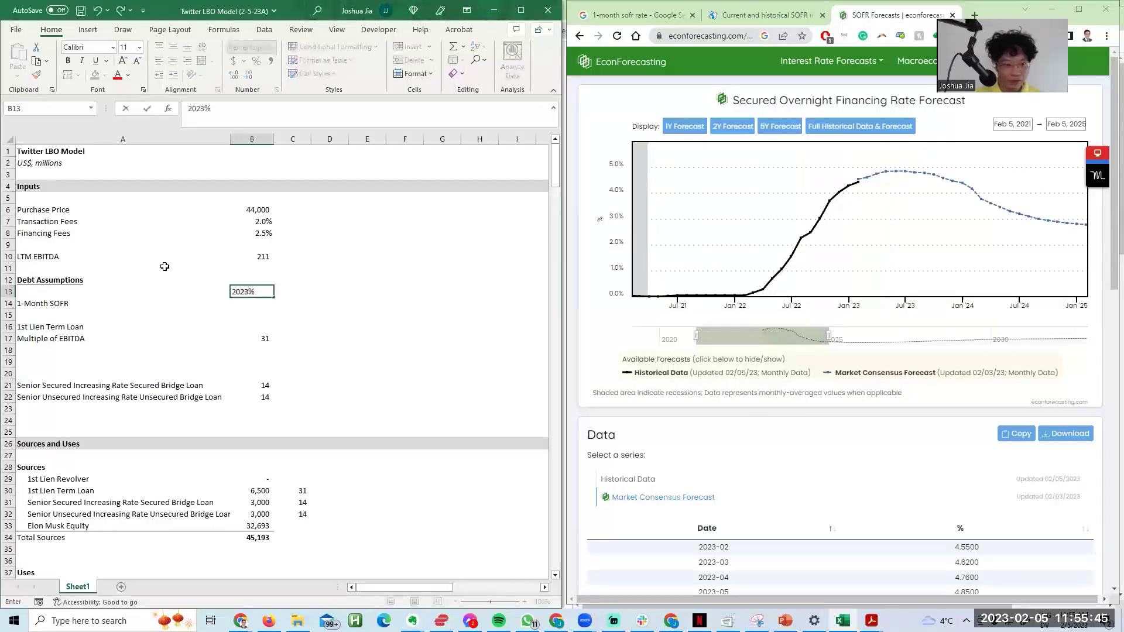
key(Return)
Step: Copy the EBITDA multiple in B17 and paste only its format onto the year heading cell B13
key(Down)
key(Down)
key(Down)
key(ctrl+c)
key(ctrl+Up)
key(ctrl+alt+v)
key(t)
key(Return)
key(Escape)
Step: Re-enter 2023 in B13 as a plain number instead of a percentage
key(Right)
key(Left)
key(F2)
key(Escape)
text(202)
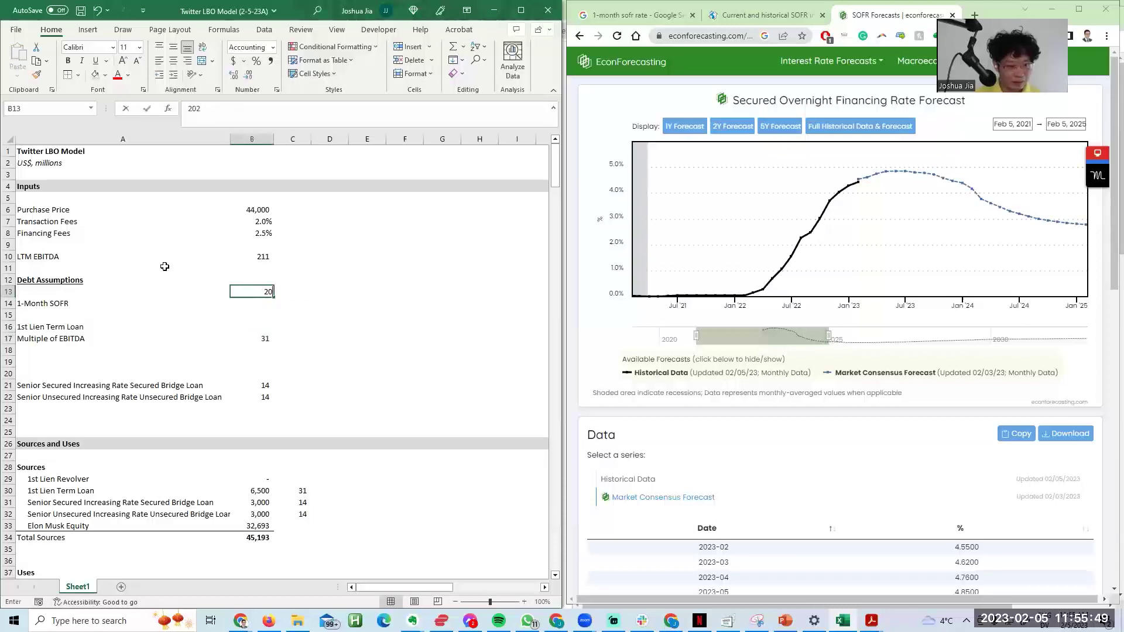
text(3)
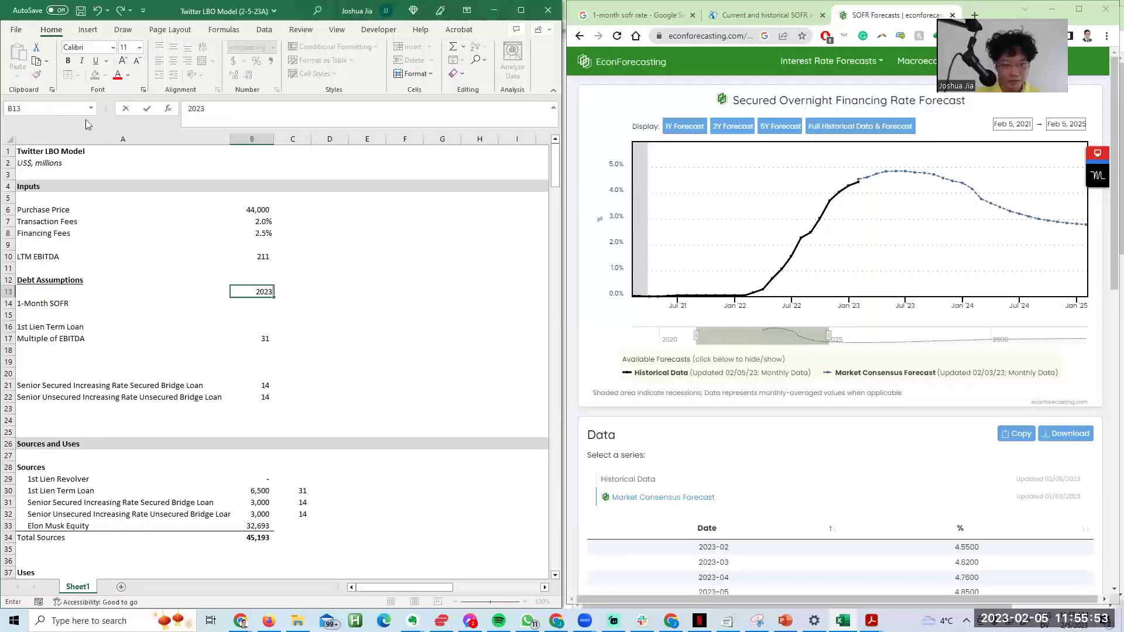
key(Return)
Step: Apply the General number format to the year heading cells B13:F13
key(Up)
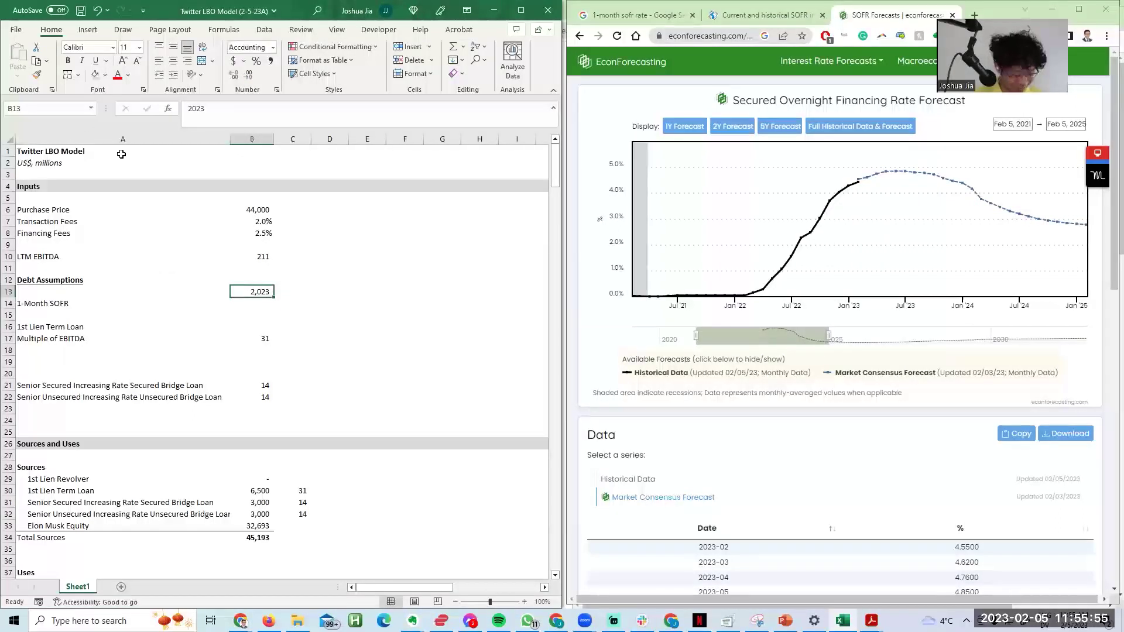
key(shift+Right)
key(shift+Right)
key(shift+Right)
key(shift+Right)
key(ctrl+1)
key(Tab)
key(End)
key(Tab)
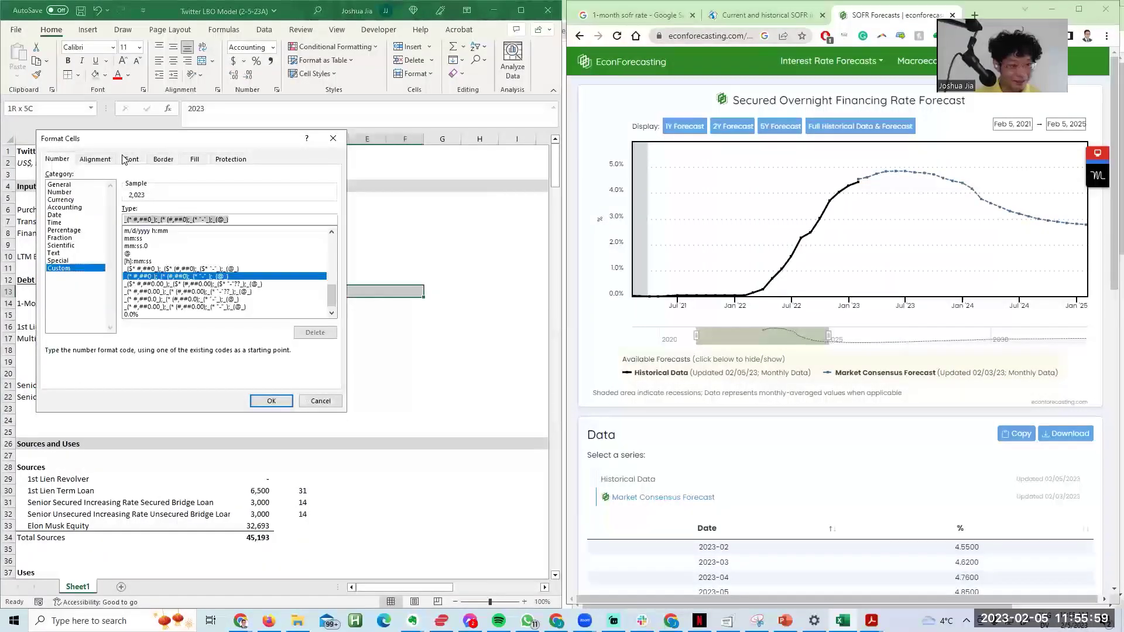
key(Home)
key(Return)
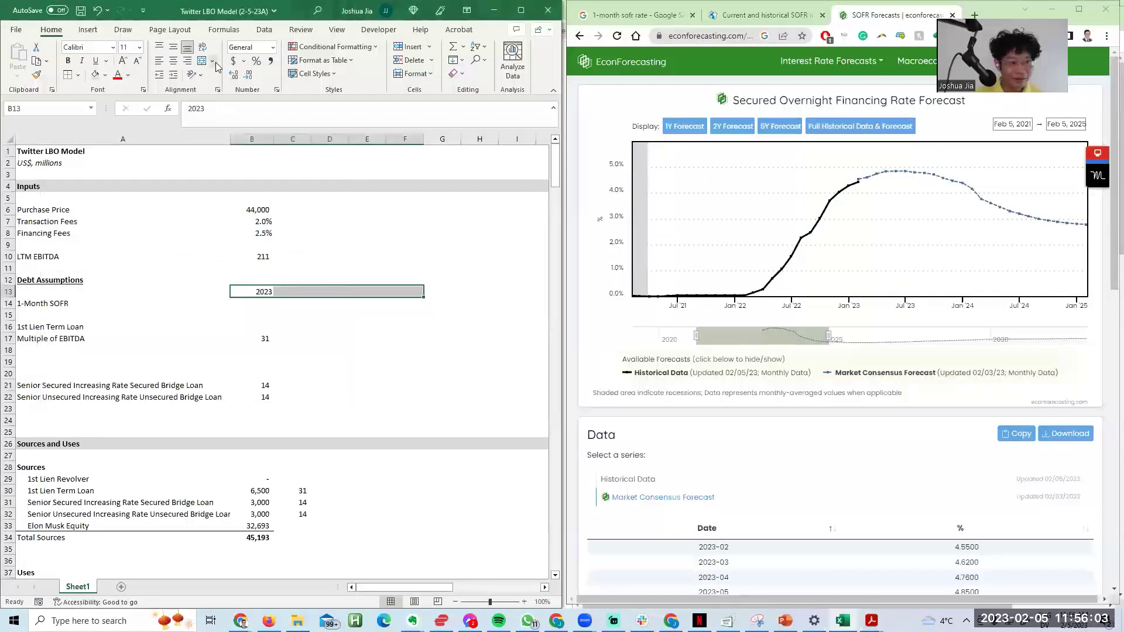
key(alt+Tab)
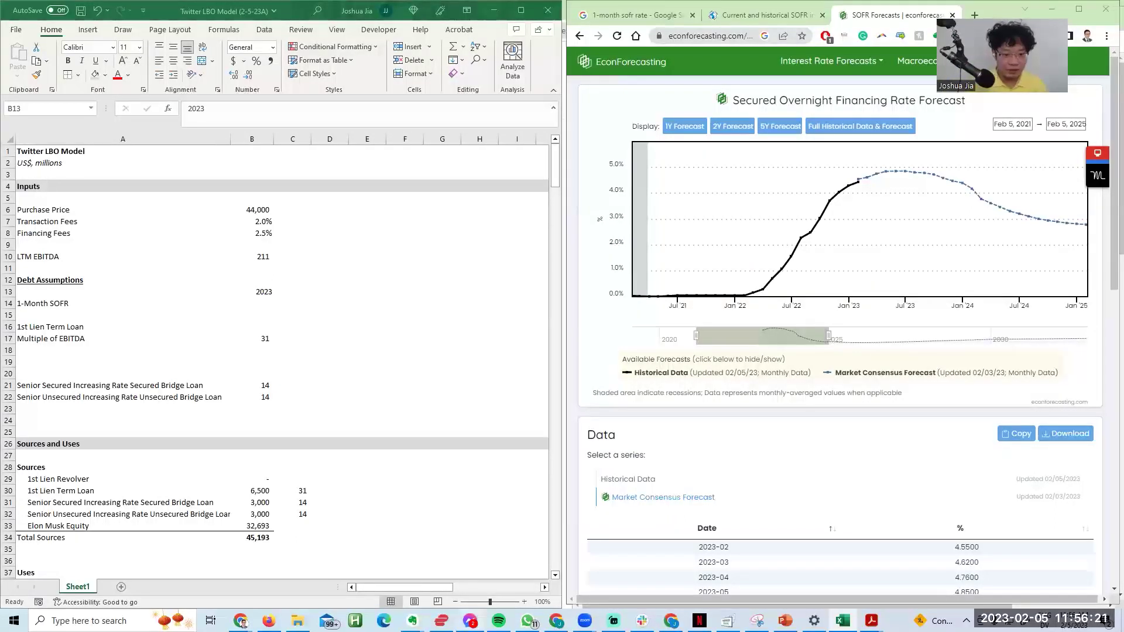
click(473, 596)
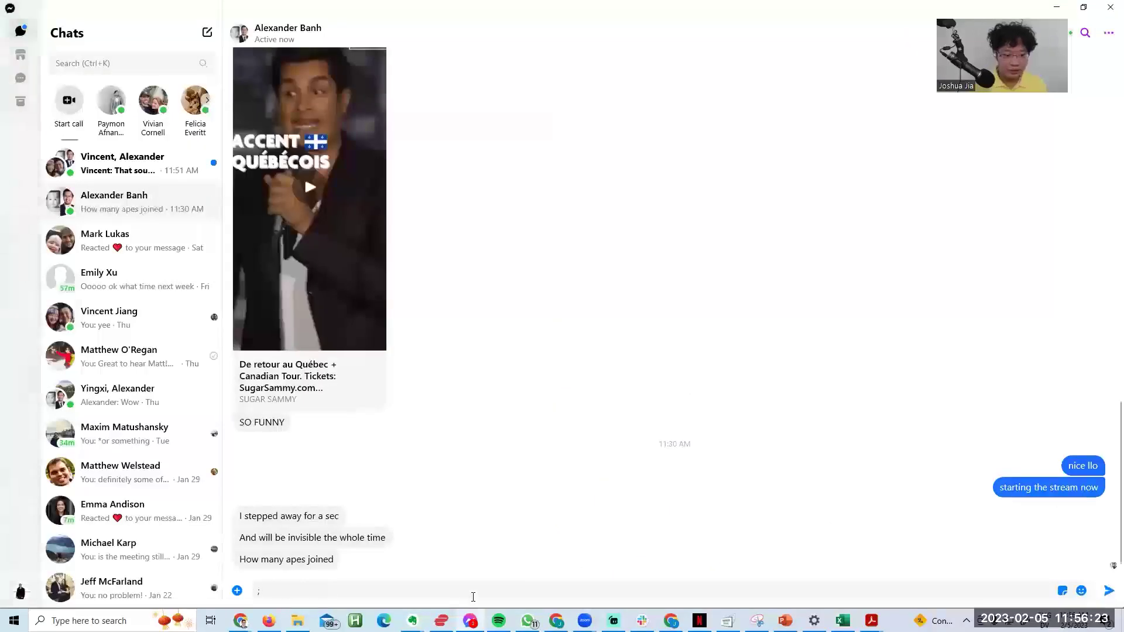
key(alt+Tab)
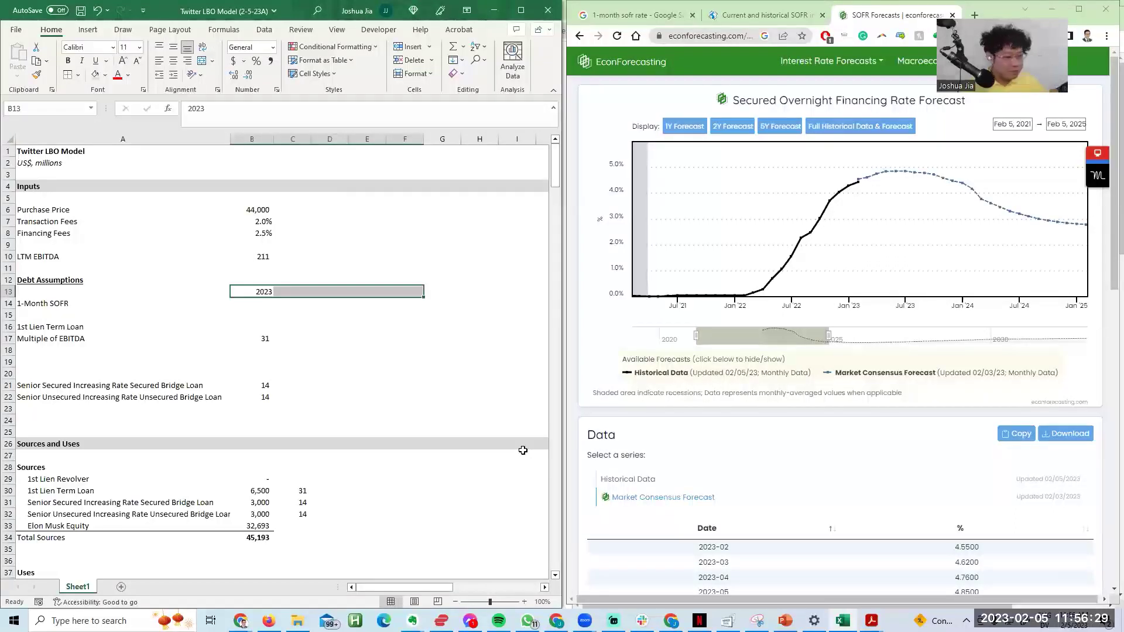
Step: Enter a formula in C13 that adds 1 to the year in B13, and fill it right through F13
key(Left)
key(Right)
key(Right)
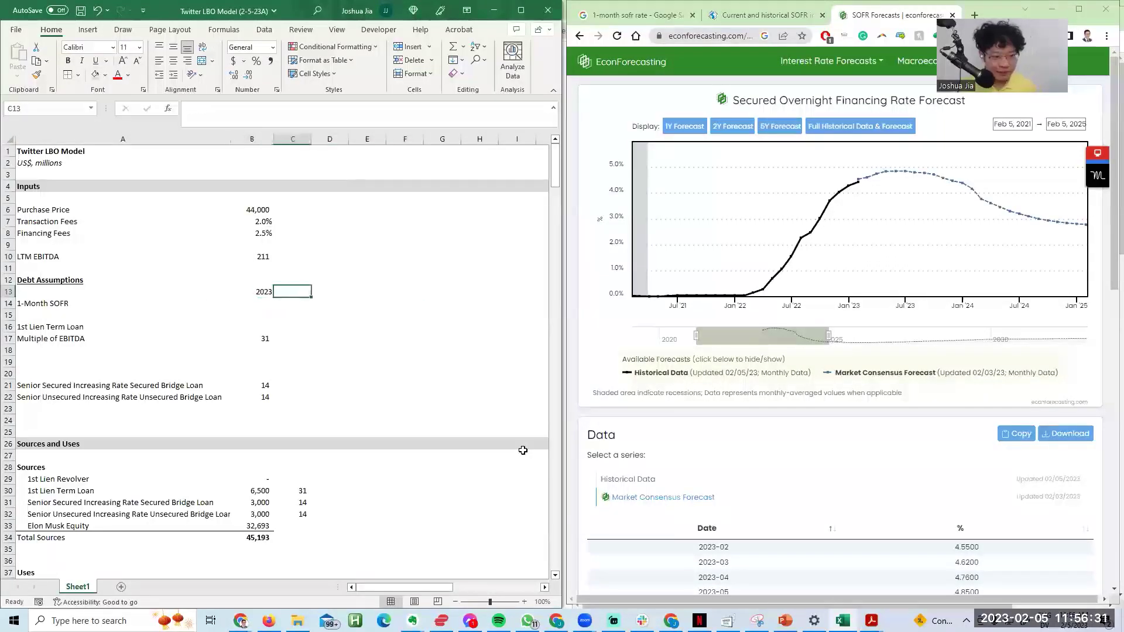
text(=)
key(Left)
text(+1)
key(ctrl+Return)
key(shift+Right)
key(shift+Right)
key(shift+Right)
key(ctrl+r)
Step: Inspect the filled year formulas near the end of row 13
key(Right)
key(Right)
key(Right)
key(F2)
key(Escape)
key(Left)
key(F2)
key(Escape)
Step: Read the July 2023 market consensus rate on the forecast chart and enter 4.86% as the 2023 1-Month SOFR in B14
key(Left)
key(Down)
key(Left)
key(Left)
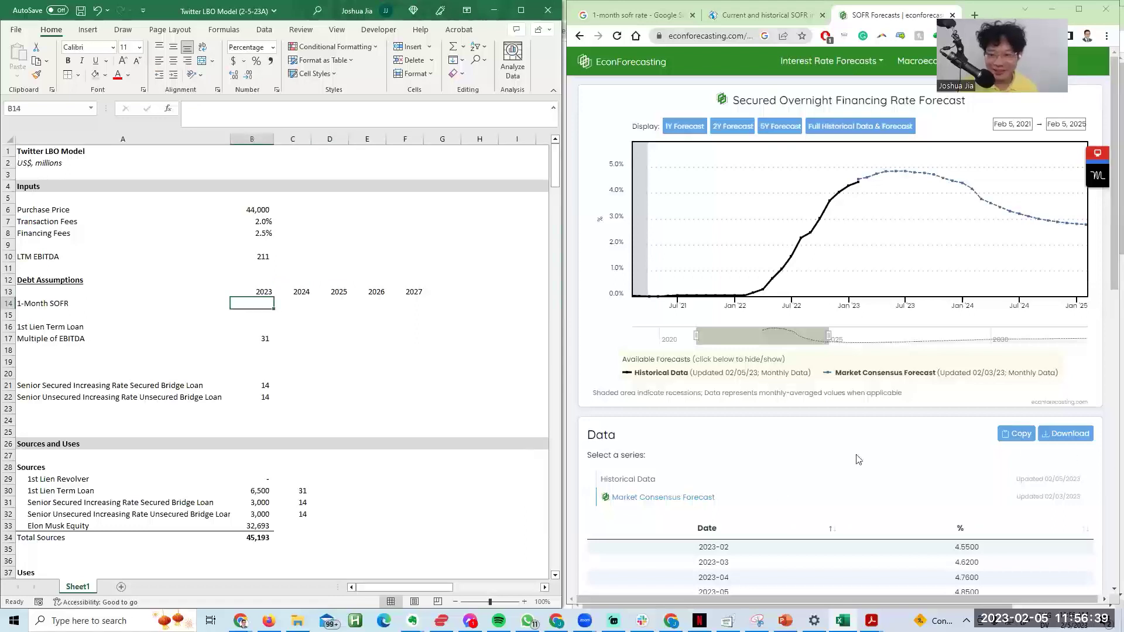
mouse_move(879, 283)
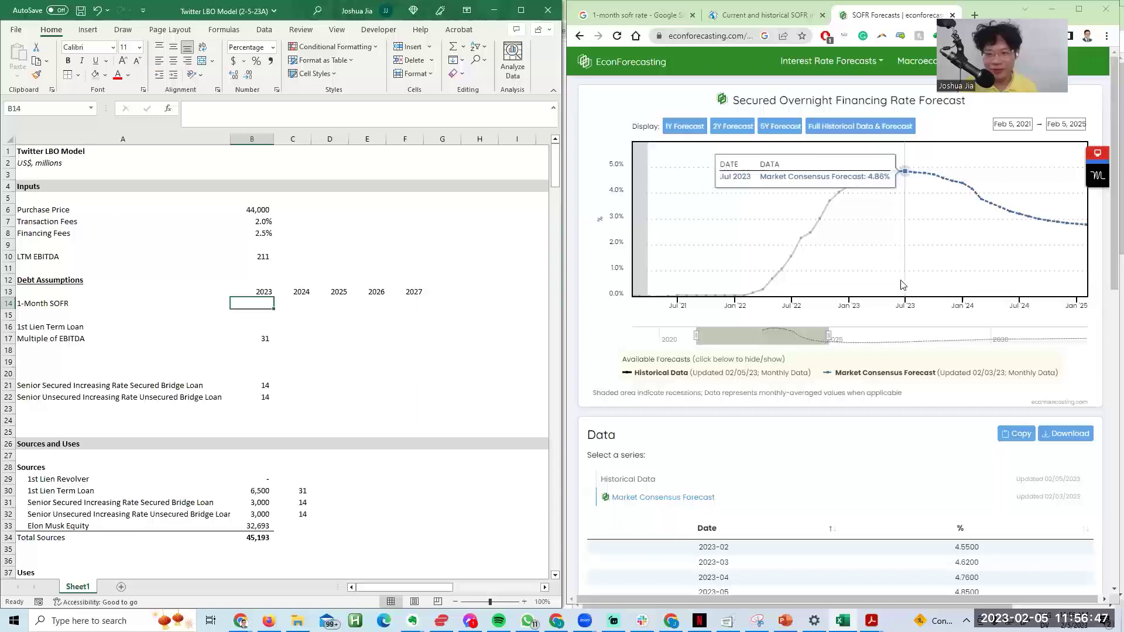
click(489, 306)
key(Left)
key(Left)
key(Left)
key(Left)
key(Left)
key(Left)
text(4.86)
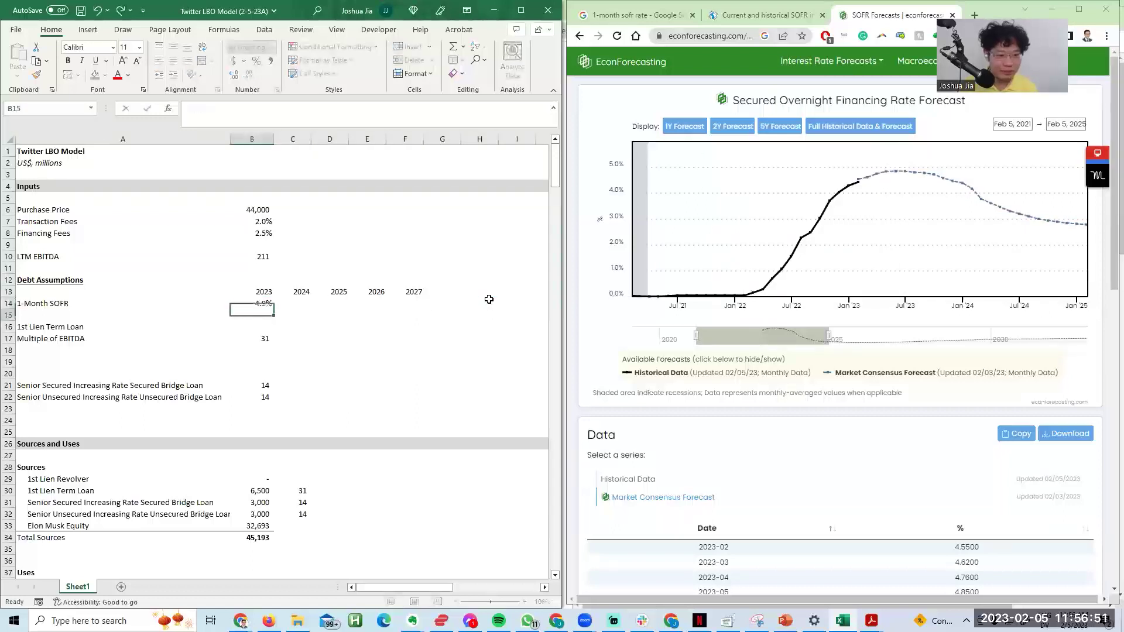
key(Tab)
Step: Show the 2023 1-Month SOFR rate in B14 with two decimal places
key(Left)
key(alt+h)
key(0)
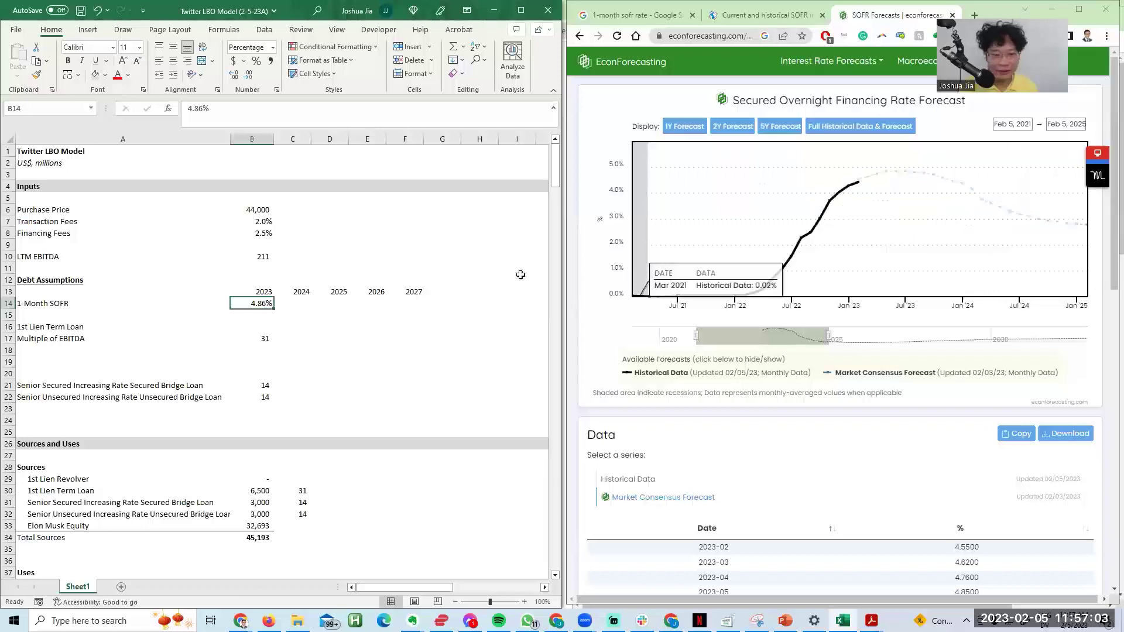
Step: Enter 3.31 as the 2024 1-Month SOFR rate in C14
click(352, 335)
key(Right)
key(Up)
key(Left)
key(Up)
key(Left)
key(Up)
key(Left)
text(3.31)
key(Return)
key(Up)
Step: Copy the 2023 SOFR rate cell B14 and paste only its percentage format across C14:F14
key(Right)
key(Left)
key(Left)
key(ctrl+c)
key(shift+Right)
key(shift+Right)
key(shift+Right)
key(shift+Right)
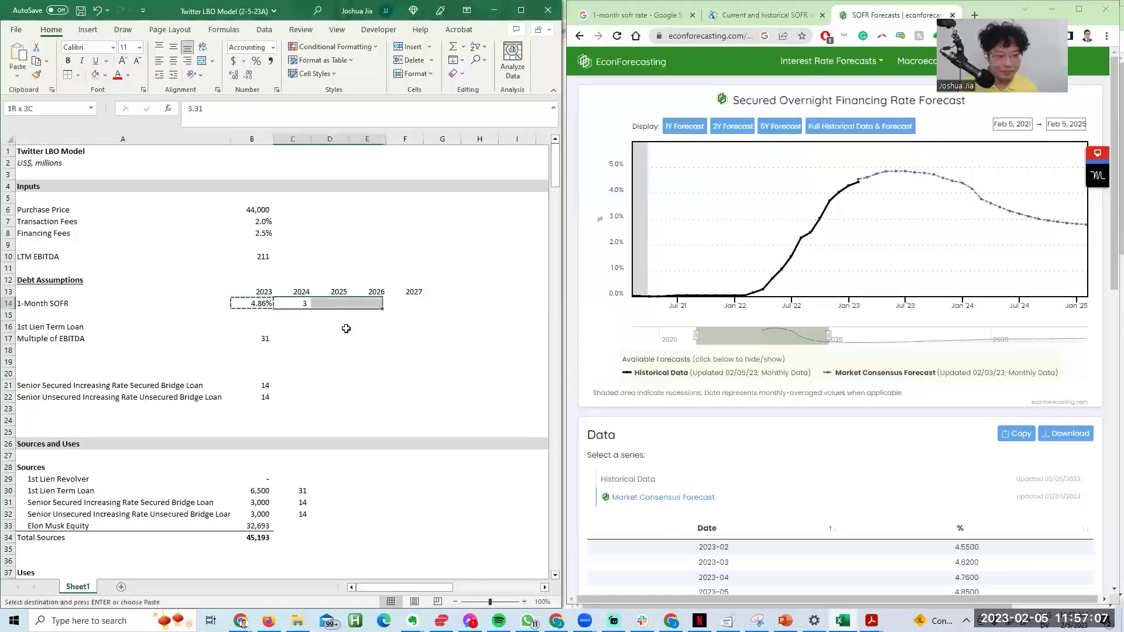
key(ctrl+alt+v)
key(t)
key(Return)
key(Escape)
Step: Re-enter the 2024 1-Month SOFR rate in C14 as 3.31%
key(Right)
text(3.31)
key(Return)
key(Up)
key(Right)
key(Left)
key(Left)
Step: Look up the June 2025 SOFR on the forecast chart and enter 2.76% as the 2025 rate in D14
key(Right)
key(Right)
key(Right)
key(Right)
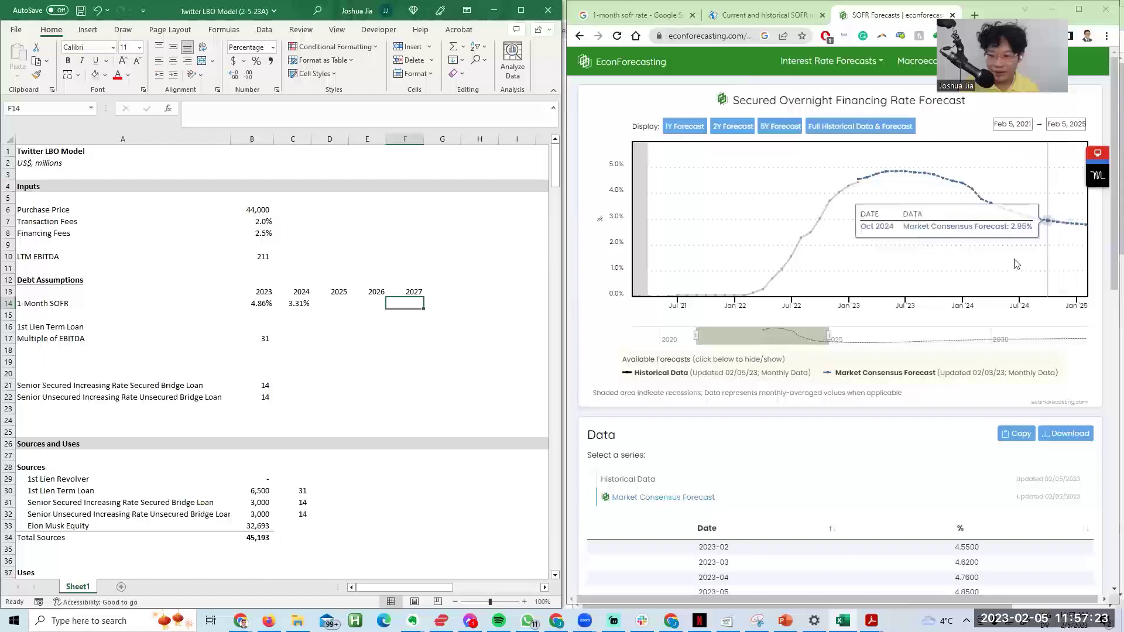
drag(1048, 267, 853, 269)
right_click(853, 269)
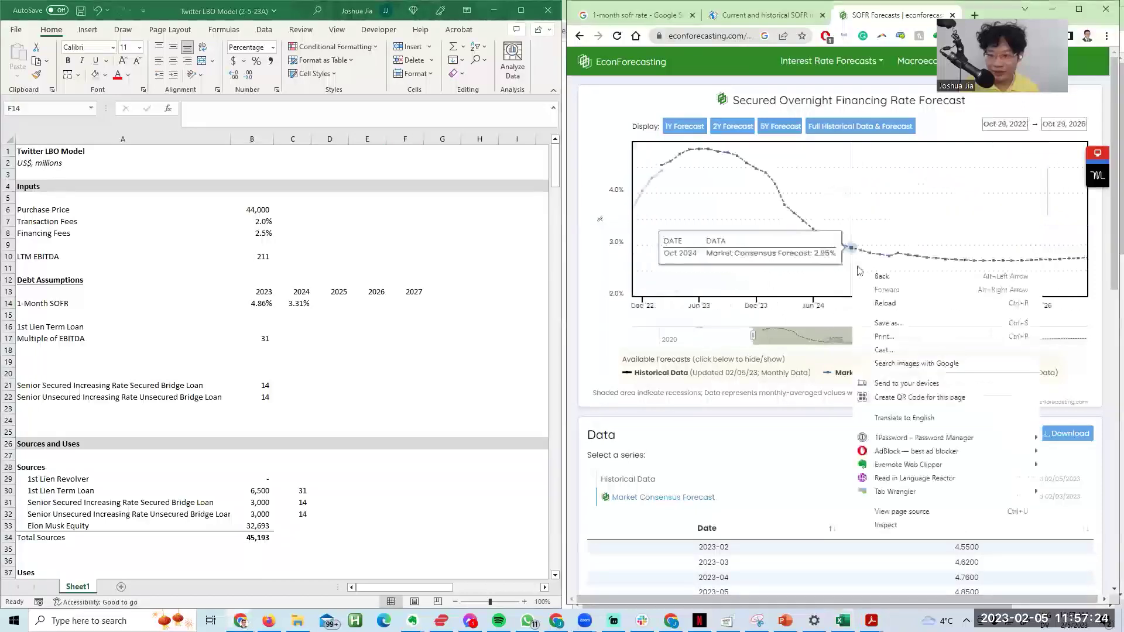
click(1106, 307)
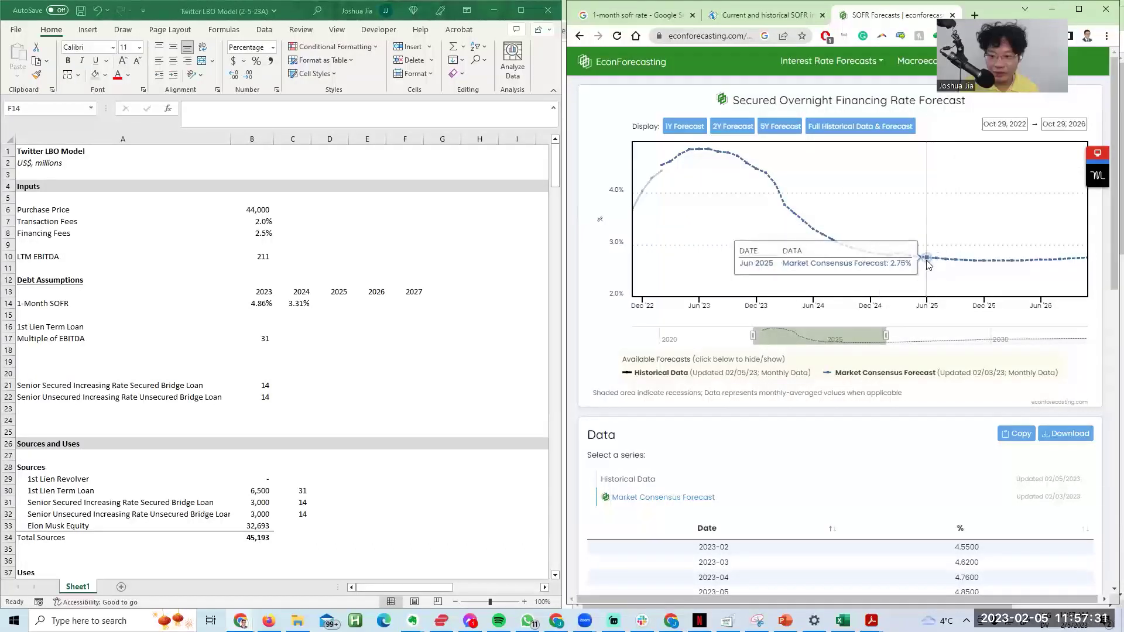
click(410, 305)
key(Left)
key(Left)
text(2.76)
key(Return)
key(Up)
key(Left)
key(Left)
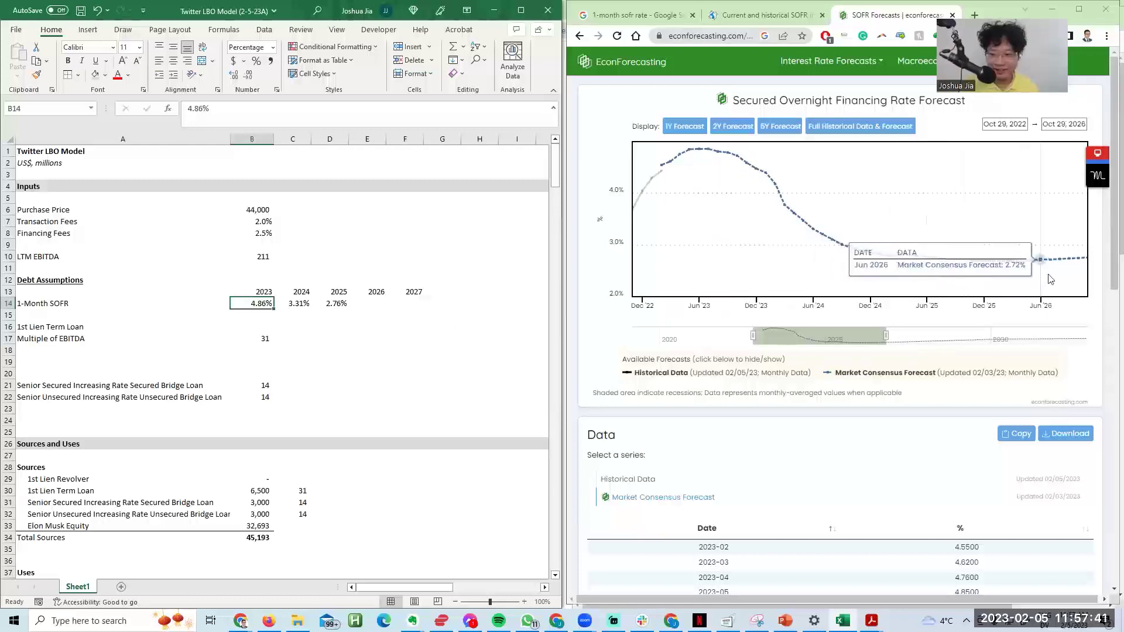
Step: Look up the June 2026 SOFR on the forecast chart and enter 2.72% as the 2026 rate in E14
drag(1050, 280, 781, 194)
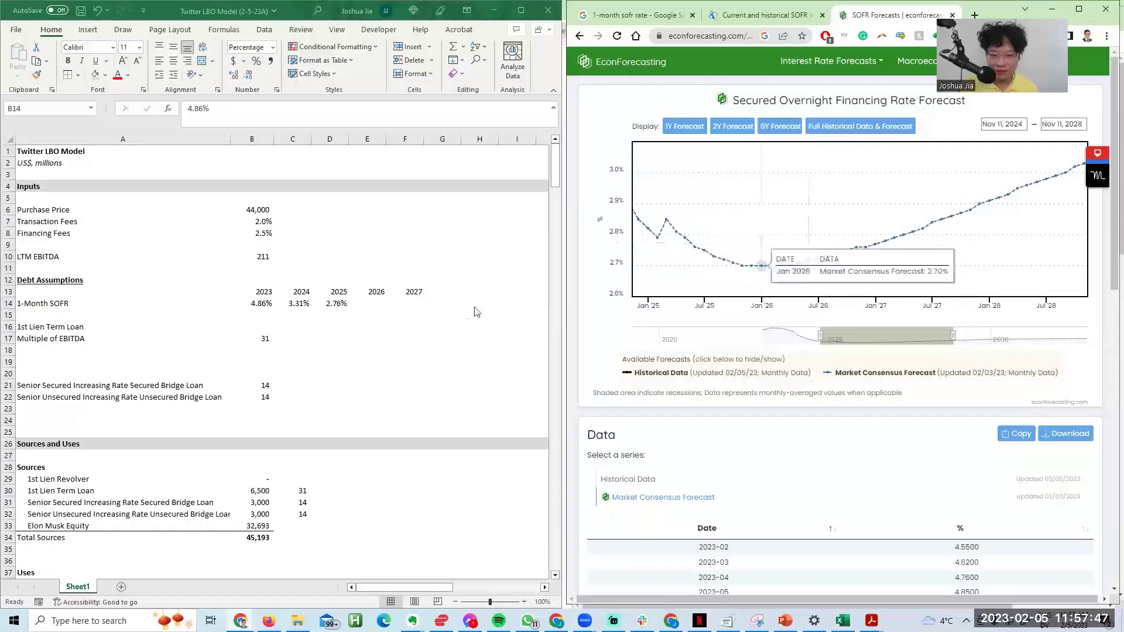
click(453, 322)
key(Right)
key(Right)
key(Right)
text(2.72%)
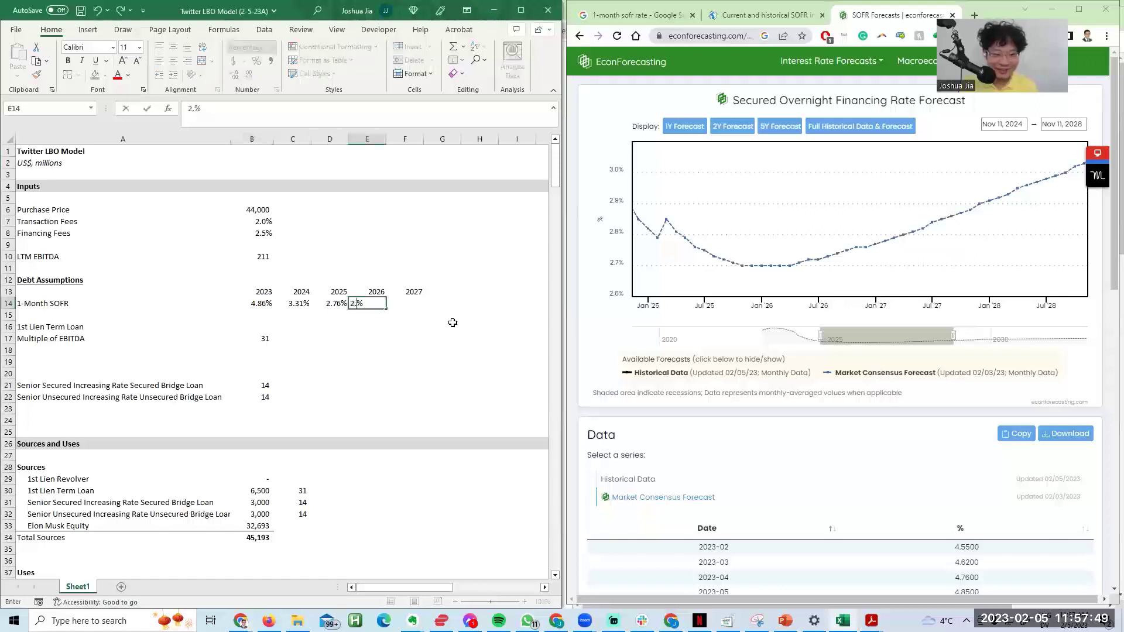
key(Return)
key(Up)
key(Left)
key(Left)
key(Right)
key(Right)
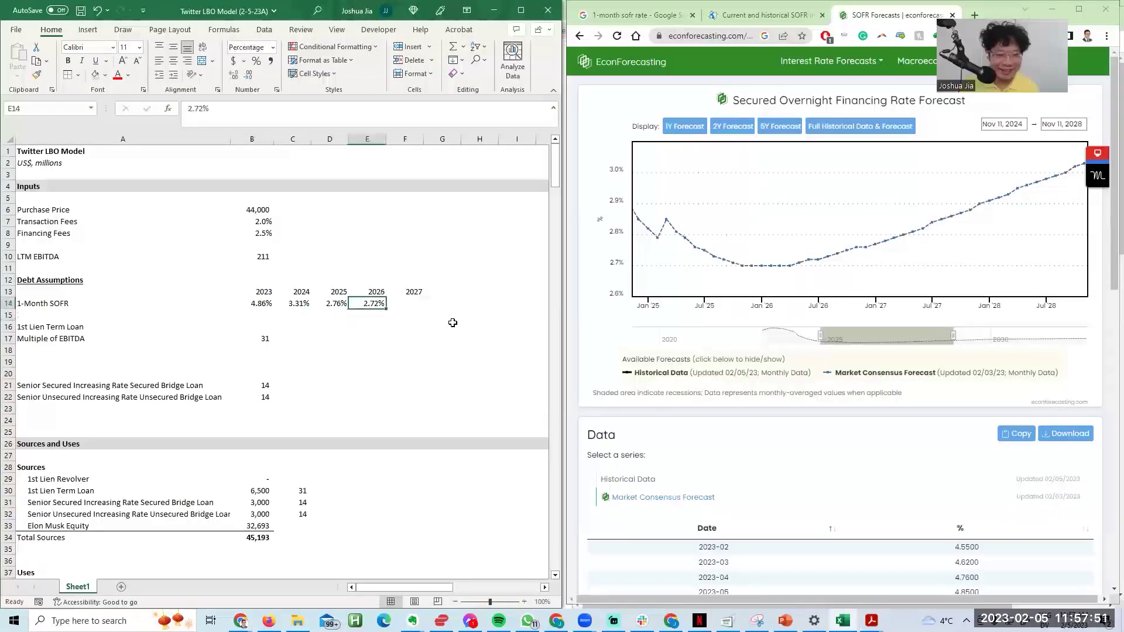
Step: Look up the mid-2027 SOFR on the forecast chart and enter 2.82% as the 2027 rate in F14
mouse_move(796, 258)
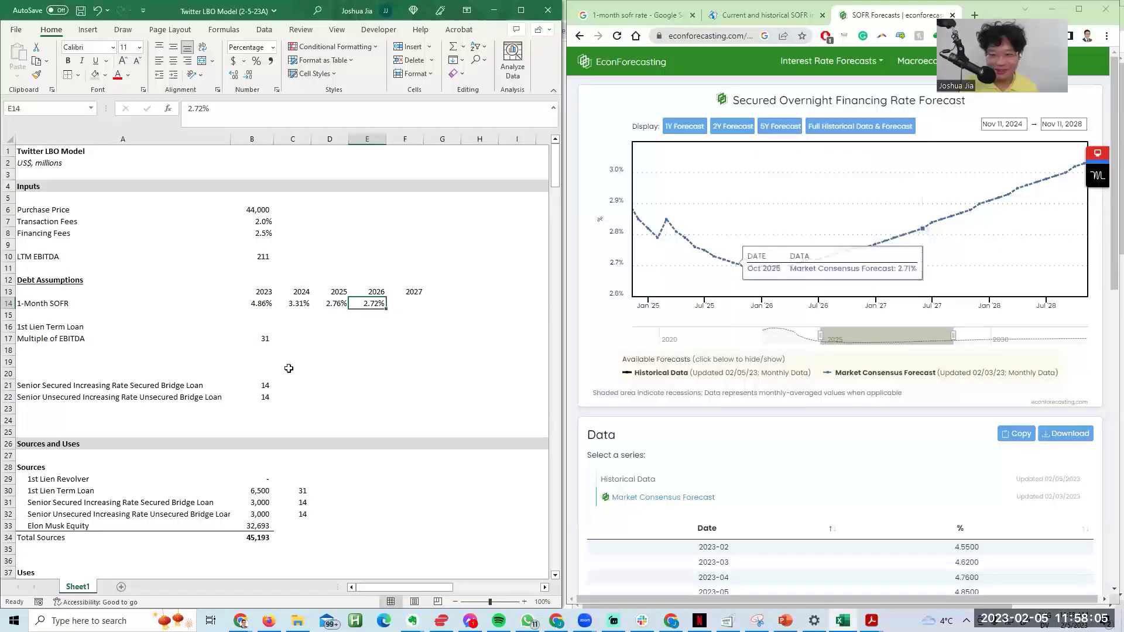
click(319, 362)
key(Right)
key(Right)
key(Up)
key(Up)
key(Up)
key(Up)
key(Up)
text(2.82%)
key(Return)
key(Up)
Step: Review the 1-Month SOFR rates for 2023 through 2027 in row 14
key(Left)
key(Left)
key(Left)
key(Right)
key(Right)
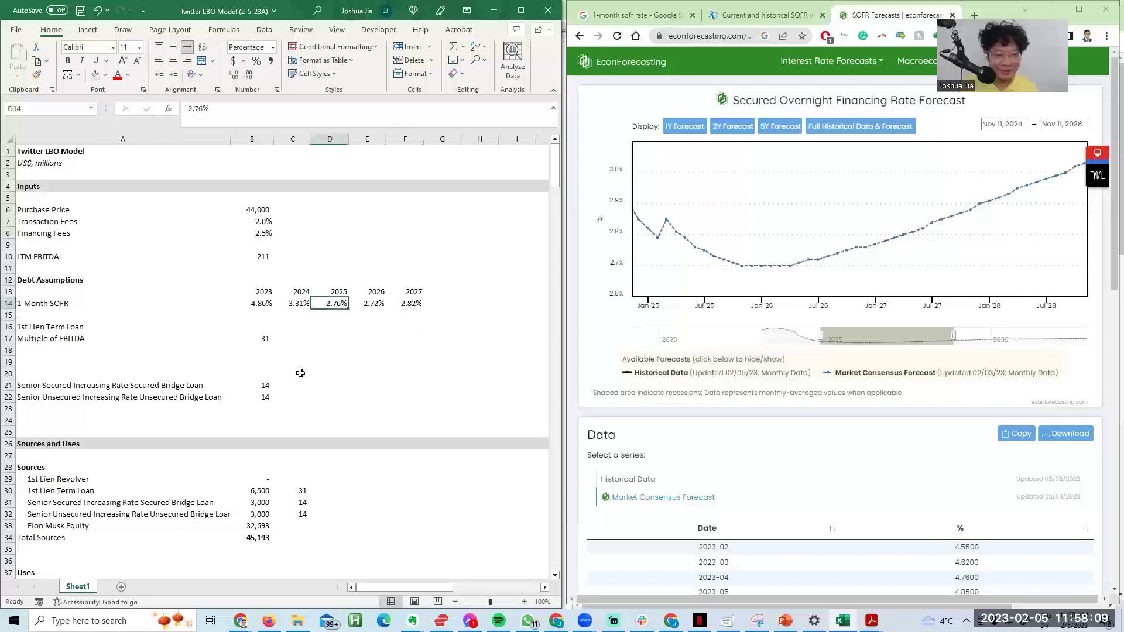
key(Left)
key(Left)
key(Left)
key(Left)
key(Right)
key(Right)
key(Right)
key(Right)
key(Left)
key(Left)
key(Right)
key(Right)
key(Left)
key(Left)
key(Left)
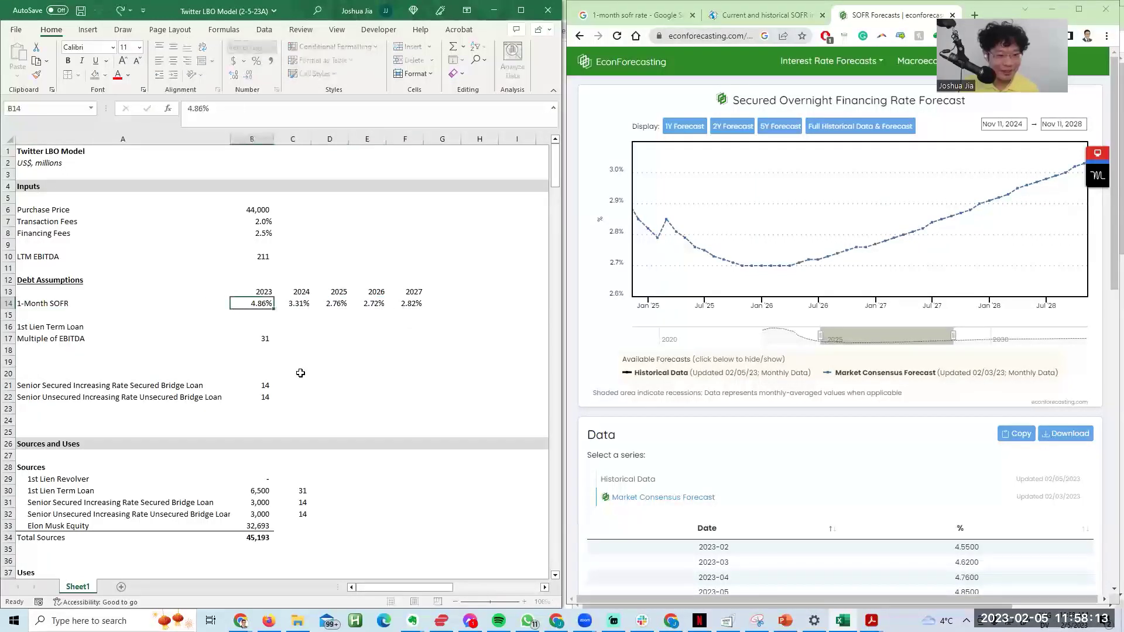
Step: Rename the rate row label in A14 to "1-Month SOFR Curve"
key(Left)
key(F2)
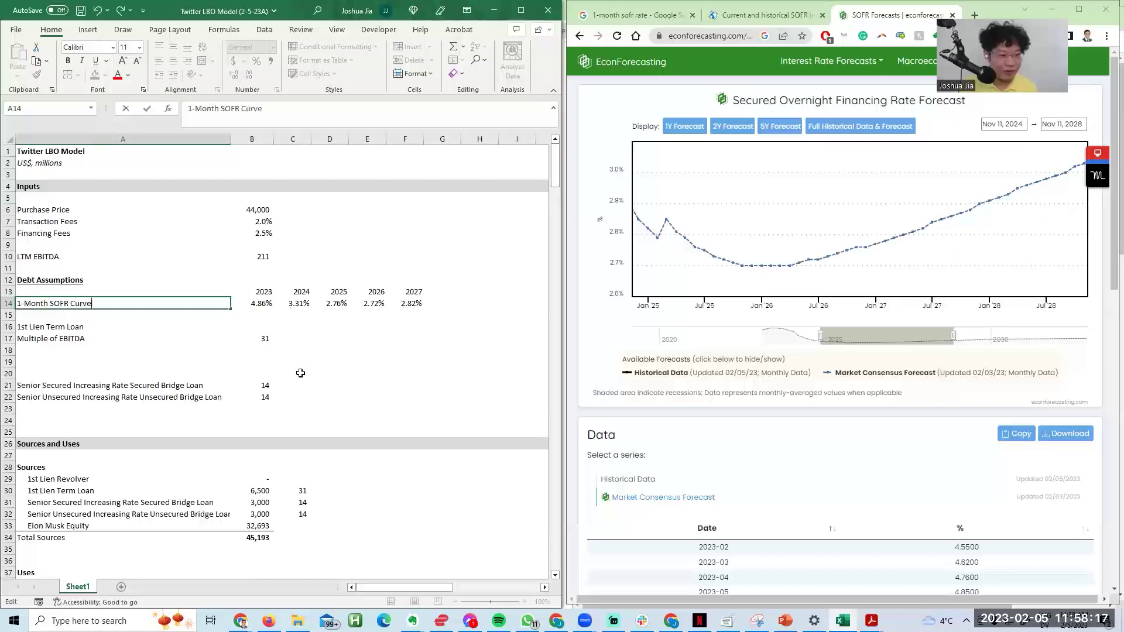
key(Return)
Step: Switch to the browser window with the TWTR Capital Structure table, examine the loan pricing, and return to the workbook
key(Down)
key(Down)
key(Right)
key(Down)
key(alt+space)
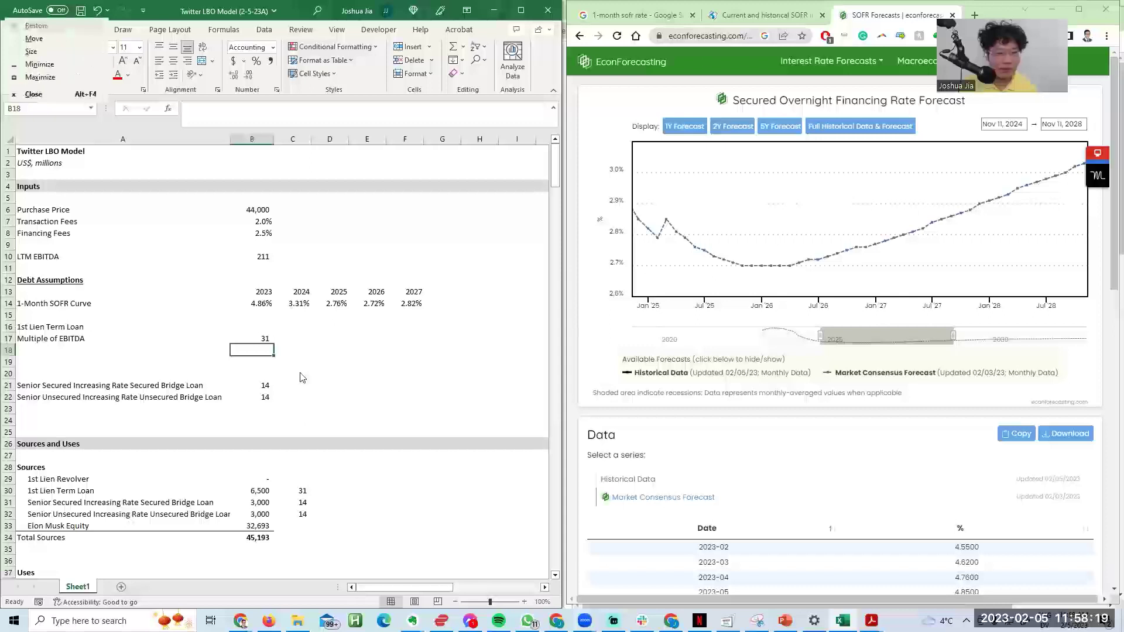
key(Escape)
key(alt+Tab)
key(Tab)
key(Tab)
key(Tab)
key(Tab)
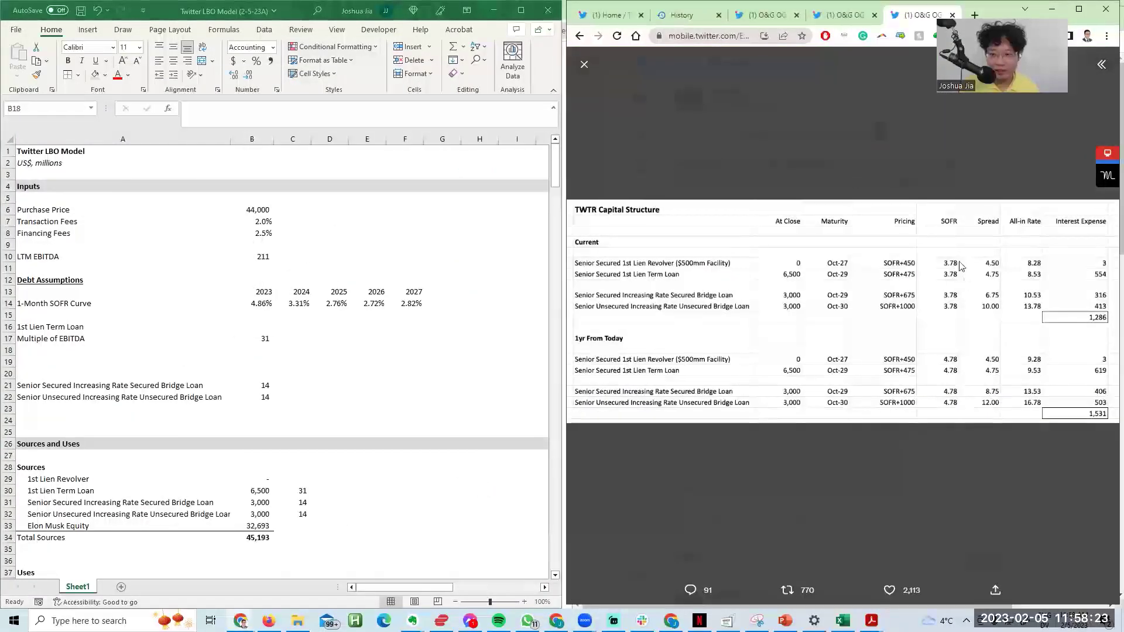
key(alt+Tab)
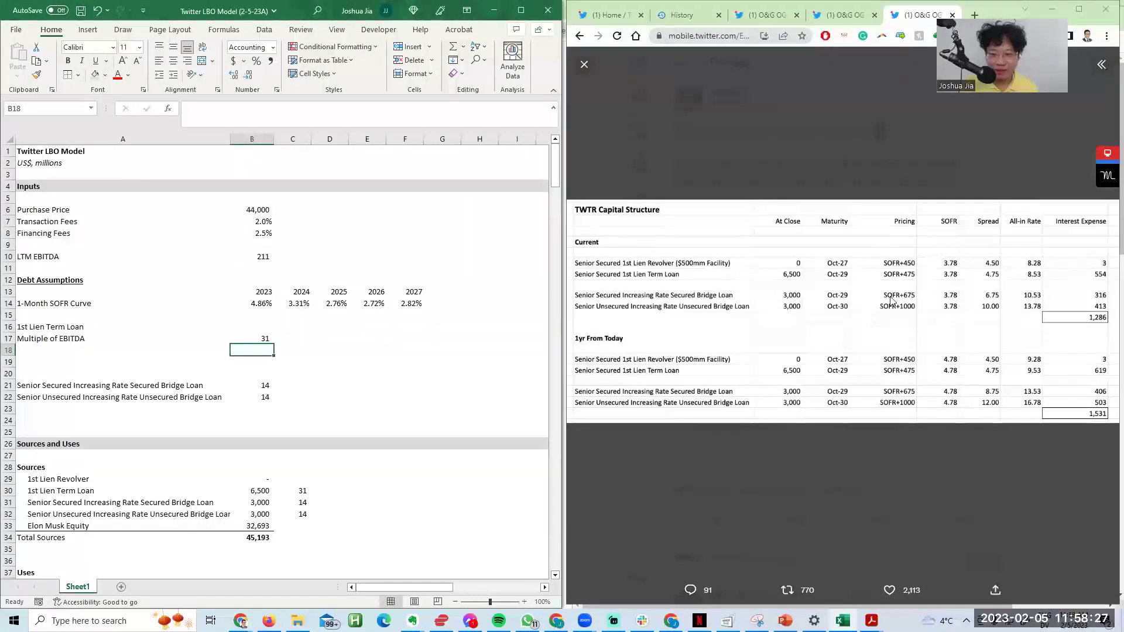
click(245, 338)
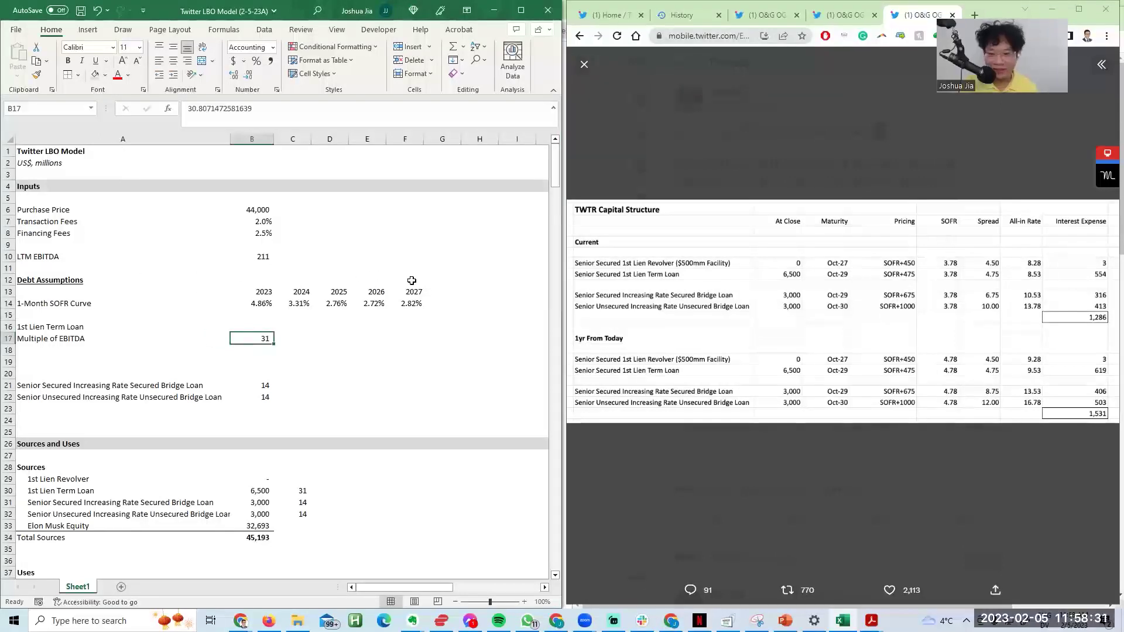
key(Up)
key(Up)
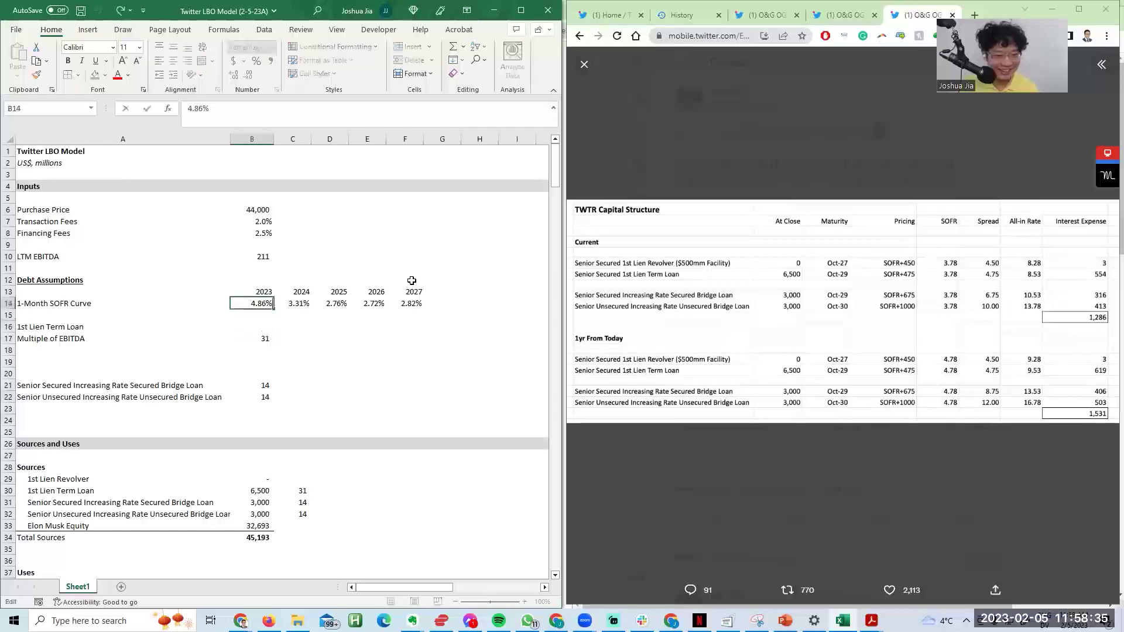
key(Down)
key(Left)
key(Right)
key(Right)
key(Right)
key(Right)
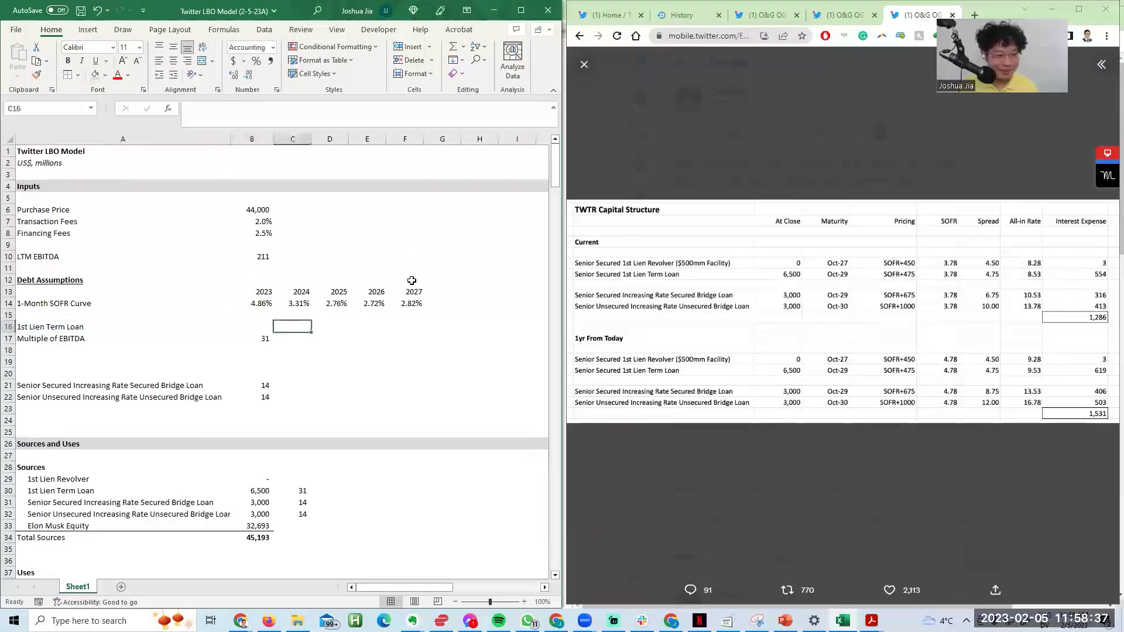
key(Up)
key(Left)
key(Left)
key(ctrl+Right)
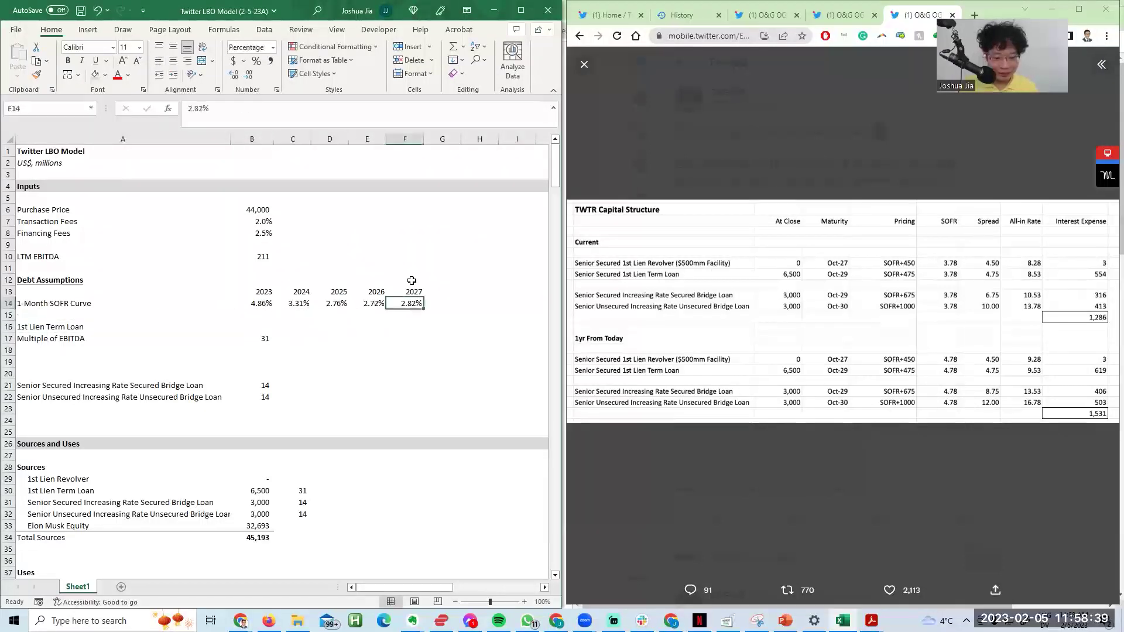
key(Down)
key(Left)
key(Left)
key(Left)
key(Left)
key(Down)
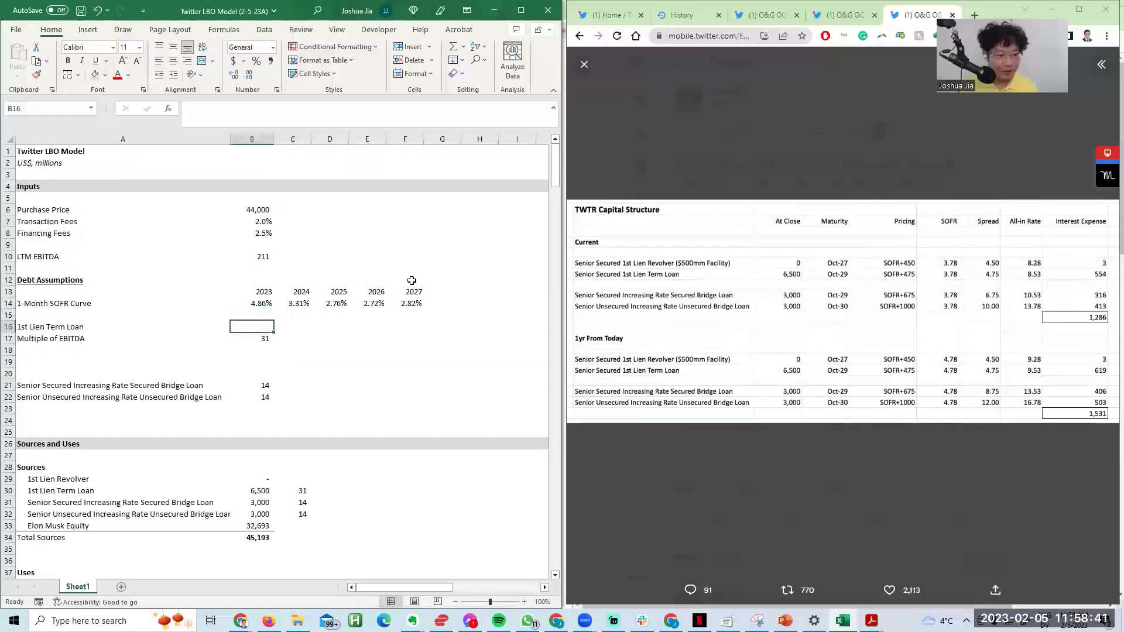
key(Down)
key(Down)
key(Up)
key(Down)
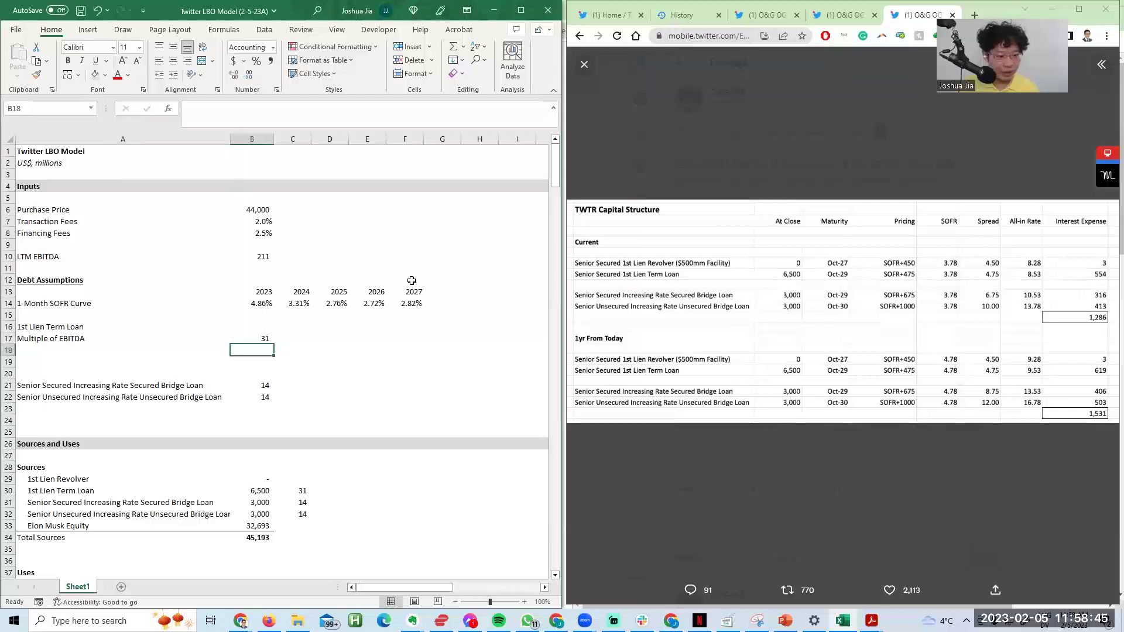
Step: Make the 1st Lien Term Loan heading in A16 bold and add the label "$ Amount" in A18
key(Left)
key(Up)
key(Up)
key(ctrl+c)
key(Down)
key(Down)
key(ctrl+v)
key(F2)
key(Escape)
text($ Amount)
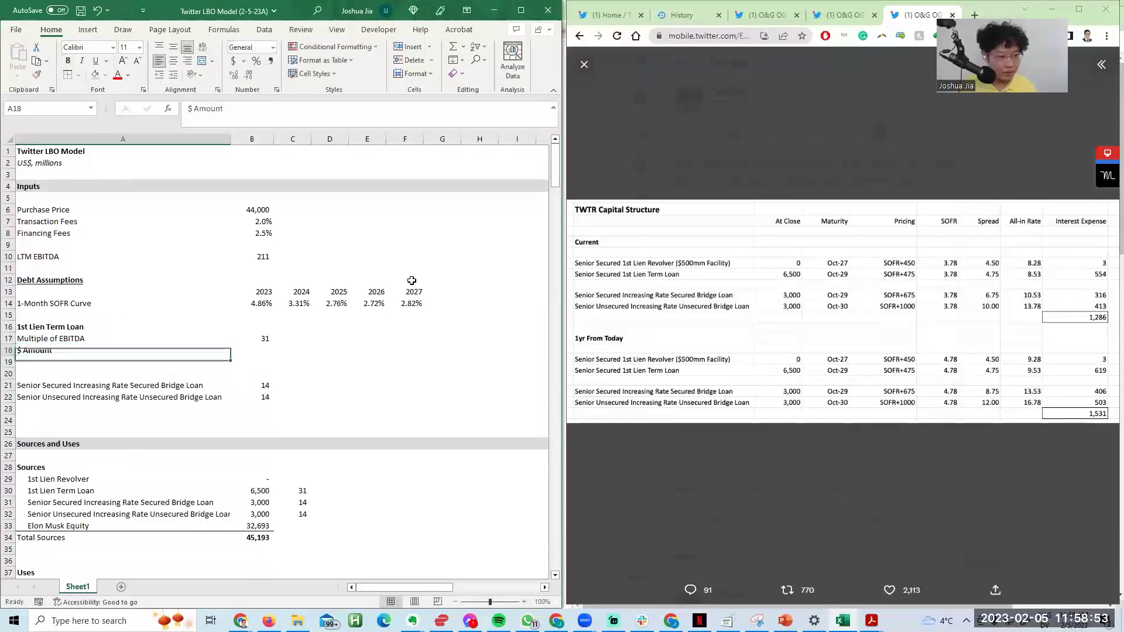
Step: Calculate the 1st Lien Term Loan amount in B18 by multiplying LTM EBITDA in B10 by the multiple in B17
key(Tab)
text(=)
key(Up)
key(Up)
key(Up)
key(Up)
key(Up)
key(Up)
key(Up)
key(Up)
key(Return)
key(Up)
key(F2)
key(Return)
Step: Link the 1st Lien Term Loan source in B30 to the loan amount in B18
key(Down)
key(Down)
key(Down)
key(Down)
key(Down)
key(Down)
key(Down)
key(Down)
key(Down)
key(Down)
key(Down)
key(Down)
text(=)
key(Up)
key(Up)
key(Up)
key(Up)
key(Up)
key(Up)
key(Up)
key(Up)
key(Up)
key(Up)
key(Up)
key(Up)
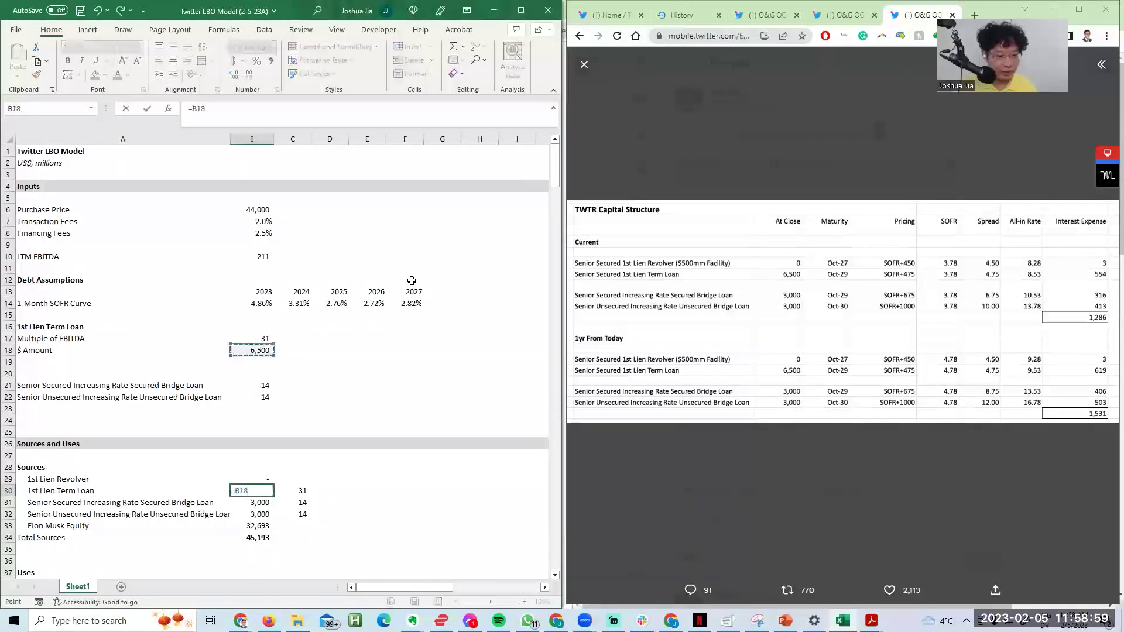
key(Return)
Step: Create a bold "Senior Secured Increasing Rate Secured Bridge Loan" heading in A20 by copying A16 and pasting only the value of A21 over it
key(Left)
key(Up)
key(Up)
key(Up)
key(Up)
key(Up)
key(Up)
key(Up)
key(Up)
key(Up)
key(Up)
key(Up)
key(Up)
key(Up)
key(Up)
key(Up)
key(ctrl+c)
key(Down)
key(Down)
key(Down)
key(Down)
key(Return)
key(Down)
key(ctrl+c)
key(Up)
key(ctrl+alt+v)
key(v)
key(Return)
key(Escape)
Step: Move the Senior Unsecured Increasing Rate Unsecured Bridge Loan label and its multiple from row 22 to row 24
key(Down)
key(Right)
key(Left)
key(Up)
key(Up)
key(Up)
key(Up)
key(Down)
key(Down)
key(Down)
key(Down)
key(Down)
key(shift+Right)
key(ctrl+x)
key(Down)
key(Down)
key(Return)
Step: Copy the "Multiple of EBITDA" and "$ Amount" labels from A17:A18 into A21:A22 under the secured bridge loan heading
key(Up)
key(Up)
key(Up)
key(Up)
key(Up)
key(Up)
key(Up)
key(shift+Down)
key(ctrl+c)
key(Down)
key(Down)
key(Down)
key(Down)
key(Return)
Step: Anchor the LTM EBITDA reference in B18's multiple-times-EBITDA formula and copy the formula to the secured bridge loan's $ Amount in B22
key(Right)
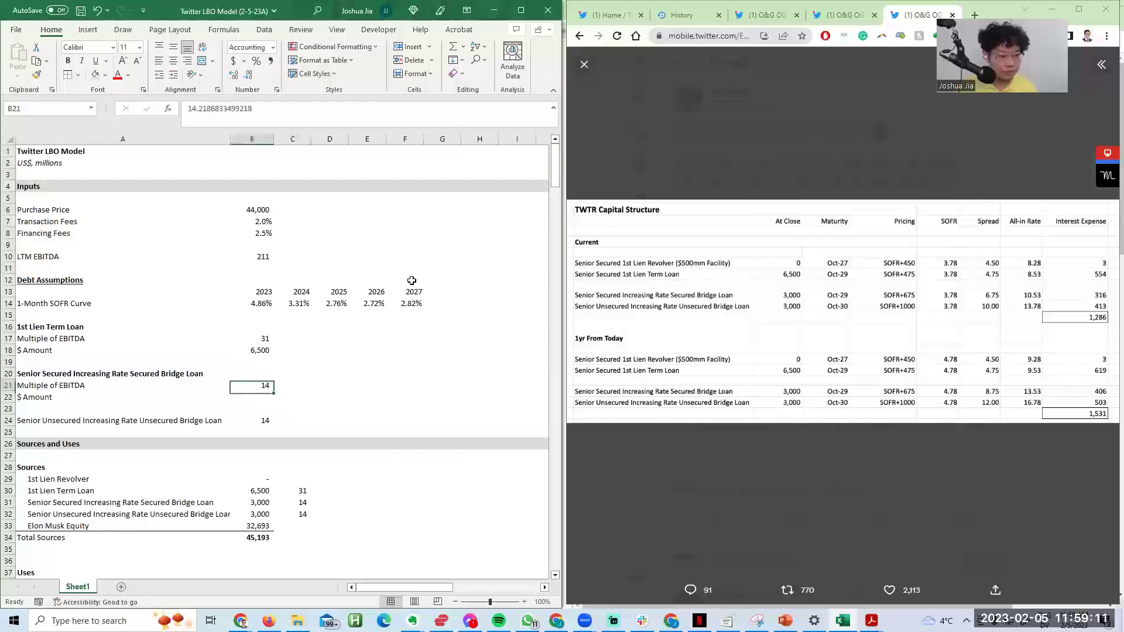
key(F2)
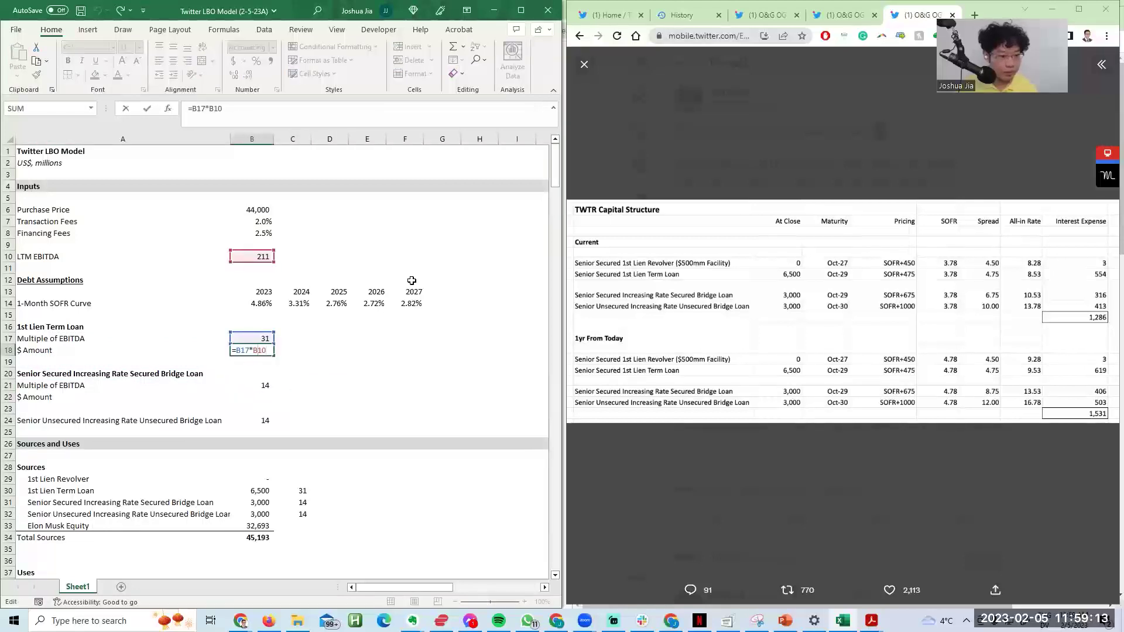
key(ctrl+Return)
key(ctrl+c)
key(Down)
key(Down)
key(Down)
key(Down)
key(Return)
Step: Copy the $ Amount formula from B22 to B25, beneath the unsecured bridge loan's multiple, and check its references
key(ctrl+c)
key(Down)
key(Down)
key(Down)
key(Return)
key(F2)
key(Escape)
Step: Move the Senior Unsecured Increasing Rate Unsecured Bridge Loan label from A24 up to A23
key(Left)
key(Up)
key(Up)
key(Up)
key(Up)
key(Up)
key(ctrl+c)
key(Down)
key(Down)
key(Down)
key(Escape)
key(Down)
key(ctrl+x)
key(Up)
key(ctrl+v)
Step: Copy the "Multiple of EBITDA" and "$ Amount" labels from A21:A22 into A24:A25 beneath the unsecured bridge loan label
key(Down)
key(Right)
key(Left)
key(Up)
key(Up)
key(Up)
key(shift+Down)
key(ctrl+c)
key(ctrl+Down)
key(Up)
key(Up)
key(shift+Down)
key(ctrl+c)
key(ctrl+Down)
key(ctrl+Down)
key(Up)
key(Up)
key(ctrl+v)
key(Escape)
Step: Insert a blank row above the unsecured bridge loan label and make the label bold as a heading in A24
key(Up)
key(i)
key(r)
key(Down)
key(ctrl+b)
Step: Insert two blank rows between the unsecured bridge loan block and the Sources and Uses section
key(ctrl+Down)
key(alt)
key(i)
key(r)
key(F4)
Step: Check the references in the debt blocks' $ Amount formulas, including the 1st Lien Term Loan's in B18
key(Right)
key(Up)
key(Up)
key(Up)
key(Up)
key(Up)
key(Up)
key(Up)
key(Up)
key(Up)
key(Up)
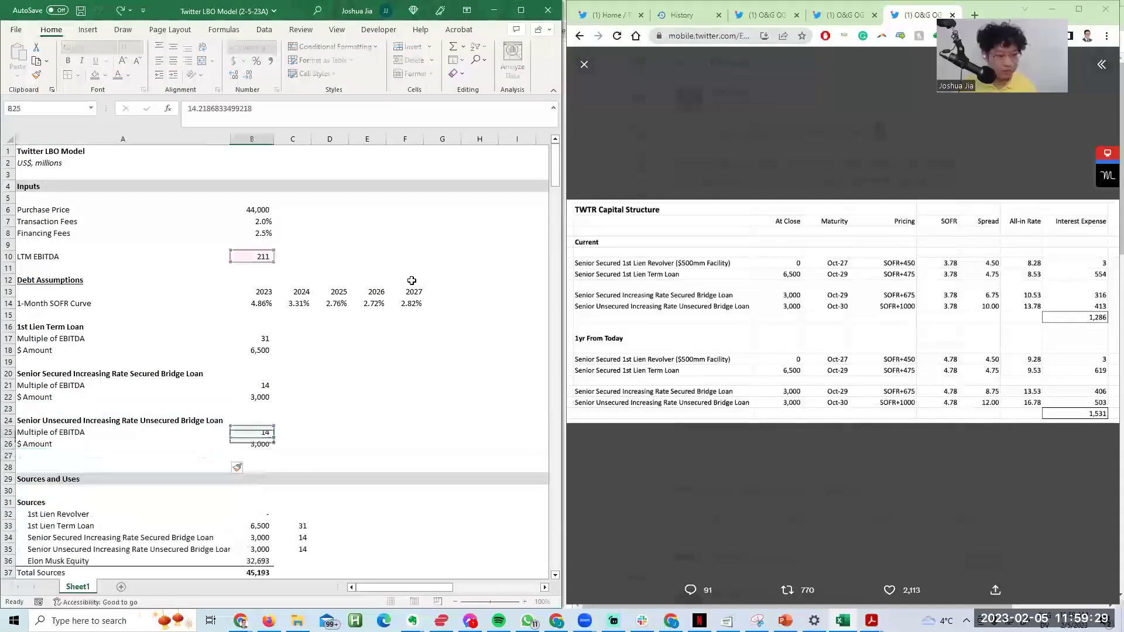
key(Down)
key(F2)
key(Escape)
Step: Insert a blank row at row 19, below the 1st Lien Term Loan's $ Amount
key(Down)
key(Left)
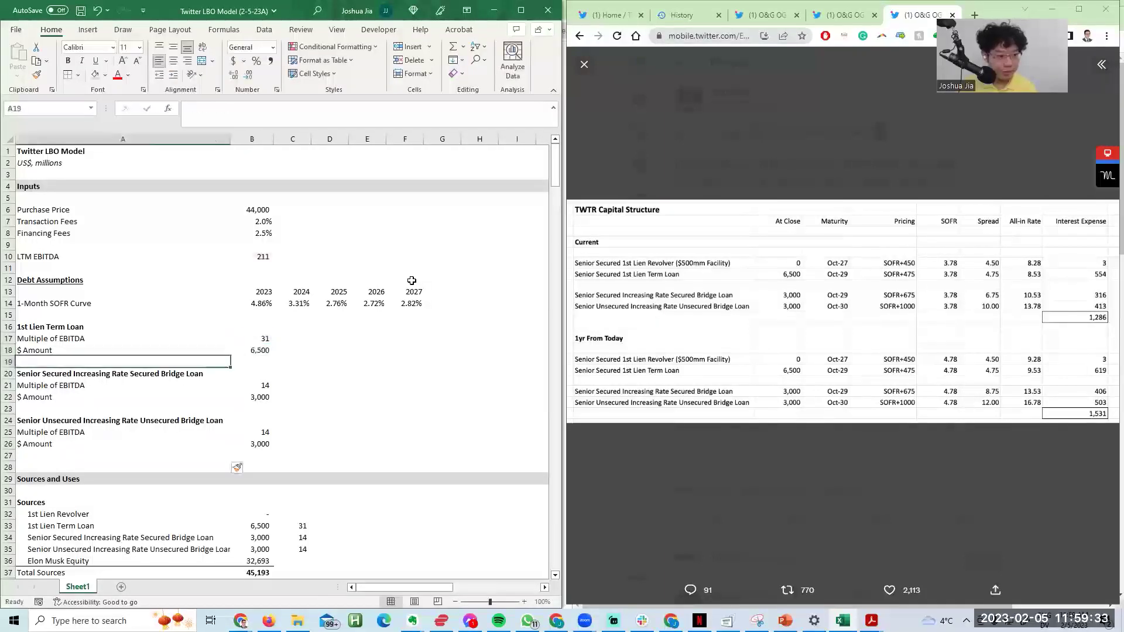
key(alt+i)
key(r)
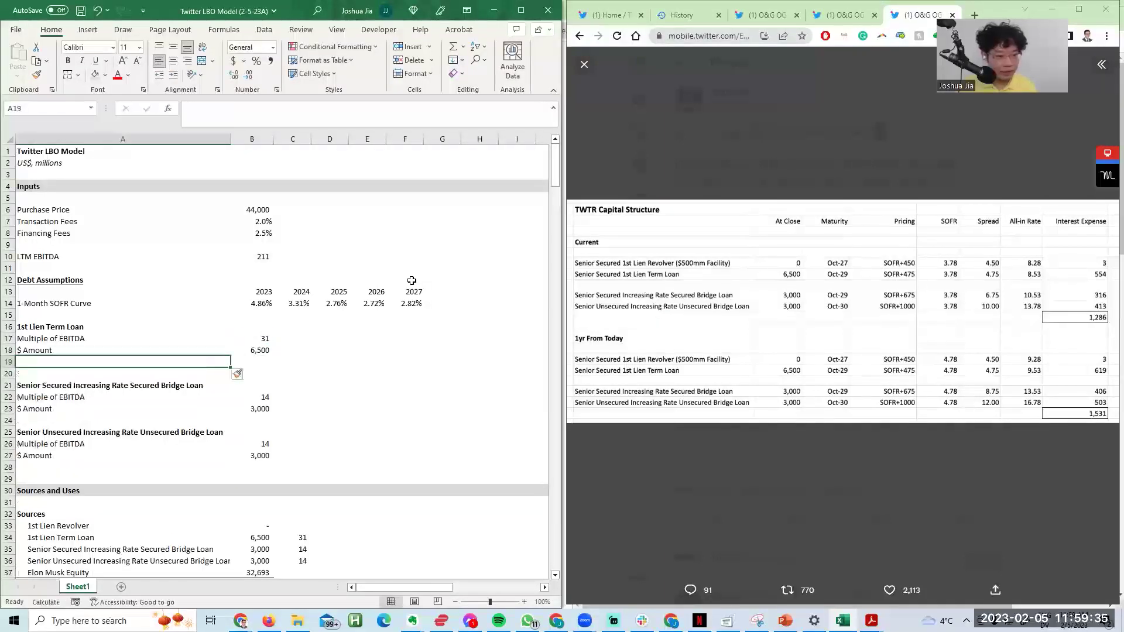
Step: Insert another row below the 1st Lien Term Loan's $ Amount and label A20 Interest Rate
key(alt+i)
key(r)
key(Down)
text(Interest Rate)
key(Return)
Step: Copy the 2023–2027 year headers from B13:F13 into B19:F19 above the Interest Rate row
key(Right)
key(Up)
key(Up)
key(Up)
key(Up)
key(Up)
key(Up)
key(Up)
key(Up)
key(Up)
key(Down)
key(ctrl+shift+Right)
key(ctrl+c)
key(Down)
key(Down)
key(Down)
key(Down)
key(Down)
key(Down)
key(ctrl+v)
key(Escape)
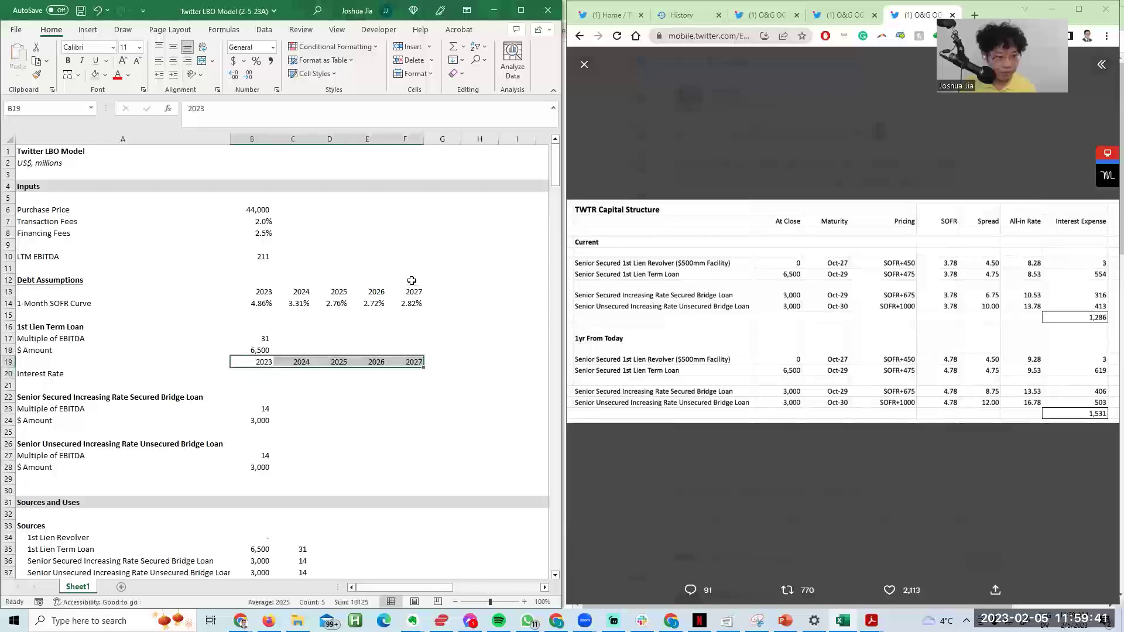
Step: Insert two rows above the 1st Lien Term Loan's year headers and label A19 Interest Rate Spread
key(alt+i)
key(r)
key(Left)
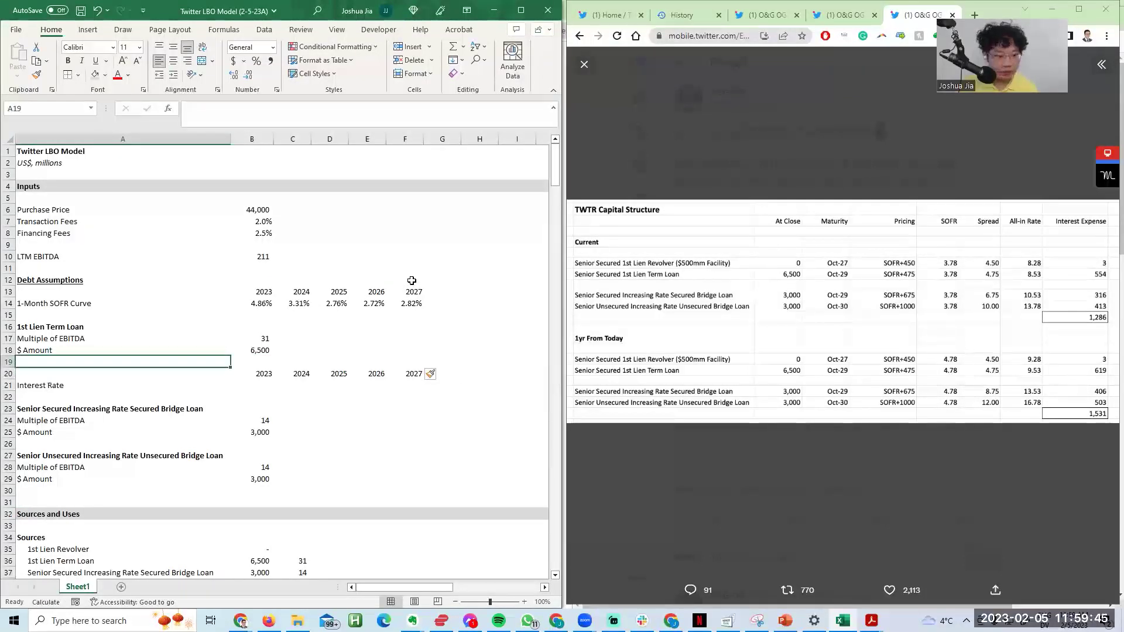
key(alt+i)
text(rInterest Rate Spread)
key(Tab)
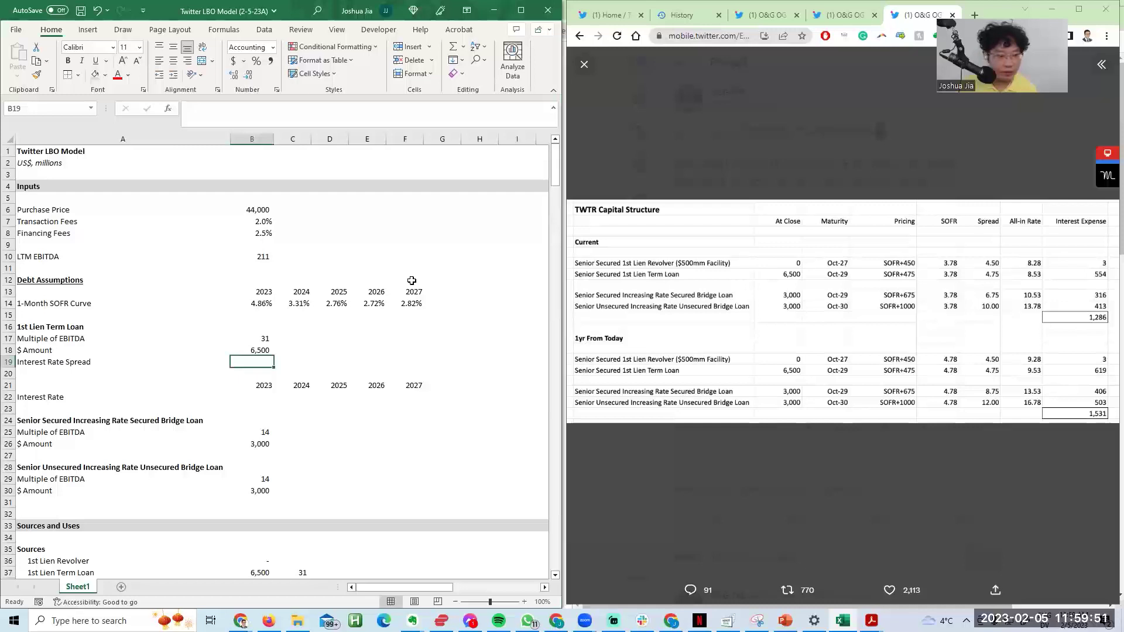
Step: Insert five blank rows above the 1st Lien Term Loan heading, starting at row 16
key(Left)
key(Up)
key(Up)
key(Up)
key(Up)
key(Up)
key(Down)
key(Down)
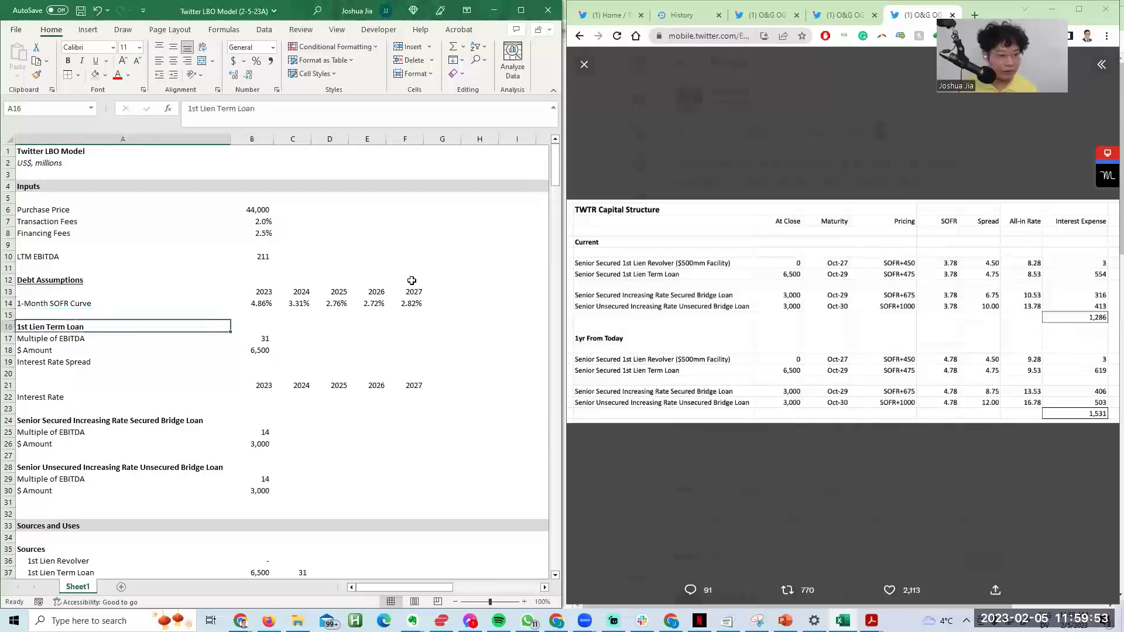
key(ctrl+b)
key(alt+i)
key(r)
key(F4)
key(F4)
key(F4)
key(F4)
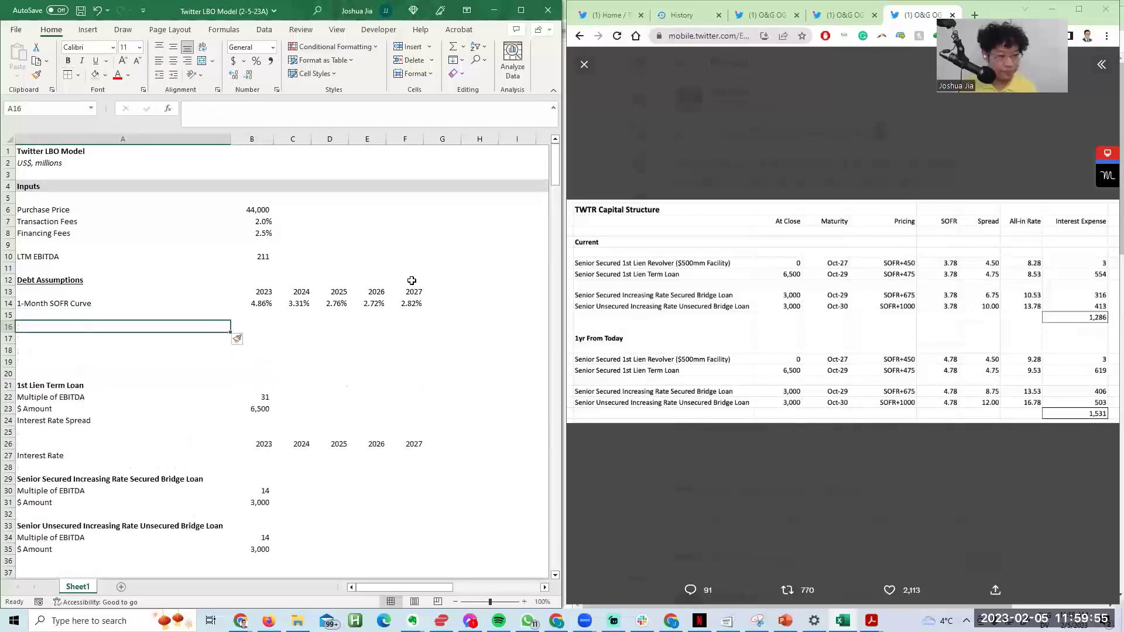
Step: Enter the bold heading Revolver in A16
key(BackSpace)
key(BackSpace)
key(BackSpace)
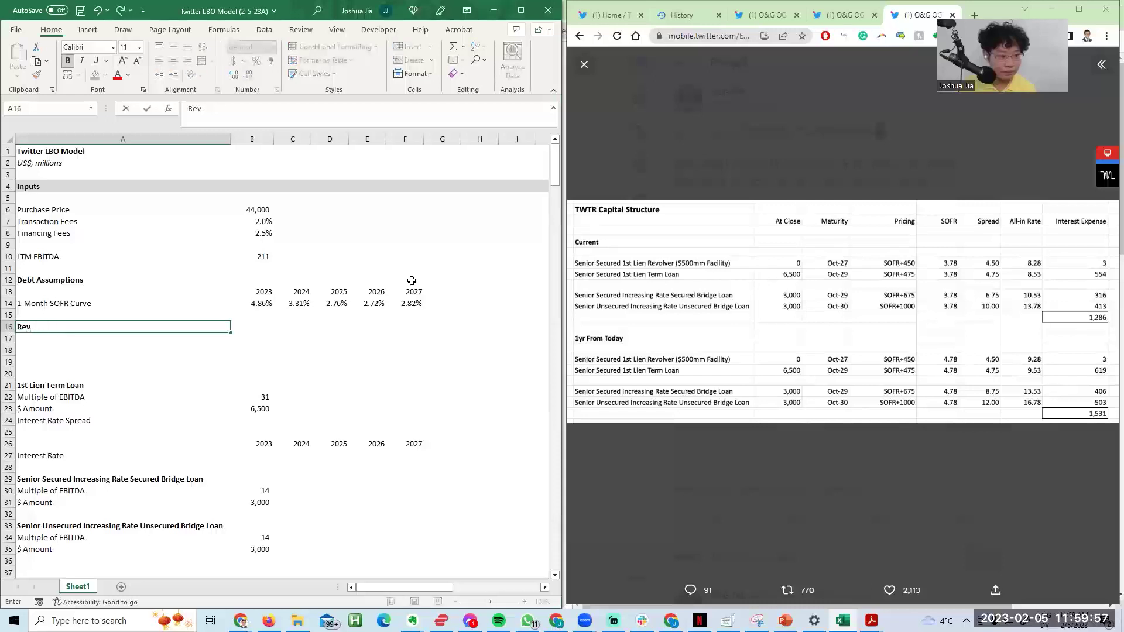
text(r)
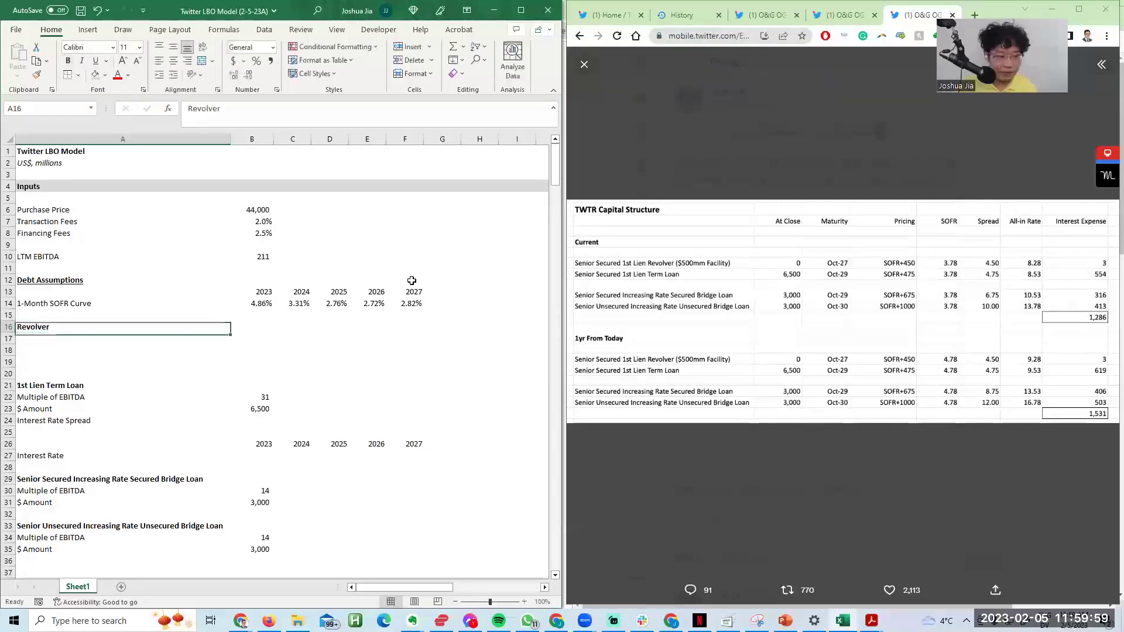
key(Tab)
Step: Copy the 2023–2027 year headers from B13:F13 into the Revolver heading row, B16:F16
key(Up)
key(Up)
key(Up)
key(ctrl+shift+Right)
key(ctrl+c)
key(Down)
key(Down)
key(Down)
key(Return)
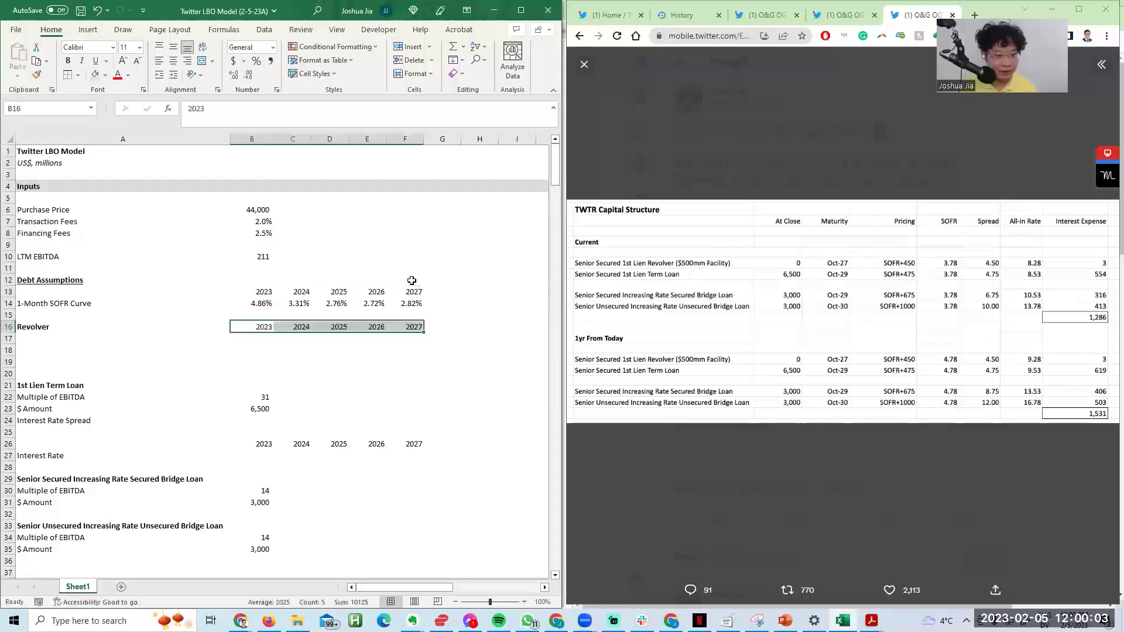
key(Left)
key(Right)
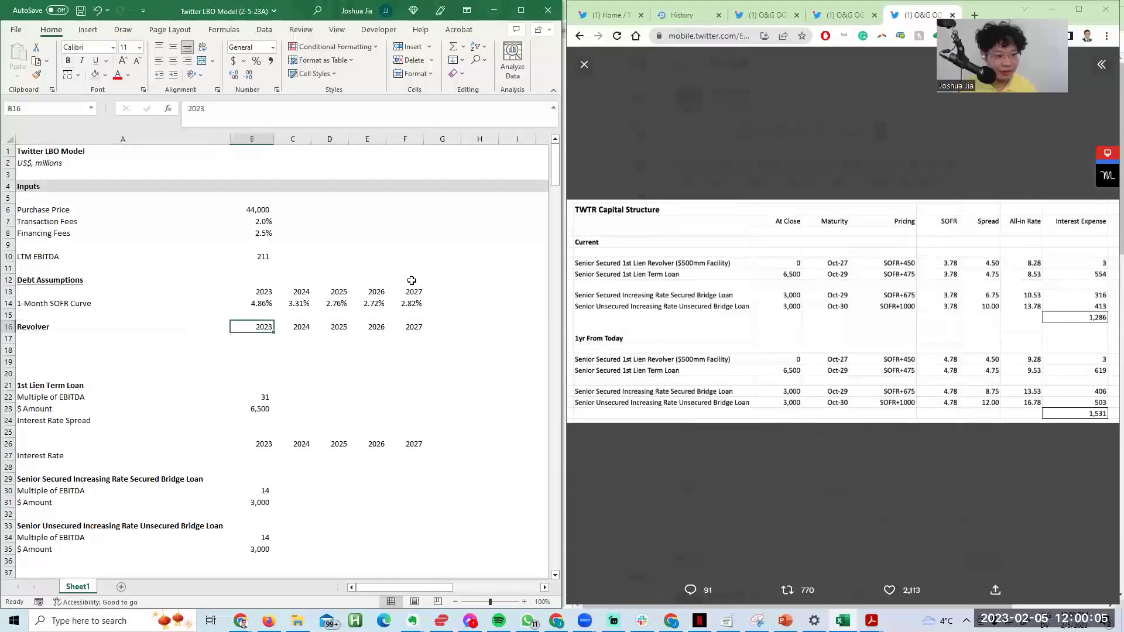
Step: Copy the Multiple of EBITDA label from A22 to A17 and extend it to Multiple of EBITDA - Drawn
key(ctrl+shift+Right)
key(Left)
key(Down)
key(Up)
key(Down)
key(Down)
key(Down)
key(Down)
key(Down)
key(Down)
key(ctrl+c)
key(Up)
key(Up)
key(Up)
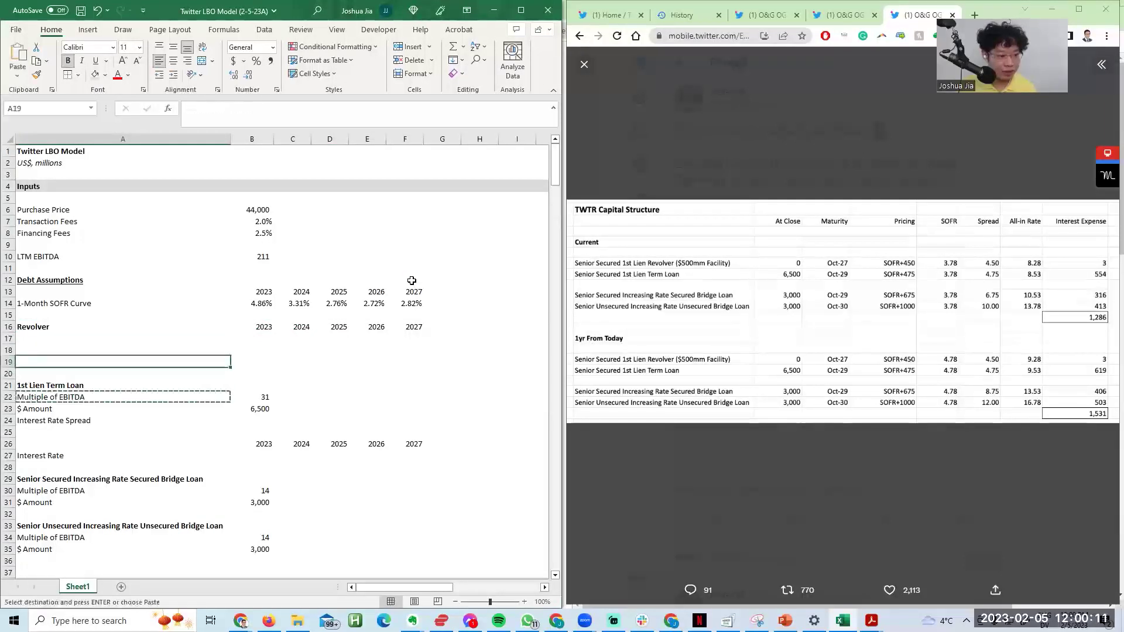
key(Up)
key(Up)
key(ctrl+v)
key(Escape)
key(F2)
text(- D)
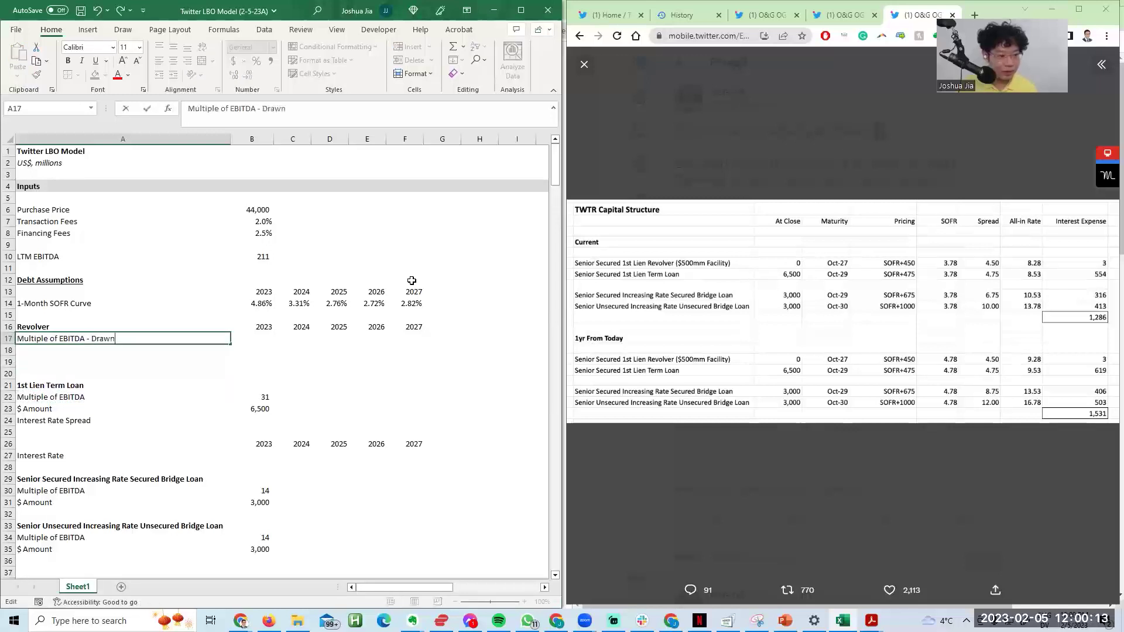
key(Tab)
Step: Clear the year headers from the Revolver heading row, B16:F16
key(Up)
key(ctrl+shift+Right)
key(Delete)
Step: Set the Revolver's drawn multiple in B17 to 0 and give it the number format of the 1st Lien Term Loan's multiple
key(Down)
text(0)
key(Return)
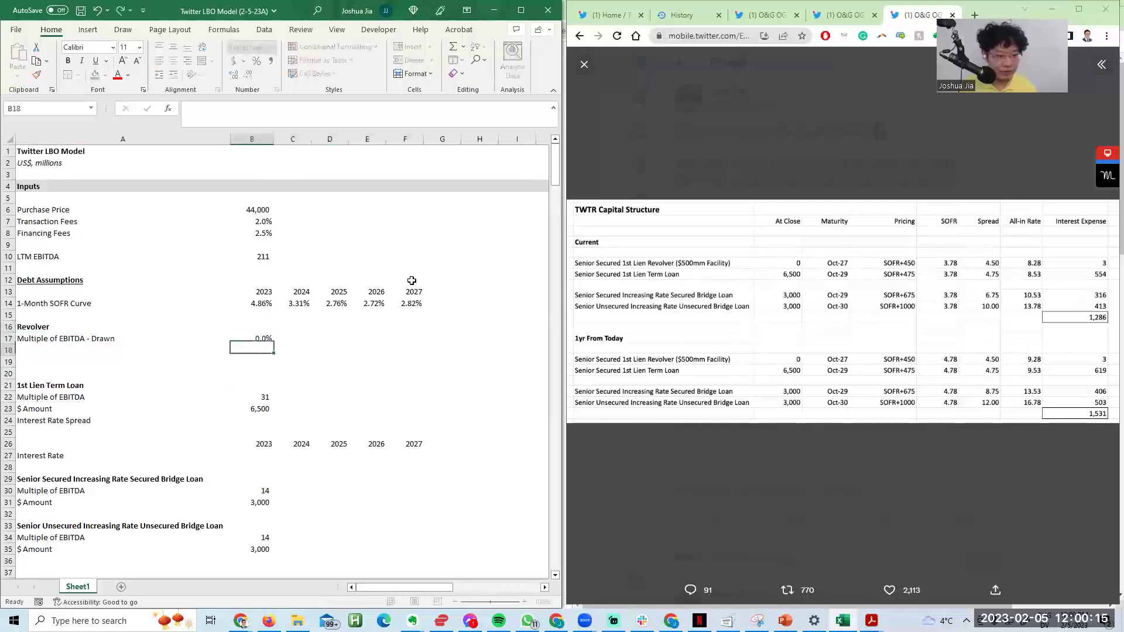
key(Down)
key(Down)
key(Down)
key(Down)
key(ctrl+c)
key(Up)
key(Up)
key(Up)
key(Up)
key(Up)
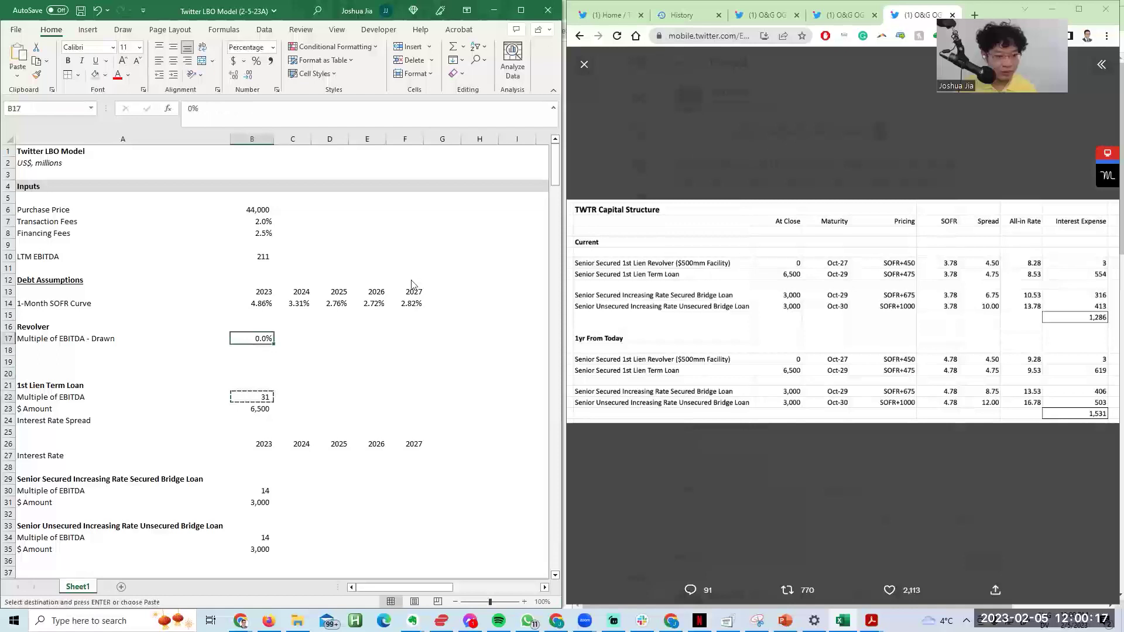
key(Return)
Step: Fill the Multiple of EBITDA - Drawn label down from A17 into A18
key(Left)
key(Down)
key(ctrl+d)
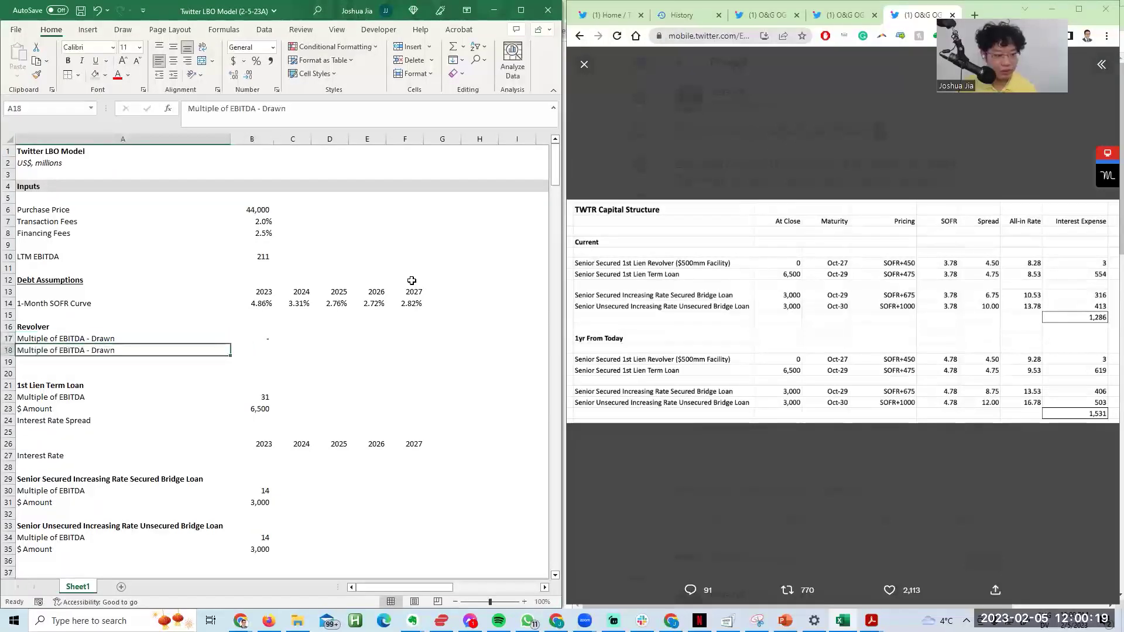
key(F2)
key(ctrl+shift+Left)
key(Escape)
key(Right)
text(=500/)
key(Up)
key(Up)
key(Up)
key(Up)
key(Up)
key(Up)
key(Up)
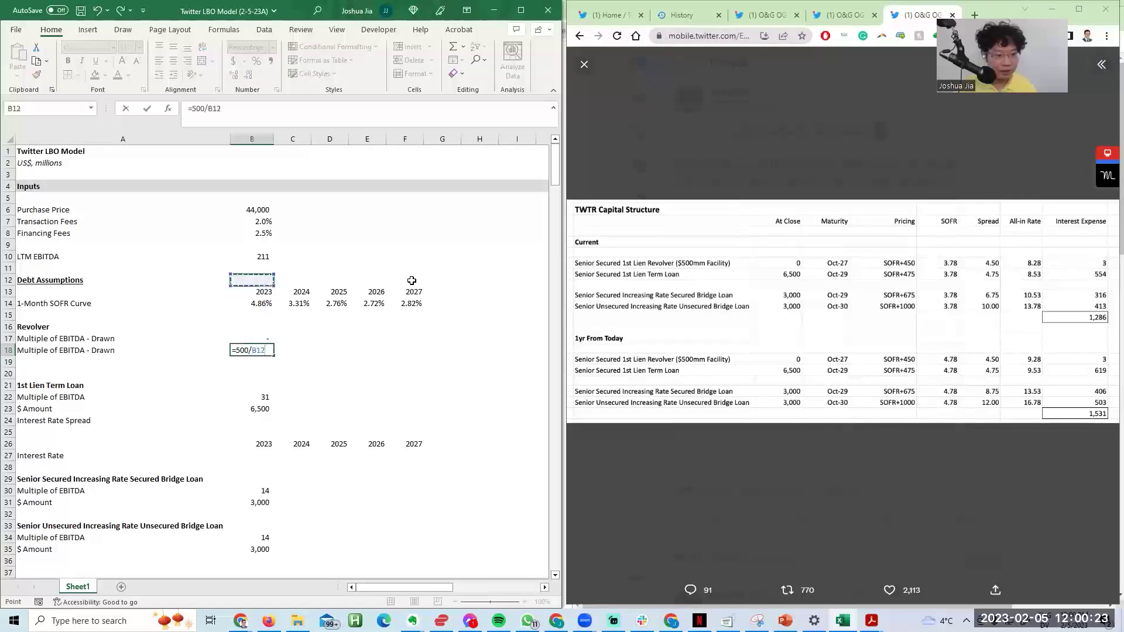
key(Escape)
Step: Calculate the Revolver's second multiple in B18 as 500 divided by the LTM EBITDA in B10
text(=)
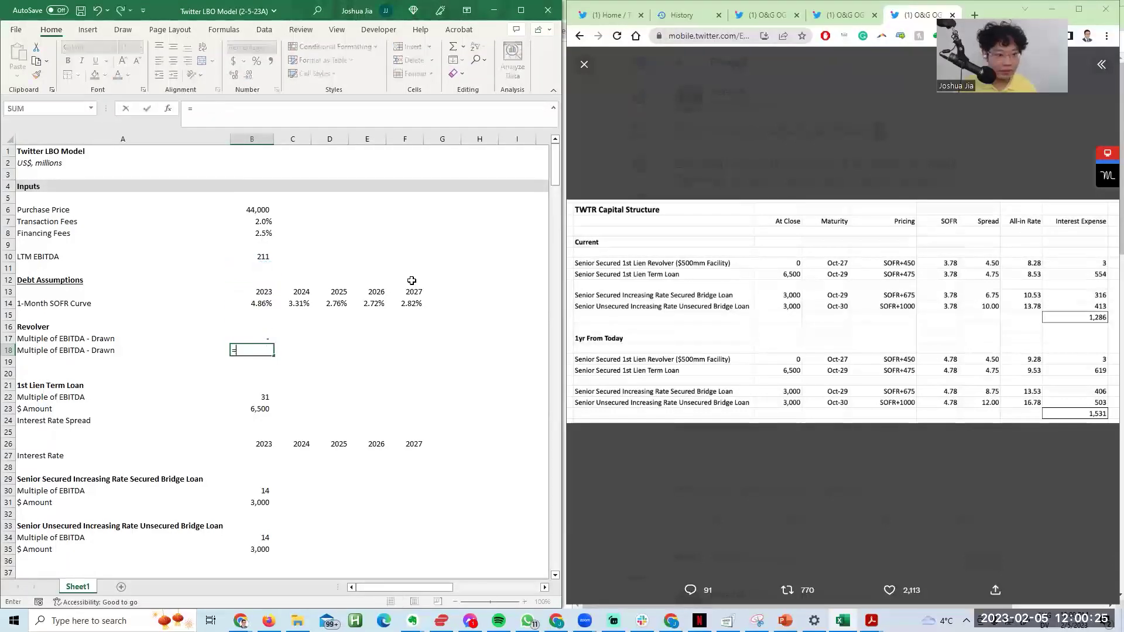
key(Up)
key(Up)
key(Up)
key(Up)
key(Up)
key(Up)
key(Up)
key(Return)
Step: Format the Revolver multiple in B18 to one decimal place and hard-code it as 2.3697805583203
key(Up)
key(ctrl+c)
key(alt+e)
key(s)
key(t)
key(Return)
key(F2)
key(Escape)
key(Escape)
key(ctrl+c)
key(ctrl+c)
key(Escape)
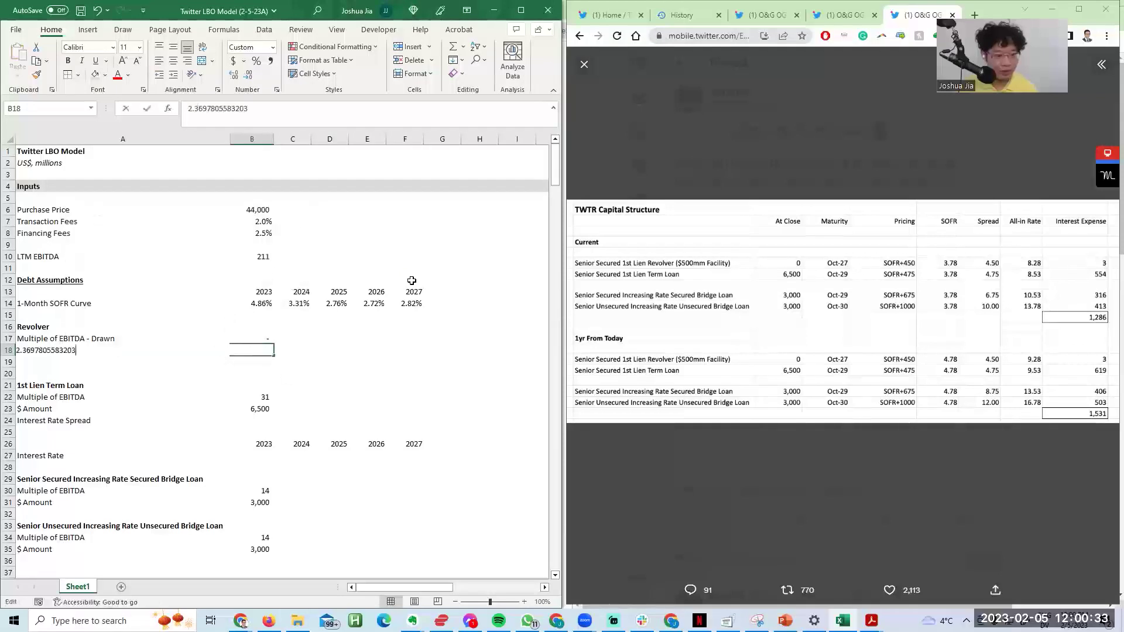
key(Left)
key(F2)
key(Tab)
key(F2)
key(Return)
key(Down)
Step: Change the Revolver label in A18 to Multiple of EBITDA - Maximum
key(Up)
key(Up)
key(F2)
key(ctrl+shift+Left)
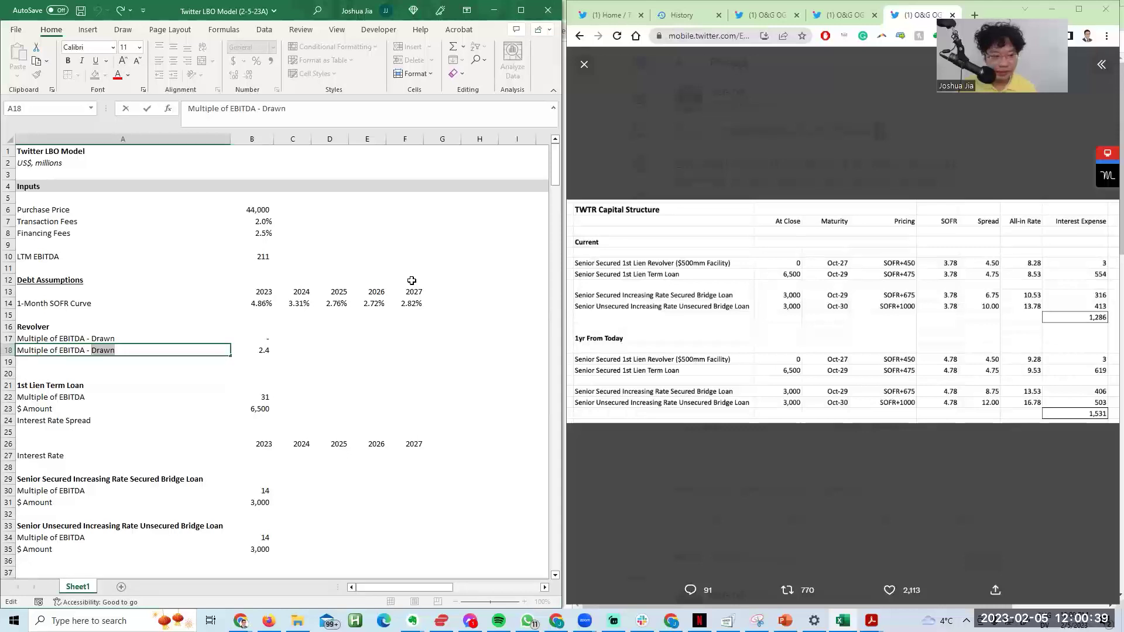
text(Maximum)
key(Return)
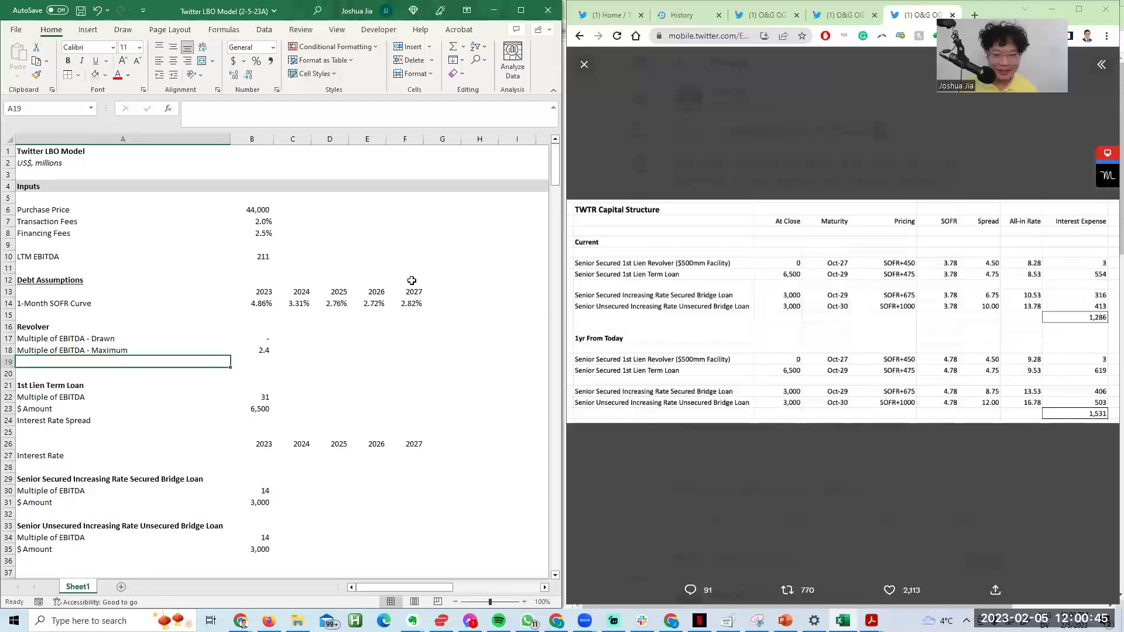
key(Down)
key(Down)
key(Down)
key(Down)
key(Down)
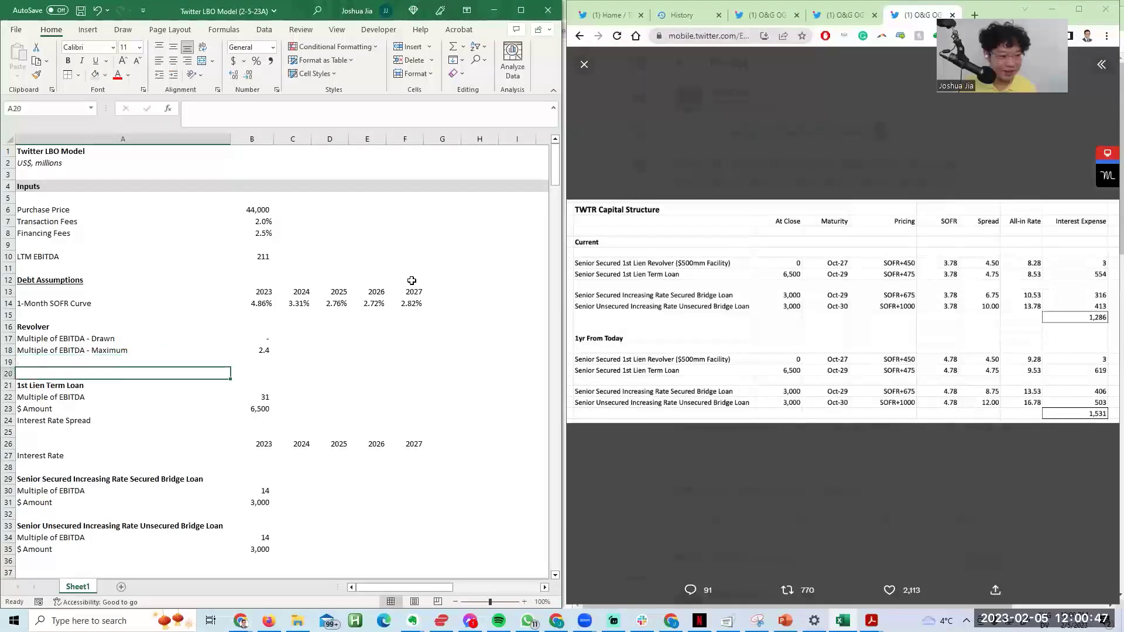
Step: Copy the Interest Rate Spread label from A24 into A19 under the Revolver's maximum multiple
key(ctrl+c)
key(Up)
key(Up)
key(Up)
key(Up)
key(Up)
key(Return)
Step: Enter 4.75% as the Revolver's interest rate spread in B19 and format it to two decimal places
key(Right)
text(4.)
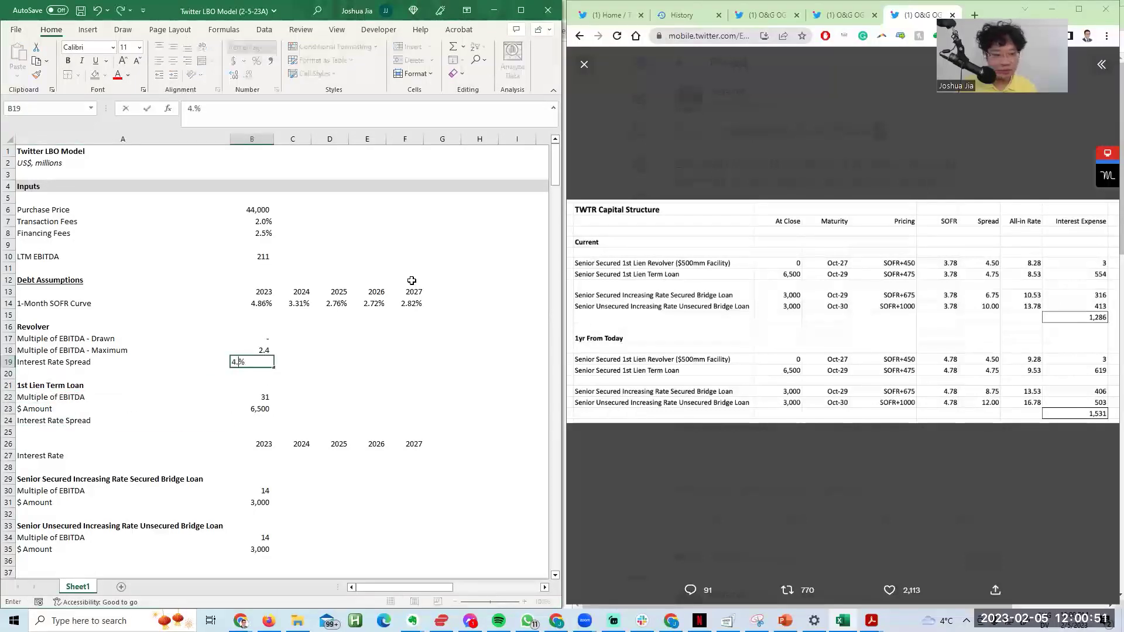
text(75)
key(ctrl+Return)
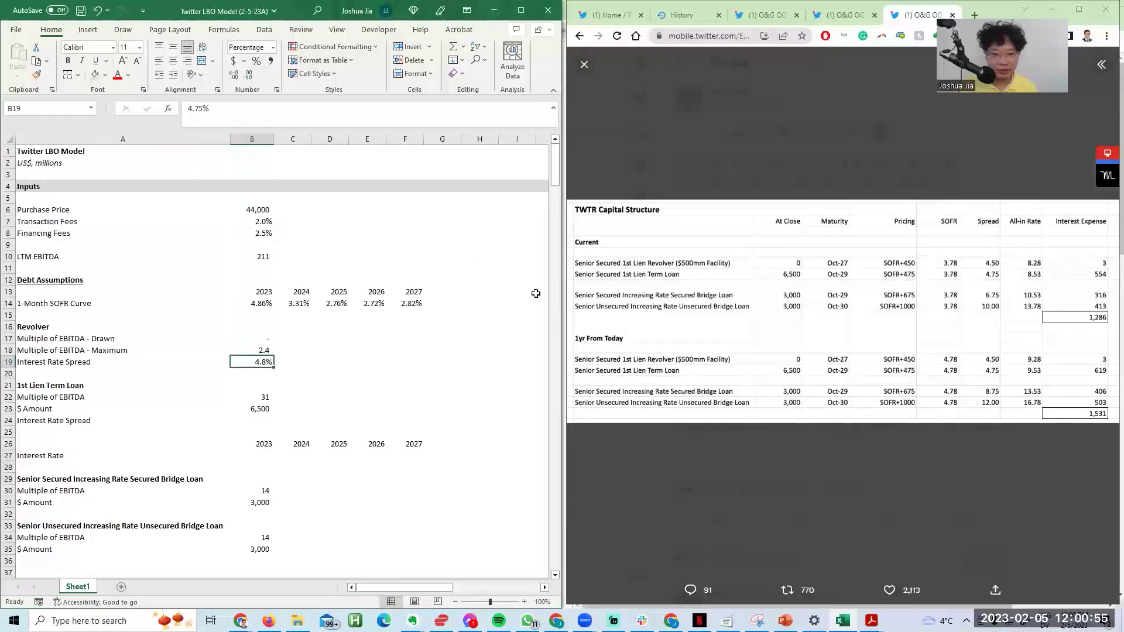
key(alt+h)
key(0)
key(Down)
key(Down)
key(Down)
key(Down)
key(Down)
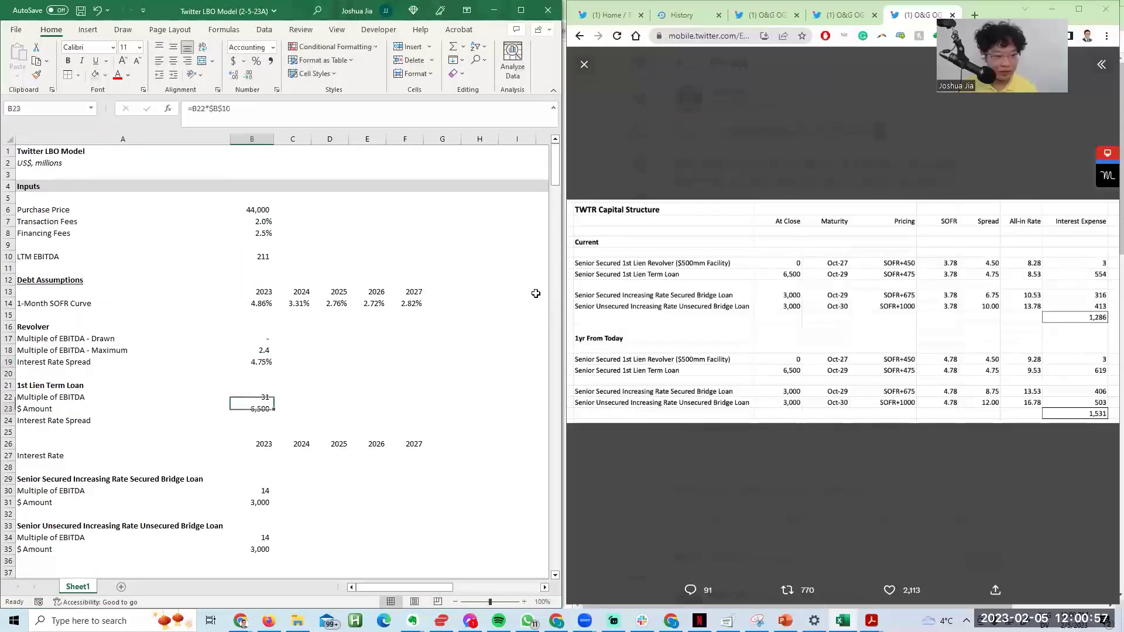
text(6)
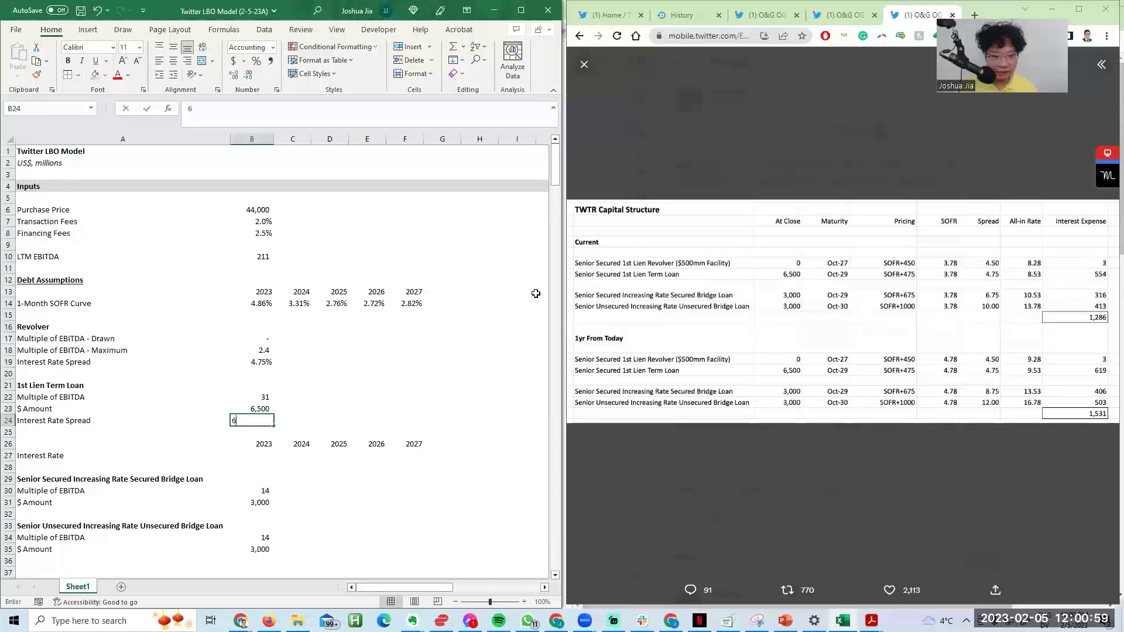
key(BackSpace)
text(7)
key(ctrl+Return)
Step: Copy the Revolver's spread from B19 into the 1st Lien Term Loan's Interest Rate Spread in B24
key(Up)
key(Up)
key(Up)
key(Up)
key(Up)
key(ctrl+c)
key(Down)
key(Down)
key(Down)
key(Down)
key(Down)
key(Return)
Step: Set the 1st Lien Term Loan's interest rate spread in B24 to 6.75%
key(F2)
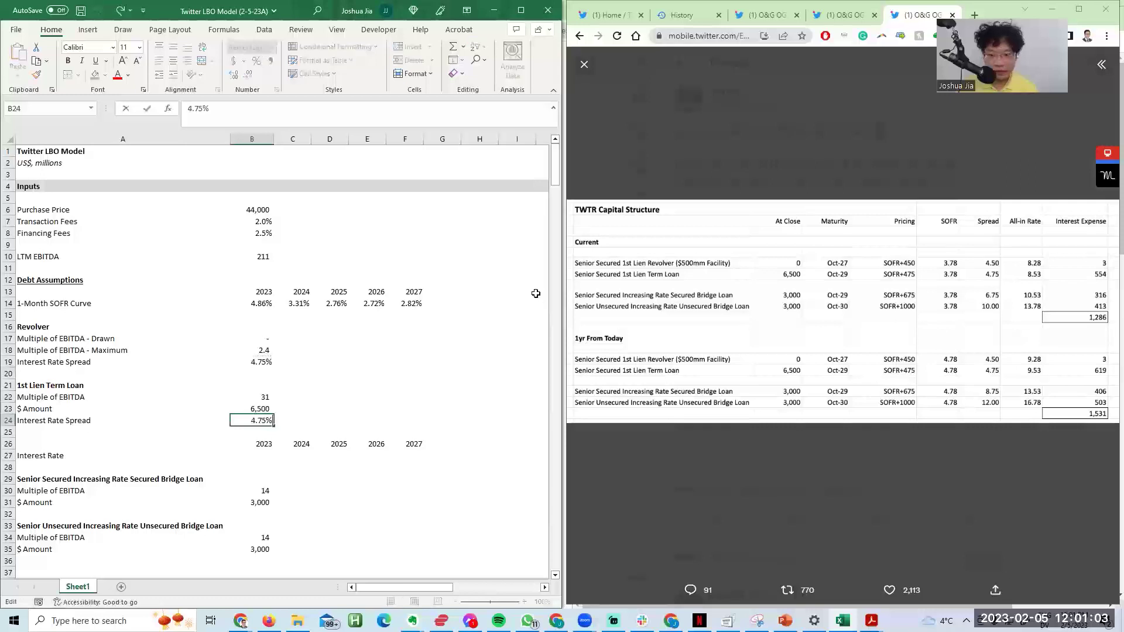
key(Escape)
text(6.75)
key(ctrl+Return)
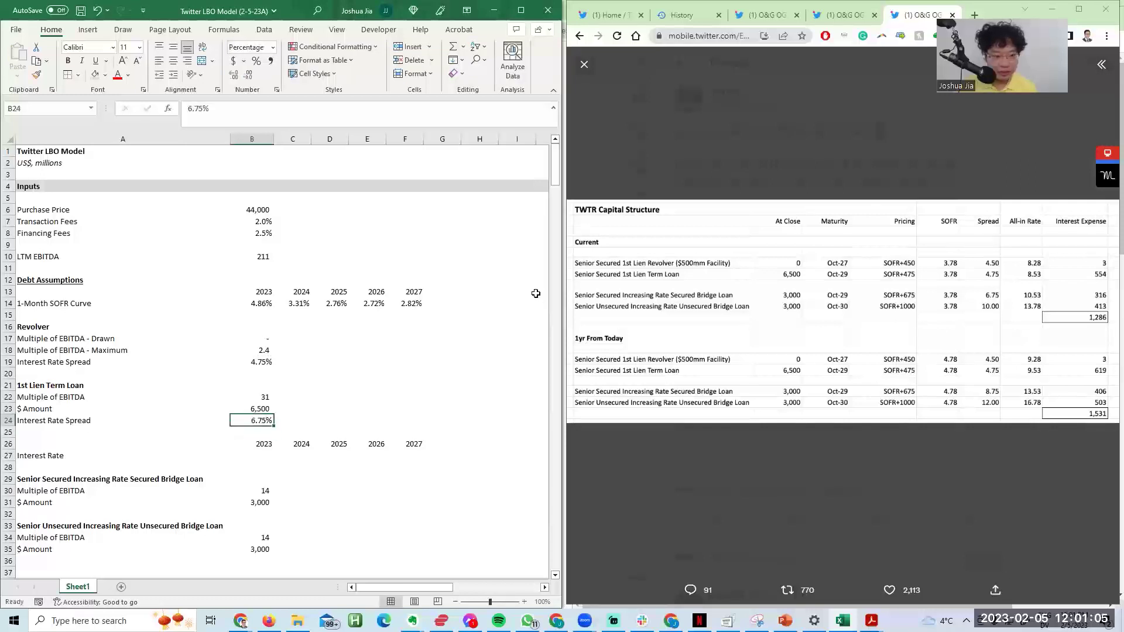
key(ctrl+c)
key(Down)
key(Down)
key(Down)
key(Down)
key(Up)
key(Escape)
key(Up)
key(Up)
key(Up)
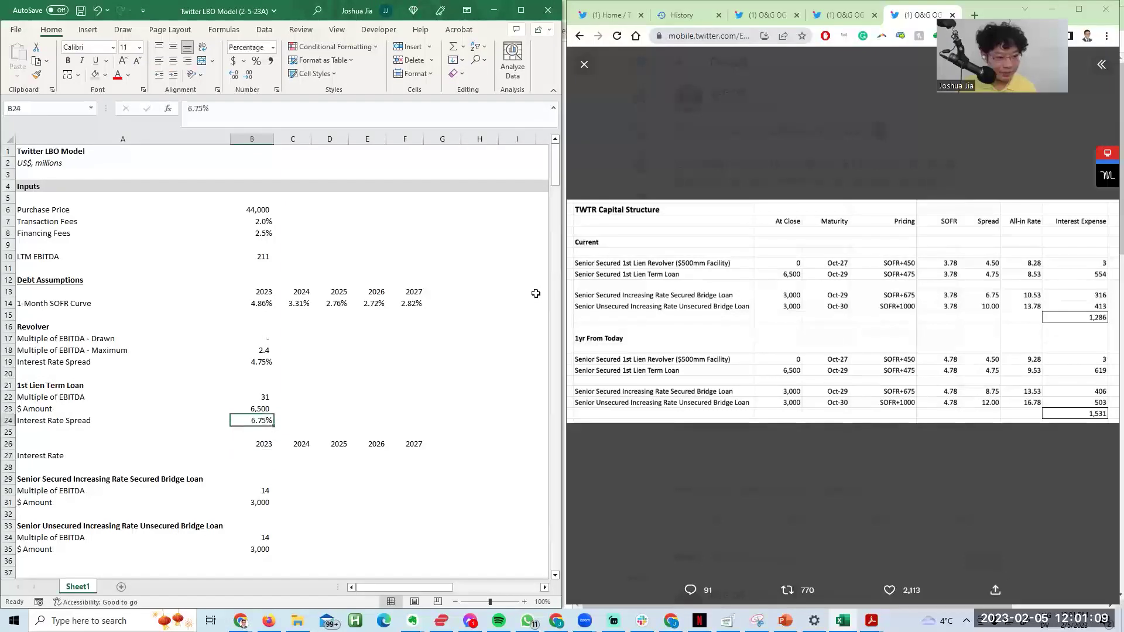
Step: Insert a row at row 32, below the Secured Bridge Loan's $ Amount
key(Down)
key(Down)
key(Down)
key(Down)
key(Down)
key(Down)
key(Down)
key(Down)
key(Down)
key(Left)
key(Up)
key(alt+i)
key(r)
Step: Copy the Interest Rate Spread label into A32 of the Secured Bridge Loan block
key(ctrl+Up)
key(ctrl+Up)
key(ctrl+Up)
key(ctrl+Up)
key(ctrl+c)
key(Down)
key(Down)
key(Down)
key(Down)
key(Down)
key(Return)
key(Right)
key(Up)
key(Up)
key(ctrl+c)
key(Down)
key(Down)
key(Down)
key(Down)
key(Down)
key(Down)
key(Down)
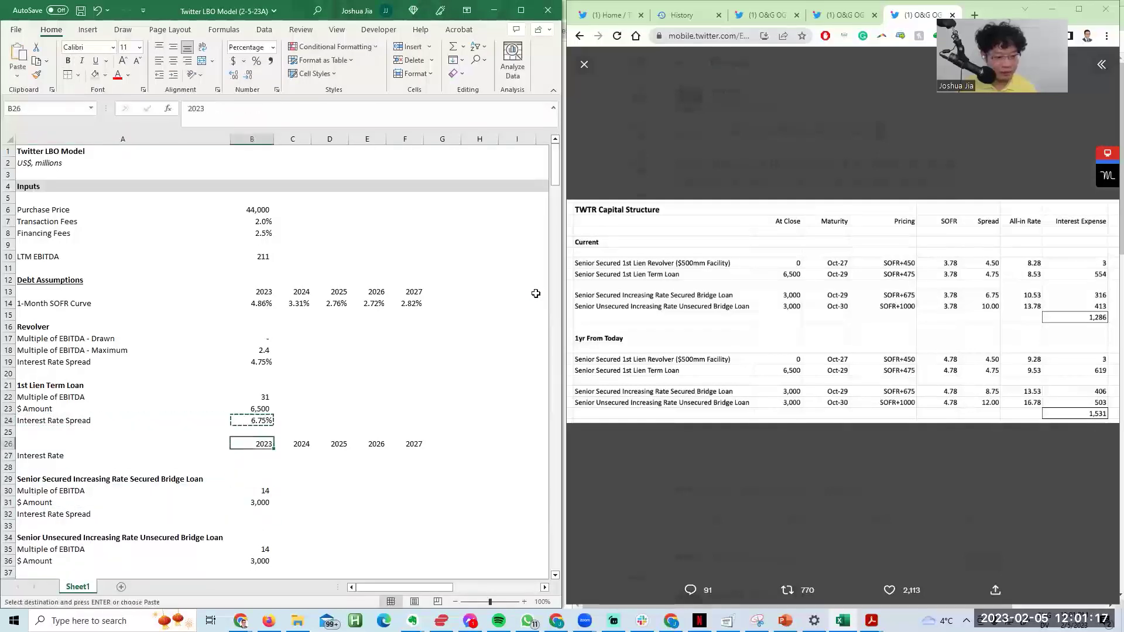
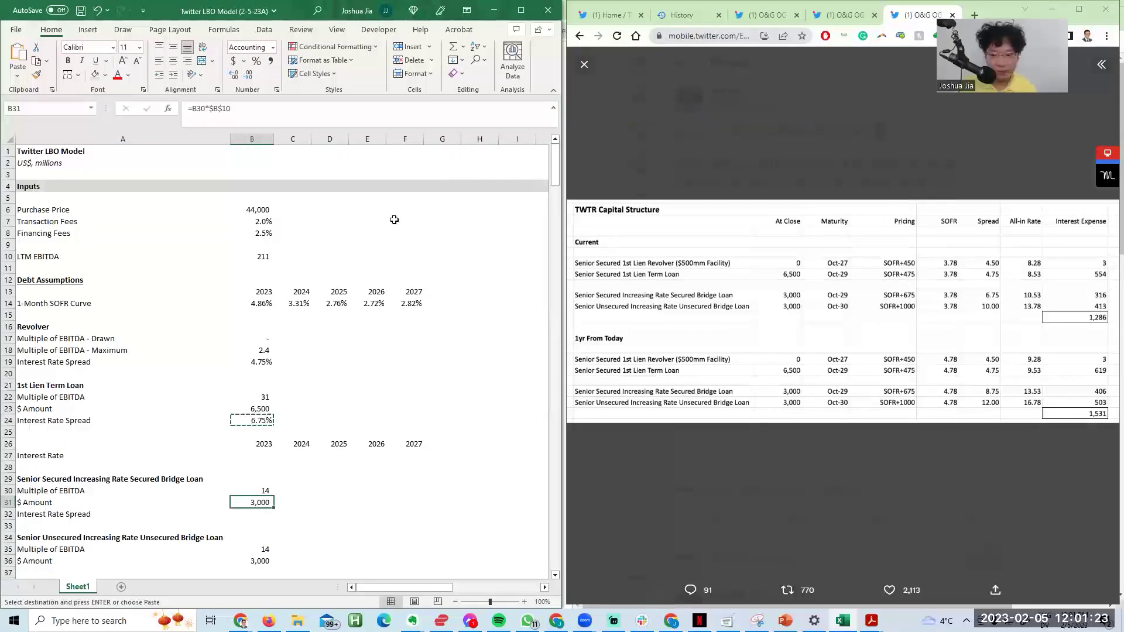
click(290, 339)
key(Left)
key(Down)
key(Down)
key(Down)
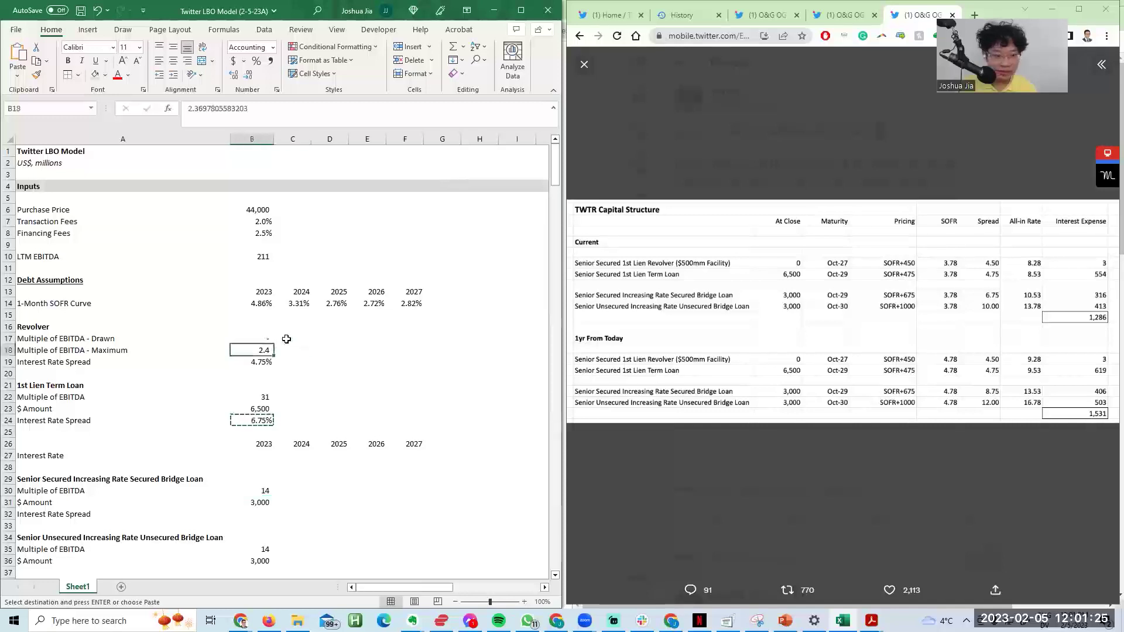
key(Up)
Step: Copy the 6.75% spread from B24 into the Secured Bridge Loan's Interest Rate Spread in B32
key(Down)
key(Down)
key(Down)
key(Down)
key(Down)
key(Down)
key(Down)
key(Down)
key(Down)
key(Down)
key(Down)
key(Down)
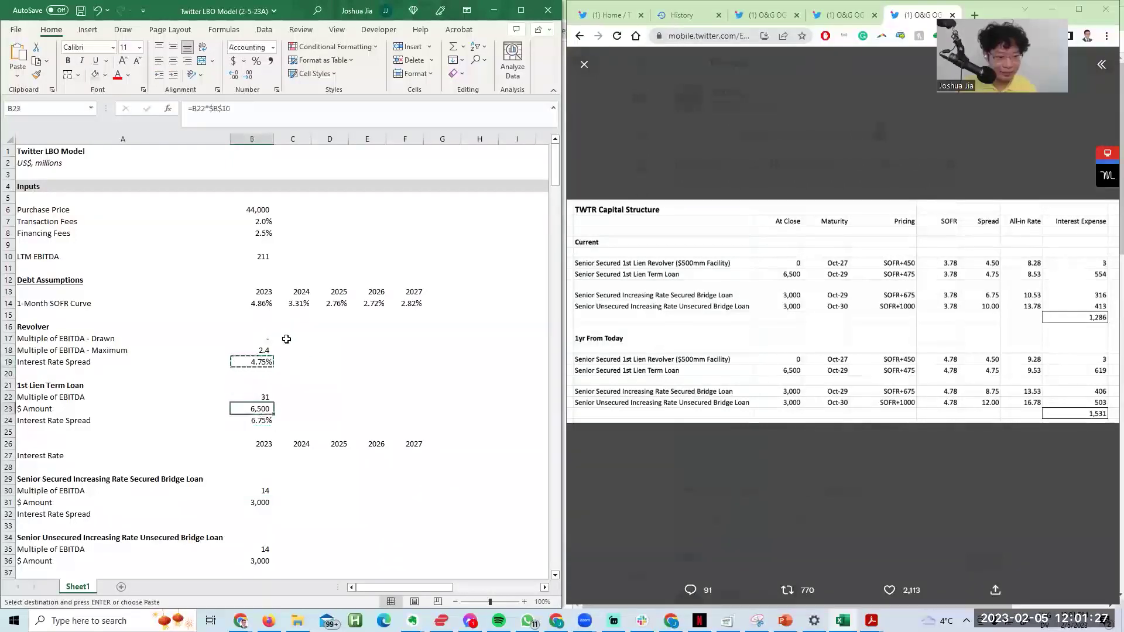
key(Down)
text(6.75%)
Step: Replace the 1st Lien Term Loan's spread in B24 with a copy of the Revolver's 4.75% from B19
key(Up)
key(Up)
key(Up)
key(Up)
key(Up)
key(Up)
key(Up)
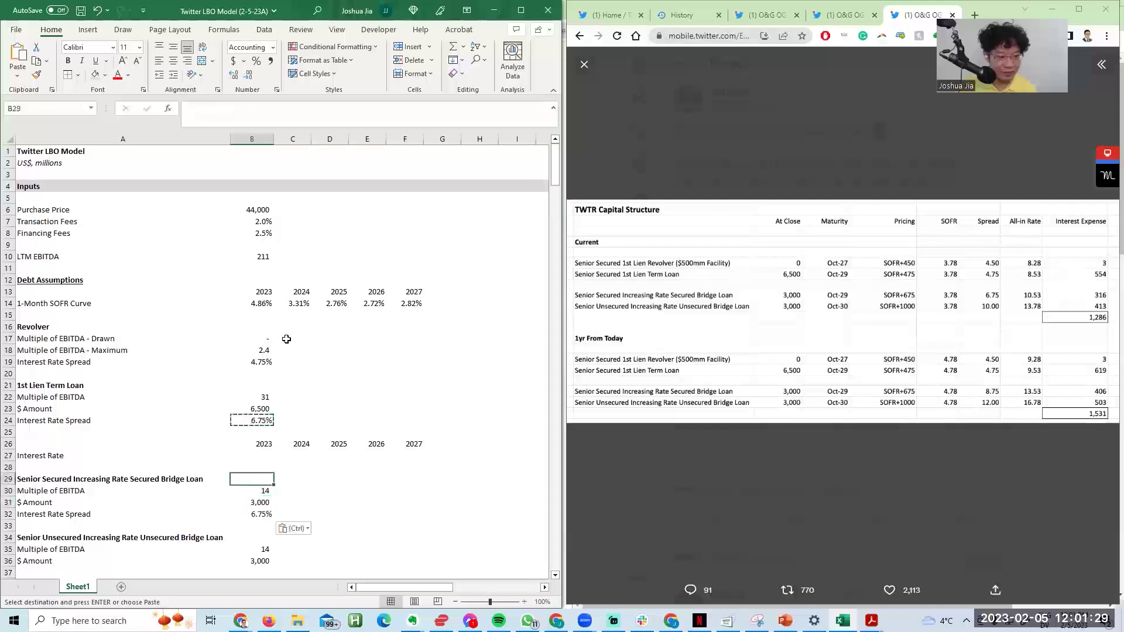
key(Up)
key(Up)
key(Up)
key(Up)
key(ctrl+c)
key(Down)
key(Down)
key(Down)
key(Down)
key(Down)
key(Return)
Step: Set the Revolver's interest rate spread in B19 to 4.5%
key(Up)
key(Up)
key(Up)
key(Up)
key(Up)
text(4.5)
key(Return)
key(Up)
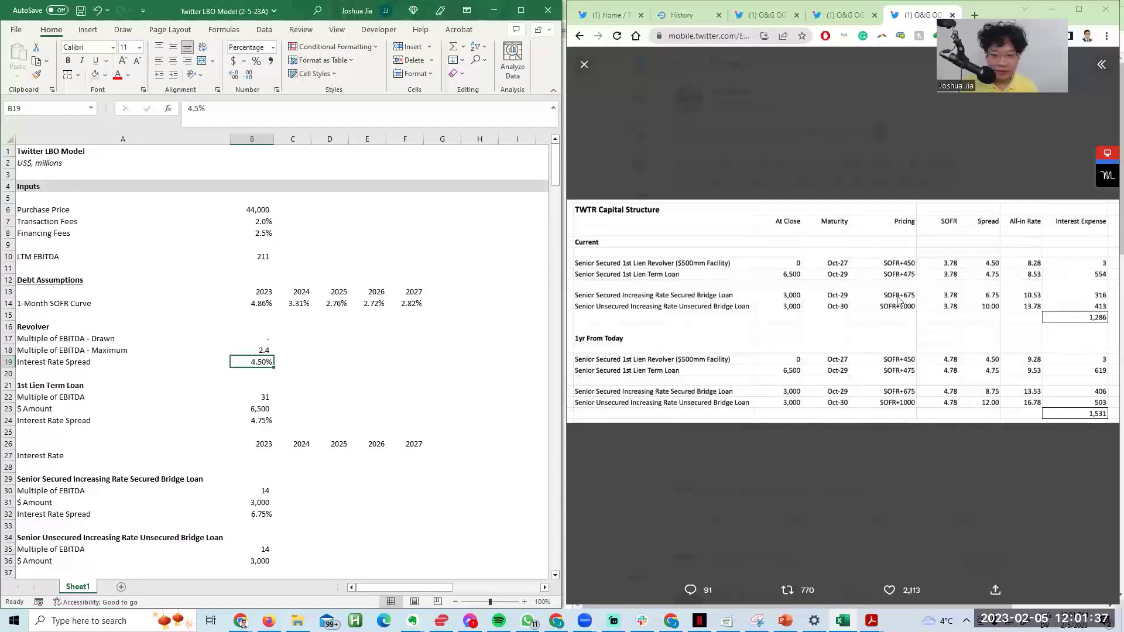
Step: Copy the Interest Rate Spread label from A32 into A37 of the Unsecured Bridge Loan block
click(255, 518)
key(Down)
key(Down)
key(Down)
key(Down)
key(Down)
key(Down)
key(Down)
key(Up)
key(Up)
key(Up)
key(Up)
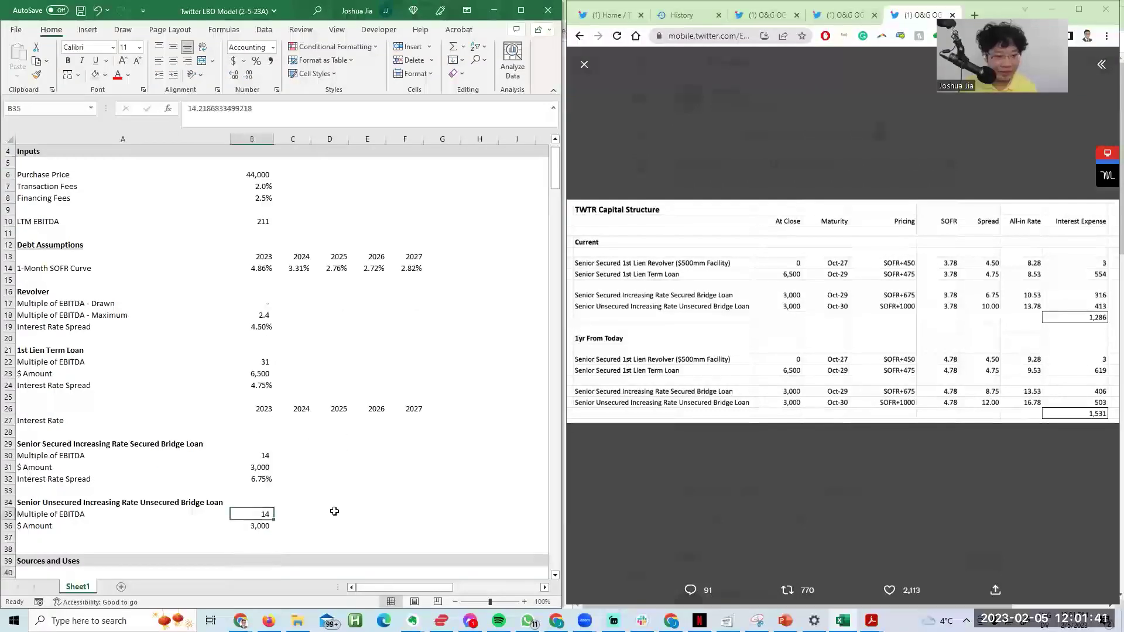
key(Down)
key(Left)
key(Up)
key(Up)
key(Up)
key(Up)
key(ctrl+c)
key(Down)
key(Down)
key(Down)
key(Down)
key(Down)
key(ctrl+v)
Step: Enter 10% as the Unsecured Bridge Loan's interest rate spread in B37
key(Right)
text(10%)
key(Return)
key(Up)
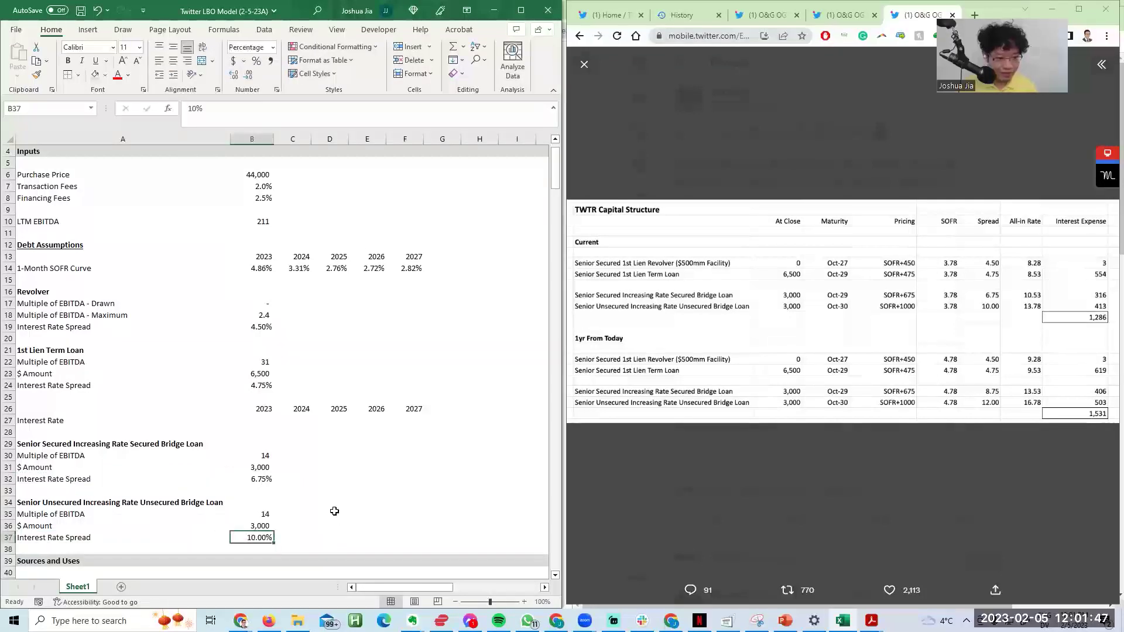
key(Down)
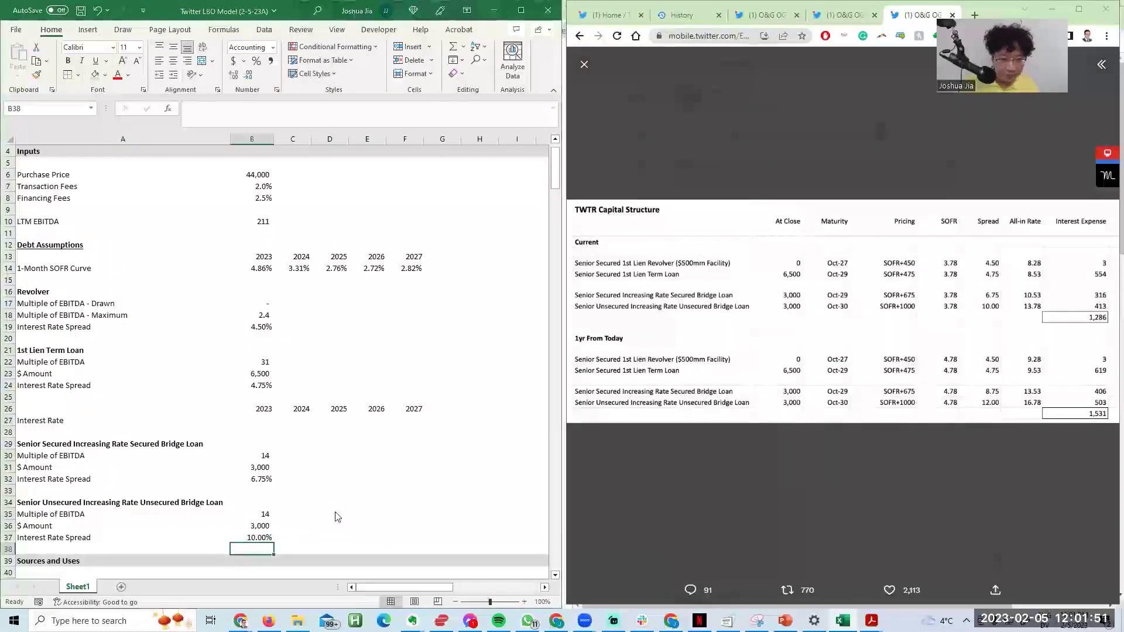
Step: Save the workbook as a new version named Twitter LBO Model (2-5-23B)
key(F12)
key(Right)
key(Left)
key(BackSpace)
text(B)
key(Return)
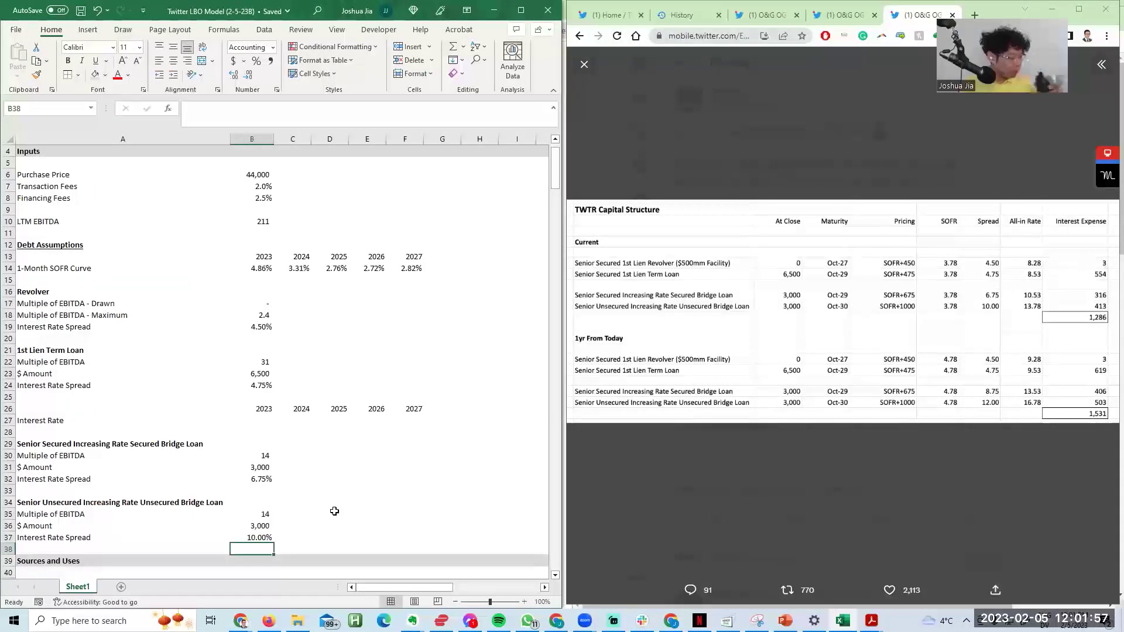
Step: Insert two blank rows above the Sources and Uses header
key(Down)
key(Left)
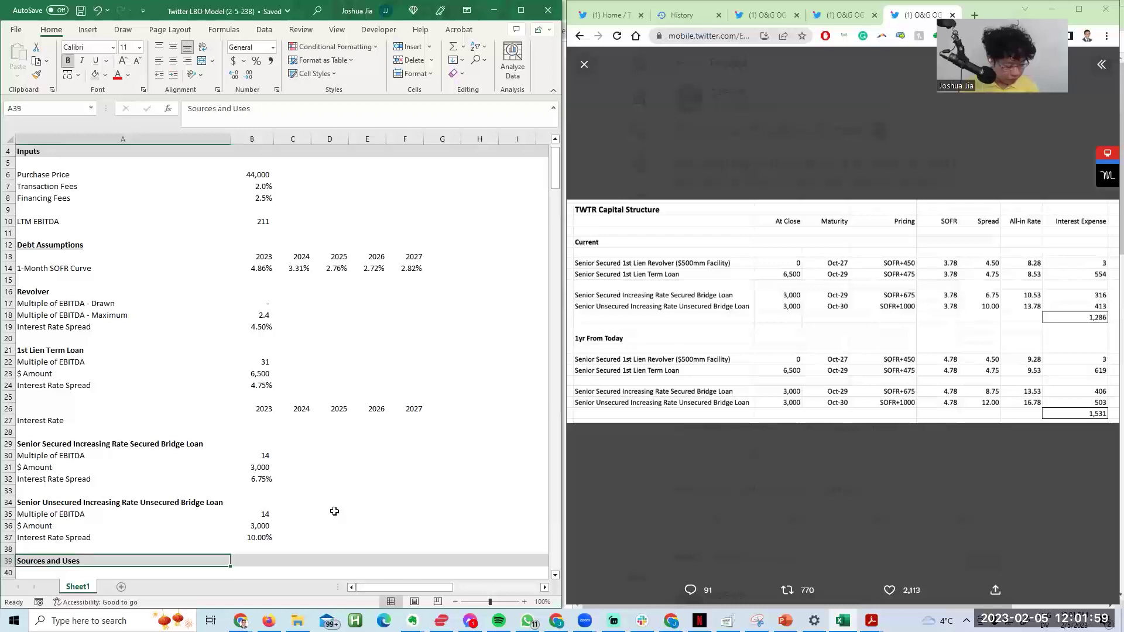
key(alt+i)
key(r)
key(alt+i)
key(r)
Step: Insert two rows beneath the Revolver's Interest Rate Spread and enter the label Interest Rate in A21
key(Up)
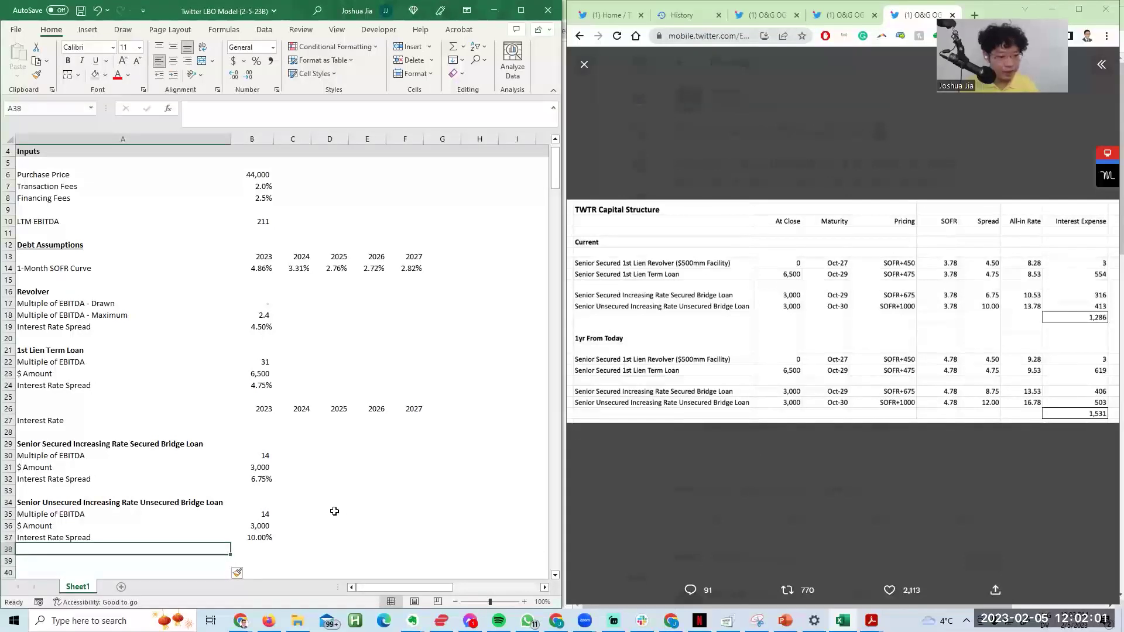
key(Up)
key(Up)
key(Up)
key(Up)
key(Up)
key(Up)
key(Up)
key(Up)
key(Up)
key(Up)
key(Up)
key(Up)
key(Up)
key(Up)
key(Up)
key(Up)
key(Up)
key(Up)
key(Up)
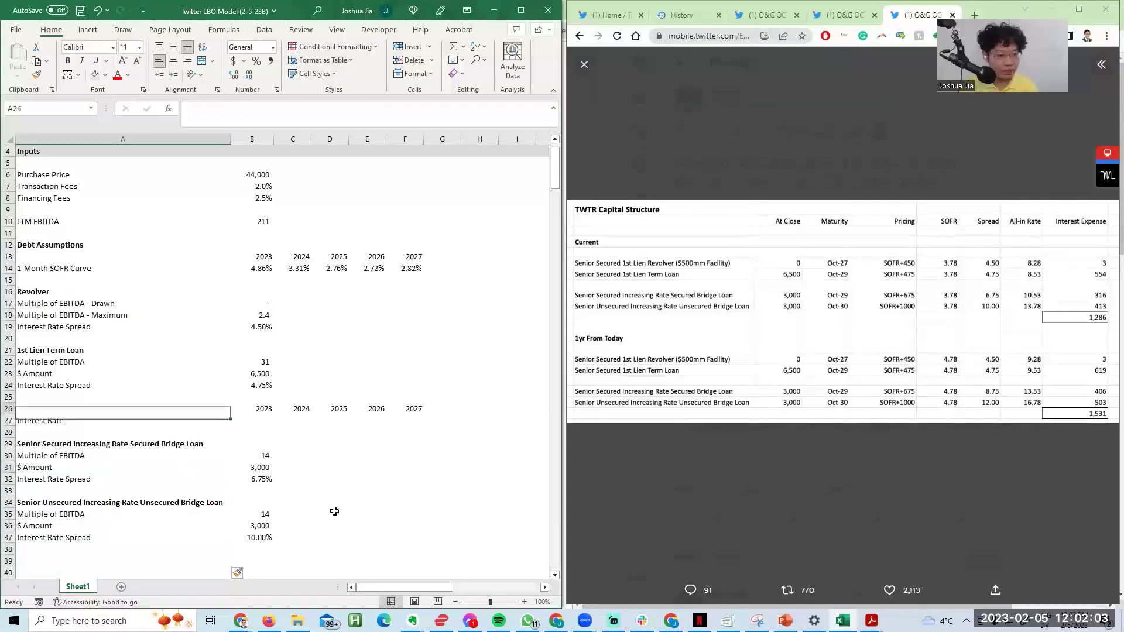
key(Down)
key(alt+i)
key(r)
key(alt+i)
key(r)
key(Down)
text(Interest Rate)
key(Return)
Step: Copy the 2023–2027 year headers from B13:F13 into B20:F20 above the Revolver's Interest Rate row
key(Right)
key(Up)
key(Up)
key(Up)
key(Up)
key(Up)
key(Up)
key(Up)
key(Up)
key(Up)
key(shift+Right)
key(shift+Right)
key(shift+Right)
key(shift+Right)
key(ctrl+c)
key(Down)
key(Down)
key(Down)
key(Down)
key(Down)
key(Down)
key(Down)
key(ctrl+v)
Step: Enter the Revolver's 2023 interest rate in B21 as =$B$19+B$14, adding the spread to the SOFR curve
key(Down)
text(=)
key(Up)
key(Up)
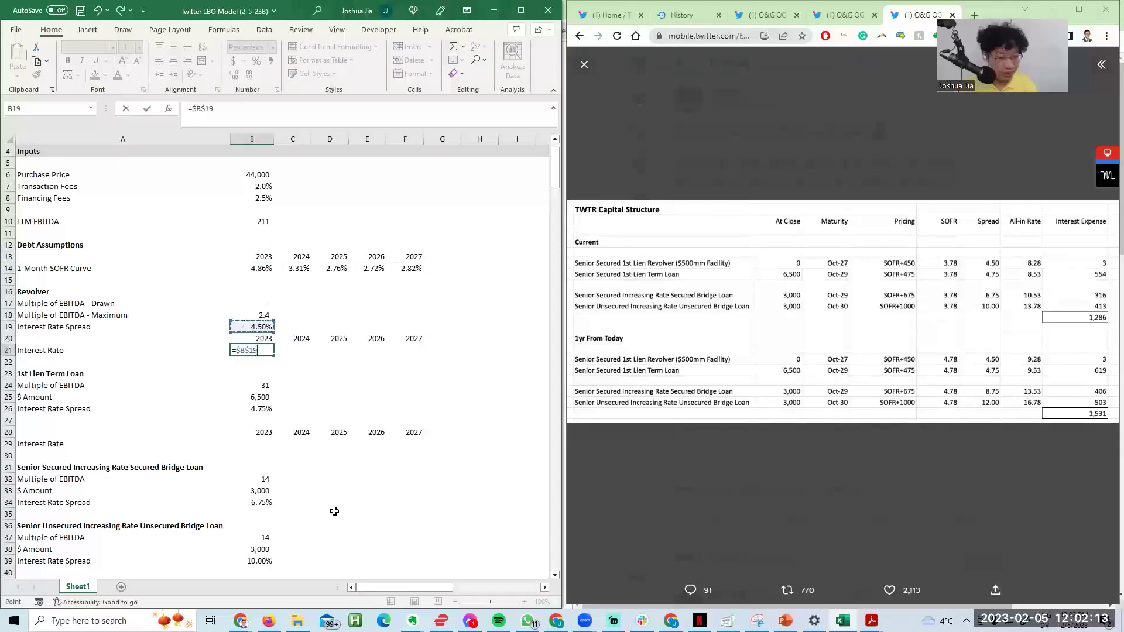
key(Up)
key(Up)
key(Up)
key(Up)
key(Up)
key(Up)
key(Return)
Step: Fill the Revolver's interest rate formula from B21 across to F21
key(Up)
key(shift+Right)
key(shift+Right)
key(shift+Right)
key(shift+Right)
key(ctrl+r)
Step: Examine the cell references in the Revolver's interest rate formulas across B21:F21
key(F2)
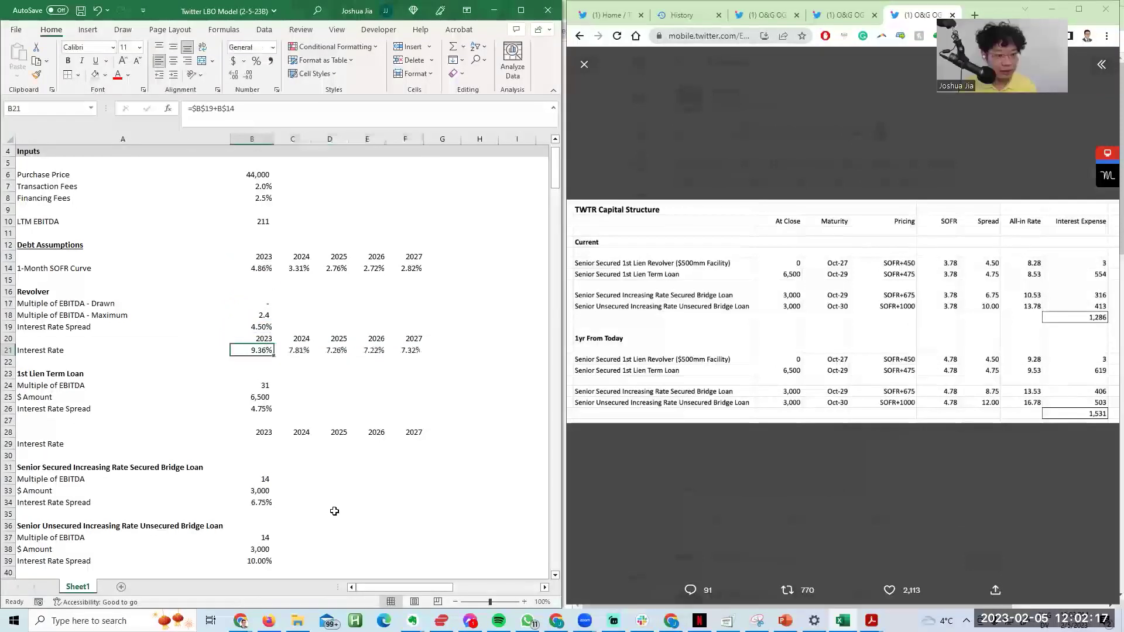
key(Escape)
key(Right)
key(F2)
key(Escape)
key(Right)
key(Right)
key(Right)
key(F2)
key(Escape)
key(Left)
key(Left)
key(Left)
key(Left)
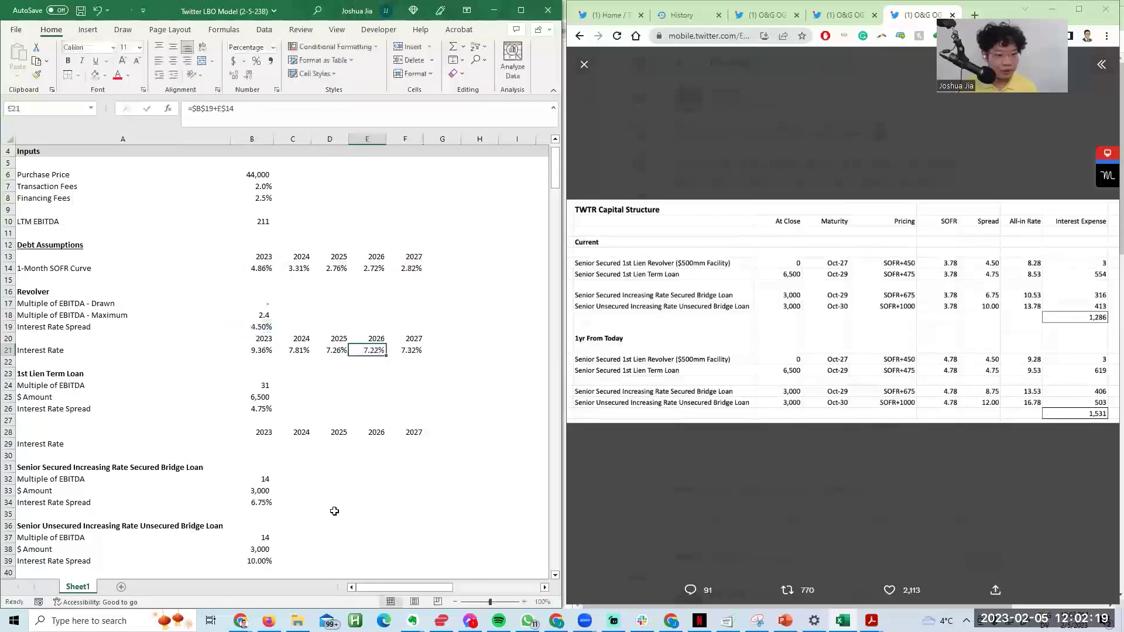
key(F2)
key(Escape)
Step: Copy the Revolver's interest rate formulas from B21:F21 into the 1st Lien Term Loan's Interest Rate row, B29:F29
key(ctrl+shift+Right)
key(Up)
key(Down)
key(ctrl+shift+Right)
key(ctrl+c)
key(Down)
key(Down)
key(Down)
key(Down)
key(Down)
key(Down)
key(Down)
key(Down)
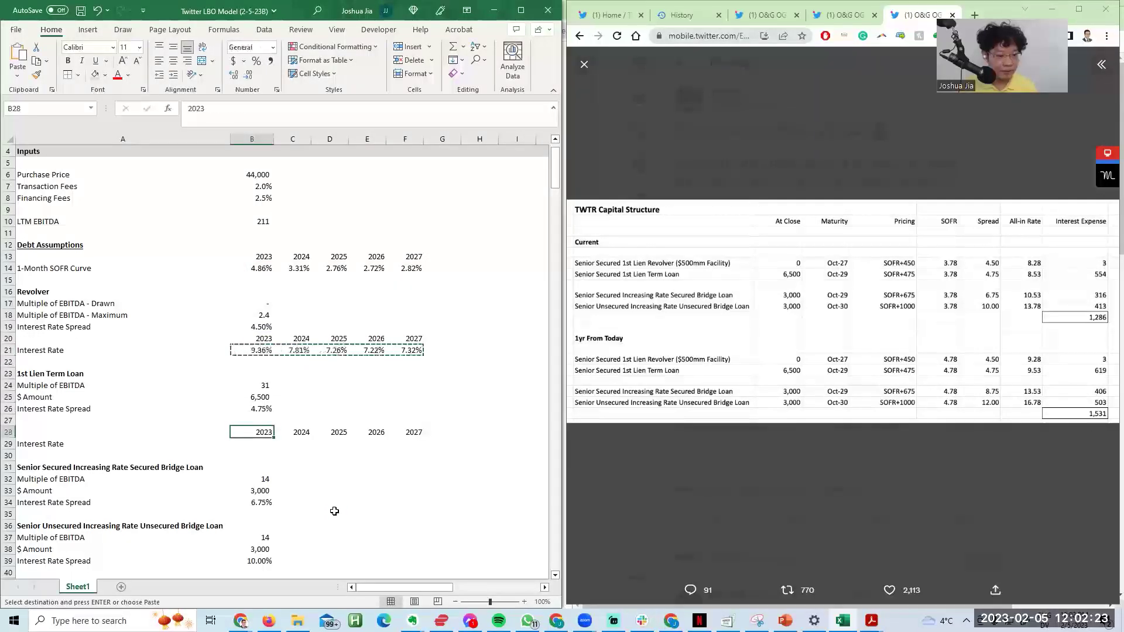
key(ctrl+v)
Step: Repoint the spread reference in B29's interest rate formula to the 1st Lien Term Loan's spread in B26
key(F2)
drag(249, 332, 254, 411)
key(Return)
key(Left)
key(Right)
key(Left)
key(ctrl+shift+Right)
key(ctrl+c)
key(Escape)
Step: Insert three blank rows beneath the Secured Bridge Loan's Interest Rate Spread
key(Down)
key(Down)
key(Down)
key(Down)
key(Down)
key(Down)
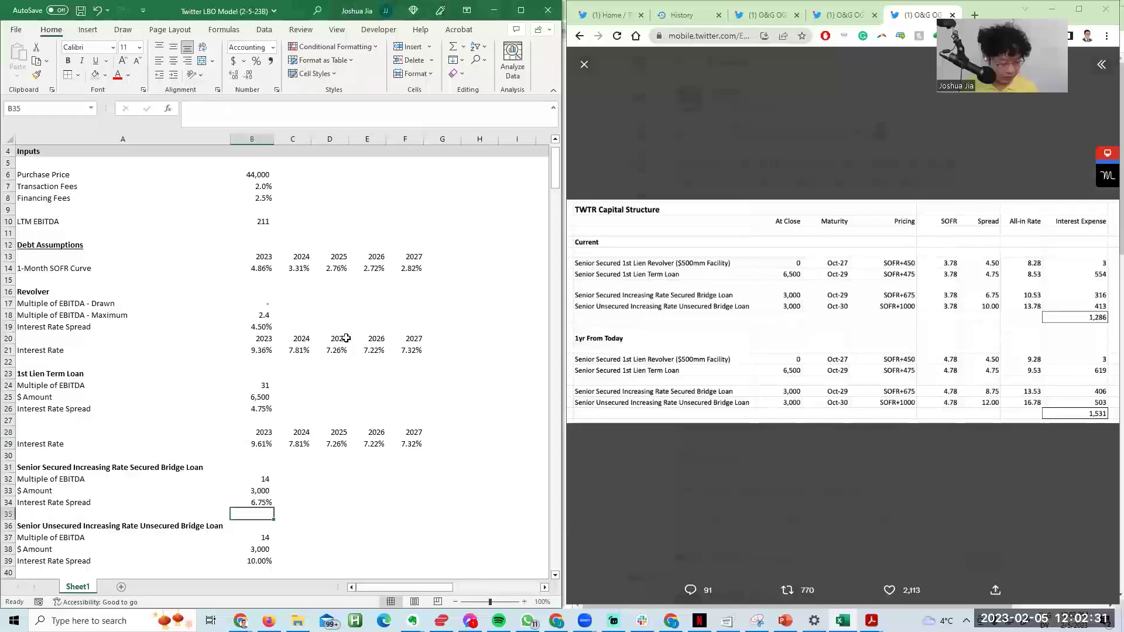
key(alt+i)
key(r)
key(F4)
key(F4)
Step: Apply the custom number format General"E" to the 1st Lien Term Loan's year headers in B28:F28
key(Up)
key(Up)
key(Up)
key(Up)
key(Up)
key(Up)
key(Up)
key(ctrl+shift+Right)
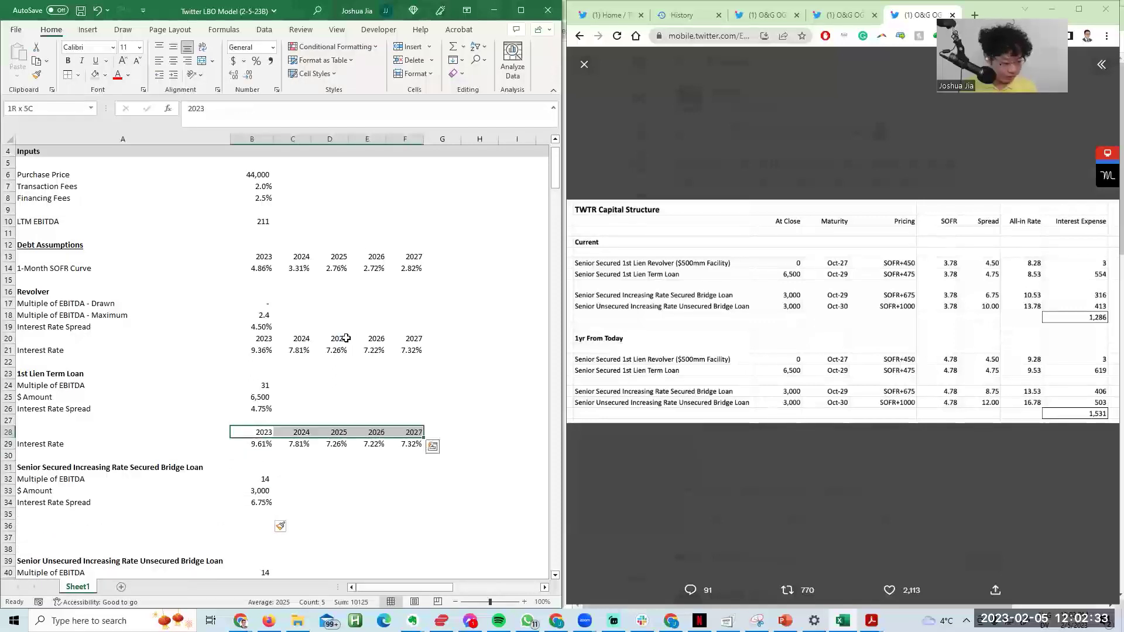
key(ctrl+1)
key(End)
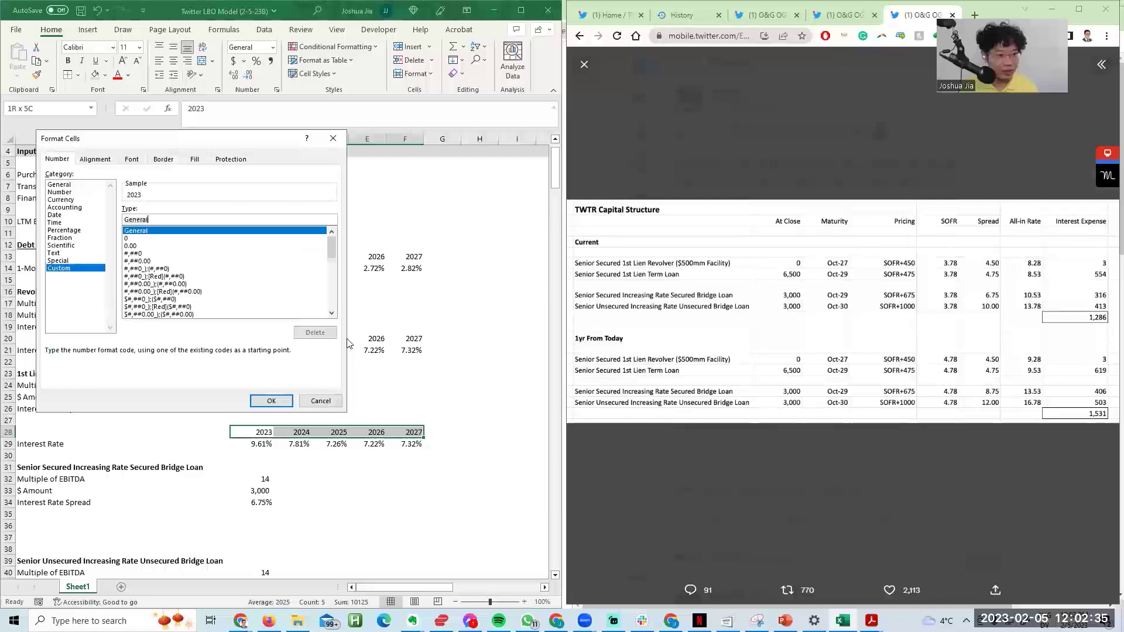
text("E)
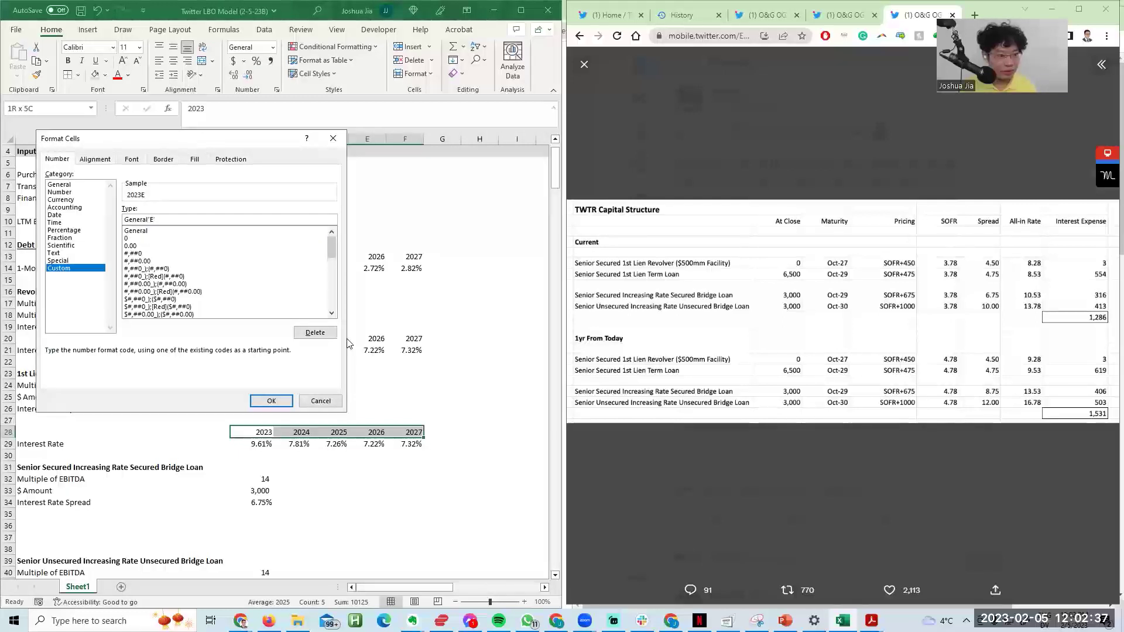
key(Return)
Step: Copy the E-suffixed year headers from B28:F28 over the Revolver's year headers in B20:F20
key(ctrl+c)
key(Up)
key(Up)
key(Up)
key(Up)
key(Up)
key(Up)
key(Up)
key(Up)
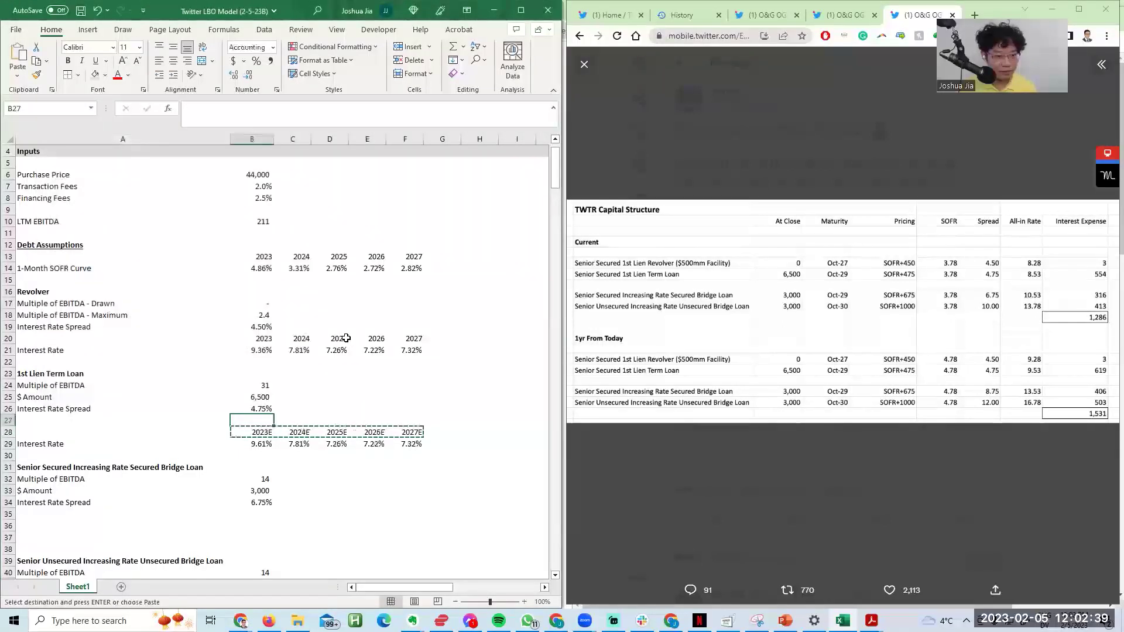
key(ctrl+v)
Step: Paste the copied E-suffixed year headers over the SOFR curve's year headers in B13:F13
key(Up)
key(Up)
key(Up)
key(Up)
key(Up)
key(Up)
key(Up)
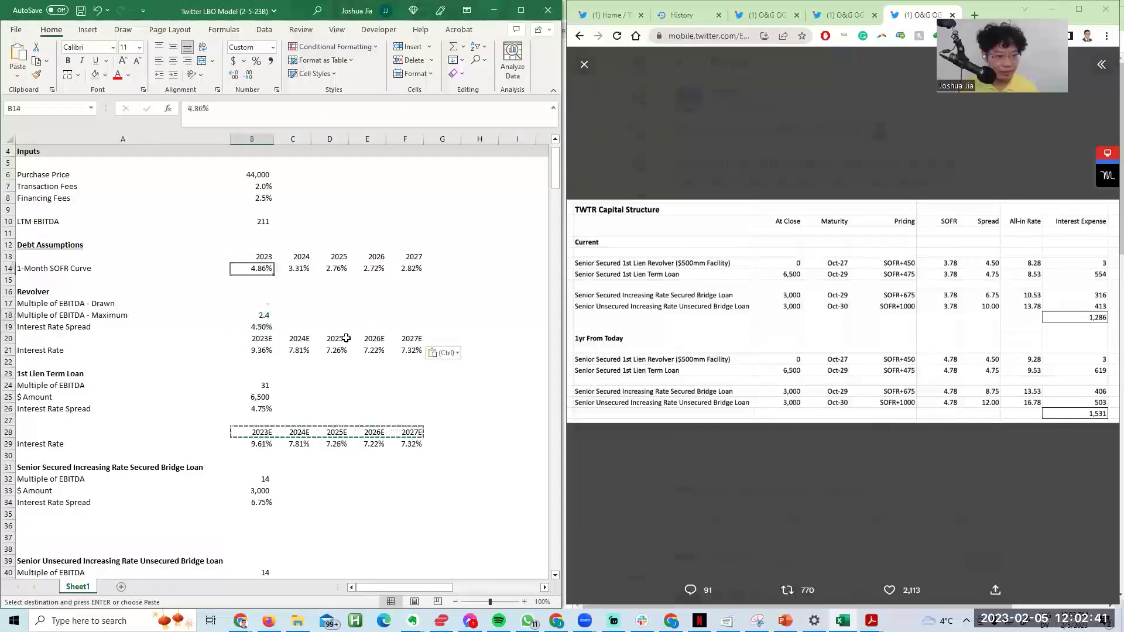
key(Return)
key(Down)
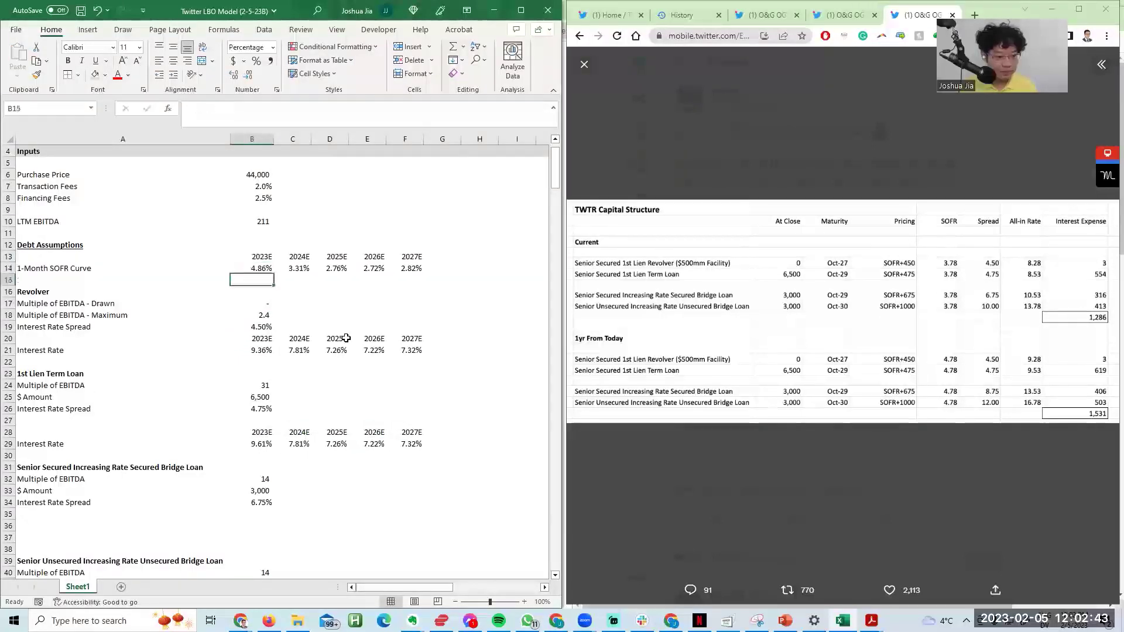
Step: Copy the 1st Lien Term Loan's year headers from B28:F28 to B36:F36 beneath the Secured Bridge Loan
key(Down)
key(Down)
key(Down)
key(Down)
key(Down)
key(Down)
key(Down)
key(Down)
key(Down)
key(Down)
key(Down)
key(Down)
key(Down)
key(shift+Right)
key(shift+Right)
key(shift+Right)
key(shift+Right)
key(ctrl+c)
key(Down)
key(Down)
key(Down)
key(Down)
key(Down)
key(Down)
key(Down)
key(Down)
key(Return)
Step: Copy the Interest Rate label from A29 to A37 in the Secured Bridge Loan block
key(Left)
key(Up)
key(Up)
key(Up)
key(Up)
key(Up)
key(Up)
key(Up)
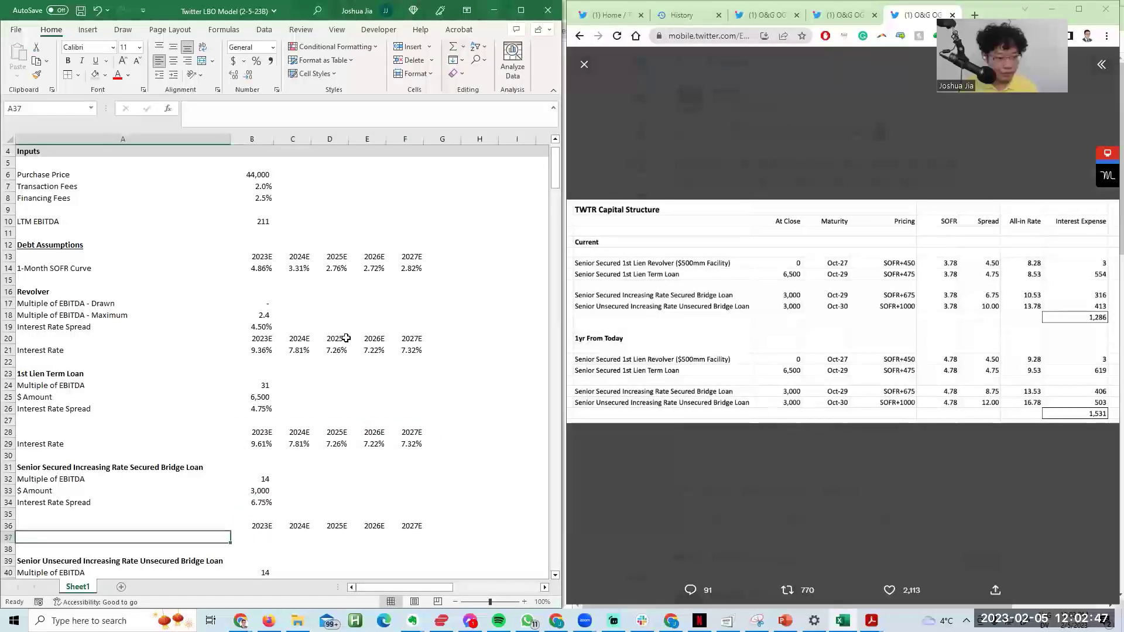
key(ctrl+c)
key(Down)
key(Down)
key(Down)
key(Down)
key(Down)
key(Down)
key(Down)
key(Down)
key(ctrl+v)
key(Escape)
Step: Copy the 1st Lien Term Loan's interest rate formulas from B29:F29 to B37:F37 for the Secured Bridge Loan
key(Right)
key(Up)
key(Up)
key(Up)
key(Up)
key(Up)
key(Up)
key(Up)
key(Up)
key(shift+Right)
key(shift+Right)
key(shift+Right)
key(shift+Right)
key(ctrl+c)
key(Down)
key(Down)
key(Down)
key(Down)
key(Down)
key(Down)
key(Down)
key(Down)
key(ctrl+v)
Step: Repoint the B37 formula to the Secured Bridge Loan's own spread as =$B$34+B$14 and fill it across to F37
key(F2)
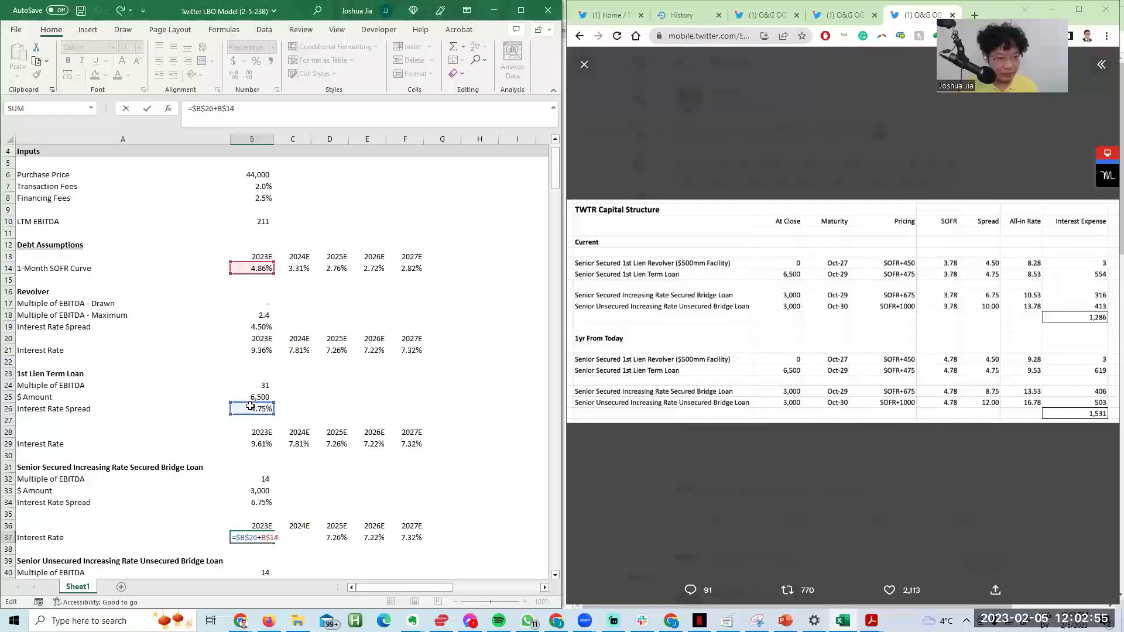
drag(252, 404, 252, 498)
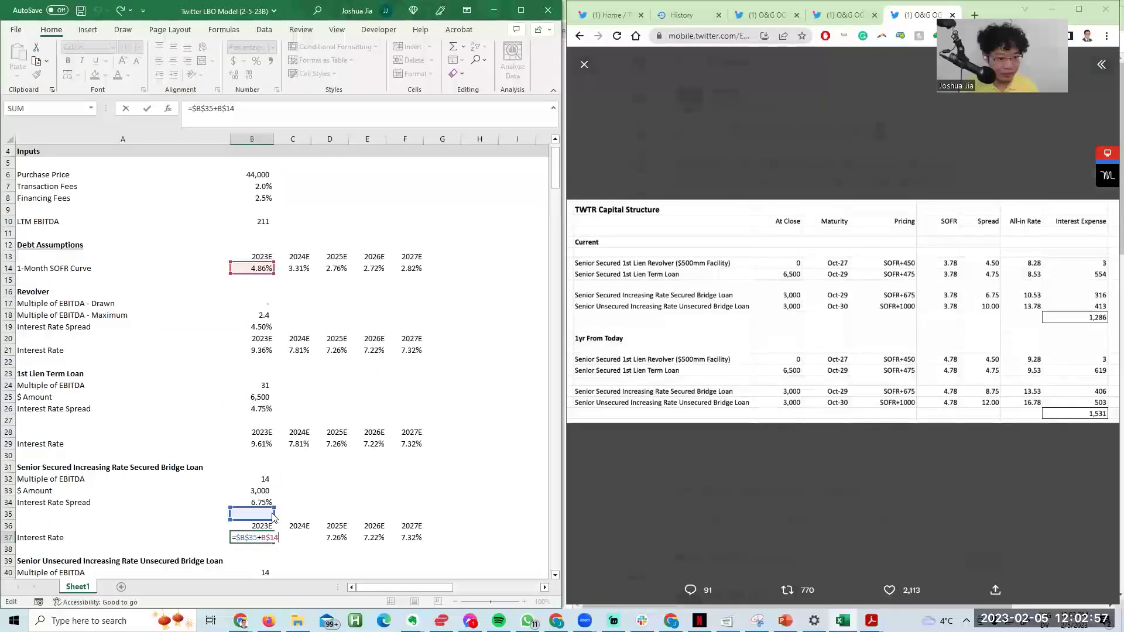
key(ctrl+Return)
key(ctrl+shift+Right)
key(ctrl+r)
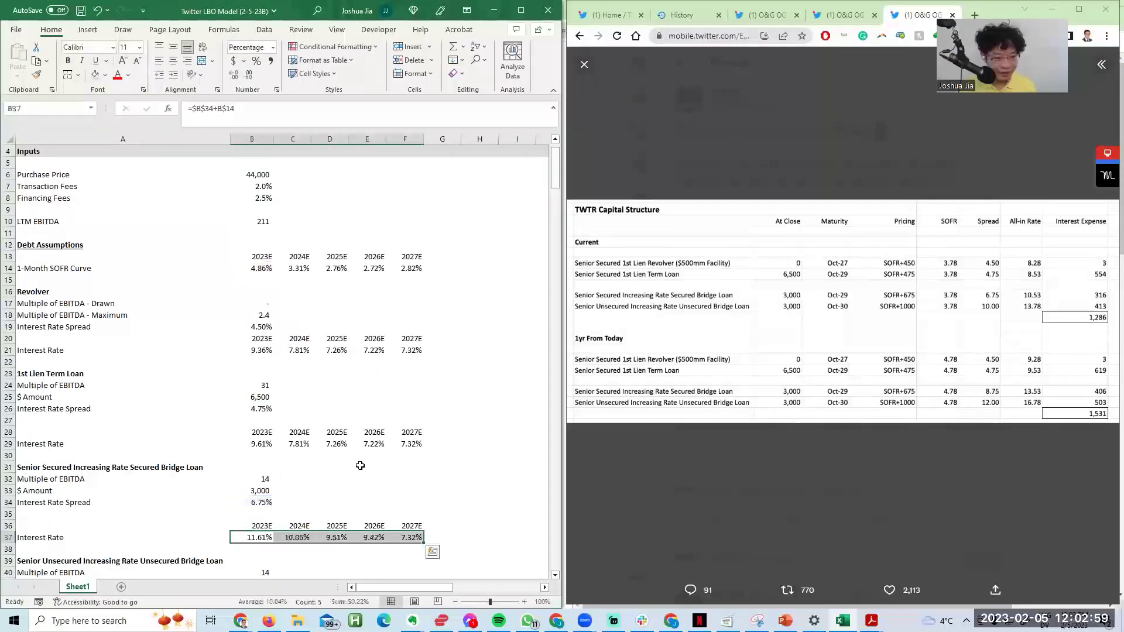
Step: Check the cell references of the filled interest rate formulas in the Secured Bridge Loan's row 37, closing the Help pane
key(Right)
key(F1)
key(F2)
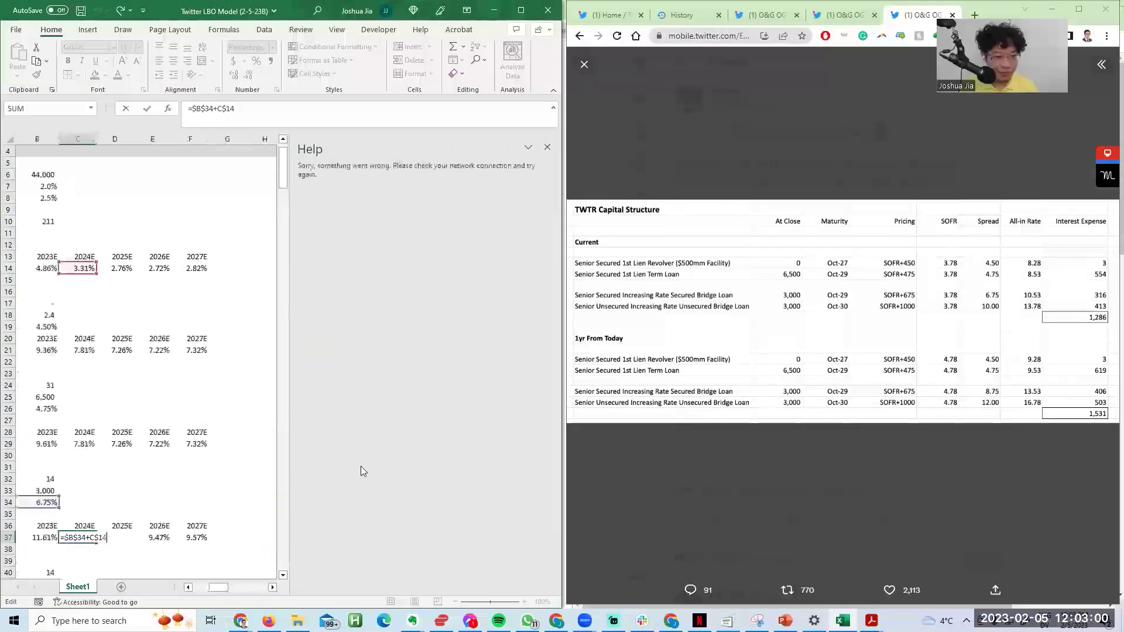
click(549, 147)
key(Tab)
key(F2)
key(Tab)
key(F2)
key(Tab)
Step: Copy the Secured Bridge Loan's year headers and interest rate row from A36:F37 to A44:F45 beneath the Unsecured Bridge Loan
key(Down)
key(Down)
key(Down)
key(Down)
key(Down)
key(Down)
key(Down)
key(Down)
key(Down)
key(Down)
key(Down)
key(Down)
key(Down)
key(Down)
key(Left)
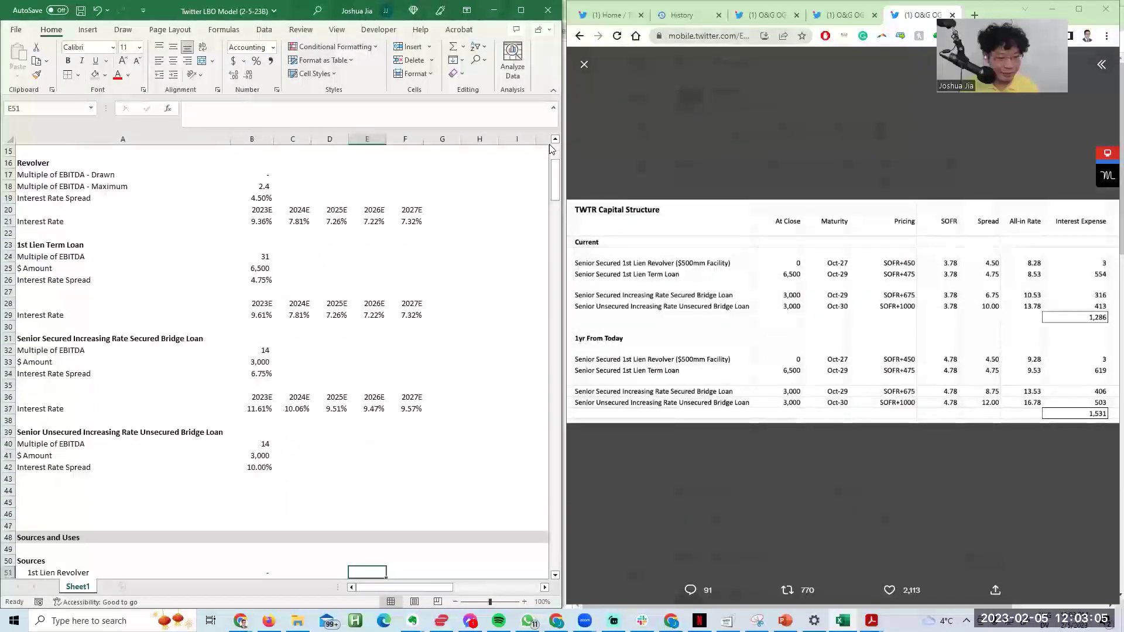
key(Up)
key(Up)
key(Up)
key(Up)
key(Up)
key(Up)
key(Up)
key(Up)
key(Up)
key(Up)
key(Up)
key(Up)
key(Up)
key(Up)
key(Left)
key(Left)
key(Left)
key(Left)
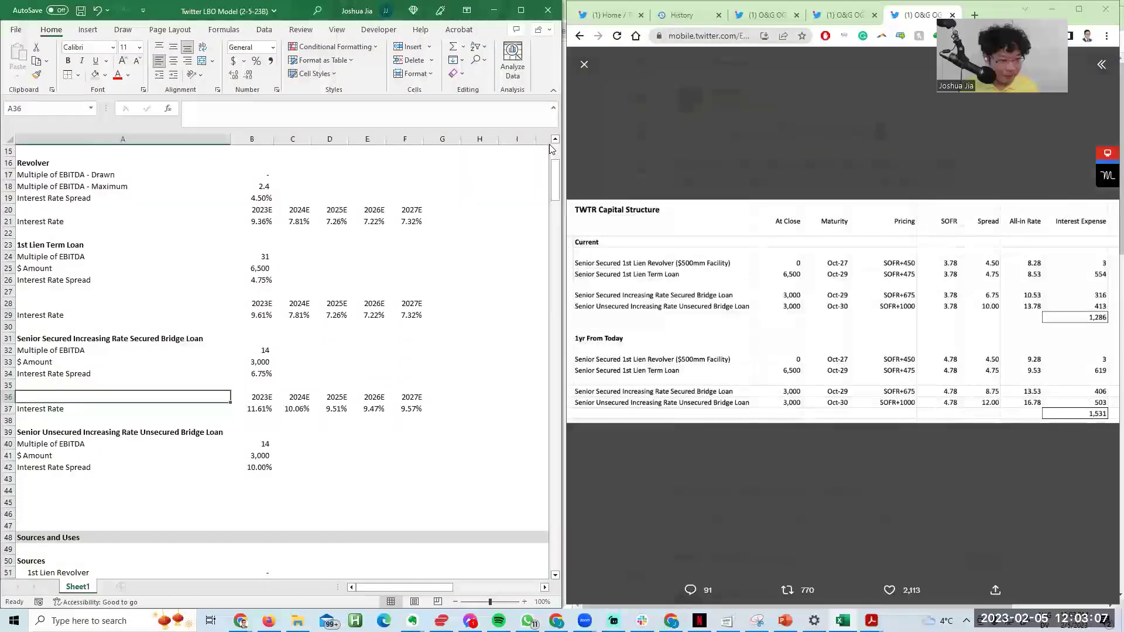
key(shift+Right)
key(shift+Right)
key(shift+Right)
key(shift+Right)
key(shift+Right)
key(shift+Down)
key(ctrl+c)
key(Down)
key(Down)
key(Down)
key(Down)
key(Down)
key(Down)
key(Down)
key(Down)
key(ctrl+v)
key(Escape)
Step: Repoint the B45 formula to the Unsecured Bridge Loan's spread as =$B$42+B$14 and fill it across to F45
key(Down)
key(Right)
key(F2)
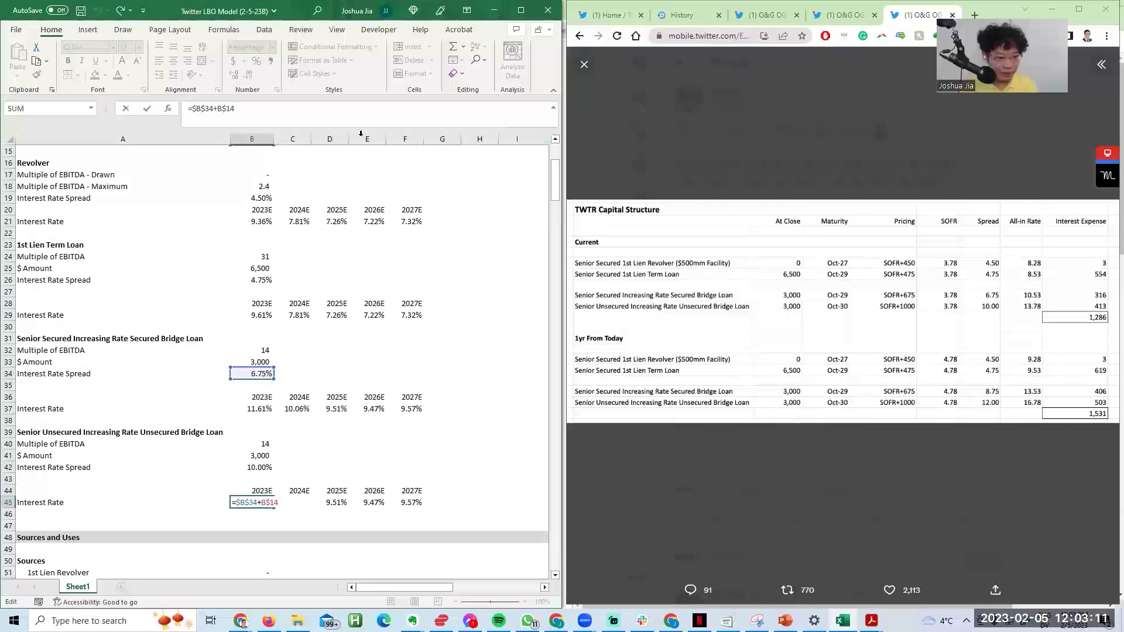
drag(256, 369, 264, 471)
key(ctrl+Return)
key(shift+Right)
key(shift+Right)
key(shift+Right)
key(shift+Right)
key(ctrl+r)
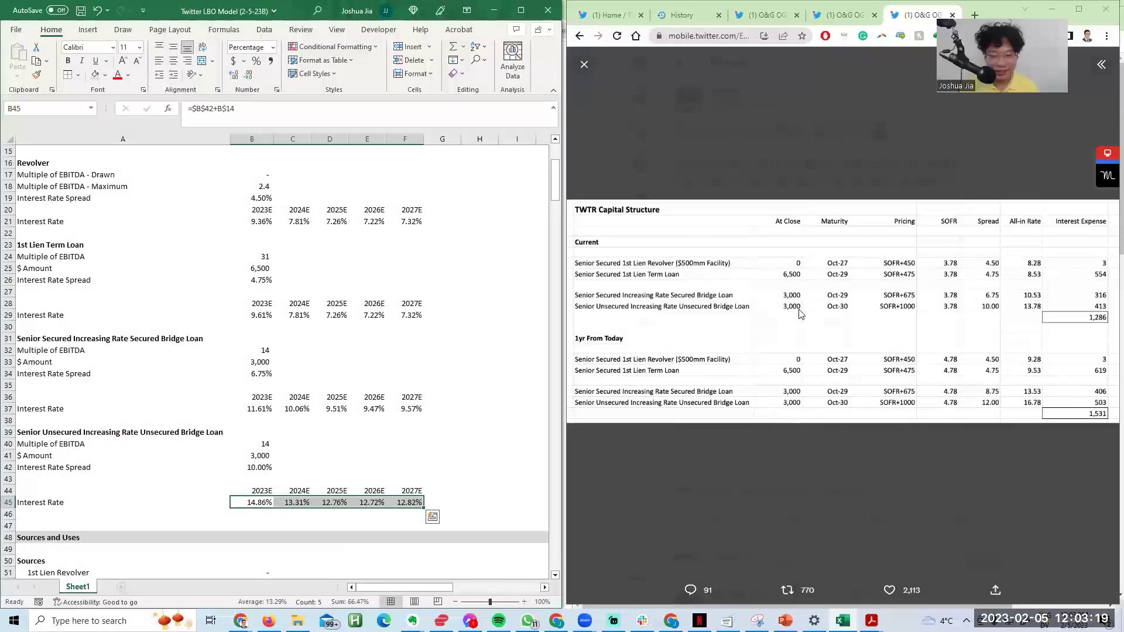
Step: Check the Unsecured Bridge Loan's 2023E interest rate formula in B45 against its source cells
click(301, 470)
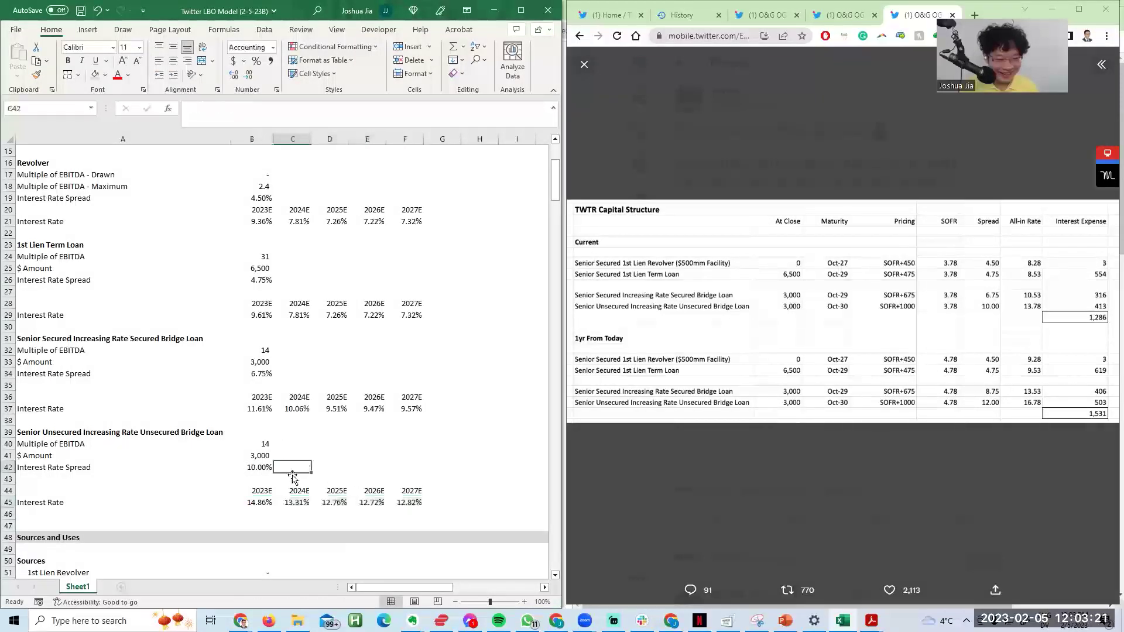
click(256, 502)
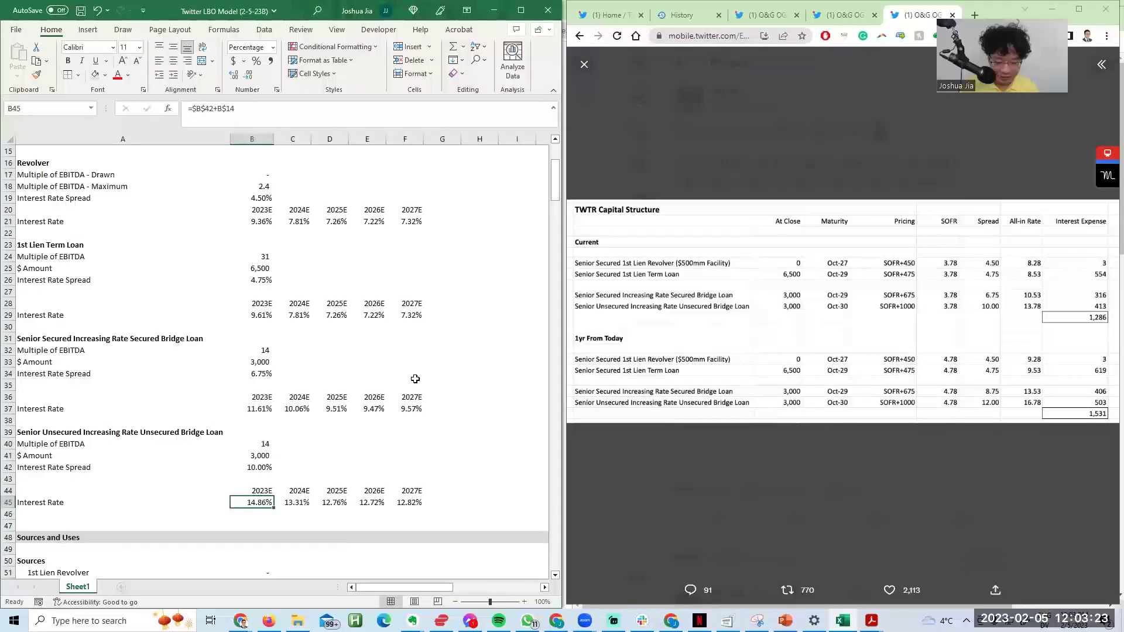
key(F2)
key(Escape)
key(F2)
key(Escape)
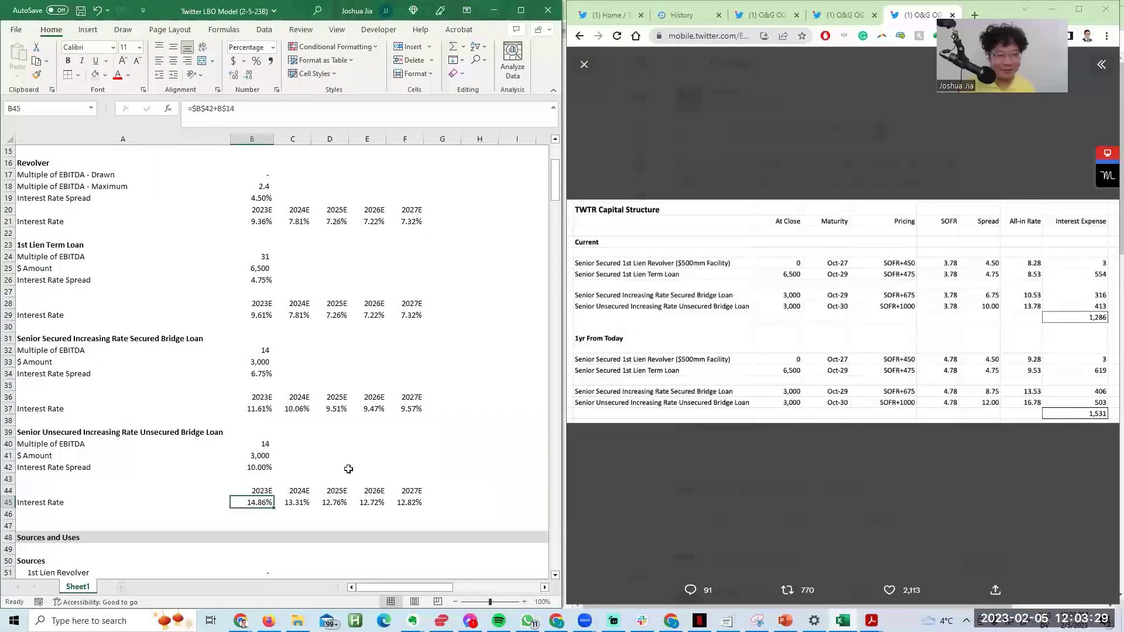
Step: Read the debt package and annual interest details in the Financial Times article on Twitter's first interest payment in Firefox, and return to Excel
key(alt+Tab)
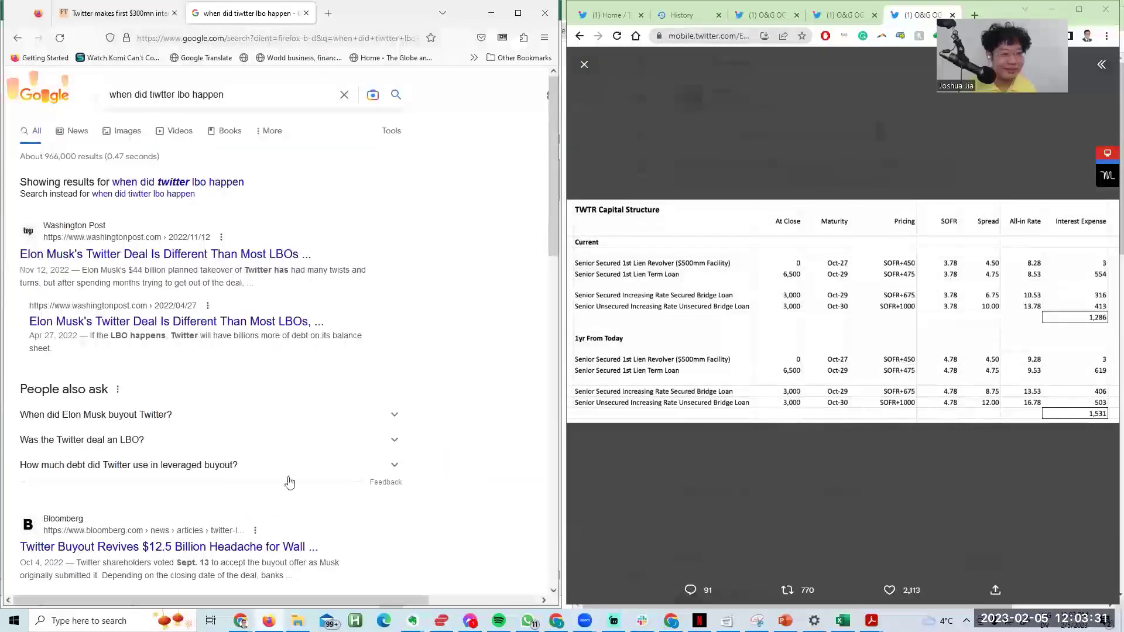
key(ctrl+Tab)
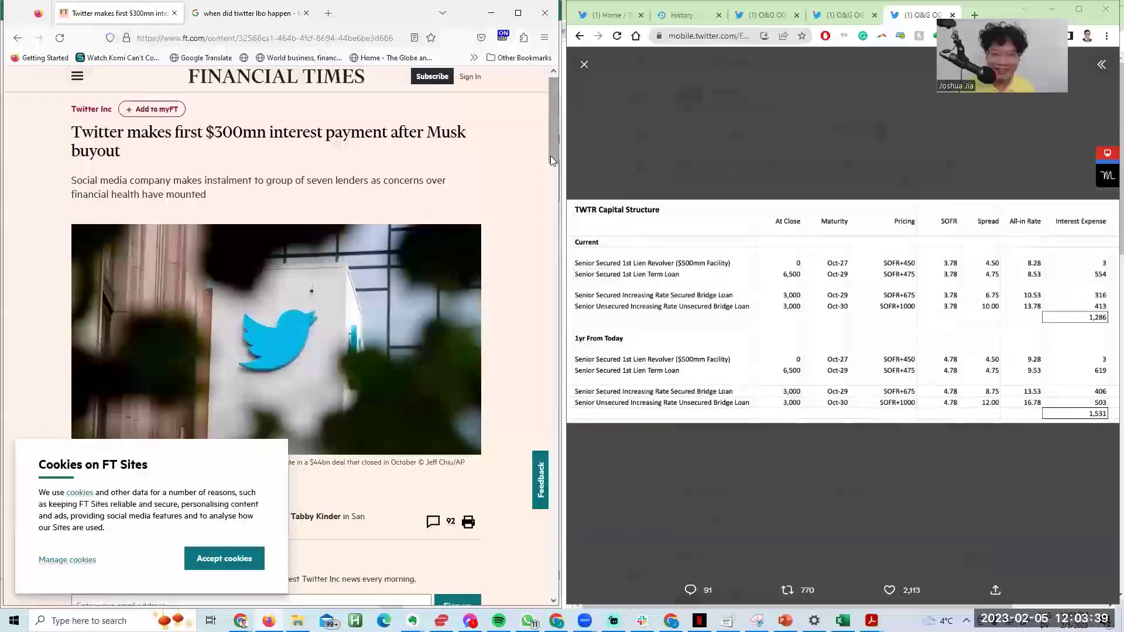
drag(551, 157, 531, 240)
drag(230, 300, 297, 300)
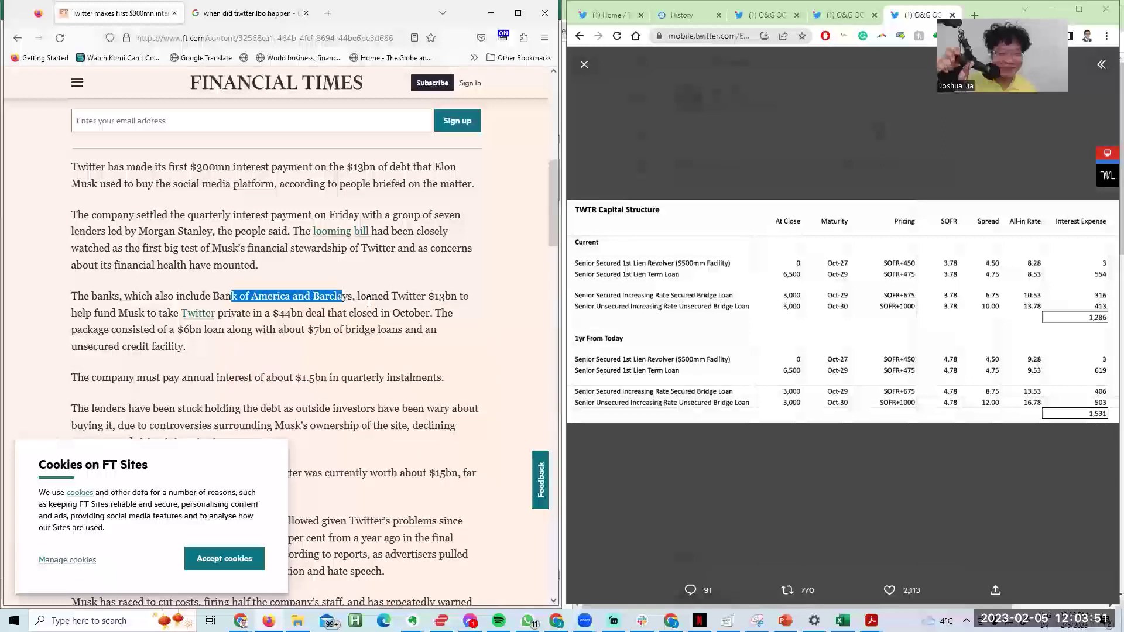
click(246, 391)
scroll(244, 389, down, 1)
key(alt+Tab)
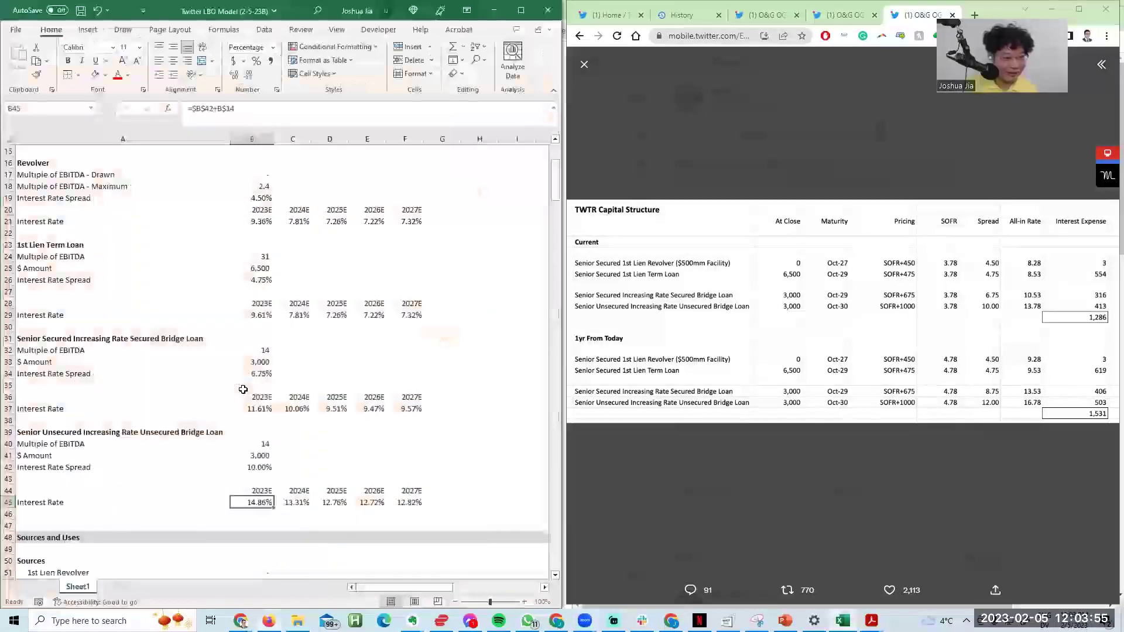
Step: Check the Unsecured Bridge Loan's 2026E interest rate formula in E45 against its source cells
key(Right)
key(Right)
key(Right)
key(F2)
key(Escape)
key(Left)
key(Left)
Step: Review the Sources section and check the EBITDA multiple formulas in C52 and C54 beside the term loan and Unsecured Bridge Loan
key(Down)
key(Left)
key(Left)
key(Down)
key(Down)
key(Down)
key(Down)
key(Down)
key(Down)
key(Down)
key(Down)
key(Down)
key(Down)
key(Down)
key(Down)
key(Down)
key(Down)
key(Down)
key(Down)
key(Down)
key(Down)
key(Down)
key(Down)
key(Down)
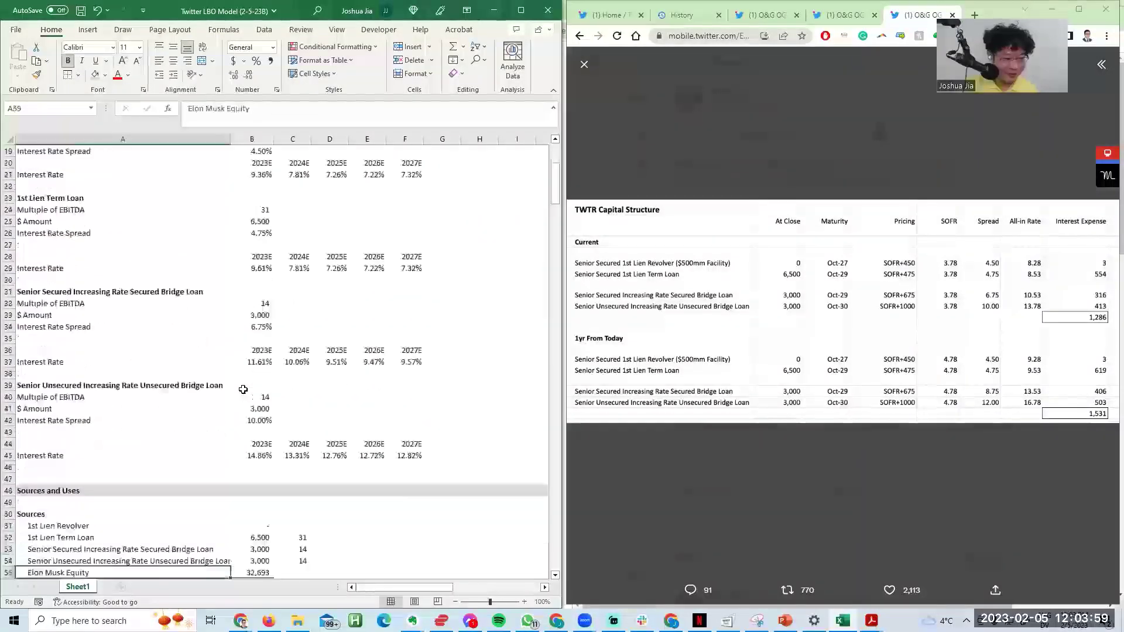
key(Up)
key(Up)
key(Up)
key(Up)
key(Up)
key(Up)
key(Up)
key(Up)
key(Up)
key(Up)
key(Up)
key(Up)
key(Up)
key(Up)
key(Up)
key(Up)
key(Up)
key(Up)
key(Right)
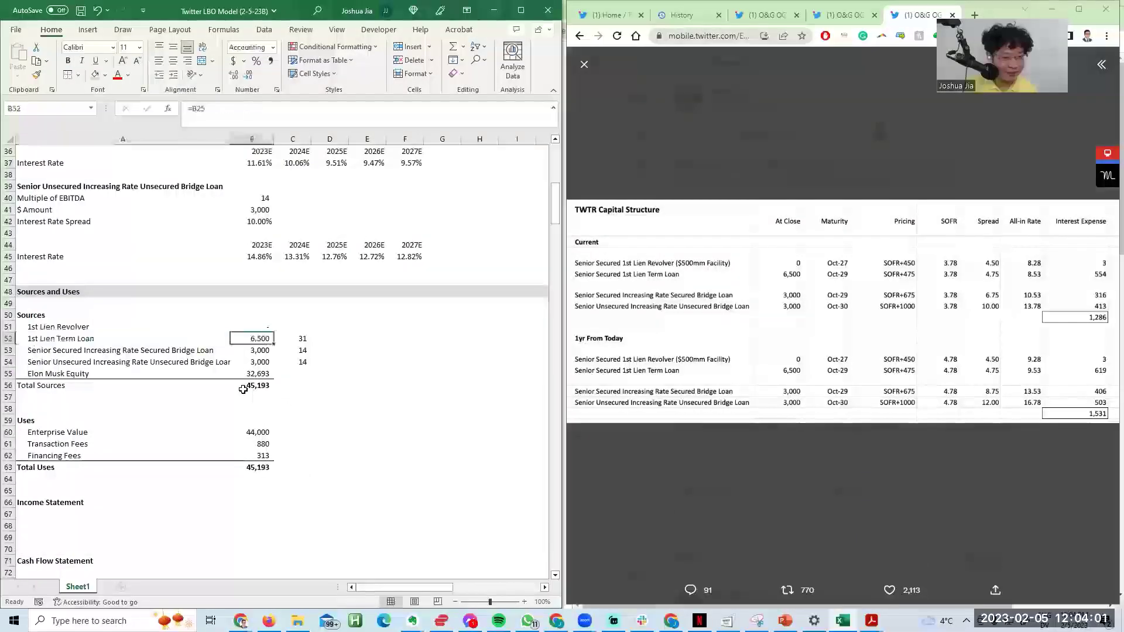
key(Up)
key(Up)
key(Down)
key(Down)
key(Down)
key(Right)
key(Up)
key(F2)
key(Escape)
key(Down)
key(Down)
key(F2)
key(Escape)
key(Up)
key(Up)
key(Left)
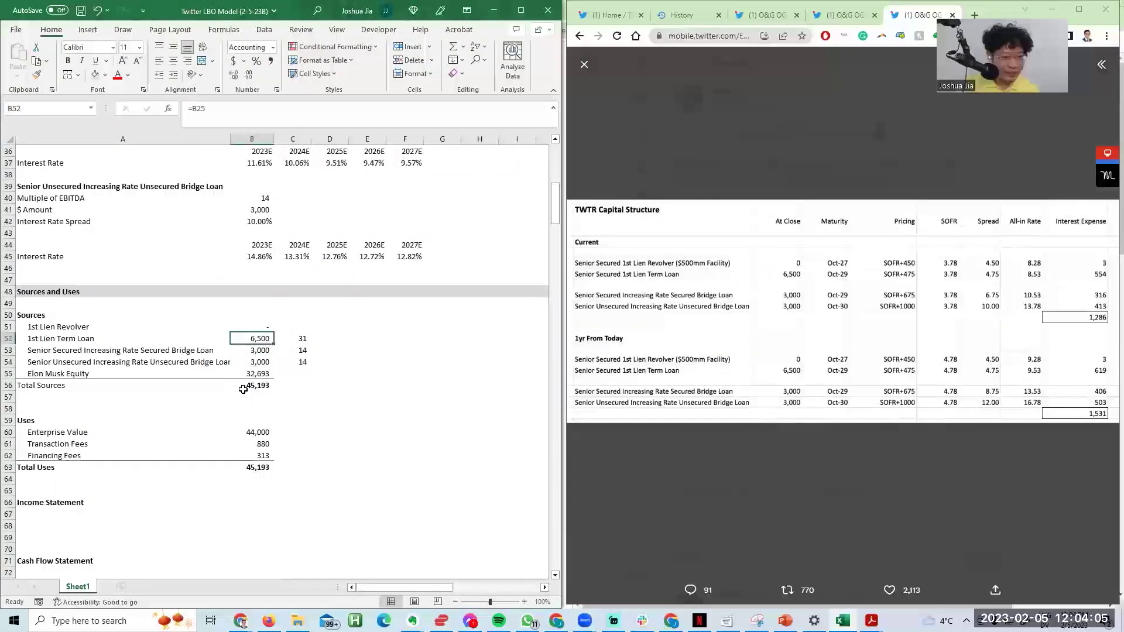
Step: Open a second window of the LBO workbook and tile the two windows side by side
key(Down)
key(super+Up)
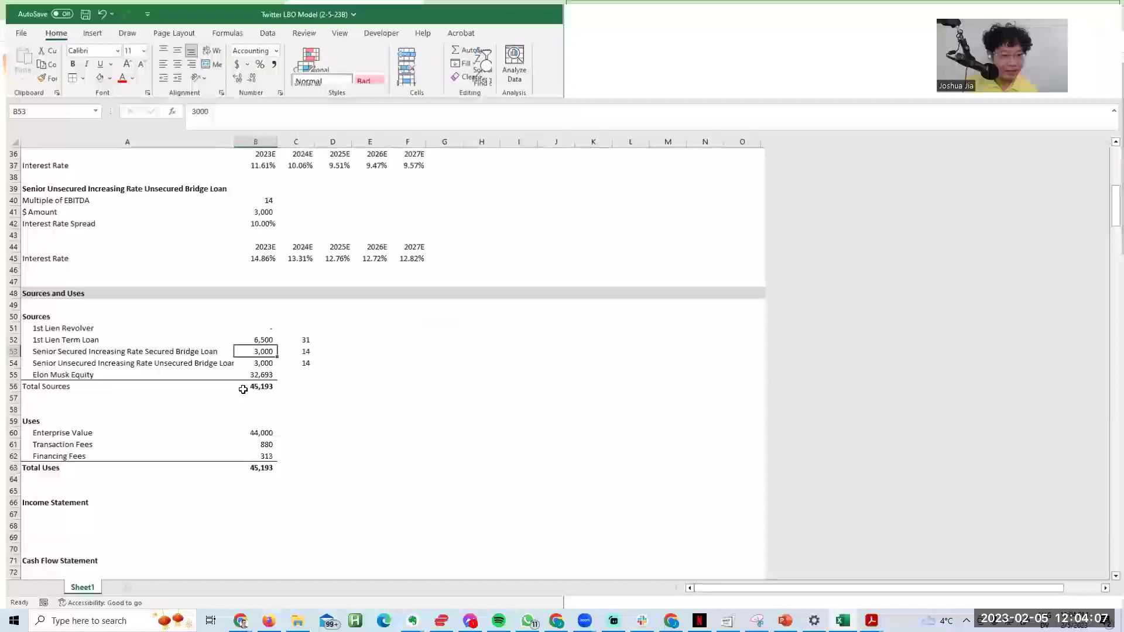
key(super+Left)
key(alt+w)
key(n)
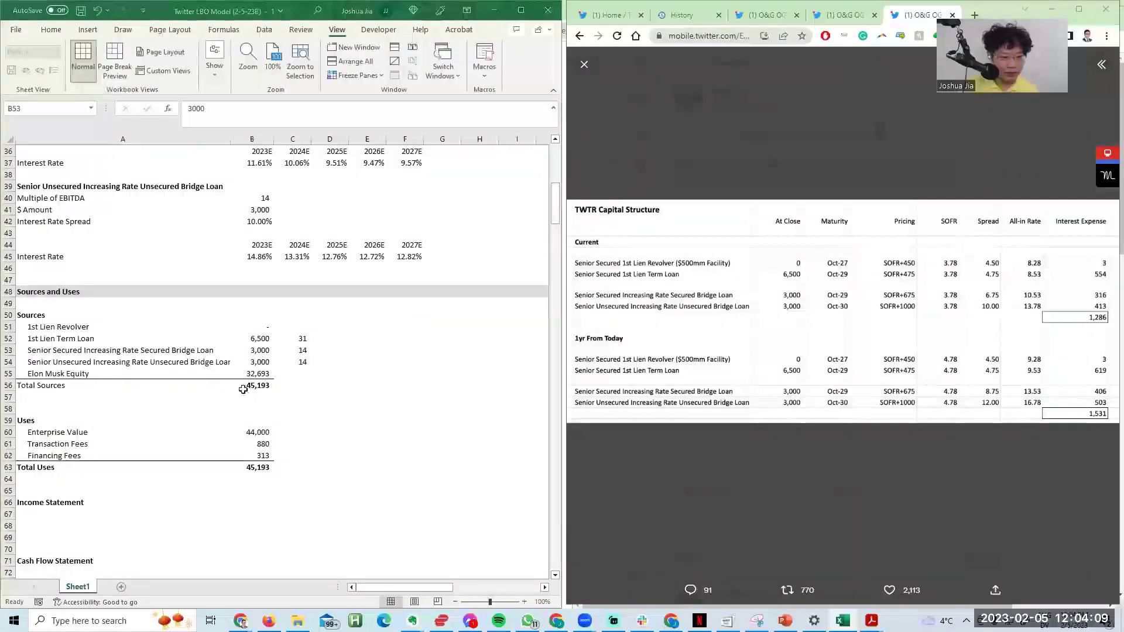
key(super+Right)
click(648, 423)
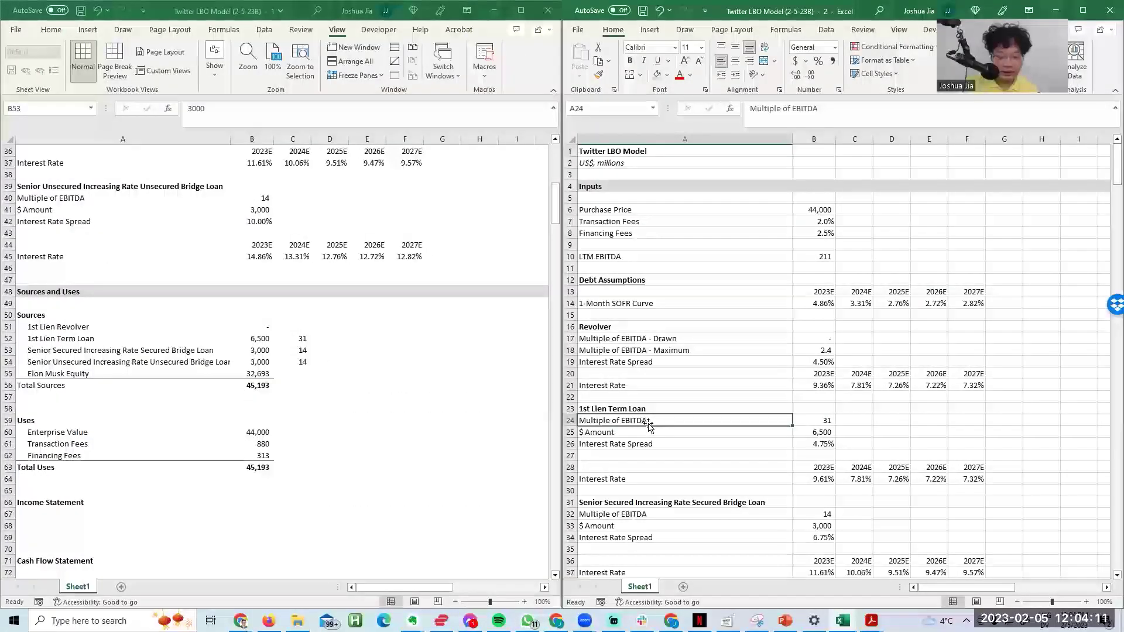
Step: Freeze the panes at B5 in the second workbook window, keeping the title rows and label column fixed
key(Down)
key(Down)
key(Down)
key(Right)
key(alt+w)
key(f)
key(f)
Step: Link the 1st Lien Revolver in B51 to its drawn multiple in B17 and the 1st Lien Term Loan in B52 to B25
click(280, 355)
key(Up)
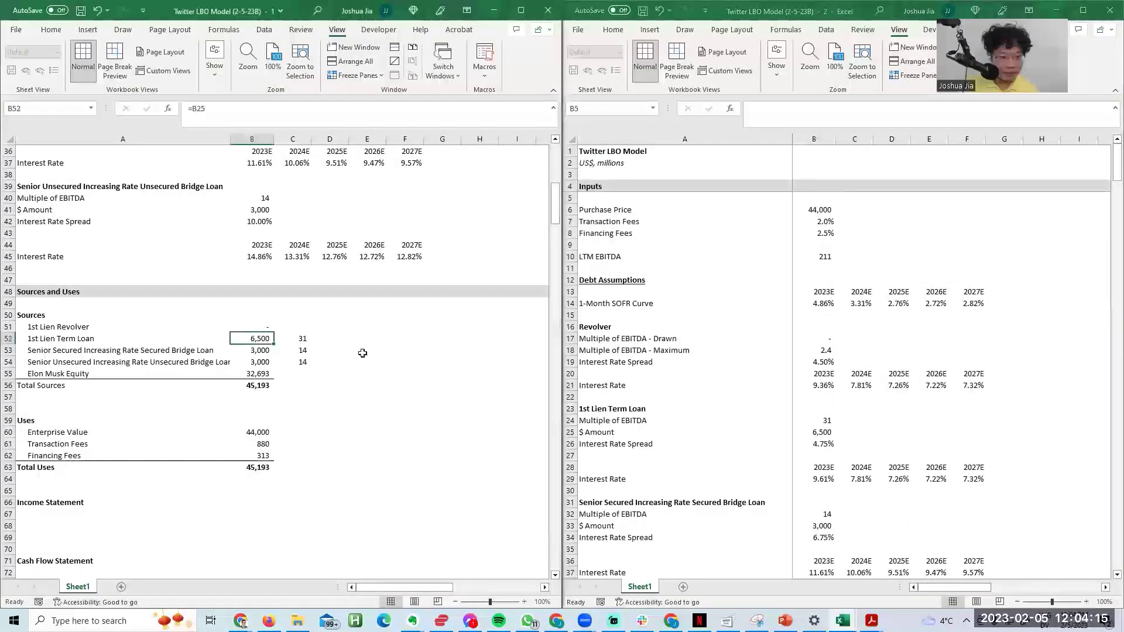
text(=)
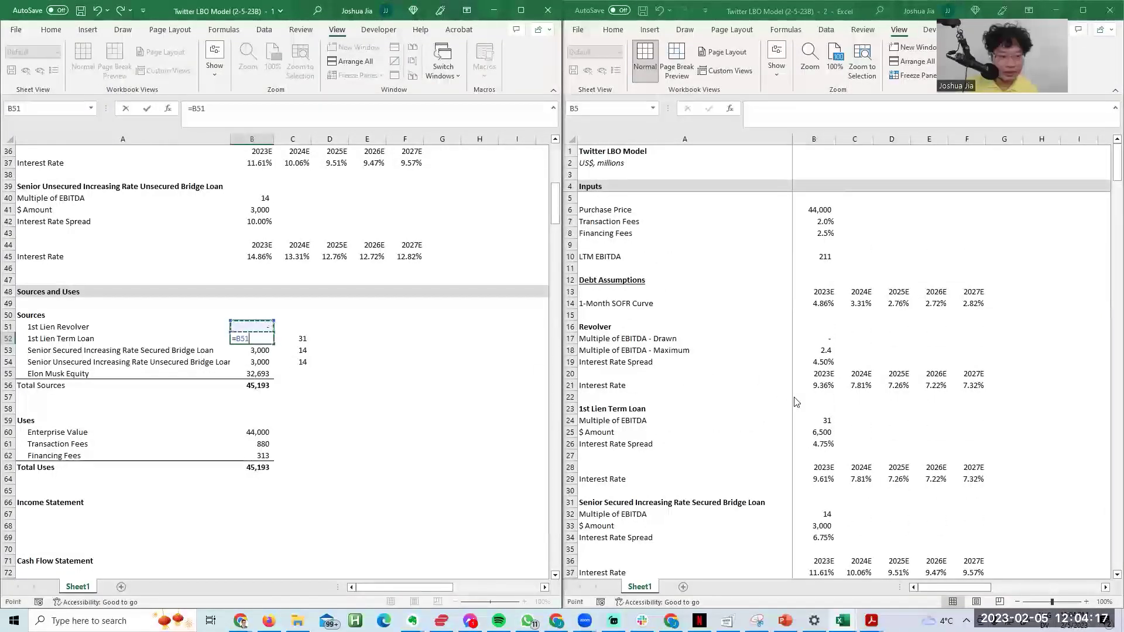
key(Escape)
key(Up)
text(=)
click(816, 338)
key(Return)
text(=)
click(810, 431)
key(Return)
Step: Link the Secured Bridge Loan source in B53 to its dollar amount with =B33
text(=)
click(803, 465)
key(Down)
key(Down)
key(Down)
key(Down)
key(Down)
key(Down)
key(Down)
key(Down)
key(Down)
key(Down)
key(Down)
key(Down)
key(Up)
key(Up)
key(Up)
key(Up)
key(Up)
key(Up)
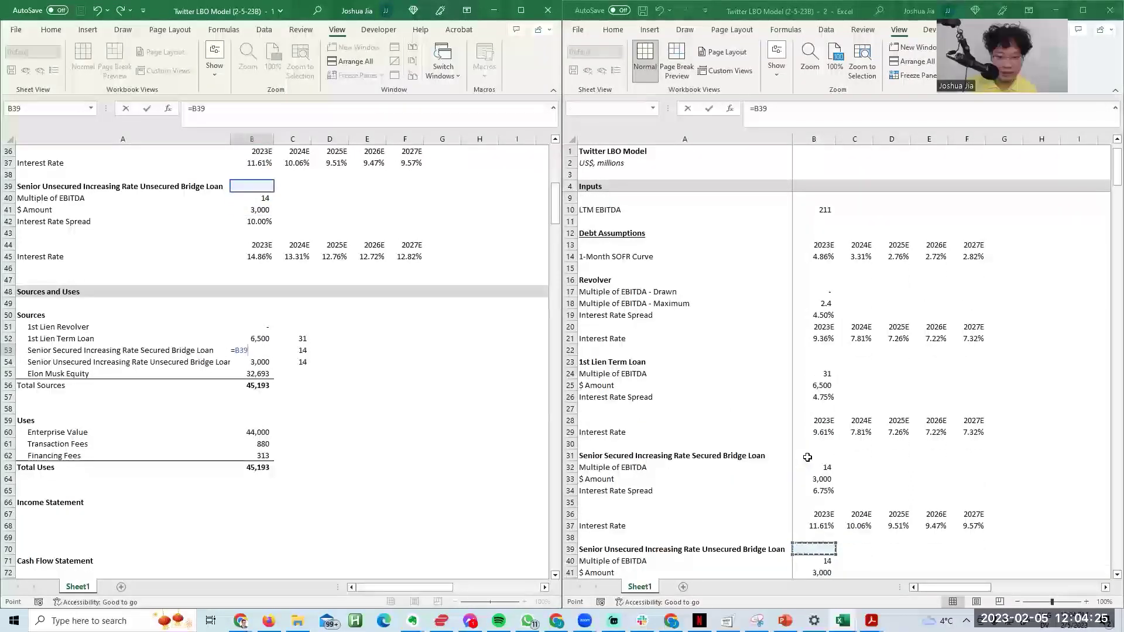
key(Up)
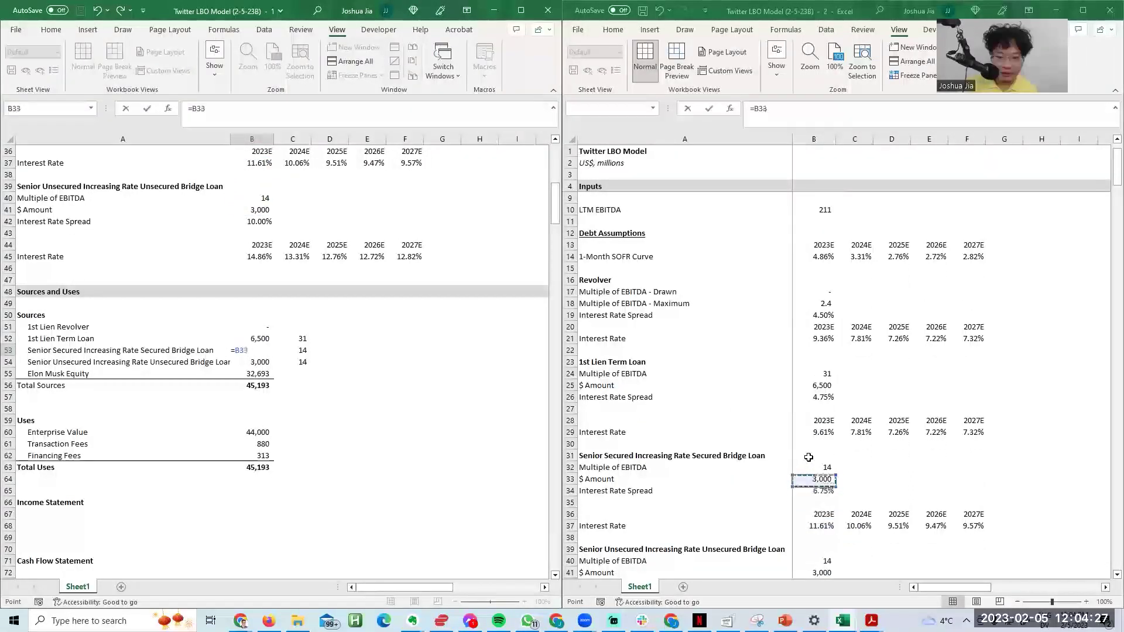
key(Return)
Step: Link the Unsecured Bridge Loan source in B54 to its dollar amount with =B41 and check the formula
text(=)
click(819, 507)
key(Down)
key(Down)
key(Down)
key(Down)
key(Down)
key(Down)
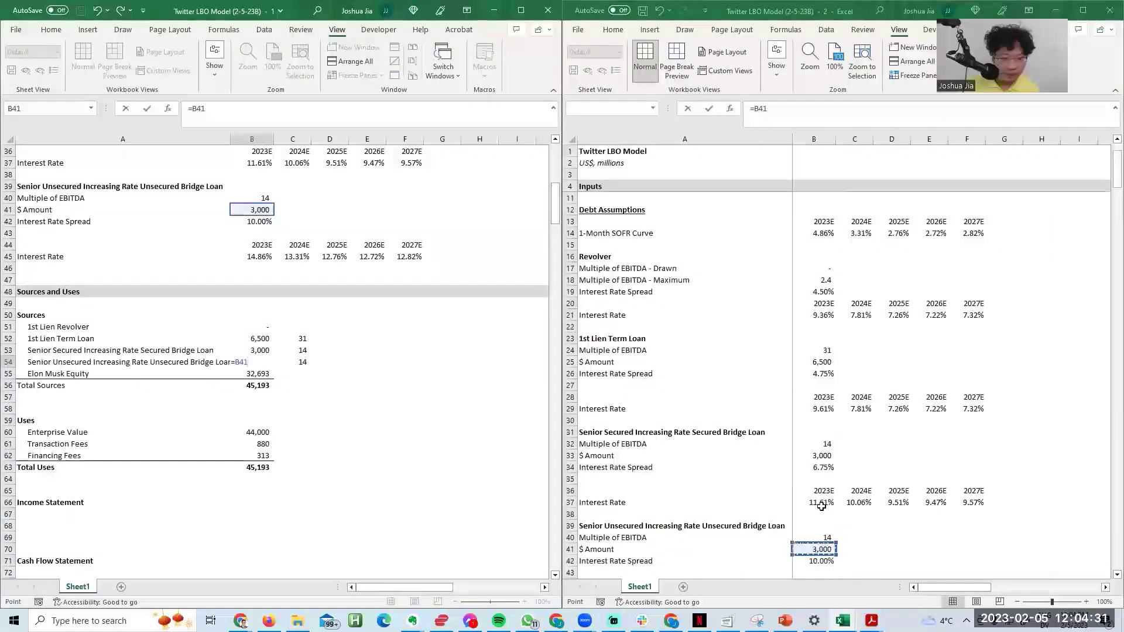
key(Return)
text(=)
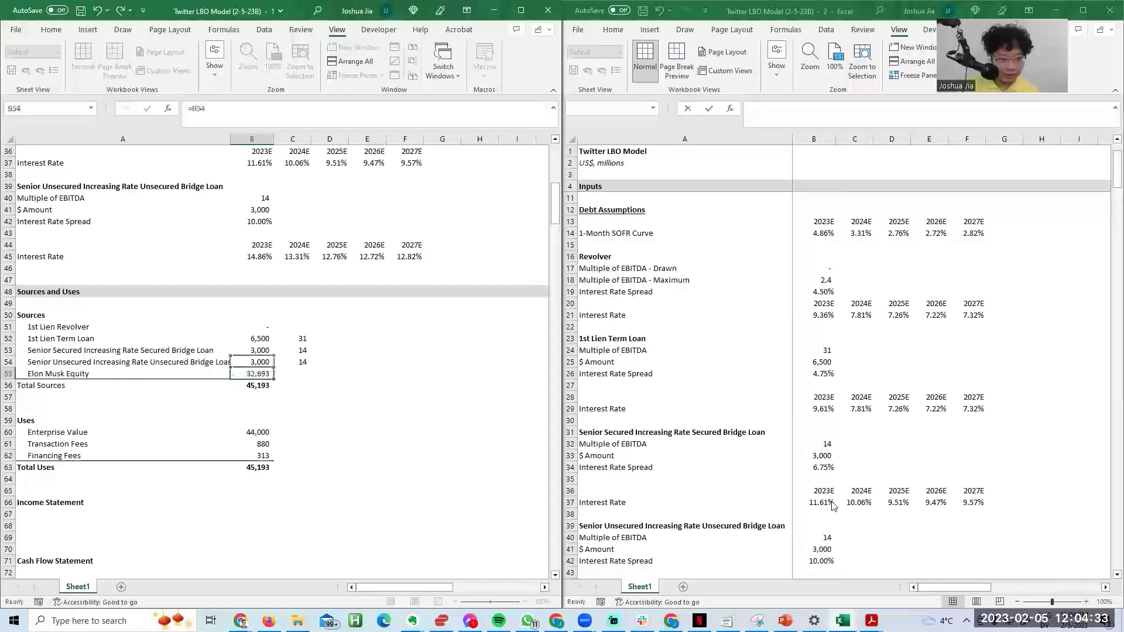
key(Escape)
key(Up)
key(F2)
key(Return)
Step: Clear the EBITDA multiples in C52:C54 beside the loan sources
key(Down)
key(Down)
key(Down)
key(Down)
key(Right)
key(Up)
key(shift+Up)
key(shift+Up)
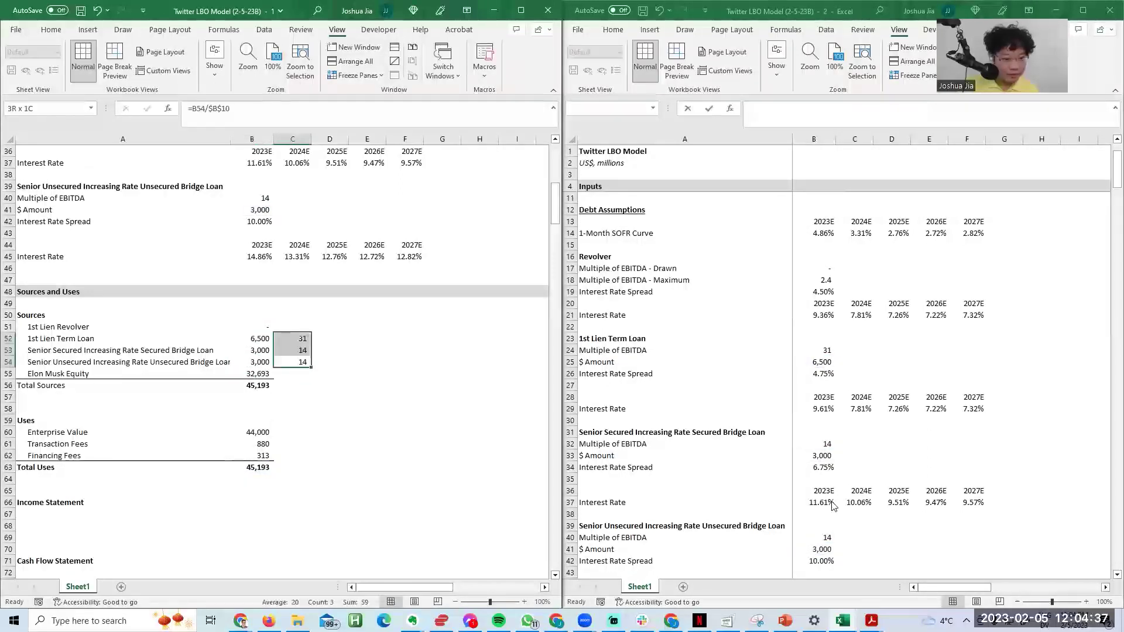
key(Left)
key(Down)
key(Down)
key(Down)
key(Right)
key(Up)
key(Up)
key(Up)
key(Left)
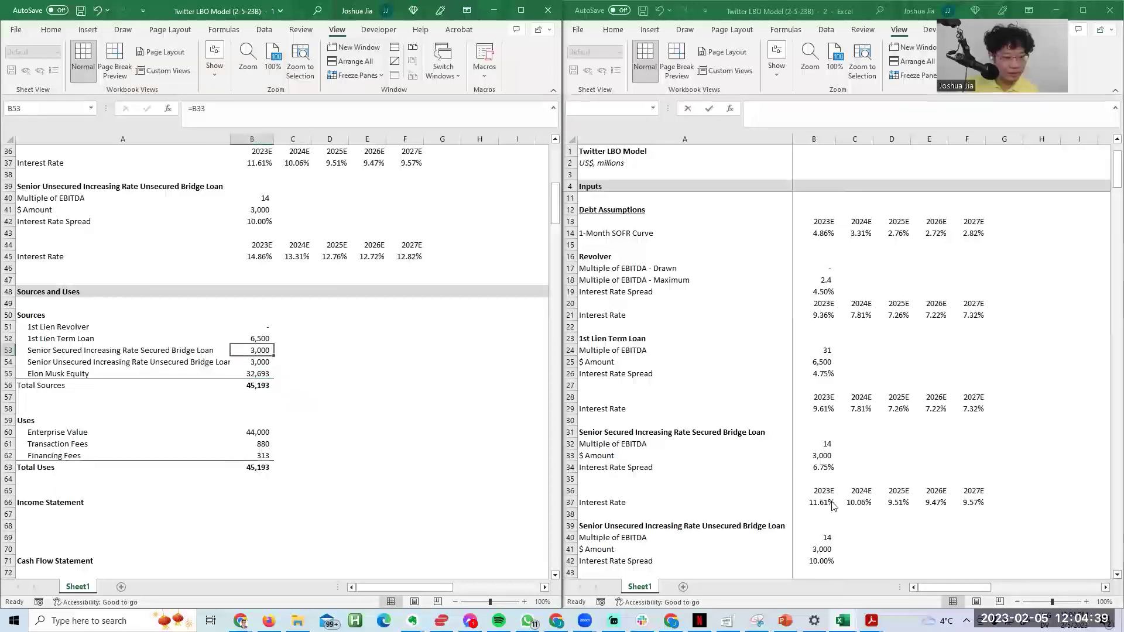
Step: Delete the extra blank row 57 between Total Sources and the Uses section
key(Left)
key(Down)
key(Down)
key(Down)
key(Down)
key(shift+space)
key(ctrl+minus)
key(Up)
key(Right)
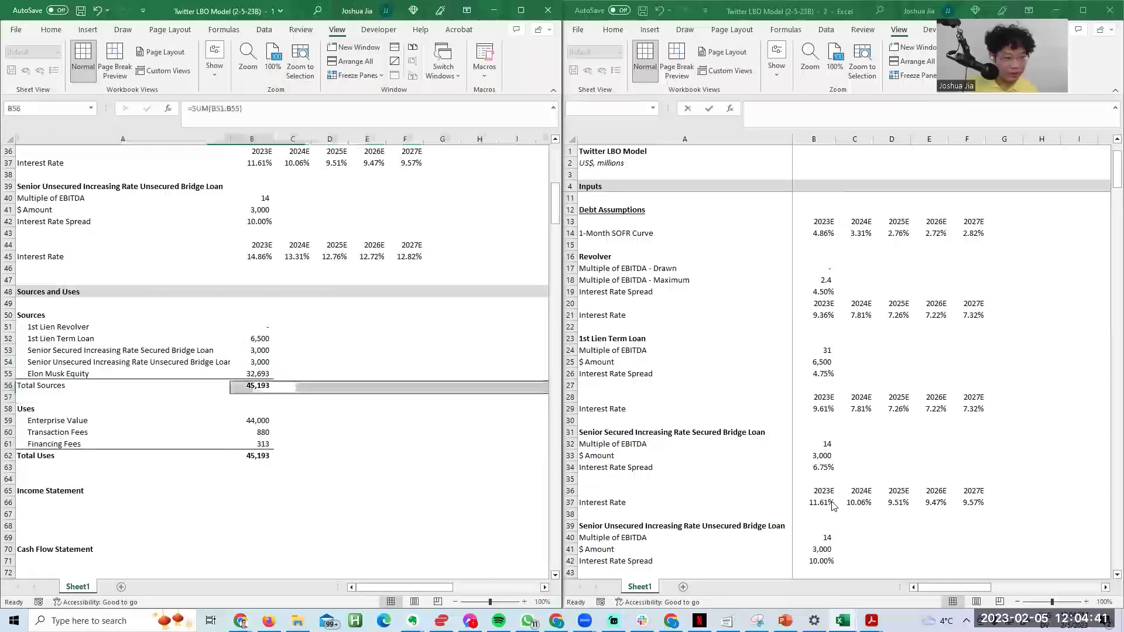
Step: Add the header "% of Capital" in C50 beside Sources and autofit its column width
key(Up)
key(Up)
key(Up)
key(Right)
key(Up)
key(Up)
key(Up)
key(Up)
key(Up)
text(%)
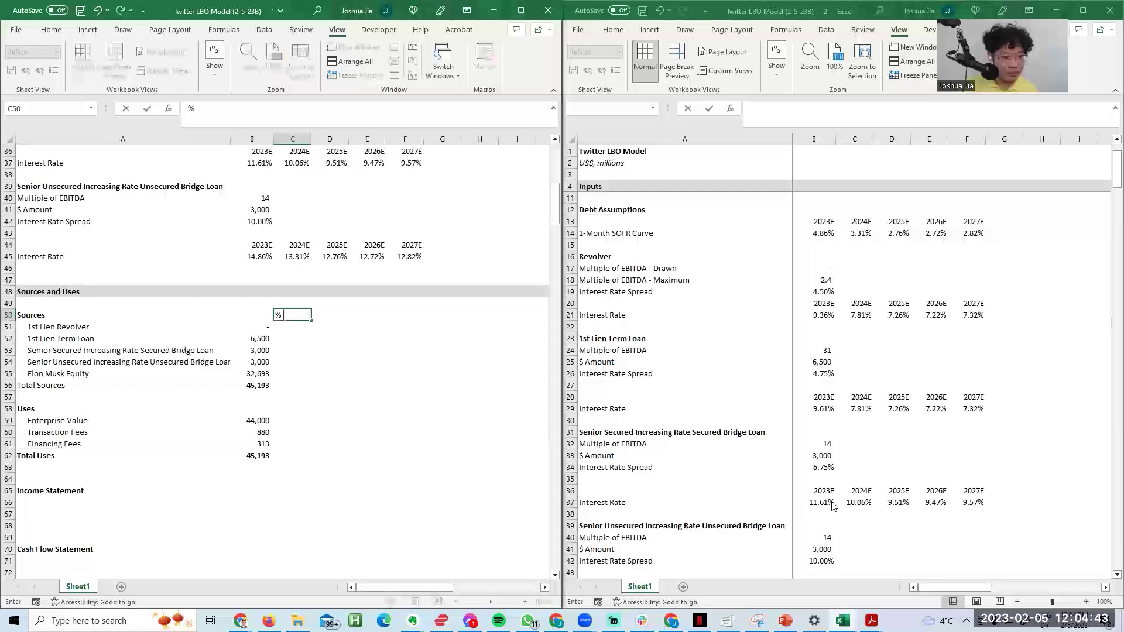
key(Return)
key(alt+h)
key(o)
key(i)
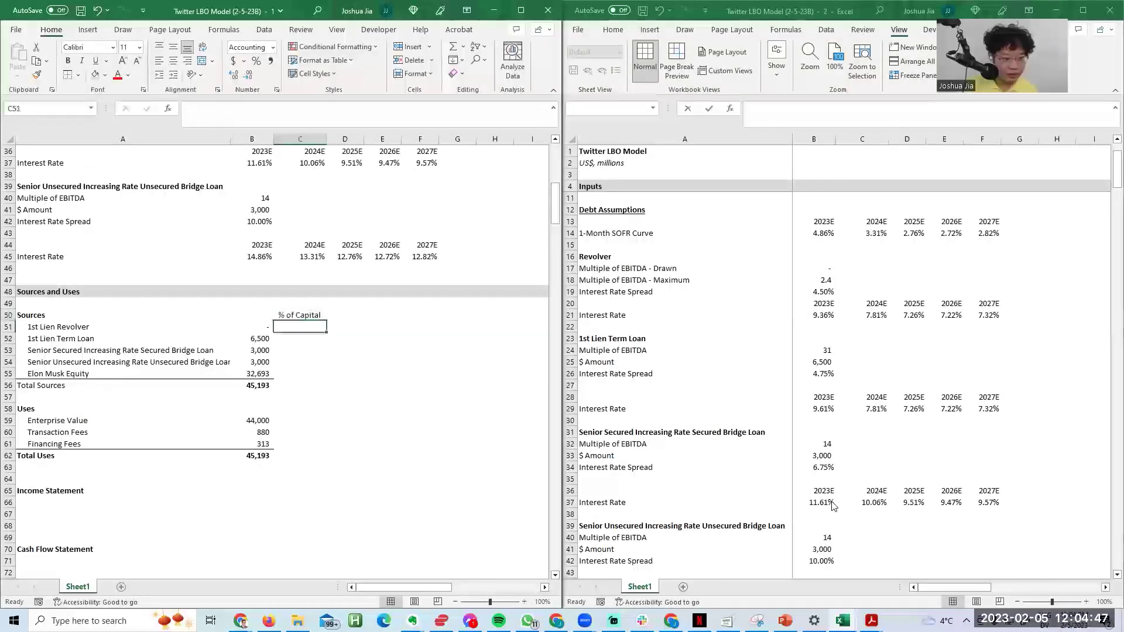
Step: Calculate each source's share of total sources in C51:C55 with =B51/$B$56, format as one-decimal percentages, and check the formula
text(=)
key(Left)
text(/)
key(Down)
key(Down)
key(F4)
key(ctrl+Return)
key(shift+Down)
key(shift+Down)
key(shift+Down)
key(ctrl+shift+5)
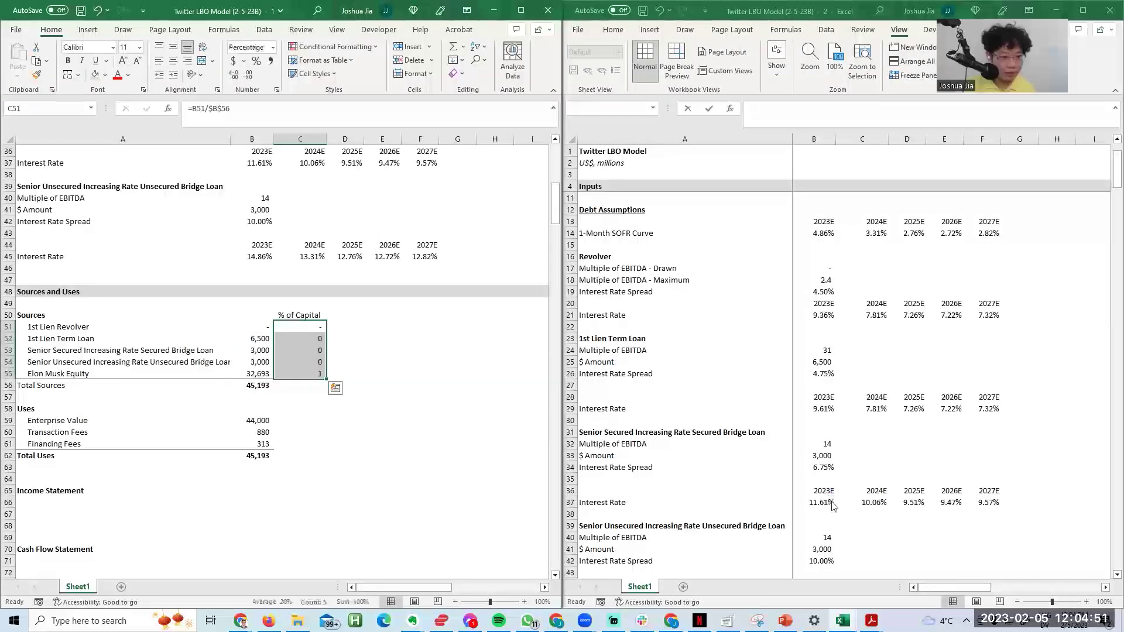
key(Down)
key(Down)
key(Down)
key(Down)
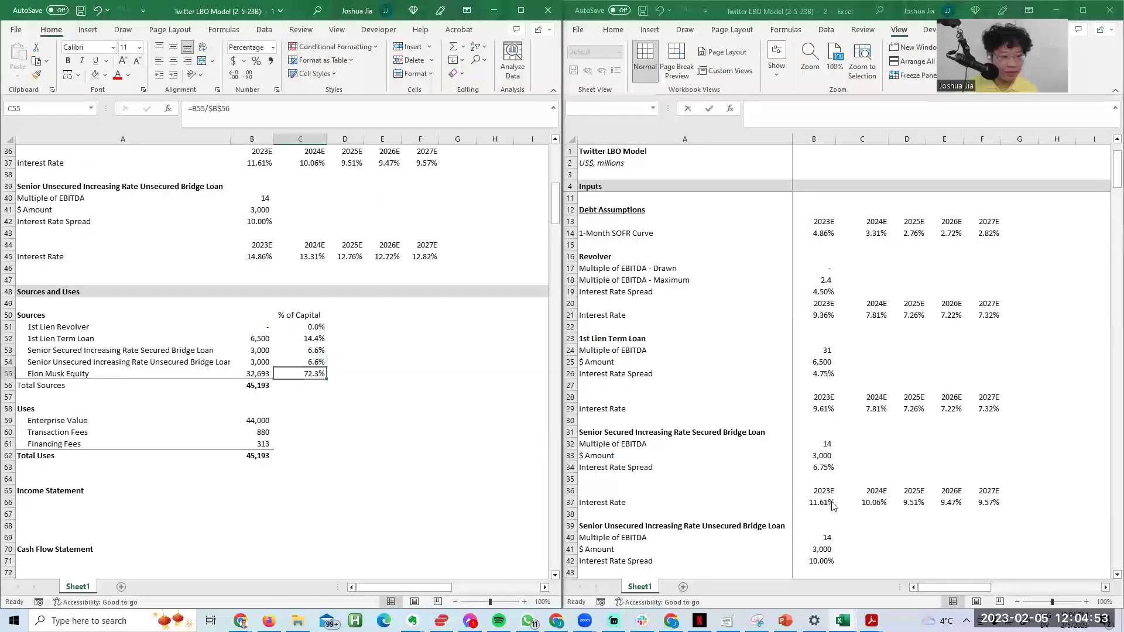
key(F2)
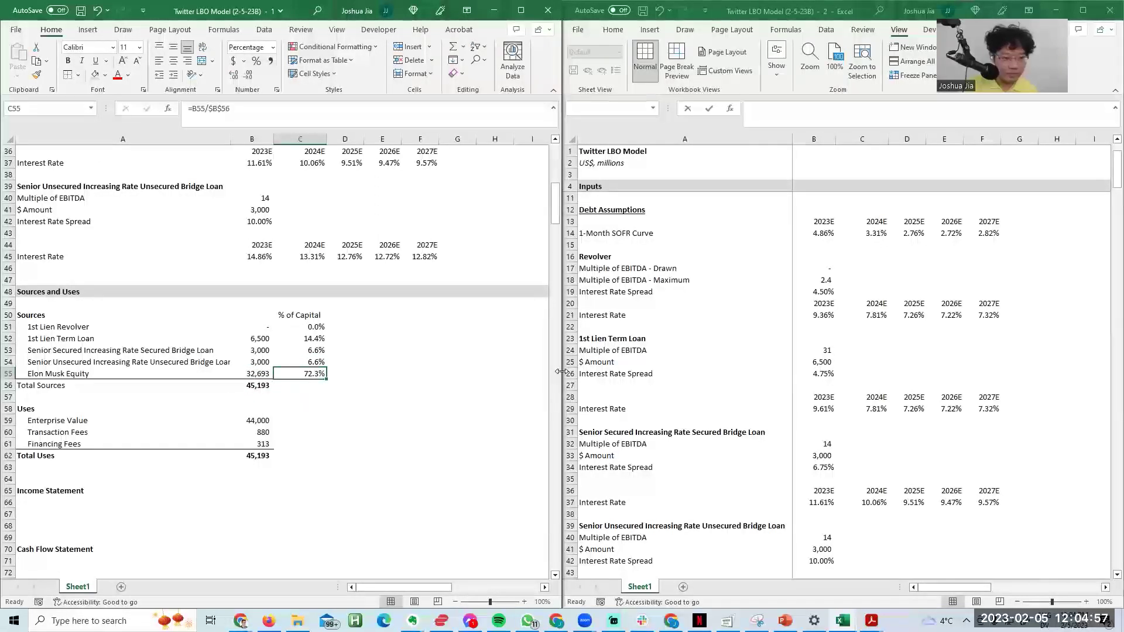
key(Down)
key(Down)
key(Down)
key(Down)
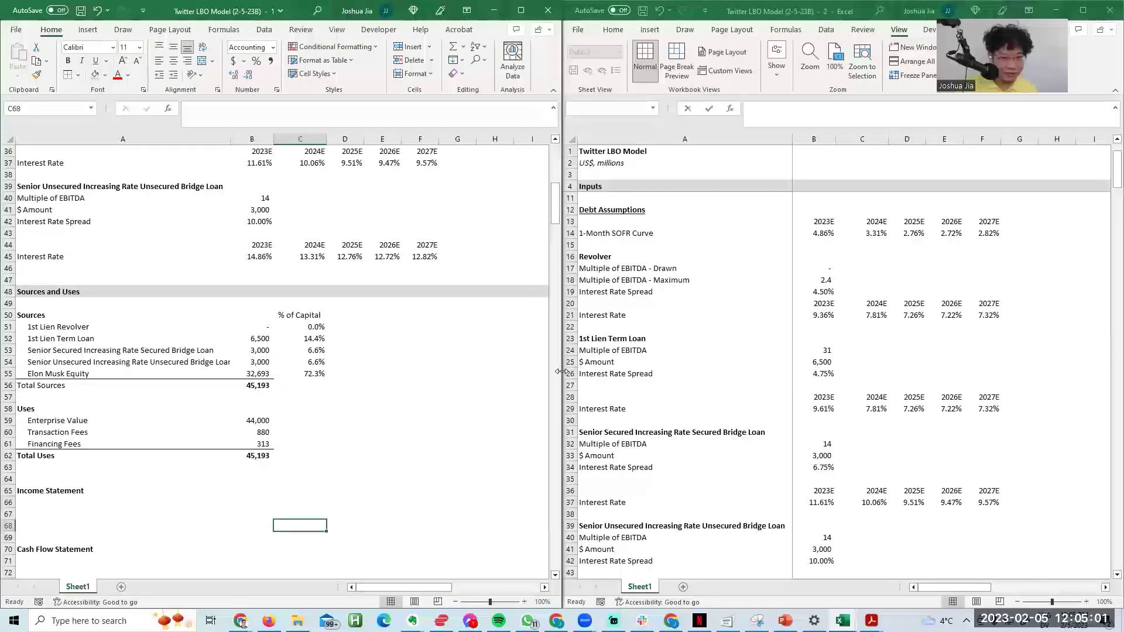
Step: In the second window of the model, delete the extra blank row 63 between Total Uses and Income Statement
click(693, 359)
scroll(691, 355, down, 11)
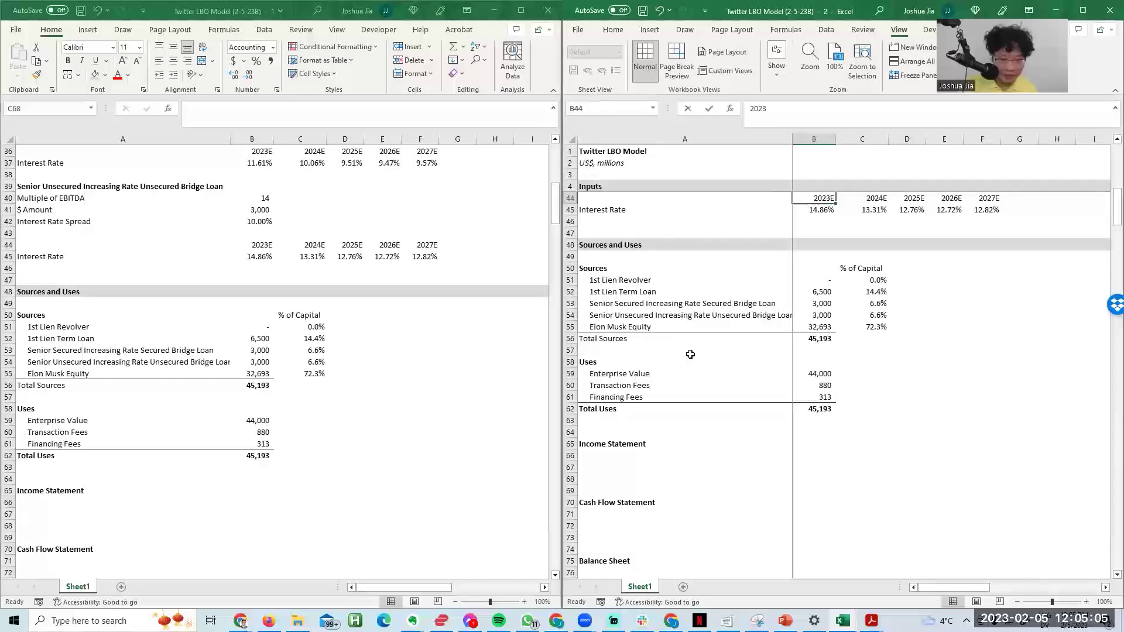
click(690, 355)
key(Down)
key(Down)
key(Down)
key(Down)
key(Down)
key(Down)
key(Down)
key(shift+space)
key(Up)
key(shift+space)
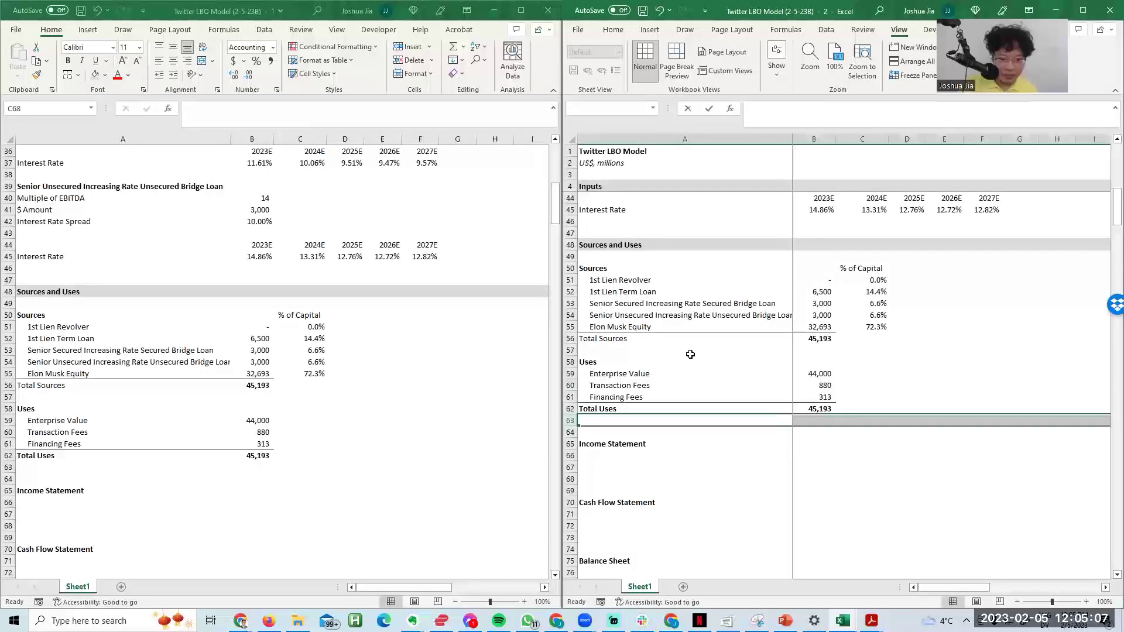
key(ctrl+minus)
Step: Fill the entire Income Statement header row 64 with the light grey used for the other section headers
key(Down)
key(shift+space)
key(alt+h)
key(h)
key(Down)
key(Down)
key(Return)
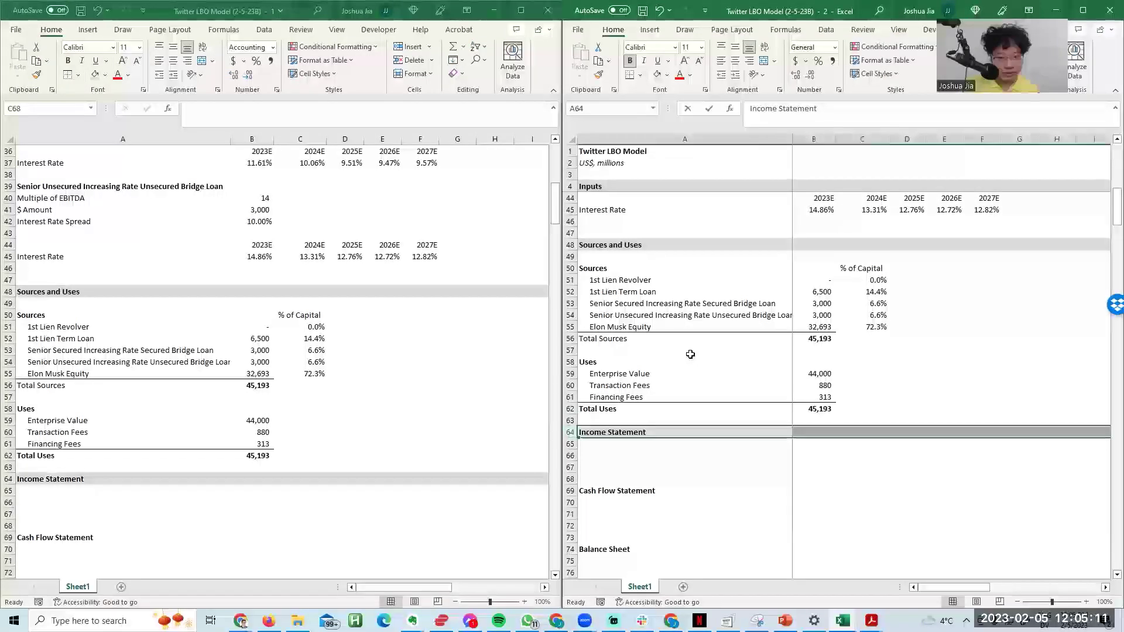
Step: Switch to Twitter's Key Stats page on Capital IQ, close the EBITDA detail pop-up, maximize the browser, and dismiss the page search
key(alt+Tab)
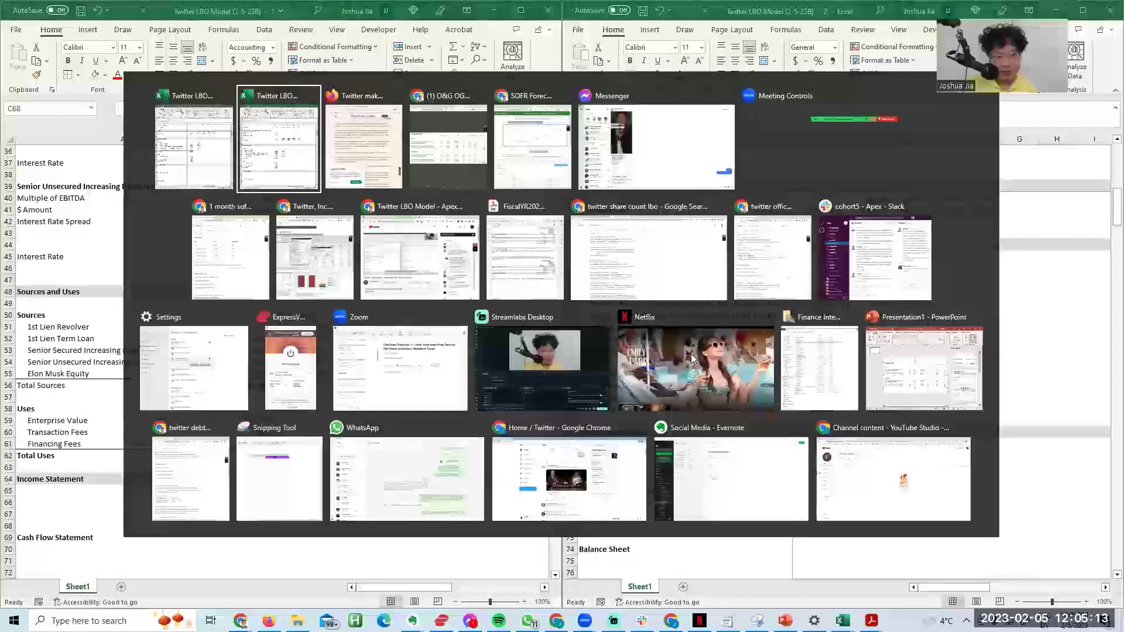
key(Tab)
key(Tab)
key(Tab)
key(Tab)
key(Tab)
key(Tab)
key(Tab)
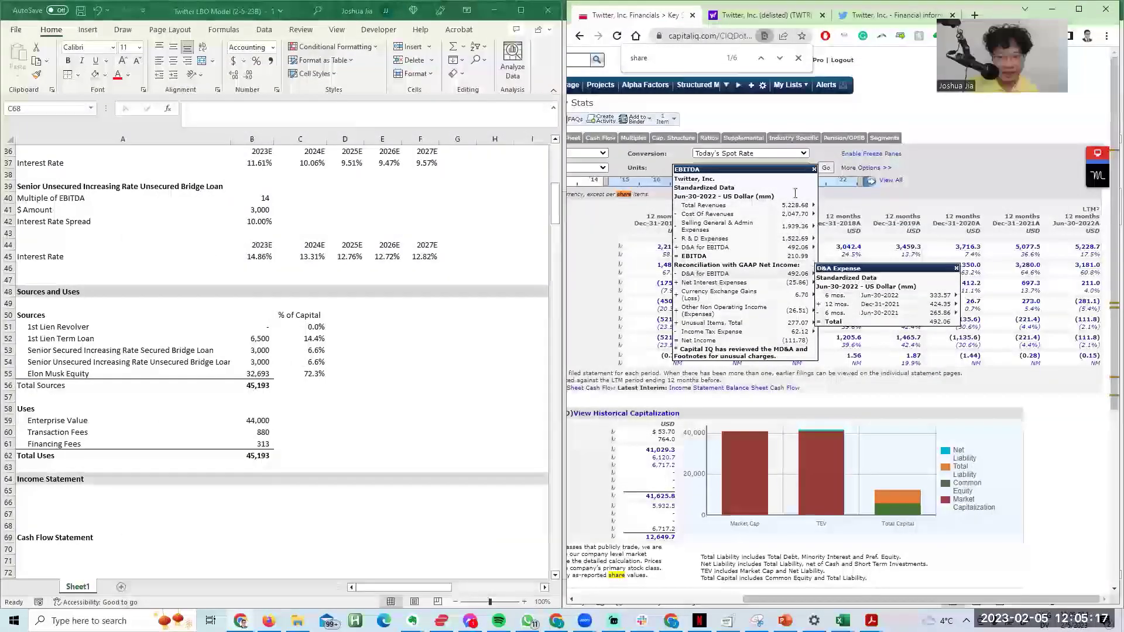
click(815, 170)
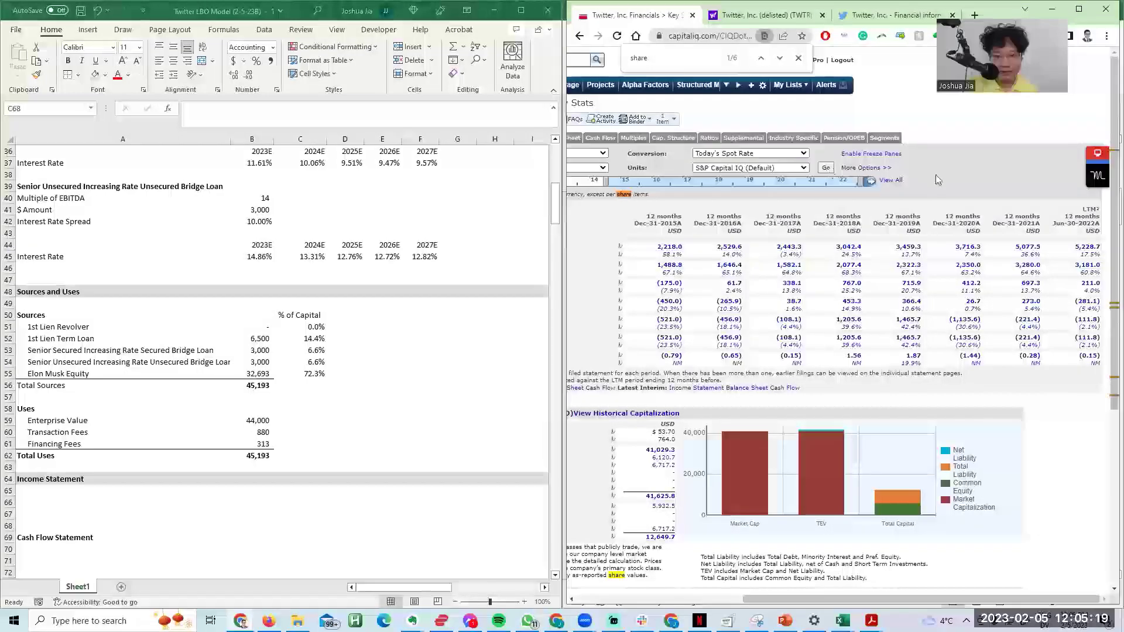
key(super+Up)
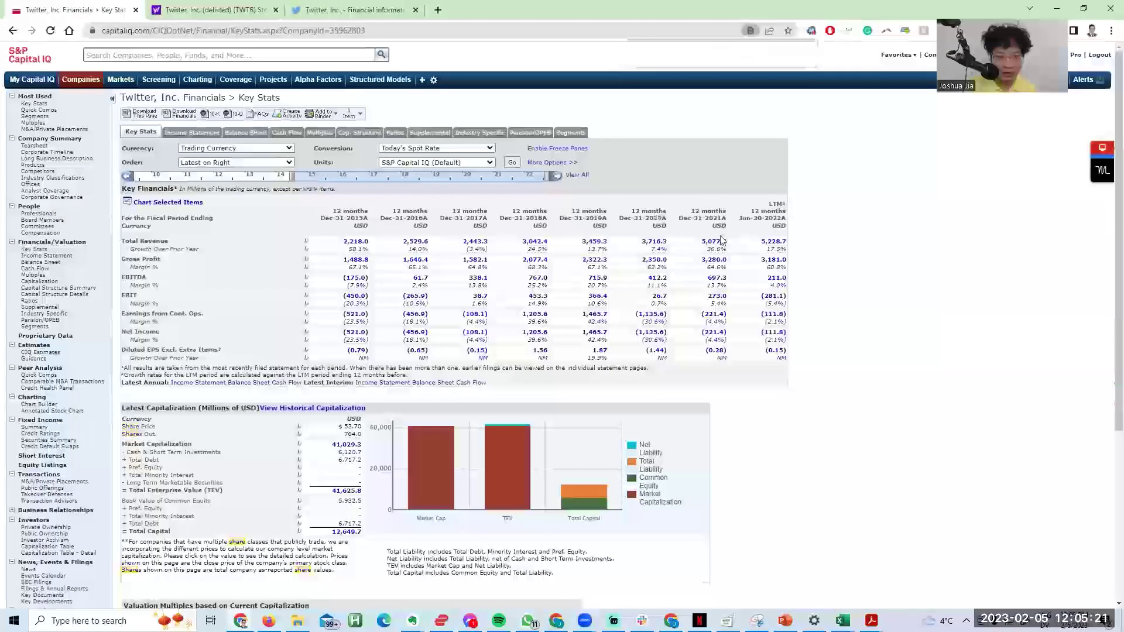
key(Escape)
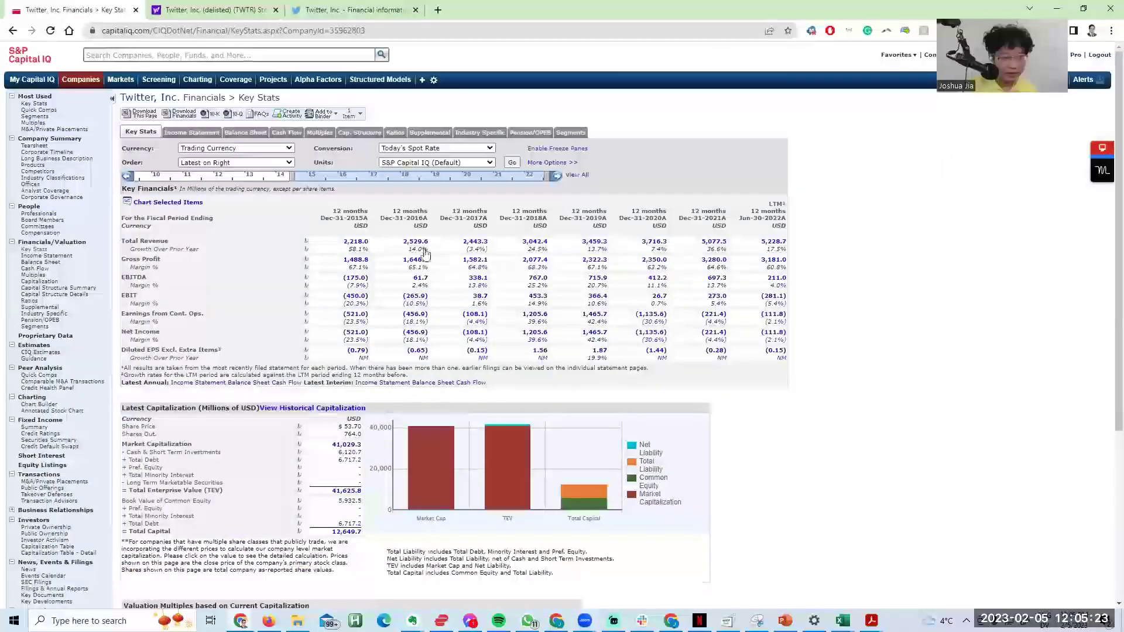
Step: Download Twitter's financials from Capital IQ, open the workbook, and place it side by side with the LBO model
click(180, 114)
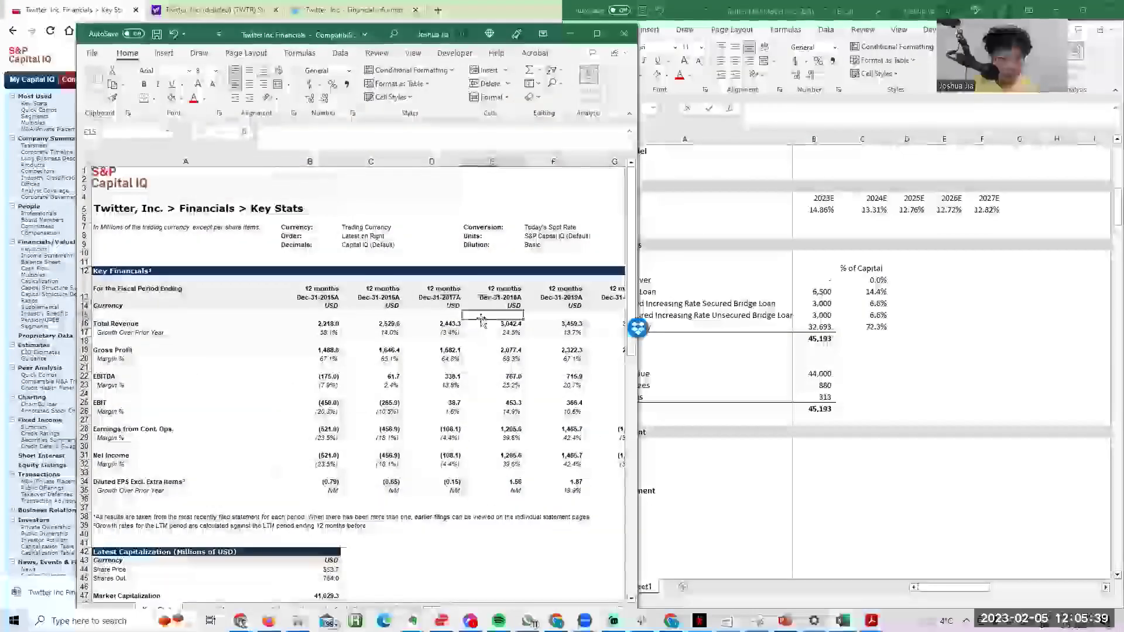
click(412, 306)
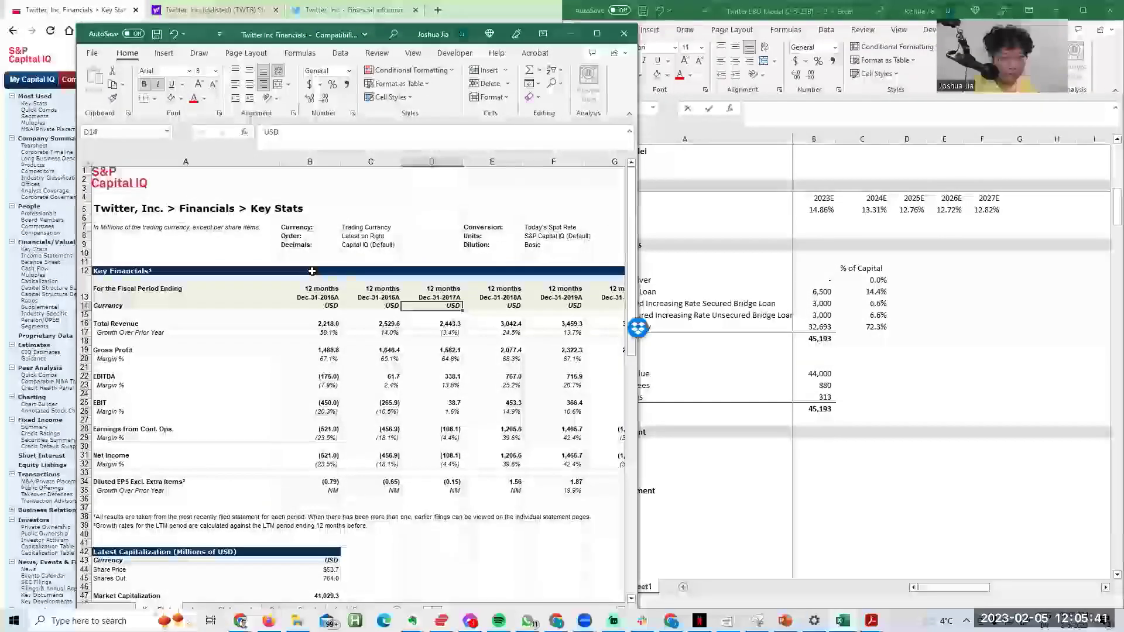
key(super+Up)
key(super+Left)
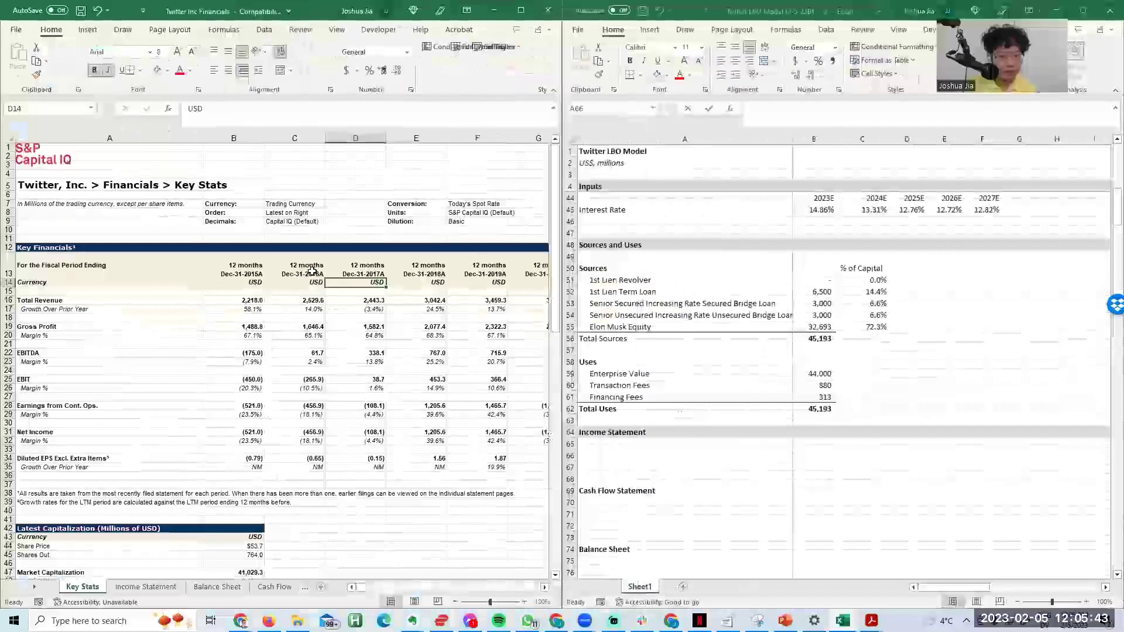
key(Escape)
Step: Insert a blank row above the Inputs header at the start of the LBO model
click(617, 476)
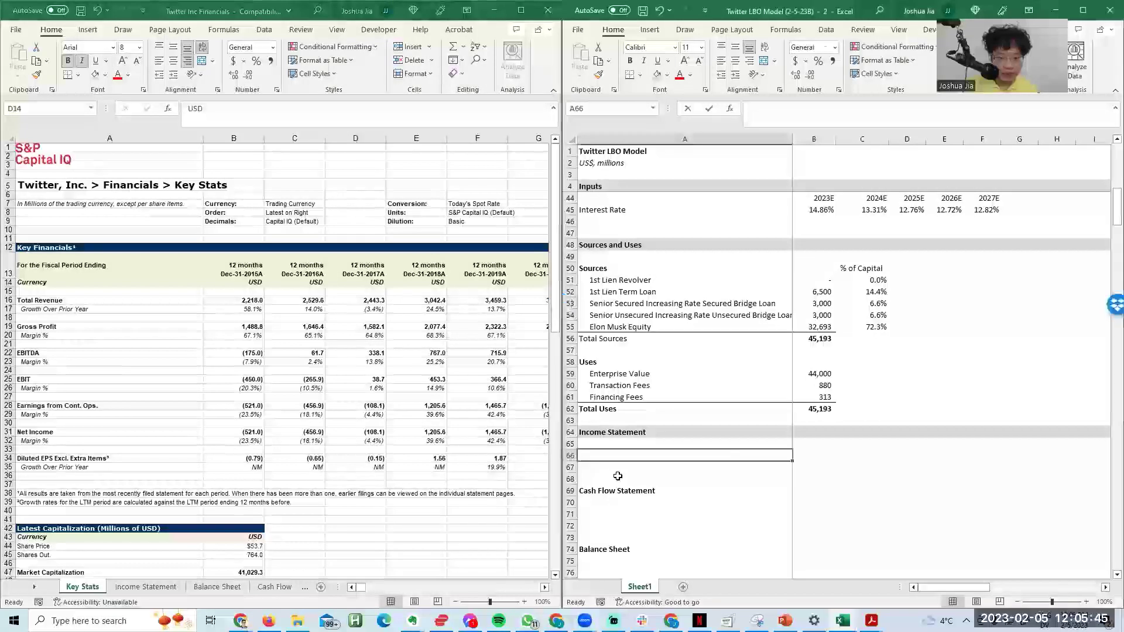
key(Right)
key(Right)
key(Left)
key(Up)
key(ctrl+Up)
key(ctrl+Up)
click(849, 178)
key(Up)
key(Left)
key(Down)
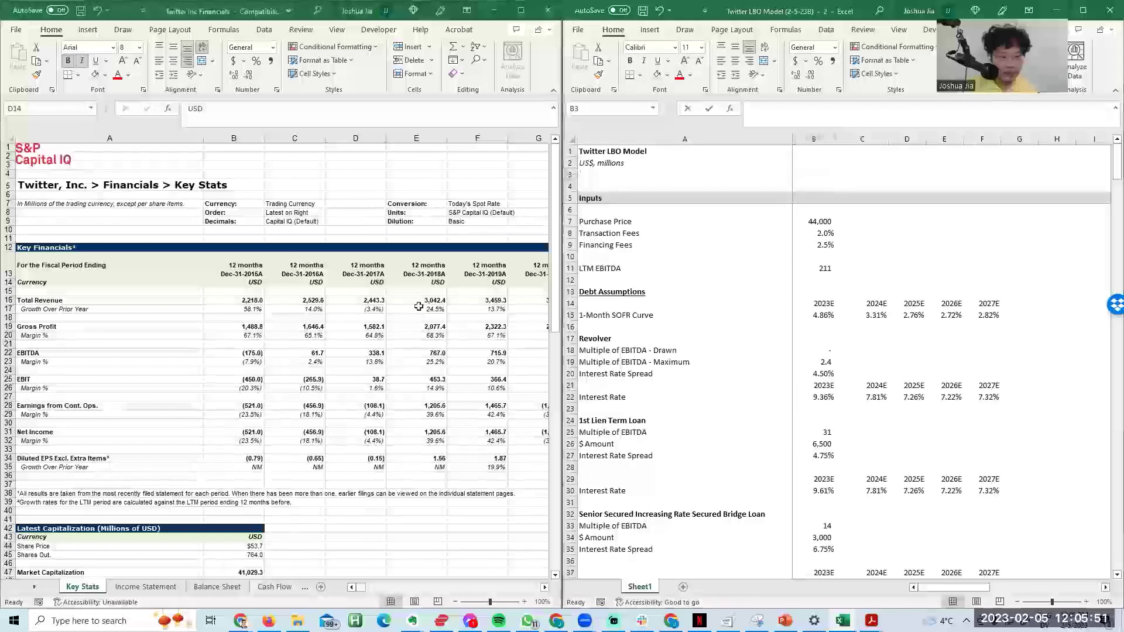
Step: Examine the fiscal periods covered in the downloaded Key Stats sheet, from Dec-31-2015 through LTM Jun-30-2022
click(476, 282)
key(Right)
key(Right)
key(Right)
key(Left)
key(Left)
key(Left)
key(Left)
key(Left)
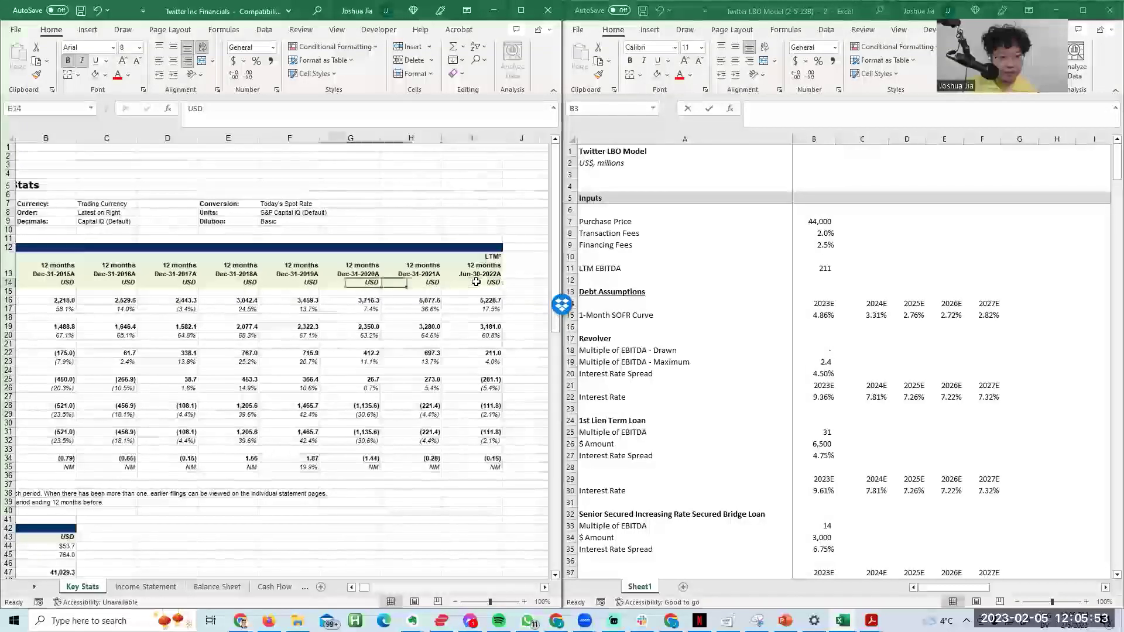
key(Left)
key(Left)
key(Left)
key(Right)
key(Right)
key(Right)
key(Right)
key(Right)
key(Right)
key(Right)
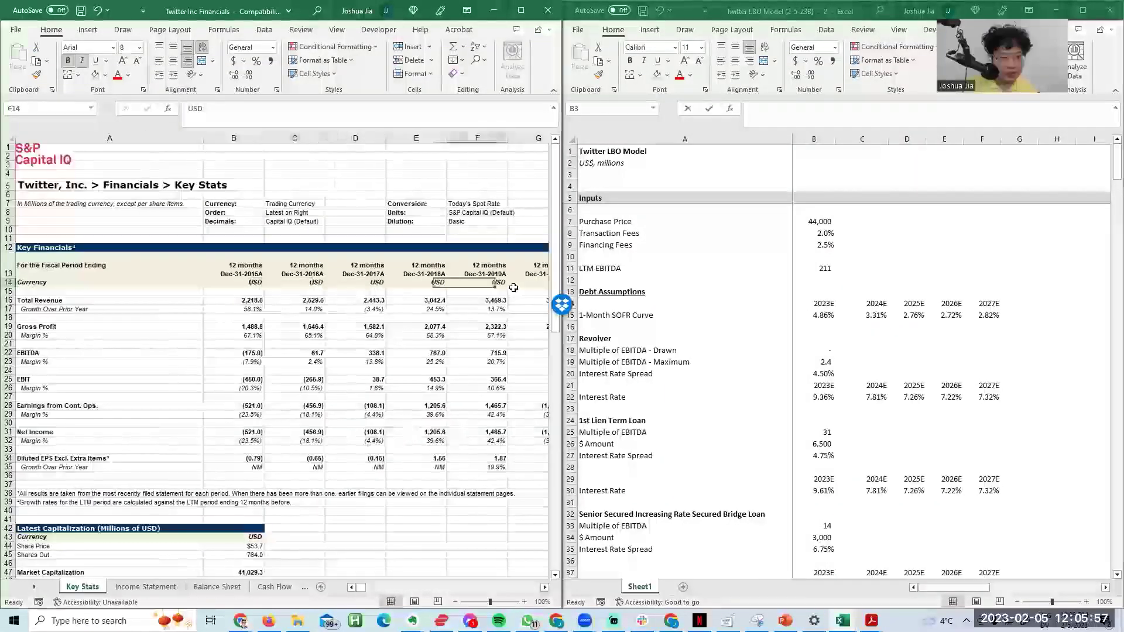
Step: Compare the Dec-31-2021 annual column with the LTM Jun-30-2022 column in Key Stats
key(ctrl+space)
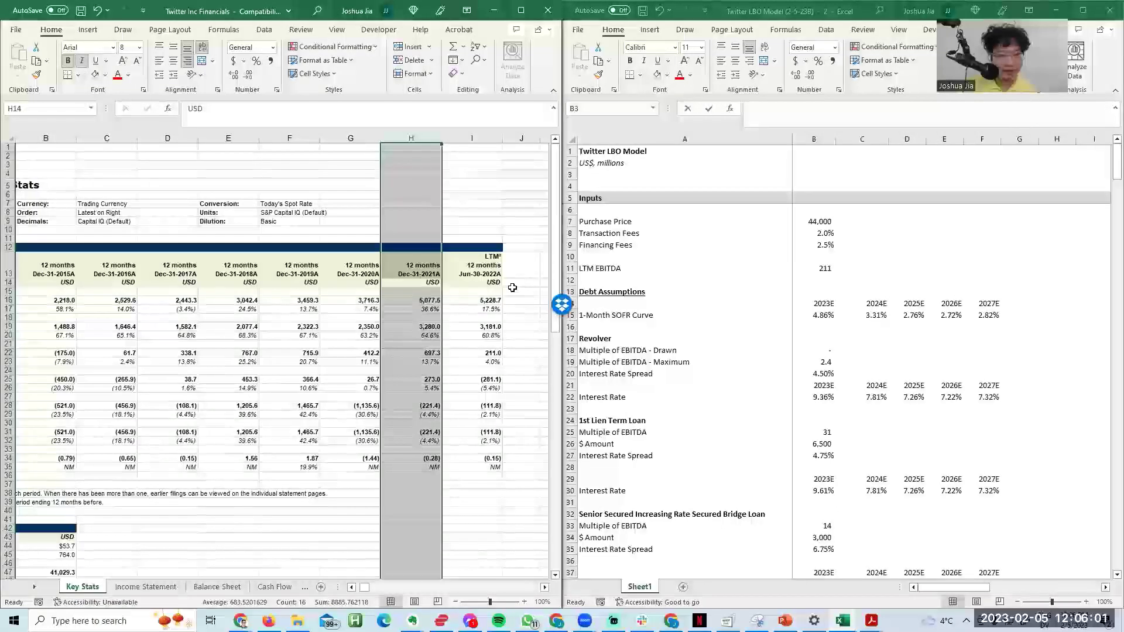
key(Right)
key(ctrl+space)
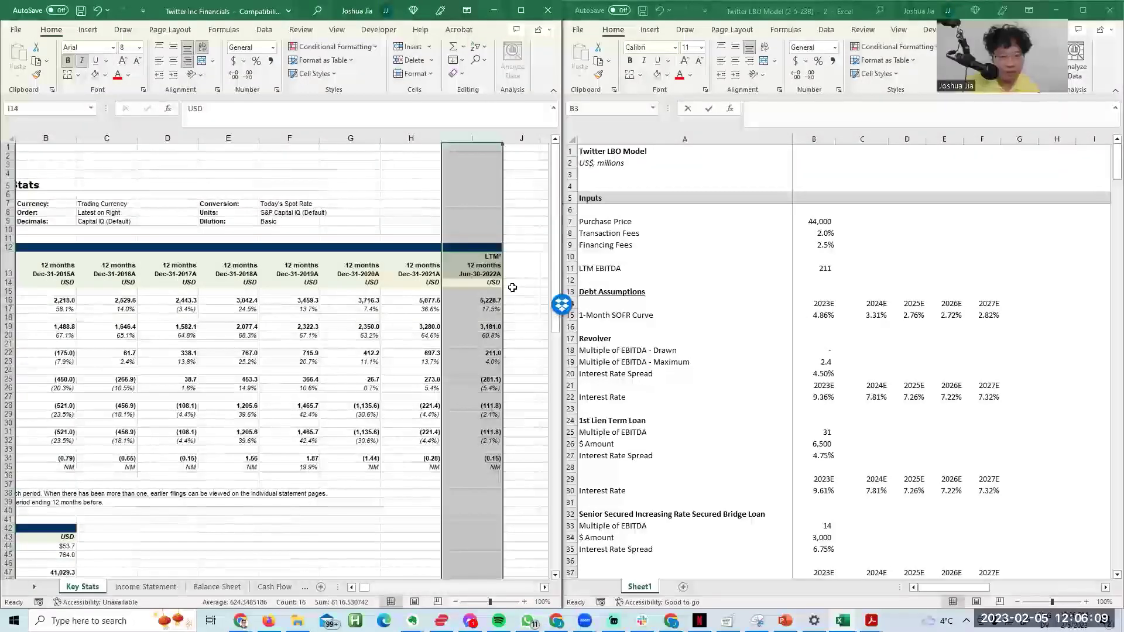
click(515, 256)
click(480, 269)
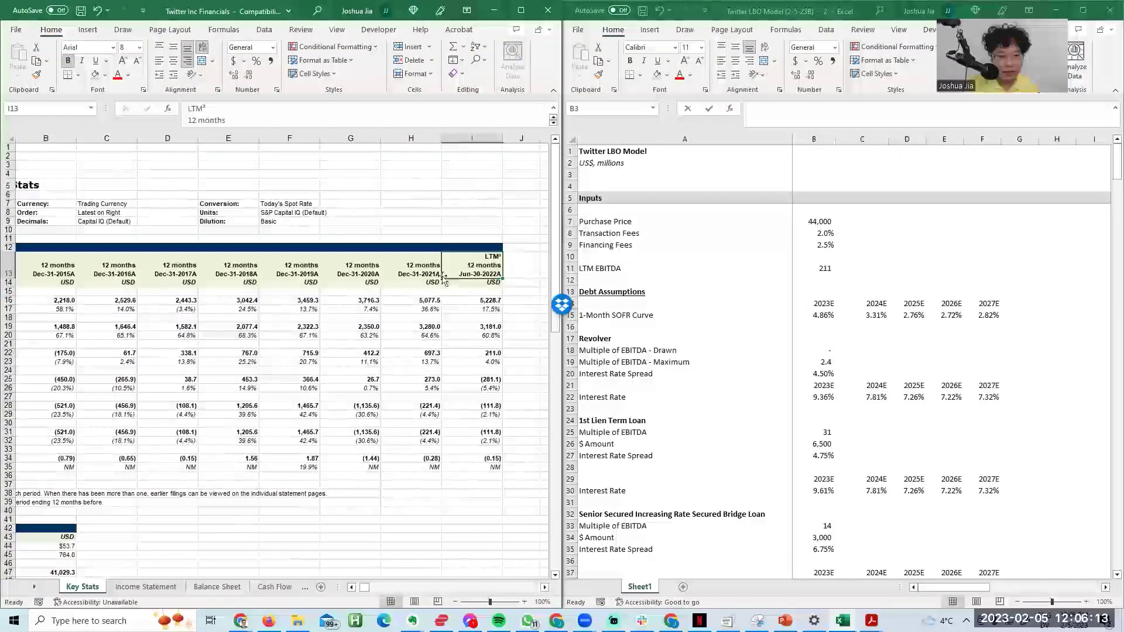
click(436, 277)
click(468, 274)
click(436, 283)
click(464, 275)
Step: Review Twitter's historical key financials, focusing on Total Revenue and its year-over-year growth
mouse_move(474, 256)
mouse_down()
mouse_move(491, 461)
mouse_move(451, 489)
mouse_move(552, 481)
mouse_move(344, 473)
mouse_up()
click(396, 370)
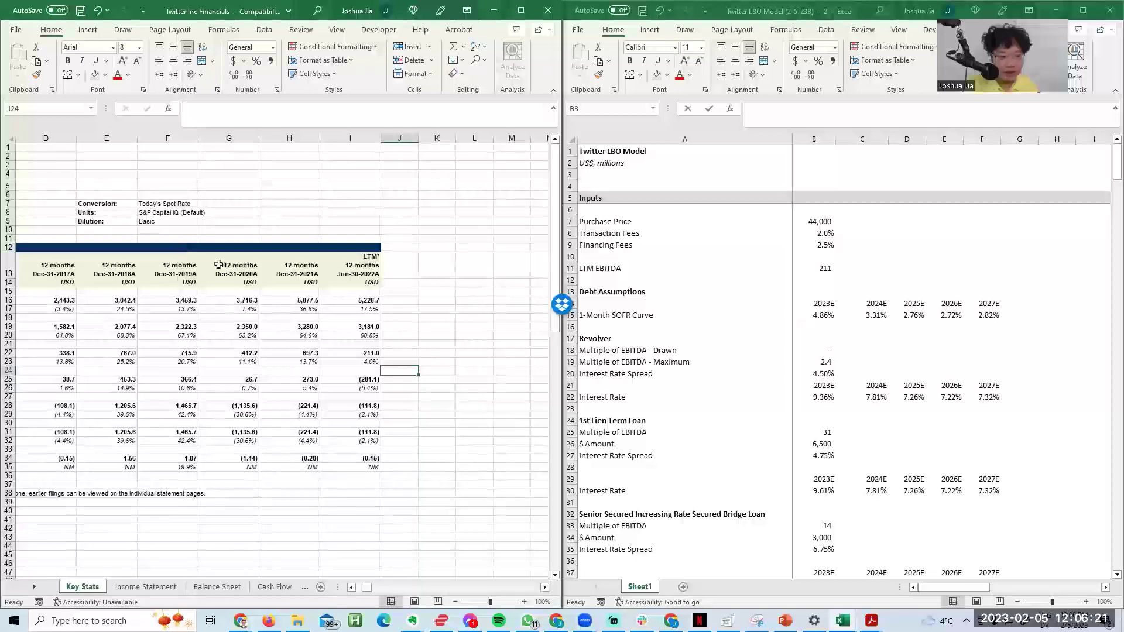
click(154, 300)
drag(151, 296, 332, 277)
drag(510, 304, 507, 302)
click(372, 310)
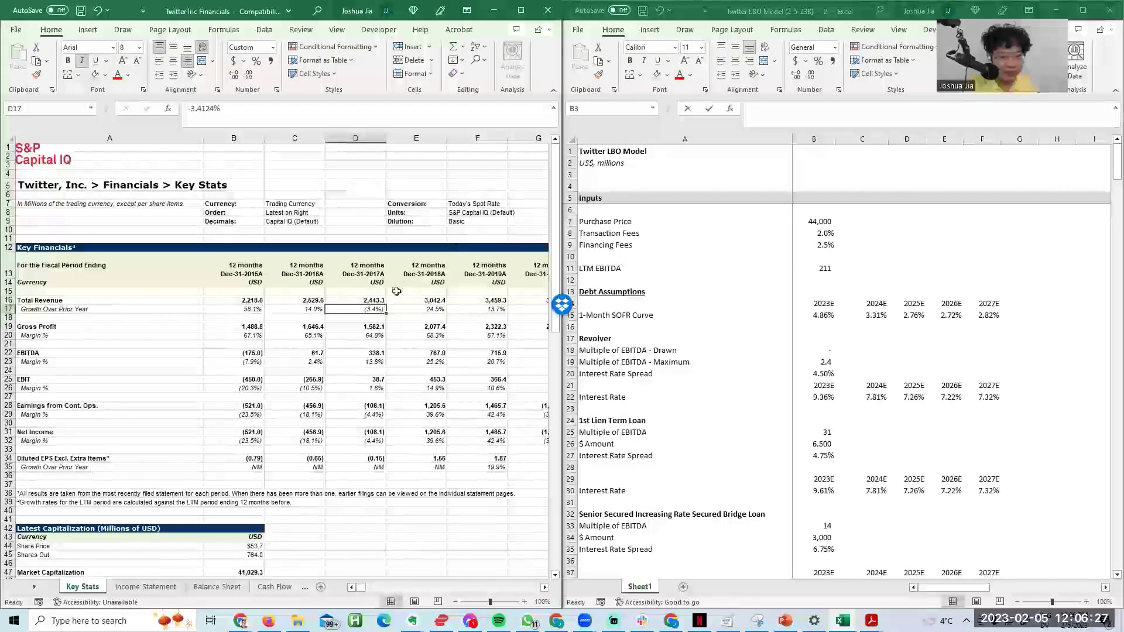
Step: Review Twitter's total revenue and EBITDA rows across the reported years in the Key Stats sheet
click(299, 301)
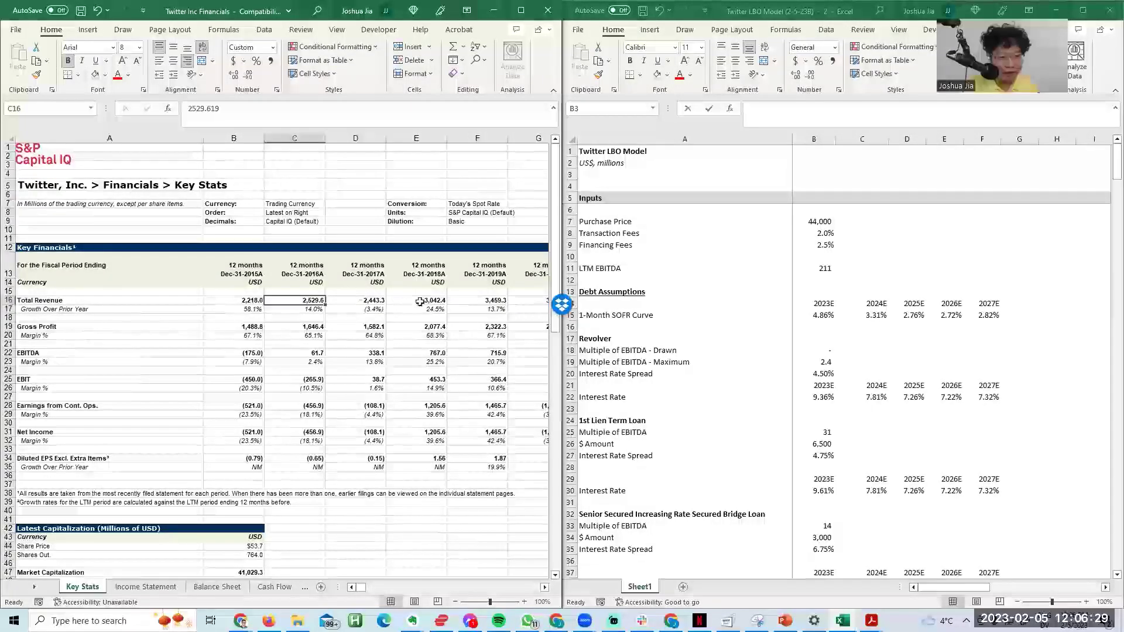
click(313, 355)
click(292, 345)
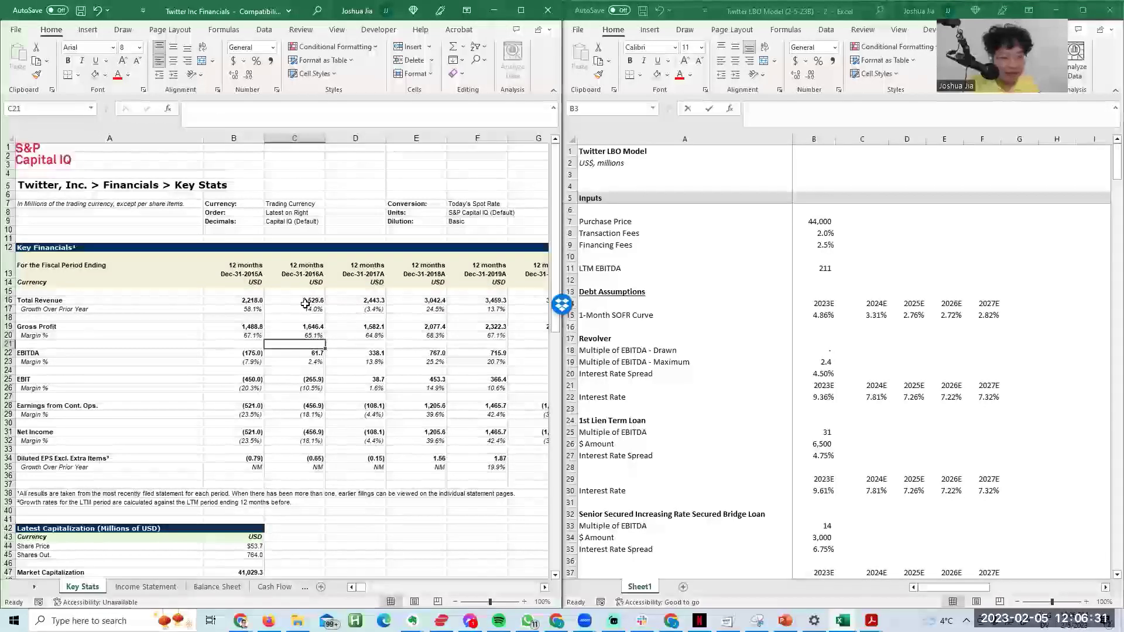
key(Down)
key(Right)
key(Right)
key(Right)
key(Right)
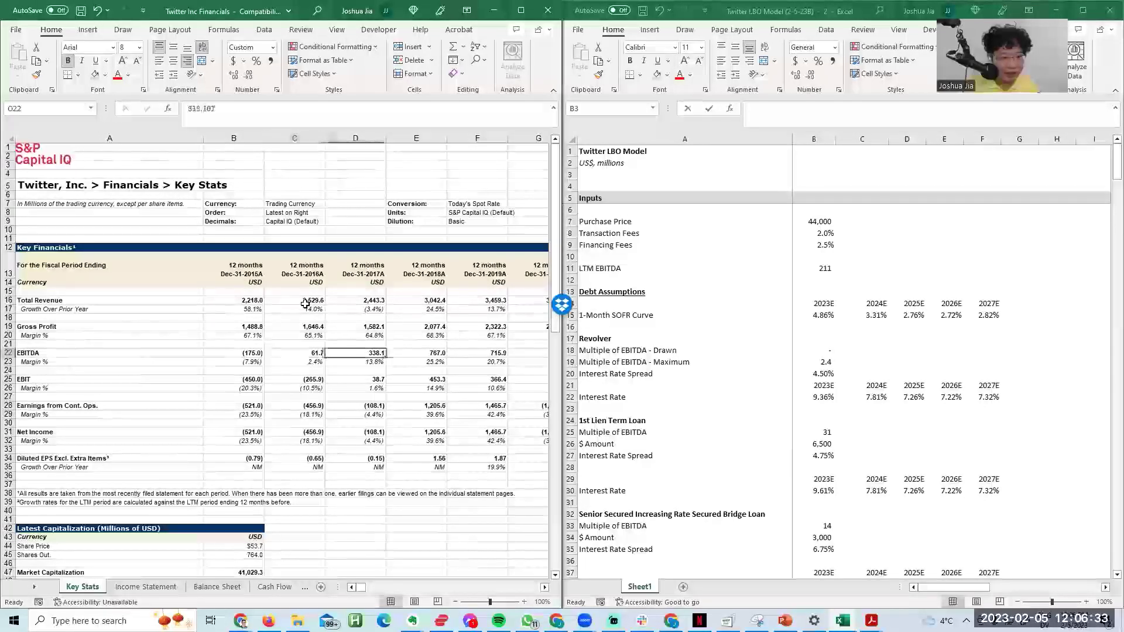
key(Left)
key(Left)
key(Down)
Step: Compare the Key Stats year columns one by one, focusing on EBITDA margins from 2015 through the LTM period
key(ctrl+space)
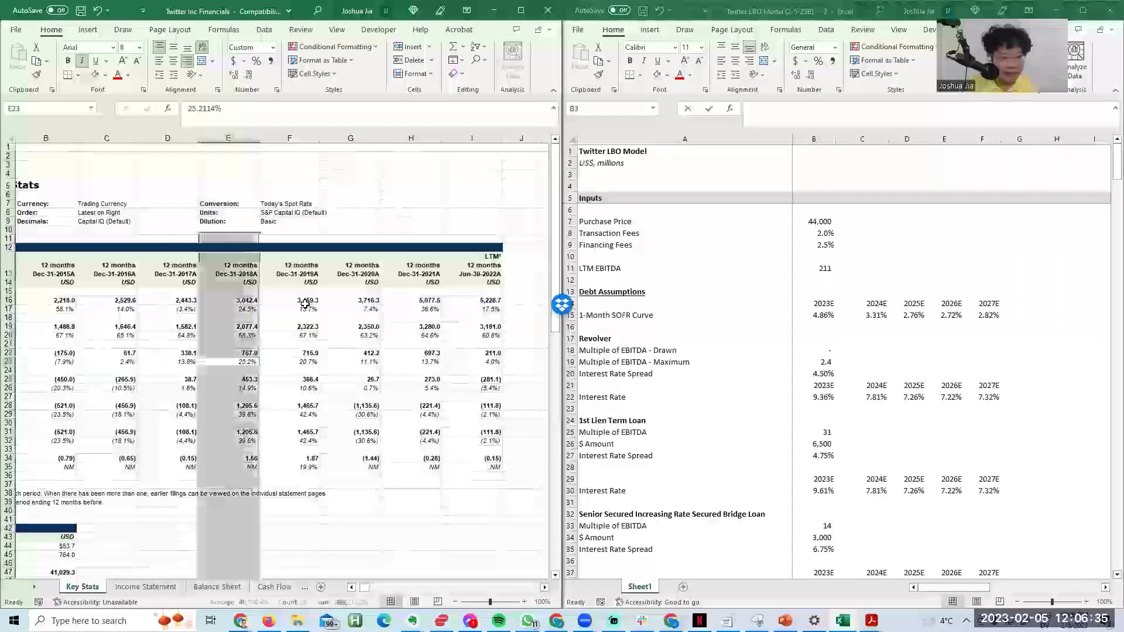
key(Left)
key(Left)
key(Left)
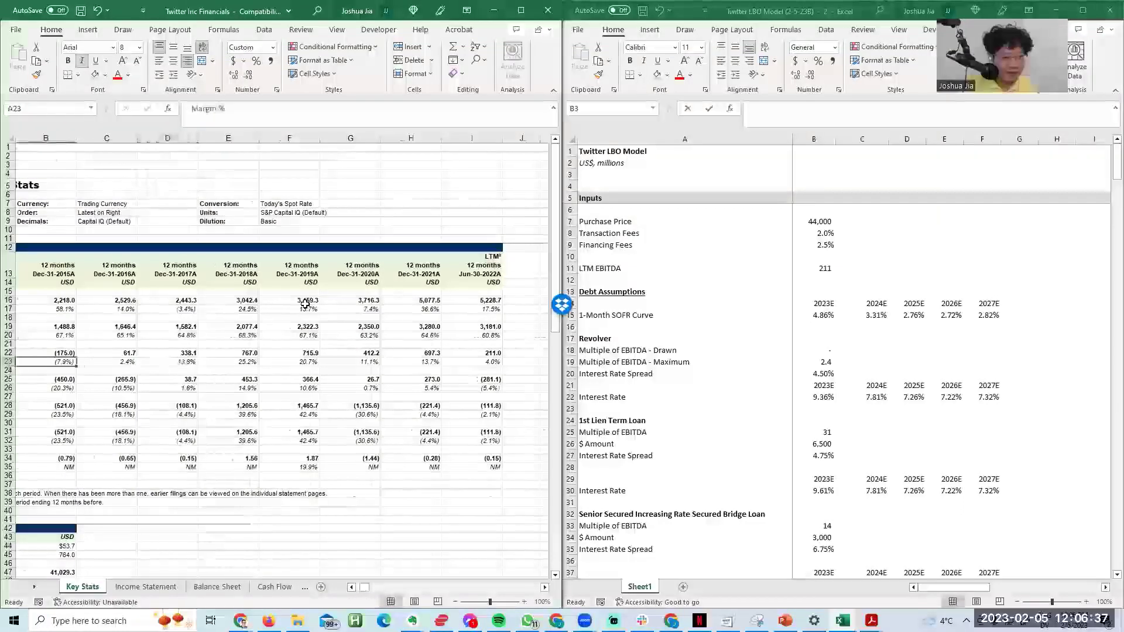
scroll(305, 303, left, 3)
key(ctrl+space)
key(shift+Right)
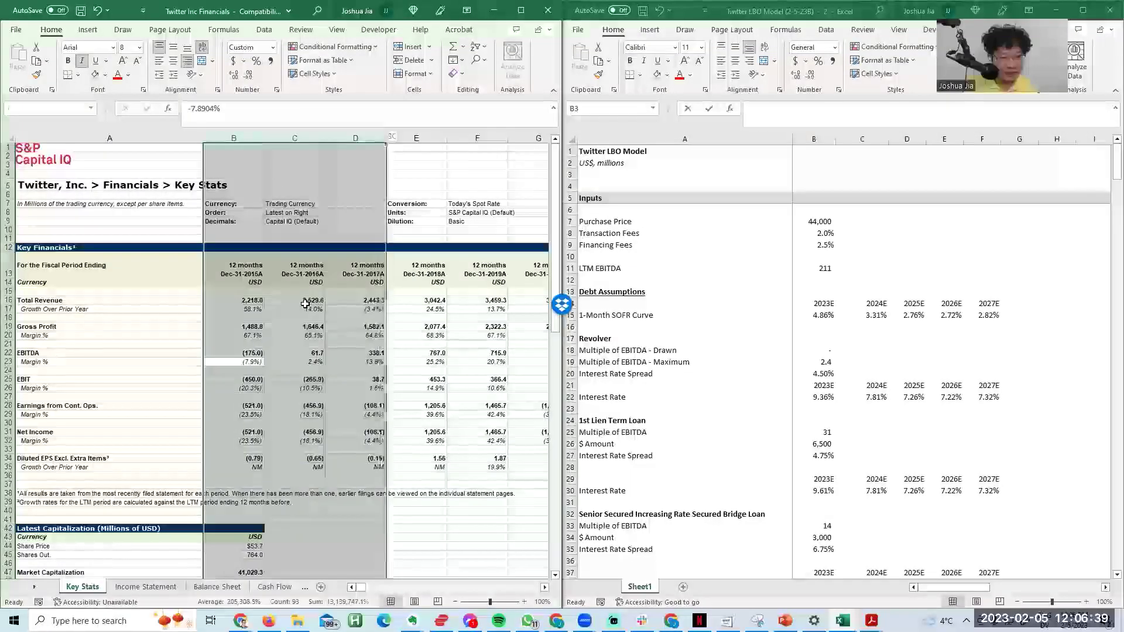
key(Right)
key(Right)
key(ctrl+space)
key(shift+Right)
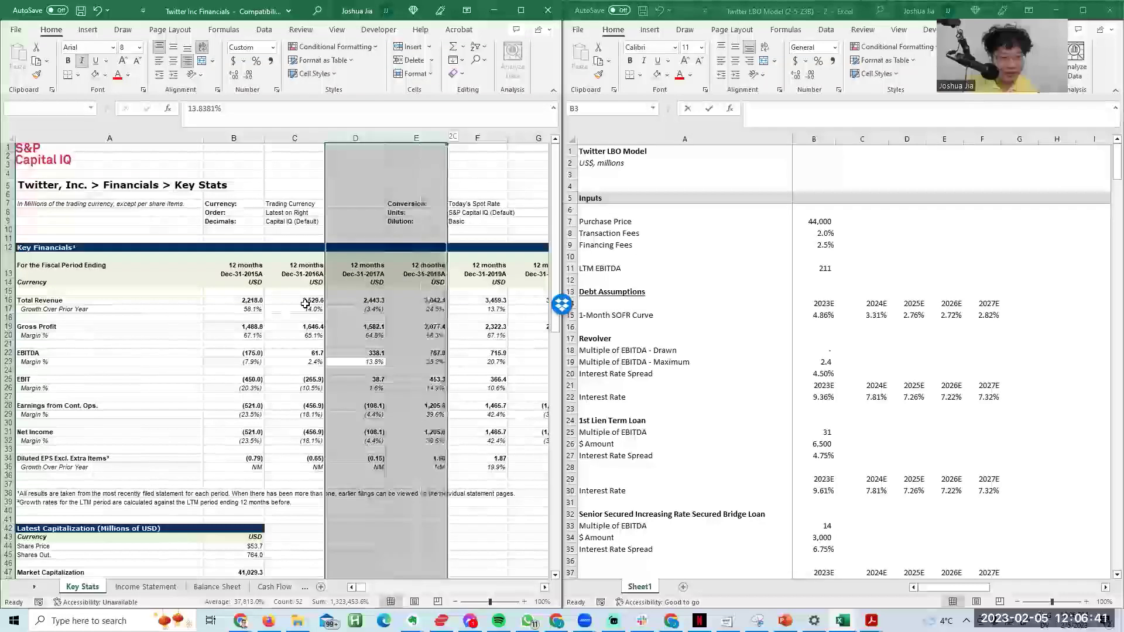
key(Right)
key(ctrl+space)
key(Right)
key(Left)
key(Right)
key(Left)
key(ctrl+space)
key(Right)
key(ctrl+space)
key(Right)
key(ctrl+space)
key(Right)
key(ctrl+space)
key(Right)
key(ctrl+space)
key(Left)
key(Left)
key(Left)
key(Left)
key(ctrl+space)
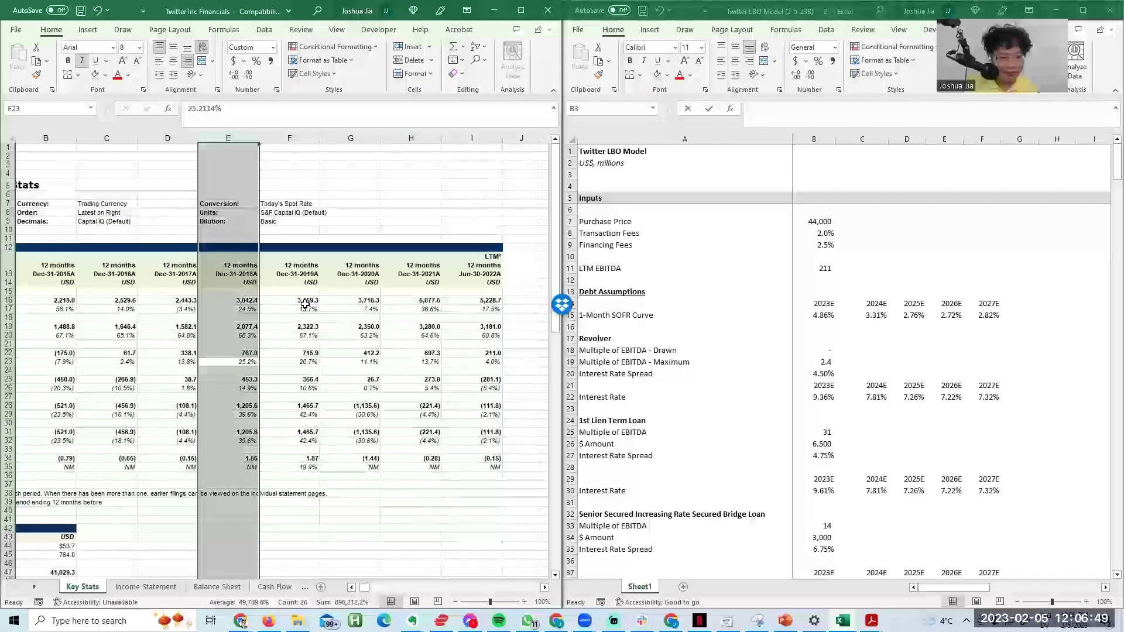
Step: View the Sources and Uses section of the LBO model
click(858, 326)
click(803, 323)
key(Page_Down)
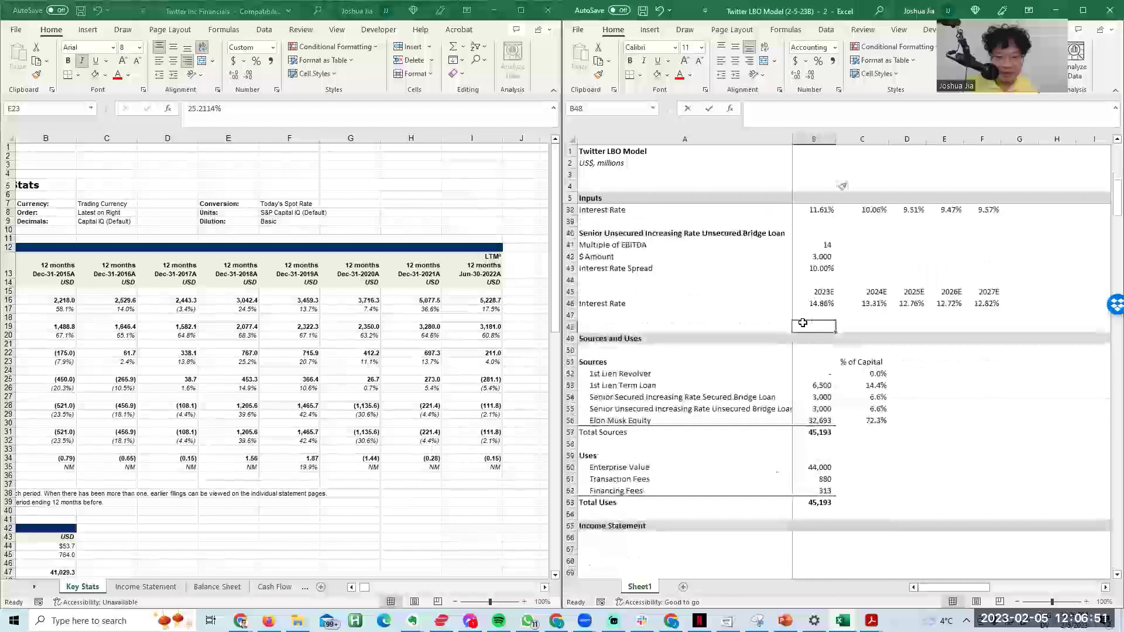
Step: Examine the Key Stats EBITDA margins and highlight the 2018 through LTM June 2022 columns
click(242, 338)
click(299, 343)
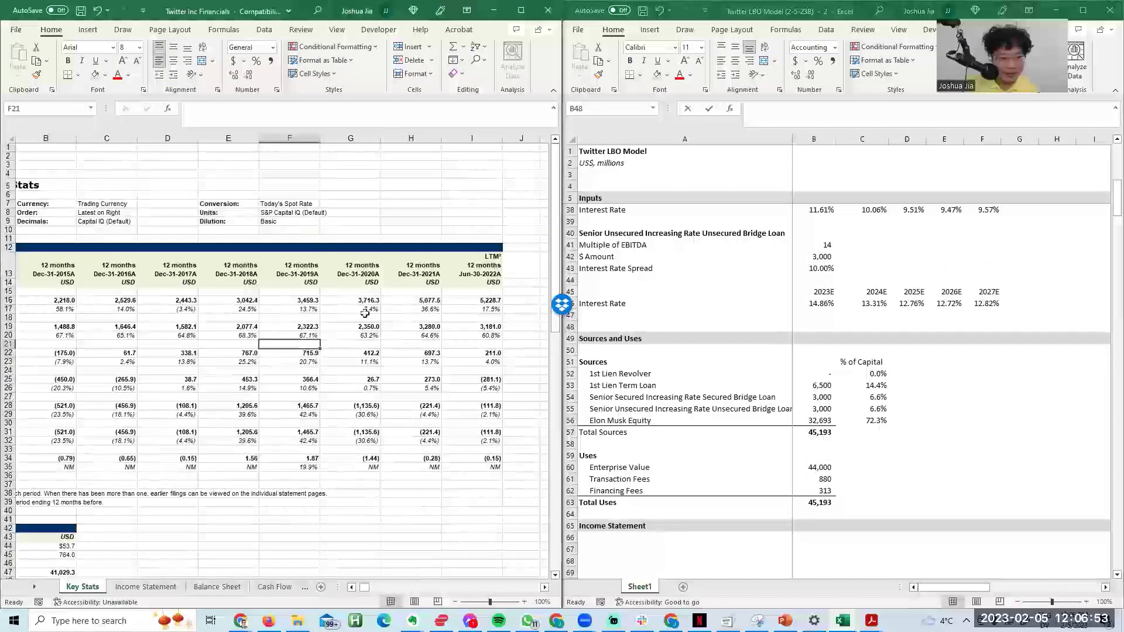
key(Right)
key(Right)
key(Right)
key(Right)
key(Left)
key(Left)
key(Down)
key(Down)
key(Left)
key(Left)
key(Left)
key(Left)
key(Right)
key(ctrl+space)
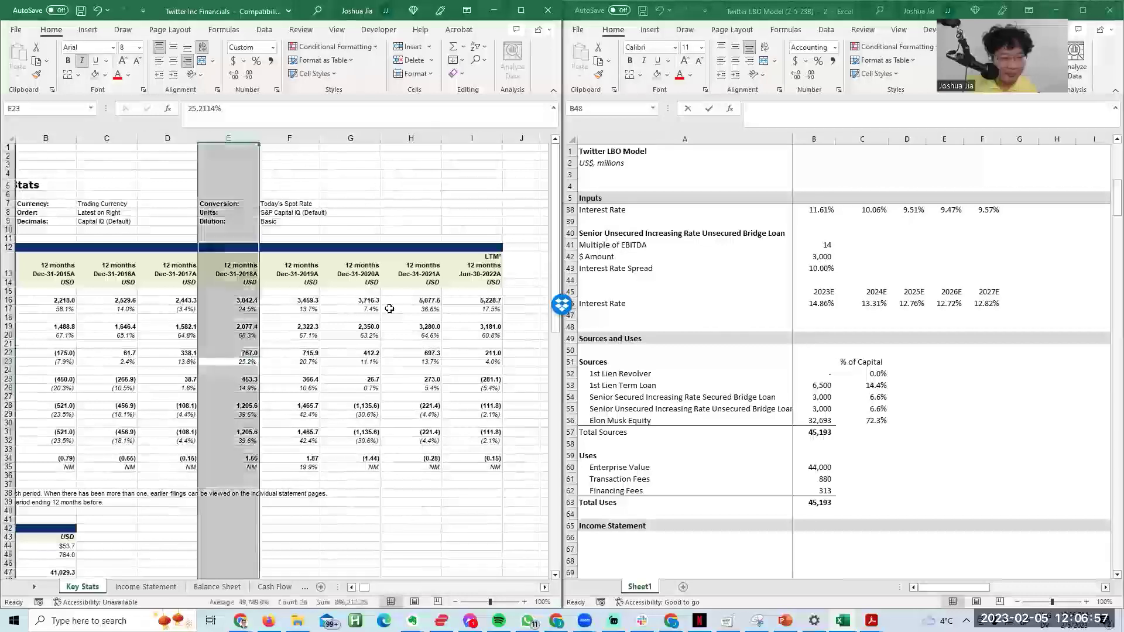
key(shift+Right)
key(shift+Right)
key(shift+Right)
key(shift+Right)
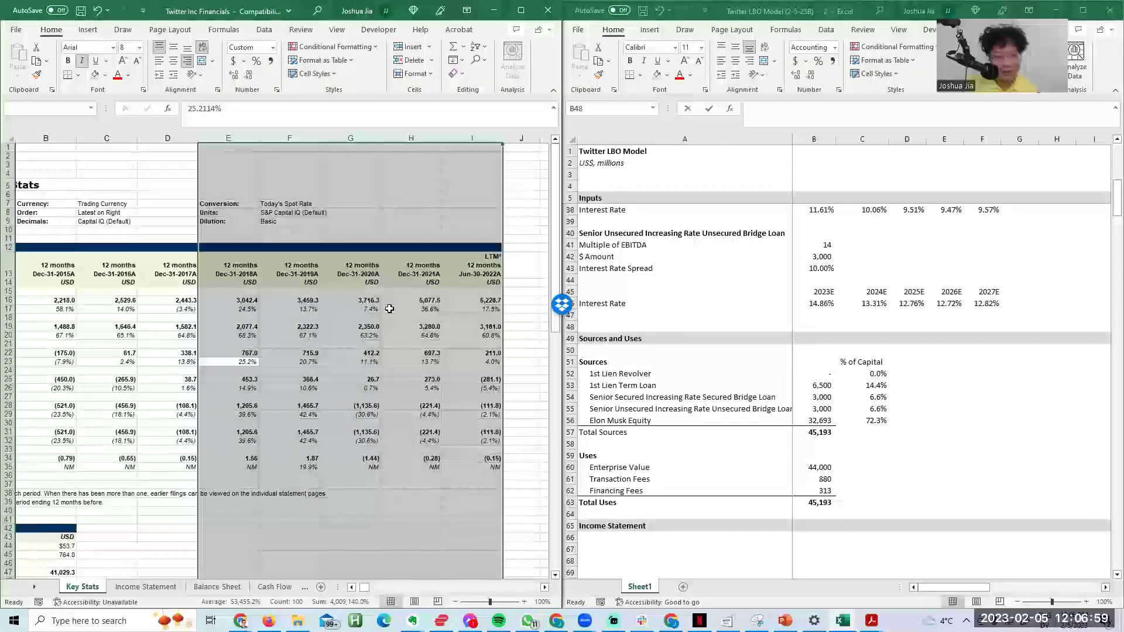
Step: Total the % of Capital column in the Total Sources row with =SUM(C52:C56), shown as a bold percentage
click(755, 490)
click(780, 419)
key(Down)
key(Right)
key(Right)
text(=sum()
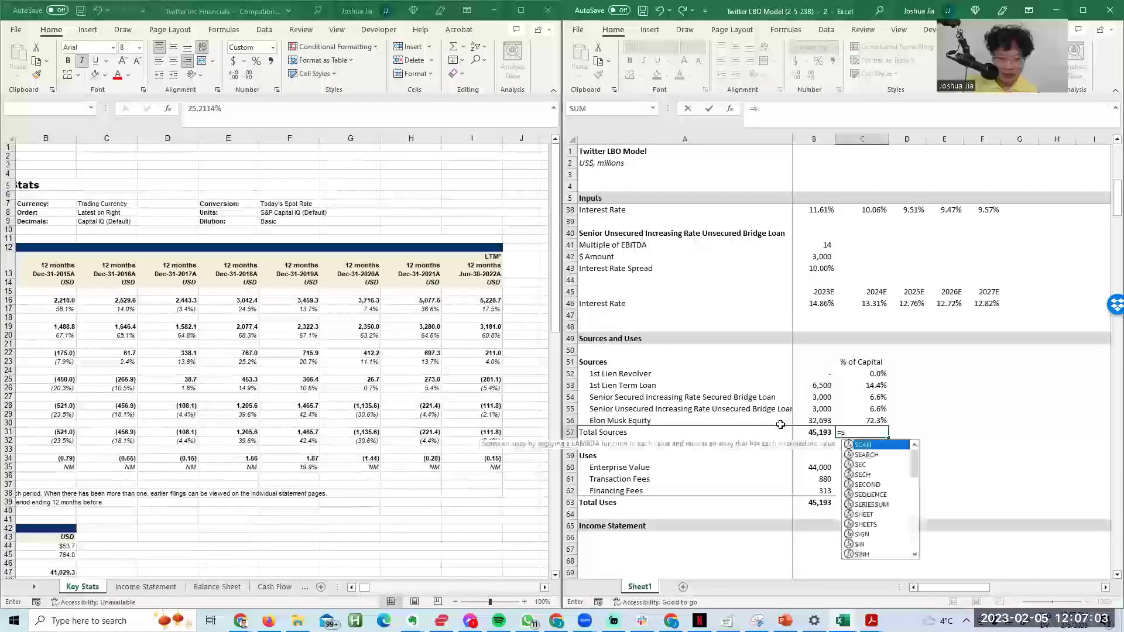
key(BackSpace)
key(BackSpace)
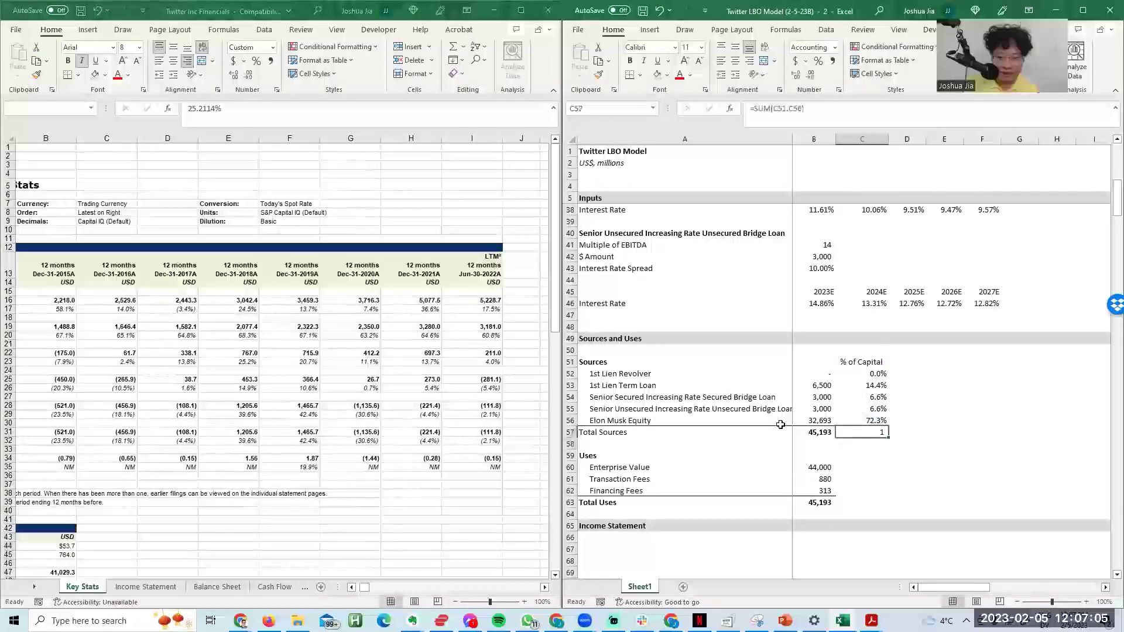
text(M9)
key(BackSpace)
text(()
key(Up)
key(shift+Up)
key(shift+Up)
key(shift+Up)
key(shift+Up)
key(ctrl+Return)
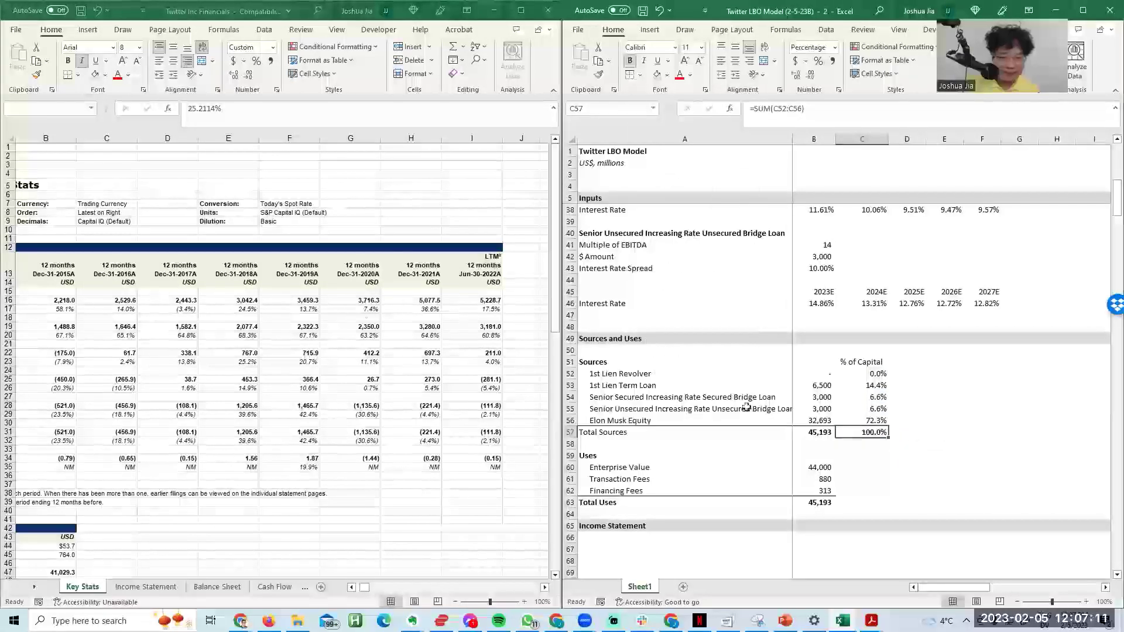
Step: Examine Twitter's EBITDA figures across the historical years in Key Stats
click(298, 325)
key(Down)
key(Down)
key(Down)
key(Right)
key(Right)
key(Right)
key(Right)
key(Right)
key(Right)
key(Left)
key(Left)
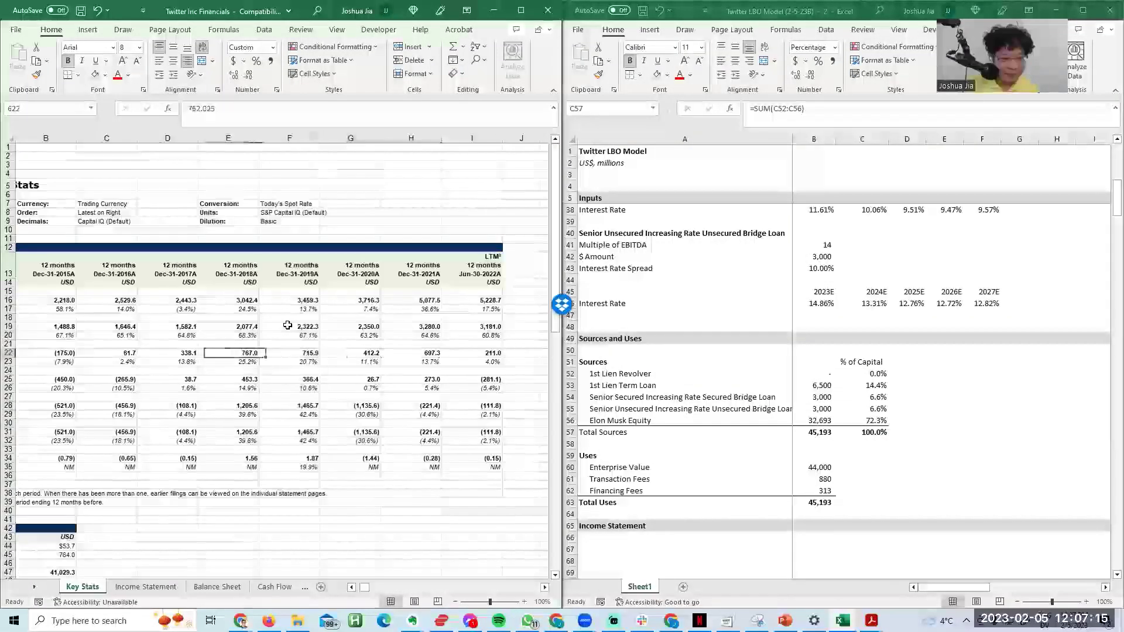
key(Home)
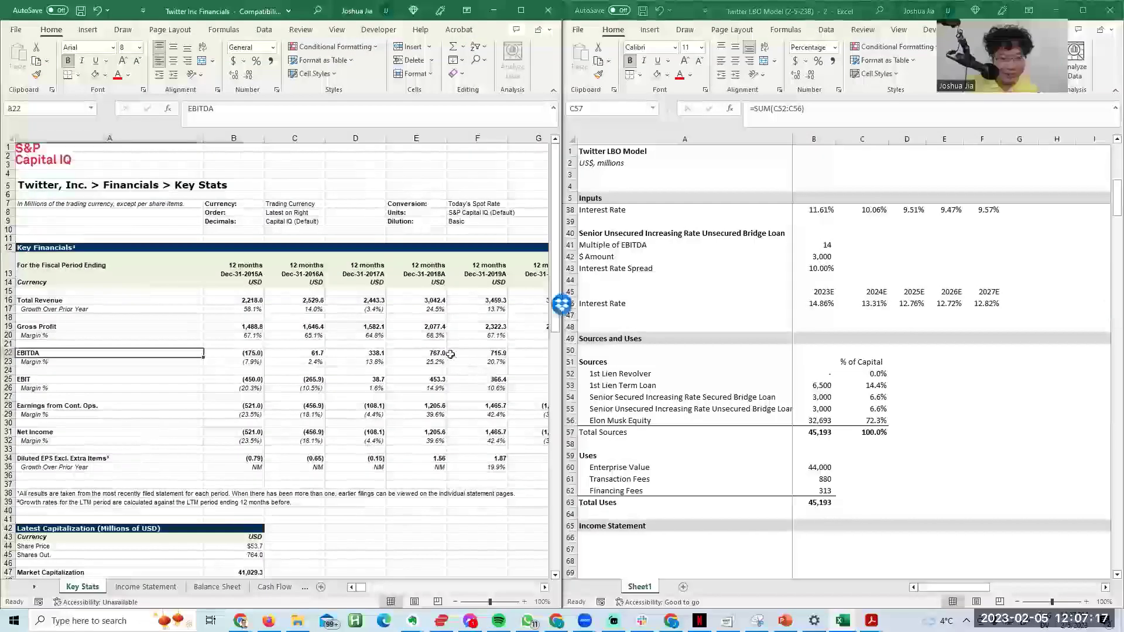
key(Right)
key(Right)
key(Right)
key(Right)
key(Right)
key(Right)
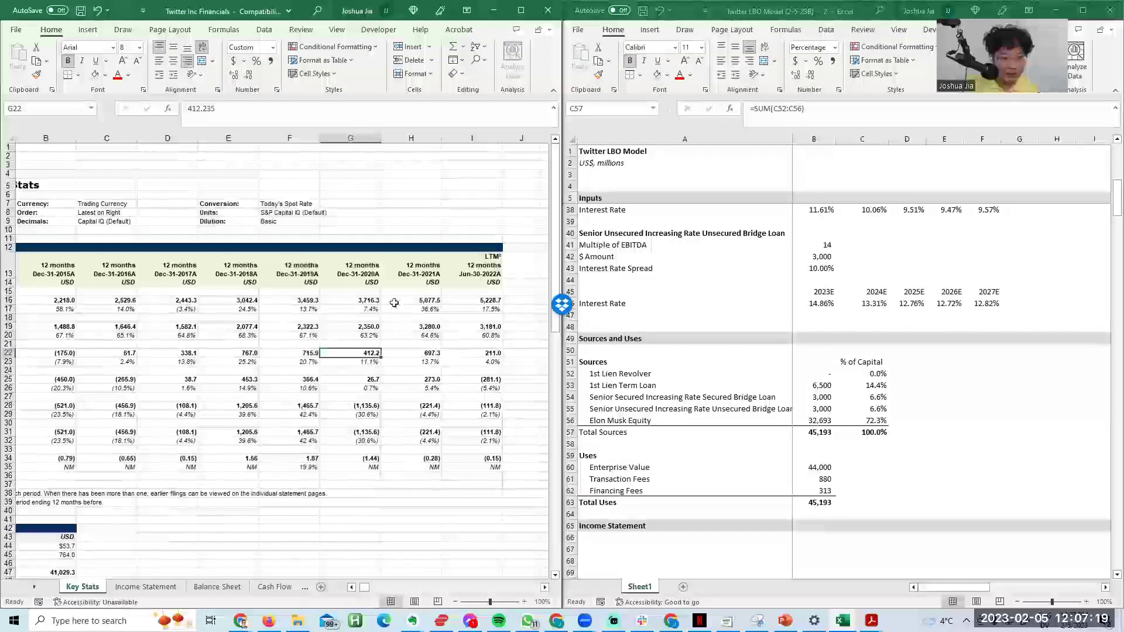
Step: Start the LBO model's year header row with 2017 in B4 and the formula =B4+1 in C4
click(842, 185)
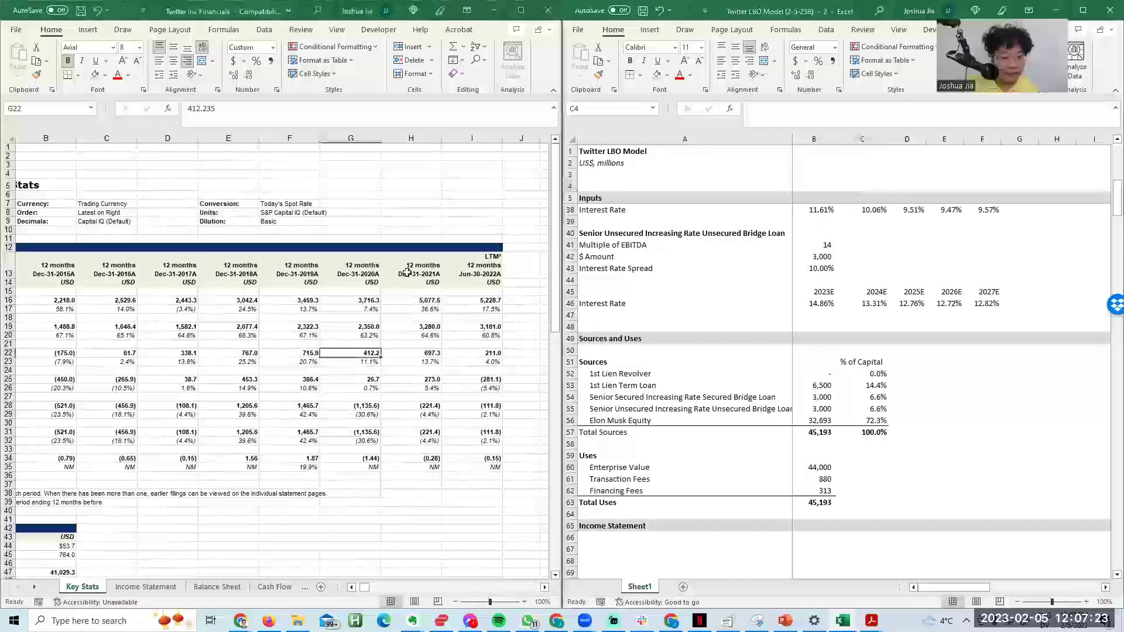
drag(423, 269, 193, 359)
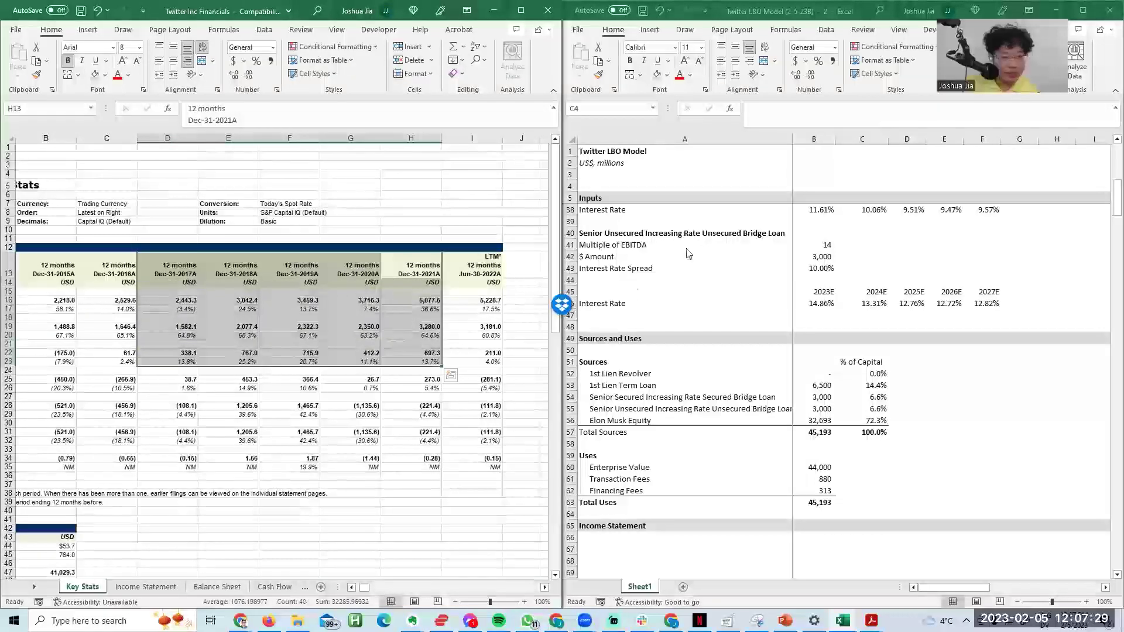
click(812, 187)
text(2017)
key(Tab)
text(=B4+1)
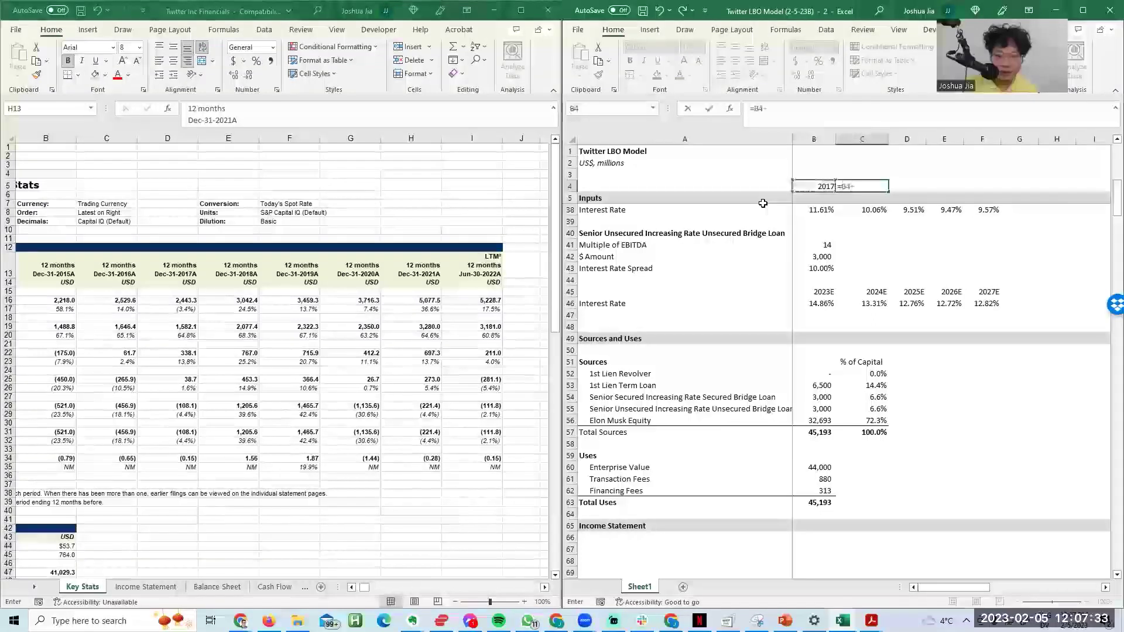
key(ctrl+Return)
Step: Insert a blank row between the year headers and the Inputs section, and freeze the panes at B5
key(alt+h)
key(i)
key(r)
key(Left)
key(Left)
key(Right)
key(alt+w)
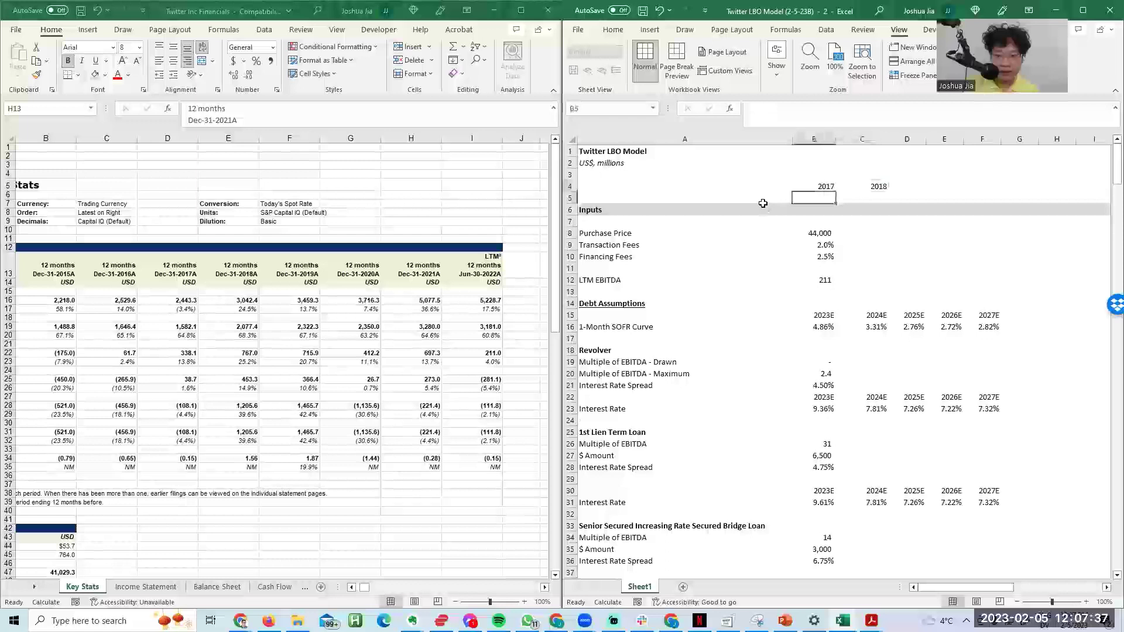
key(f)
key(f)
Step: Fill the year formula from C4 across to J4 so the headers run from 2018 to 2025
key(Up)
key(Right)
key(Right)
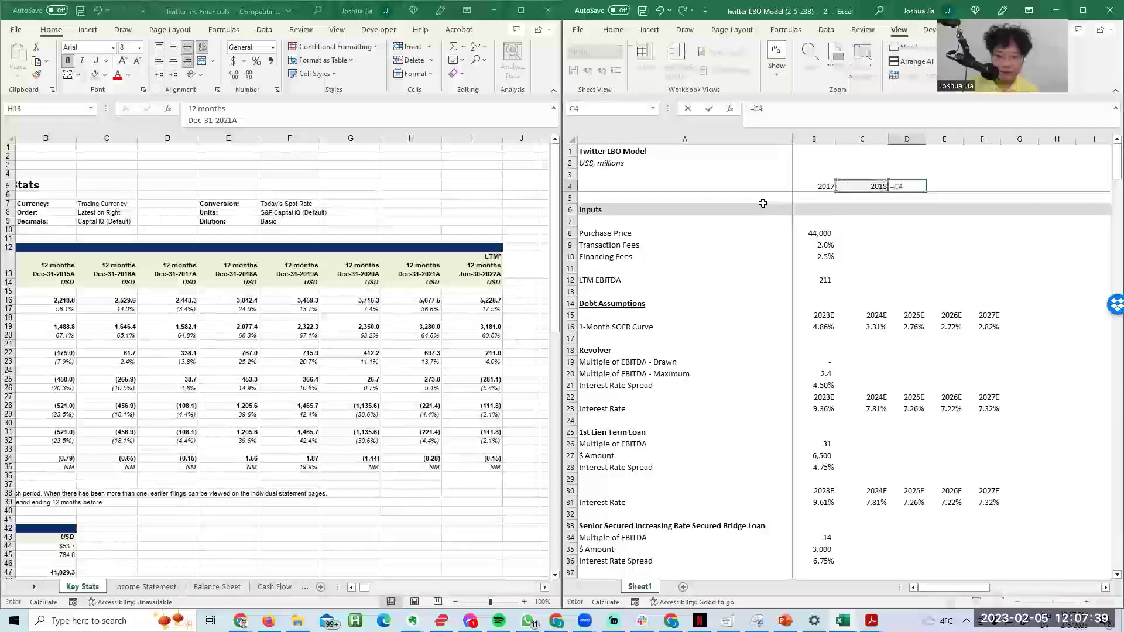
key(Left)
key(shift+Right)
key(shift+Right)
key(shift+Right)
key(shift+Right)
key(shift+Right)
key(shift+Right)
key(shift+Right)
key(ctrl+r)
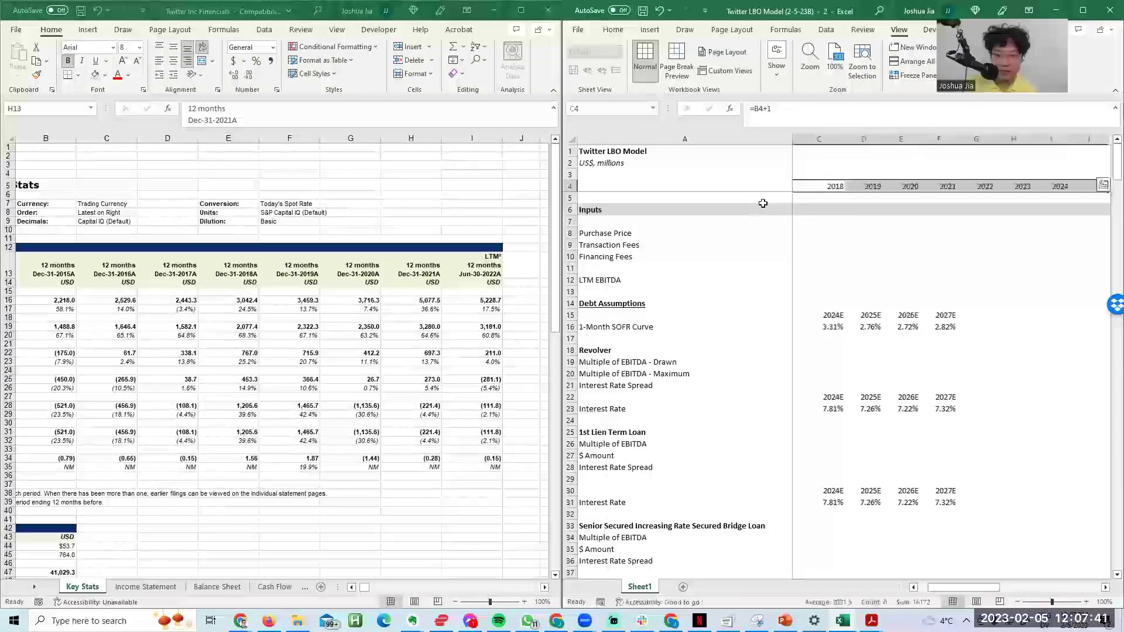
Step: Enter the label LTM in G3, above the year header following 2021
key(ctrl+q)
key(Right)
key(Escape)
key(Left)
key(Left)
key(Right)
key(Right)
key(Right)
key(Right)
key(Right)
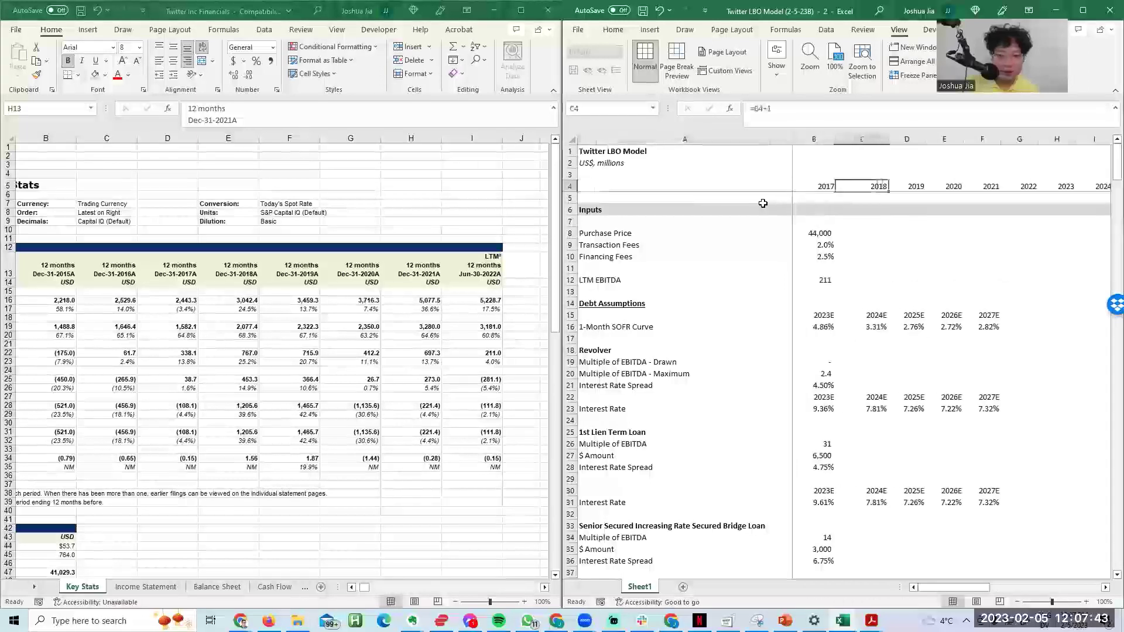
key(Right)
key(Right)
key(Right)
key(Left)
key(Left)
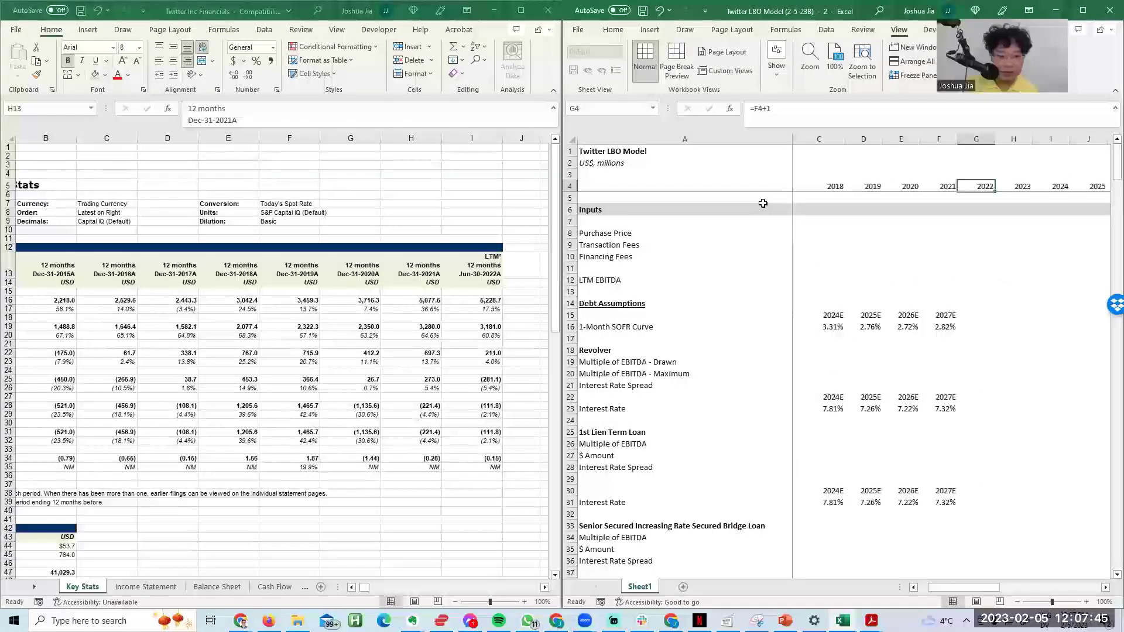
text(LTM)
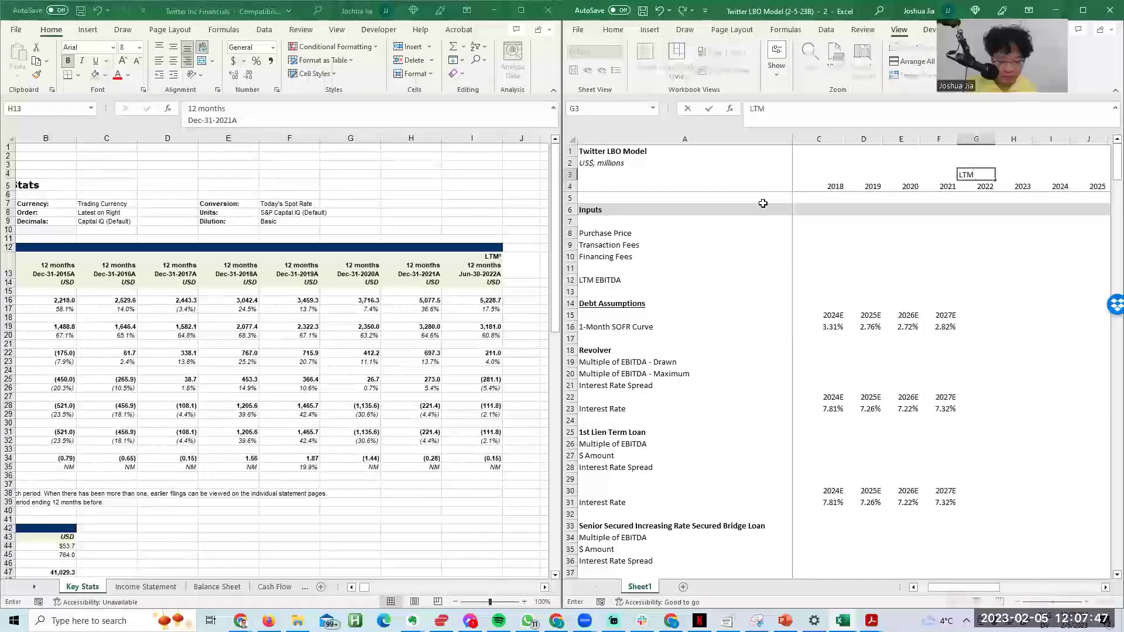
key(Return)
Step: Set the year header in G4 to 2021 and centre the LTM label above it
text(2)
key(Up)
key(Up)
key(alt+h)
key(a)
key(c)
key(Right)
key(Left)
key(Down)
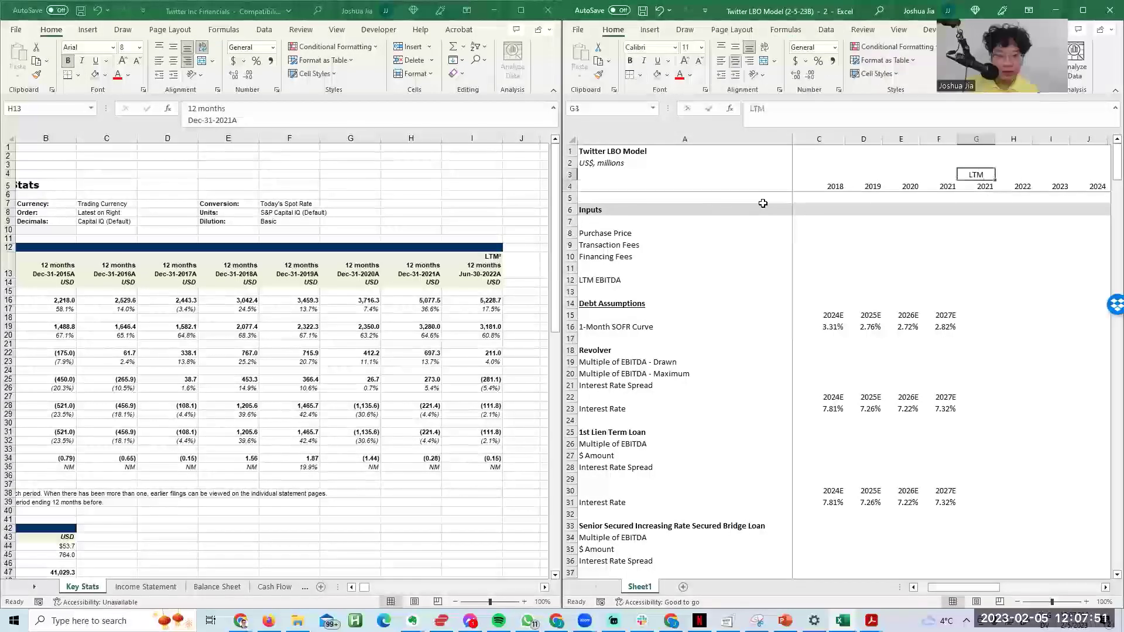
Step: Set the year header in G4 to LTM 2021
key(F2)
key(F2)
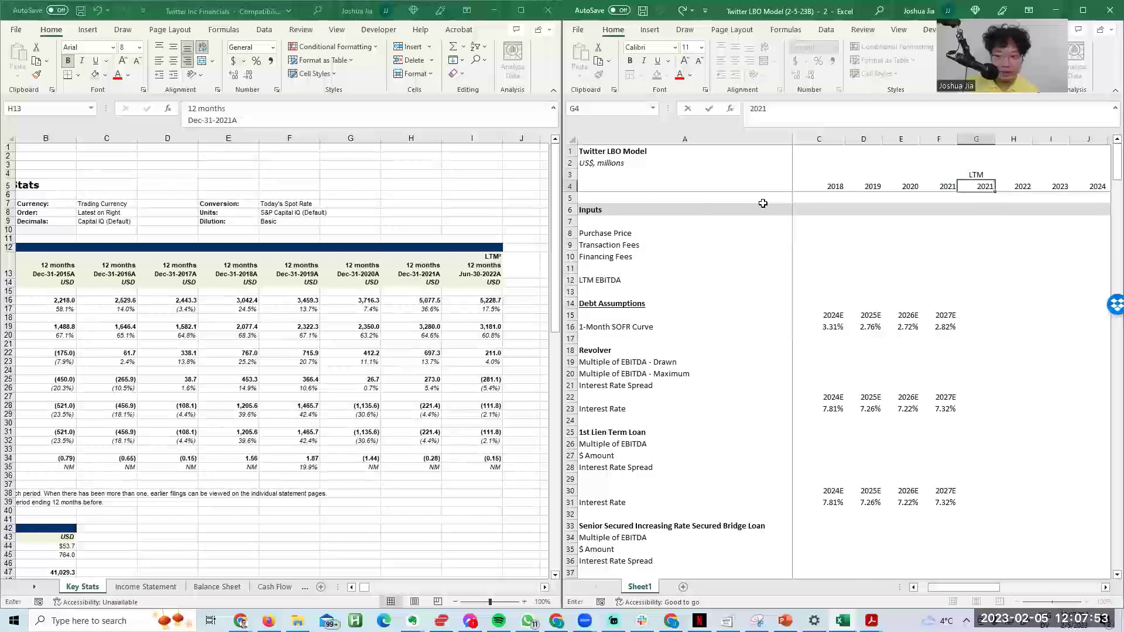
key(Escape)
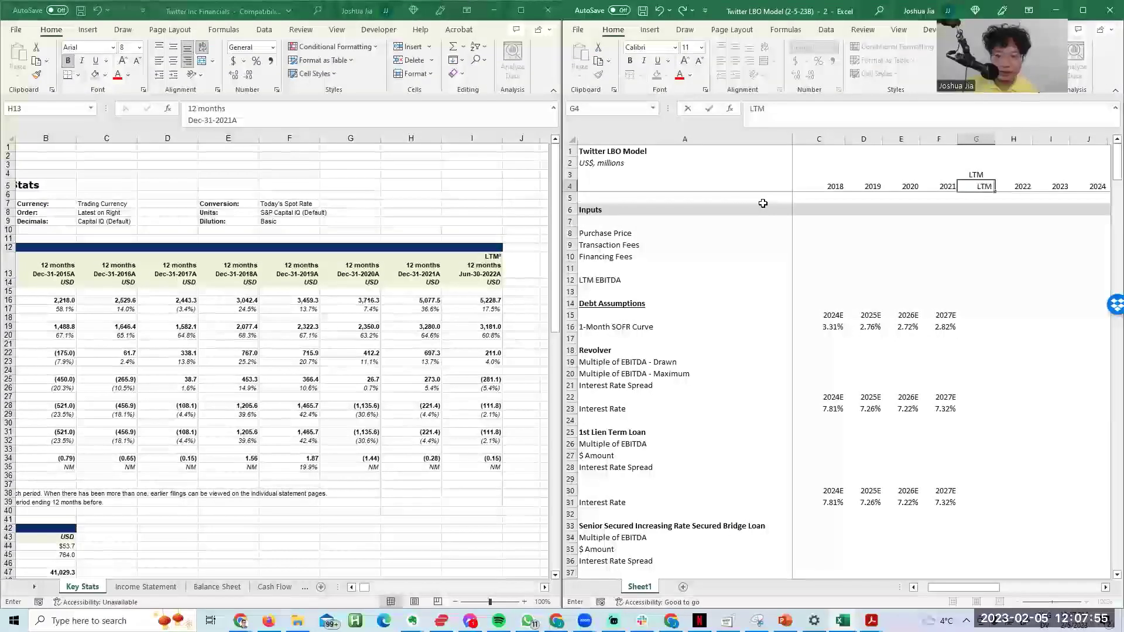
key(Return)
Step: Enter the formula =F4+1 in H4 so the projected years continue from the 2021 header
text(=)
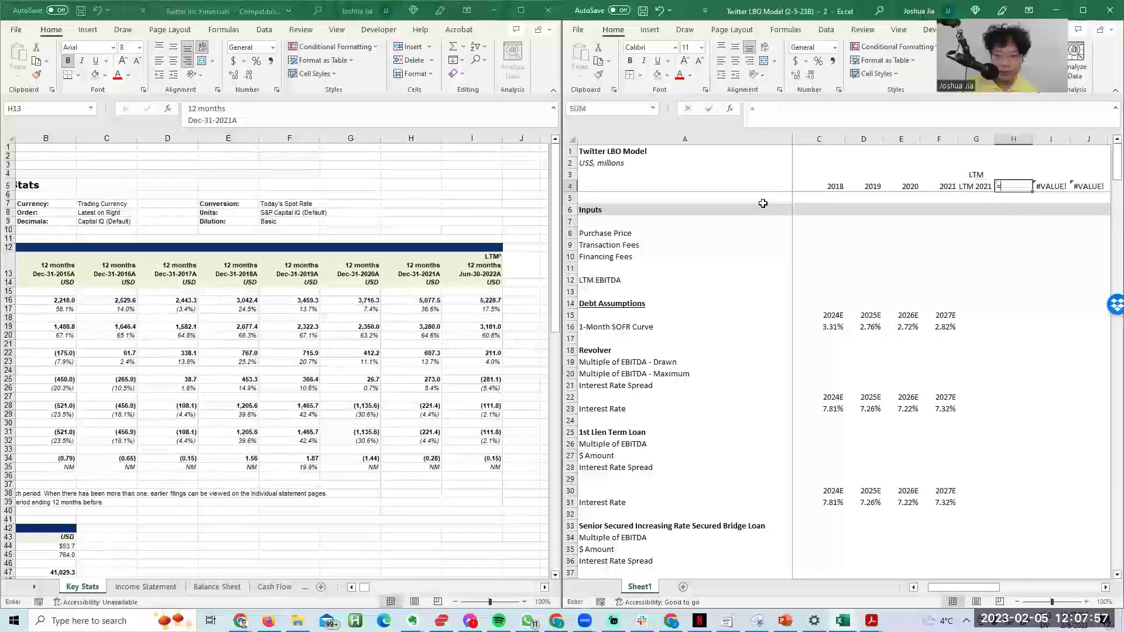
key(Left)
key(Left)
text(+1')
key(Return)
key(Return)
key(BackSpace)
key(Return)
key(Up)
Step: Give the year headers B4 to F4 a custom number format of General followed by "A"
key(Left)
key(Left)
key(Left)
key(Left)
key(Left)
key(Left)
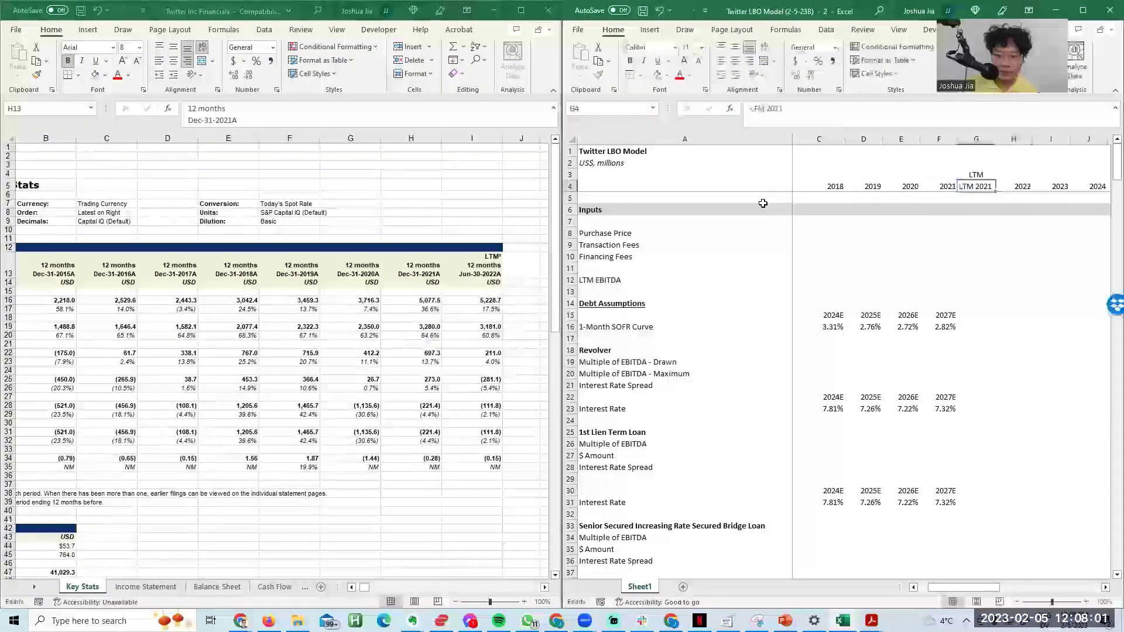
key(shift+Right)
key(shift+Right)
key(shift+Right)
key(shift+Right)
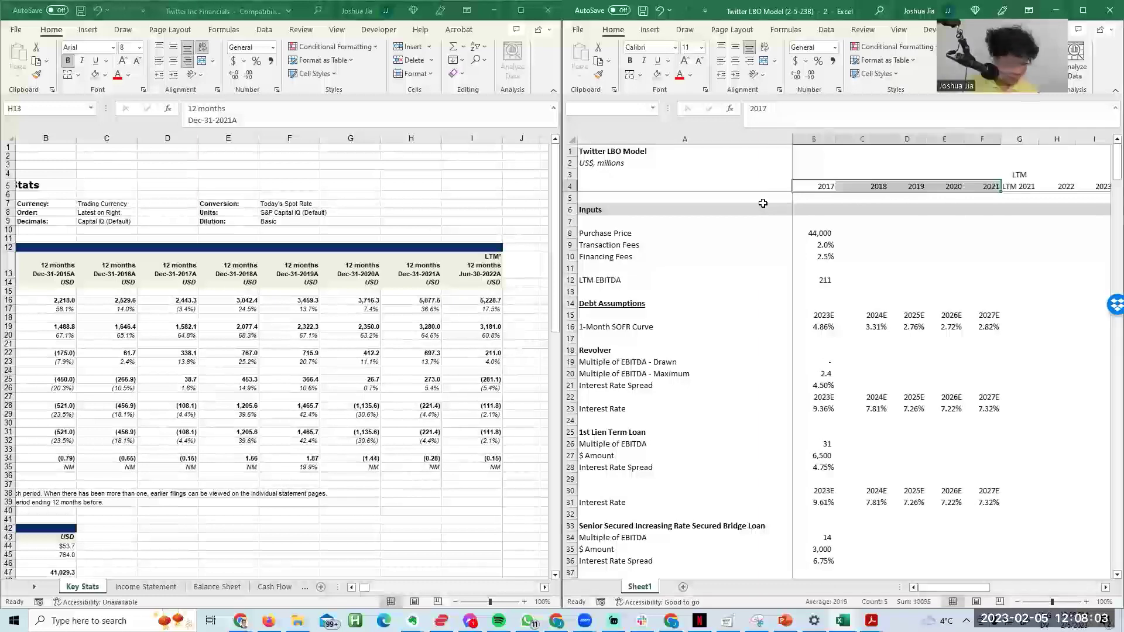
key(ctrl+1)
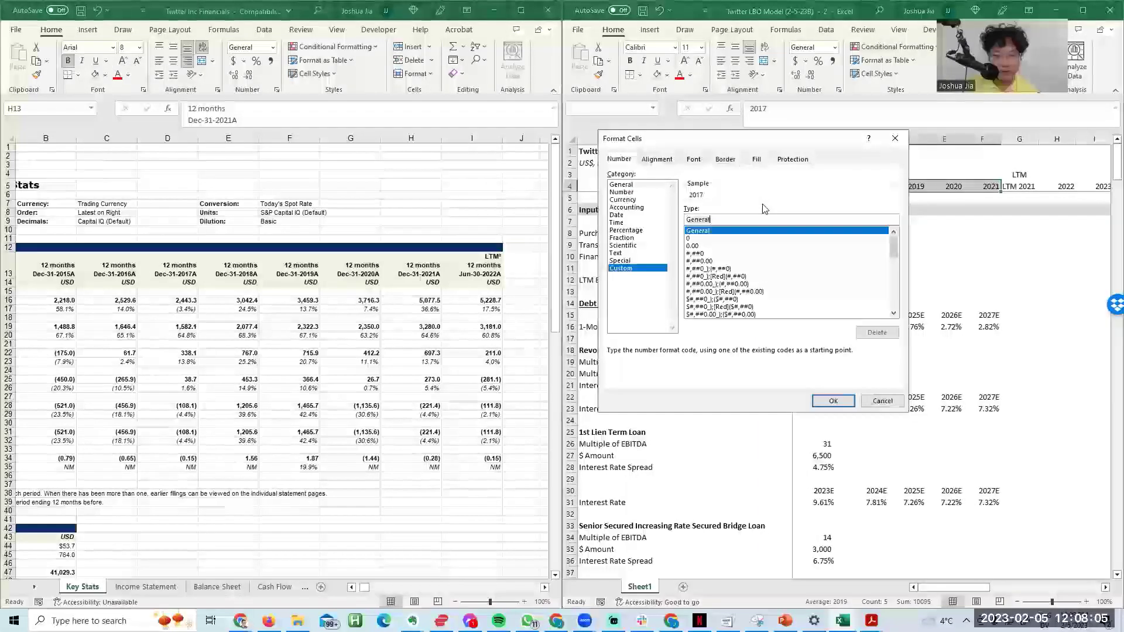
text("A)
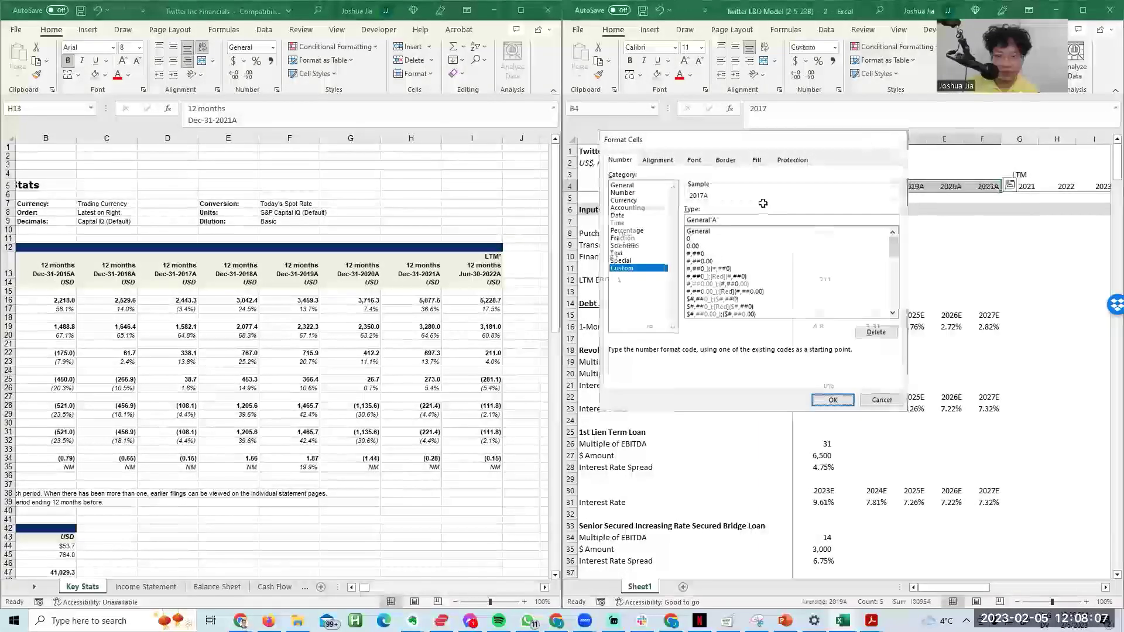
key(Return)
Step: Give the projected year headers from H4 to J4 a custom number format of General followed by "E"
key(Right)
key(Right)
key(Right)
key(Right)
key(Right)
key(Right)
key(shift+Right)
key(shift+Right)
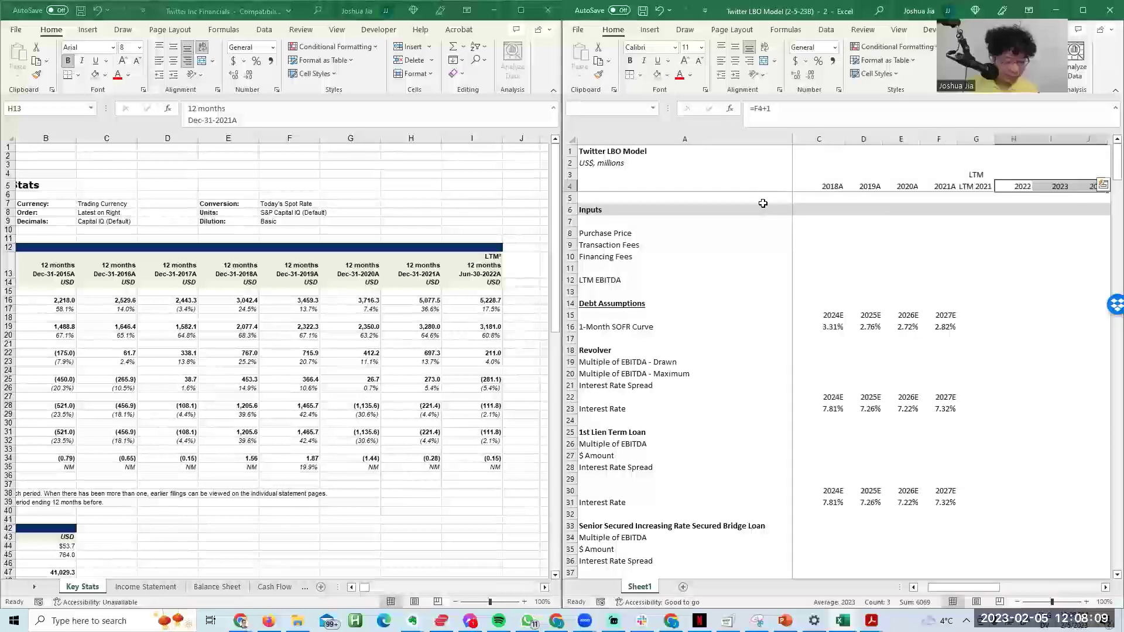
key(ctrl+1)
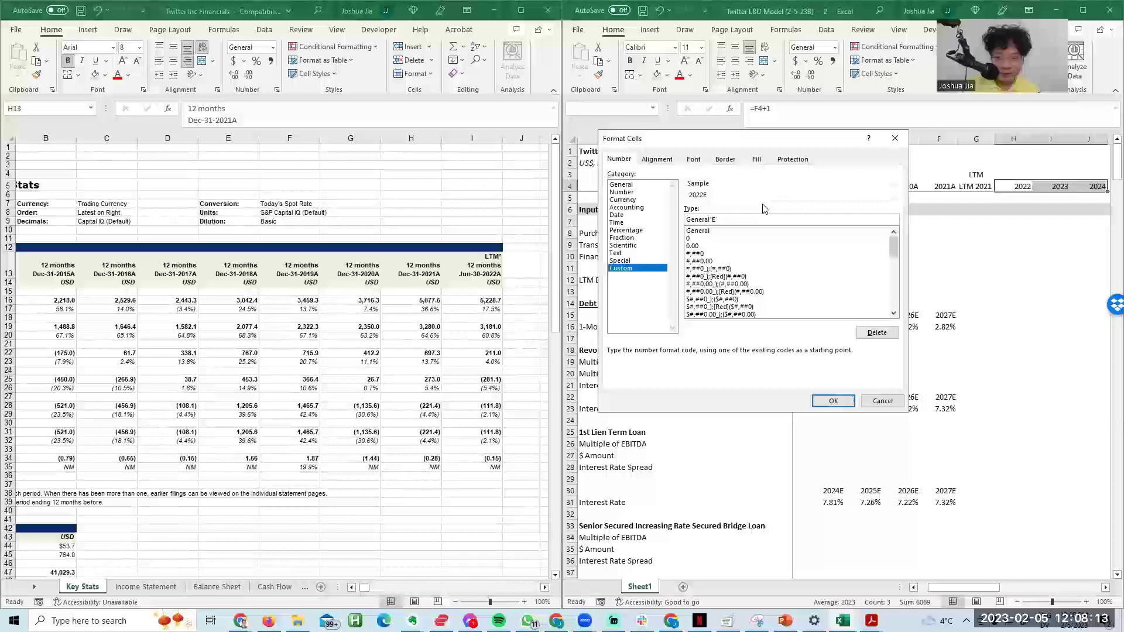
key(Return)
Step: Change the header in G4 to LTM 2021A and widen column G to fit it
key(F2)
key(Escape)
key(Right)
key(Left)
key(Left)
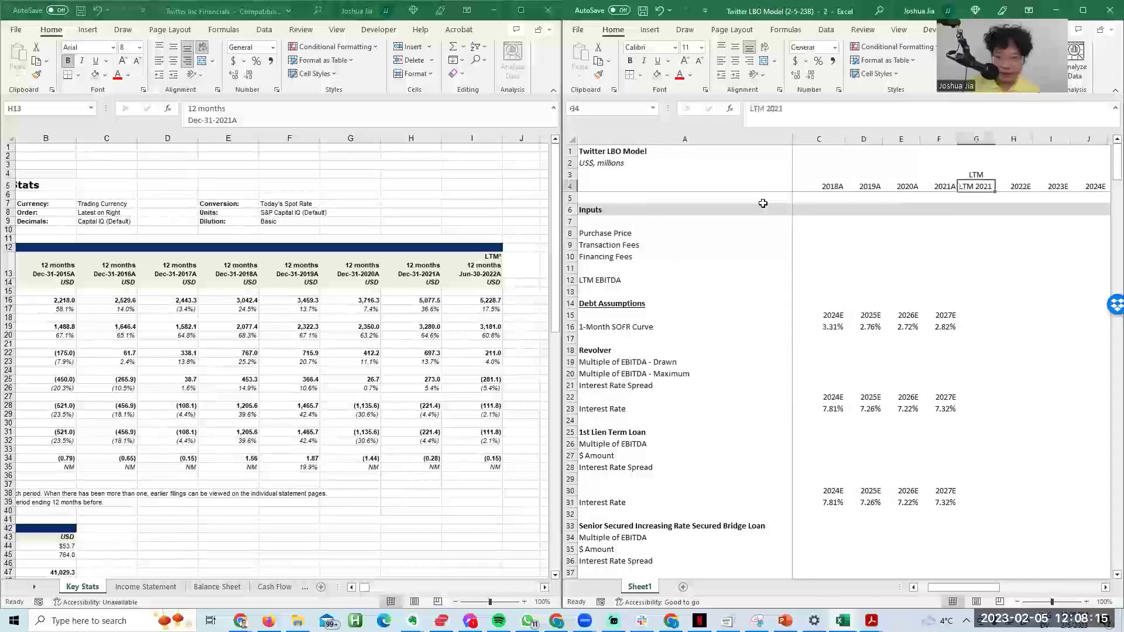
key(ctrl+1)
key(End)
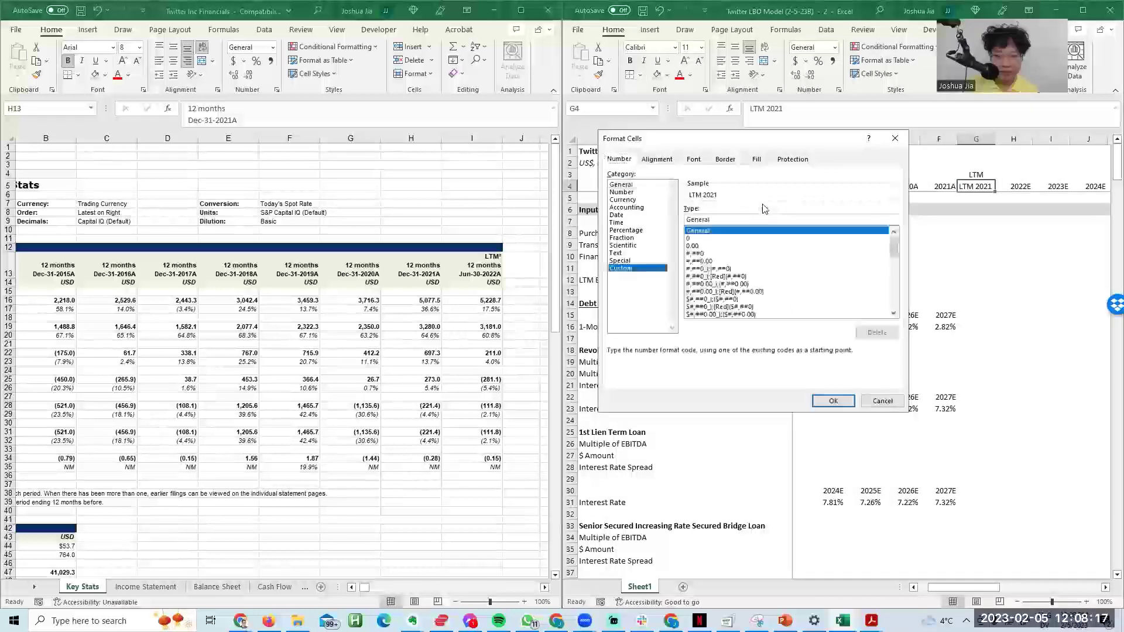
key(Escape)
key(F2)
text(A)
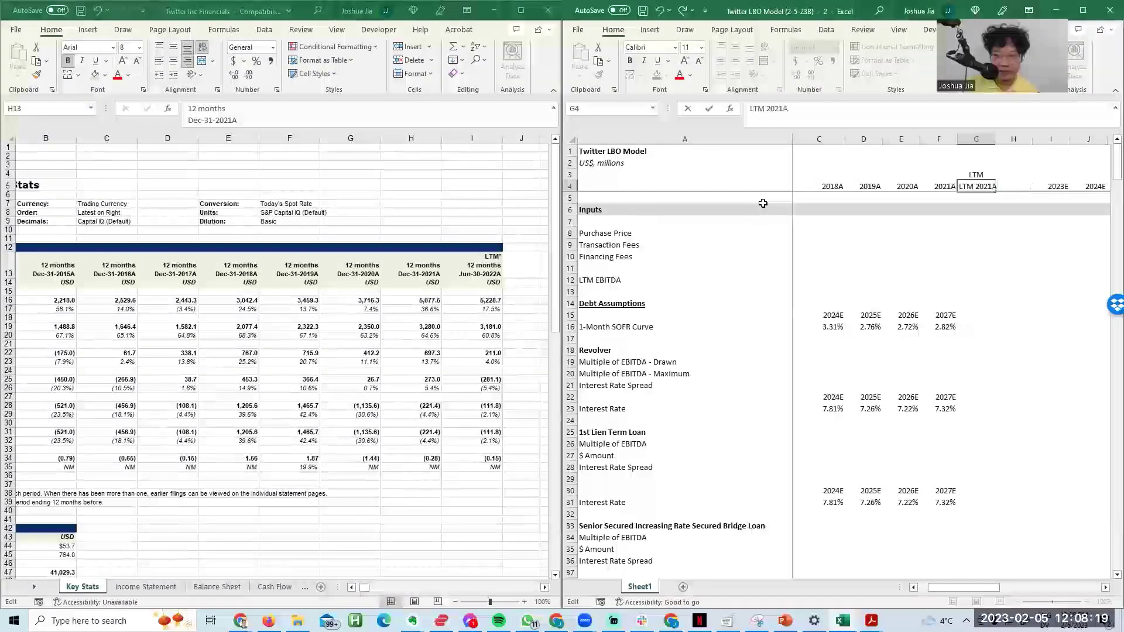
key(Return)
key(Up)
key(Down)
key(Down)
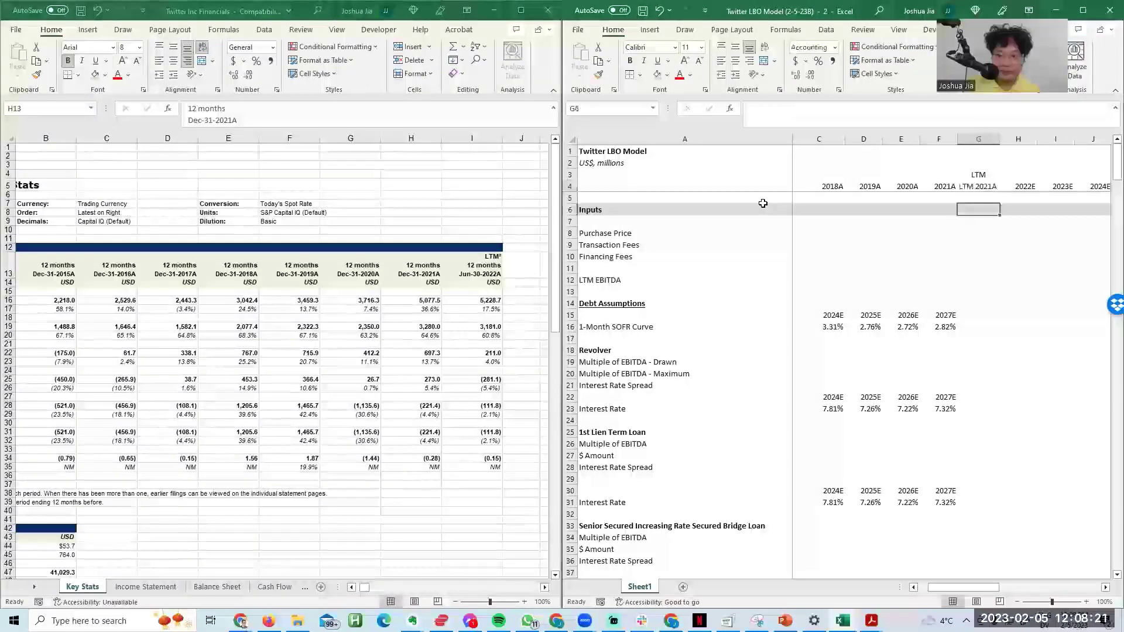
Step: Clear the LTM label from G3 above the LTM 2021A header
key(Up)
key(Up)
key(Up)
key(Up)
key(Down)
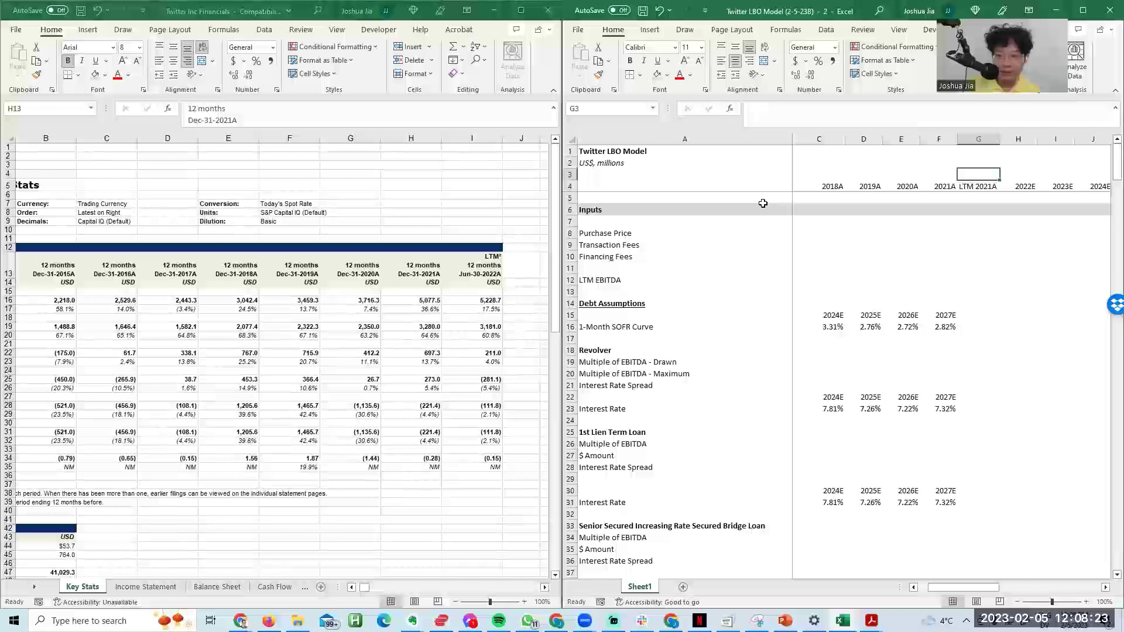
Step: Look through the model from the debt assumptions and Sources and Uses down to the empty Income Statement section
key(Down)
key(ctrl+space)
key(Right)
key(ctrl+space)
key(Right)
key(Left)
key(Left)
key(Page_Down)
key(Page_Down)
key(Left)
key(Page_Up)
key(Down)
key(Down)
key(Left)
key(Down)
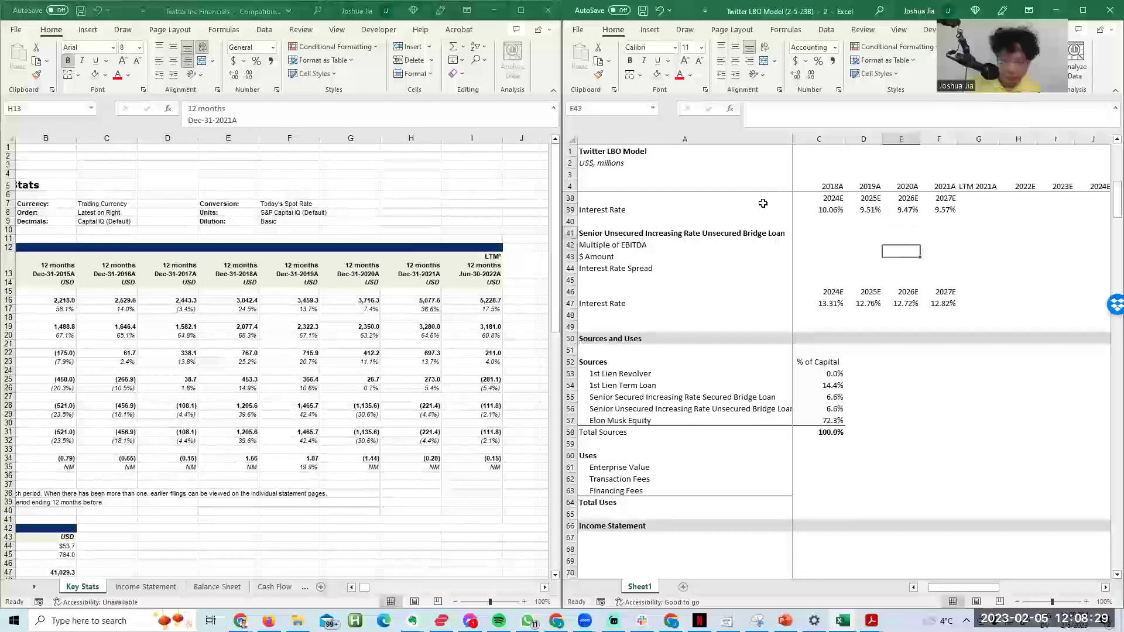
key(Down)
key(Down)
key(Down)
key(Down)
key(Down)
key(Down)
key(Down)
key(Down)
key(Down)
key(Down)
key(Down)
key(Down)
key(Down)
key(Down)
key(Down)
key(Down)
key(Down)
key(Down)
key(Down)
key(Down)
key(Left)
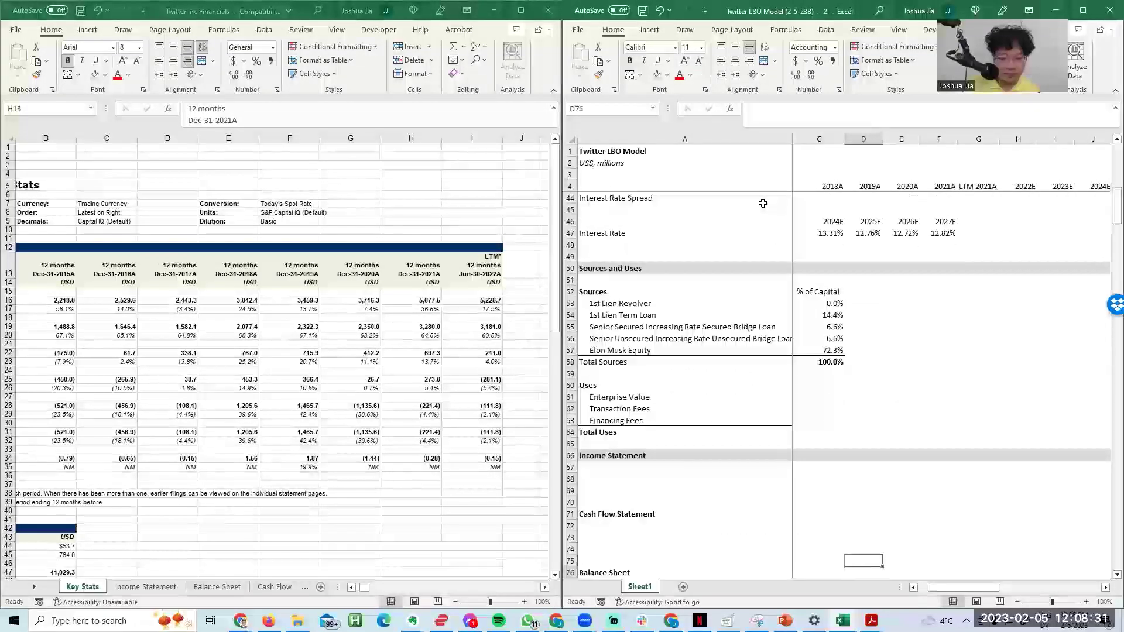
key(Left)
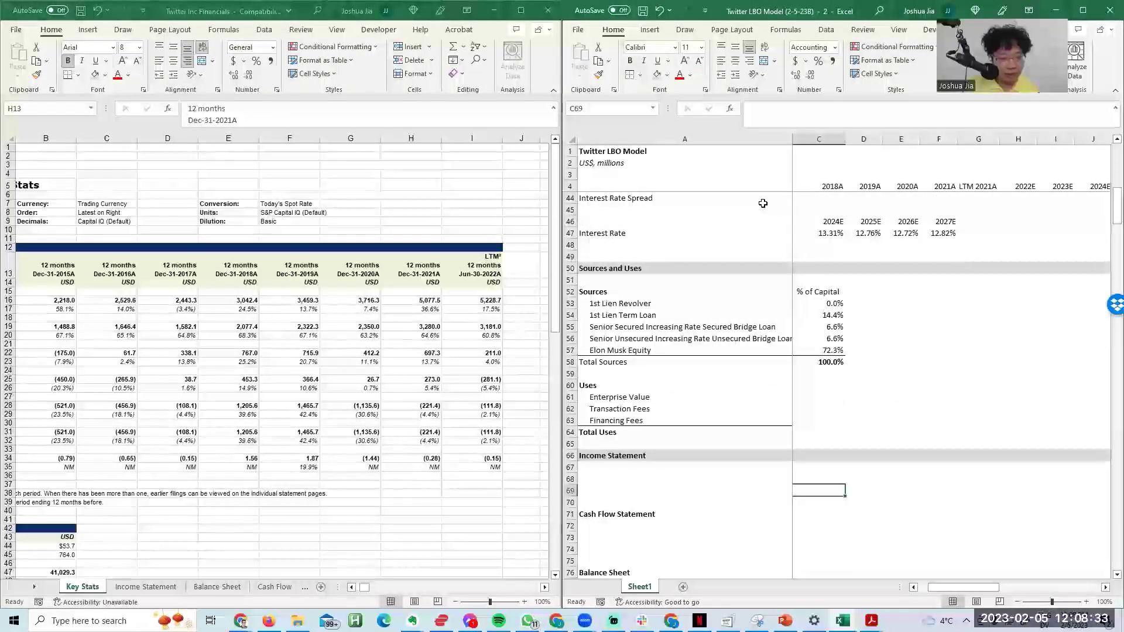
Step: Examine the 2017 to 2021 revenue, gross profit and EBITDA figures and row labels in the Key Stats sheet
shift+click(175, 362)
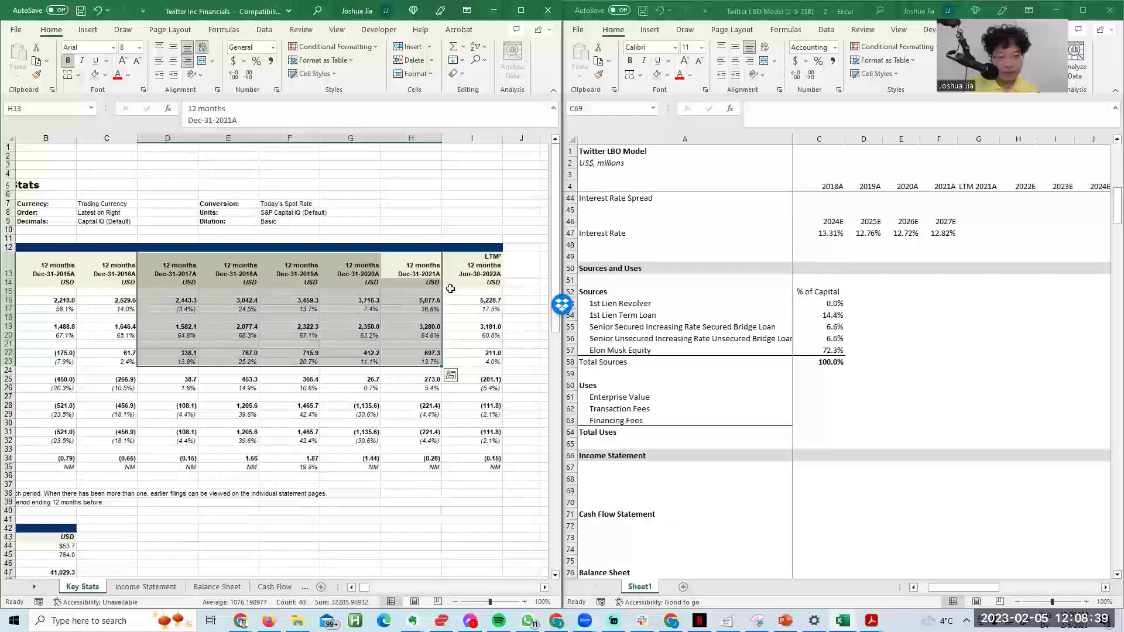
click(289, 290)
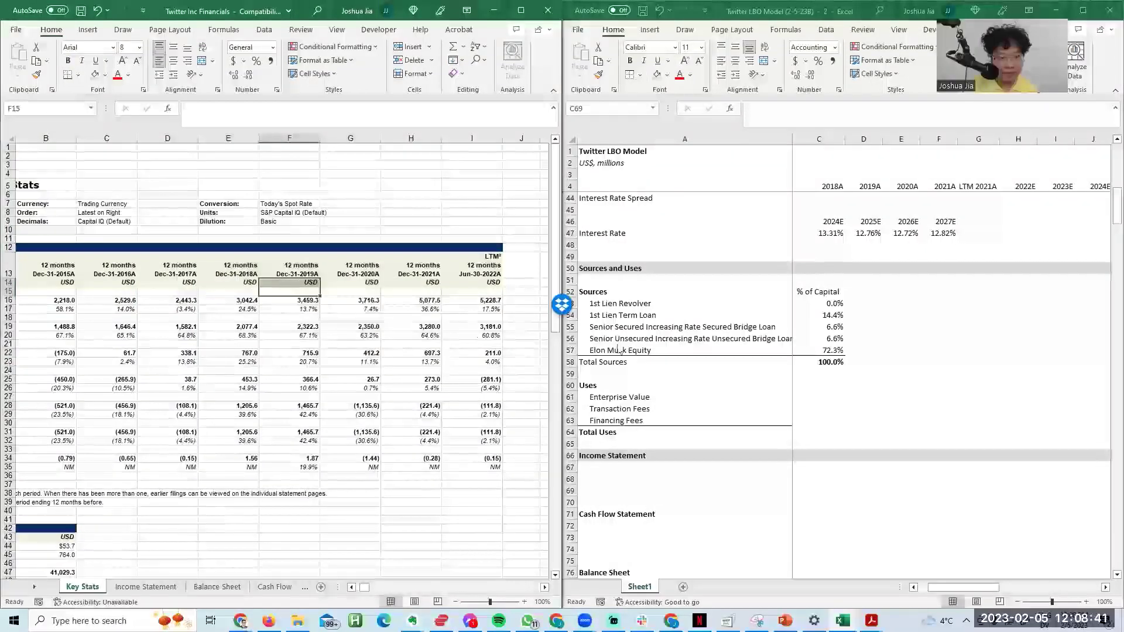
click(240, 469)
key(Home)
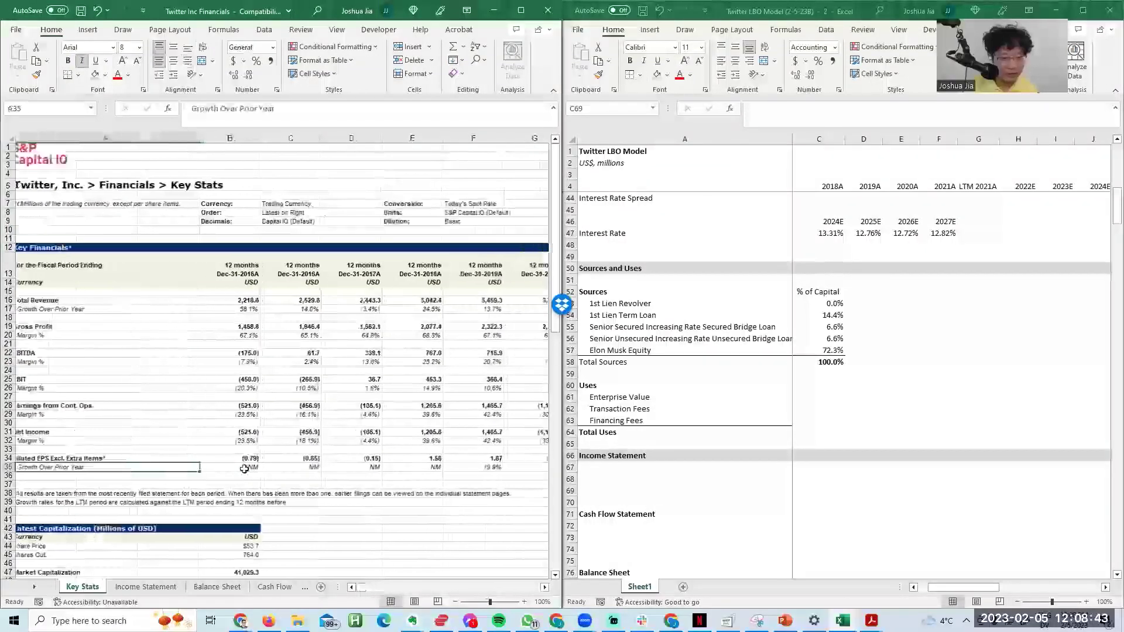
Step: Copy the Key Stats sheet from the Twitter Inc Financials workbook into the Twitter LBO Model (2-5-23B) workbook
right_click(82, 588)
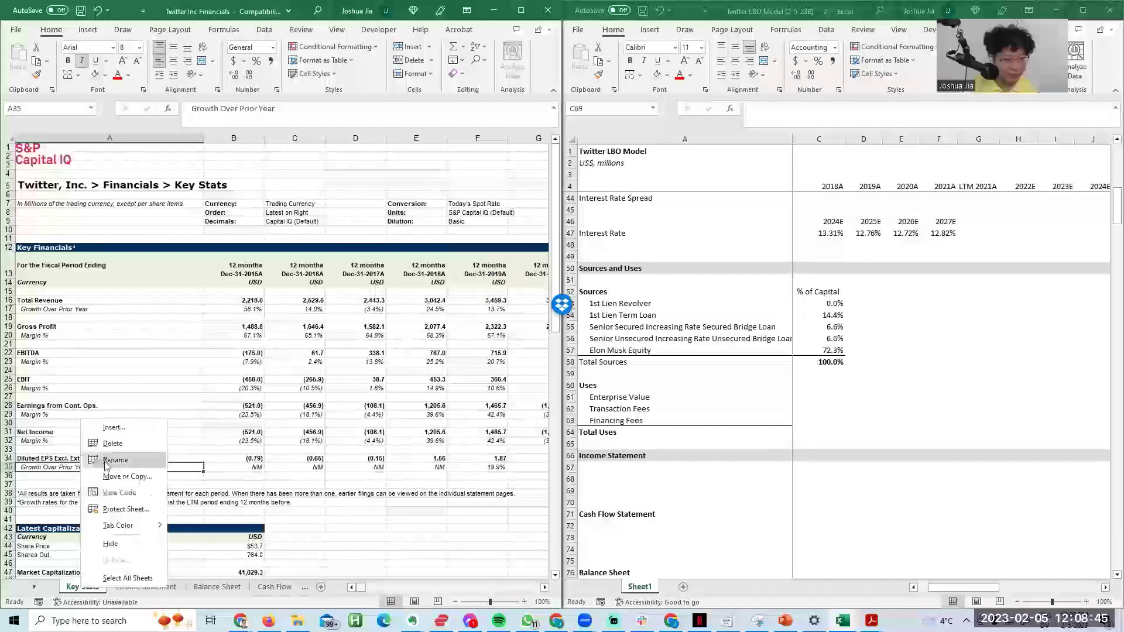
click(123, 477)
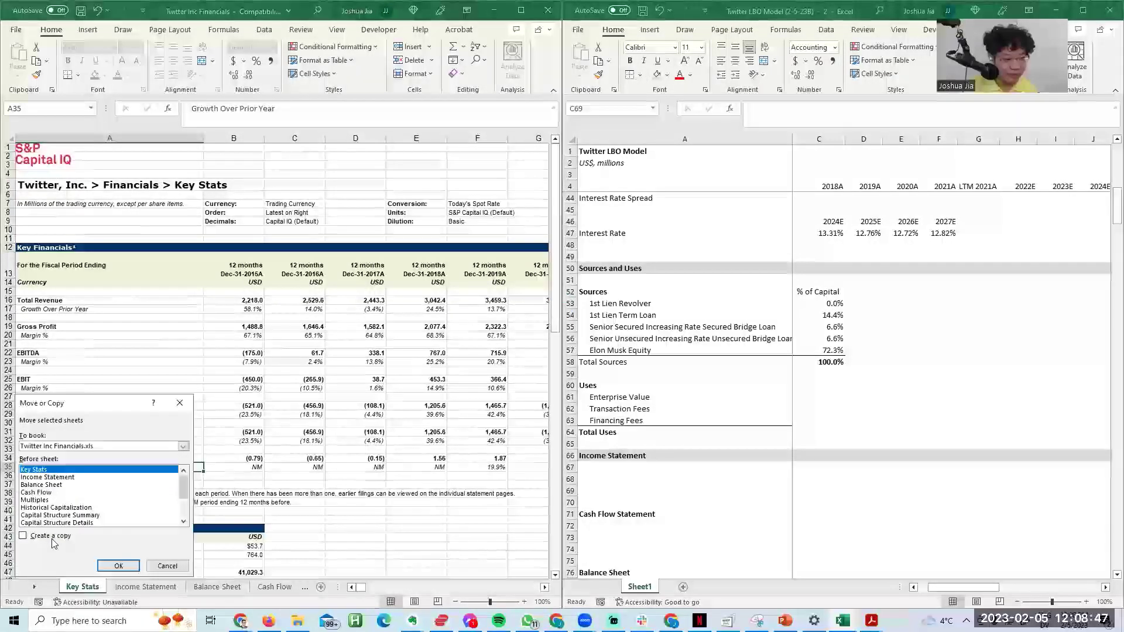
click(54, 537)
click(114, 446)
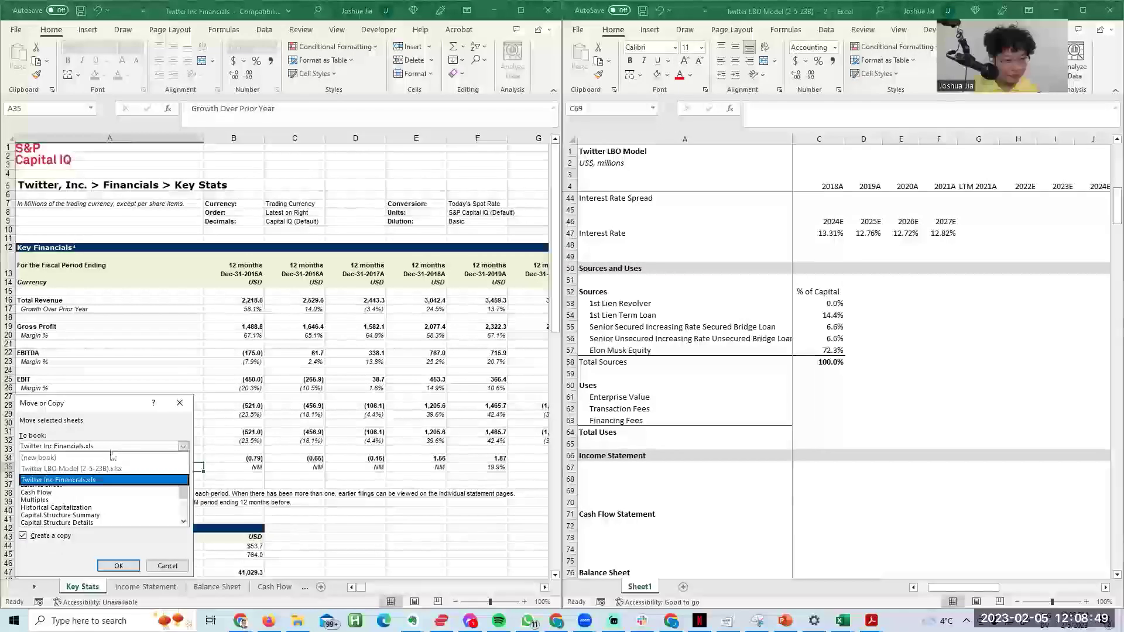
click(115, 523)
click(118, 566)
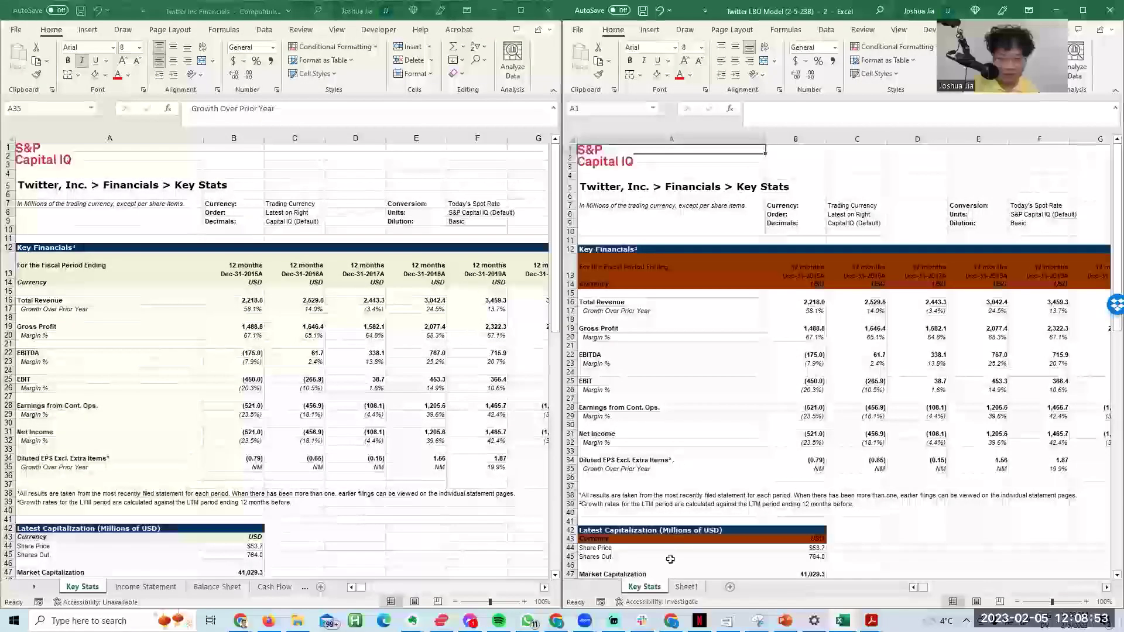
Step: Move the copied Key Stats sheet behind Sheet1 and rename Sheet1 as Model
drag(650, 590, 767, 570)
click(650, 586)
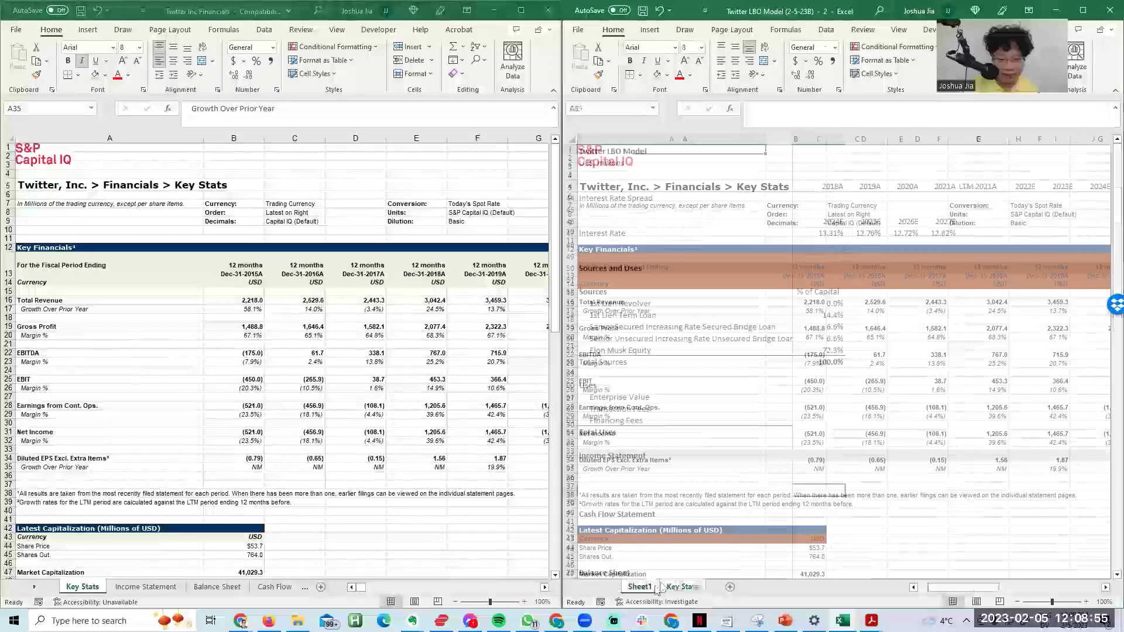
double_click(660, 586)
text(Model)
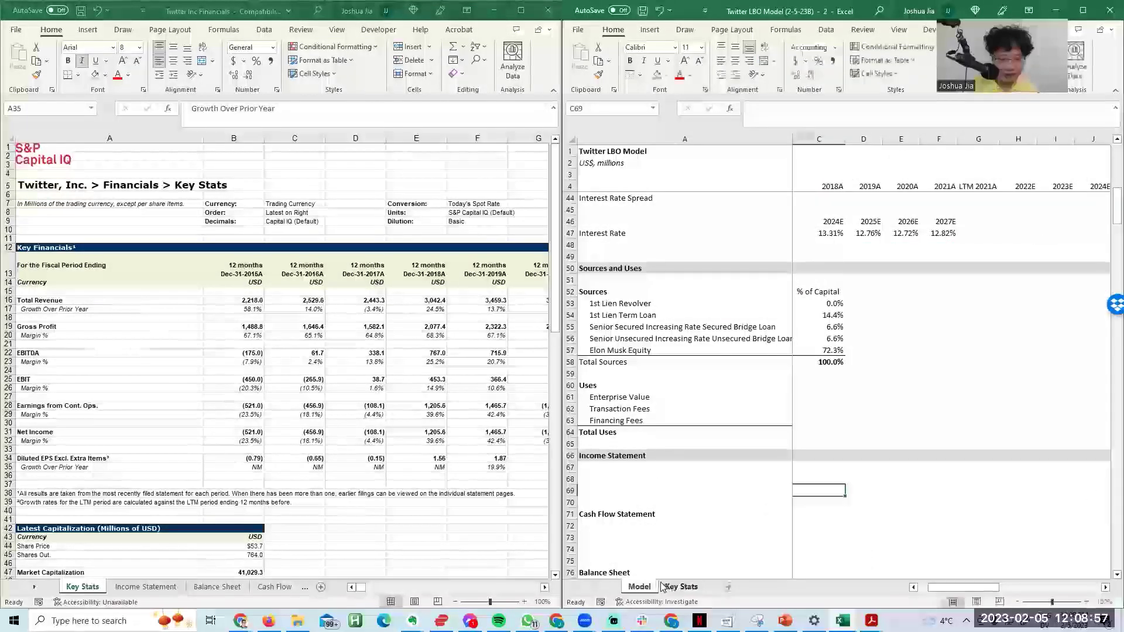
Step: Copy the Income Statement, Balance Sheet and Cash Flow sheets together into the Twitter LBO Model (2-5-23B) workbook
click(105, 414)
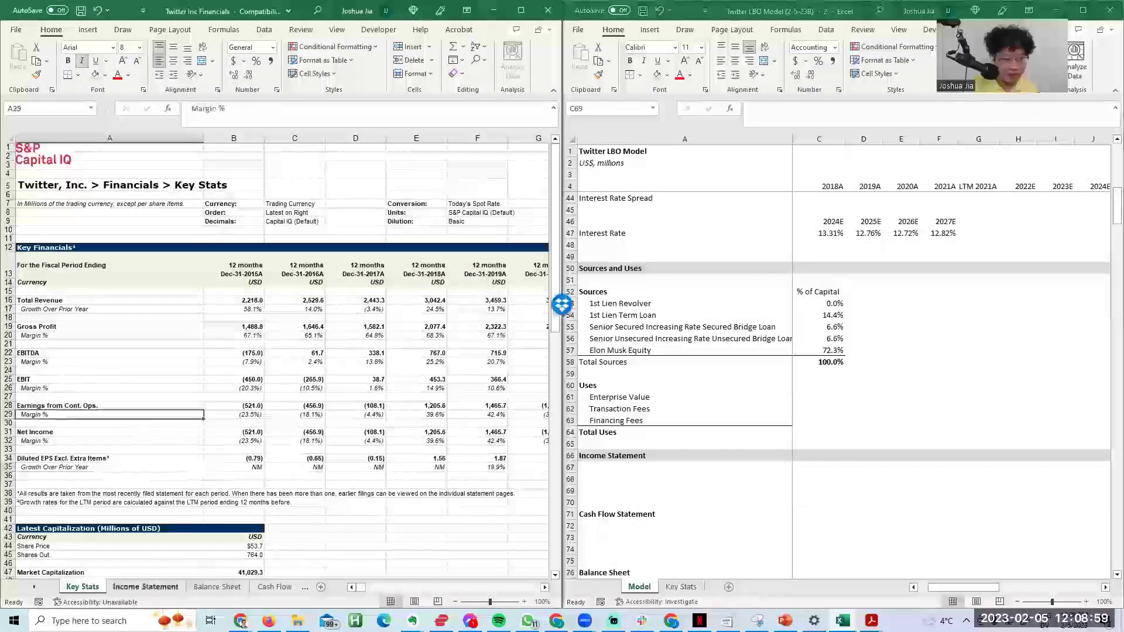
click(146, 588)
click(265, 588)
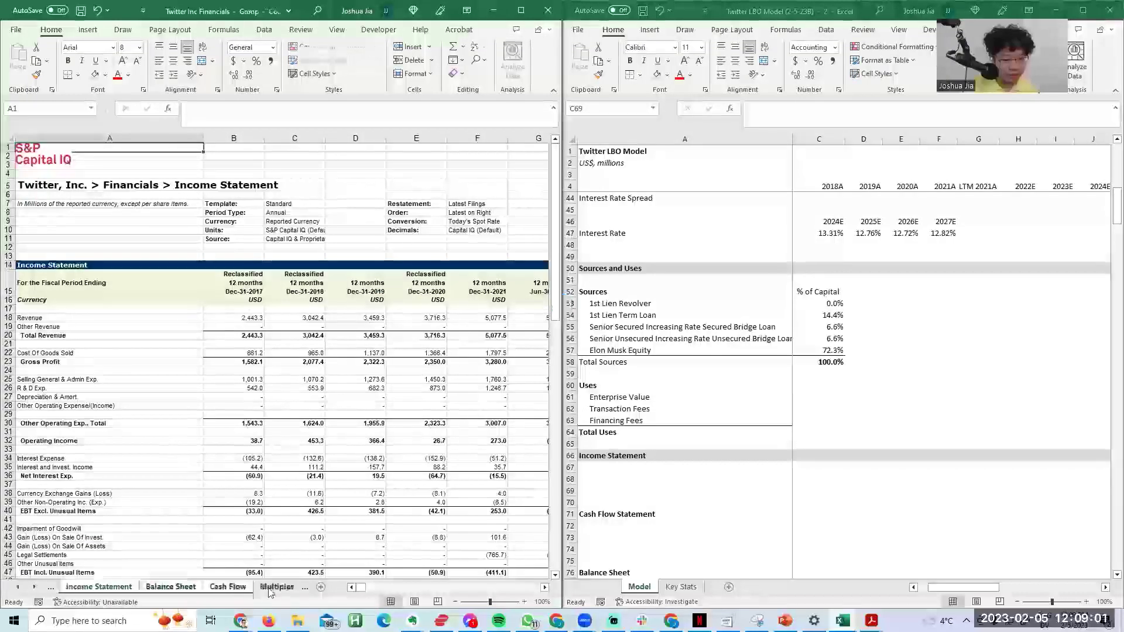
right_click(230, 588)
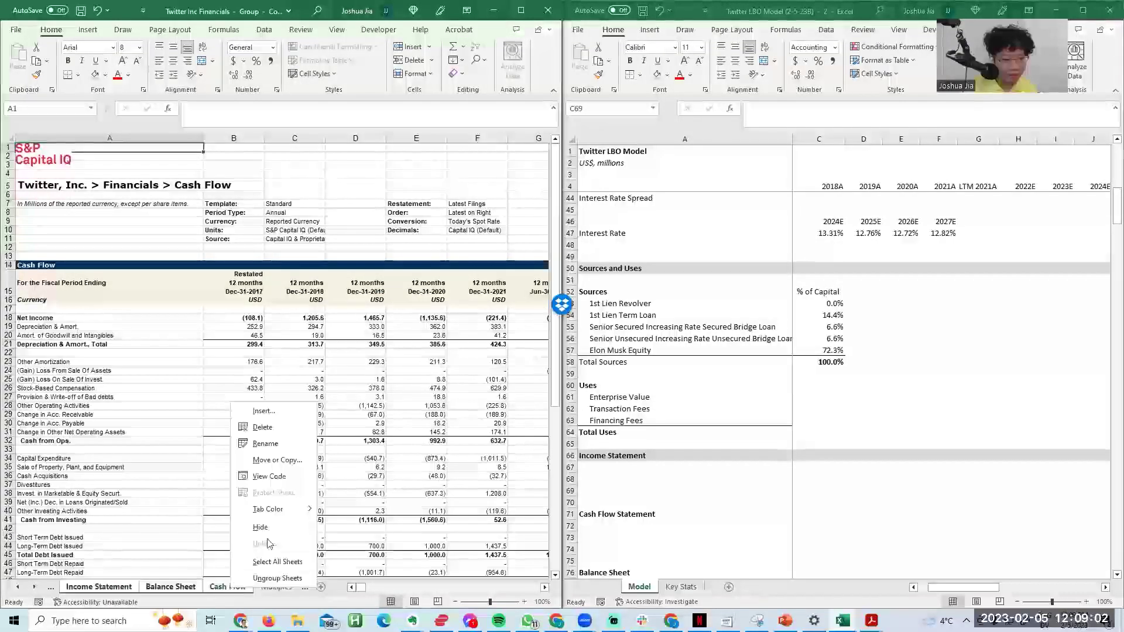
click(274, 461)
click(233, 525)
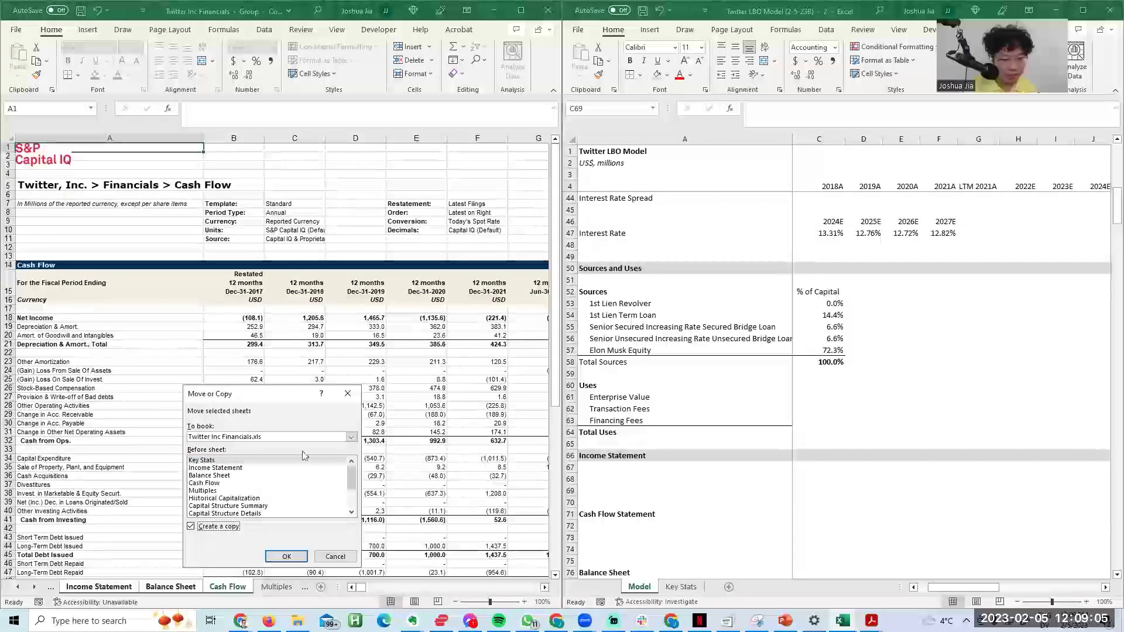
click(304, 439)
click(276, 462)
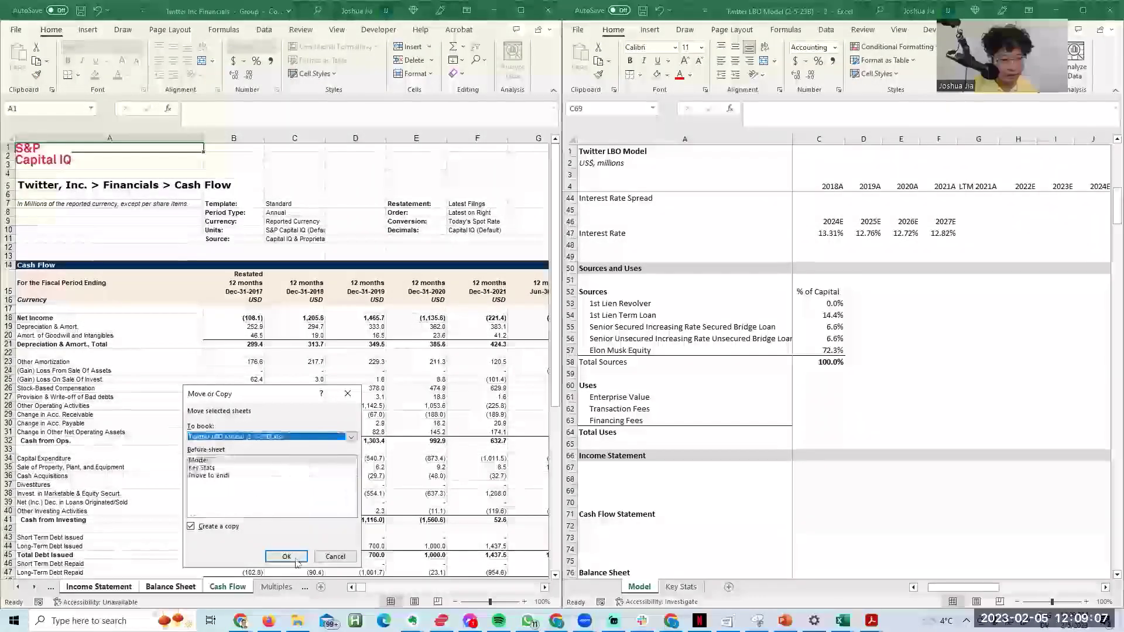
click(286, 556)
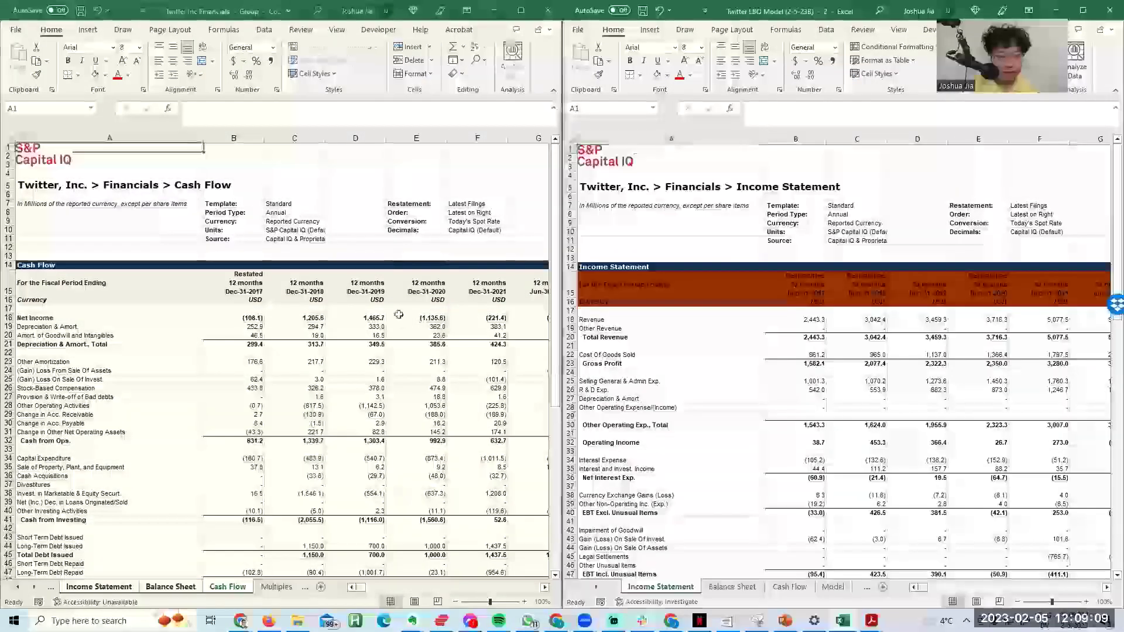
Step: Close the Twitter Inc Financials workbook
click(404, 312)
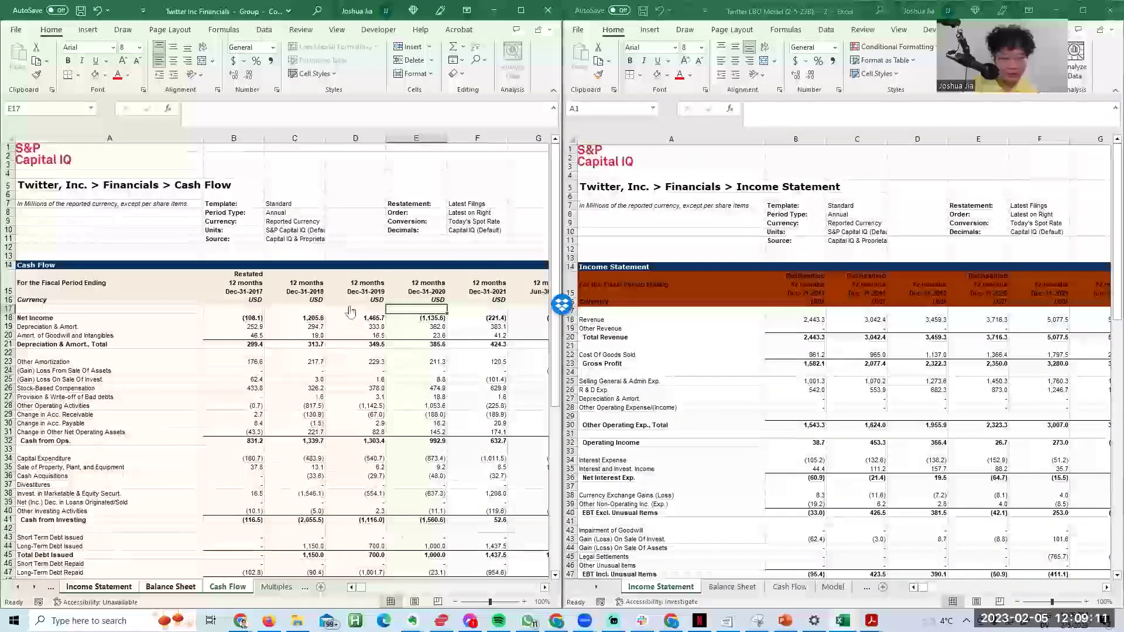
key(ctrl+w)
Step: Open a second window of the Twitter LBO Model (2-5-23B) workbook beside the existing one
click(687, 301)
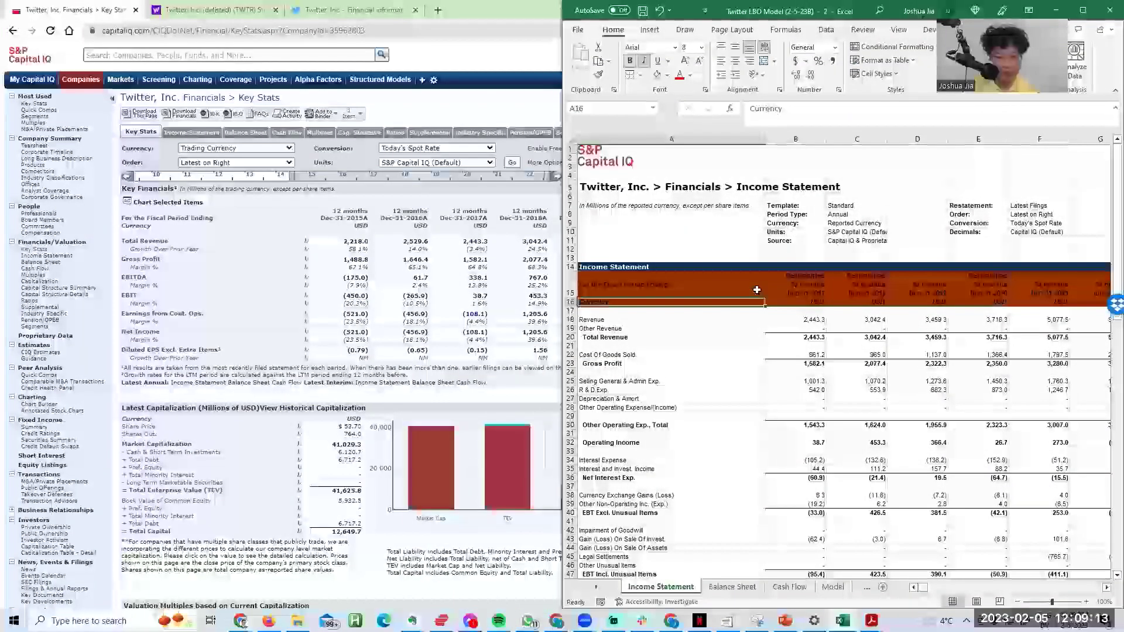
key(alt+w)
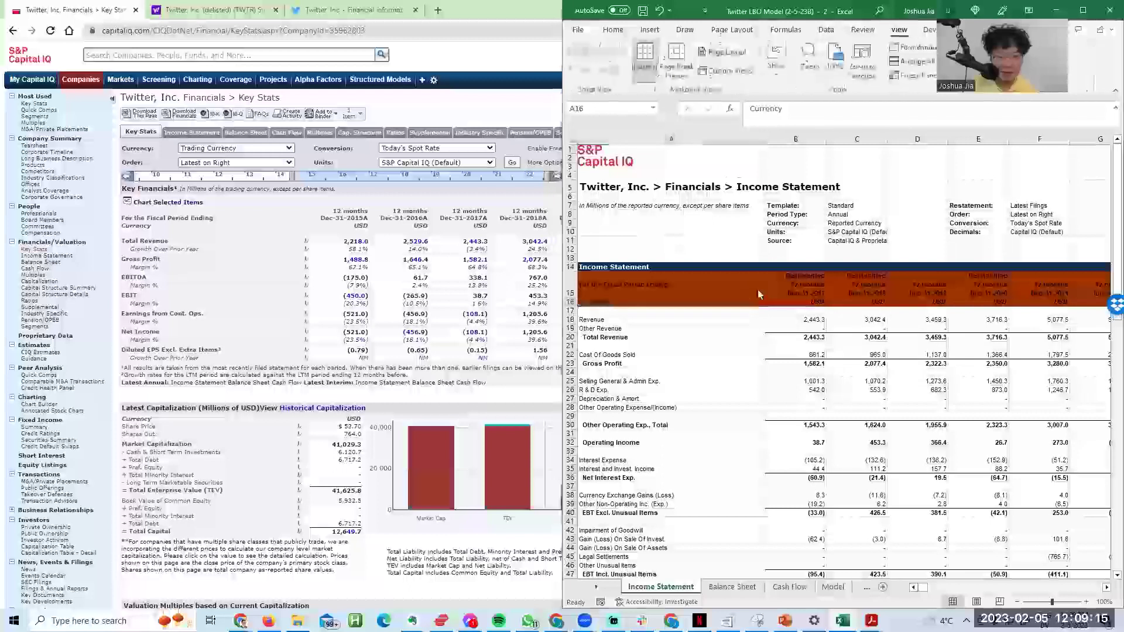
key(n)
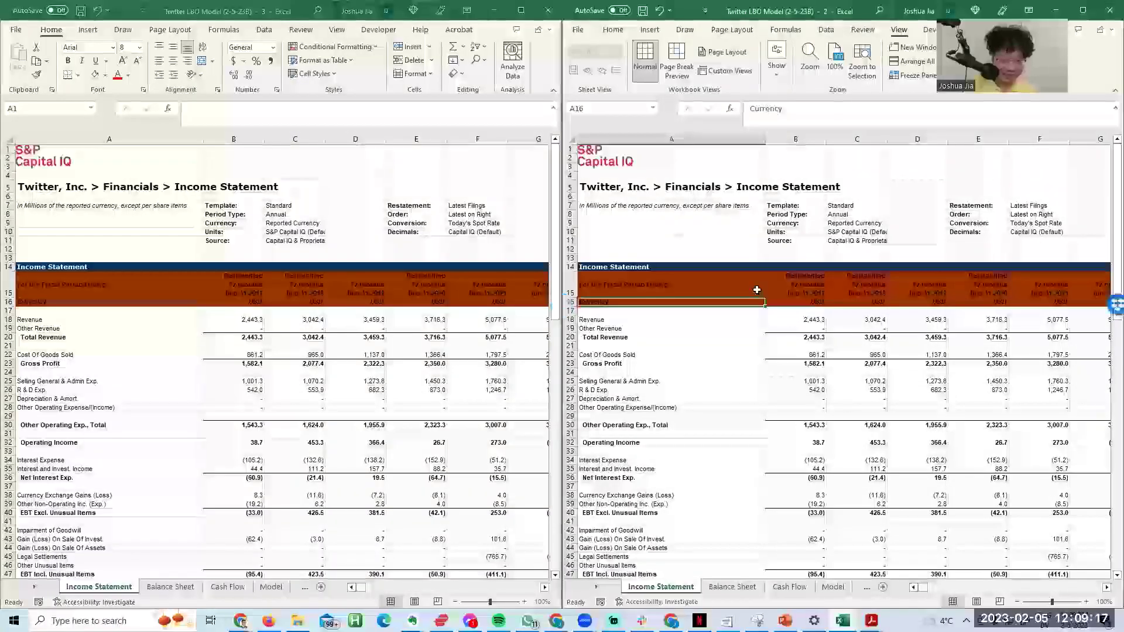
Step: Move the Income Statement, Balance Sheet and Cash Flow sheets behind Model, then place Income Statement after Cash Flow
key(ctrl+Page_Down)
key(ctrl+Page_Down)
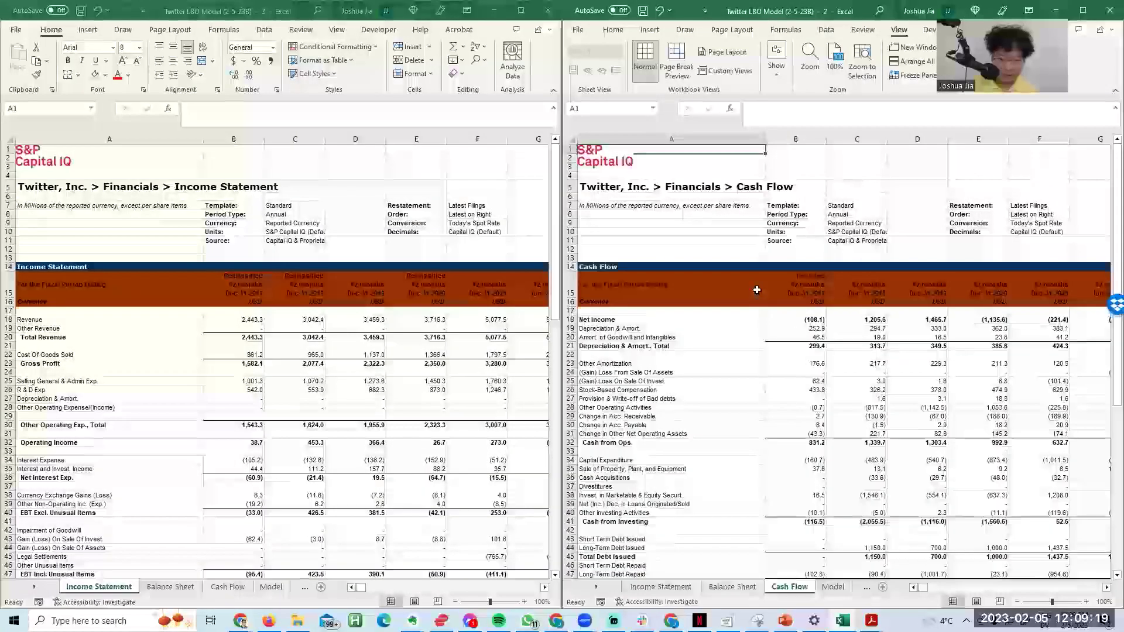
shift+click(666, 590)
drag(654, 587, 790, 581)
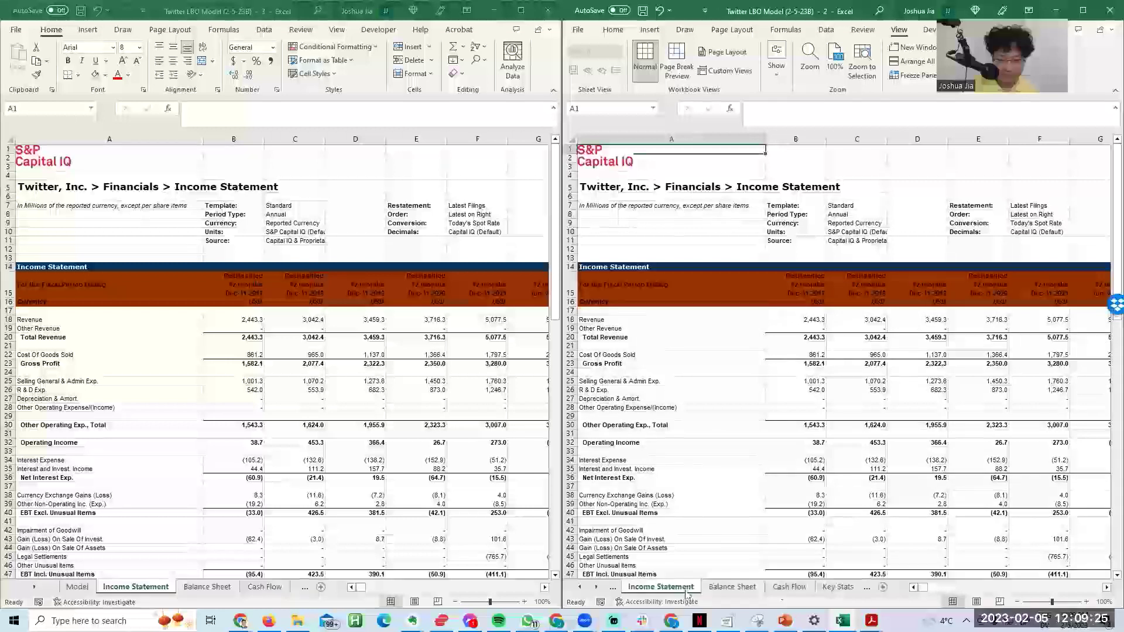
drag(915, 571, 839, 584)
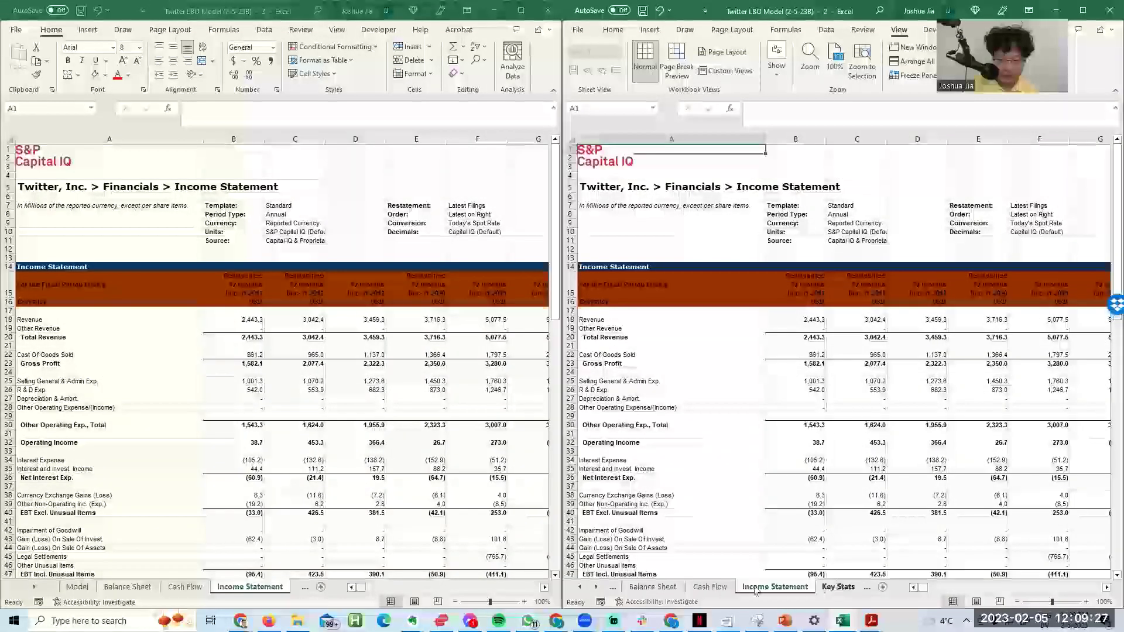
Step: Arrange the two workbook windows so one shows the Model sheet and the other shows the Income Statement sheet
click(721, 591)
key(ctrl+Page_Up)
key(ctrl+Page_Up)
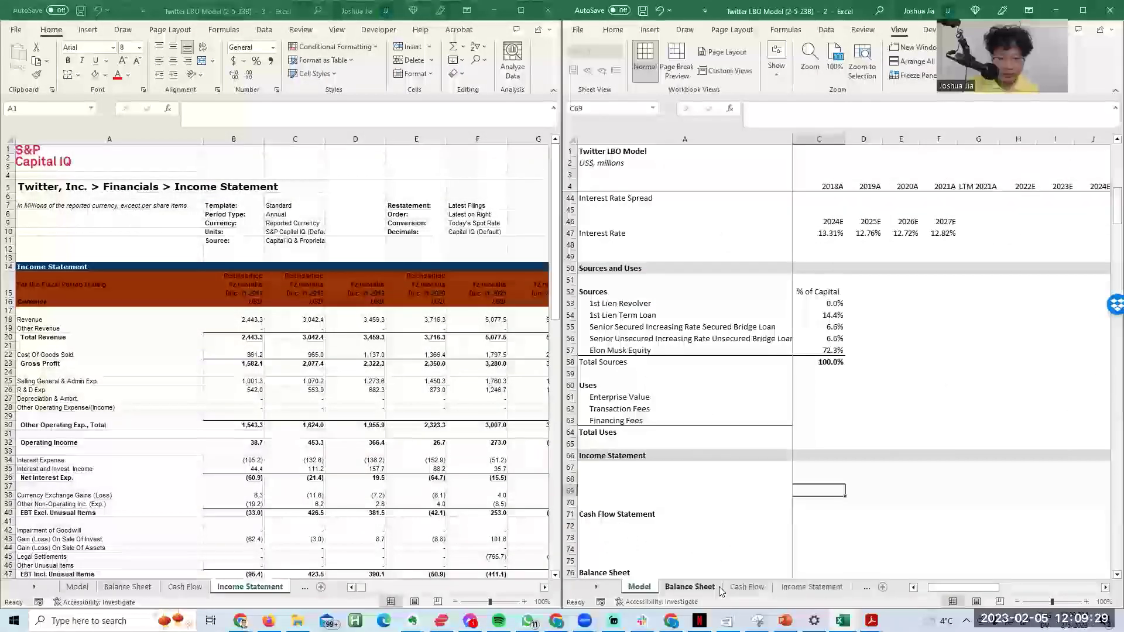
click(329, 385)
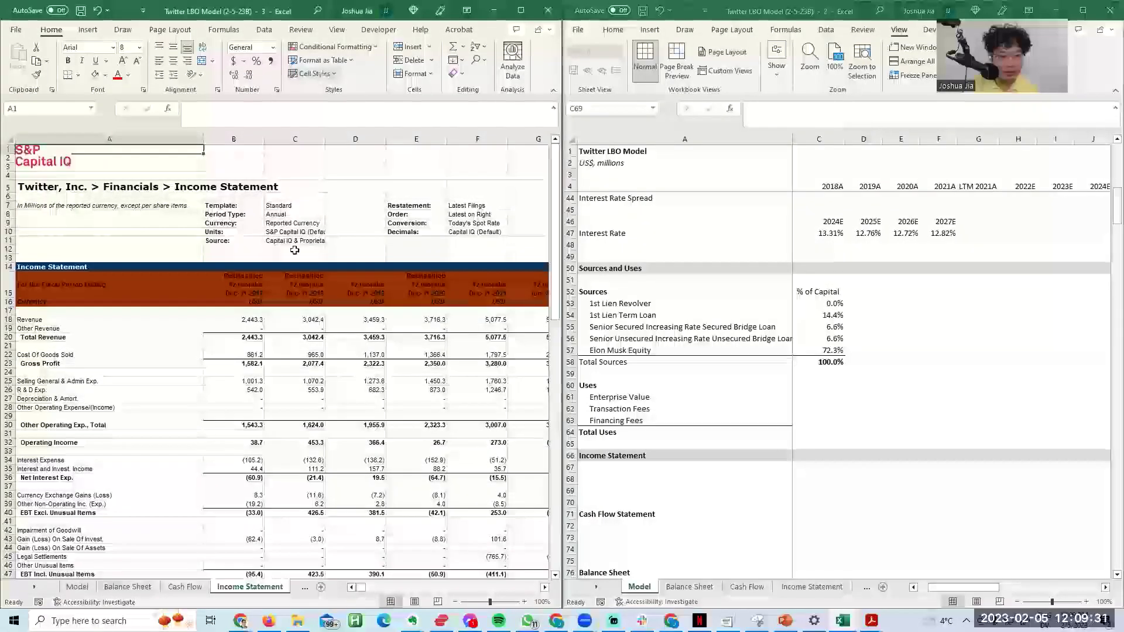
key(ctrl+Page_Up)
key(ctrl+Page_Up)
key(ctrl+Page_Up)
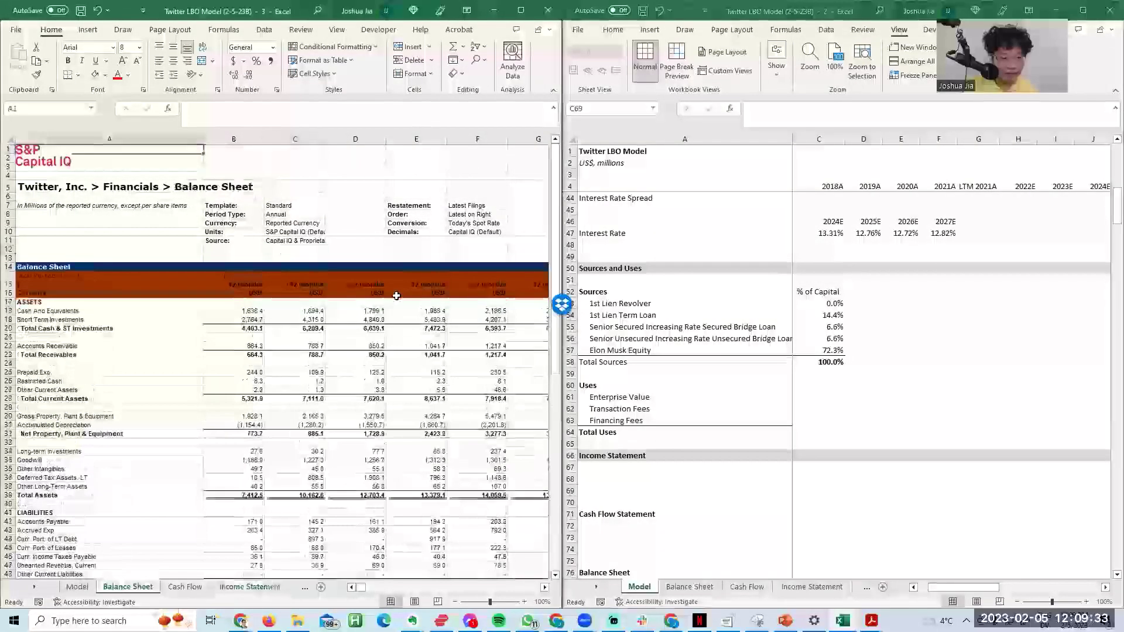
key(ctrl+Page_Down)
key(ctrl+Page_Down)
key(ctrl+Page_Up)
key(ctrl+Page_Down)
key(ctrl+Page_Down)
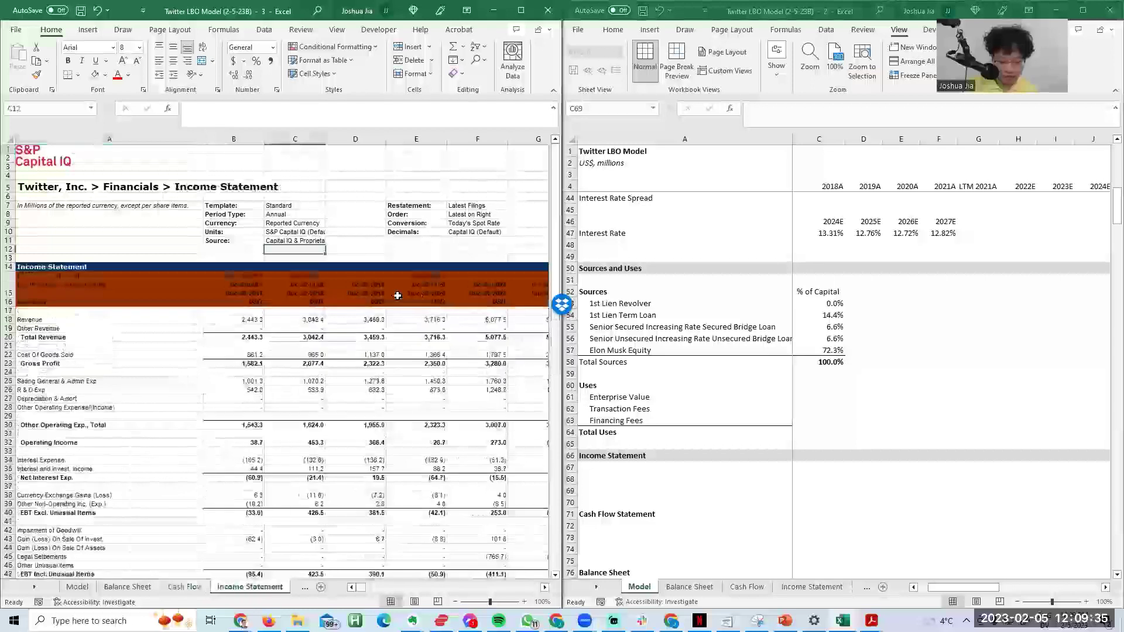
Step: Enter the label Revenue in A68 of the Model sheet, under the Income Statement heading
click(769, 301)
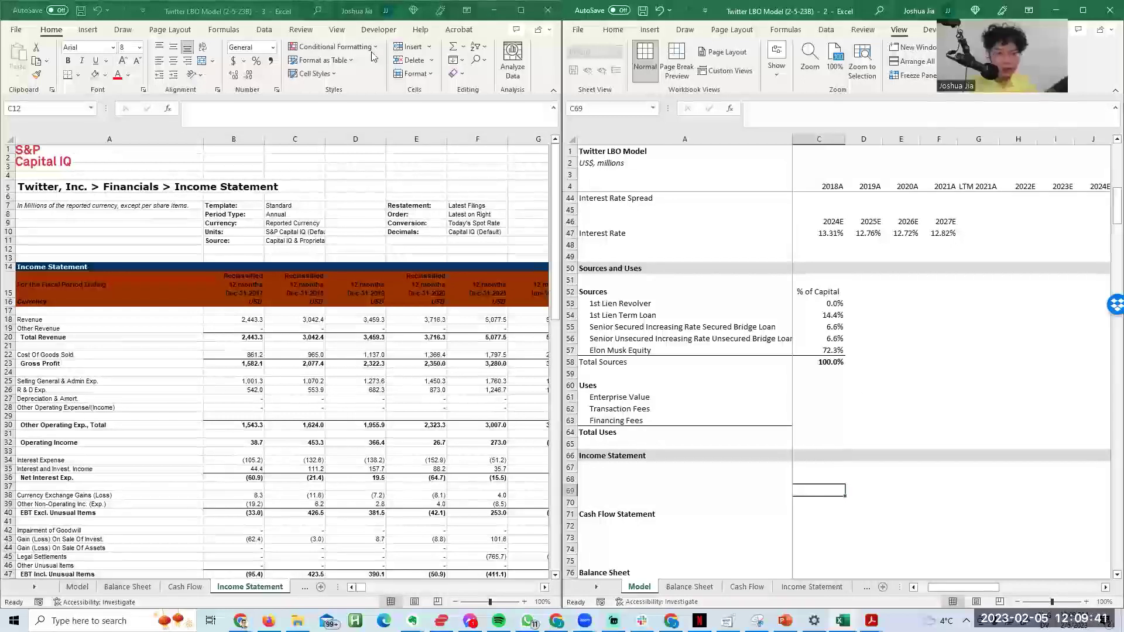
click(831, 397)
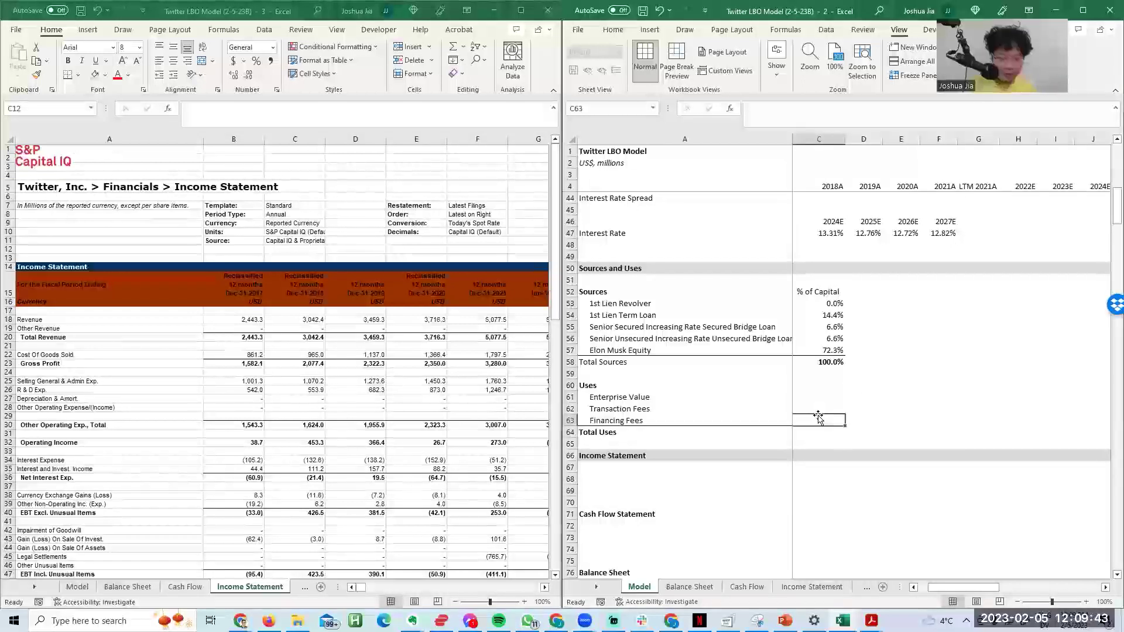
key(alt+h)
key(Left)
key(Right)
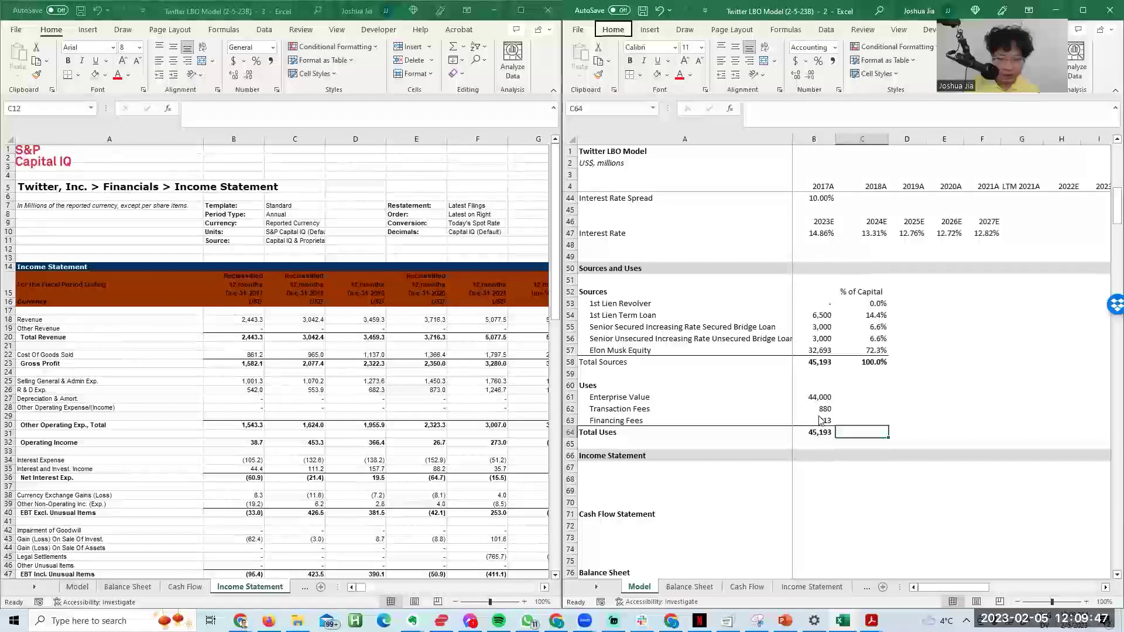
key(Left)
key(Down)
key(Down)
key(Down)
key(Down)
key(Down)
key(Down)
key(Down)
key(Down)
key(Down)
key(Down)
key(Down)
key(Down)
key(Down)
key(Down)
key(Down)
key(Down)
key(Down)
key(Down)
key(Up)
key(Up)
key(Up)
key(Up)
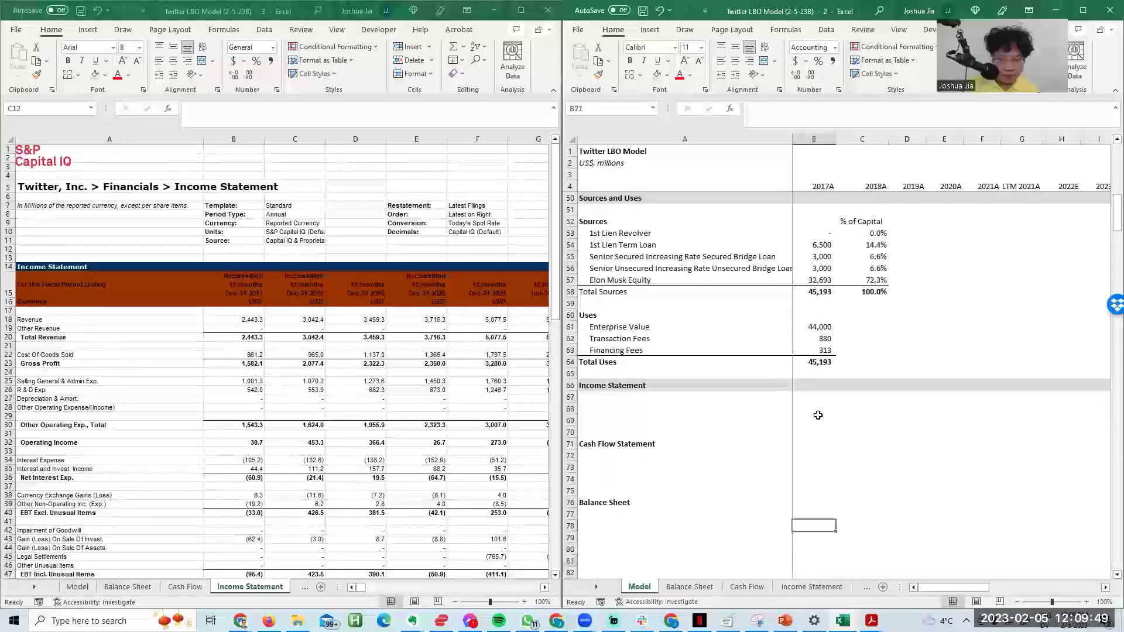
key(Up)
key(Up)
key(Up)
key(Up)
key(Up)
key(Up)
key(Left)
key(Up)
key(Up)
key(Up)
key(Up)
key(Up)
key(Up)
key(Down)
key(Down)
key(Down)
key(Up)
text(Revenue)
key(Return)
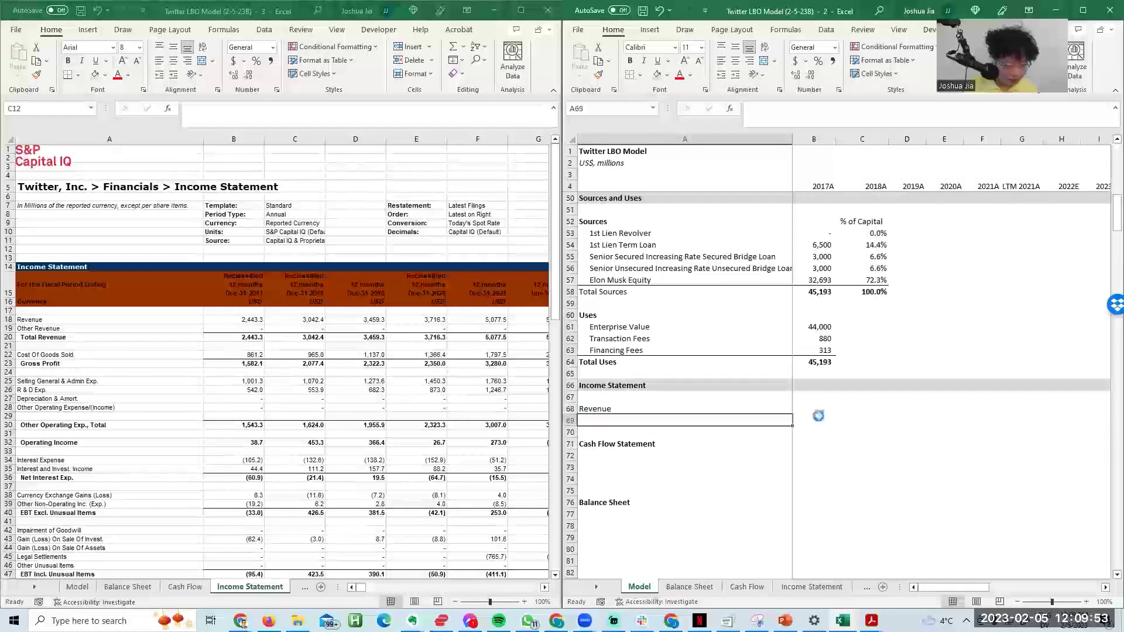
Step: Insert six blank rows below the Revenue line in the Model sheet's Income Statement section
key(alt+i)
key(r)
key(alt+i)
key(r)
key(alt+i)
key(r)
key(alt+i)
key(r)
key(alt+i)
key(r)
key(alt+i)
key(r)
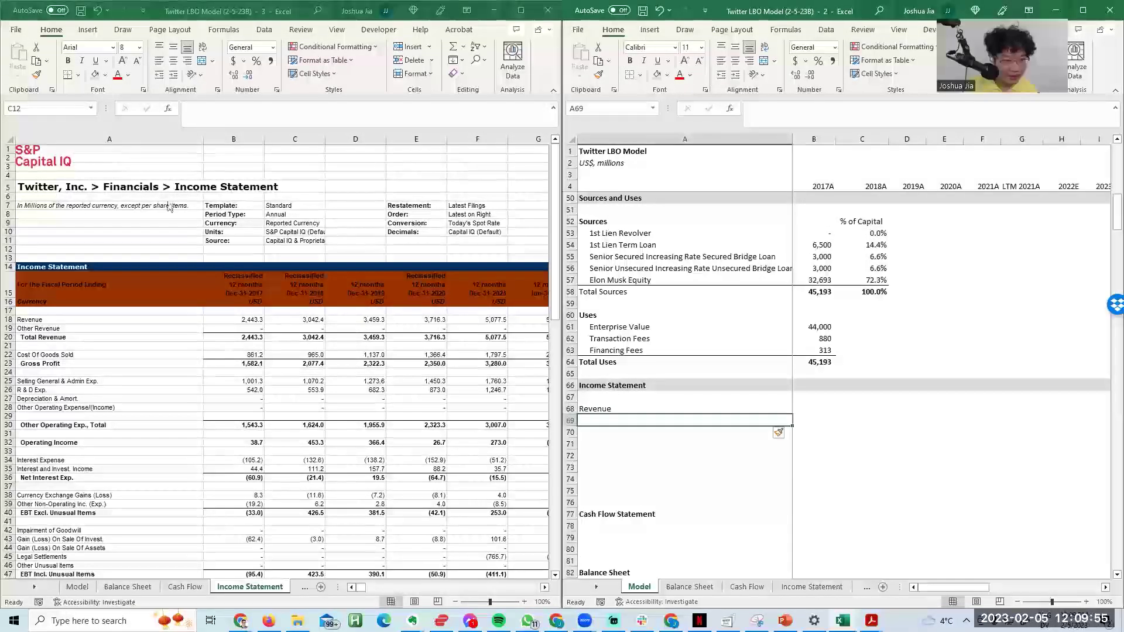
Step: Review the Total Revenue row across all periods on the Income Statement sheet
click(170, 337)
key(Right)
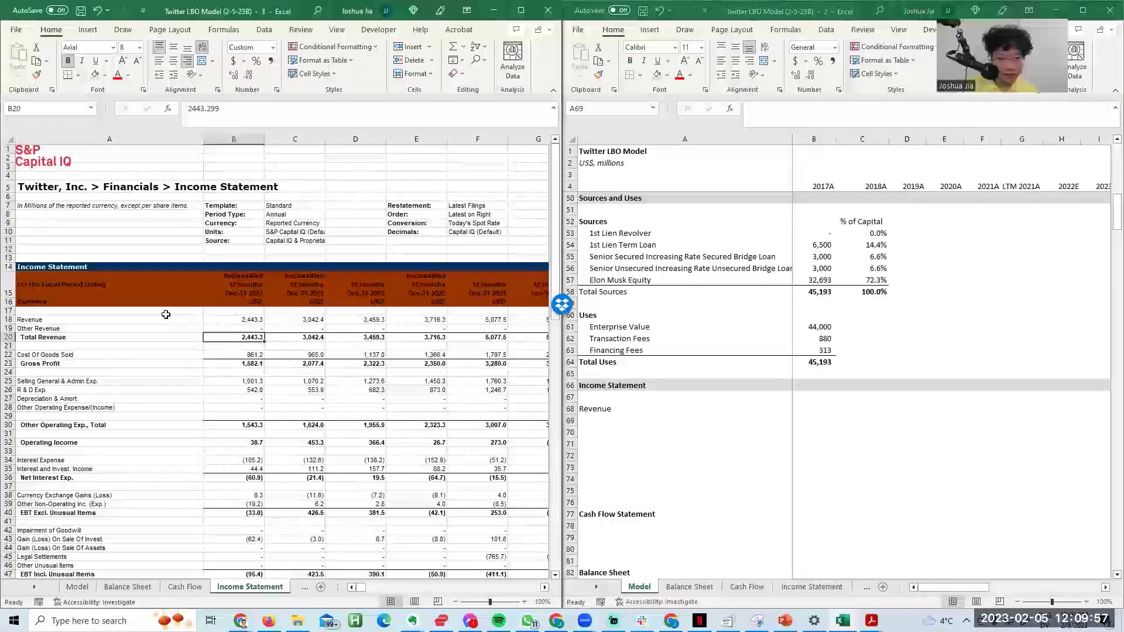
key(Right)
key(Right)
key(Right)
key(Right)
key(Right)
key(Right)
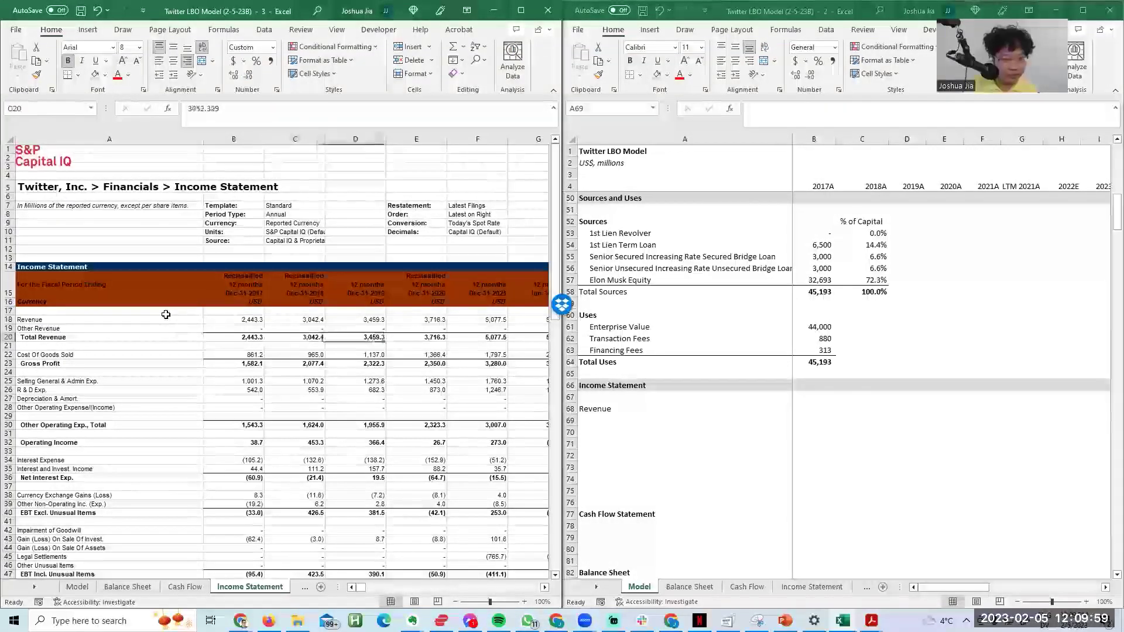
key(Left)
key(Left)
key(Left)
key(Left)
key(Left)
key(Left)
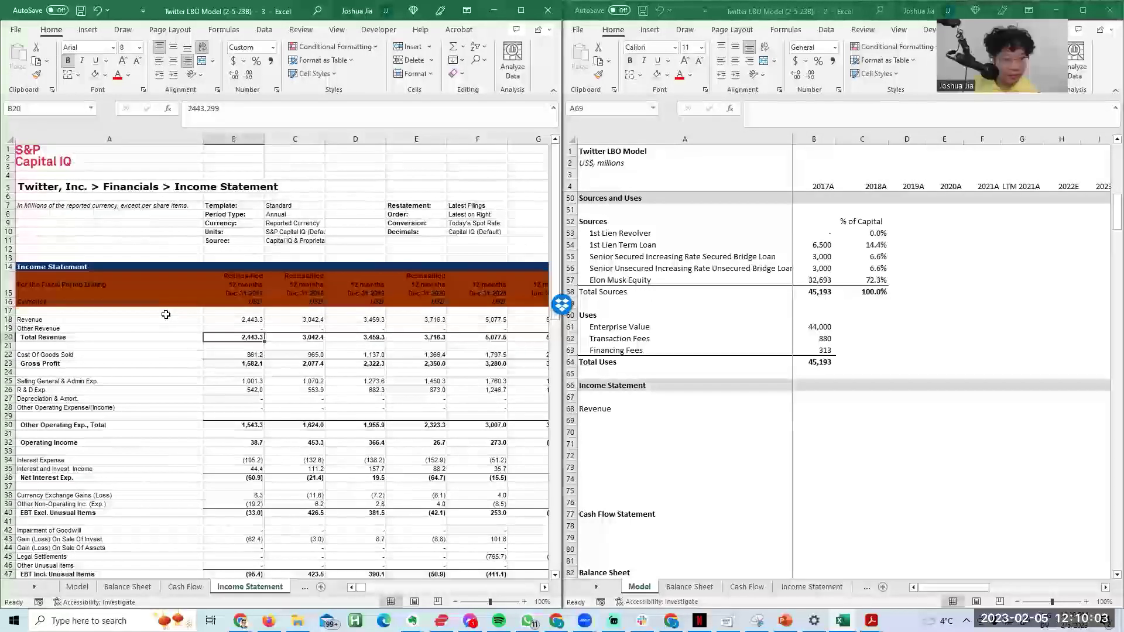
key(ctrl+shift+Right)
key(ctrl+shift+Left)
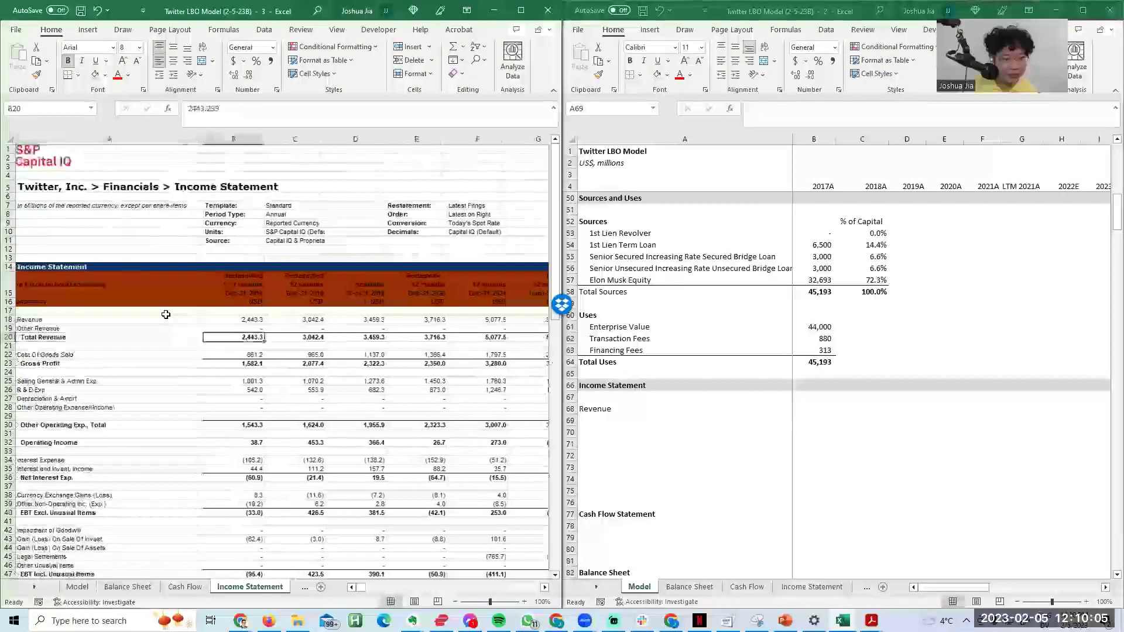
Step: Examine the revenue lines on the Segments sheet of the Twitter Inc Financials workbook
key(alt+Tab)
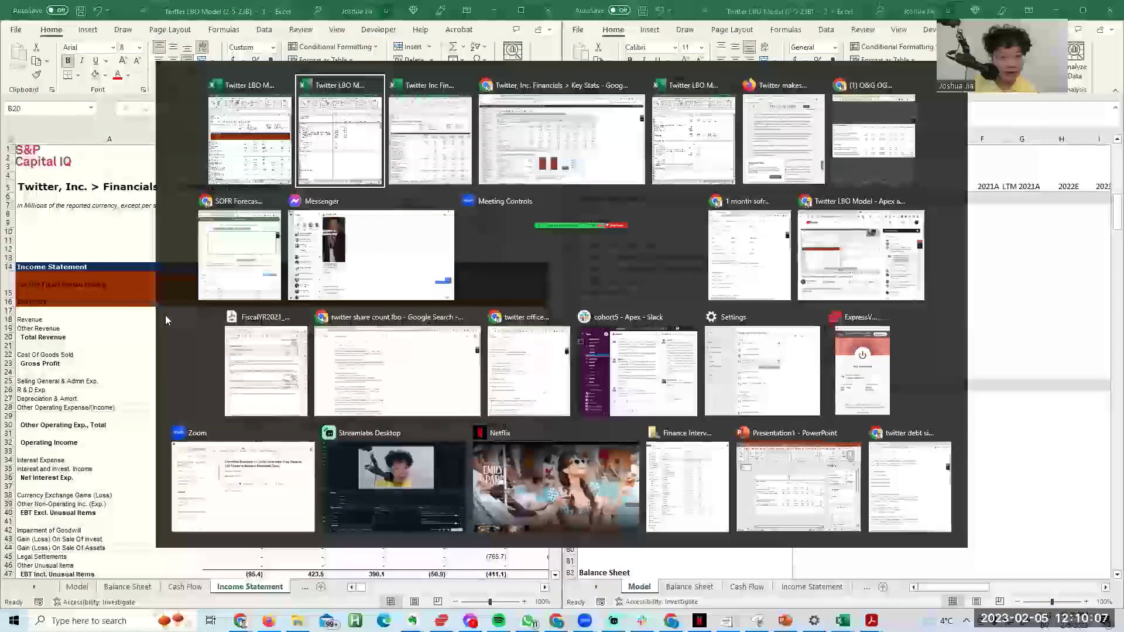
key(alt+Tab)
key(Tab)
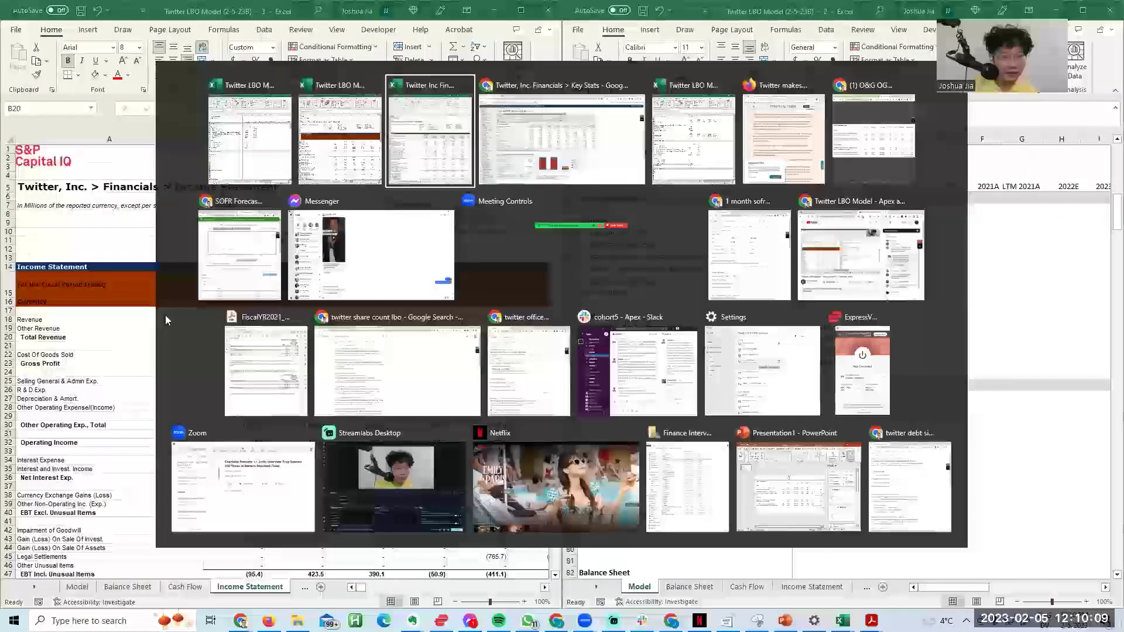
key(ctrl+Page_Down)
key(ctrl+Page_Down)
key(ctrl+Page_Down)
key(ctrl+Page_Down)
key(ctrl+Page_Down)
key(ctrl+Page_Down)
key(ctrl+Page_Down)
key(ctrl+Page_Down)
key(ctrl+Page_Down)
key(ctrl+Page_Down)
key(ctrl+Page_Down)
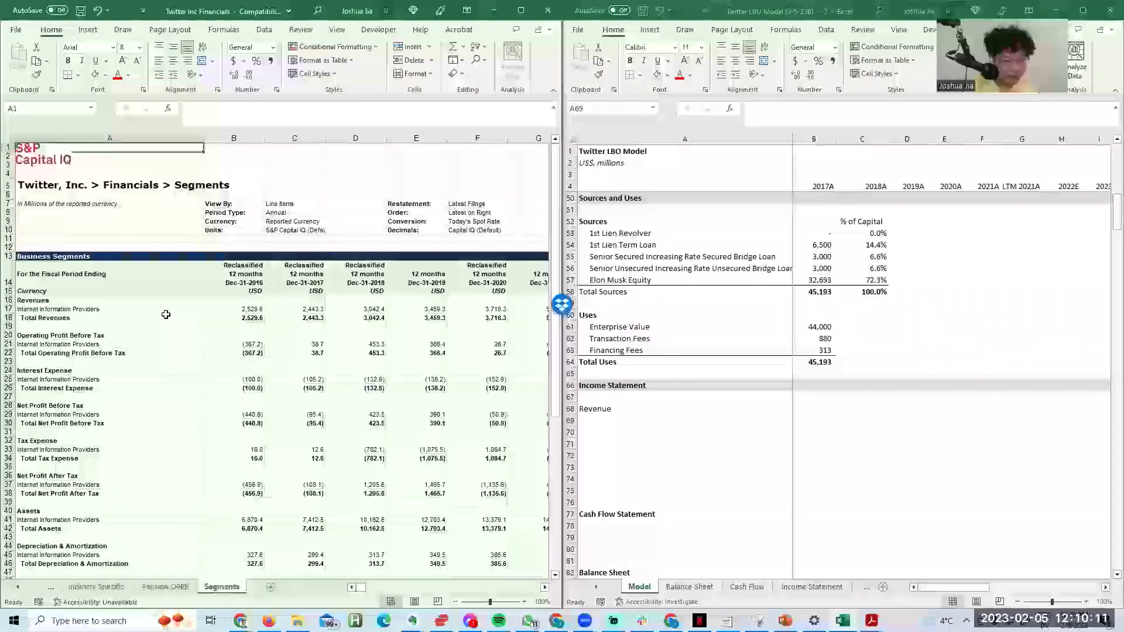
click(166, 317)
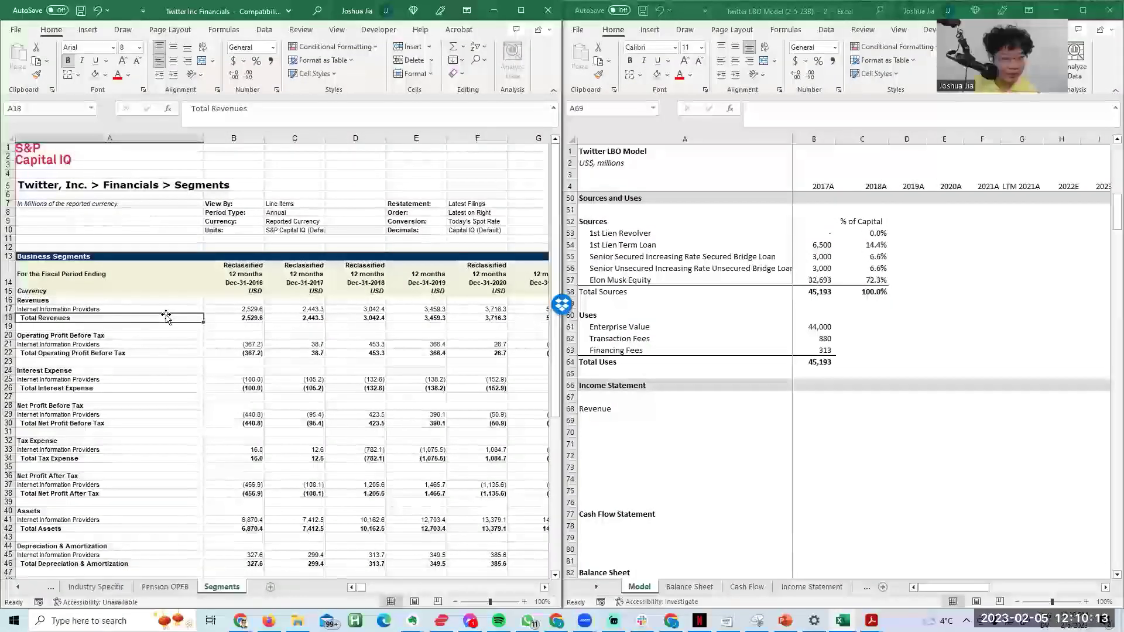
key(alt+Tab)
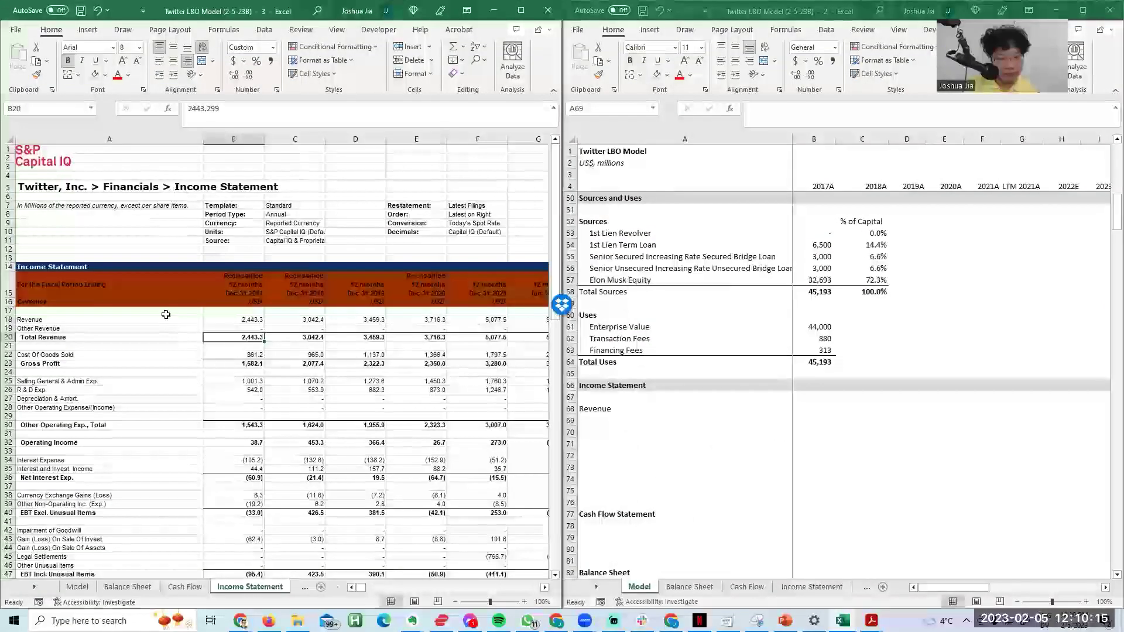
Step: Copy Total Revenue from the Income Statement sheet and paste it as links into the Model's Revenue row, 2017A through LTM 2021A
key(alt+Tab)
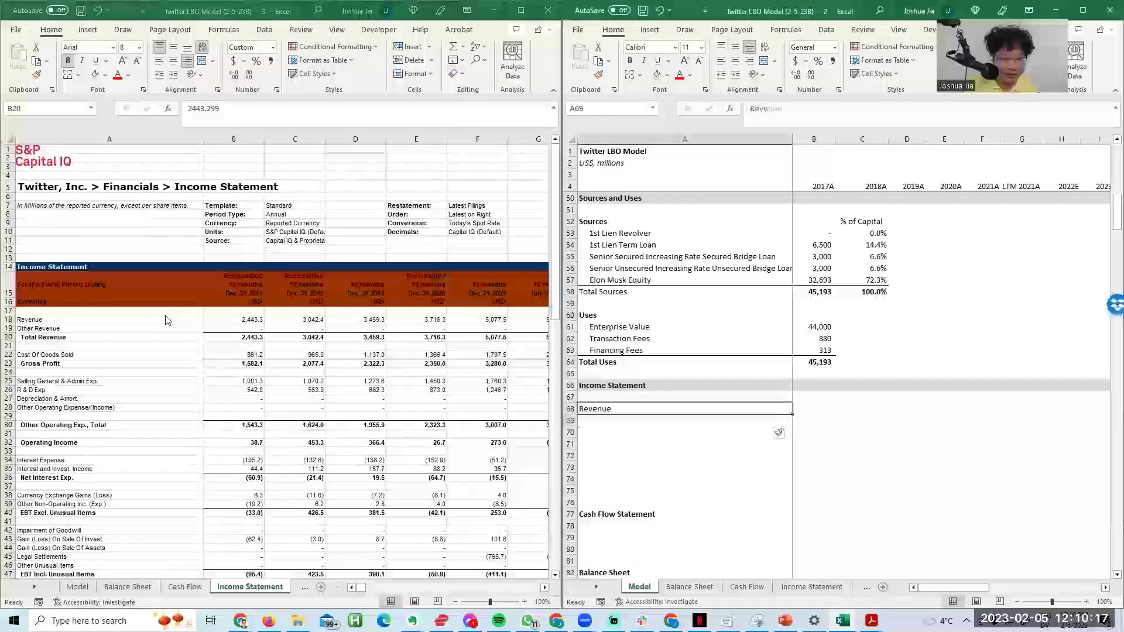
key(ctrl+b)
key(Down)
key(alt+Tab)
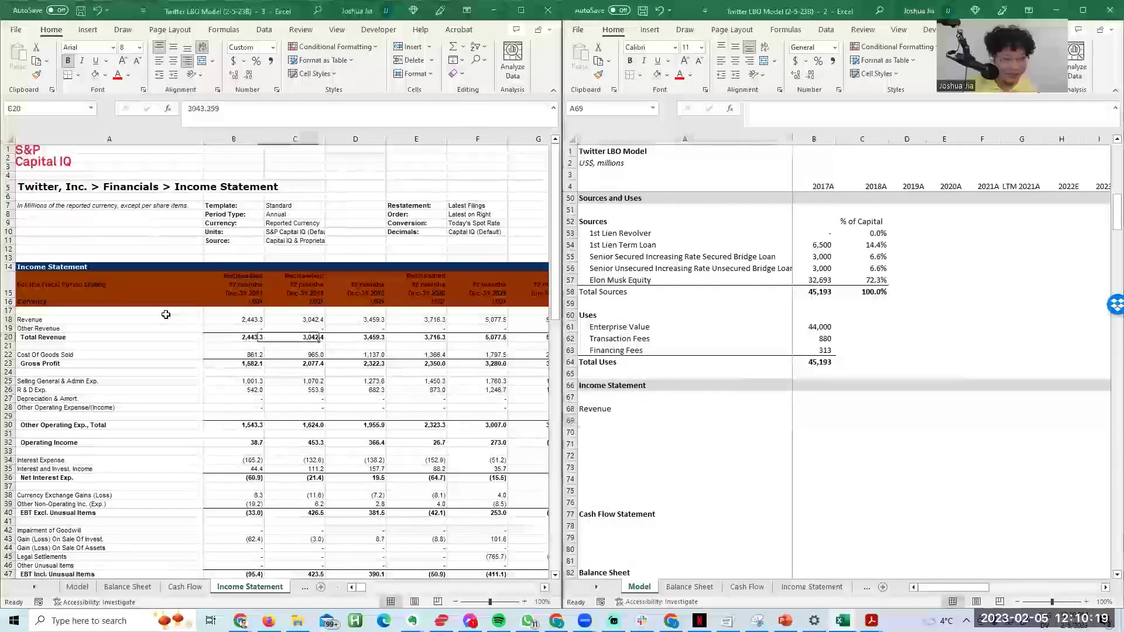
key(ctrl+Right)
key(ctrl+Left)
key(Right)
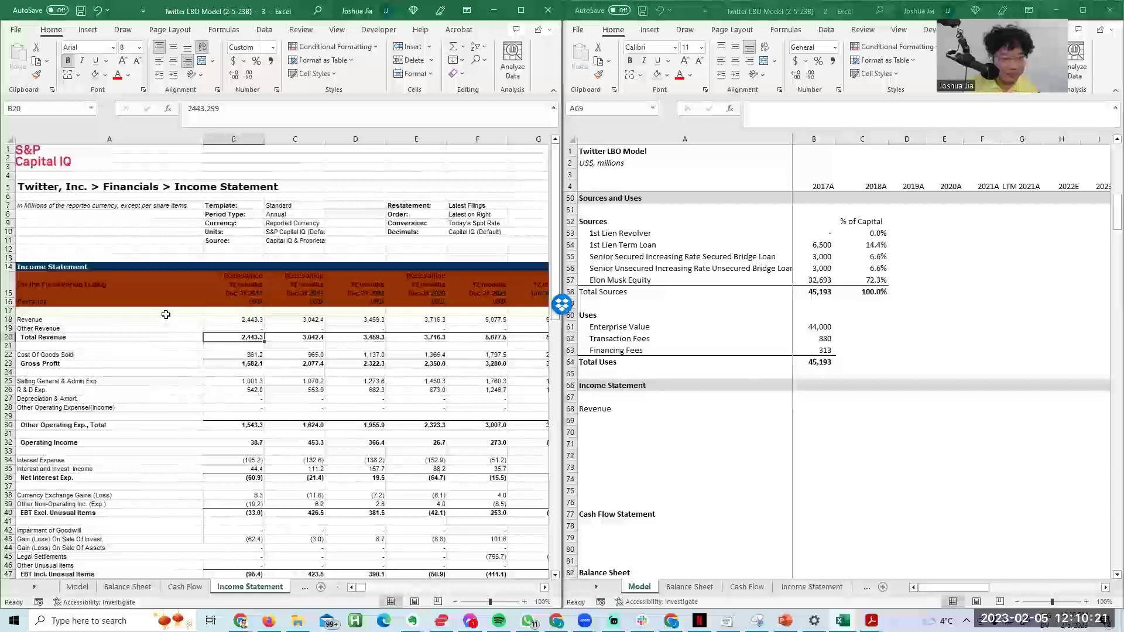
key(Down)
key(ctrl+shift+Right)
key(ctrl+c)
key(alt+Tab)
key(Right)
key(Up)
key(alt+e)
key(s)
key(l)
key(Escape)
key(ctrl+Right)
key(ctrl+Left)
key(Down)
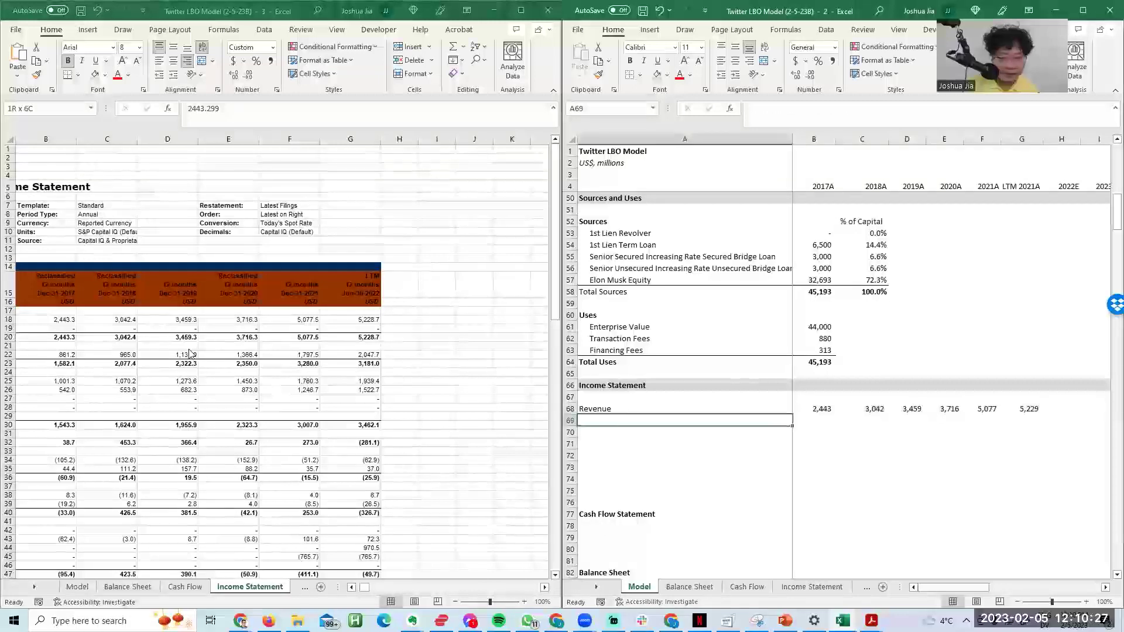
Step: Add the italic label Revenue Growth - % in A69, directly below Revenue on the Model sheet
key(alt+Tab)
key(Left)
key(Home)
key(Down)
key(Down)
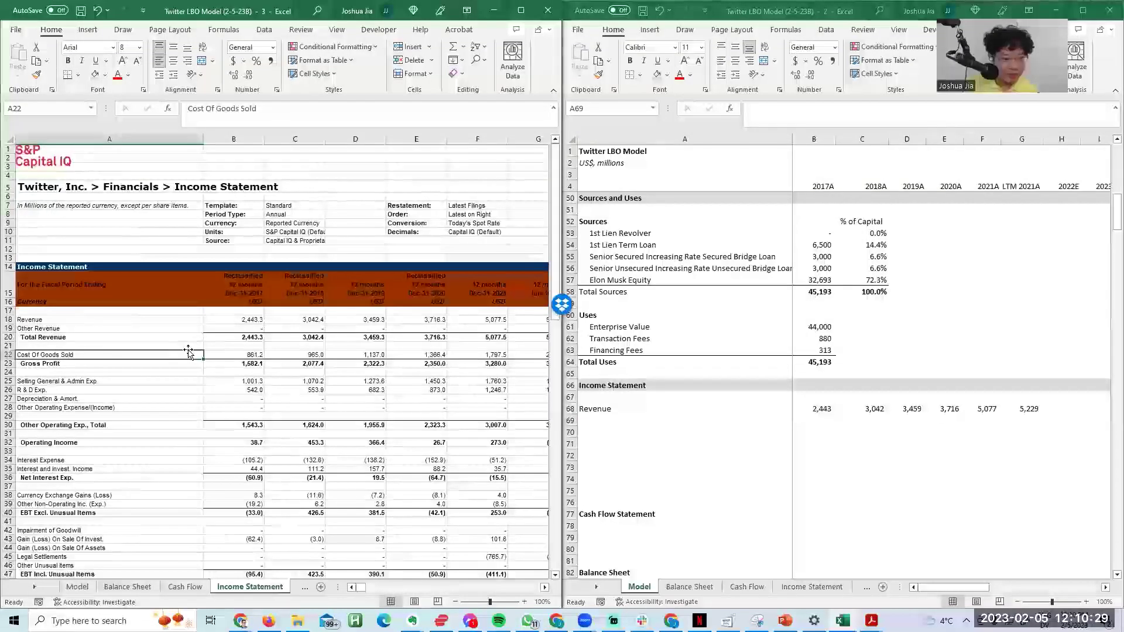
key(alt+Tab)
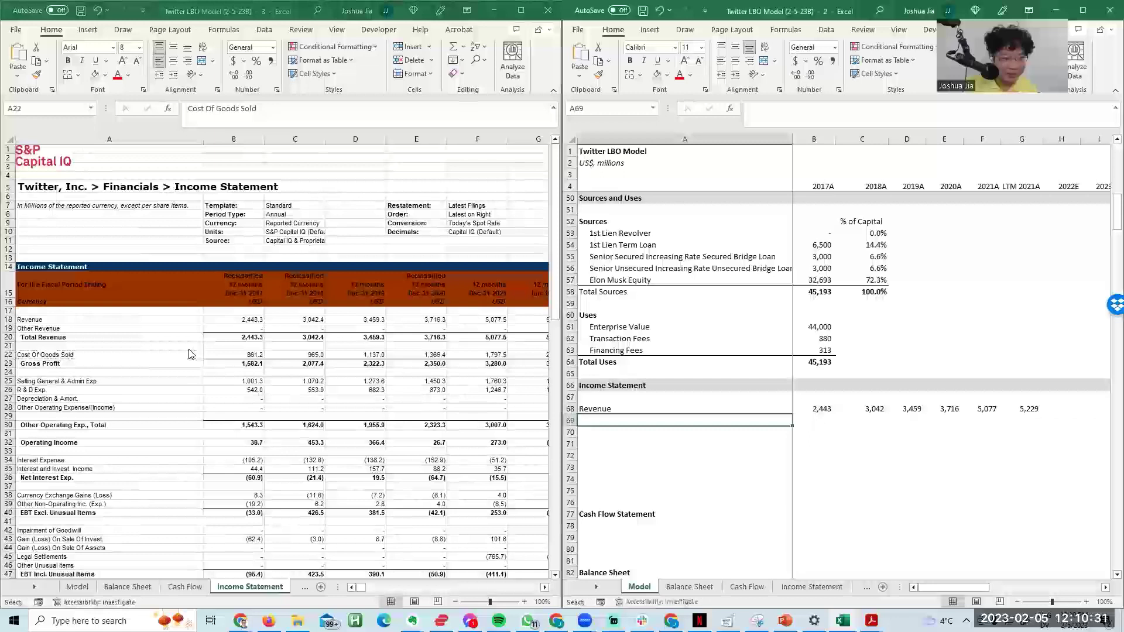
text(Revenue Growt)
key(BackSpace)
text(wth - %)
key(Return)
key(Up)
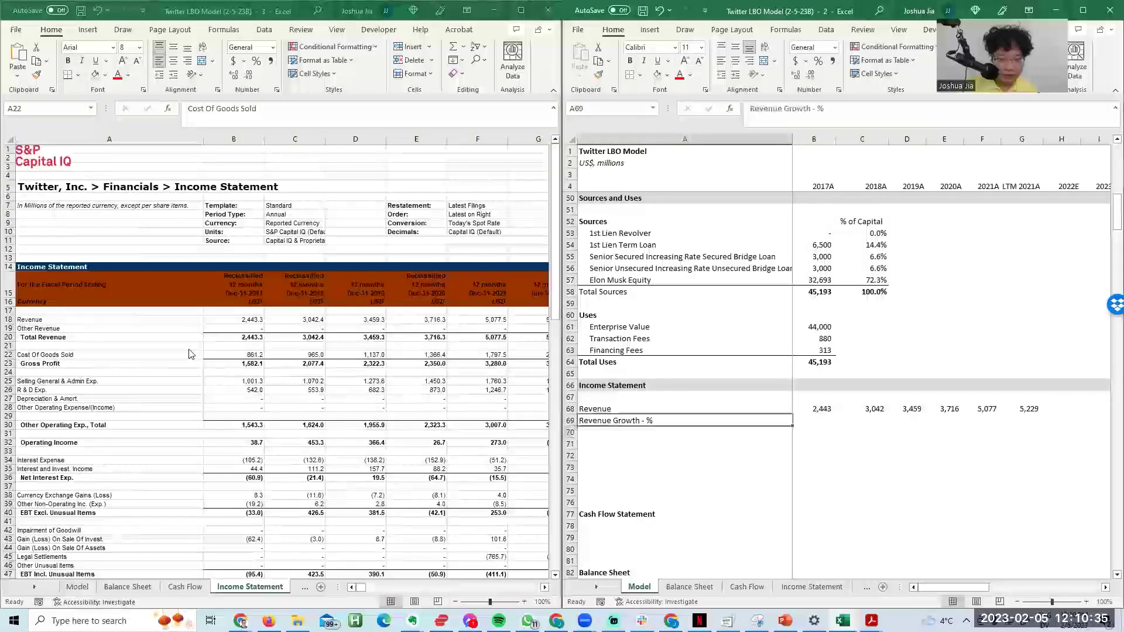
Step: Enter the 2018A revenue growth formula =C68/B68-1 in C69 of the Model sheet
key(Right)
key(Right)
text(=)
key(Up)
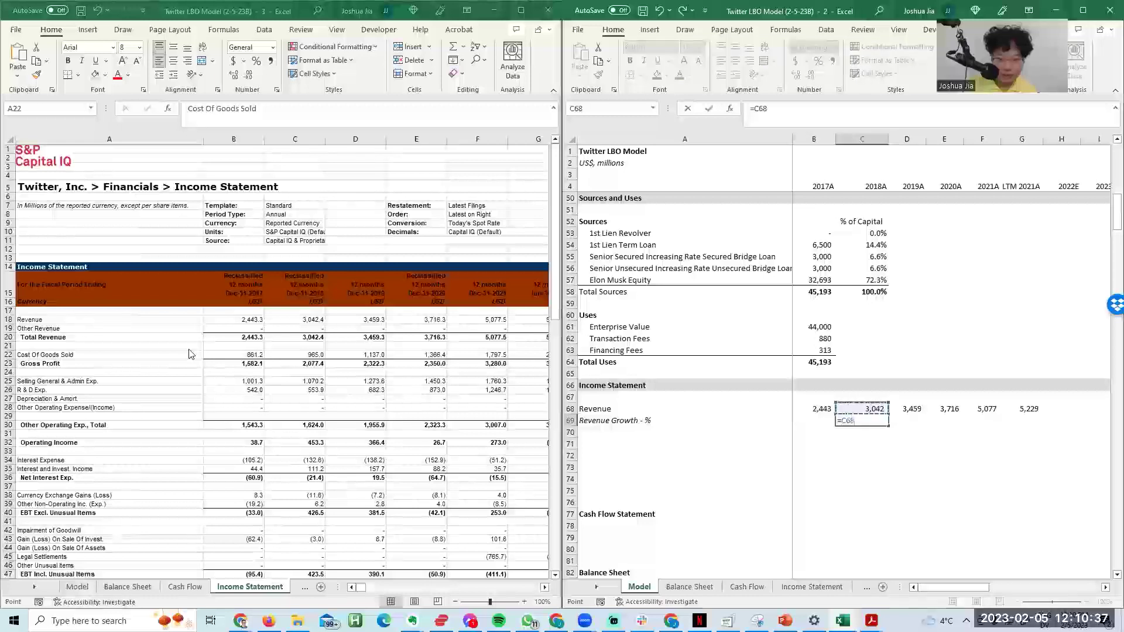
text(-1)
key(ctrl+Return)
Step: Fill the growth formula from C69 across to G69 and format the range as italic percentages with one decimal
key(shift+Right)
key(shift+Right)
key(shift+Right)
key(shift+Right)
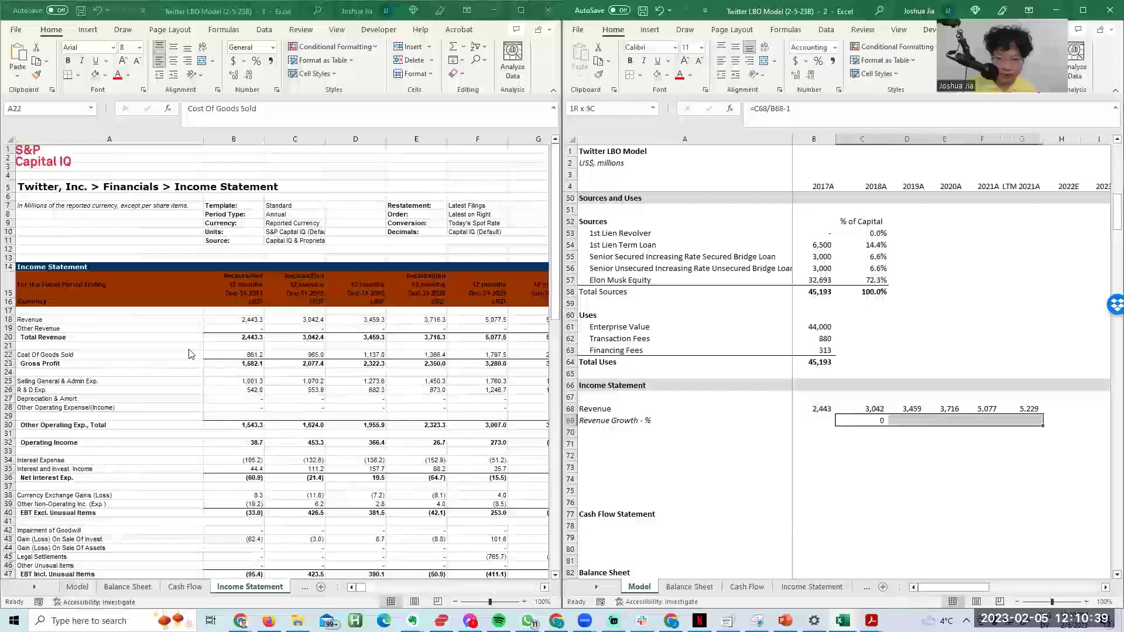
key(F2)
key(Escape)
key(Left)
key(Right)
key(shift+Right)
key(shift+Right)
key(shift+Right)
key(shift+Right)
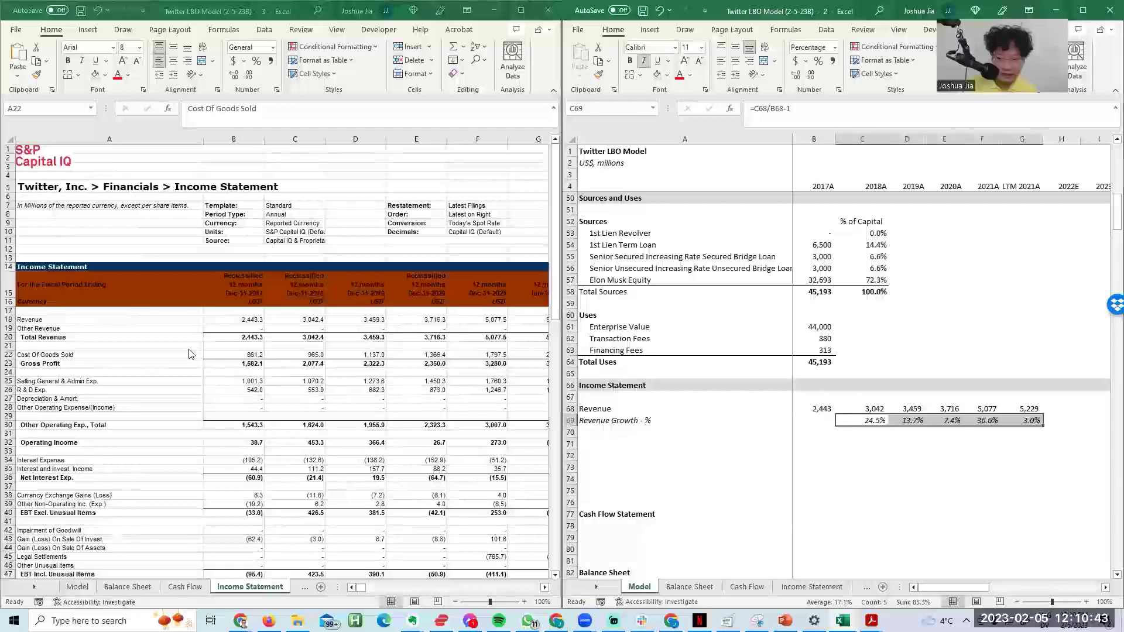
Step: Check the cell references of the revenue growth formulas across row 69
key(Right)
key(F2)
key(Escape)
key(Right)
key(Right)
key(Right)
key(F2)
key(Escape)
key(Right)
key(Down)
Step: Add the row label Cost of Goods Sold in A71 of the Model sheet
key(Left)
key(Left)
key(Left)
key(Left)
key(Left)
key(Left)
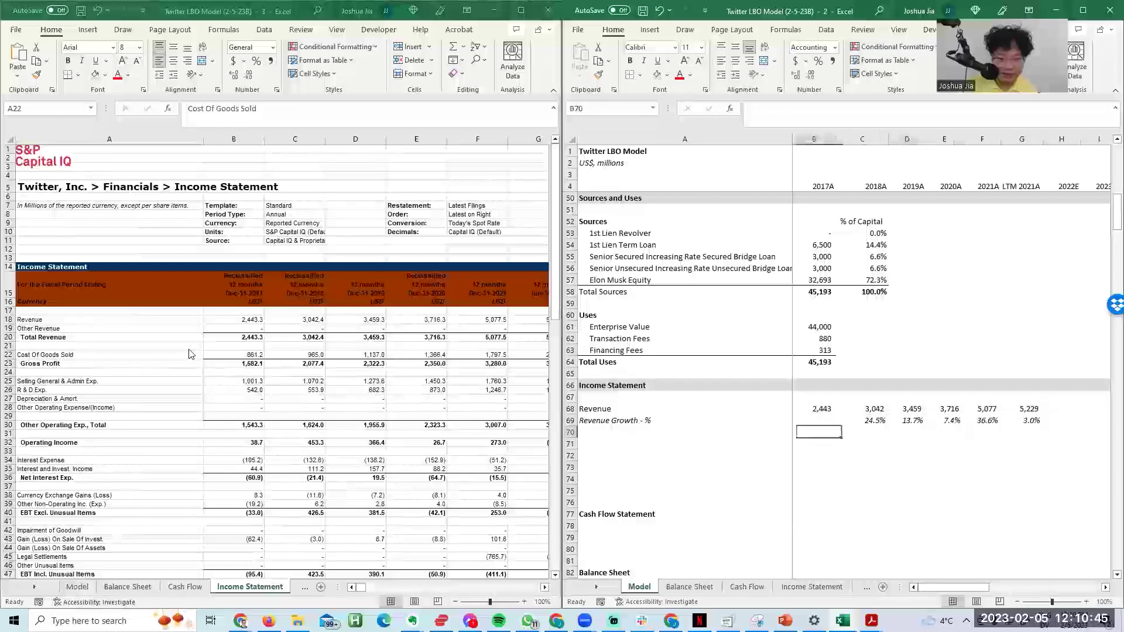
key(Left)
key(Down)
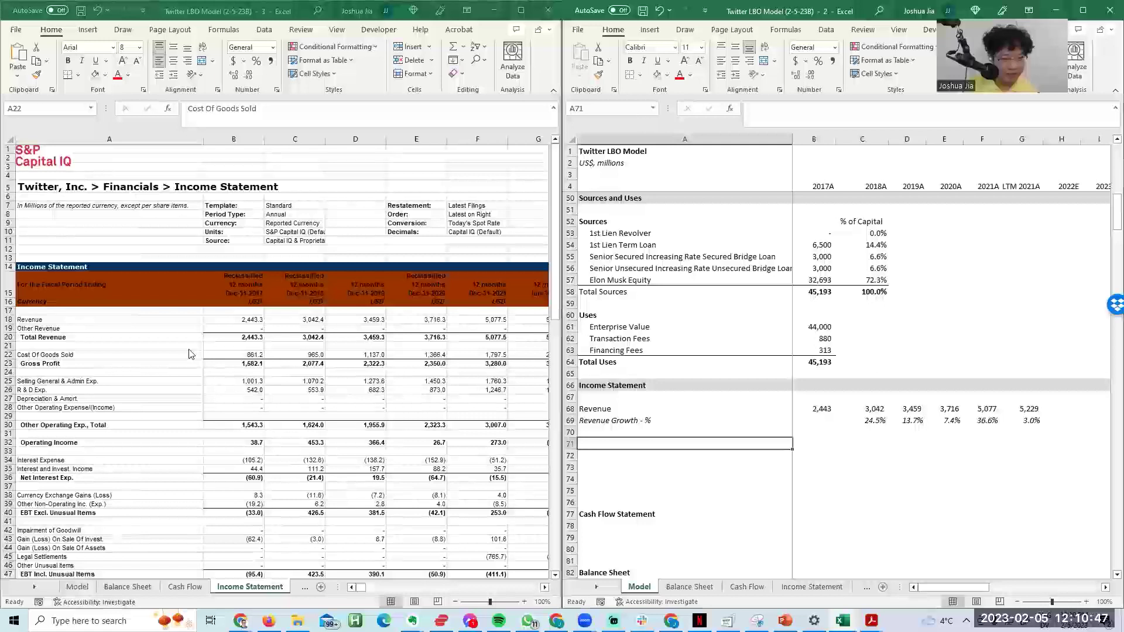
text(Cost of Goods )
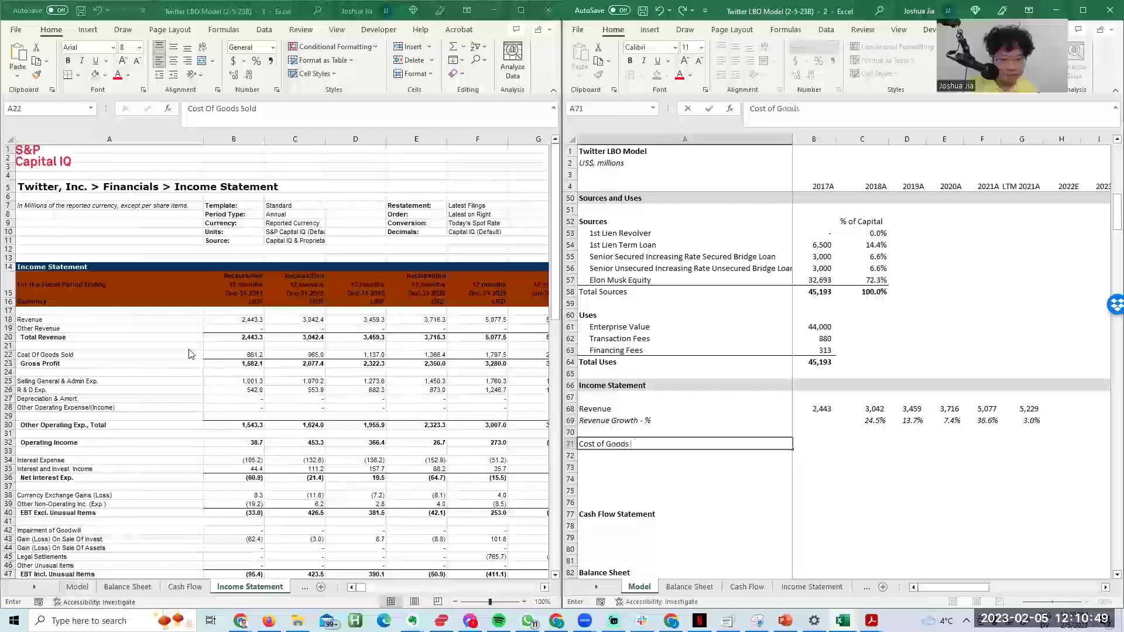
text(Sold)
key(Return)
Step: Copy the Revenue Growth label into A72 and reword it as Cost of Goods - % of Revenue
key(Up)
key(Up)
key(Up)
key(ctrl+c)
key(Down)
key(Down)
key(Down)
key(ctrl+v)
key(F2)
key(Left)
key(Left)
key(Left)
key(shift+Home)
key(Home)
key(ctrl+shift+Right)
key(ctrl+shift+Right)
text(Cost)
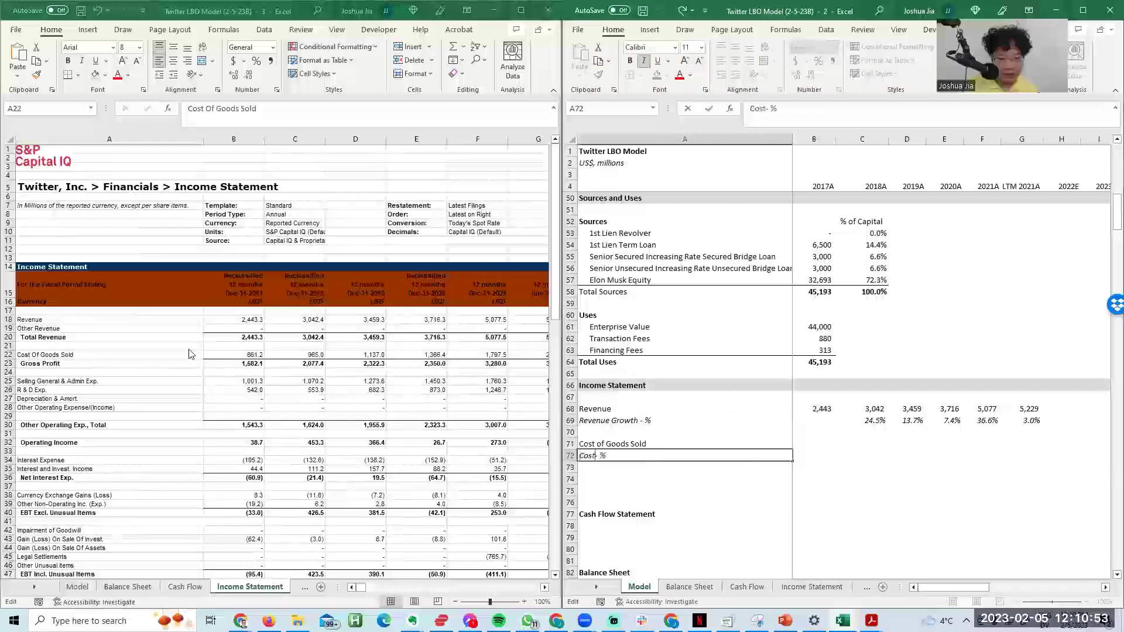
text( of Goods)
key(End)
text(of Revenue)
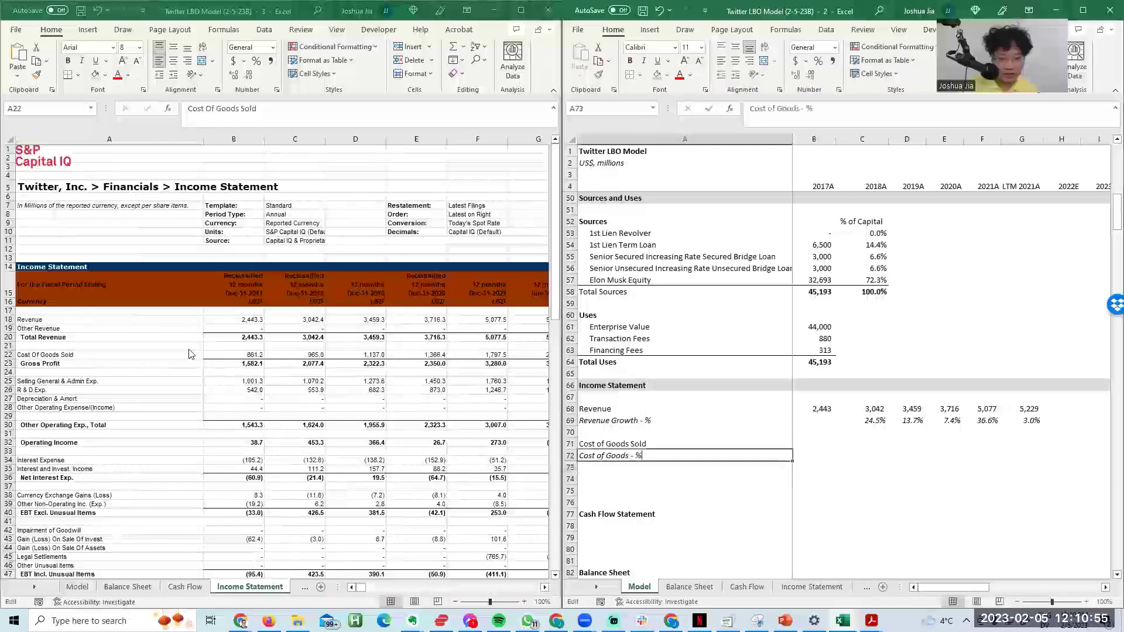
key(Return)
Step: Copy Cost Of Goods Sold for all periods from the Income Statement sheet and paste it as links into B71:G71 of the Model
key(Up)
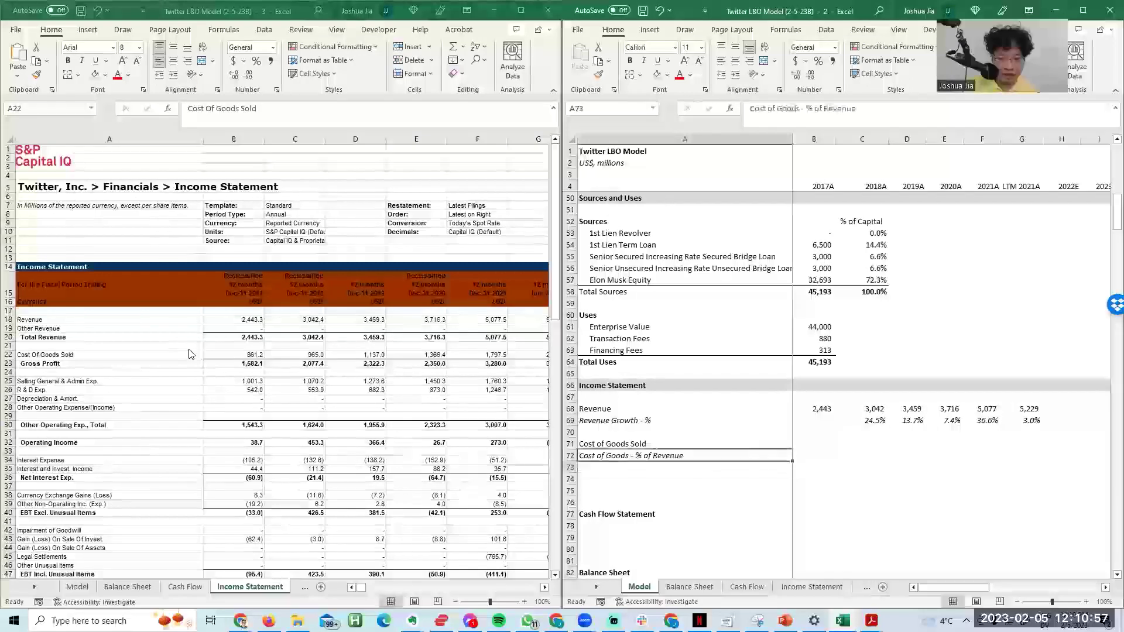
key(Right)
key(Up)
key(alt+Tab)
key(Right)
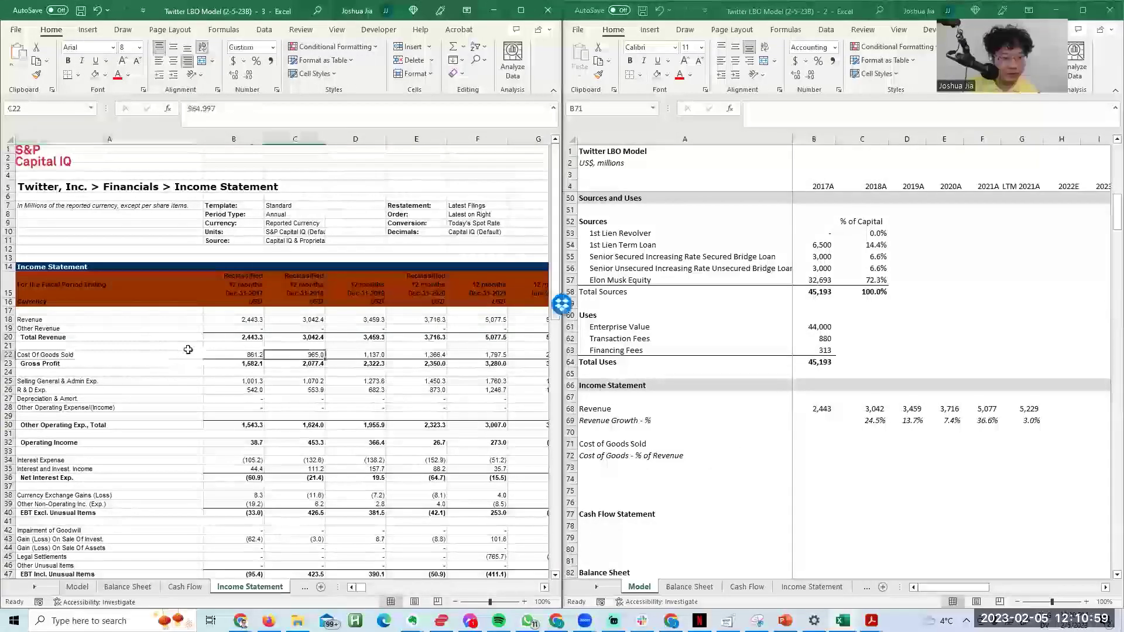
key(ctrl+shift+Right)
key(ctrl+c)
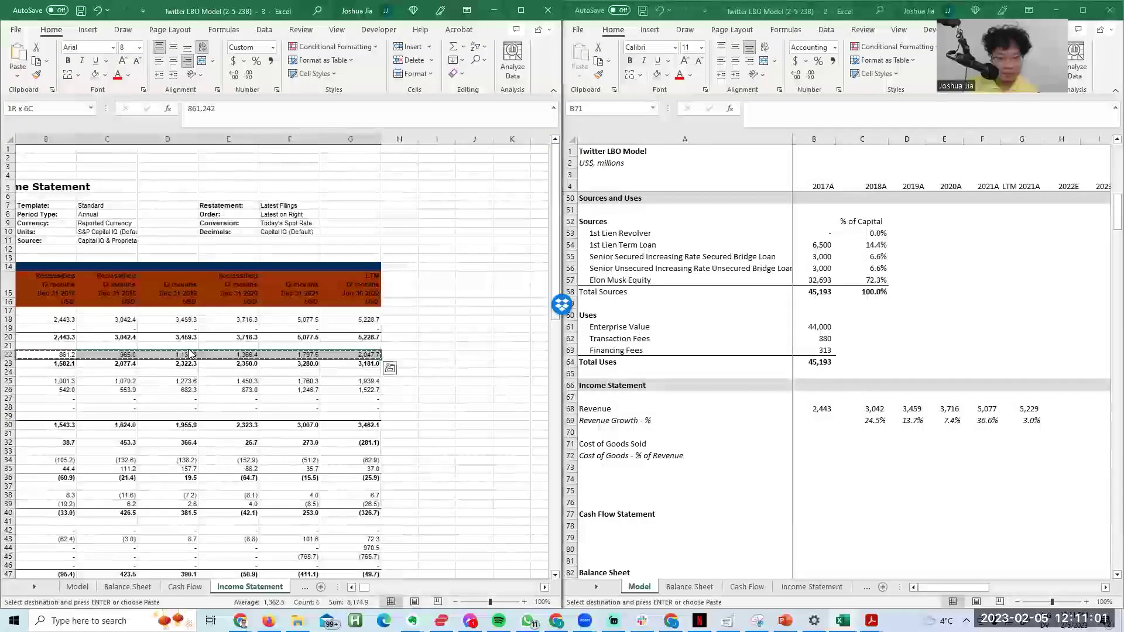
key(alt+Tab)
key(alt+e)
key(s)
key(l)
key(Left)
key(Escape)
Step: Link the Income Statement's Selling General & Admin through Other Operating Expense rows, labels included, into the Model starting at A74
key(alt+Tab)
key(alt+Tab)
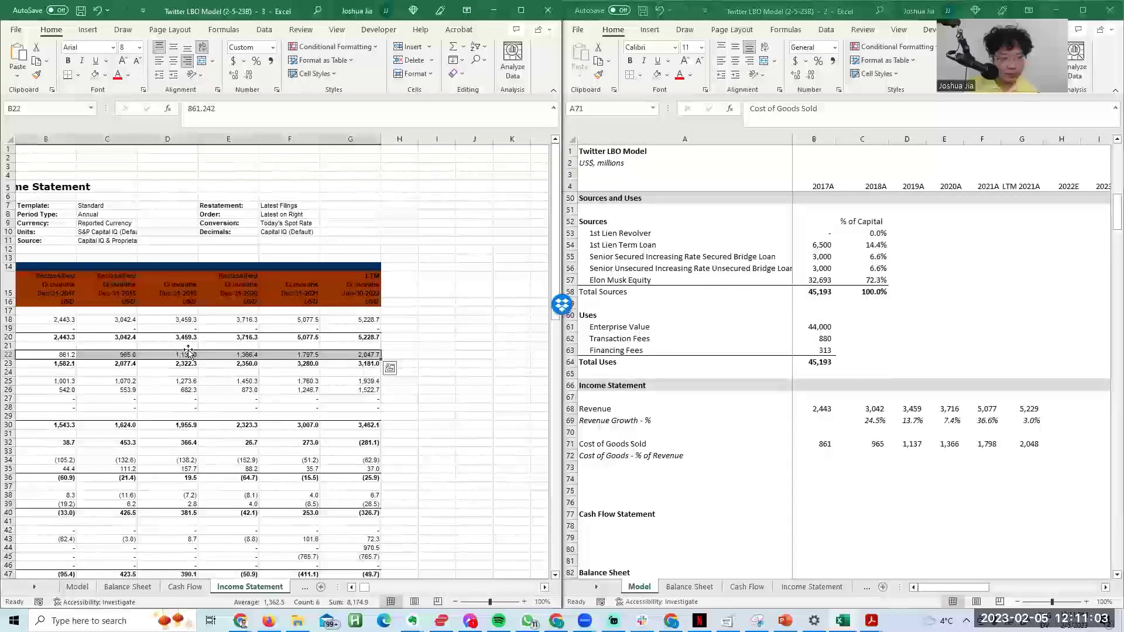
key(Home)
key(Down)
key(Down)
key(Down)
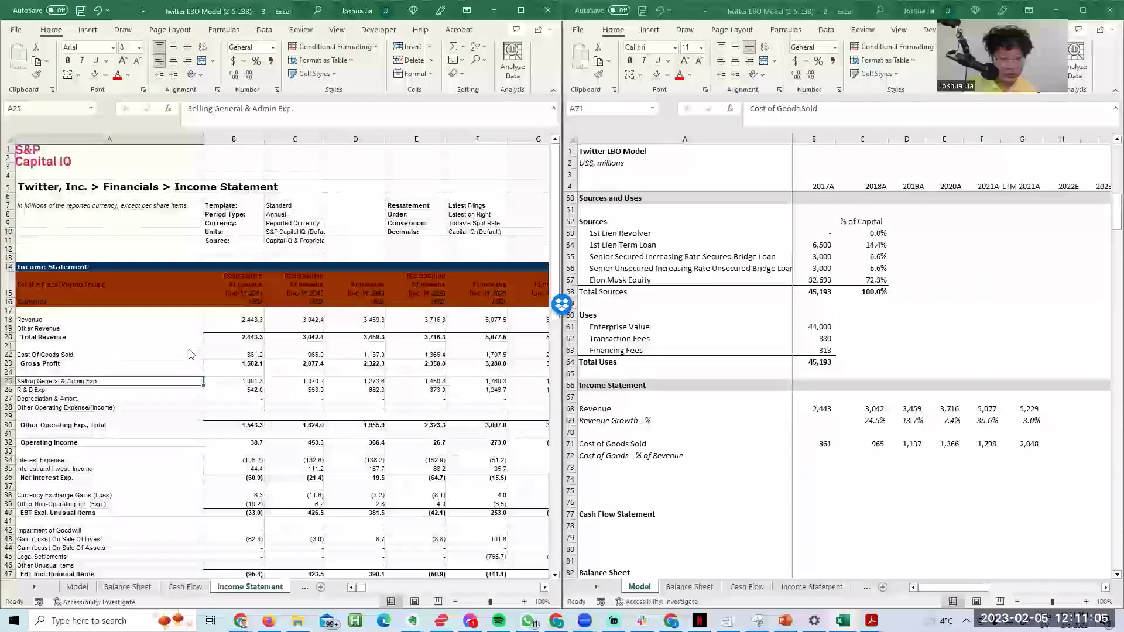
key(alt+Tab)
key(Down)
key(Down)
key(Down)
key(alt+Tab)
key(Right)
key(ctrl+shift+Right)
key(ctrl+shift+Down)
key(Left)
key(ctrl+shift+Right)
key(ctrl+shift+Down)
key(ctrl+c)
key(alt+Tab)
key(Return)
Step: Insert blank rows at row 80 of the Model sheet, above the Balance Sheet section
key(Down)
key(Down)
key(Down)
key(Down)
key(Down)
key(Down)
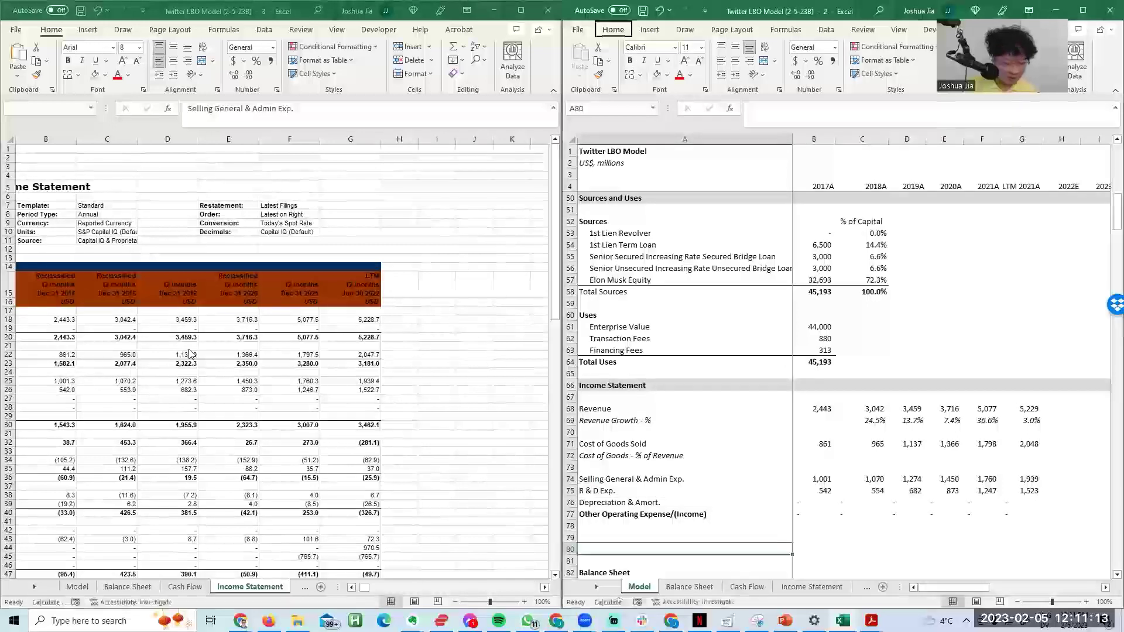
key(alt+i)
key(r)
key(ctrl+z)
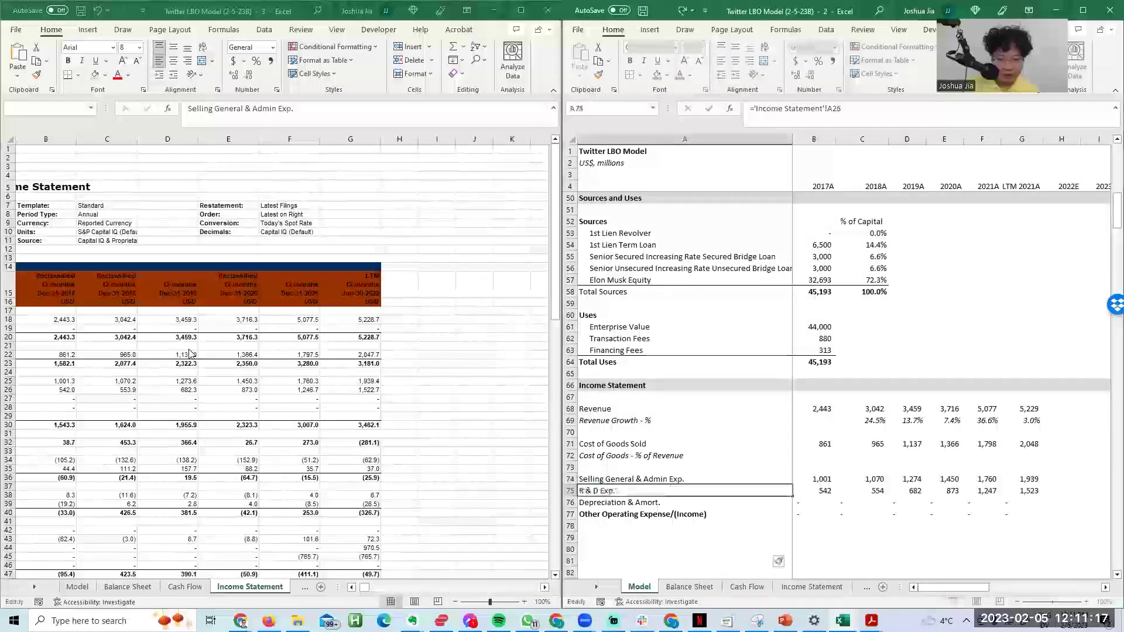
Step: Shorten the expense labels in A74 and A75 to SG&A and R&D
text(SG&A)
key(Up)
key(Down)
key(Down)
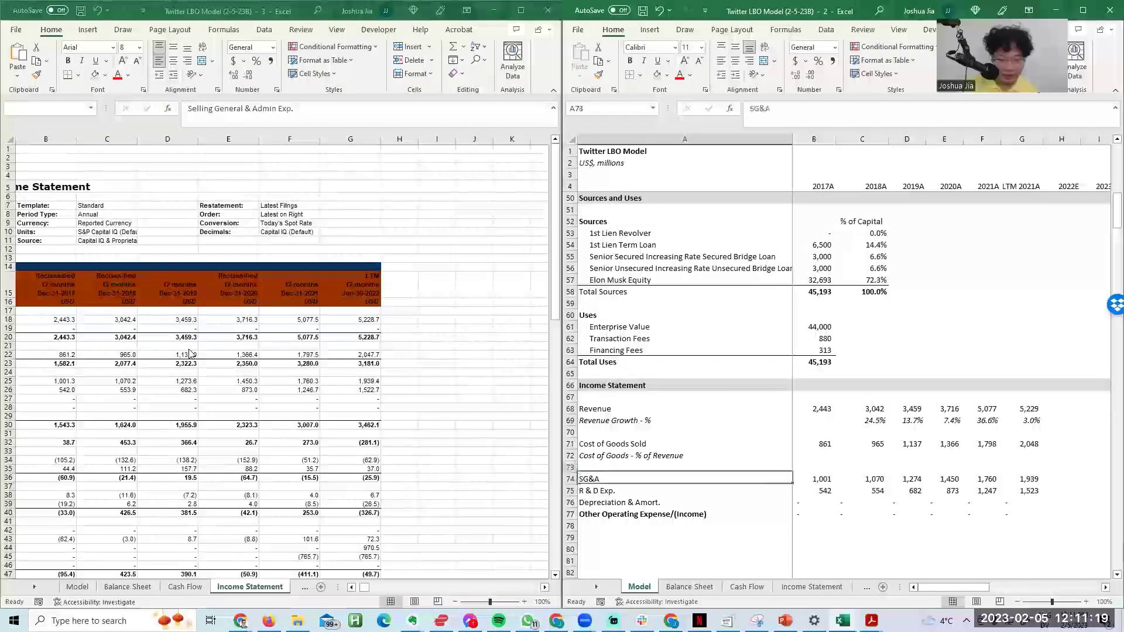
text(R&D)
key(Return)
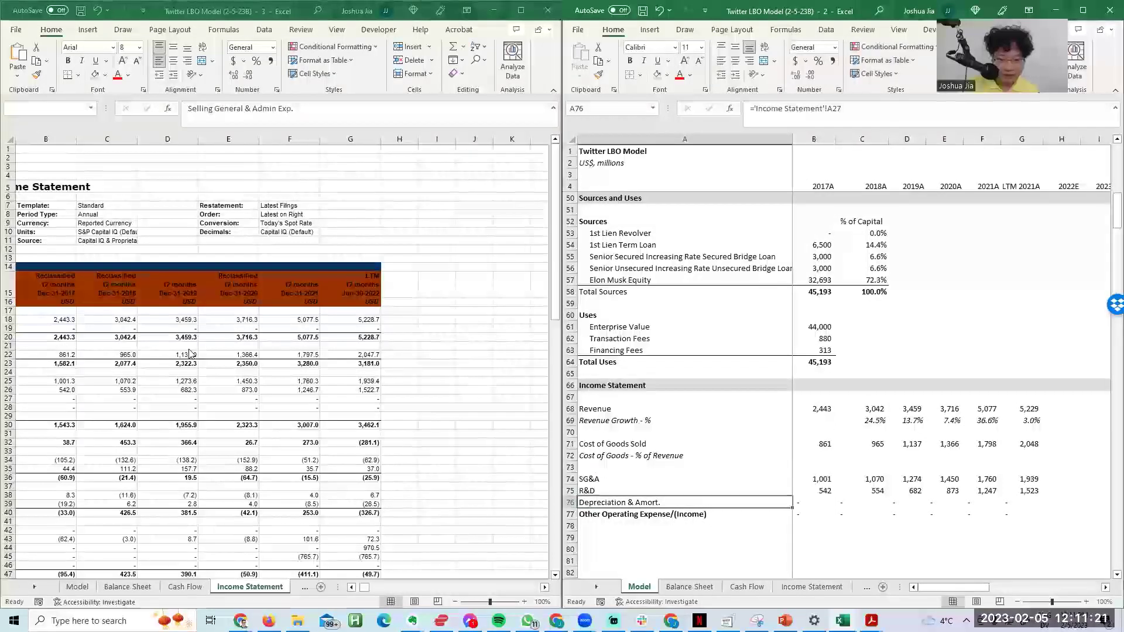
Step: Insert four blank rows above Depreciation & Amort. and three blank rows above R&D
key(Right)
key(Down)
key(Left)
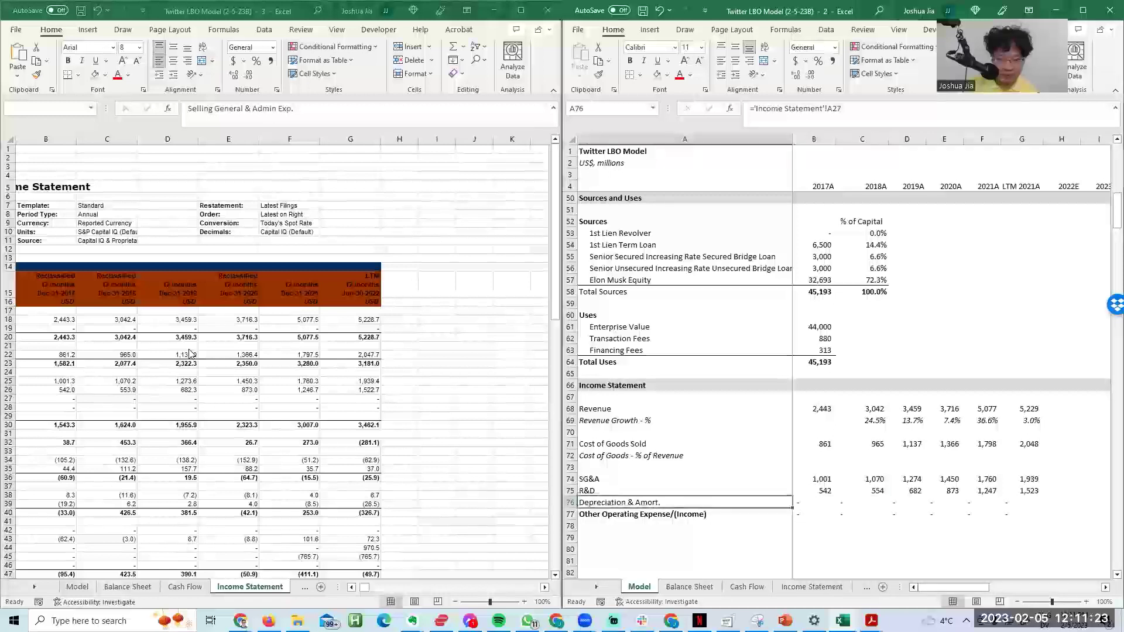
key(alt+i)
key(r)
key(F4)
key(F4)
key(F4)
key(Up)
key(alt)
key(ctrl+shift+plus)
key(ctrl+shift+plus)
key(ctrl+shift+plus)
Step: Copy the Cost of Goods - % of Revenue label into A75 and reword it as SG&A - % of Revenue
key(Up)
key(Up)
key(Up)
key(ctrl+c)
key(Down)
key(Down)
key(Down)
key(Return)
key(F2)
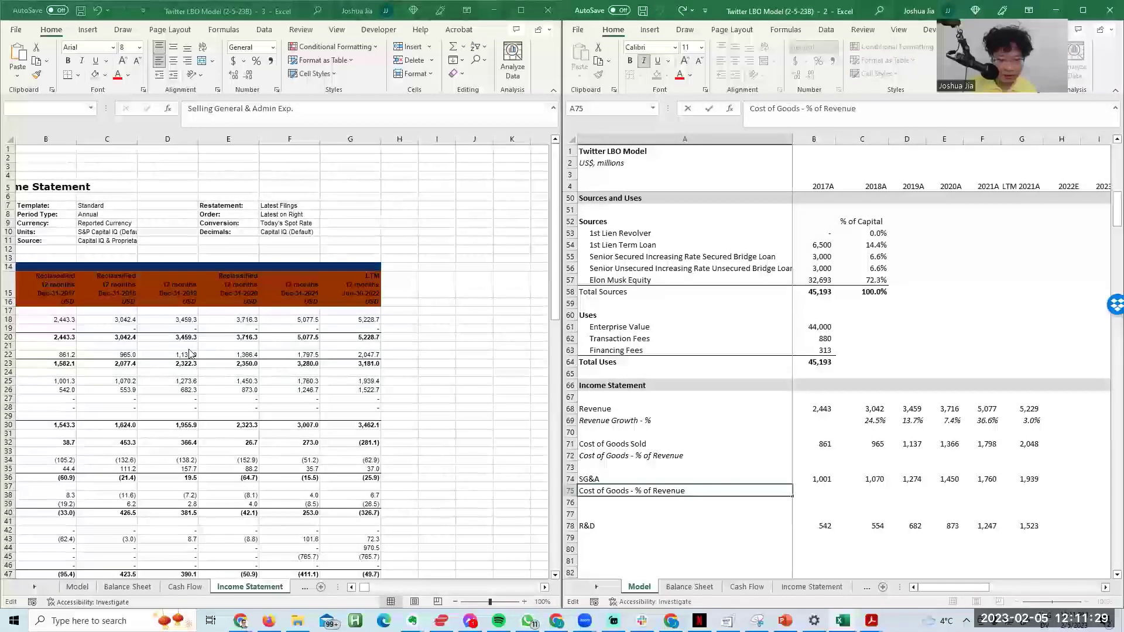
key(ctrl+shift+Right)
text(SG&A)
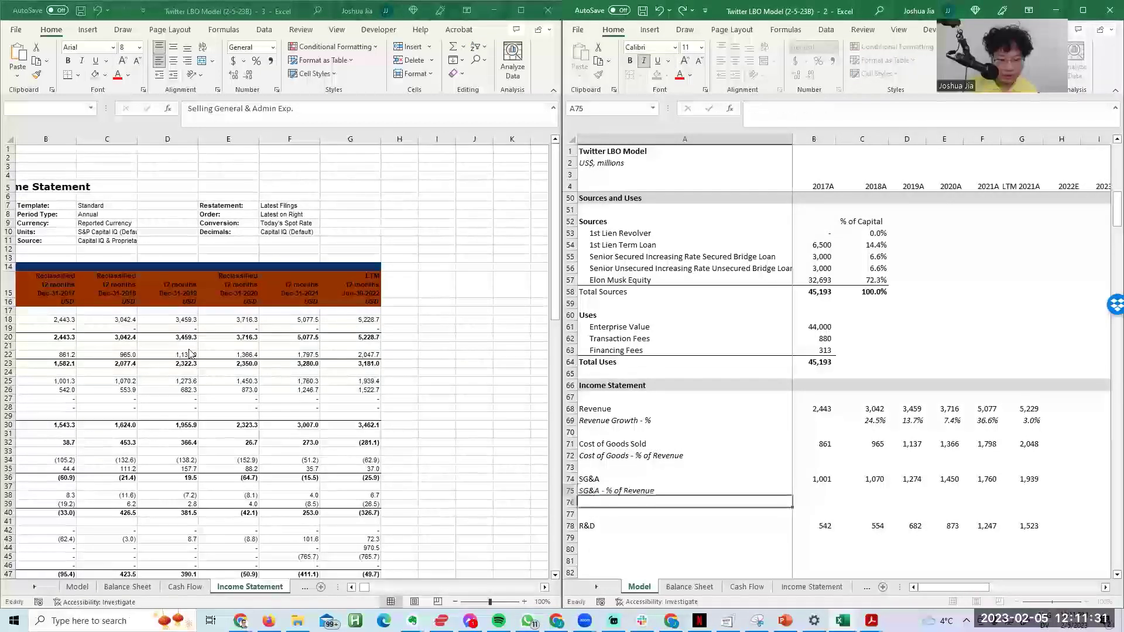
key(Return)
Step: Copy the SG&A - % of Revenue label to A79 below R&D and reword it as R&D - % of Revenue
key(Up)
key(ctrl+c)
key(Down)
key(Down)
key(Down)
key(Down)
key(Return)
key(F2)
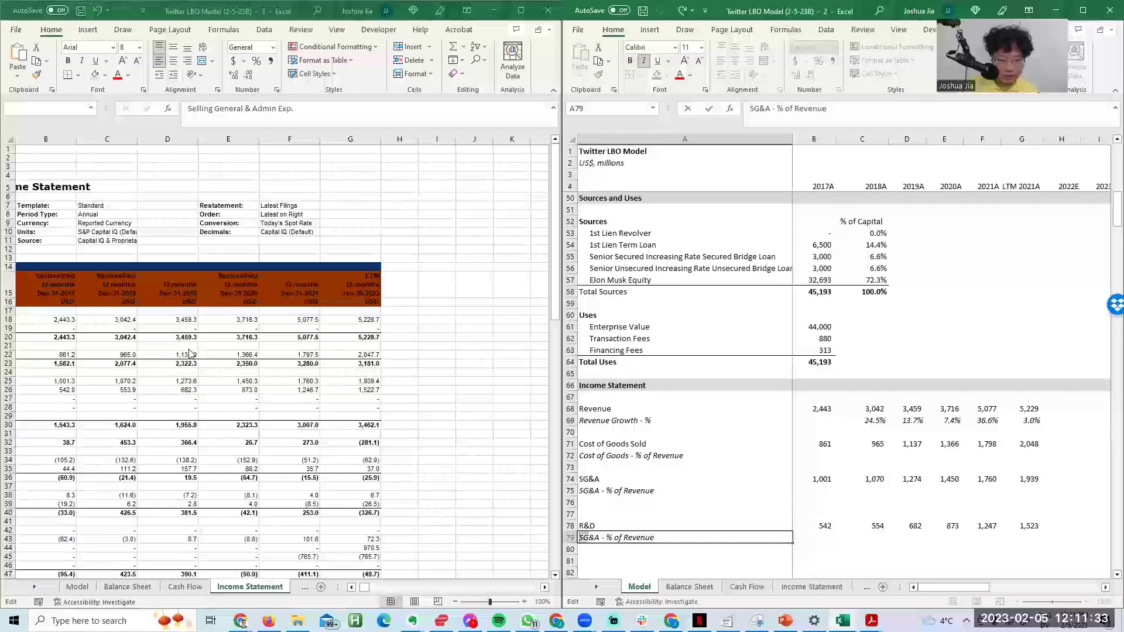
text(R&D)
key(Return)
Step: Delete the extra blank row directly above the R&D row
key(Up)
key(Up)
key(Up)
key(shift+space)
key(ctrl+minus)
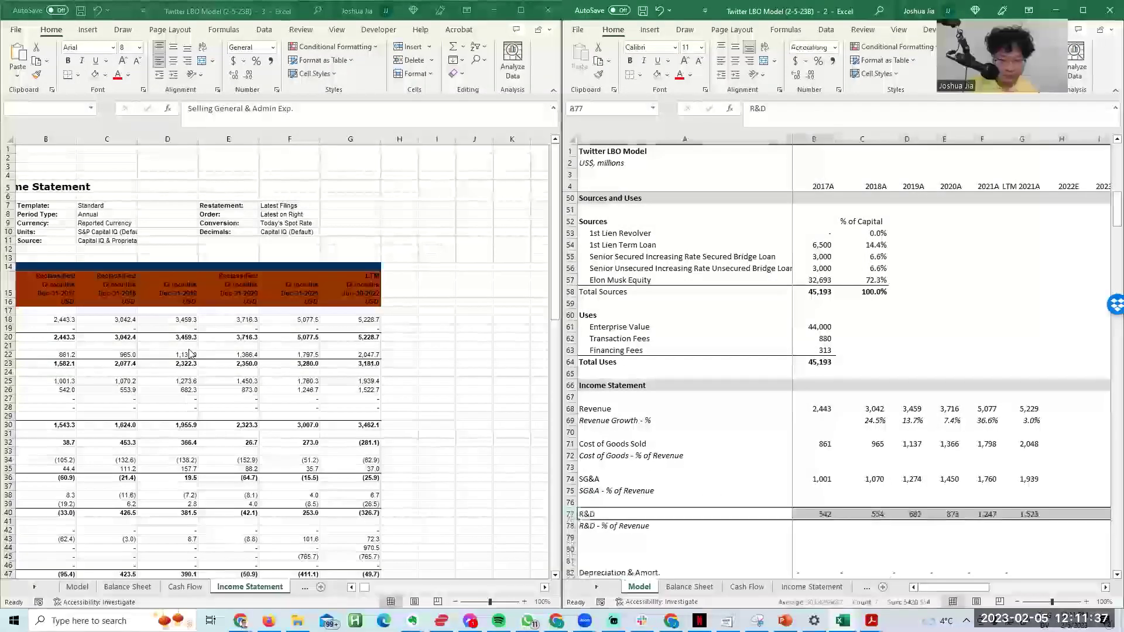
key(Down)
key(Down)
key(Down)
key(Down)
key(Down)
key(Down)
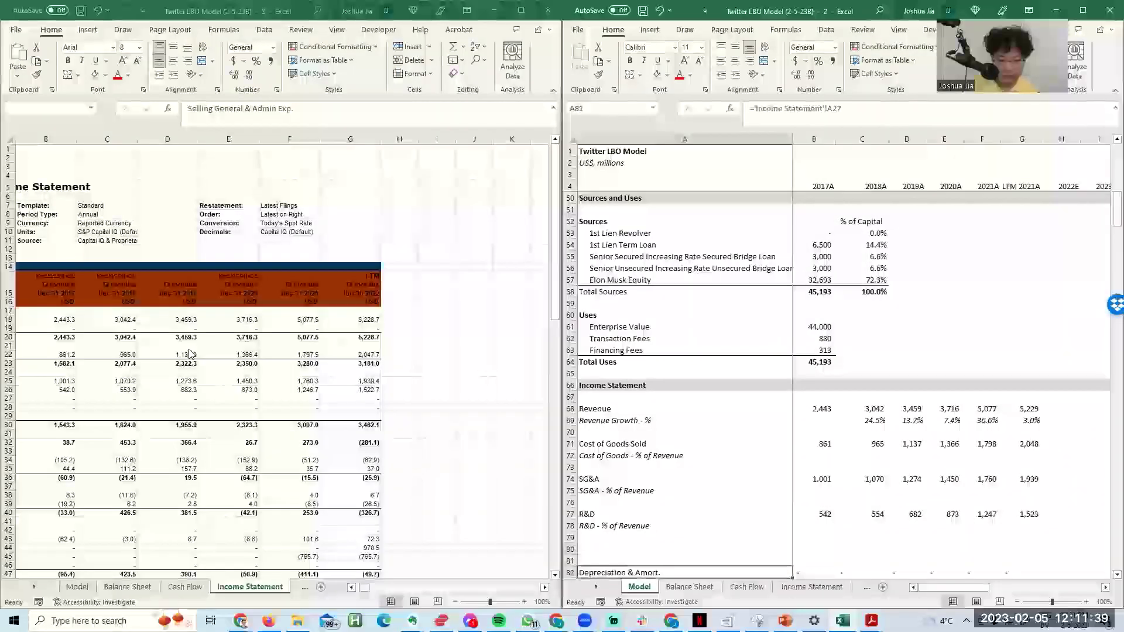
key(Up)
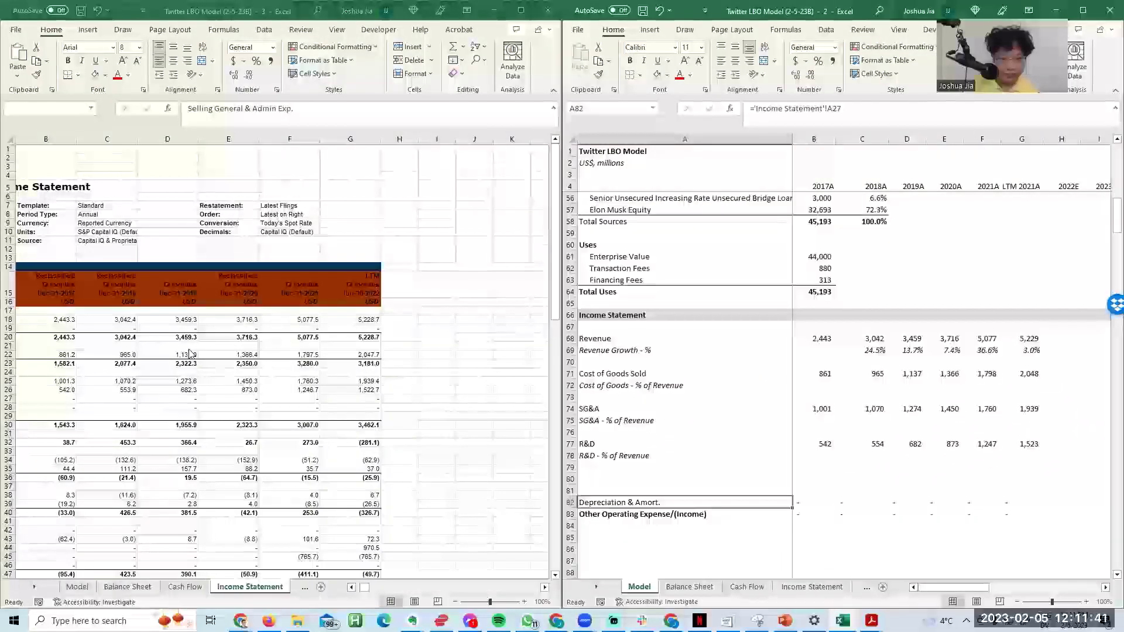
key(alt+Tab)
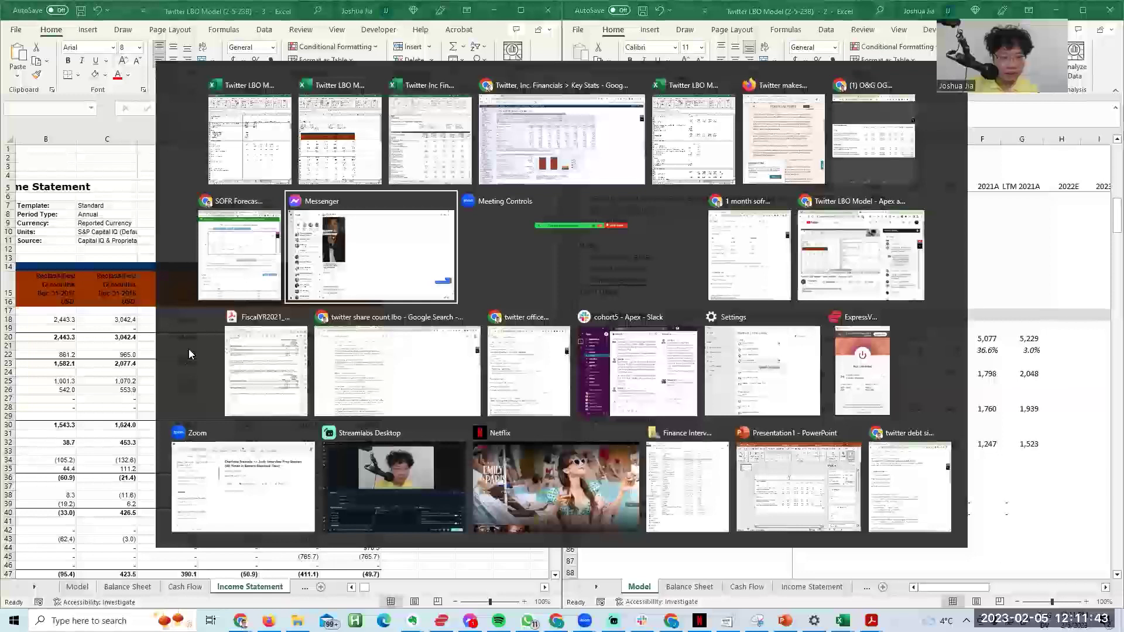
key(alt+Tab)
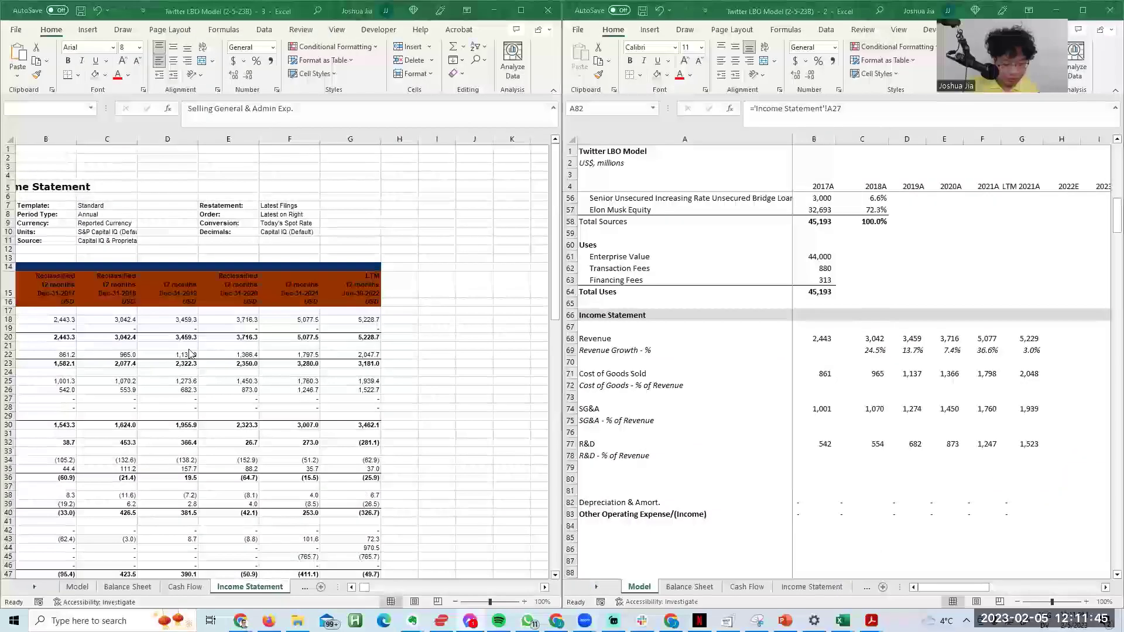
Step: Add a bold EBITDA label in A80 and insert two blank rows directly beneath it
click(698, 477)
text(ze)
key(Escape)
text(EBITDA)
key(Return)
key(Up)
key(ctrl+b)
key(Down)
key(alt+i)
key(r)
key(F4)
Step: Label A81 as EBITDA Margin - % in italics without bold
text(EBITDA margi)
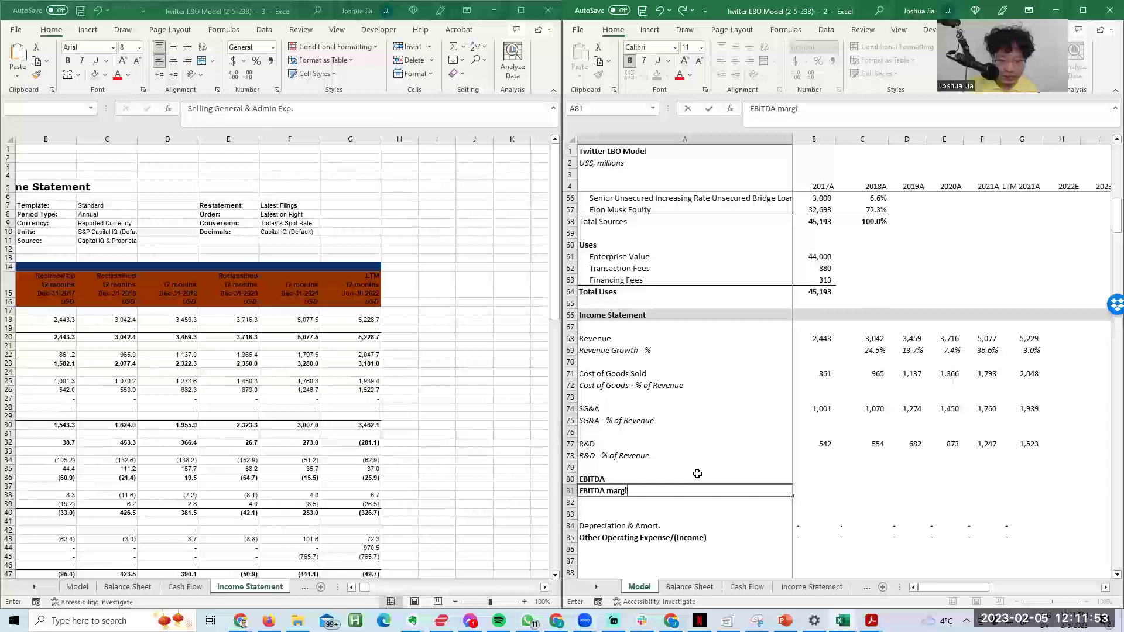
text(n - %)
key(Return)
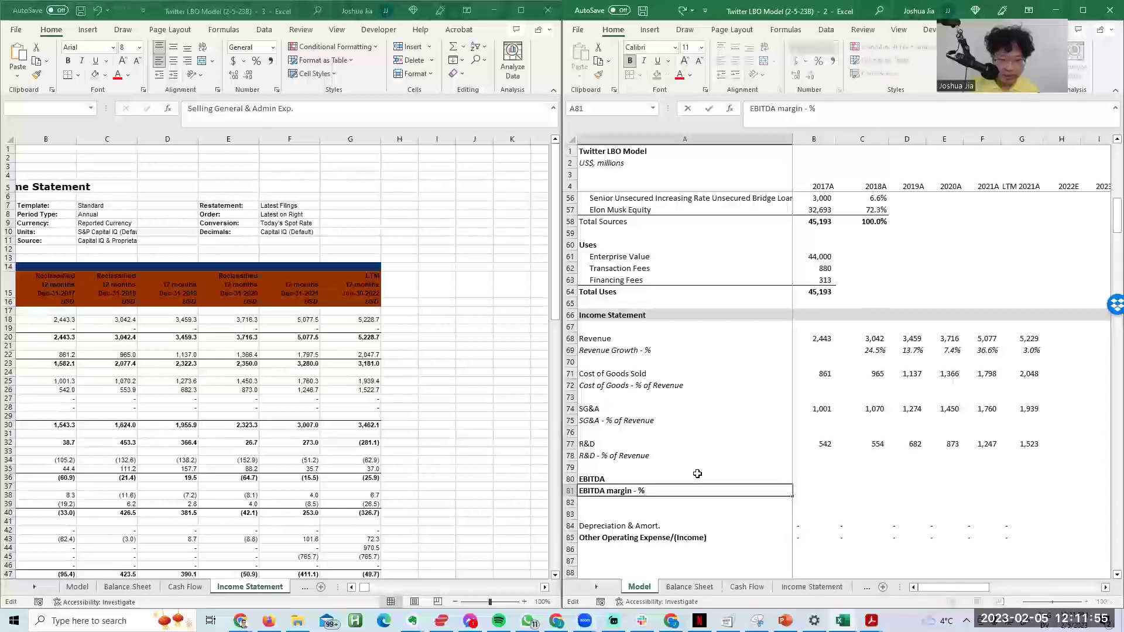
key(Up)
key(ctrl+b)
key(ctrl+i)
Step: Negate the linked Cost of Goods Sold formula in B71 and fill it across to LTM 2021A
key(Up)
key(Right)
text(=)
key(Escape)
key(Up)
key(Up)
key(Up)
key(Up)
key(Up)
key(Up)
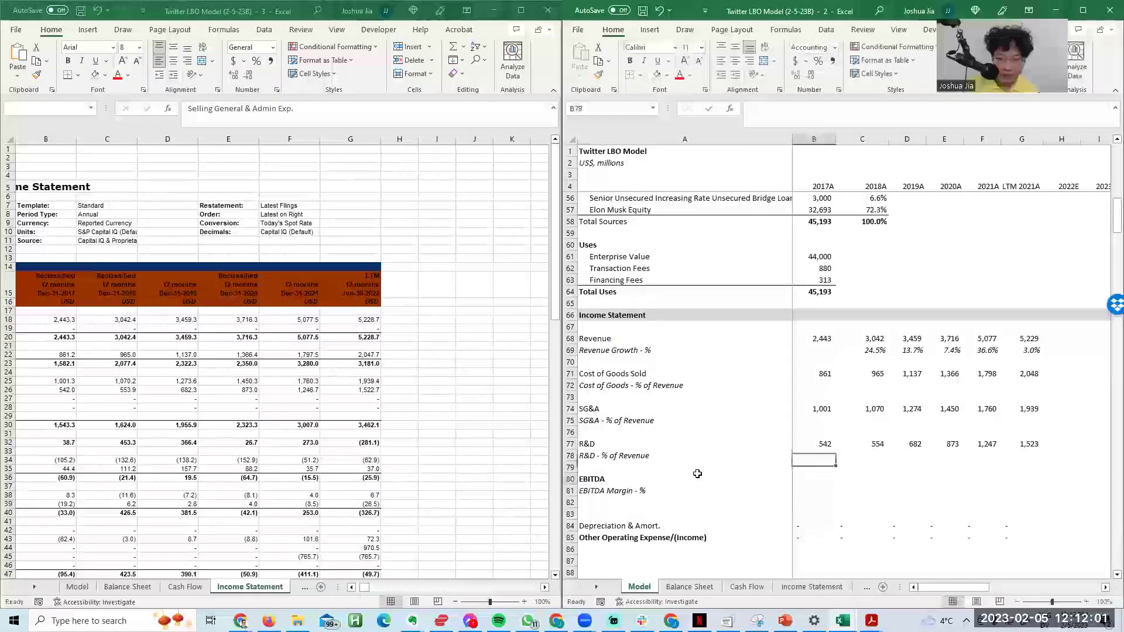
key(Down)
key(F2)
key(Home)
key(Right)
text(-)
key(Return)
key(Up)
key(ctrl+shift+Right)
key(ctrl+r)
Step: Negate the linked SG&A formula in B74 and fill it across to LTM 2021A
key(Down)
key(Down)
key(Down)
key(F2)
key(Home)
key(Right)
text(-)
key(ctrl+Return)
key(ctrl+shift+Right)
key(ctrl+r)
Step: Negate the linked R&D formula in B77 and fill it across to LTM 2021A
key(Down)
key(Down)
key(Down)
key(F2)
key(Home)
key(Right)
text(-)
key(ctrl+Return)
key(ctrl+shift+Right)
key(ctrl+r)
Step: Enter 2017A EBITDA in B80 as the sum of B68, B71, B74 and B77
key(Down)
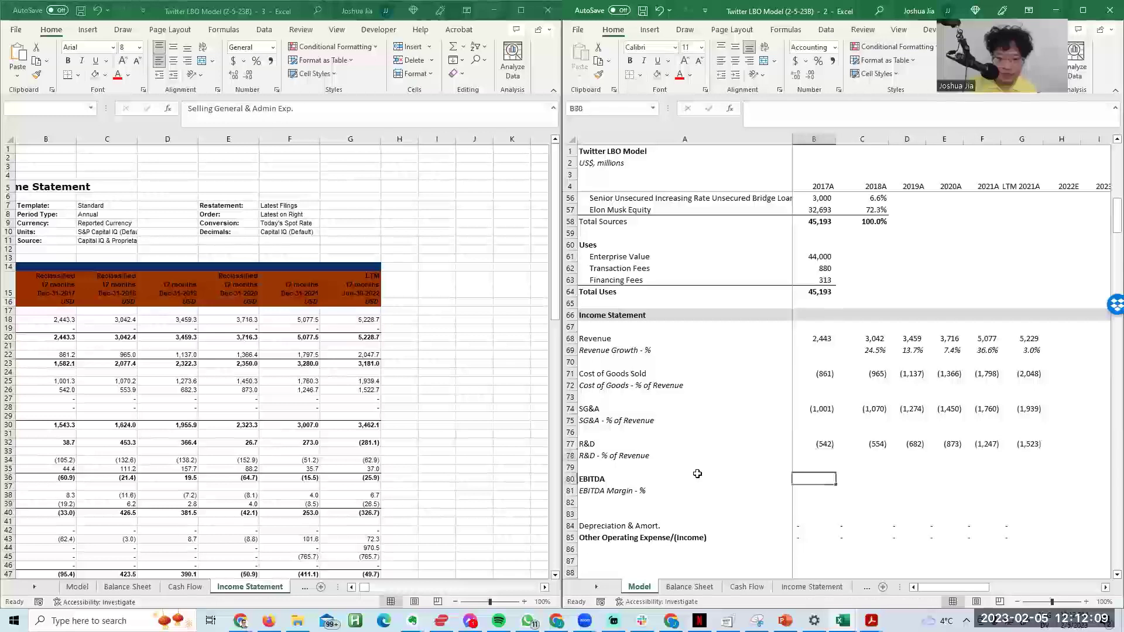
text(=usM)
key(BackSpace)
key(BackSpace)
key(BackSpace)
text(sum()
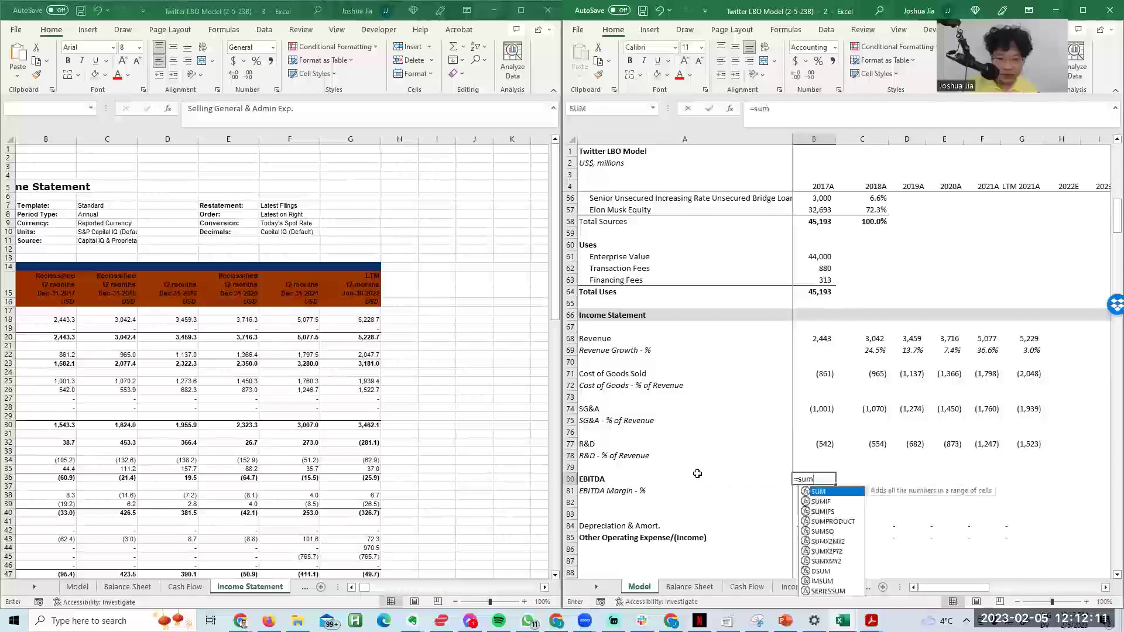
key(ctrl+Up)
key(ctrl+Up)
key(ctrl+Up)
text(,)
key(ctrl+Up)
key(ctrl+Up)
text(,)
key(ctrl+Up)
key(ctrl+Up)
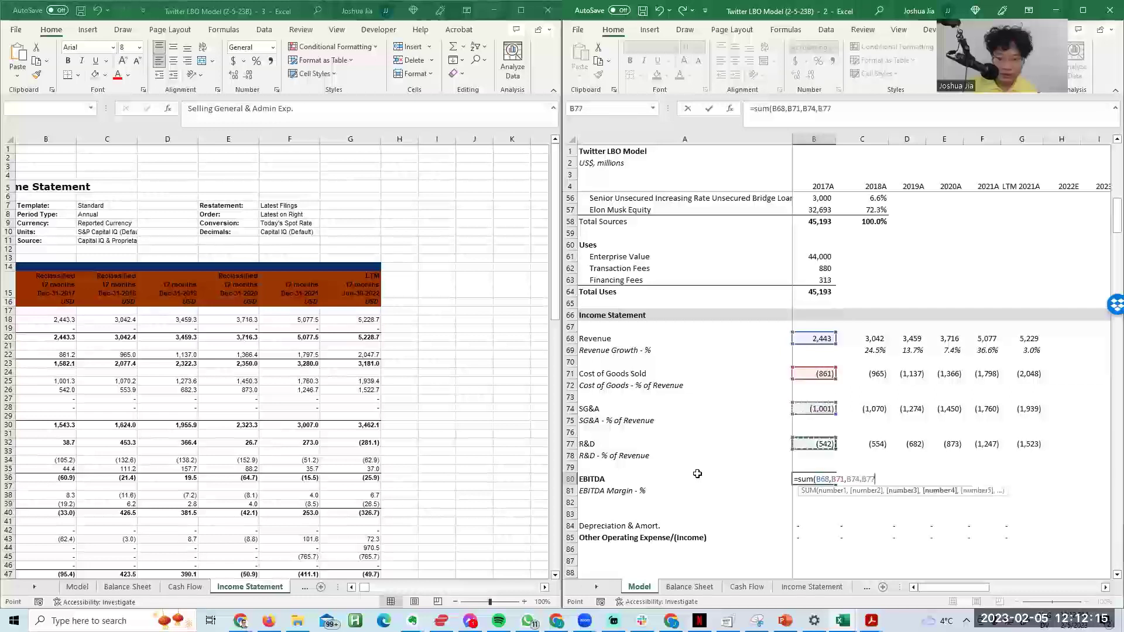
key(ctrl+Return)
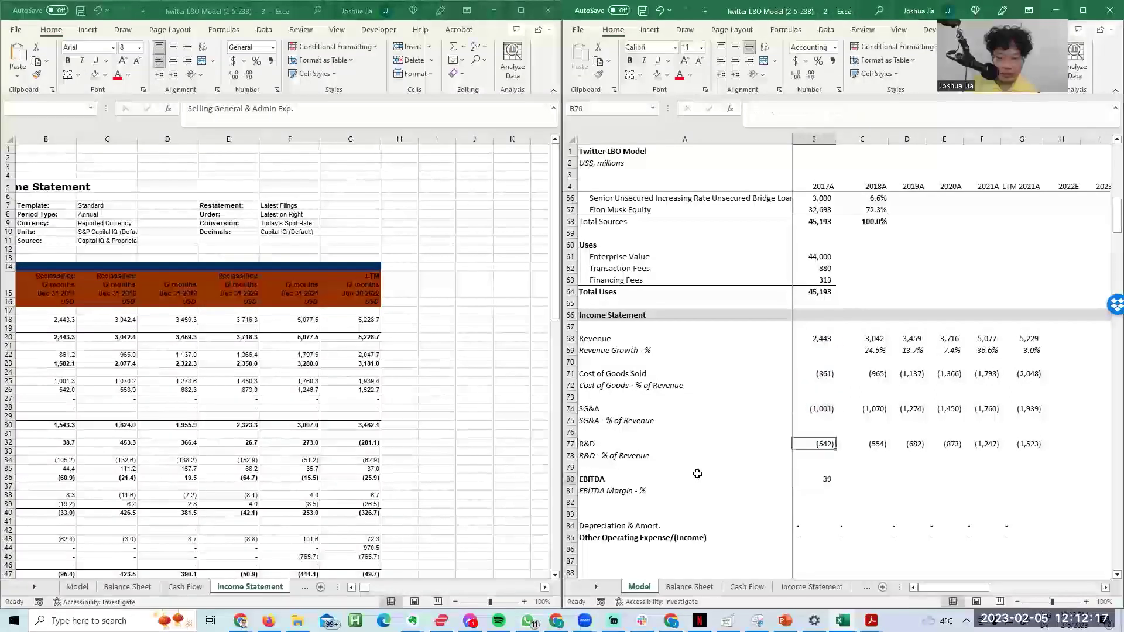
Step: Insert two blank rows above SG&A and label A74 as Gross Profit
key(Up)
key(Up)
key(Left)
key(alt+i)
key(r)
key(alt+i)
text(rGros )
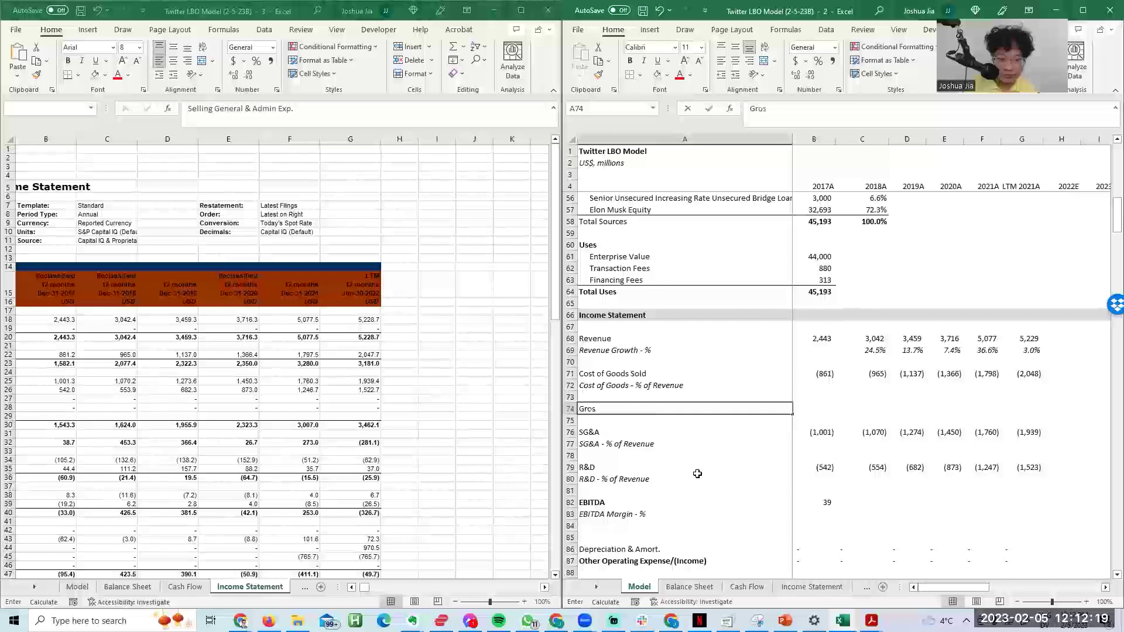
text(Profit)
key(Return)
Step: Insert another row below Gross Profit and label A75 as Gross Margin - % in italics
key(shift+space)
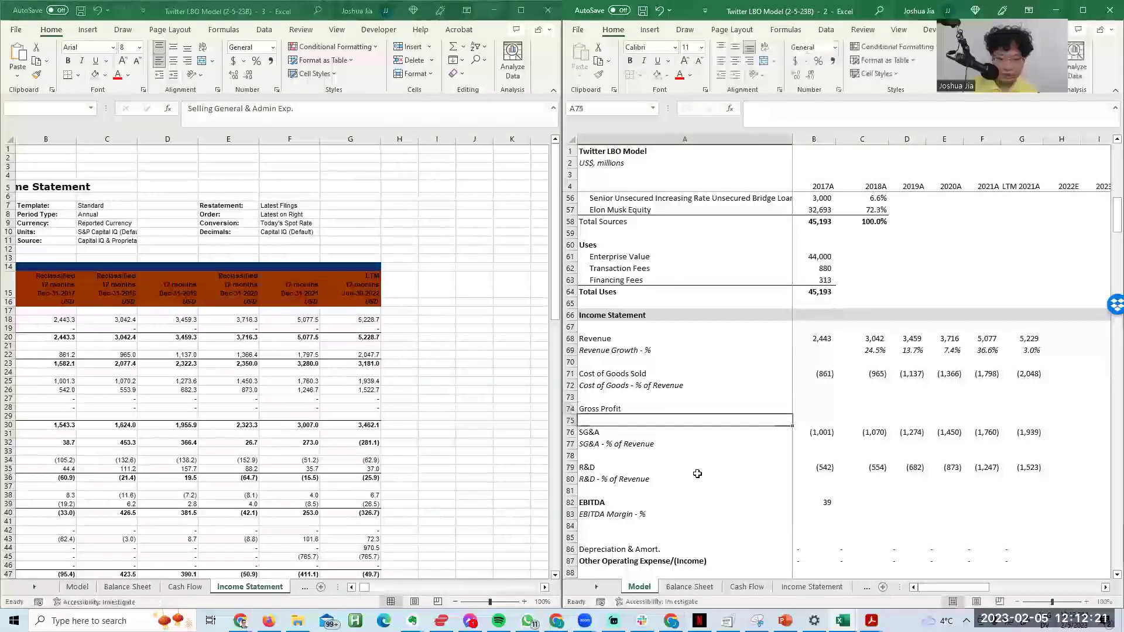
key(ctrl+shift+plus)
text(Gross -)
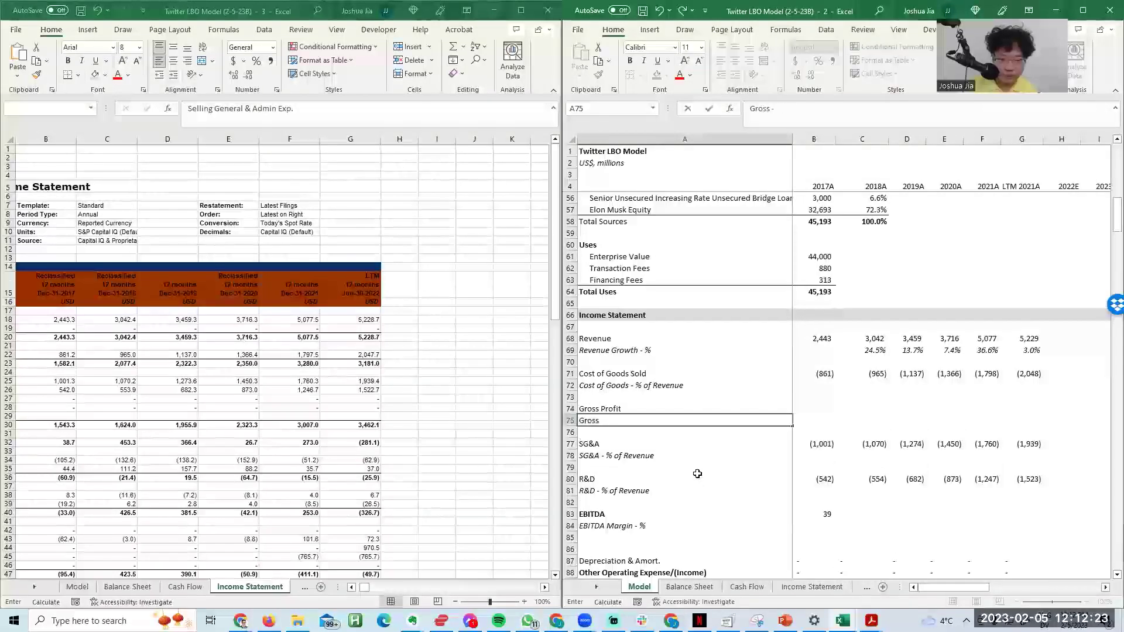
key(ctrl+Return)
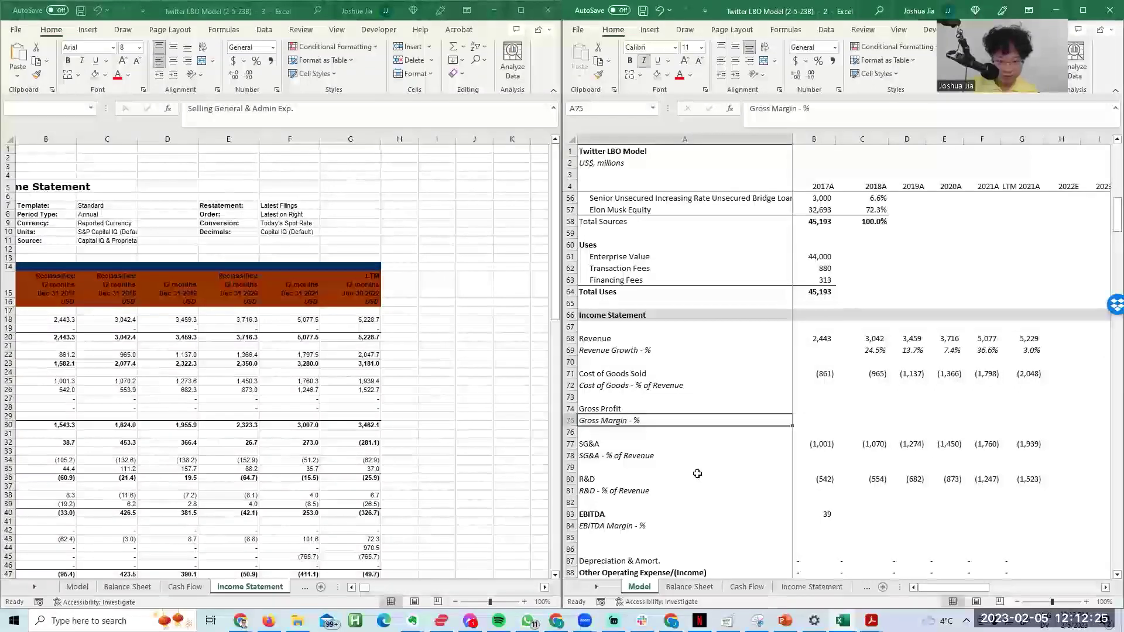
Step: Calculate Gross Profit in B74 as the sum of B68 and B71, and fill it across to LTM 2021A
key(Up)
key(Right)
key(Right)
key(Left)
text(=sum()
key(Up)
key(Up)
key(Up)
key(Up)
key(Up)
key(Up)
text(,)
key(Up)
key(Up)
key(Up)
key(ctrl+Return)
key(shift+Right)
key(shift+Right)
key(shift+Right)
key(shift+Right)
key(shift+Right)
key(ctrl+r)
Step: Calculate Gross Margin in B75 as B74/B68, fill it across to LTM 2021A, and format the row as italic percentages with one decimal
key(Down)
text(=)
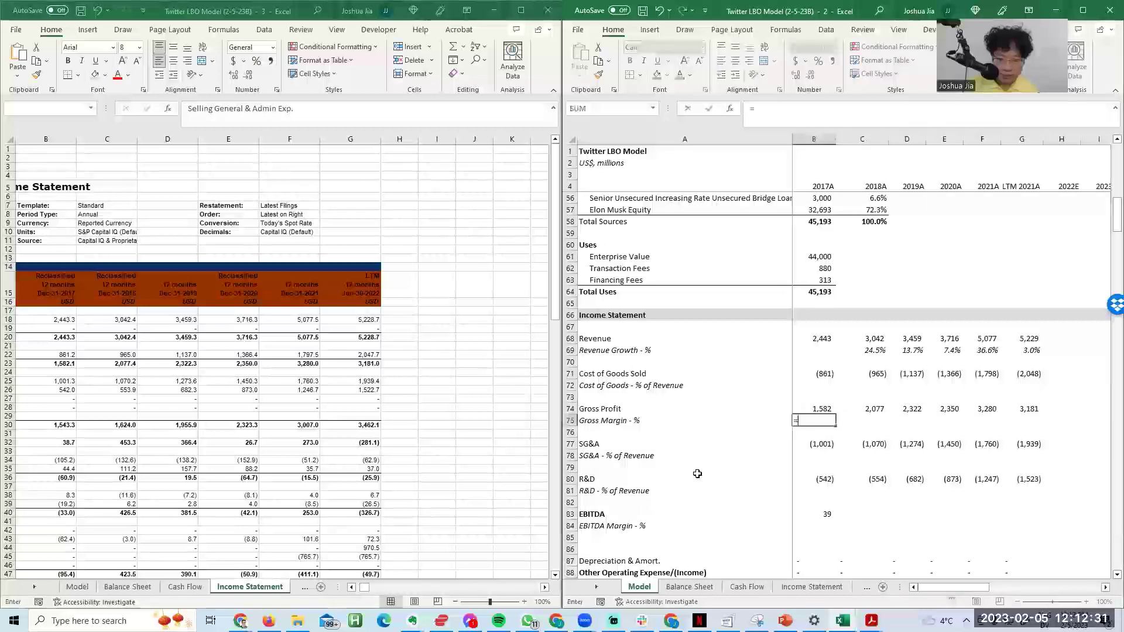
text(/)
key(Up)
key(Up)
key(Up)
key(Up)
key(Up)
key(Up)
key(Up)
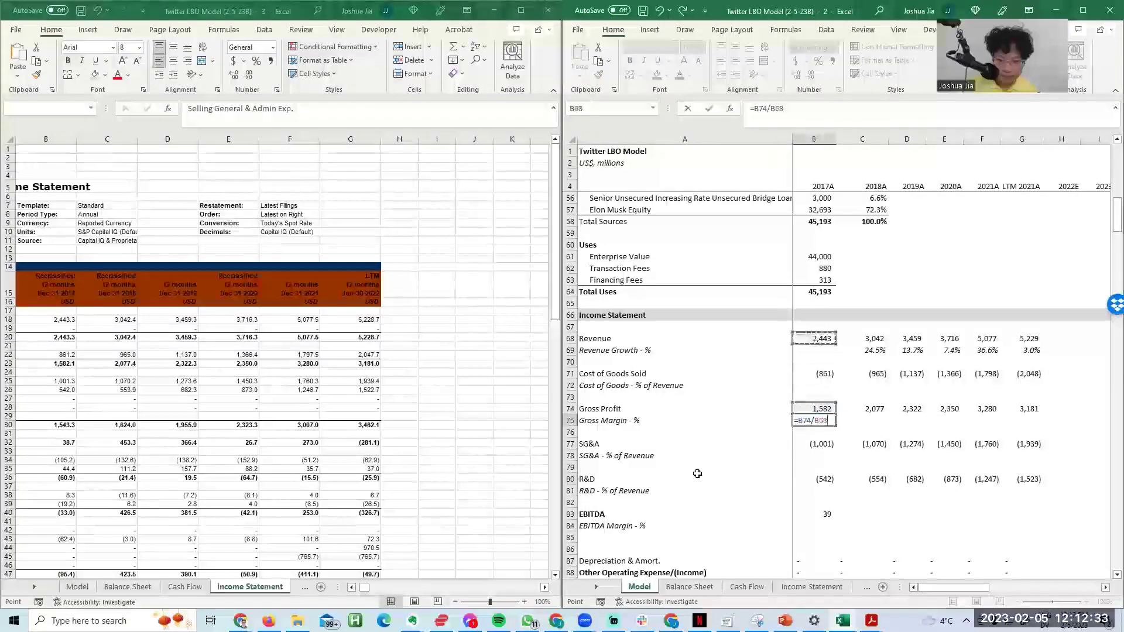
key(ctrl+Return)
key(ctrl+shift+Right)
key(Left)
key(Right)
key(shift+Right)
key(shift+Right)
key(shift+Right)
key(shift+Right)
key(shift+Right)
key(ctrl+r)
key(alt+h)
key(0)
key(ctrl+i)
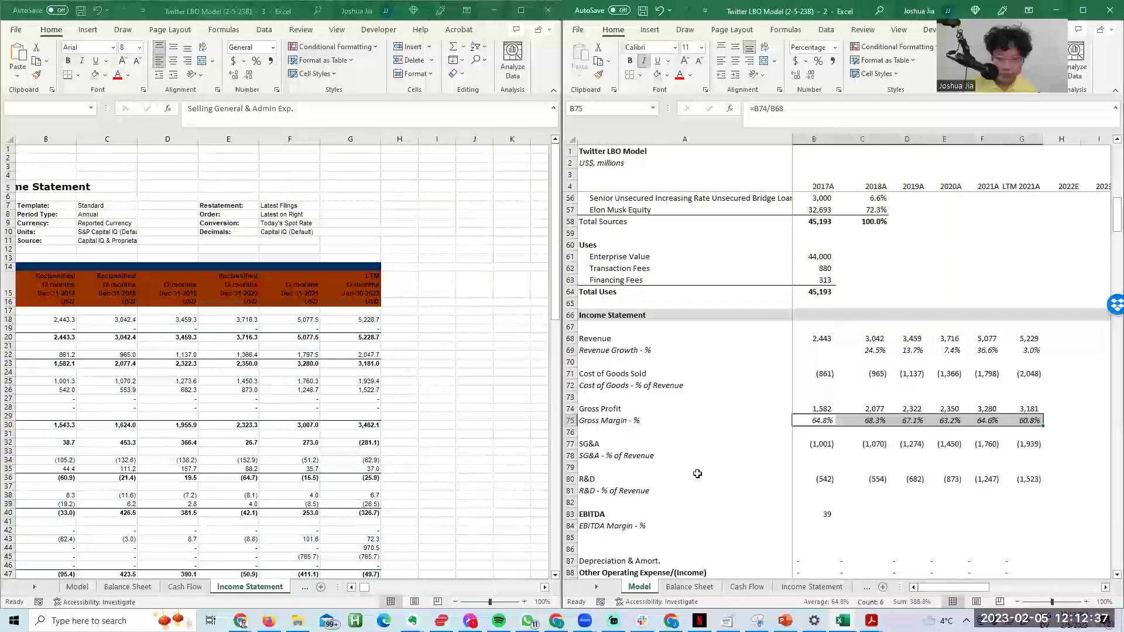
Step: Set EBITDA in B83 to the sum of B74, B77 and B80, and fill it across to LTM 2021A
key(ctrl+Down)
key(ctrl+Down)
key(ctrl+Down)
text(=sum()
key(ctrl+Up)
key(ctrl+Up)
key(ctrl+Up)
key(Up)
key(ctrl+Up)
key(ctrl+Up)
key(ctrl+Up)
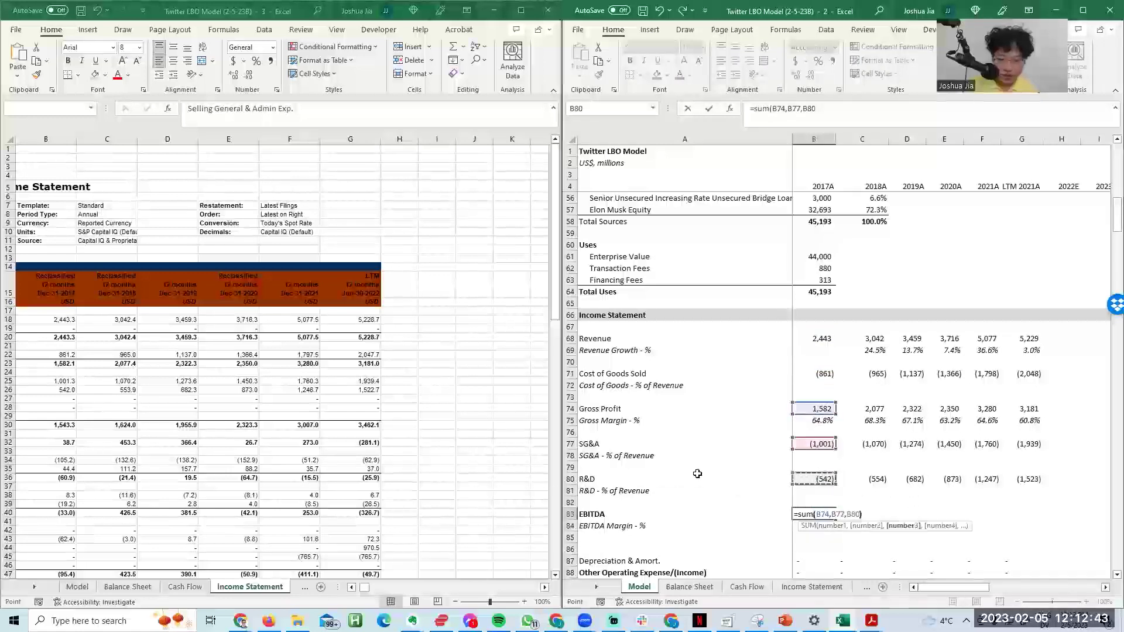
key(ctrl+Return)
key(shift+Right)
key(shift+Right)
key(shift+Right)
key(shift+Right)
key(shift+Right)
key(ctrl+r)
Step: Check the 2020A and LTM EBITDA formulas and compare the row with Operating Income on the Capital IQ income statement
key(Right)
key(Right)
key(Right)
key(F2)
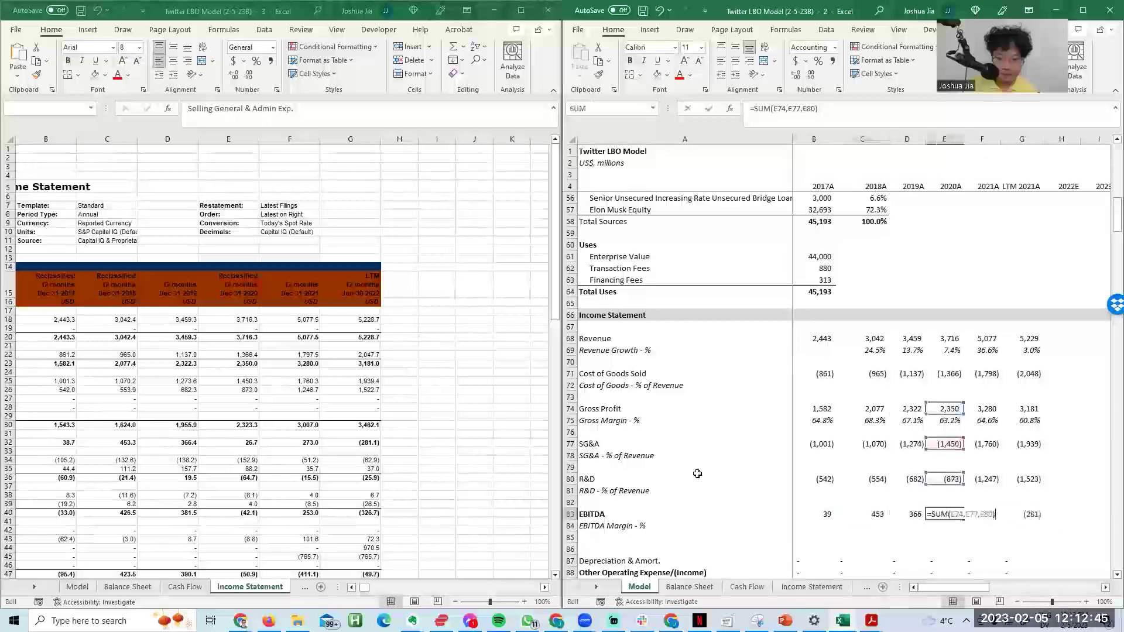
key(Escape)
key(Right)
key(Right)
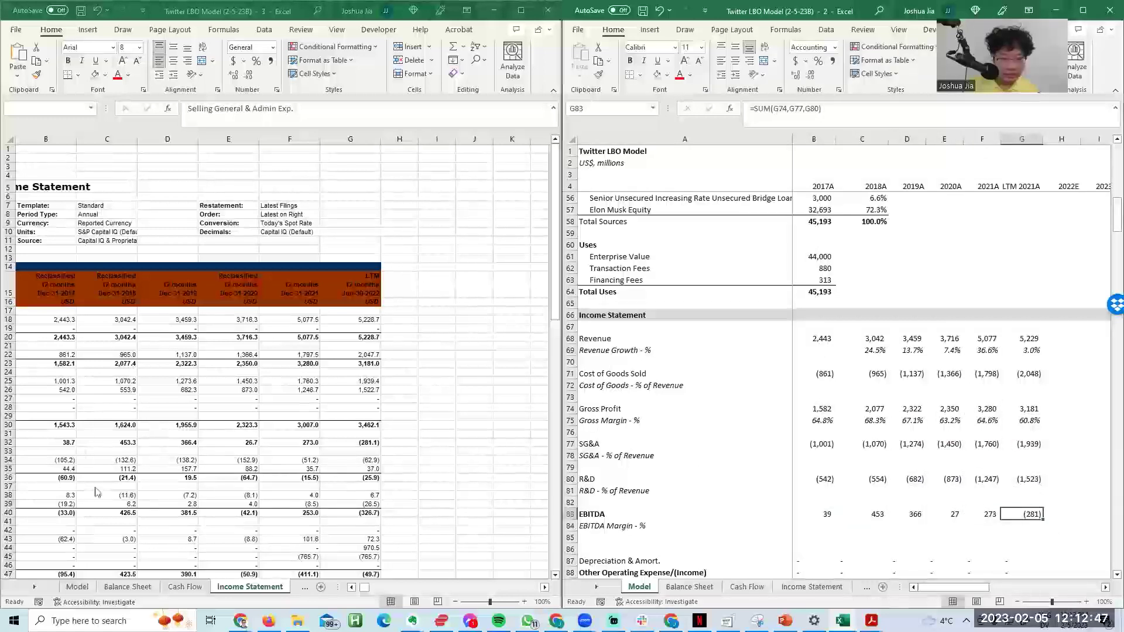
click(352, 443)
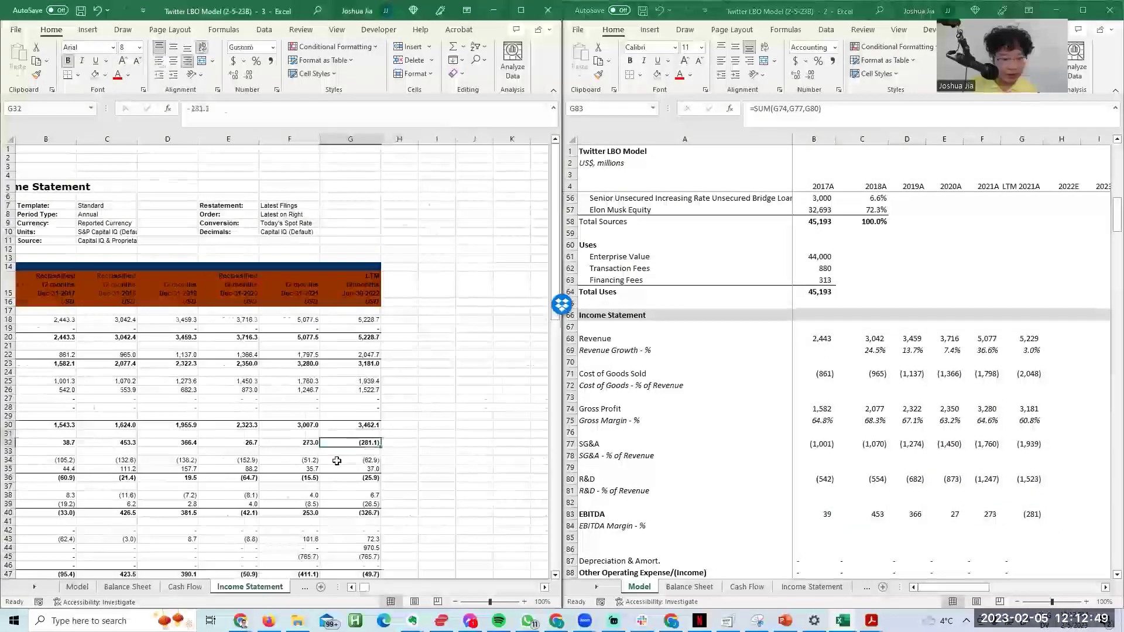
key(Home)
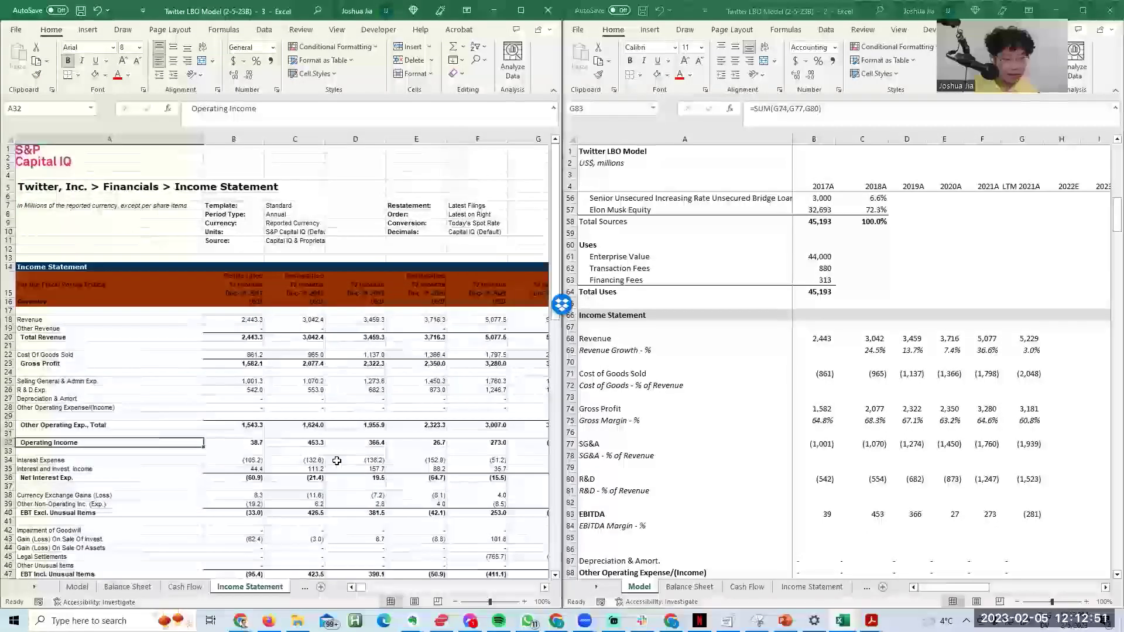
key(ctrl+Right)
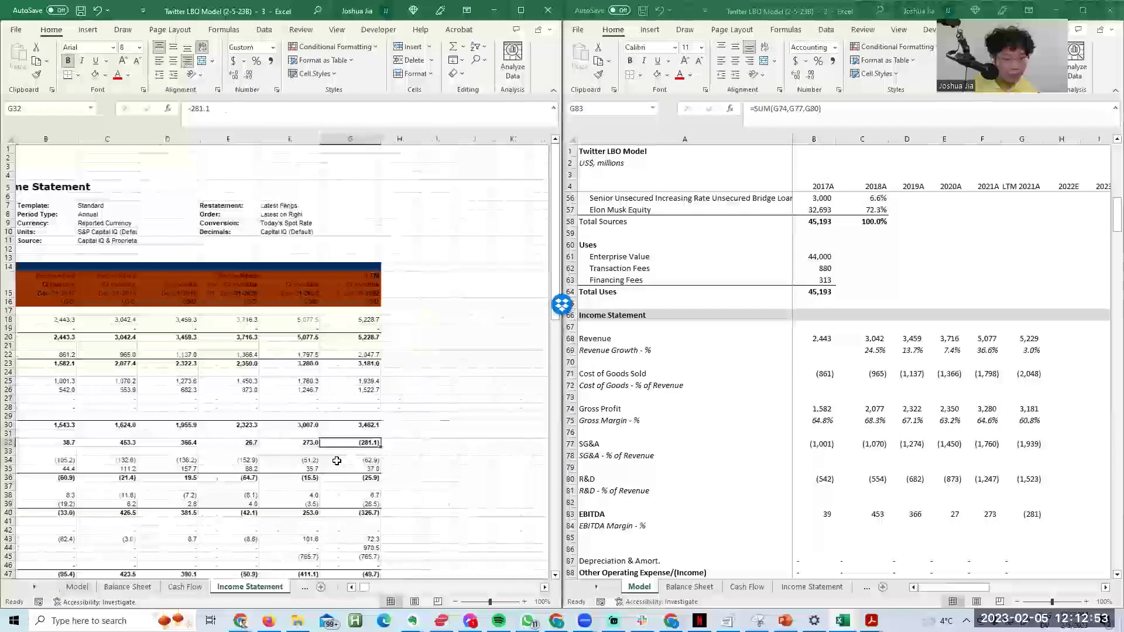
key(ctrl+Left)
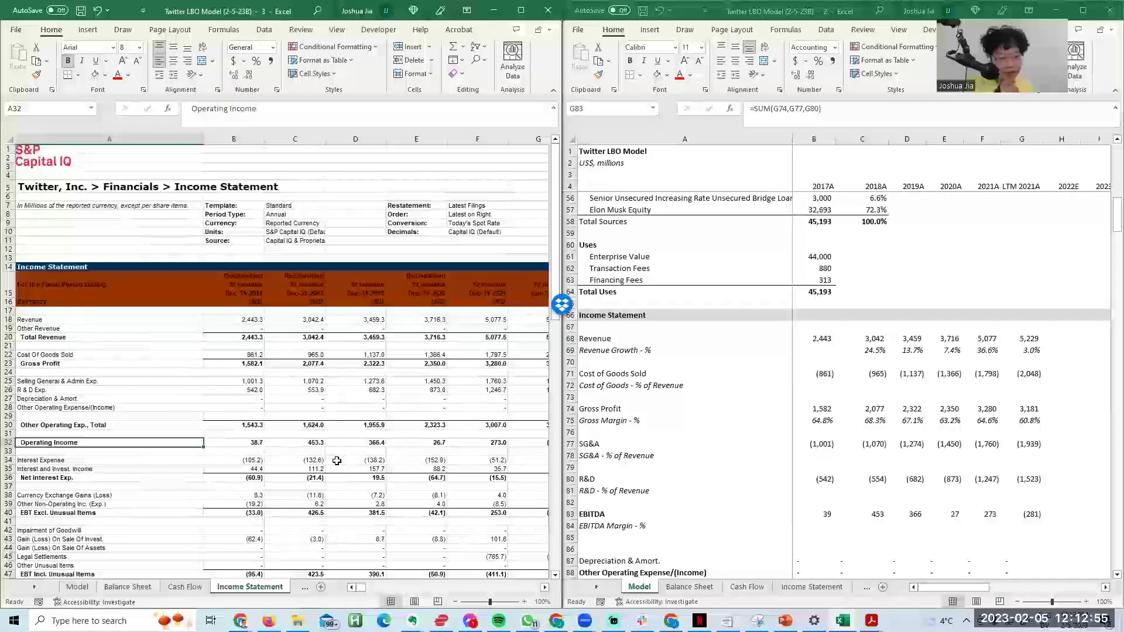
Step: Review the Selling General & Admin Exp. row across all periods on the Capital IQ income statement
key(Up)
key(Up)
key(Up)
key(Up)
key(Up)
key(Up)
key(Up)
key(Right)
key(Right)
key(Right)
key(F2)
key(Escape)
key(Right)
key(Right)
key(Right)
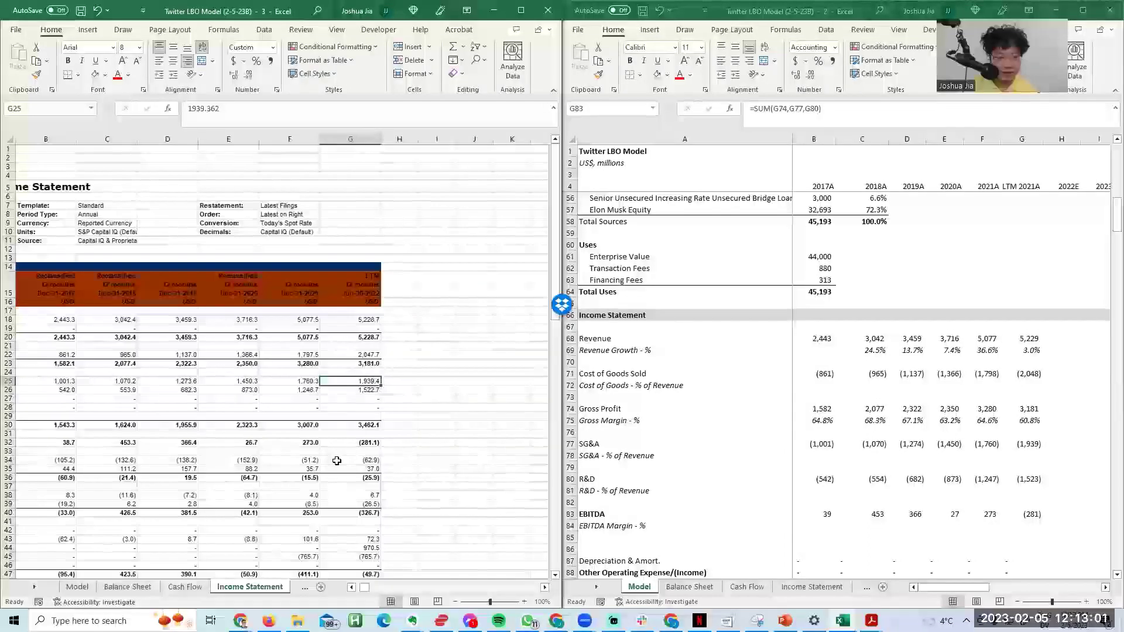
Step: Insert four blank rows above R&D on the Model sheet
click(620, 467)
key(Down)
key(Up)
key(Up)
key(Up)
key(ctrl+Left)
key(Down)
key(alt+i)
key(r)
key(F4)
key(F4)
key(F4)
key(Down)
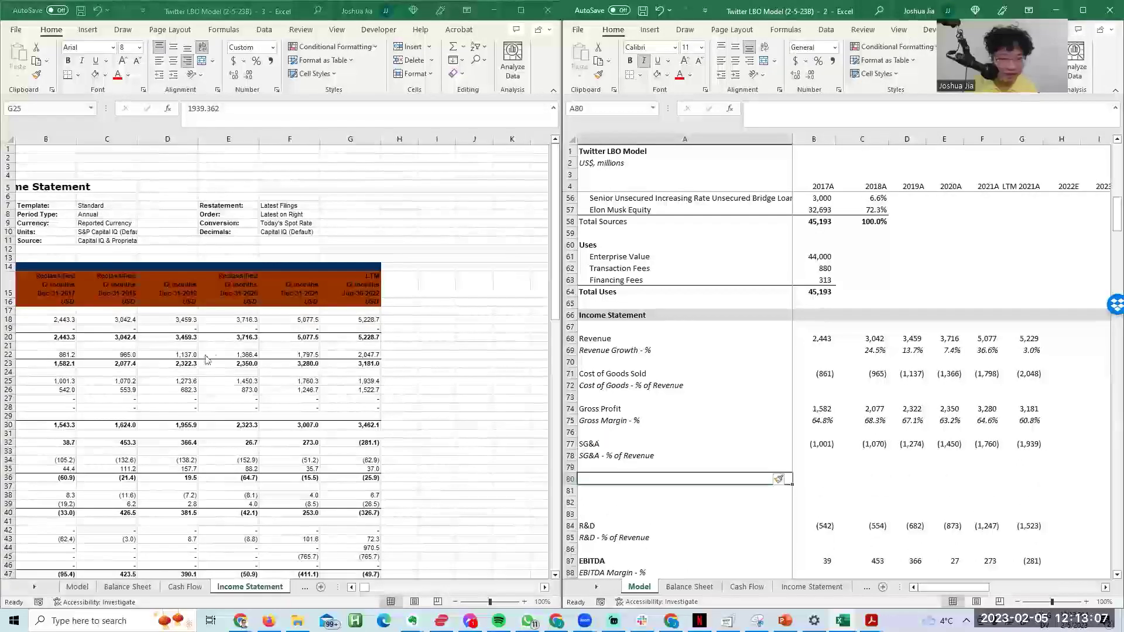
Step: Check the Selling General & Admin Exp. line on the Capital IQ income statement against SG&A on the Model sheet
click(207, 380)
key(Left)
key(ctrl+Left)
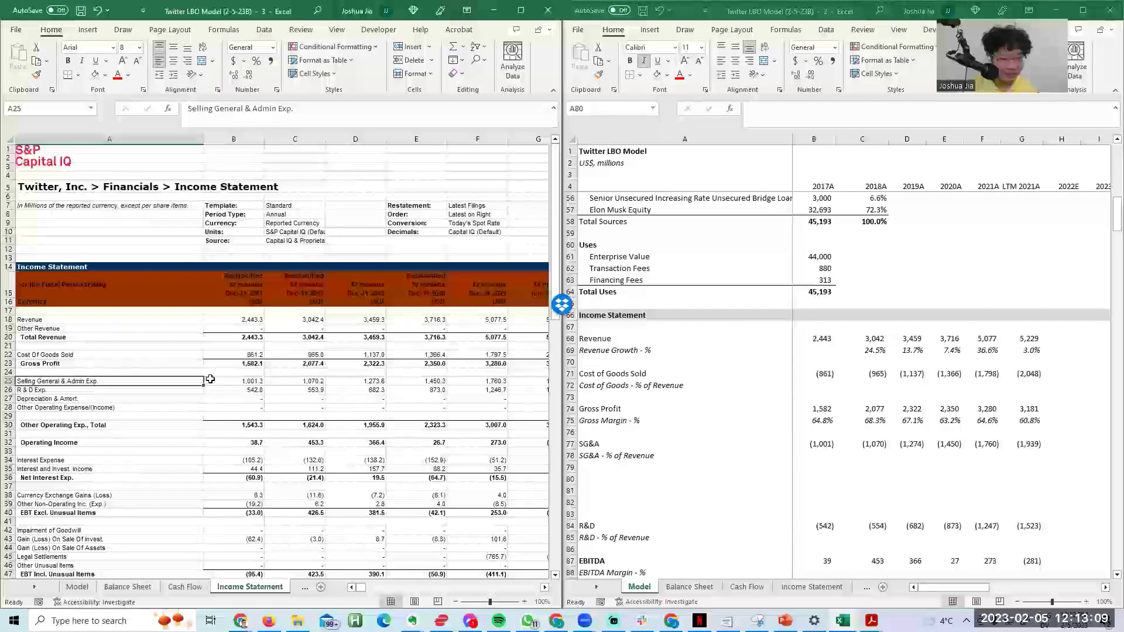
click(815, 444)
click(597, 463)
click(371, 478)
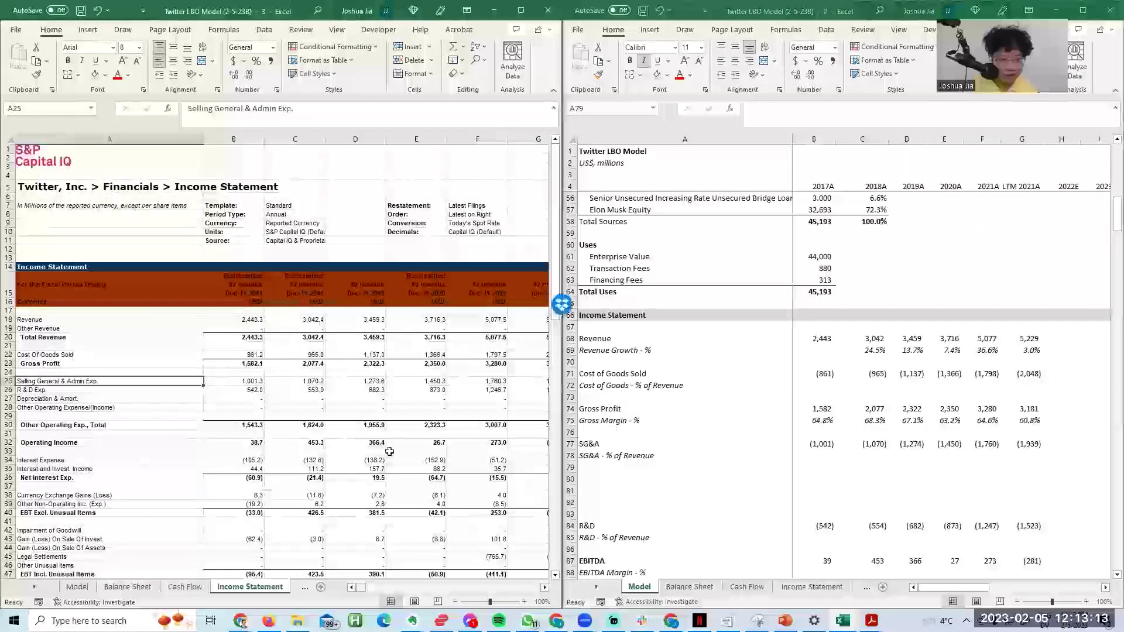
Step: Examine the depreciation, goodwill amortization and Other Amortization lines on the Capital IQ Cash Flow sheet
key(ctrl+Page_Down)
key(ctrl+Page_Up)
key(ctrl+Page_Up)
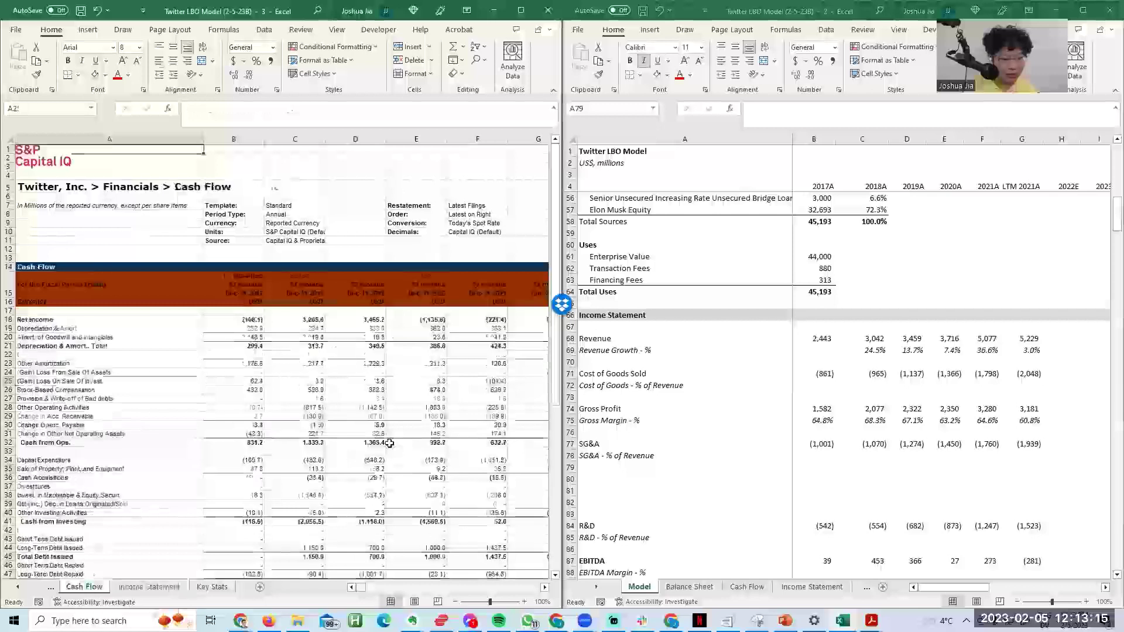
key(Up)
key(Up)
key(Up)
key(Up)
key(Up)
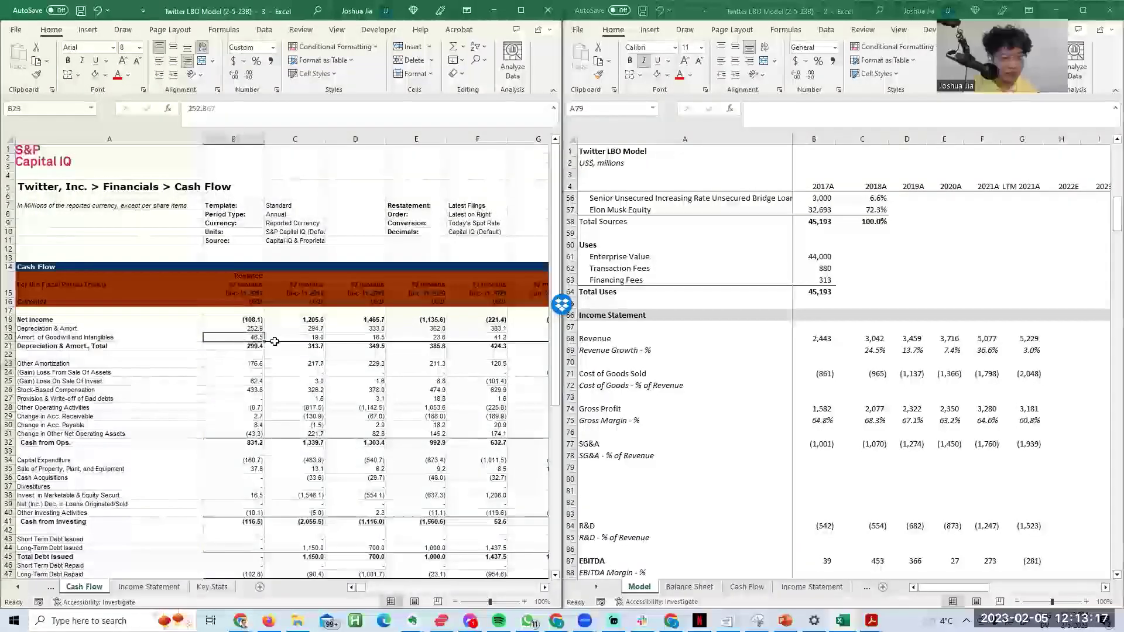
key(ctrl+shift+Right)
key(Left)
key(Down)
key(Down)
key(Down)
key(Down)
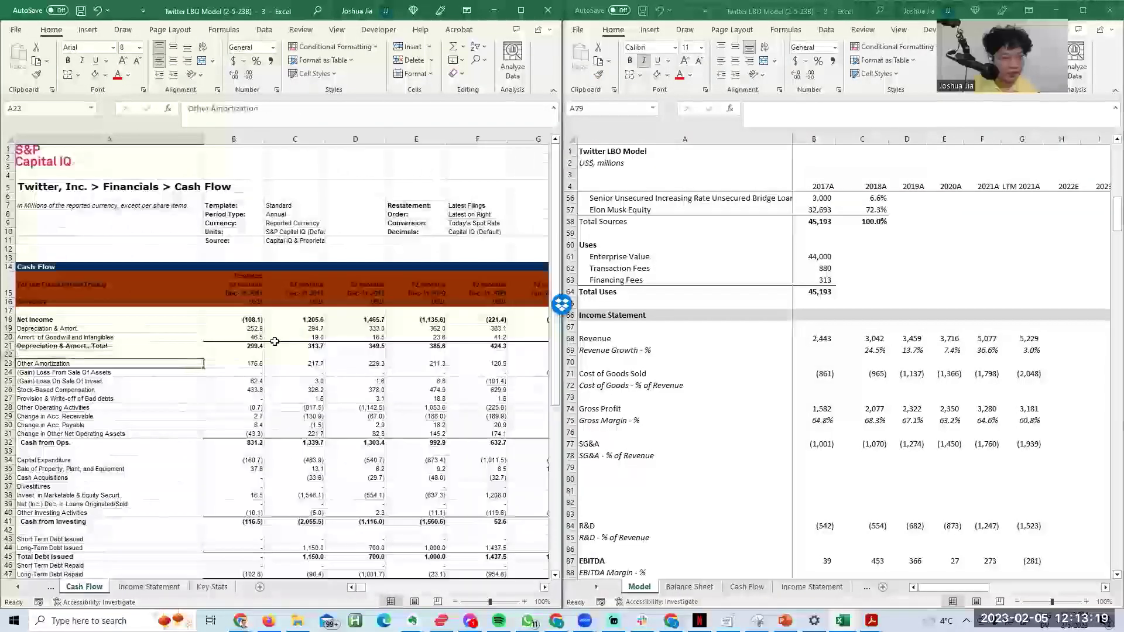
Step: Compare the Other Amortization row with the Depreciation & Amort. and Amort. of Goodwill and Intangibles rows on the Cash Flow sheet
click(651, 465)
click(772, 435)
click(223, 317)
key(ctrl+shift+Right)
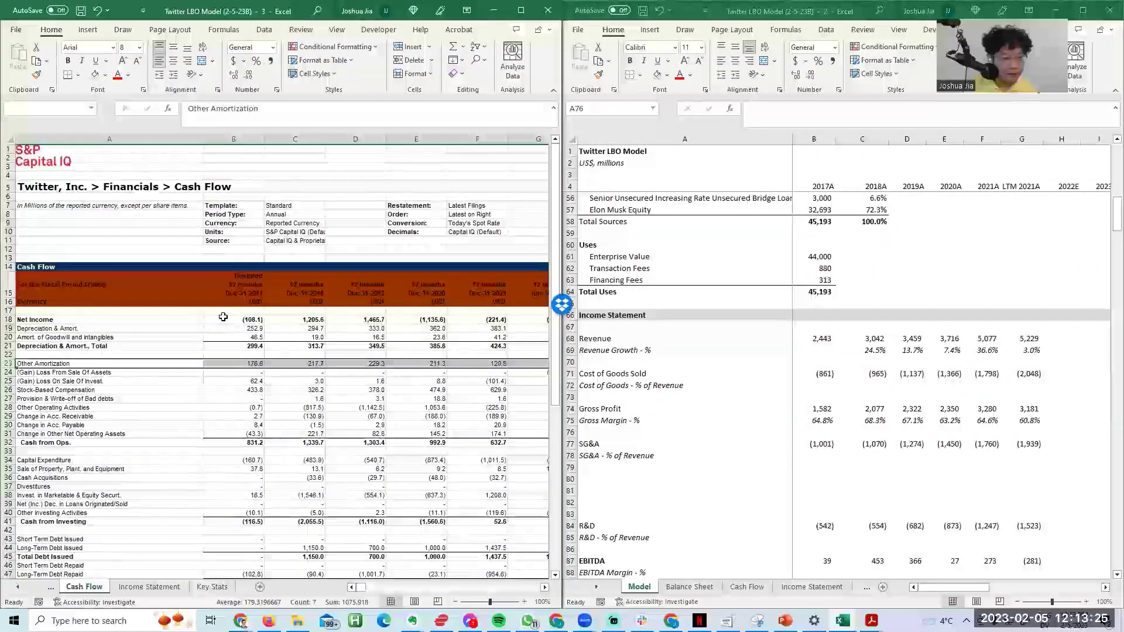
key(Right)
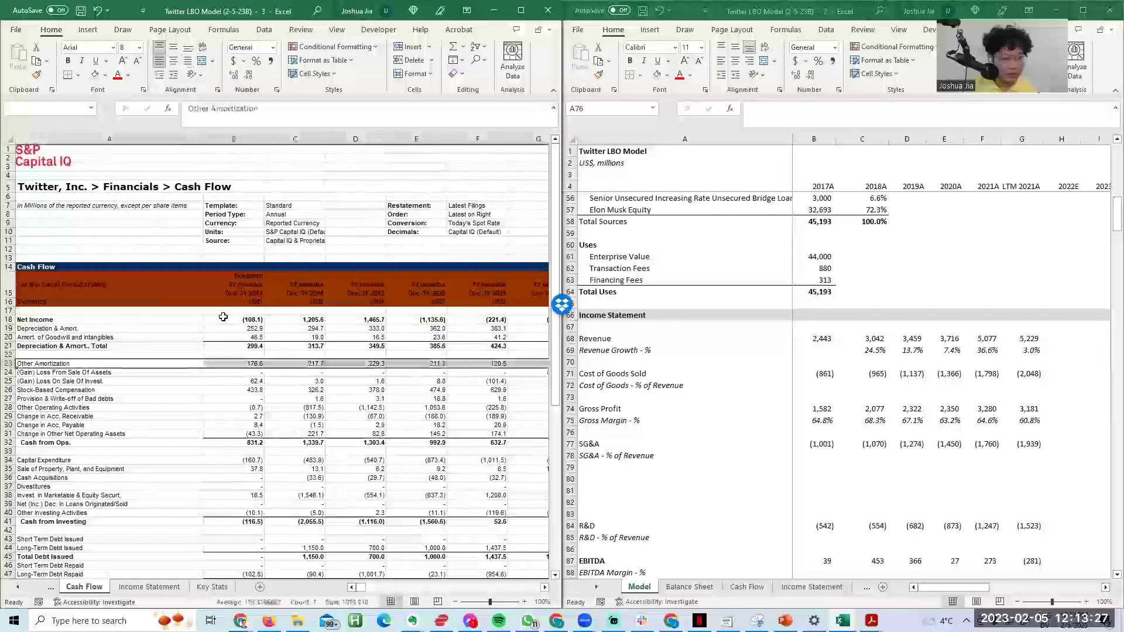
key(Up)
key(Up)
key(Up)
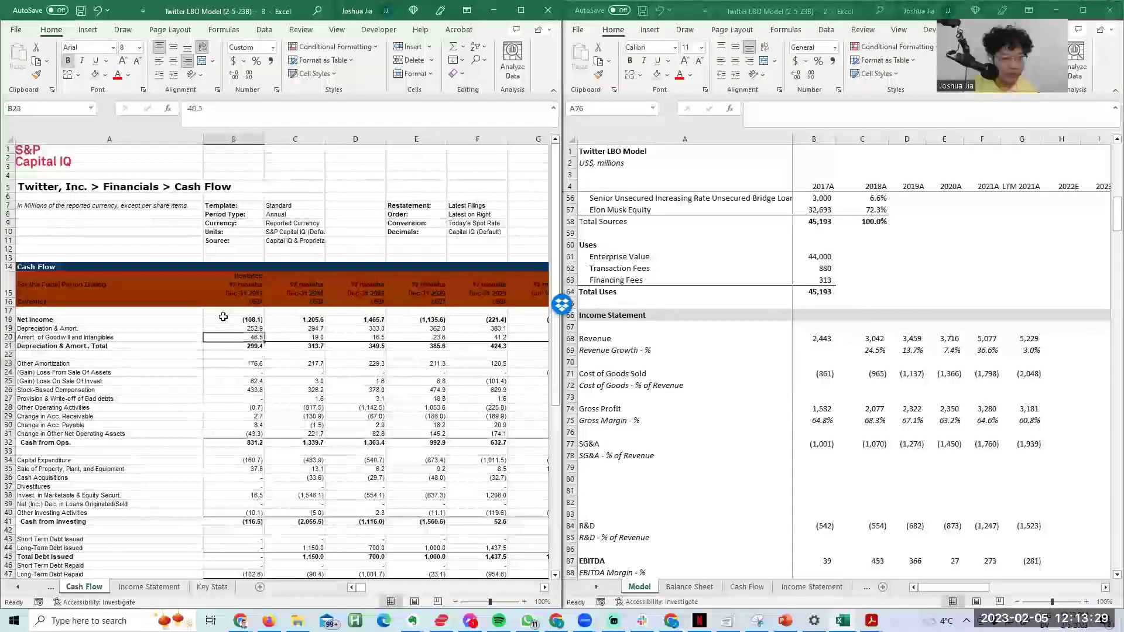
key(shift+space)
key(shift+Up)
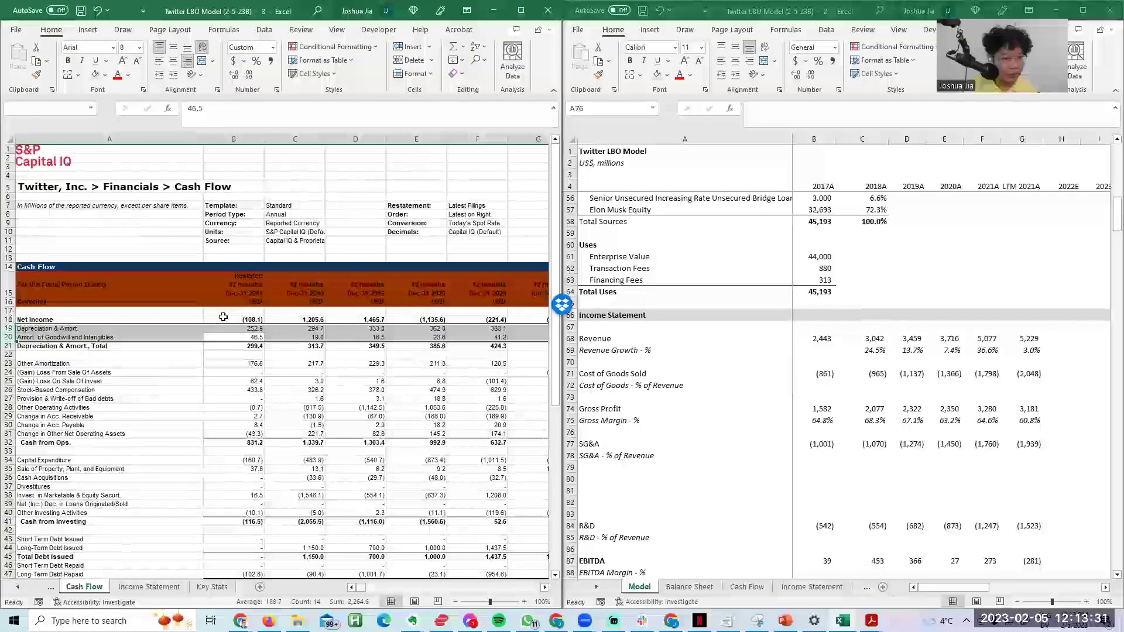
key(Right)
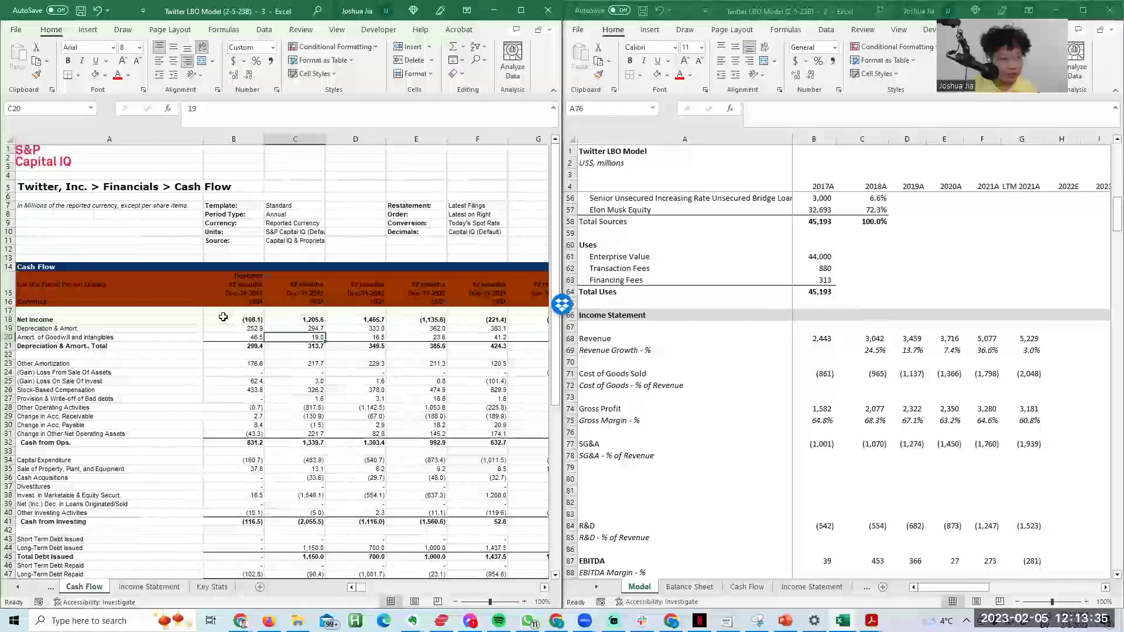
key(Left)
key(Down)
key(Down)
key(Down)
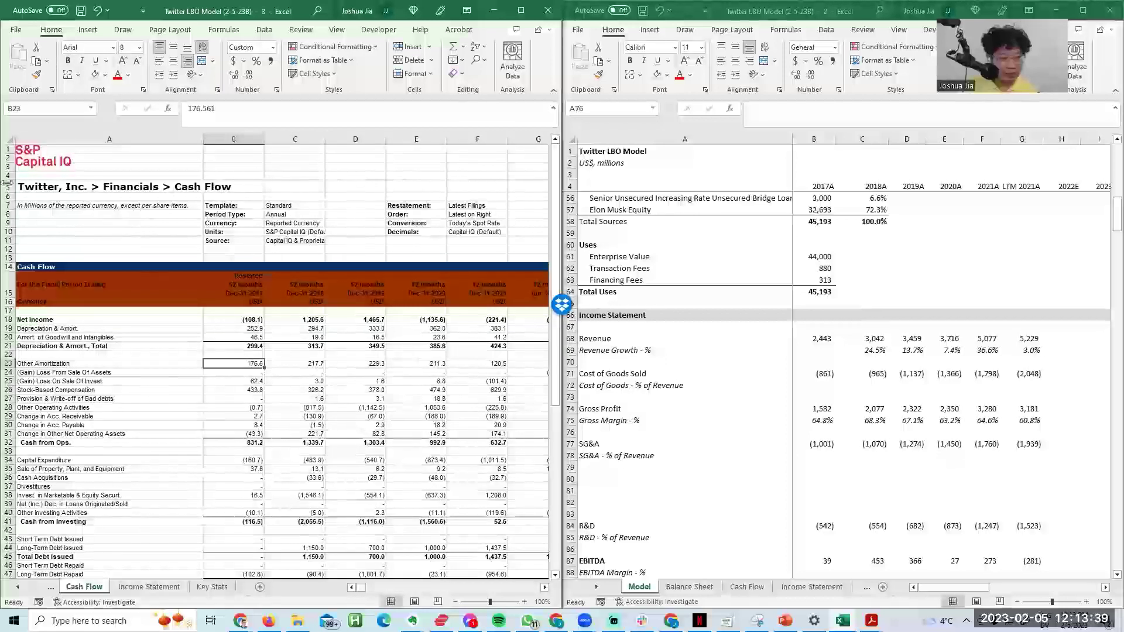
click(236, 339)
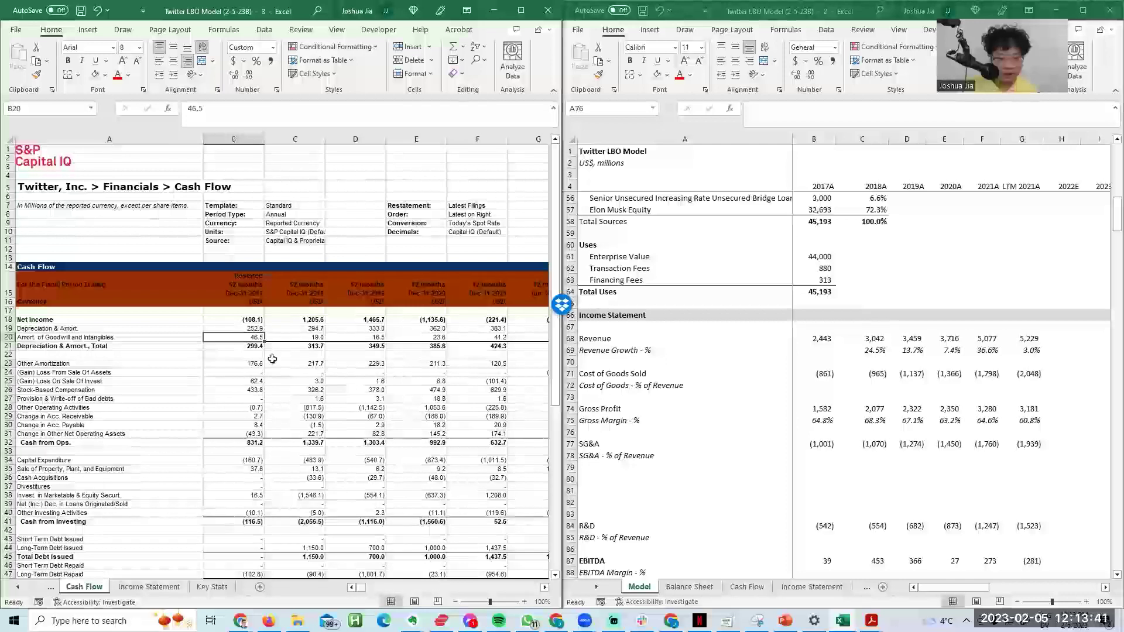
key(Down)
text(176.561)
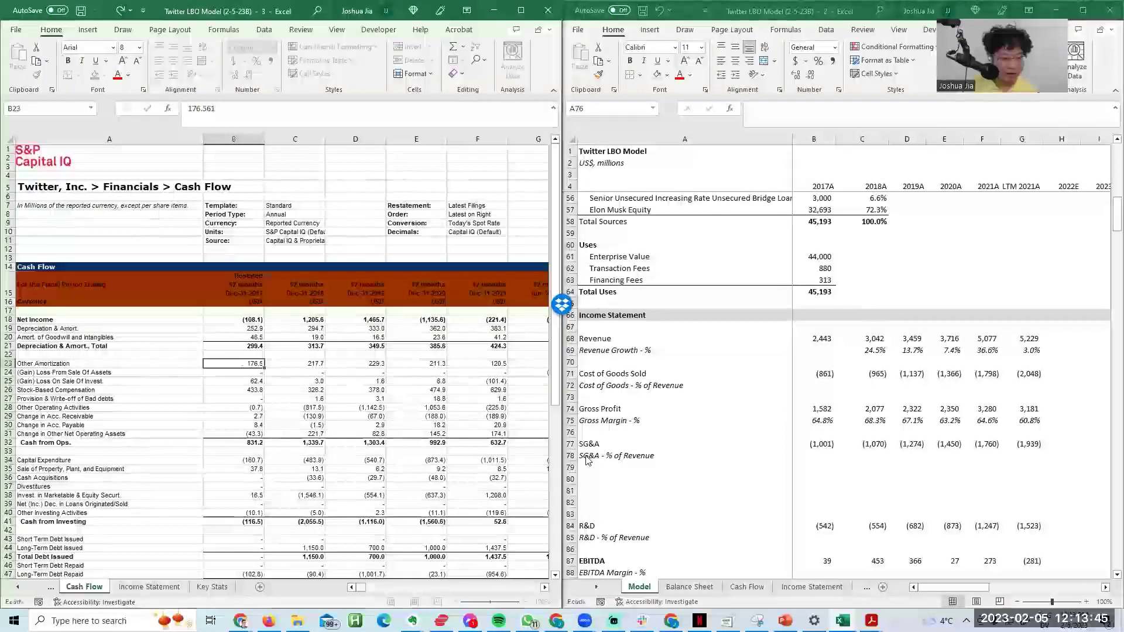
Step: Insert two blank rows above SG&A - % of Revenue on the Model sheet
click(589, 460)
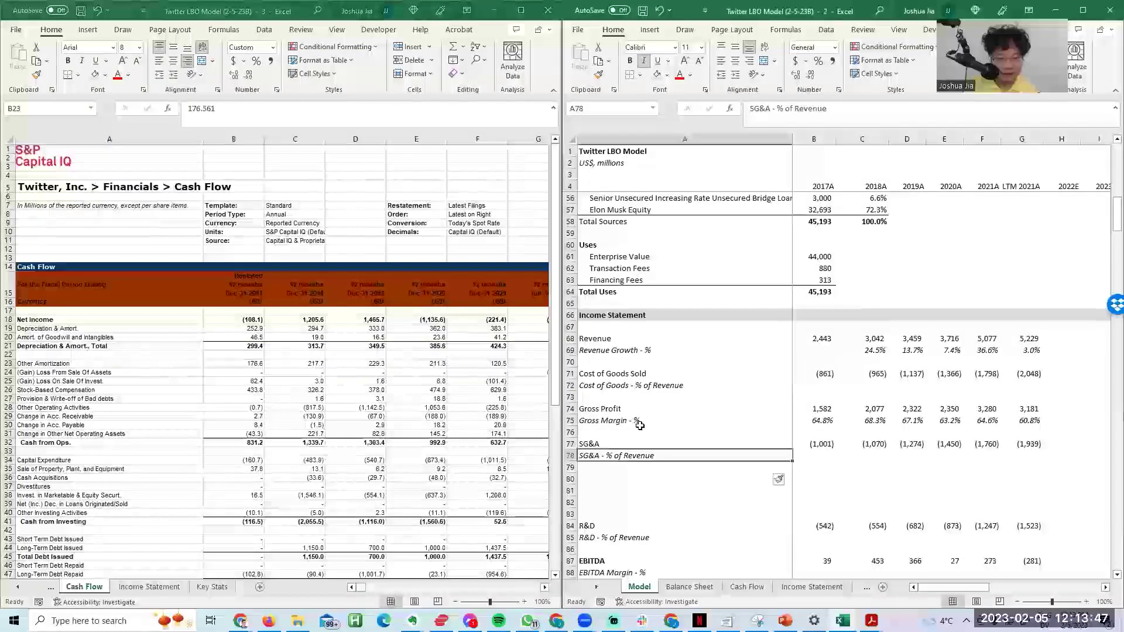
key(alt+i)
key(r)
key(alt+i)
key(r)
Step: Rename the SG&A label in A77 as "SG&A - with amortization"
key(Up)
key(F2)
text(- without a)
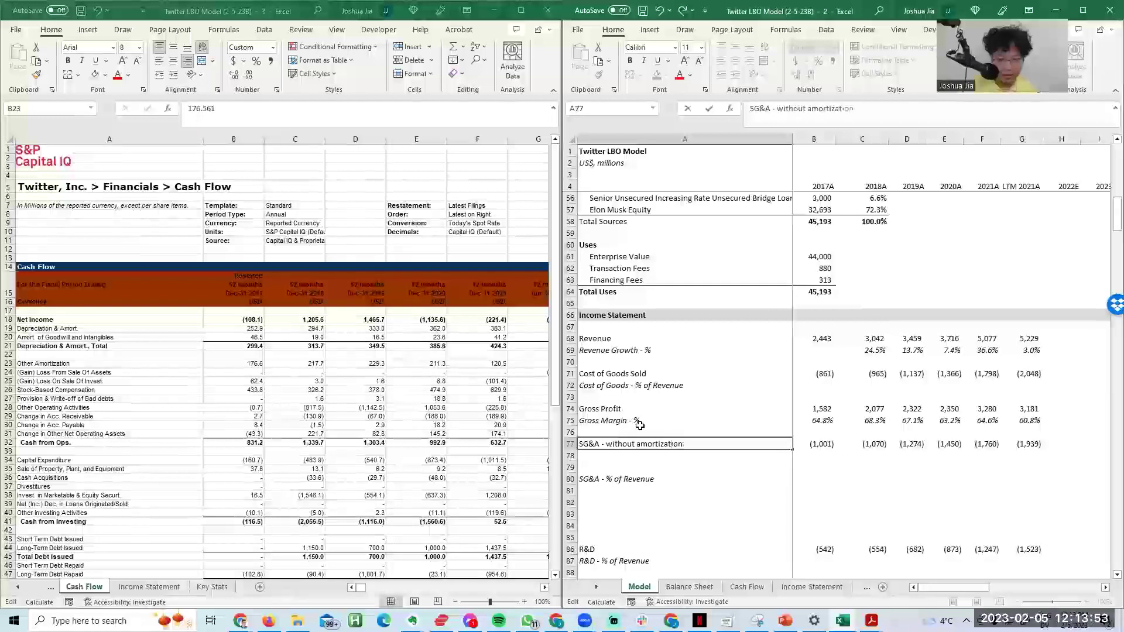
text(mortization)
key(Return)
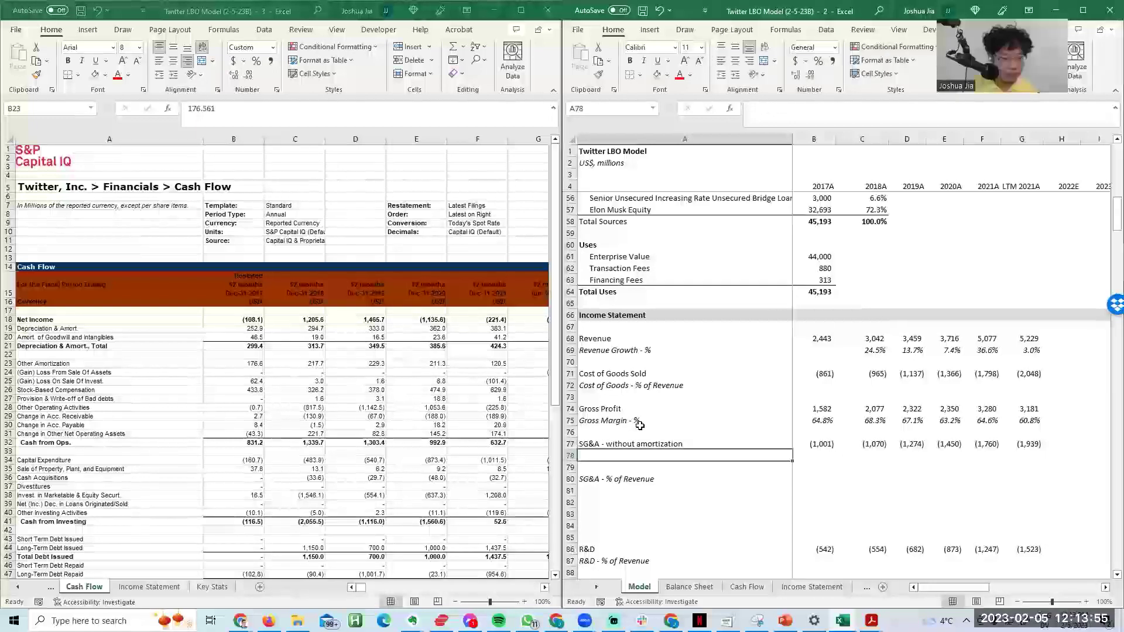
key(Up)
key(F2)
key(ctrl+Left)
key(ctrl+Left)
key(BackSpace)
key(BackSpace)
key(Return)
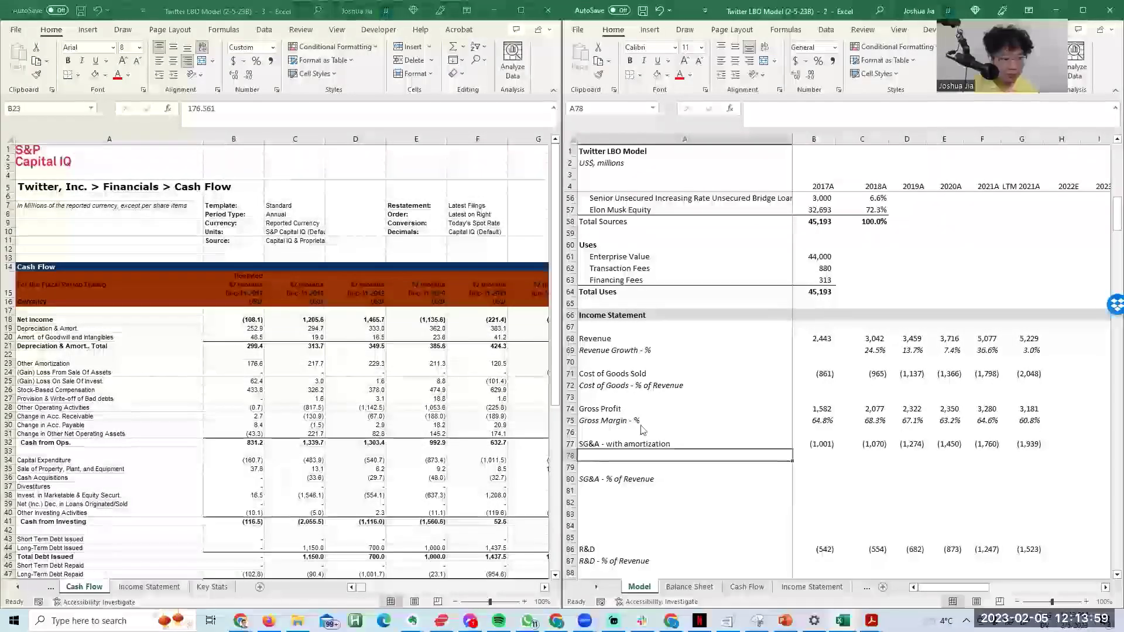
Step: Copy the Depreciation & Amort. and Amort. of Goodwill and Intangibles labels from the Cash Flow sheet into A78:A79 as values
key(alt+Tab)
key(Left)
key(Up)
key(Up)
key(Up)
key(shift+Up)
key(ctrl+c)
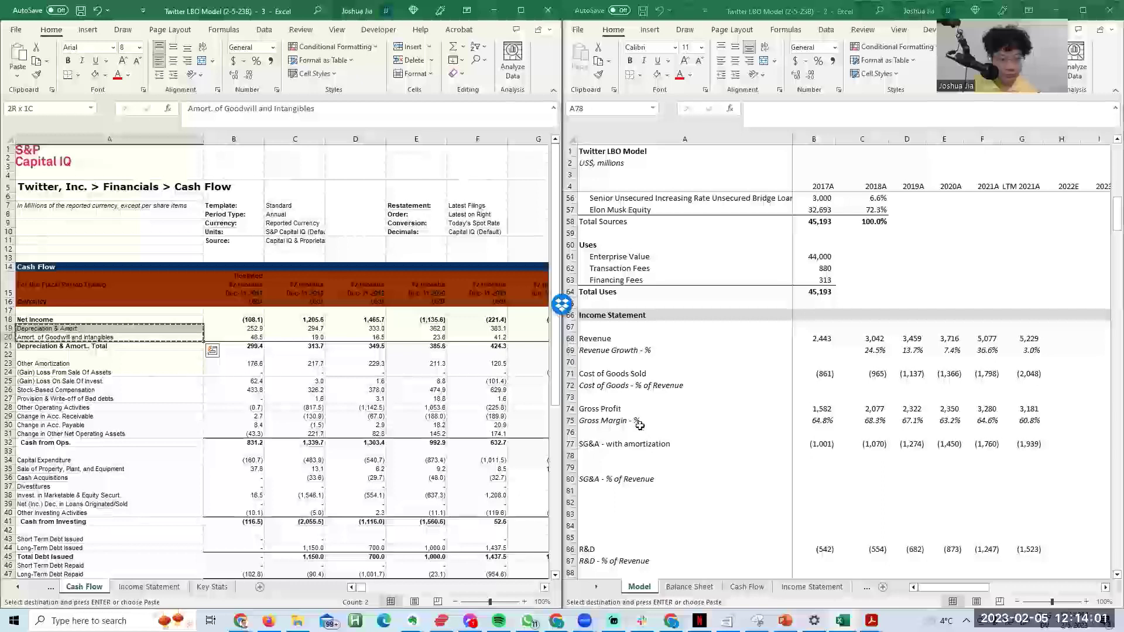
key(alt+Tab)
key(shift+Down)
key(ctrl+alt+v)
key(v)
key(Return)
Step: Replace the A79 label on the Model sheet with Other Amortization copied from the Cash Flow sheet
key(alt+Tab)
key(Left)
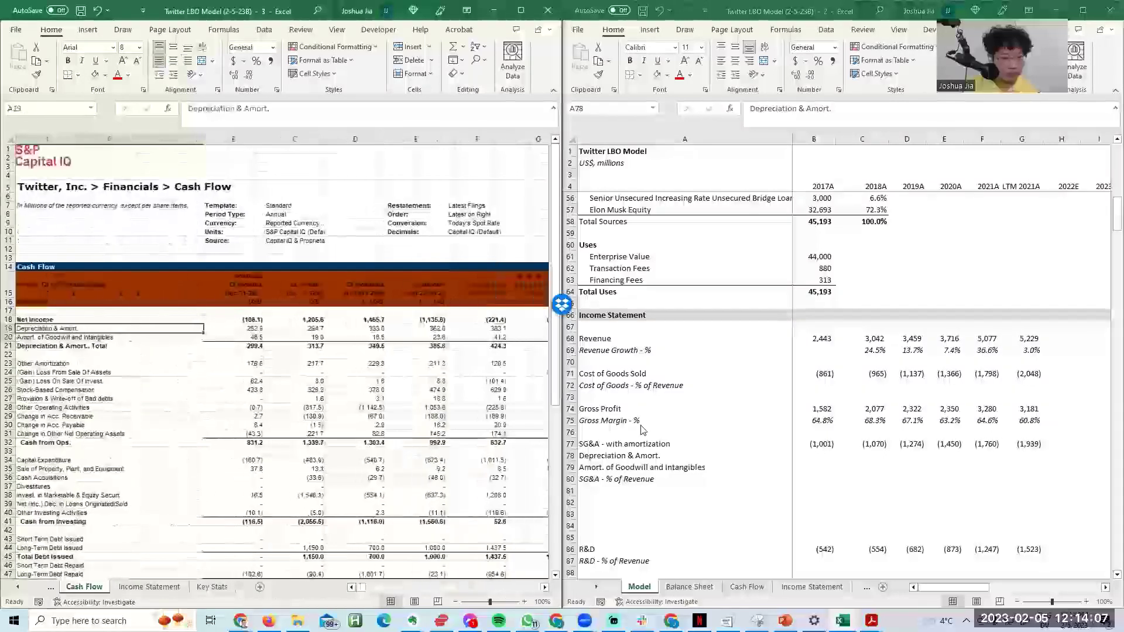
key(alt+Tab)
key(Down)
key(alt+Tab)
key(Down)
key(Down)
key(Down)
key(Down)
key(ctrl+c)
key(alt+Tab)
key(ctrl+v)
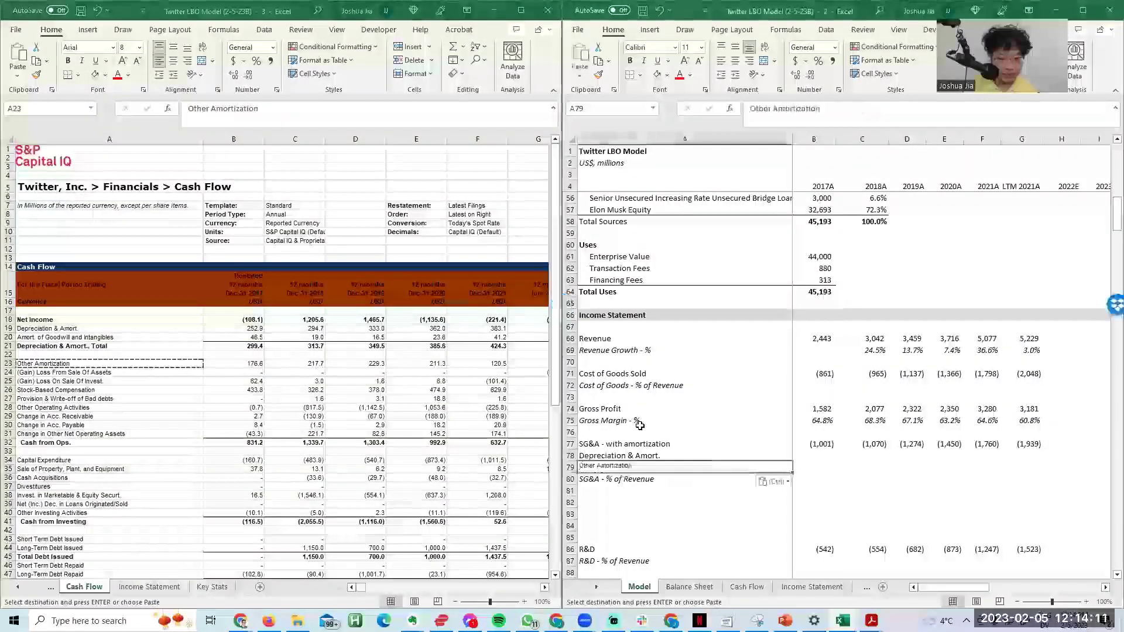
key(alt+Tab)
key(alt+Tab)
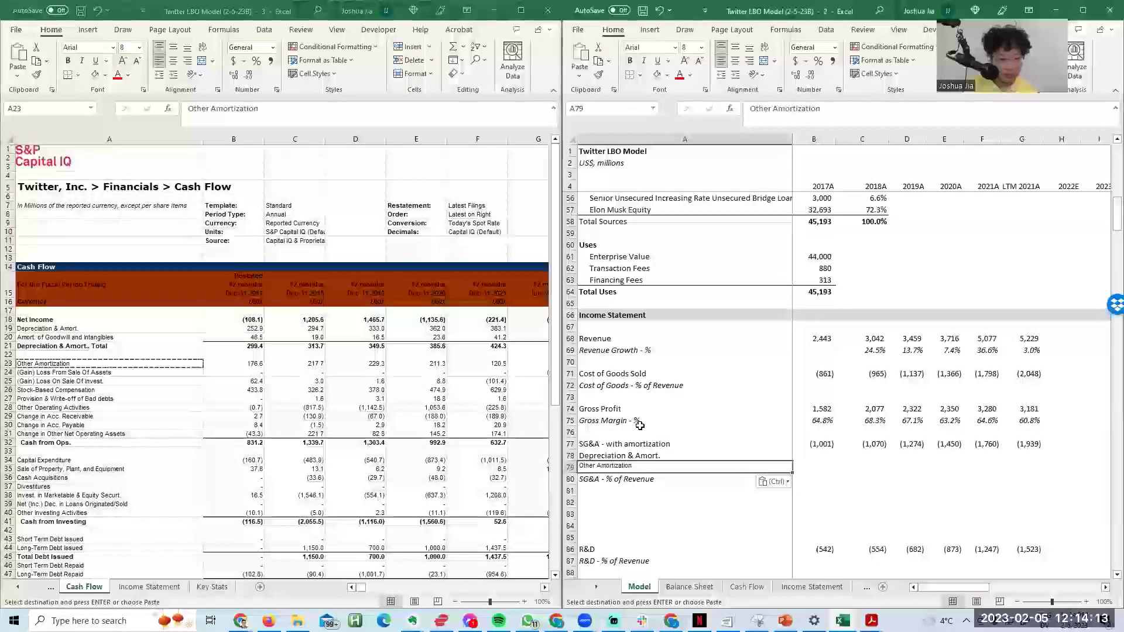
Step: Apply the formatting of the Depreciation & Amort. label in A78 to the Other Amortization label in A79
key(Right)
key(Left)
key(Up)
key(ctrl+c)
key(Down)
key(alt)
key(e)
key(s)
key(t)
key(Return)
key(Escape)
Step: Link Depreciation & Amort. in B78:G78 to row 19 of the Cash Flow sheet for 2017A through LTM 2021A
key(alt+Tab)
key(Up)
key(Up)
key(Up)
key(Right)
key(Right)
key(Up)
key(Left)
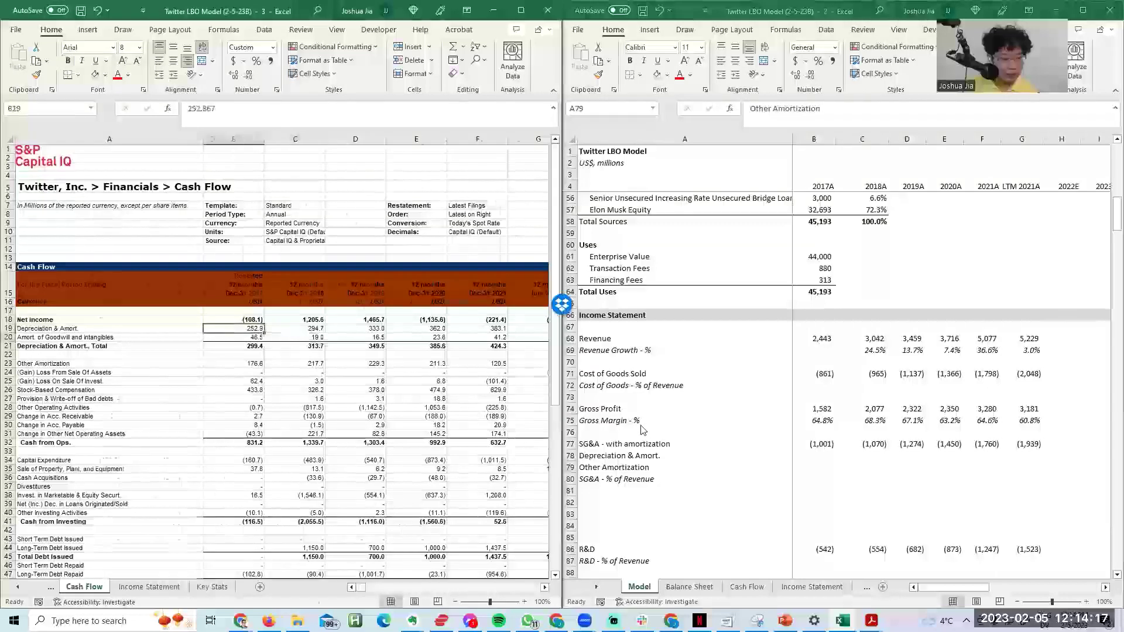
key(ctrl+shift+Right)
key(ctrl+c)
key(alt+Tab)
key(Up)
key(Right)
key(alt+e)
key(s)
key(l)
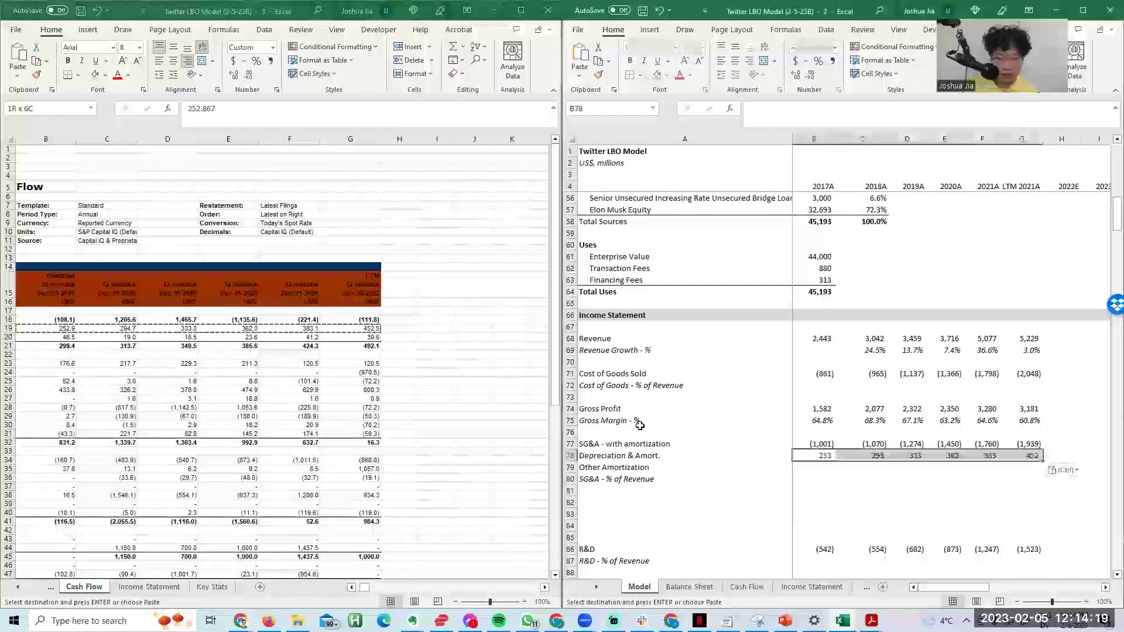
Step: Link Other Amortization in B79:G79 to row 23 of the Cash Flow sheet for 2017A through LTM 2021A
key(alt+Tab)
key(Left)
key(Down)
key(Right)
key(Escape)
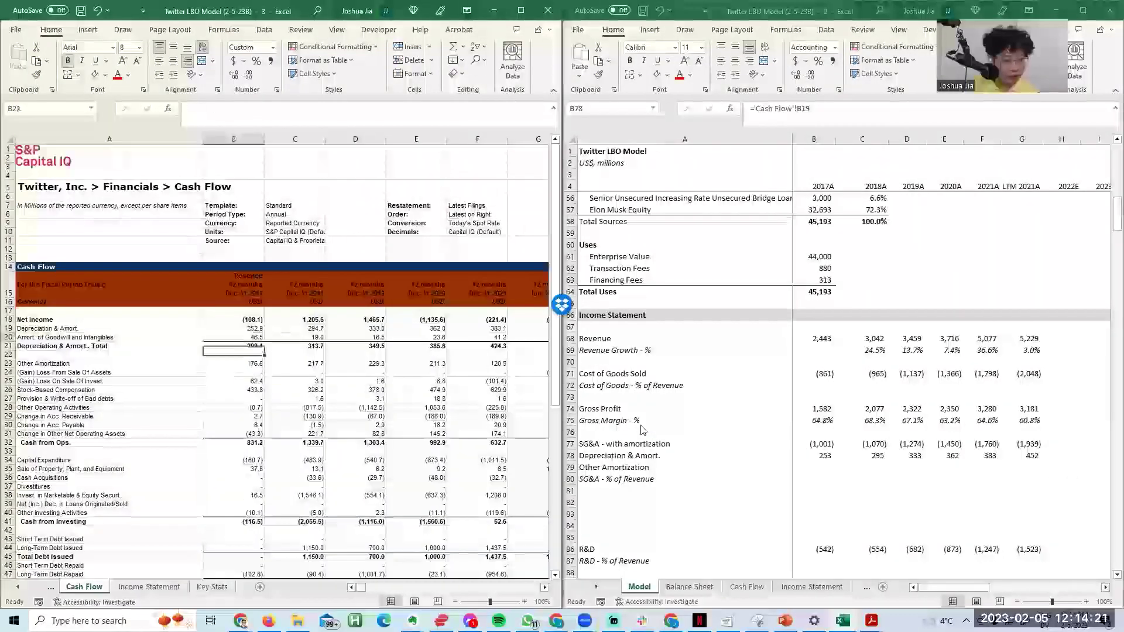
key(Down)
key(ctrl+shift+Right)
key(ctrl+c)
key(alt+Tab)
key(Down)
key(alt+e)
key(s)
key(l)
key(Escape)
Step: Insert a row above SG&A - % of Revenue on the Model sheet and label it SG&A - exc. D&A in A80
key(Down)
key(Left)
key(alt+i)
text(rS)
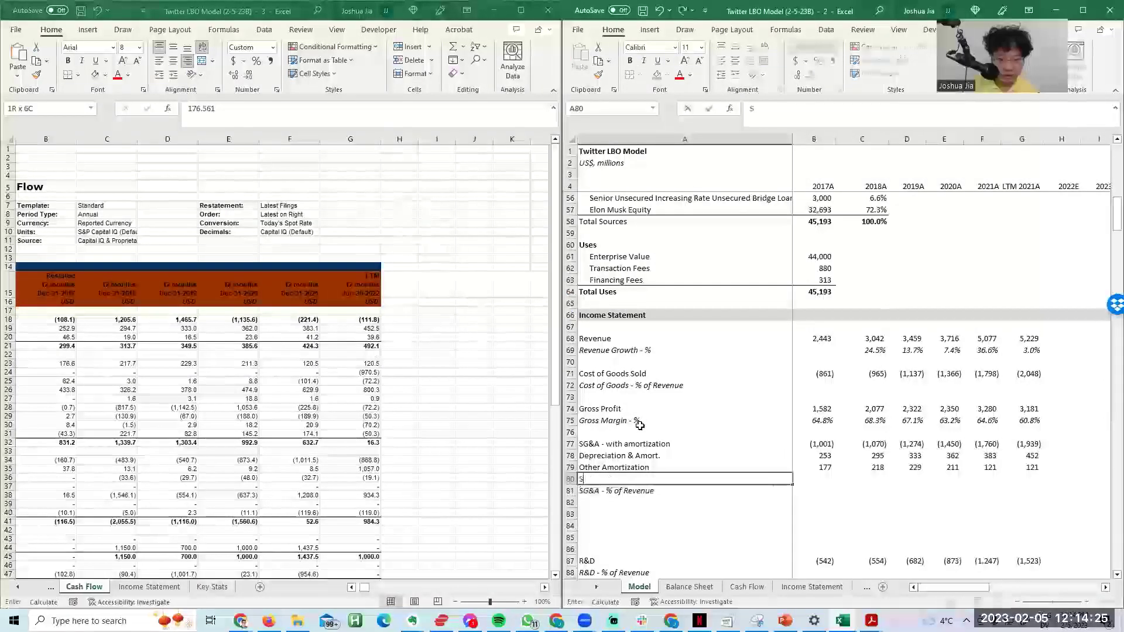
text(G&A - exc.)
text(A)
Step: Rename the SG&A label in A77 as SG&A - with D&A
key(Up)
key(Up)
key(Up)
key(F2)
key(ctrl+shift+Left)
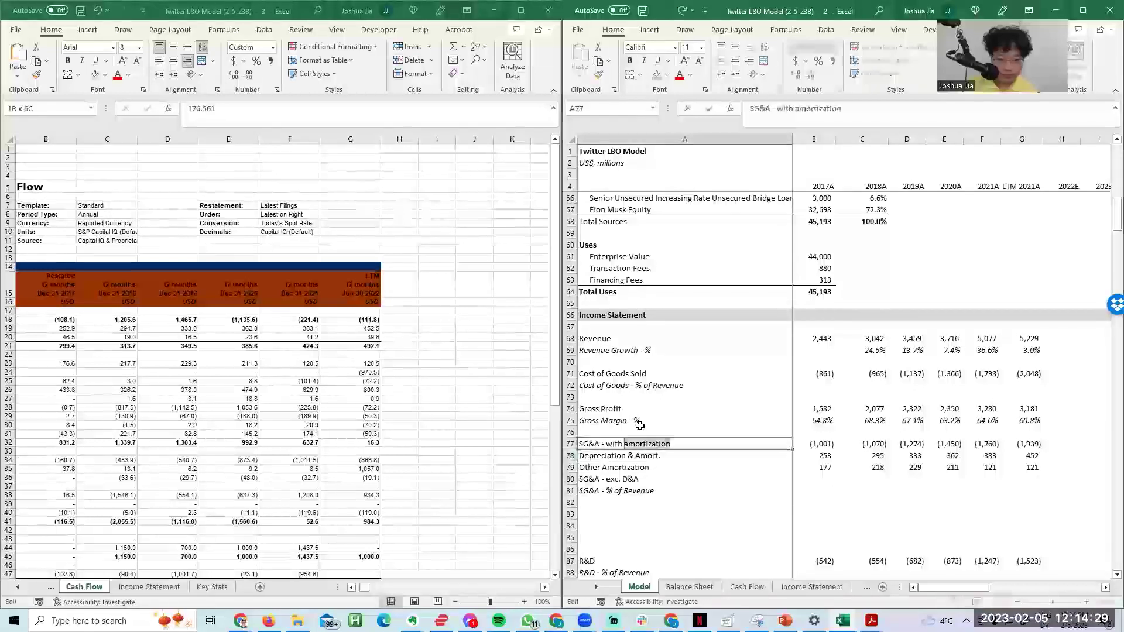
text(D&A)
key(Return)
Step: Sum B77:B79 in B80 for SG&A excluding D&A and fill the formula across to LTM 2021A in G80
key(Right)
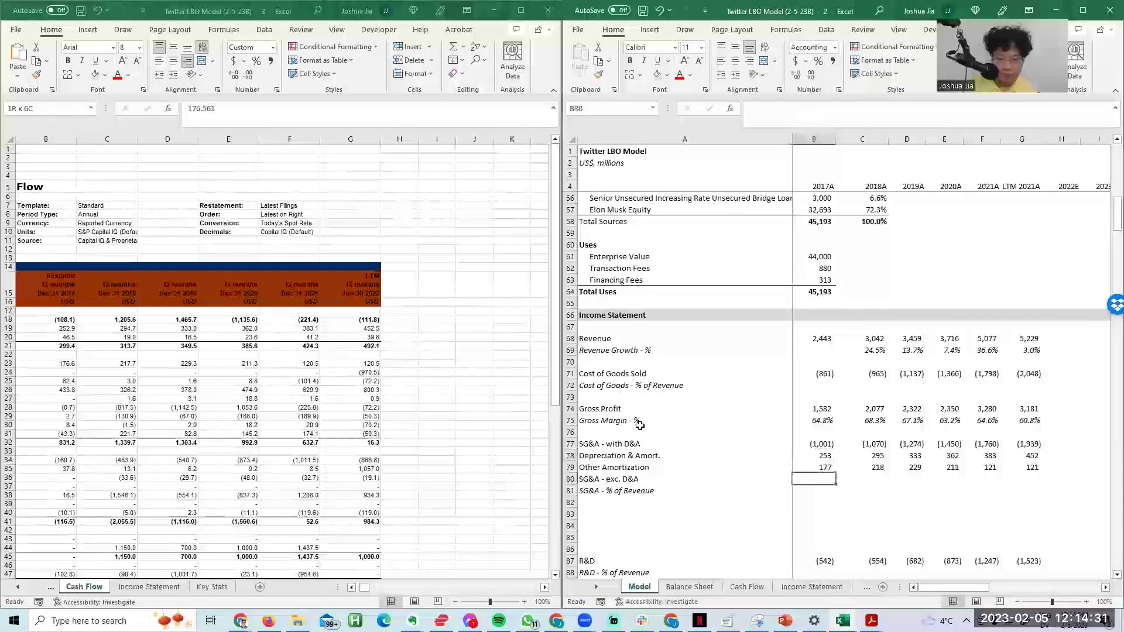
key(alt+equal)
key(ctrl+Return)
key(shift+Right)
key(shift+Right)
key(shift+Right)
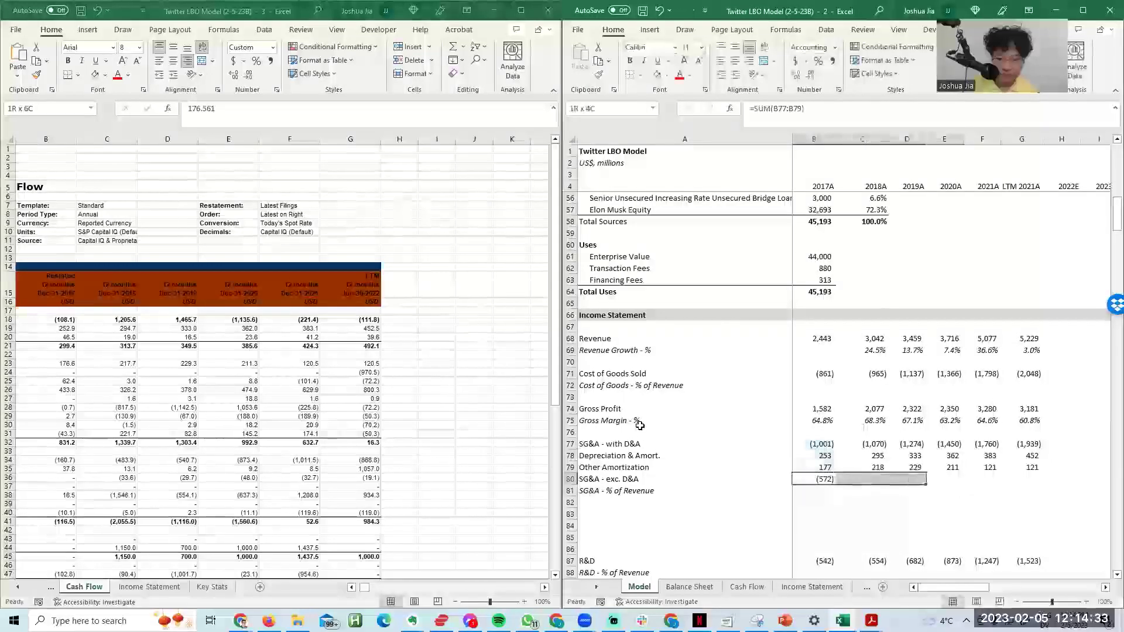
key(shift+Right)
key(shift+Right)
key(ctrl+r)
key(Up)
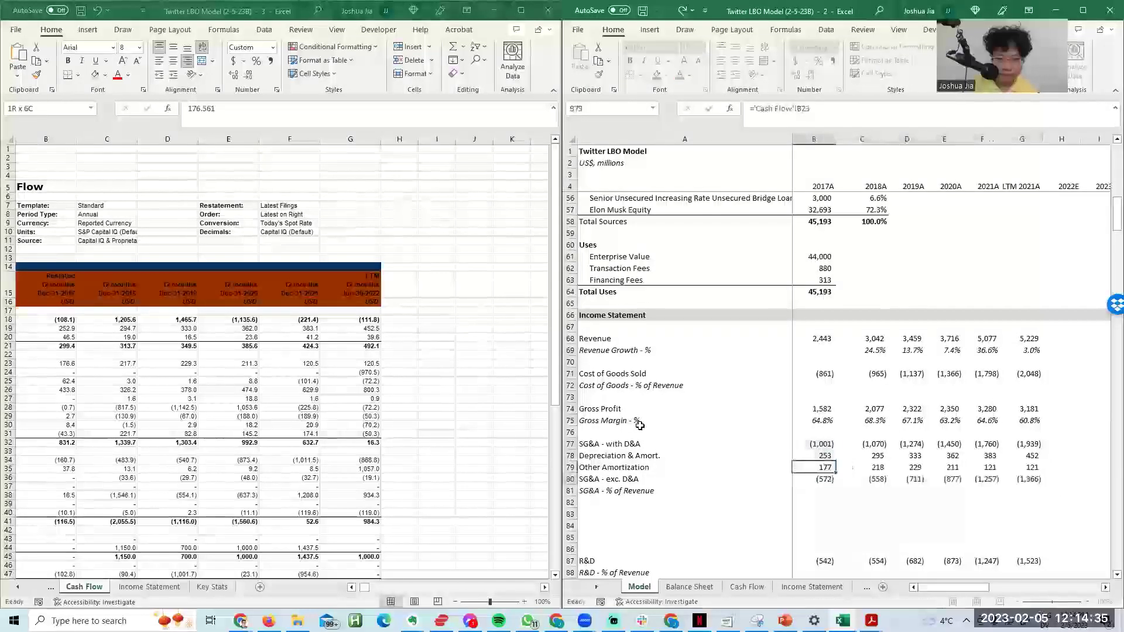
Step: Indent the SG&A - with D&A, Depreciation & Amort. and Other Amortization labels in A77:A79
key(Down)
key(shift+space)
key(alt)
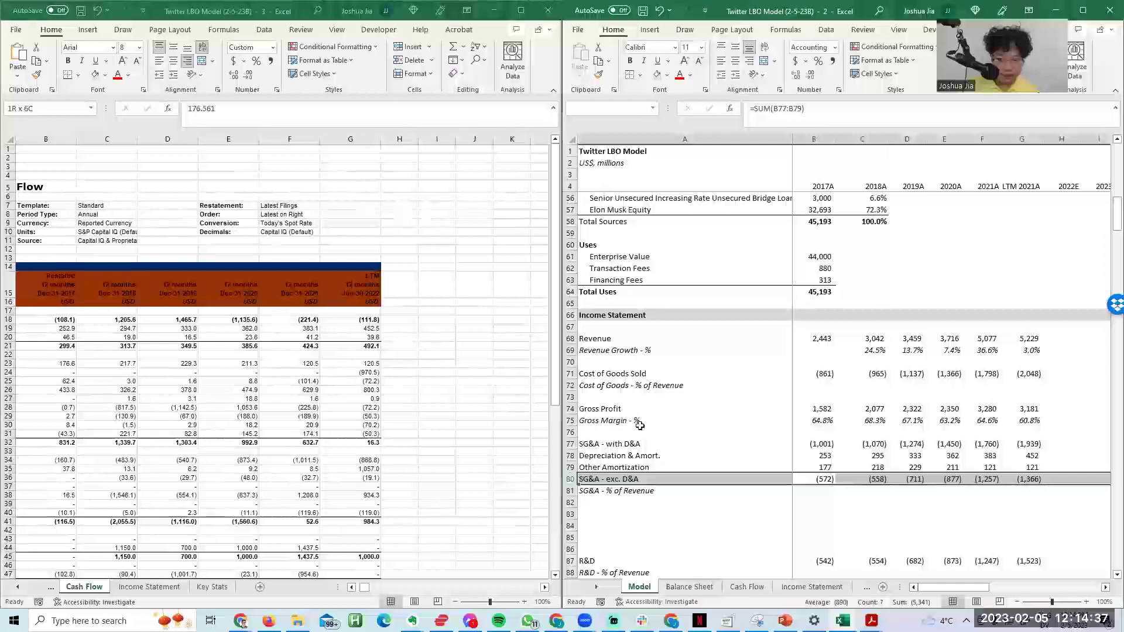
key(Left)
key(Up)
key(Up)
key(Up)
key(shift+Down)
key(shift+Down)
key(h)
key(6)
key(Right)
key(Down)
key(Down)
key(Up)
key(Down)
key(shift+space)
key(shift+Up)
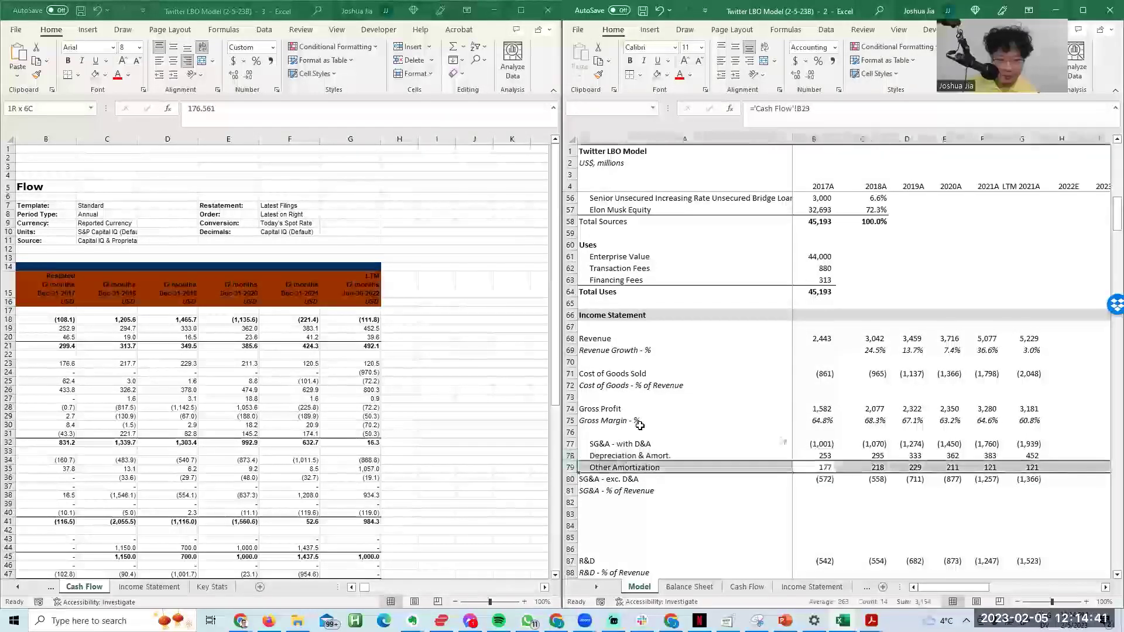
key(shift+Up)
key(Down)
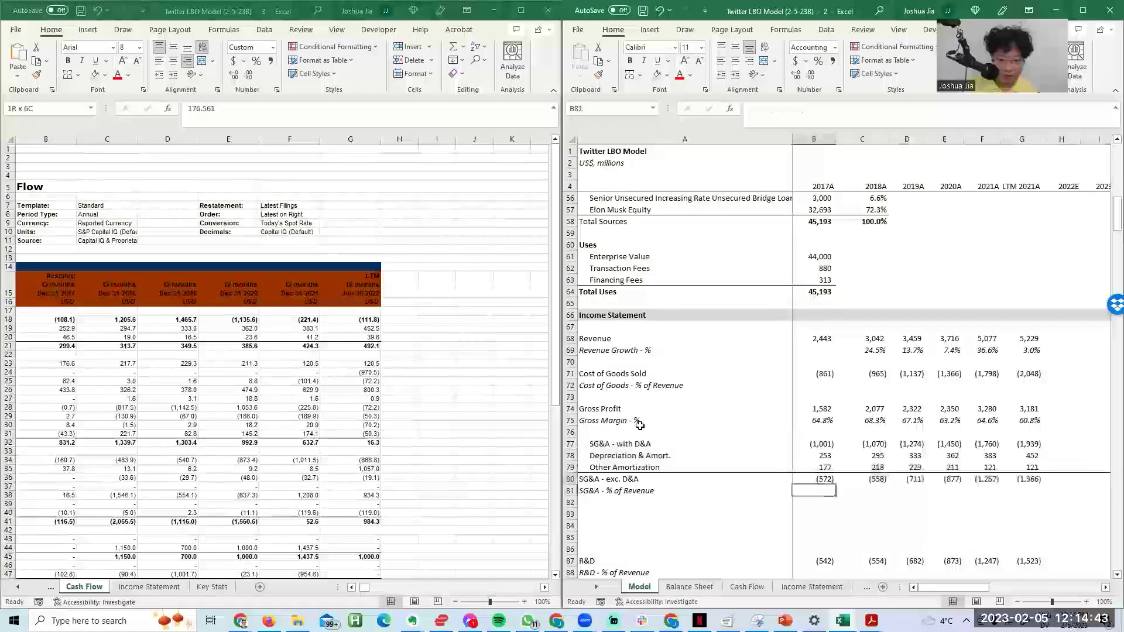
key(Up)
key(shift+space)
key(ctrl+c)
key(Right)
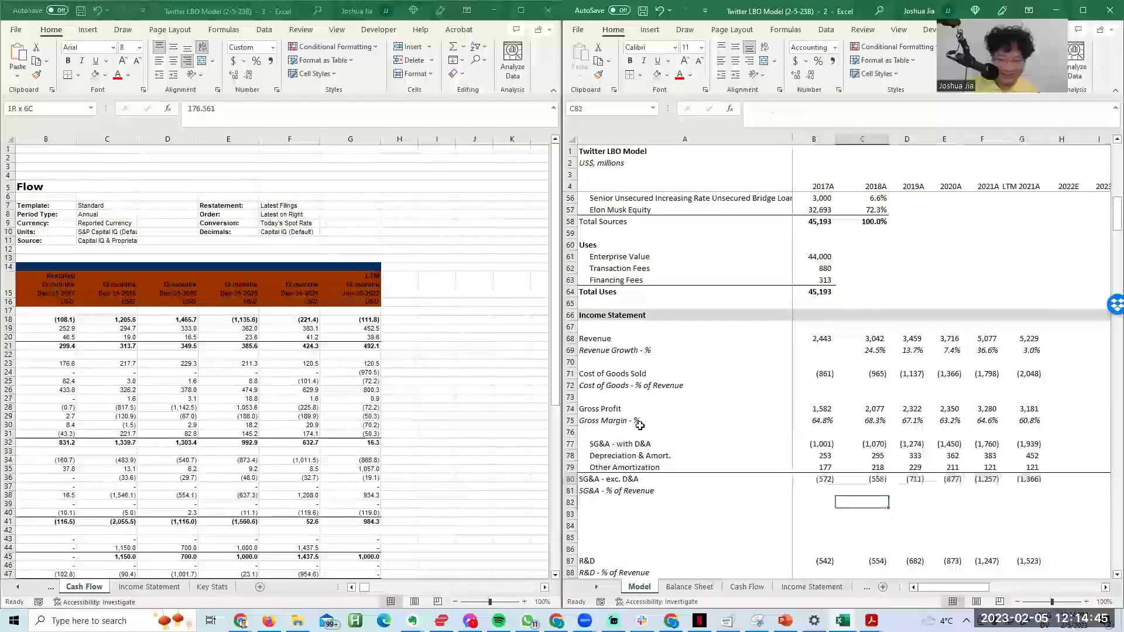
key(Up)
key(Up)
key(shift+space)
key(Down)
key(Down)
key(Down)
key(Up)
key(Up)
key(Up)
key(Up)
Step: Group rows 77 to 79, which hold the SG&A and amortization detail above SG&A - exc. D&A
key(shift+space)
key(shift+Up)
key(shift+Up)
key(shift+Up)
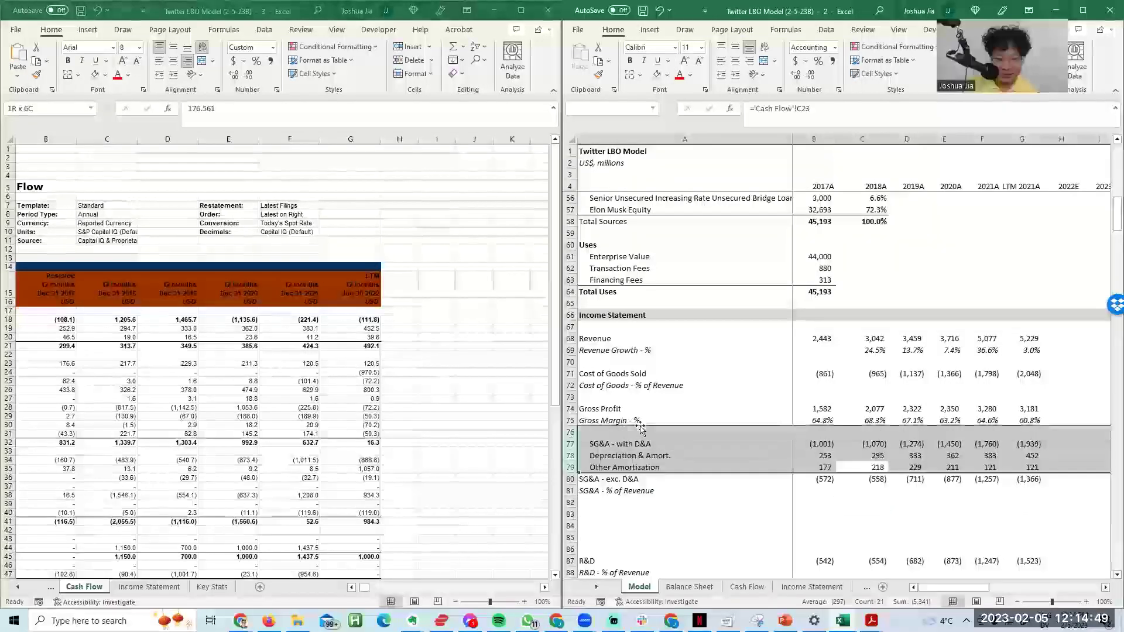
key(shift+Down)
key(alt+a)
key(g)
key(g)
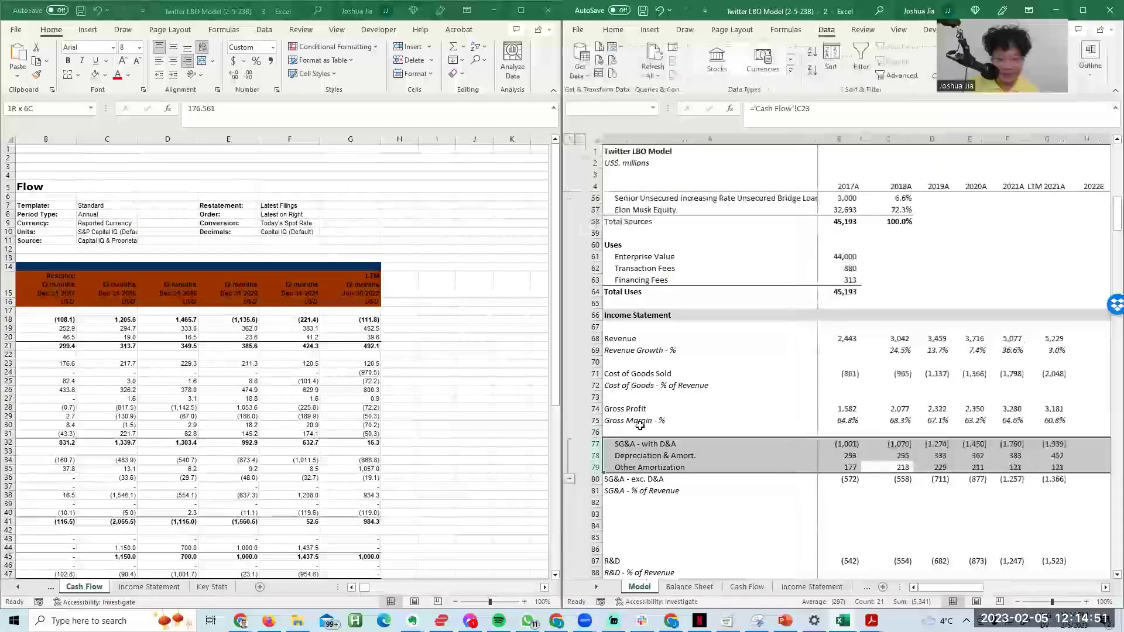
Step: Collapse the grouped SG&A detail rows so only SG&A - exc. D&A shows
click(569, 480)
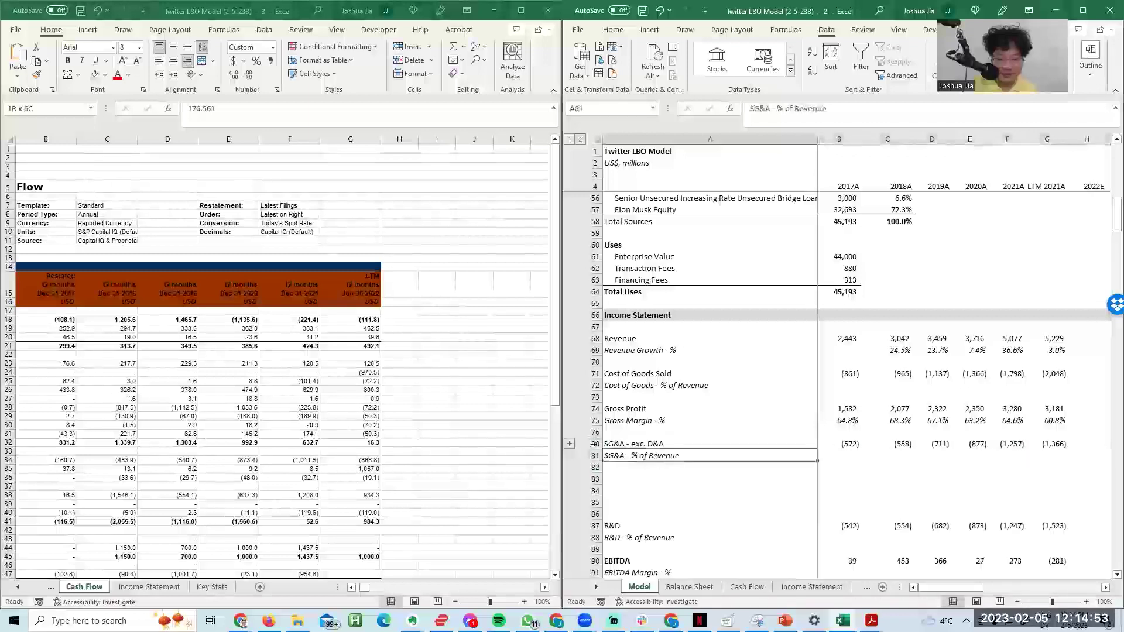
click(569, 445)
click(623, 432)
click(570, 480)
click(644, 469)
Step: Calculate 2017A SG&A as a percentage of revenue in B81 with the formula =-B80/B68
key(Up)
key(Right)
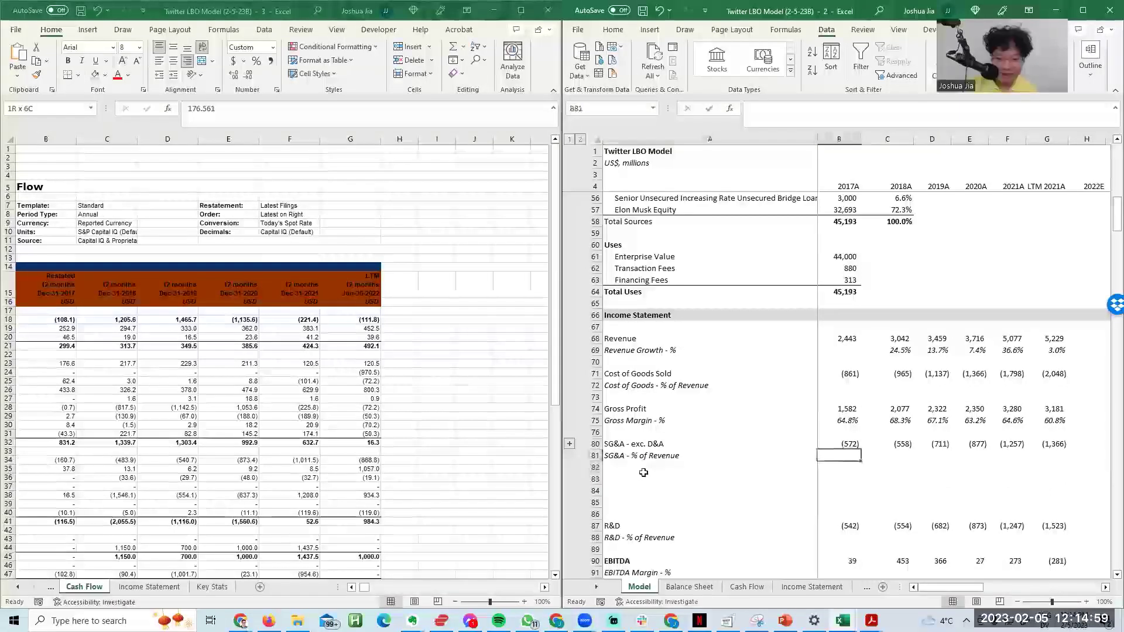
text(=)
key(Escape)
text(=-)
key(Up)
text(/)
key(ctrl+Up)
key(ctrl+Up)
key(ctrl+Up)
key(ctrl+Up)
key(Up)
key(Up)
key(Up)
key(ctrl+Return)
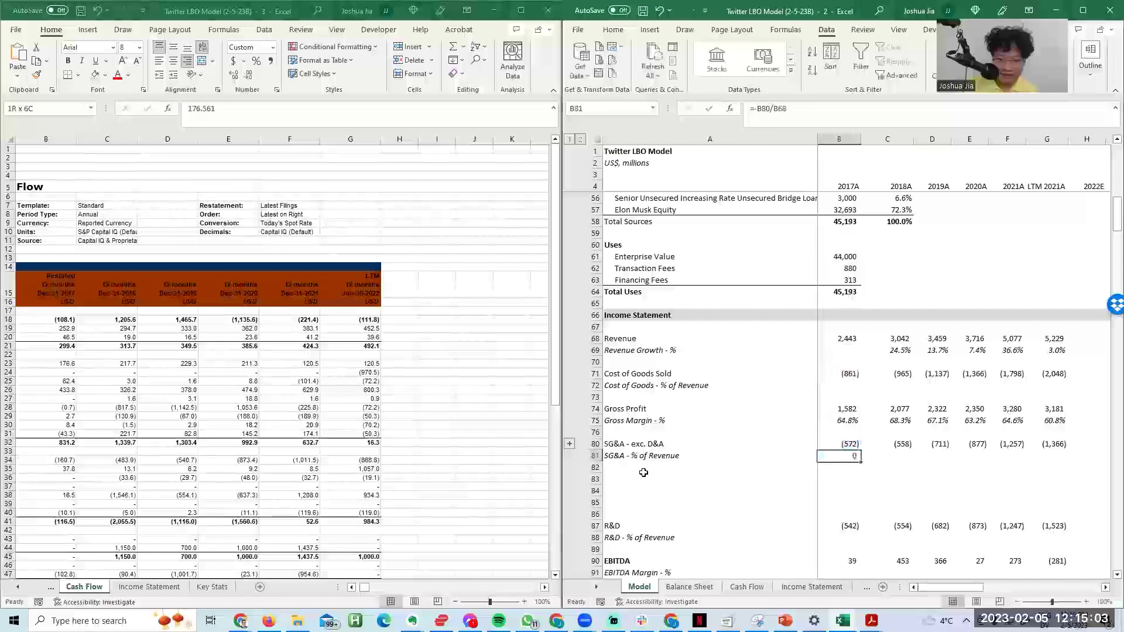
Step: Fill the SG&A - % of Revenue formula across to G81 and format B81:G81 as percentages with one decimal
key(shift+Right)
key(shift+Right)
key(shift+Right)
key(shift+Right)
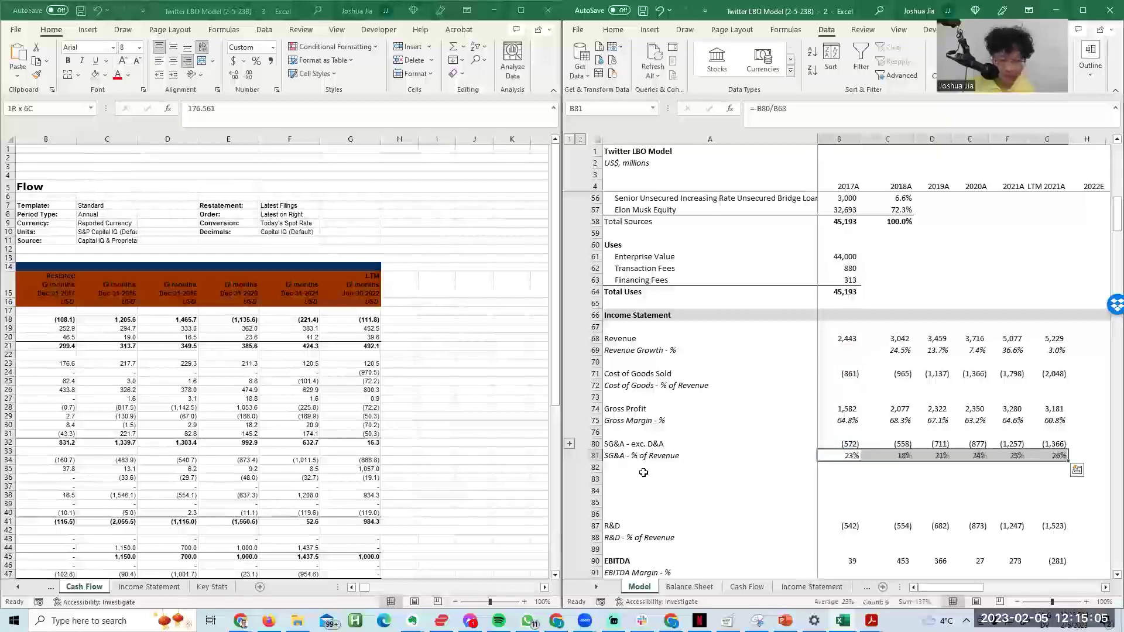
key(alt+h)
key(0)
Step: Check the cell references of the SG&A - % of Revenue formulas in B81, C81 and D81
key(F2)
key(Escape)
key(Right)
key(F2)
key(Escape)
key(Right)
key(F2)
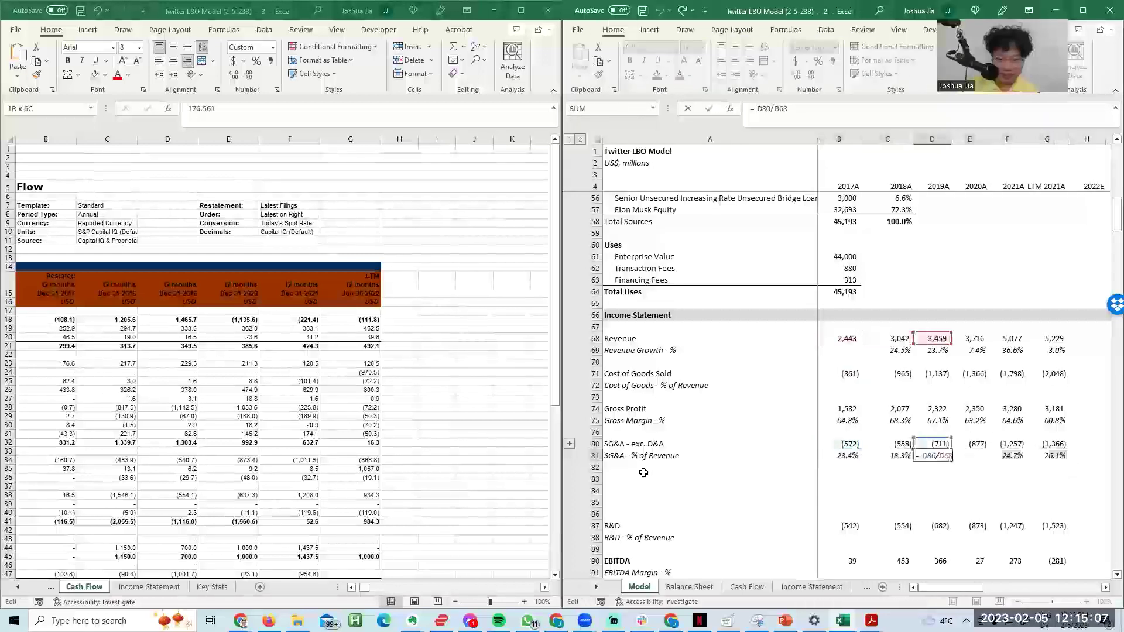
key(Escape)
Step: Delete four of the blank rows between SG&A - % of Revenue and R&D
key(Left)
key(Down)
key(Down)
key(Down)
key(Down)
key(shift+space)
key(shift+Up)
key(shift+Up)
key(shift+Up)
key(ctrl+minus)
Step: Insert two blank rows between the R&D row and R&D - % of Revenue
key(Up)
key(Left)
key(Left)
key(Down)
key(Up)
key(alt+h)
key(i)
key(r)
key(F4)
Step: Change the R&D label in A83 to R&D - inc. Amortization
double_click(645, 478)
text(- incl. Amortizatio)
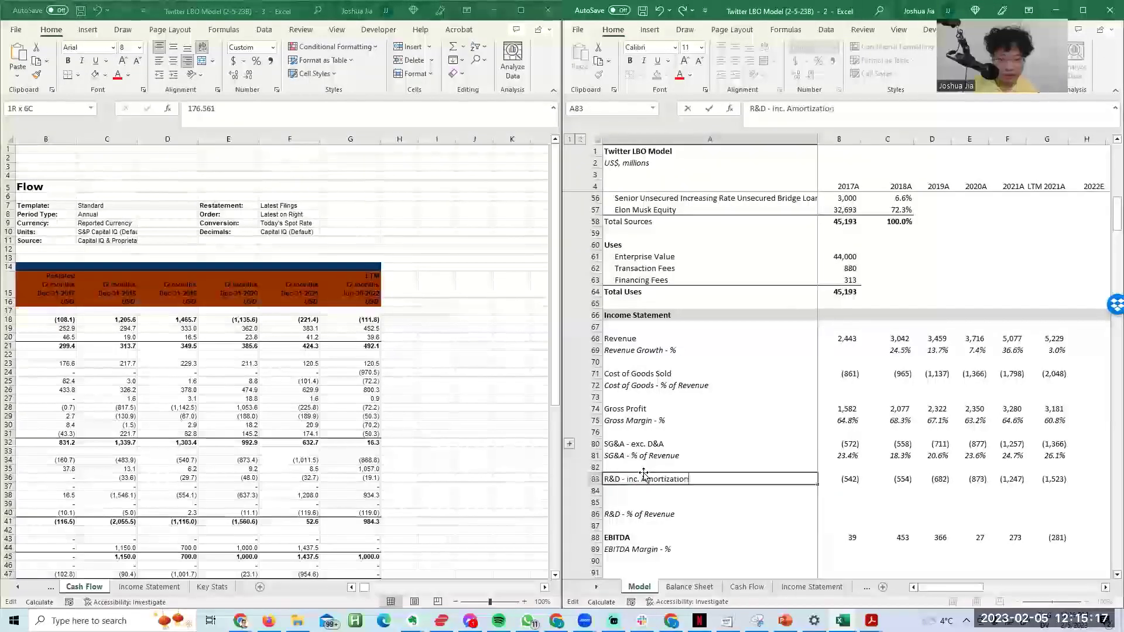
key(Return)
Step: Copy the Amort. of Goodwill and Intangibles label from A20 of the Cash Flow sheet into A84 of the Model sheet as values
click(171, 389)
key(Left)
key(Right)
key(Up)
key(Up)
key(Left)
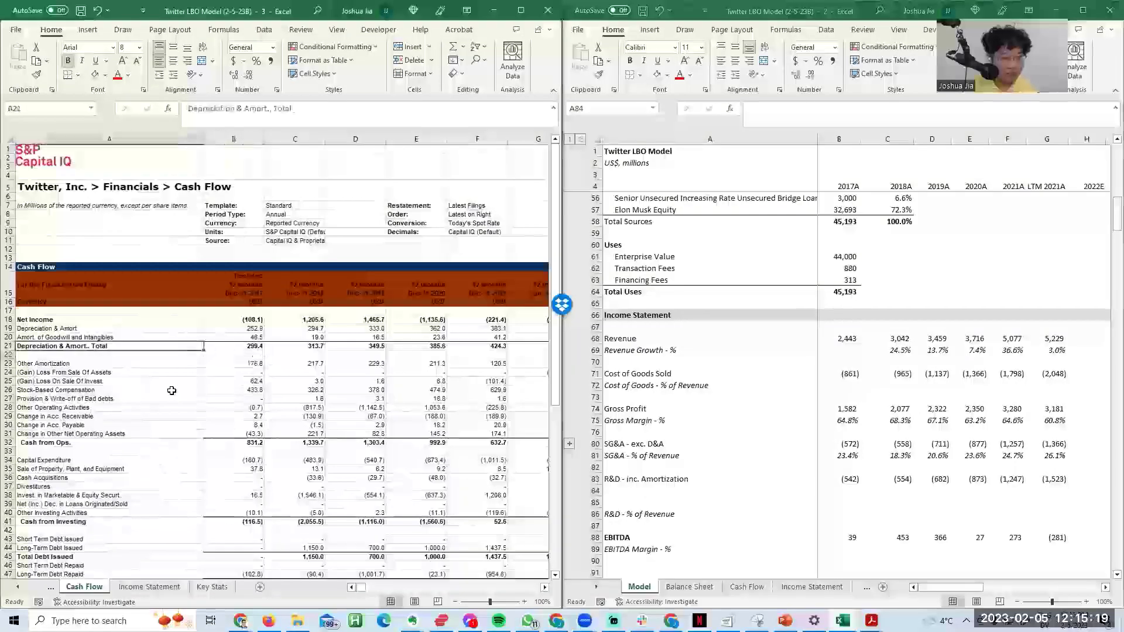
key(Up)
key(shift+space)
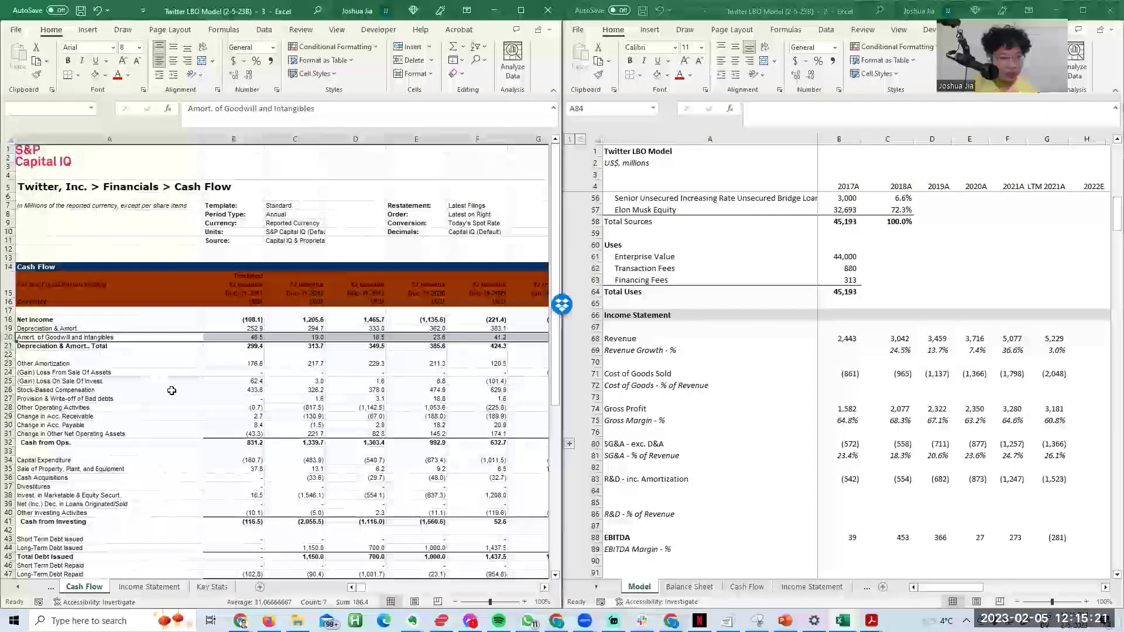
key(ctrl+c)
key(alt+Tab)
key(alt+Tab)
key(Left)
key(ctrl+c)
key(alt+Tab)
key(ctrl+alt+v)
key(v)
key(Return)
key(Escape)
key(ctrl+Return)
Step: Link the Amort. of Goodwill and Intangibles figures from B20:G20 of the Cash Flow sheet into B84:G84 of the Model sheet
key(alt+Tab)
key(Right)
key(ctrl+shift+Right)
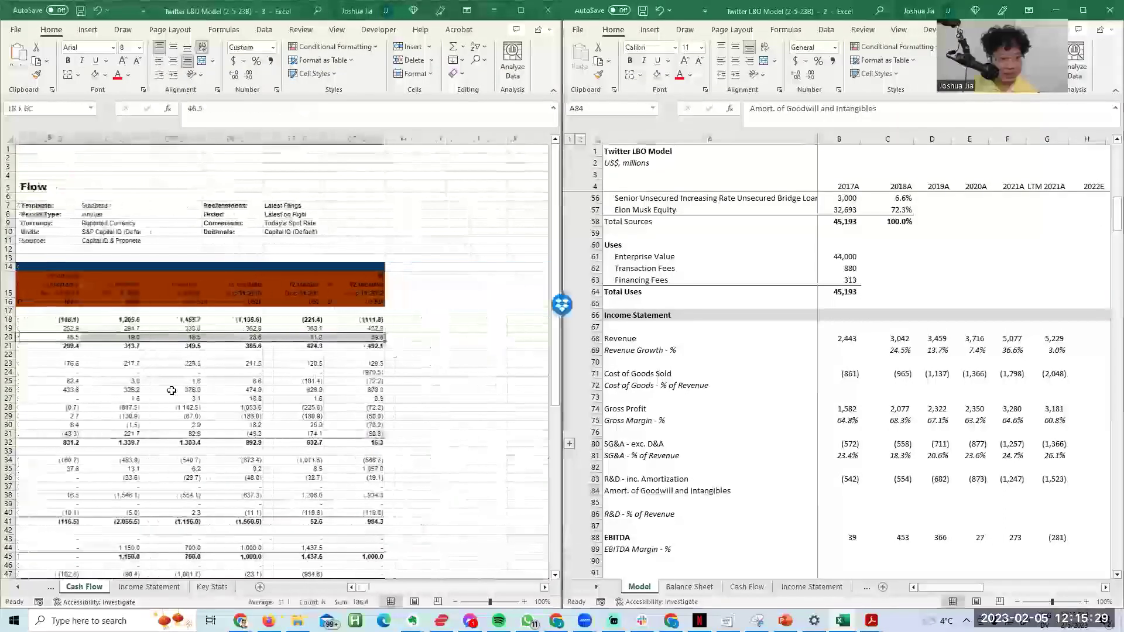
key(ctrl+c)
key(alt+Tab)
key(Right)
key(alt+h)
key(v)
key(n)
key(Escape)
Step: Sum B83:B84 in B85 and fill the formula across to G85
key(Down)
key(Up)
text(=sum()
key(Up)
key(shift+Up)
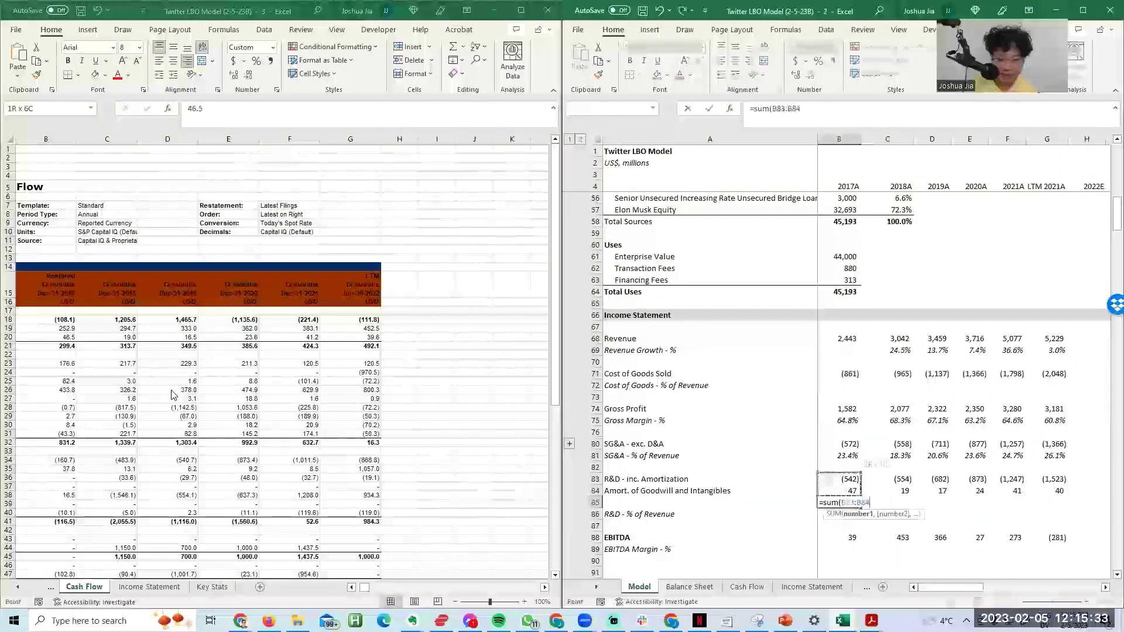
key(ctrl+Return)
key(shift+Right)
key(shift+Right)
key(shift+Right)
key(shift+Right)
key(shift+Right)
key(ctrl+r)
key(shift+BackSpace)
Step: Check the cell references of the sum formulas along row 85
key(F2)
key(Tab)
key(F2)
key(Tab)
key(F2)
key(Tab)
key(F2)
key(Tab)
key(F2)
key(Escape)
Step: Label cell A85 as R&D - exc. Amortization
key(Left)
key(Left)
key(Up)
key(Left)
key(Left)
key(Down)
key(Left)
text(R&D)
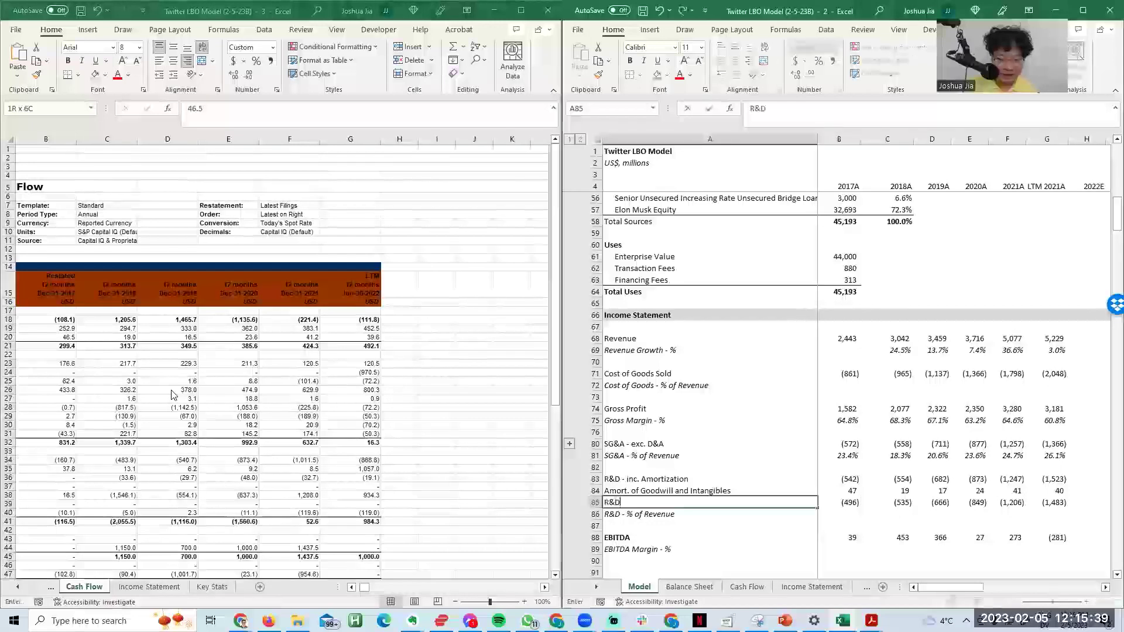
text( exc. Amortization)
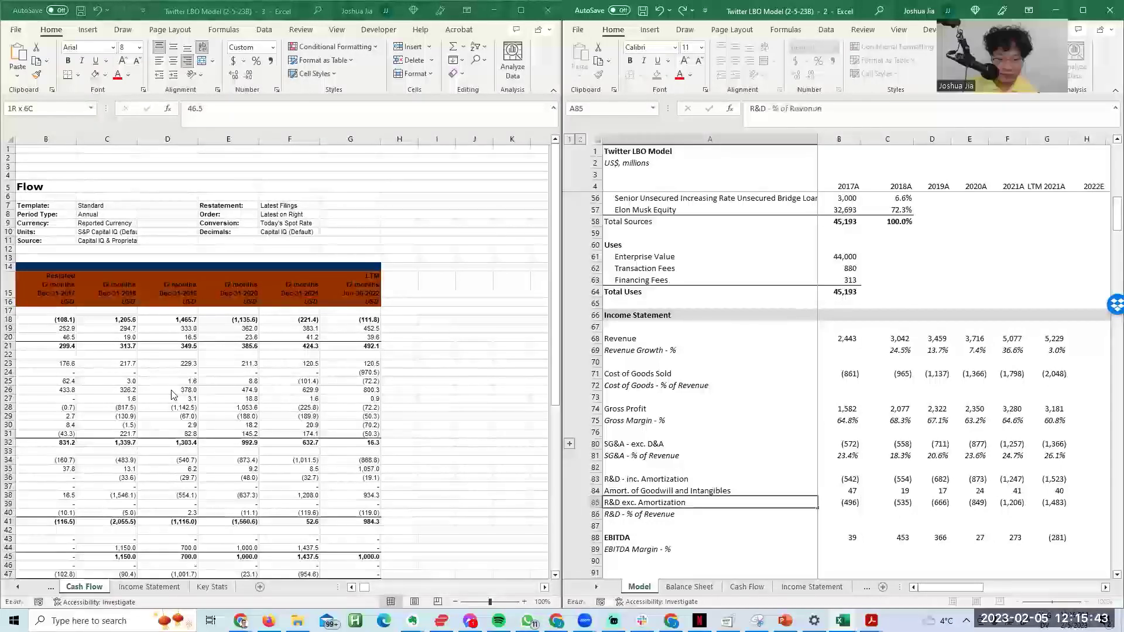
key(Up)
key(F2)
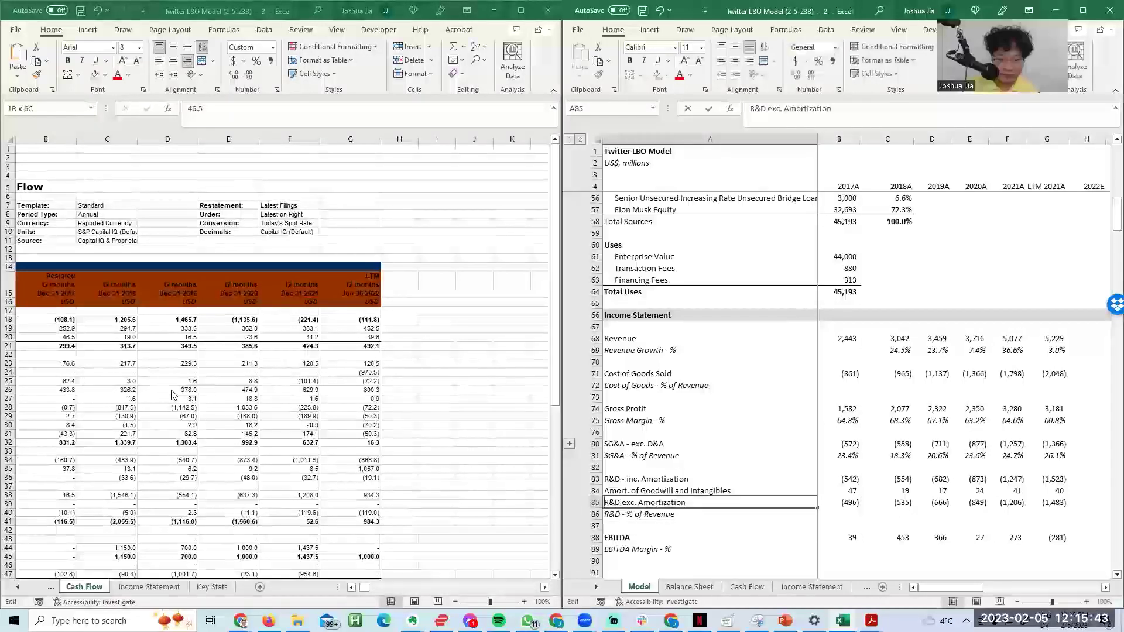
text(-)
key(Return)
Step: Group rows 83 and 84 above R&D - exc. Amortization and collapse the group
key(Up)
key(Up)
key(ctrl+shift+Right)
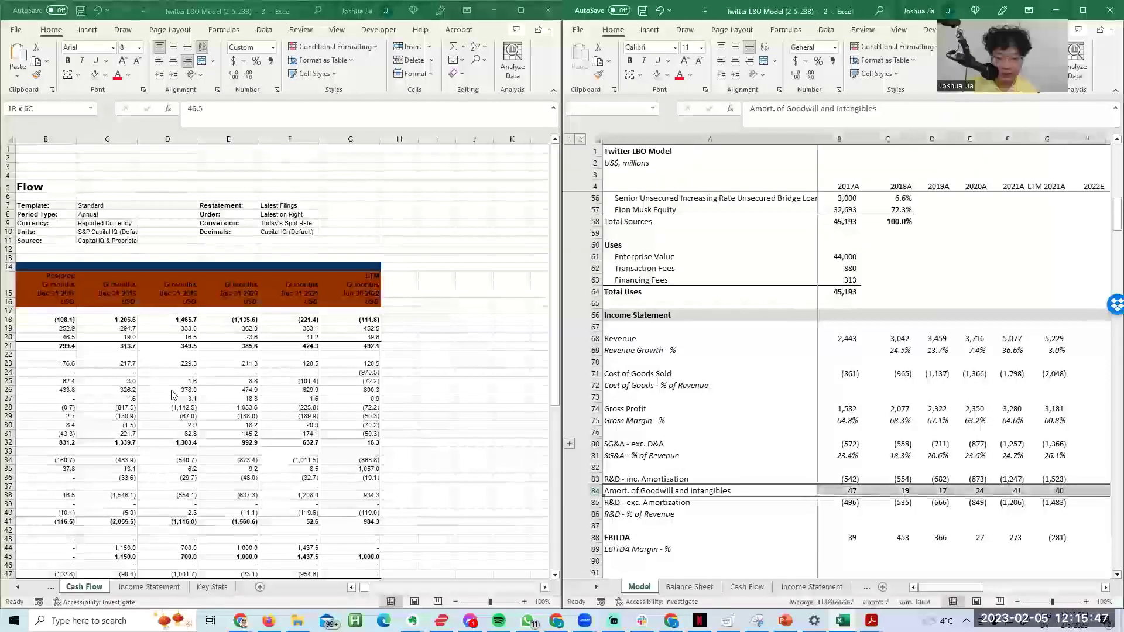
key(shift+Up)
key(alt+a)
key(g)
key(g)
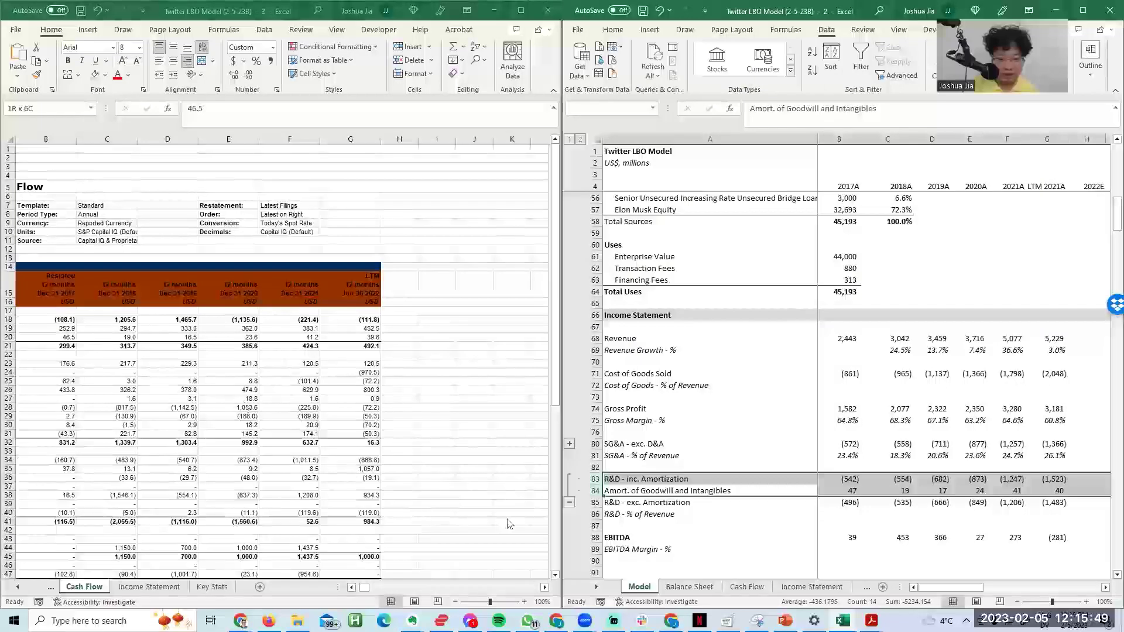
click(569, 503)
click(792, 527)
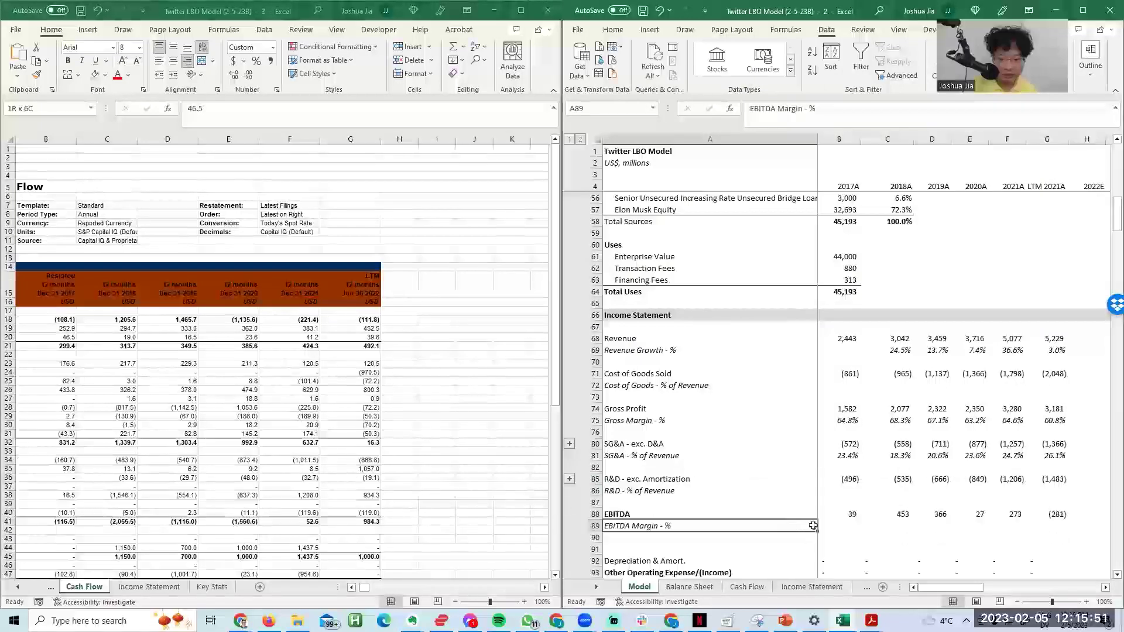
Step: Replace the 2017A EBITDA formula in B88 with =SUM(B74,B80,B85), adding gross profit, SG&A and R&D
key(Right)
key(Up)
key(F2)
key(Escape)
text(=sum)
key(Escape)
text(()
key(Up)
key(Up)
key(Up)
key(Up)
key(Up)
key(Up)
key(Up)
key(Up)
key(Up)
text(,)
key(Down)
key(Down)
key(Down)
key(Down)
key(Down)
key(Down)
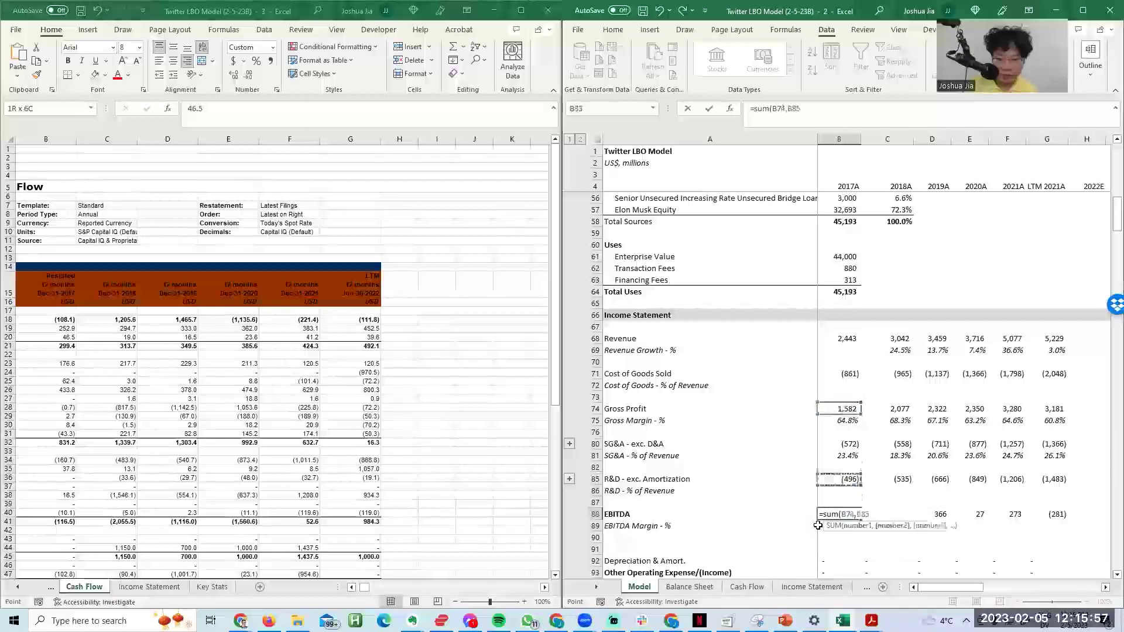
key(Up)
key(Up)
key(Up)
text(,)
key(Down)
key(Down)
key(Down)
key(Down)
key(Down)
key(ctrl+Return)
Step: Fill the EBITDA formula from B88 across to G88
key(shift+Right)
key(shift+Right)
key(shift+Right)
key(shift+Right)
key(shift+Right)
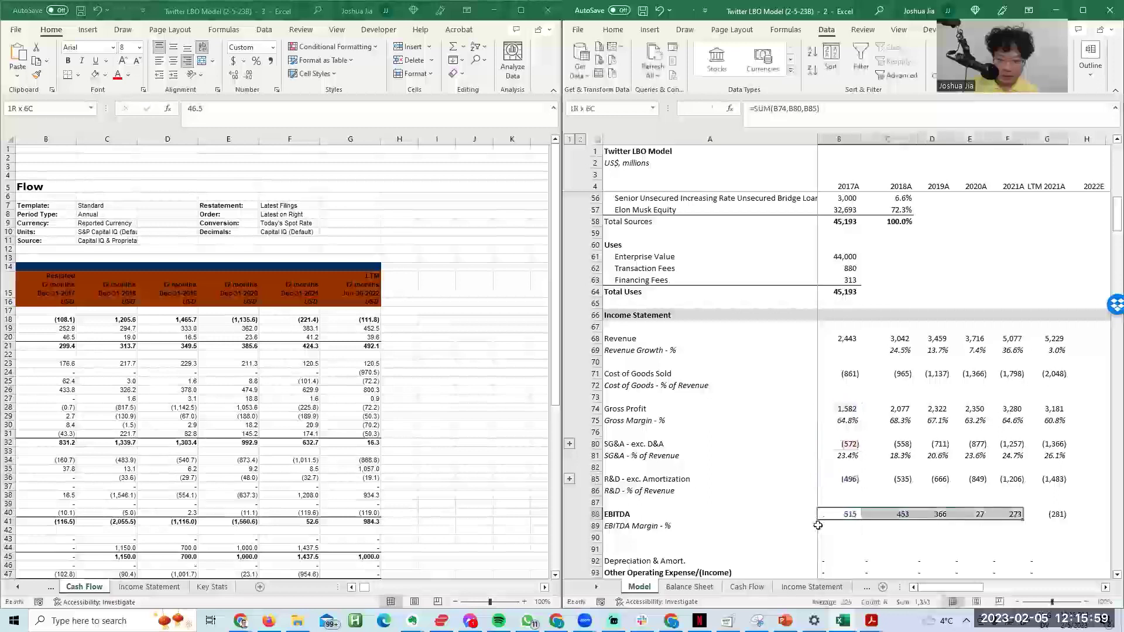
key(ctrl+r)
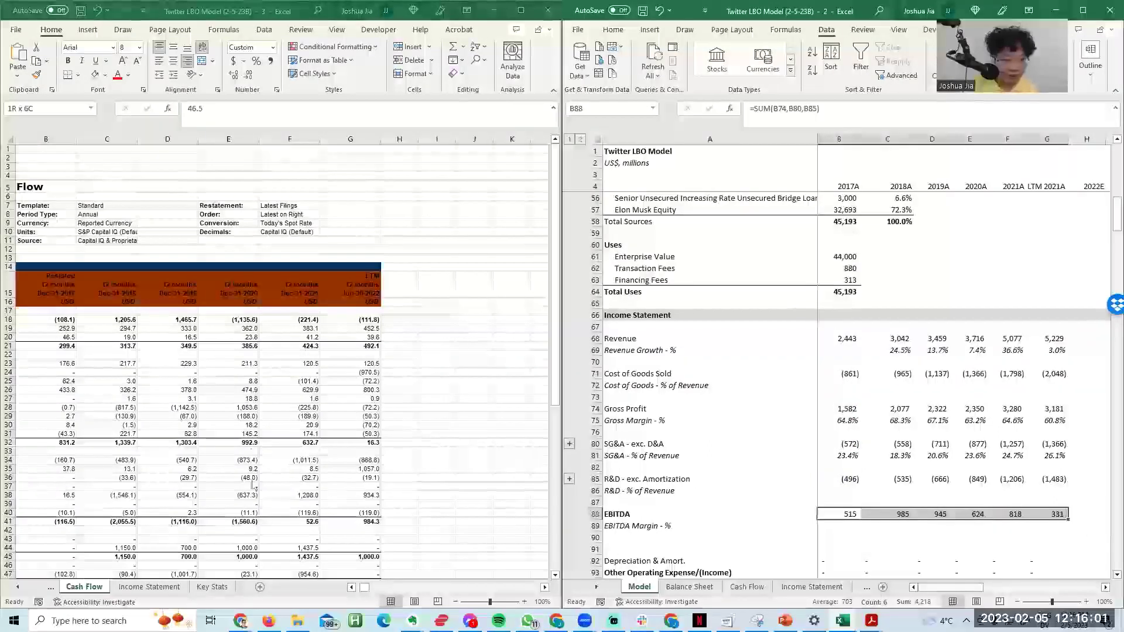
Step: Examine the EBITDA figures on the Key Stats sheet against the model's EBITDA row
click(254, 486)
key(ctrl+Page_Down)
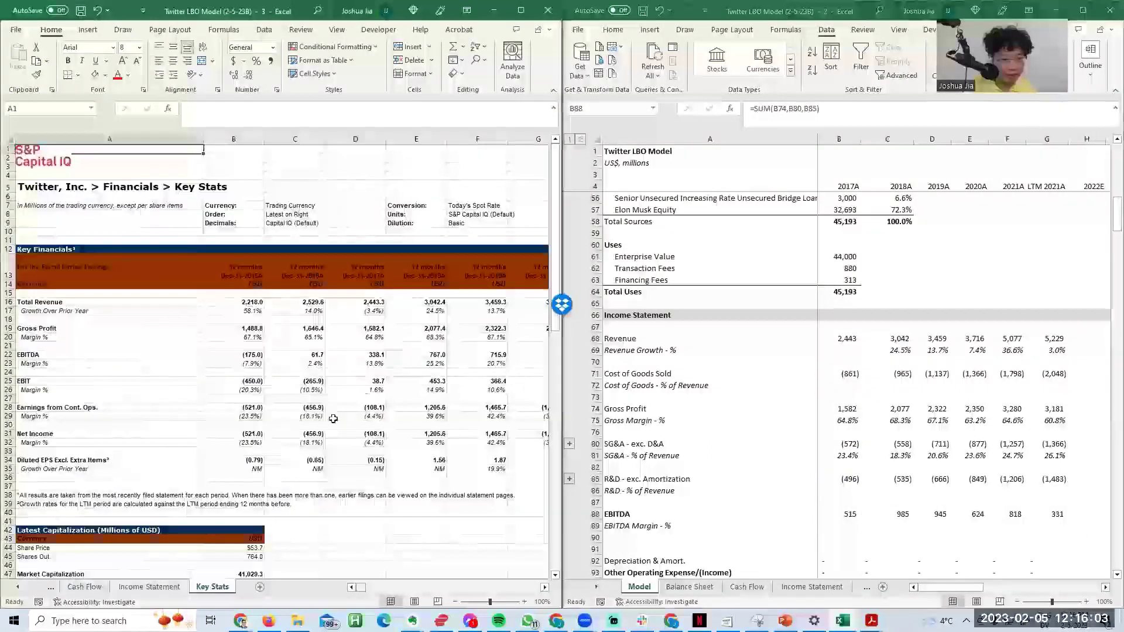
click(333, 419)
key(Right)
key(Right)
key(Up)
key(Up)
key(Up)
key(Right)
key(Right)
key(Right)
key(Up)
key(Up)
key(Up)
key(Right)
key(Up)
Step: Switch to Capital IQ in the browser and drill through the LTM EBITDA breakdown into its D&A expense and as-presented Depreciation and Amortization
key(alt+Tab)
key(alt+Tab)
key(alt+Tab)
key(alt+Tab)
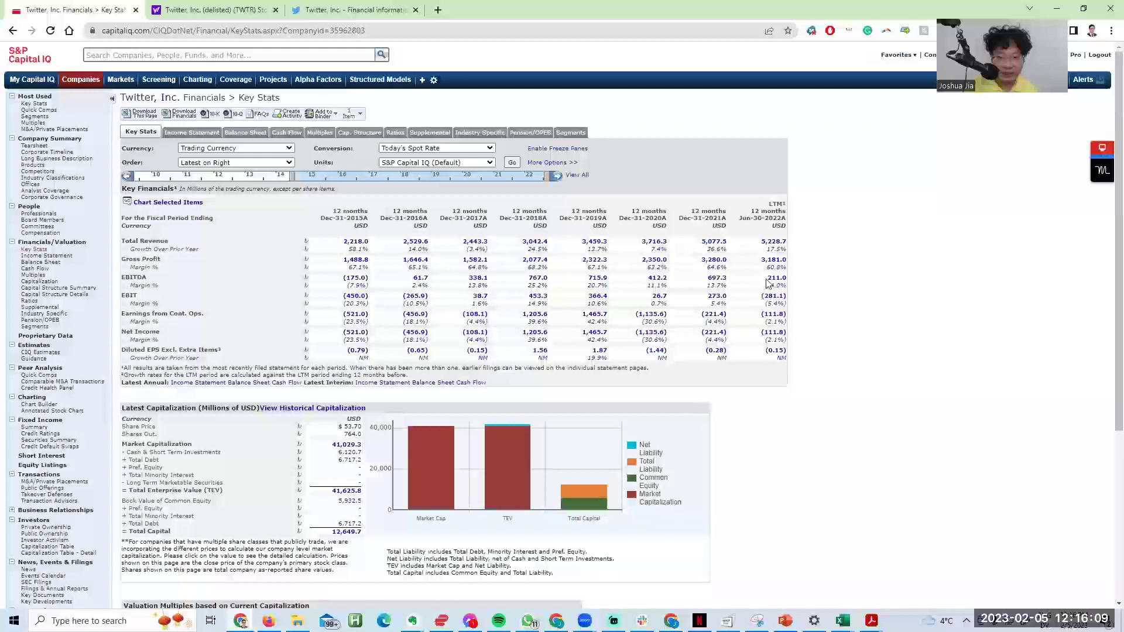
click(770, 280)
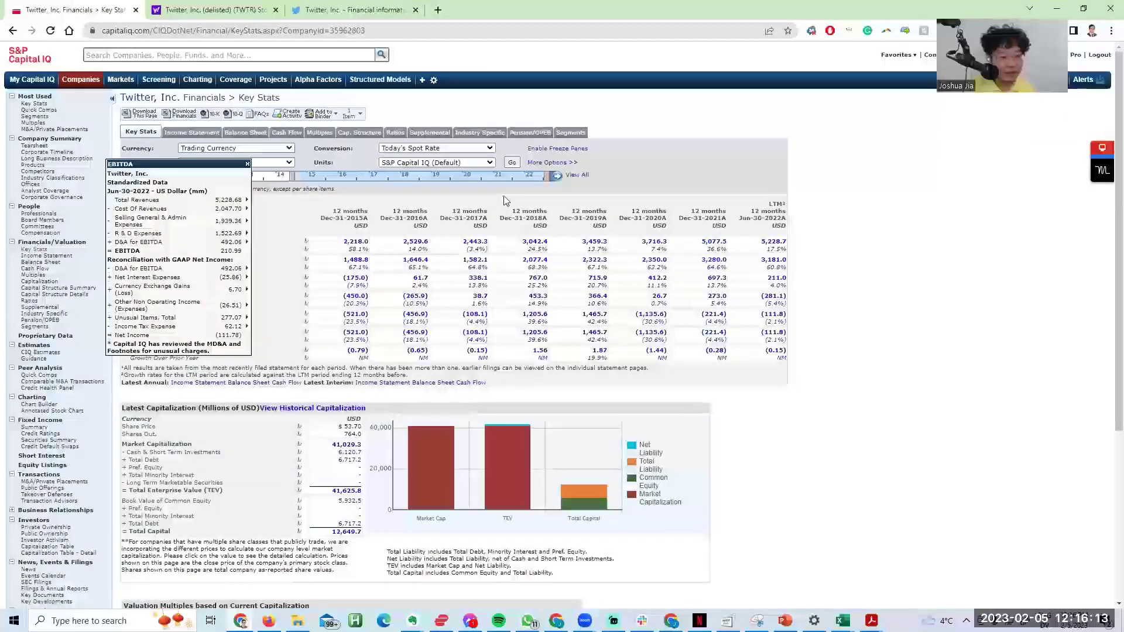
click(234, 241)
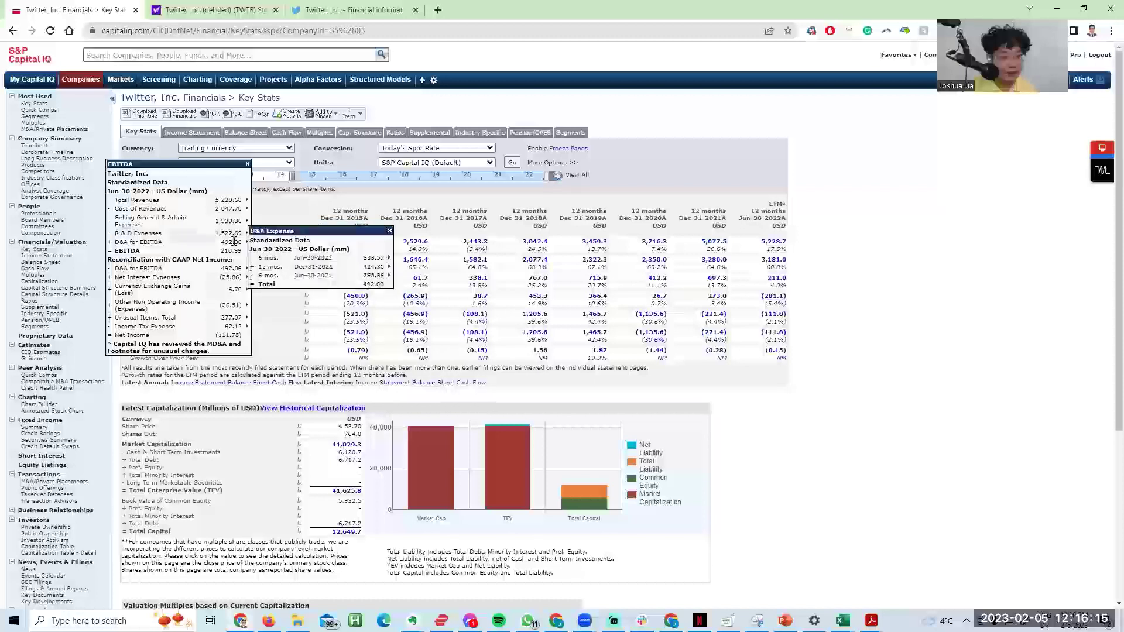
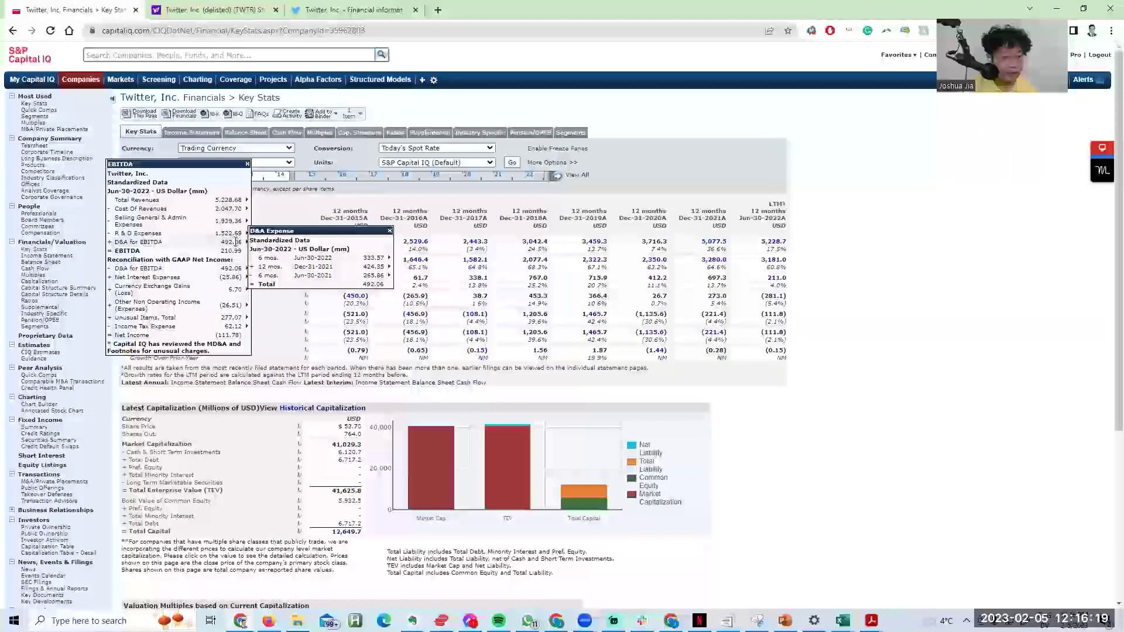
click(374, 258)
click(516, 274)
click(651, 309)
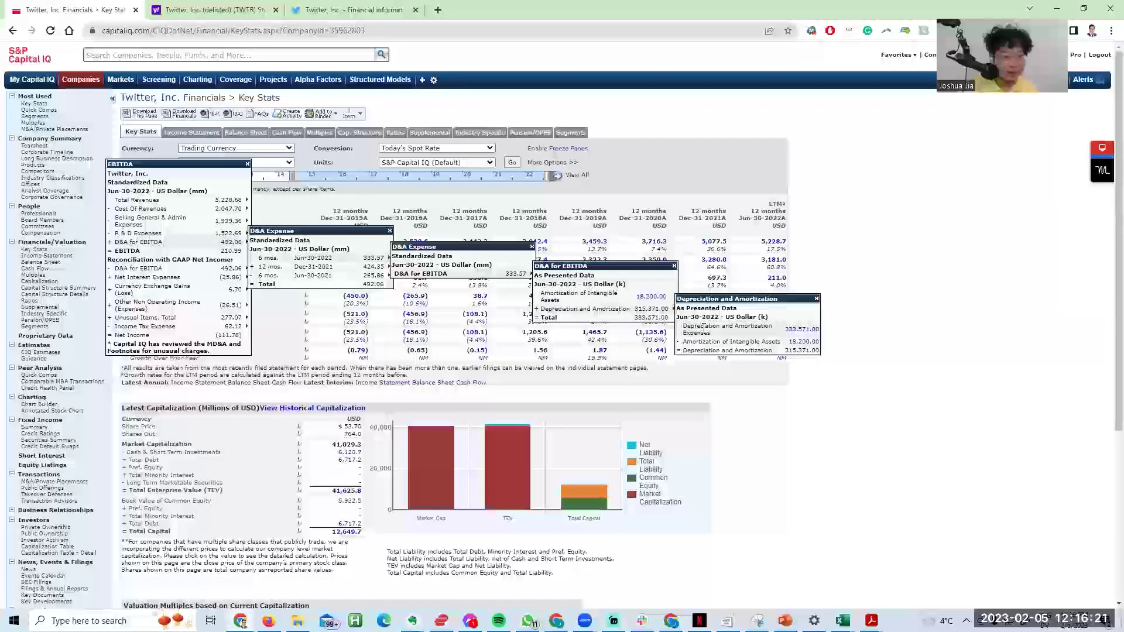
Step: Place the Capital IQ page beside the workbook and expand the grouped rows above SG&A - exc. D&A on the Model sheet
key(super+Left)
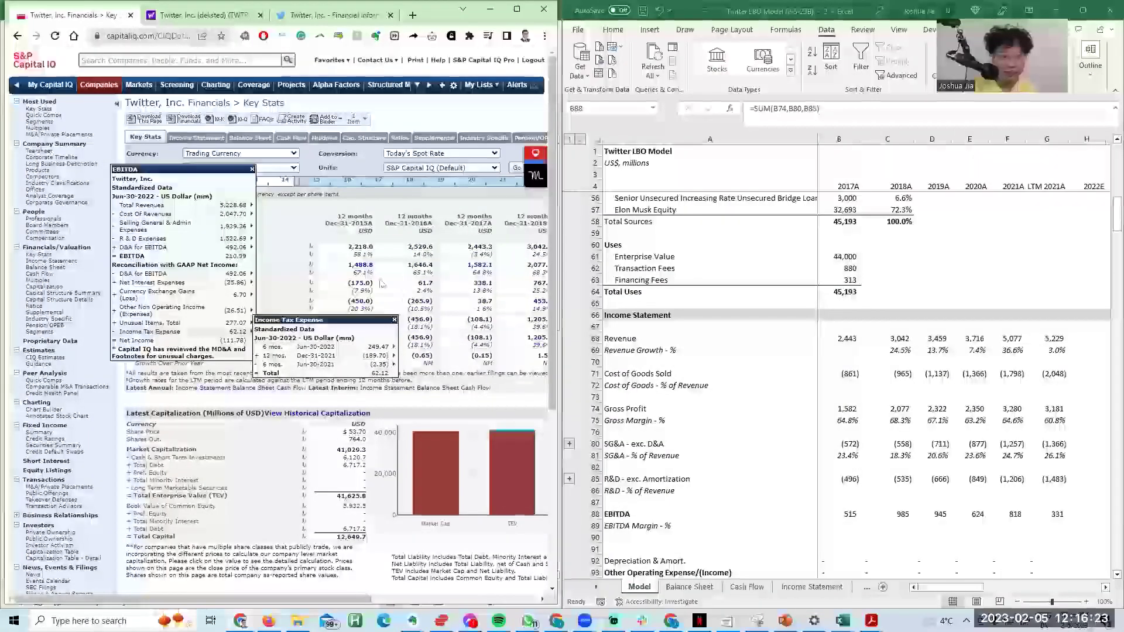
key(alt+Tab)
key(ctrl+shift+Right)
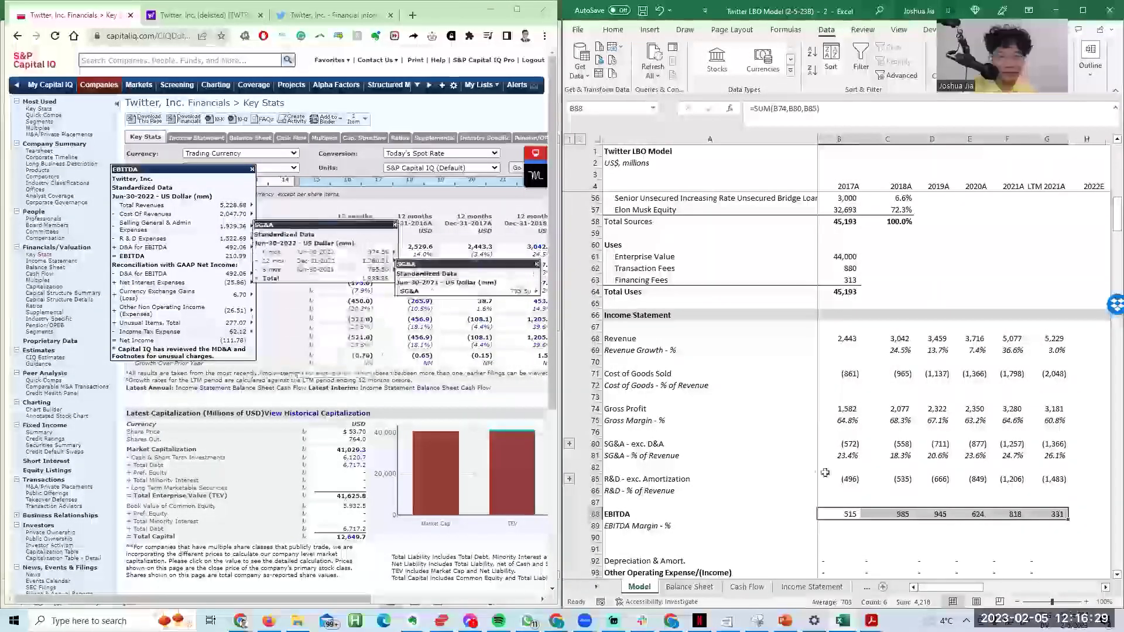
key(Up)
key(Up)
key(Up)
key(Up)
click(570, 444)
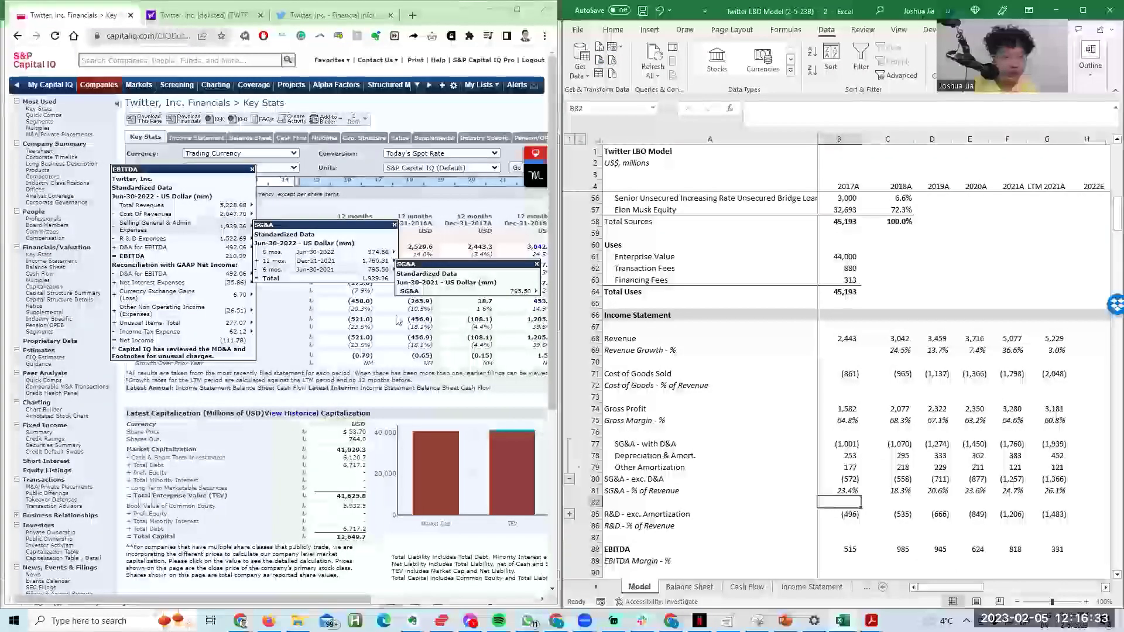
Step: Compare Capital IQ's D&A for EBITDA breakdown with the LTM depreciation and amortization figures on the Model sheet
mouse_move(237, 246)
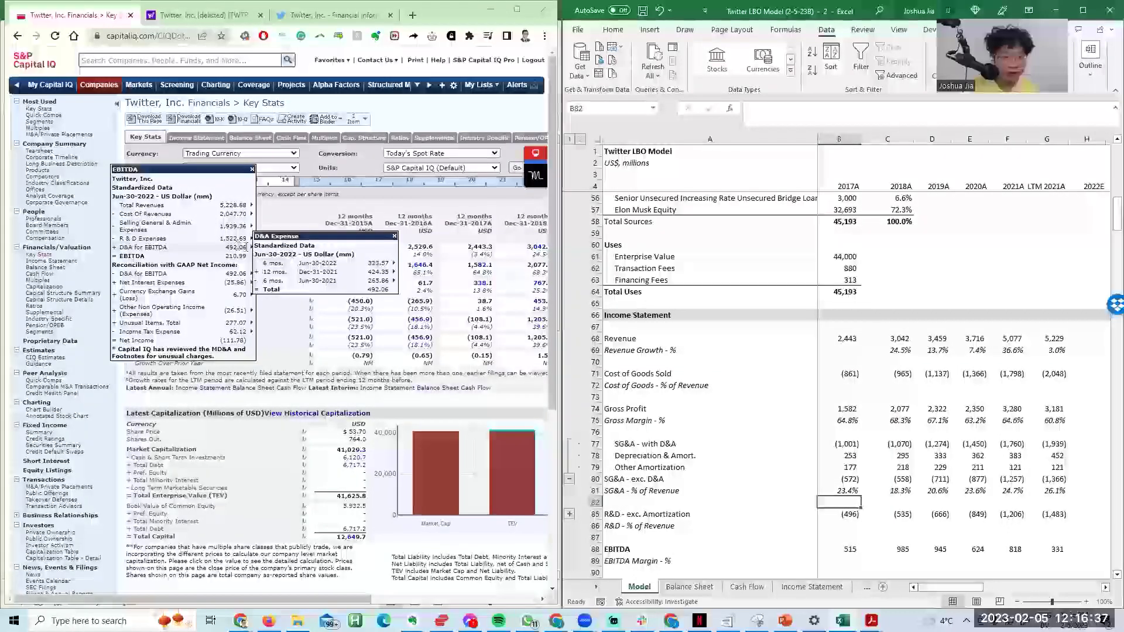
scroll(246, 246, right, 4)
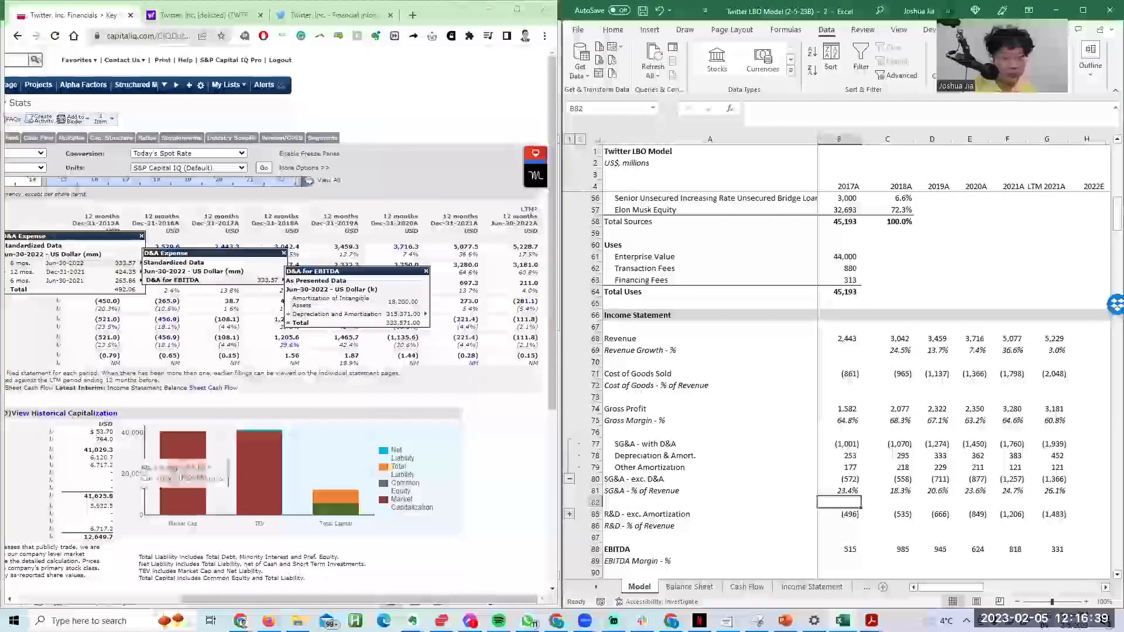
scroll(125, 463, left, 4)
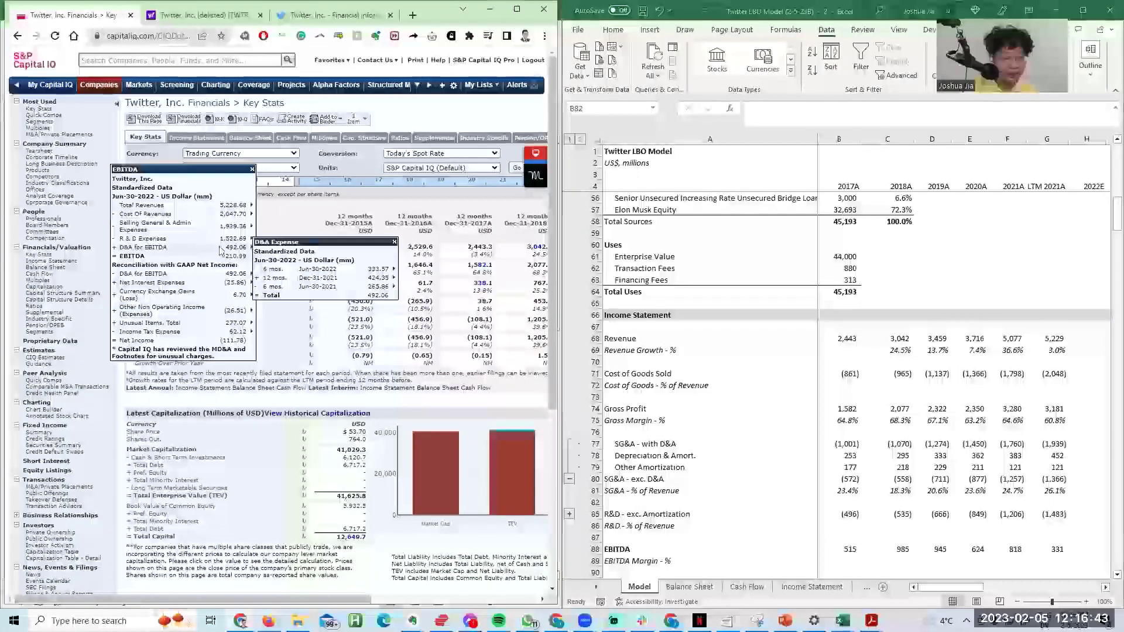
click(394, 278)
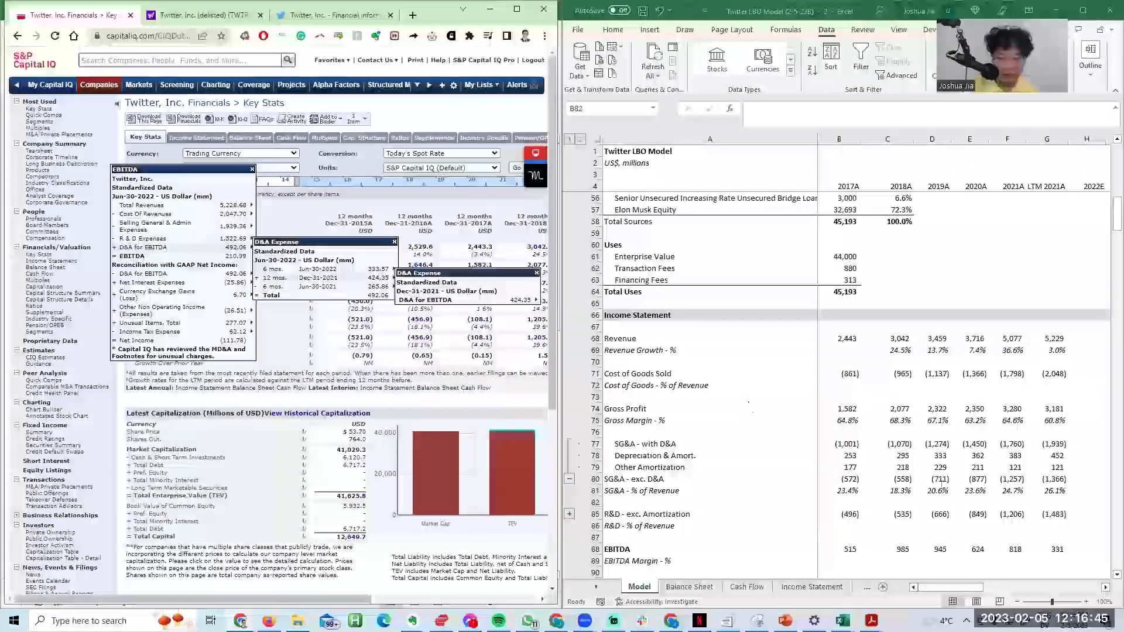
click(1040, 456)
click(1048, 470)
click(1040, 564)
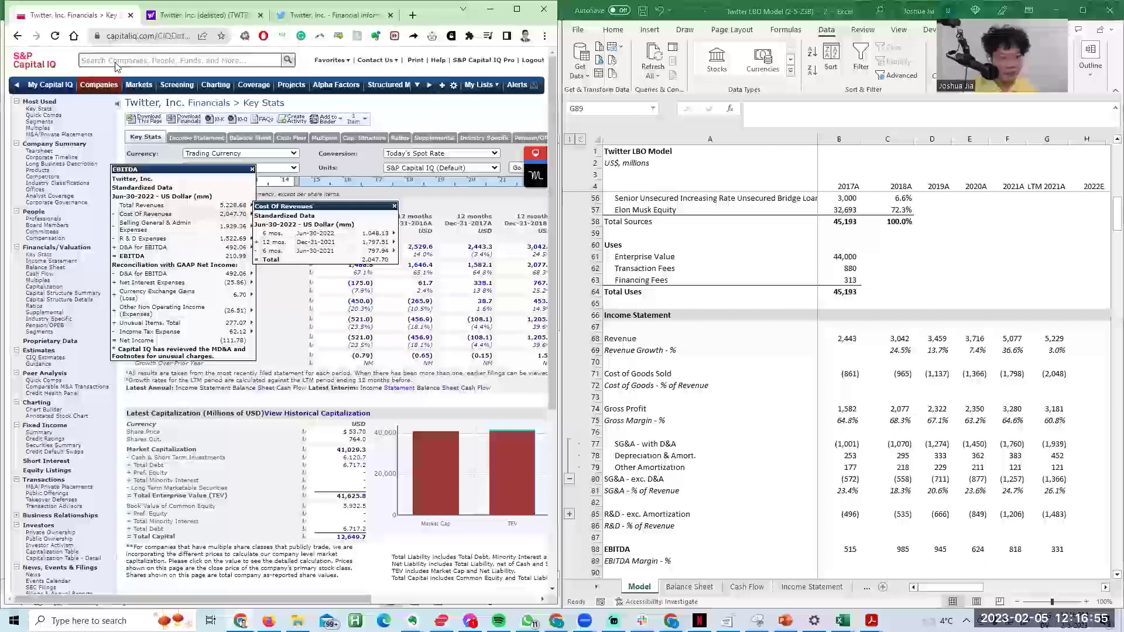
Step: Search the web for "twitter ltm ebitda june 30 2022" and expand the answer to "What is the EBITDA of twitter?"
key(ctrl+t)
text(twitter ltm ebitd)
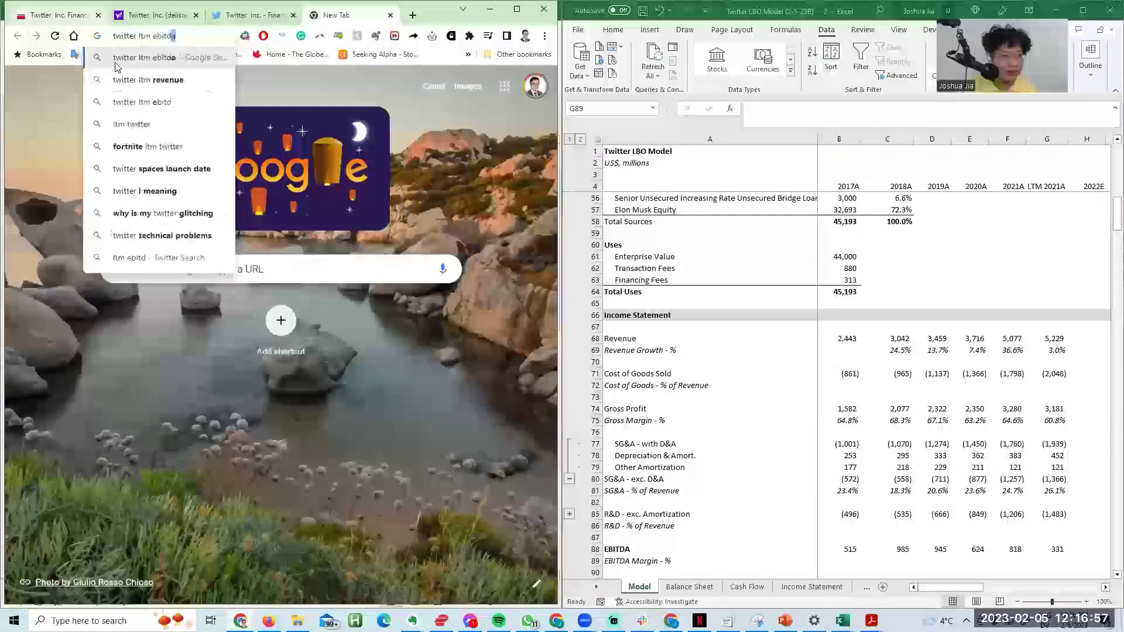
text(a june 30 20)
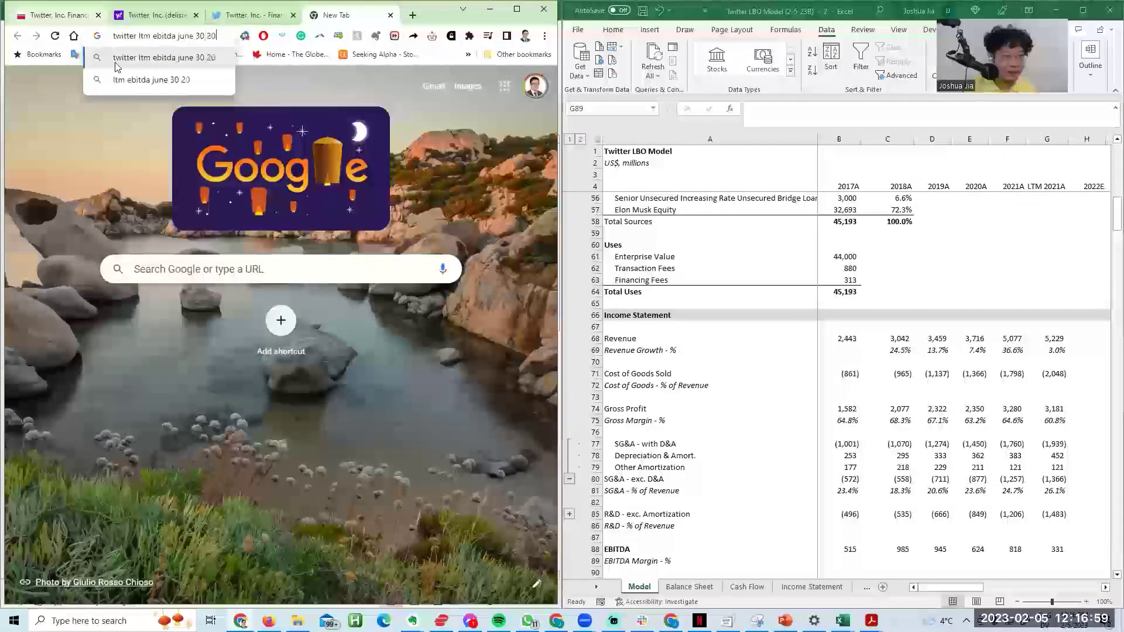
text(22)
key(Return)
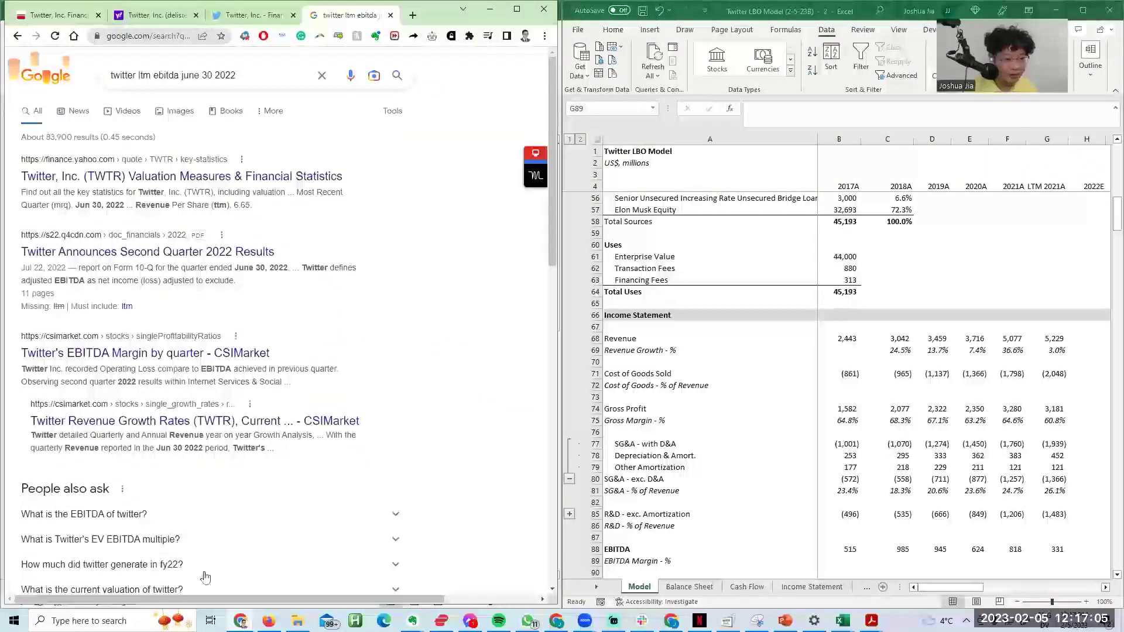
click(251, 515)
scroll(418, 390, down, 8)
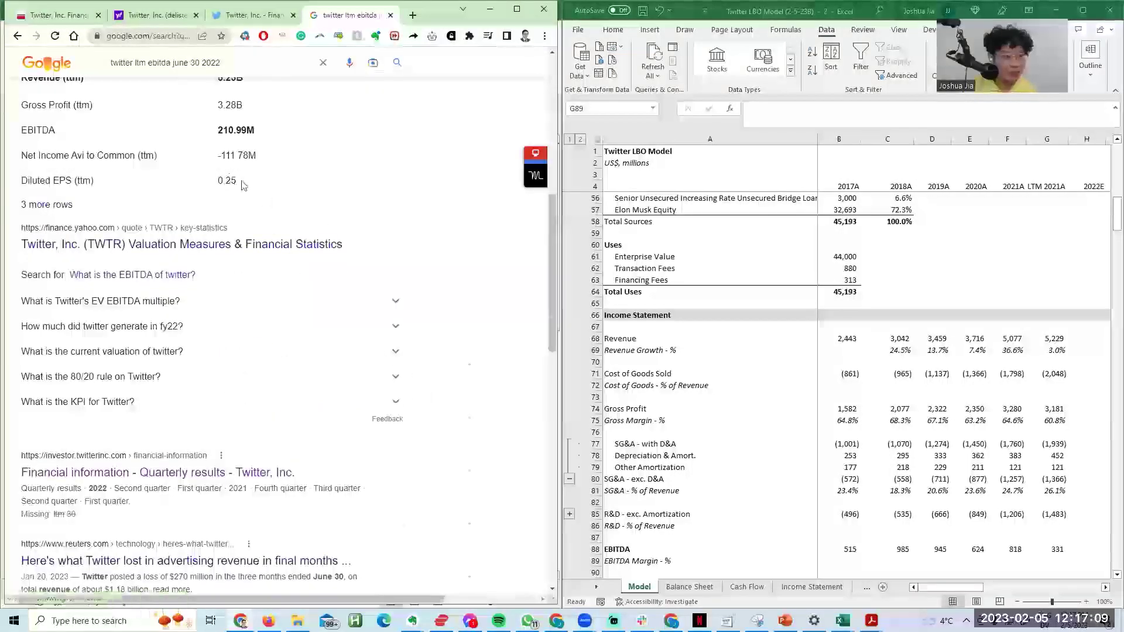
Step: Return to the Capital IQ Key Stats page and open the D&A for EBITDA detail of the LTM EBITDA breakdown
key(ctrl+shift+Tab)
key(ctrl+shift+Tab)
key(ctrl+shift+Tab)
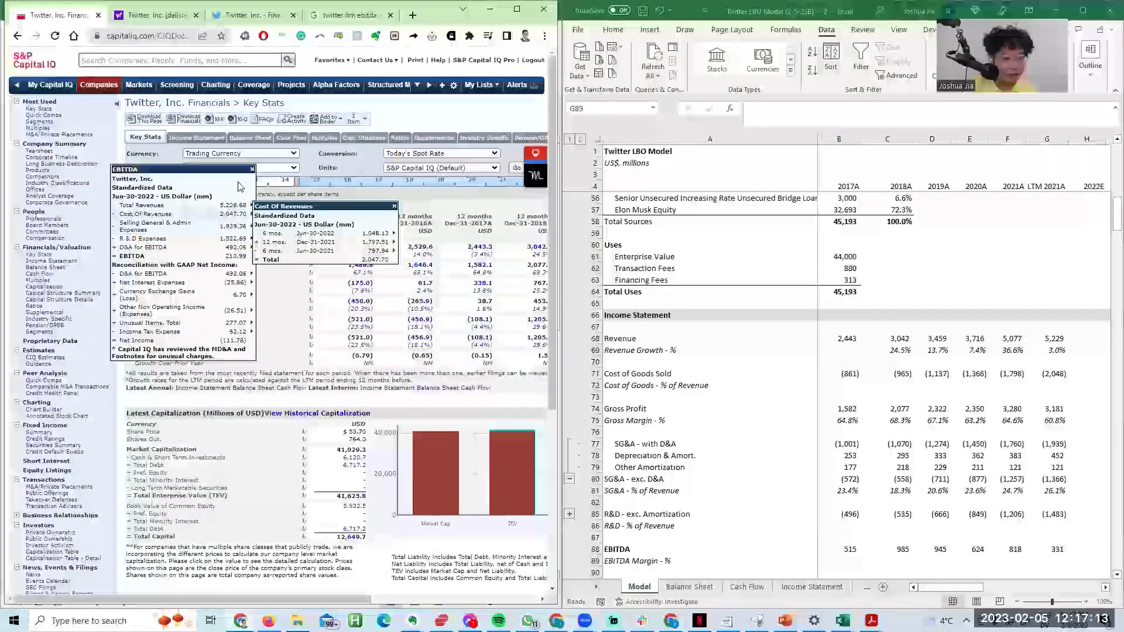
click(248, 272)
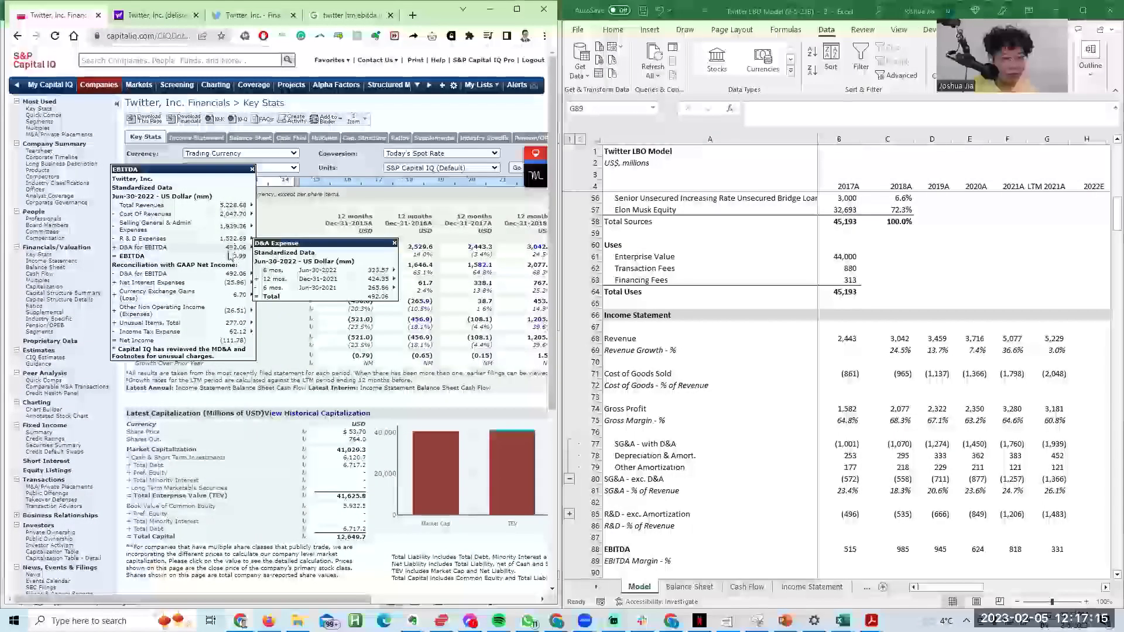
Step: Open the December 2021 D&A for EBITDA detail on Capital IQ and glance at the workbook's Cash Flow sheet
click(380, 279)
click(521, 299)
click(873, 437)
key(ctrl+Page_Down)
key(ctrl+Page_Down)
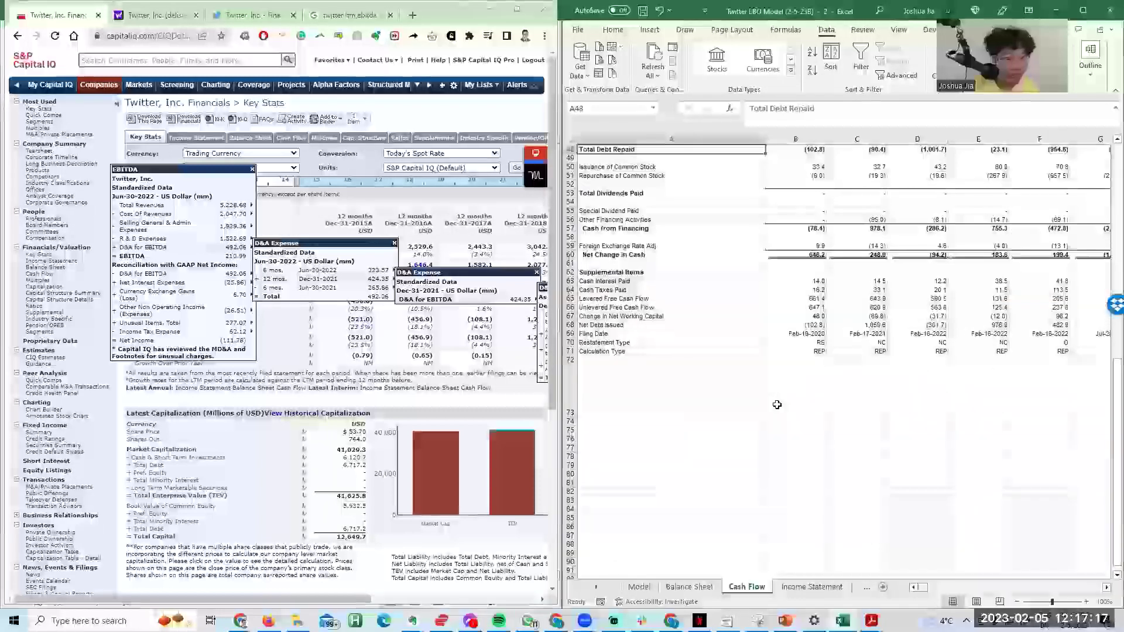
key(ctrl+Page_Up)
key(ctrl+Page_Up)
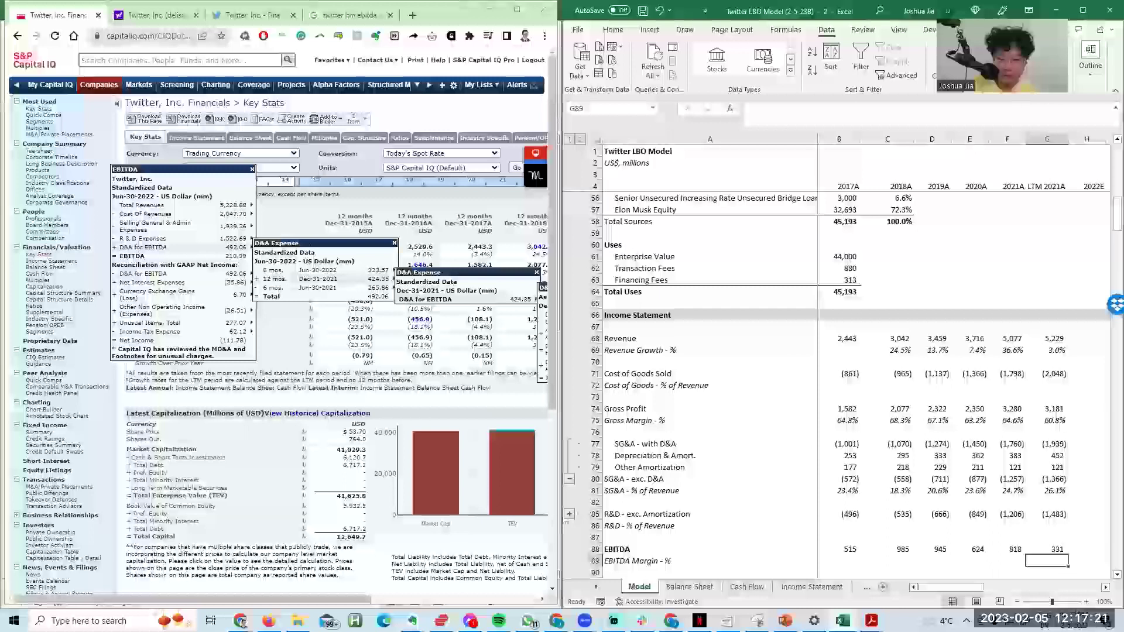
Step: Expand the grouped R&D rows on the Model sheet and select the LTM Depreciation & Amort. and goodwill amortization figures on the Cash Flow sheet
click(569, 515)
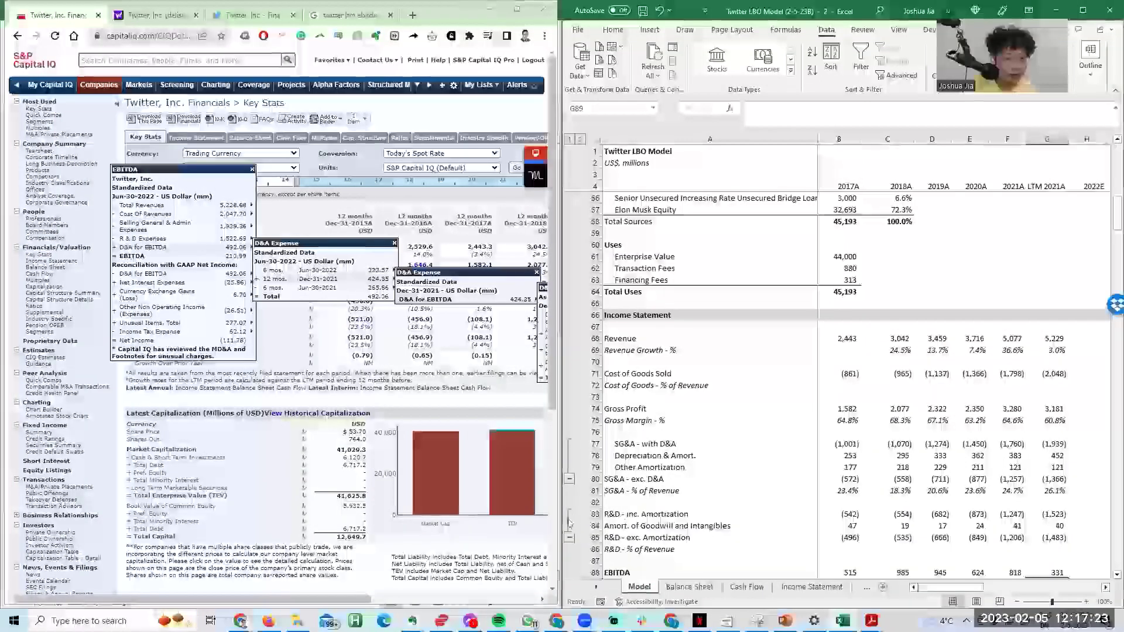
click(770, 536)
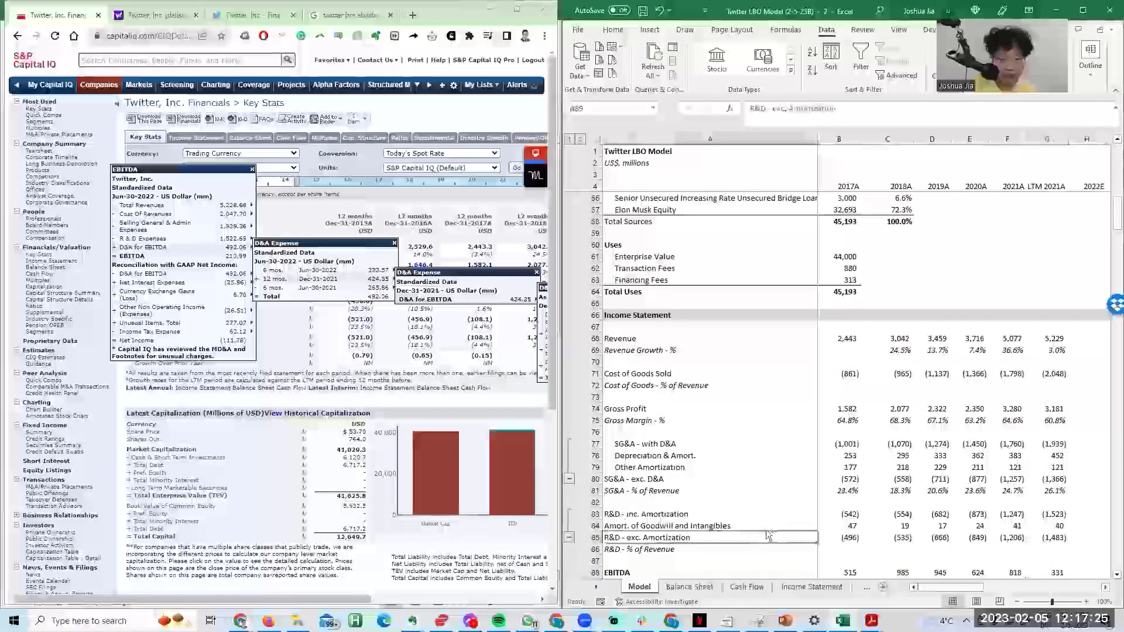
key(ctrl+Page_Down)
key(ctrl+Page_Down)
click(788, 231)
scroll(788, 233, up, 15)
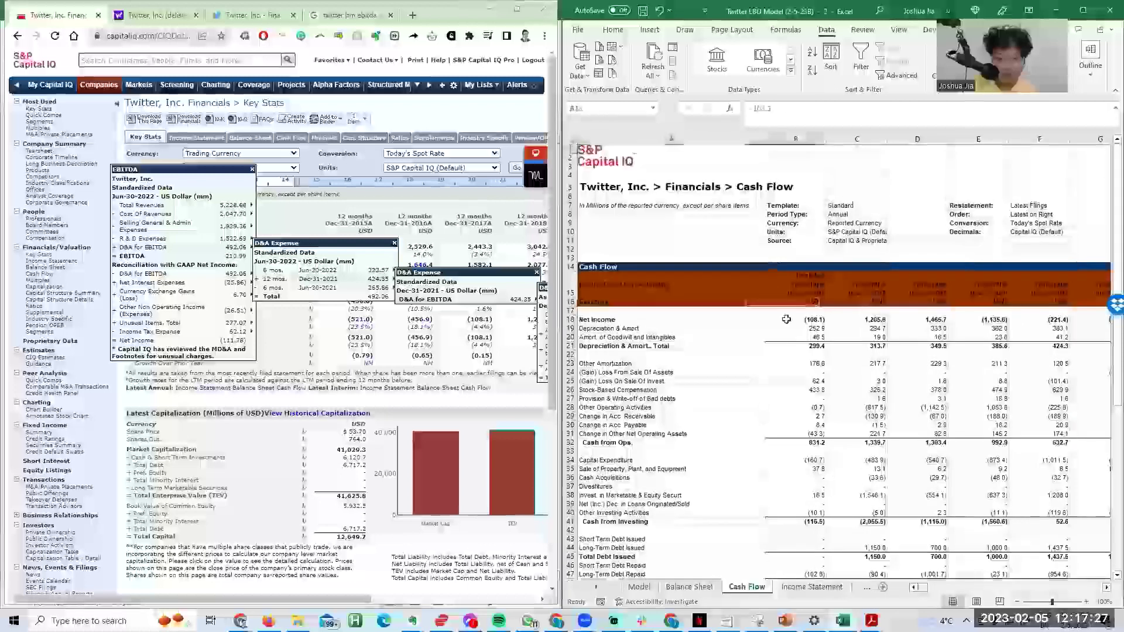
key(ctrl+Right)
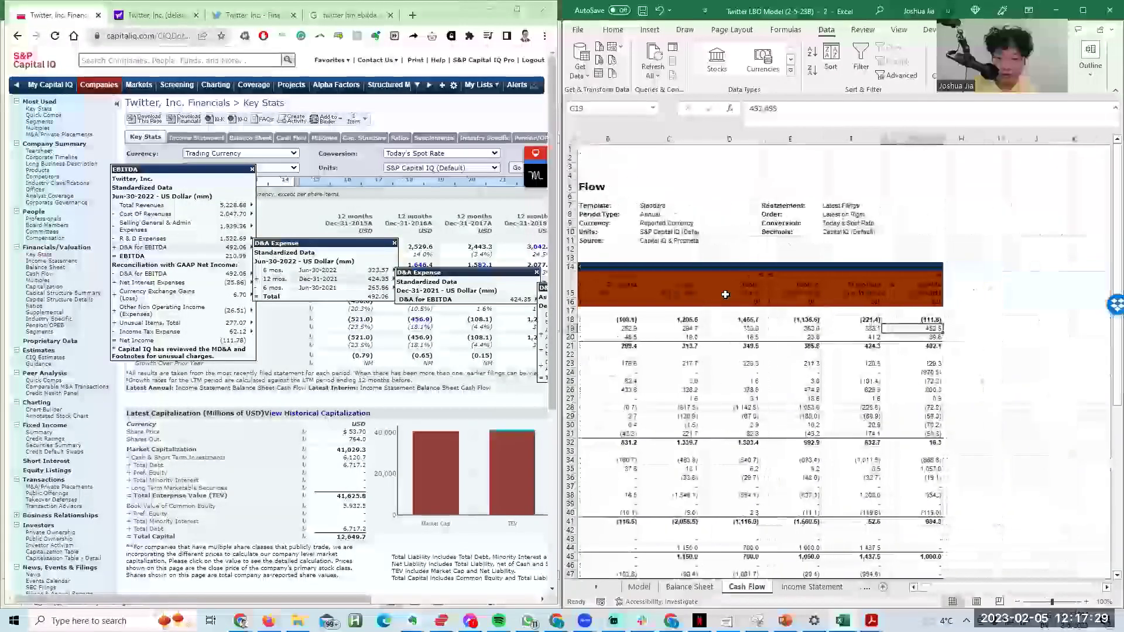
key(shift+Down)
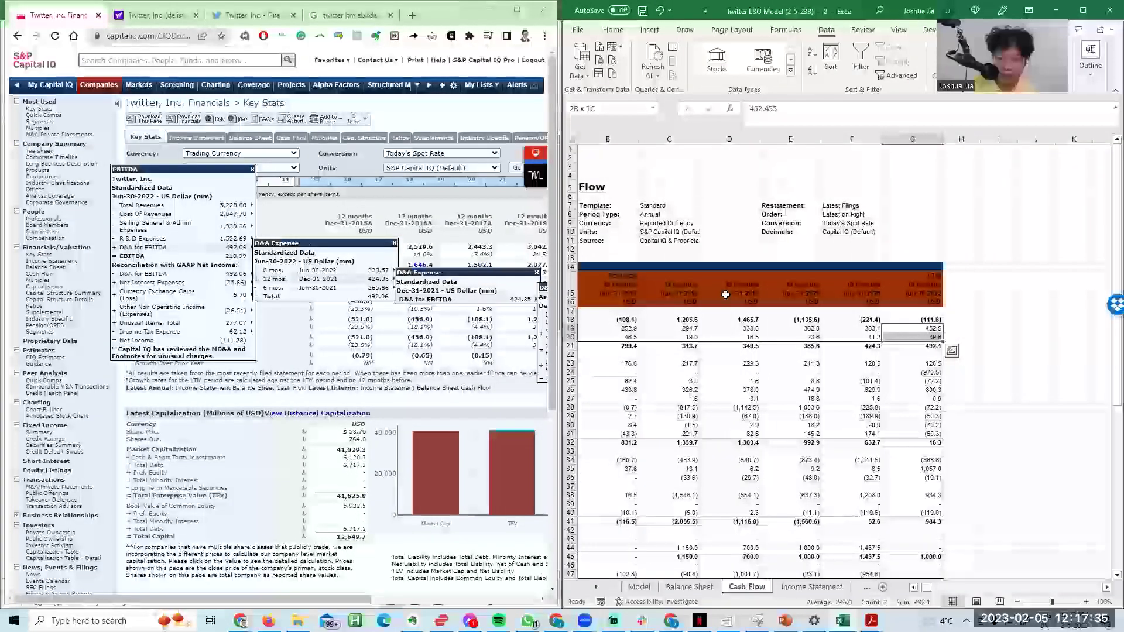
Step: Compare the Other Amortization line on the Cash Flow sheet with the SG&A and R&D add-backs on the Model sheet
key(Down)
key(Down)
key(Down)
key(Down)
key(ctrl+Left)
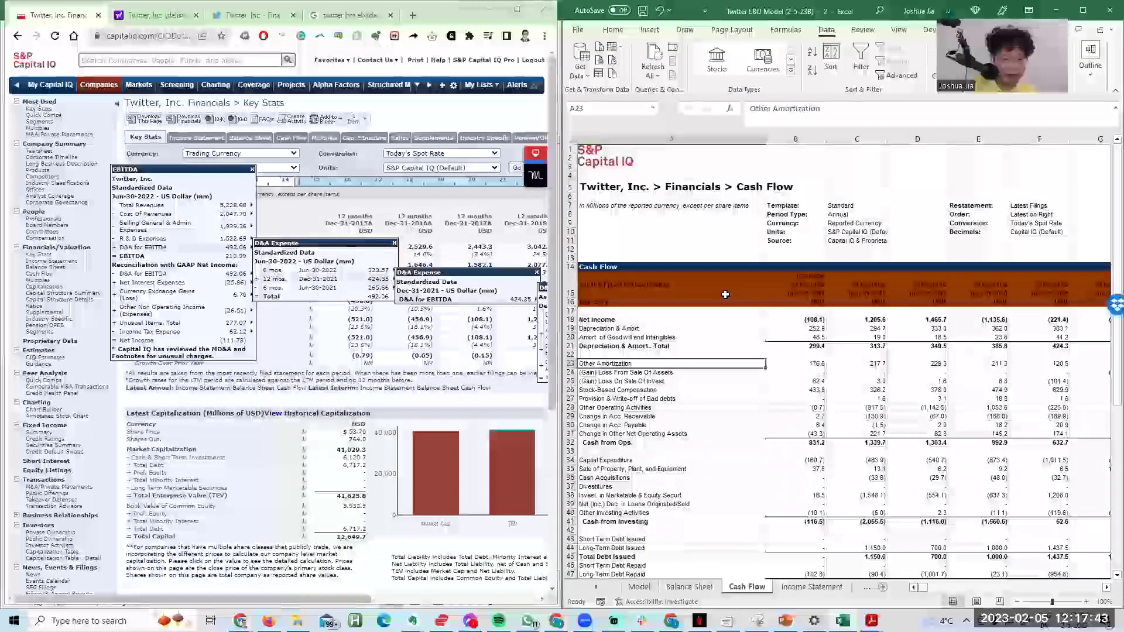
key(ctrl+Page_Up)
key(ctrl+Page_Up)
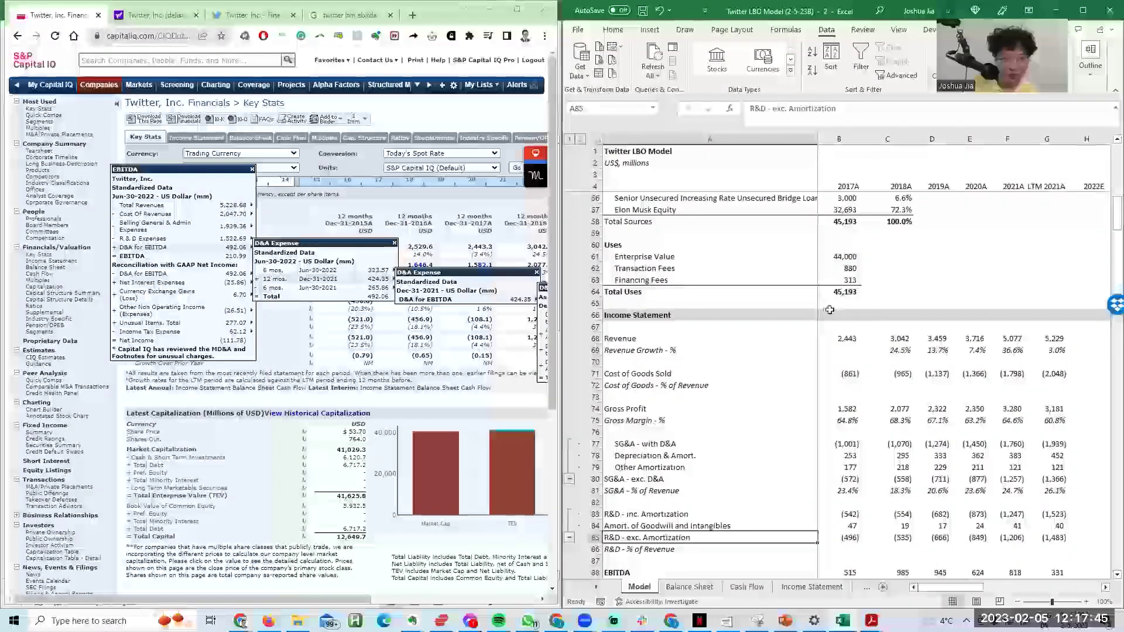
key(ctrl+Page_Down)
key(ctrl+Page_Down)
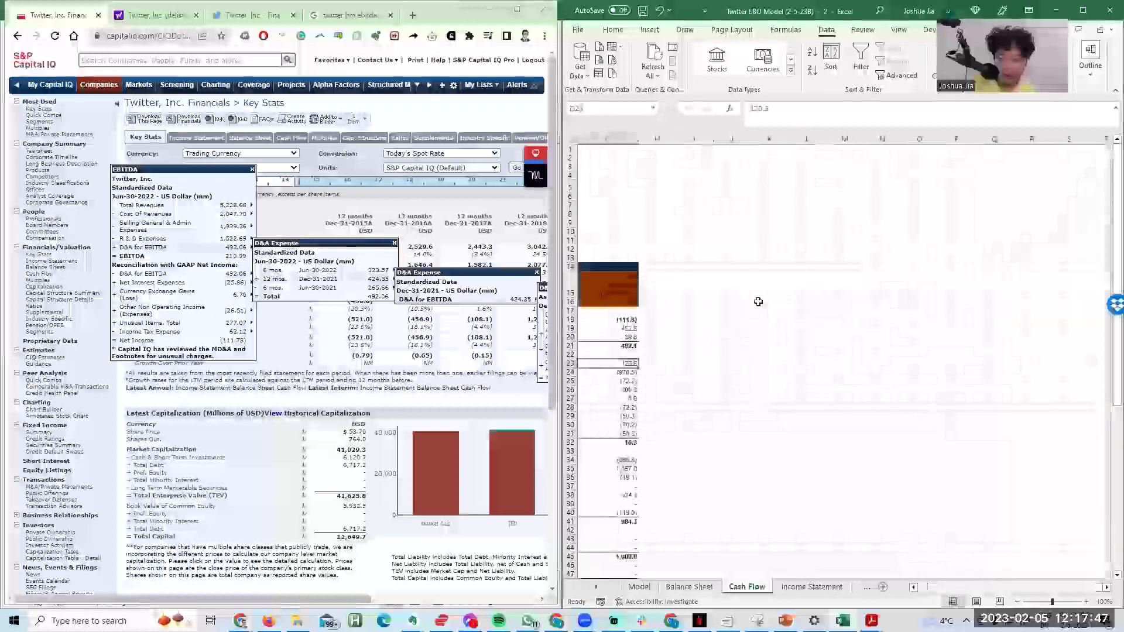
key(ctrl+Page_Up)
key(ctrl+Page_Up)
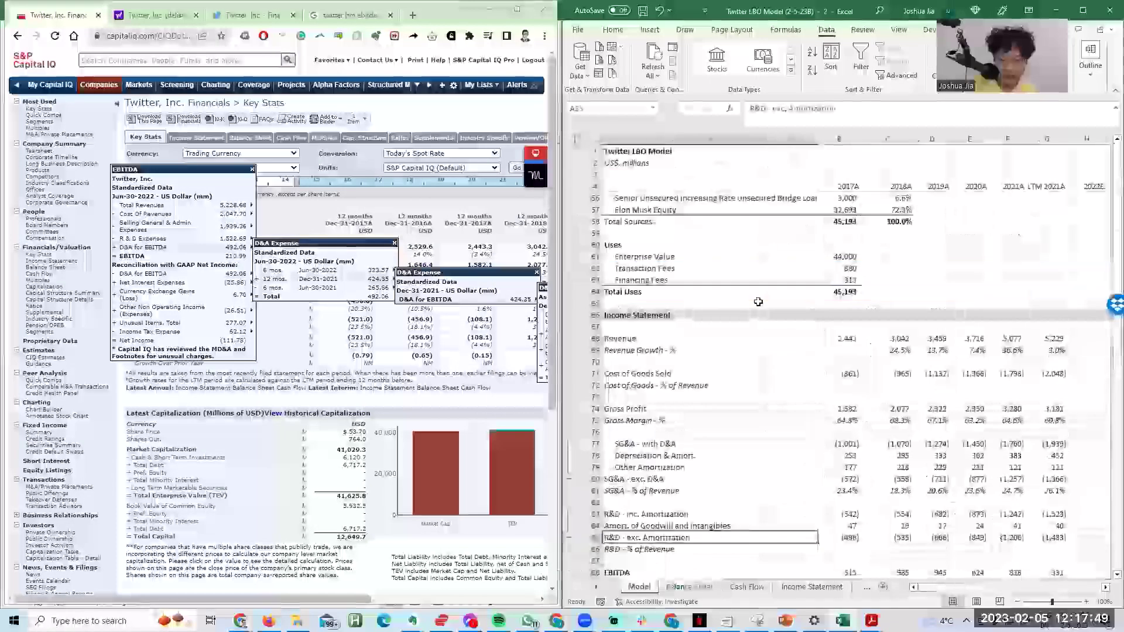
key(ctrl+Page_Down)
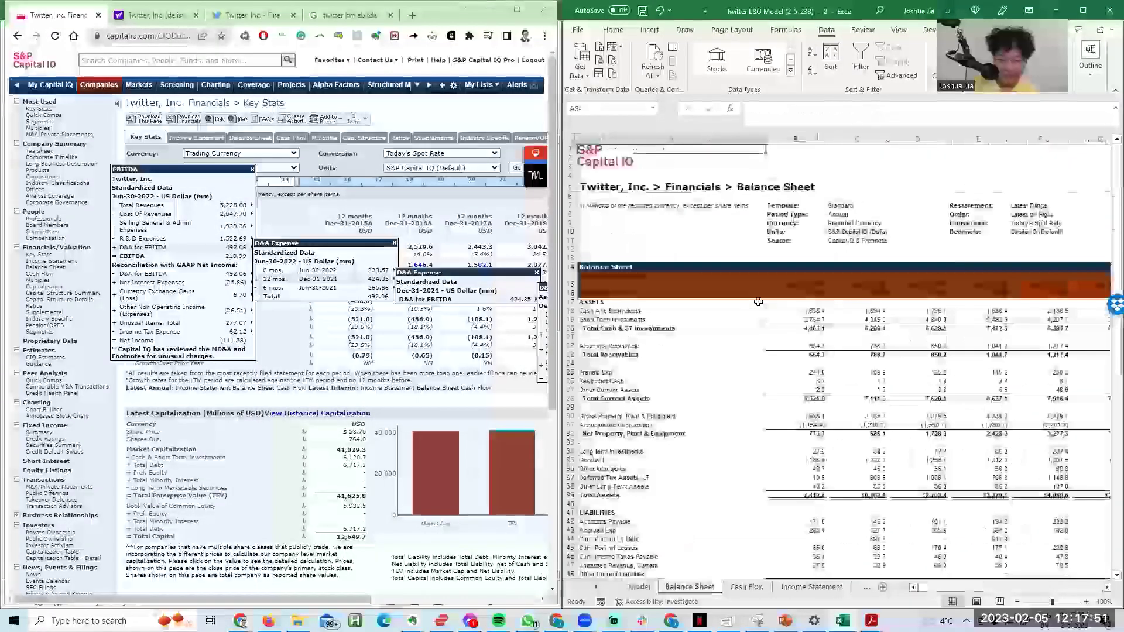
key(ctrl+Page_Down)
click(682, 373)
click(684, 363)
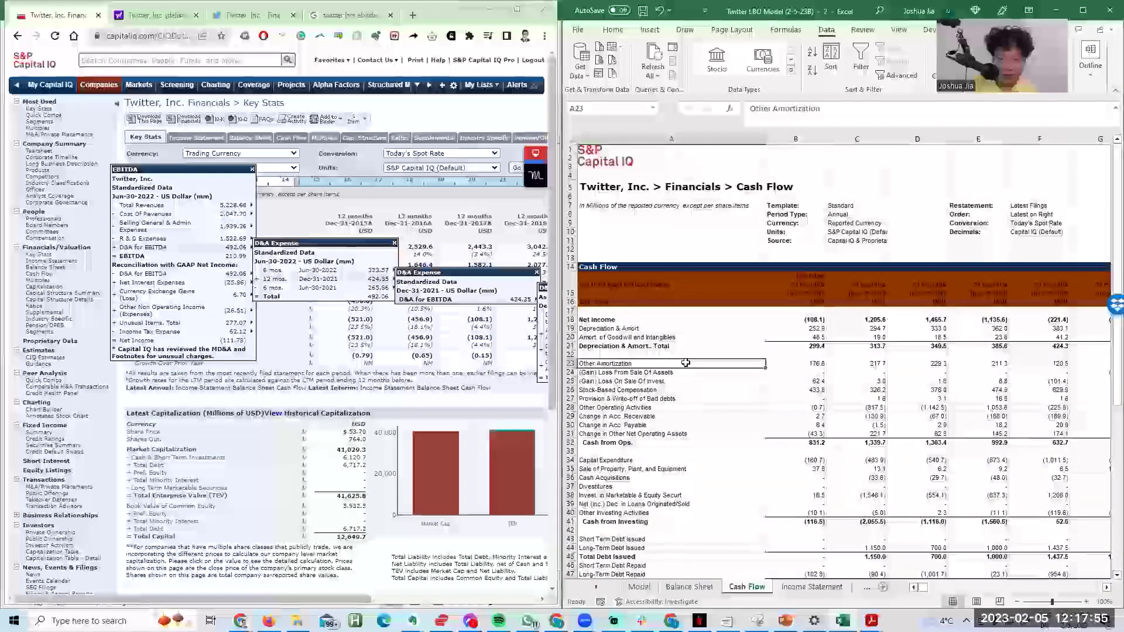
key(ctrl+Page_Up)
key(ctrl+Page_Up)
Step: Try clearing the Amort. of Goodwill and Intangibles row in the R&D section of the Model sheet
key(Down)
key(Down)
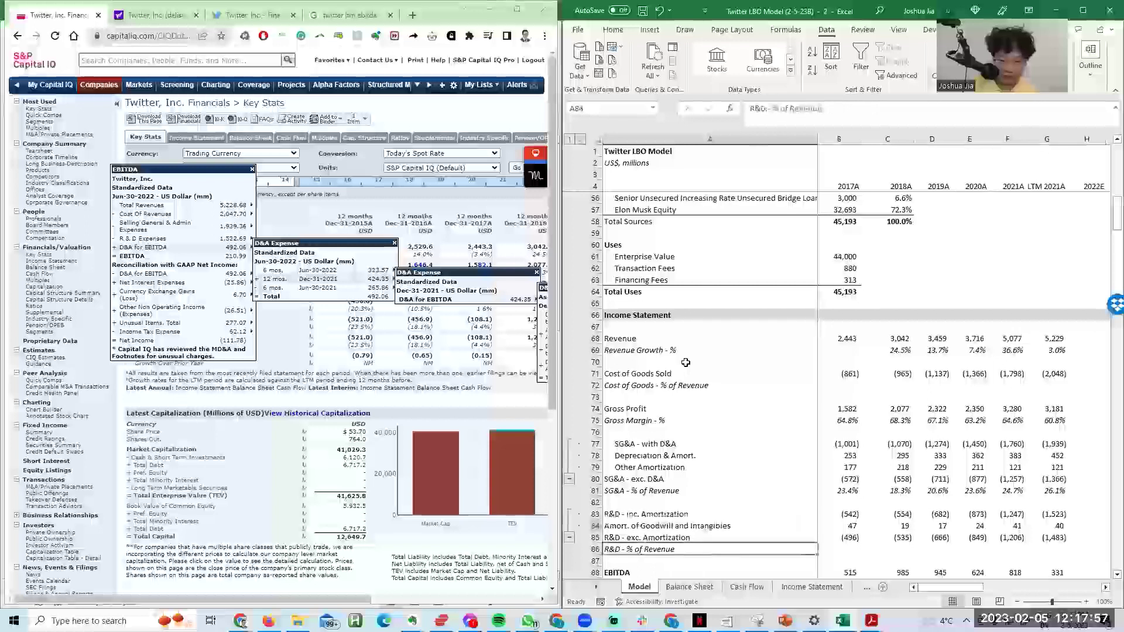
key(Down)
key(Down)
key(Down)
key(Down)
key(Down)
key(Down)
key(Down)
key(Down)
key(Down)
key(Down)
key(Down)
key(Down)
key(Down)
key(Up)
key(Up)
key(Up)
key(Up)
key(Up)
key(Up)
key(Up)
key(Up)
key(Up)
key(Up)
key(Up)
key(Up)
key(Up)
key(Up)
key(Up)
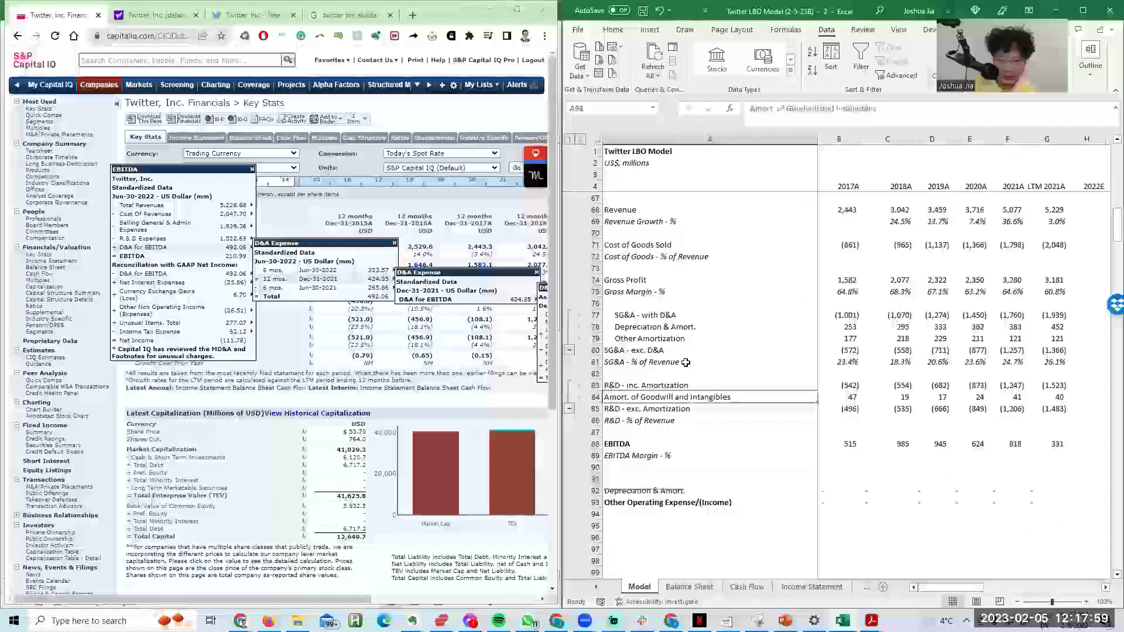
key(shift+space)
key(Delete)
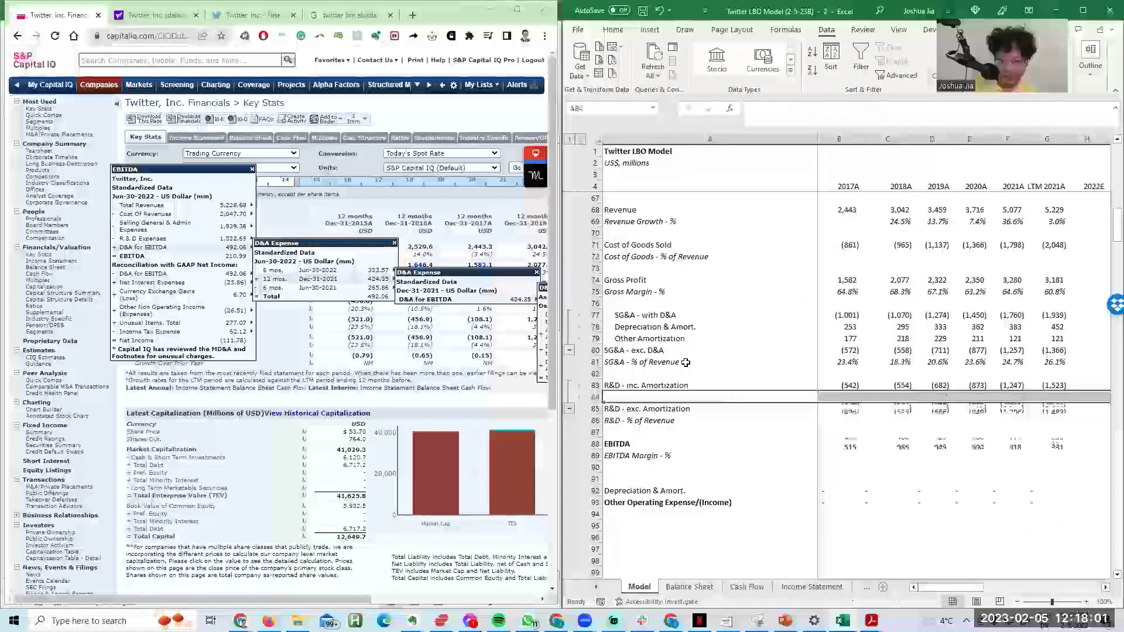
Step: Check EBITDA across the years and undo the clearing of the goodwill amortization row
key(Down)
key(Right)
key(Down)
key(Down)
key(Down)
key(Down)
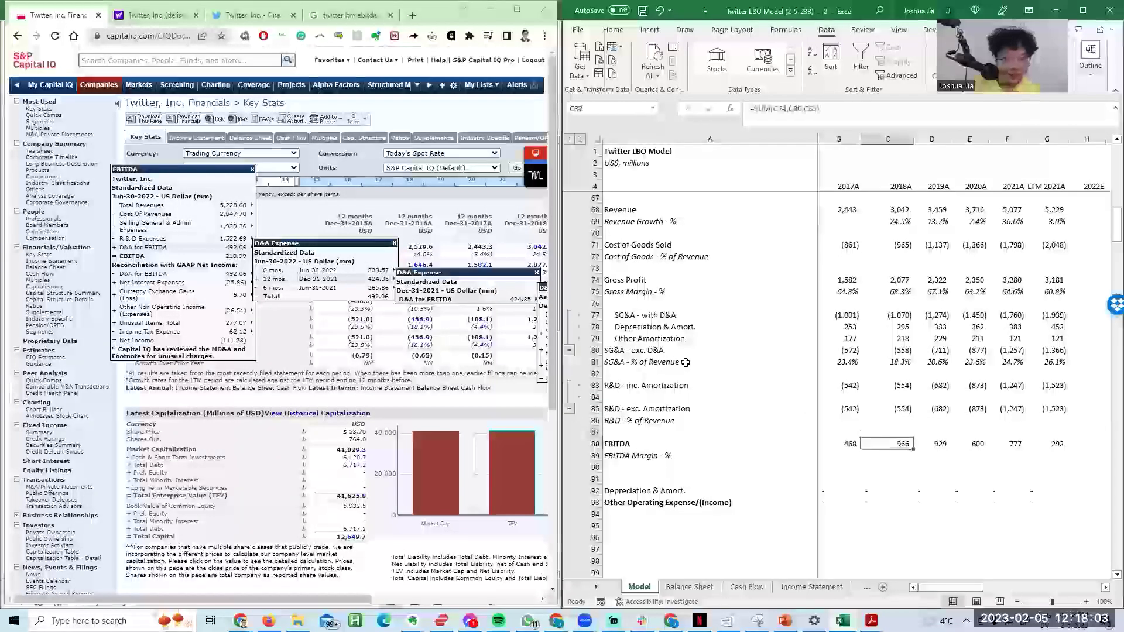
key(Right)
key(Right)
key(Up)
key(Right)
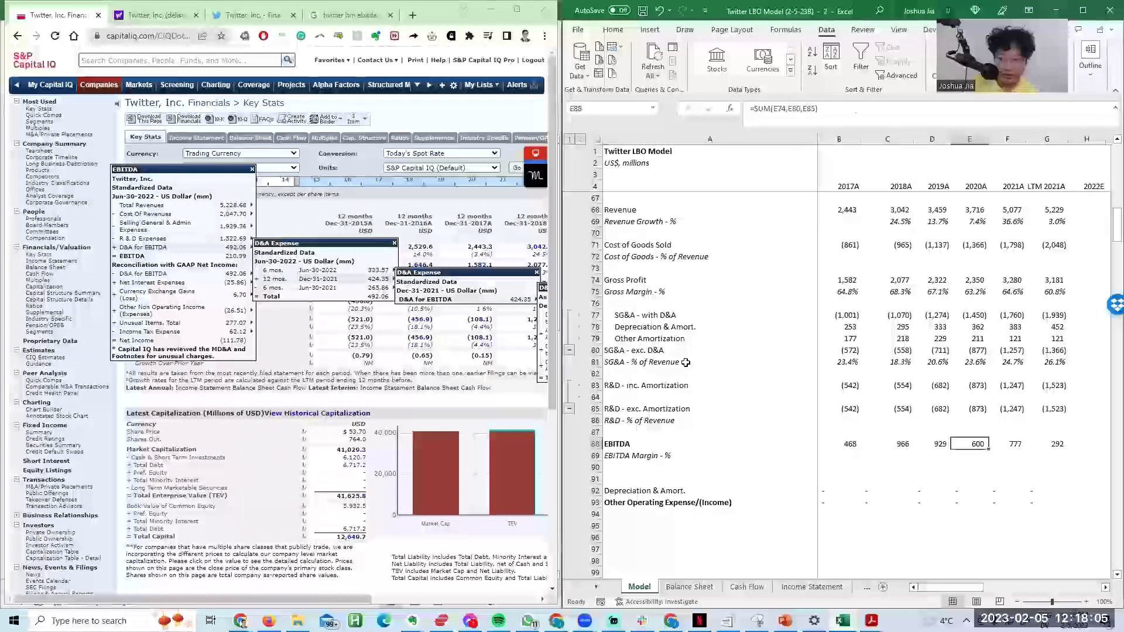
key(ctrl+z)
Step: Clear the Other Amortization row in the SG&A section and inspect the 2021A and LTM EBITDA formulas
key(Right)
key(Up)
key(ctrl+z)
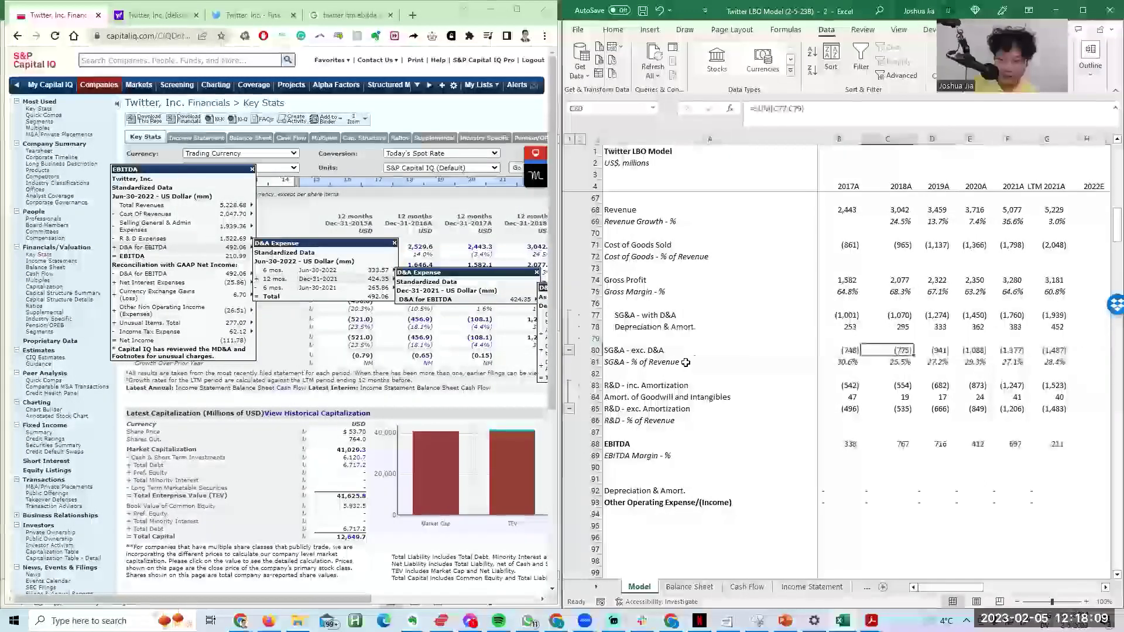
key(ctrl+z)
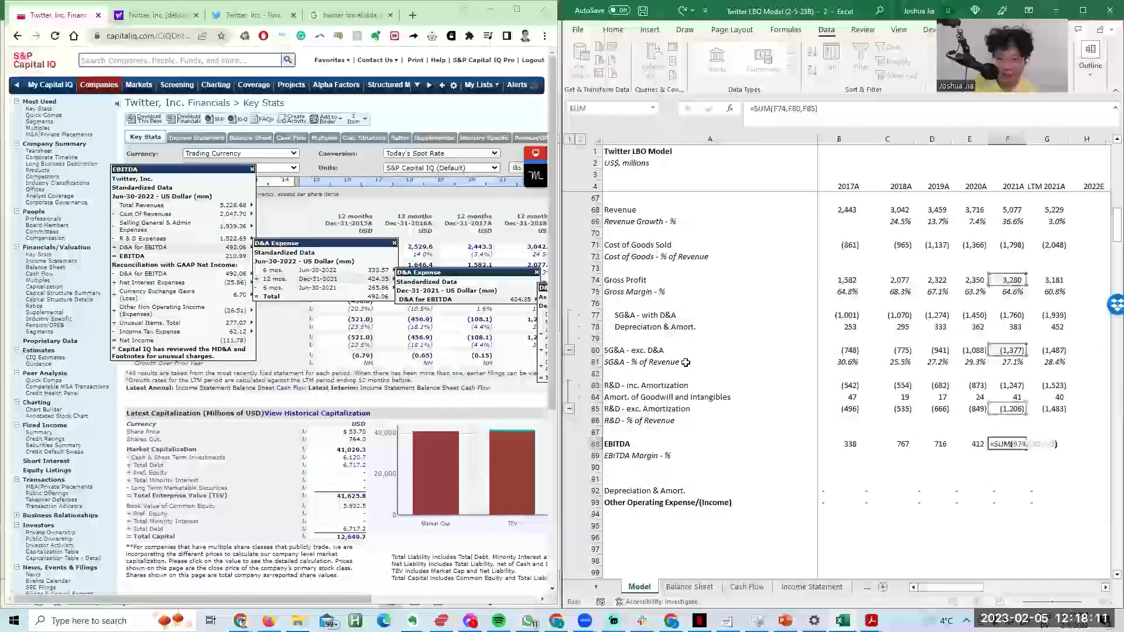
key(Tab)
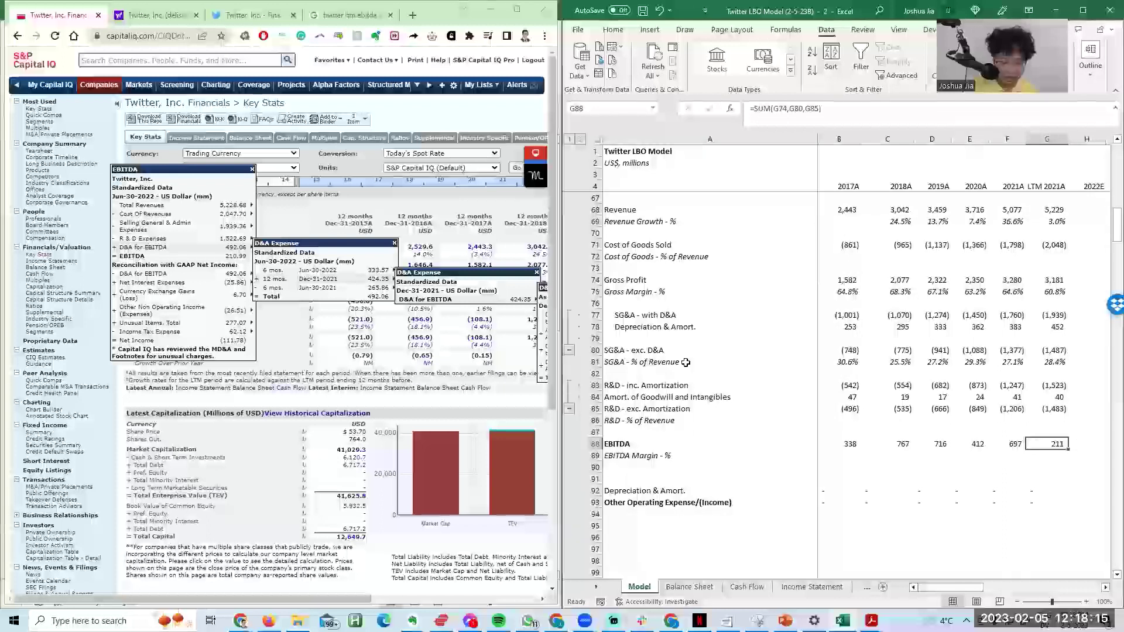
Step: Delete the emptied row 79 above SG&A - exc. D&A and check the SG&A formulas across the years
click(702, 329)
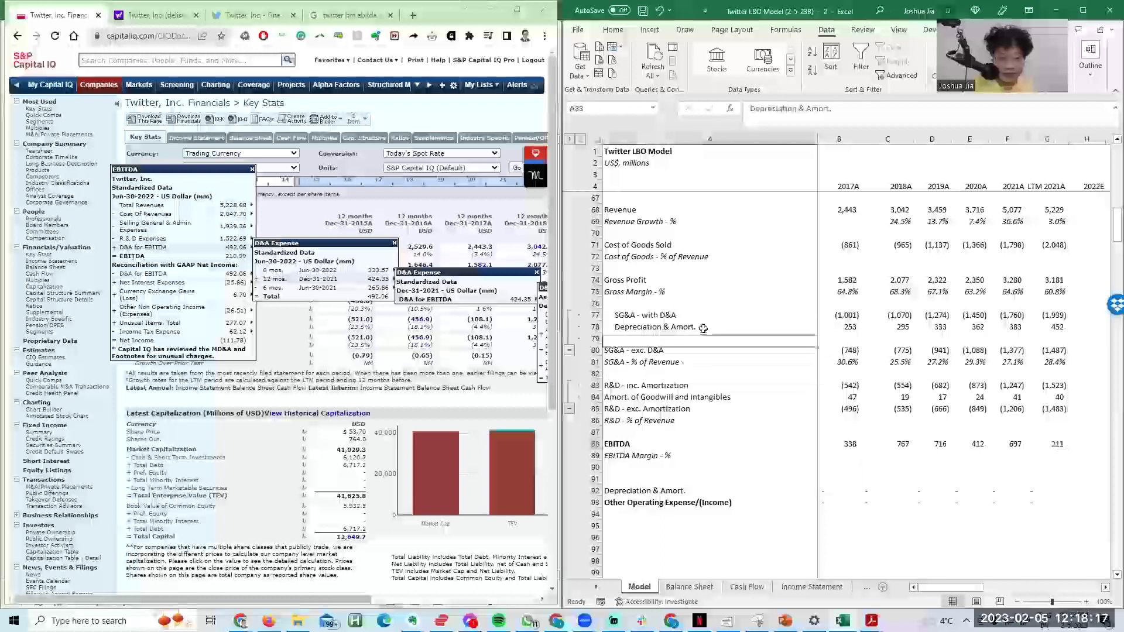
click(650, 337)
key(shift+space)
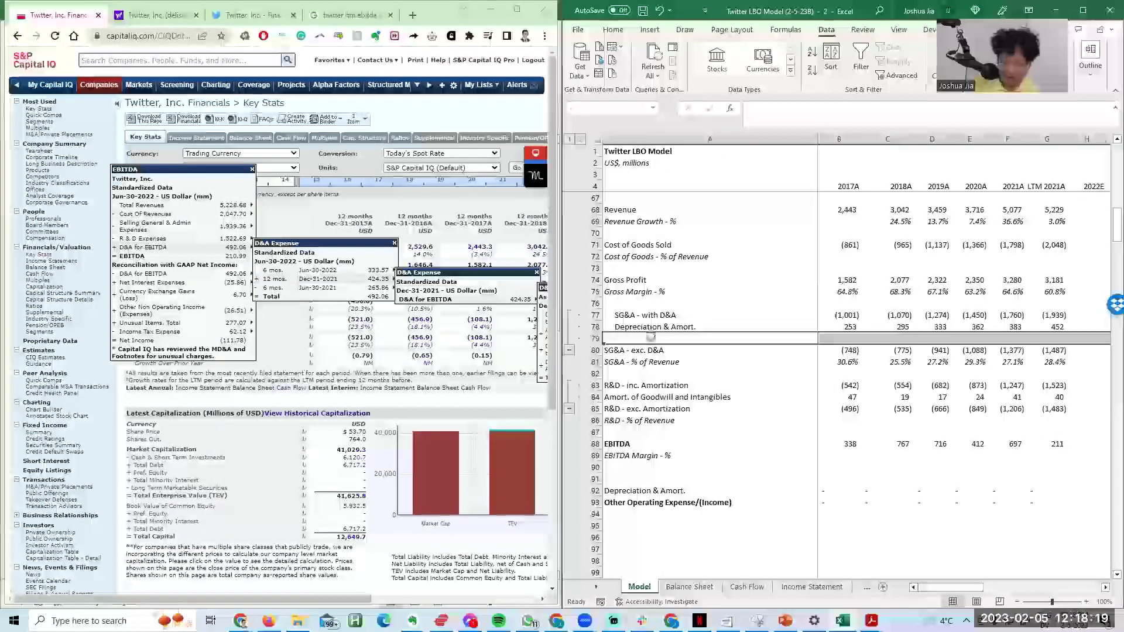
key(ctrl+minus)
key(Right)
key(Right)
key(Right)
key(Right)
key(Right)
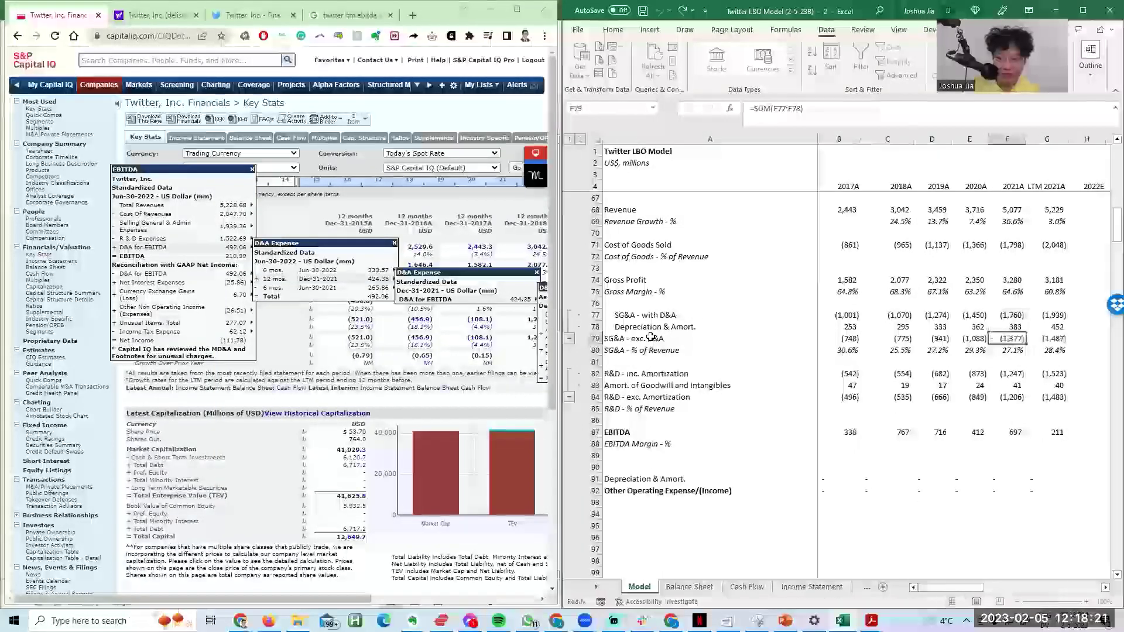
Step: Collapse the grouped detail rows above SG&A - exc. D&A and R&D - exc. Amortization
click(569, 339)
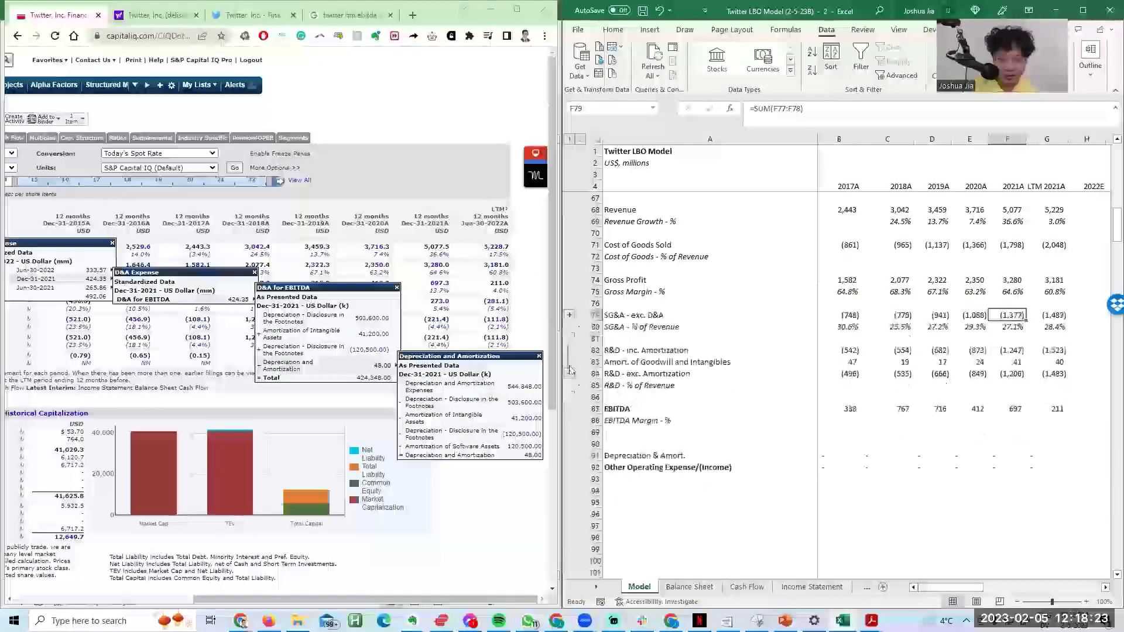
click(569, 374)
click(837, 338)
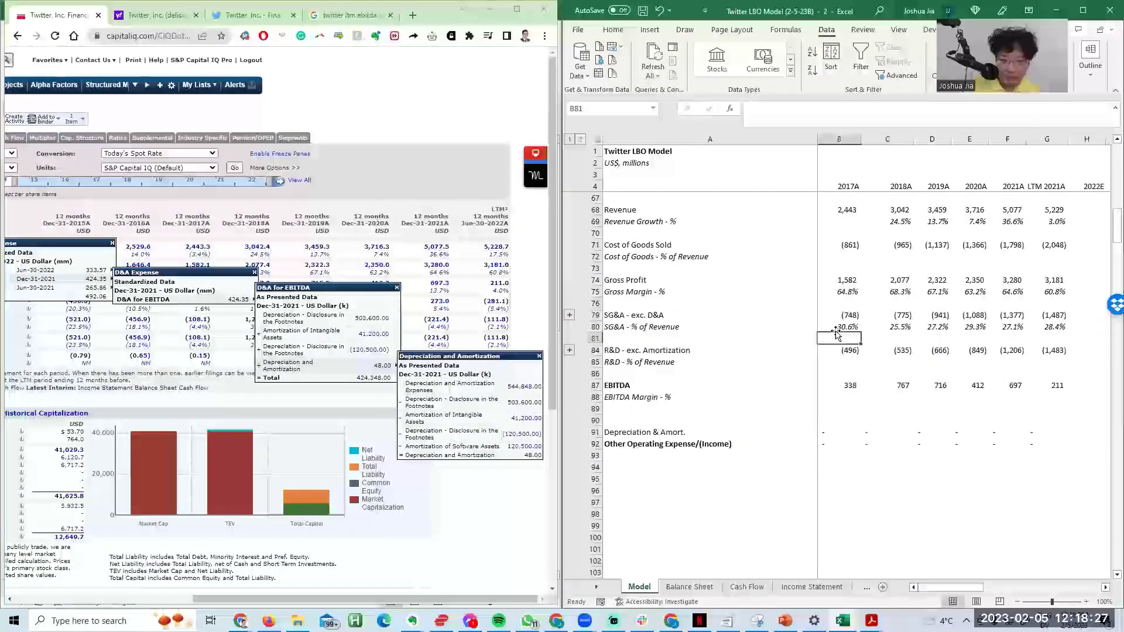
Step: Reopen the SG&A detail rows to check the 2017A SG&A - exc. D&A formula, and collapse them again
click(570, 317)
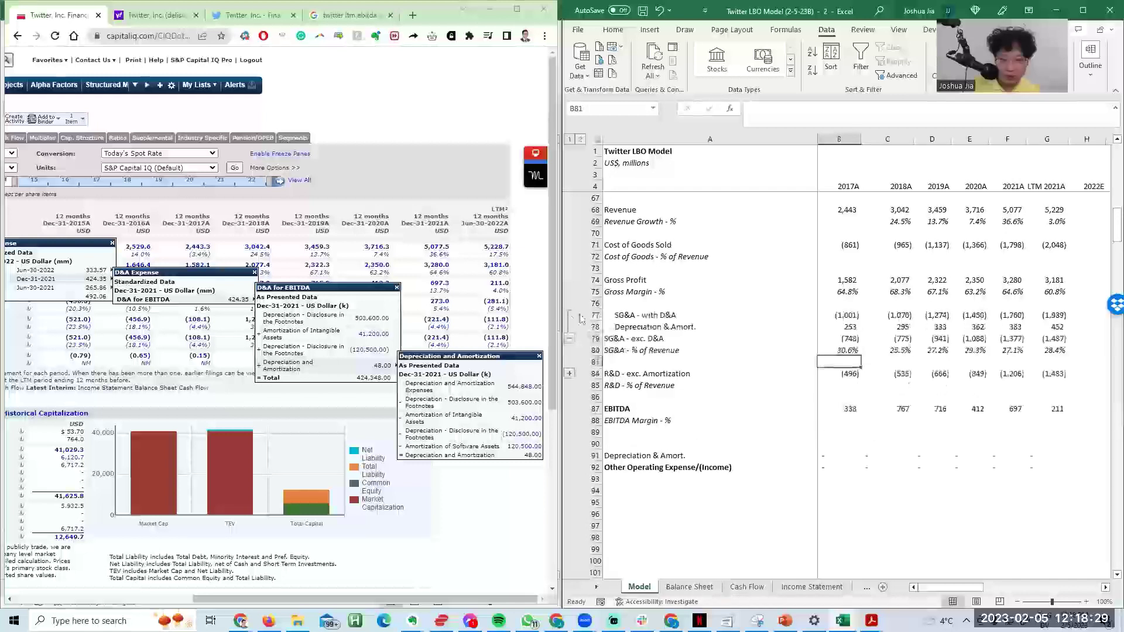
click(644, 325)
key(Down)
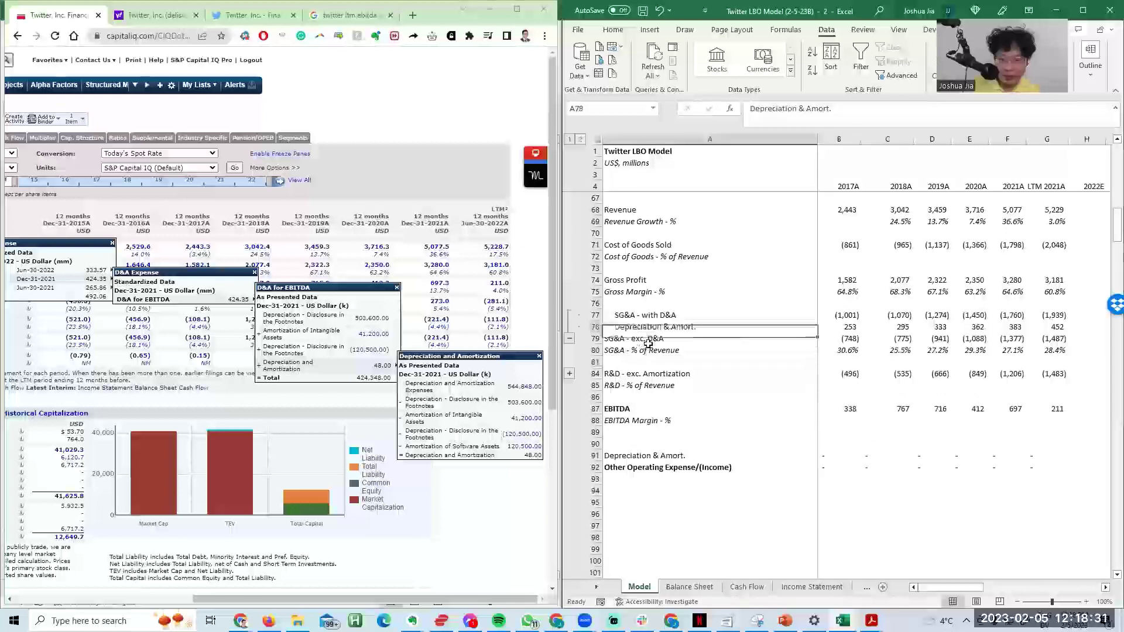
key(Right)
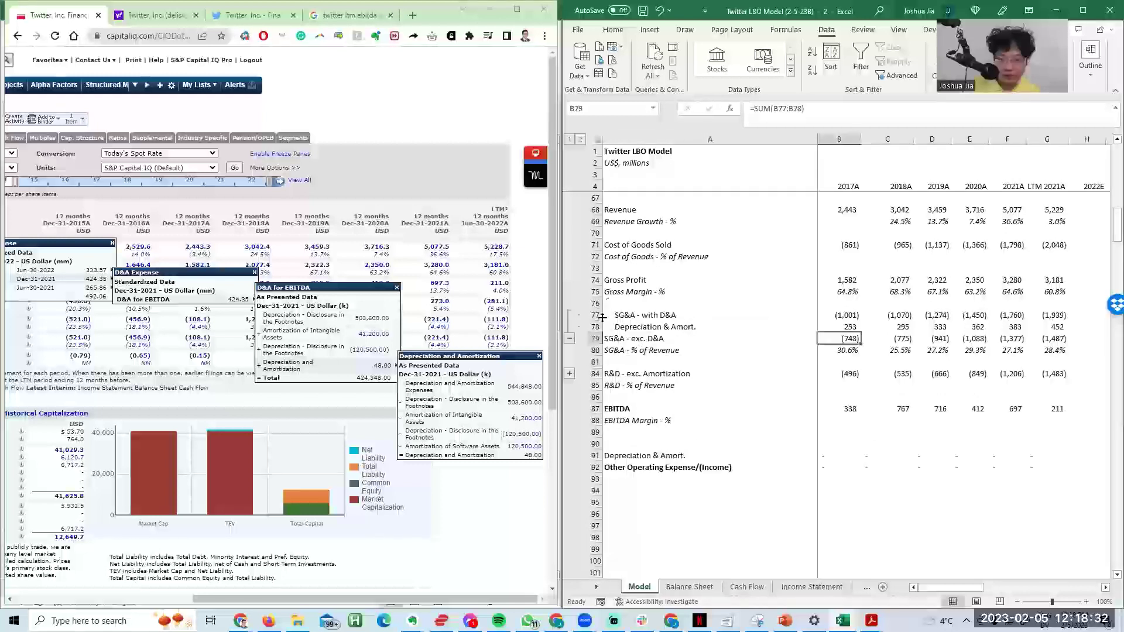
click(570, 340)
click(694, 351)
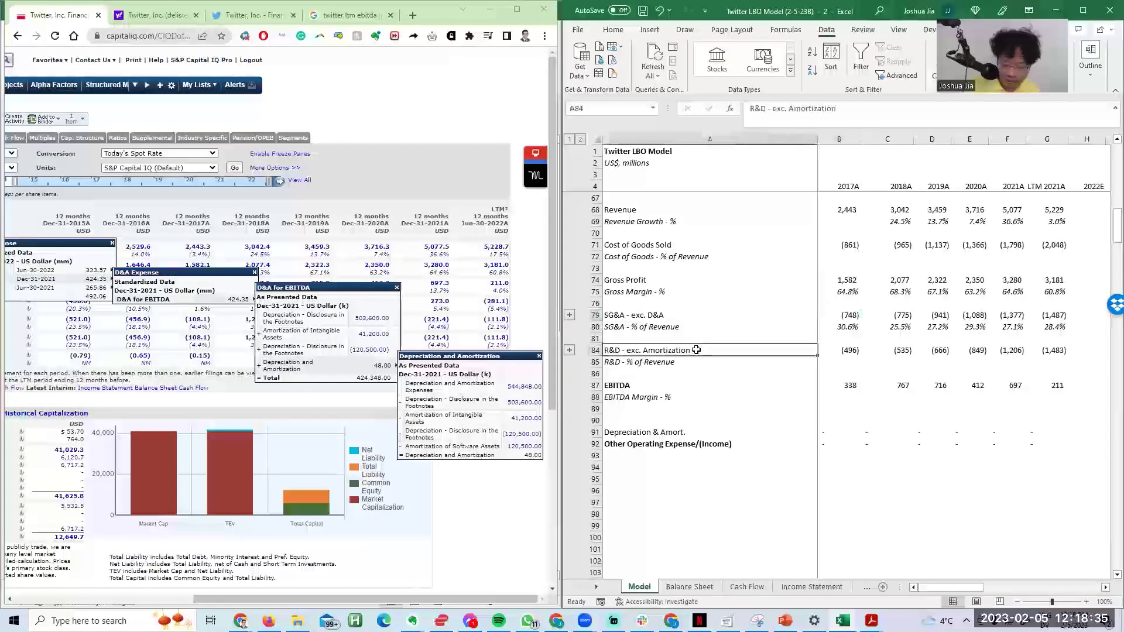
Step: Save the workbook under the new version name Twitter LBO Model (2-5-23C)
key(F12)
key(Right)
key(Left)
key(BackSpace)
key(Return)
key(Right)
key(Right)
key(Down)
key(Down)
key(Down)
key(Down)
key(Down)
key(Left)
key(Left)
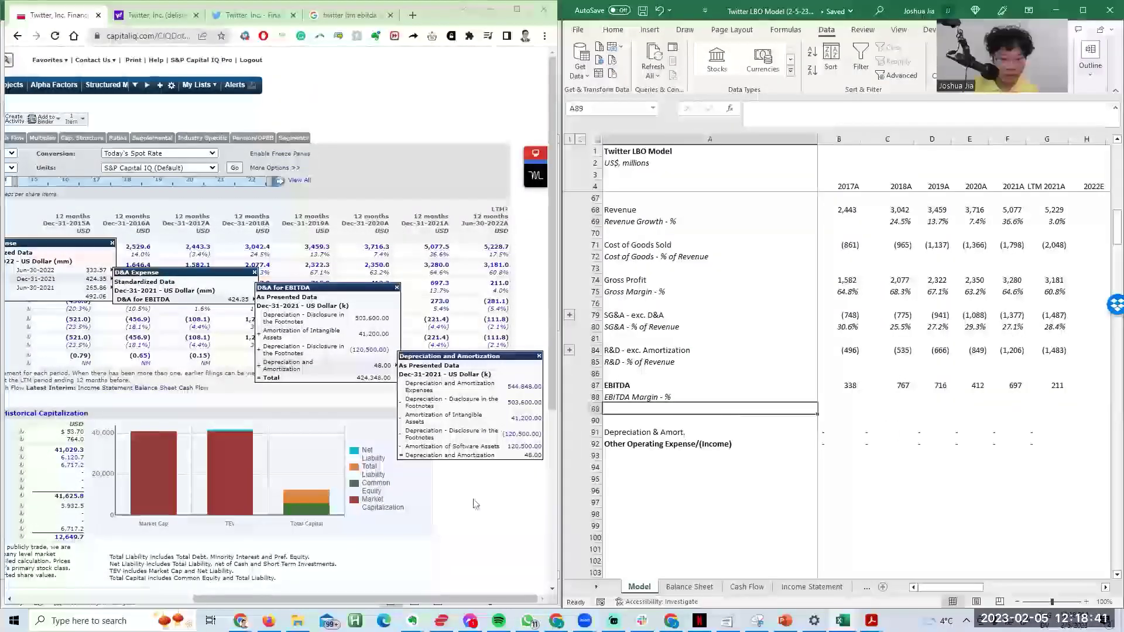
Step: Close the EBITDA breakdown pop-ups on the Capital IQ Key Stats page
click(445, 608)
drag(445, 603, 258, 603)
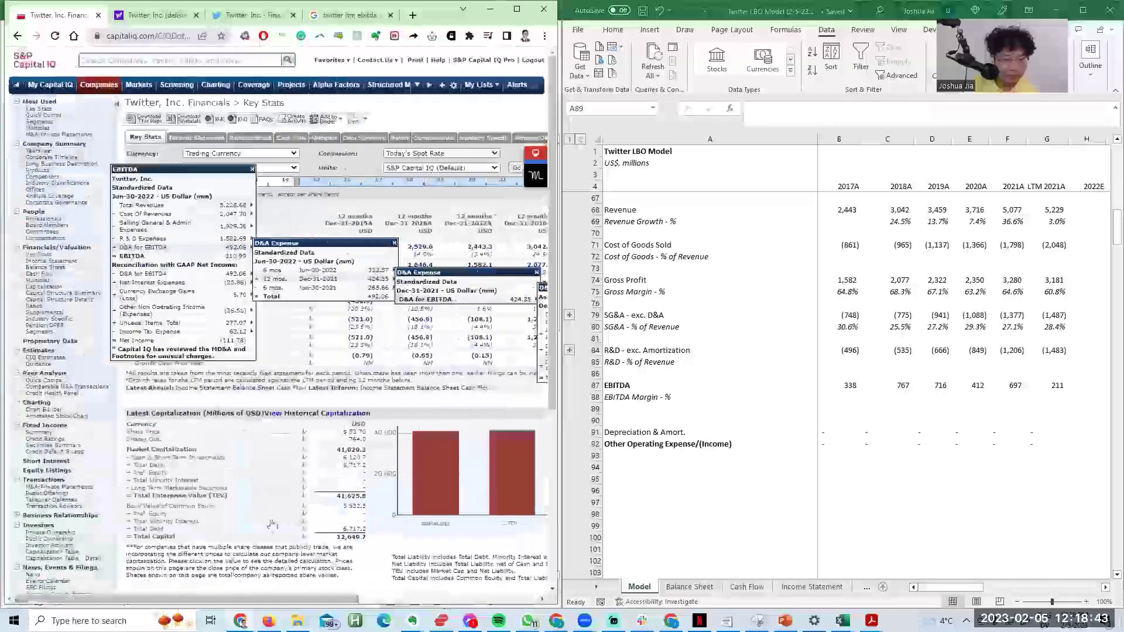
click(252, 169)
Step: Insert four blank rows below EBITDA Margin - %, above Depreciation & Amort., on the Model sheet
click(736, 384)
key(Down)
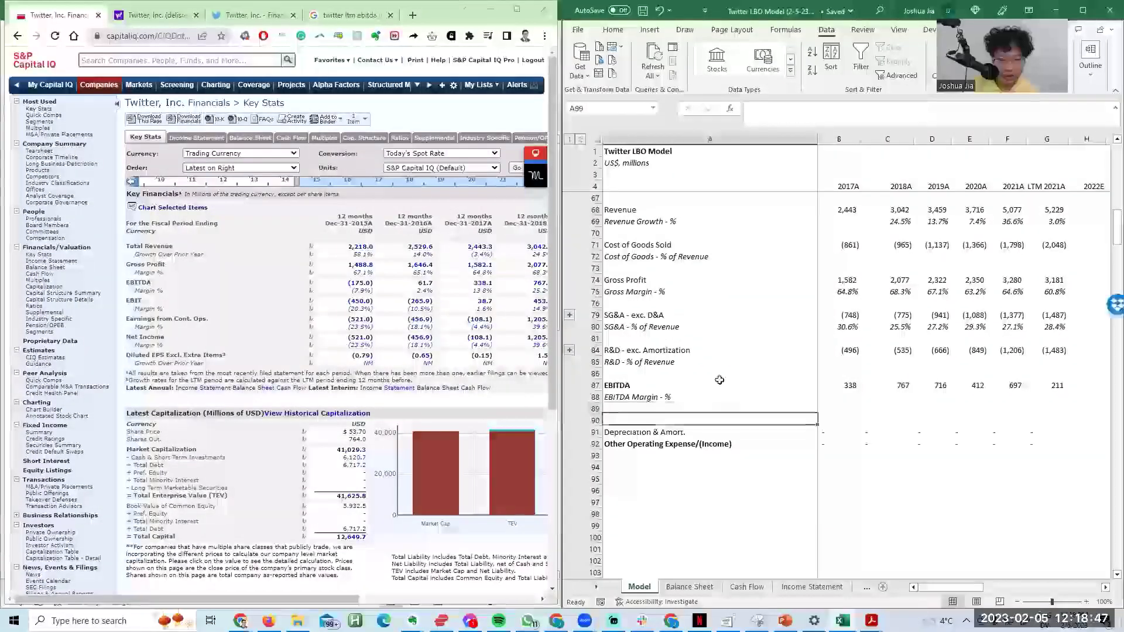
key(alt+i)
key(r)
key(F4)
key(F4)
key(F4)
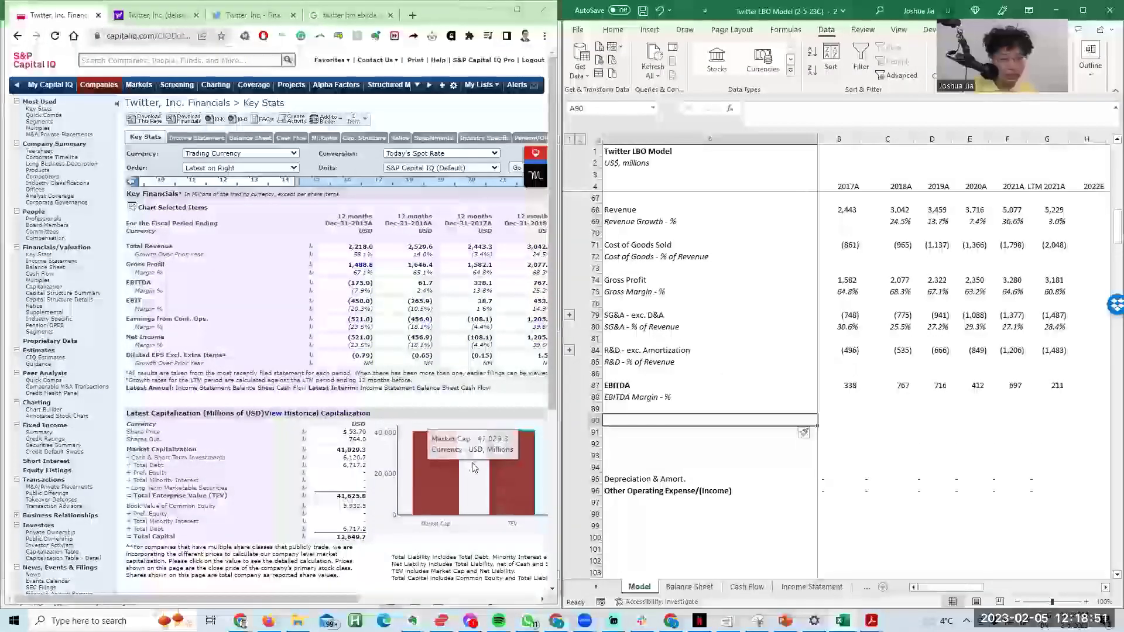
Step: Switch to the Capital IQ export workbook and review the Income Statement sheet's operating expense and interest lines
key(alt+Tab)
key(alt+Tab)
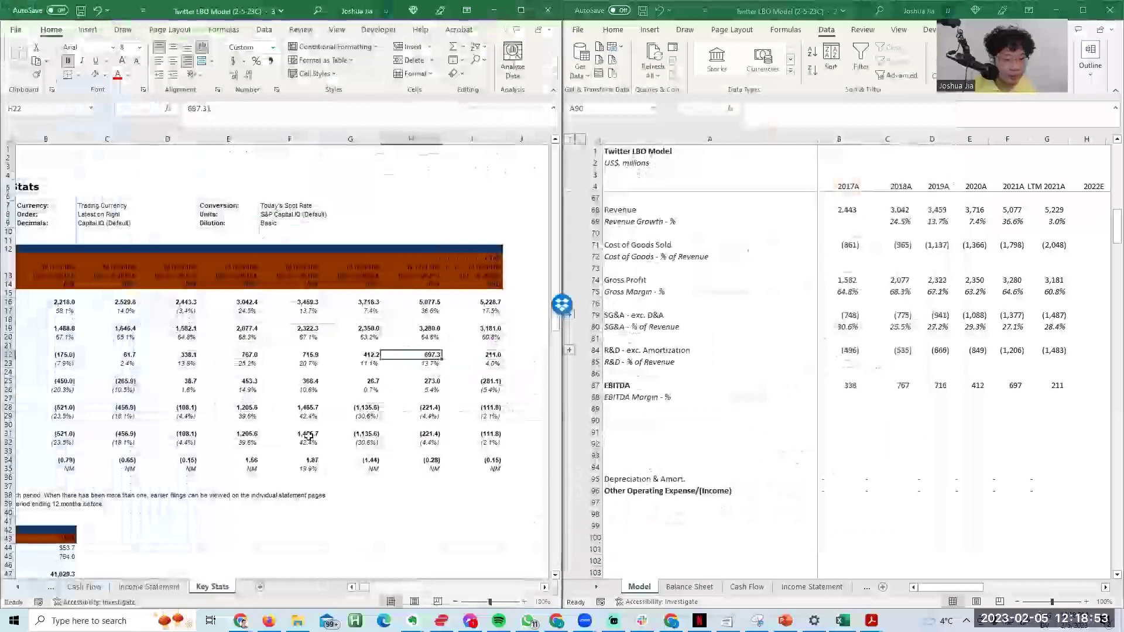
key(ctrl+Page_Up)
key(Down)
key(Down)
key(Down)
key(Down)
key(Down)
key(Down)
key(Down)
key(Down)
key(Down)
key(Down)
key(Down)
key(Down)
key(Down)
key(Down)
key(Down)
key(Down)
key(Down)
key(Down)
key(Down)
key(Down)
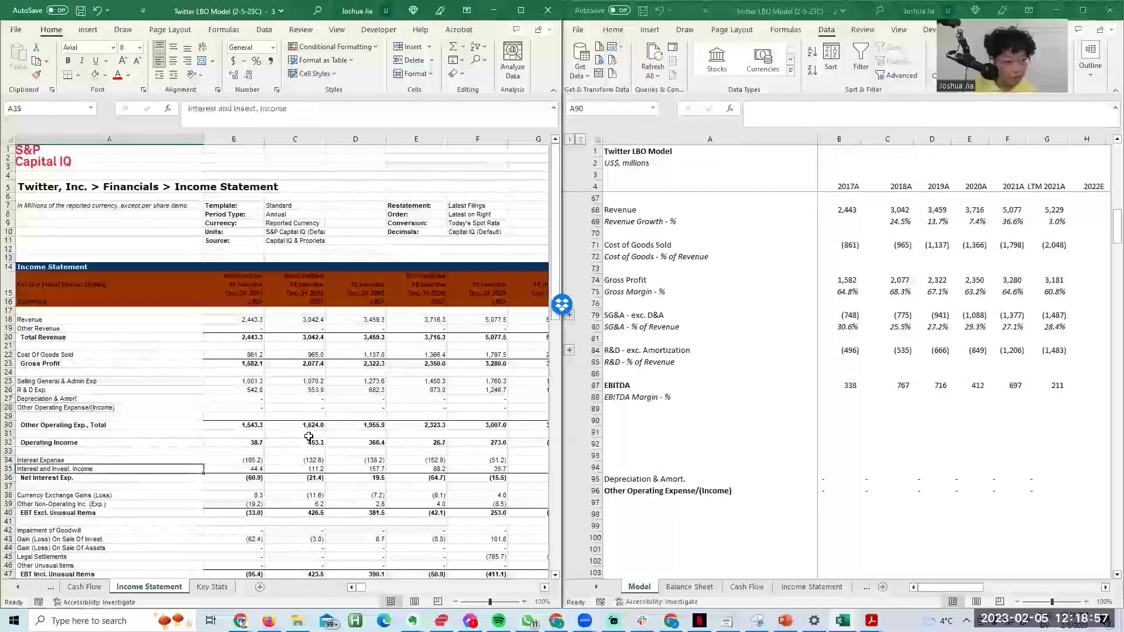
key(Up)
key(Up)
key(Up)
key(Up)
key(Up)
key(Up)
key(Up)
key(Up)
key(Up)
key(Up)
key(Up)
key(Up)
key(Up)
key(Up)
key(Up)
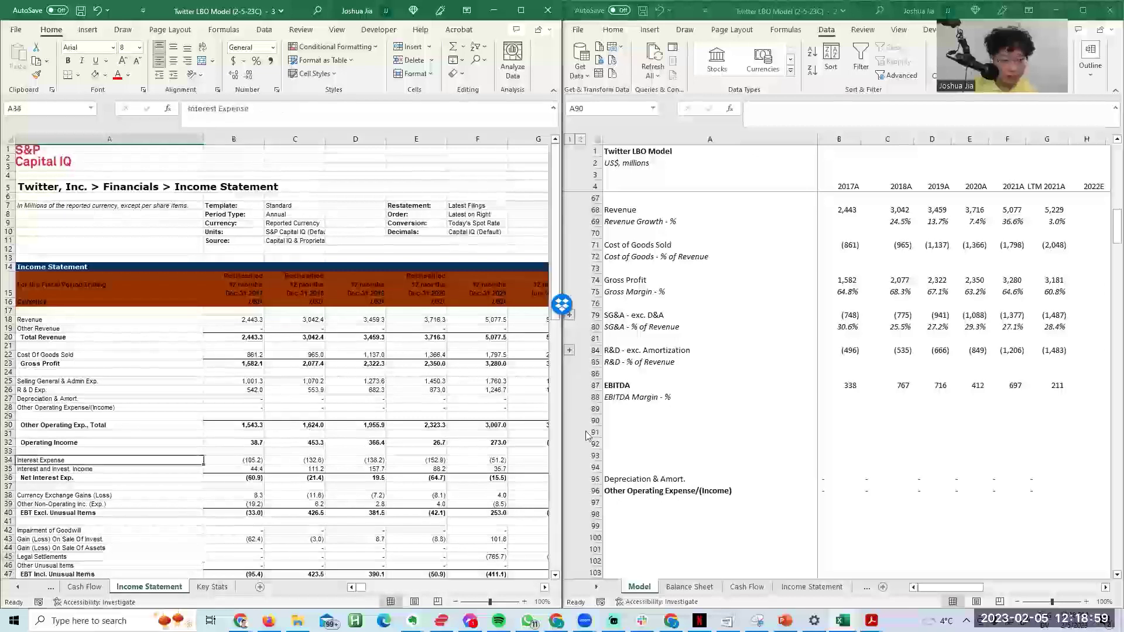
Step: Label row 90 of the Model sheet Depreciation and Amortization, in regular weight instead of bold
click(653, 421)
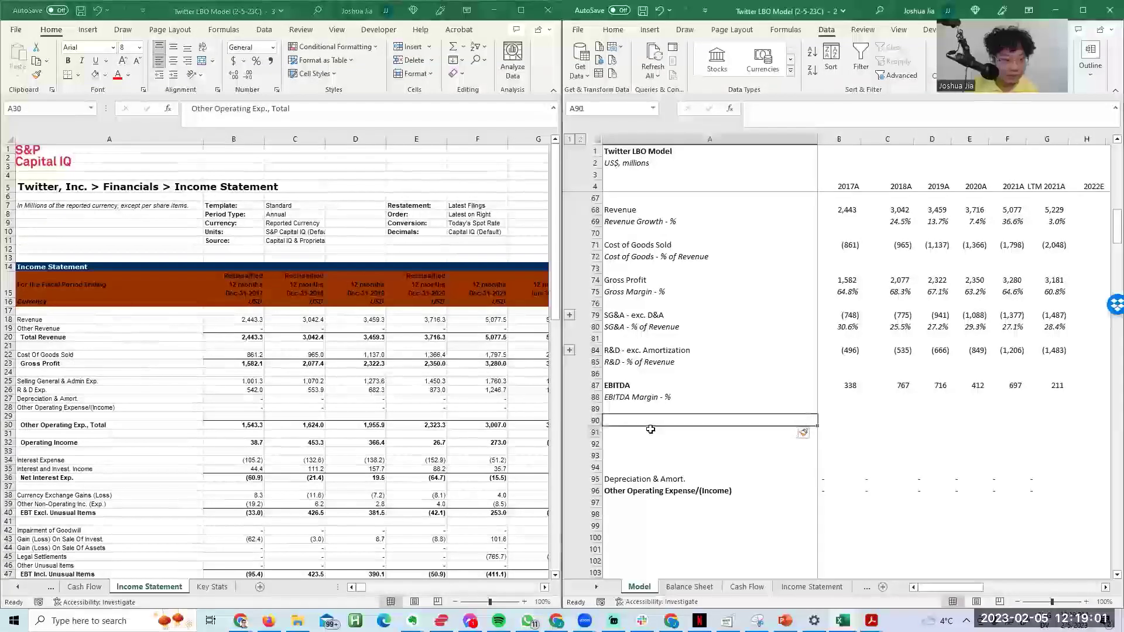
text(Derpeciat)
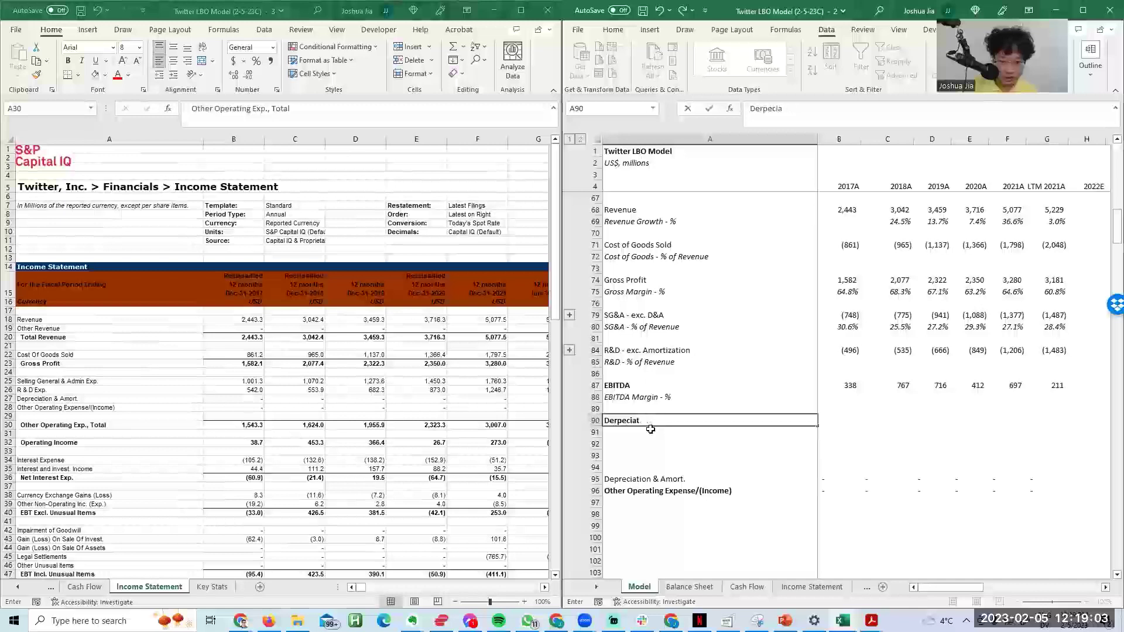
text(ionpreciat)
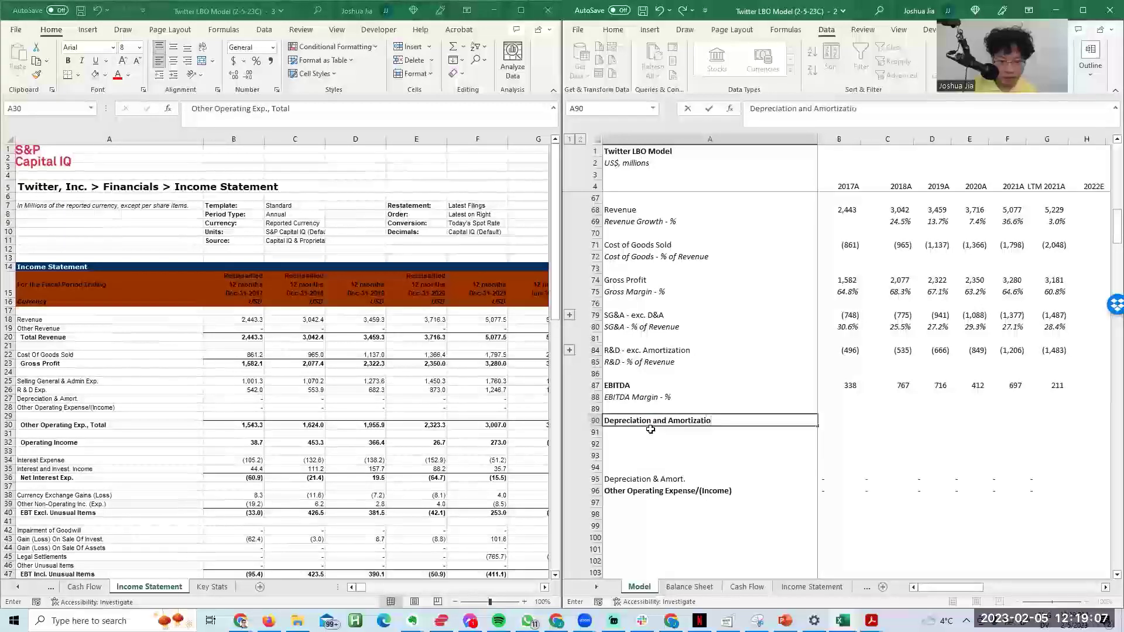
key(Return)
key(Up)
key(F2)
key(ctrl+Left)
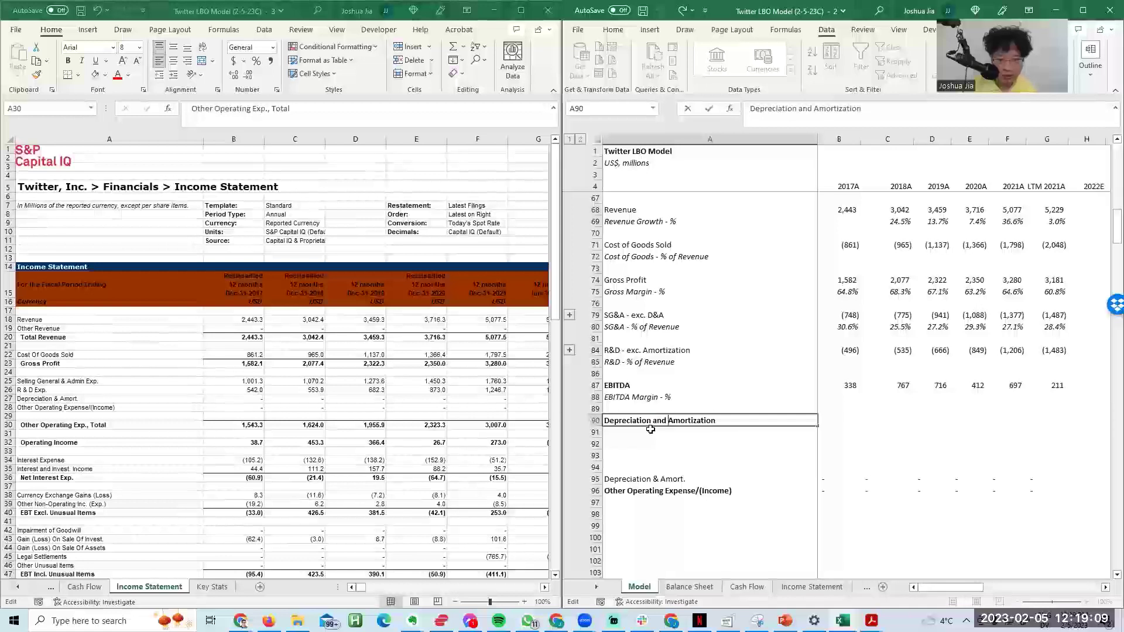
key(ctrl+Return)
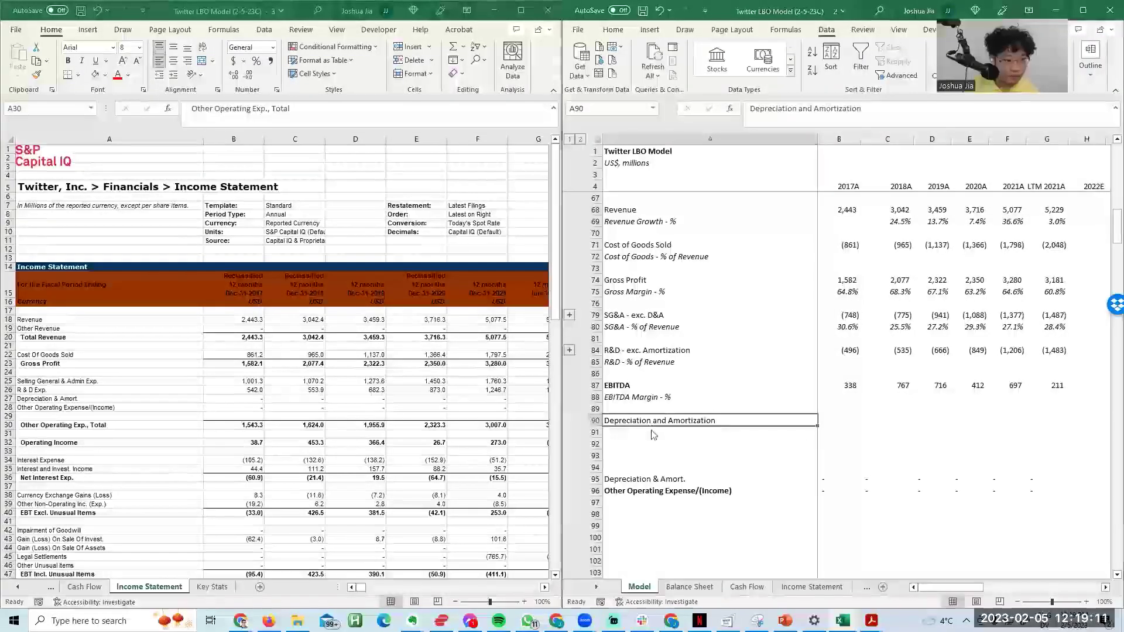
Step: Examine the R&D, Depreciation & Amort. and total other operating expense lines on the Capital IQ Income Statement sheet
key(alt+Tab)
key(Up)
key(Up)
key(Right)
key(Up)
key(Up)
key(shift+Down)
key(shift+Down)
key(Down)
key(Up)
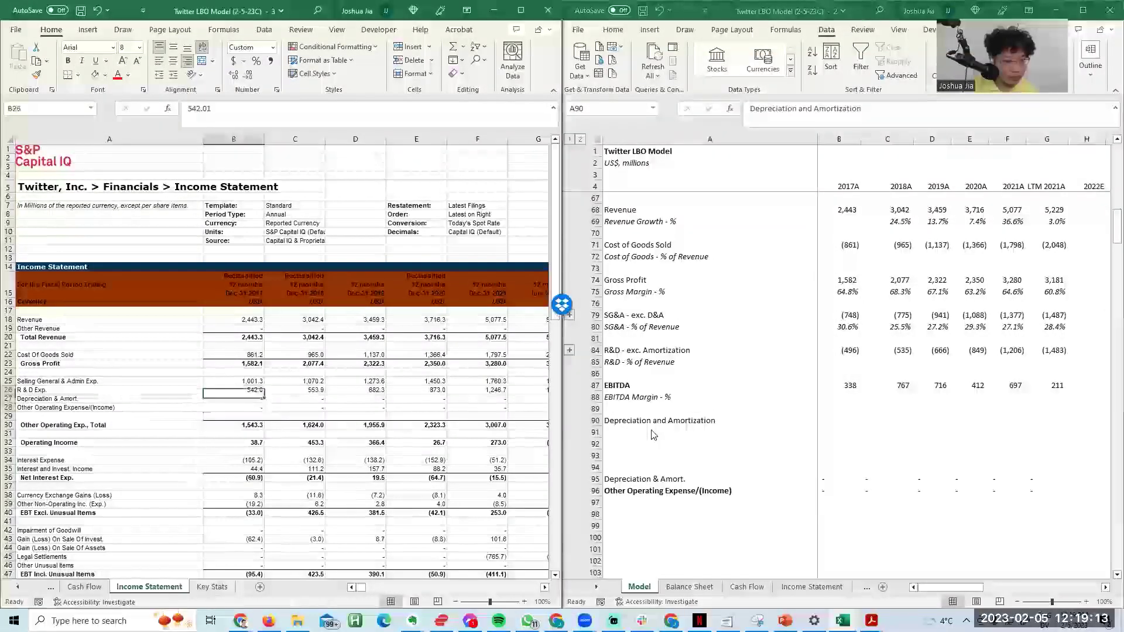
key(Down)
key(ctrl+shift+Right)
key(Left)
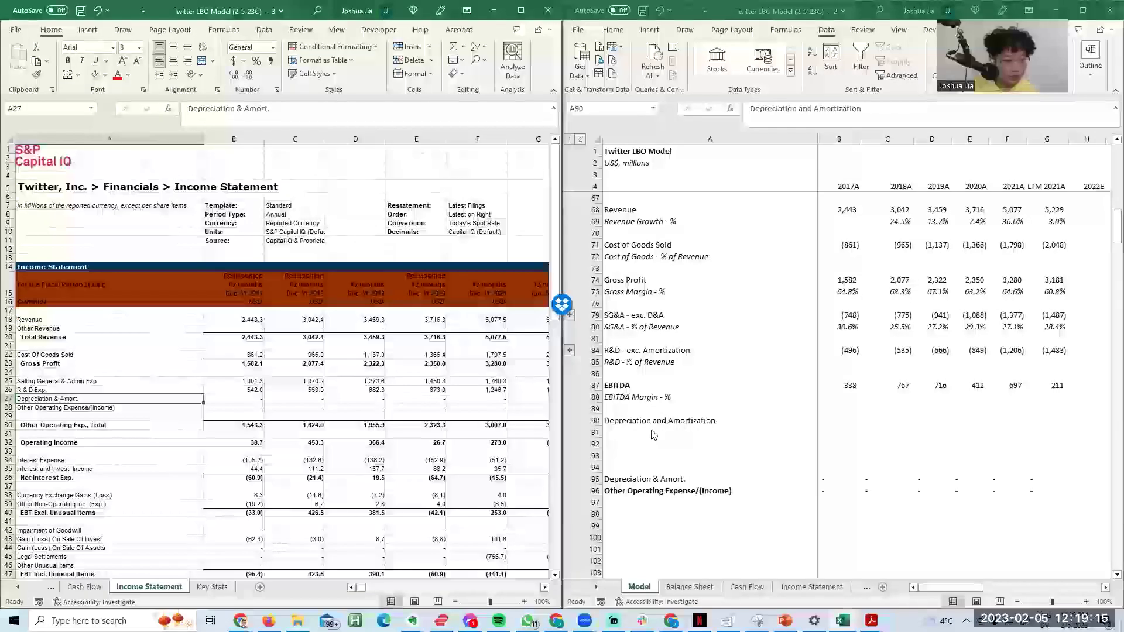
key(Right)
key(Down)
key(Down)
key(Down)
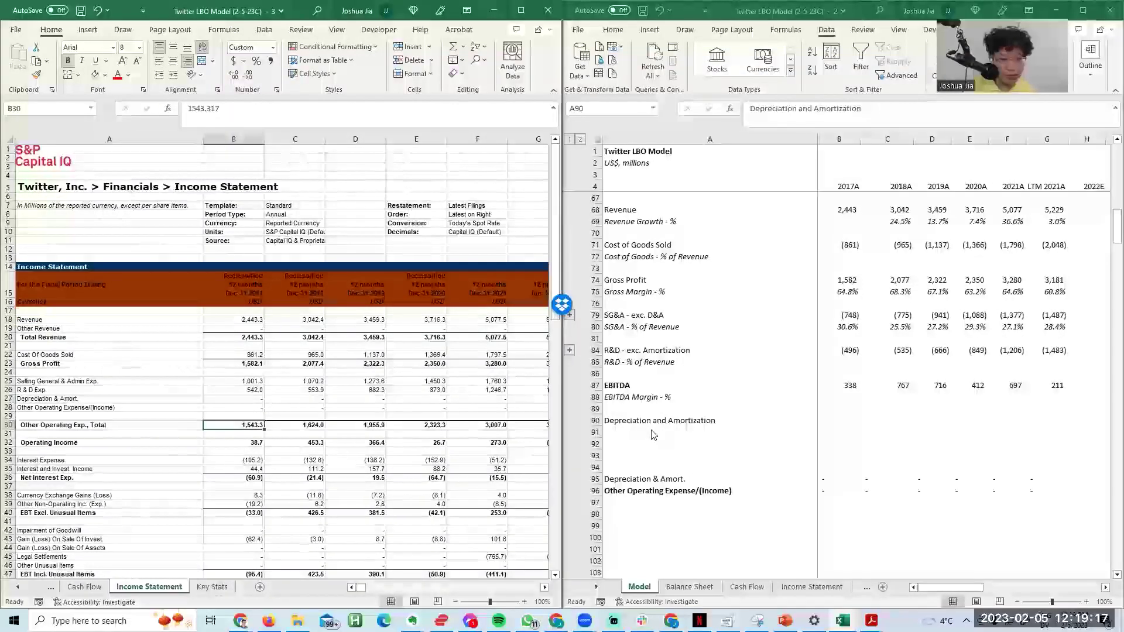
Step: Expand the grouped R&D and SG&A detail rows on the Model sheet
key(alt+Tab)
click(569, 351)
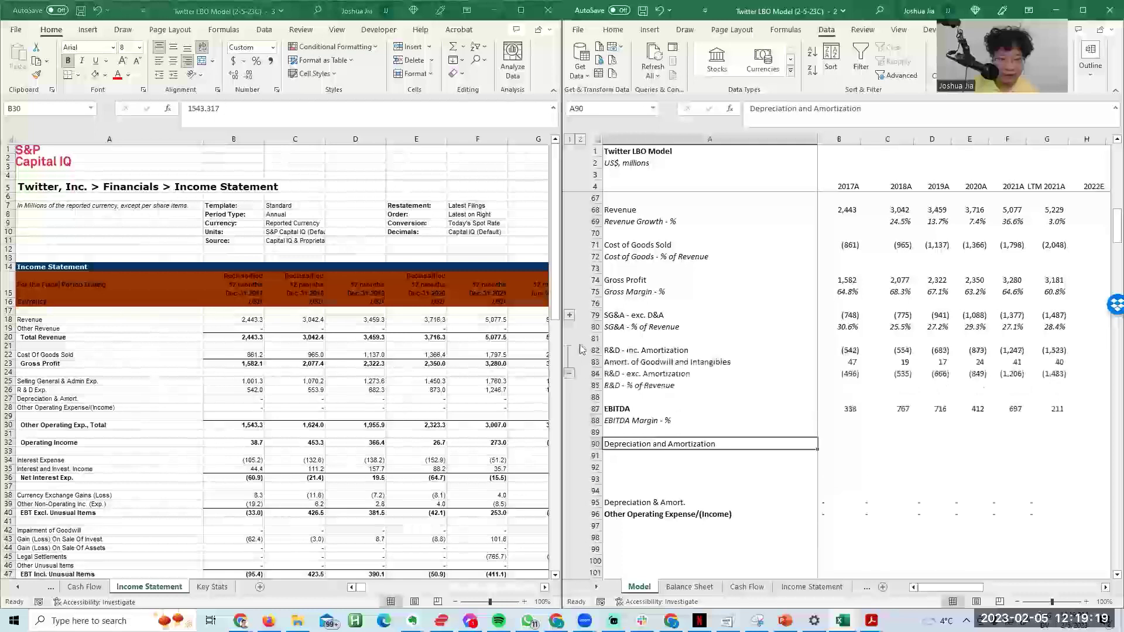
click(570, 315)
click(807, 358)
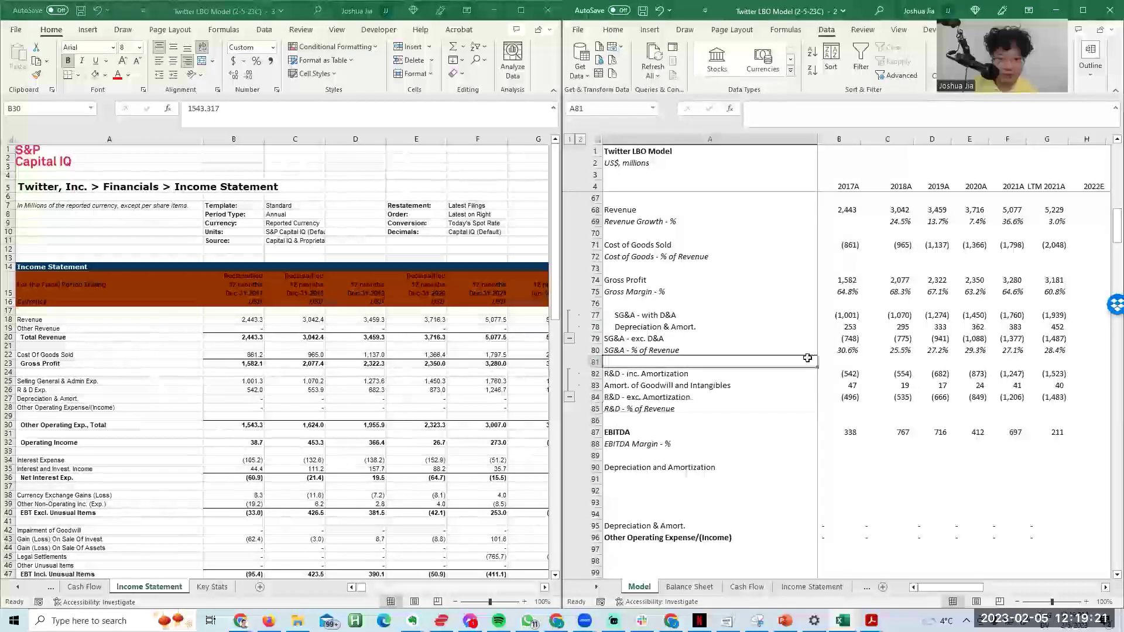
Step: Calculate 2017A Depreciation and Amortization in B90 as =SUM(B78,B83), adding the SG&A depreciation and the R&D amortization
click(843, 432)
text(=)
key(Up)
key(Up)
key(Up)
key(Up)
key(Up)
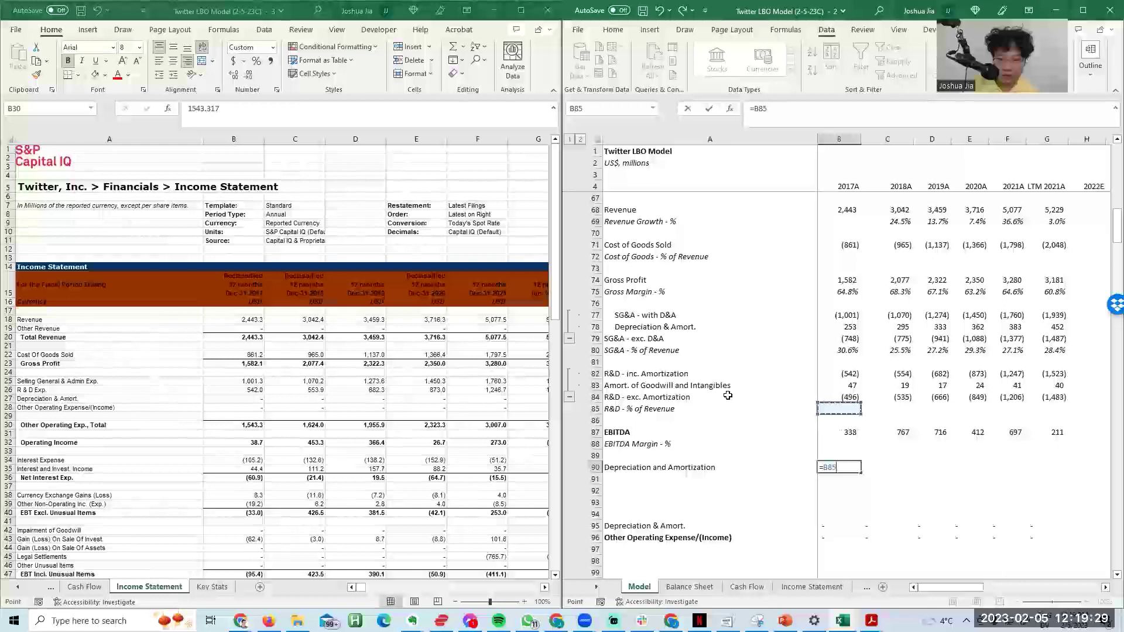
key(BackSpace)
key(BackSpace)
key(BackSpace)
text(sum()
key(Up)
key(Up)
key(Up)
key(Up)
key(Up)
key(Up)
key(Up)
key(Up)
key(Up)
key(Up)
key(Up)
key(Up)
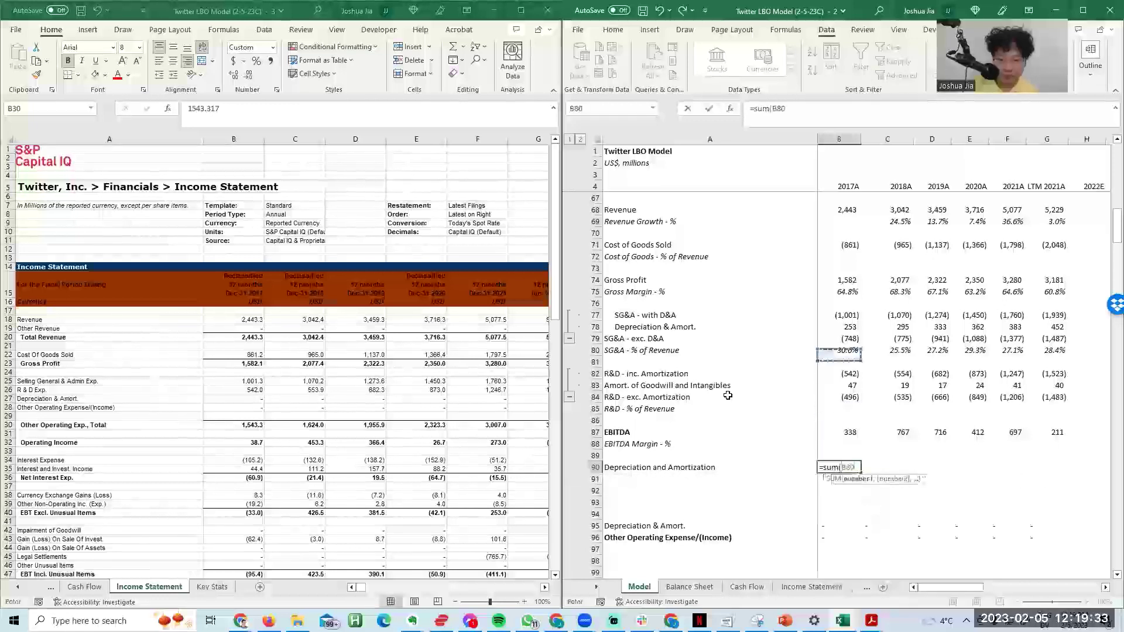
key(Up)
key(Up)
key(Up)
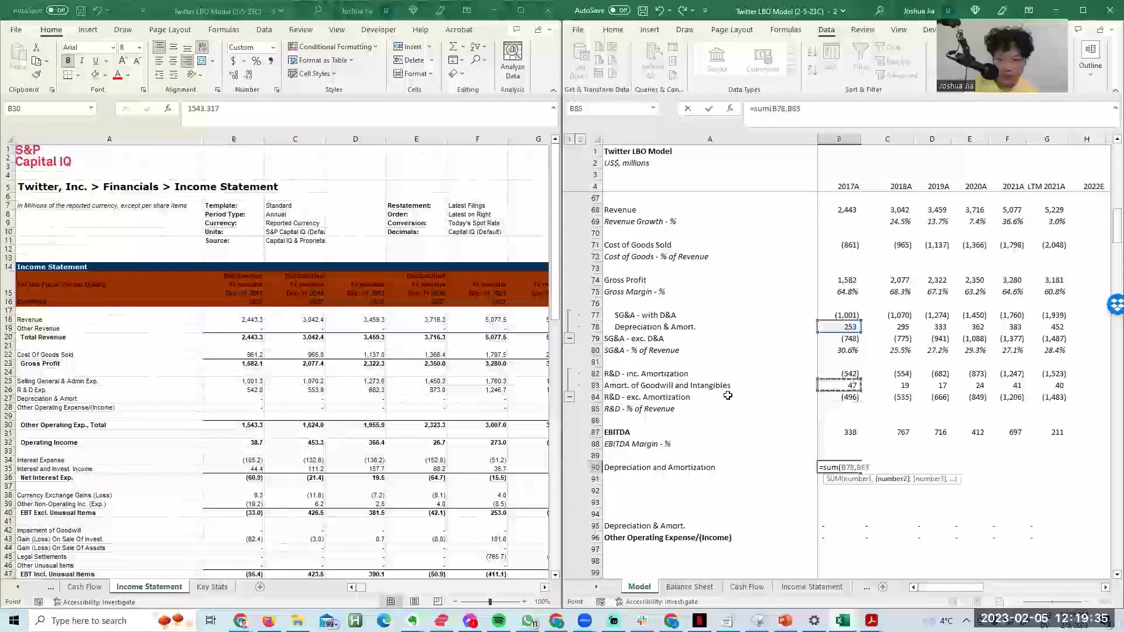
key(ctrl+Return)
Step: Fill the Depreciation and Amortization formula across 2018A to LTM 2021A and check the formula in each column
key(shift+Right)
key(shift+Right)
key(shift+Right)
key(shift+Right)
key(shift+Right)
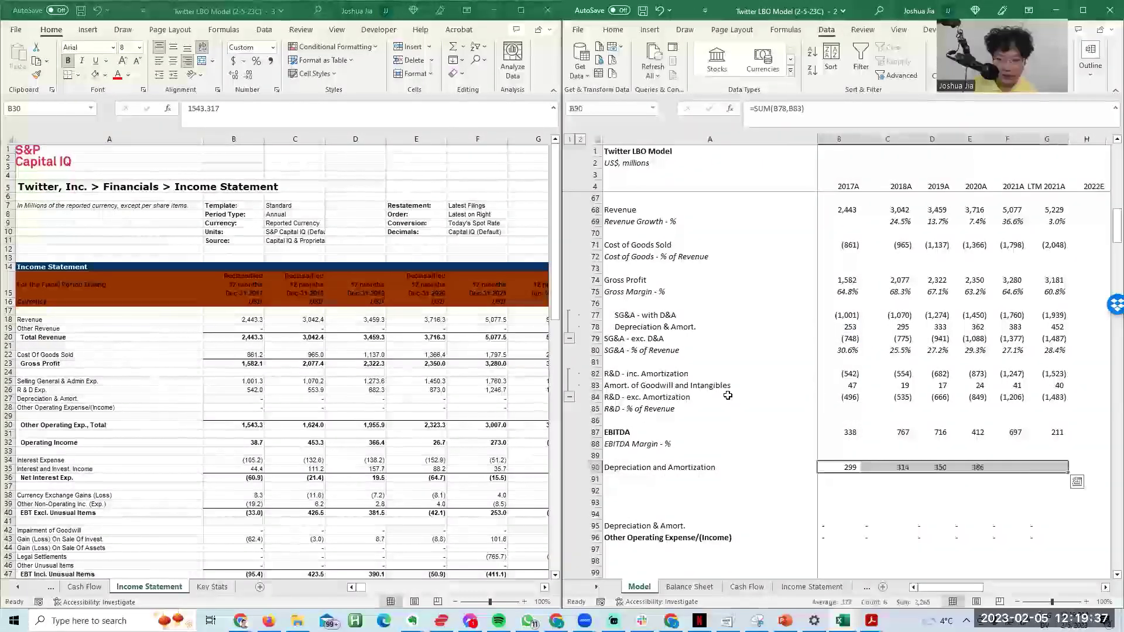
key(Left)
key(Right)
key(F2)
key(Tab)
key(F2)
key(Tab)
key(F2)
key(Tab)
key(F2)
key(Tab)
key(F2)
key(Tab)
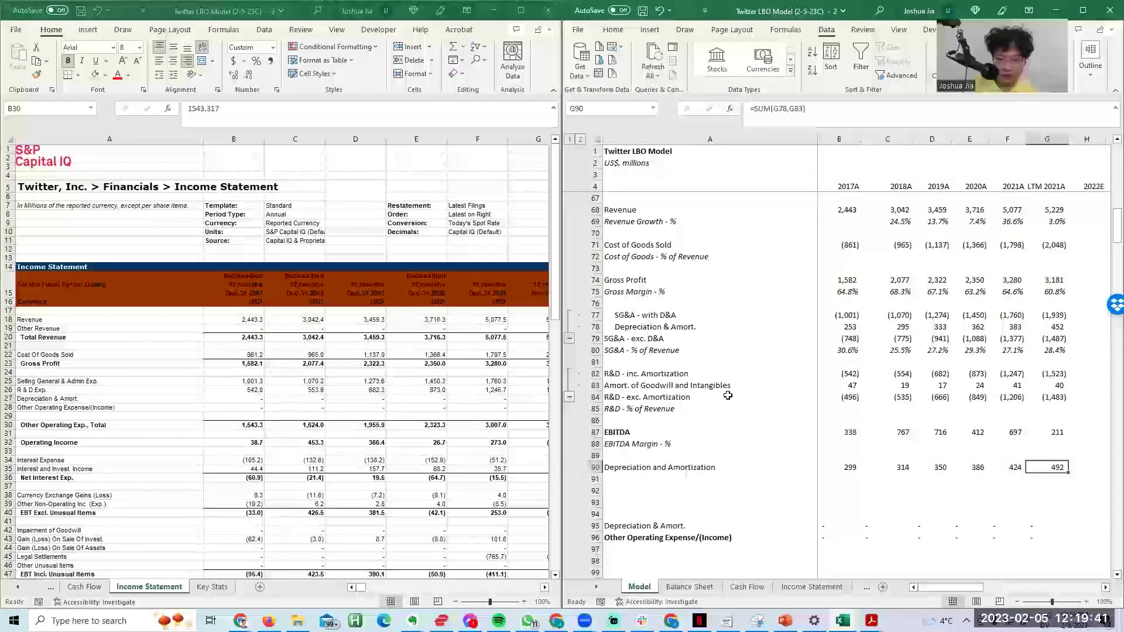
Step: Copy the Depreciation & Amort. label from the SG&A detail in A78 over the label in A90
key(Home)
key(Up)
key(Up)
key(Up)
key(Up)
key(Up)
key(Up)
key(Up)
key(Up)
key(Up)
key(Up)
key(Up)
key(Up)
key(shift+Down)
key(ctrl+c)
key(Down)
key(Down)
key(Down)
key(Down)
key(Down)
key(Down)
key(Down)
key(Down)
key(Down)
key(Down)
key(Down)
key(Down)
key(ctrl+v)
Step: Copy the Amort. of Goodwill and Intangibles label from the R&D detail in A83 into A91
key(Up)
key(Up)
key(Up)
key(Up)
key(Up)
key(Up)
key(Up)
key(ctrl+c)
key(Down)
key(Down)
key(Down)
key(Down)
key(Down)
key(Down)
key(Down)
key(Down)
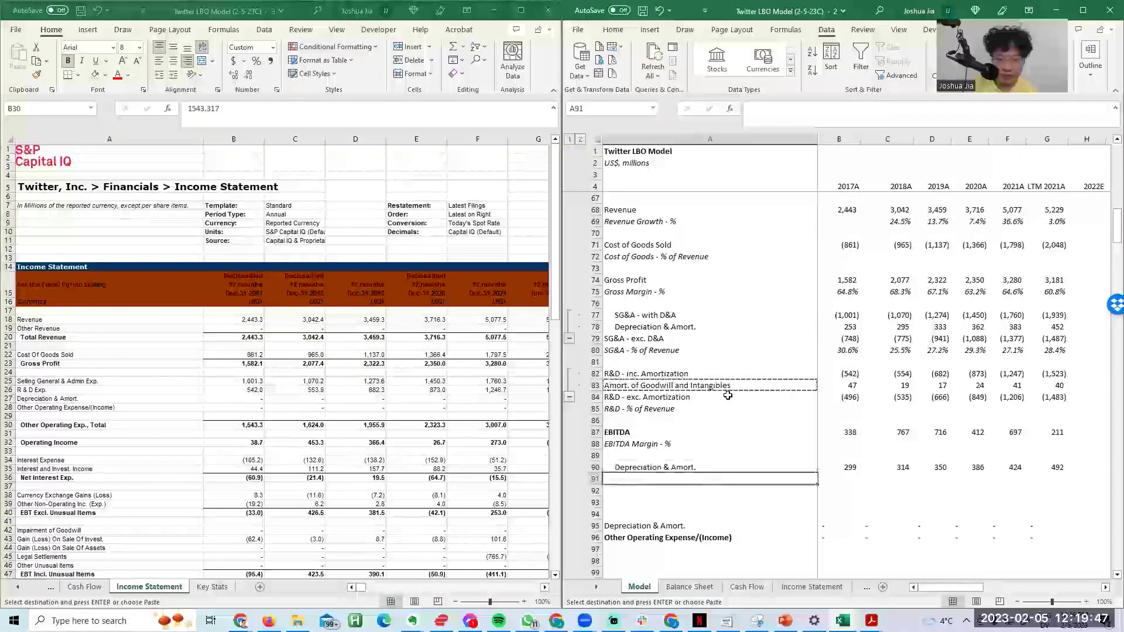
key(ctrl+v)
key(Escape)
Step: Shorten the Depreciation & Amort. label in A90 to Depreciation
key(Up)
key(F2)
key(BackSpace)
text(i)
text(Derpec)
text(eciation)
key(ctrl+Return)
Step: Copy the Depreciation label from A90 over the SG&A detail label in A78
key(ctrl+c)
key(Up)
key(Up)
key(Up)
key(Up)
key(Up)
key(Up)
key(Up)
key(Up)
key(Up)
key(Up)
key(Up)
key(Up)
key(ctrl+v)
Step: Reuse the A83 amortization label in A91, reword it as Amortization of Goodwill and Intangibles, and indent it
key(Down)
key(Down)
key(Down)
key(Down)
key(Down)
key(ctrl+c)
key(Down)
key(Down)
key(Down)
key(Down)
key(Down)
key(Down)
key(Down)
key(Down)
key(Return)
key(BackSpace)
text(ization)
key(ctrl+Return)
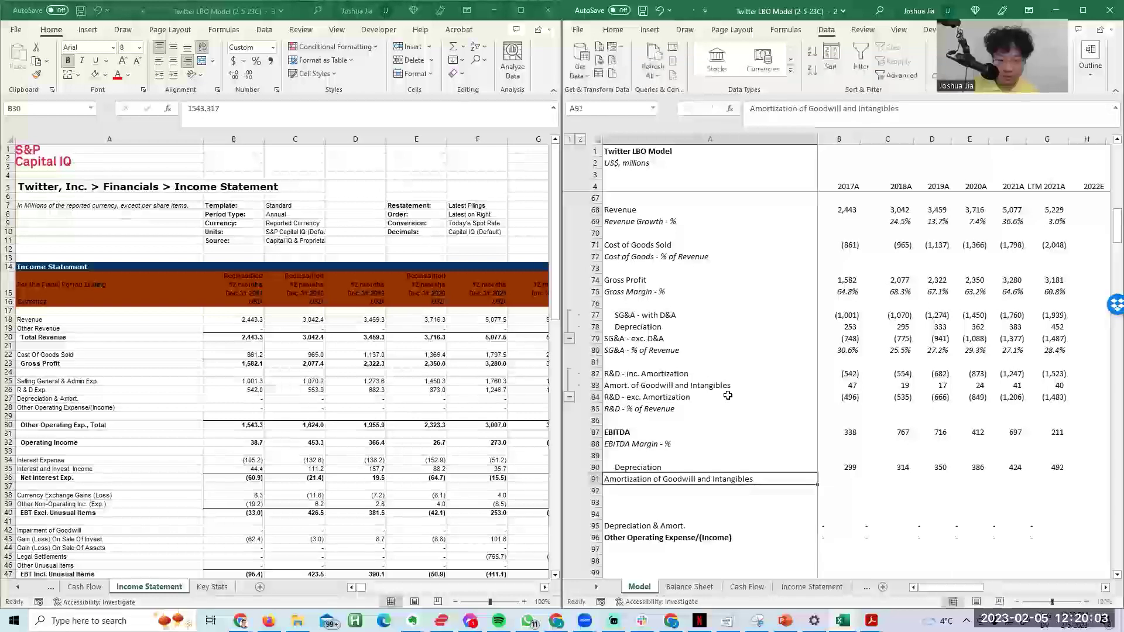
key(alt+h)
key(6)
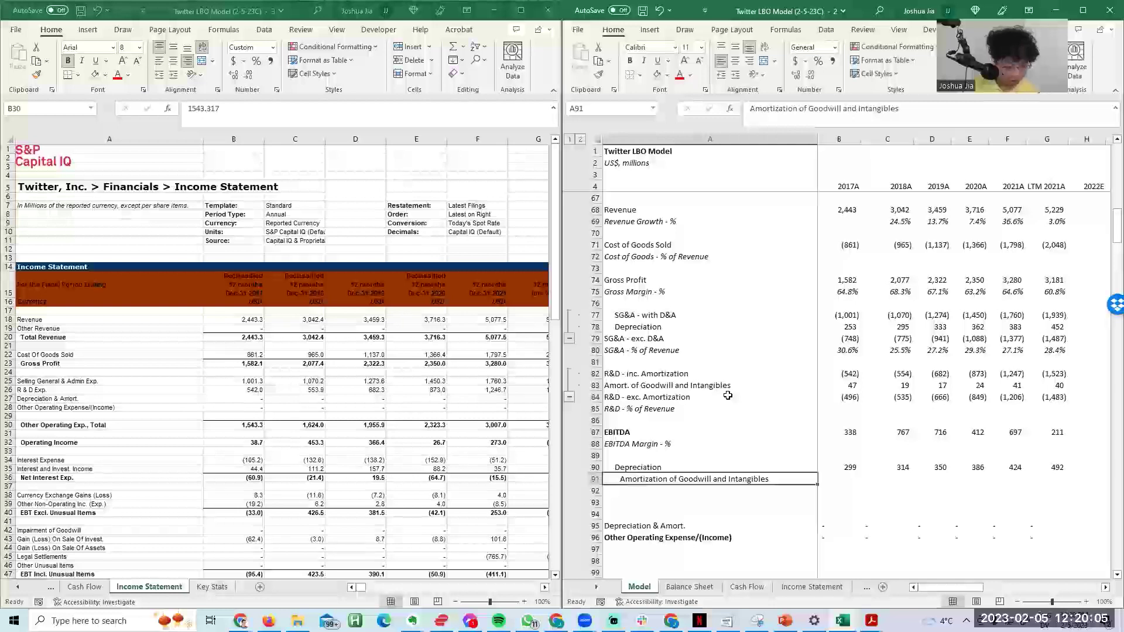
Step: Copy the 2017A to LTM 2021A amortization figures in B83:G83 into row 91, starting at B91
key(Right)
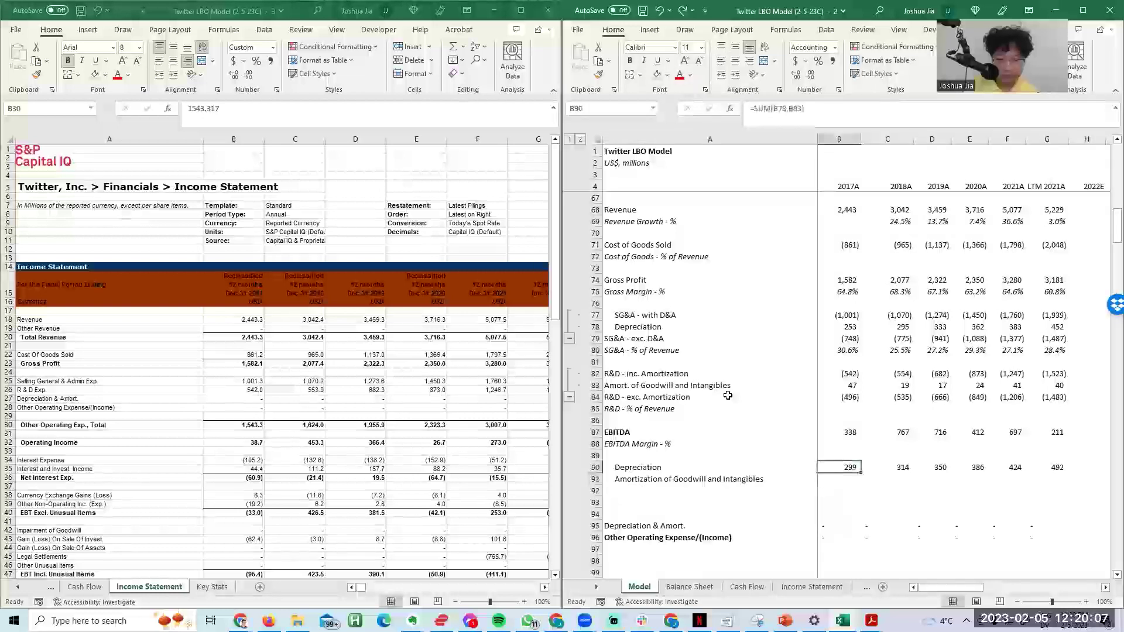
key(Up)
key(Up)
key(Up)
key(Up)
key(Up)
key(Up)
key(shift+ctrl+Right)
key(ctrl+c)
key(Down)
key(Down)
key(Down)
key(Down)
key(Down)
key(Down)
key(Down)
key(Down)
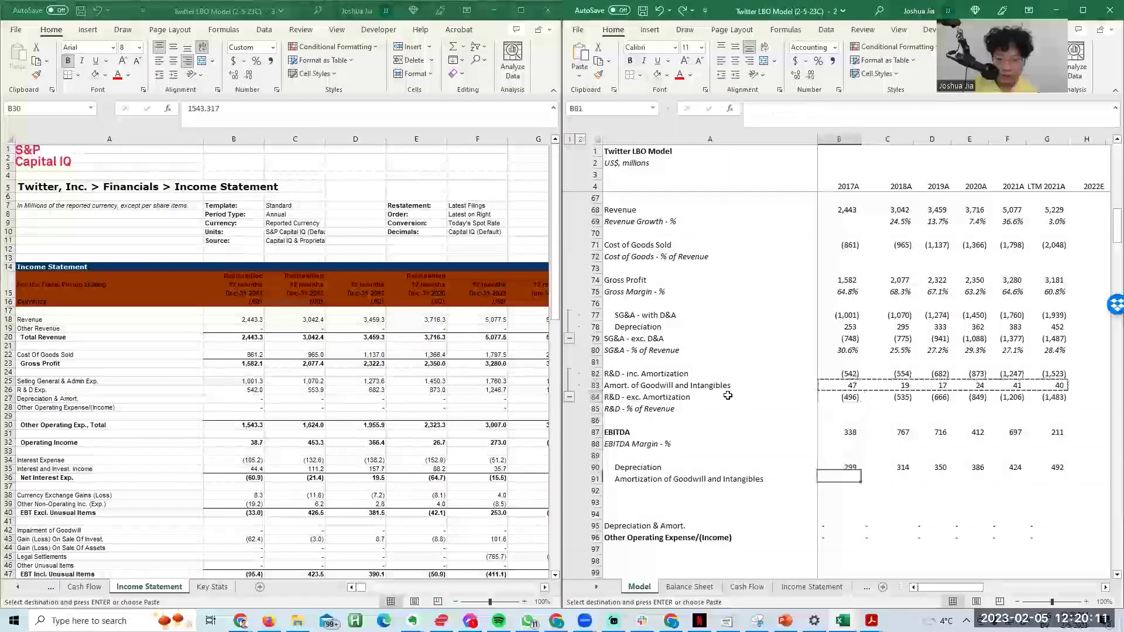
key(Return)
Step: Label A92 Total Depreciation and Amortization in non-bold text and add a top border across row 92
key(Home)
key(Down)
text(Total Depreciation and )
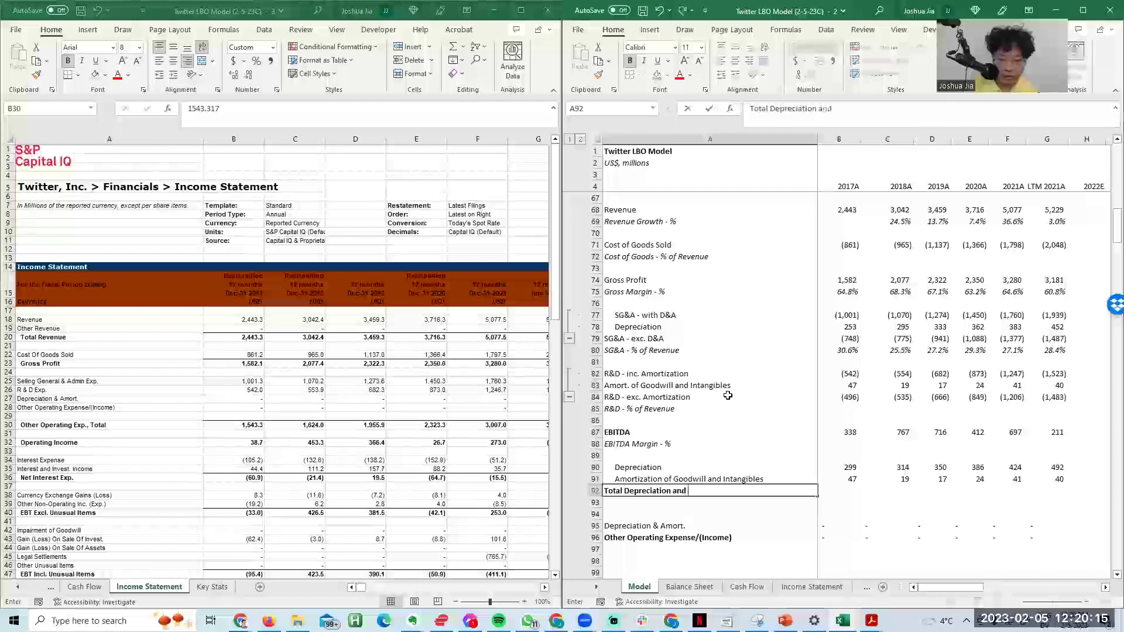
text(Amortizati)
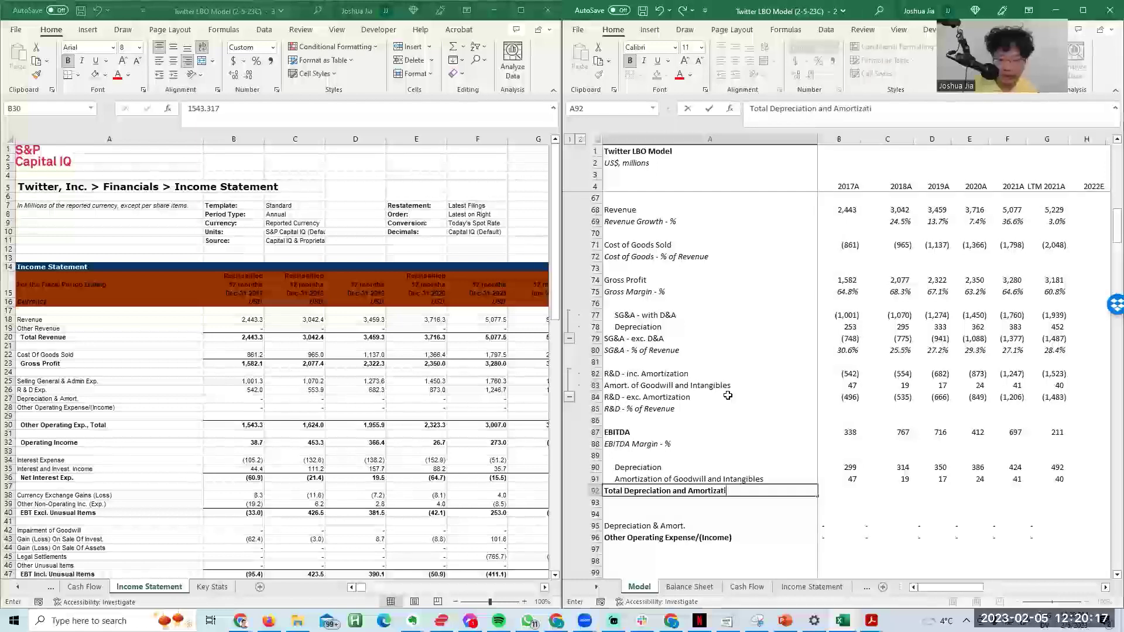
text(on)
key(Return)
key(Up)
key(ctrl+b)
key(shift+space)
key(alt+h)
key(b)
key(p)
key(Left)
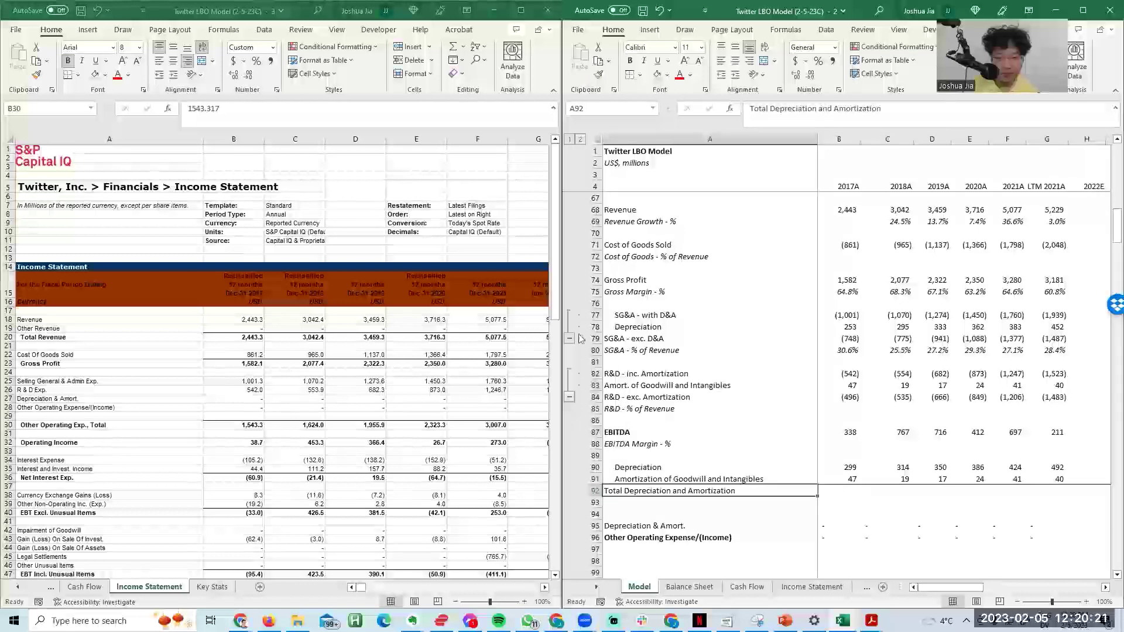
Step: Collapse the grouped SG&A and R&D detail rows
click(571, 341)
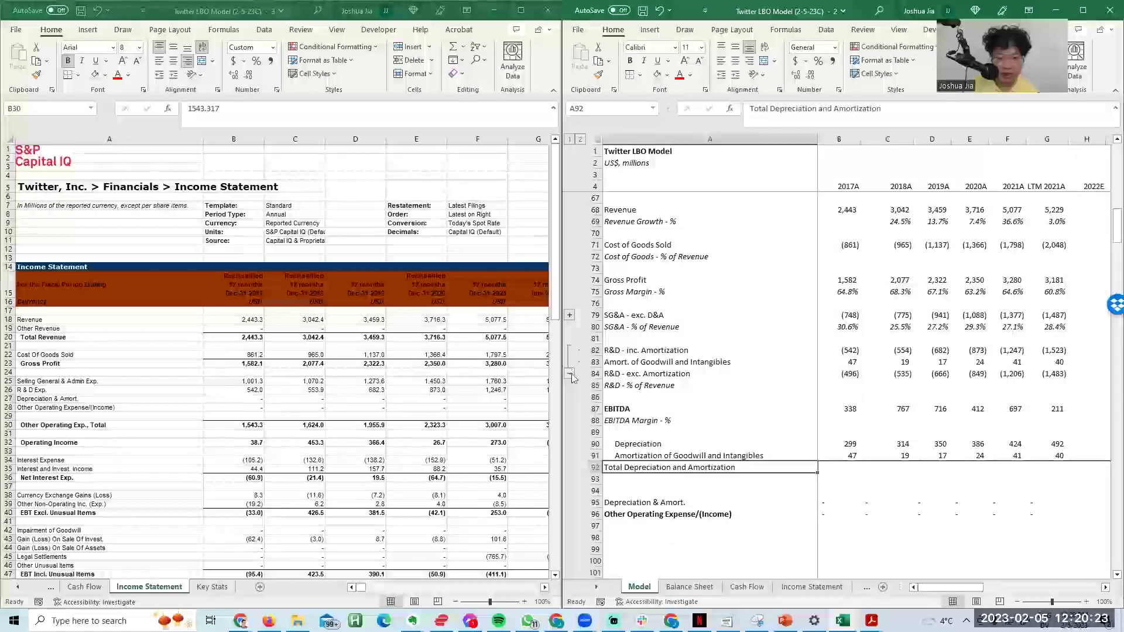
click(571, 375)
key(Right)
text(\-uw)
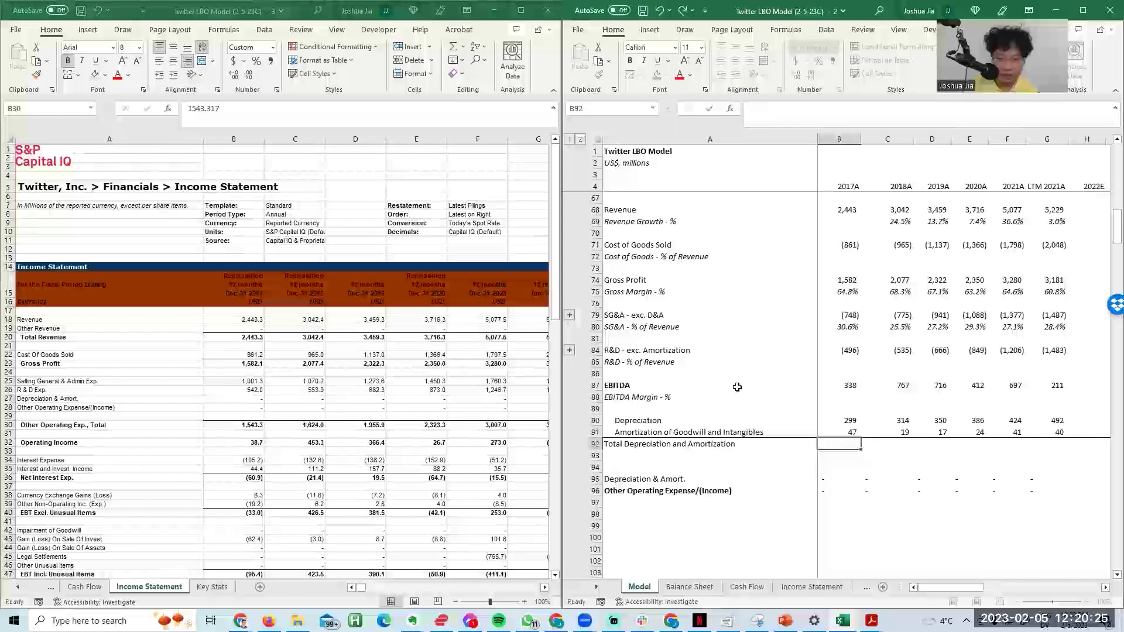
Step: Make the 2017A Depreciation formula in B90 negative and fill it across to LTM 2021A
key(Up)
key(Up)
key(F2)
key(Home)
key(Right)
text(-)
key(Return)
key(Up)
key(ctrl+shift+Right)
key(ctrl+r)
Step: Make the 2017A Amortization of Goodwill and Intangibles formula in B91 negative and fill it across to LTM 2021A
key(Down)
key(F2)
key(Home)
key(Right)
text(-)
key(Return)
key(Up)
key(ctrl+shift+Right)
key(ctrl+r)
Step: Calculate 2017A Total Depreciation and Amortization in B92 as =SUM(B90:B91)
key(Down)
text(=sum)
key(Escape)
key(Escape)
key(Up)
key(Down)
key(alt+equal)
key(Up)
text(=sum()
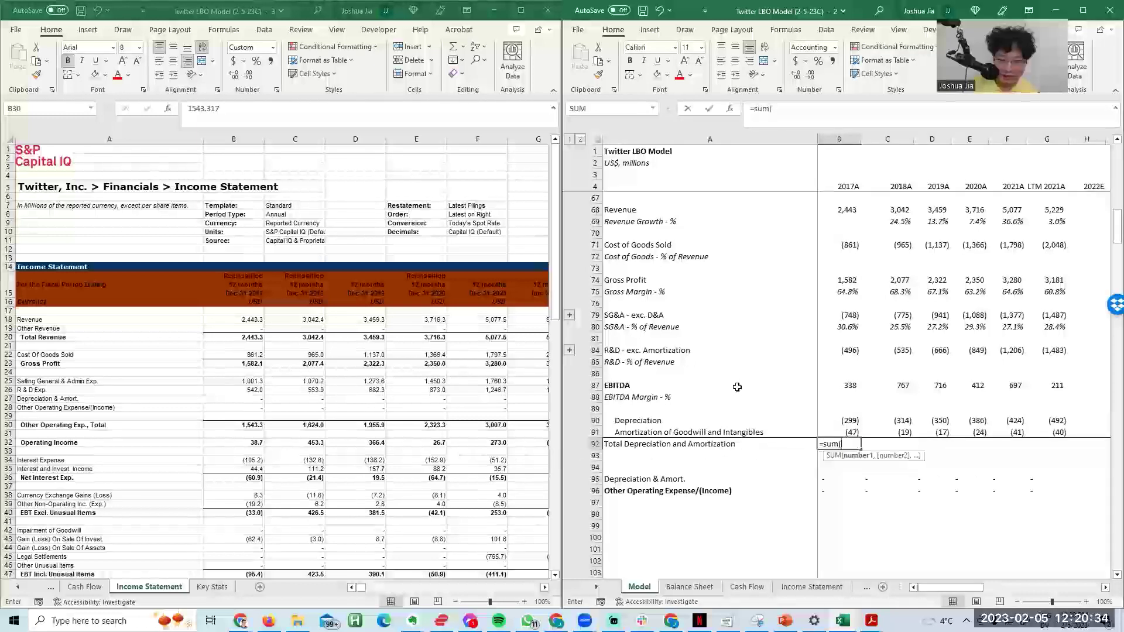
key(Up)
key(shift+Up)
key(shift+Up)
key(shift+Down)
key(ctrl+Return)
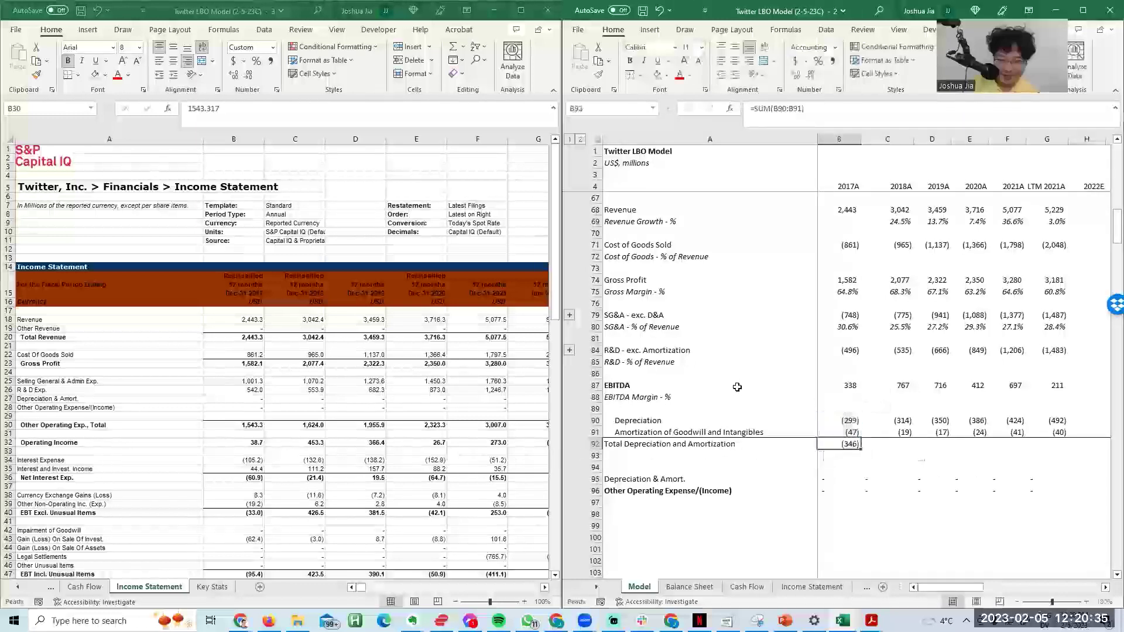
Step: Fill the Total Depreciation and Amortization formula in B92 across to LTM 2021A
key(shift+Right)
key(shift+Right)
key(shift+Right)
key(shift+Right)
key(shift+Right)
key(ctrl+r)
key(Right)
key(F2)
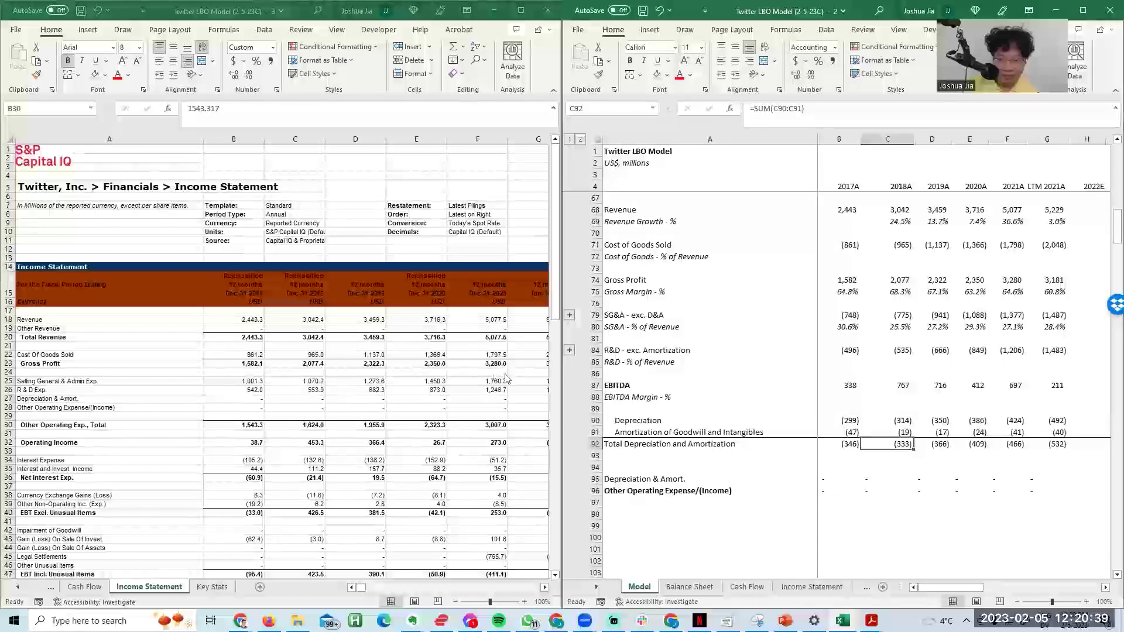
Step: Label A94 EBIT in bold and insert four blank rows below it
key(Left)
key(Down)
key(Down)
key(Left)
text(EBIT)
key(Return)
key(alt+i)
key(r)
key(F4)
key(F4)
key(F4)
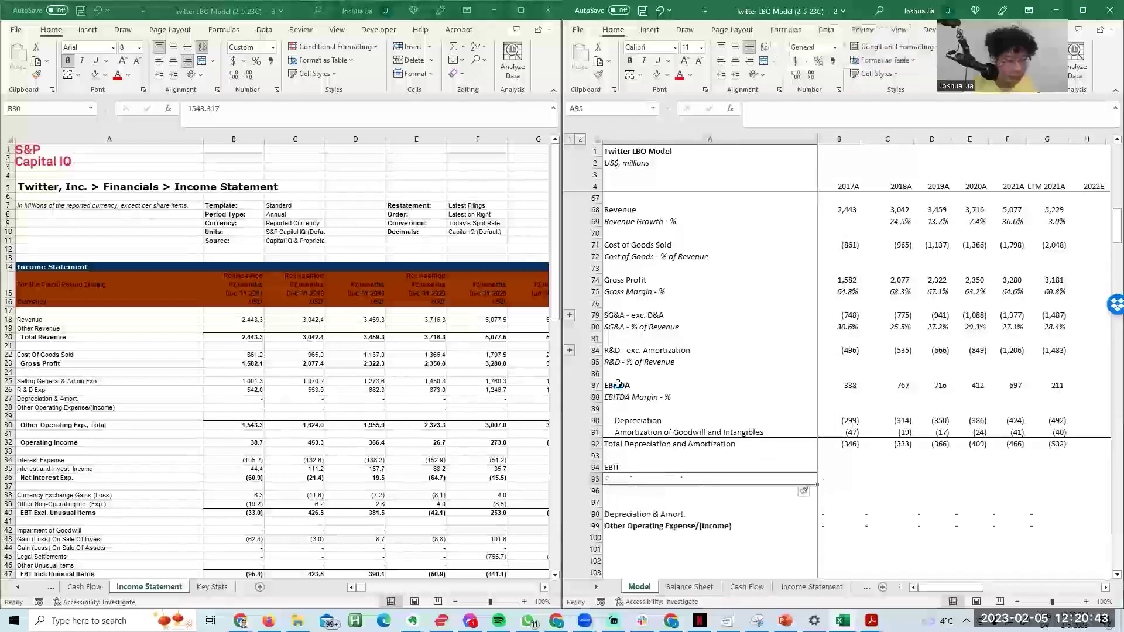
Step: Calculate 2017A EBIT in B94 as =SUM(B87,B92), adding EBITDA and Total Depreciation and Amortization
click(170, 412)
drag(171, 412, 170, 444)
click(670, 478)
key(Up)
key(Right)
text(=sum()
key(Up)
key(Up)
key(Up)
key(Up)
key(Up)
text(,)
key(Up)
key(Up)
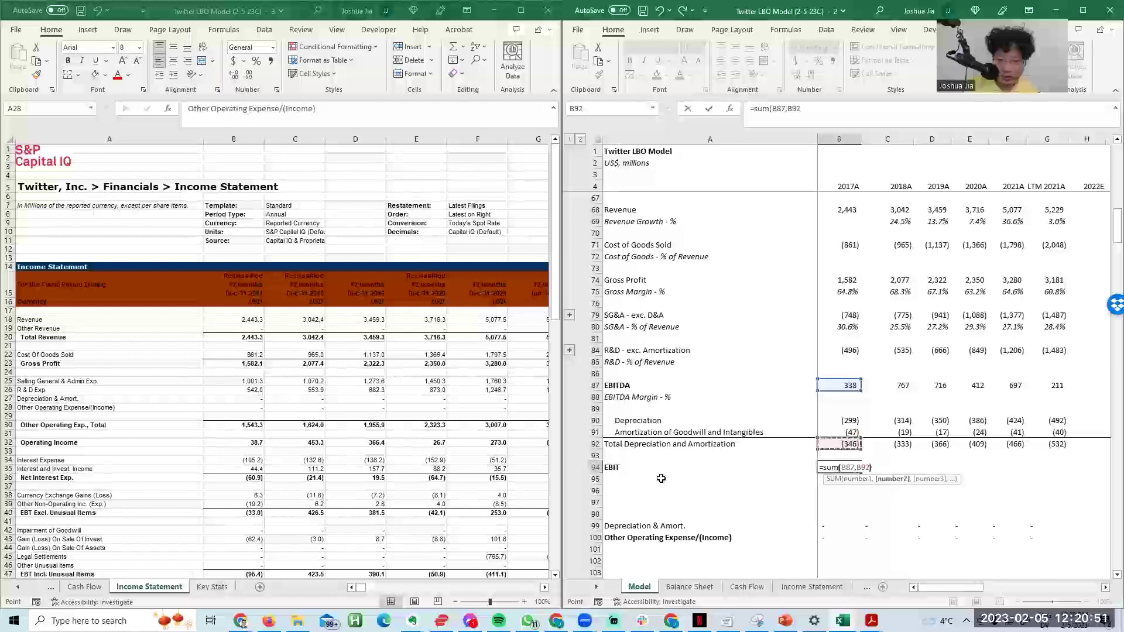
key(ctrl+Return)
Step: Fill the 2017A EBIT formula across to LTM 2021A
key(shift+Right)
key(shift+Right)
key(shift+Right)
key(shift+Right)
key(shift+Right)
key(ctrl+r)
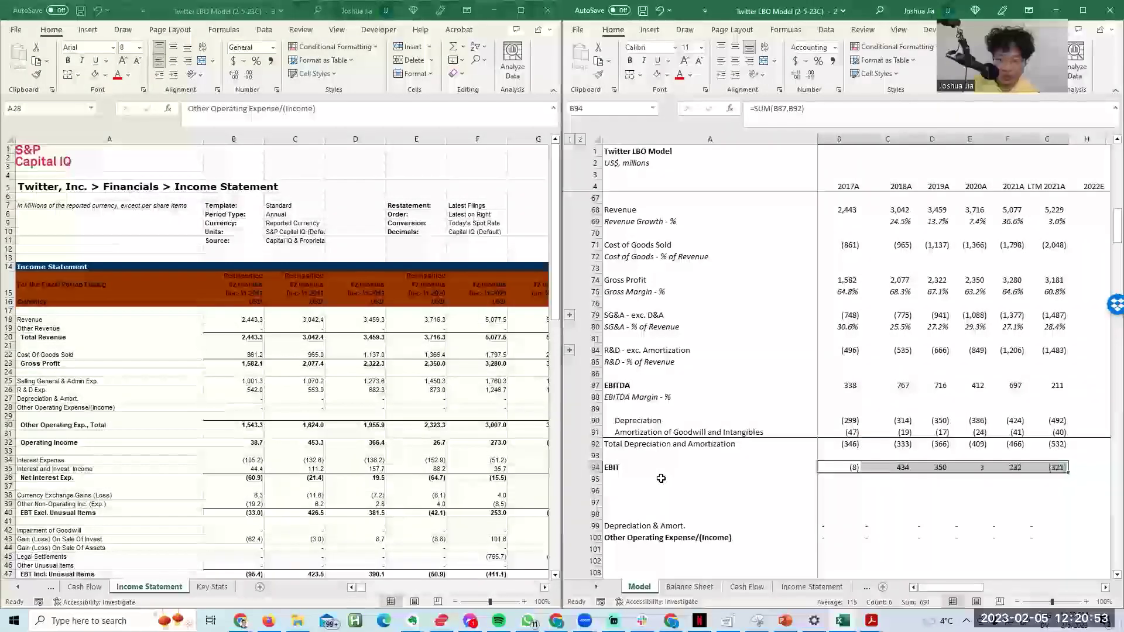
Step: Compare Operating Income for each period in the Capital IQ income statement with the model's EBIT row
click(419, 436)
key(Right)
key(Right)
key(Down)
key(Right)
key(Right)
key(Right)
key(Right)
key(Right)
key(Right)
key(Down)
key(Down)
key(Left)
key(Left)
key(Left)
key(Left)
key(Left)
key(Left)
key(Left)
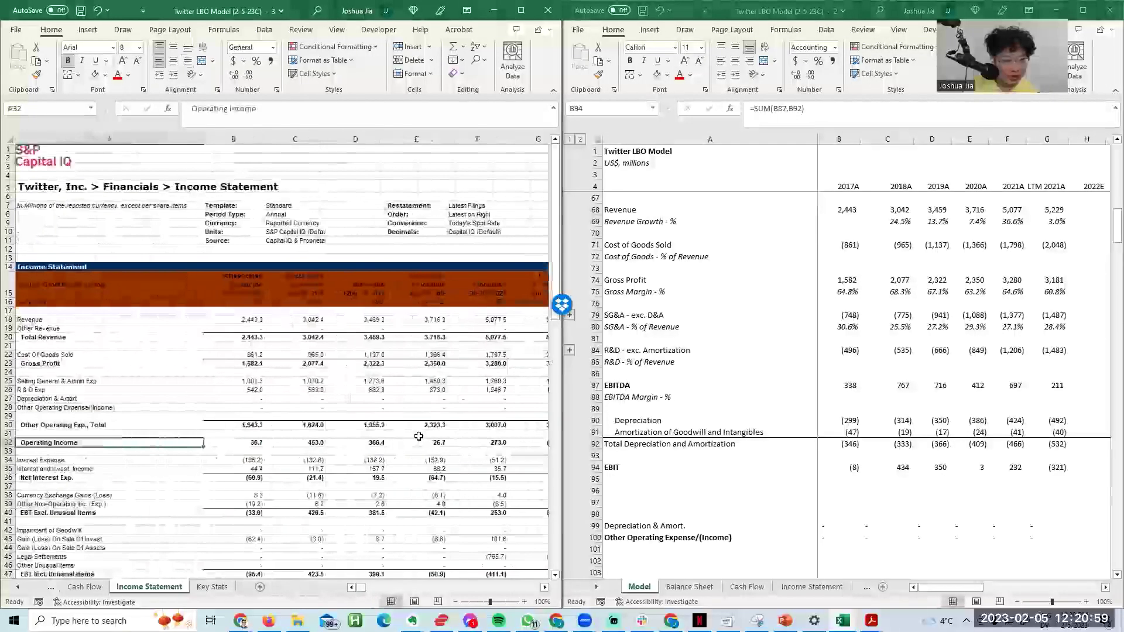
key(Right)
key(Right)
key(Right)
key(Right)
key(Right)
key(Right)
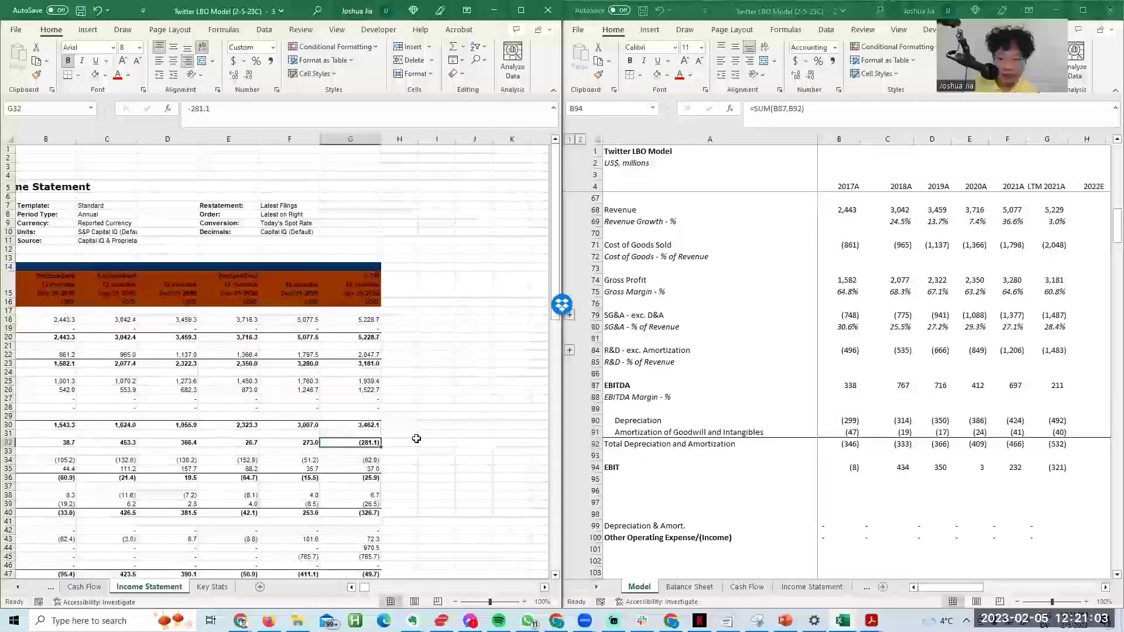
Step: Test EBIT without amortization by clearing the Amortization of Goodwill and Intangibles row, and undo the clearing
click(636, 440)
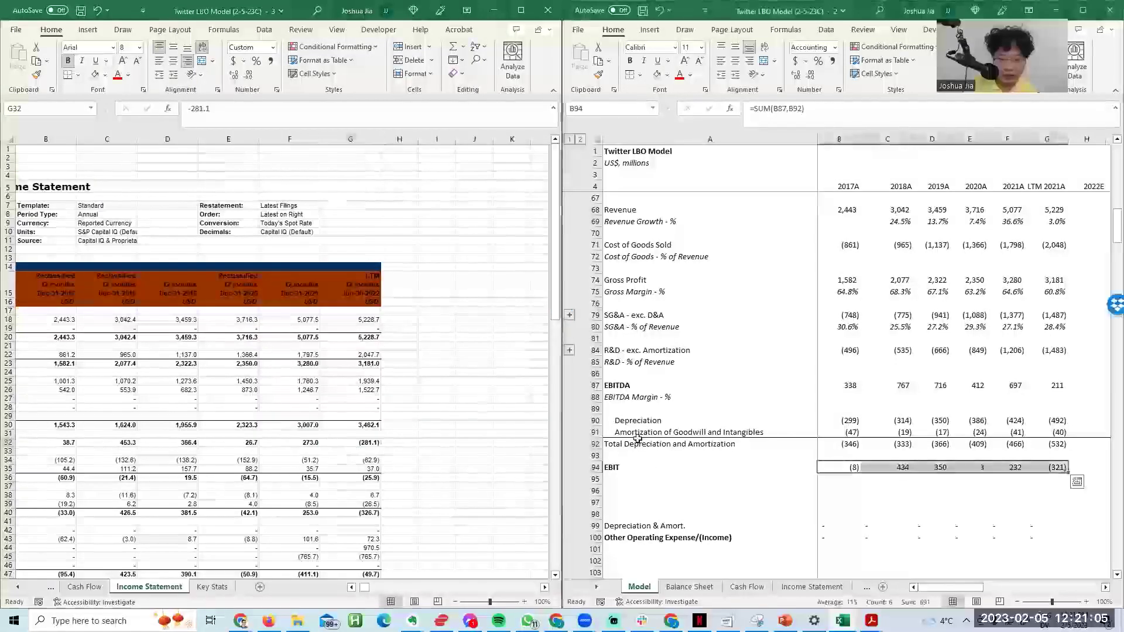
click(639, 432)
key(shift+space)
key(Delete)
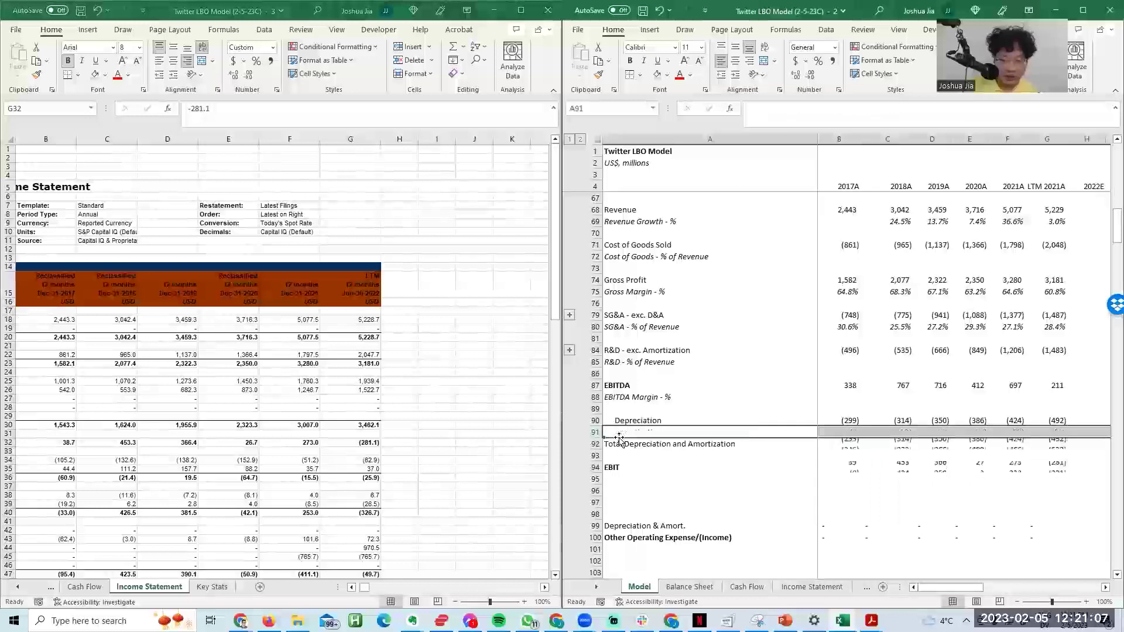
key(ctrl+z)
Step: Review the Capital IQ income statement's line items from operating expenses down to Net Income
click(279, 403)
key(ctrl+Left)
key(Down)
key(Down)
key(Down)
key(Down)
key(Down)
key(Down)
key(Down)
key(Down)
key(Down)
key(Down)
key(Down)
key(Down)
key(Down)
key(Down)
key(Down)
key(Down)
key(Down)
key(Down)
key(Down)
key(Down)
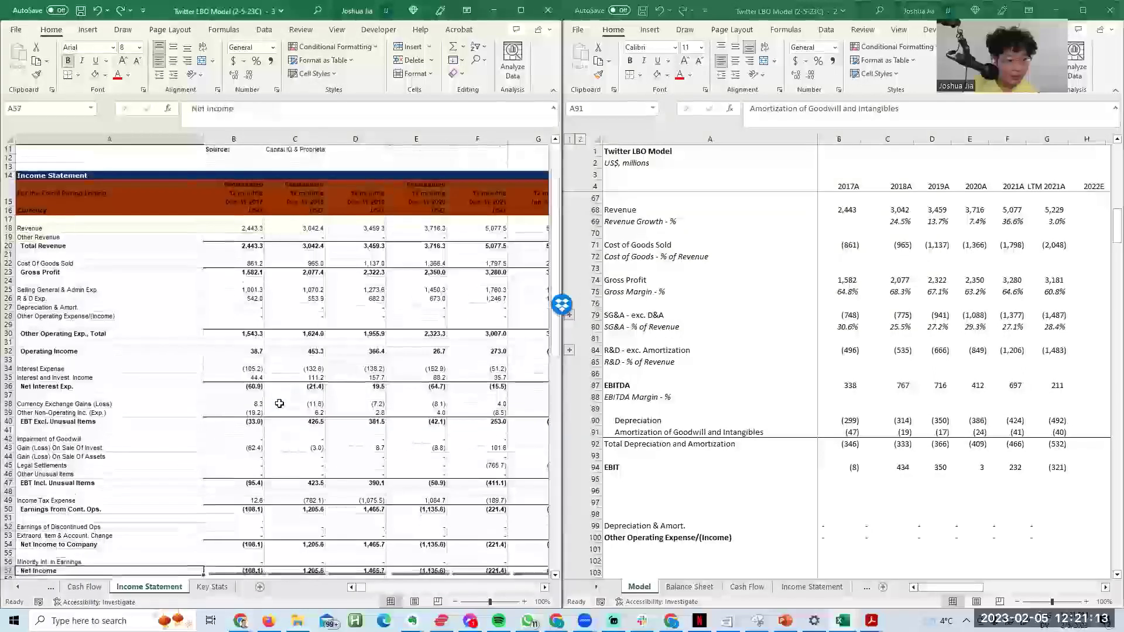
Step: Examine the currency exchange, other non-operating and gain or loss on sale of investment items across periods through LTM
key(Down)
key(Up)
key(Up)
key(Up)
key(Up)
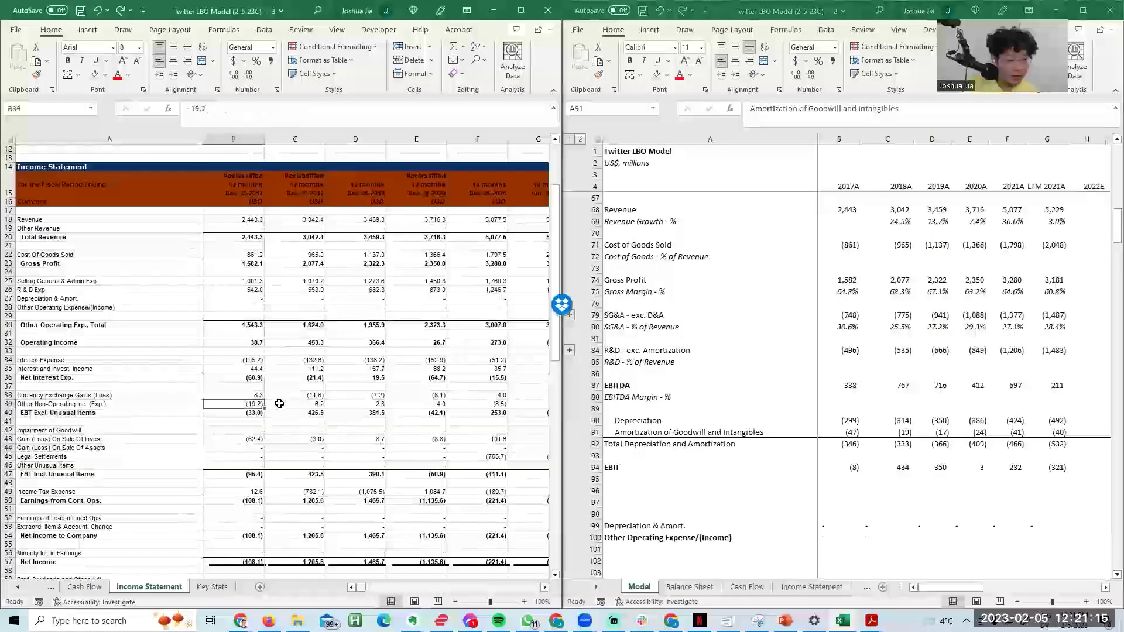
key(Right)
key(Right)
key(Right)
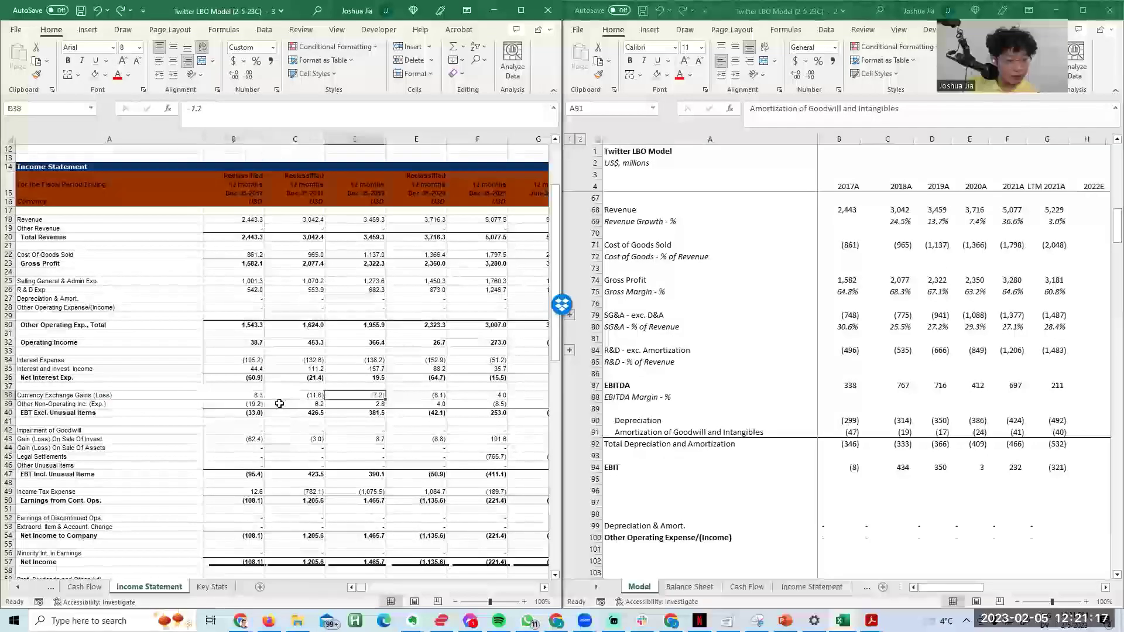
key(Down)
key(Down)
key(Down)
key(Down)
key(Right)
key(Right)
key(Right)
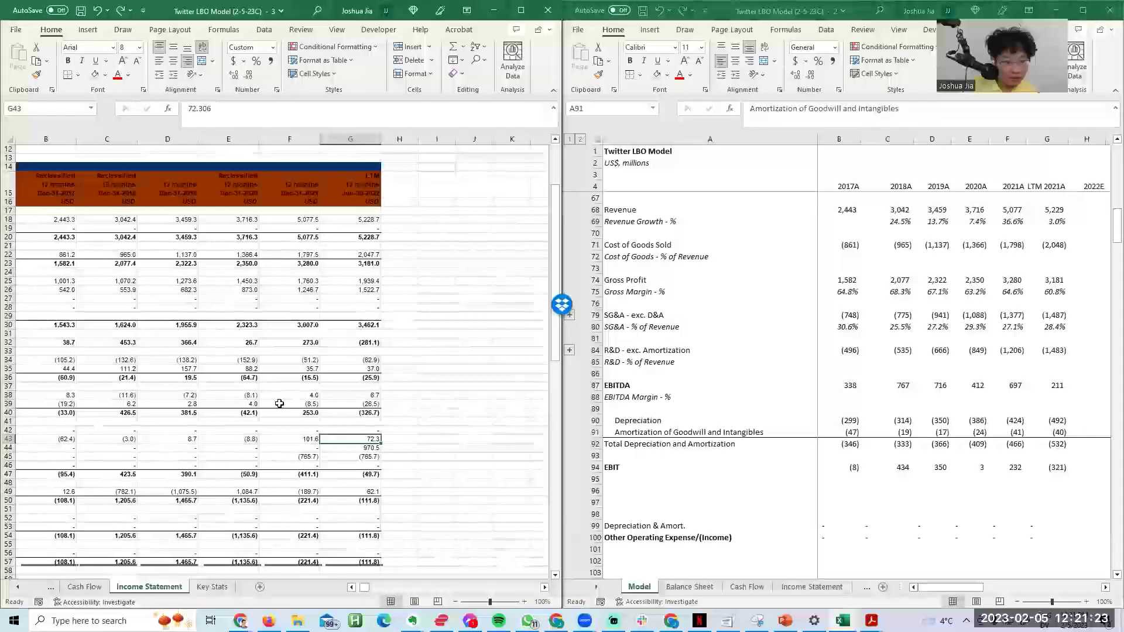
Step: Examine the Capital IQ income statement's line items from Gain (Loss) on Sale of Investments down to Normalized Basic EPS
key(Left)
key(Left)
key(Left)
key(Left)
key(Left)
key(Left)
key(Down)
key(Down)
key(Down)
key(Down)
key(Down)
key(Down)
key(Down)
key(Down)
key(Down)
key(Down)
key(Down)
key(Down)
key(Down)
key(Down)
key(Down)
key(Down)
key(Down)
key(Down)
key(Down)
key(Down)
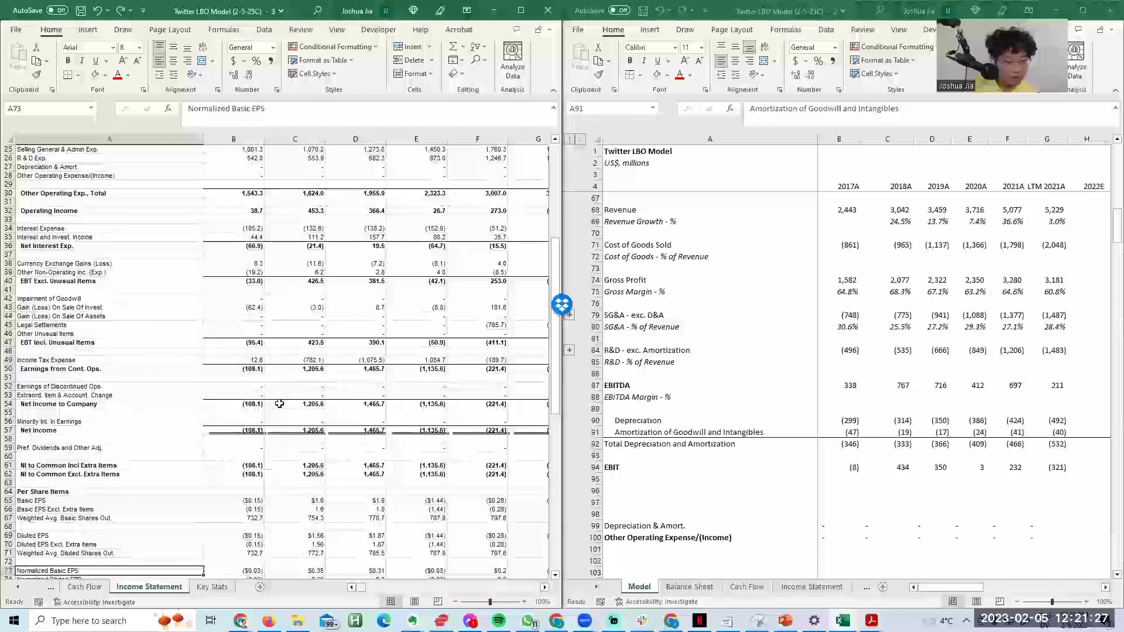
key(Right)
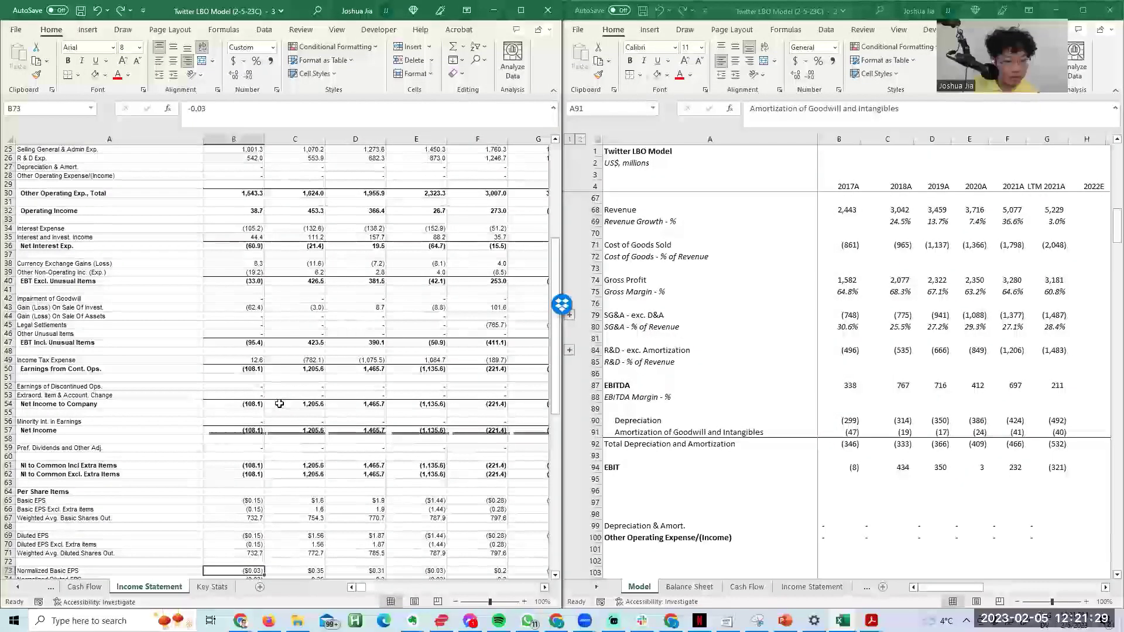
Step: Review the Capital IQ income statement upward from Normalized Basic EPS through Net Income and Operating Income to the statement header
key(Up)
key(Up)
key(Up)
key(Up)
key(Up)
key(Up)
key(Up)
key(Up)
key(Up)
key(Up)
key(Up)
key(Up)
key(Up)
key(Up)
key(Up)
key(Up)
key(Down)
key(Up)
key(Up)
key(Up)
key(Up)
key(Left)
key(Up)
key(Up)
key(Up)
key(Up)
key(Right)
key(Up)
key(Up)
key(Up)
key(Up)
key(Up)
key(Up)
key(Up)
key(Up)
key(Up)
key(Up)
key(Up)
key(Up)
key(Up)
key(Up)
key(Up)
key(Up)
key(Up)
key(Up)
key(Up)
key(Up)
Step: Examine R&D expense across the periods through LTM and the 2017 items down to Interest Expense in the Capital IQ statement
key(Down)
key(Down)
key(Down)
key(Down)
key(Down)
key(Down)
key(Down)
key(Down)
key(Down)
key(Down)
key(Down)
key(Down)
key(Down)
key(Down)
key(Right)
key(Right)
key(Right)
key(Right)
key(Right)
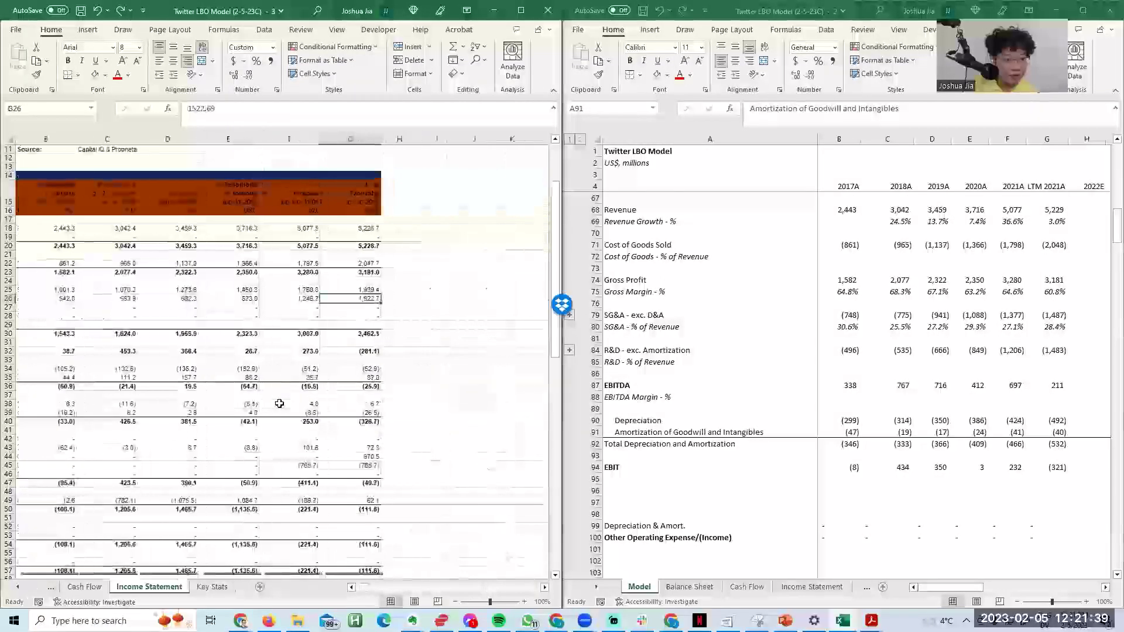
key(Home)
key(Right)
key(Down)
key(Down)
key(Down)
key(Down)
key(Down)
key(Down)
key(Down)
key(Down)
Step: Clear the model's Amortization of Goodwill and Intangibles row and compare EBIT with Capital IQ's Operating Income
click(808, 507)
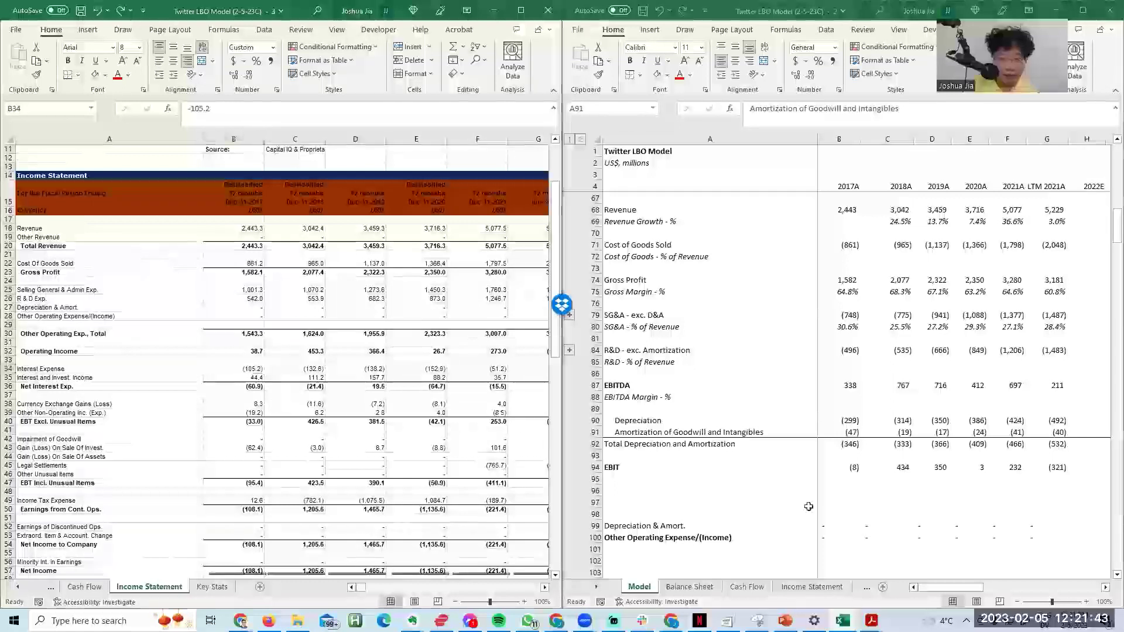
key(Delete)
key(Down)
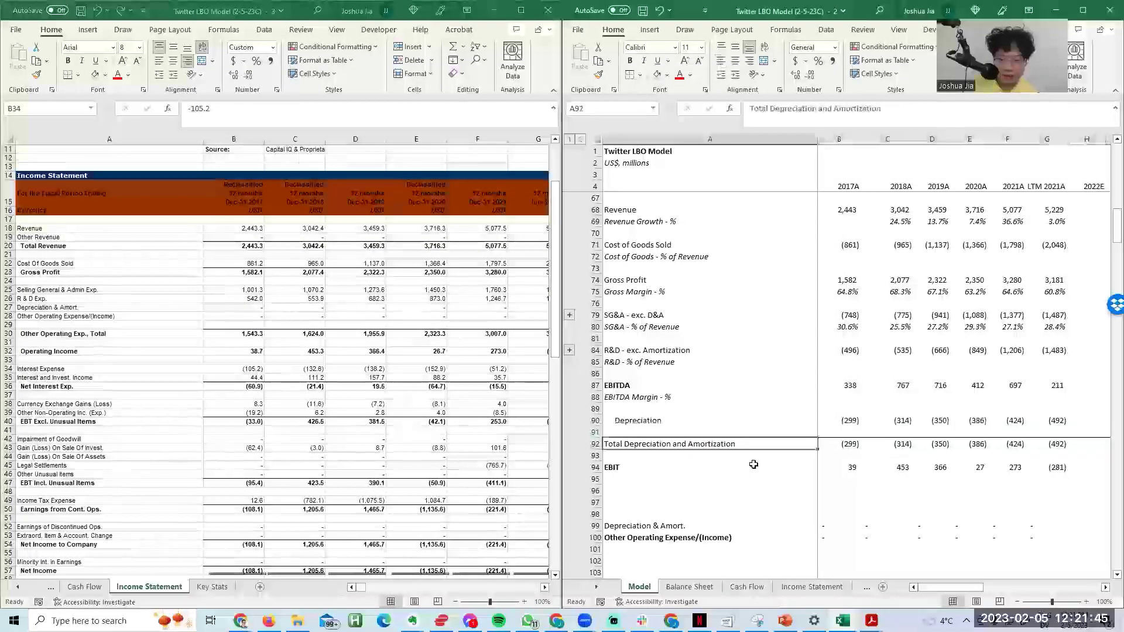
click(447, 319)
key(Up)
key(Up)
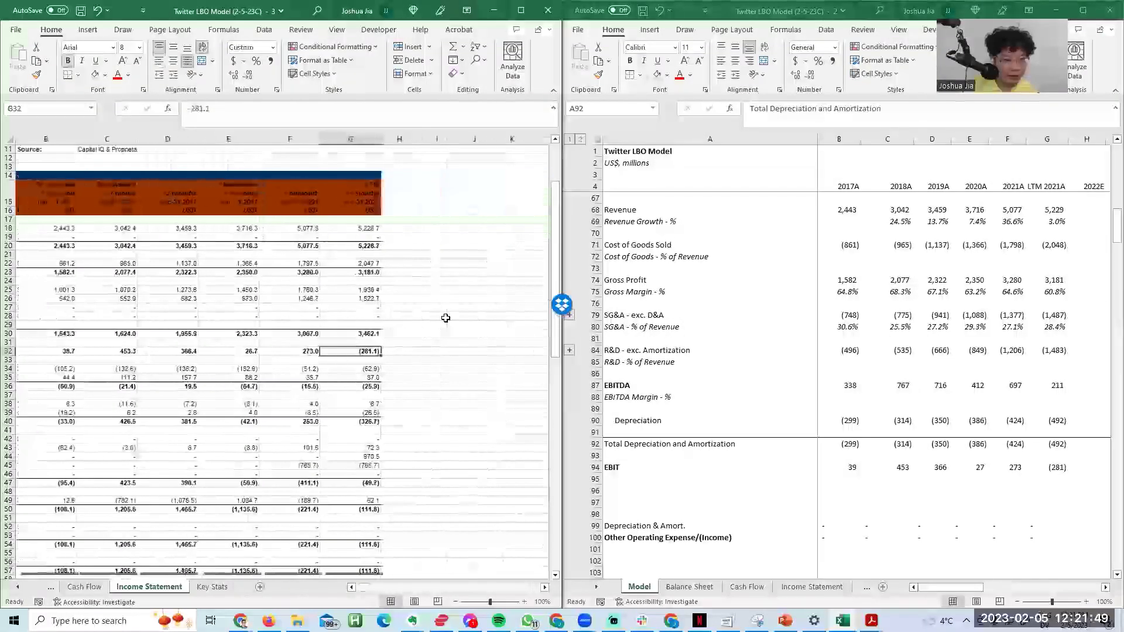
key(Left)
Step: Delete the emptied amortization row and the Total Depreciation and Amortization row beneath Depreciation in the model
click(747, 406)
key(Up)
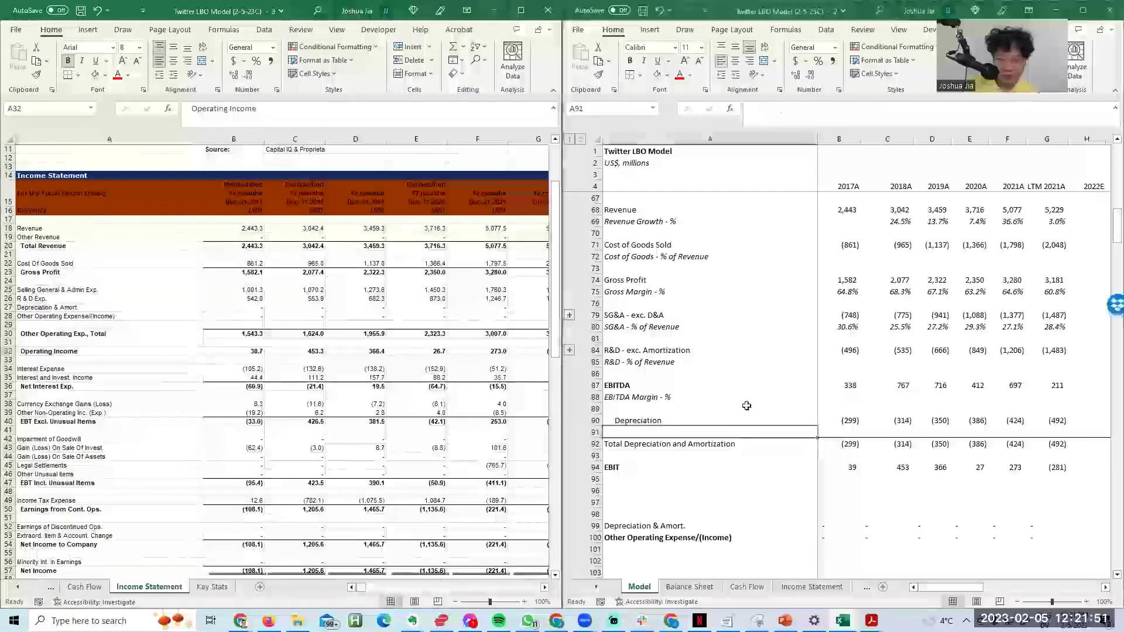
key(Right)
key(shift+space)
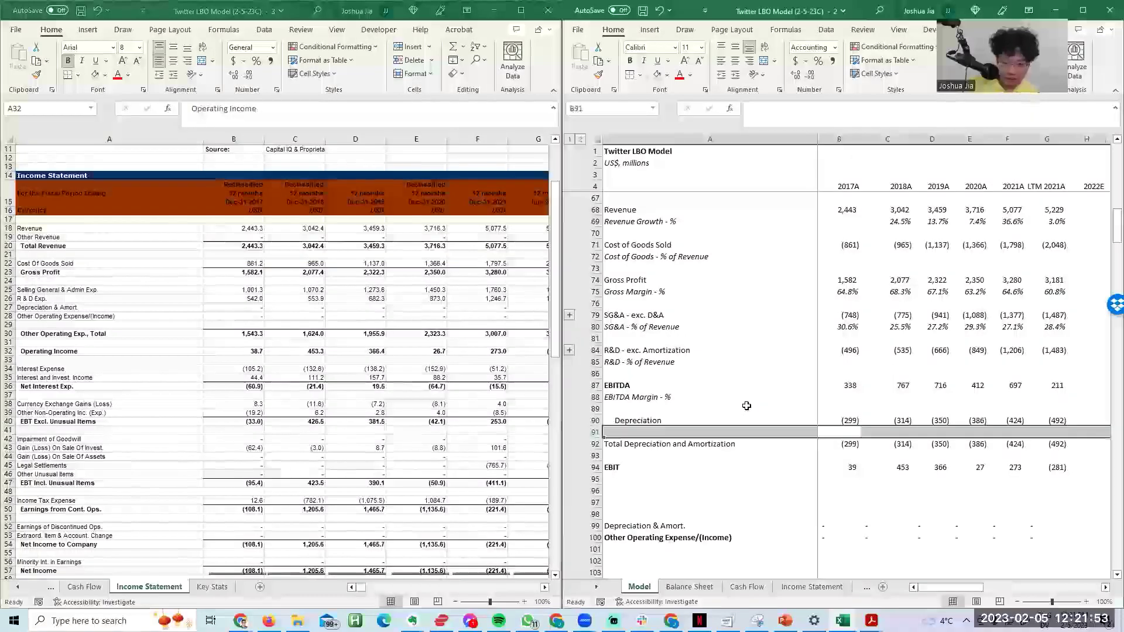
key(ctrl+minus)
key(Right)
key(Up)
key(Down)
key(Left)
key(shift+space)
key(ctrl+minus)
key(Up)
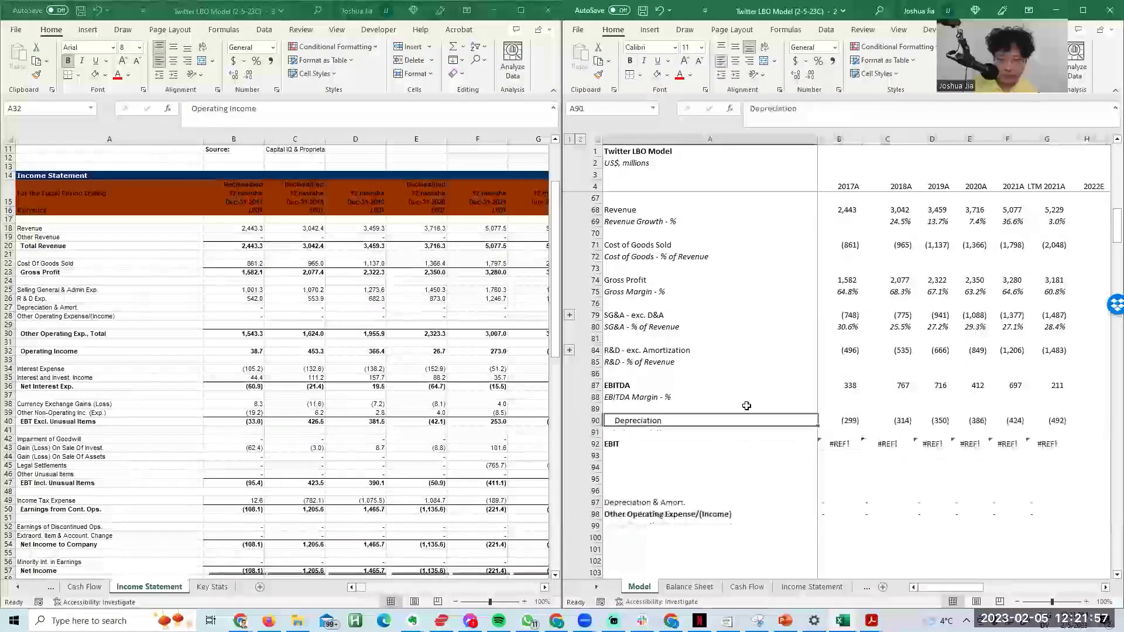
Step: Rebuild the 2017A EBIT formula as =SUM(B87,B90), adding EBITDA and Depreciation
key(Down)
key(Down)
key(Right)
text(=sum9)
key(Up)
key(Up)
key(Up)
key(Up)
key(Up)
key(Down)
key(Down)
text(=sum()
key(Up)
key(Up)
key(Up)
text())
key(Return)
key(Up)
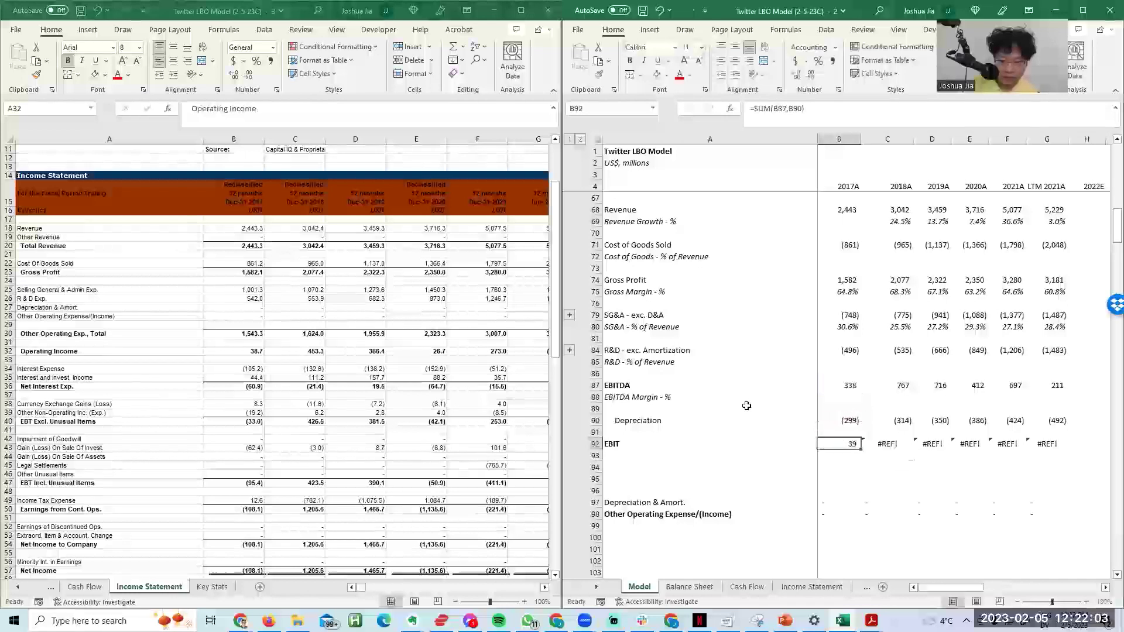
Step: Copy the EBIT formula across from 2017A through LTM 2021A and check the cell references in each period
key(ctrl+shift+Right)
key(ctrl+r)
key(F2)
key(Escape)
key(Right)
key(F2)
key(Escape)
key(Right)
key(F2)
key(Escape)
key(Right)
key(F2)
key(Escape)
key(Right)
key(F2)
key(Escape)
Step: Expand the grouped rows above R&D - exc. Amortization in the model
click(640, 421)
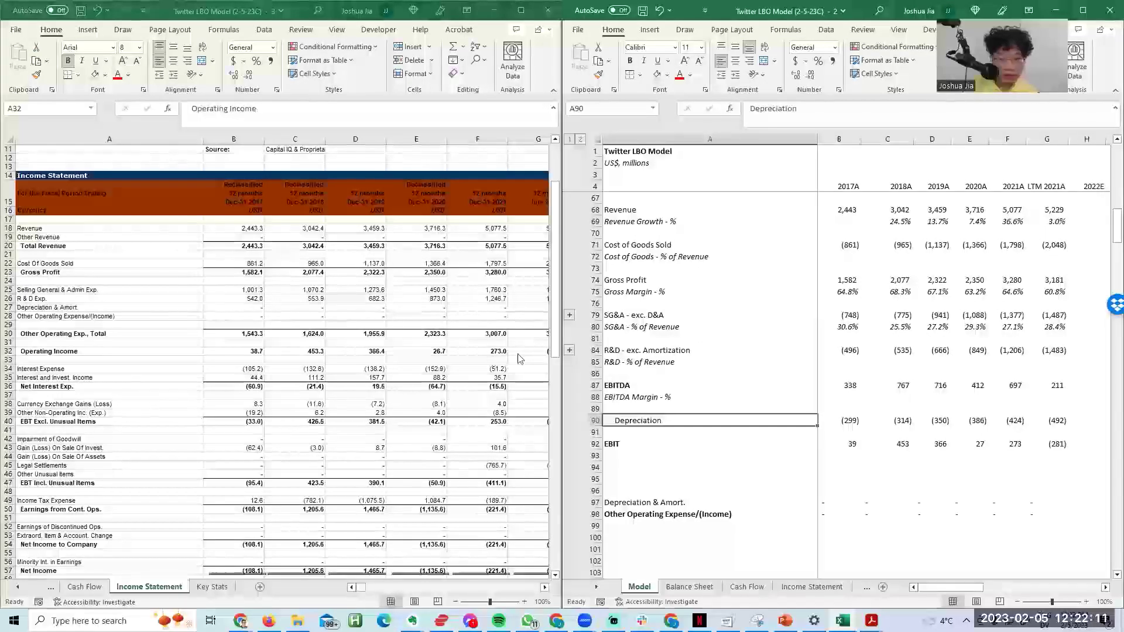
click(502, 351)
click(570, 351)
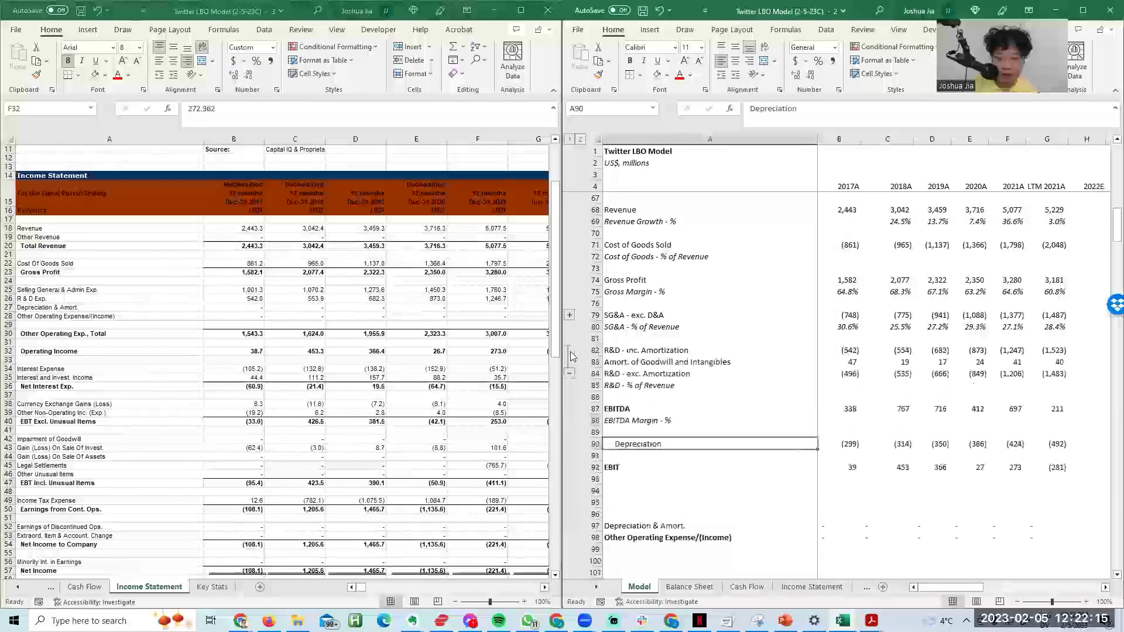
Step: Check the cell references of the EBITDA formulas in the model, period by period starting from 2017A
click(725, 403)
key(Right)
key(Down)
key(F2)
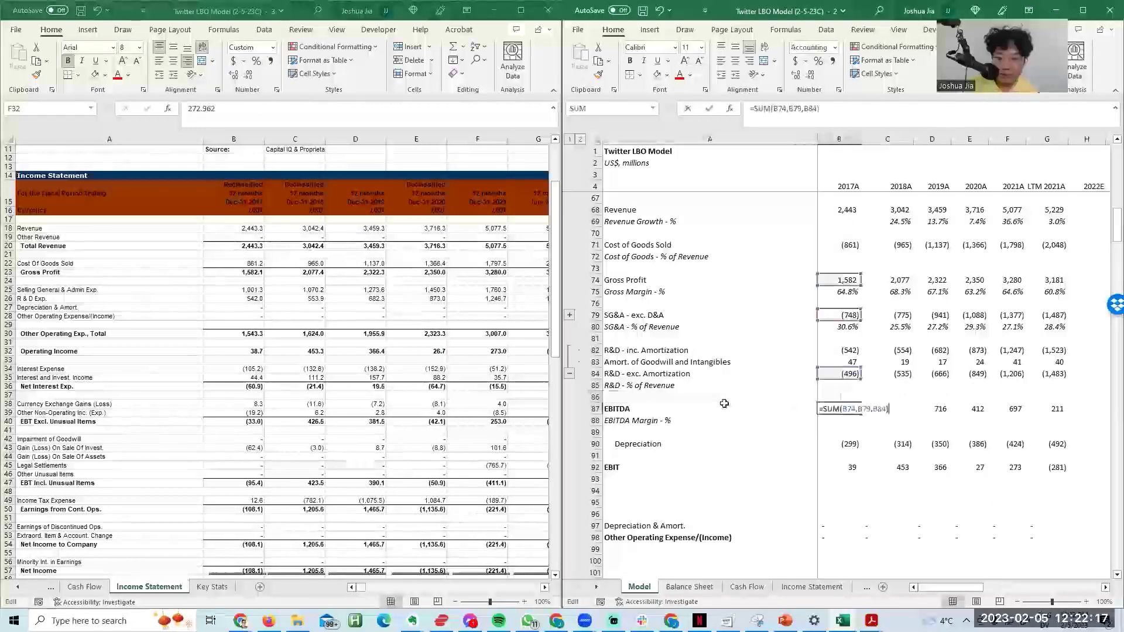
key(Escape)
key(Right)
key(Right)
key(Right)
key(F2)
key(Escape)
key(Right)
key(F2)
key(Escape)
key(Right)
key(F2)
key(Escape)
key(ctrl+Left)
key(Right)
key(F2)
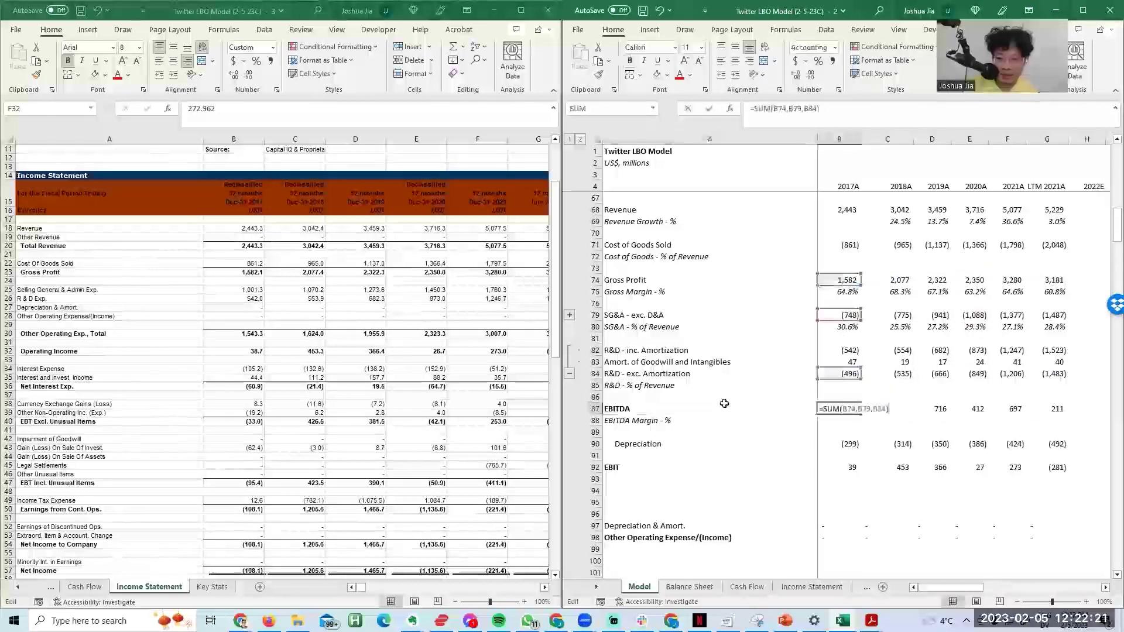
key(Escape)
Step: Inspect the 2018A Amort. of Goodwill and Intangibles link and collapse the R&D detail rows
key(Up)
key(Up)
key(Up)
key(Up)
key(Right)
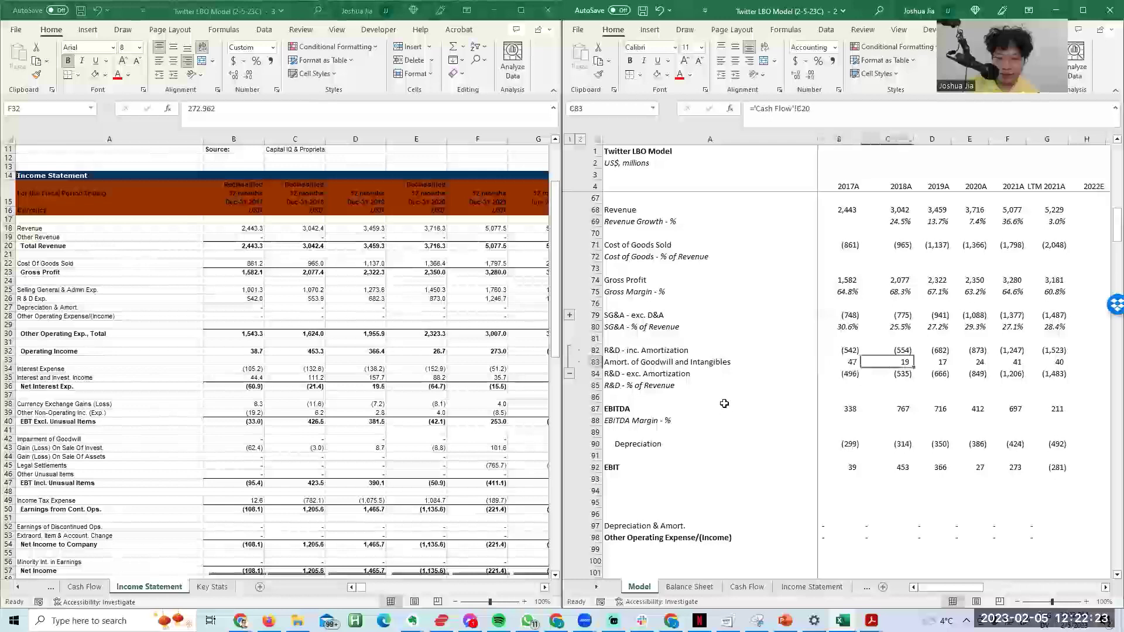
click(569, 374)
Step: Undo the EBIT formula edits and row deletions, restoring the Amortization of Goodwill and Intangibles and Total Depreciation and Amortization rows
click(670, 420)
key(ctrl+z)
key(ctrl+z)
key(ctrl+z)
key(ctrl+z)
key(ctrl+z)
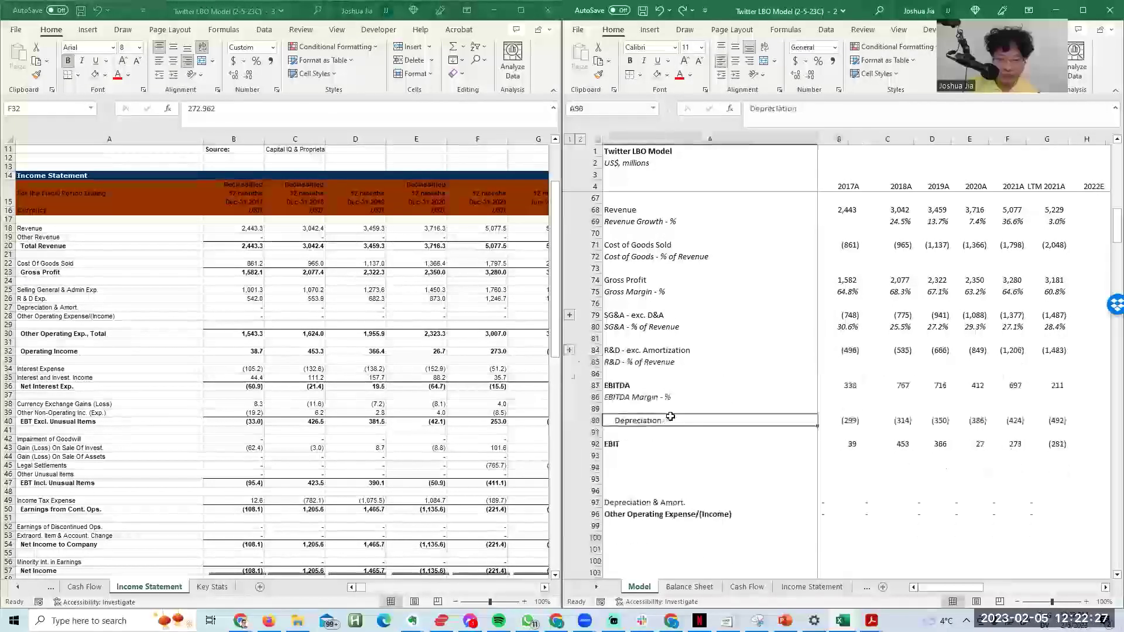
key(ctrl+z)
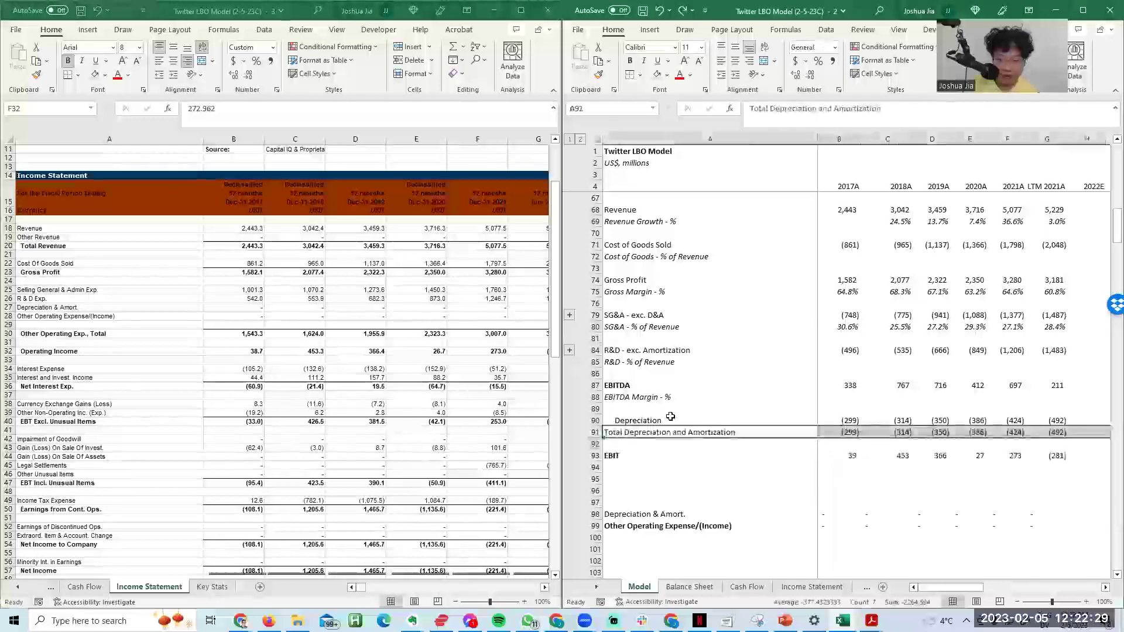
key(ctrl+z)
key(ctrl+z)
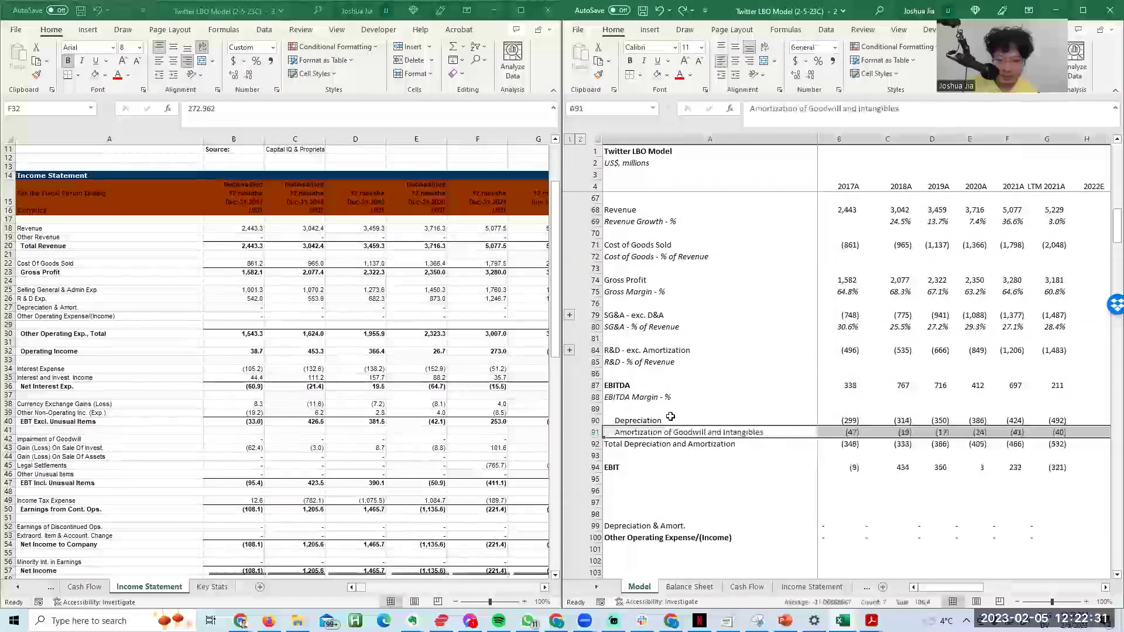
Step: Review the restored EBIT row in the model across the historical periods to 2021A
key(Down)
key(Right)
key(Down)
key(Right)
key(Down)
key(Right)
key(Right)
key(Right)
key(Right)
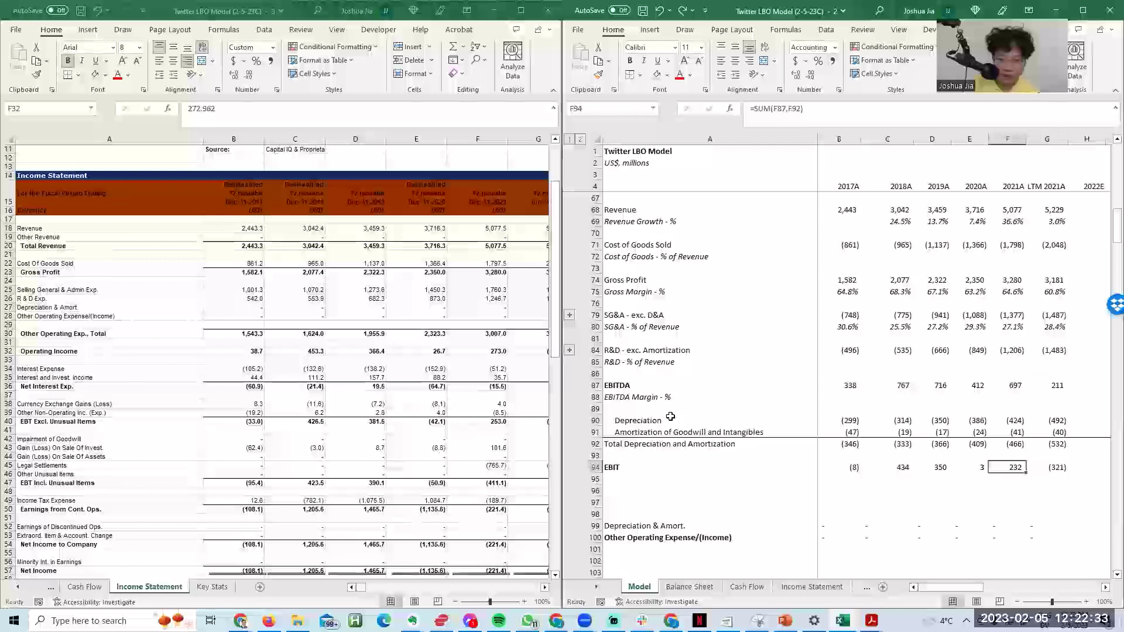
Step: Examine the Capital IQ Income Statement lines below Operating Income, including the interest expense and interest income items
key(alt+Tab)
key(Down)
key(Down)
key(Down)
key(Down)
key(Down)
key(Down)
key(Down)
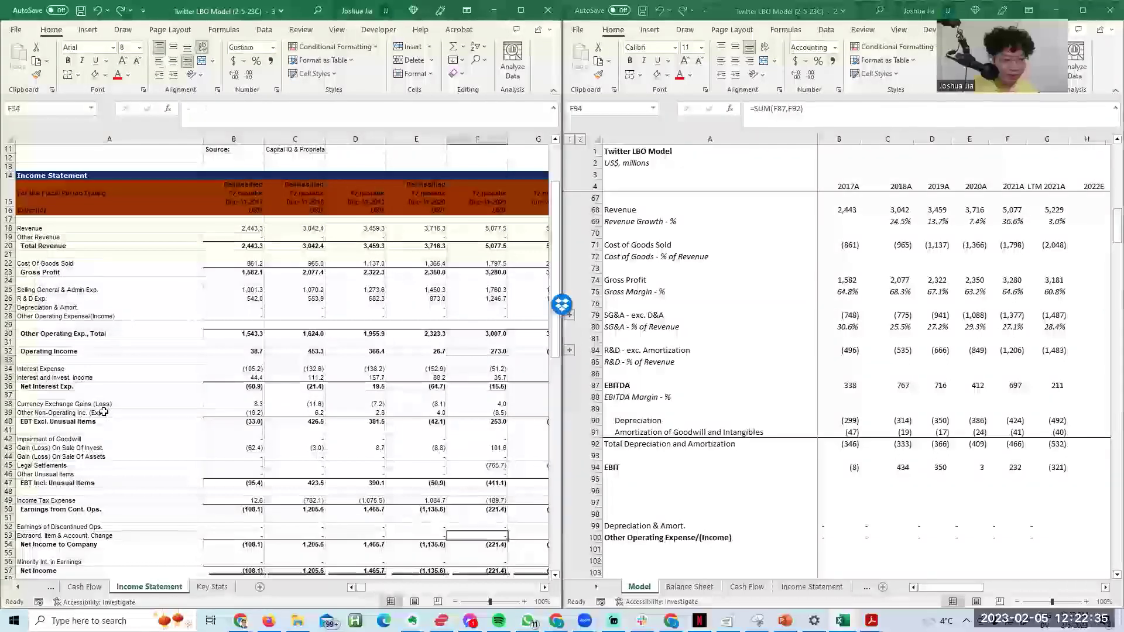
key(Down)
key(Down)
key(Down)
key(Down)
key(Down)
key(Down)
key(Down)
key(Down)
key(Down)
key(Down)
key(Down)
key(Down)
key(Down)
drag(113, 369, 119, 360)
drag(156, 297, 159, 290)
click(168, 280)
click(190, 299)
click(244, 308)
Step: Add the row labels Interest Expense and Interest Income below EBIT in the model
click(656, 488)
click(654, 489)
text(Interest Expense)
key(Return)
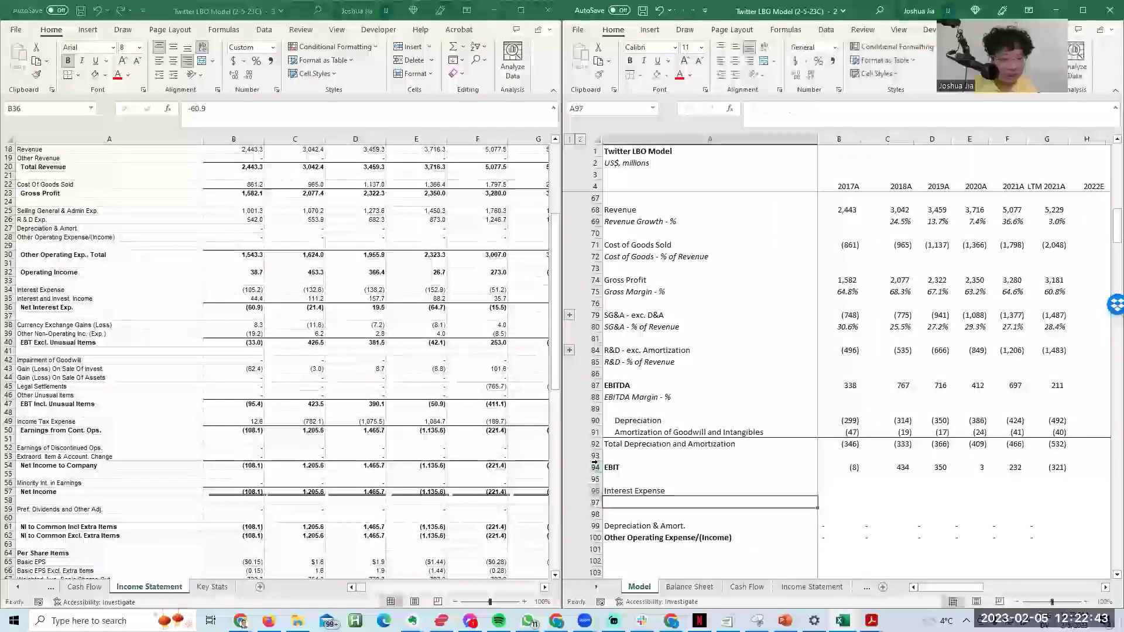
text(Interest Expense)
text(erest Income)
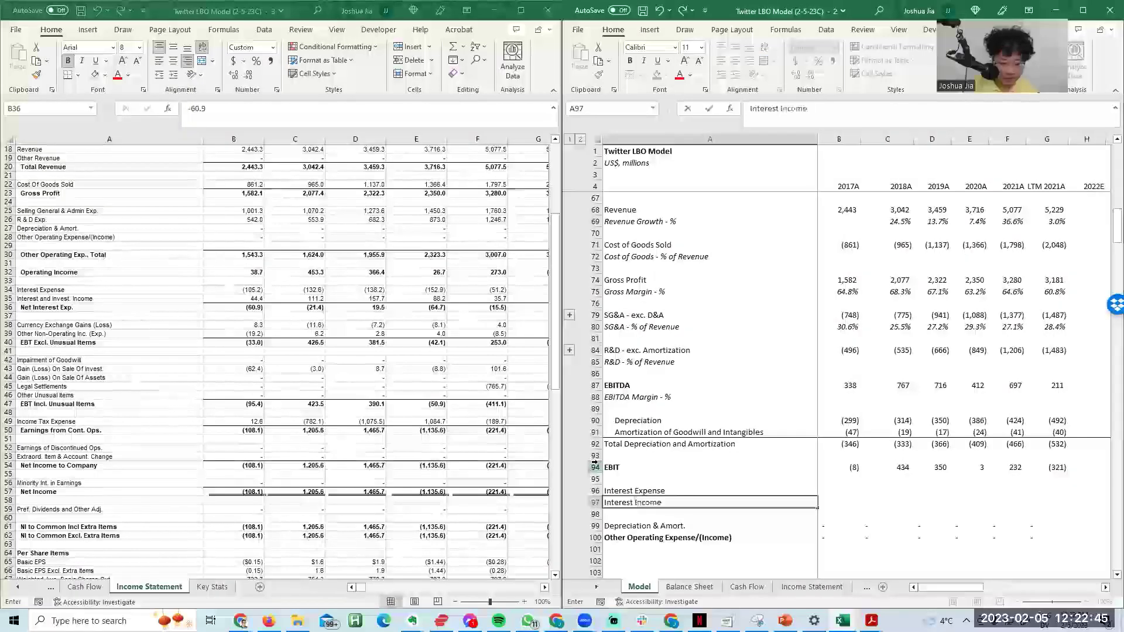
key(Return)
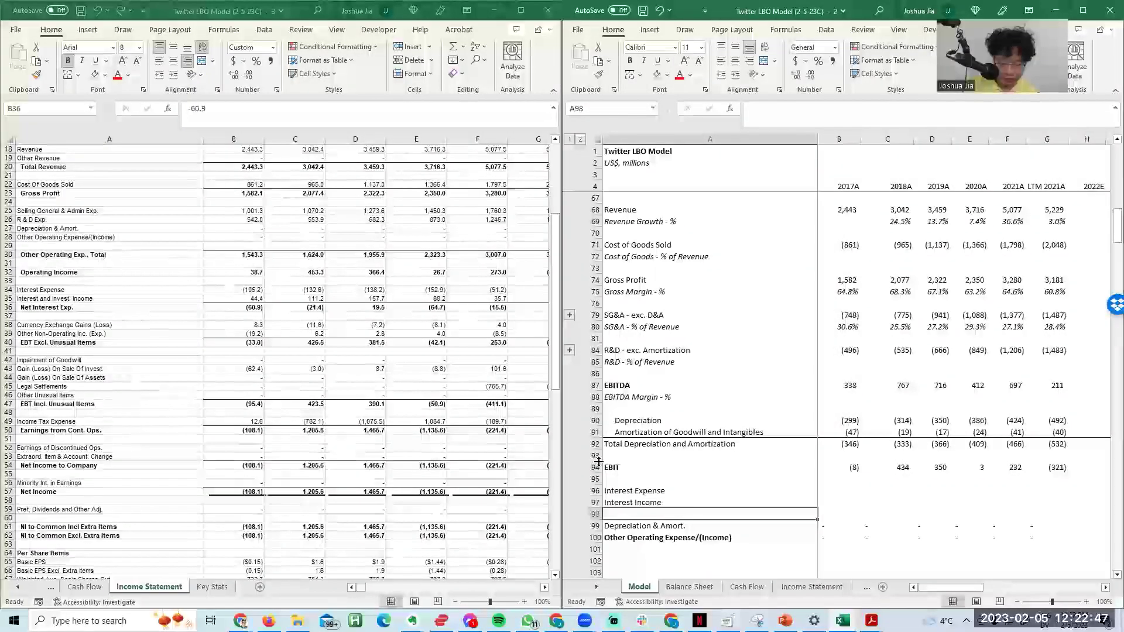
Step: Inspect the 2017A Total Depreciation and Amortization formula above EBIT
key(Up)
key(Up)
key(Right)
key(Up)
key(Up)
key(Up)
key(Up)
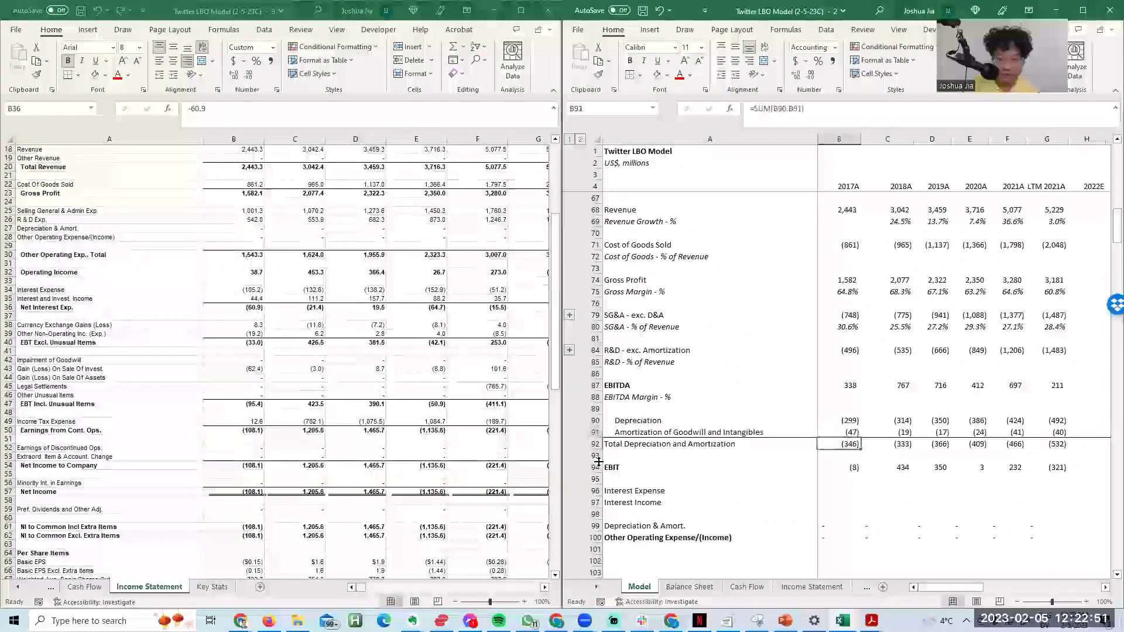
click(679, 514)
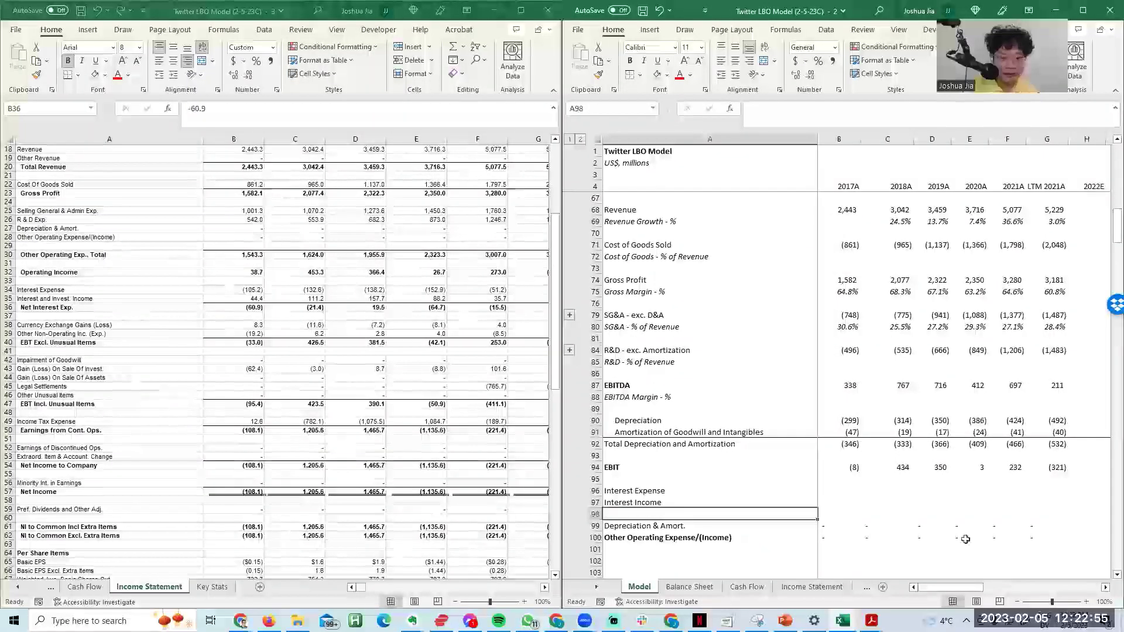
Step: Check the cell references in the 2017A and 2018A EBITDA formulas and the 2018A Total Depreciation and Amortization formula
click(854, 388)
key(Right)
key(F2)
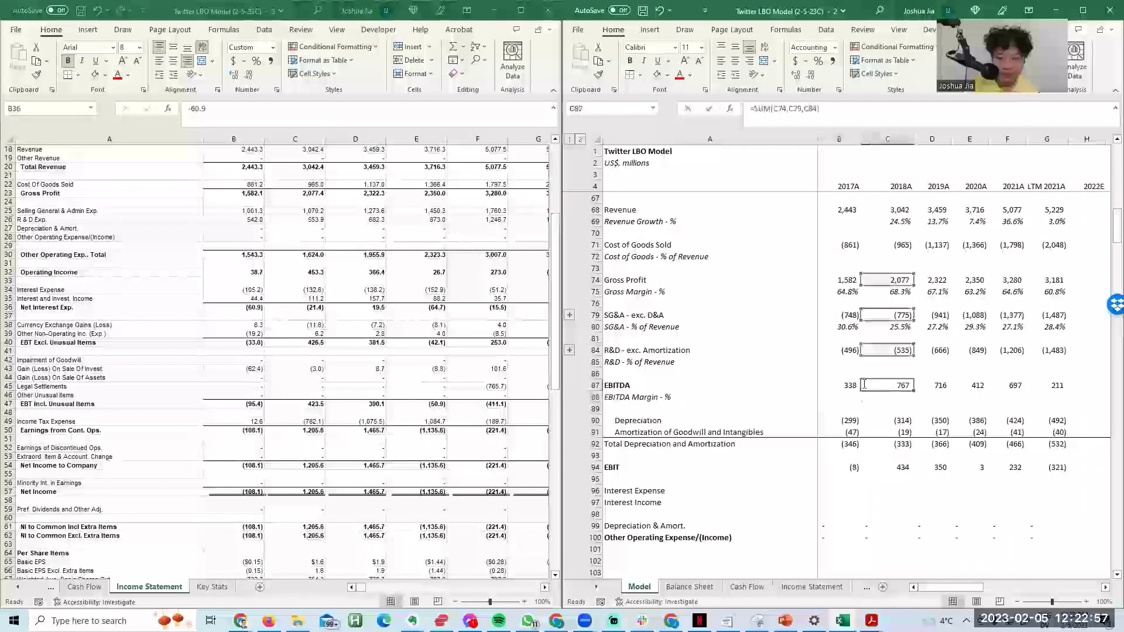
key(Escape)
key(Left)
key(F2)
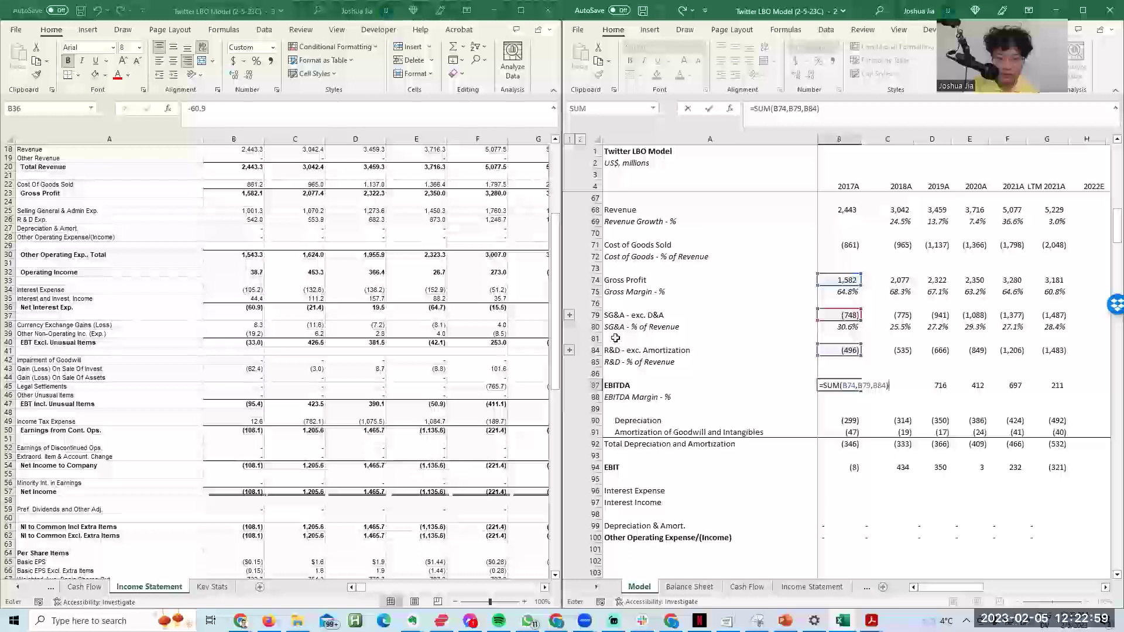
key(Escape)
key(Right)
key(Down)
key(Down)
key(Down)
key(Down)
key(Down)
key(F2)
key(Escape)
Step: Expand the SG&A and R&D detail rows, check the 2017A SG&A - exc. D&A and 2018A EBITDA formulas, and collapse both groups
click(570, 350)
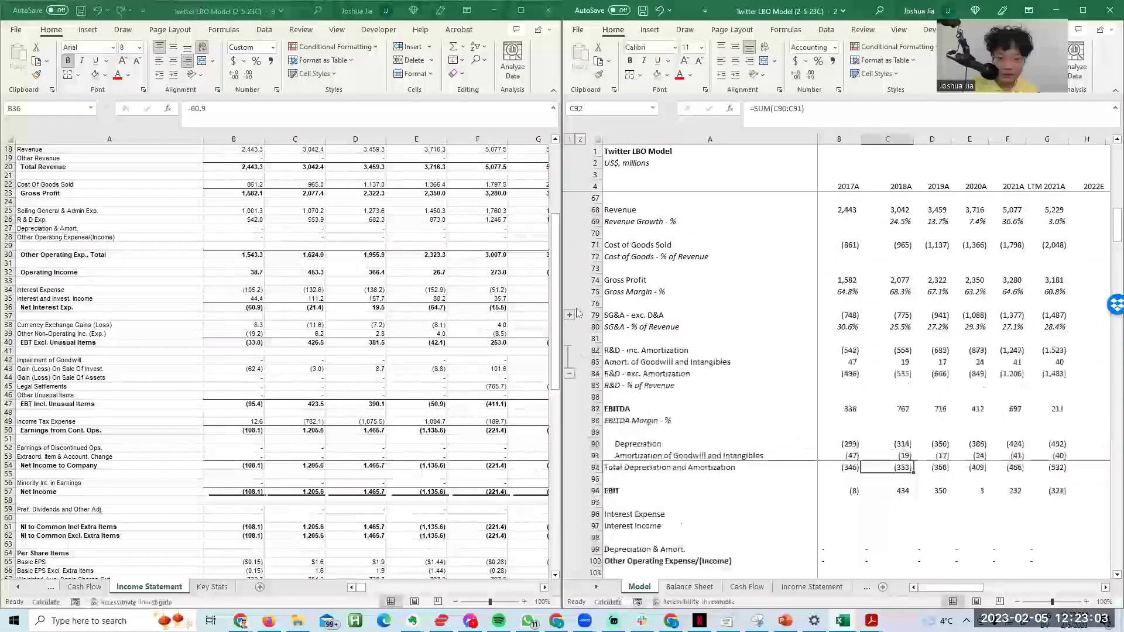
click(571, 316)
click(855, 369)
click(854, 336)
key(F2)
key(Escape)
click(888, 432)
key(F2)
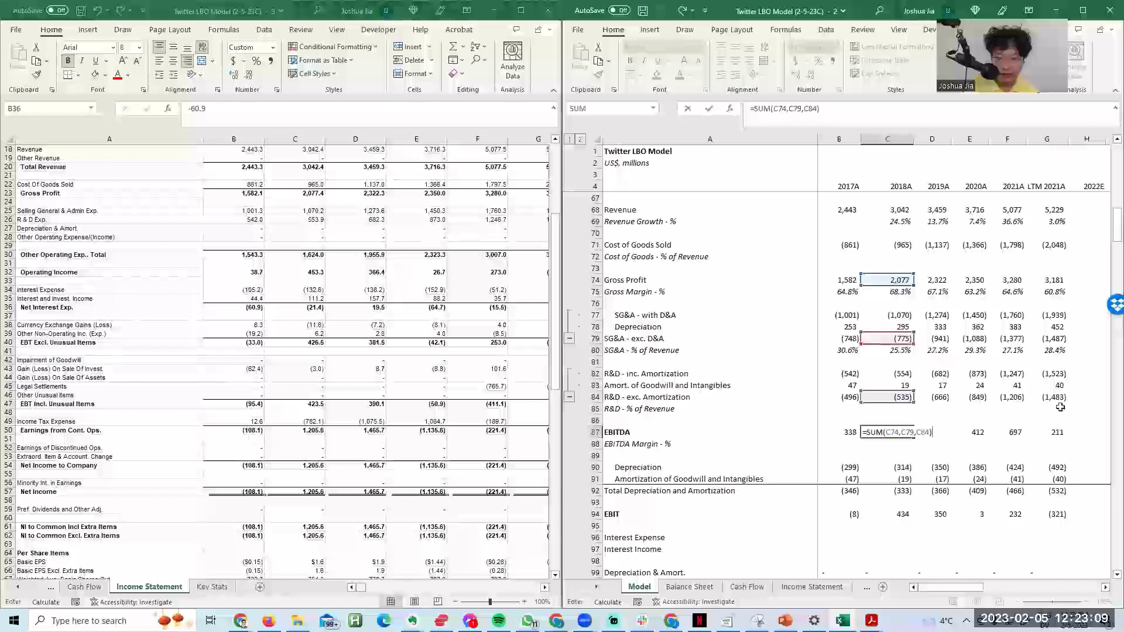
key(Escape)
click(569, 397)
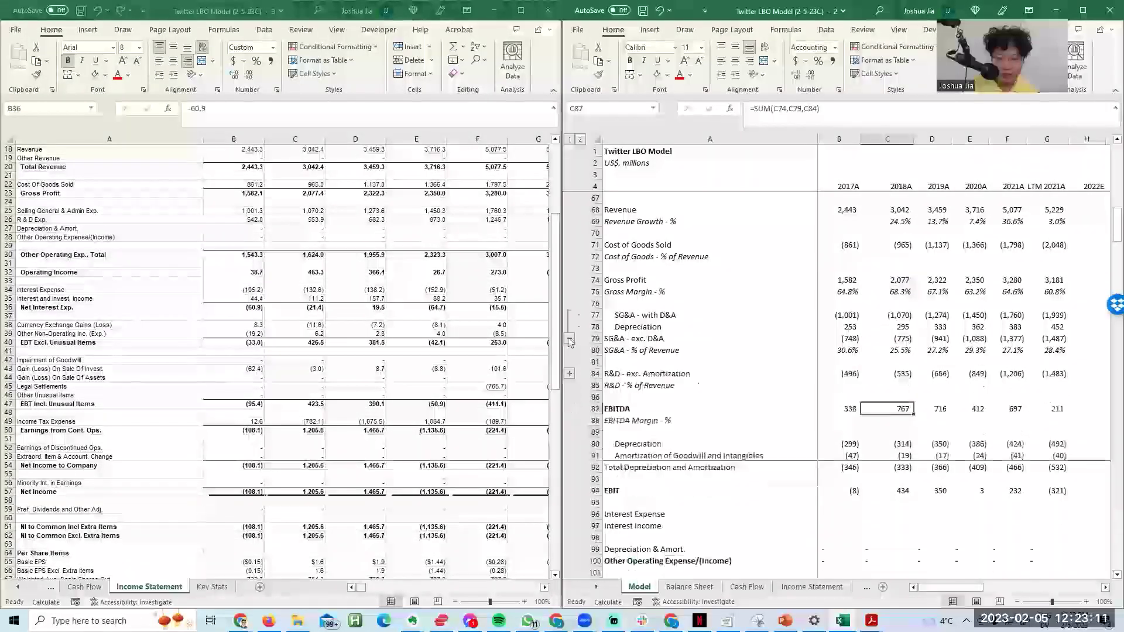
click(570, 339)
Step: Check the 2017A and 2018A Total Depreciation and Amortization formulas and the LTM 2021A EBIT and Depreciation formulas
double_click(855, 446)
key(Escape)
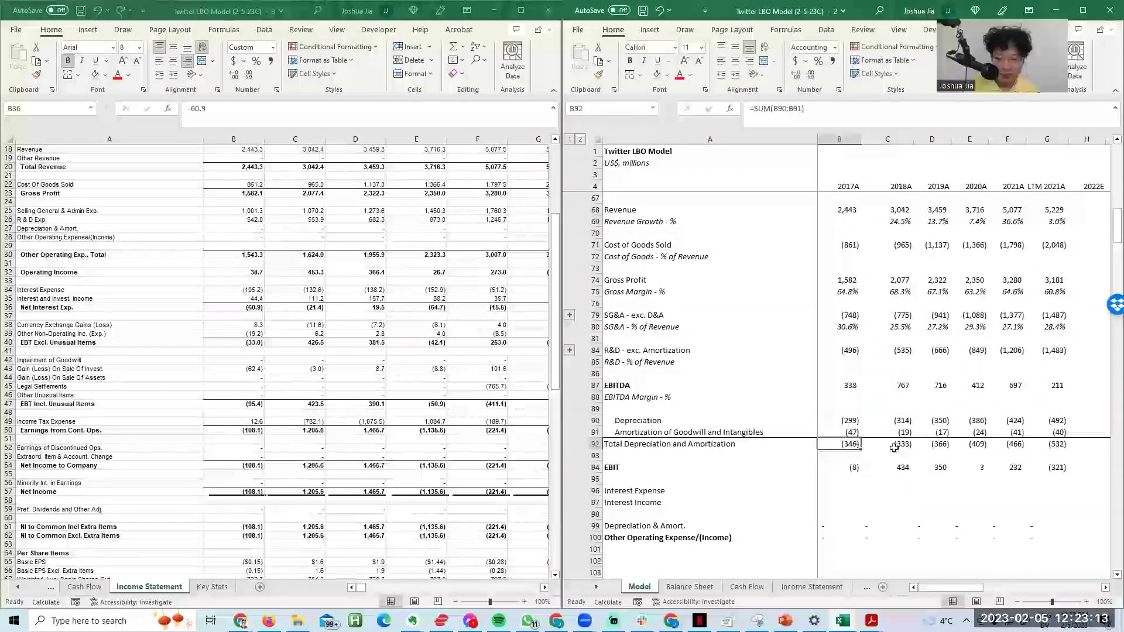
double_click(899, 445)
key(Escape)
double_click(1057, 467)
key(Escape)
double_click(1056, 423)
key(Escape)
Step: Link the model's Interest Expense and Interest Income rows to the Income Statement figures for 2017A through LTM 2021A
click(767, 490)
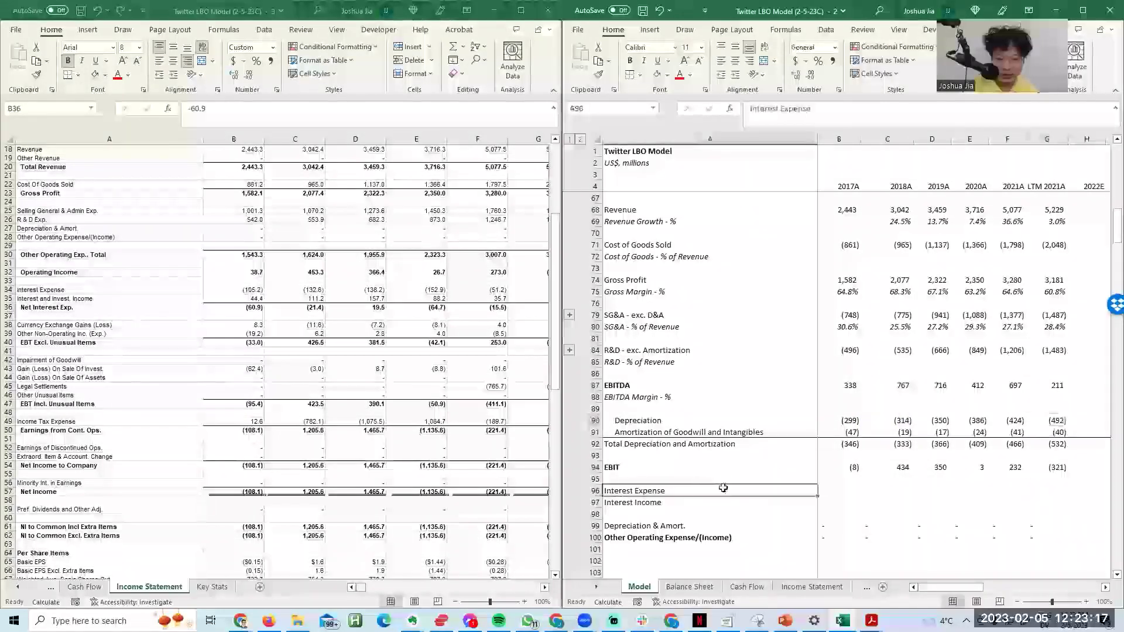
drag(234, 289, 376, 299)
key(ctrl+c)
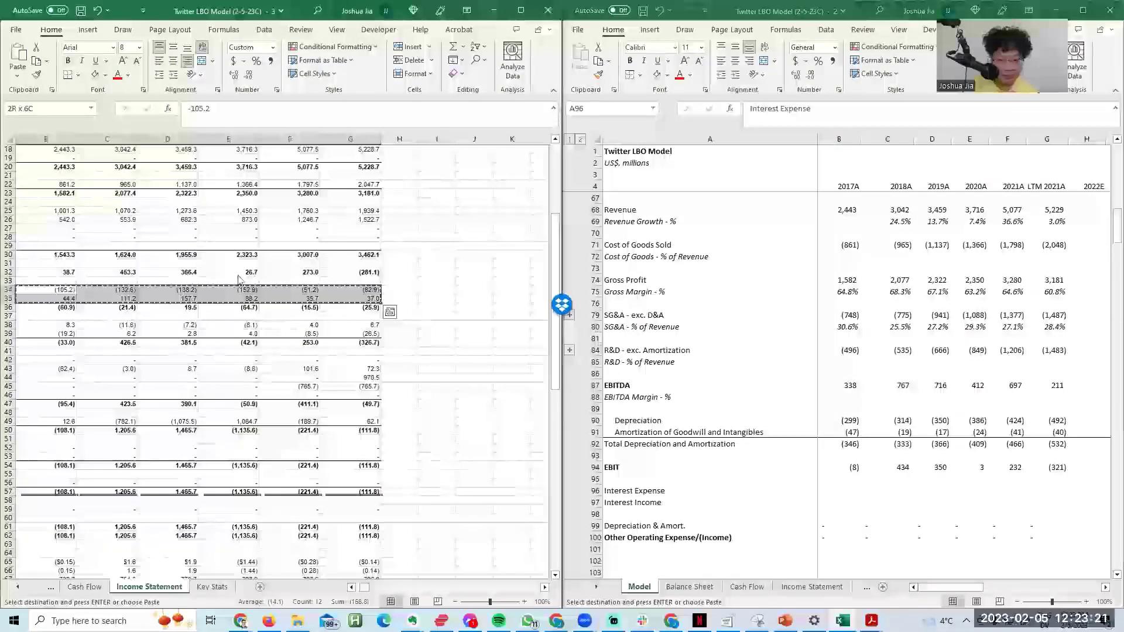
key(alt+Tab)
key(Right)
key(alt+e)
key(s)
key(l)
key(Escape)
Step: Insert a blank row directly beneath Interest Income in the model
key(Left)
key(Down)
key(Down)
key(Right)
key(Left)
key(alt+h)
key(i)
key(r)
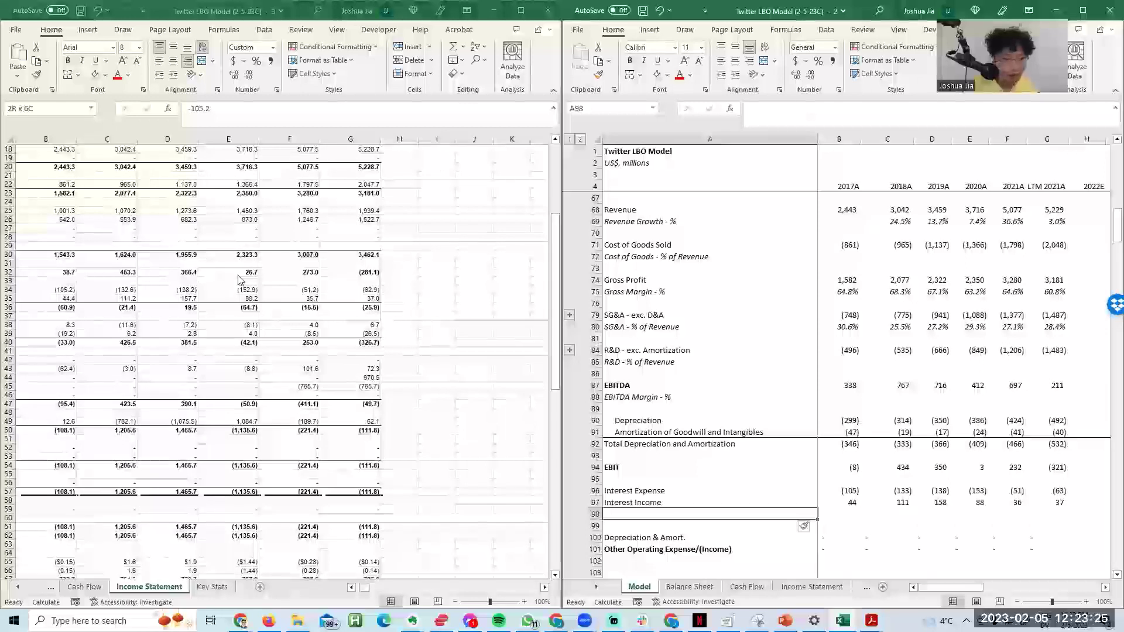
Step: Enter the label "Earnings Before Tax" in A99 of the Model sheet, below the interest lines
key(alt+Tab)
key(Left)
key(Down)
key(Down)
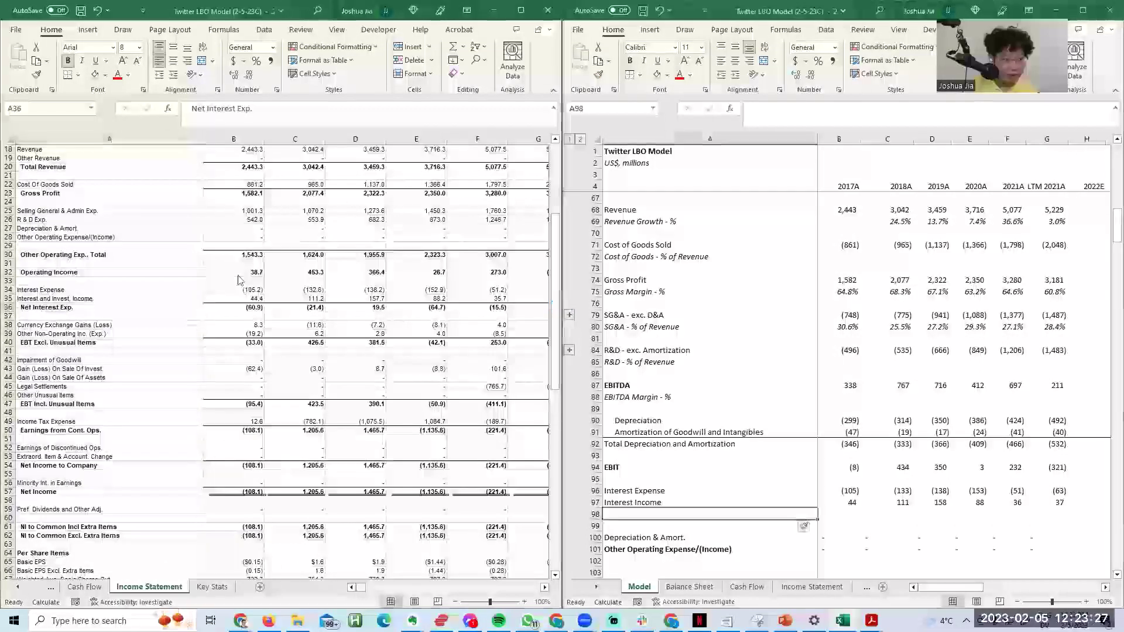
key(Down)
key(Down)
key(Down)
key(Up)
key(Up)
text(Eraning)
key(BackSpace)
key(BackSpace)
text(arnings Before Tax)
key(Return)
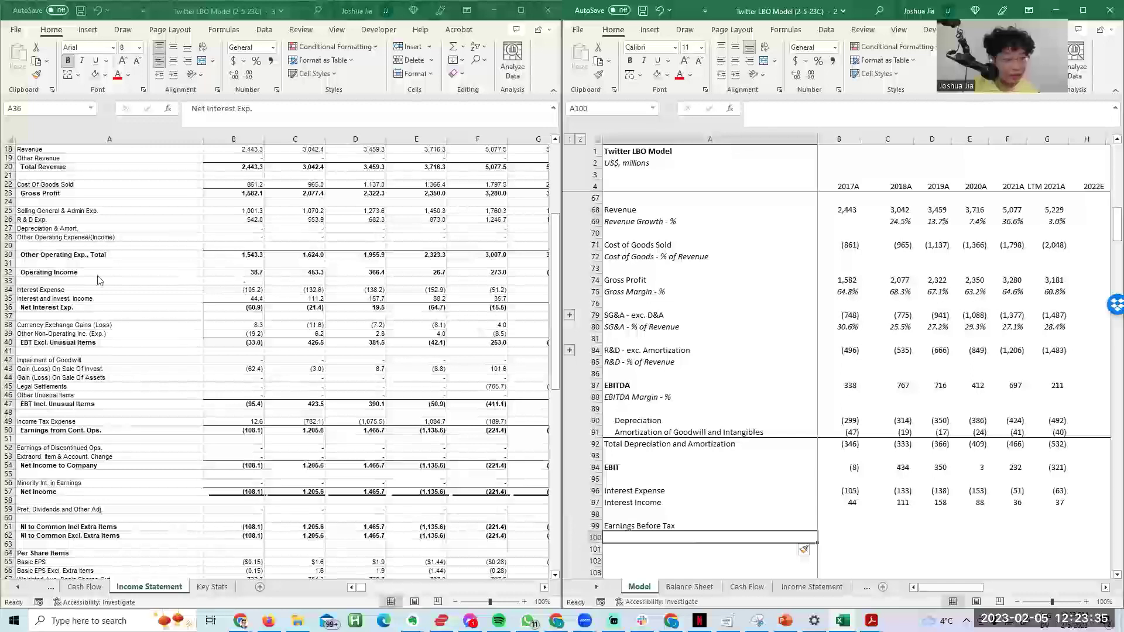
Step: Copy the Currency Exchange Gains (Loss) and Other Non-Operating Inc. (Exp.) labels from the Income Statement into the Model sheet at A100:A101
click(94, 326)
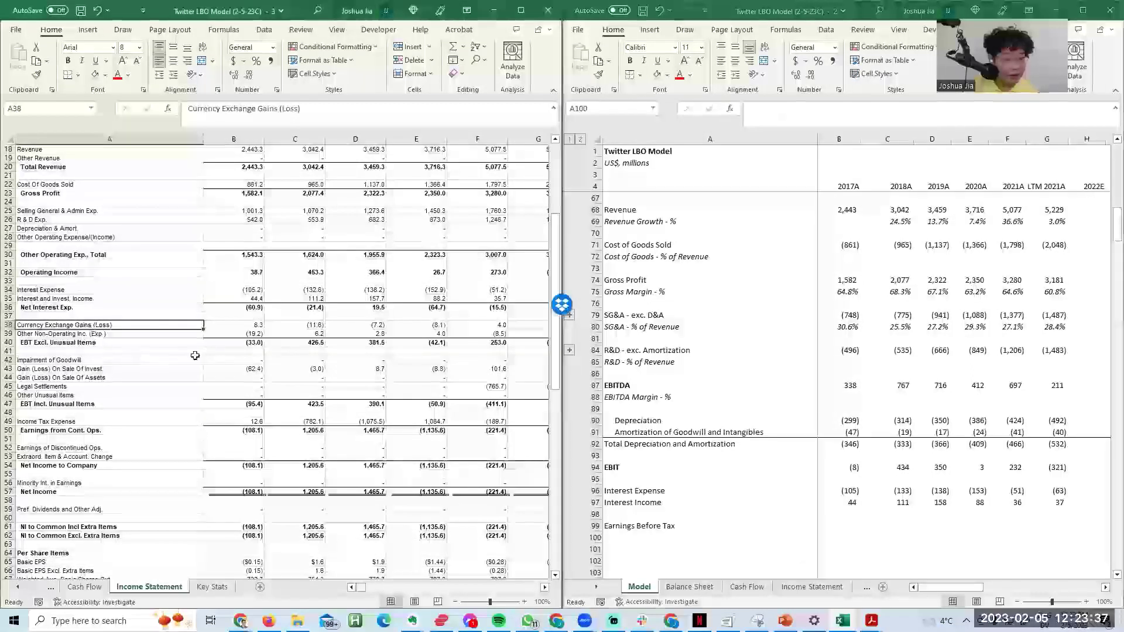
key(shift+Down)
key(ctrl+c)
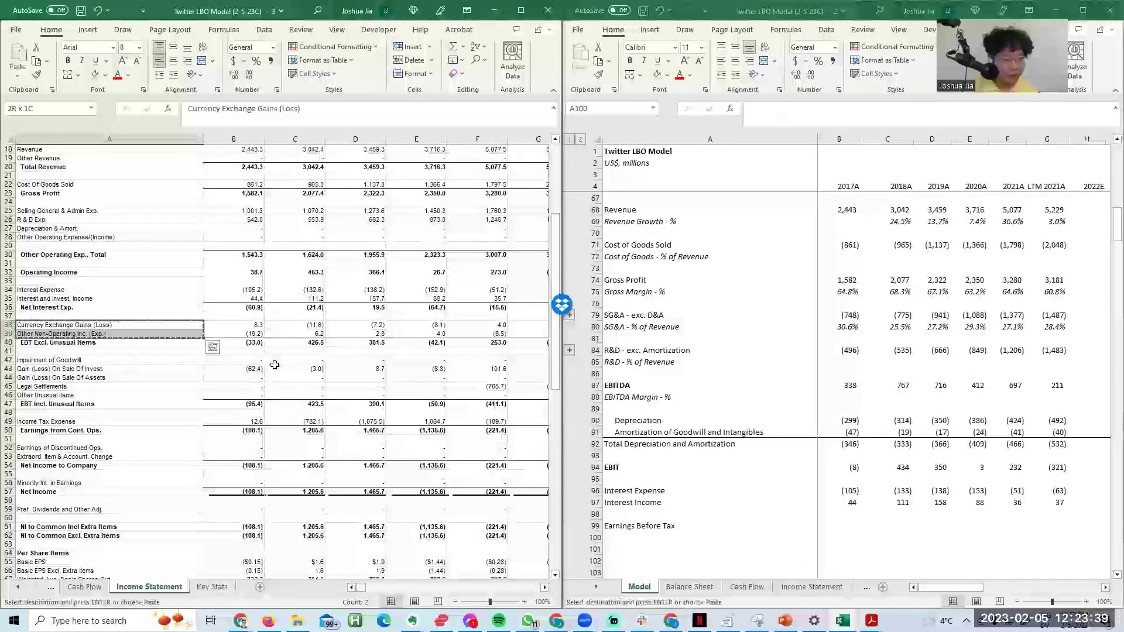
key(alt+Tab)
key(Return)
Step: Move the Earnings Before Tax label down to A103, below the two copied labels
key(Up)
key(ctrl+x)
key(Down)
key(Down)
key(Down)
key(Down)
key(Return)
Step: Move the Currency Exchange Gains (Loss) and Other Non-Operating Inc. (Exp.) labels up to A99:A100
key(Up)
key(Up)
key(shift+Down)
key(ctrl+x)
key(Up)
key(Up)
key(Return)
Step: Move the Earnings Before Tax label up one row to A102
key(Down)
key(Down)
key(Down)
key(Down)
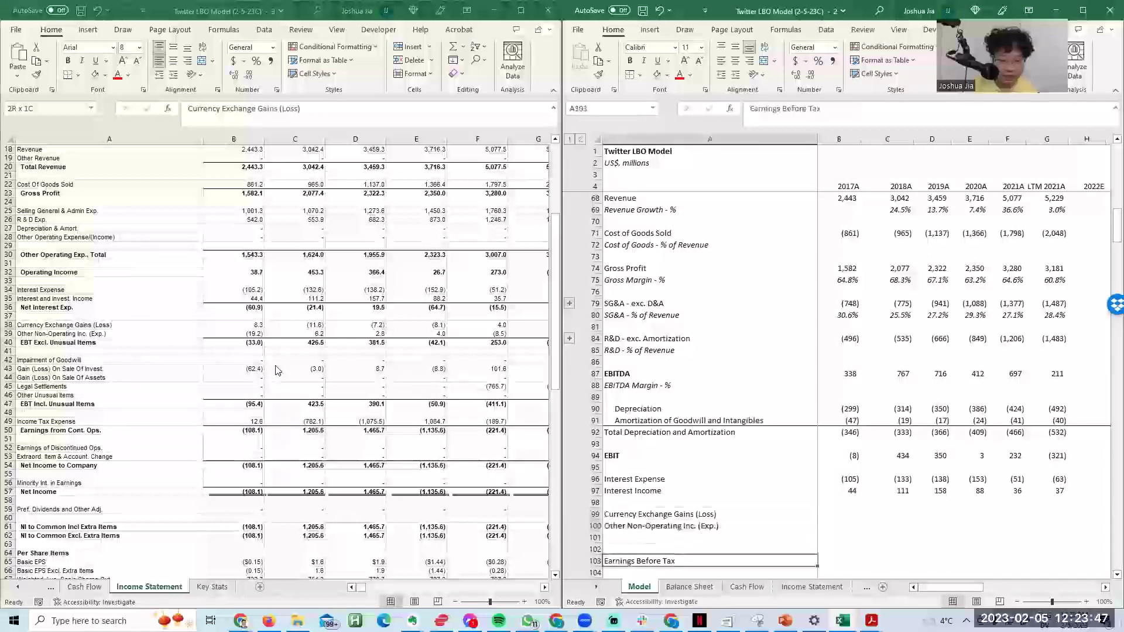
key(ctrl+x)
key(Up)
key(Return)
Step: Link the 2017A to LTM 2021A currency exchange and other non-operating values from the Income Statement into the Model sheet, starting at B99
key(alt+Tab)
key(Right)
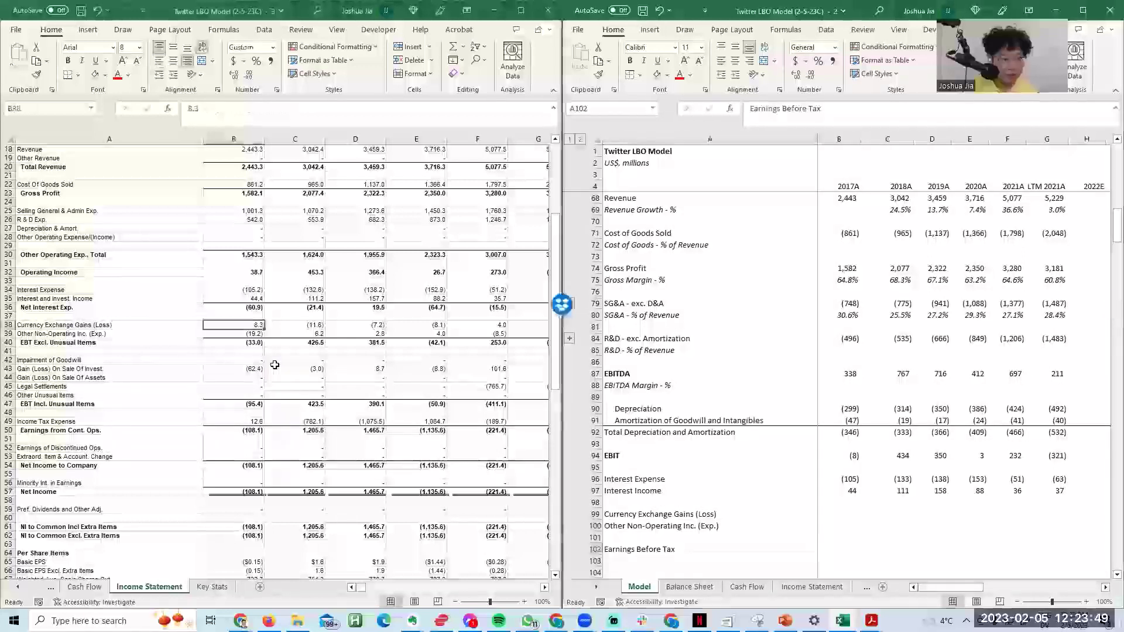
key(ctrl+shift+Right)
key(shift+Down)
key(ctrl+c)
key(Left)
key(Right)
key(alt+Tab)
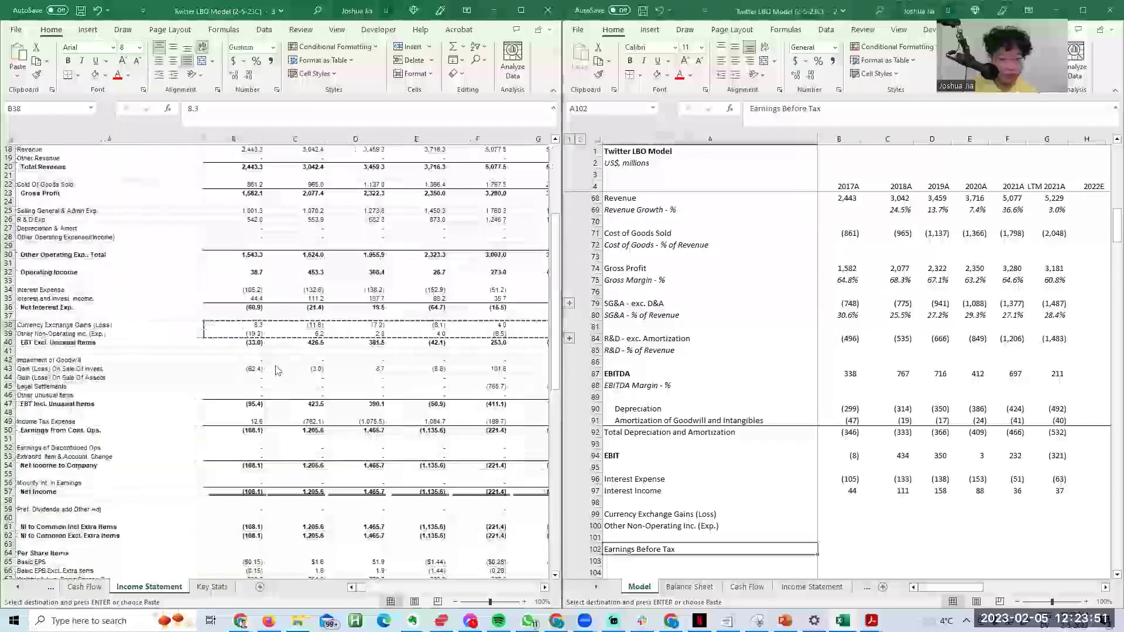
key(Right)
key(Up)
key(Up)
key(Up)
key(alt+h)
key(v)
key(n)
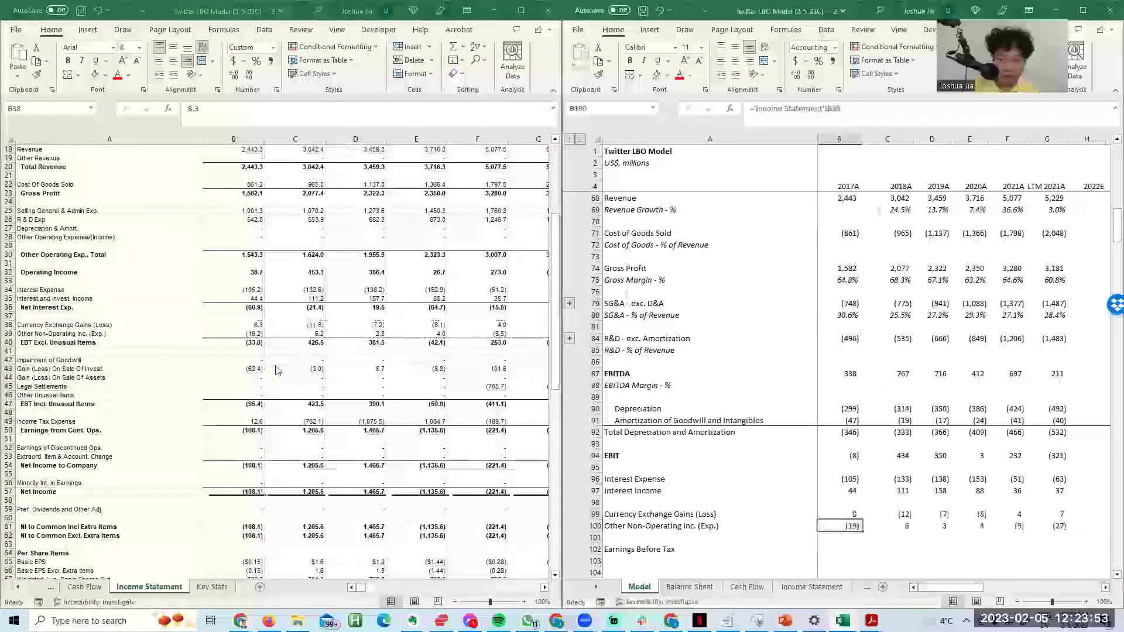
Step: Check the linked formulas across the Other Non-Operating Inc. (Exp.) row of the Model sheet
key(Right)
key(F2)
key(Escape)
key(Right)
key(Right)
key(Right)
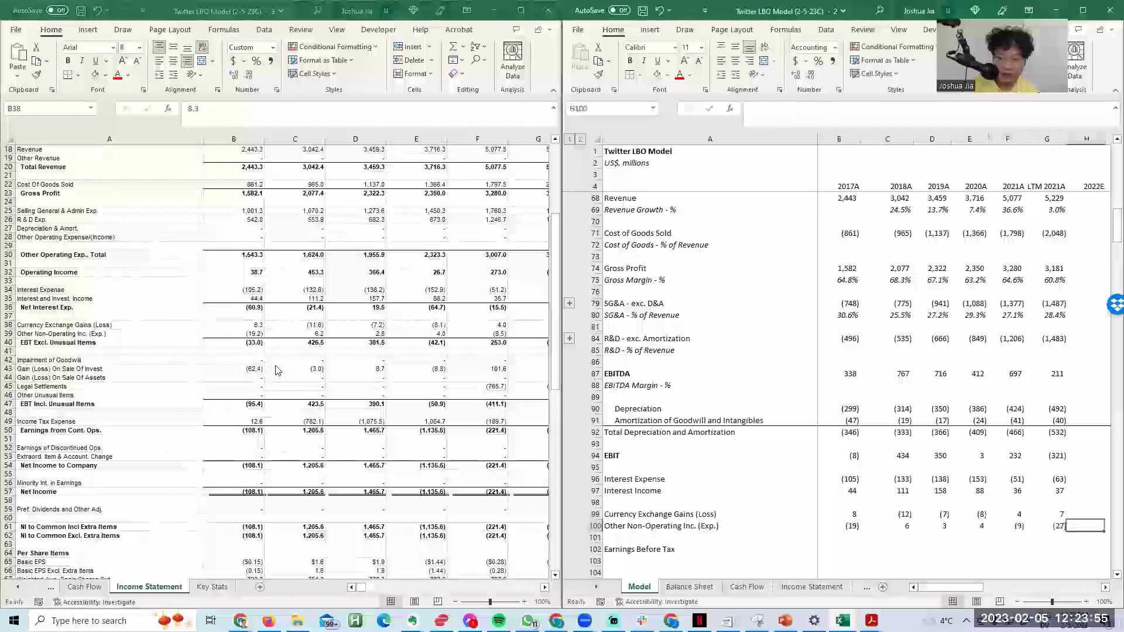
key(Left)
key(ctrl+Left)
key(ctrl+Left)
Step: Examine the 2017 EBT Excl. Unusual Items figure on the Income Statement as reference for Earnings Before Tax
key(Down)
key(Down)
key(Right)
key(Down)
key(Left)
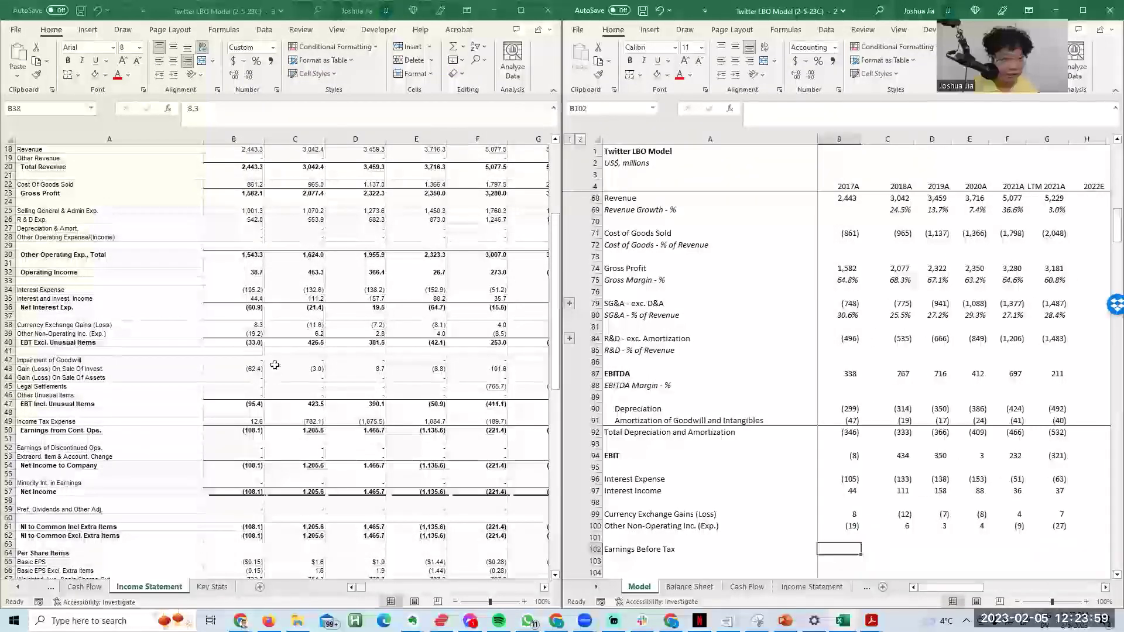
key(alt+Tab)
key(Down)
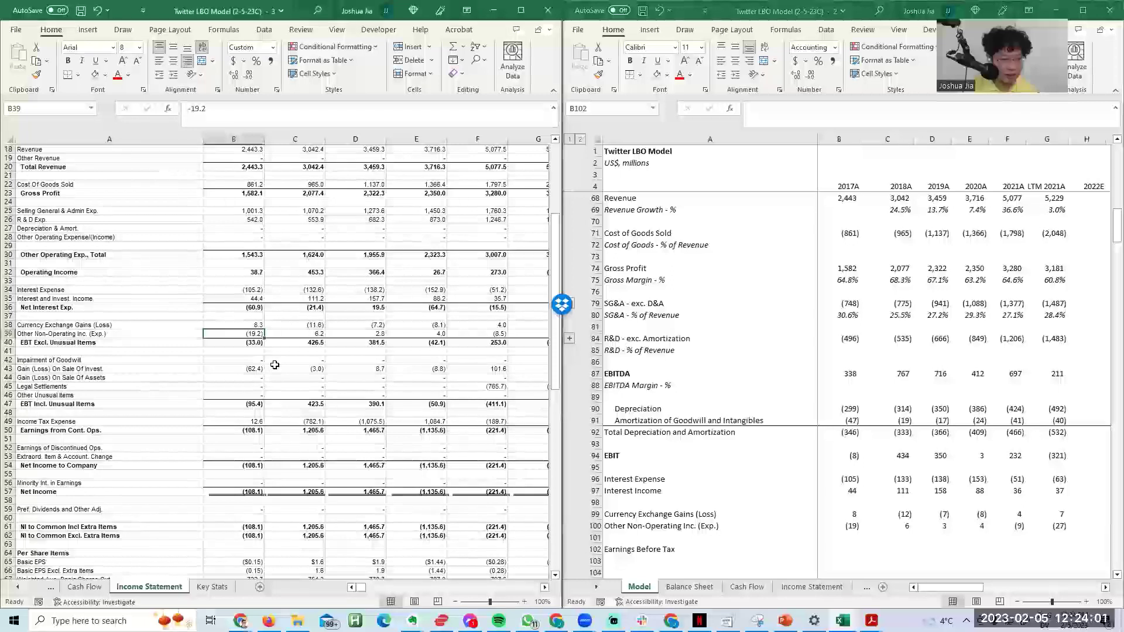
key(Down)
key(alt+Tab)
Step: Calculate 2017A Earnings Before Tax in B102 as the sum of B94, B96:B97 and B99:B100
text(=sum()
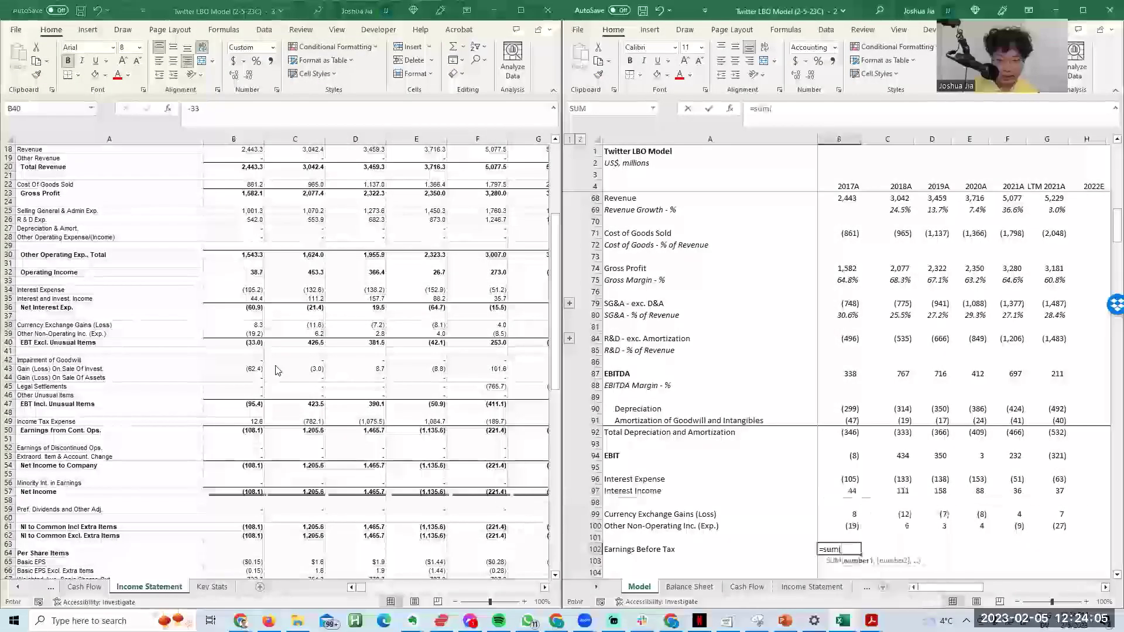
key(Up)
key(Up)
key(Up)
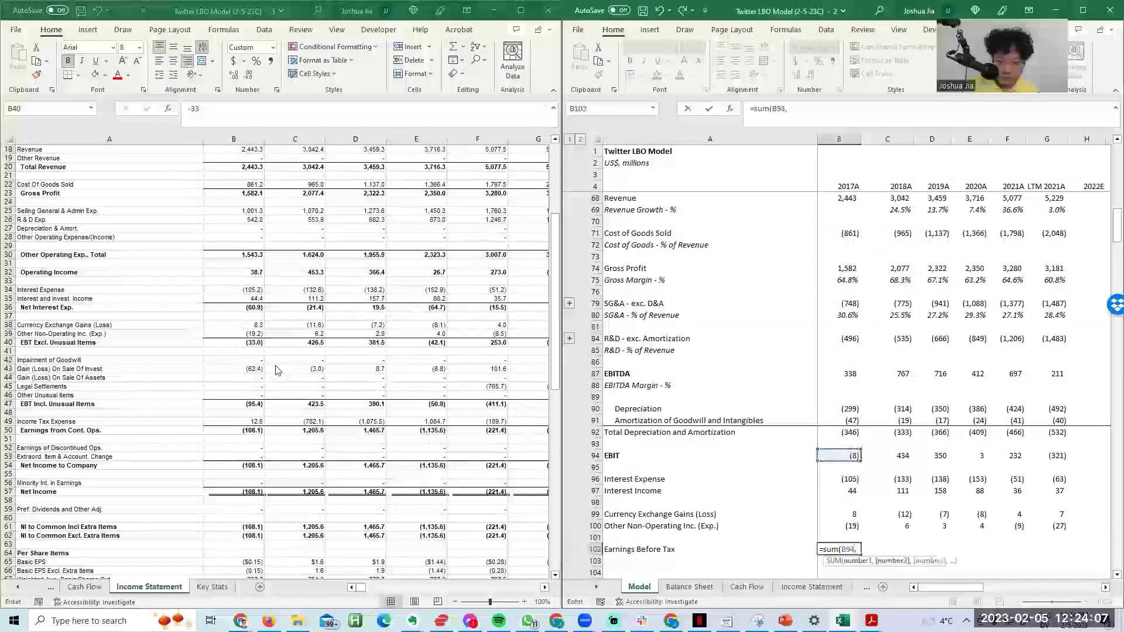
text(,)
key(Up)
key(Up)
key(Up)
key(Up)
key(Up)
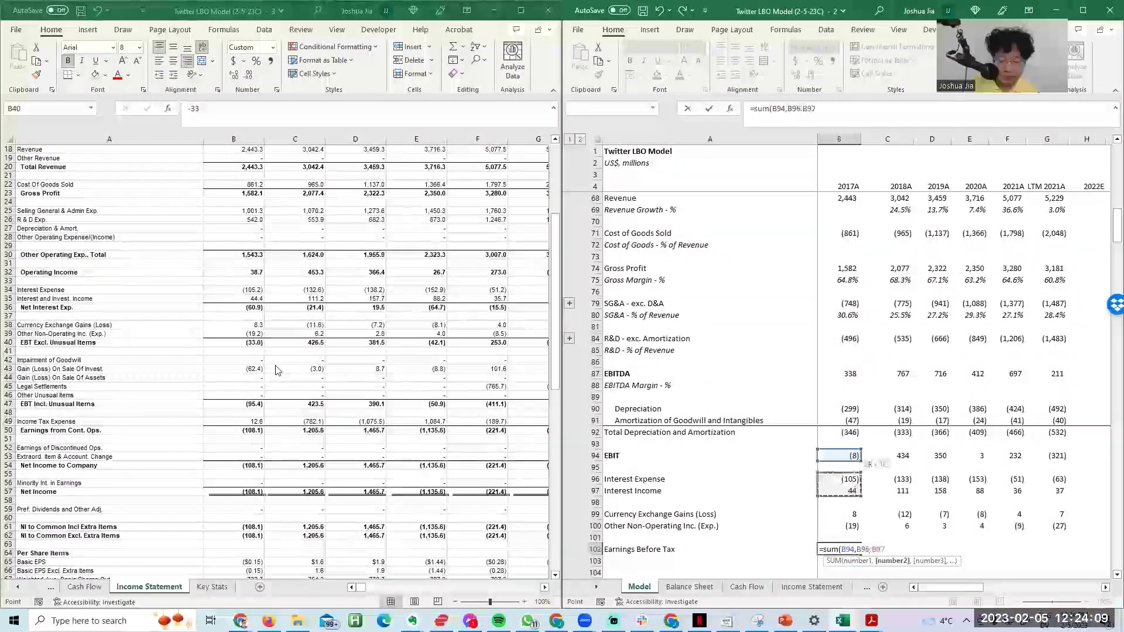
text(,)
key(Up)
key(Up)
key(shift+Up)
key(ctrl+Return)
key(shift+Left)
key(shift+Right)
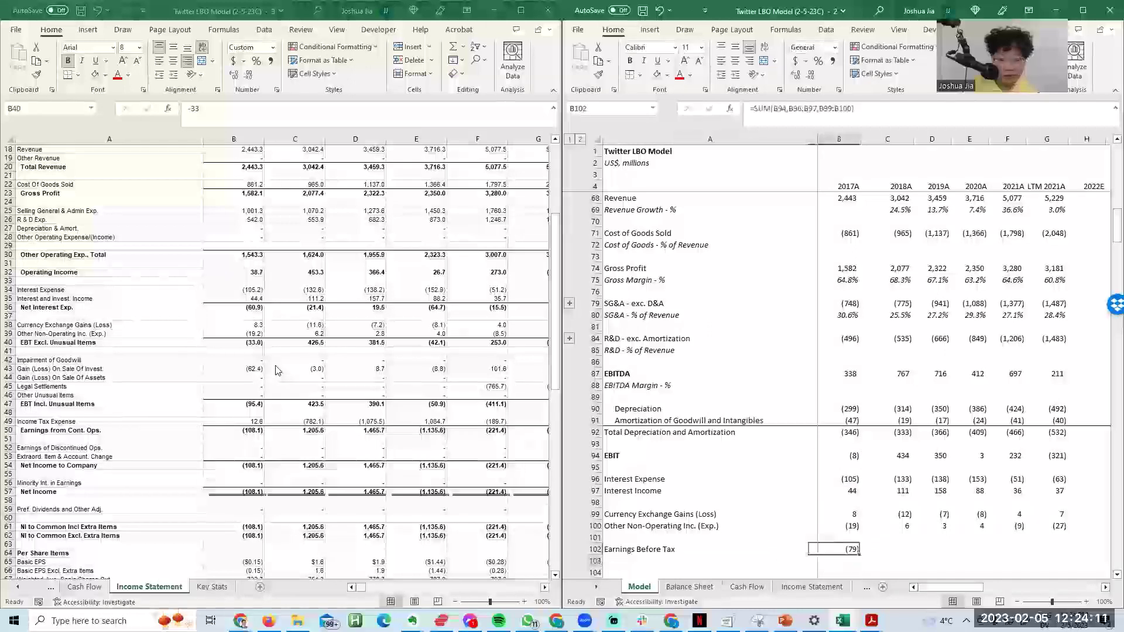
Step: Insert a row below Interest Income and label it "Net Interest Expense"
key(Up)
key(Up)
key(Left)
key(Up)
key(Up)
key(shift+space)
key(ctrl+shift+plus)
text(Net Interest)
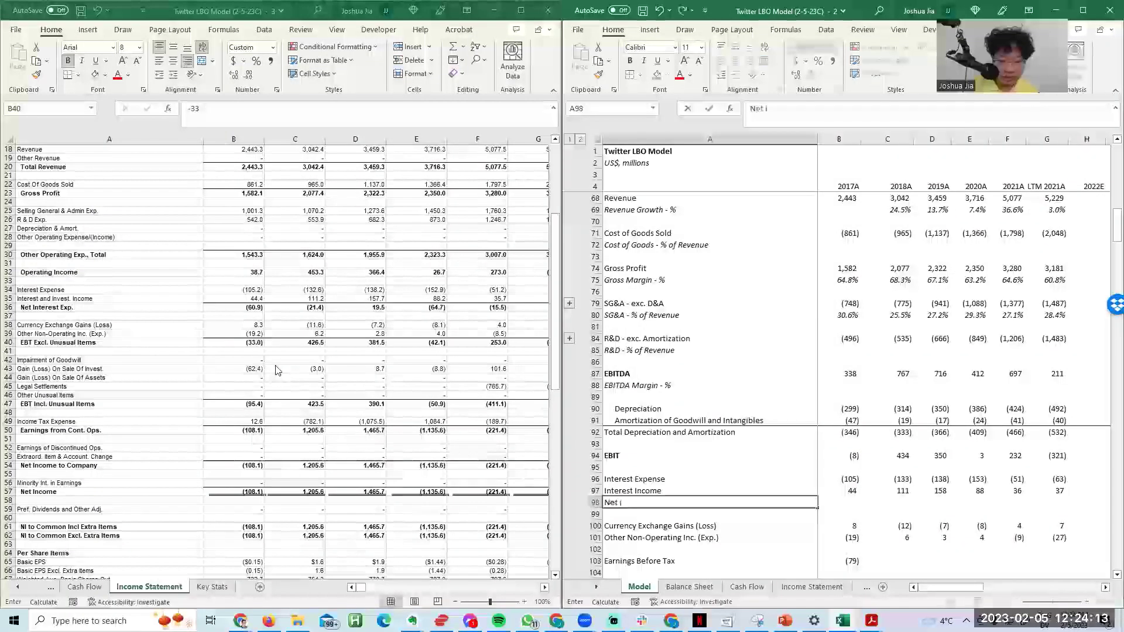
text( Expense)
Step: Calculate the 2017A Net Interest Expense in B98 as the sum of Interest Expense and Interest Income
key(Right)
text(=sum()
key(Up)
key(Escape)
text(=sum()
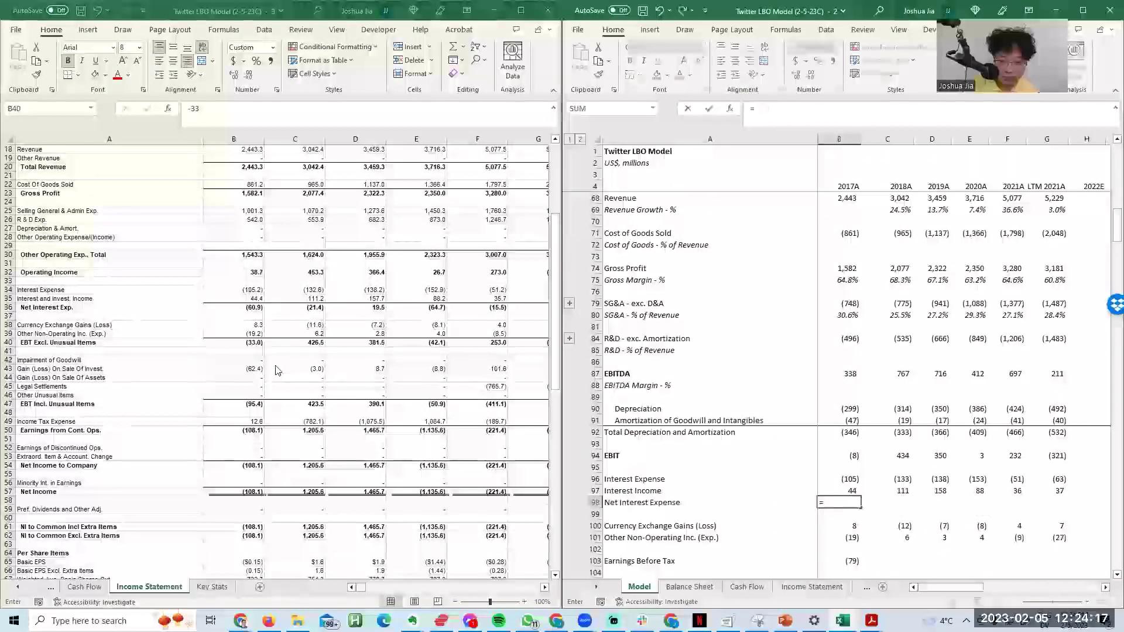
key(shift+Up)
key(ctrl+Return)
Step: Fill the Net Interest Expense formula across to LTM 2021A and add a top border to the whole row
key(shift+Right)
key(shift+Right)
key(shift+Right)
key(shift+Right)
key(shift+Right)
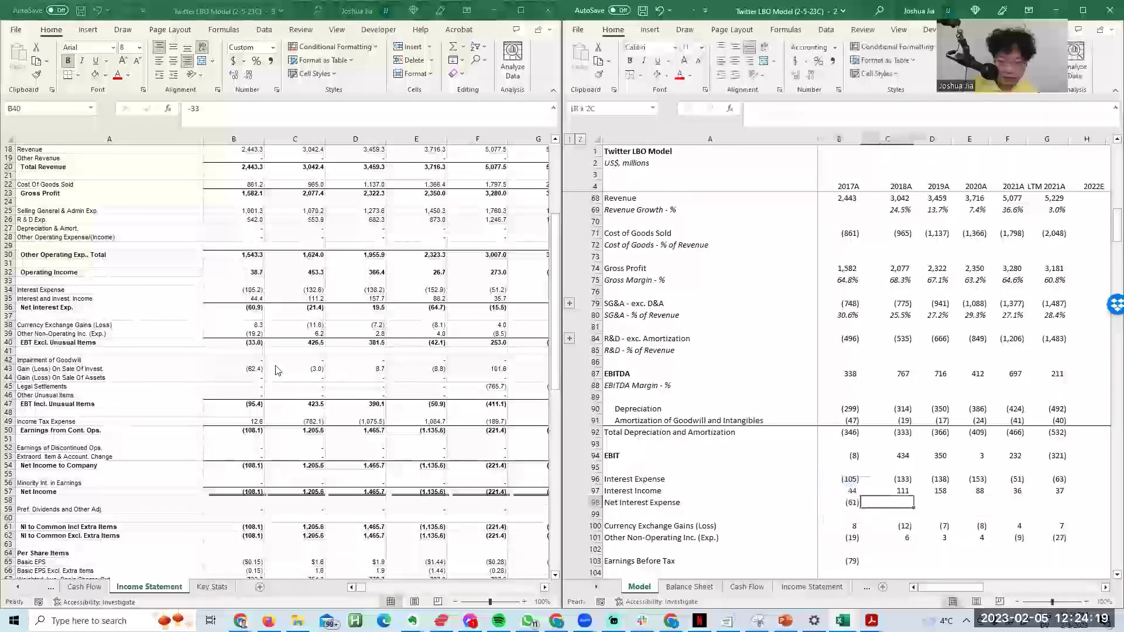
key(ctrl+r)
key(shift+space)
key(alt+h)
key(b)
key(p)
Step: Replace the 2017A Earnings Before Tax formula in B103 with =SUM(B94,B98,B100:B101)
key(Left)
key(Down)
key(Down)
key(Down)
key(Right)
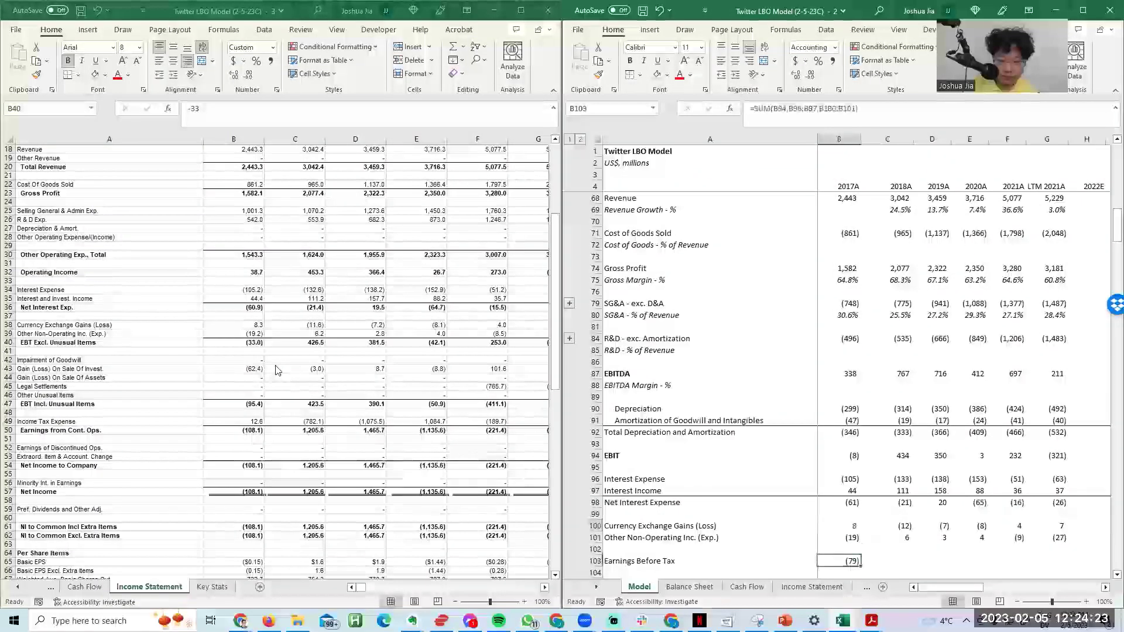
text(=sum()
key(Up)
key(Up)
key(Up)
key(Up)
key(Up)
text(,)
key(Up)
key(Up)
key(Up)
key(shift+Up)
key(ctrl+Return)
Step: Fill the Earnings Before Tax formula across from 2017A to LTM 2021A
key(shift+Right)
key(shift+Right)
key(shift+Right)
key(shift+Right)
key(shift+Right)
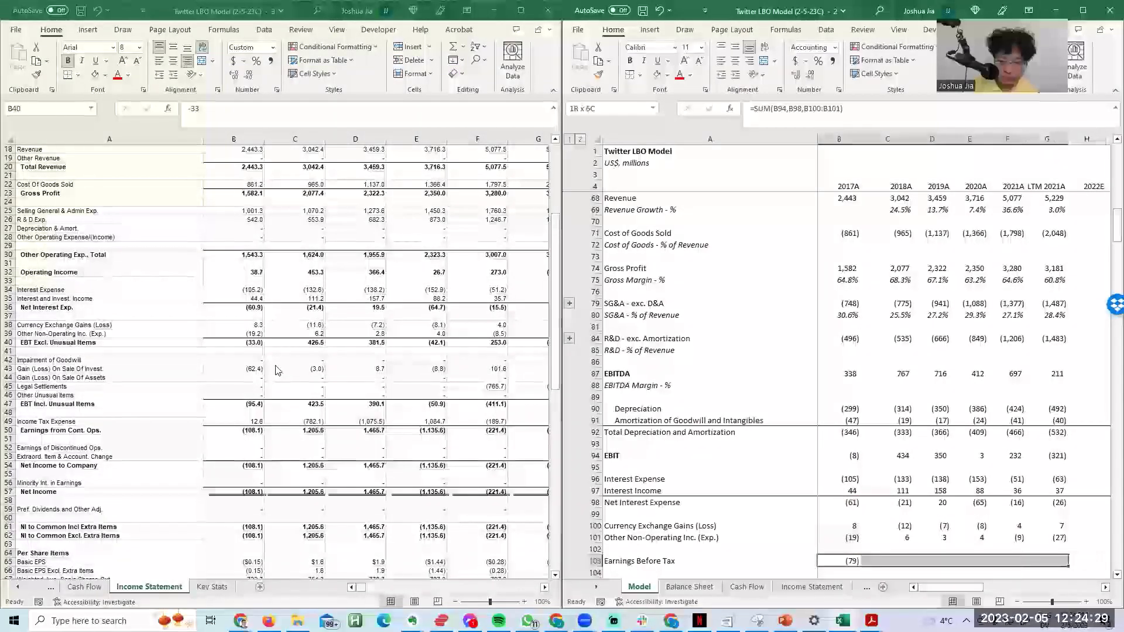
key(ctrl+r)
key(Right)
key(Left)
key(Left)
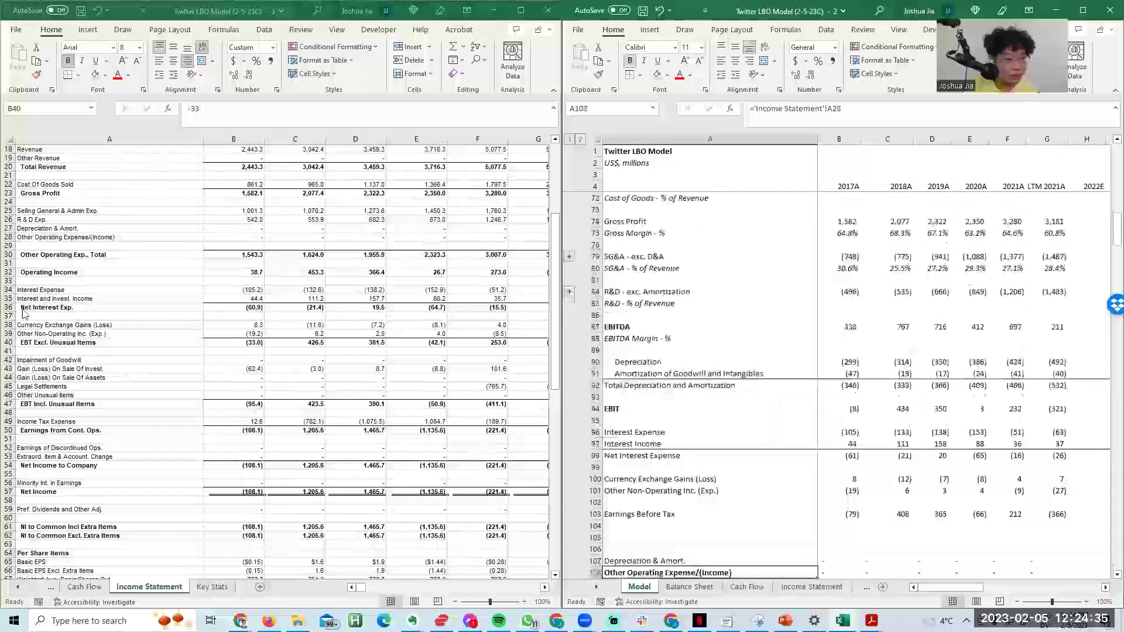
Step: Compare the Income Statement's earnings lines before and after unusual items and Earnings from Cont. Ops
click(82, 369)
click(82, 405)
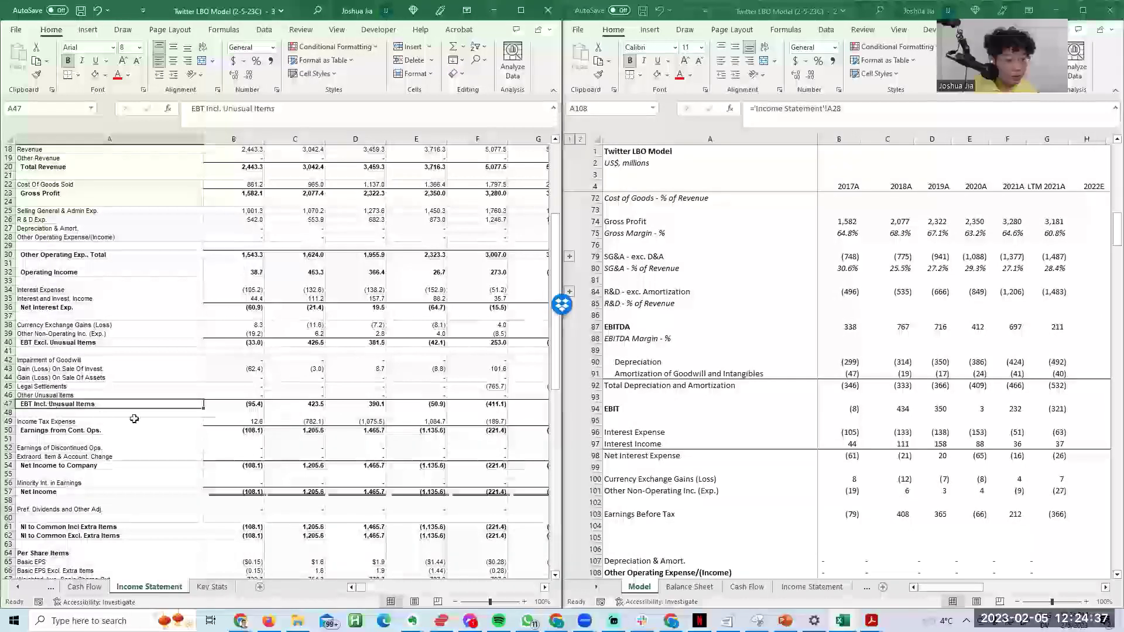
click(97, 351)
key(Up)
key(Up)
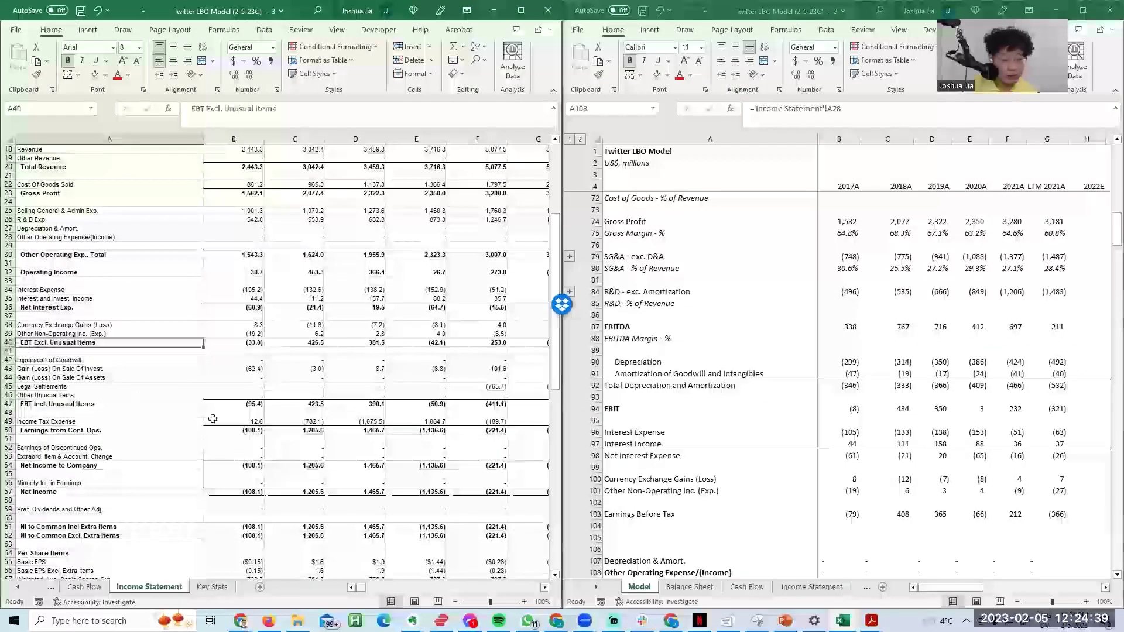
click(136, 413)
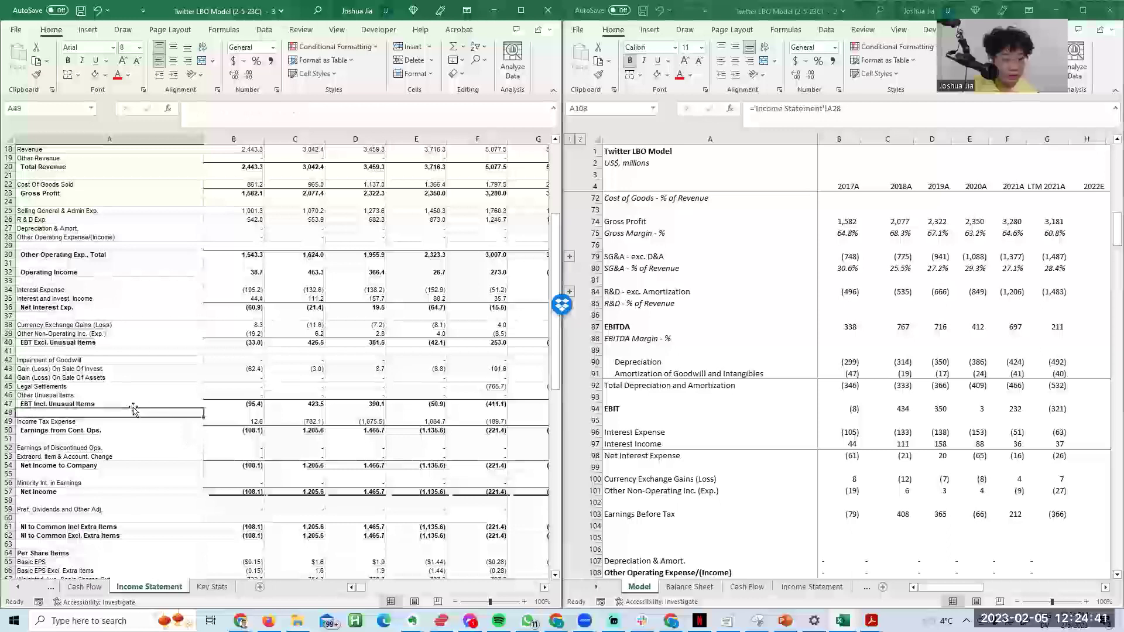
click(120, 431)
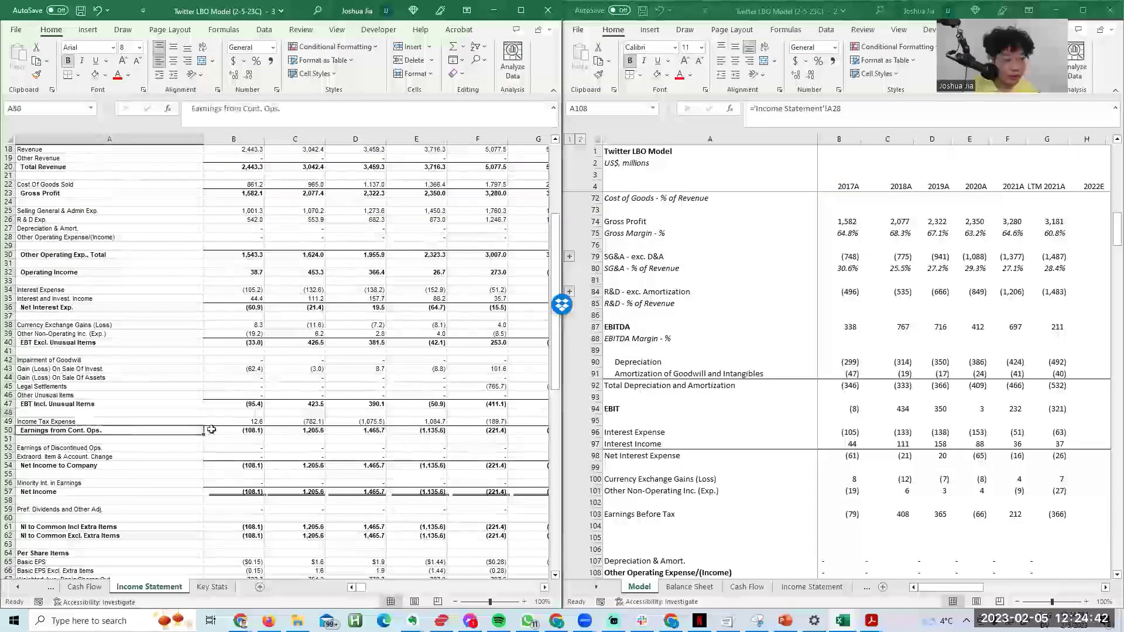
Step: Examine the Gain (Loss) On Sale Of Assets and Legal Settlements rows across all periods on the Income Statement
click(255, 377)
key(Right)
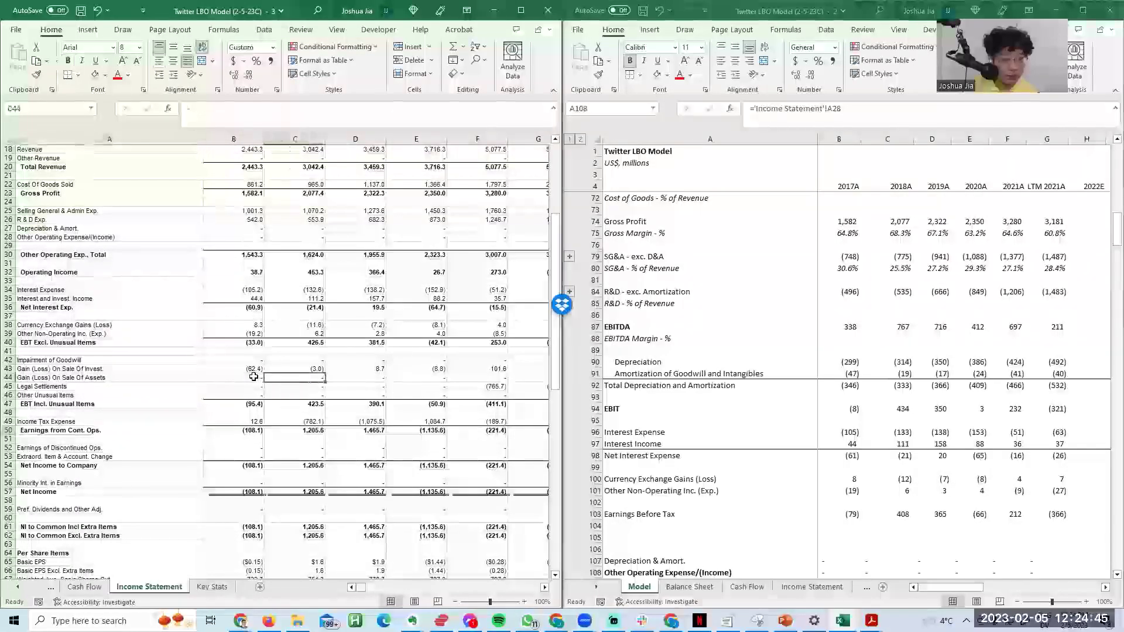
key(ctrl+Right)
key(Down)
key(ctrl+Left)
key(Right)
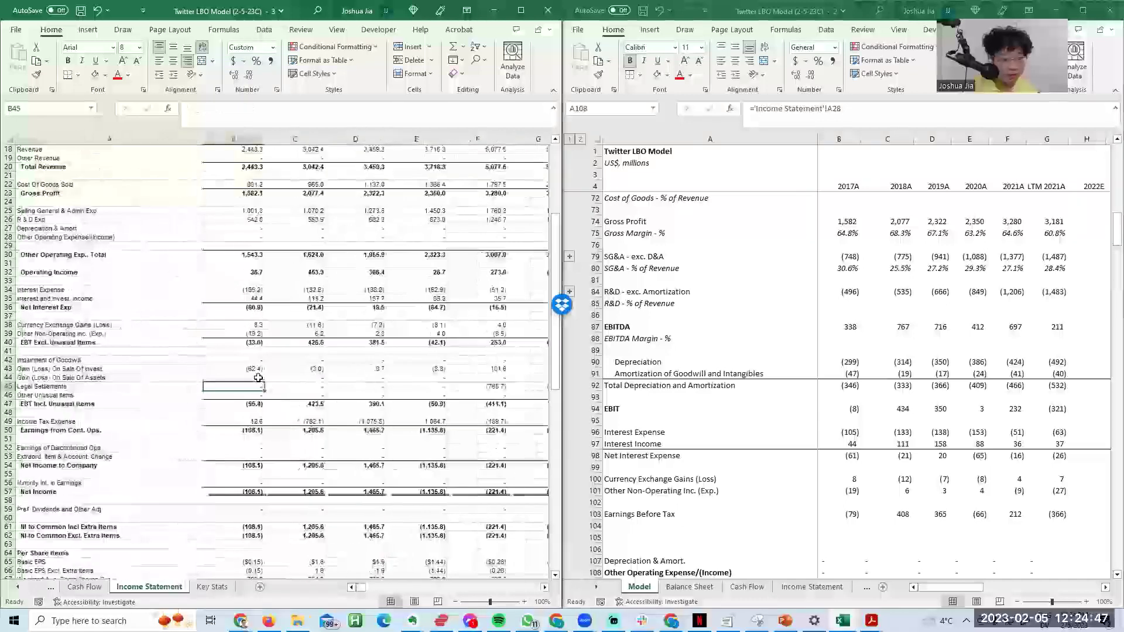
key(ctrl+Right)
key(Right)
key(Right)
key(Right)
key(Home)
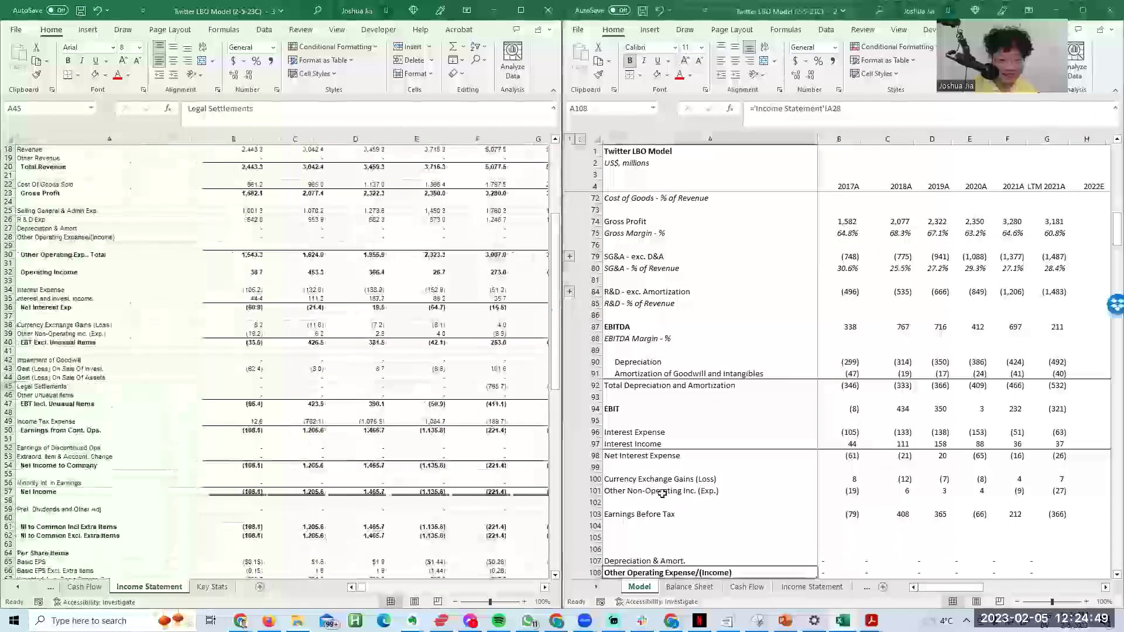
Step: Insert five blank rows above the Earnings Before Tax row on the Model sheet
click(641, 513)
key(F4)
key(F4)
key(F4)
key(F4)
key(F4)
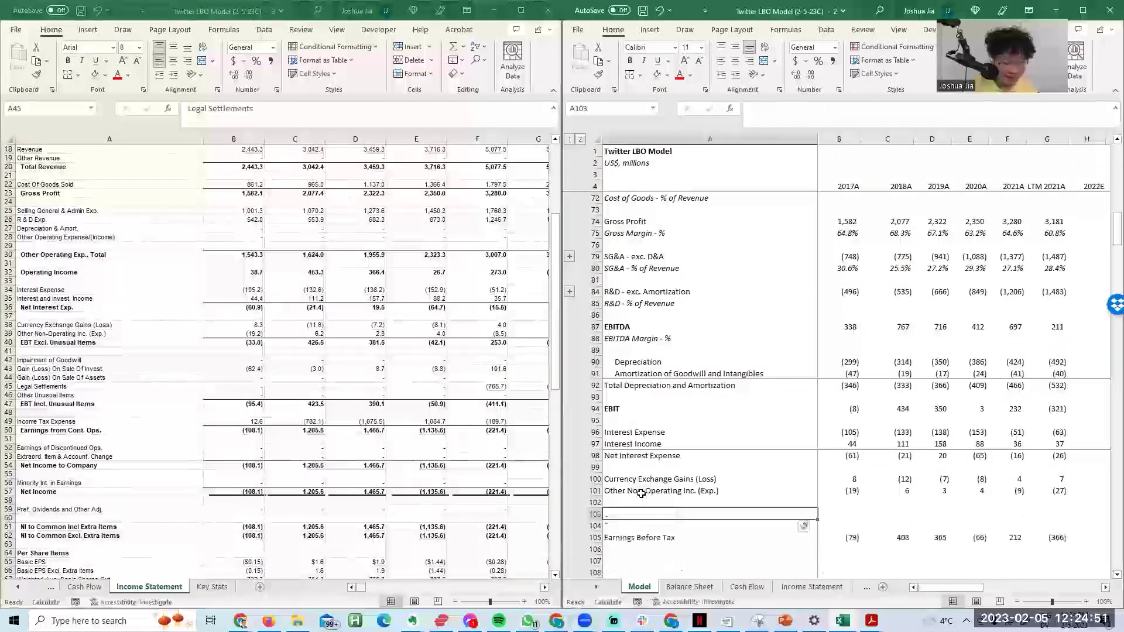
Step: Label cell A107, directly above Earnings Before Tax, as "One-Time Expenses"
key(Down)
key(Down)
key(Down)
key(Down)
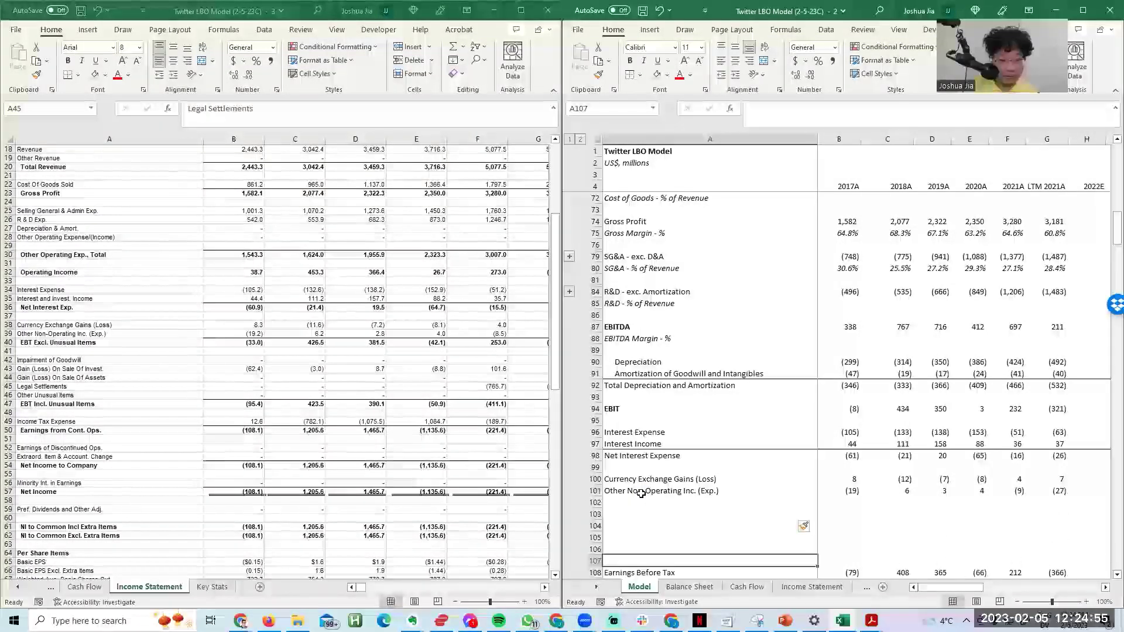
text(Unsual)
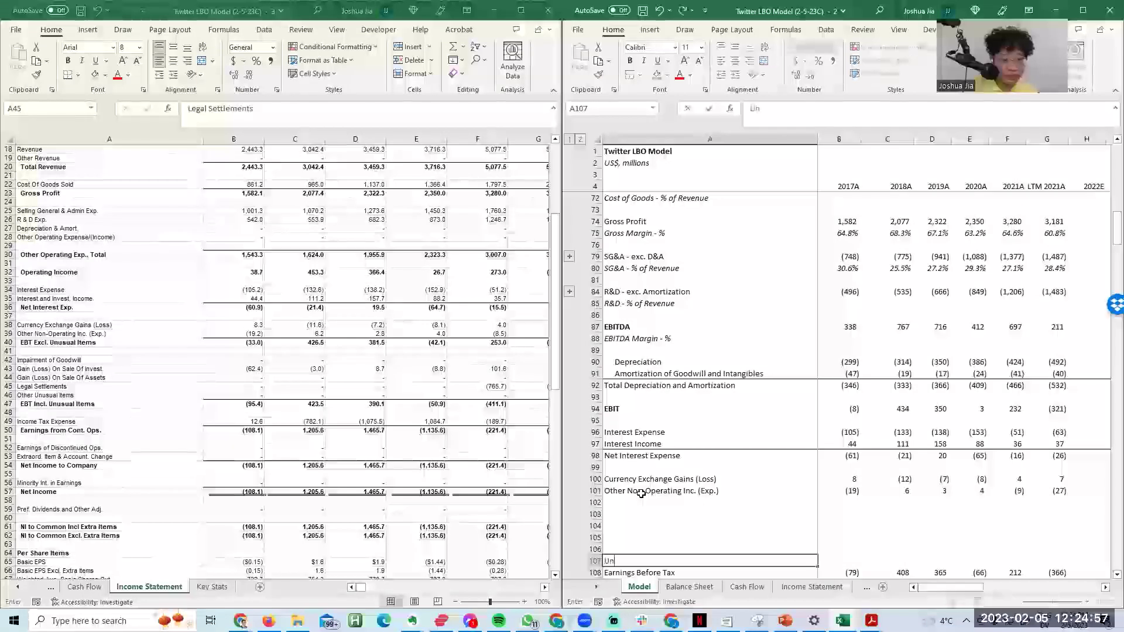
key(Escape)
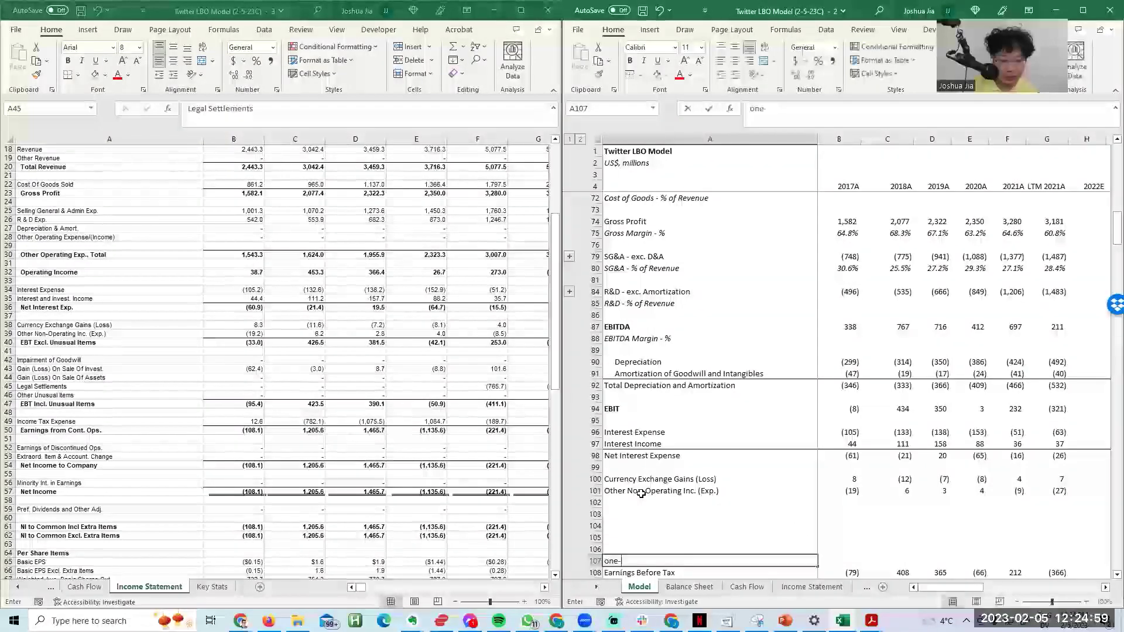
text(one-)
key(BackSpace)
key(BackSpace)
text(One-Time Expe)
key(ctrl+Return)
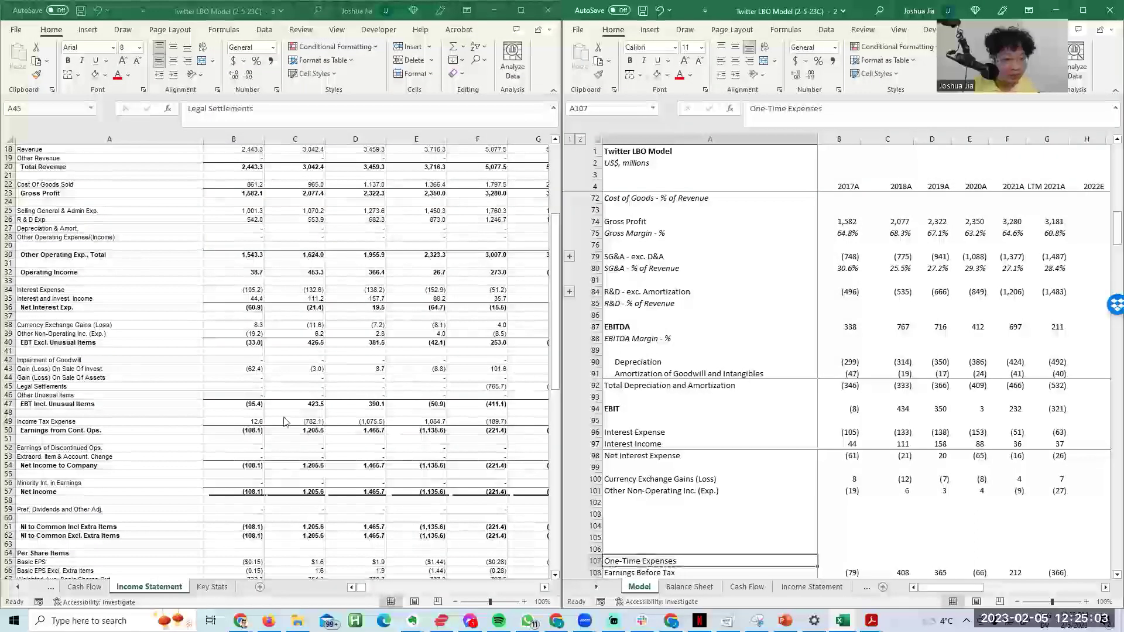
Step: Copy the Income Statement labels from Impairment of Goodwill to Other Unusual Items and paste them above One-Time Expenses on the Model sheet
click(126, 373)
key(Up)
key(Down)
key(Down)
key(shift+Up)
key(shift+Up)
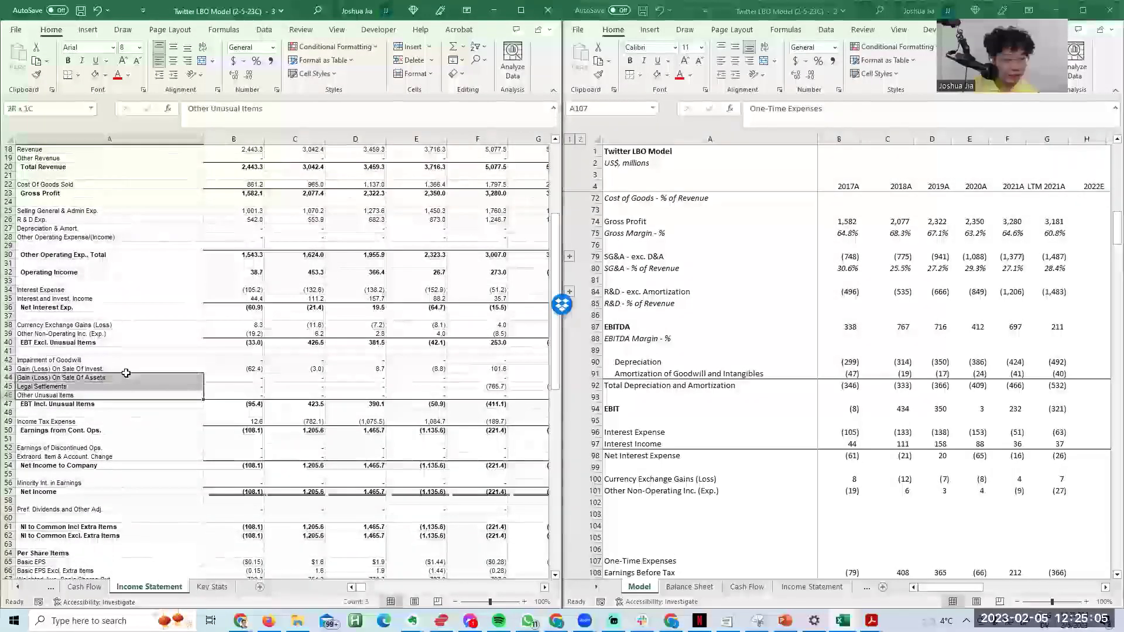
drag(126, 373, 126, 360)
key(ctrl+c)
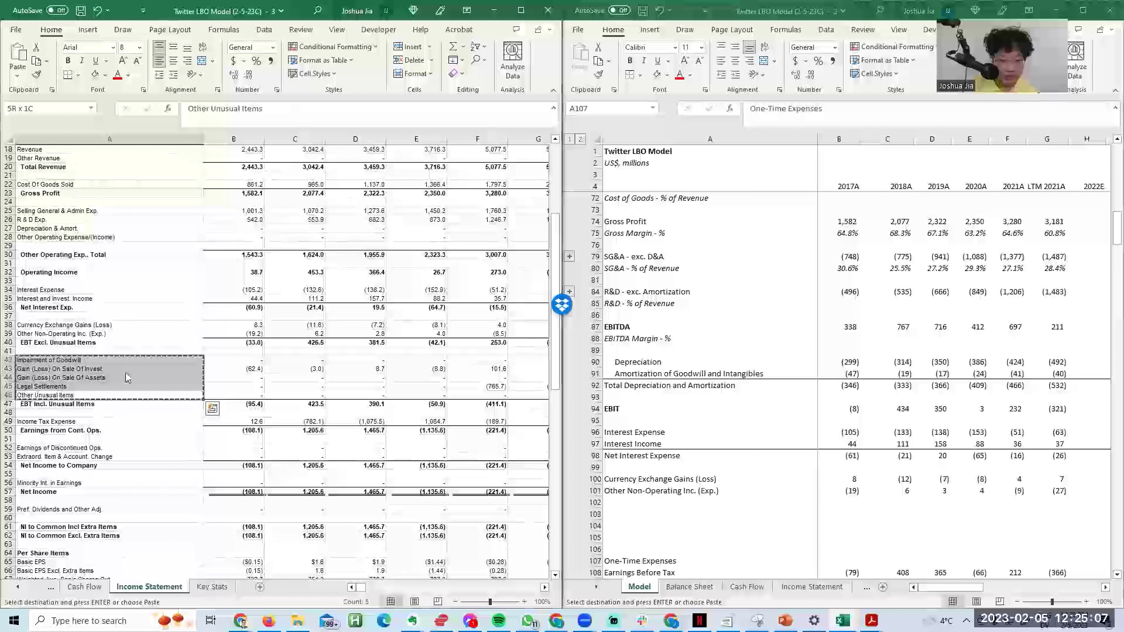
key(alt+Tab)
key(ctrl+Up)
key(Down)
key(ctrl+alt+v)
key(v)
key(Return)
key(Escape)
Step: Insert a blank row above the Impairment of Goodwill label on the Model sheet
key(Down)
key(Up)
key(shift+space)
key(ctrl+shift+plus)
Step: Indent the five unusual item labels in A103:A107
key(Down)
key(Down)
key(shift+Down)
key(shift+Down)
key(shift+Down)
key(Down)
key(Down)
key(Down)
key(Down)
key(Up)
key(shift+Up)
key(shift+Up)
key(shift+Up)
key(shift+Up)
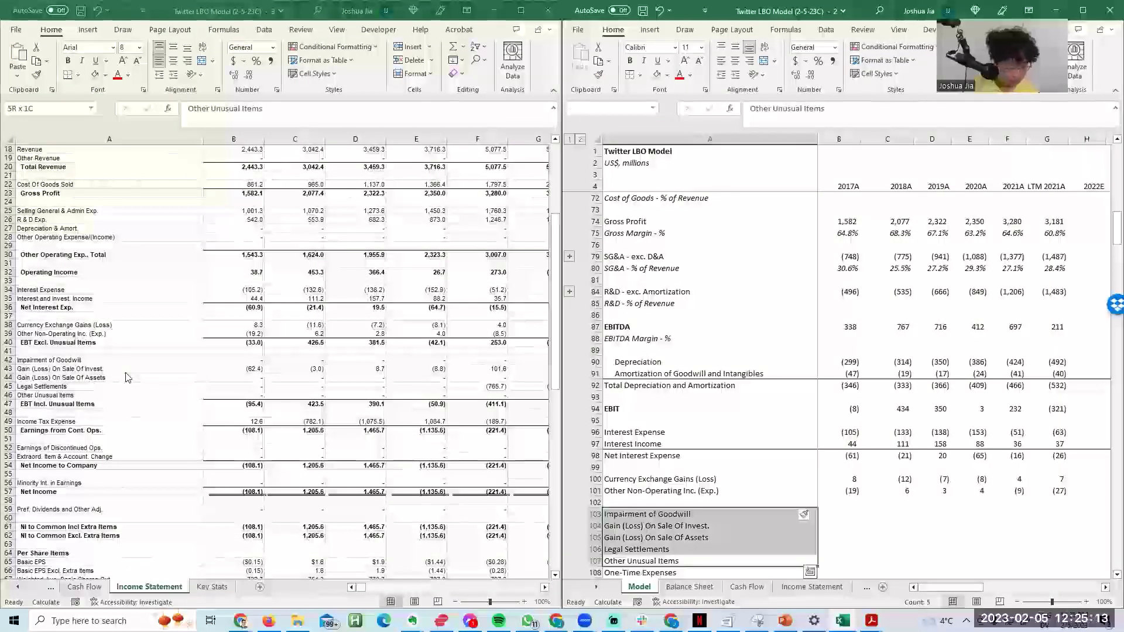
key(alt+h)
key(6)
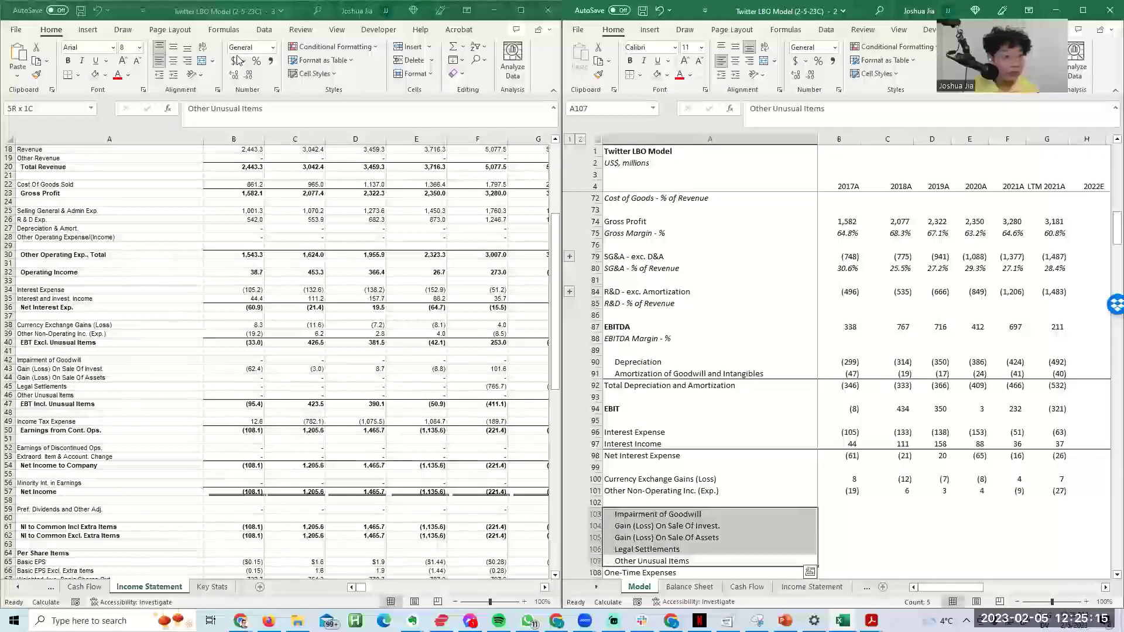
Step: Copy the unusual items' values for 2017A to LTM 2021A from the Income Statement and paste them as links starting at B103
key(alt+Tab)
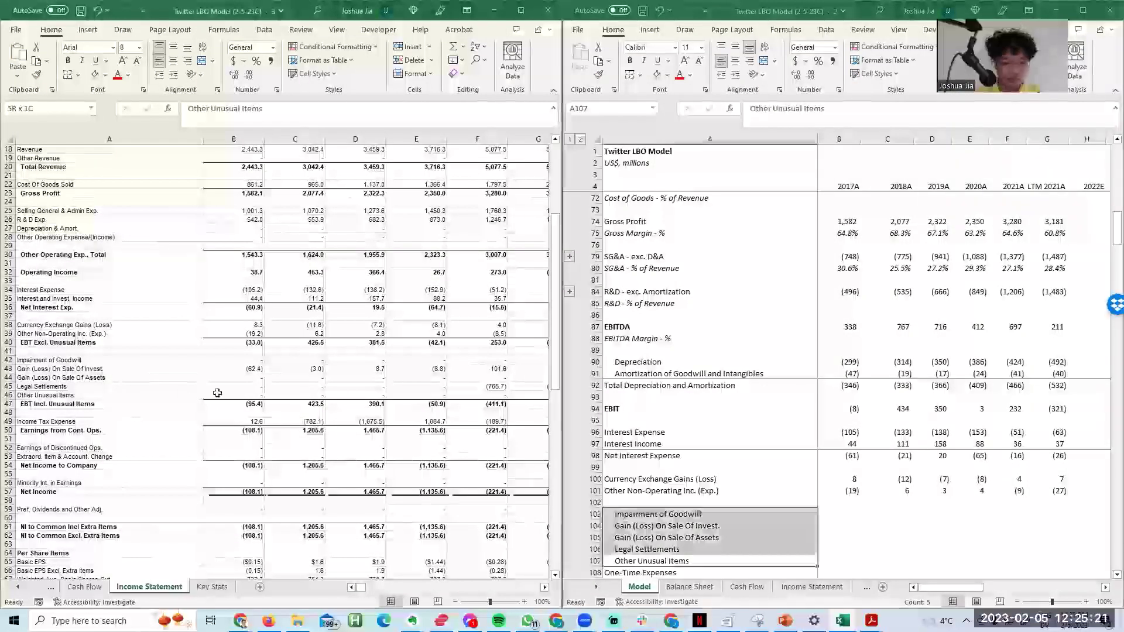
click(255, 368)
key(shift+Down)
key(shift+Down)
key(shift+Down)
key(shift+Down)
key(ctrl+shift+Right)
key(ctrl+c)
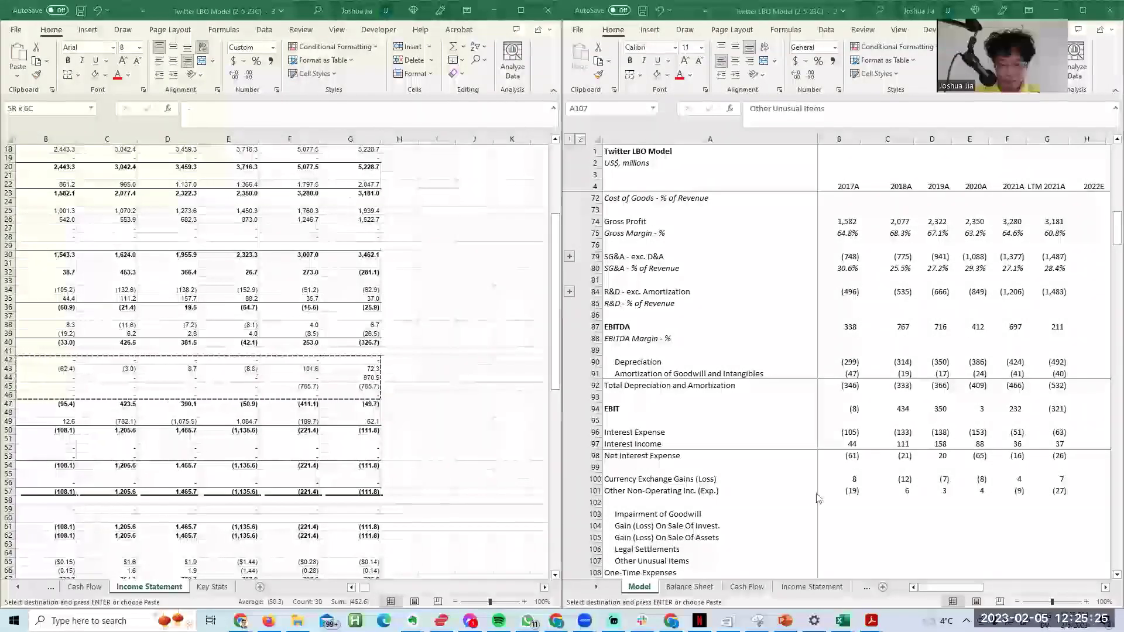
click(817, 496)
key(Right)
key(Up)
key(Up)
key(Up)
key(Up)
key(alt+e)
key(s)
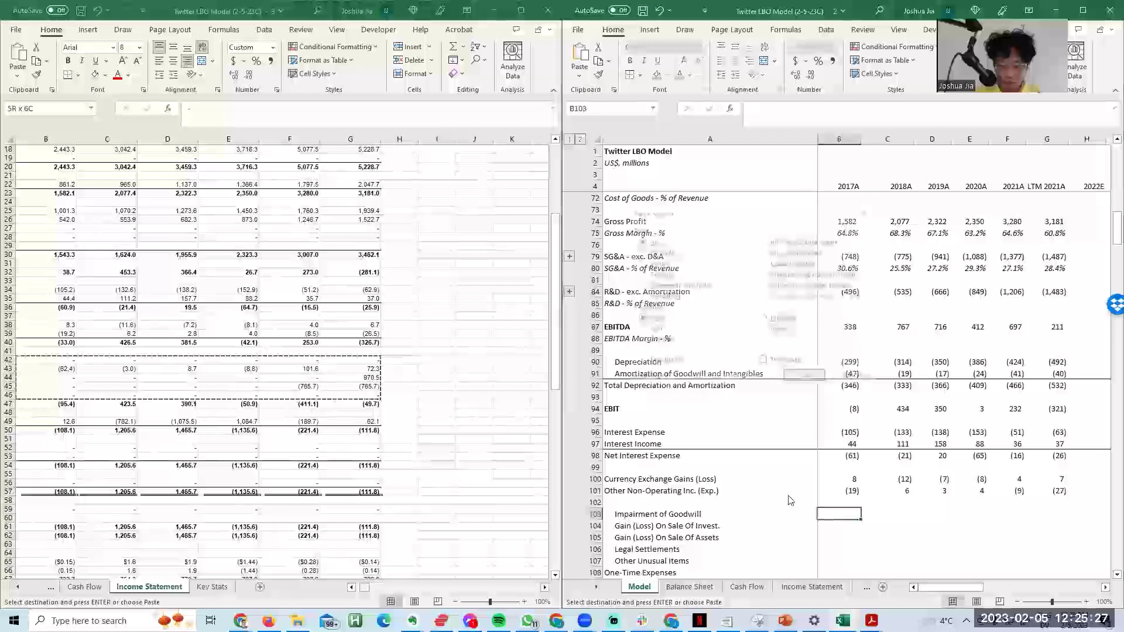
key(l)
key(Escape)
Step: Total One-Time Expenses in B108 with =SUM(B103:B107) and fill the formula across to LTM 2021A
key(Down)
key(Down)
key(Down)
key(Down)
key(Down)
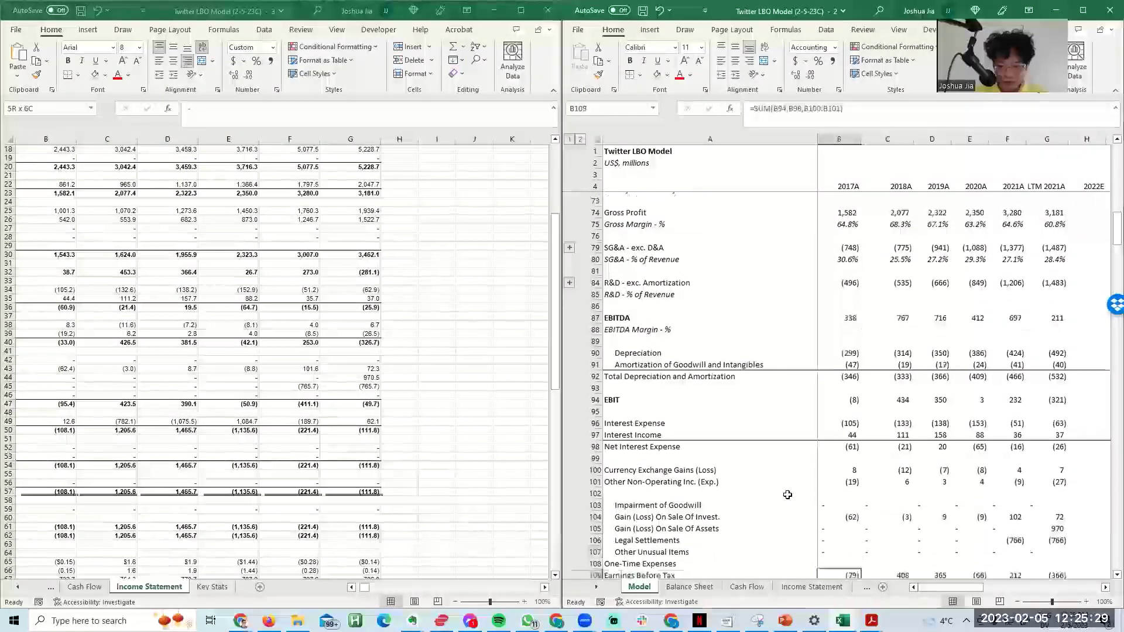
key(alt+equal)
key(ctrl+Return)
key(shift+Right)
key(shift+Right)
key(shift+Right)
key(shift+Right)
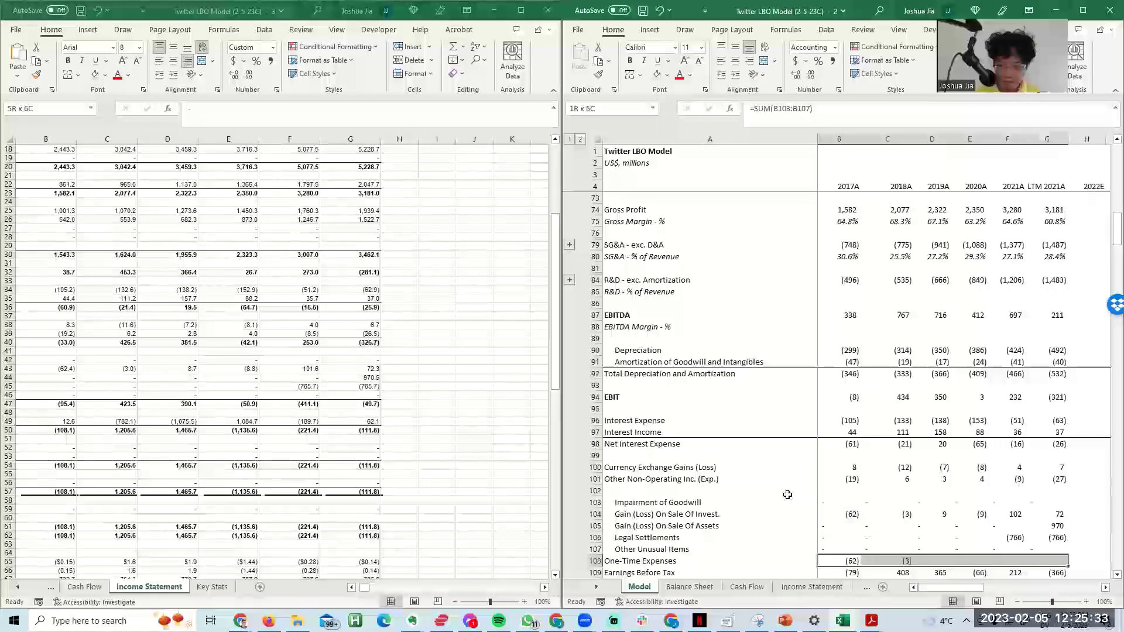
key(ctrl+r)
Step: Replace the text dashes in the Impairment of Goodwill row with numeric zeros from 2017A to LTM 2021A
key(ctrl+Up)
key(ctrl+Return)
key(ctrl+shift+Right)
key(ctrl+r)
key(Left)
key(ctrl+c)
key(Down)
key(Down)
key(shift+Right)
key(shift+Right)
key(shift+Right)
key(ctrl+c)
key(ctrl+v)
Step: Enter 0 for Gain (Loss) On Sale Of Assets from 2017A through 2021A, keeping the LTM 2021A link
key(ctrl+Right)
key(Left)
key(Left)
key(Left)
key(Left)
key(Left)
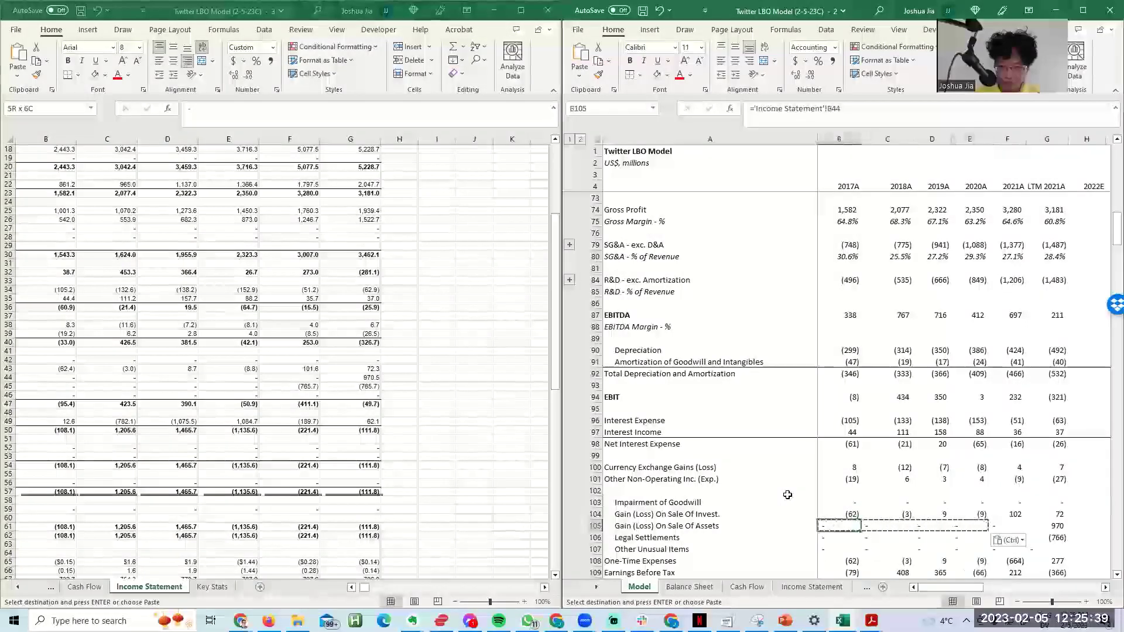
key(shift+Right)
key(shift+Right)
key(shift+Right)
key(shift+Right)
key(shift+Left)
key(ctrl+c)
key(Down)
key(Up)
text(0)
key(ctrl+Return)
key(shift+Right)
key(shift+Right)
key(shift+Left)
key(shift+Left)
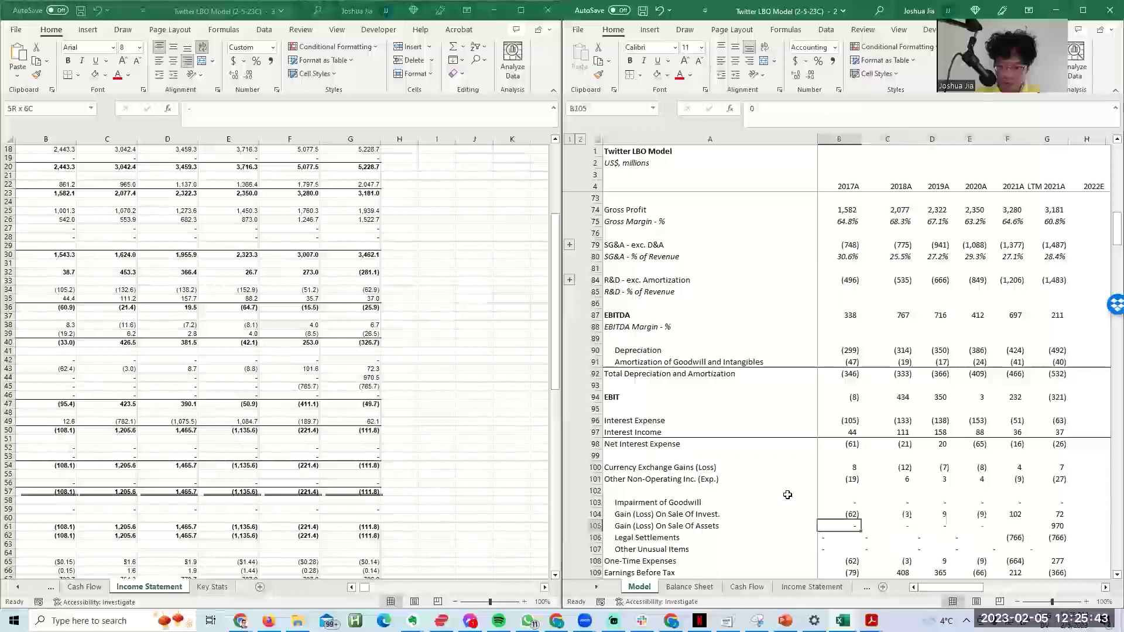
Step: Copy the zero from B105 over the dash entries in the Legal Settlements and Other Unusual Items rows
key(ctrl+c)
key(Down)
key(shift+Right)
key(shift+Right)
key(shift+Right)
key(Down)
key(shift+Right)
key(shift+Right)
key(shift+Right)
key(shift+Right)
key(shift+Right)
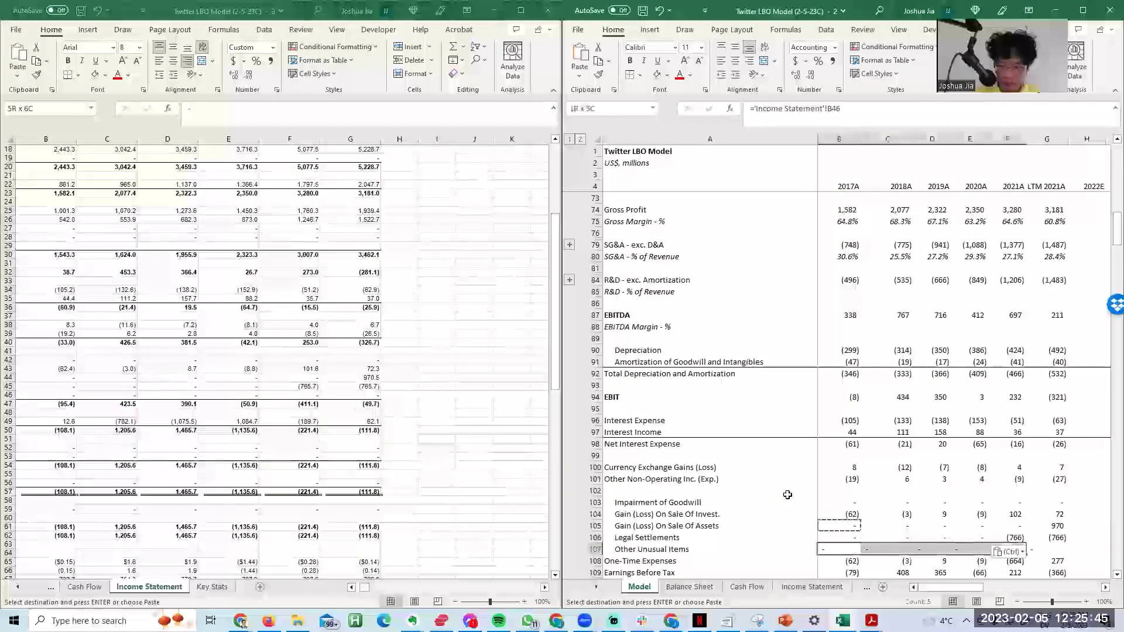
key(ctrl+v)
Step: Check which cells the 2017A Earnings Before Tax formula in B109 adds up
key(Down)
key(Down)
key(Down)
key(Down)
key(Down)
key(Down)
key(Down)
key(Down)
key(Down)
key(Up)
key(Up)
key(Up)
key(Up)
key(Up)
key(Up)
key(Up)
key(F2)
key(Escape)
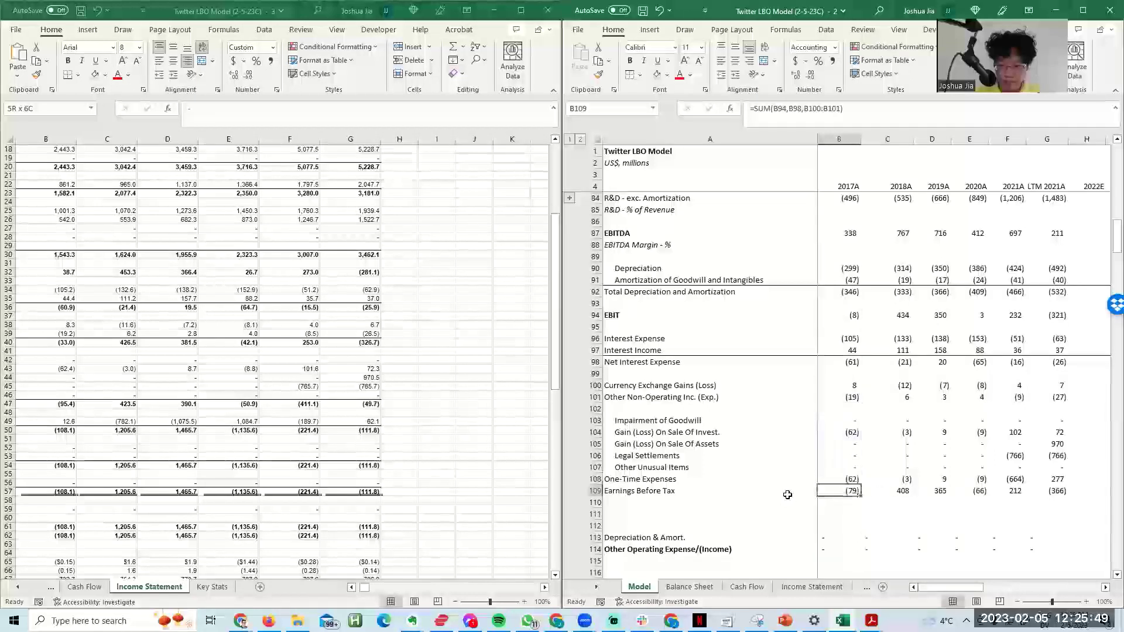
Step: Group rows 102 to 107, covering the unusual item details above One-Time Expenses
key(shift+space)
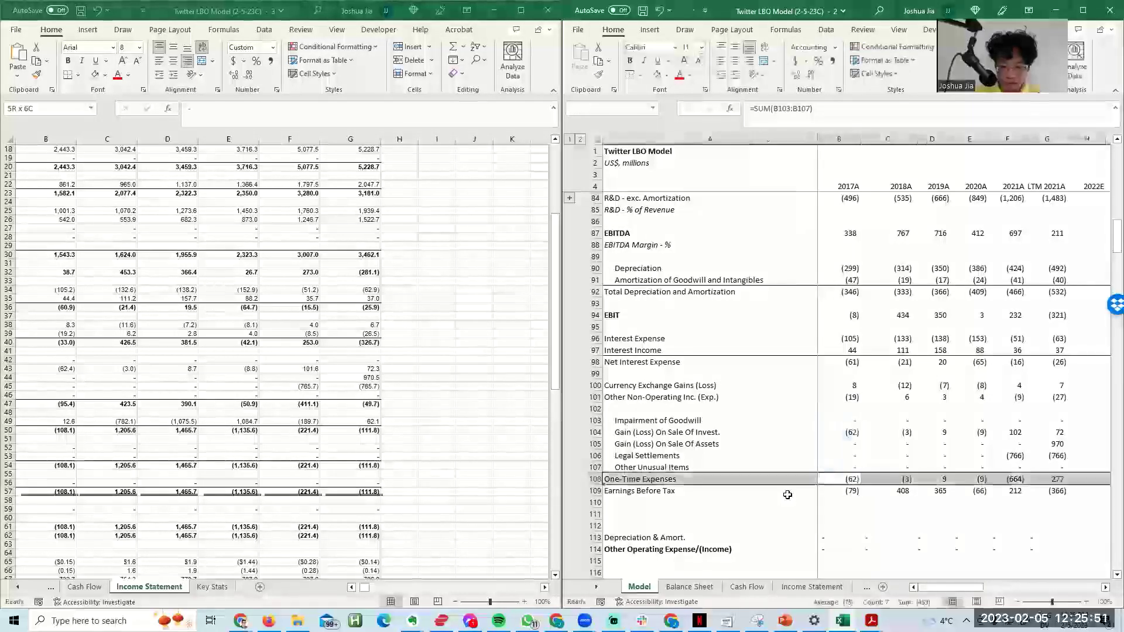
key(Up)
key(shift+space)
key(shift+Up)
key(shift+Up)
key(shift+Up)
key(shift+Up)
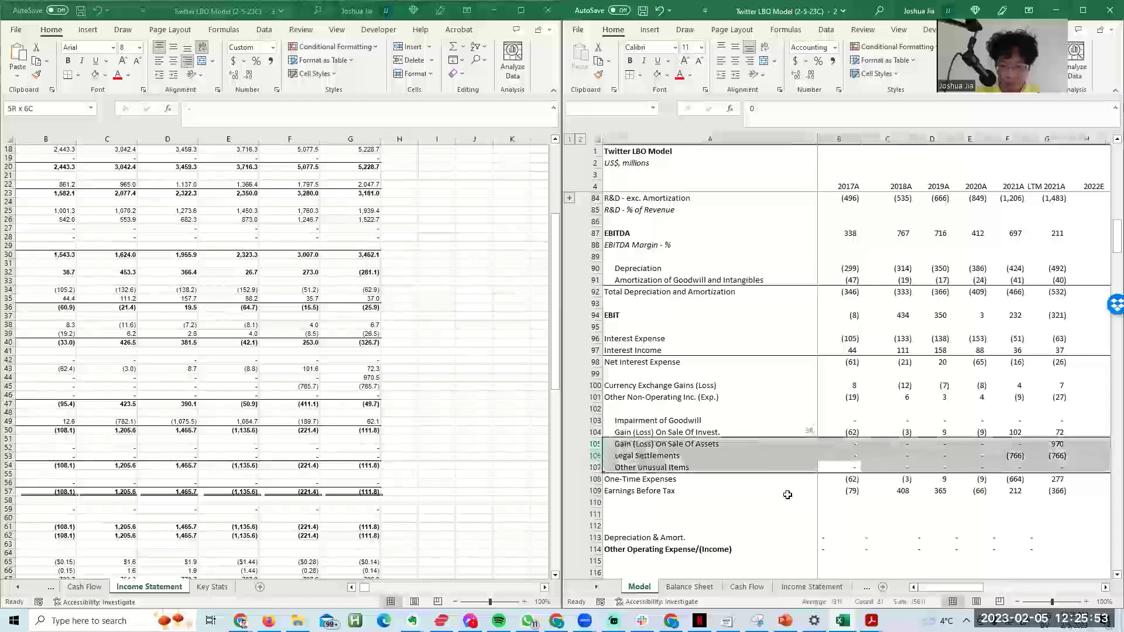
key(alt+a)
key(g)
key(g)
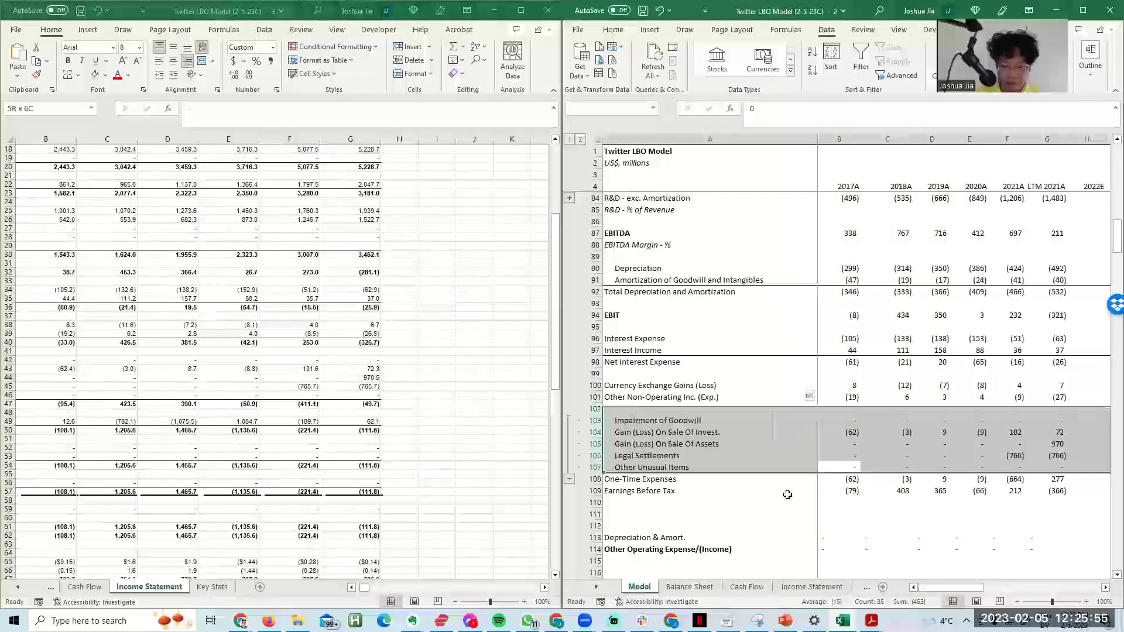
key(alt+a)
key(g)
key(g)
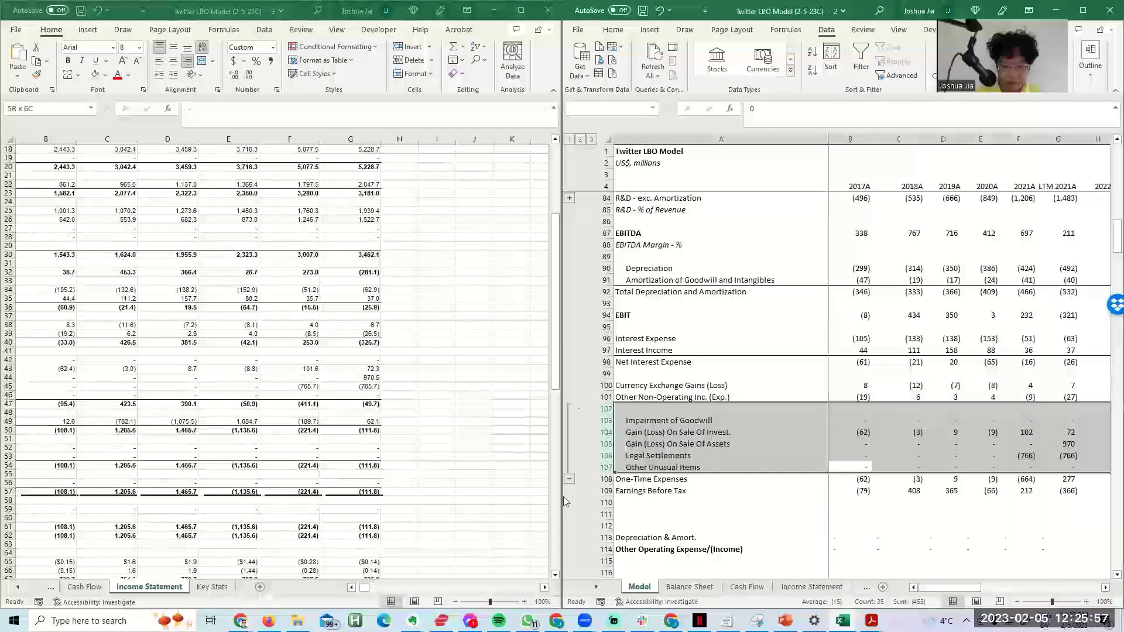
Step: Collapse the grouped unusual item rows and draw a border between the One-Time Expenses and Earnings Before Tax rows
click(572, 480)
drag(744, 419, 748, 399)
click(749, 410)
key(shift+space)
key(alt+h)
key(b)
key(o)
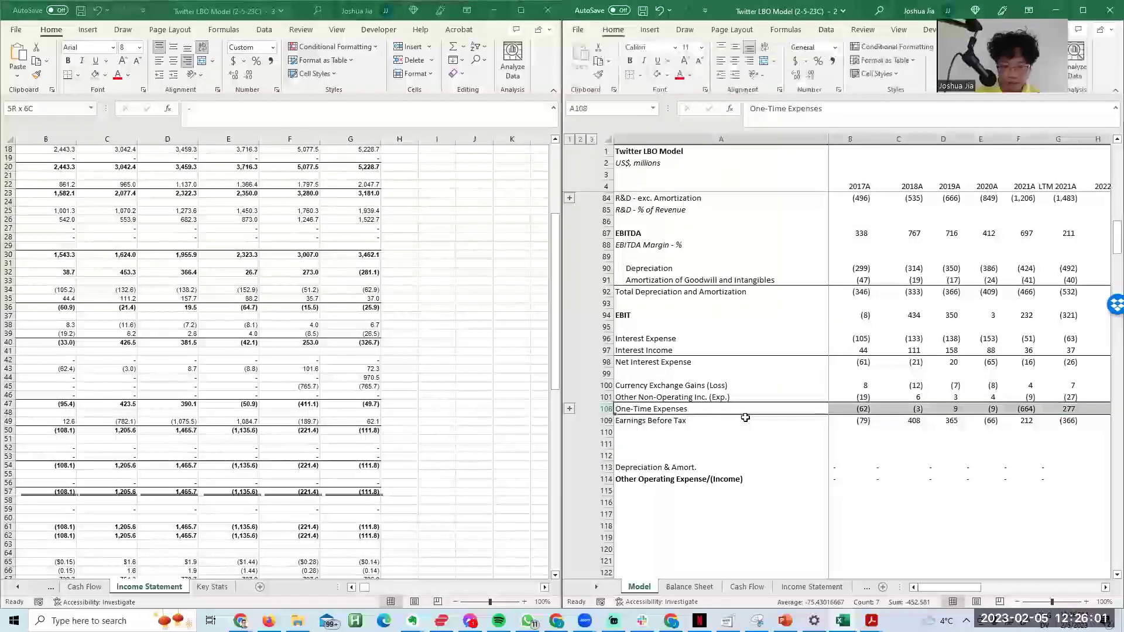
key(Down)
key(shift+space)
key(alt+h)
key(b)
key(p)
Step: Indent the labels from Currency Exchange Gains (Loss) through One-Time Expenses by one level
key(Up)
key(shift+Up)
key(shift+Up)
key(alt+h)
key(6)
key(Down)
key(Right)
key(Left)
key(Down)
Step: Review the source rows from EBT Incl. Unusual Items through Earnings from Cont. Ops. on the Income Statement sheet
click(382, 416)
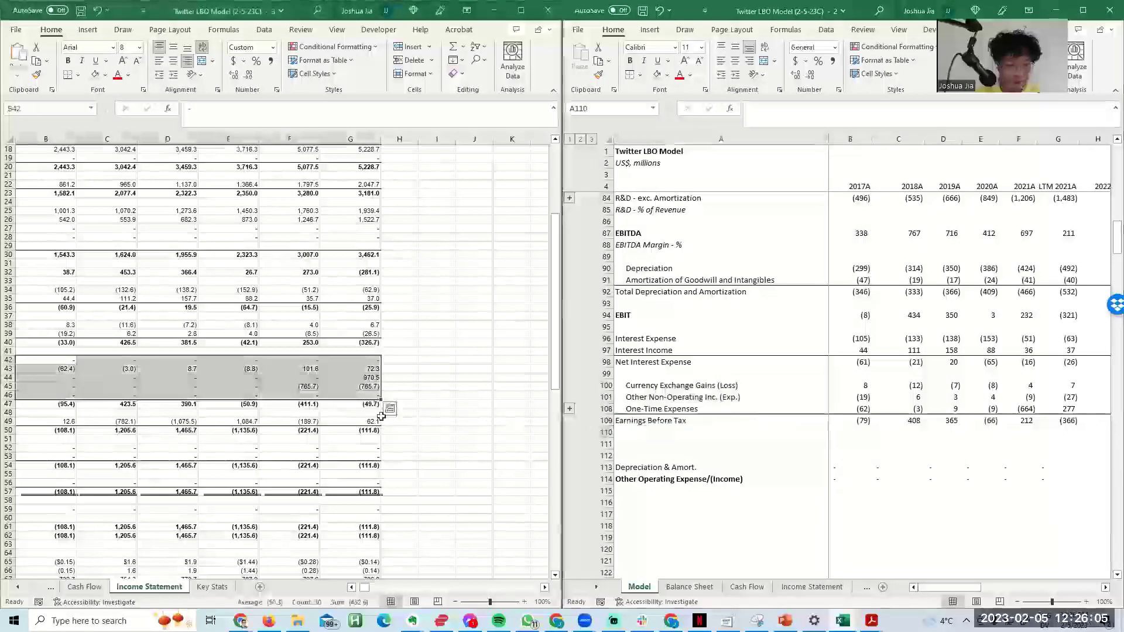
key(Left)
key(Down)
key(Down)
key(Down)
key(Down)
key(Down)
key(Down)
key(Down)
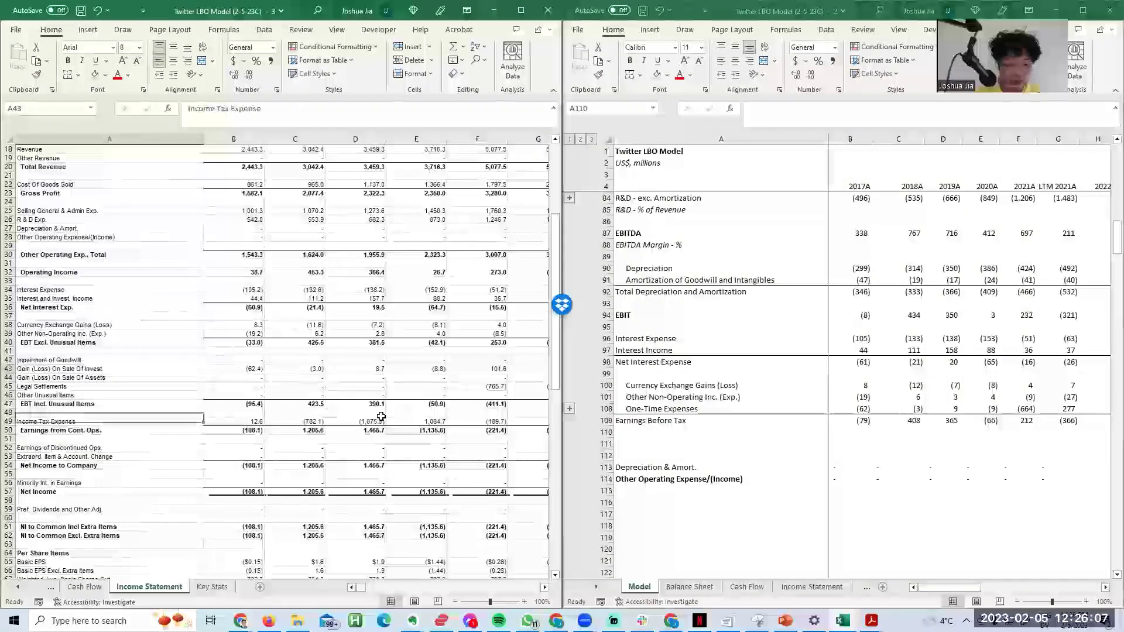
key(Right)
key(Up)
key(Up)
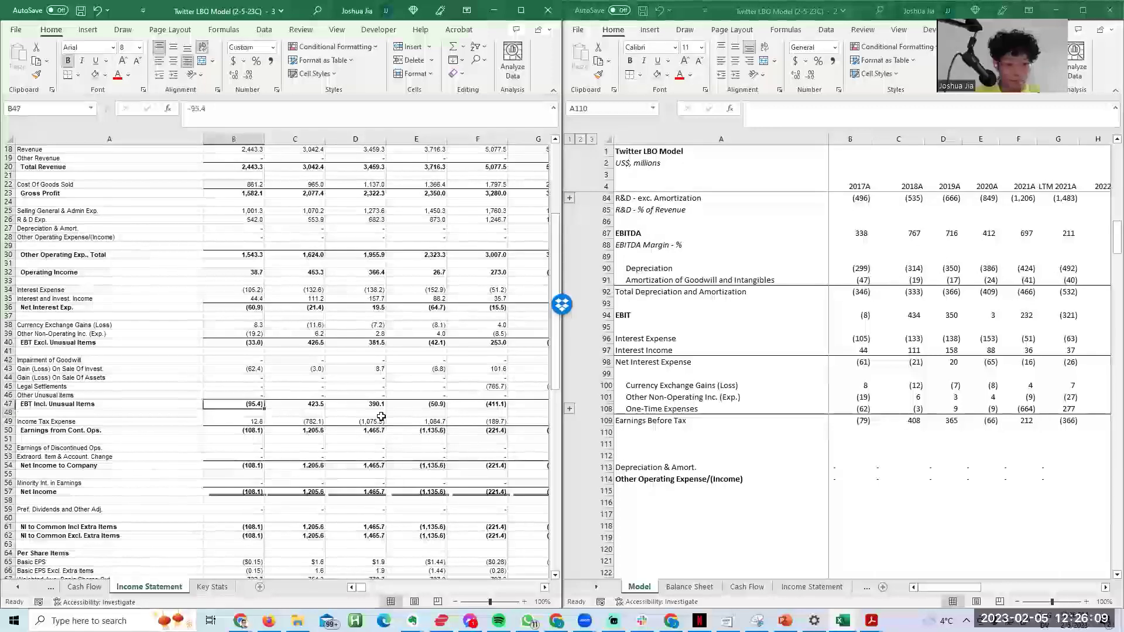
key(Down)
key(Down)
key(Down)
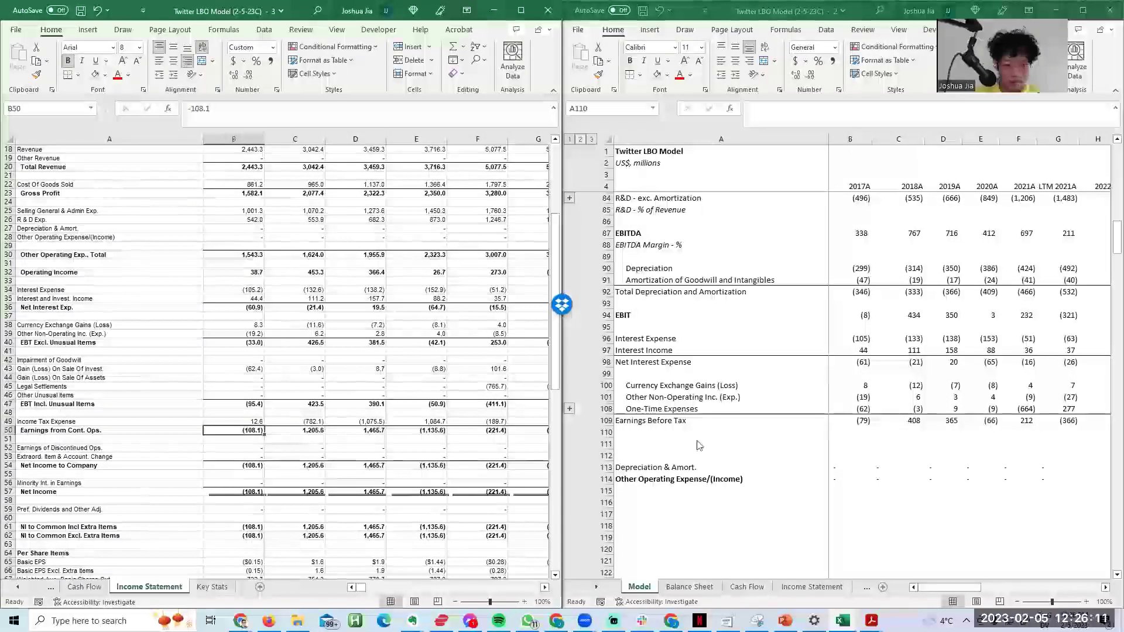
Step: Label A110 of the Model sheet Income Tax Expense, beneath Earnings Before Tax
click(680, 434)
text(Income Tax Expense)
key(Return)
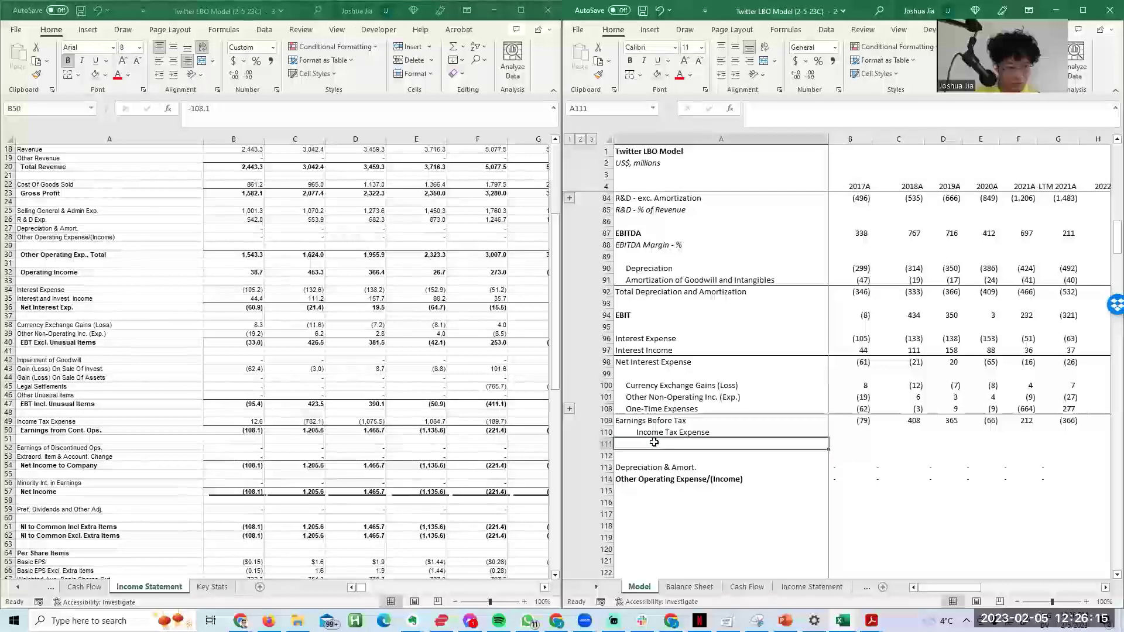
click(530, 448)
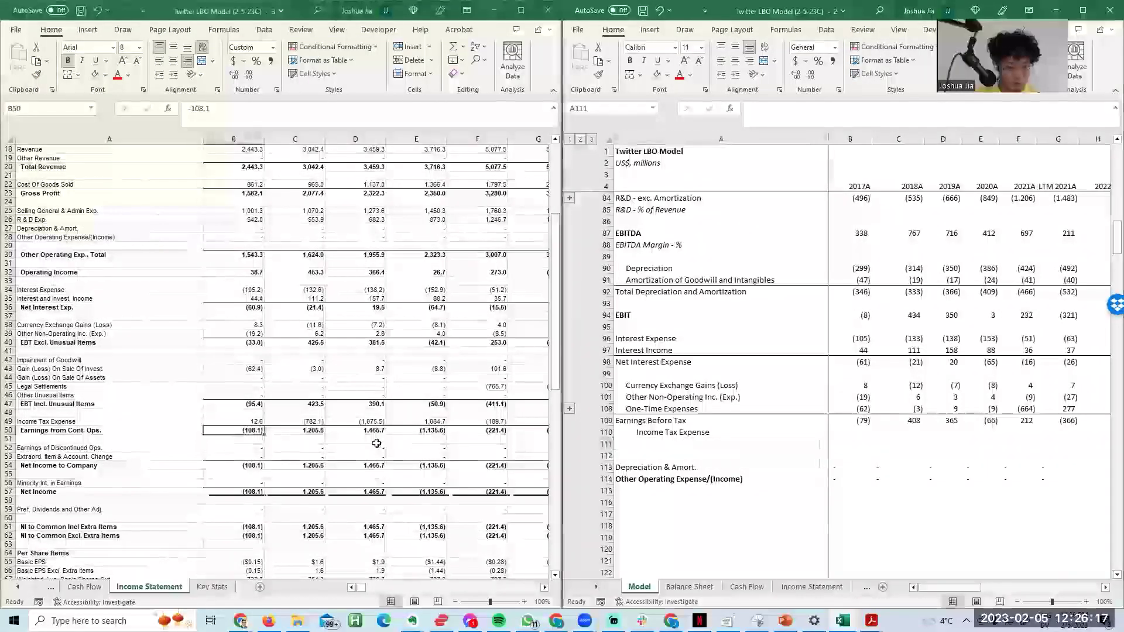
key(Home)
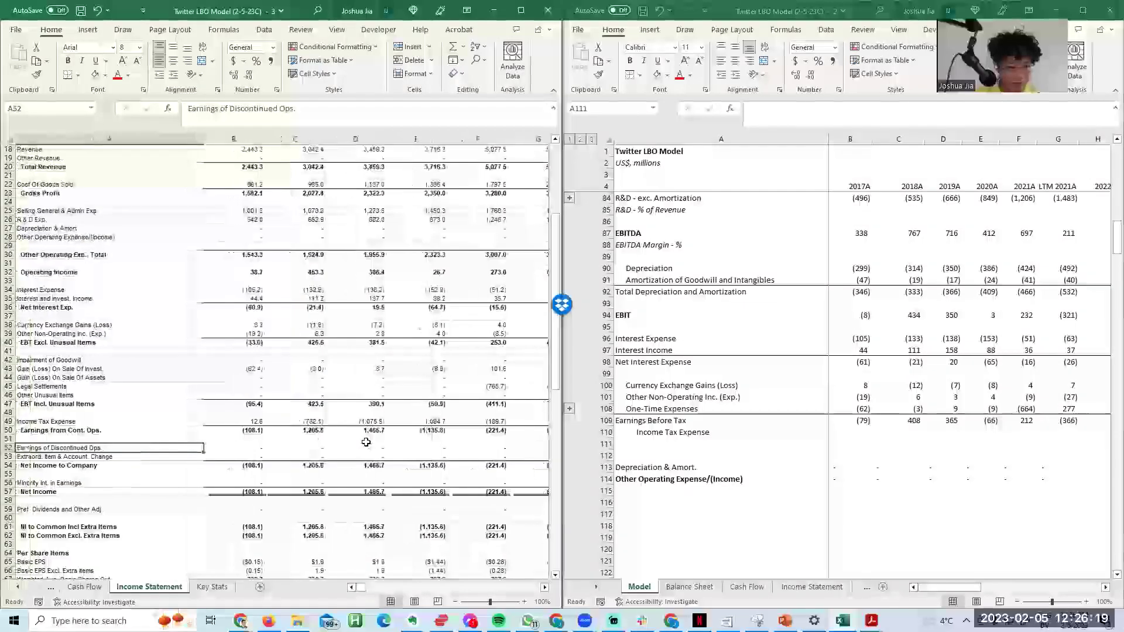
Step: Link Income Tax Expense for 2017A through LTM 2021A, starting in B110, to row 49 of the Income Statement sheet
click(742, 388)
key(Up)
key(Right)
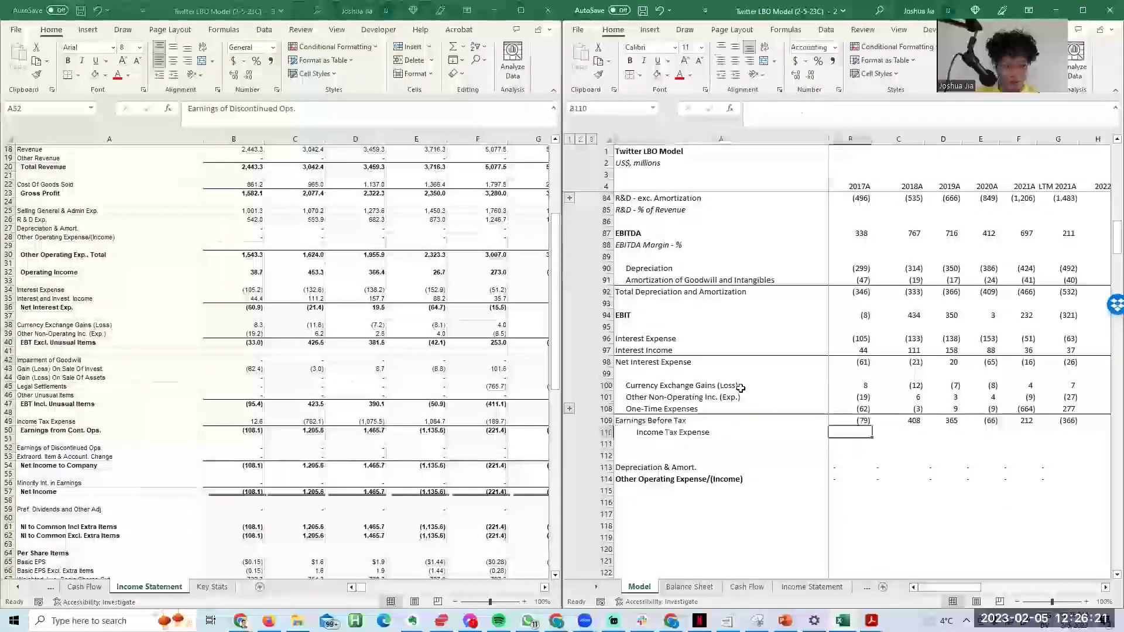
click(221, 451)
click(226, 432)
key(Up)
key(ctrl+shift+Right)
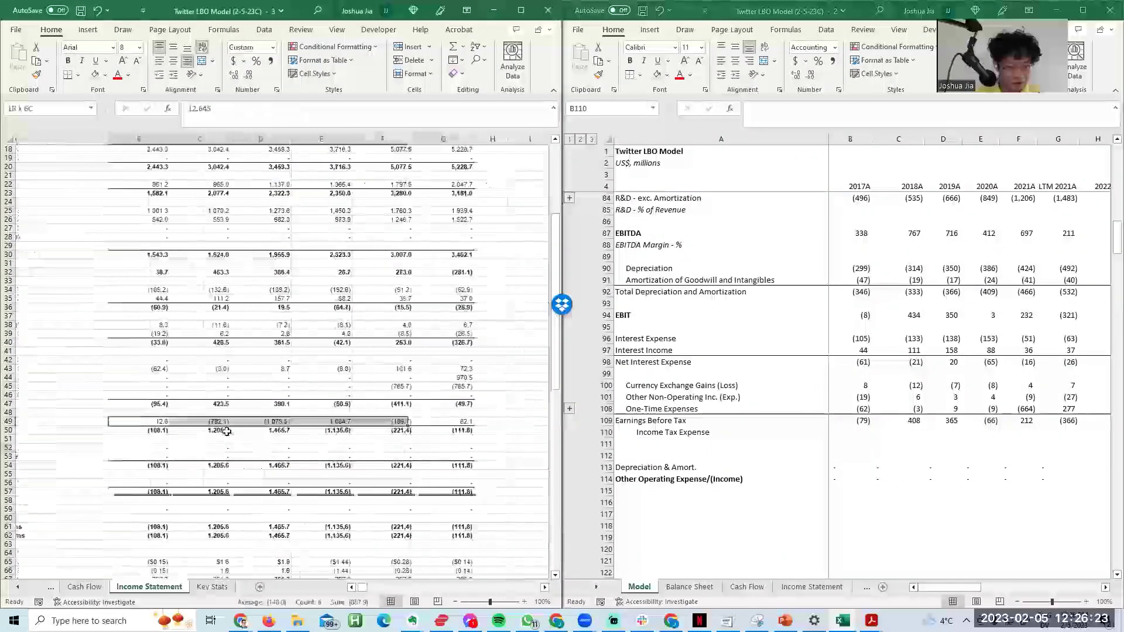
key(ctrl+c)
key(alt+Tab)
key(ctrl+alt+v)
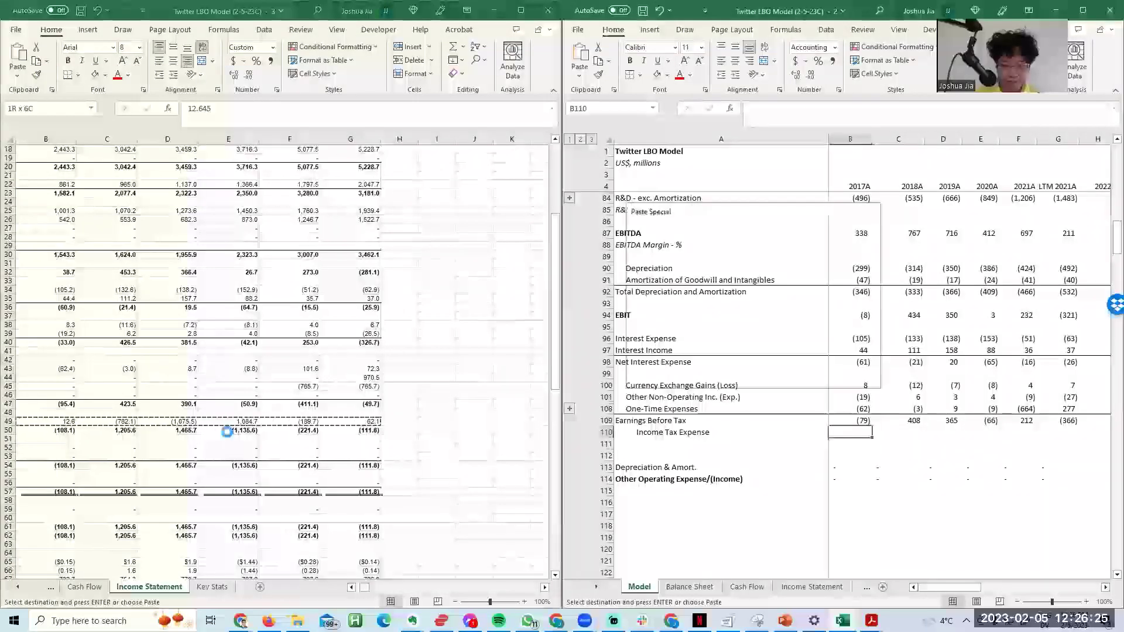
key(alt+l)
Step: Examine Earnings from Cont. Ops. and the lines leading to Net Income on the Income Statement sheet
click(228, 436)
key(Home)
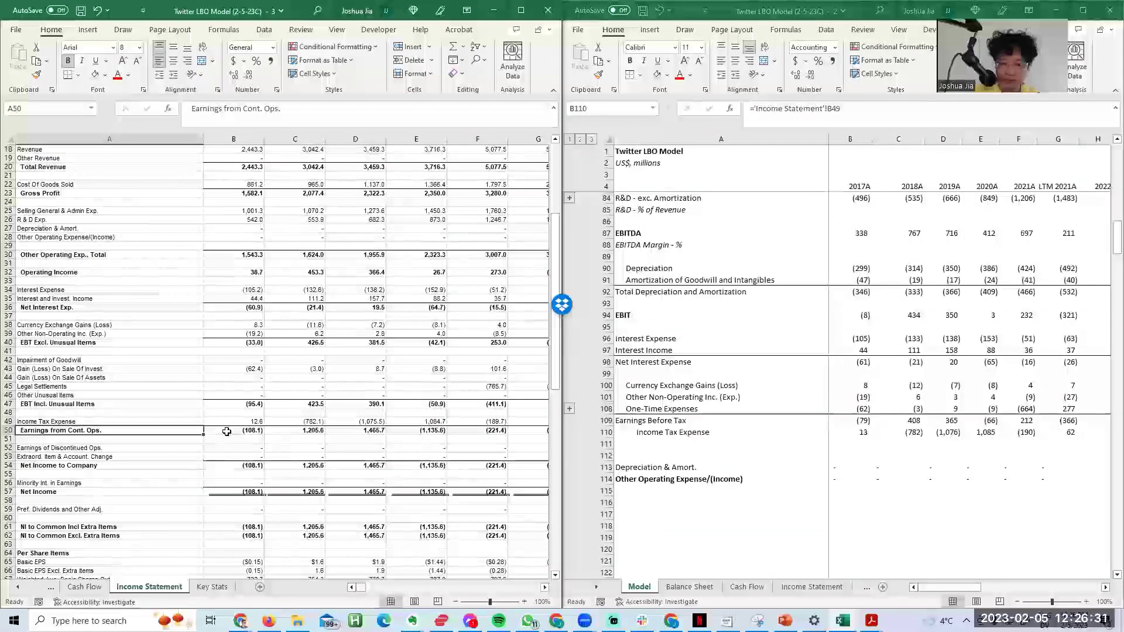
click(227, 431)
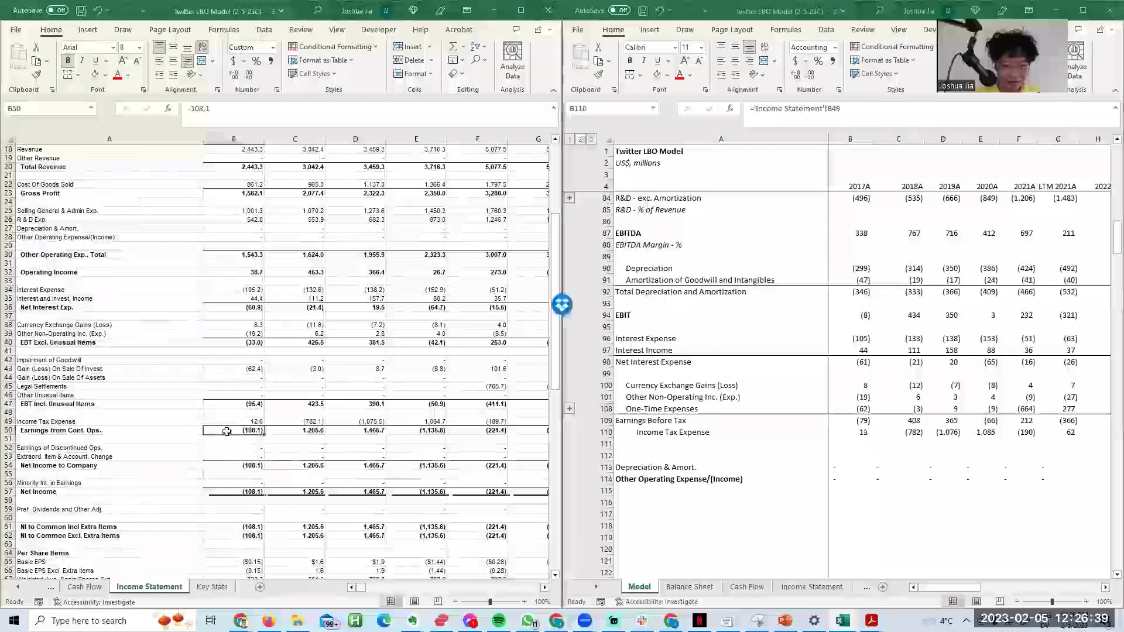
key(alt+Tab)
key(Page_Up)
key(Page_Down)
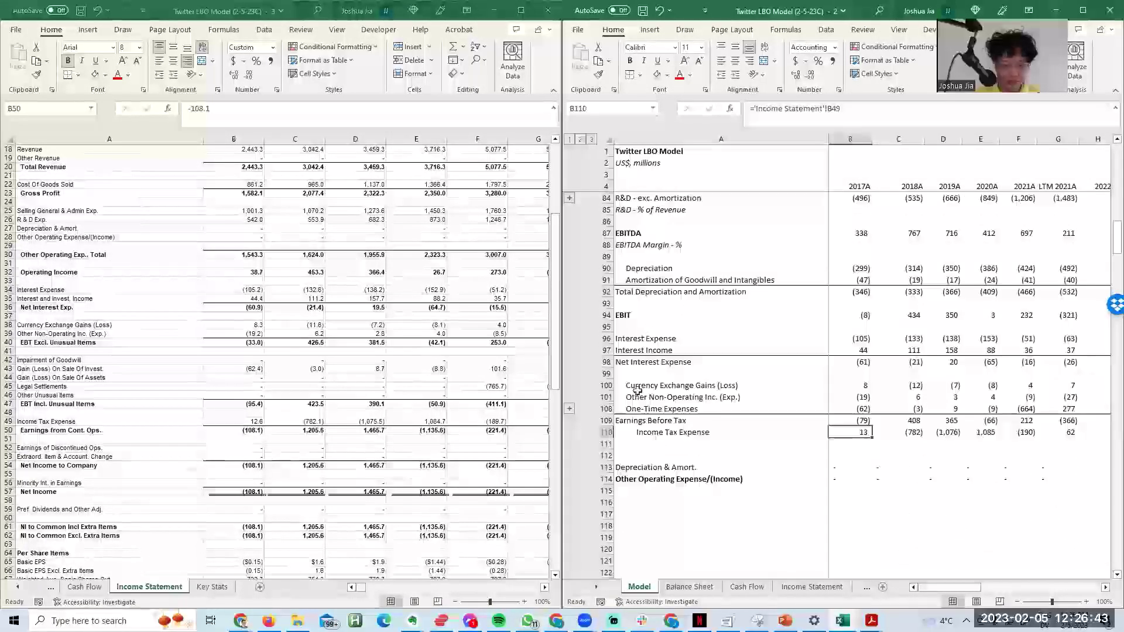
key(alt+Tab)
key(F2)
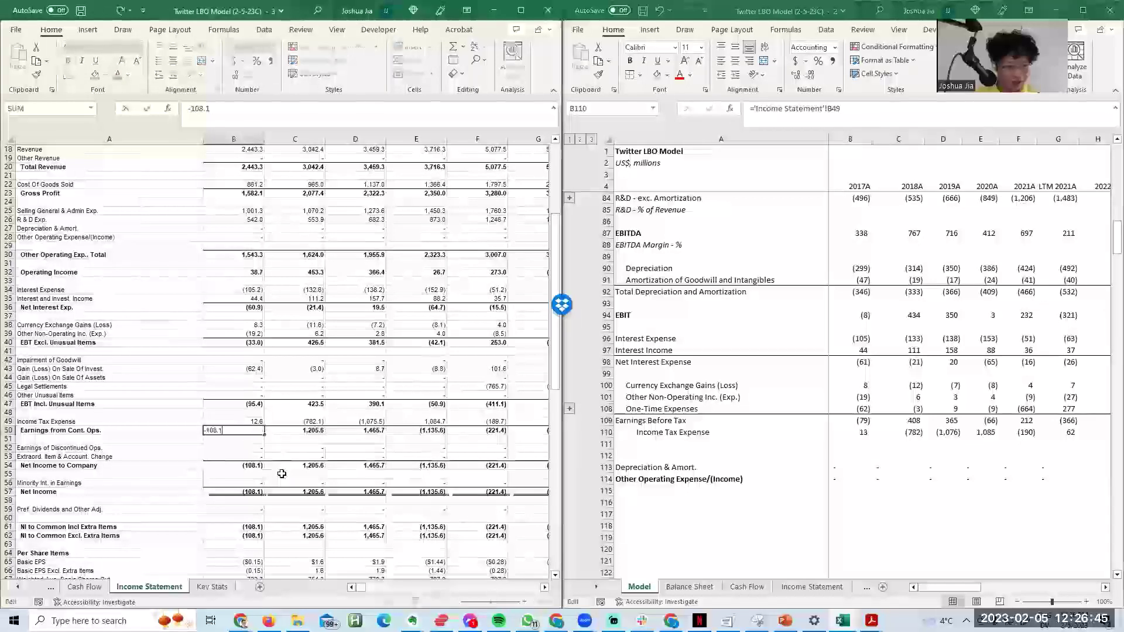
key(Escape)
key(Down)
key(Down)
key(Down)
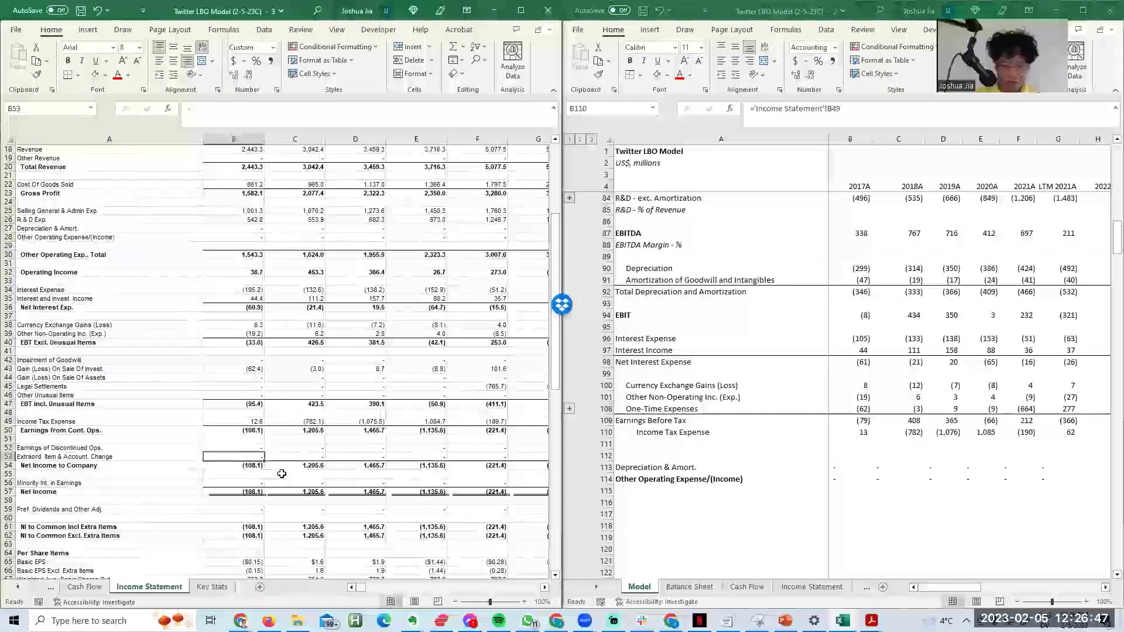
key(Up)
key(Up)
key(Up)
key(Up)
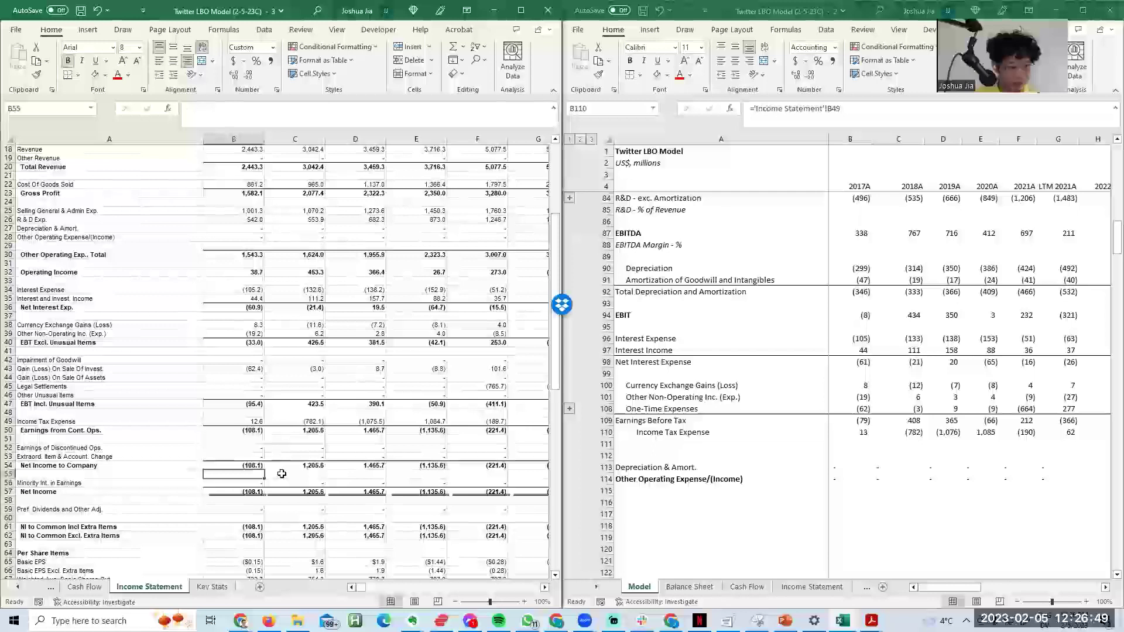
key(Down)
Step: Label A111 Net Income and enter =SUM(B109:B110) for 2017A
key(alt+Tab)
key(Left)
key(Down)
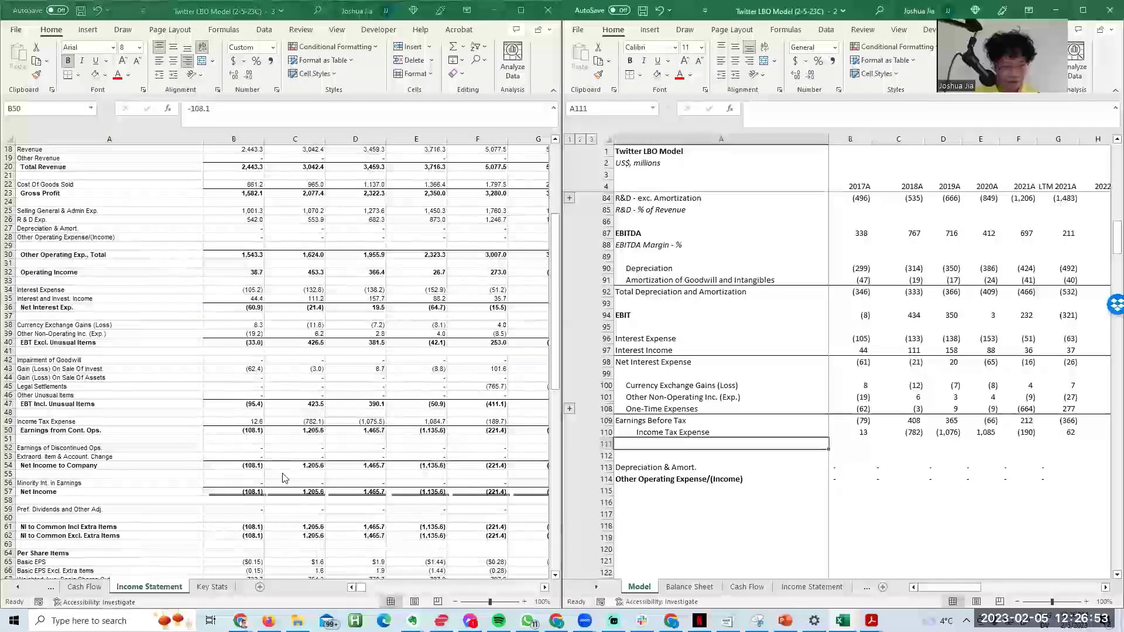
text(Net Income)
key(Right)
text(=sum()
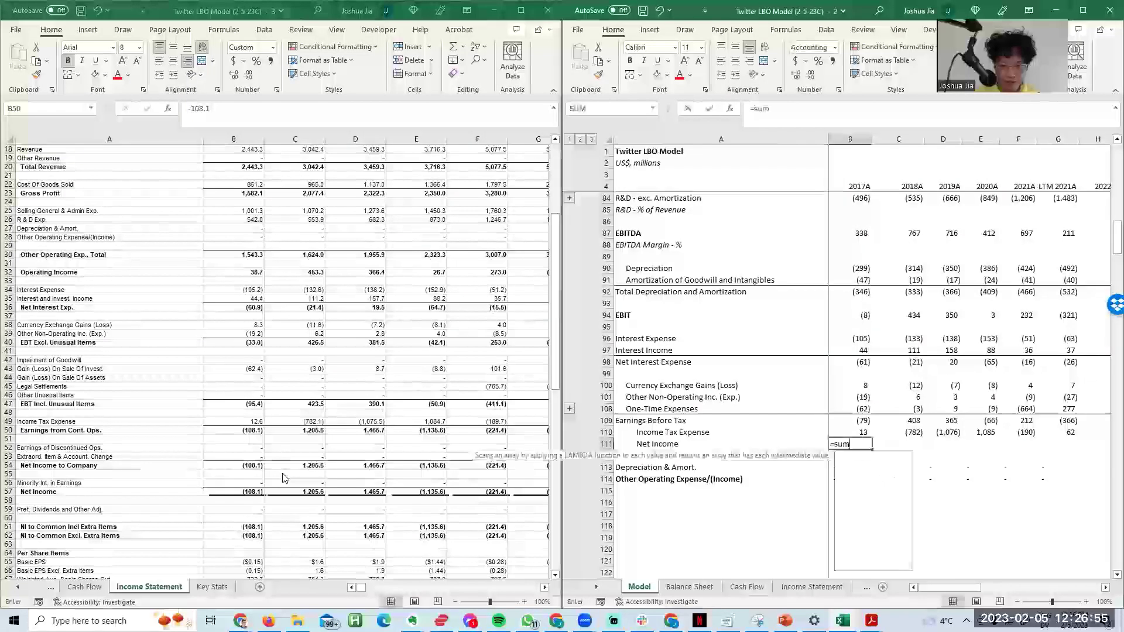
key(Up)
key(shift+Up)
key(Return)
key(Up)
Step: Check the sign of the 2019A Income Tax Expense against EBT and Earnings from Cont. Ops. on the Income Statement sheet
key(alt+Tab)
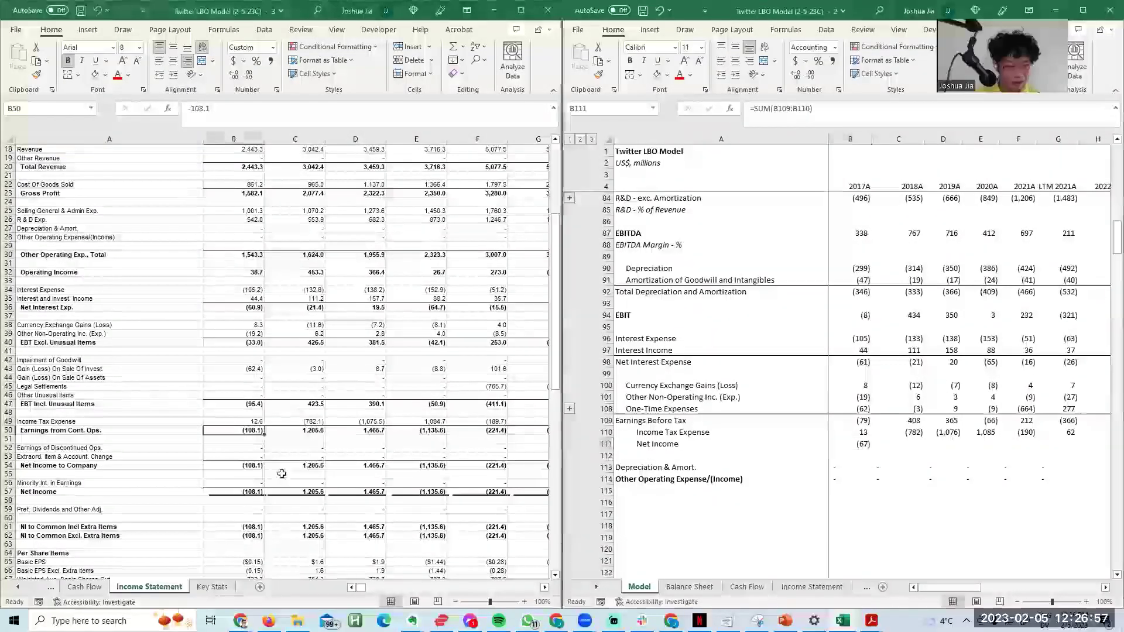
key(Right)
key(Right)
key(F2)
key(Escape)
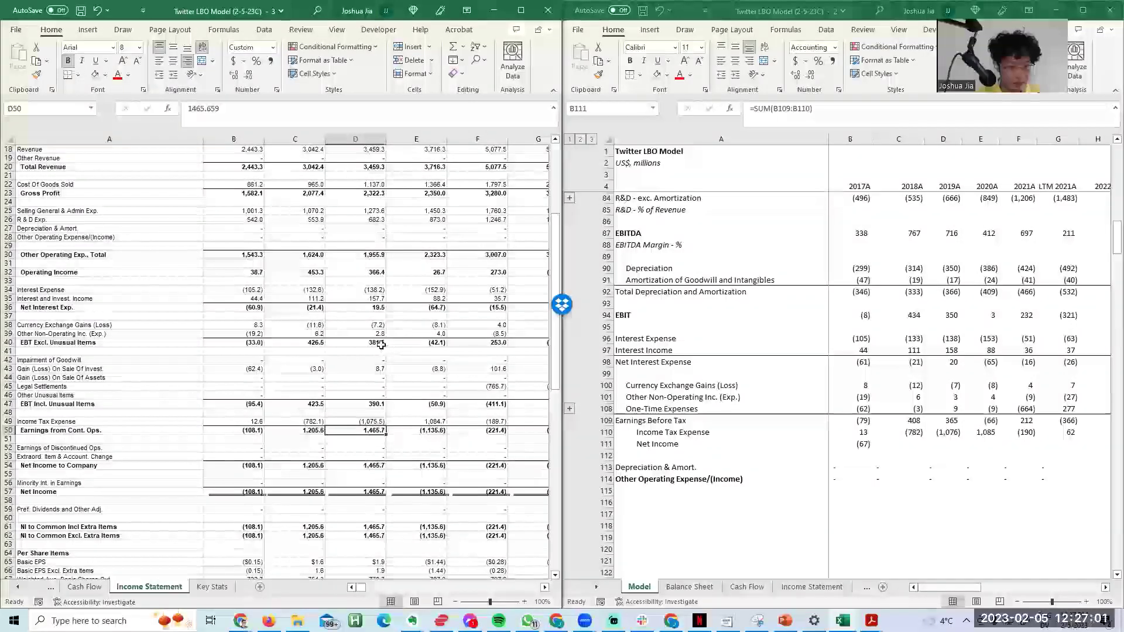
ctrl+click(376, 422)
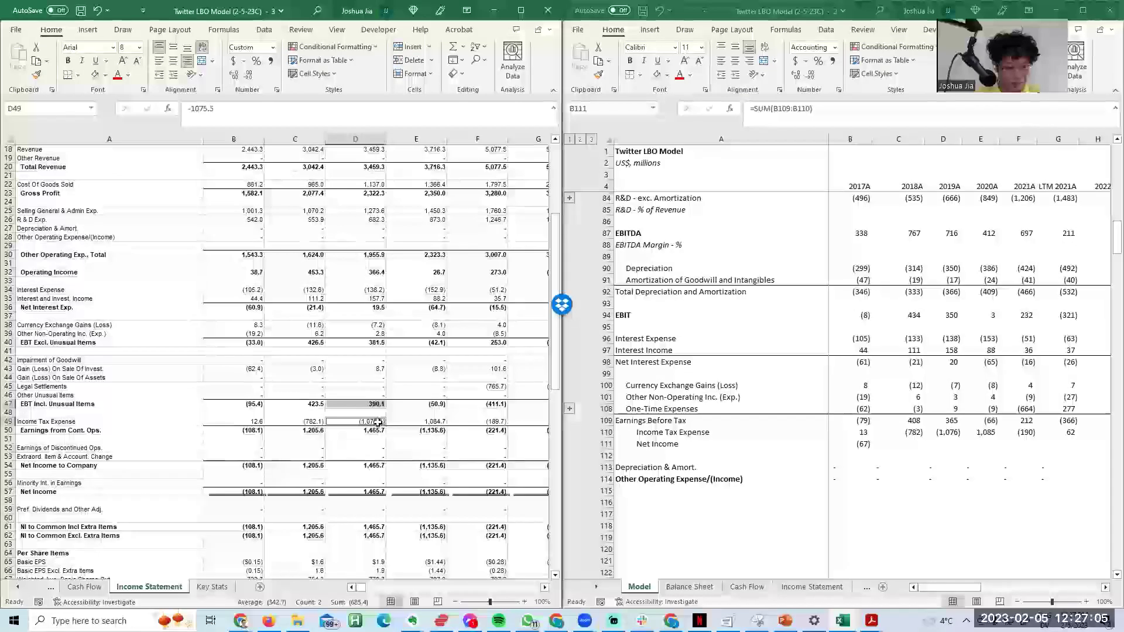
click(378, 422)
Step: Negate the Income Tax Expense link in B110 and fill it across to LTM 2021A
click(814, 387)
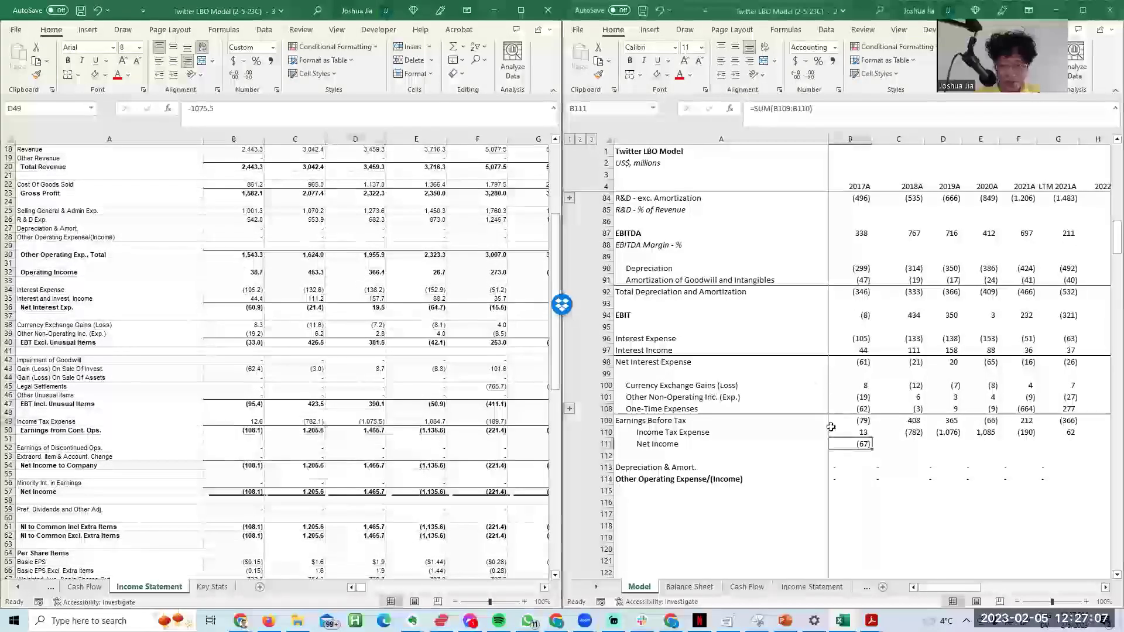
double_click(832, 430)
text(-)
key(Return)
key(Up)
key(ctrl+shift+Right)
key(ctrl+r)
key(Right)
Step: Fill the Net Income formula from B111 across to LTM 2021A and compare it with the source Net Income
key(Down)
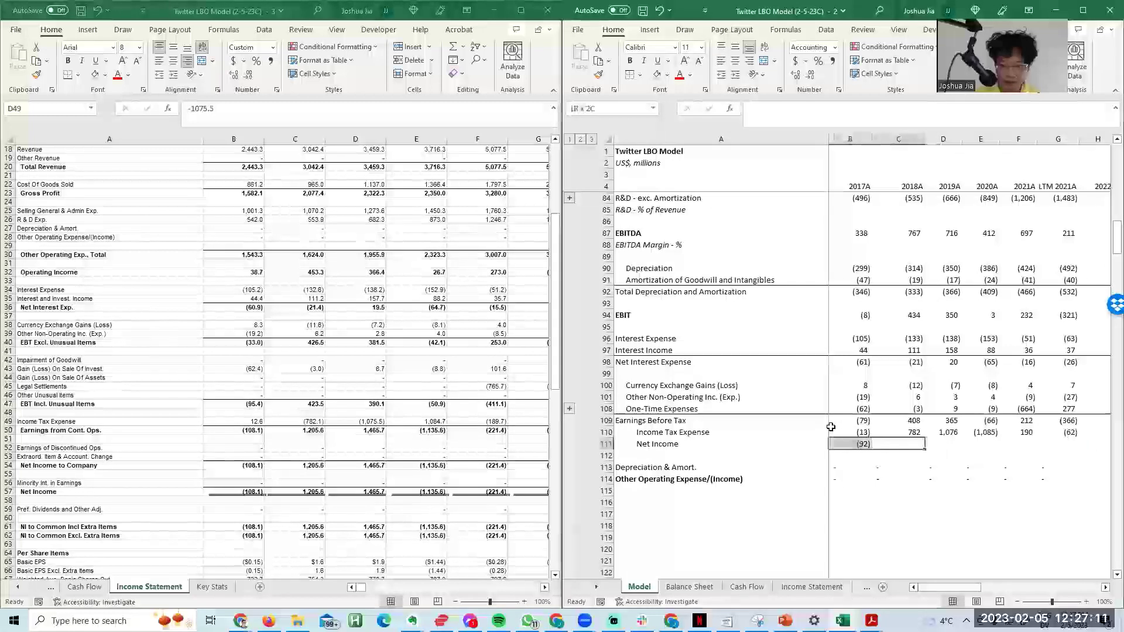
key(shift+Right)
key(shift+Right)
key(shift+Right)
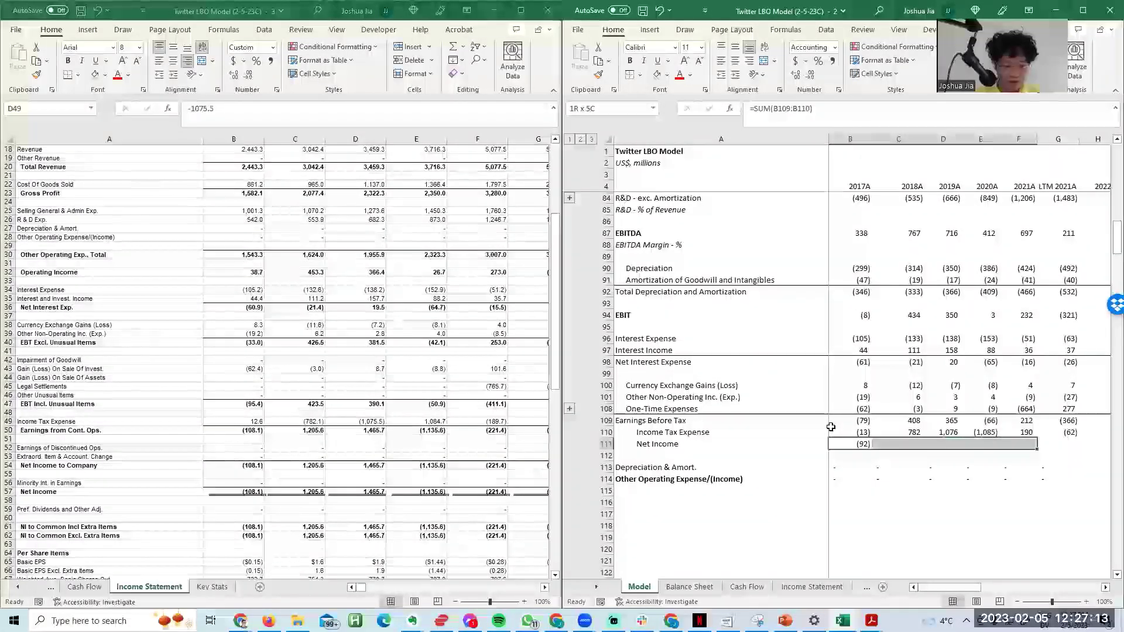
key(shift+Right)
key(ctrl+r)
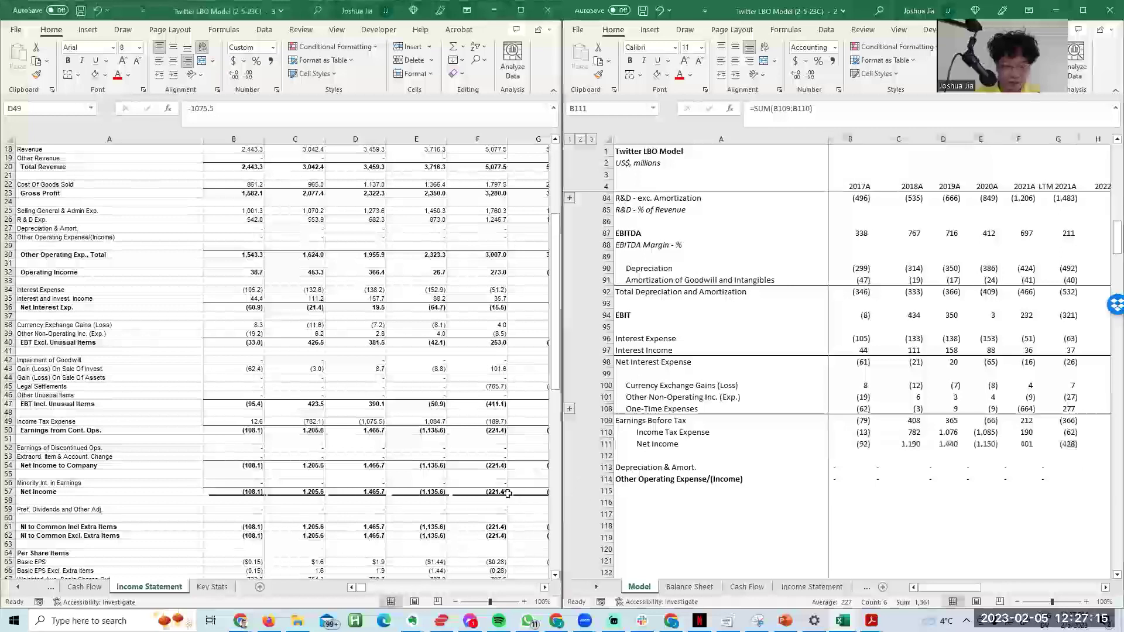
click(505, 494)
click(490, 493)
key(Right)
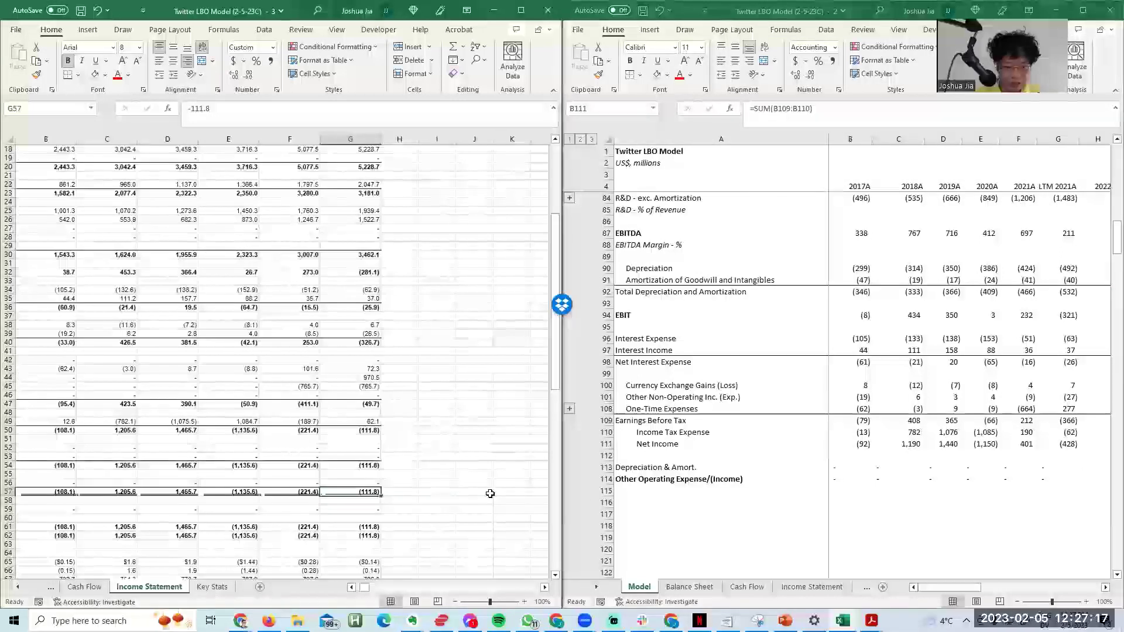
Step: Try clearing the Amortization of Goodwill and Intangibles row to test its effect on Net Income, and undo the deletion
click(806, 384)
key(Up)
key(Up)
key(Up)
key(Up)
key(Up)
key(Up)
key(Up)
key(Up)
key(Up)
key(Up)
key(Up)
key(Up)
key(Up)
key(Up)
key(shift+space)
key(Delete)
key(alt+Tab)
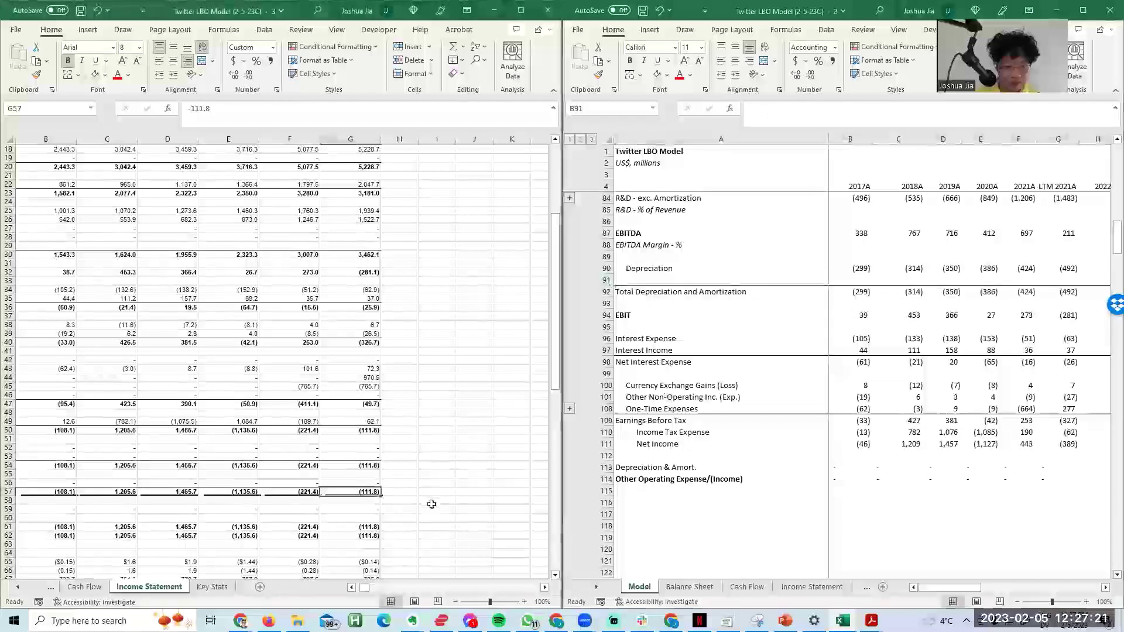
key(alt+Tab)
key(ctrl+z)
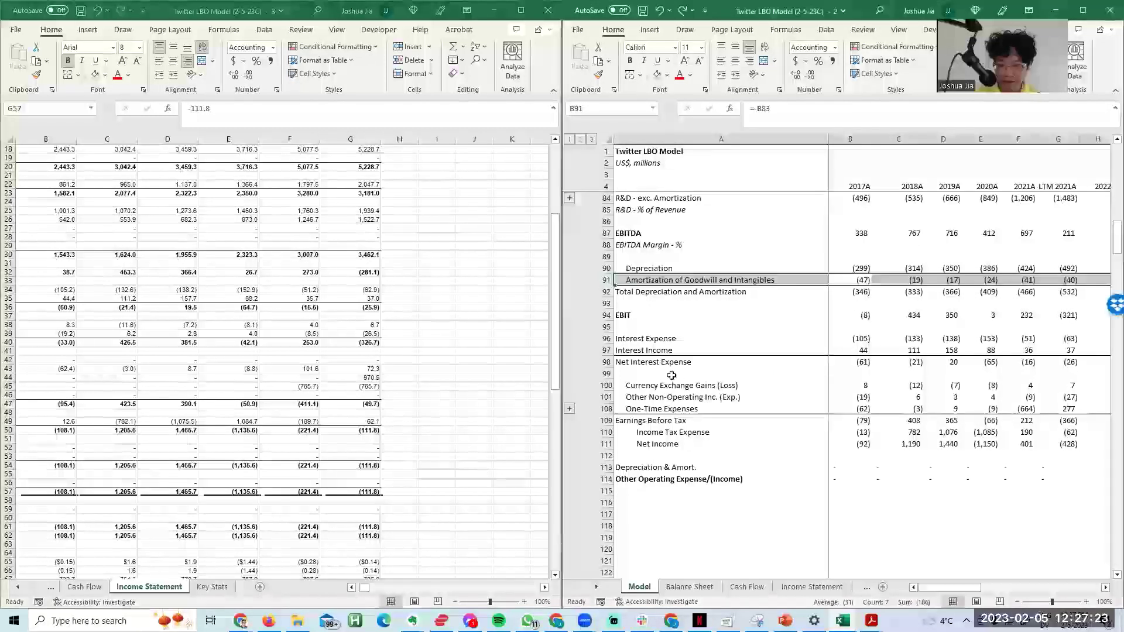
Step: Expand the grouped rows 102 to 107 holding the unusual item details above One-Time Expenses
click(773, 280)
drag(767, 286, 732, 308)
key(alt+Tab)
key(Home)
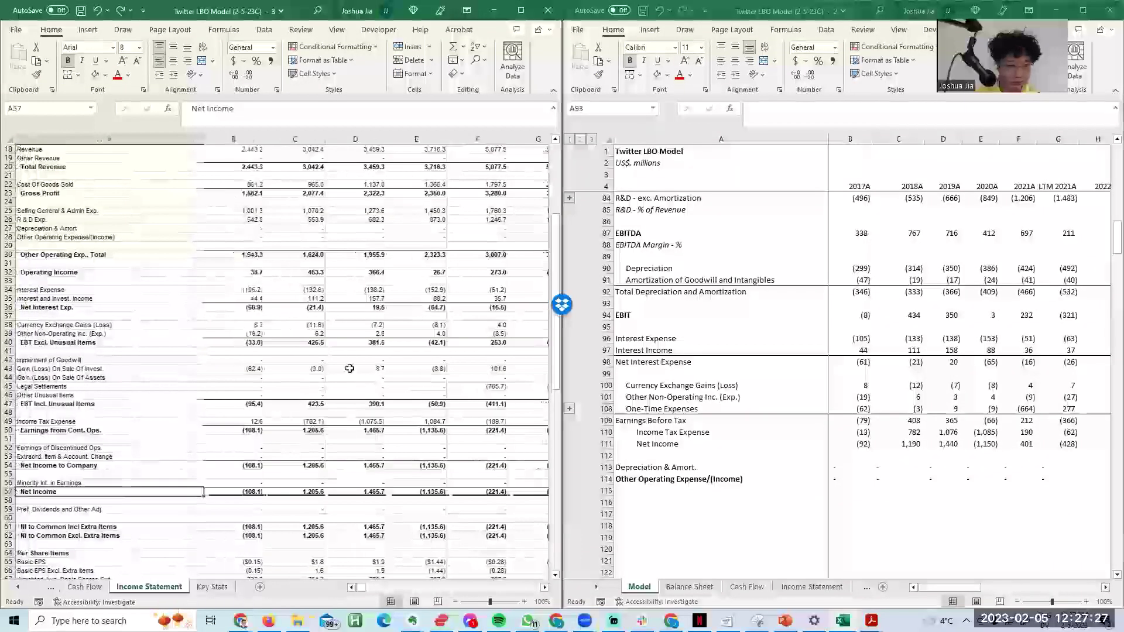
click(350, 369)
click(685, 350)
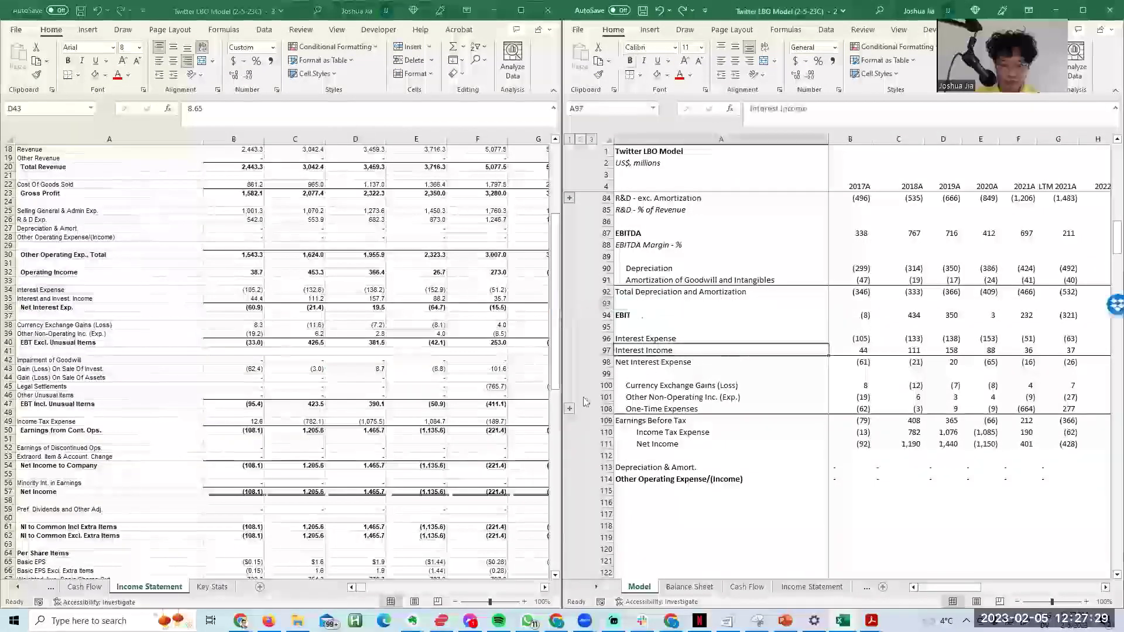
click(570, 409)
Step: Compare 2017A EBT Incl. Unusual Items, Earnings from Cont. Ops. and Operating Income on the Income Statement sheet with the model
click(234, 404)
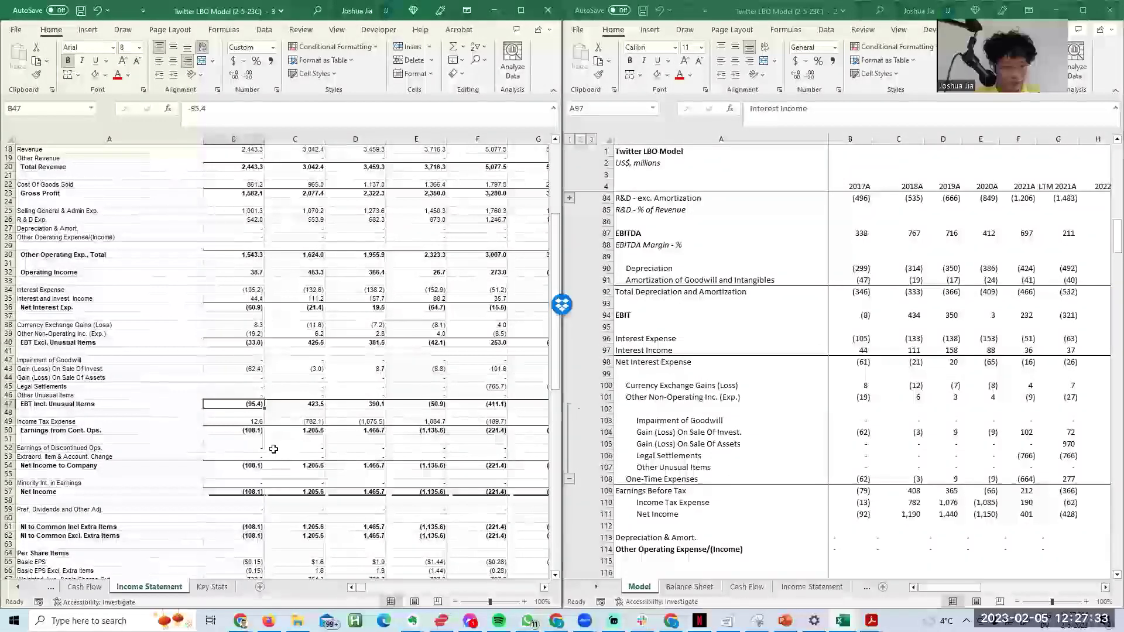
click(249, 439)
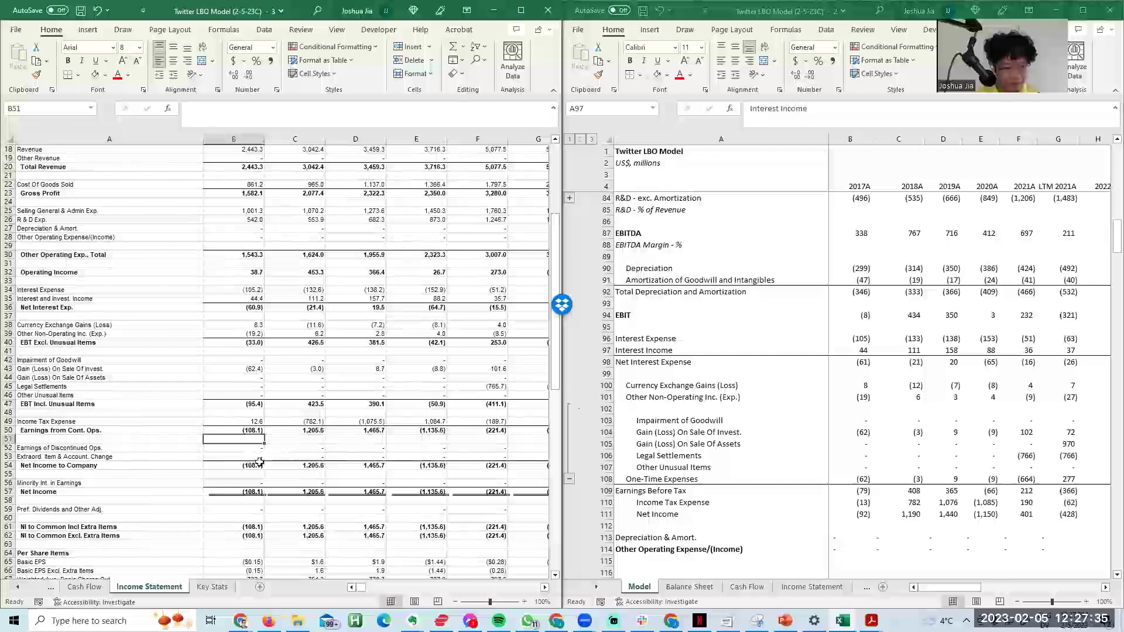
click(248, 431)
click(247, 413)
click(248, 403)
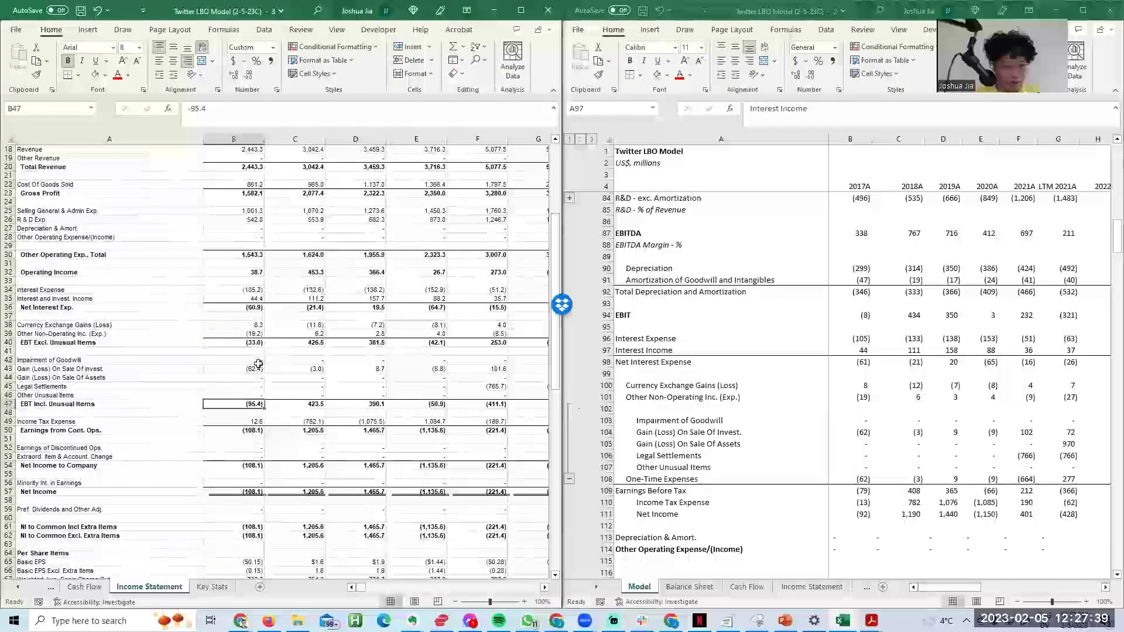
click(251, 271)
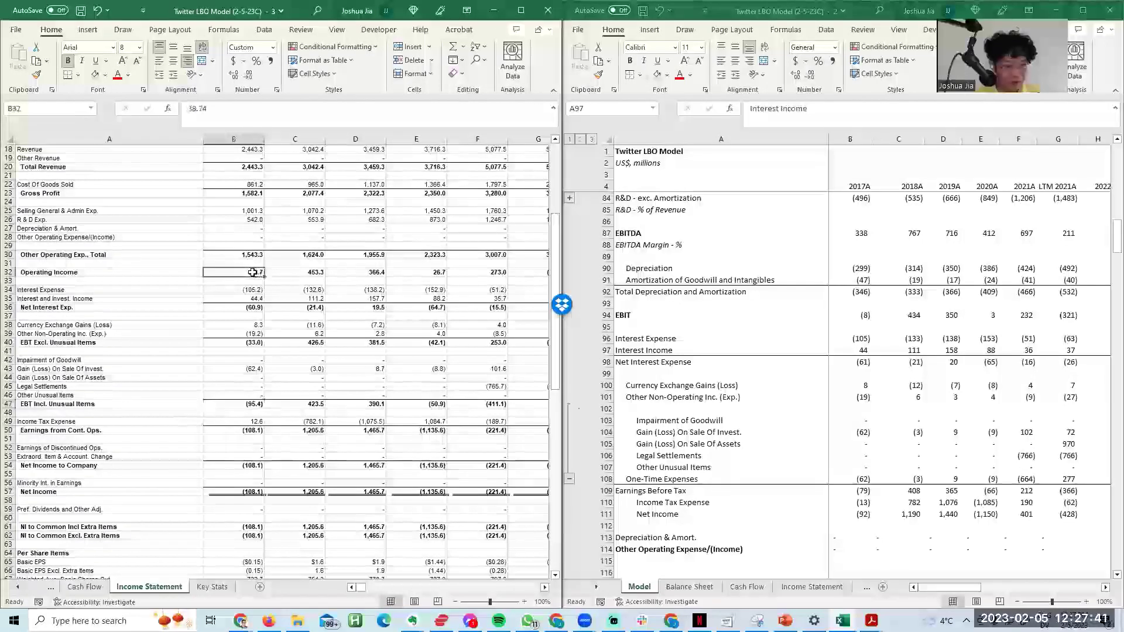
Step: Sum the 2017A components of EBT Excl. Unusual Items and EBT Incl. Unusual Items on the Income Statement sheet to check both subtotals
ctrl+click(256, 308)
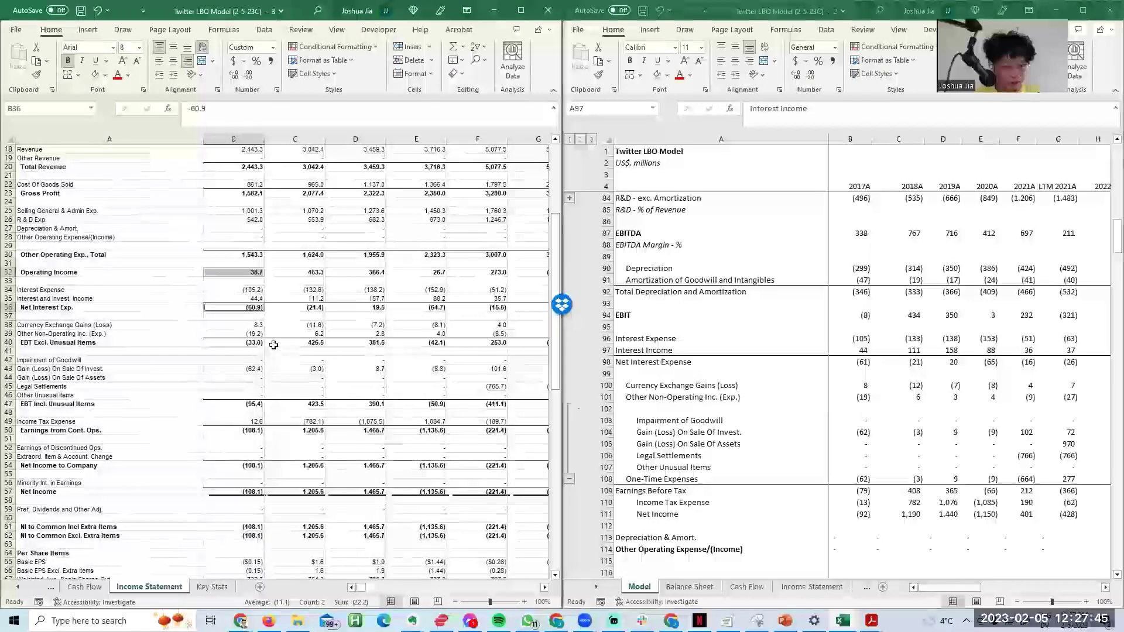
ctrl+click(253, 325)
ctrl+click(253, 334)
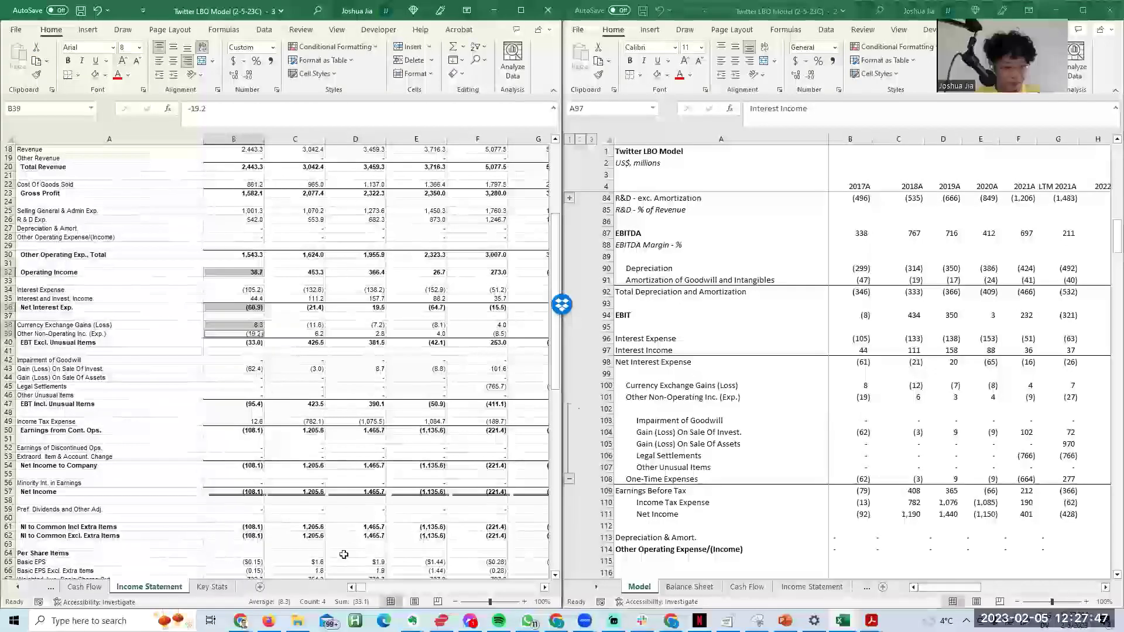
click(233, 386)
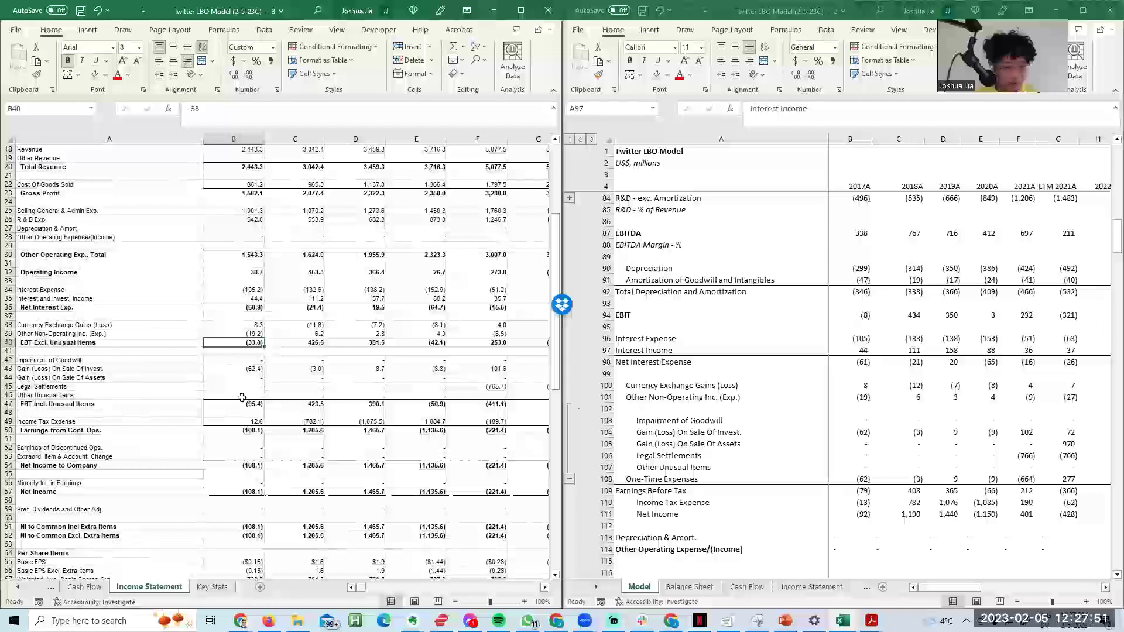
drag(243, 362, 236, 394)
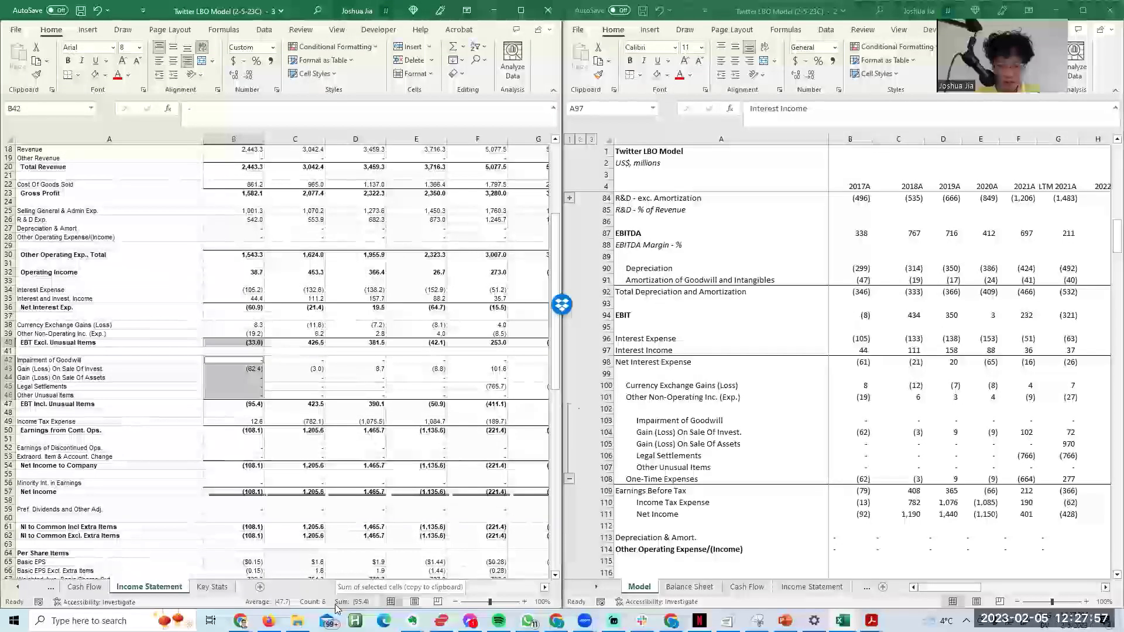
Step: Check how 2017A EBT Incl. Unusual Items and Income Tax Expense combine into Earnings from Cont. Ops. on the Income Statement sheet
click(235, 420)
ctrl+click(234, 404)
ctrl+click(234, 430)
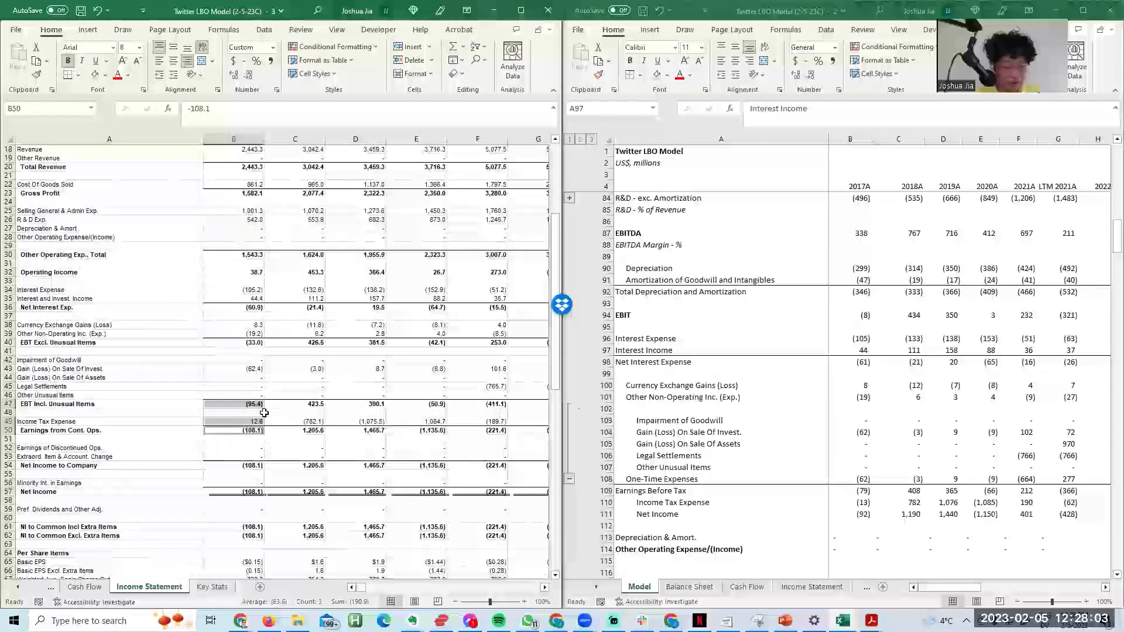
click(266, 414)
click(258, 405)
click(256, 419)
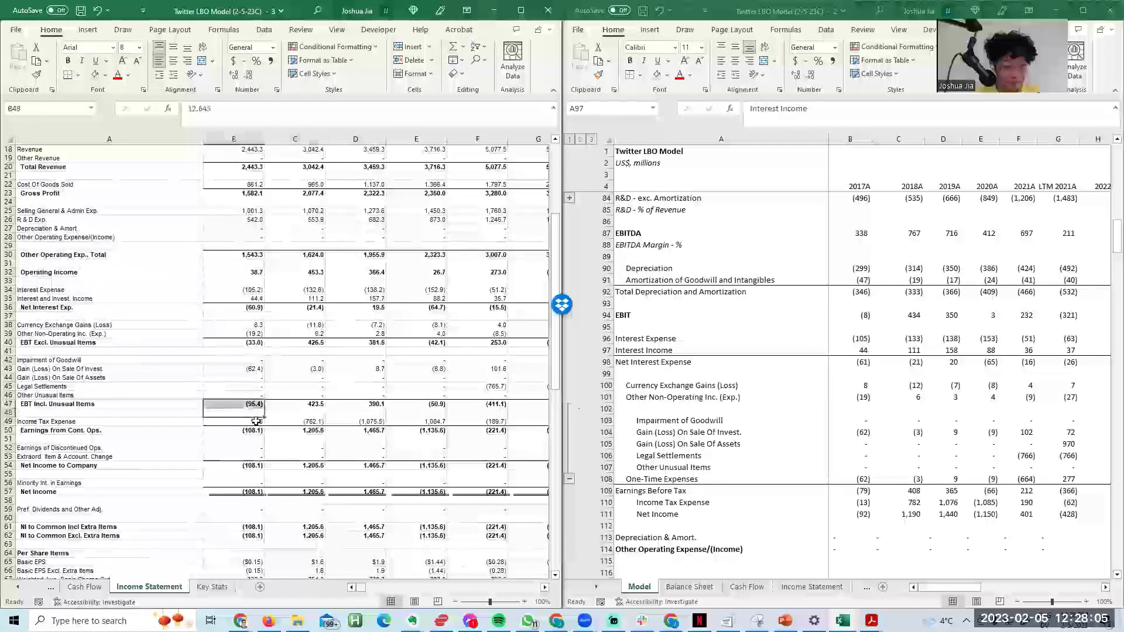
ctrl+click(259, 408)
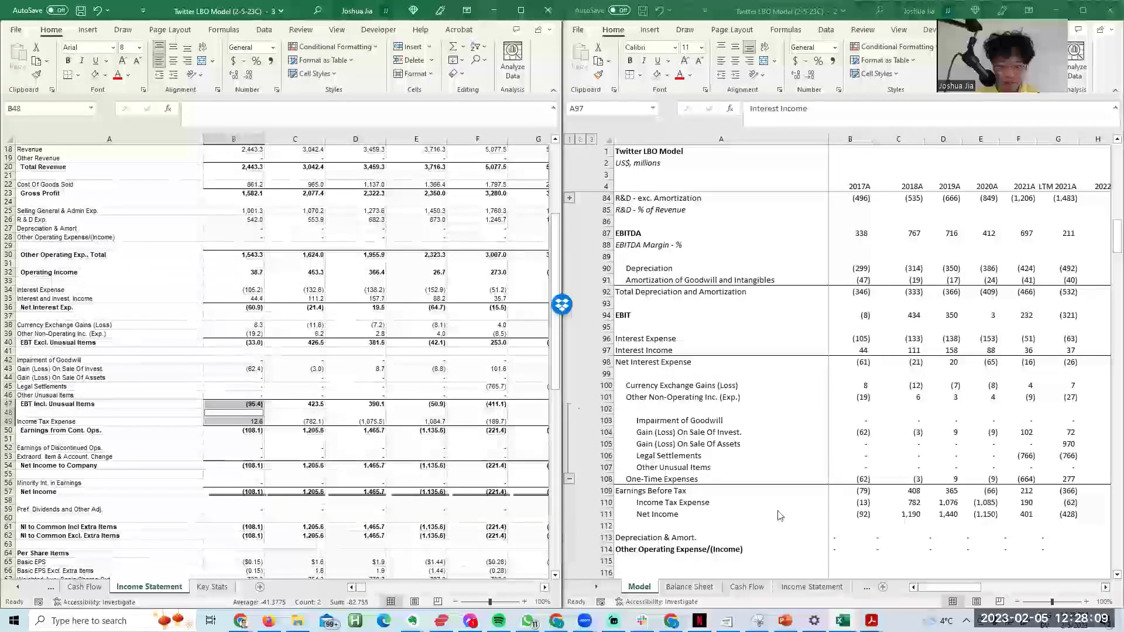
Step: Try clearing the model's Amortization of Goodwill and Intangibles values from 2017A to LTM 2021A, and undo the deletion
click(837, 518)
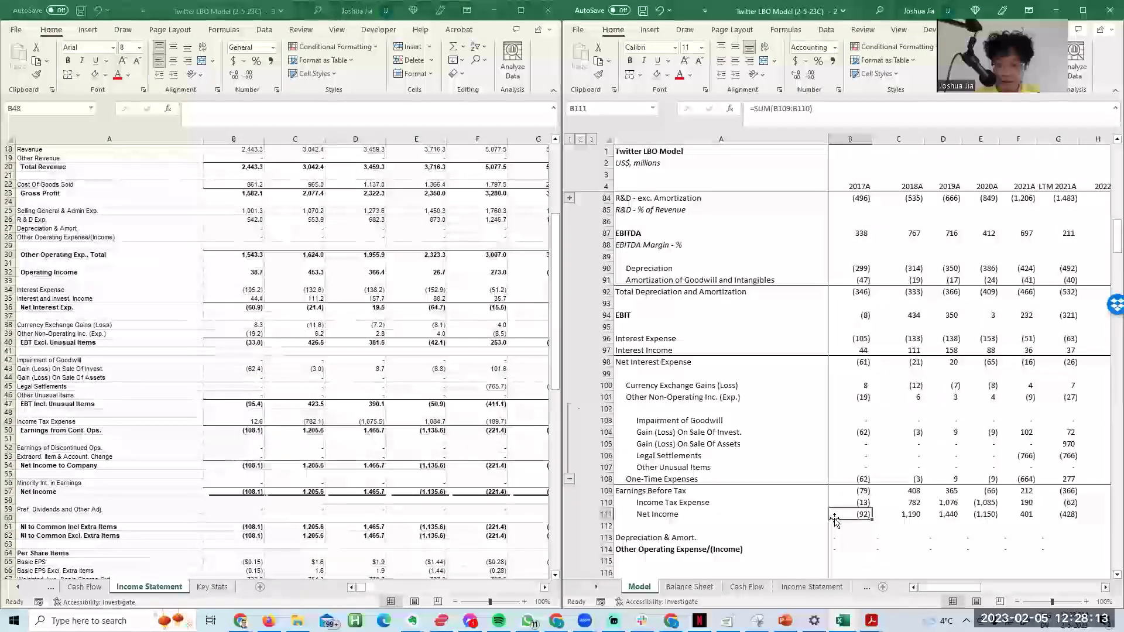
click(826, 207)
click(838, 264)
key(Down)
key(ctrl+shift+Right)
key(Delete)
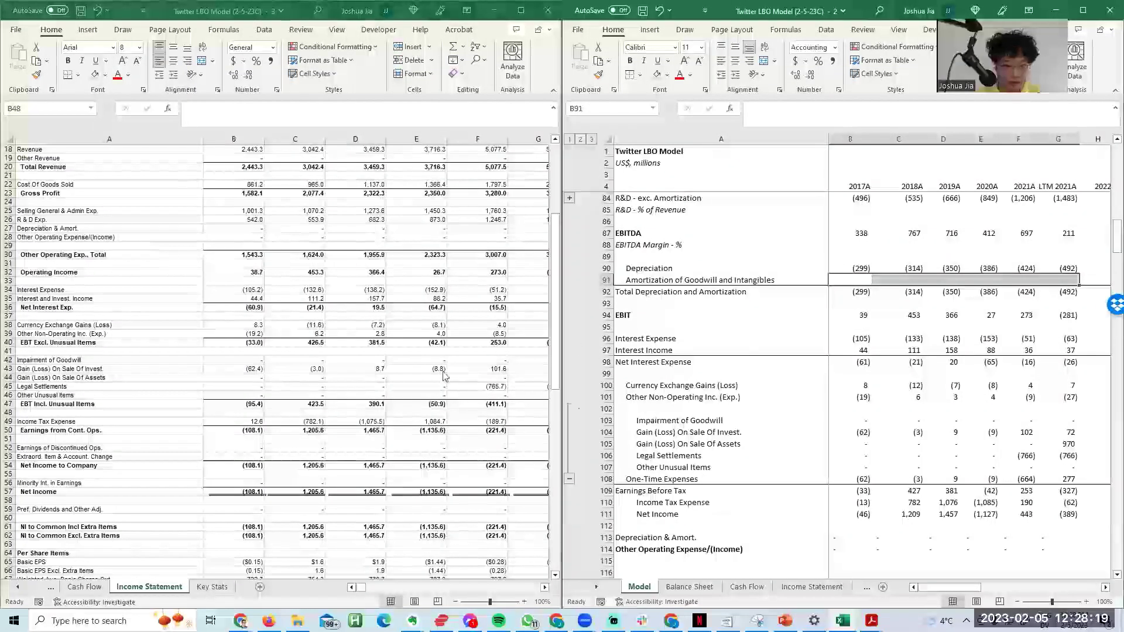
click(350, 395)
click(764, 274)
key(ctrl+z)
Step: Add One-Time Expenses to the 2017A Earnings Before Tax formula in B109, making it =SUM(B94,B98,B100:B101,B108)
key(Down)
key(Down)
key(Down)
key(Down)
key(Down)
key(Down)
key(Down)
key(Down)
key(Down)
key(Down)
key(Down)
key(Down)
key(Down)
key(Down)
key(Down)
key(Down)
key(Down)
key(Down)
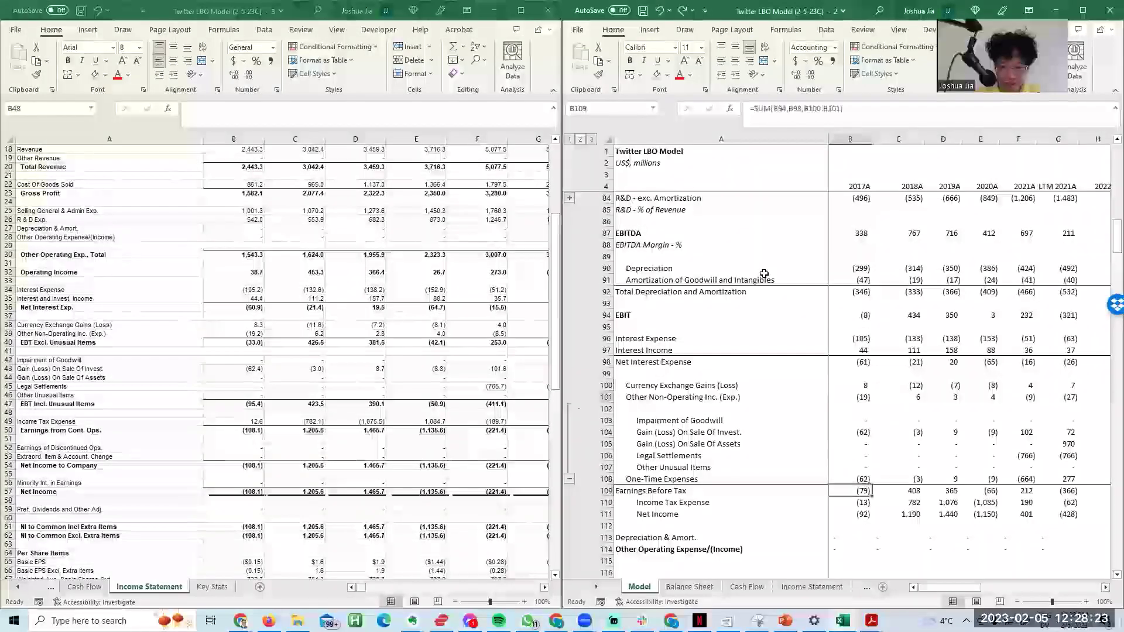
key(F2)
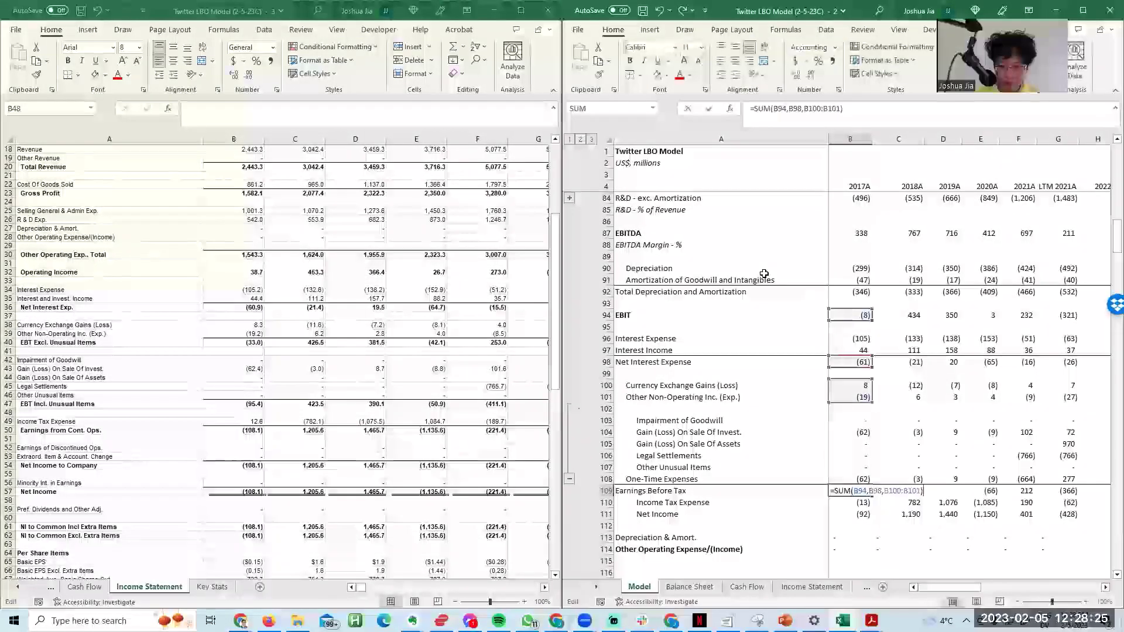
key(F2)
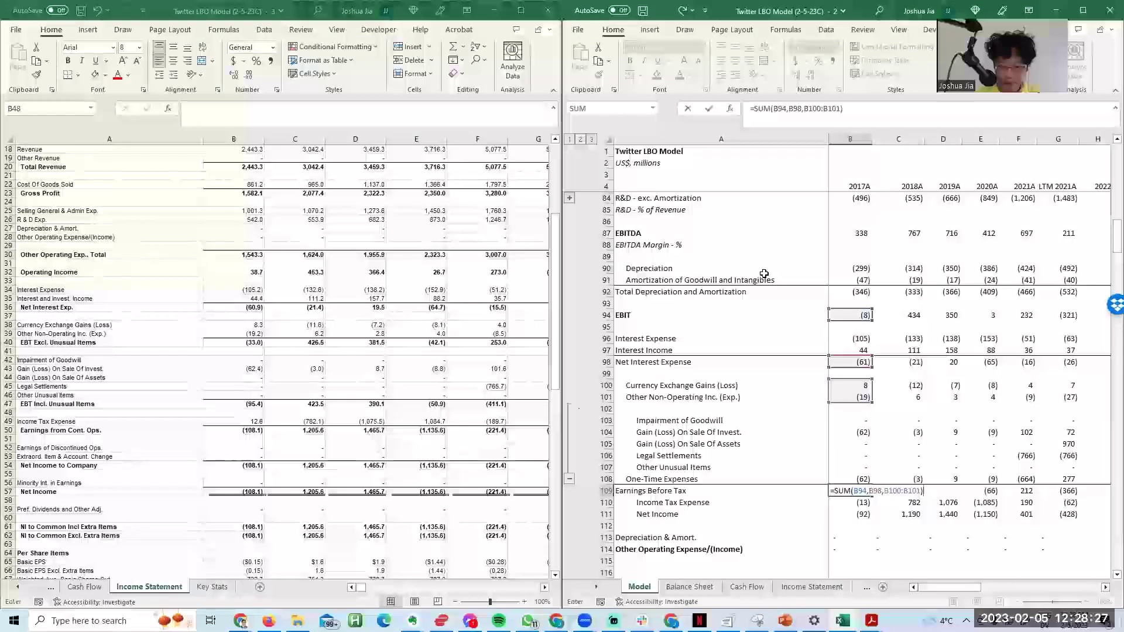
key(Escape)
key(F2)
key(BackSpace)
text(,)
key(F2)
key(Up)
key(Return)
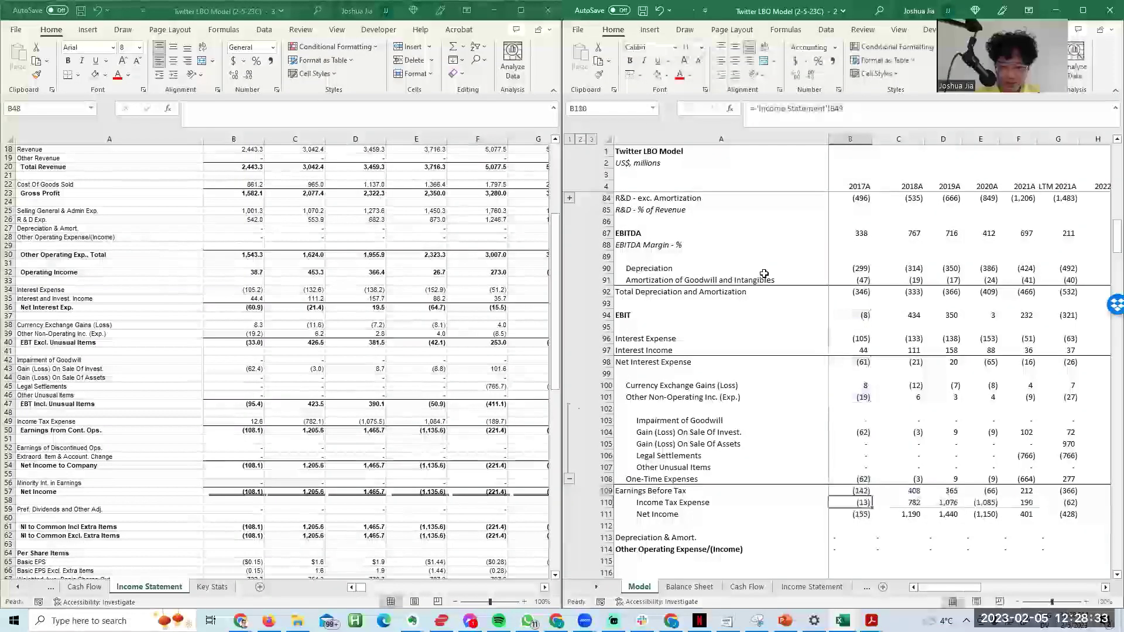
Step: Copy the corrected Earnings Before Tax formula from B109 across to LTM 2021A
key(Up)
key(ctrl+c)
key(shift+Right)
key(shift+Right)
key(shift+Right)
key(shift+Right)
key(shift+Right)
key(ctrl+v)
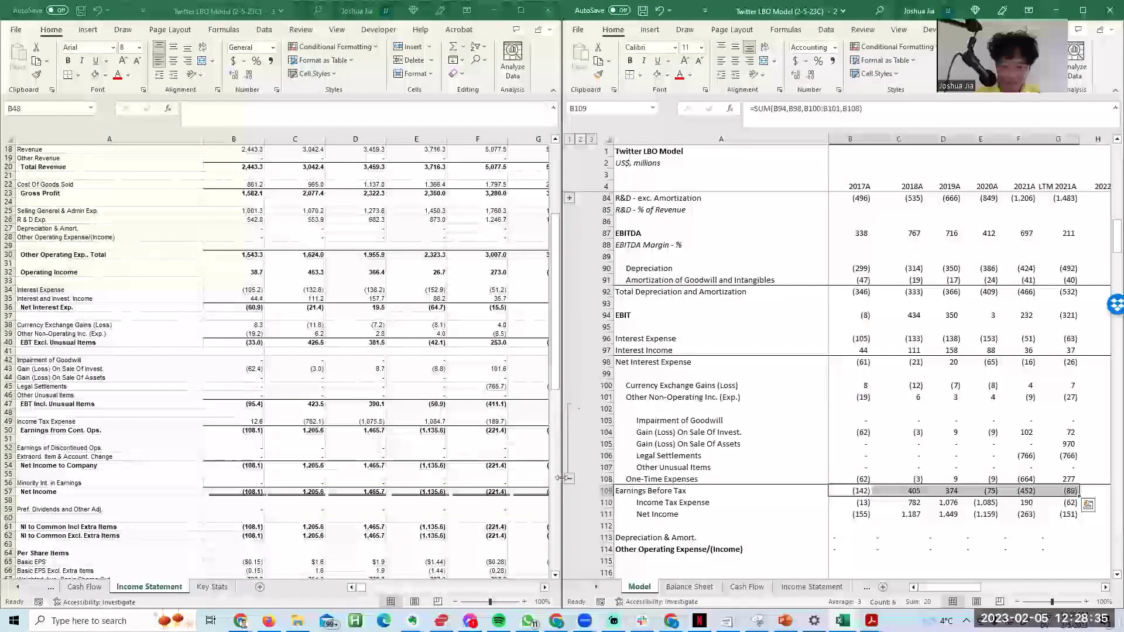
Step: Collapse the grouped unusual item rows above One-Time Expenses and check the cell references in the B109 formula
click(567, 479)
key(F2)
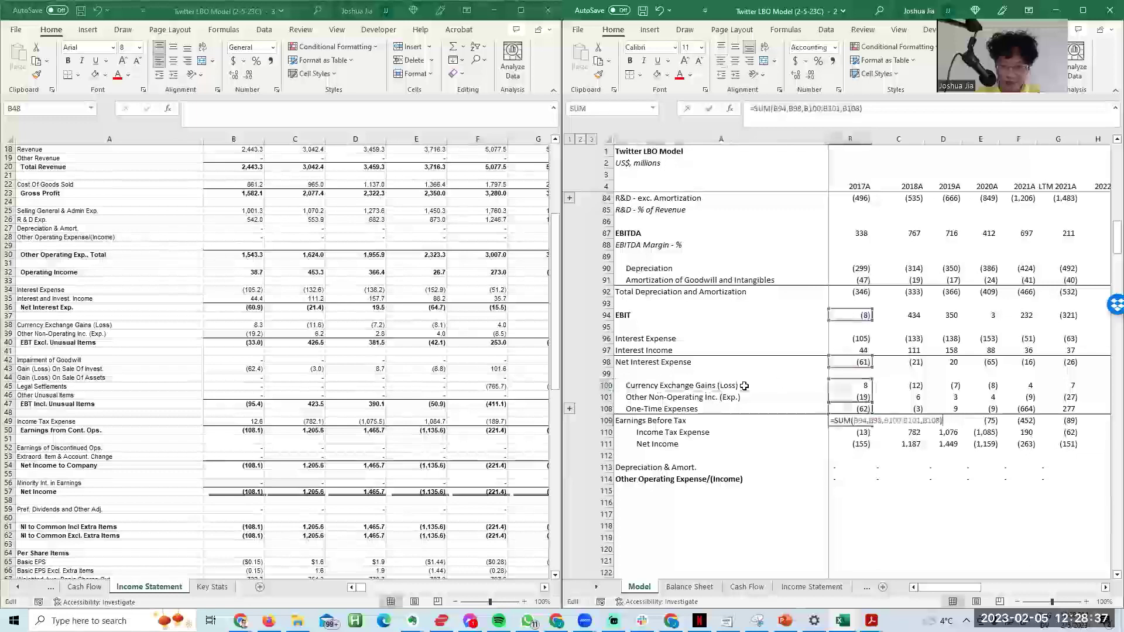
key(Escape)
Step: Clear the Amortization of Goodwill and Intangibles values in row 91 from 2017A to LTM 2021A
key(Up)
key(ctrl+Up)
key(ctrl+Up)
key(ctrl+Up)
key(ctrl+Up)
key(ctrl+Up)
key(ctrl+Up)
key(Down)
key(ctrl+shift+Right)
key(Delete)
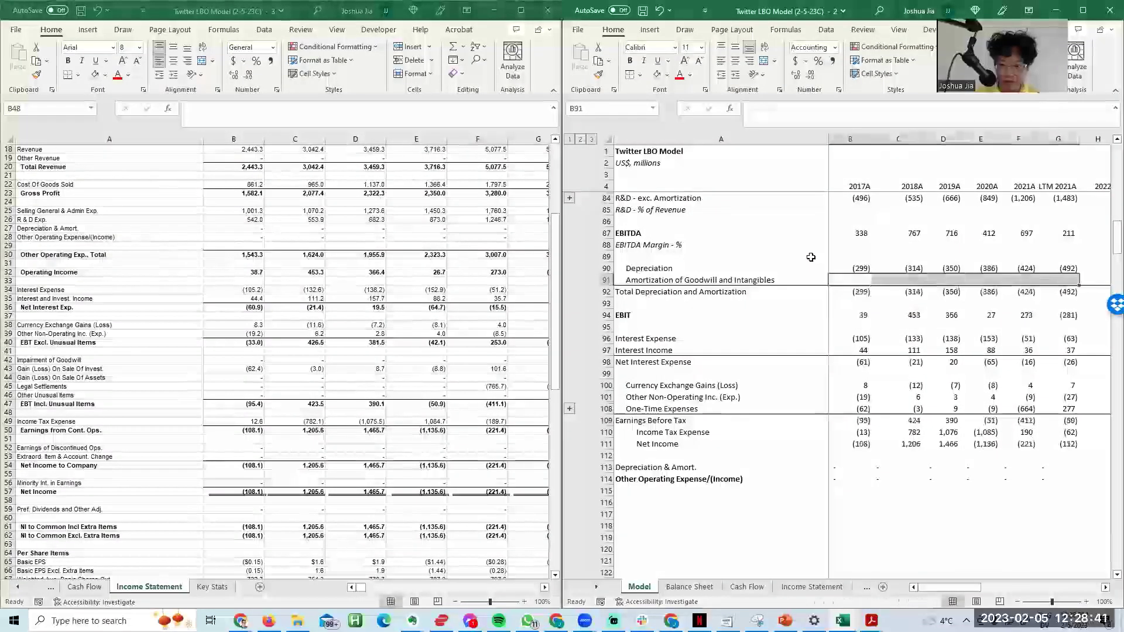
Step: Compare Earnings from Cont. Ops. on the Income Statement sheet, through the LTM column, with the model's Net Income
click(439, 434)
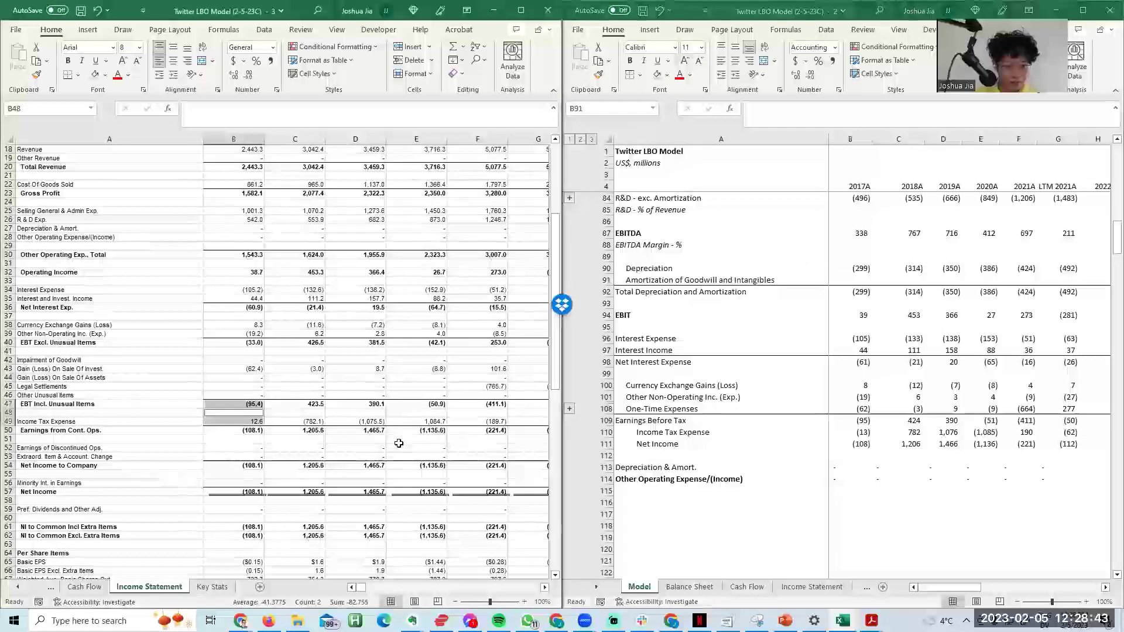
click(314, 431)
click(267, 415)
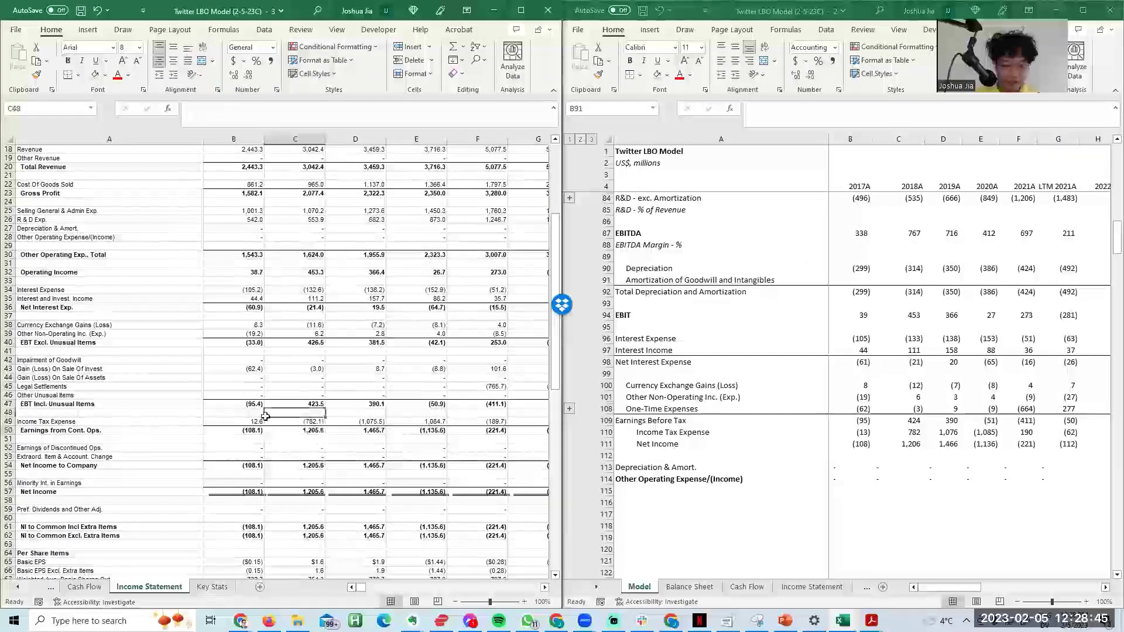
click(259, 429)
key(ctrl+Right)
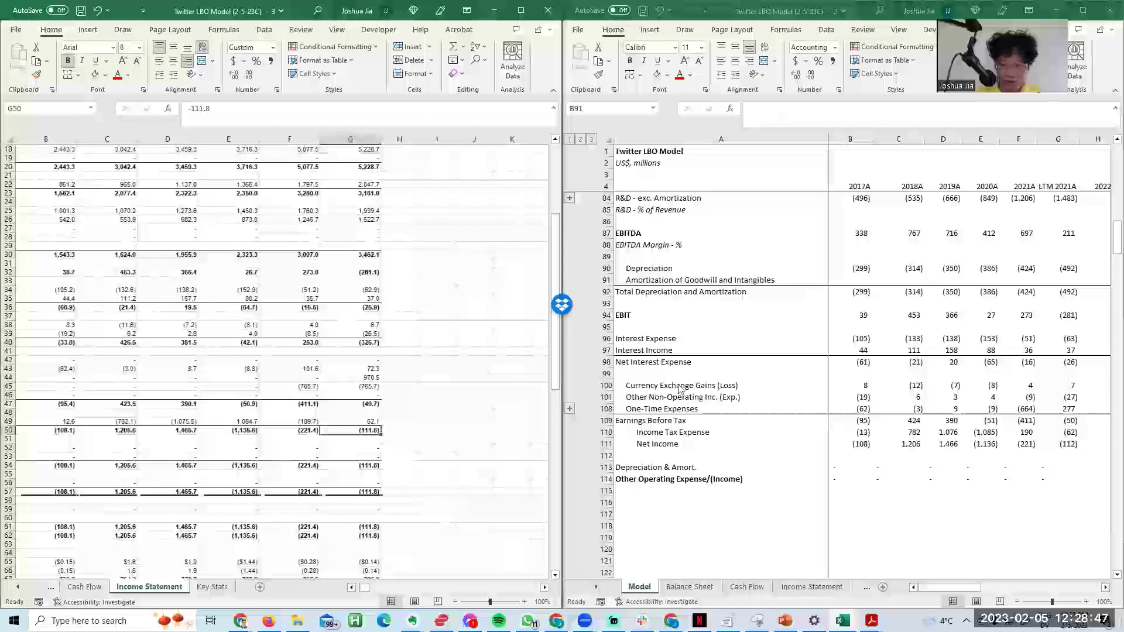
Step: Review the model's historical income statement from Revenue down through Total Depreciation and Amortization
click(871, 329)
key(Left)
key(Right)
key(Right)
key(Right)
key(Right)
key(Left)
key(Left)
key(Left)
key(Left)
key(Right)
key(Up)
key(Up)
key(Up)
key(Up)
key(Up)
key(Up)
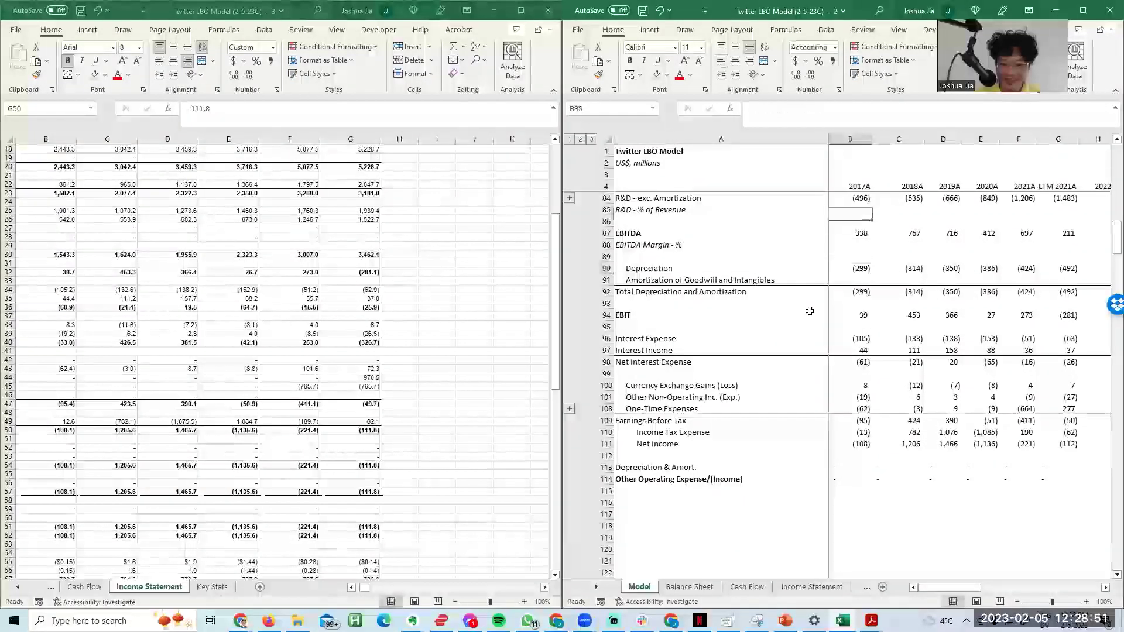
key(Up)
key(Up)
key(Up)
key(Up)
key(Up)
key(Up)
key(Up)
key(Up)
key(Up)
key(Up)
key(Up)
key(Up)
key(Up)
key(Down)
key(Down)
key(Down)
key(Down)
key(Down)
key(Down)
key(Down)
key(Down)
key(Down)
key(Down)
key(Down)
key(Down)
key(Down)
key(Down)
key(Down)
key(Down)
key(Down)
key(Down)
key(Down)
key(Down)
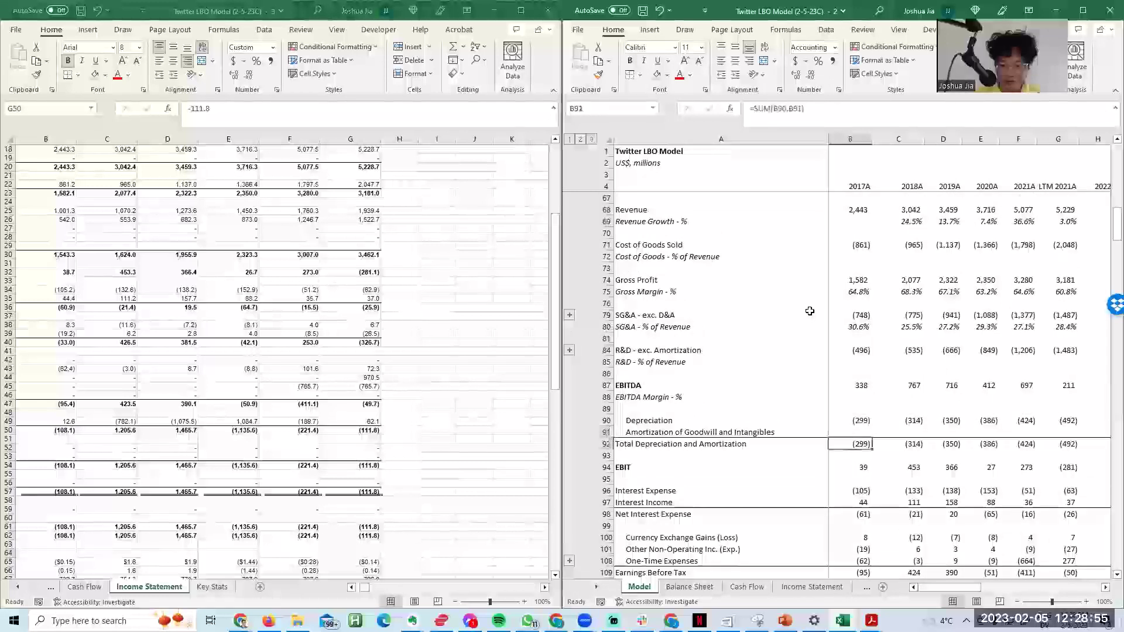
Step: Review the model's historical income statement from Total Depreciation and Amortization through Net Income, and back up to the revenue and cost rows
key(Down)
key(Down)
key(Down)
key(Down)
key(Down)
key(Down)
key(Down)
key(Down)
key(Down)
key(Down)
key(Down)
key(Down)
key(Down)
key(Down)
key(Down)
key(Down)
key(Down)
key(Down)
key(Down)
key(Down)
key(Up)
key(Up)
key(Up)
key(Up)
key(Up)
key(Up)
key(Up)
key(Up)
key(Up)
key(Up)
key(Up)
key(Up)
key(Up)
key(Up)
key(Up)
key(Up)
key(Up)
key(Up)
key(Up)
key(Up)
key(Up)
key(Up)
key(Up)
key(Up)
key(Down)
key(Down)
key(Up)
key(Up)
key(Up)
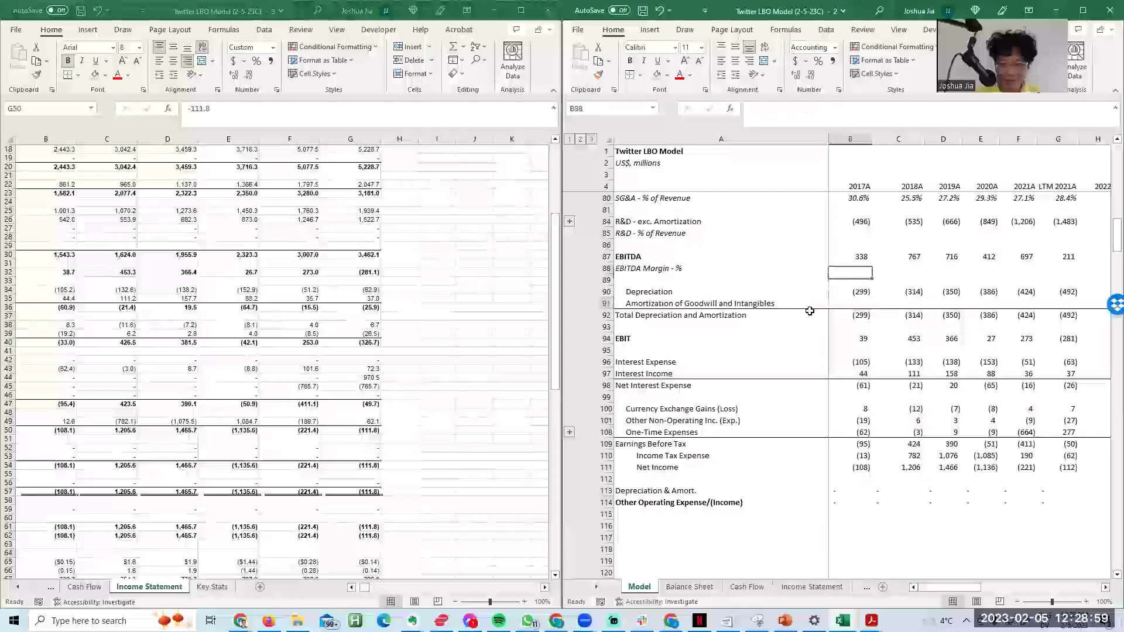
key(Up)
key(Up)
key(Up)
key(Up)
key(Up)
key(Up)
key(Up)
key(Up)
key(Up)
key(Up)
key(Up)
key(Up)
key(Up)
key(Up)
key(Down)
key(Down)
key(Down)
key(Down)
key(Down)
key(Down)
key(Down)
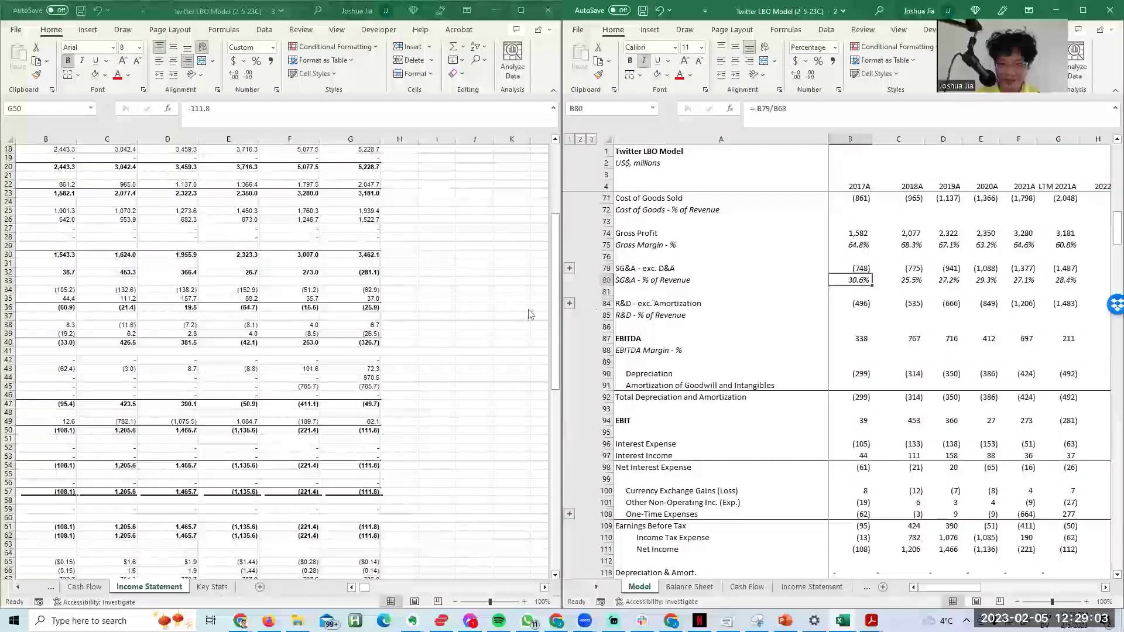
Step: Expand the grouped R&D amortization rows for inspection, collapse them again, and check the Depreciation formula in B90
click(569, 303)
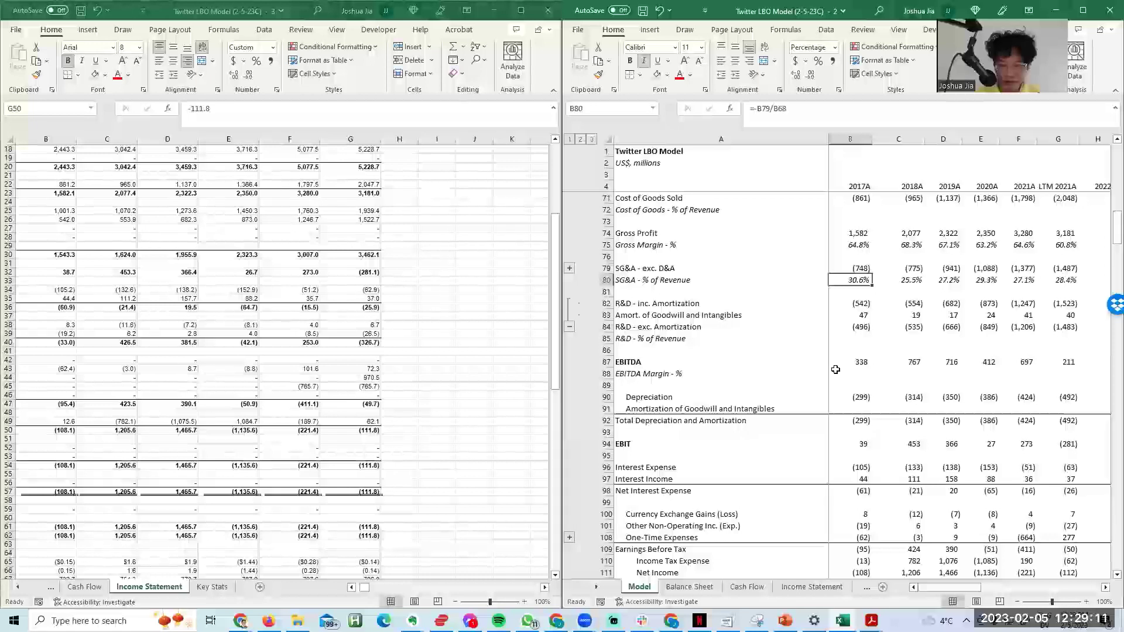
click(570, 327)
key(Right)
key(Down)
key(Down)
key(Down)
key(Down)
key(Down)
key(Down)
key(Down)
key(Down)
key(Down)
key(Down)
key(Down)
key(Down)
key(Down)
key(Down)
key(Down)
key(Down)
key(Down)
key(Down)
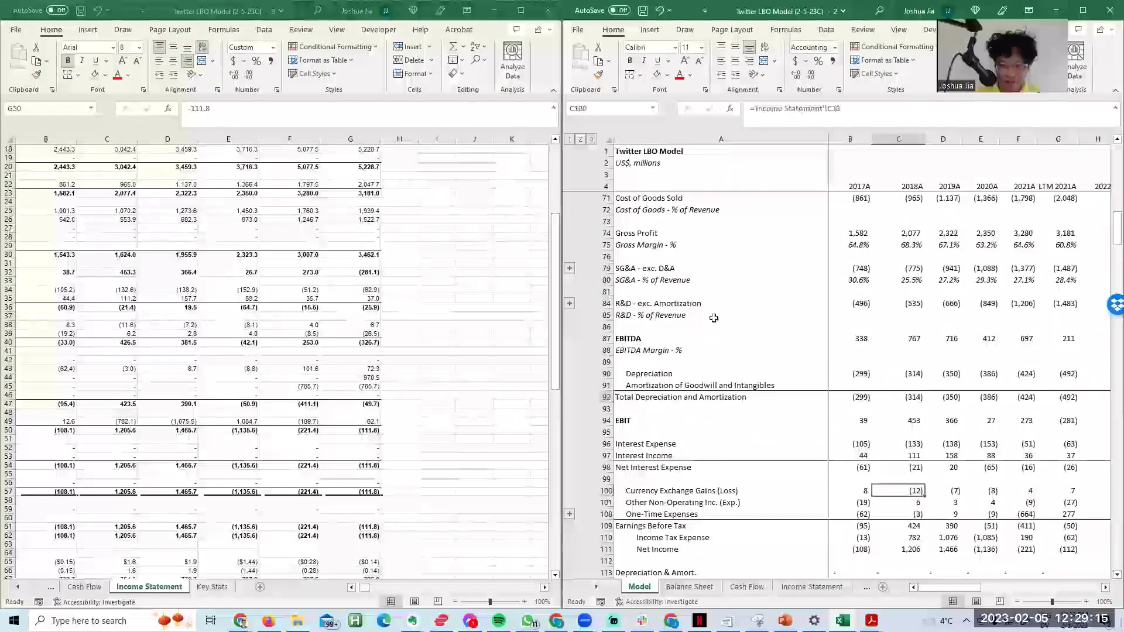
click(884, 396)
click(851, 377)
Step: Examine the row labels around Net Income on the Income Statement sheet
click(263, 468)
key(Down)
click(263, 468)
key(Down)
key(Down)
key(Down)
key(Down)
key(ctrl+Left)
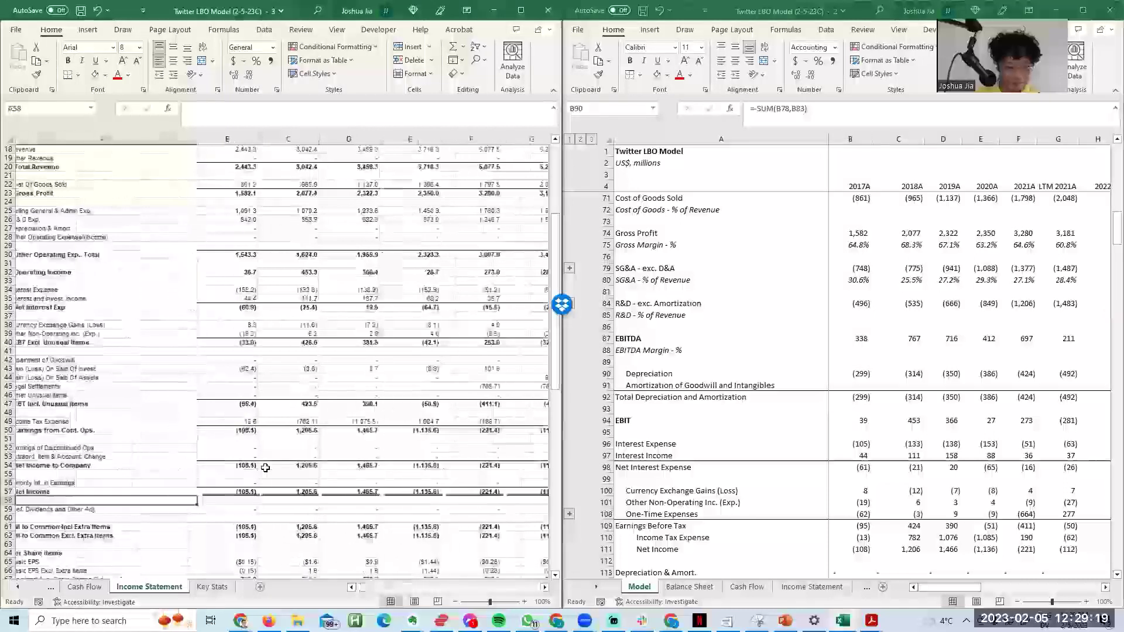
Step: Switch to Chrome and search Google in a new tab for Twitter's 2021 net income
key(super+Tab)
key(Right)
key(Right)
key(Return)
key(ctrl+t)
text(twitte)
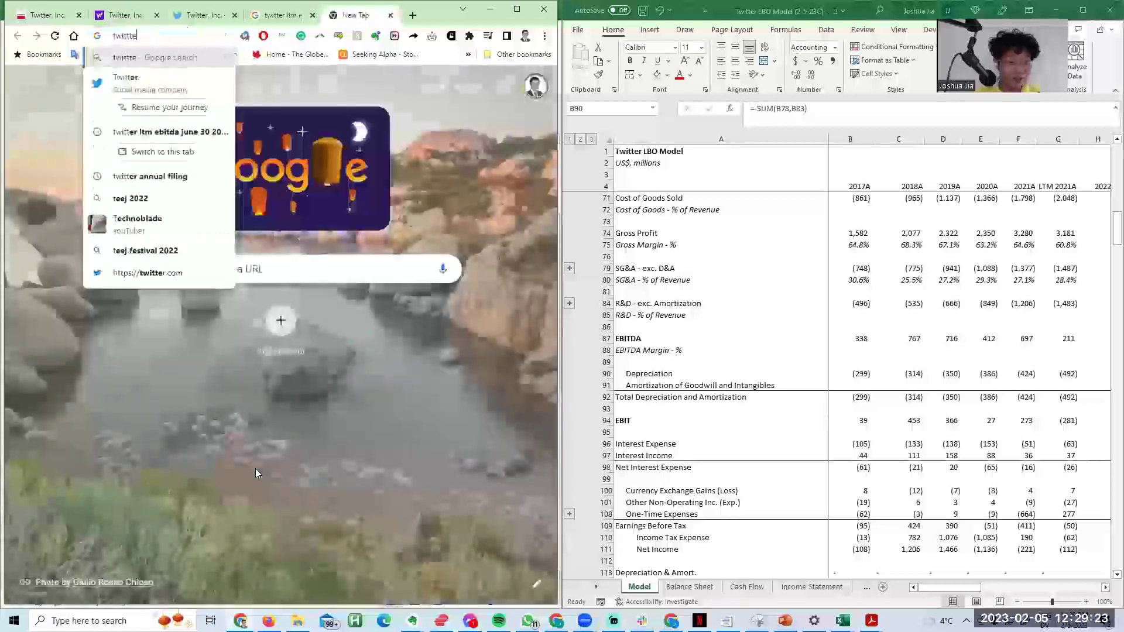
key(BackSpace)
text(ter net income)
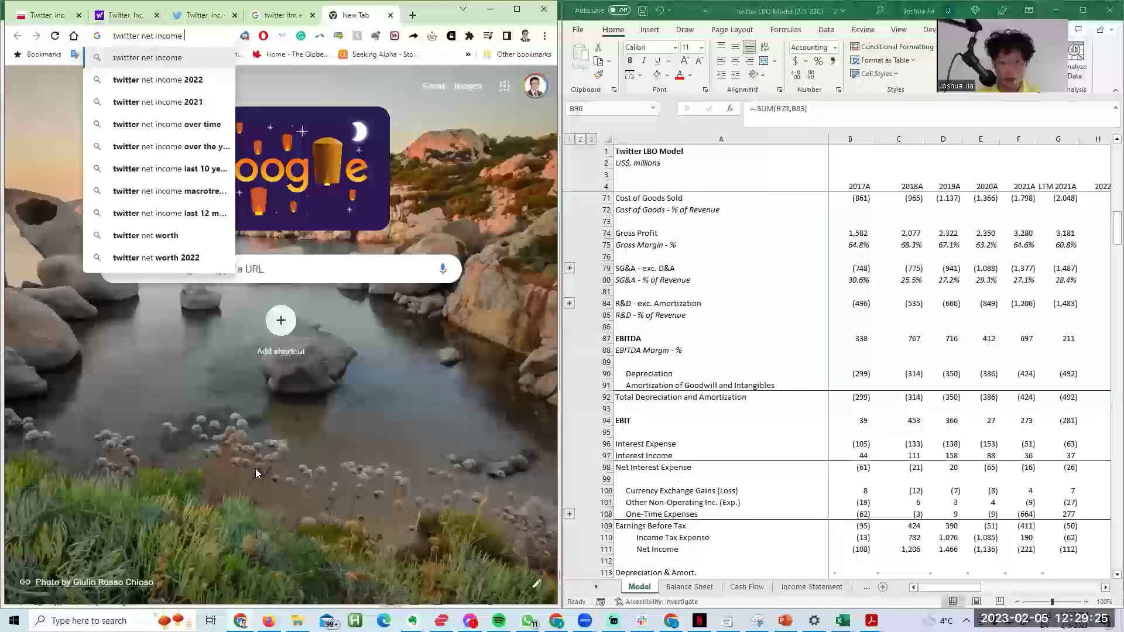
text( i2021)
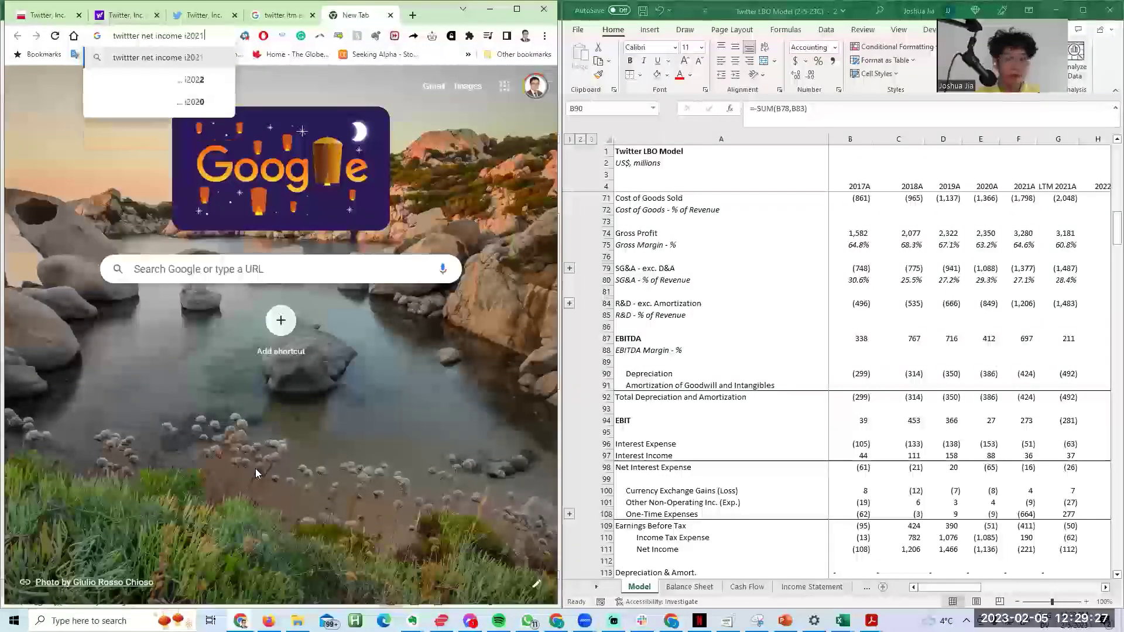
key(Return)
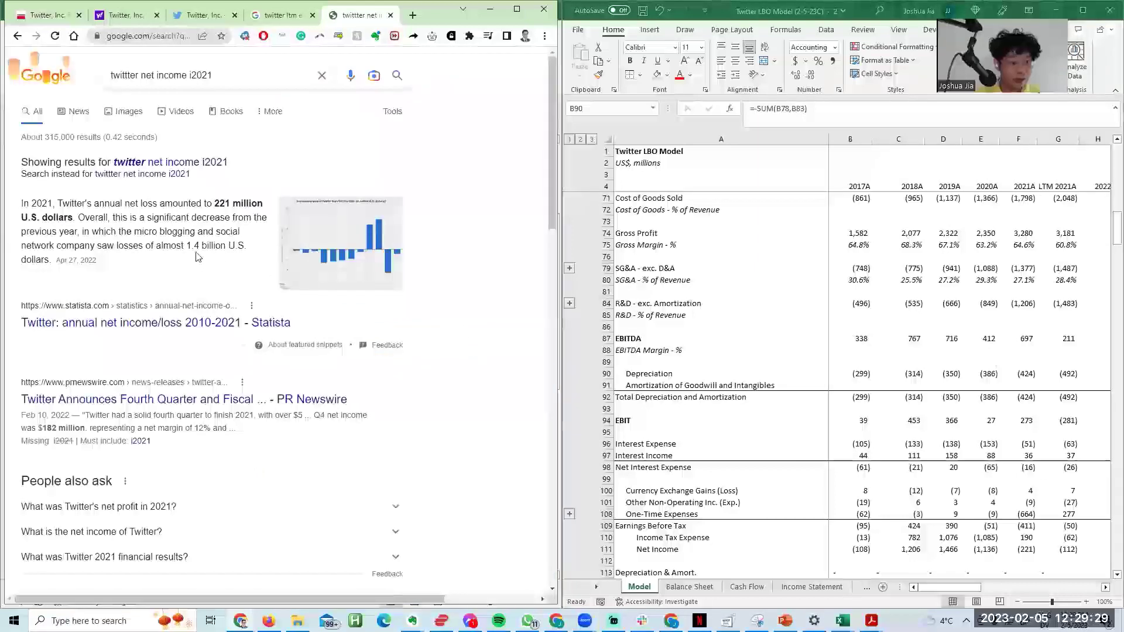
Step: Compare the model's 2021A Net Income with the figure in the Google result, and minimize the browser
click(862, 354)
key(Right)
key(Right)
key(Right)
key(Right)
key(Down)
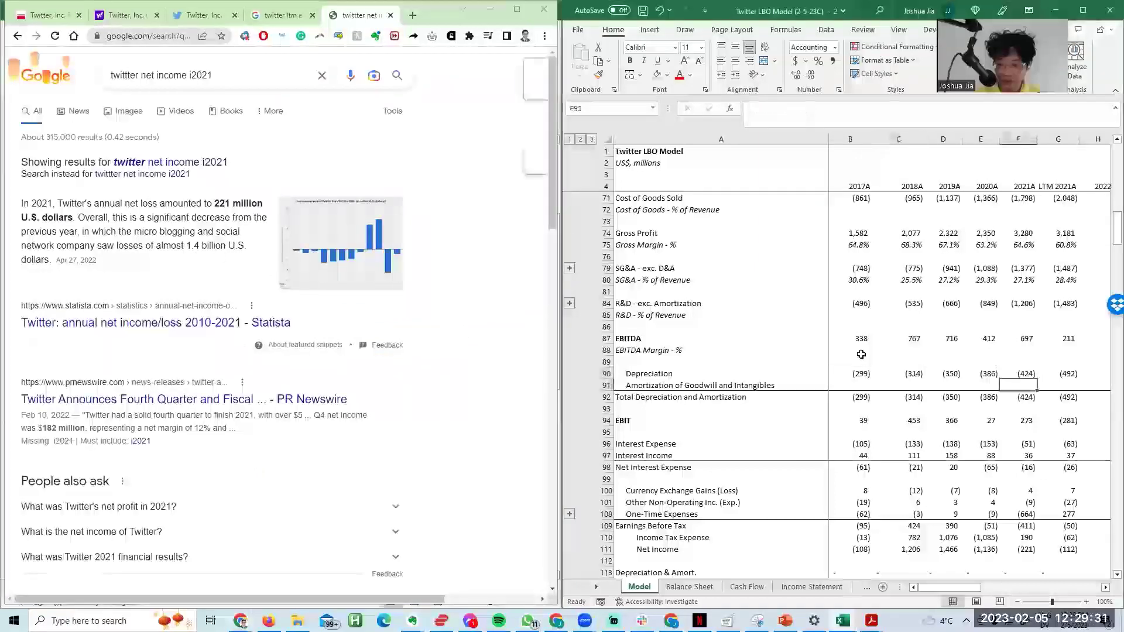
key(Down)
key(Down)
key(Down)
key(Down)
key(Down)
key(Down)
key(Down)
key(Down)
key(Down)
key(Down)
key(Down)
key(Down)
key(Down)
key(Down)
key(Down)
key(Down)
key(Down)
key(Down)
key(Down)
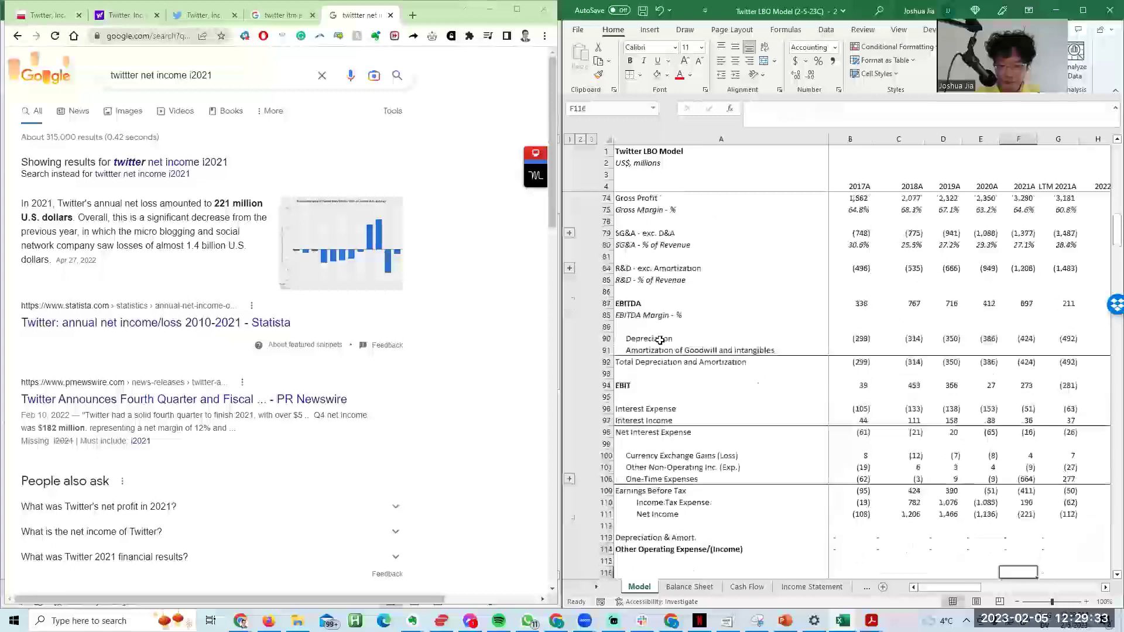
key(Down)
key(Down)
key(Down)
key(Down)
key(Down)
key(Down)
key(Down)
key(Up)
key(Up)
click(240, 356)
key(super+Down)
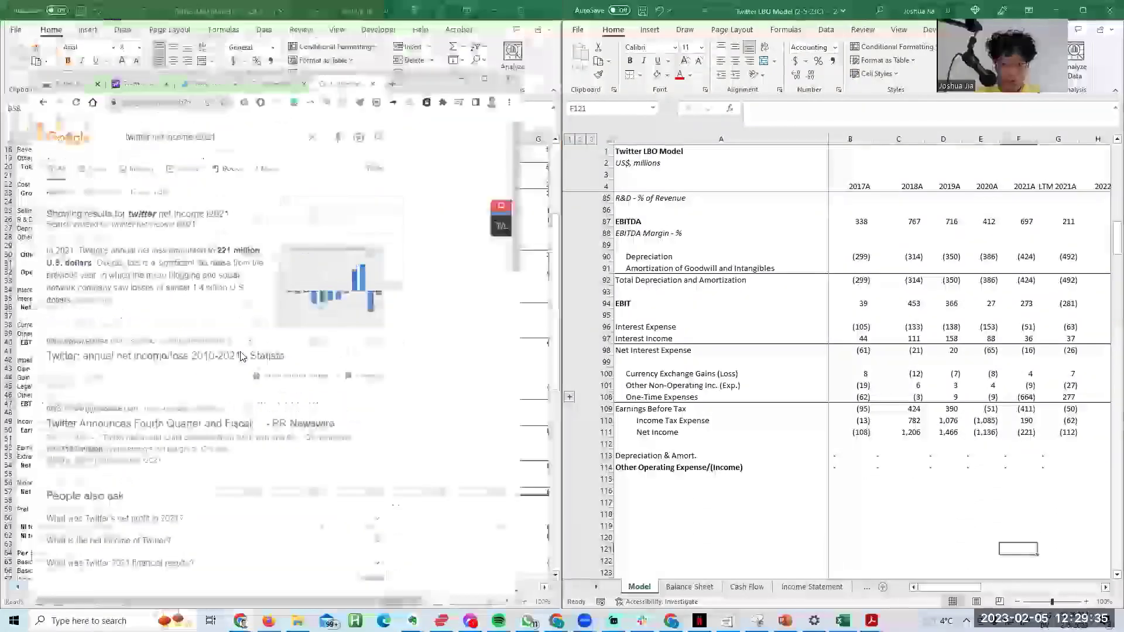
Step: Save the workbook as a new version named Twitter LBO Model (2-5-23D) and return to the model's EBITDA row
click(661, 327)
key(ctrl+Home)
key(Page_Down)
key(Page_Down)
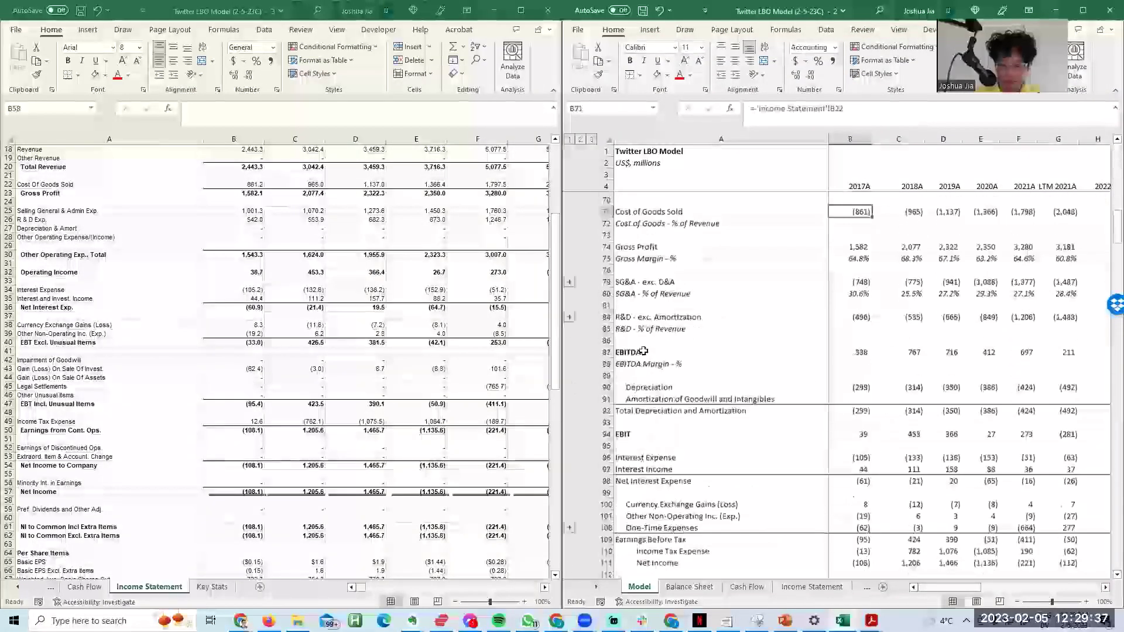
scroll(776, 334, down, 1)
key(F12)
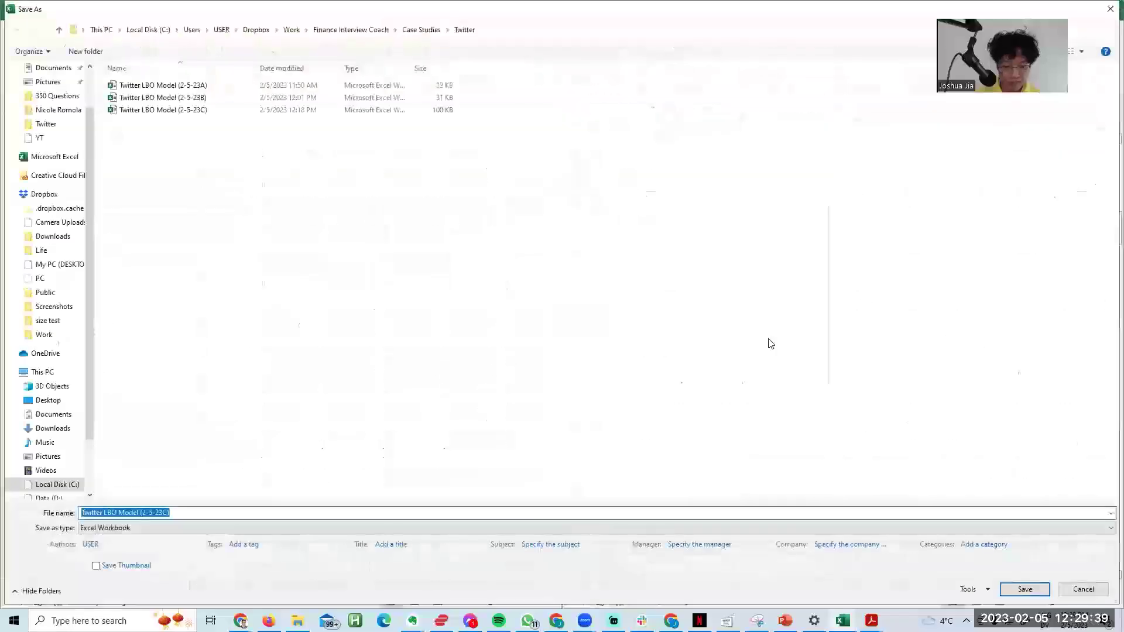
key(BackSpace)
text(D)
key(Return)
click(767, 339)
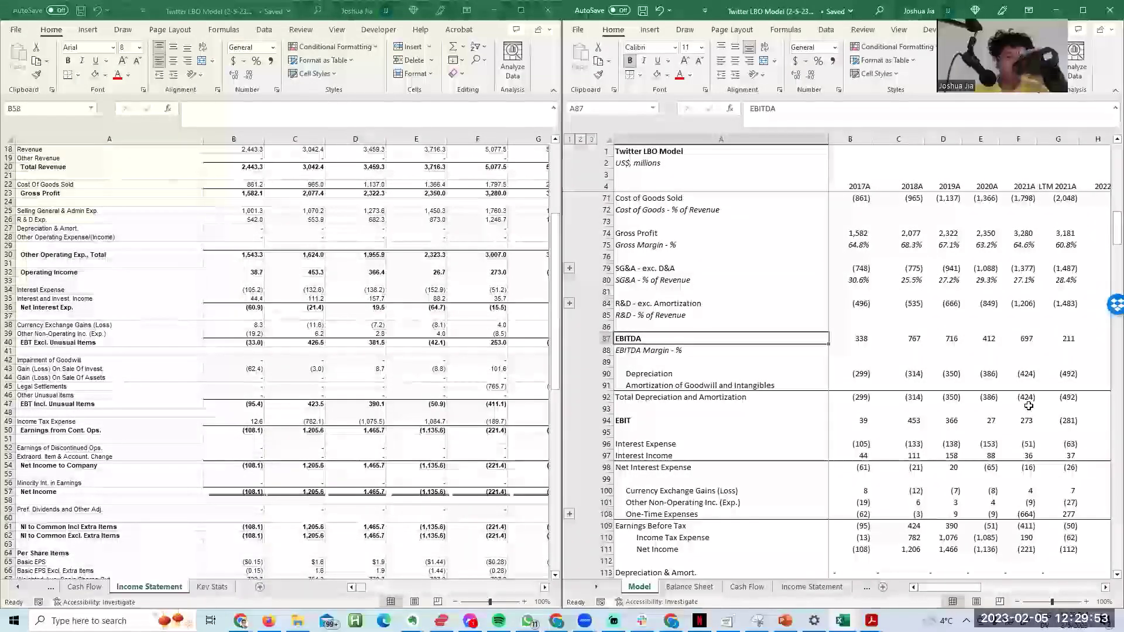
key(Right)
key(Right)
key(Right)
key(Right)
key(Right)
key(Right)
key(Right)
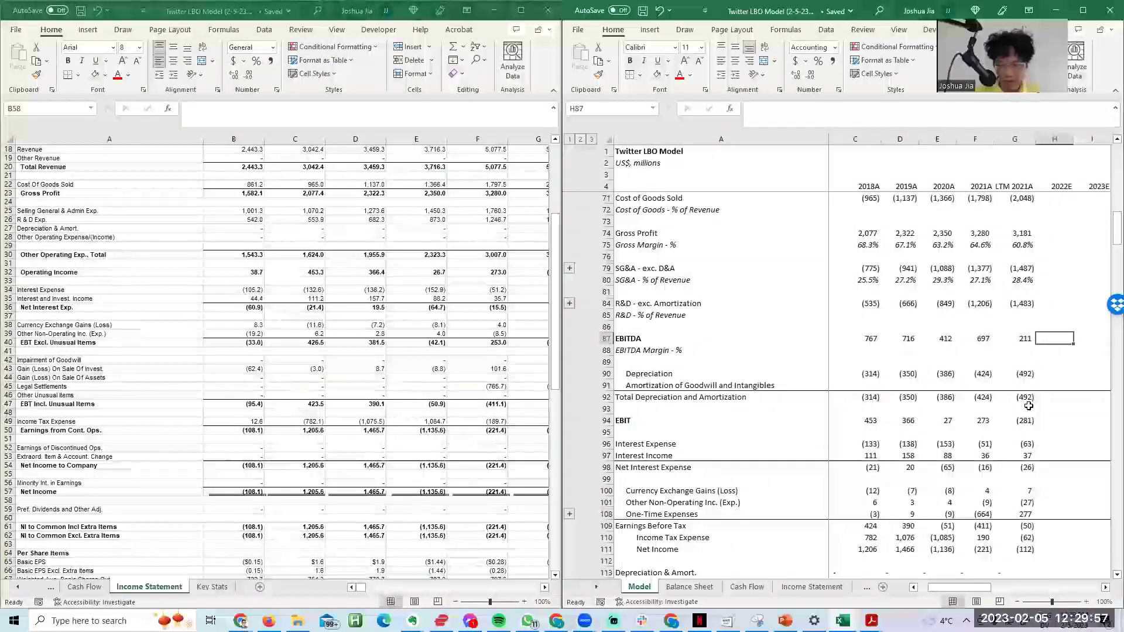
Step: Bring up the Model sheet in the second workbook window, hiding its gridlines and displaying the outline symbols
click(301, 471)
key(ctrl+Page_Up)
key(ctrl+Page_Up)
key(ctrl+Page_Up)
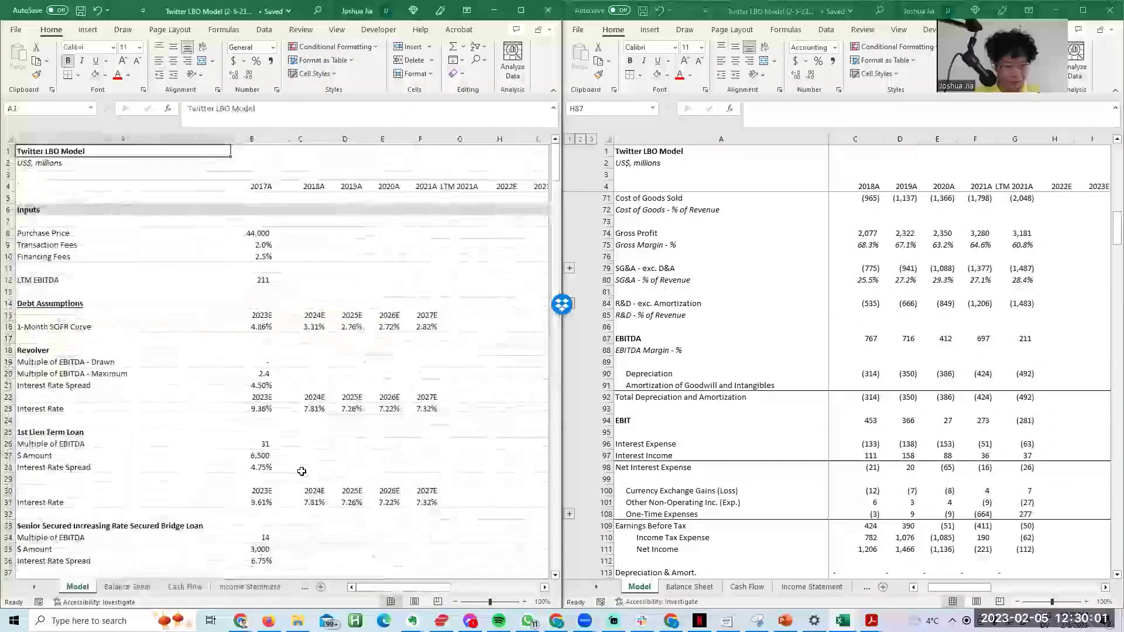
key(alt+w)
key(v)
key(g)
key(ctrl+8)
key(Right)
key(Right)
key(Right)
key(Right)
key(Right)
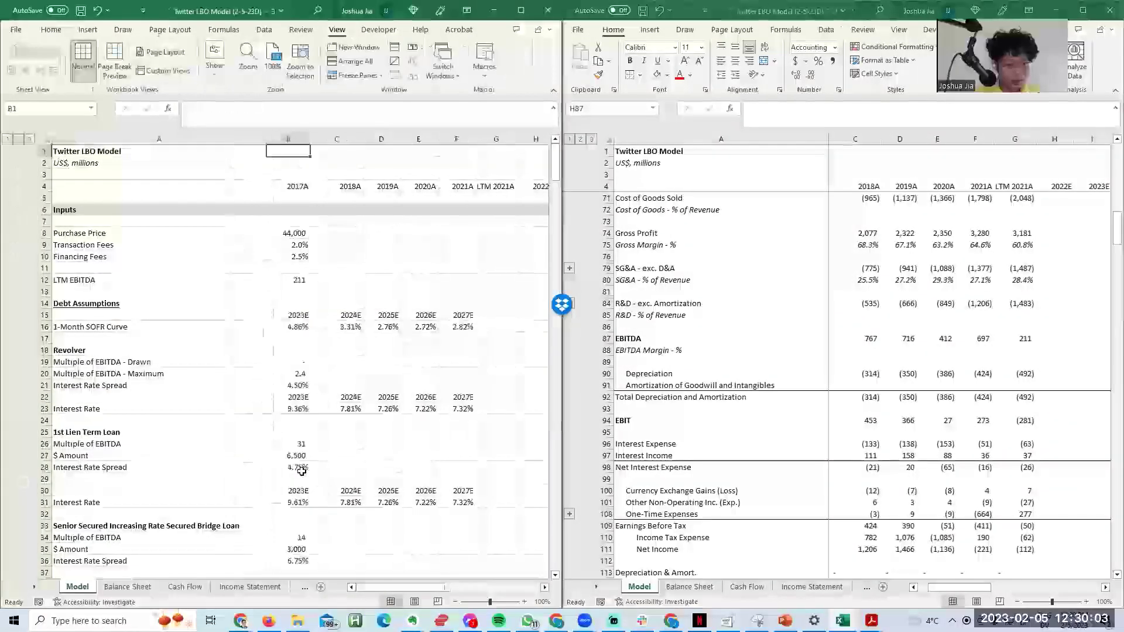
Step: Examine the model's income statement rows from Revenue down to Total Depreciation and Amortization
click(1032, 305)
key(Page_Up)
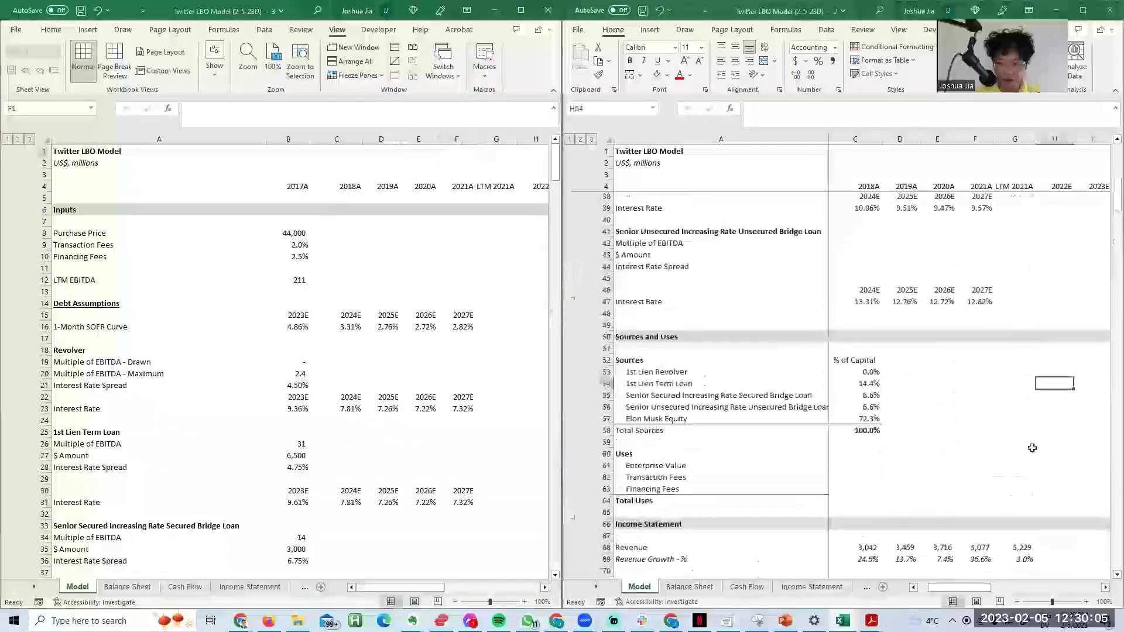
click(1013, 526)
key(Down)
key(Down)
key(Down)
key(Down)
key(Down)
key(Down)
key(Down)
key(Down)
key(Down)
key(Down)
key(Down)
key(Down)
key(Down)
key(Down)
key(Down)
key(Down)
key(Down)
key(Down)
key(Down)
key(Down)
key(Down)
key(Down)
key(Down)
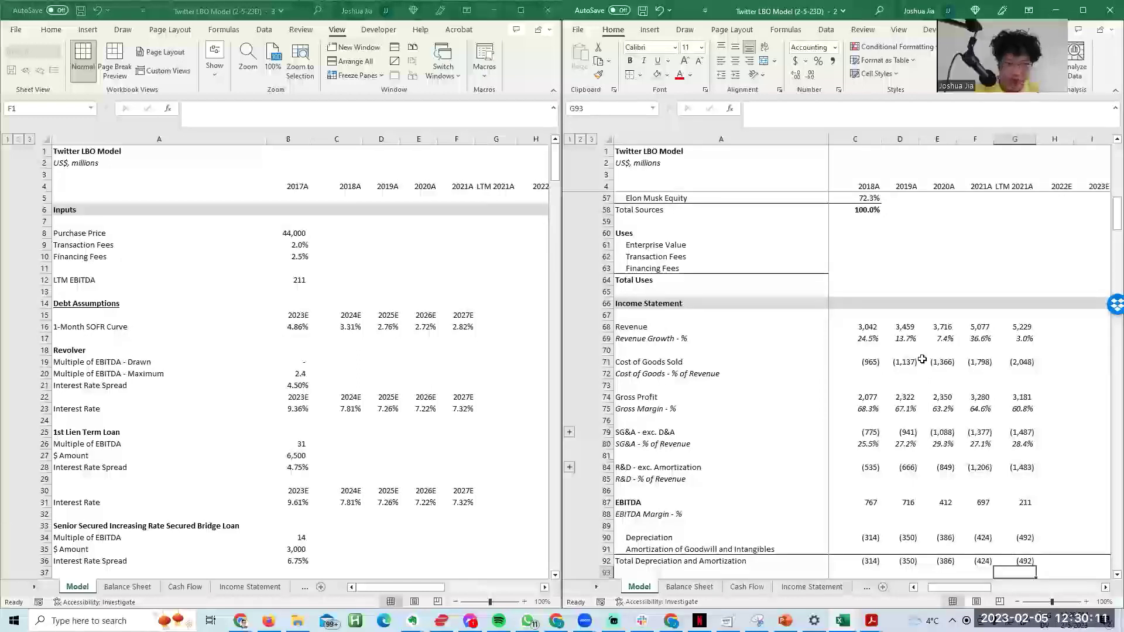
key(alt+Tab)
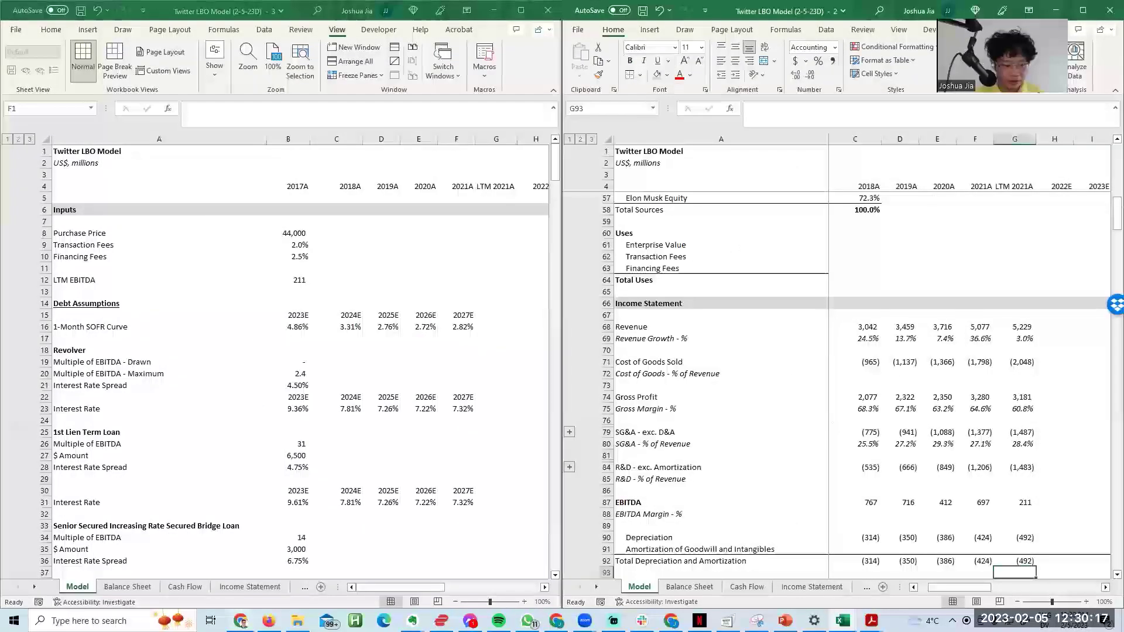
click(241, 621)
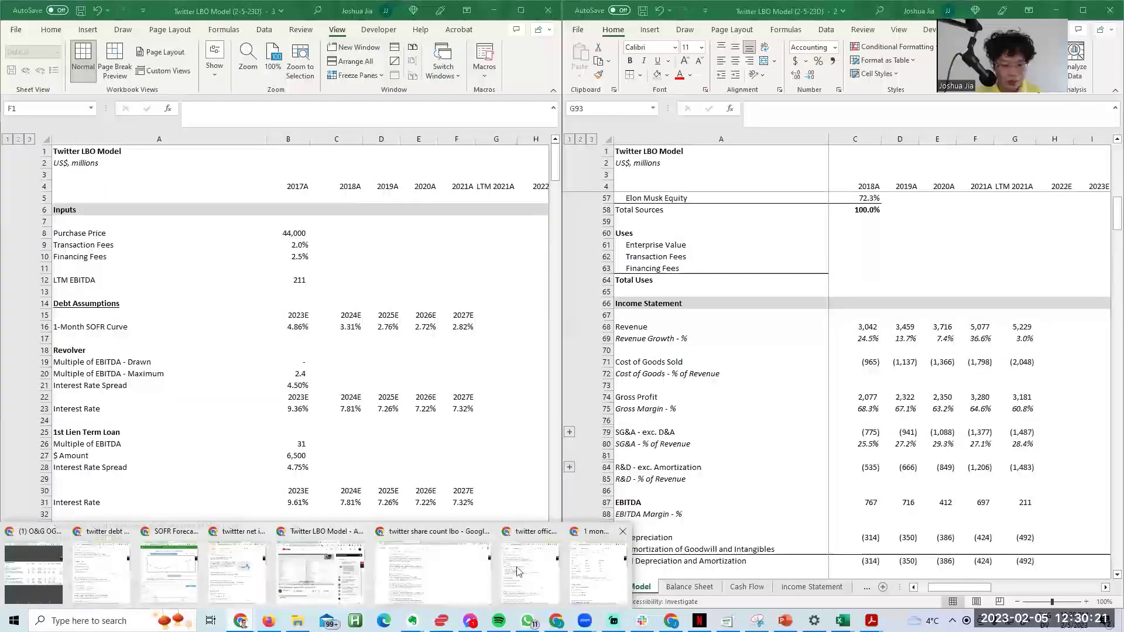
click(417, 571)
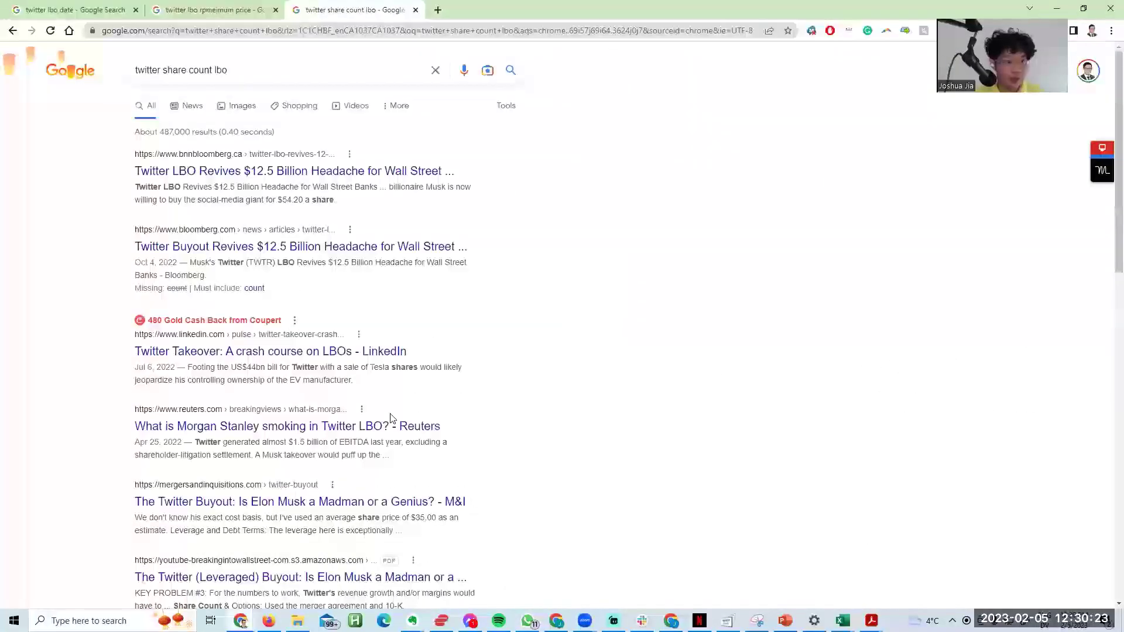
key(alt+Tab)
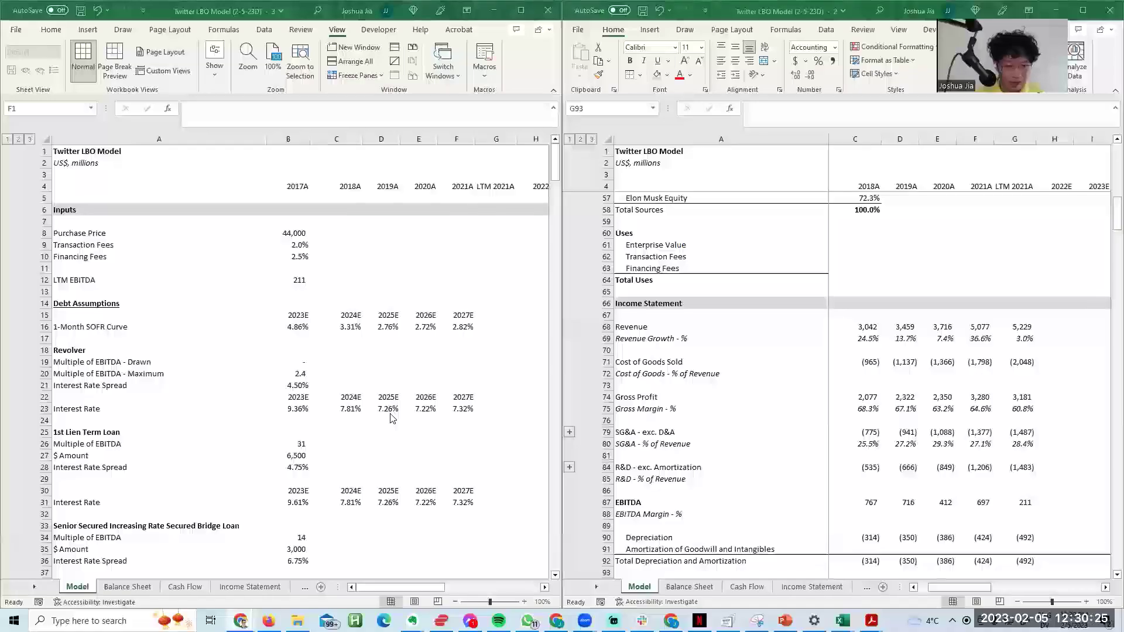
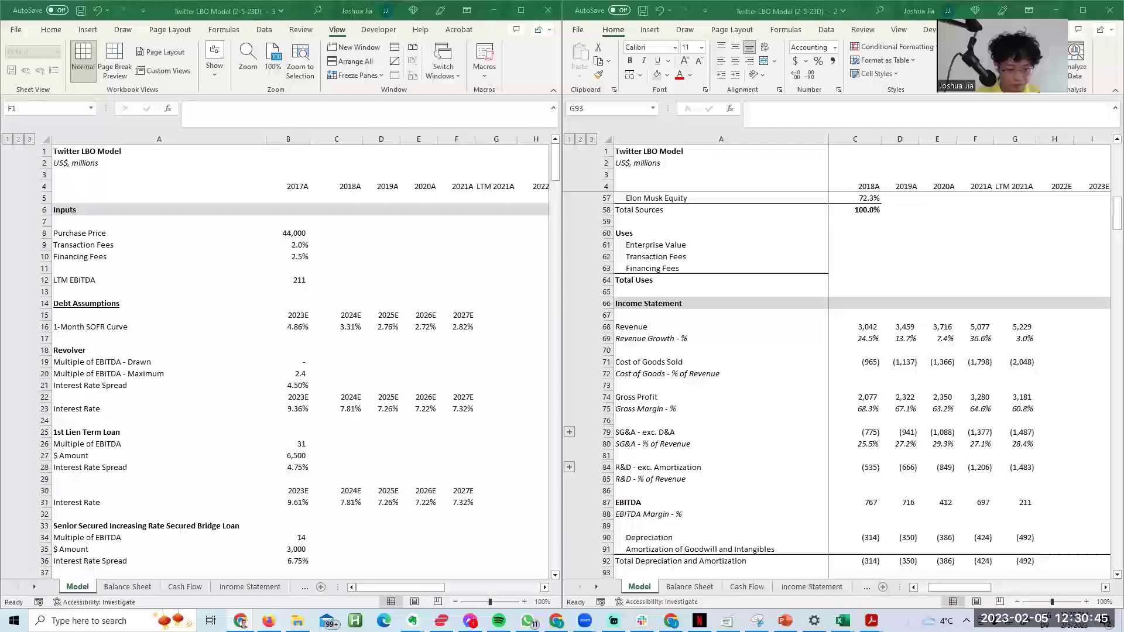
Step: Switch to Chrome's Capital IQ page and compare Twitter's Key Stats across the fiscal years with the model
mouse_move(240, 621)
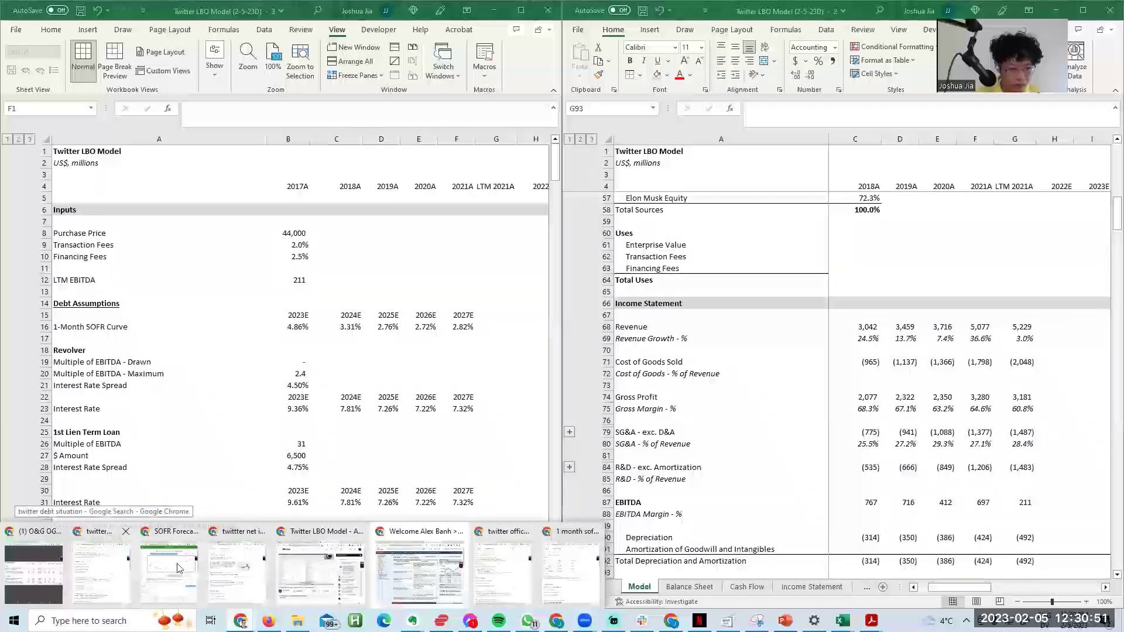
click(214, 569)
key(ctrl+1)
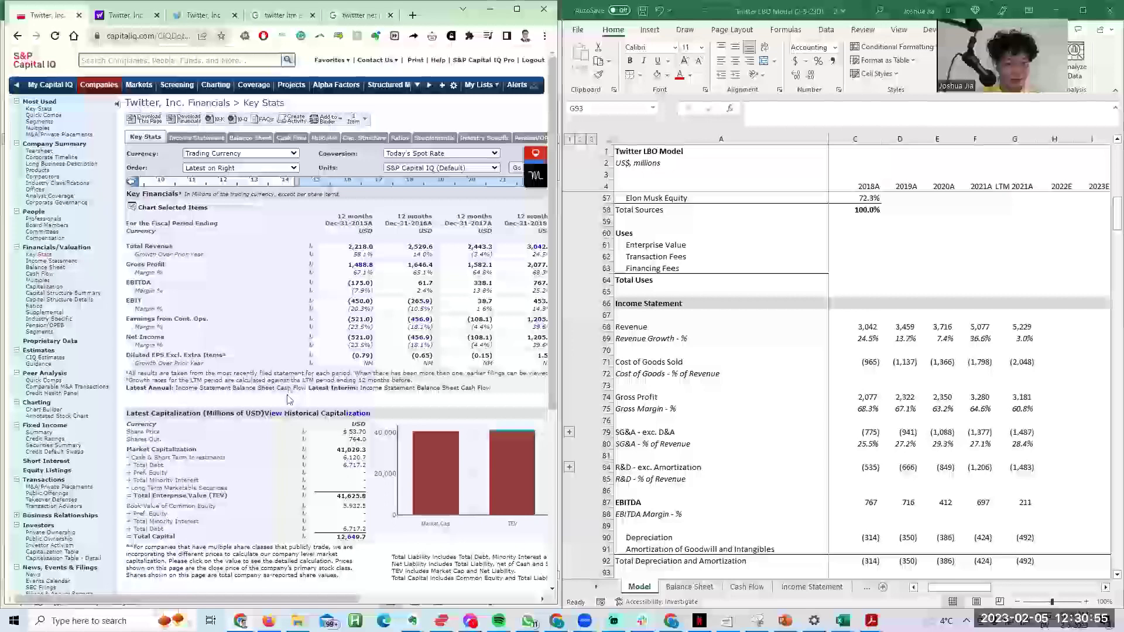
scroll(287, 400, right, 3)
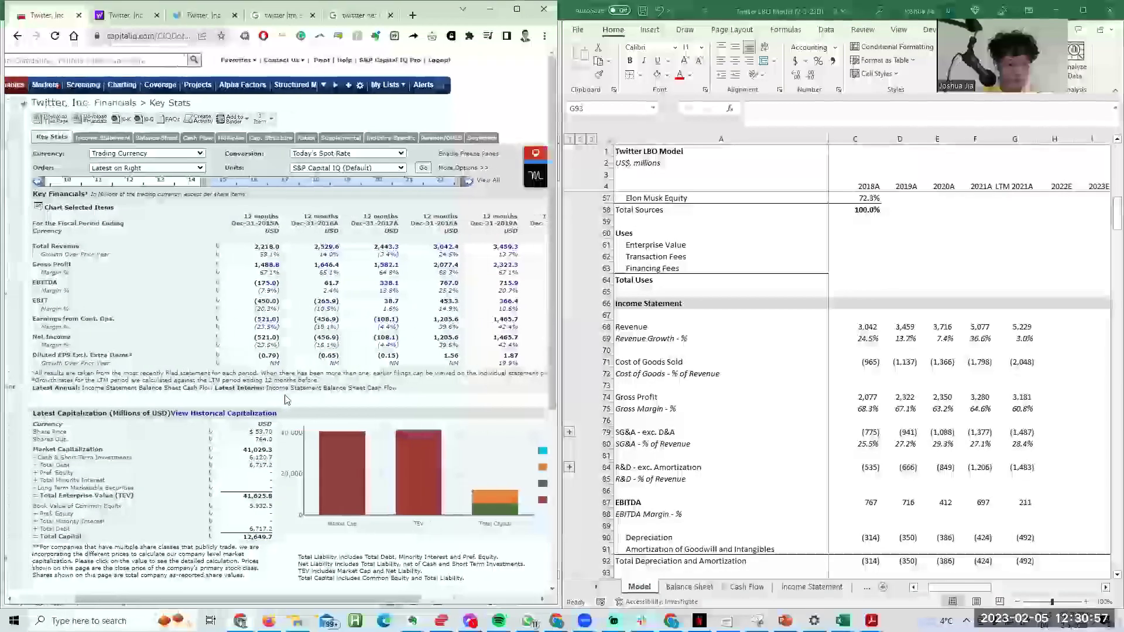
scroll(287, 399, left, 5)
scroll(296, 389, right, 8)
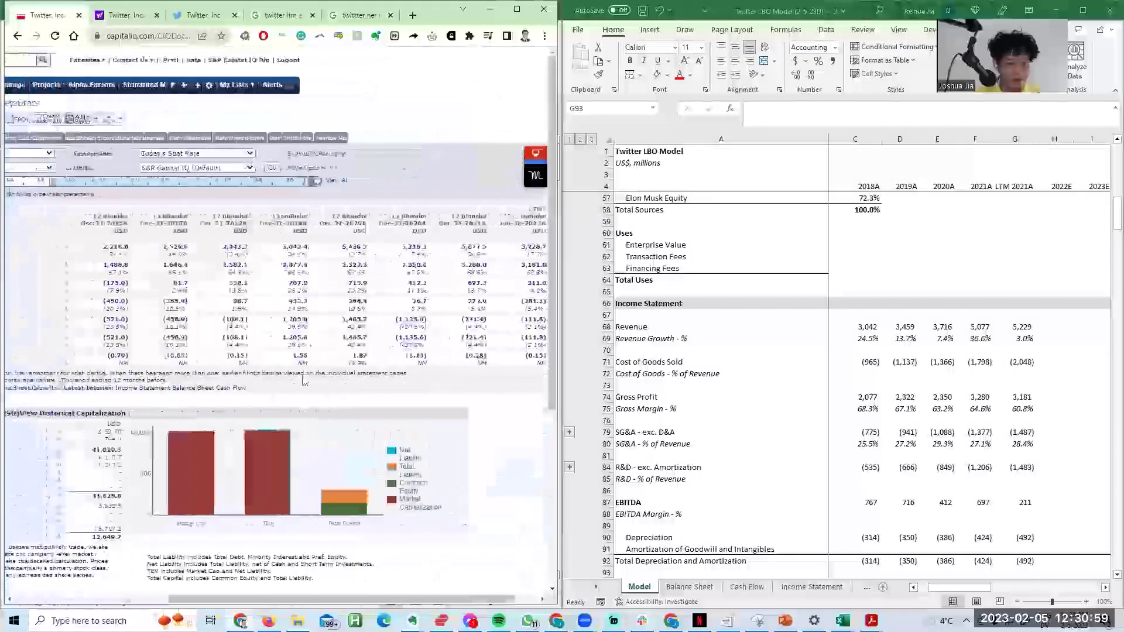
scroll(378, 272, right, 1)
scroll(470, 252, left, 8)
scroll(237, 165, right, 2)
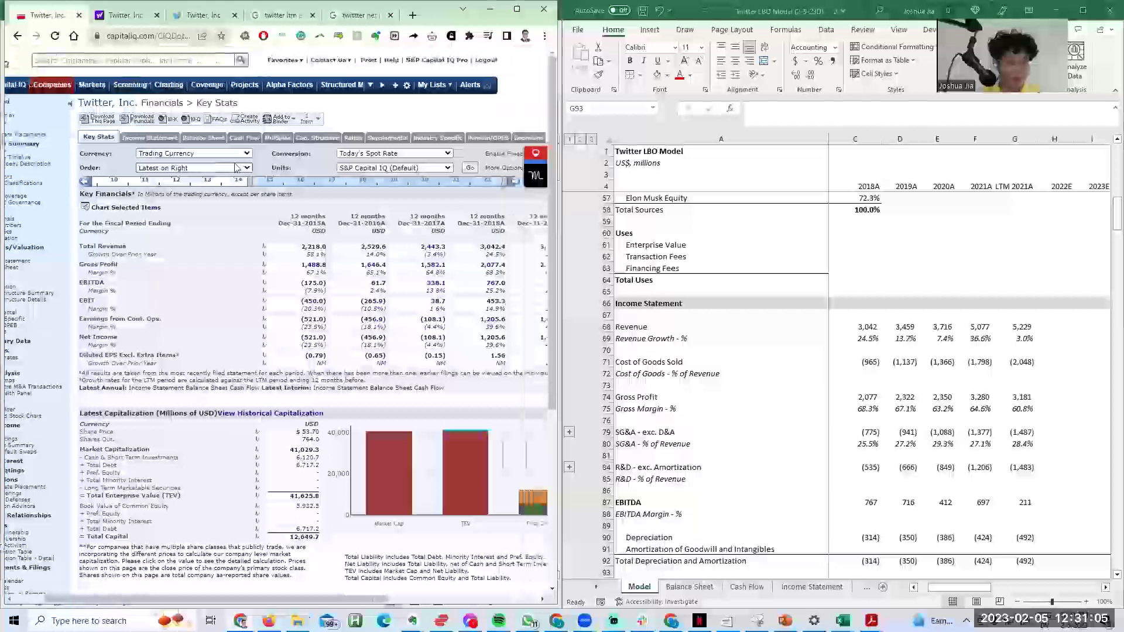
scroll(237, 168, right, 7)
click(808, 247)
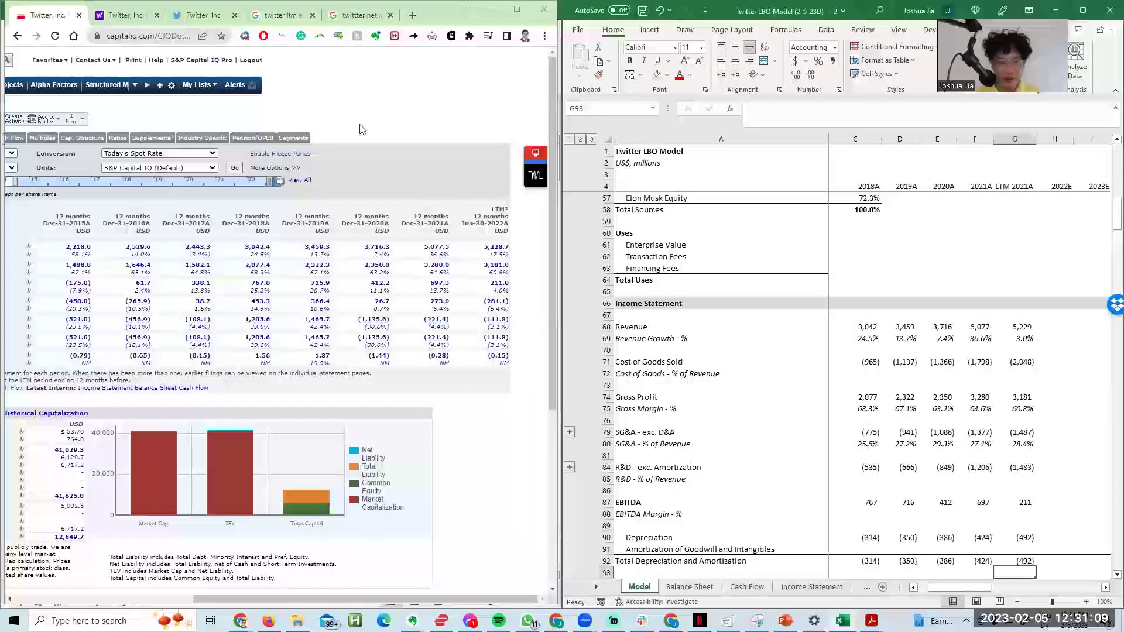
click(350, 139)
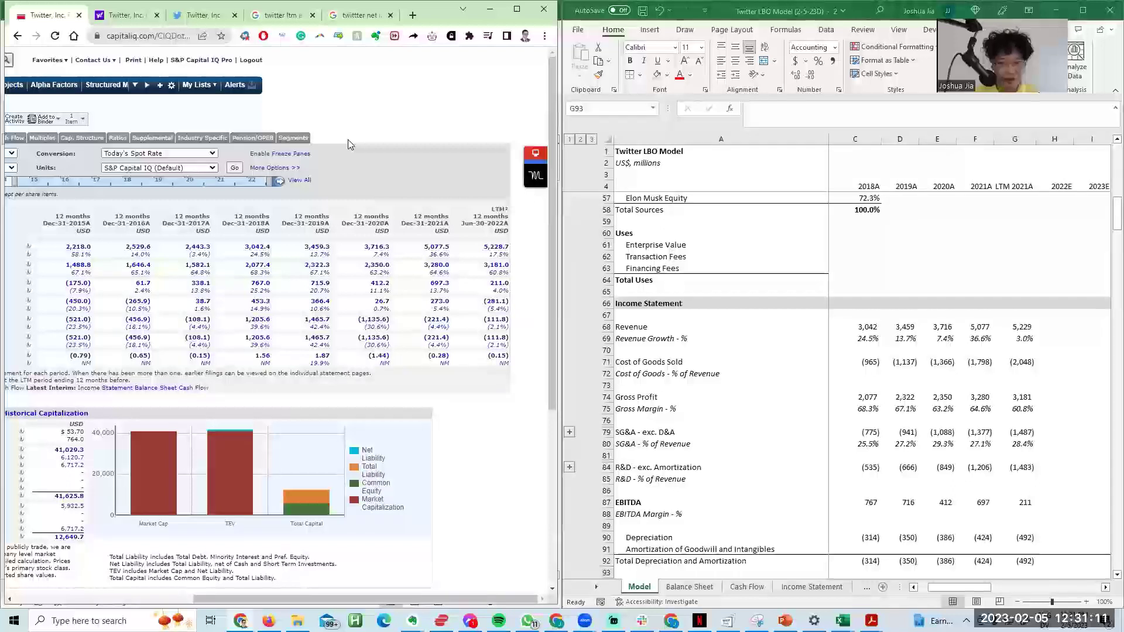
Step: Calculate the 2017A Cost of Goods as a percentage of revenue in B72 with =-B71/B68
click(899, 332)
key(Down)
key(Left)
key(Up)
key(Up)
key(Left)
key(Down)
key(Left)
key(Right)
key(Right)
key(Left)
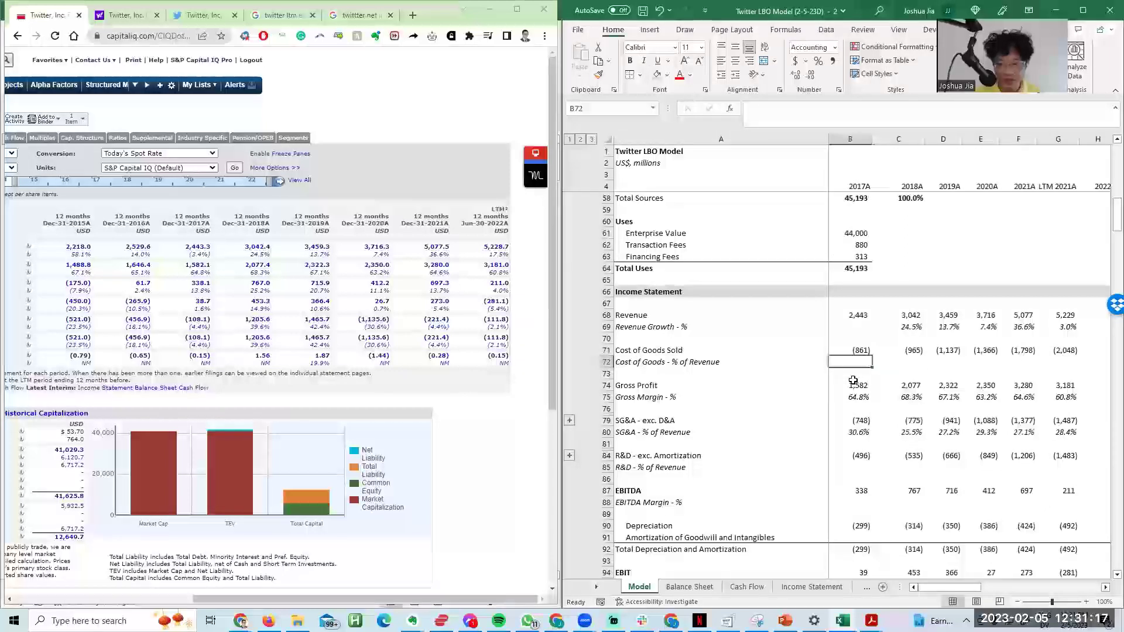
text(=)
key(Up)
text(/)
key(Up)
key(Up)
key(Up)
key(Up)
key(ctrl+Return)
Step: Fill the Cost of Goods percentage across through LTM 2021A and format the row as italic percentages with one decimal
key(shift+Right)
key(shift+Right)
key(shift+Right)
key(shift+Right)
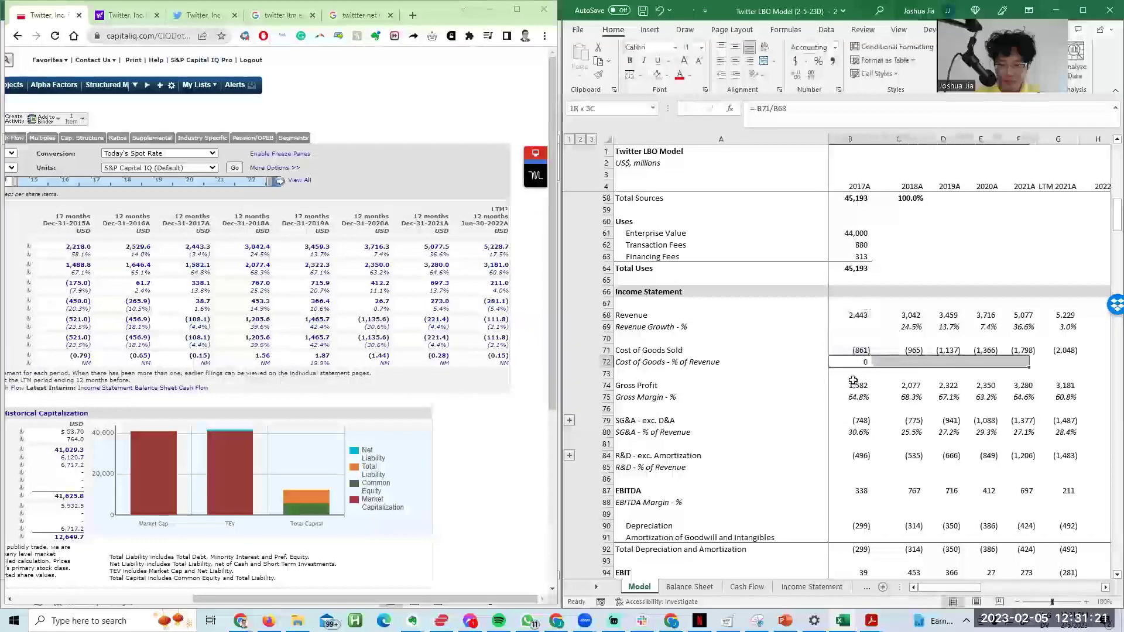
key(shift+Right)
key(shift+Right)
key(shift+Left)
key(ctrl+r)
key(ctrl+shift+5)
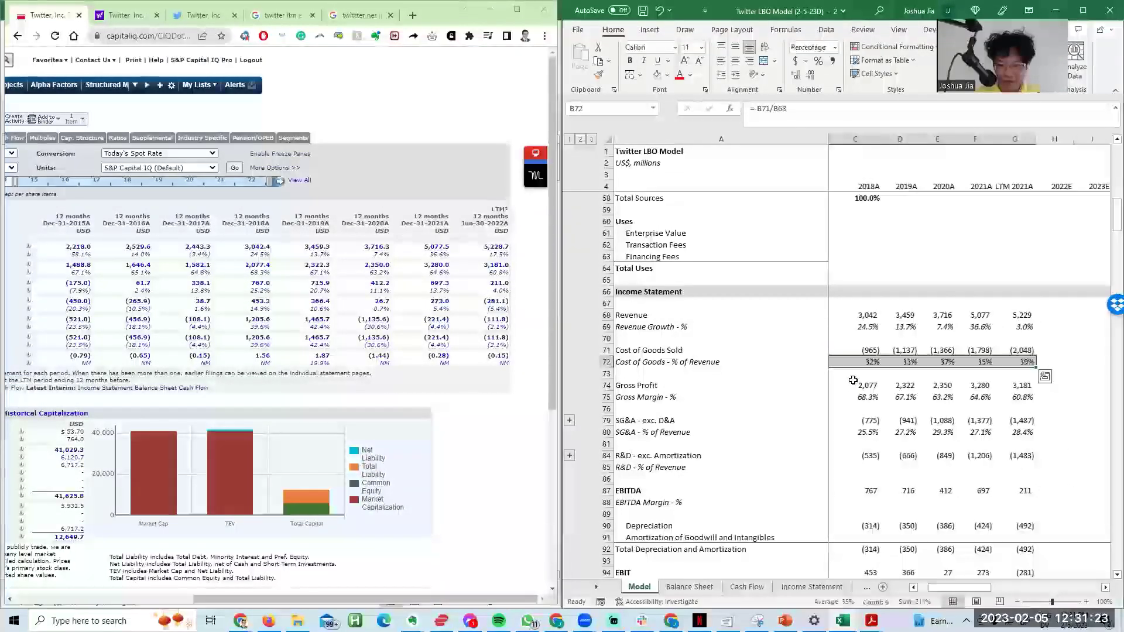
key(ctrl+i)
key(alt+h)
key(0)
Step: Search Google in a new Chrome window for "twitter lost ad revenue"
click(402, 106)
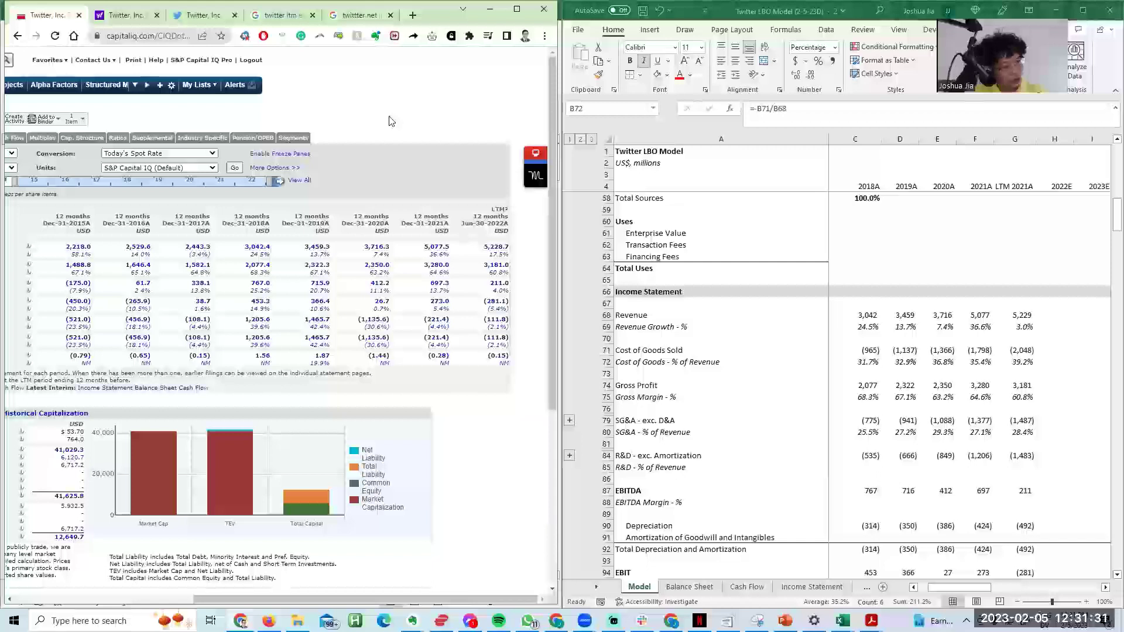
key(ctrl+n)
text(twit)
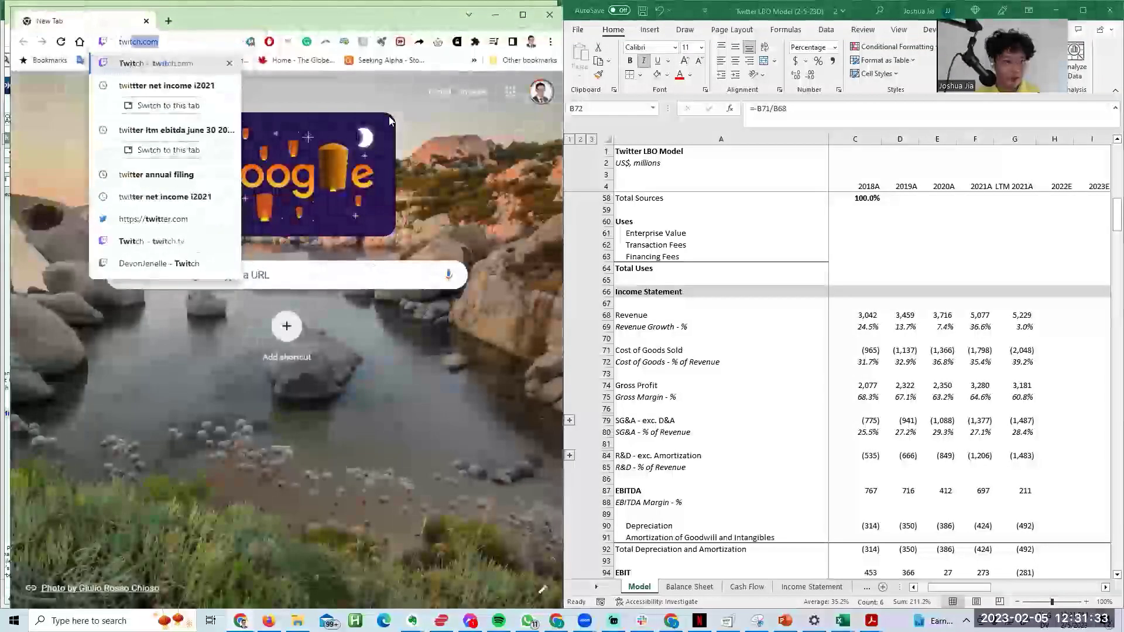
text(ter lost ad revenue)
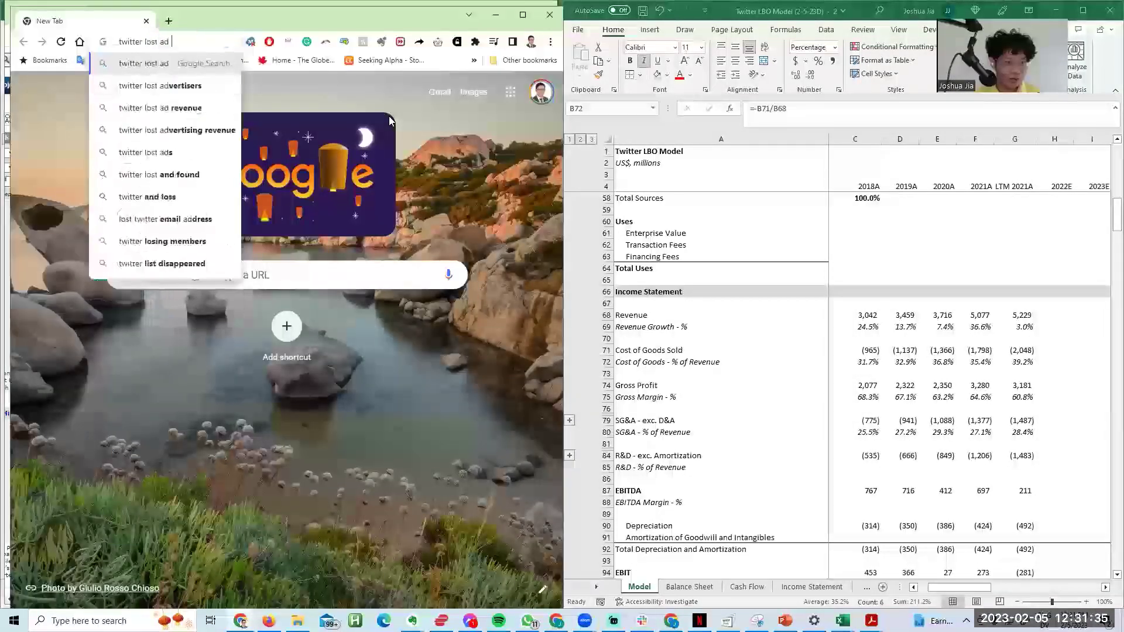
key(Return)
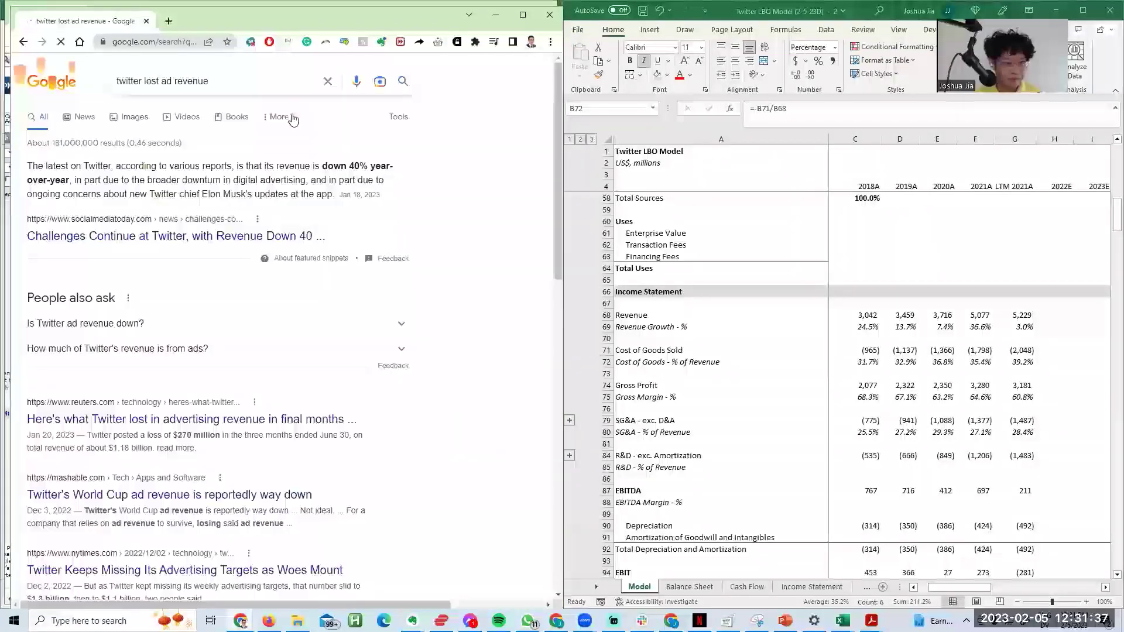
Step: Open the Social Media Today result on Twitter's revenue in a new tab and find "40%" in the article
right_click(289, 230)
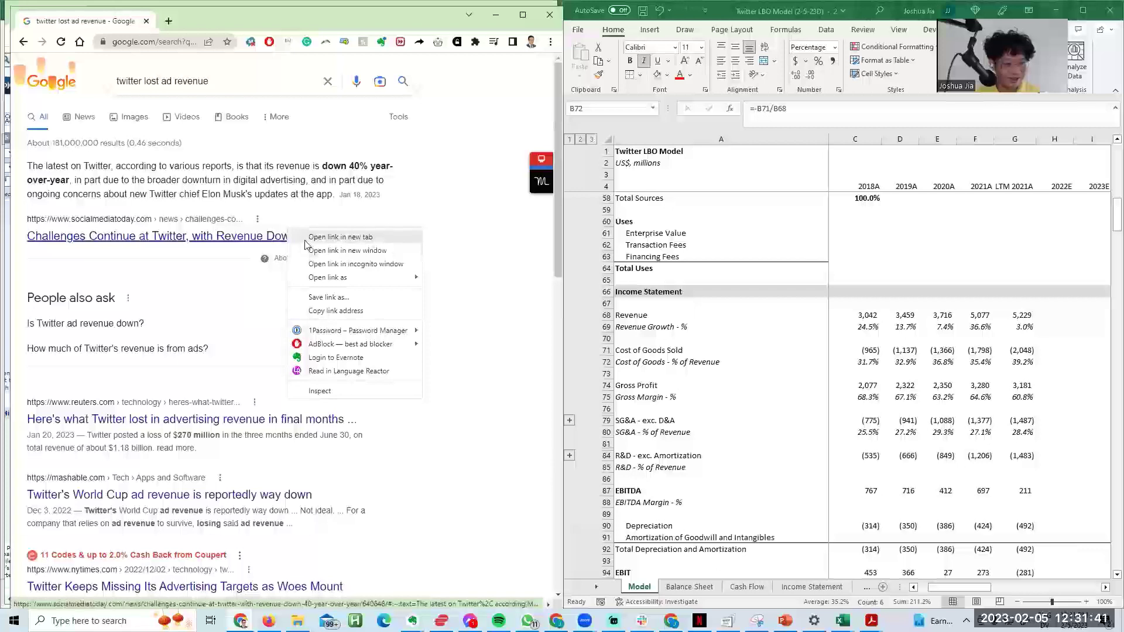
click(305, 241)
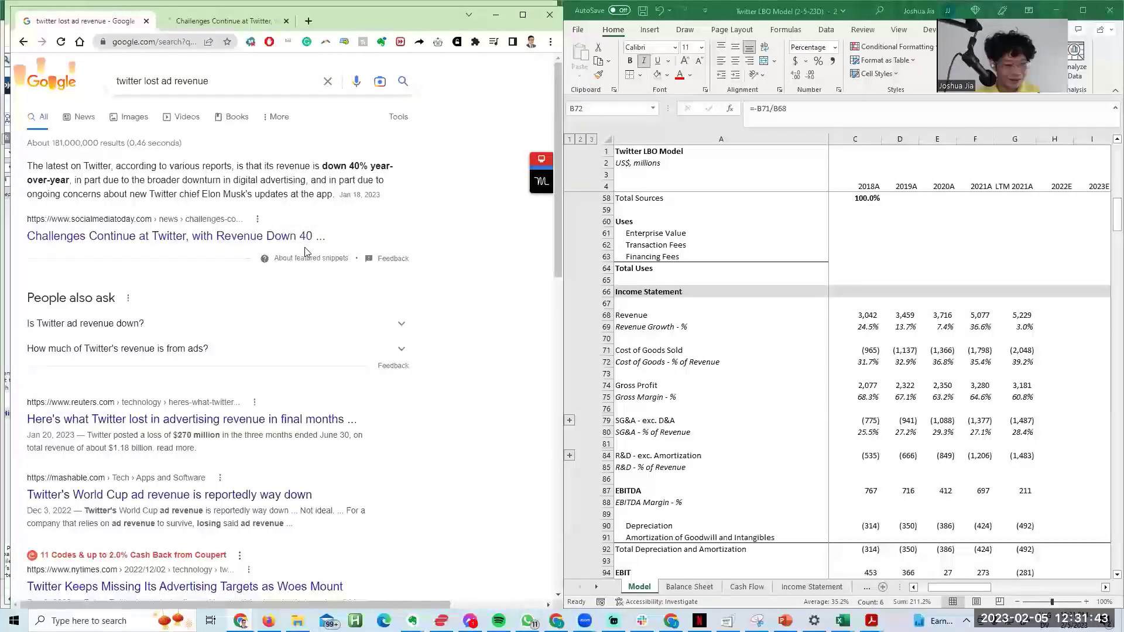
key(ctrl+Tab)
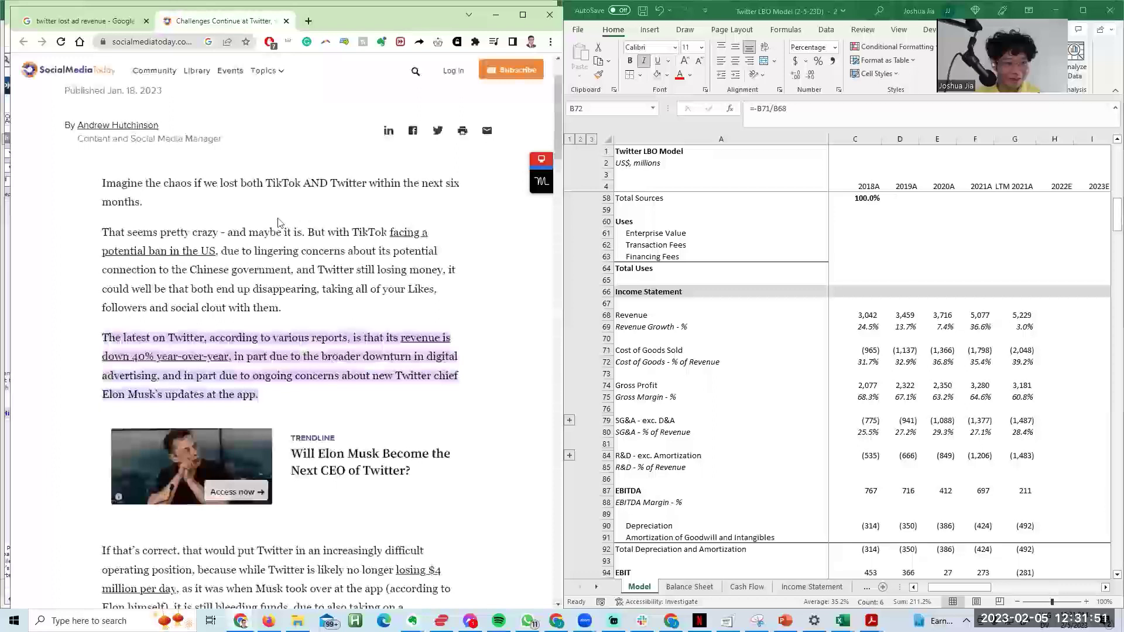
key(ctrl+f)
text(40%)
key(Return)
key(Return)
key(Return)
key(Return)
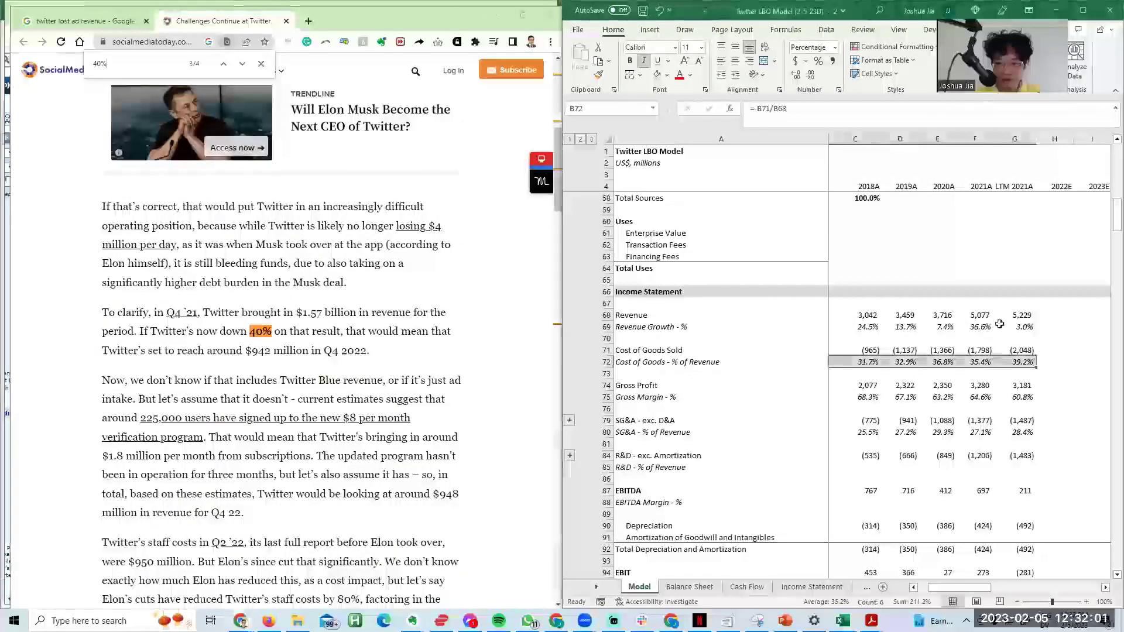
Step: Enter June 30 in G3 of the model, directly above the LTM 2021A header
click(1026, 303)
click(1010, 175)
text(Jun)
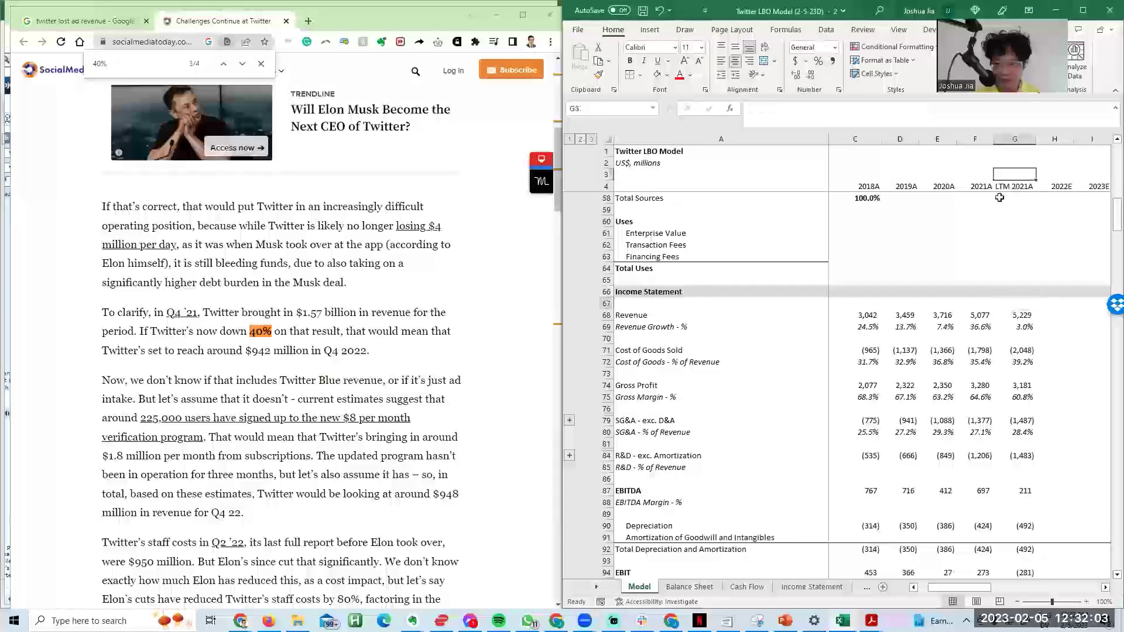
text(e 30)
key(Return)
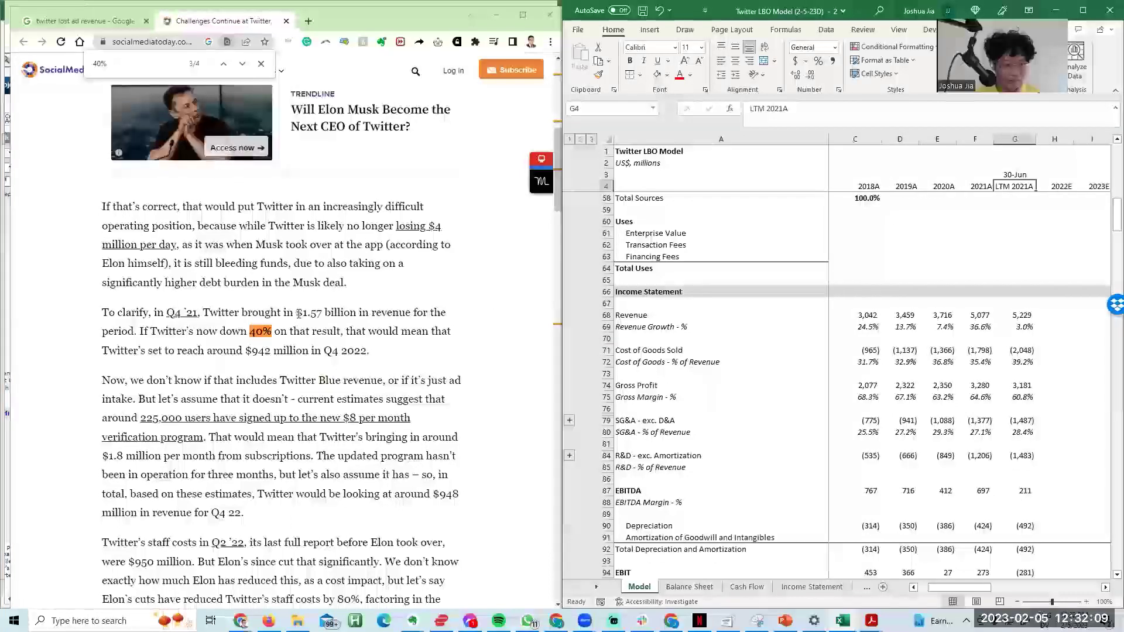
Step: Review the article's Q4 '21 revenue passage and search Google in a new tab for "Q4 2021 twitter"
drag(297, 313, 292, 328)
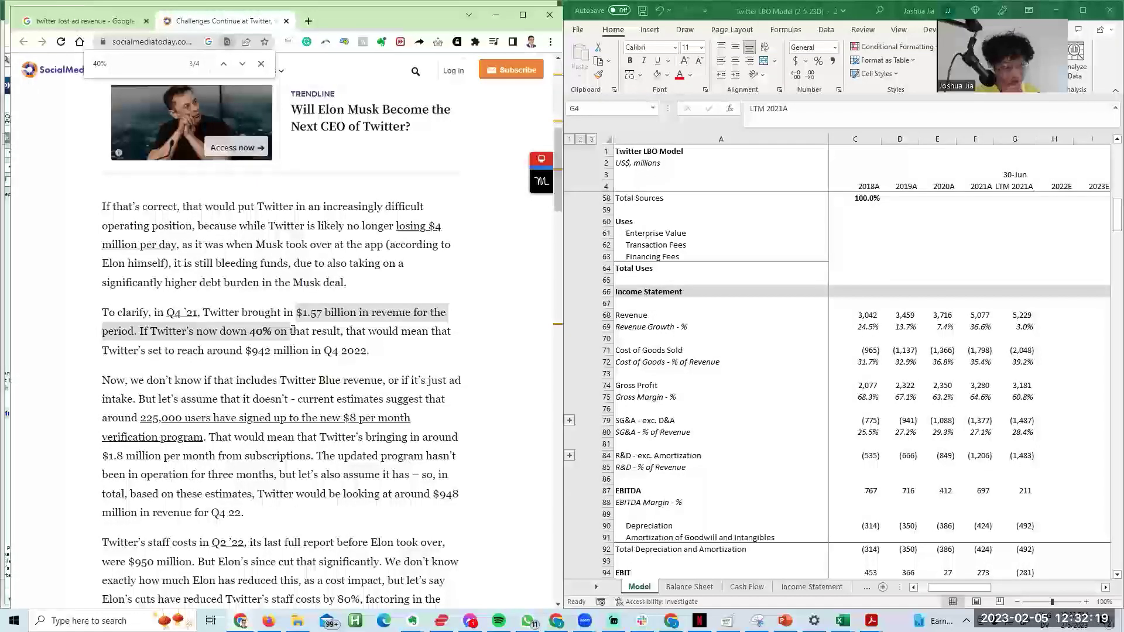
click(292, 329)
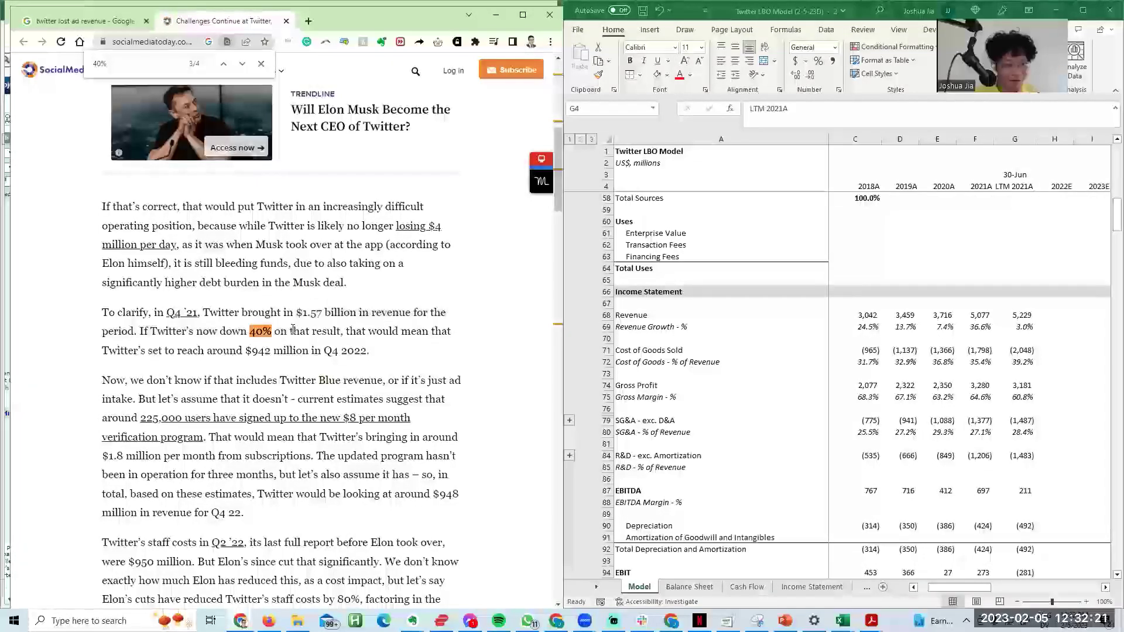
key(ctrl+t)
text(Q4 2021 twt)
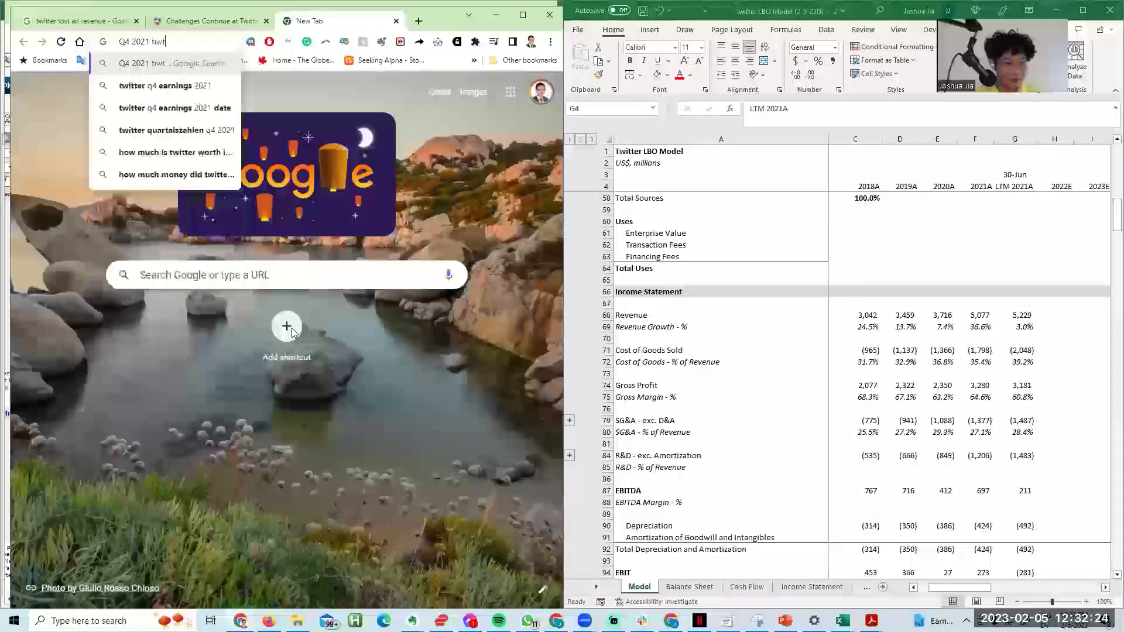
key(BackSpace)
key(BackSpace)
text(witter)
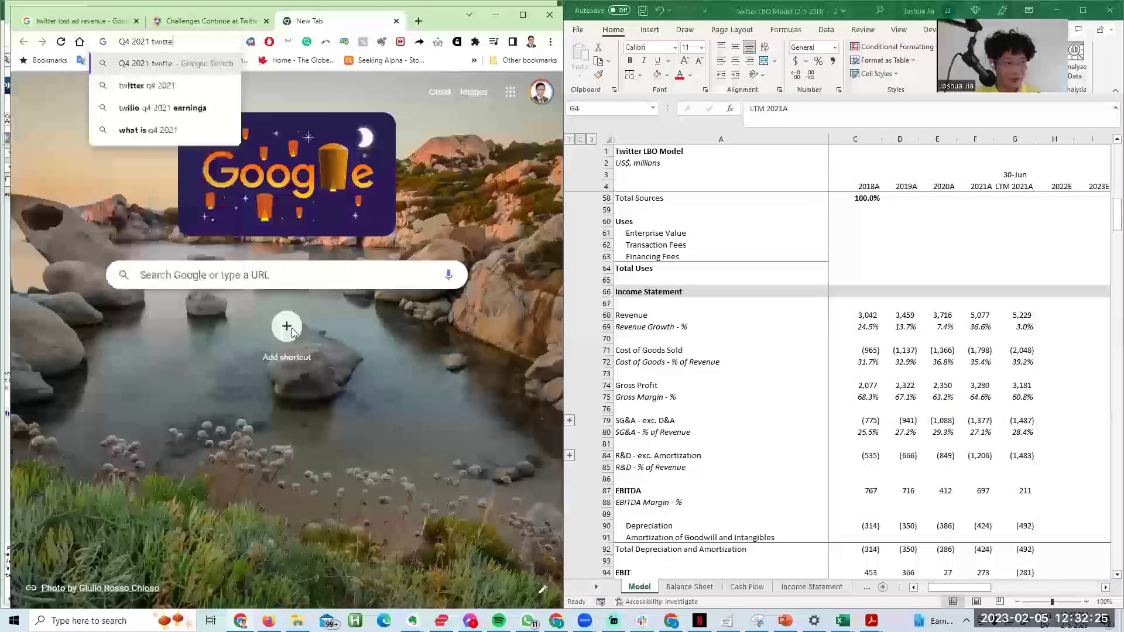
key(Return)
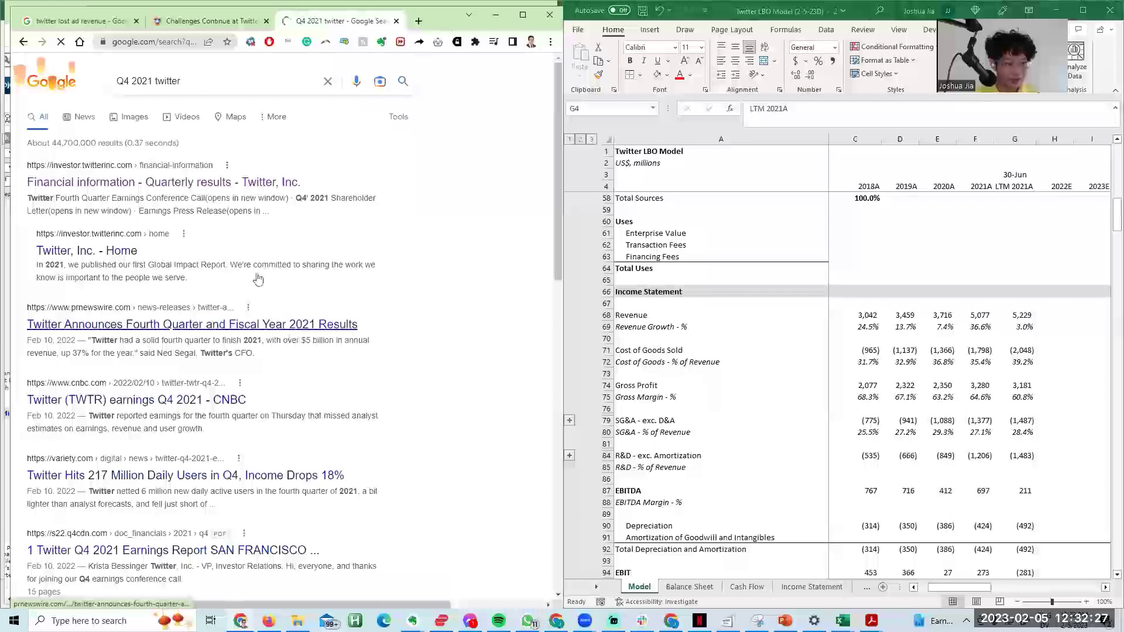
Step: Refine the Google search to "Q4 2021 twitter revenue"
right_click(240, 186)
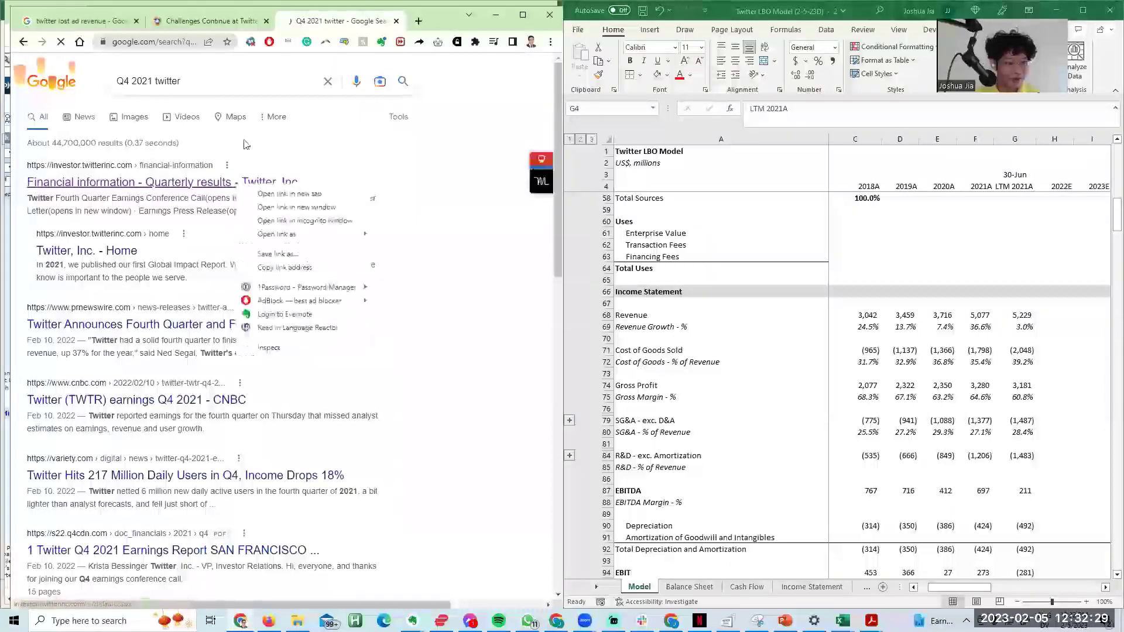
click(241, 81)
text(reveneu)
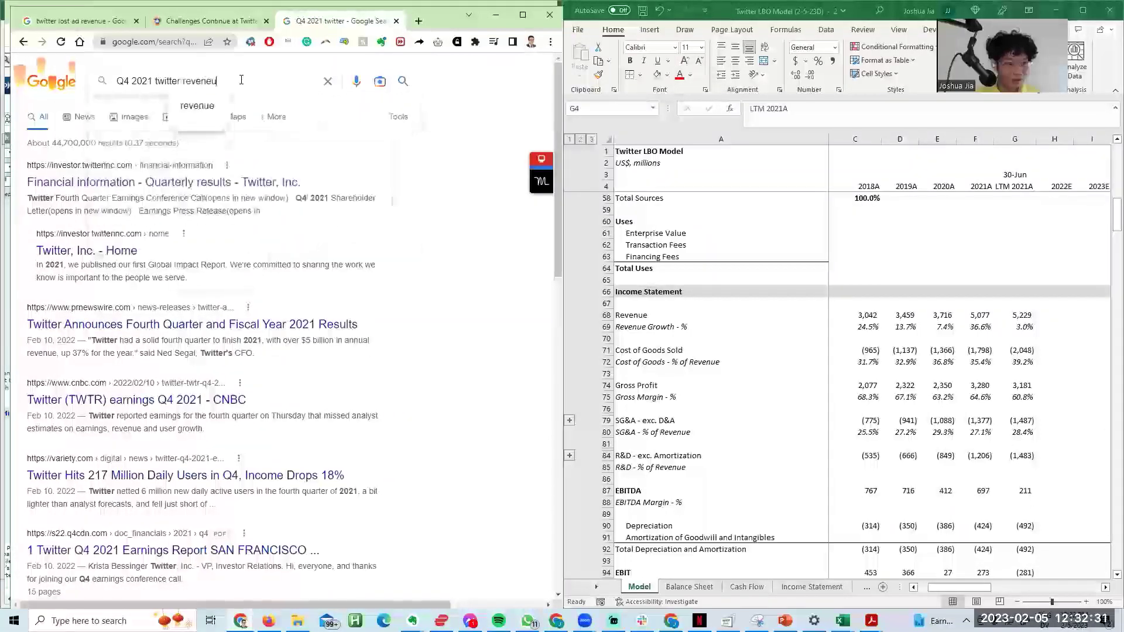
key(BackSpace)
key(BackSpace)
text(ue)
key(Return)
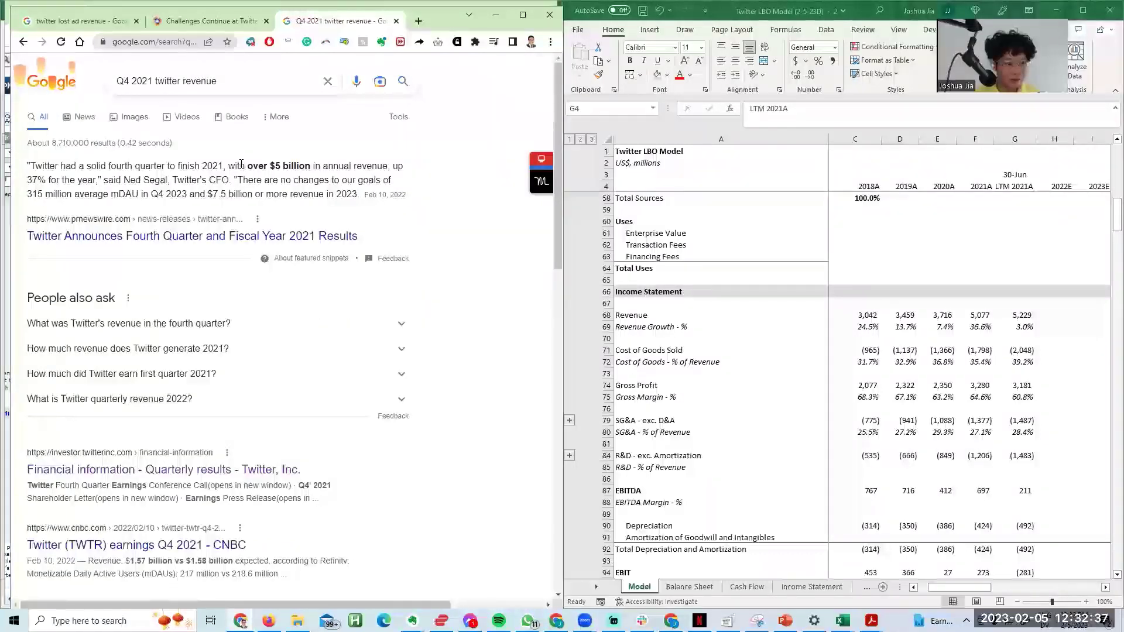
Step: Change the Google search to "Q4 2022 twitter revenue"
right_click(282, 232)
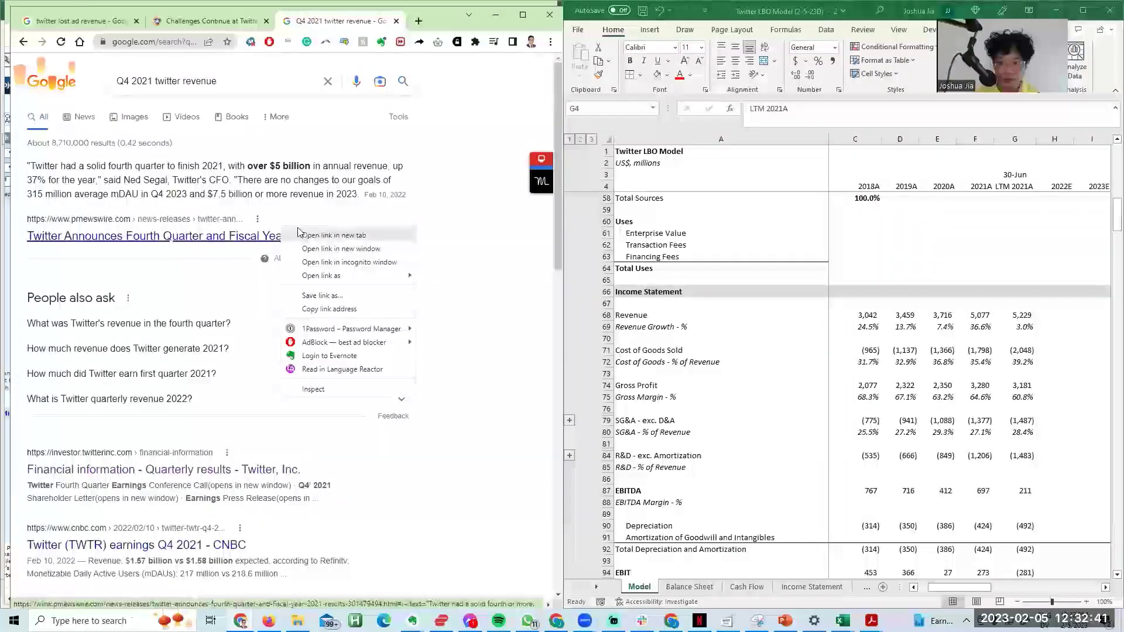
click(255, 175)
click(171, 81)
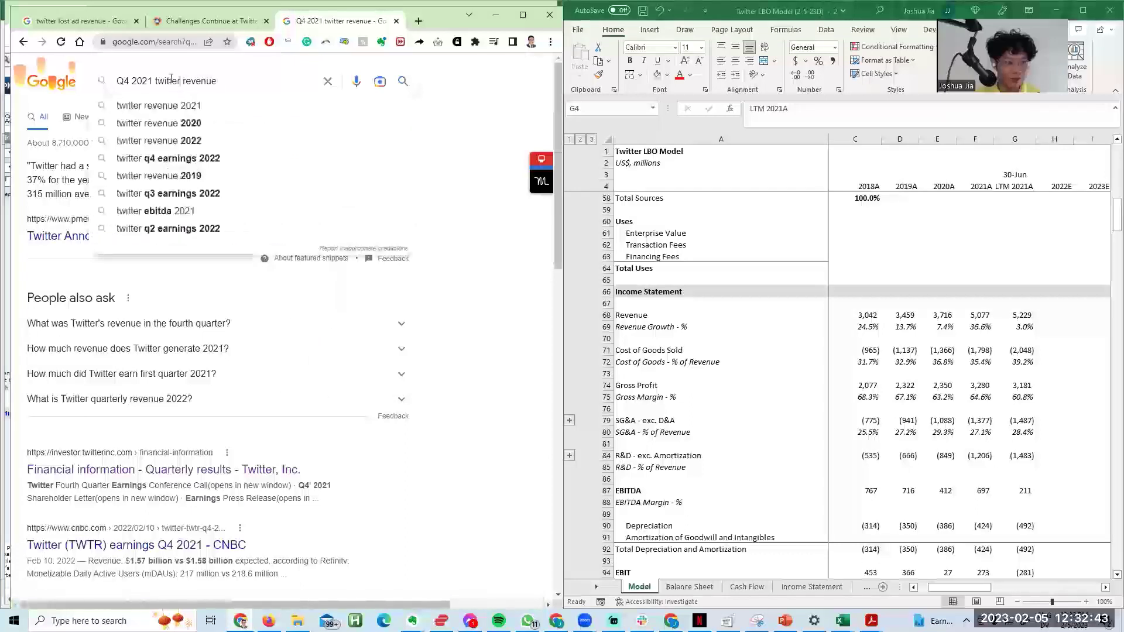
key(BackSpace)
key(BackSpace)
text(2)
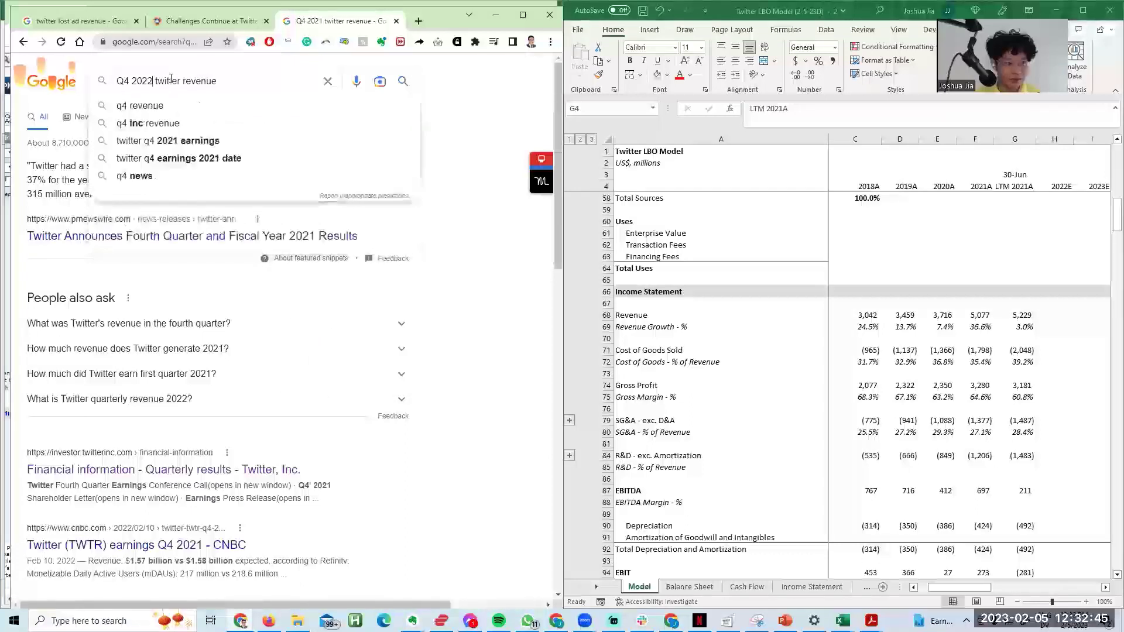
key(Return)
Step: Correct the LTM column header in G4 of the model to LTM 2022A
click(894, 122)
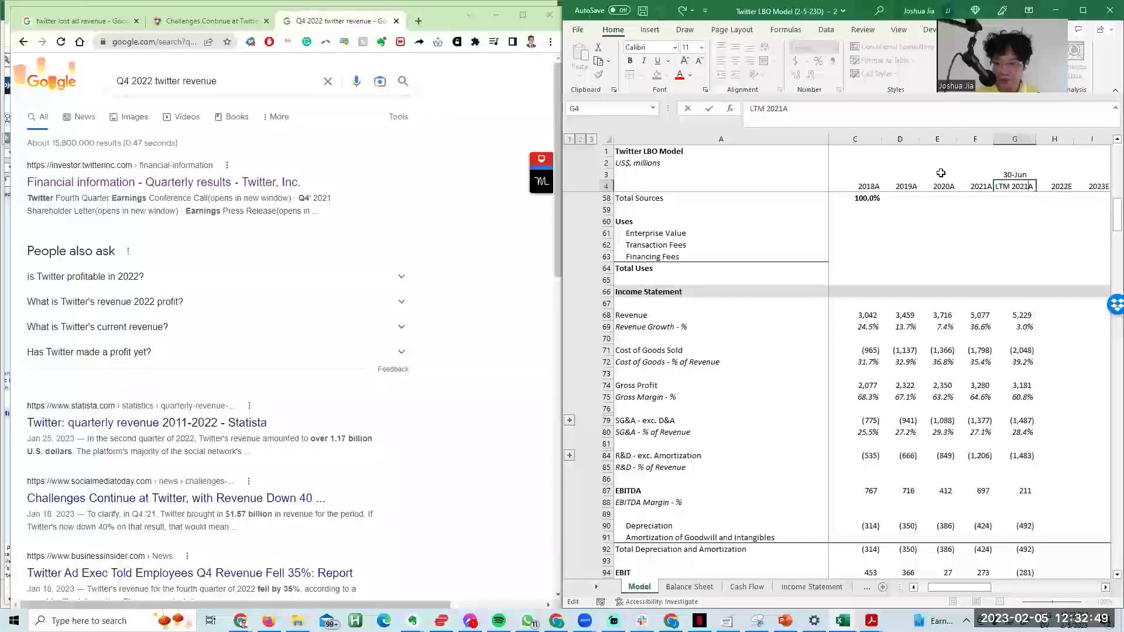
key(Return)
key(Page_Down)
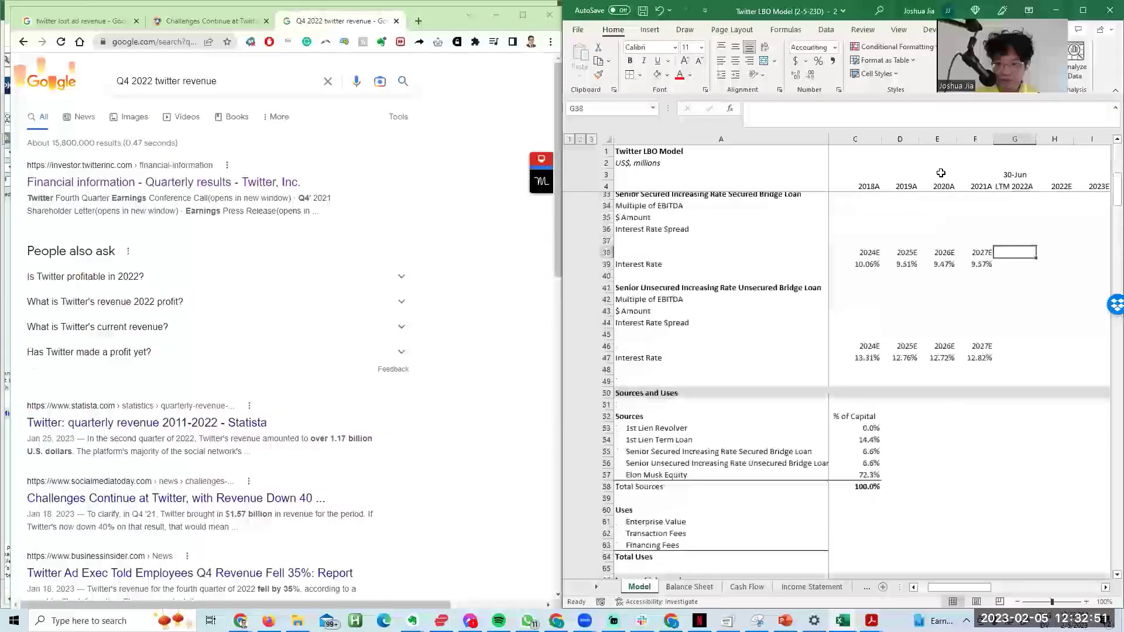
Step: Look through the Q4 2022 revenue results and open The Information's article on Twitter's 35% revenue drop
click(462, 254)
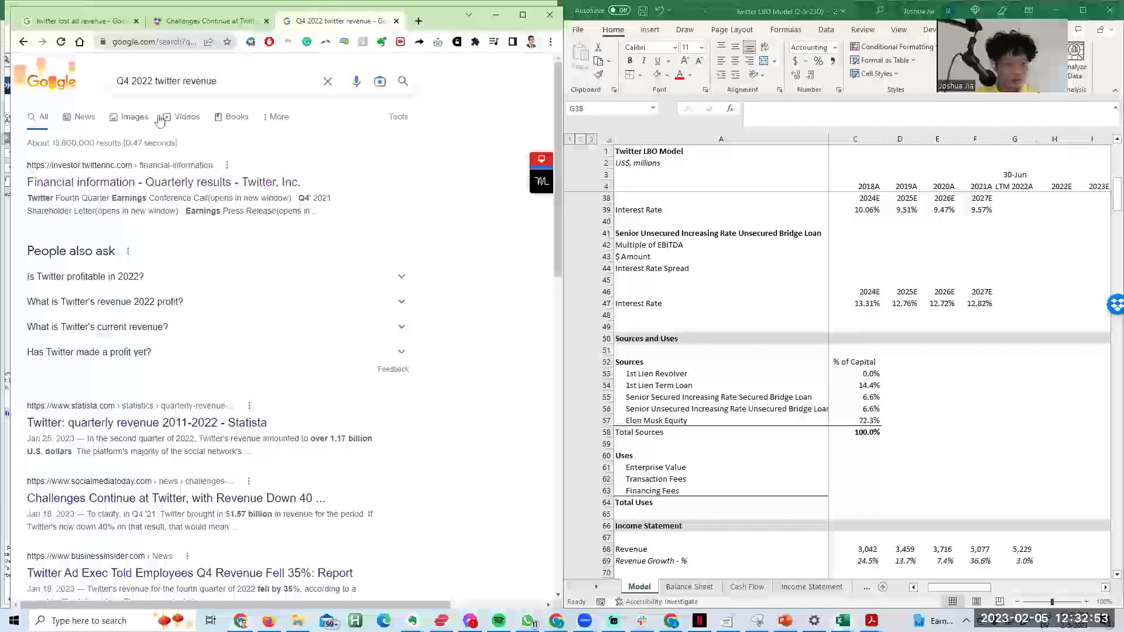
click(154, 81)
click(414, 410)
scroll(128, 274, down, 3)
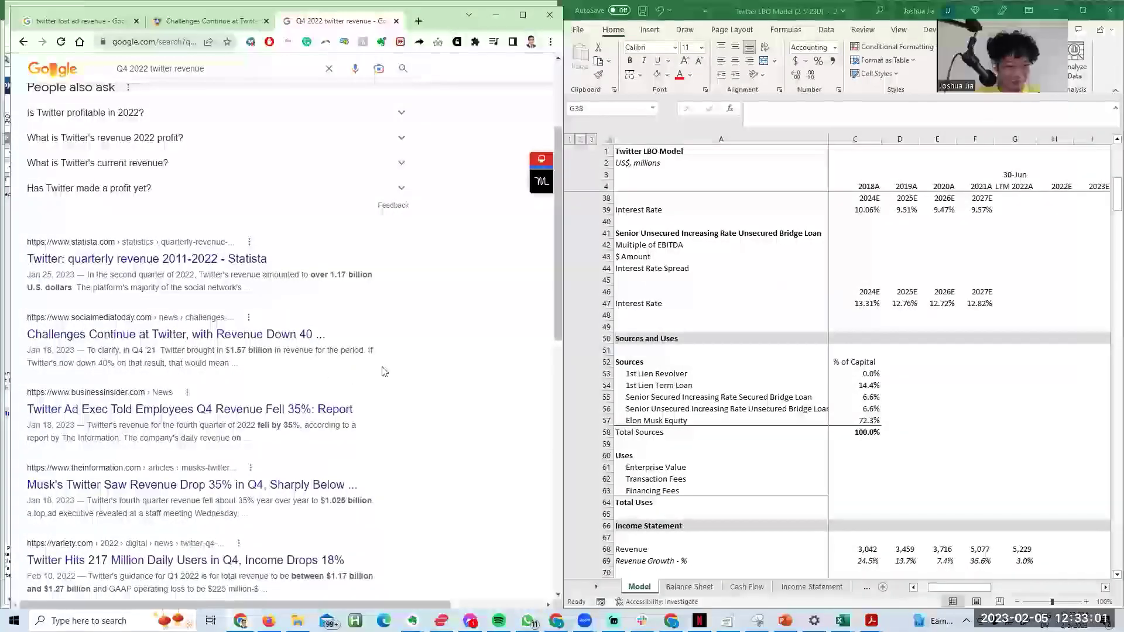
scroll(381, 372, down, 5)
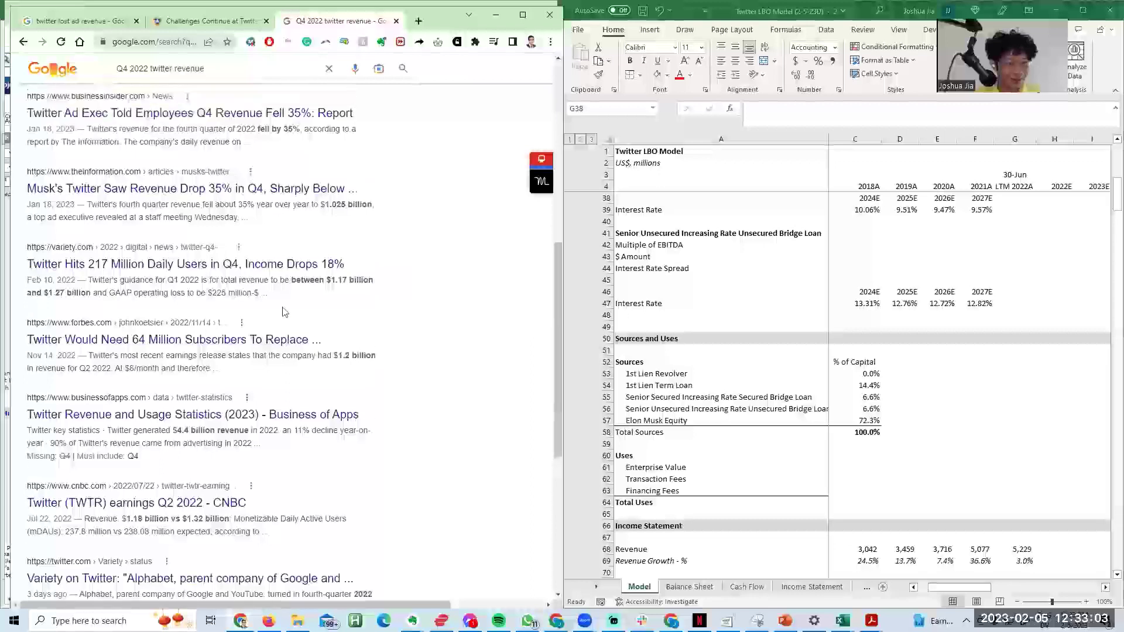
scroll(283, 311, up, 1)
click(285, 224)
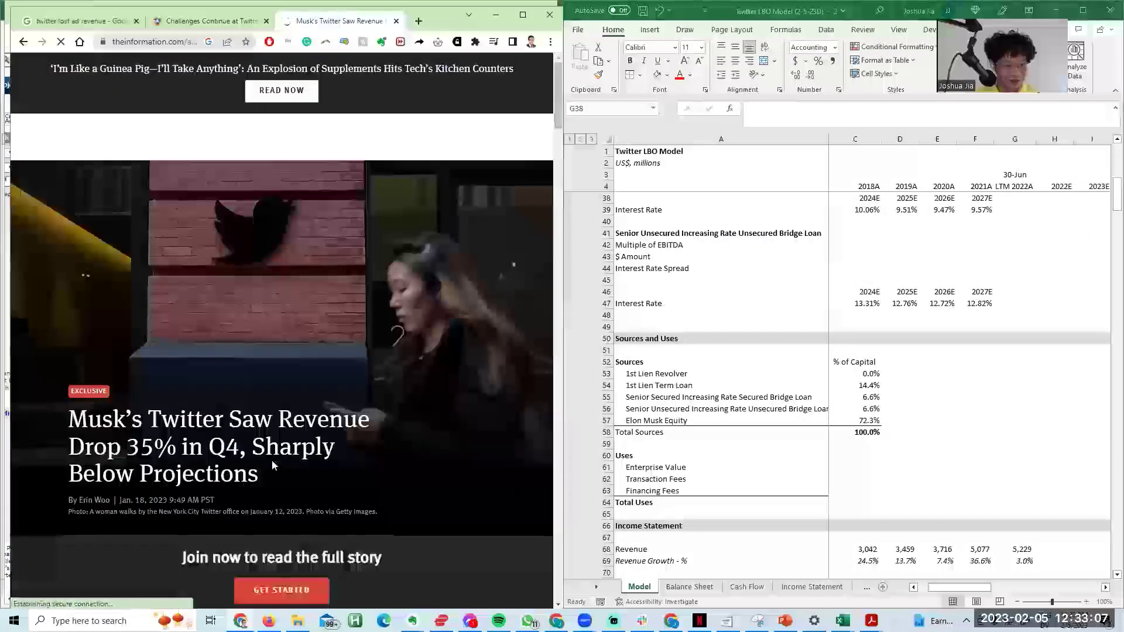
Step: Copy The Information article's address and open it in a new Firefox tab
scroll(209, 441, down, 7)
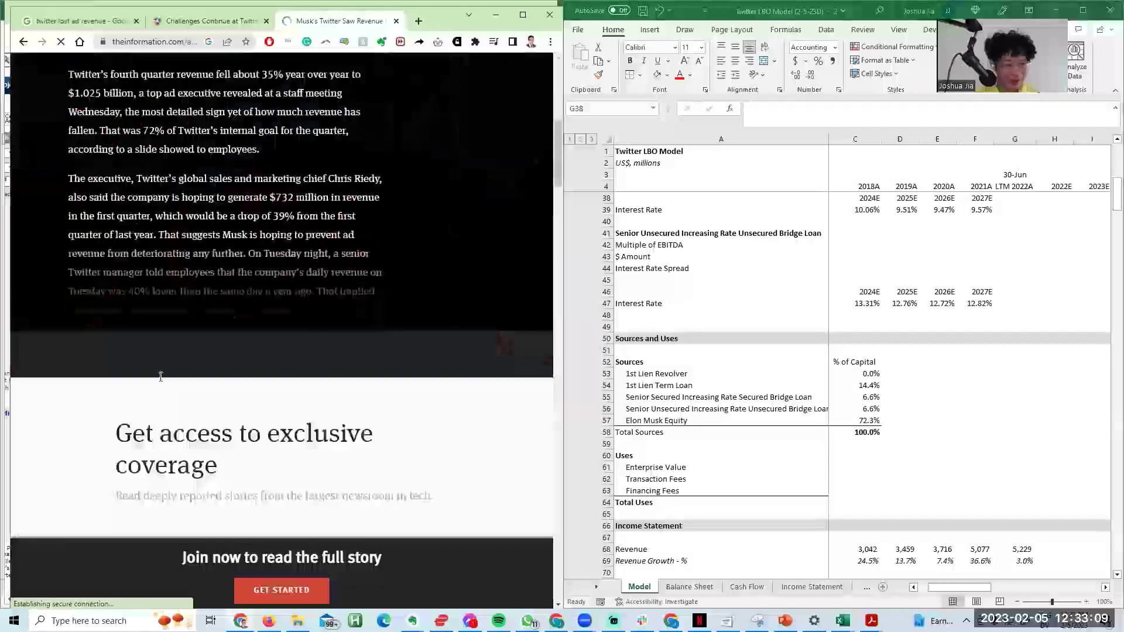
click(117, 42)
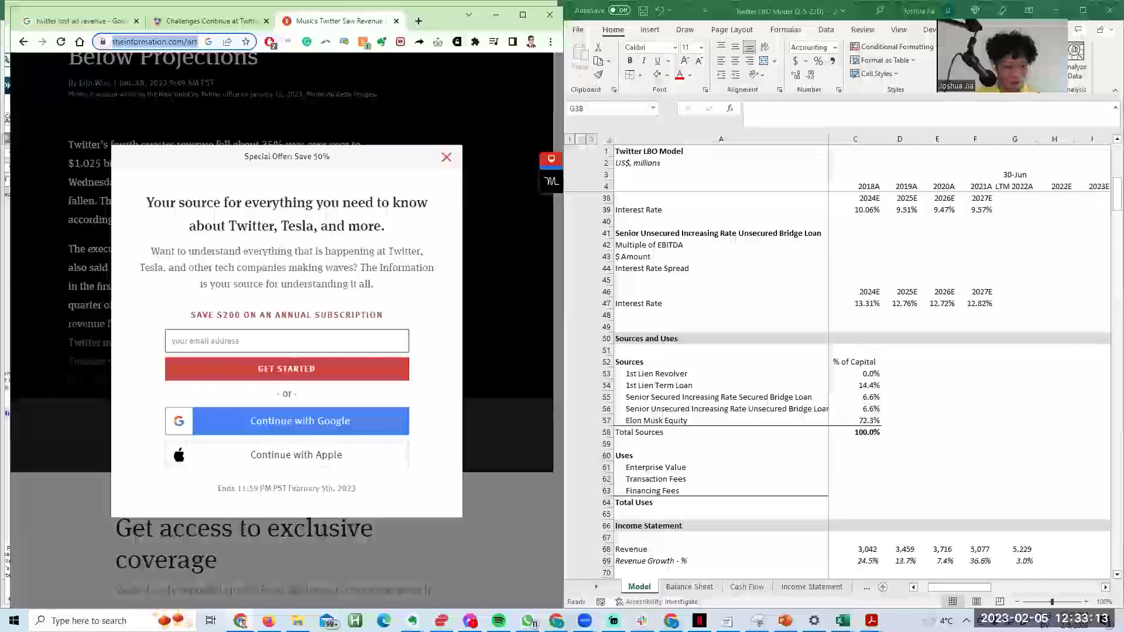
click(269, 621)
key(ctrl+t)
key(ctrl+v)
key(Return)
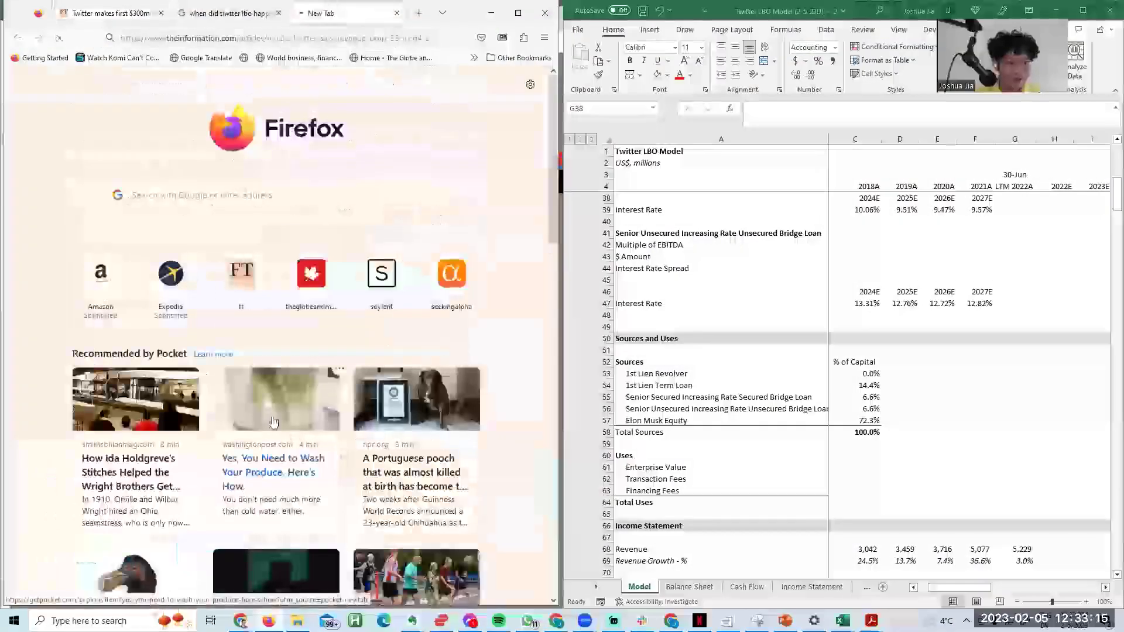
Step: Read the article's opening paragraph for Twitter's fourth quarter revenue figure
scroll(166, 248, down, 5)
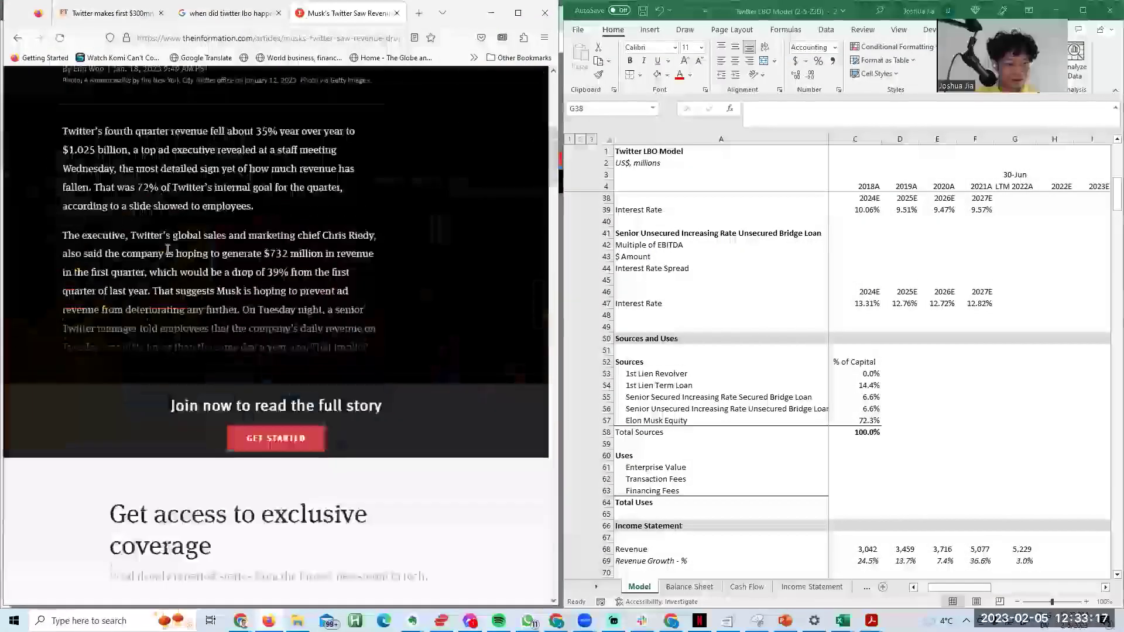
scroll(170, 309, up, 5)
scroll(153, 303, down, 5)
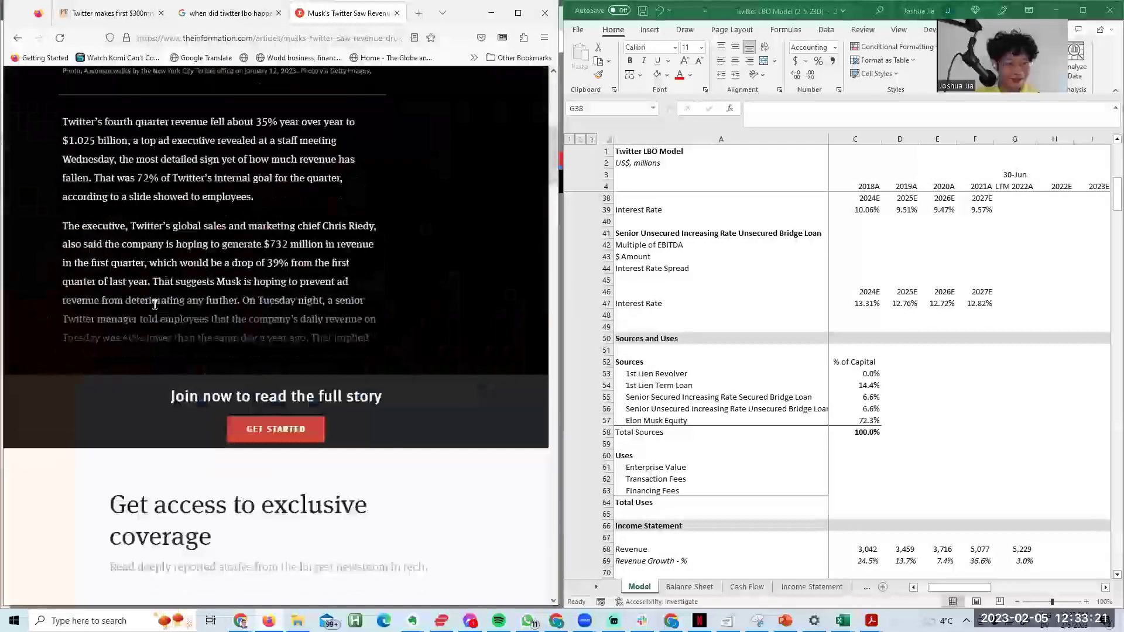
drag(130, 142, 79, 143)
click(133, 157)
Step: Insert four blank rows directly above the Revenue row of the model's Income Statement
click(860, 259)
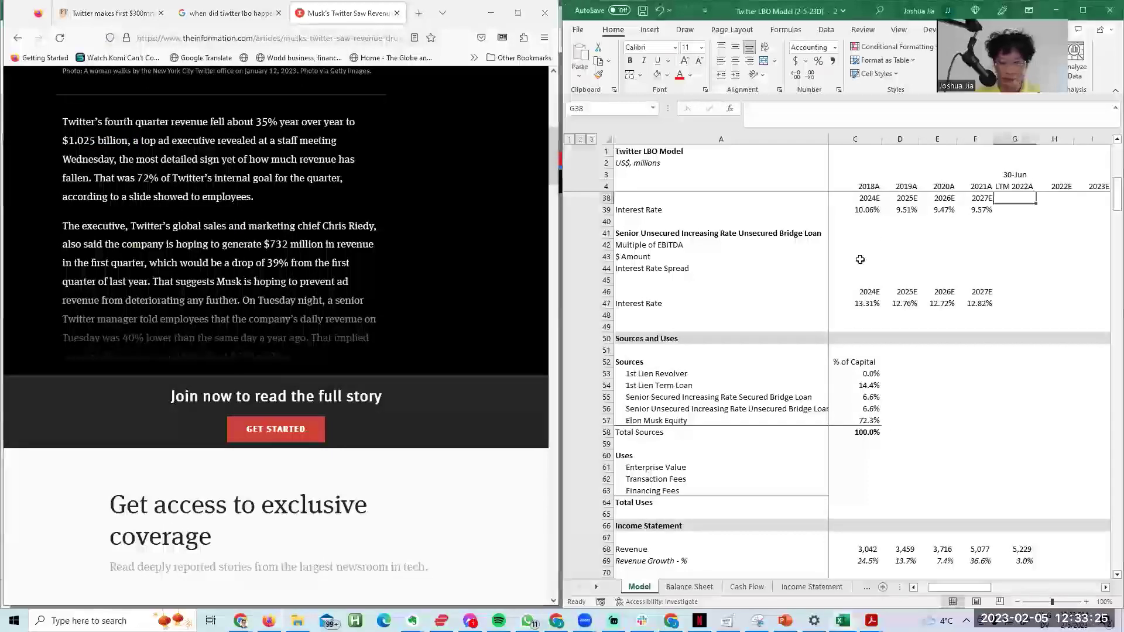
scroll(860, 259, up, 1)
key(Up)
key(Right)
key(Left)
key(Down)
key(Page_Down)
key(Up)
key(Up)
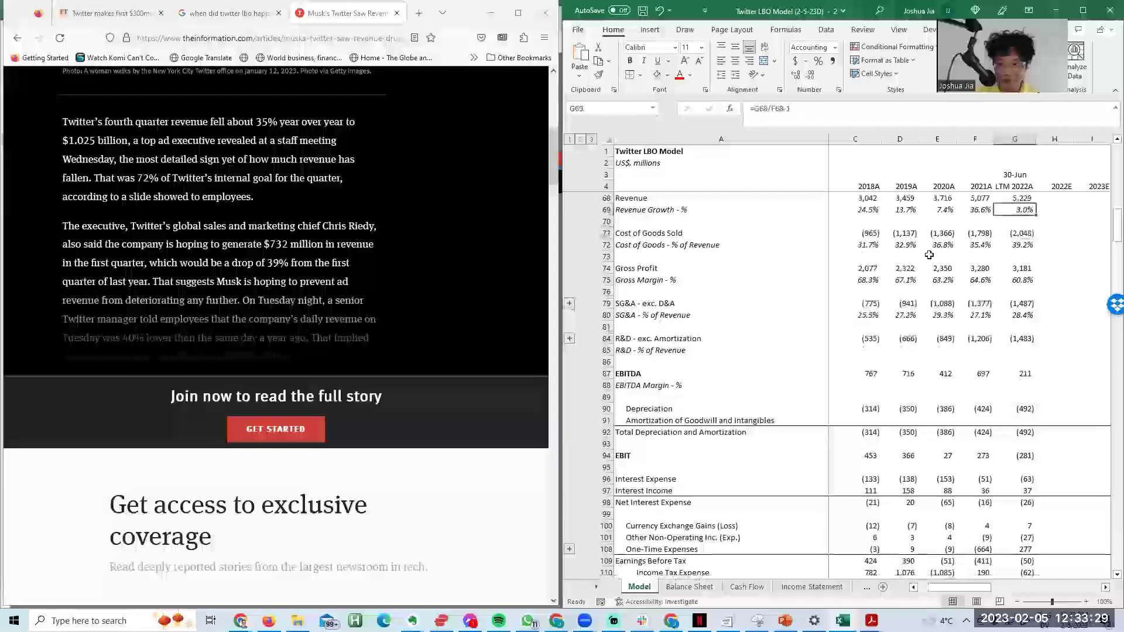
key(Right)
key(Up)
key(Up)
key(Right)
key(Right)
key(Left)
key(Up)
key(Up)
key(Up)
key(Up)
key(Up)
key(Left)
key(Down)
key(Down)
key(Down)
key(Down)
key(Down)
key(Down)
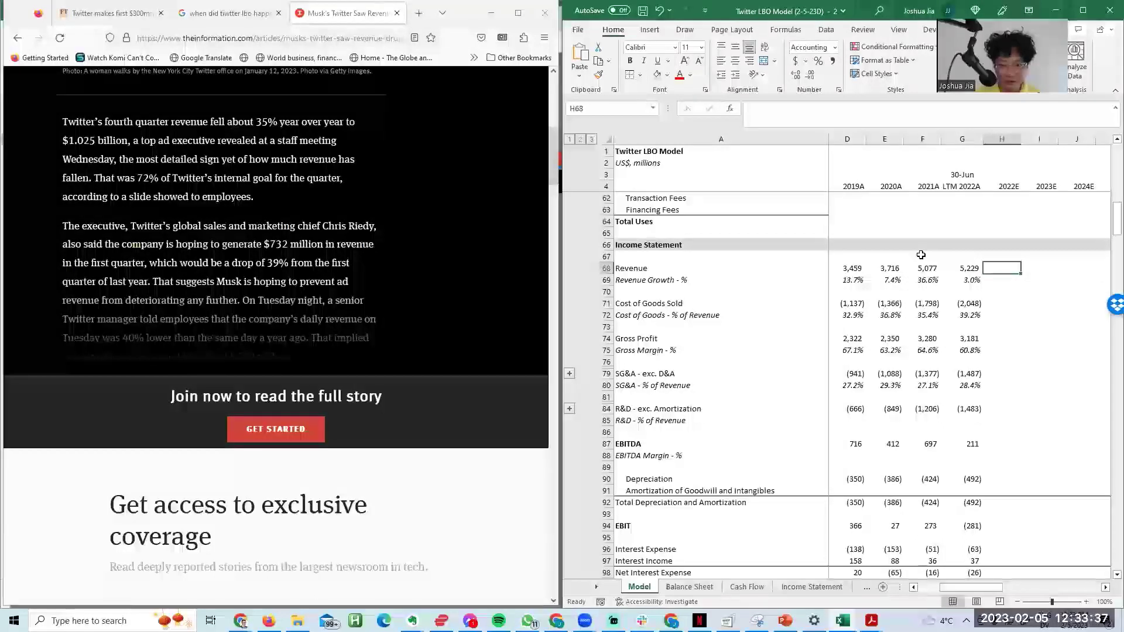
key(alt+i)
key(r)
key(F4)
key(F4)
key(F4)
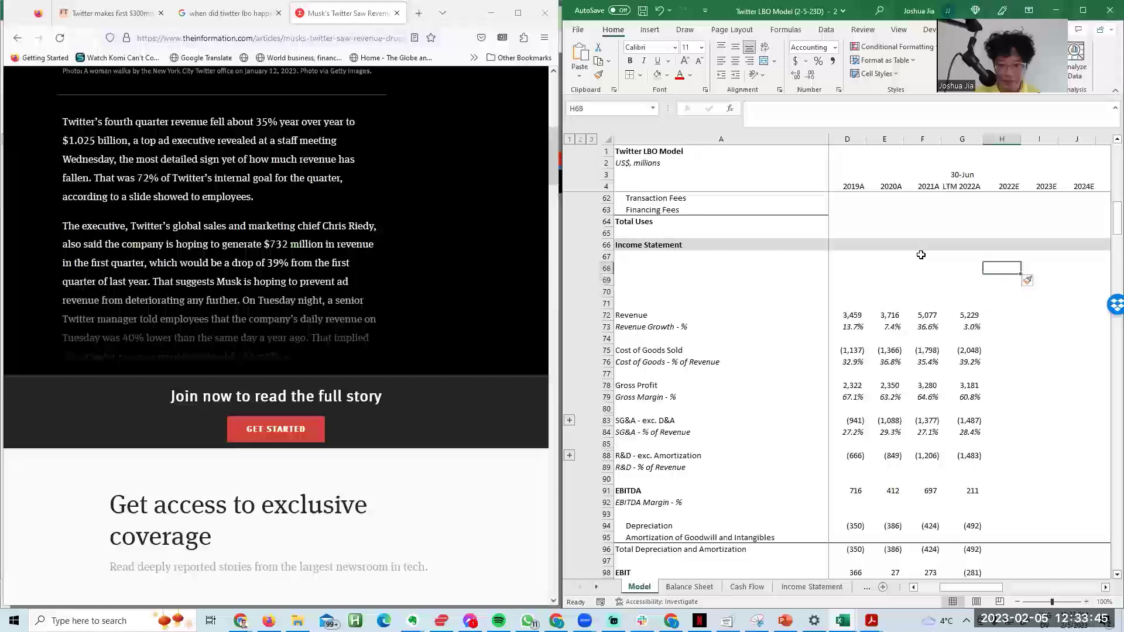
Step: Enter 1025 in H68 under 2022E and label it Q4 2022 in G68
text(1)
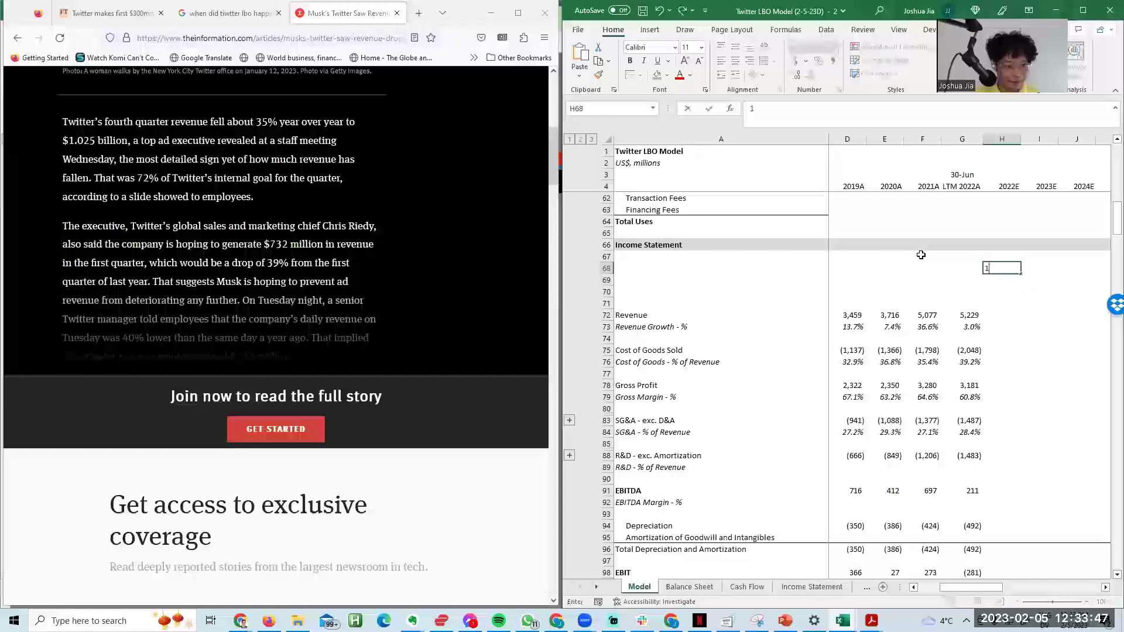
text(025)
key(Return)
key(Up)
key(F2)
key(Escape)
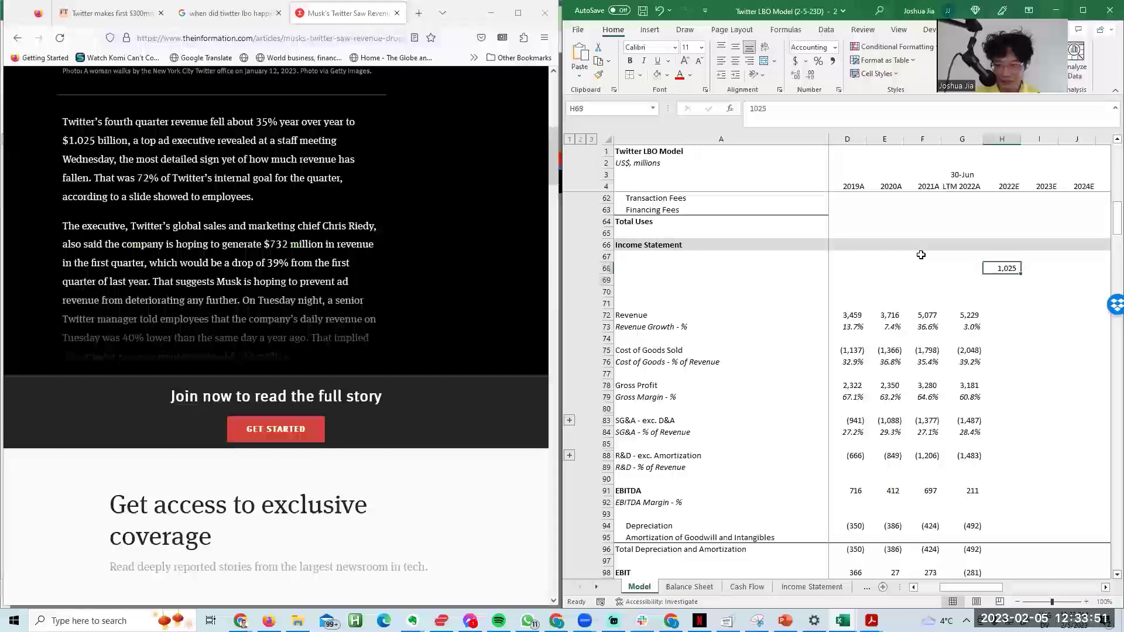
key(Left)
text(Q1)
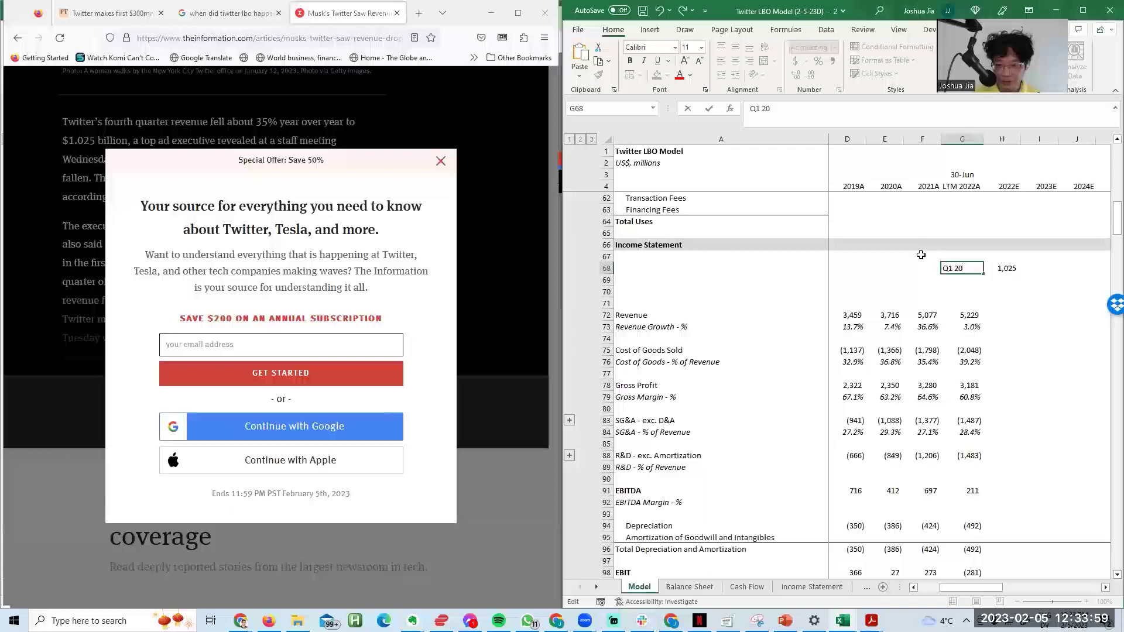
text(2022)
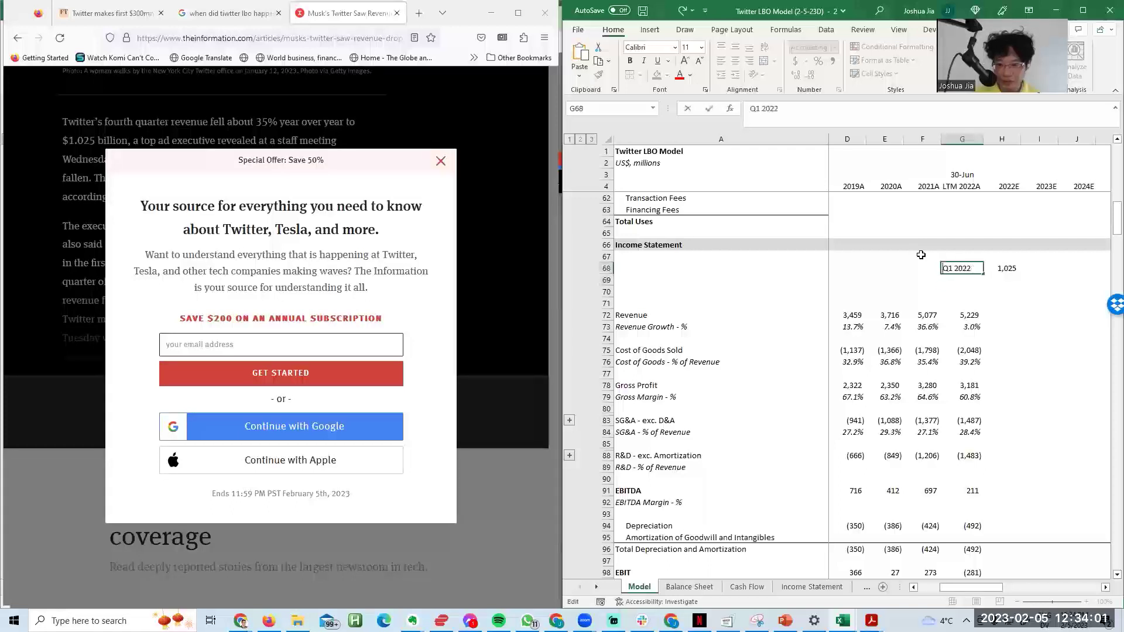
text(4)
key(Return)
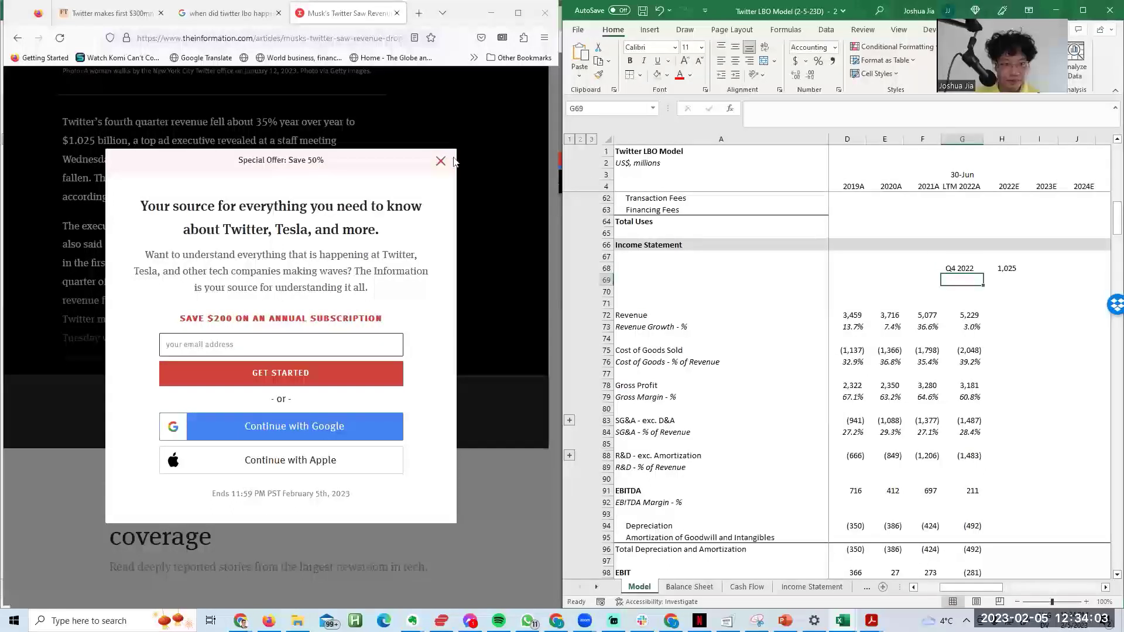
Step: Dismiss the article's subscription offer and search Google in a new tab for "Q3 2022 twitter revenue", highlighting the featured revenue figure
click(440, 164)
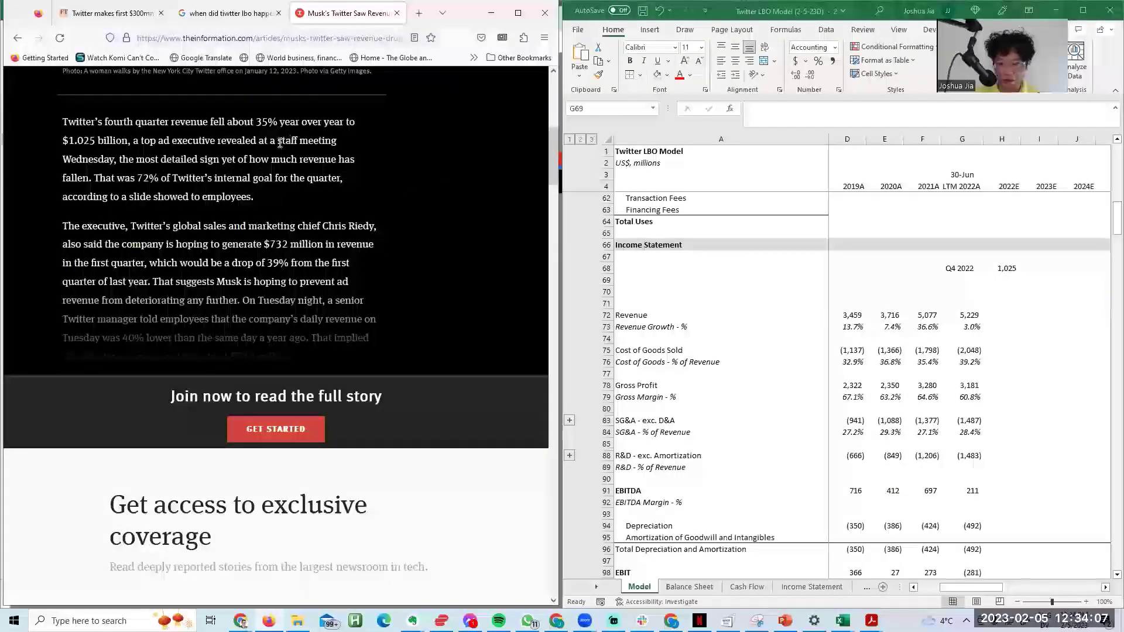
key(ctrl+t)
text(Q4)
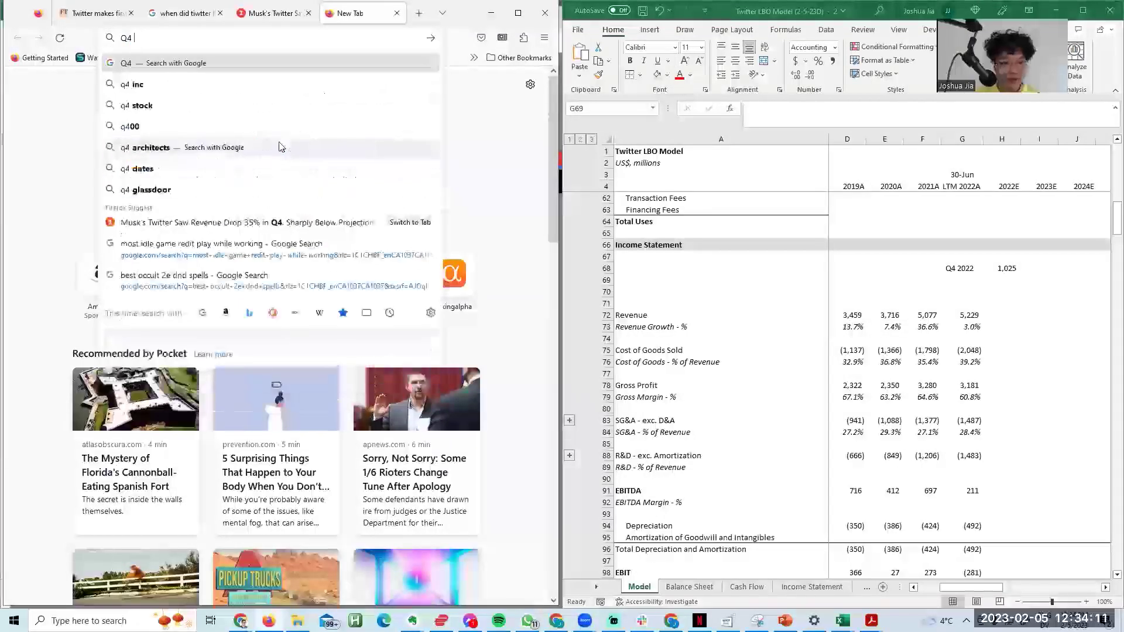
key(BackSpace)
key(BackSpace)
text(3 0)
text(022 twitter r)
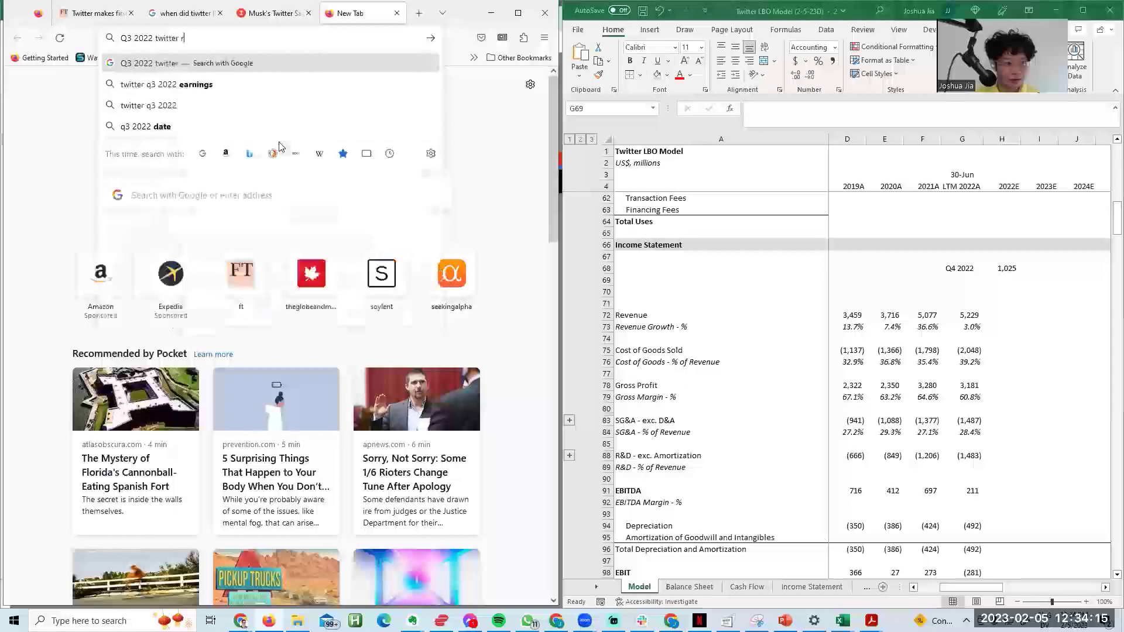
text(evenue)
key(Return)
drag(213, 180, 330, 185)
Step: Move the Q4 2022 label and its value down to row 69 and enter Q3 2022 in G68
click(883, 258)
key(Up)
key(shift+Right)
key(ctrl+x)
key(Down)
key(ctrl+v)
key(Up)
text(Q3 2)
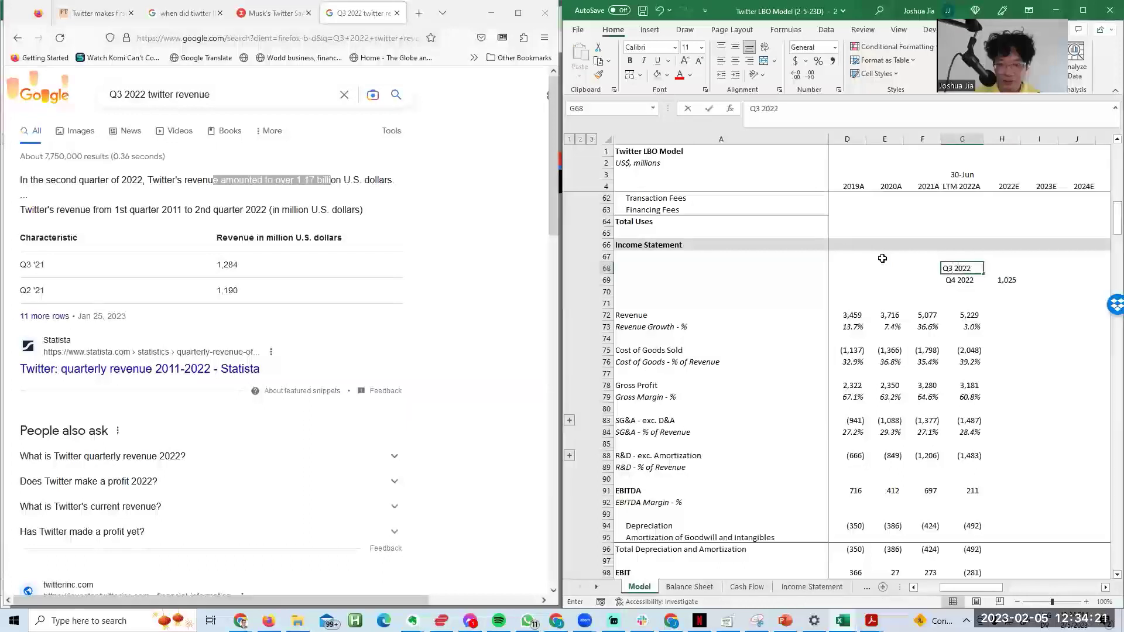
key(Tab)
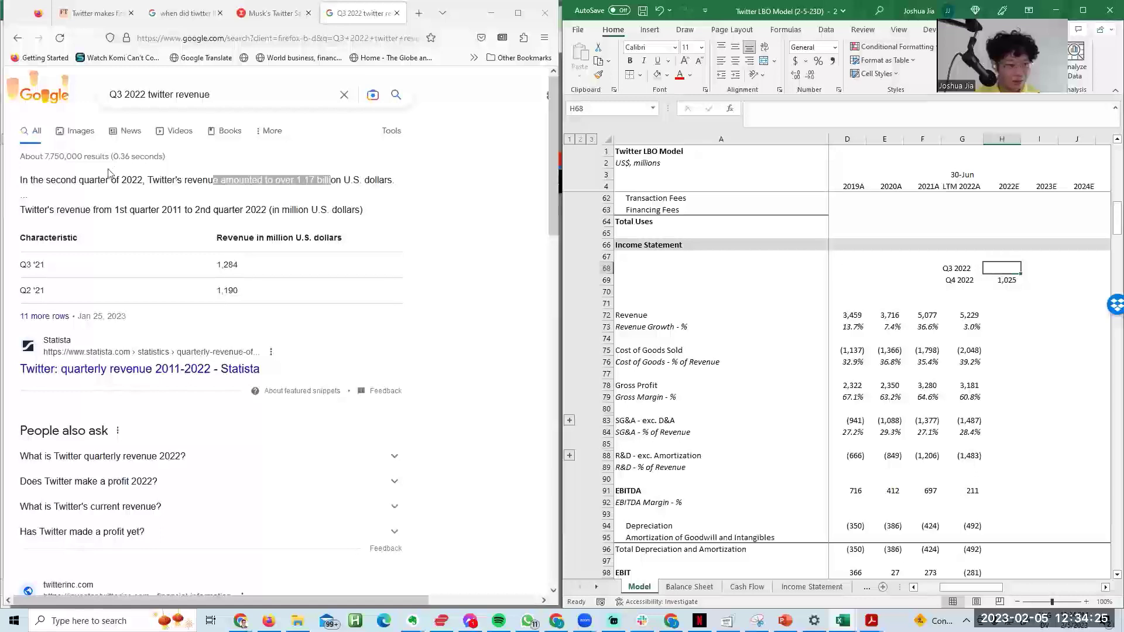
Step: Look through the Q3 2022 revenue results and open the Forbes article on Twitter needing 64 million subscribers in a new tab
click(530, 336)
scroll(297, 246, down, 10)
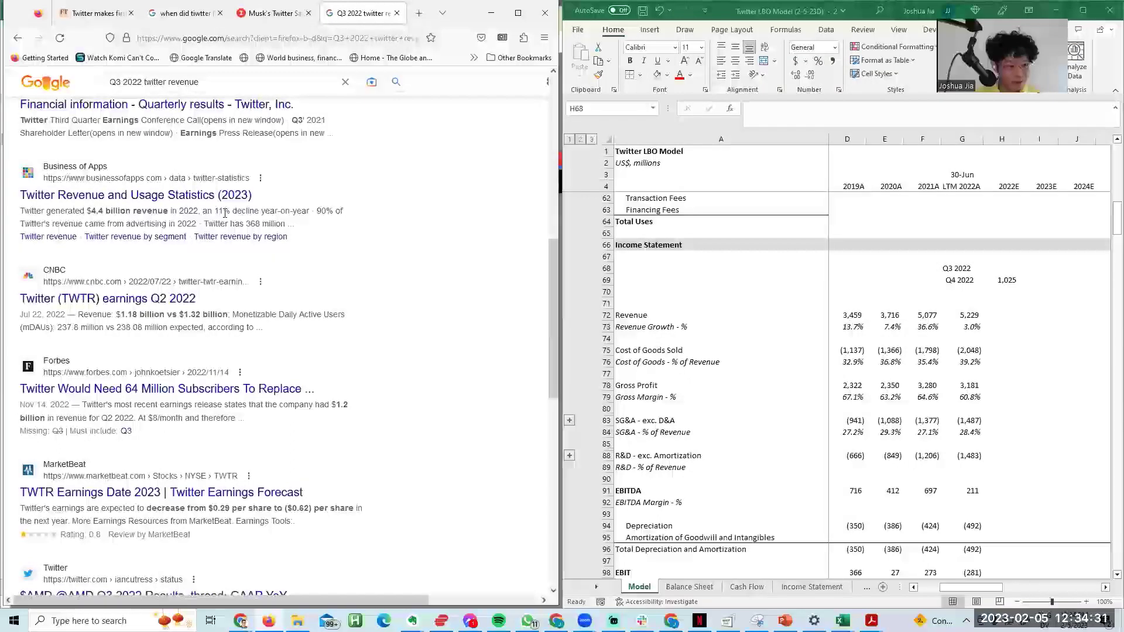
right_click(273, 387)
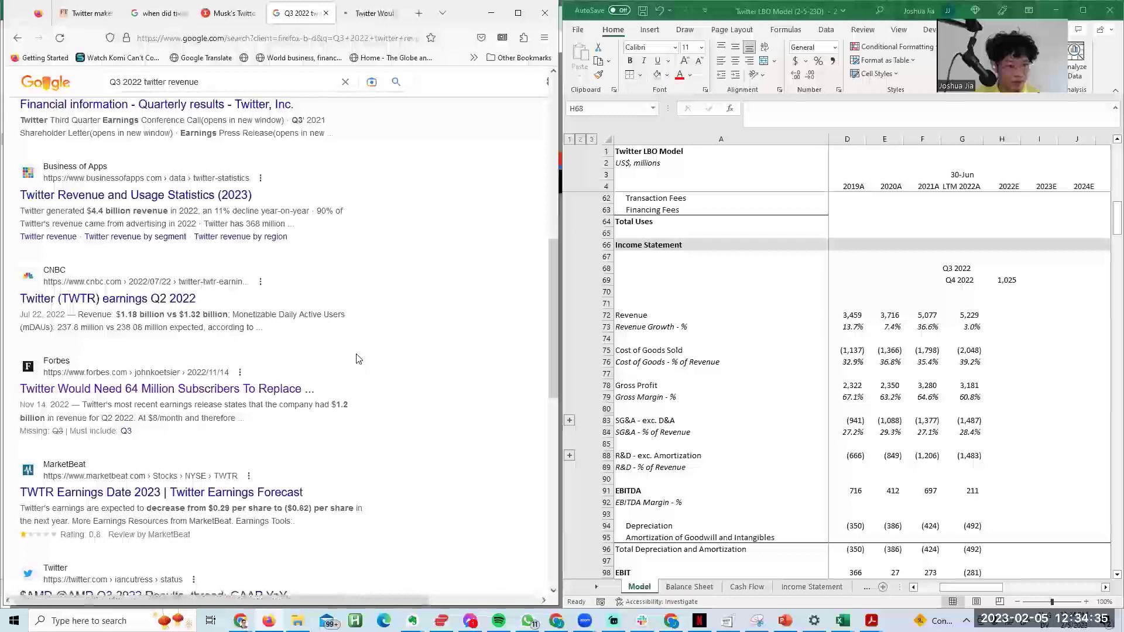
click(373, 14)
drag(245, 319, 251, 373)
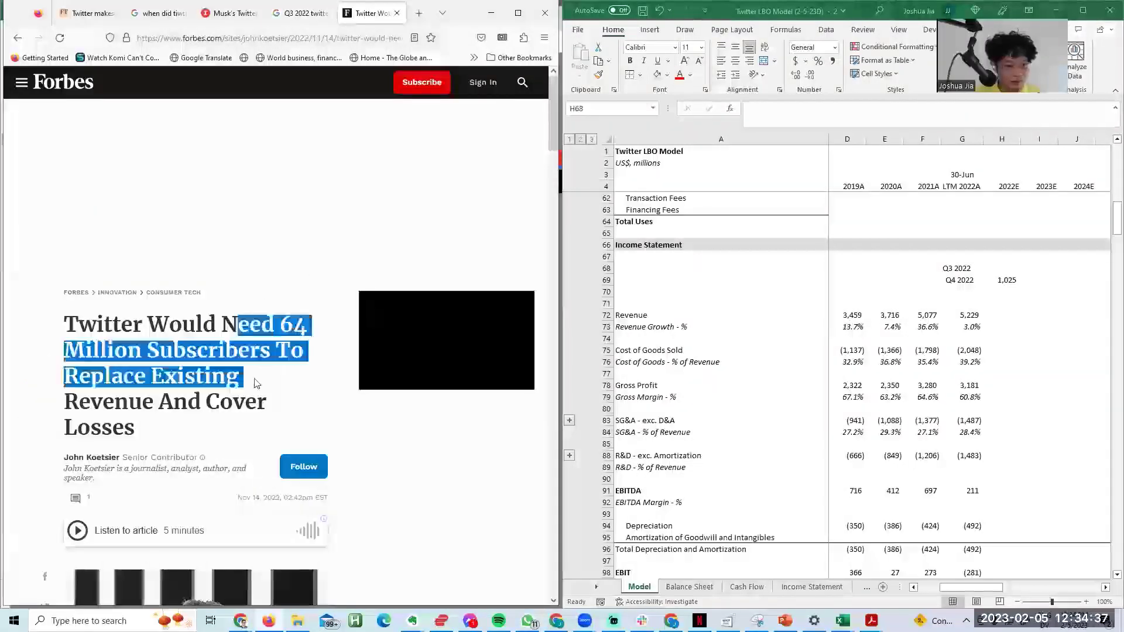
click(195, 330)
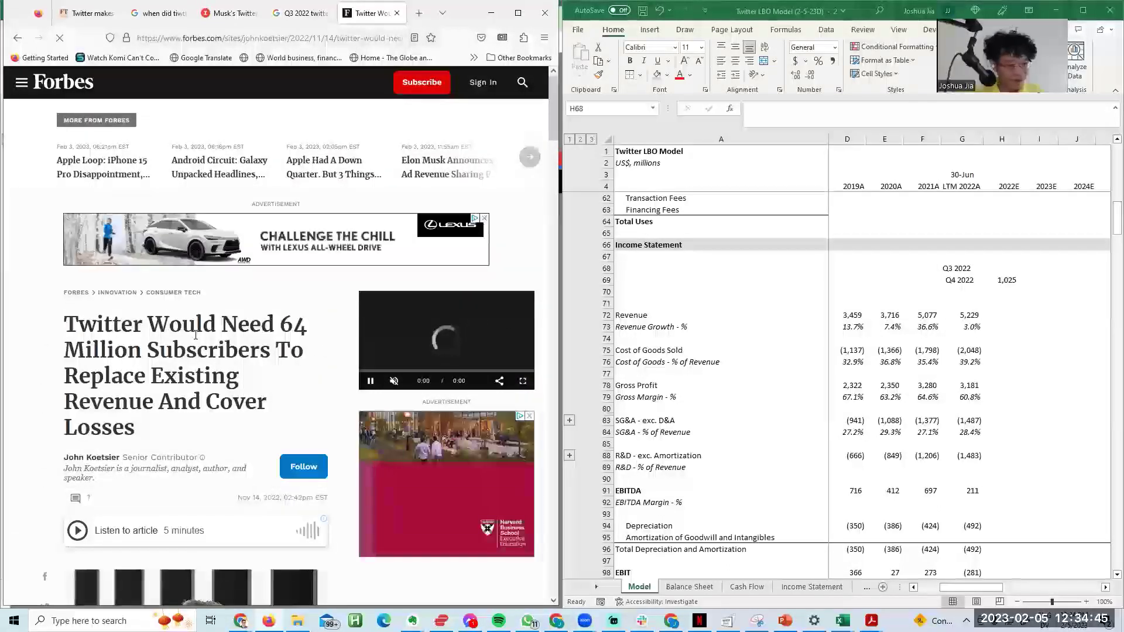
Step: Skim the Forbes article's opening and search Google in a new tab for "elon musk $8 / month twitter plan"
scroll(195, 334, down, 6)
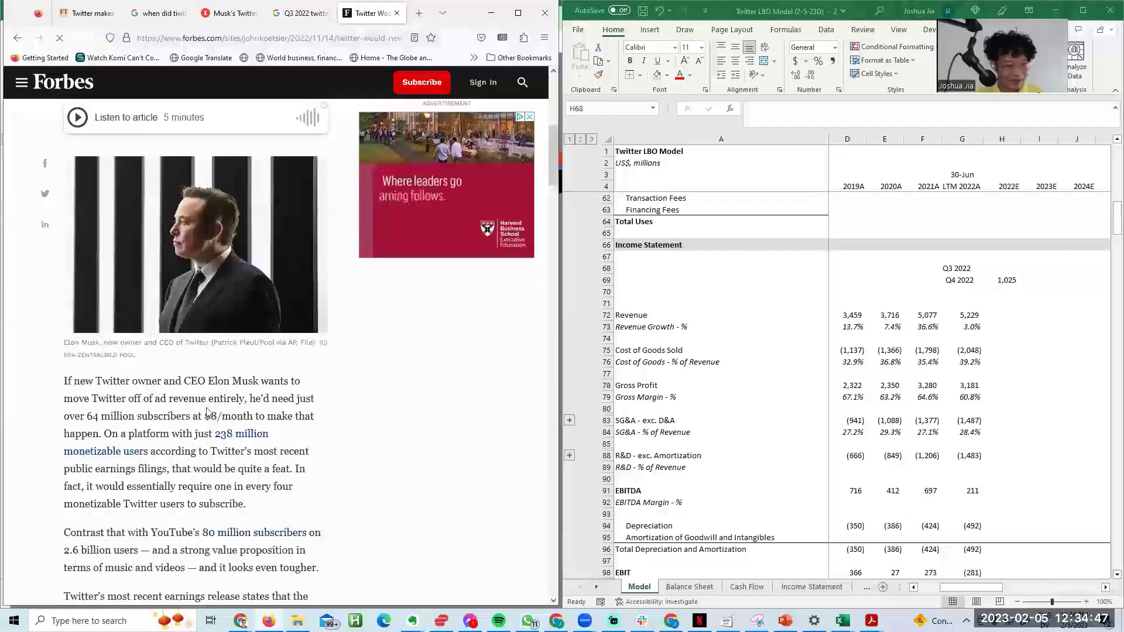
key(ctrl+t)
text(elon)
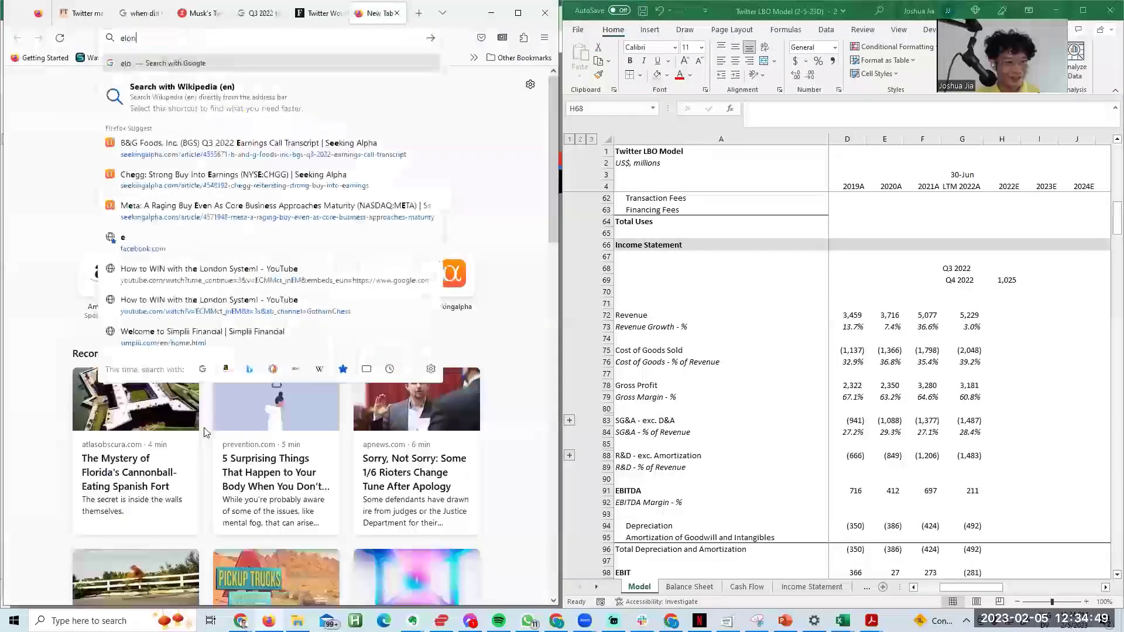
text( musk $8 / month)
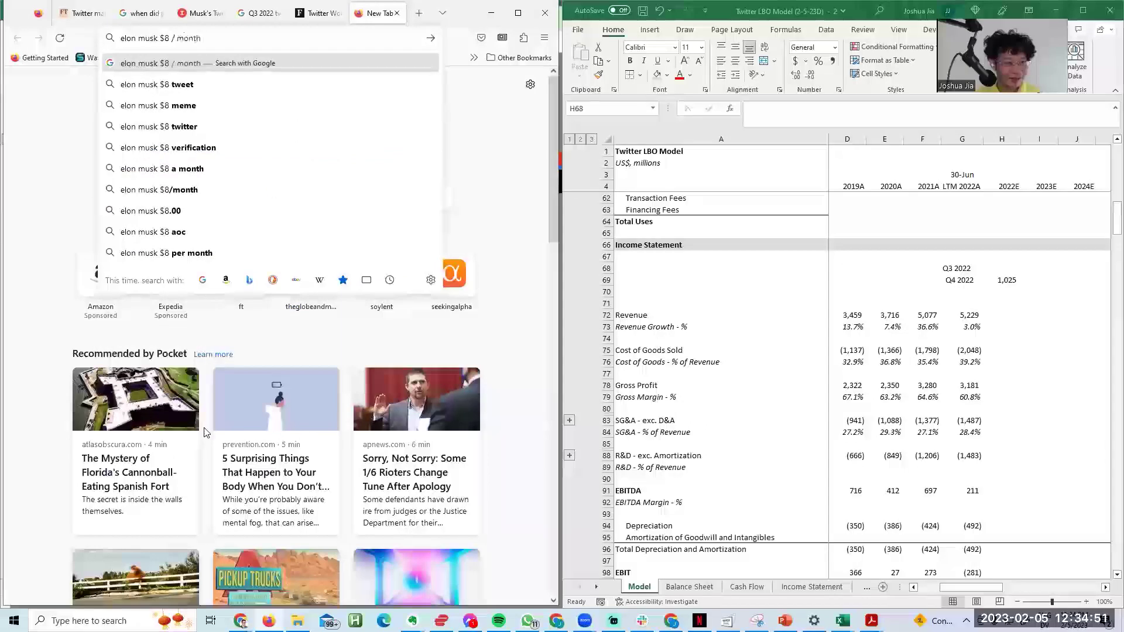
text( tiwtter plan)
key(Return)
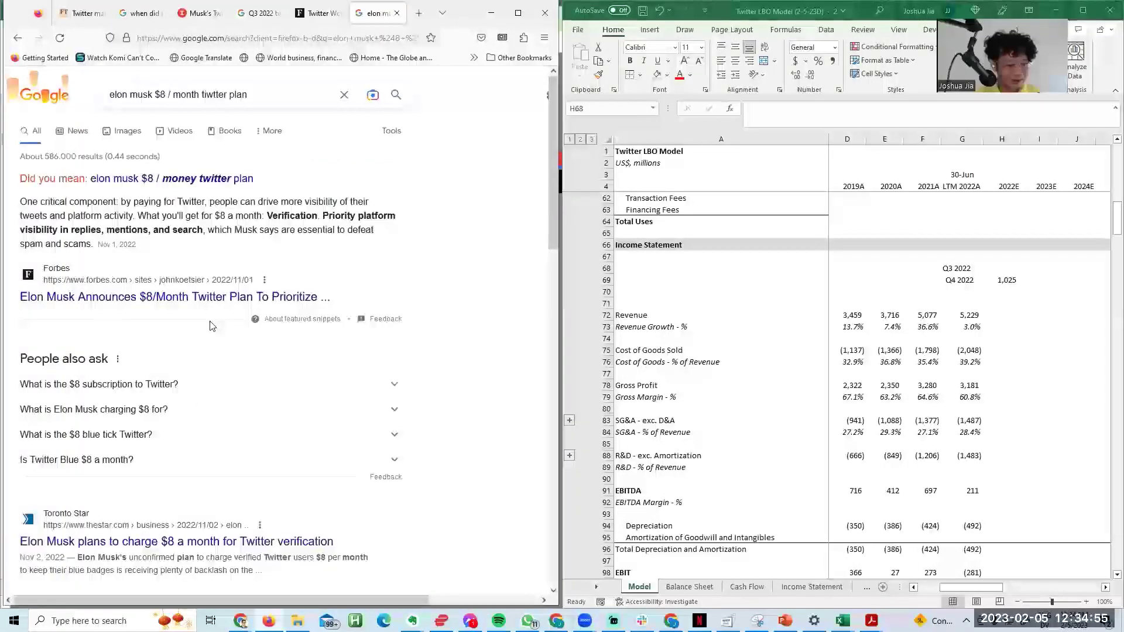
Step: Look through the results on the $8 per month plan, return to the Forbes article and dismiss its overlay
scroll(212, 326, down, 8)
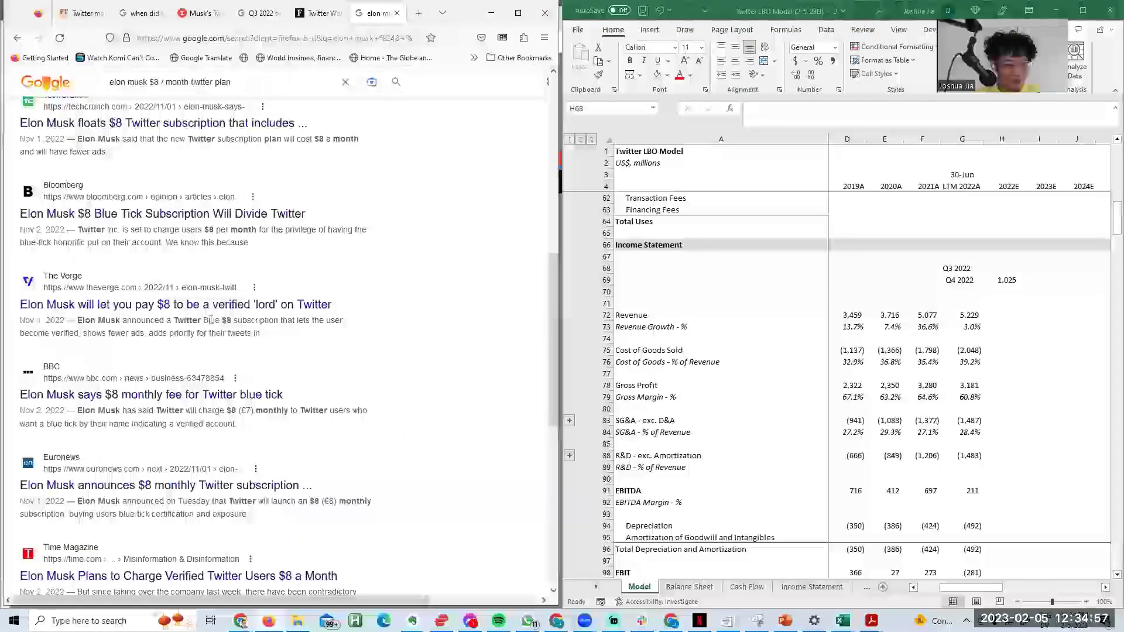
scroll(212, 316, up, 5)
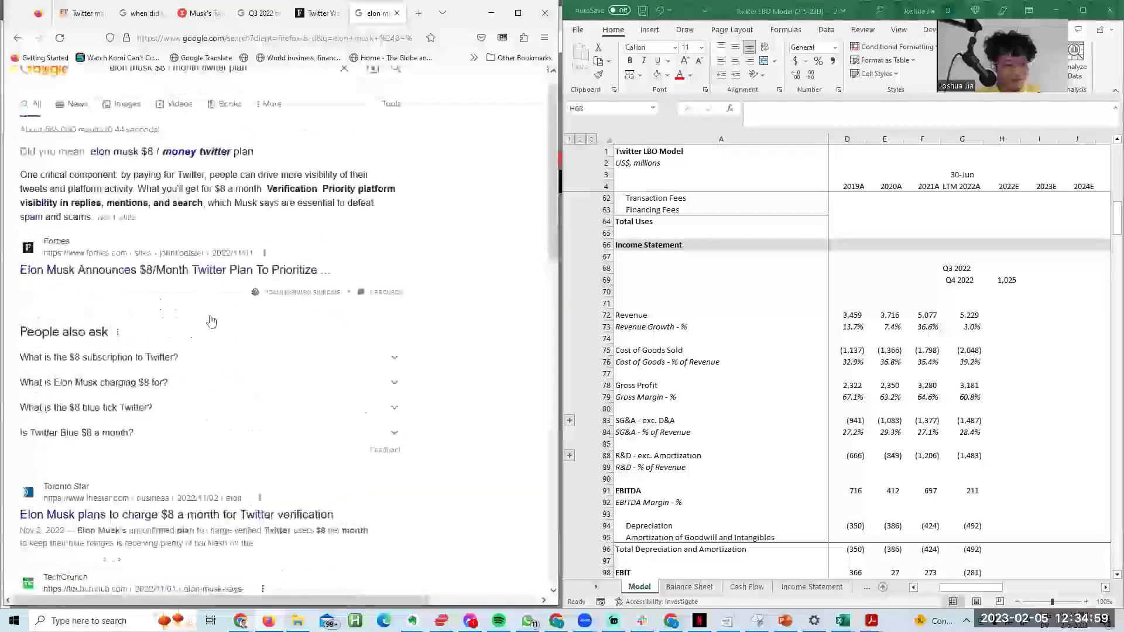
scroll(214, 322, down, 6)
scroll(214, 321, down, 7)
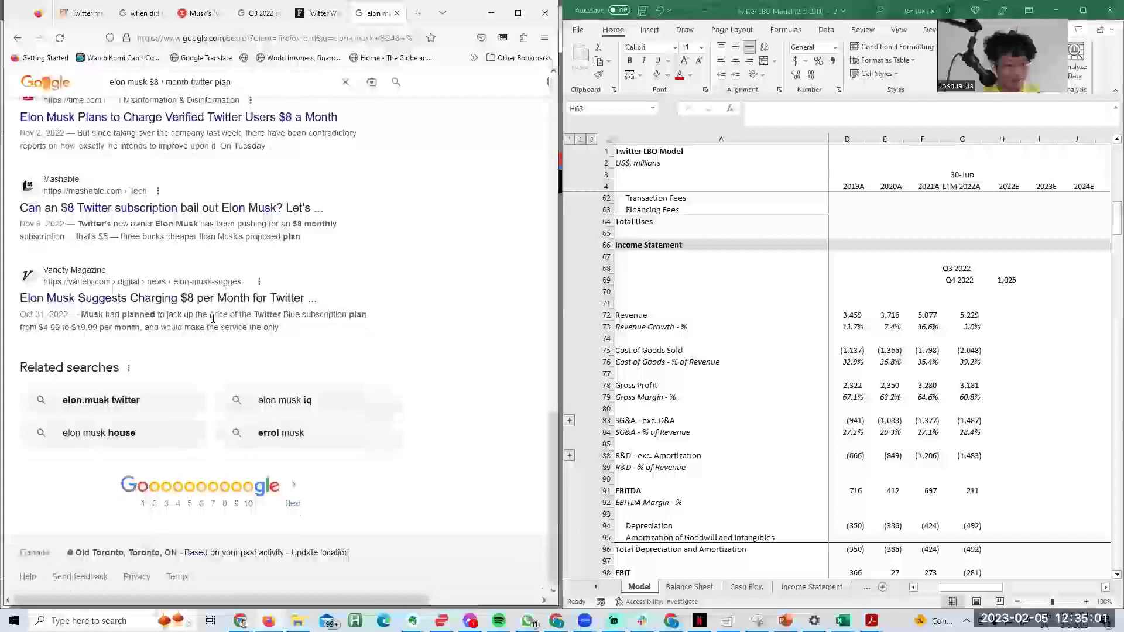
scroll(213, 318, up, 10)
click(212, 321)
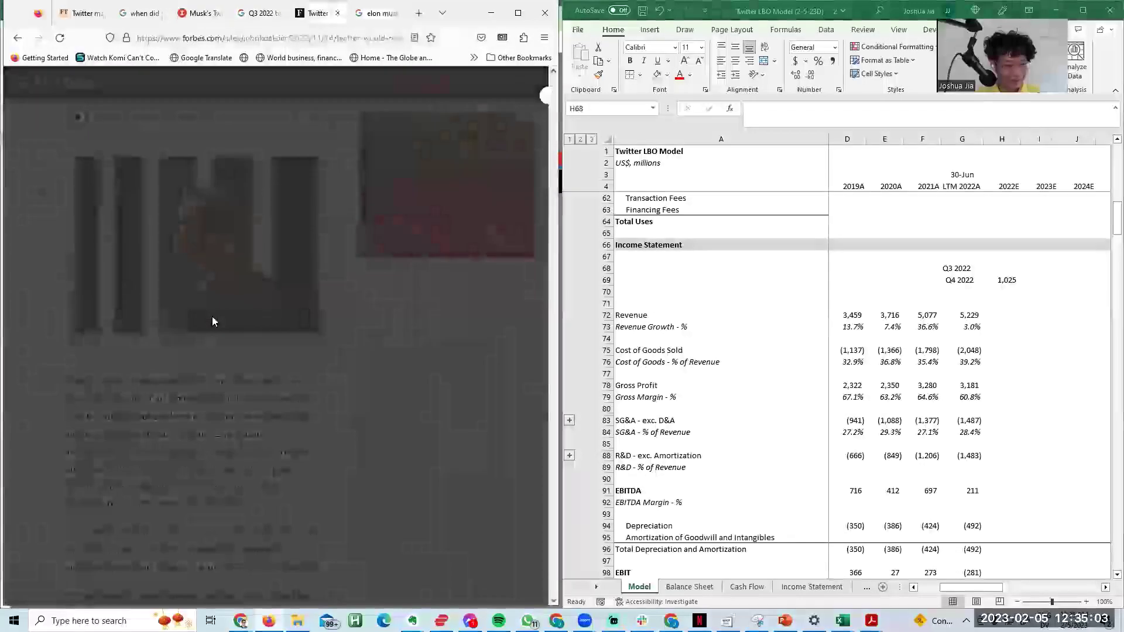
click(546, 97)
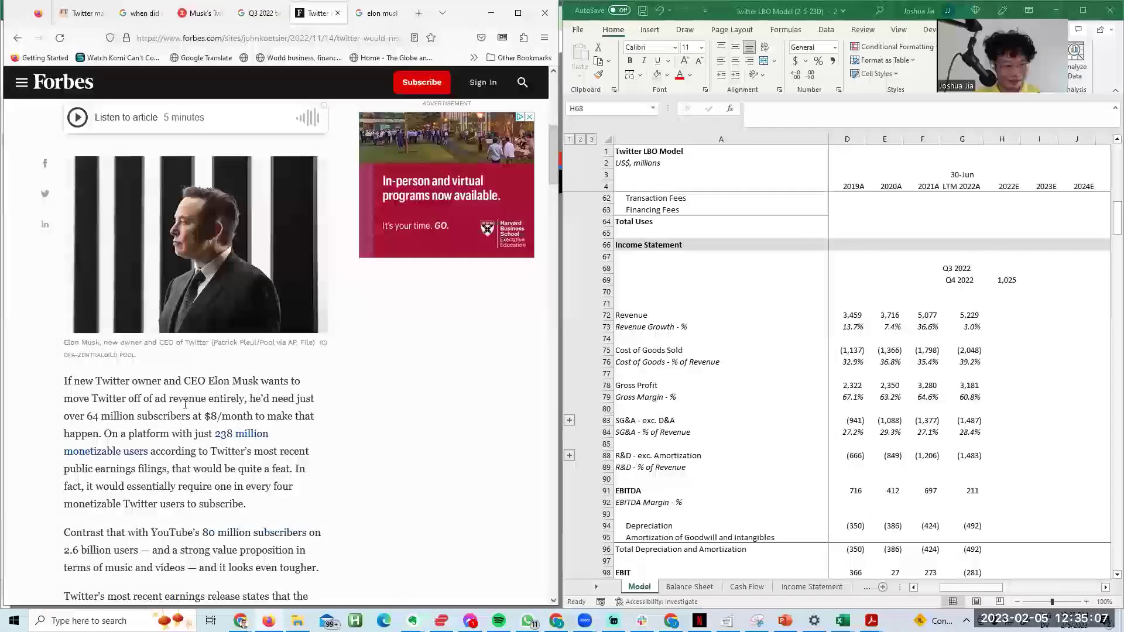
click(659, 291)
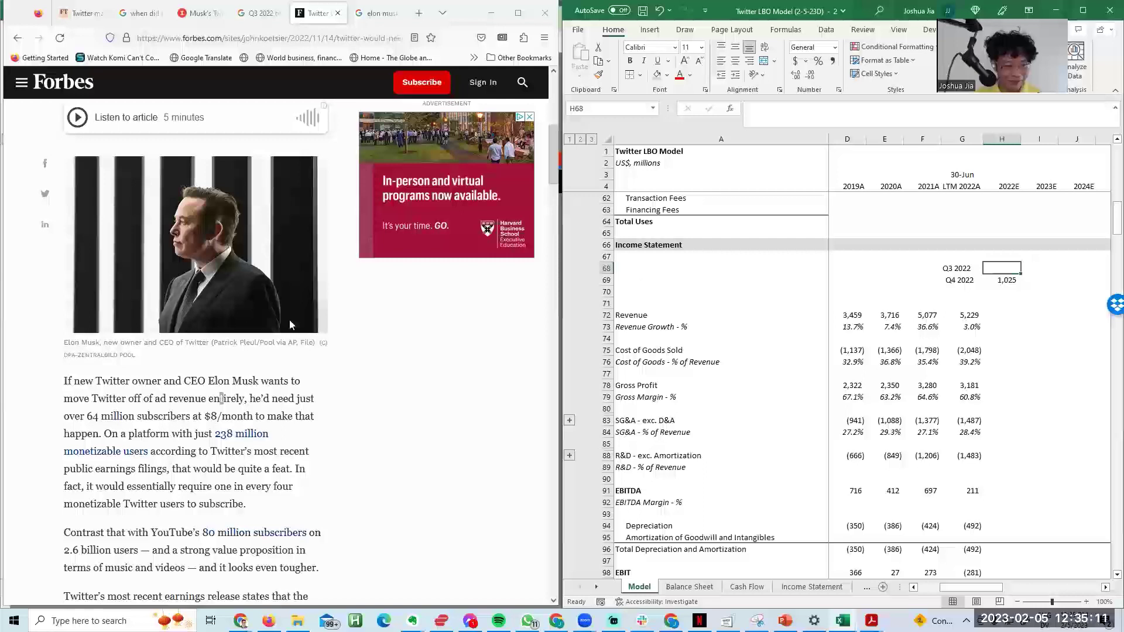
click(189, 403)
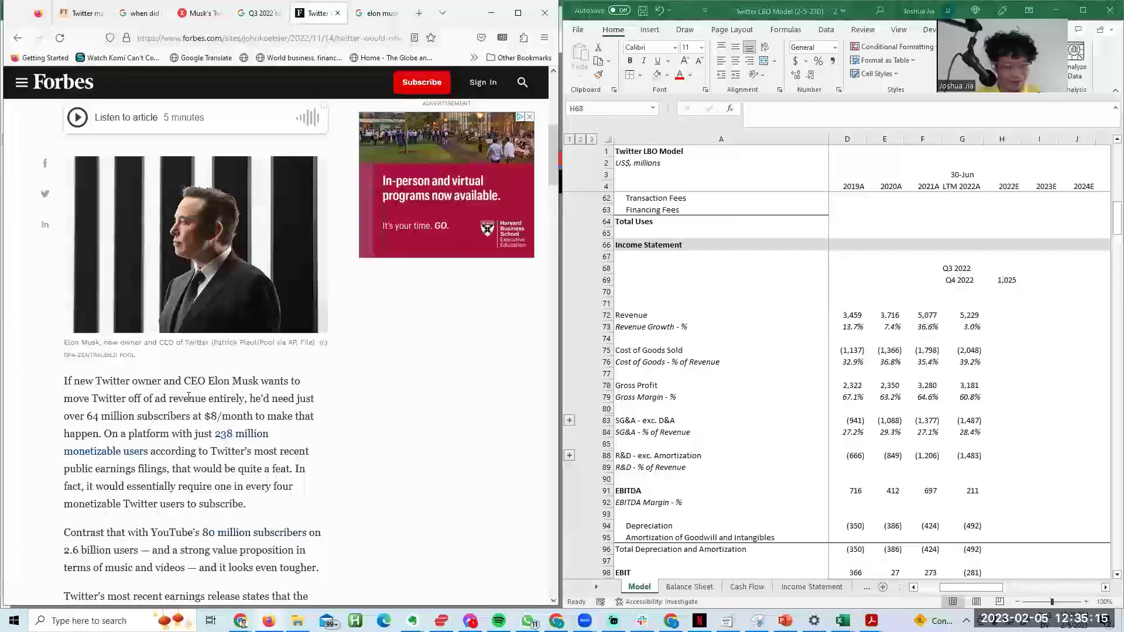
Step: Search Google in a new tab for "twitter lost ad revenue" and open the Social Media Today article in another tab
key(ctrl+t)
text(twitter lost as)
key(BackSpace)
text(d revenue)
key(Return)
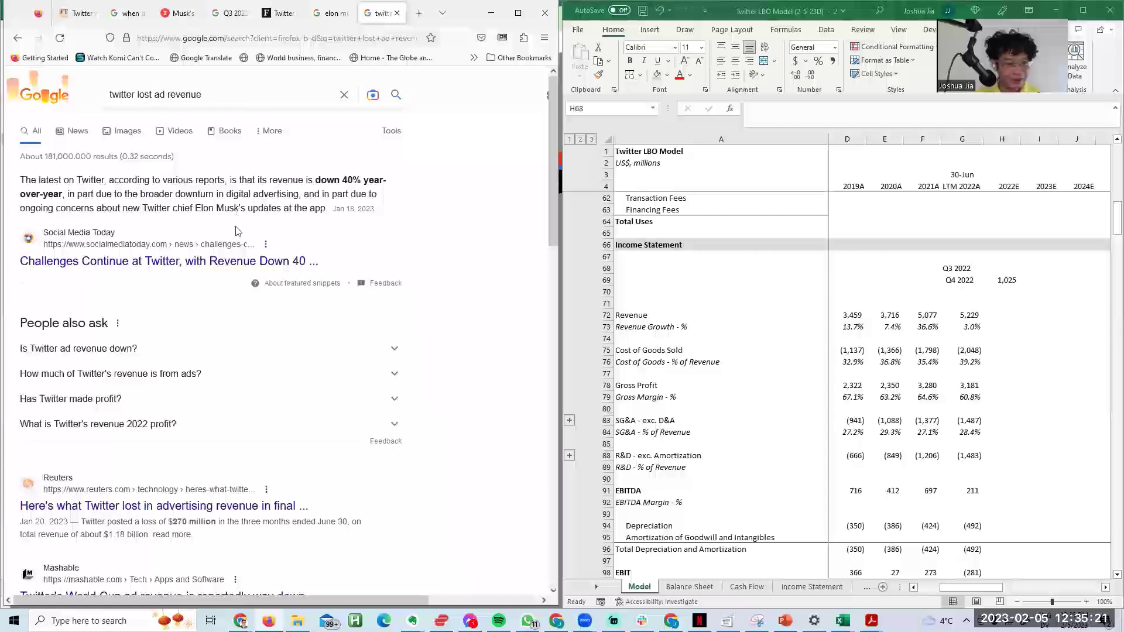
right_click(239, 261)
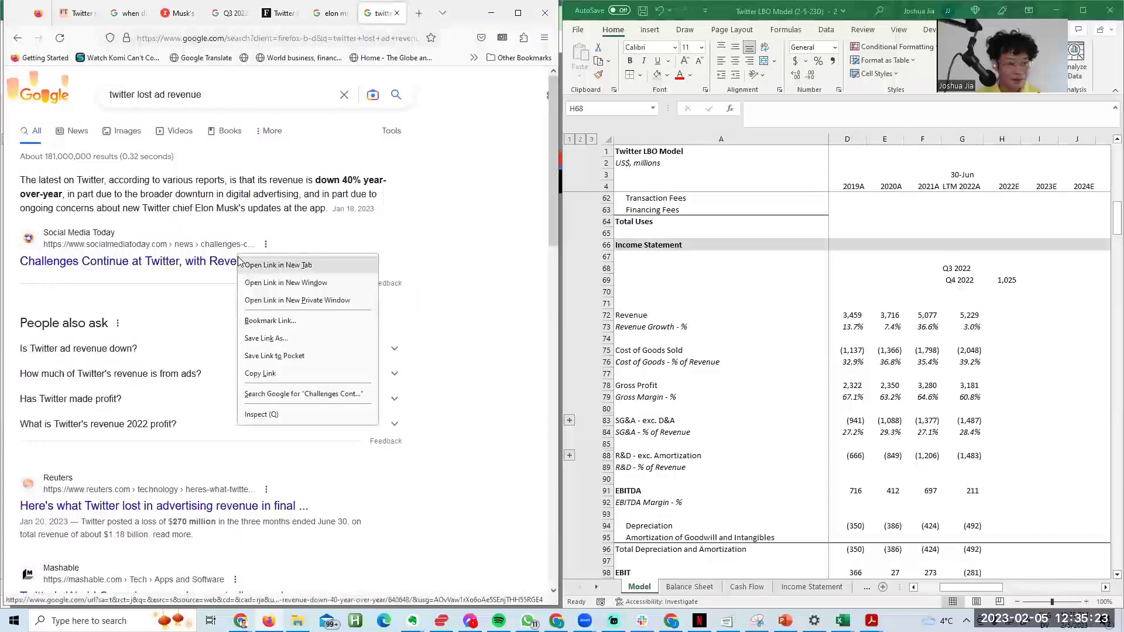
click(245, 265)
key(ctrl+Tab)
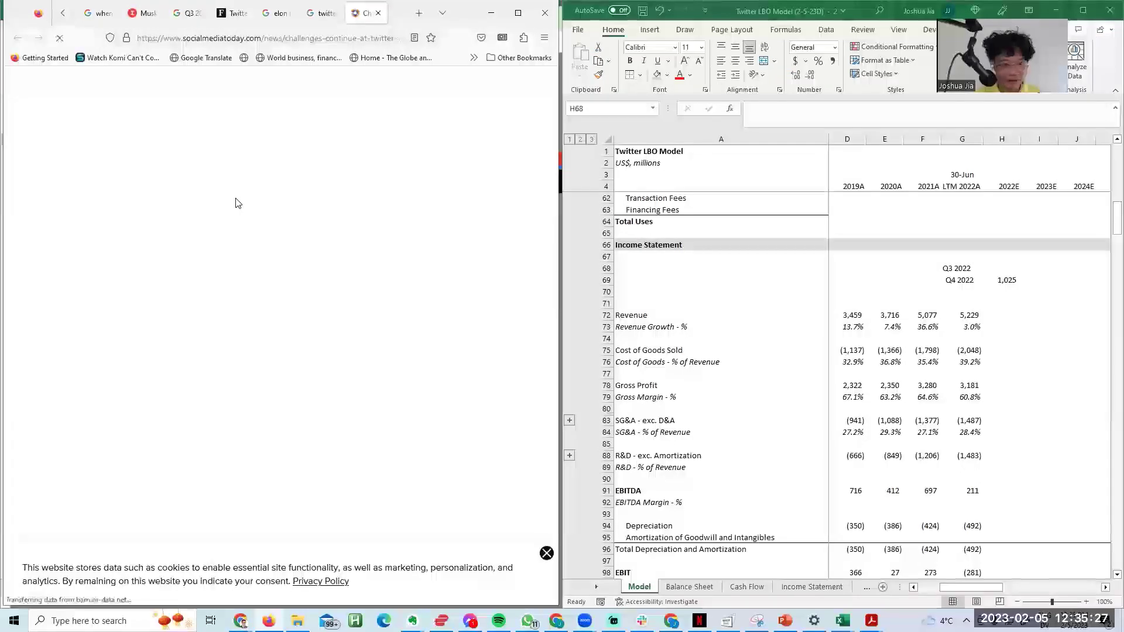
Step: Read the article's Q4 2022 revenue estimate, highlighting the sentence on the 40% decline
scroll(305, 310, down, 7)
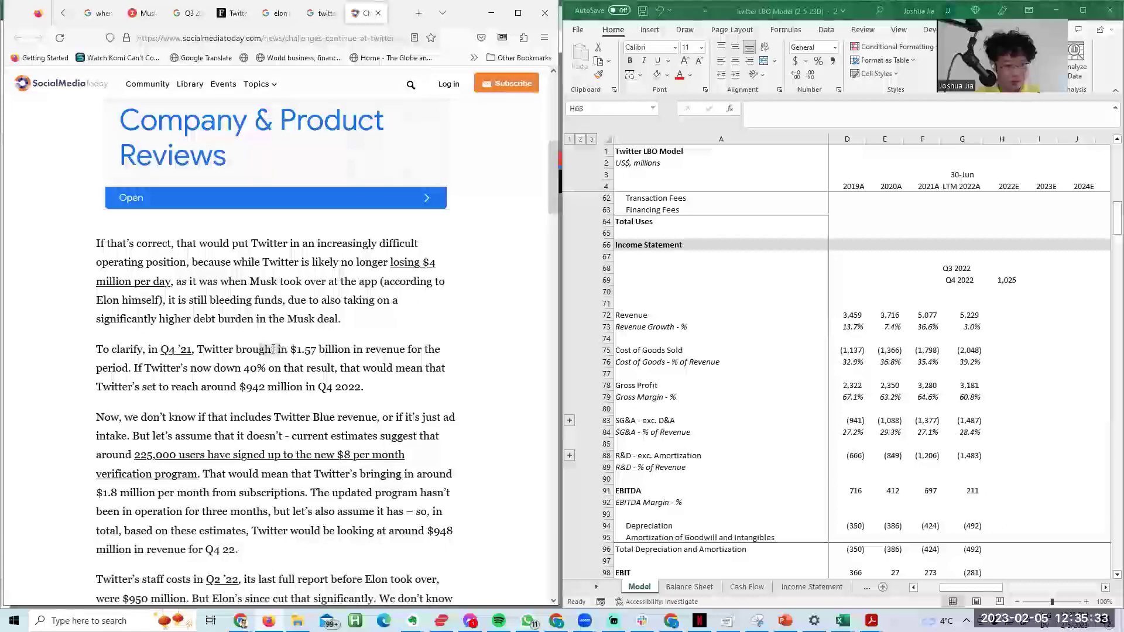
drag(246, 372, 242, 372)
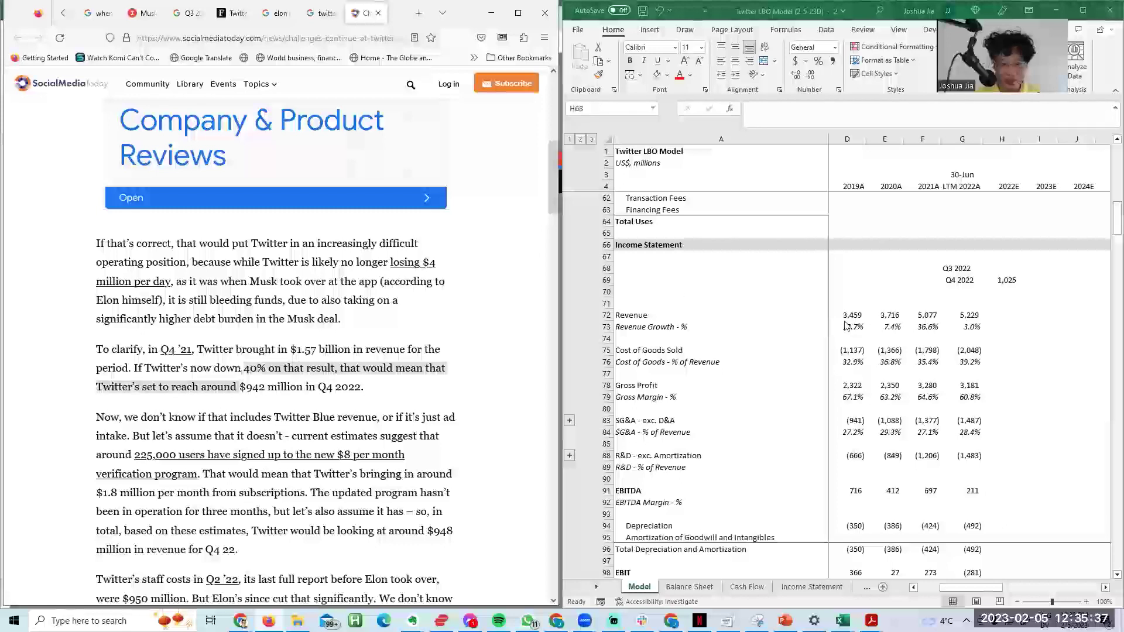
double_click(1005, 272)
click(318, 409)
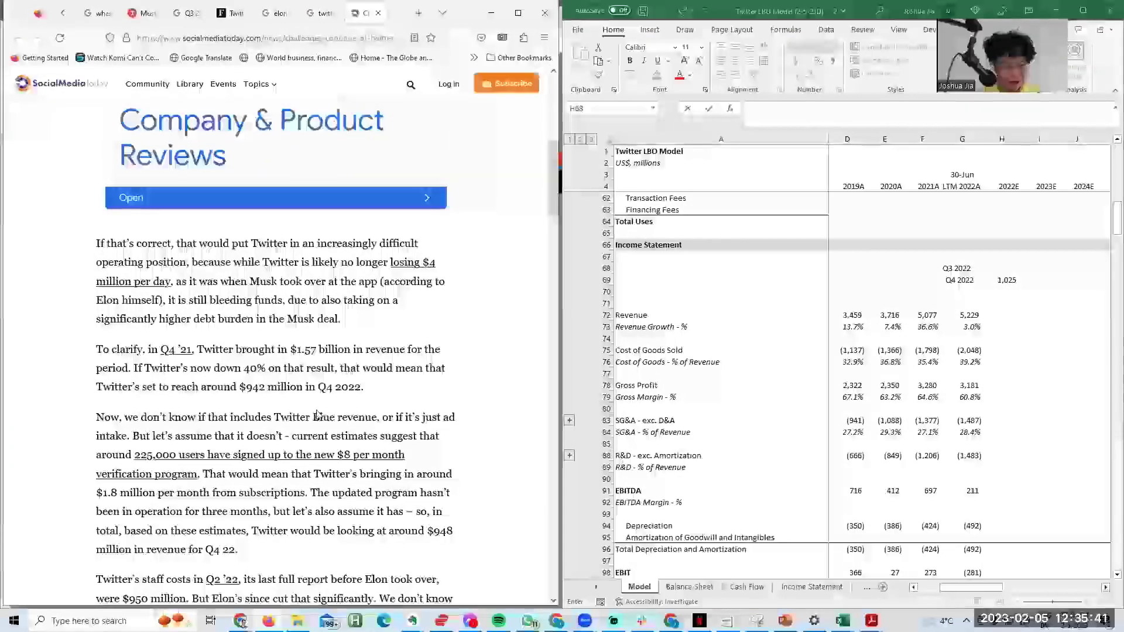
scroll(317, 415, down, 3)
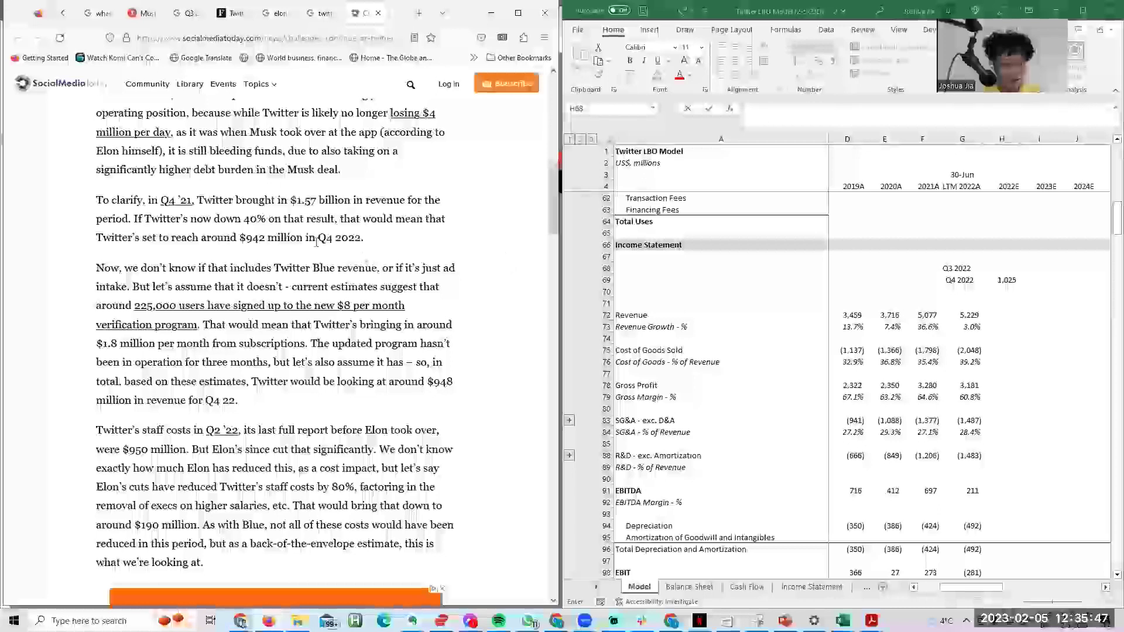
scroll(317, 234, up, 4)
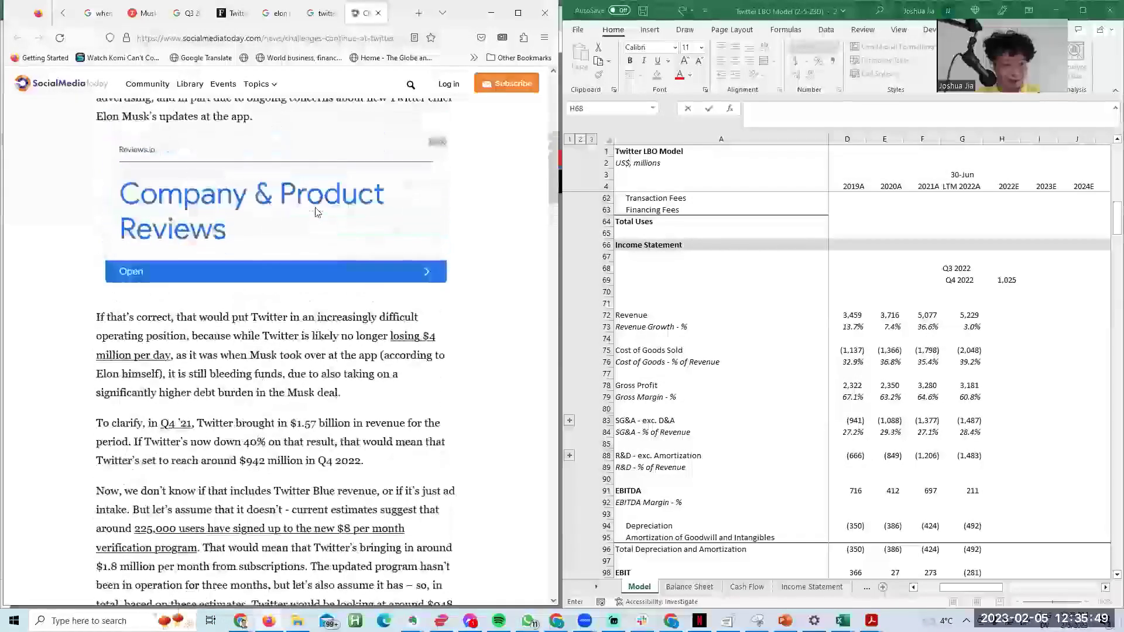
Step: Leave H68 blank and enter 2022E revenue in H72 as the Q4 2022 figure in H69 multiplied by 4
click(958, 352)
key(Escape)
key(Down)
key(Down)
key(Down)
key(Down)
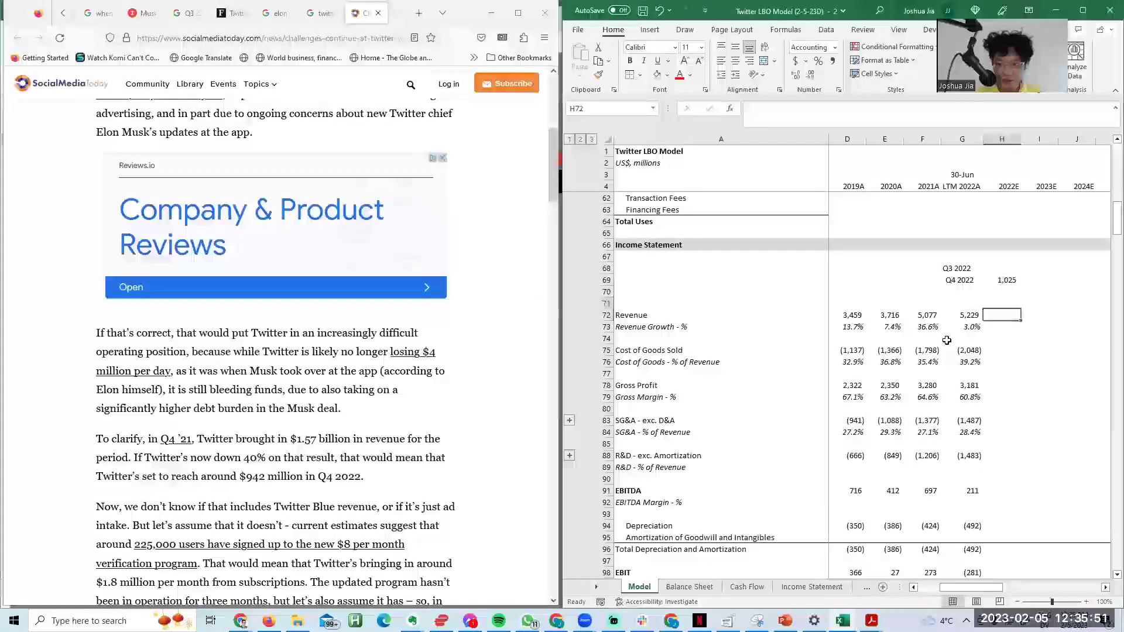
text(=)
key(Up)
key(Up)
key(Up)
text(*4)
key(Return)
Step: Calculate 2022E revenue growth in H73 with =H72/G72-1 and check the formula's references
text(=)
key(Up)
text(/)
key(Left)
key(Up)
text(-1)
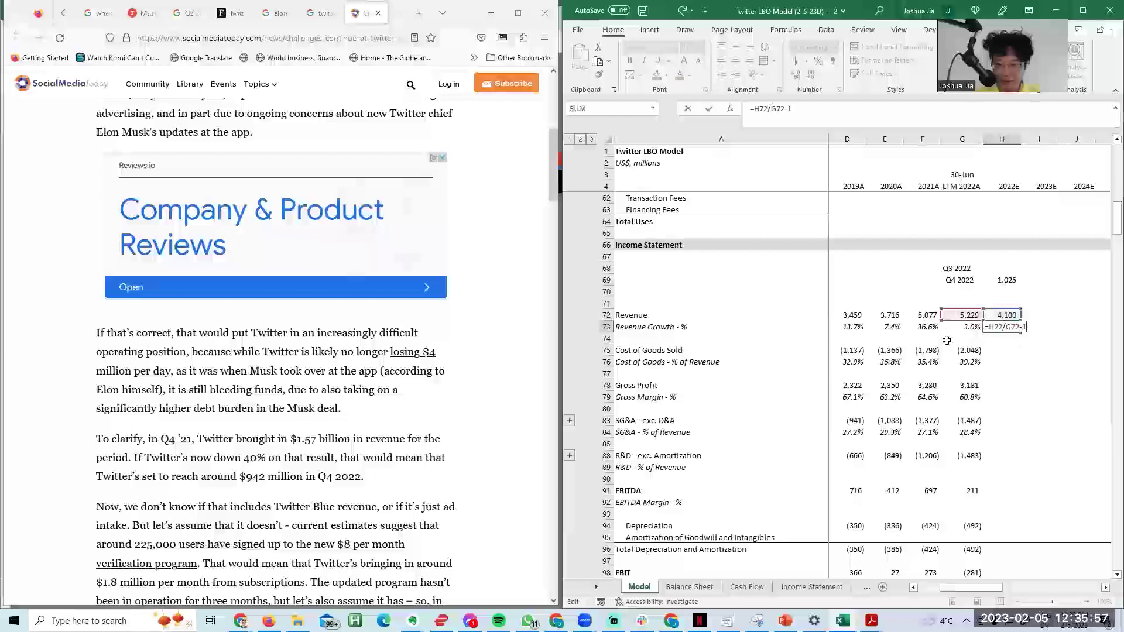
key(ctrl+Return)
key(ctrl+c)
key(F2)
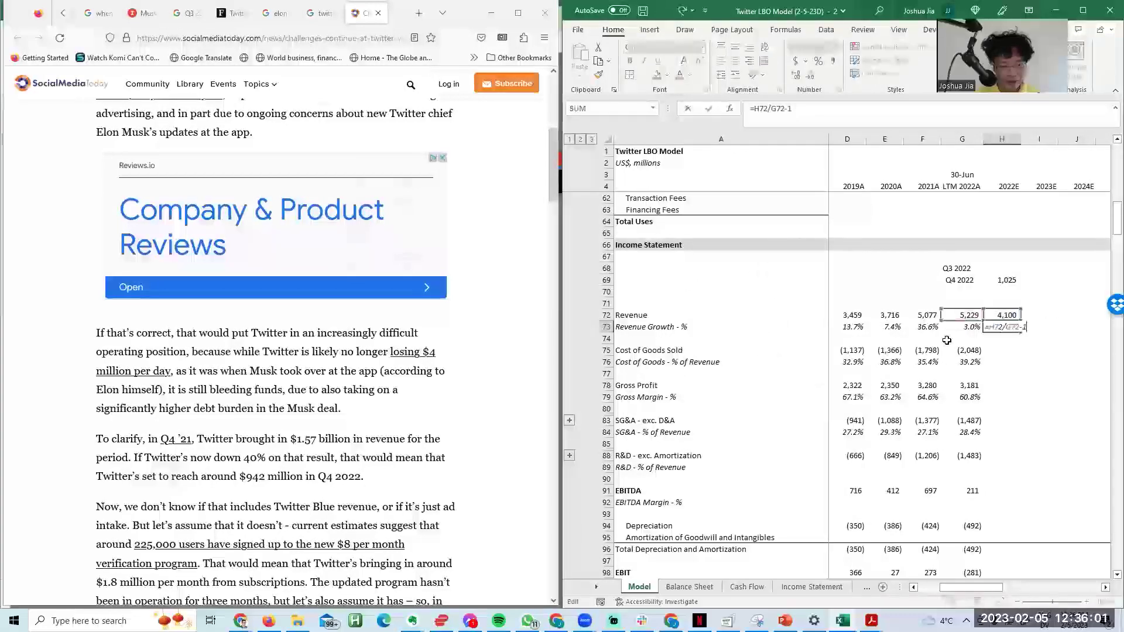
key(Escape)
Step: Apply the custom one-decimal number format with parentheses for negatives to the revenue growth cells C73:L73
key(Up)
key(Down)
key(shift+Up)
key(shift+Left)
key(Left)
key(Right)
key(Right)
key(Left)
key(Left)
key(Left)
key(Left)
key(Left)
key(Left)
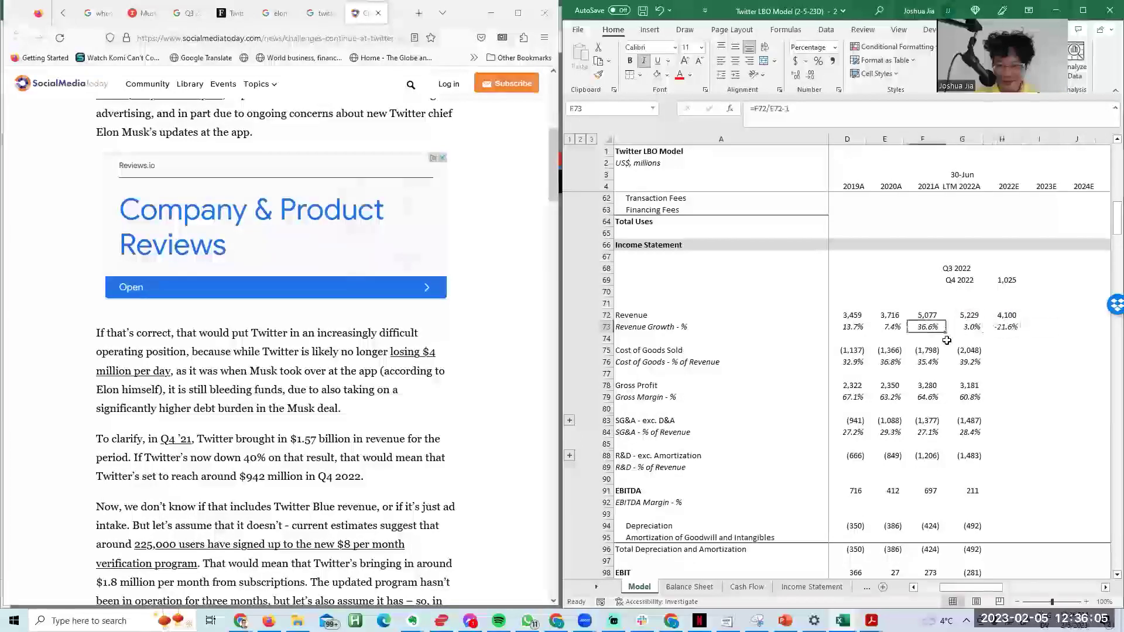
key(shift+Right)
key(shift+Right)
key(shift+Right)
key(shift+Right)
key(shift+Right)
key(shift+Right)
key(shift+Right)
key(shift+Right)
key(shift+Right)
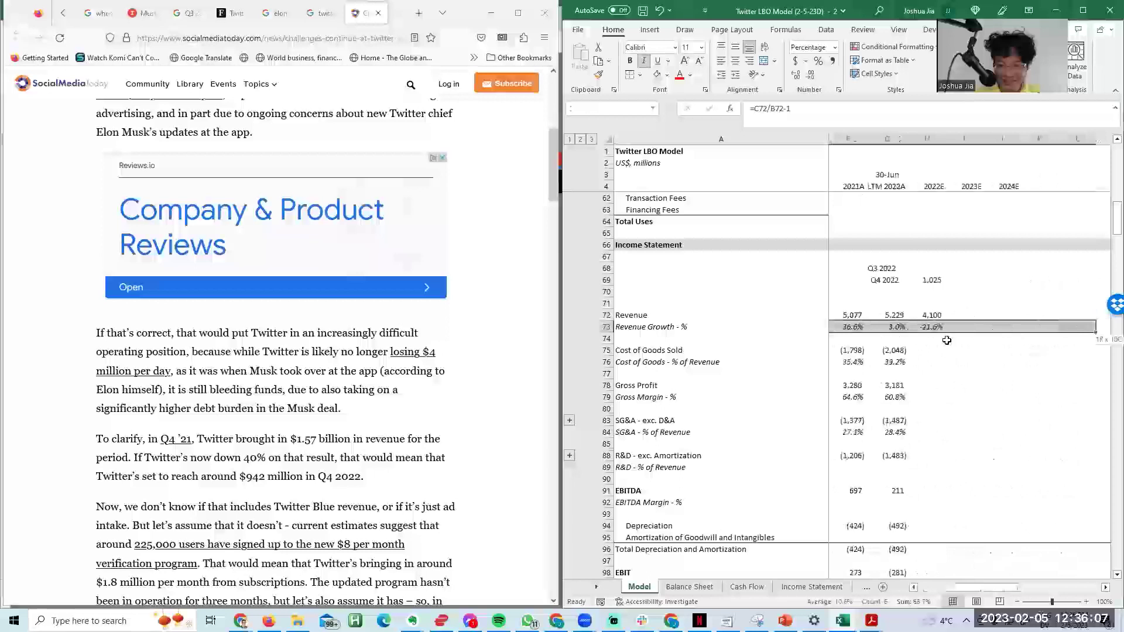
key(ctrl+1)
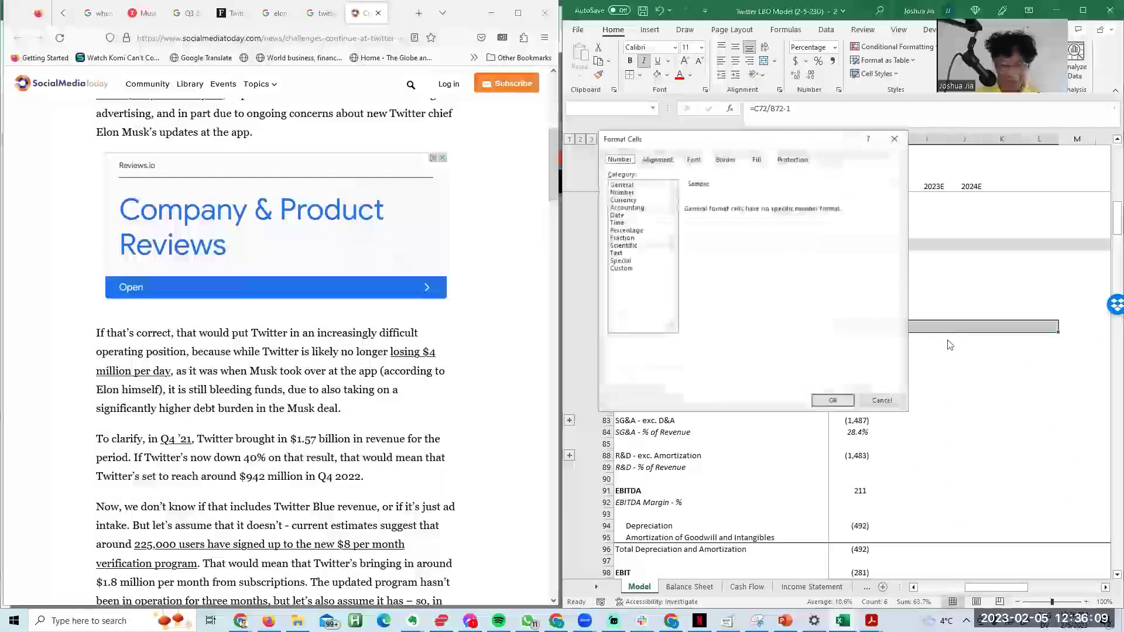
key(End)
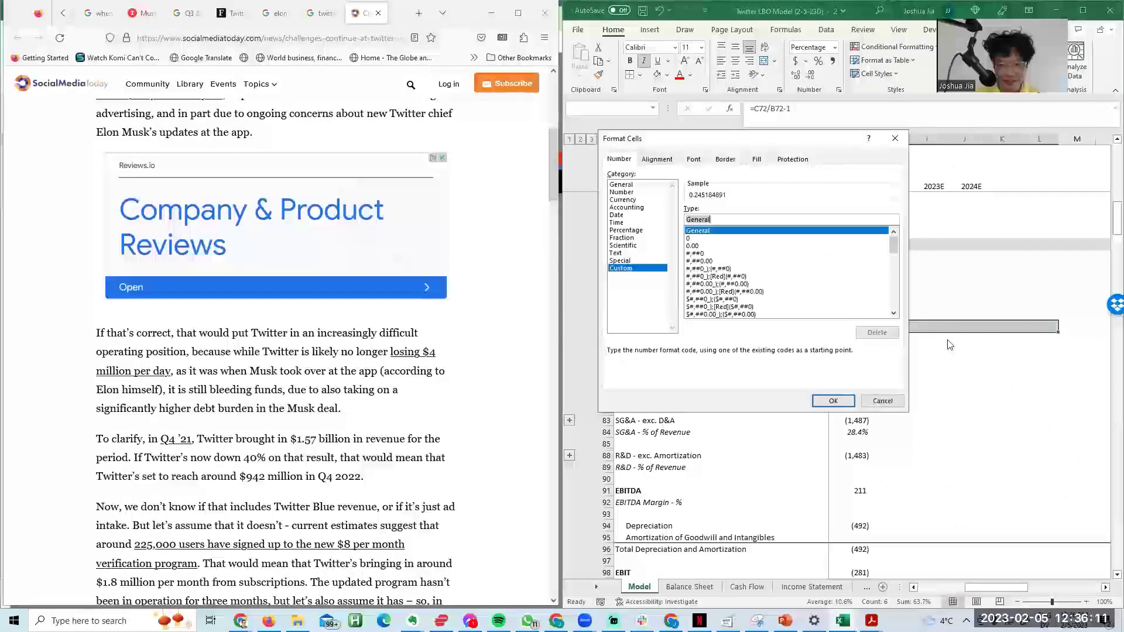
key(Tab)
key(End)
key(Up)
key(Up)
key(Up)
key(Up)
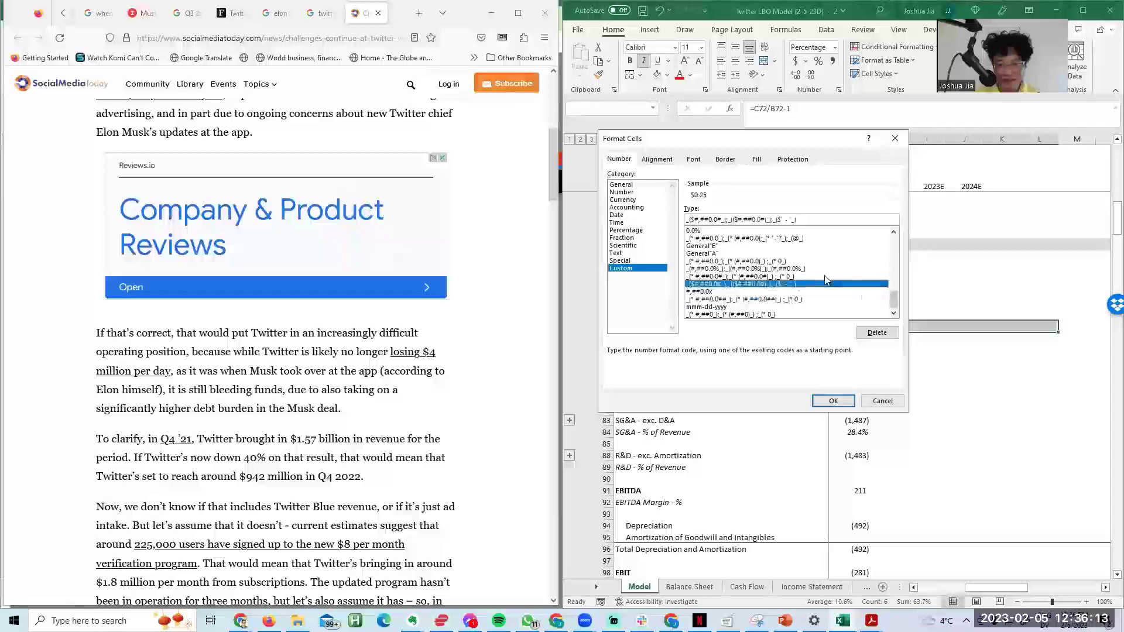
key(Up)
key(Up)
key(Up)
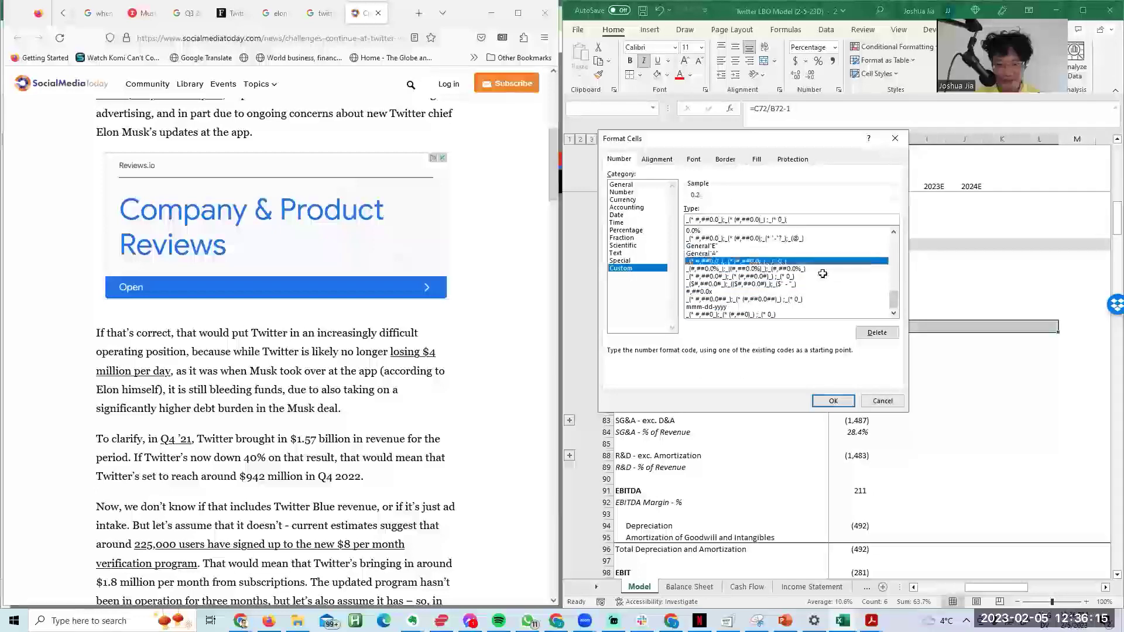
key(Return)
Step: Edit the growth row's custom number format to add a percent sign to its positive and negative sections
key(ctrl+1)
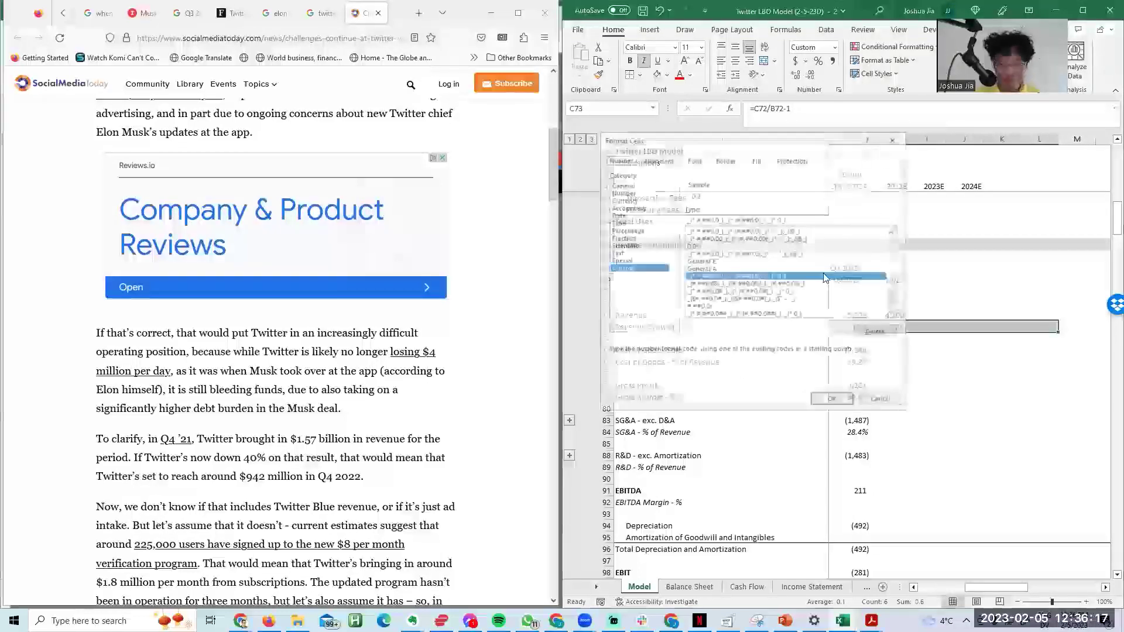
key(Left)
key(Left)
key(Left)
key(Left)
text(%)
key(Right)
key(Right)
key(Right)
key(Right)
key(Right)
key(Right)
key(Right)
key(Right)
key(Right)
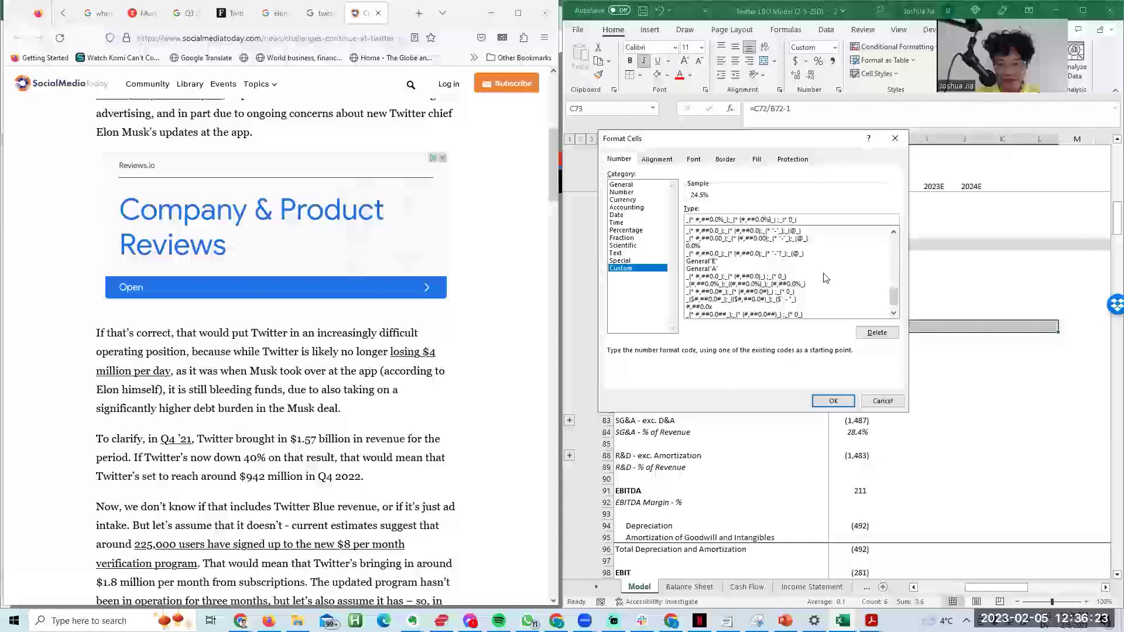
key(Return)
Step: Re-enter 2022E revenue in H72 as four times the Q4 2022 figure, converting the cell reference to its hardcoded value
key(Left)
key(Right)
key(Right)
key(Right)
key(Right)
key(Right)
key(Right)
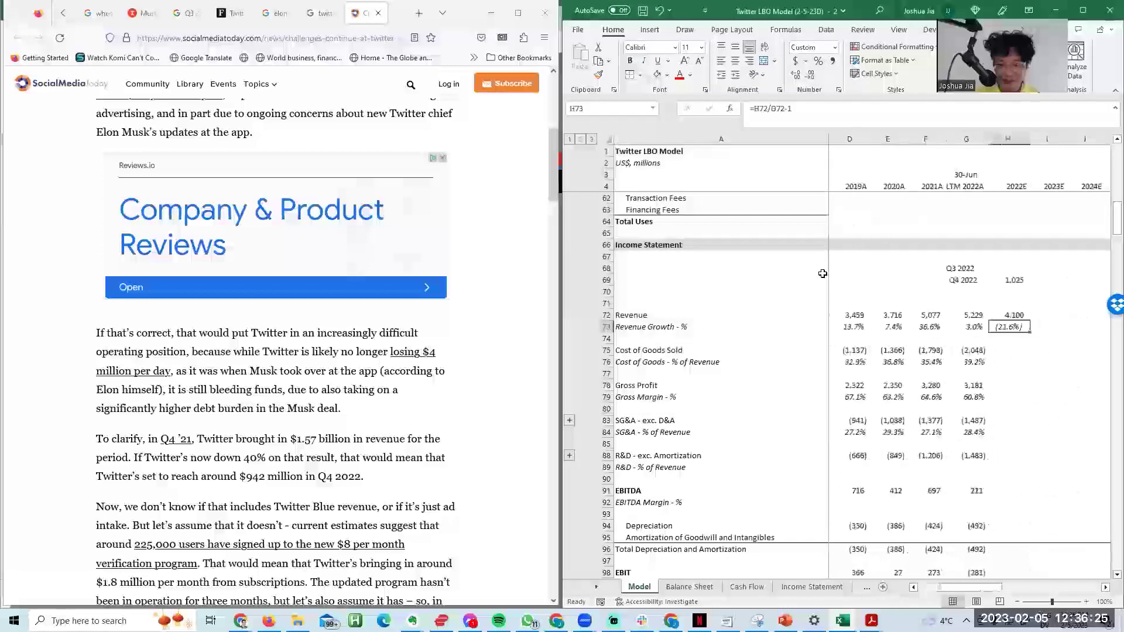
key(Up)
key(Right)
key(Left)
text(=)
key(Up)
key(Up)
key(Up)
text(*4)
key(BackSpace)
key(BackSpace)
key(F9)
text(*4)
key(Return)
Step: Replace the 2022E revenue growth formula in H73 with the hardcoded value -21.5863427124355%
key(ctrl+c)
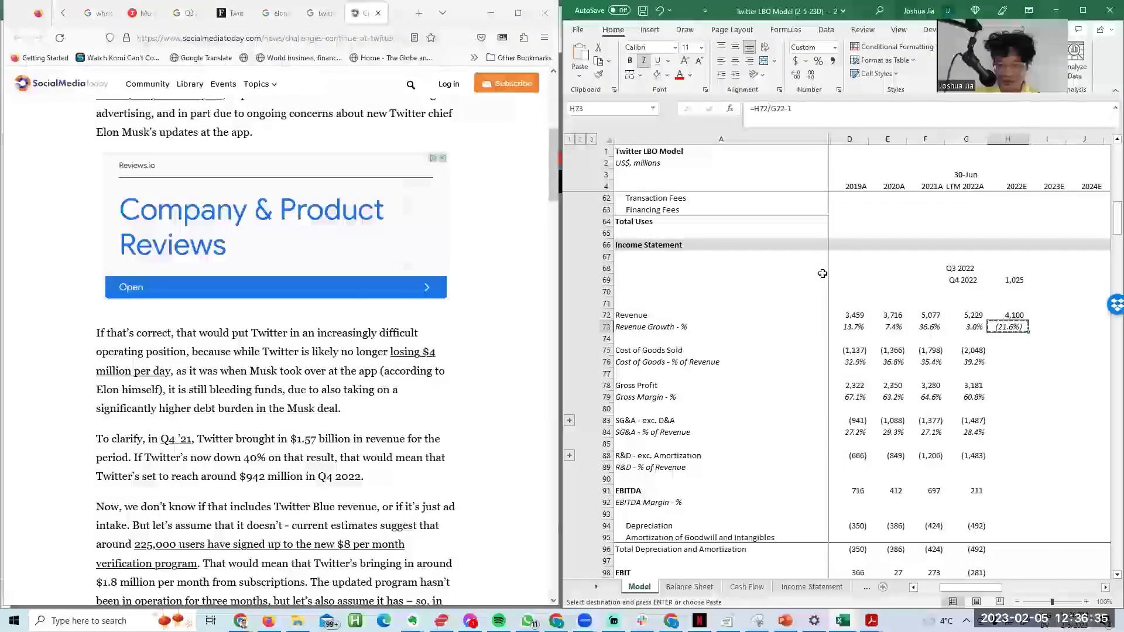
key(Escape)
key(Page_Up)
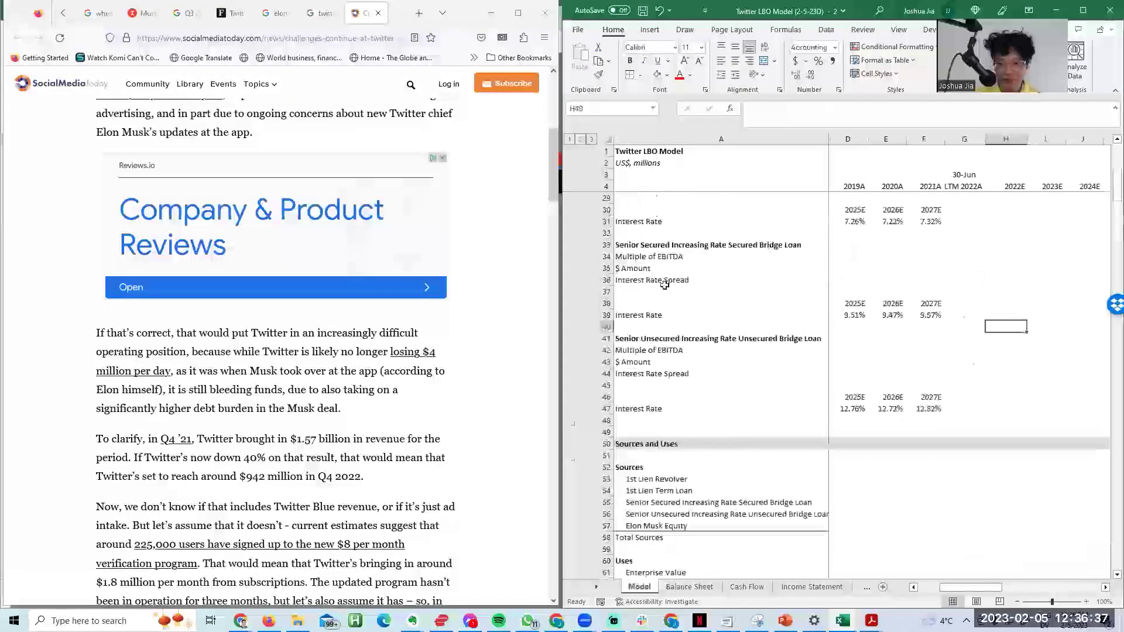
key(Page_Down)
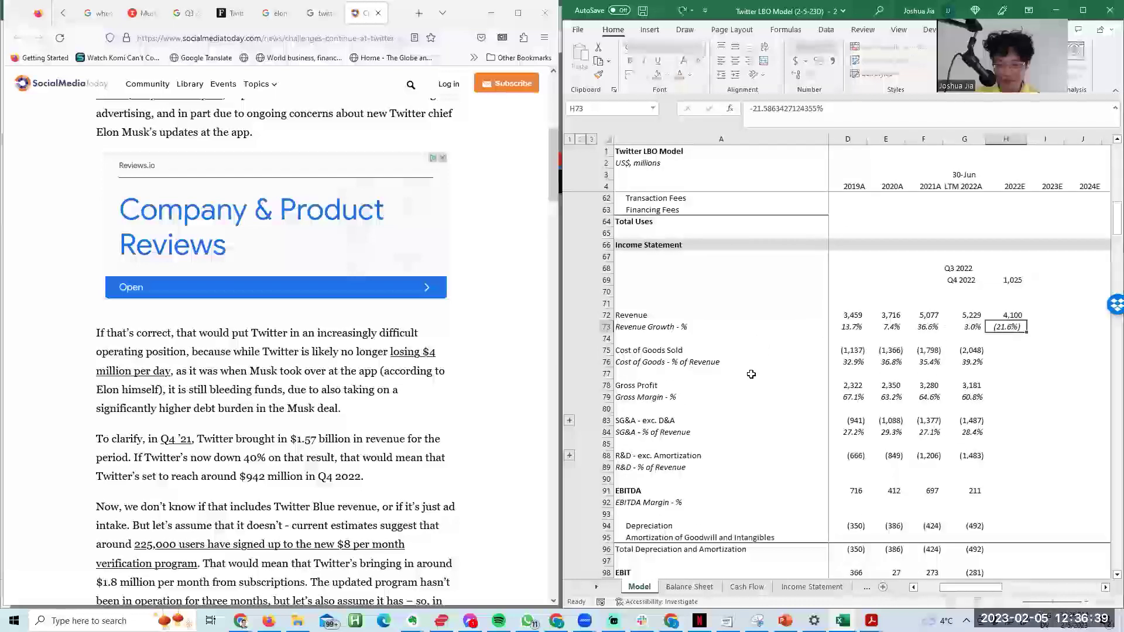
key(Up)
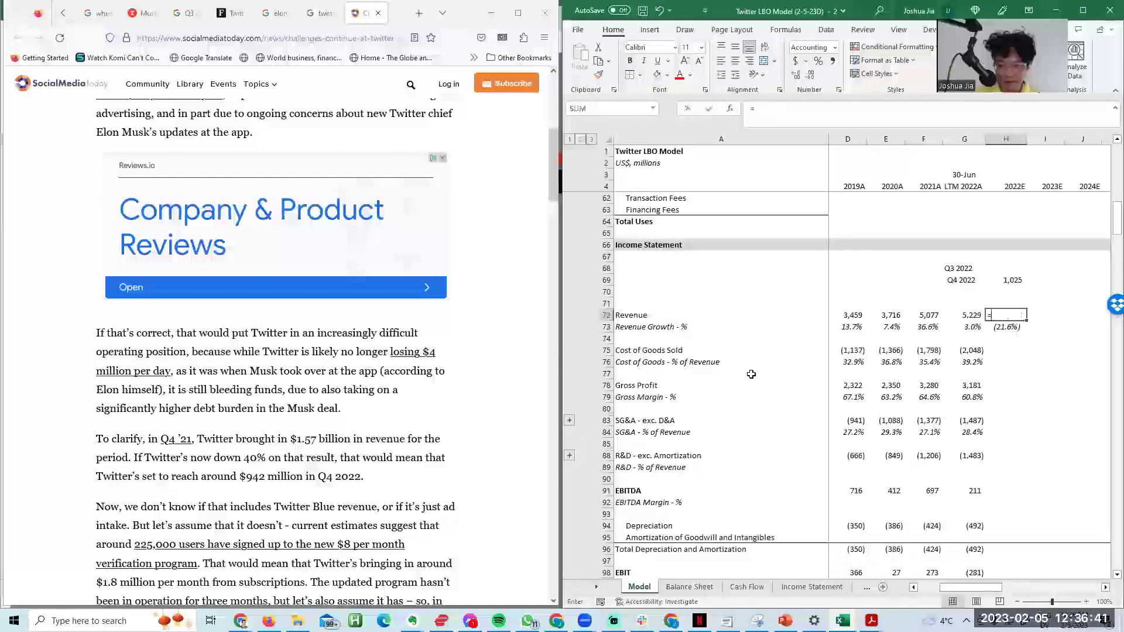
Step: Rebuild 2022E revenue in H72 as a formula growing LTM 2022A revenue by the growth assumption, =G72*(1+H73)
text(=)
key(Left)
text(*(1+)
key(Down)
text())
key(Return)
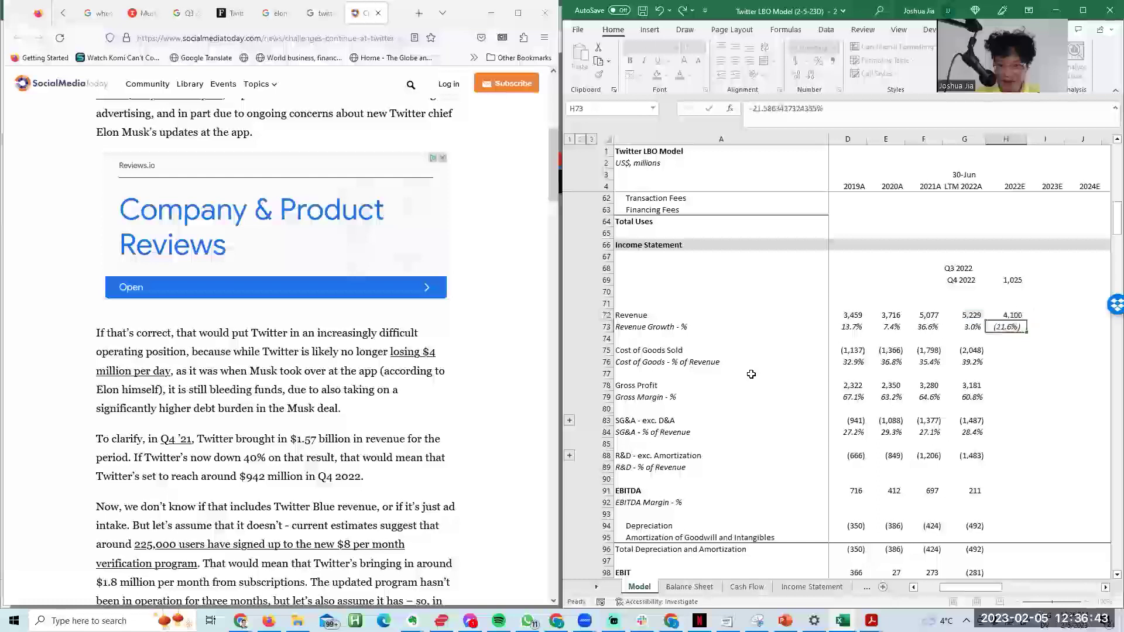
key(Up)
key(F2)
key(Escape)
Step: Delete the four rows 67 to 70 above Revenue that hold the Q3 2022 and Q4 2022 helper entries
key(Up)
key(Up)
key(Left)
key(shift+space)
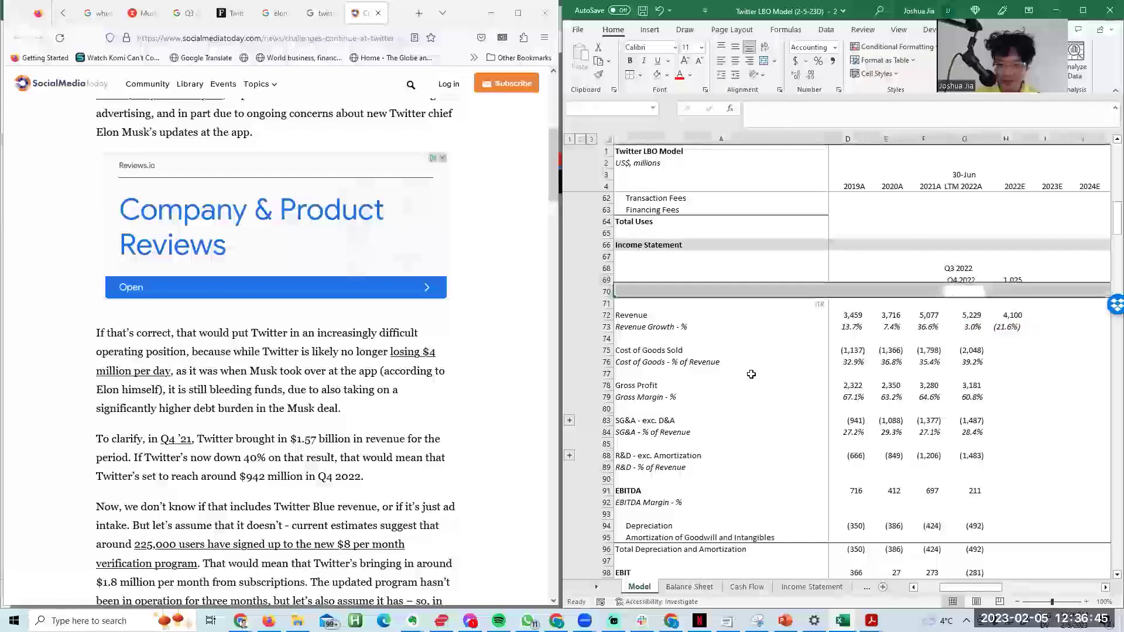
key(shift+Up)
key(shift+Up)
key(shift+Up)
key(ctrl+minus)
key(Down)
key(Right)
key(Right)
key(Right)
key(Right)
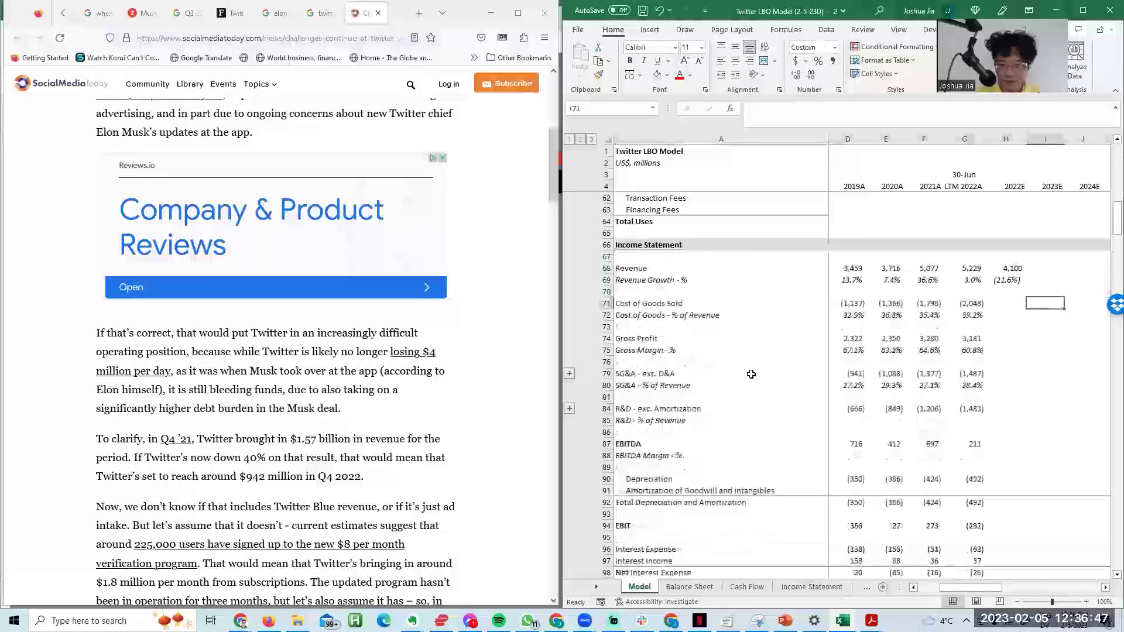
key(Up)
key(Up)
key(Left)
key(Left)
key(Left)
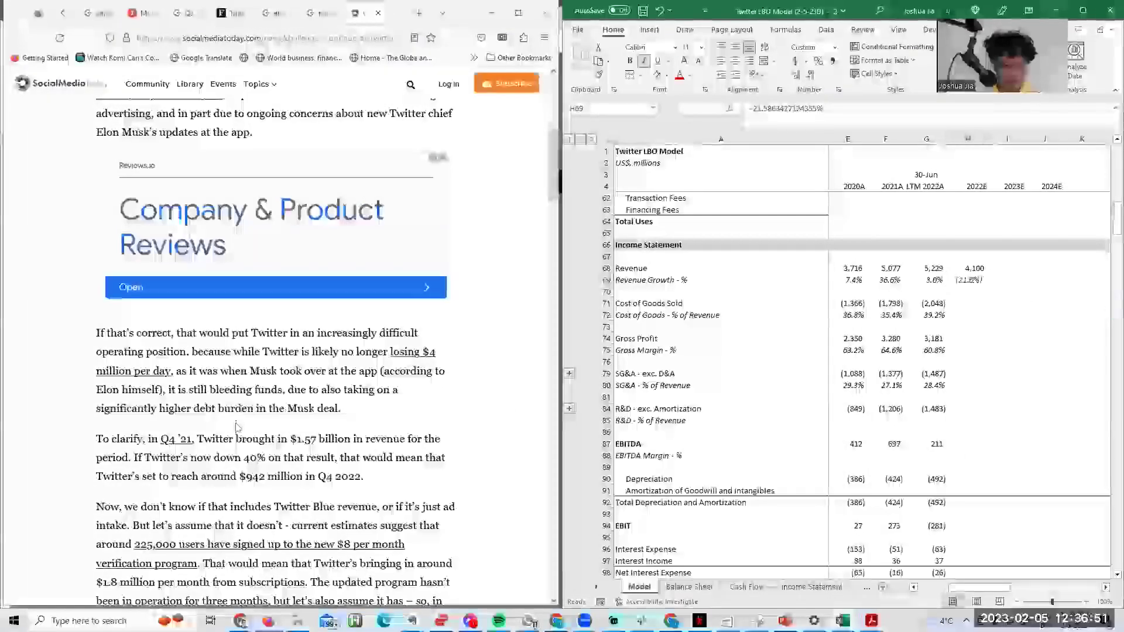
Step: Review the Social Media Today article's revenue and staff cost estimates and the search results for "twitter lost ad revenue"
scroll(236, 427, down, 6)
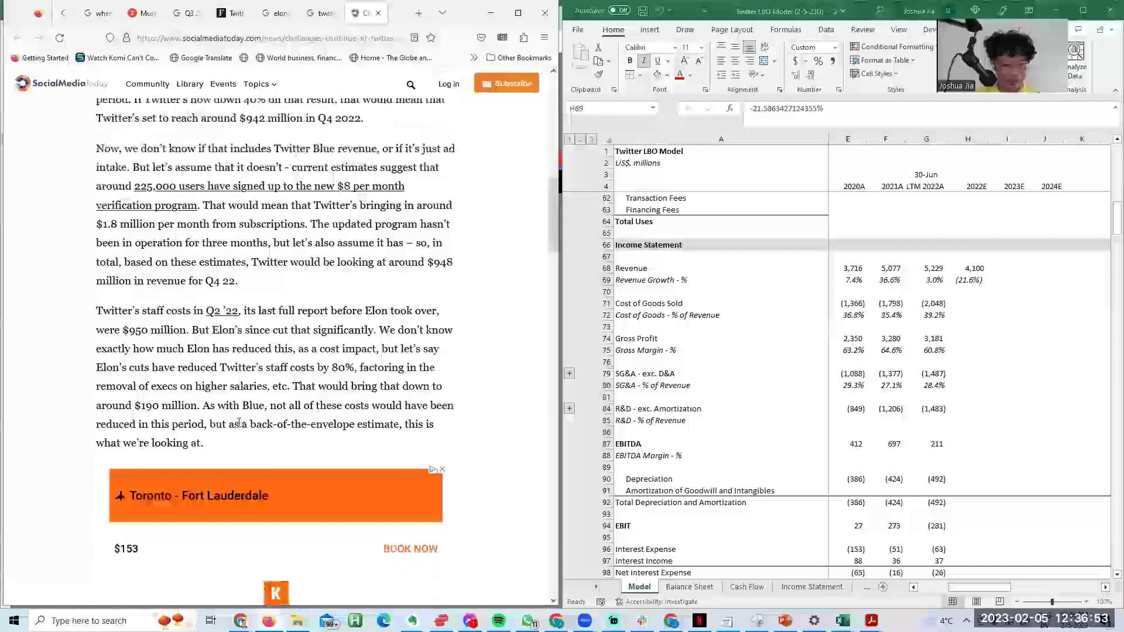
scroll(239, 423, up, 10)
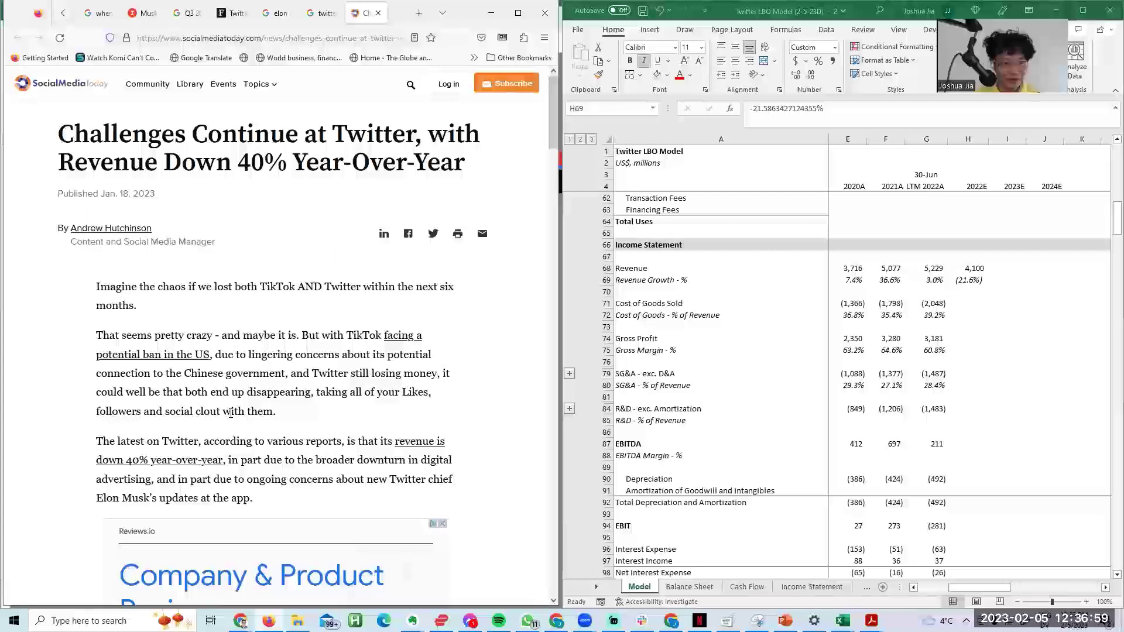
key(ctrl+shift+Tab)
scroll(231, 418, down, 10)
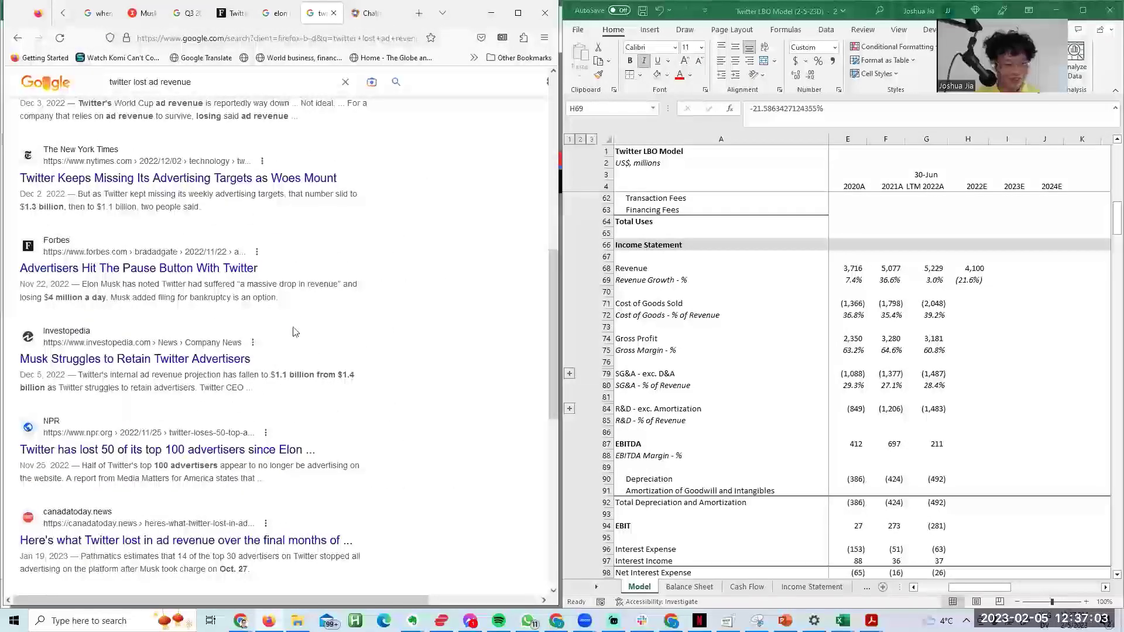
scroll(294, 332, up, 8)
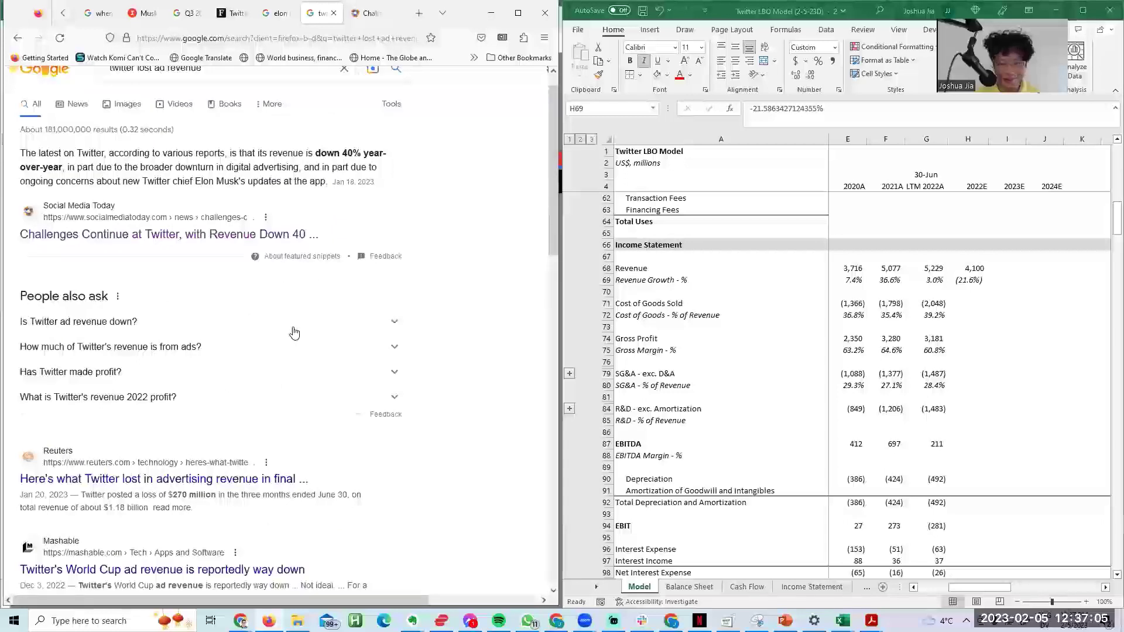
Step: Search the web in a new browser tab for "elon musk twitter layoffs"
key(ctrl+t)
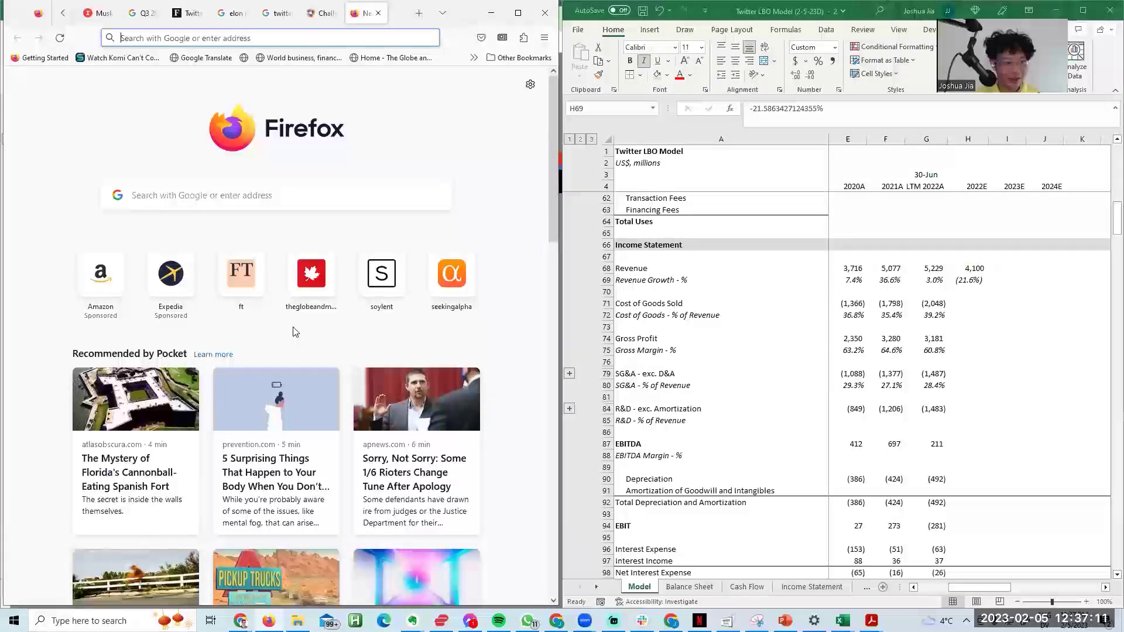
text(elon musk tiwt)
key(BackSpace)
key(BackSpace)
key(BackSpace)
text(witter layoffs)
key(Return)
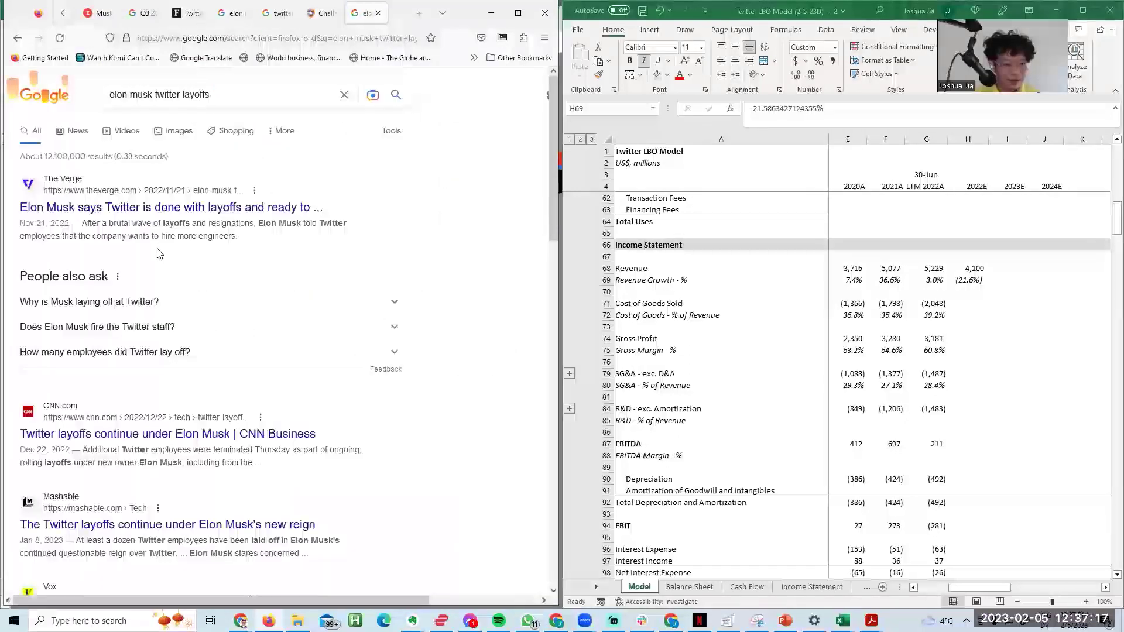
Step: Refine the layoffs search by appending "number of" and examine the results for the employee count affected
click(214, 92)
text(number of)
key(Return)
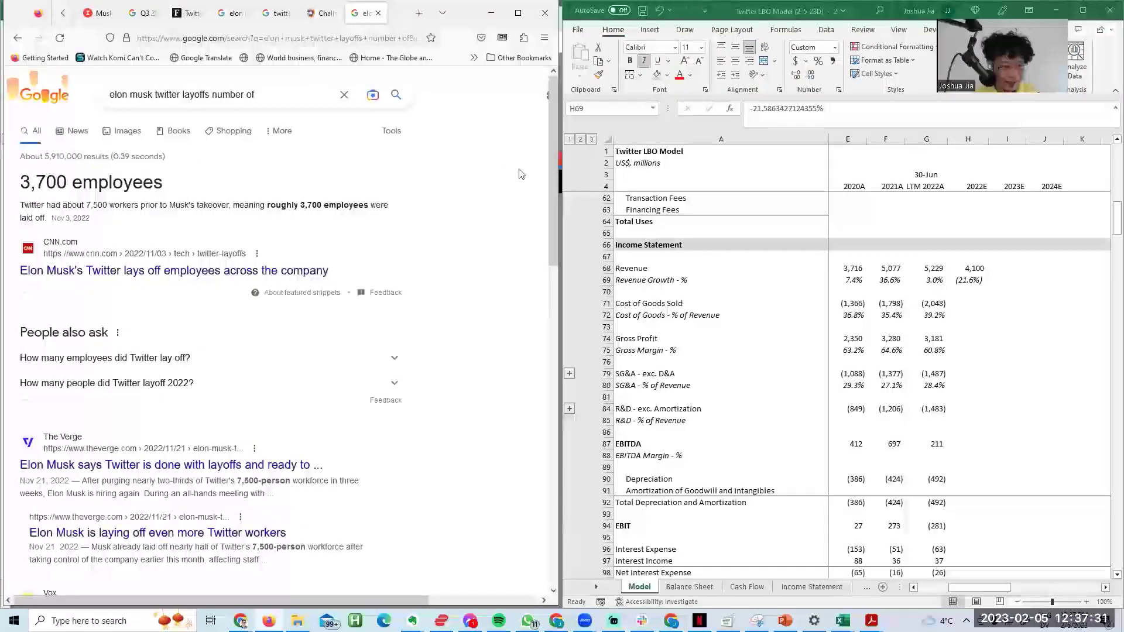
scroll(552, 243, down, 3)
drag(552, 247, 475, 105)
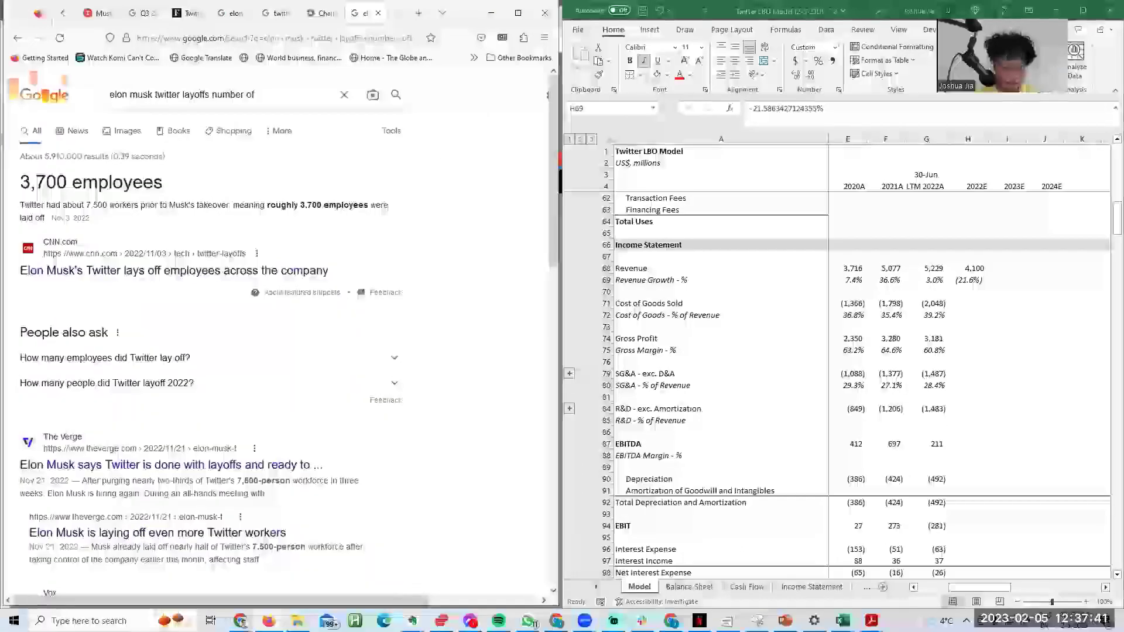
Step: Switch to Chrome beside the model and replace the "twitter share count lbo" search with "twitter 10k report"
key(alt+Tab)
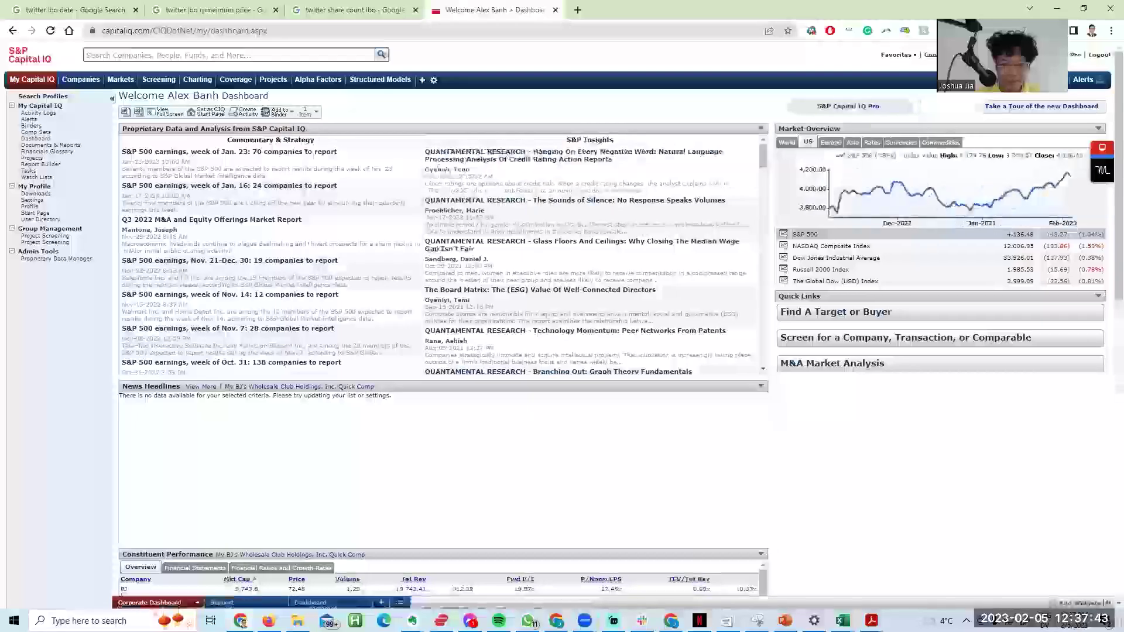
key(super+Left)
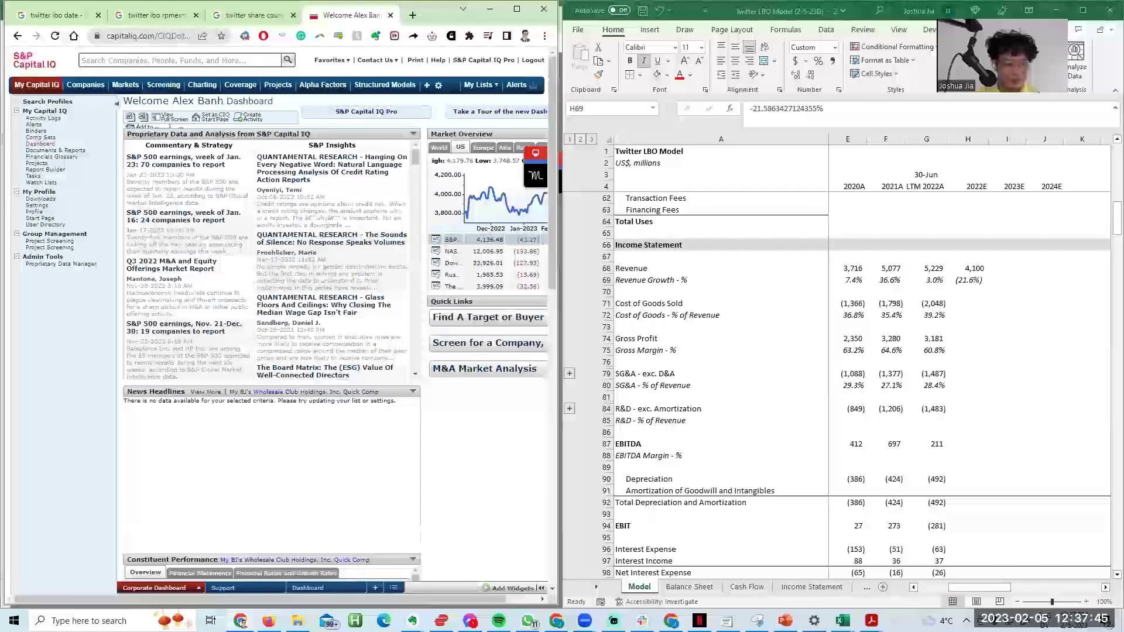
key(ctrl+shift+Tab)
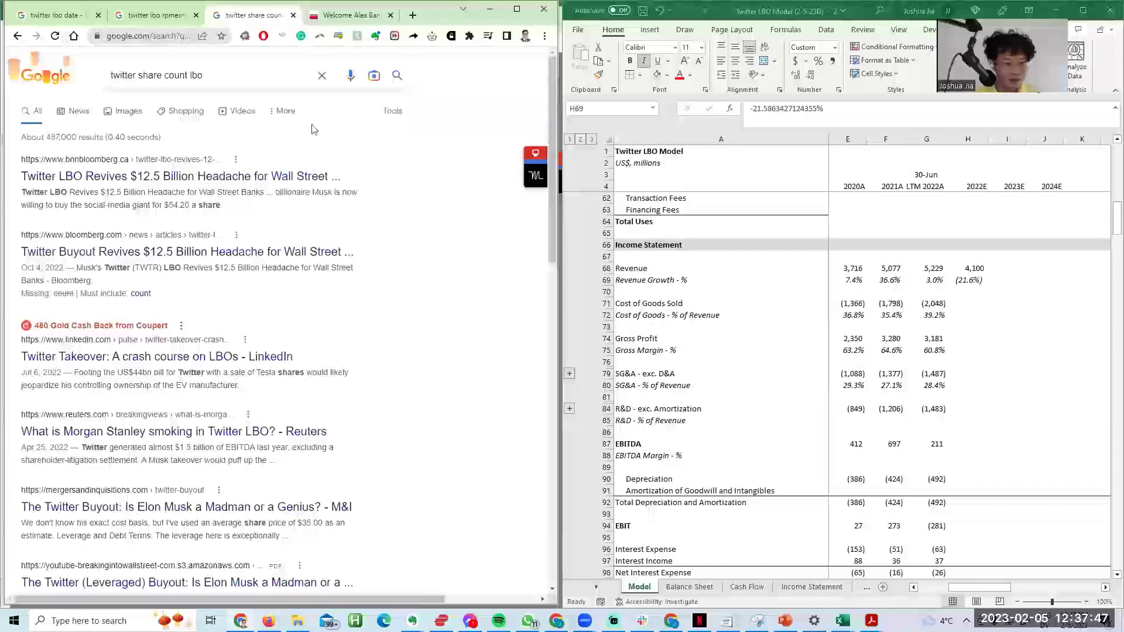
click(239, 72)
key(ctrl+shift+Left)
key(ctrl+shift+Left)
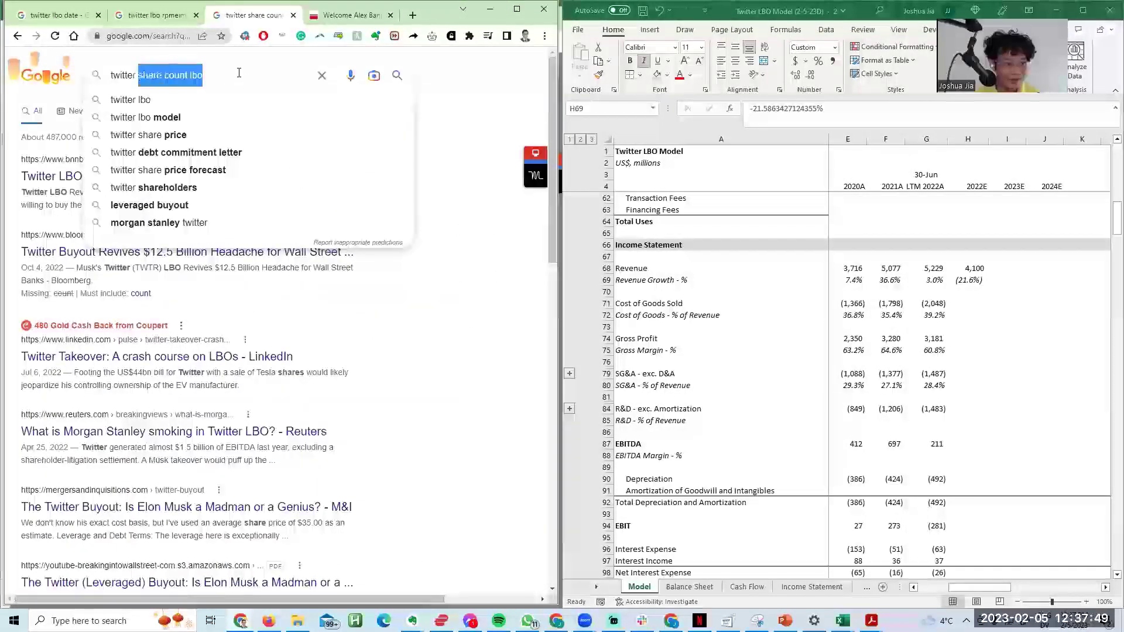
key(BackSpace)
key(BackSpace)
text('s)
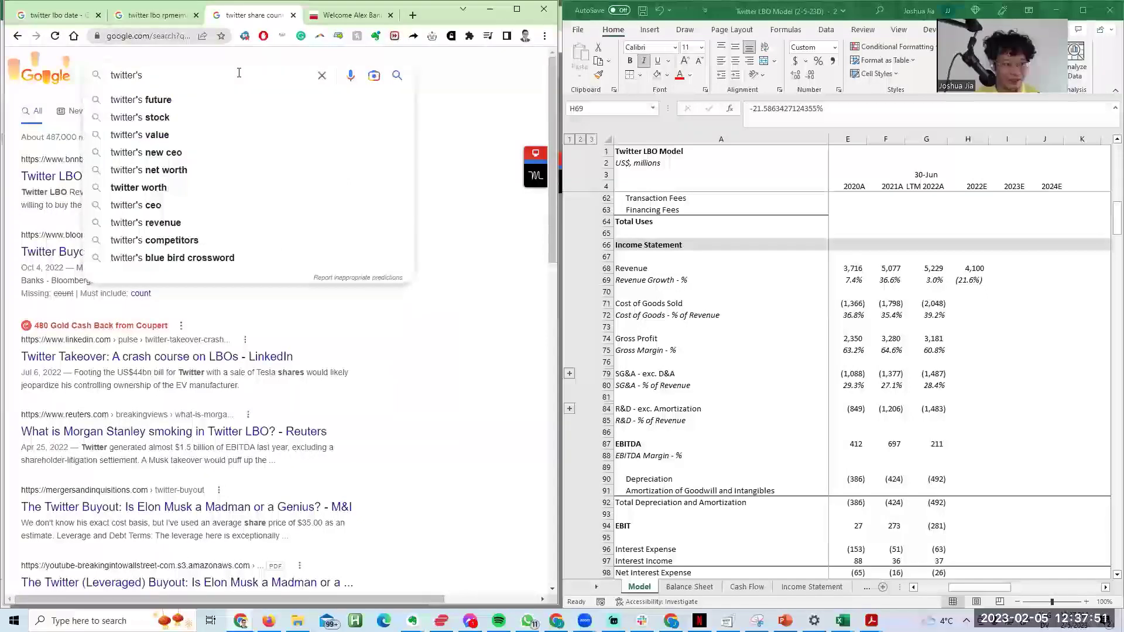
key(BackSpace)
key(BackSpace)
text( 10k report)
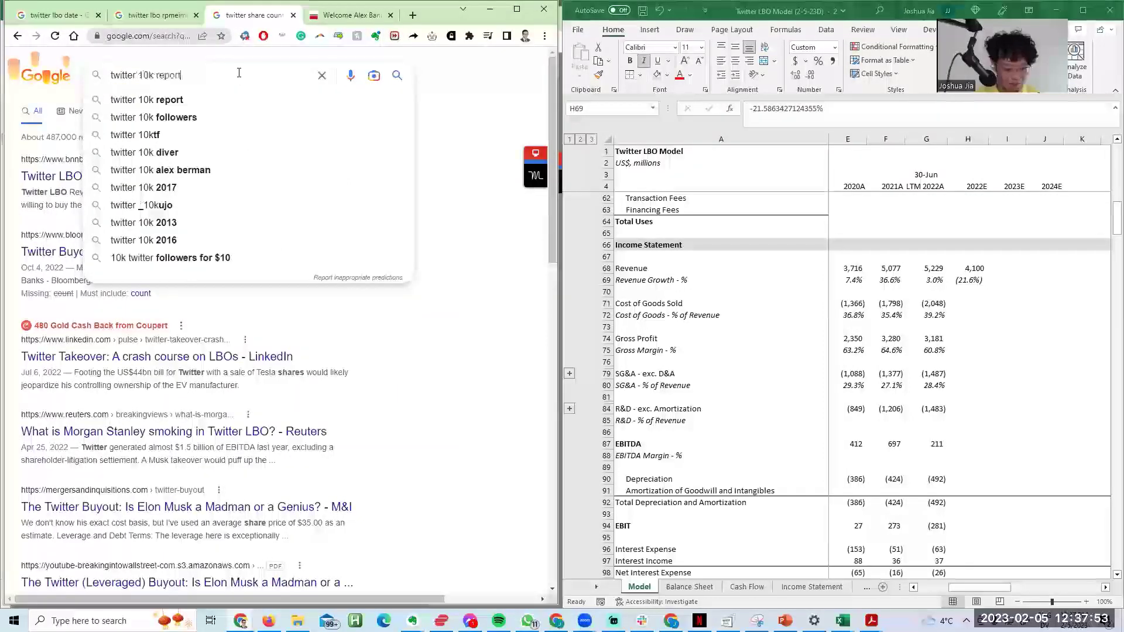
key(Return)
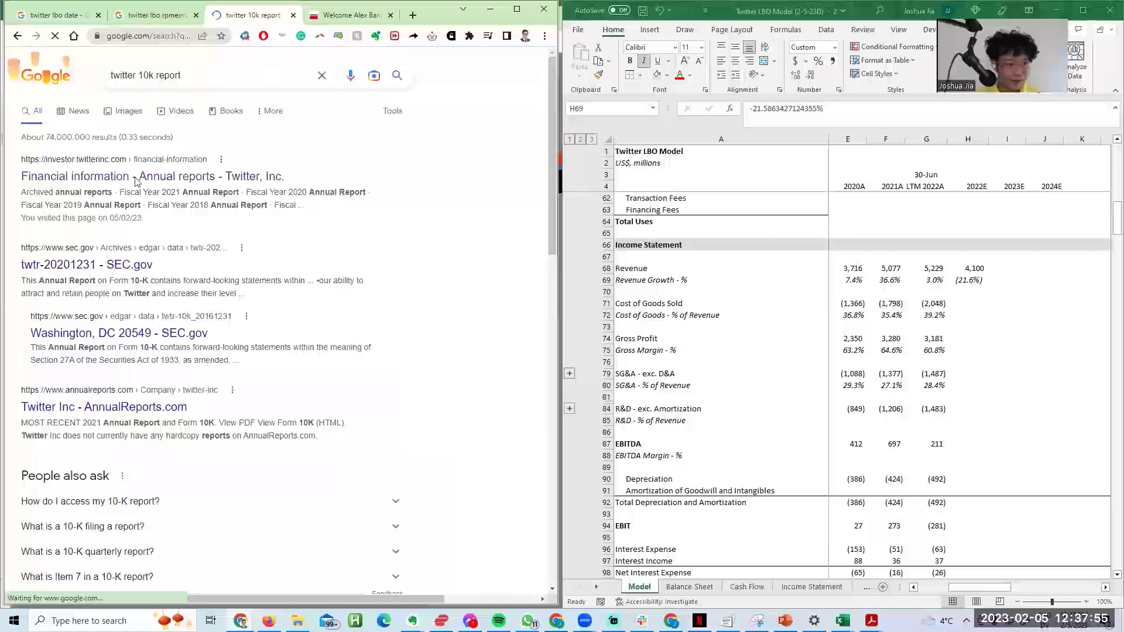
Step: Open Twitter's Annual reports investor page from the results and open its Events & presentations page in a new tab
click(136, 178)
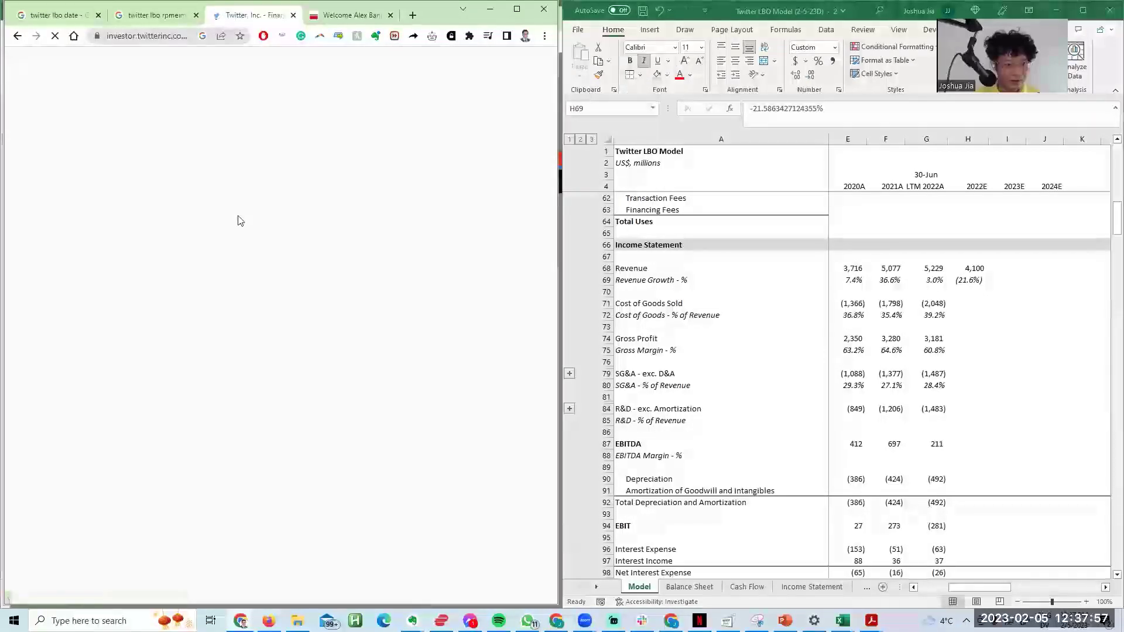
key(alt+Tab)
key(alt+Tab)
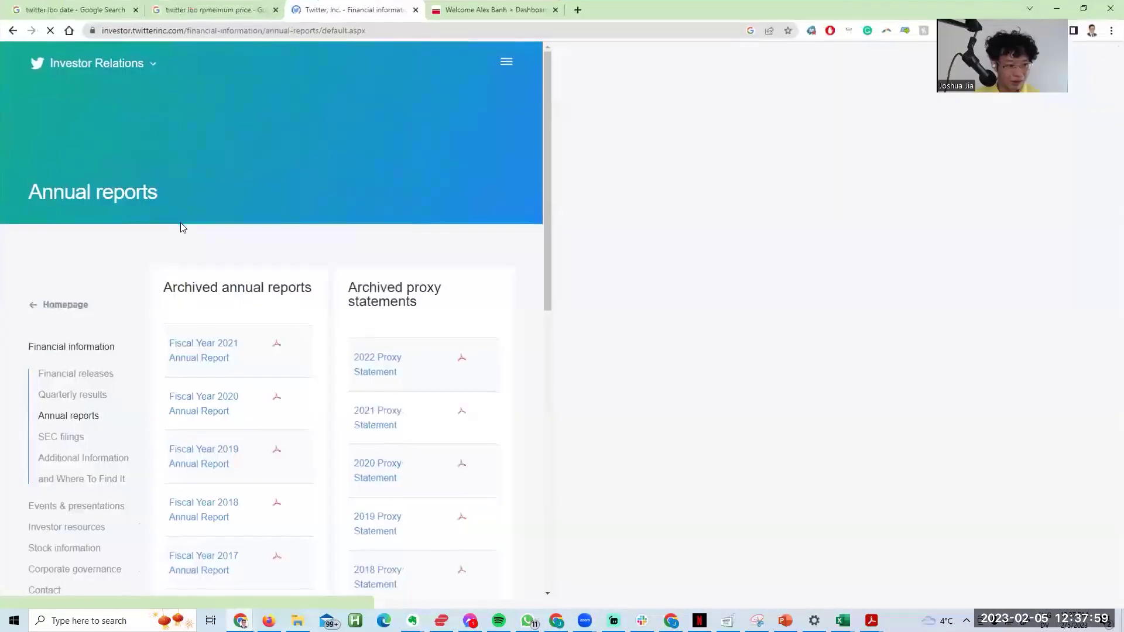
right_click(196, 485)
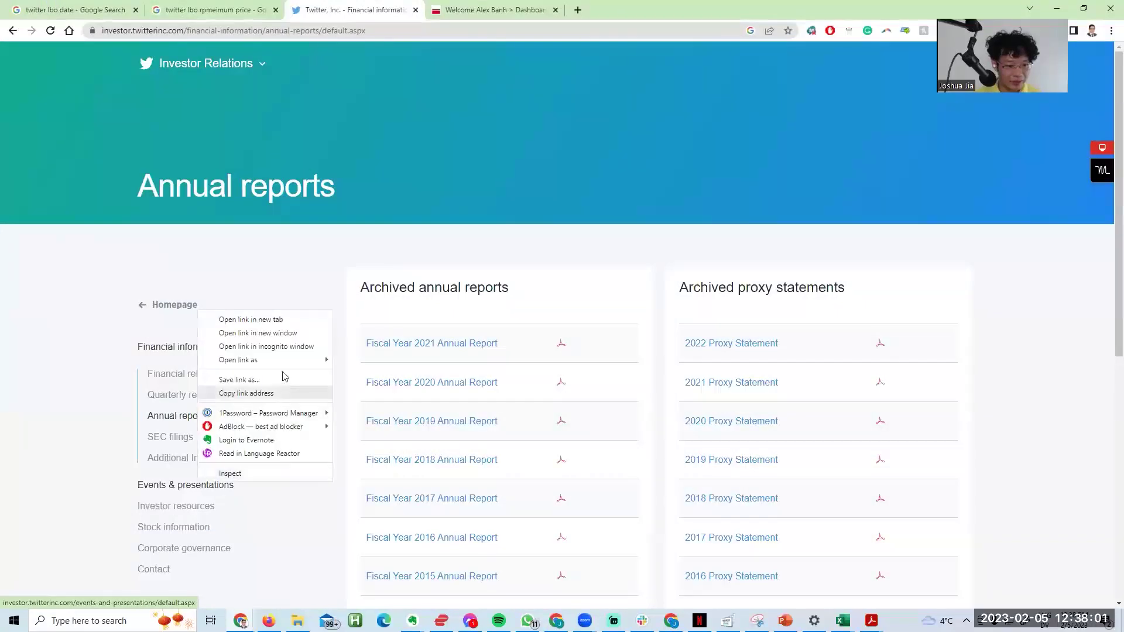
click(314, 321)
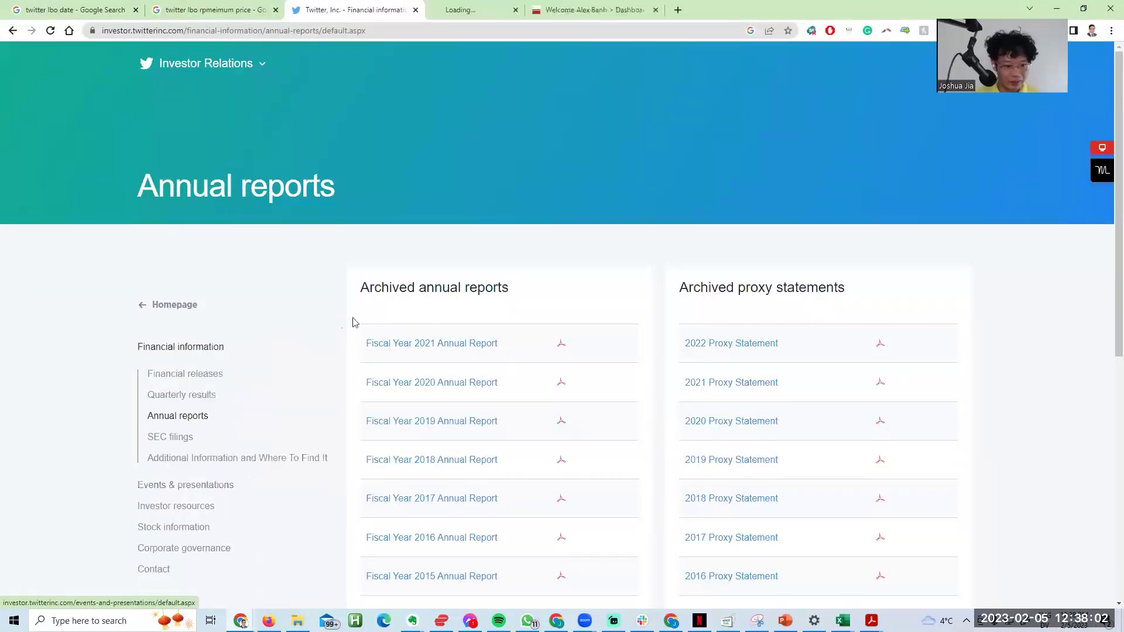
Step: Download the Fiscal Year 2021 Annual Report, open it in Acrobat and locate the consolidated statements of operations
click(561, 347)
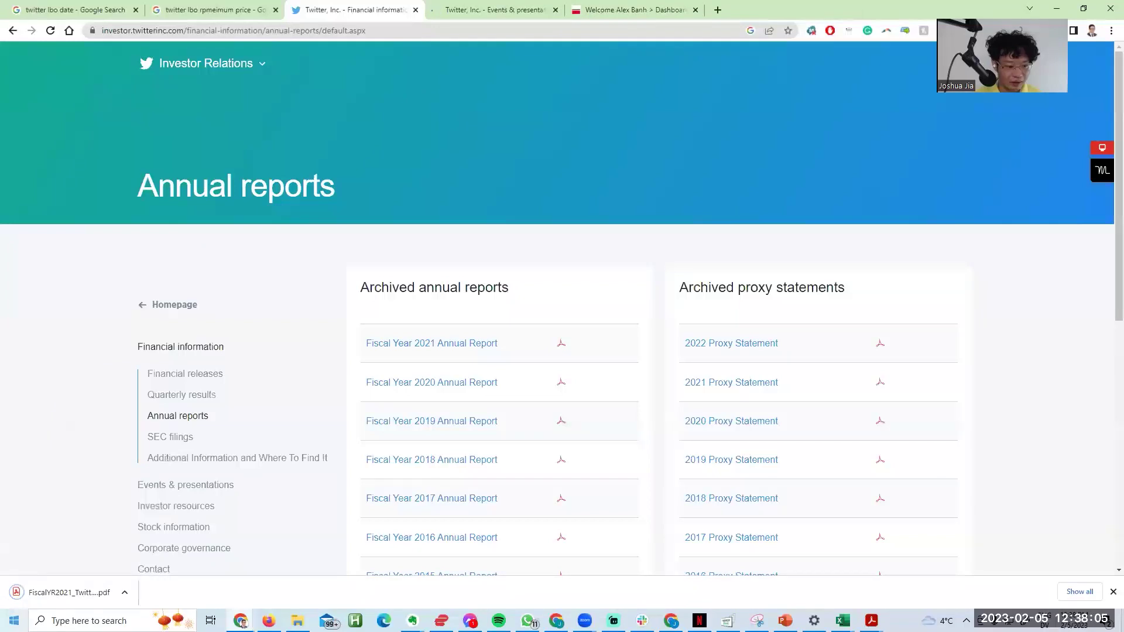
click(65, 592)
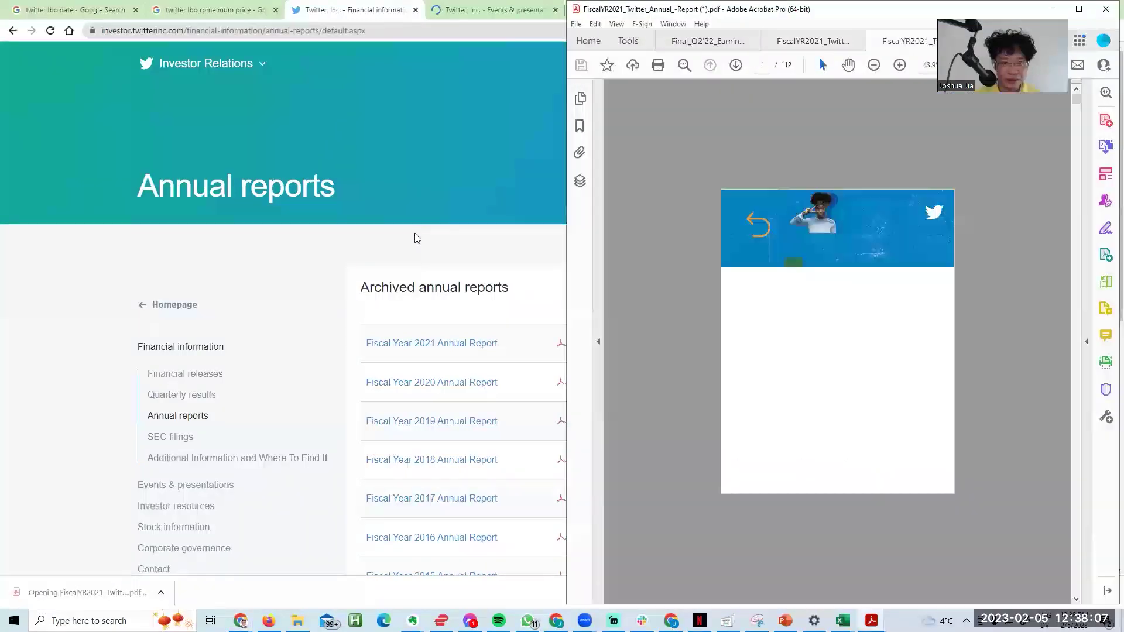
double_click(627, 14)
scroll(401, 239, down, 5)
scroll(401, 239, down, 20)
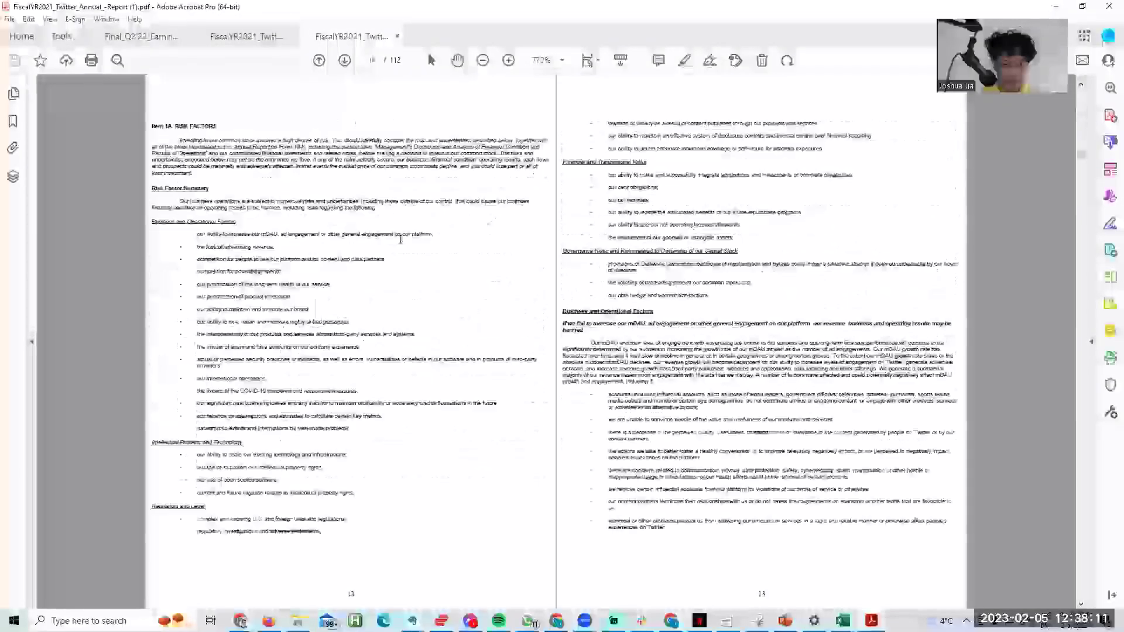
scroll(401, 238, up, 20)
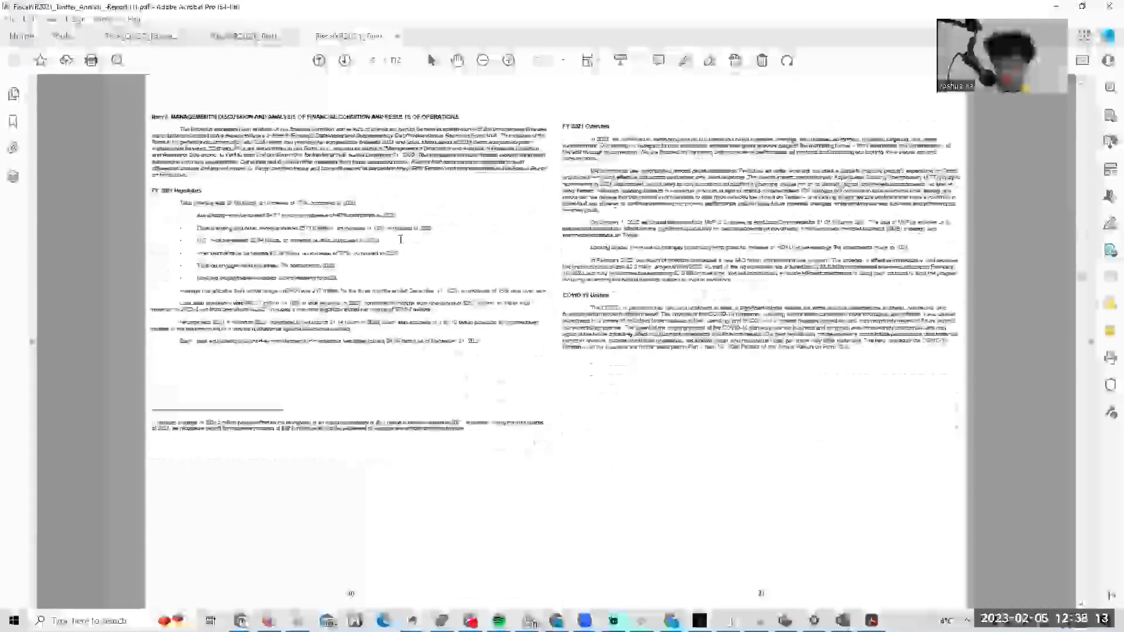
scroll(404, 238, down, 3)
scroll(404, 239, down, 20)
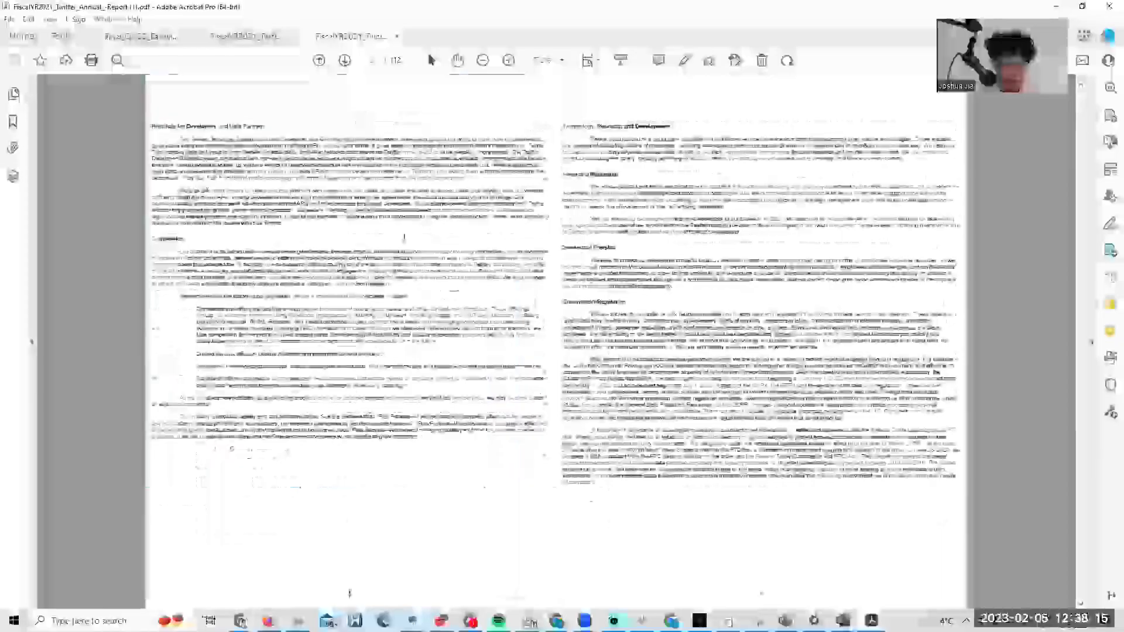
scroll(404, 239, down, 20)
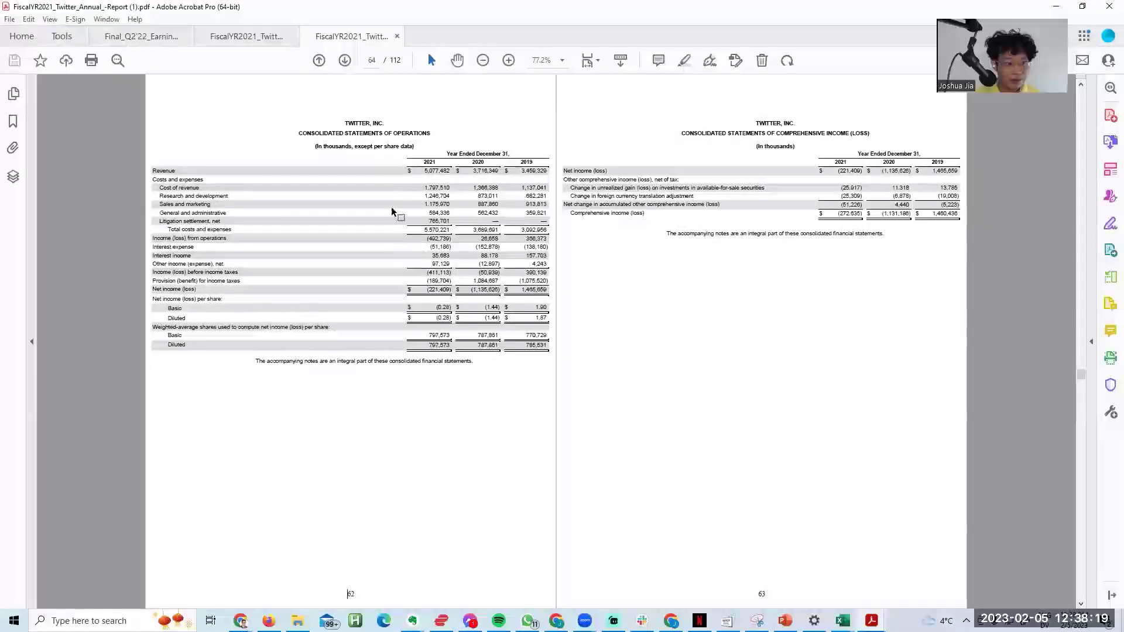
Step: Examine the research, sales and marketing, and general and administrative expense lines in the consolidated statements of operations
drag(457, 202, 482, 227)
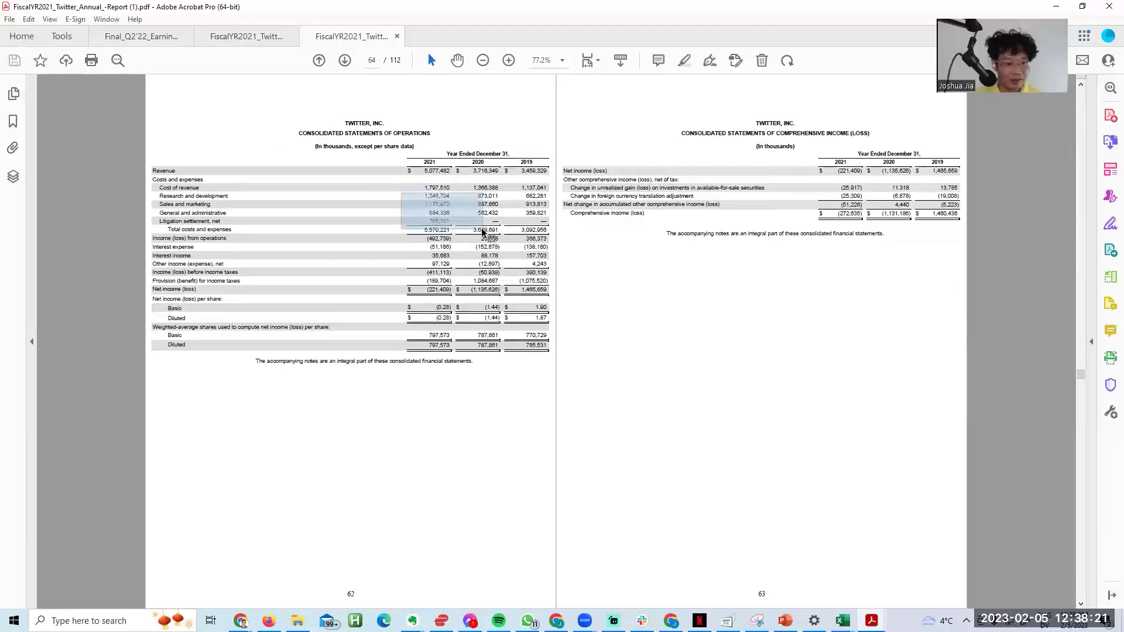
drag(411, 180, 484, 216)
click(483, 215)
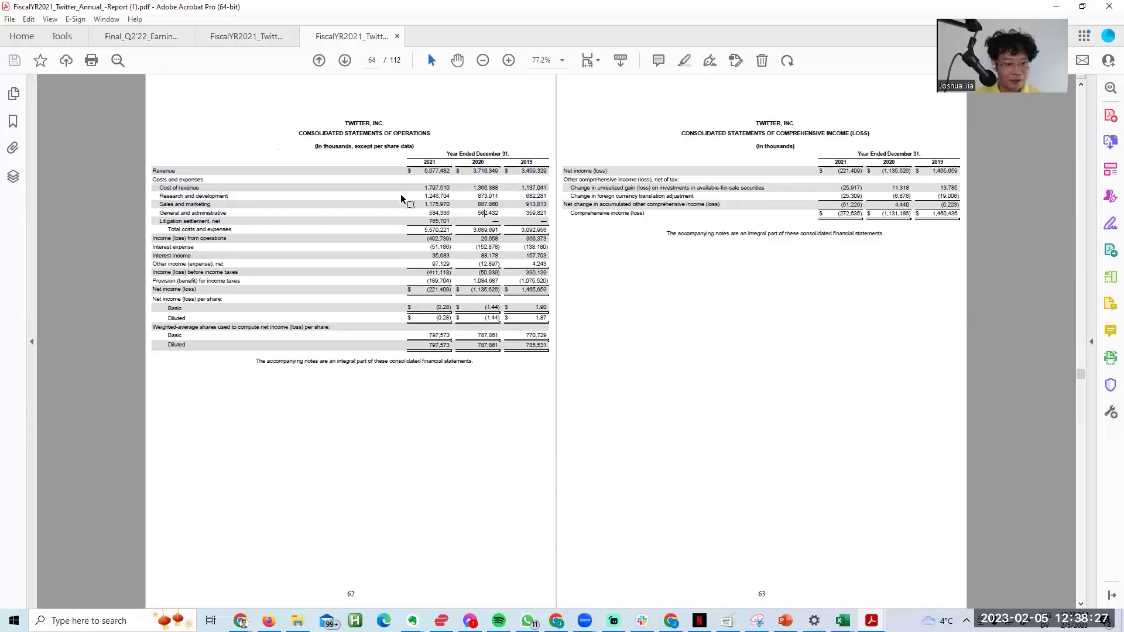
drag(388, 204, 534, 201)
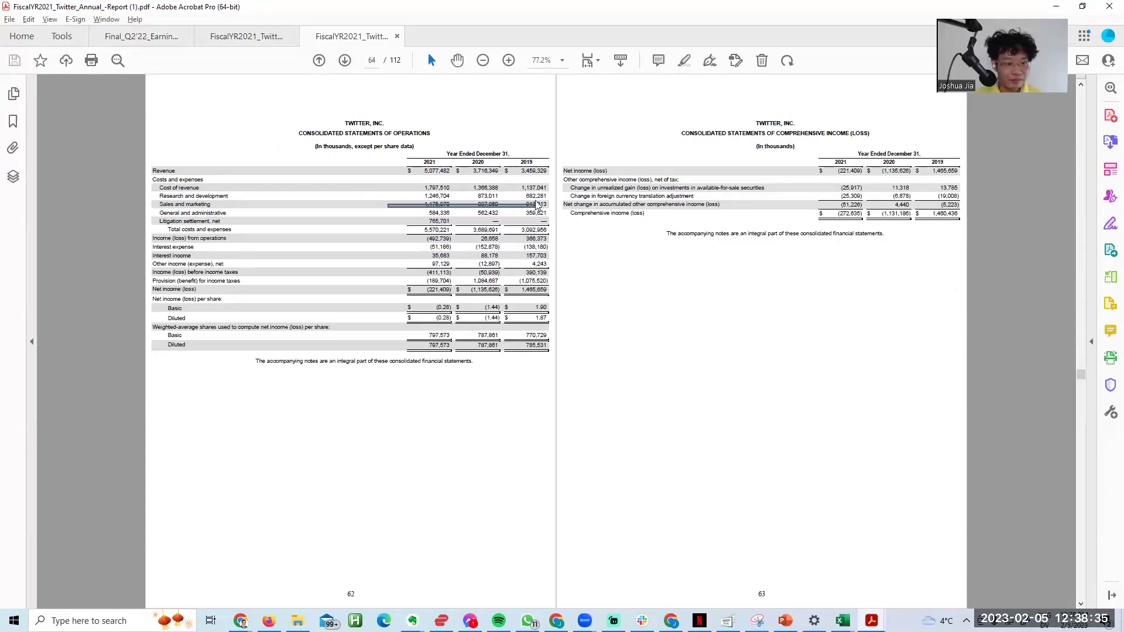
key(super+Left)
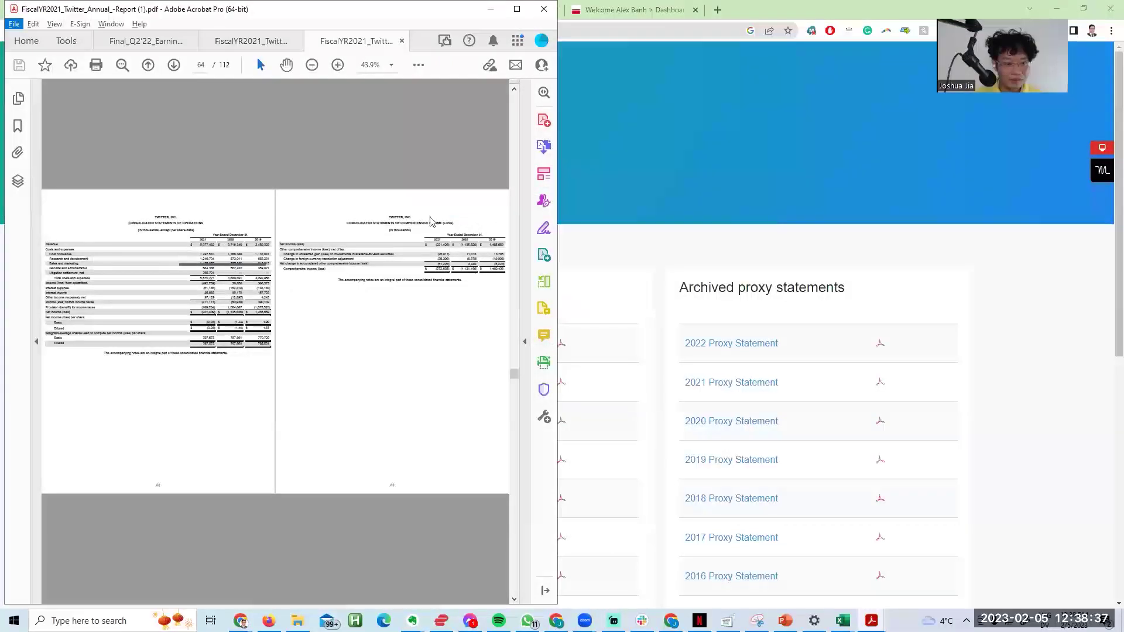
key(super+Up)
Step: Switch to Chrome and search in a new tab for "twitter salaries and benefits total"
key(alt+Tab)
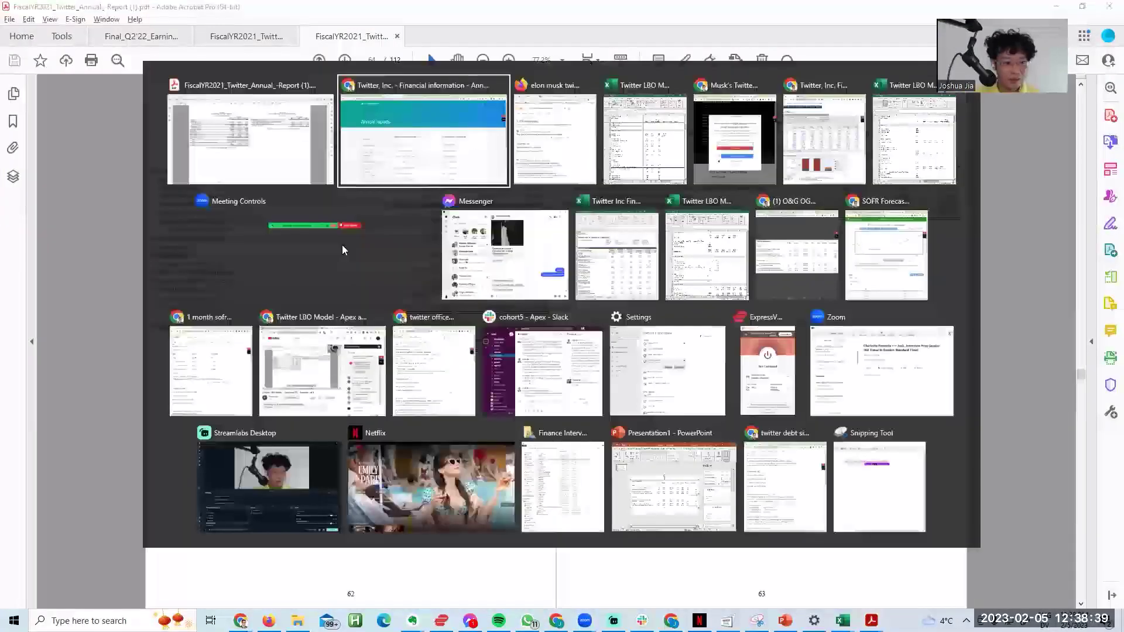
key(ctrl+t)
text(twitter salare)
key(BackSpace)
text(ies and ebneifts total)
key(Return)
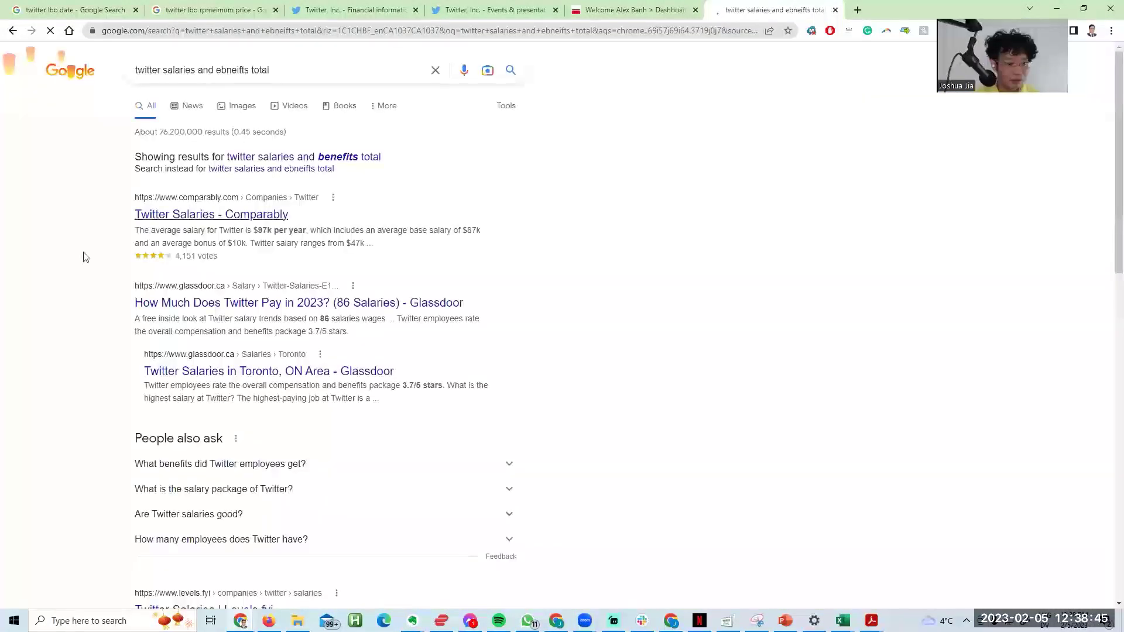
Step: Skim the Twitter salary and benefits search results and switch to the Twitter layoffs search results in Firefox
scroll(85, 256, down, 8)
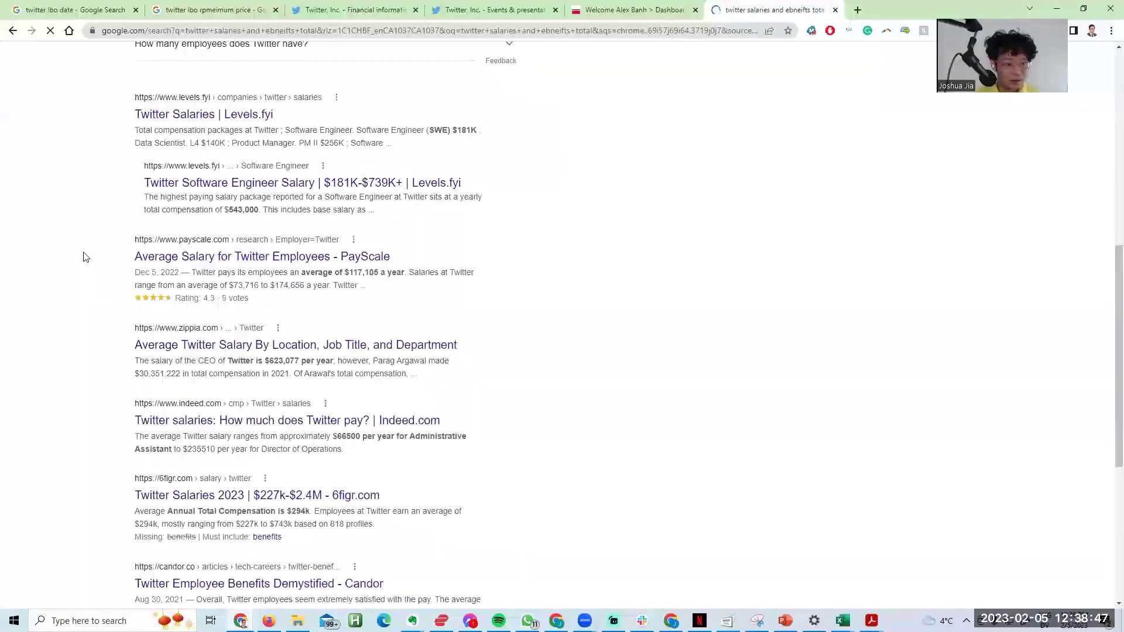
scroll(82, 253, up, 8)
key(ctrl+shift+Tab)
key(ctrl+shift+Tab)
key(ctrl+shift+Tab)
key(ctrl+shift+Tab)
key(ctrl+shift+Tab)
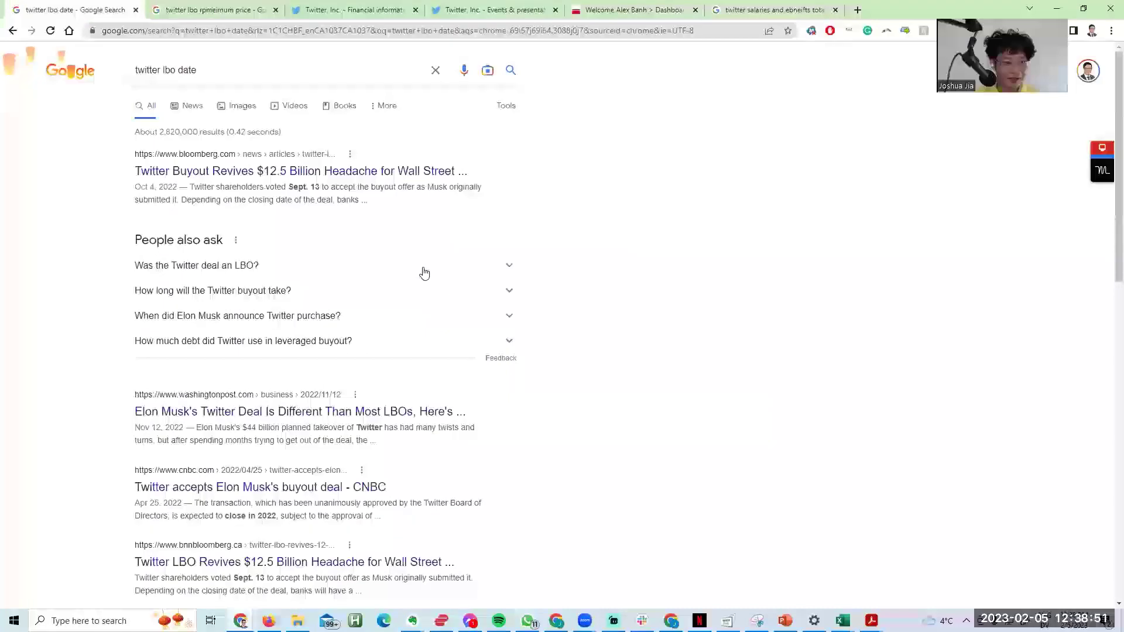
key(ctrl+Tab)
key(alt+Tab)
key(alt+Tab)
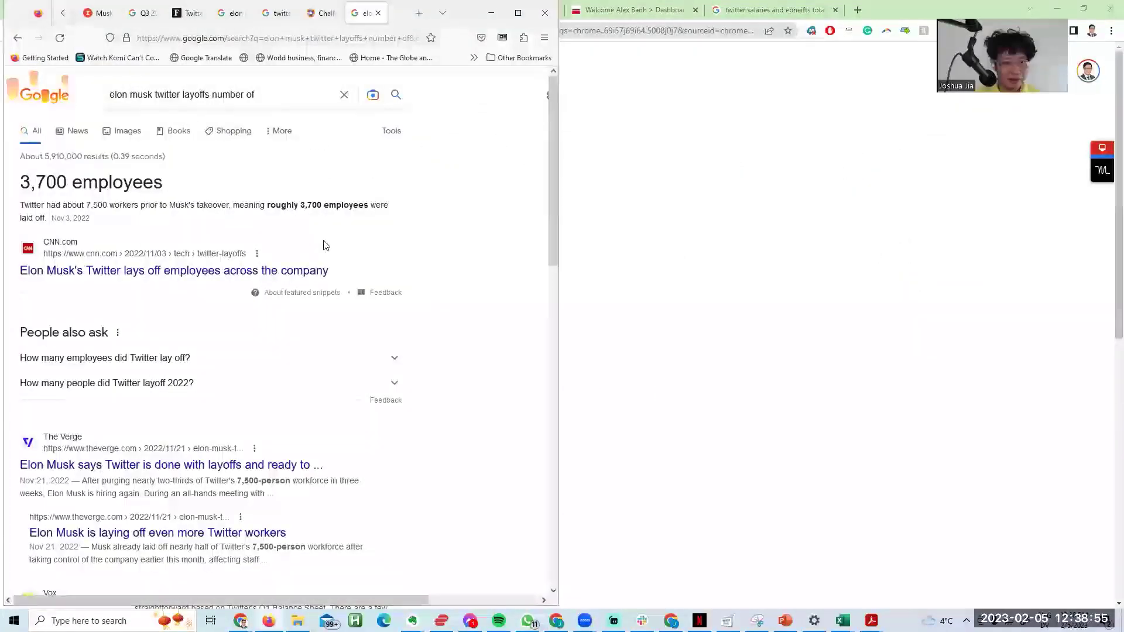
Step: Switch to the Twitter LBO model in Excel and check the SG&A rows for LTM 2022A and 2022E
key(alt+Tab)
key(Down)
key(Down)
key(Down)
key(Down)
key(Down)
key(Down)
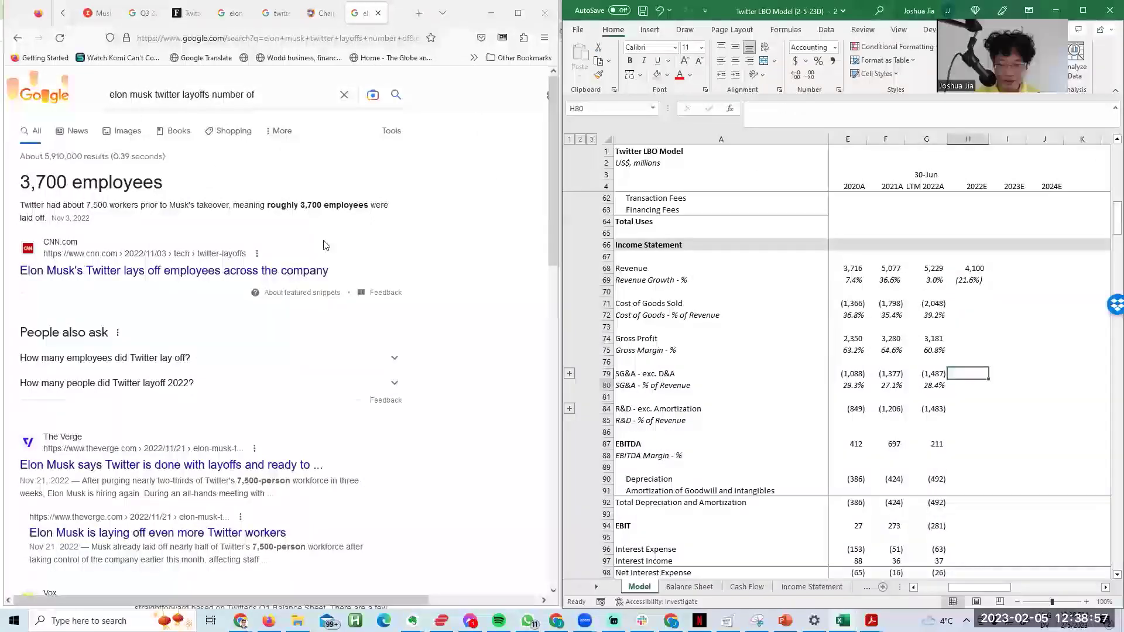
key(Left)
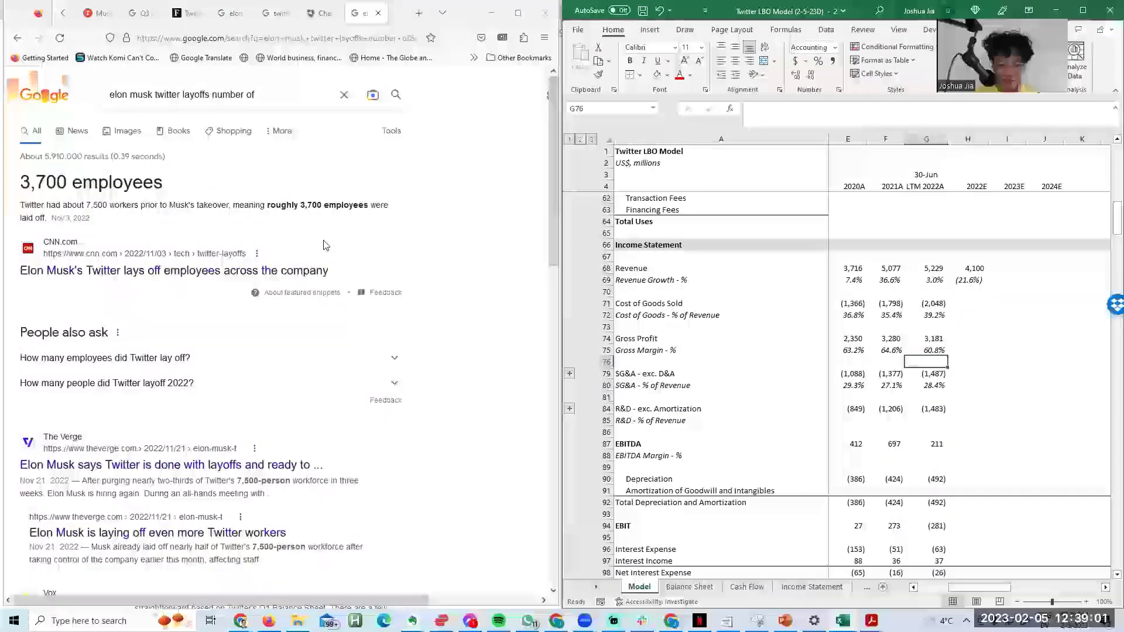
Step: Switch to the annual report in Acrobat and examine the cost of revenue and research and development lines and the accounting policy notes
key(alt+Tab)
key(alt+Tab)
key(alt+Tab)
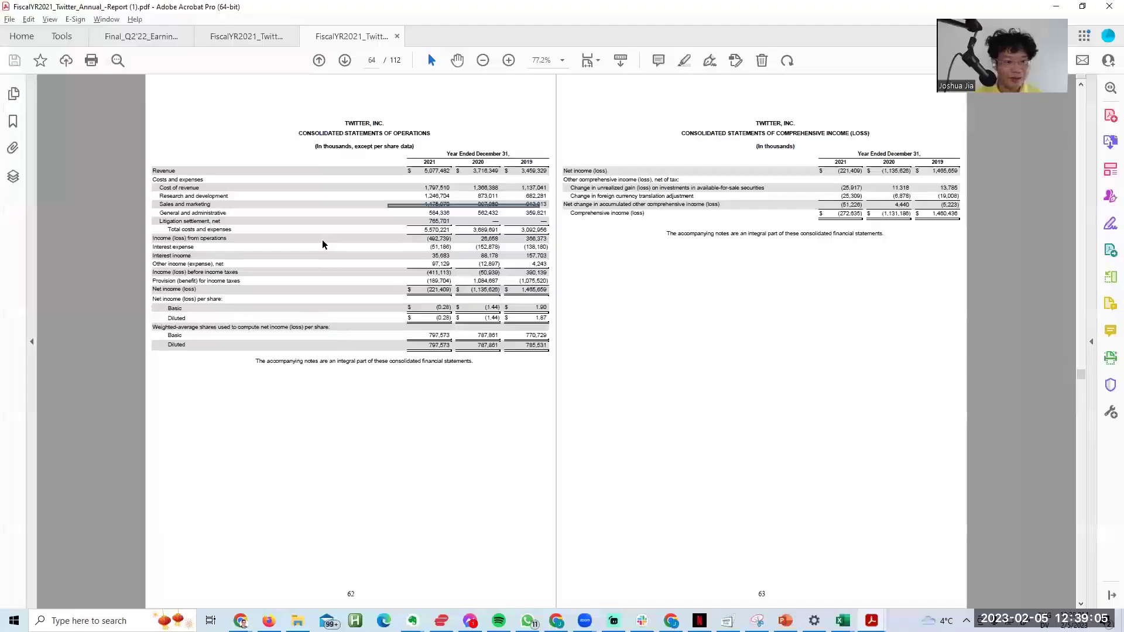
click(241, 155)
drag(217, 194, 186, 185)
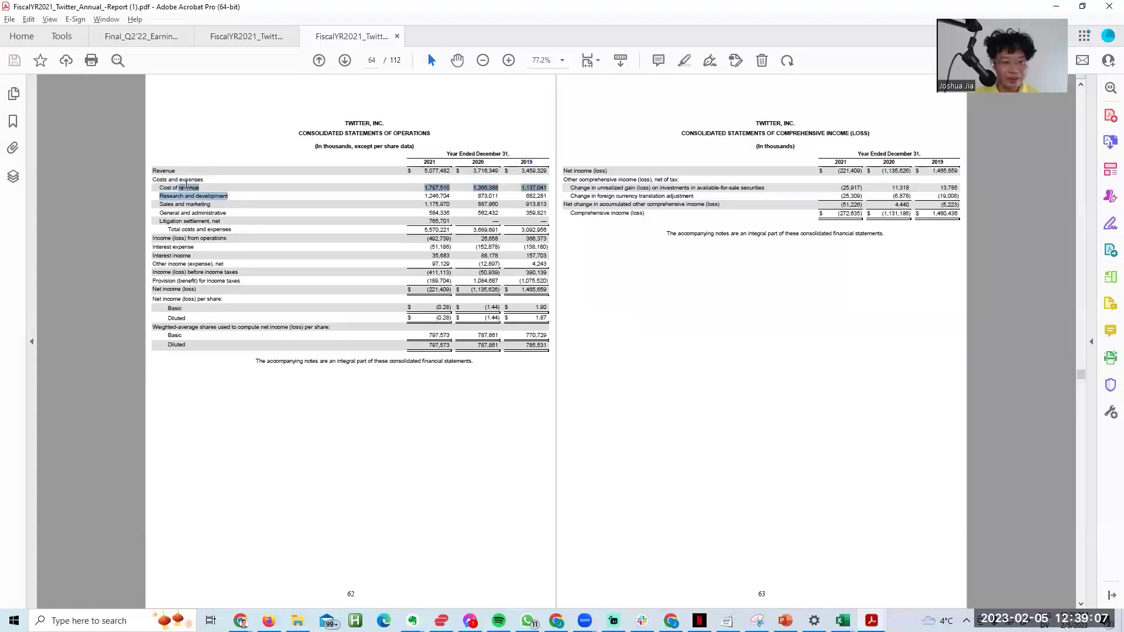
mouse_move(193, 188)
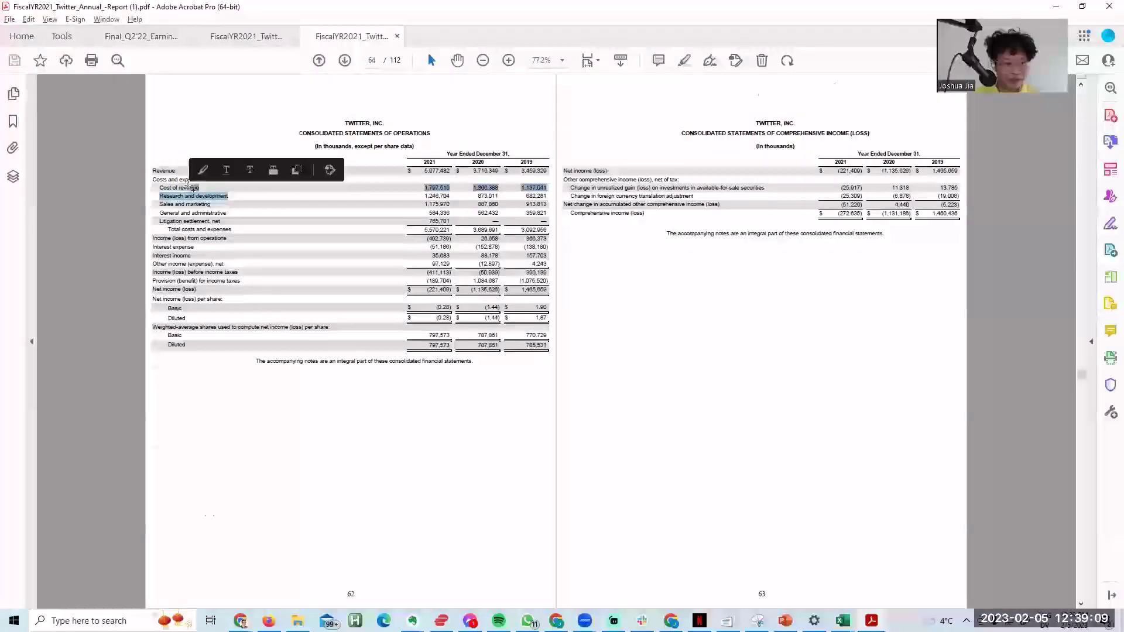
scroll(193, 188, down, 3)
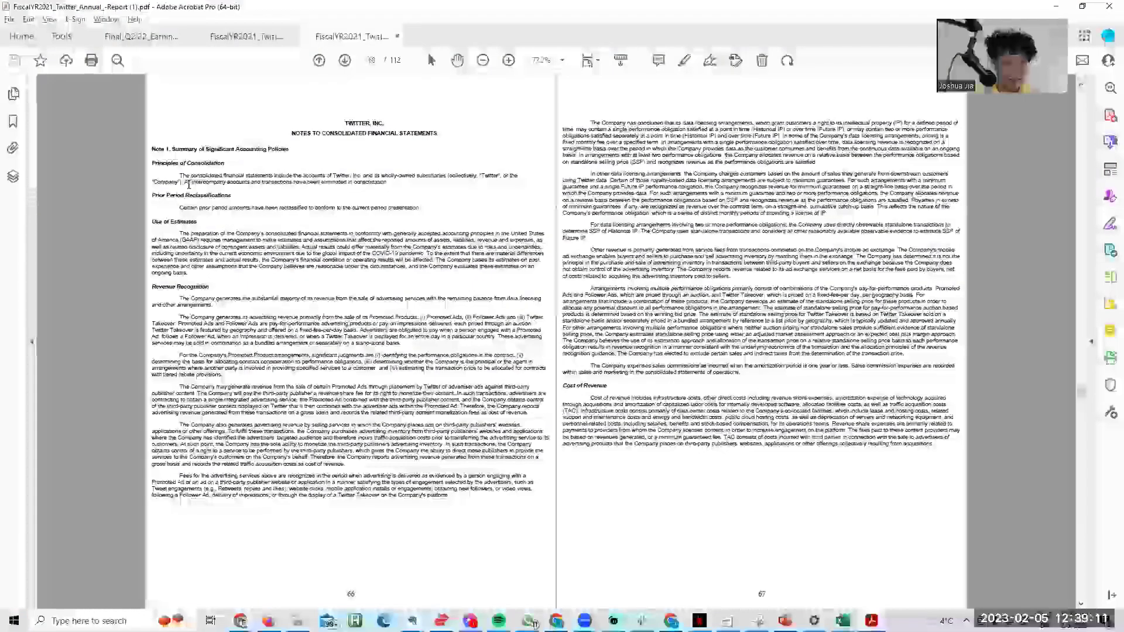
scroll(188, 185, down, 2)
scroll(181, 175, up, 3)
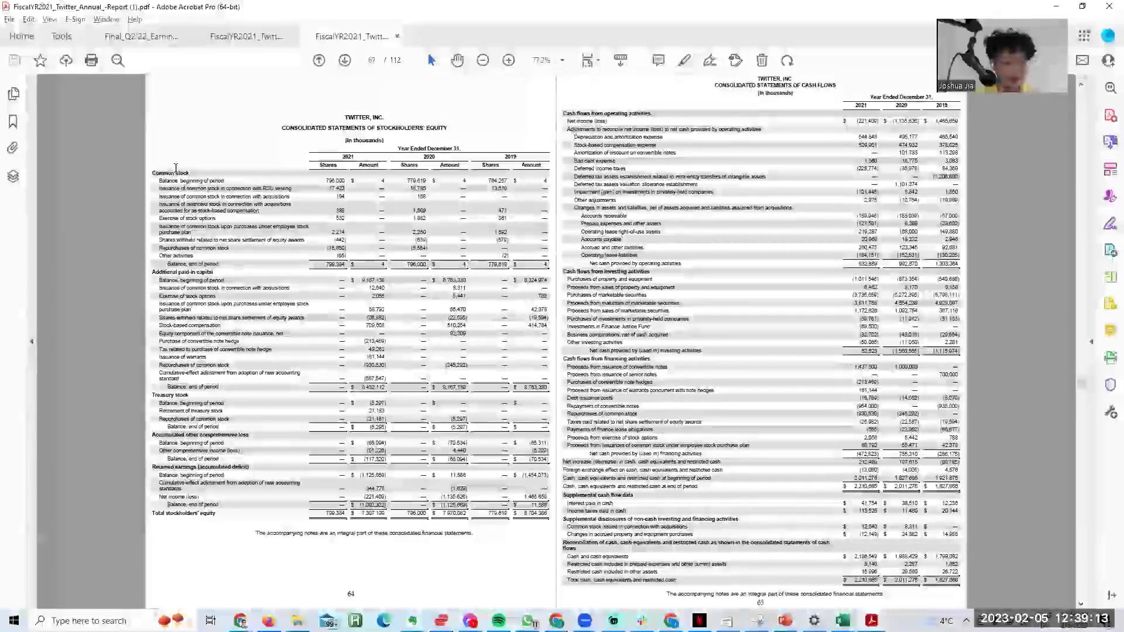
Step: Return to the Excel model and review the SG&A excluding D&A row across the historical and forecast years
key(alt+Tab)
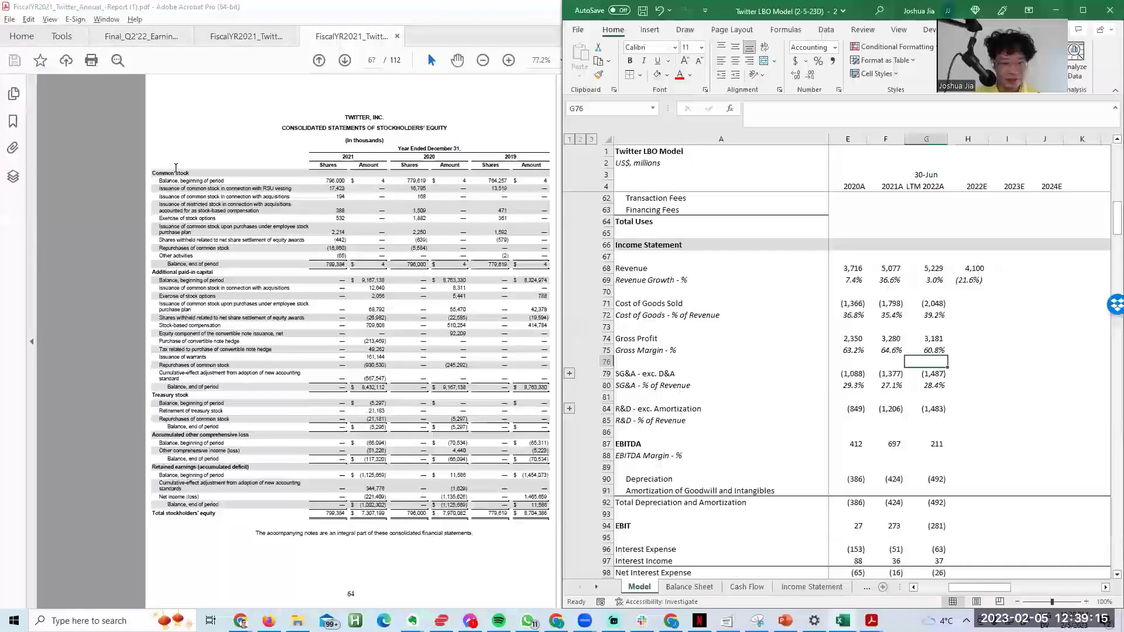
key(Down)
key(Down)
key(Down)
key(Down)
key(Up)
key(Up)
key(Up)
key(Left)
key(Home)
key(Right)
key(Right)
key(Right)
key(Right)
key(Right)
key(Right)
key(Right)
key(Right)
key(Right)
key(Right)
key(Right)
key(Right)
key(Right)
key(Right)
key(Right)
key(Left)
key(Left)
key(Left)
key(Left)
key(Left)
key(Left)
key(Left)
key(Left)
key(Left)
key(Left)
key(Left)
key(Left)
key(Left)
key(Left)
key(Left)
key(Right)
key(Right)
key(Right)
key(Right)
key(Right)
key(Right)
key(Right)
key(Right)
key(Right)
key(Left)
key(Left)
key(Left)
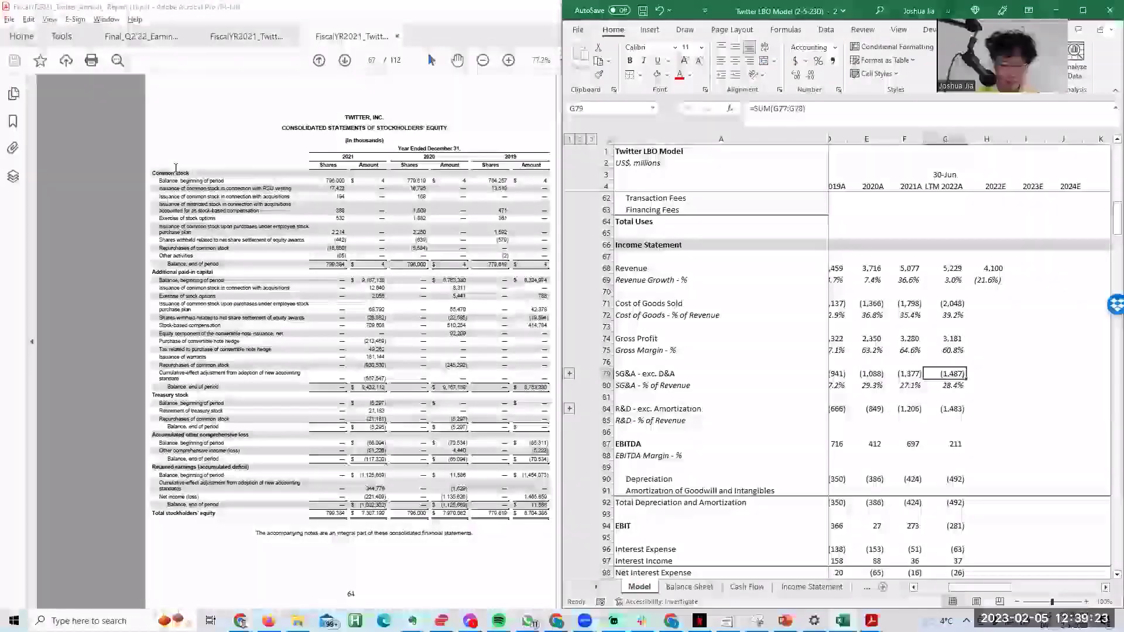
Step: Switch to Firefox and search in a new tab for "twitter rent payments"
key(alt+Tab)
key(Tab)
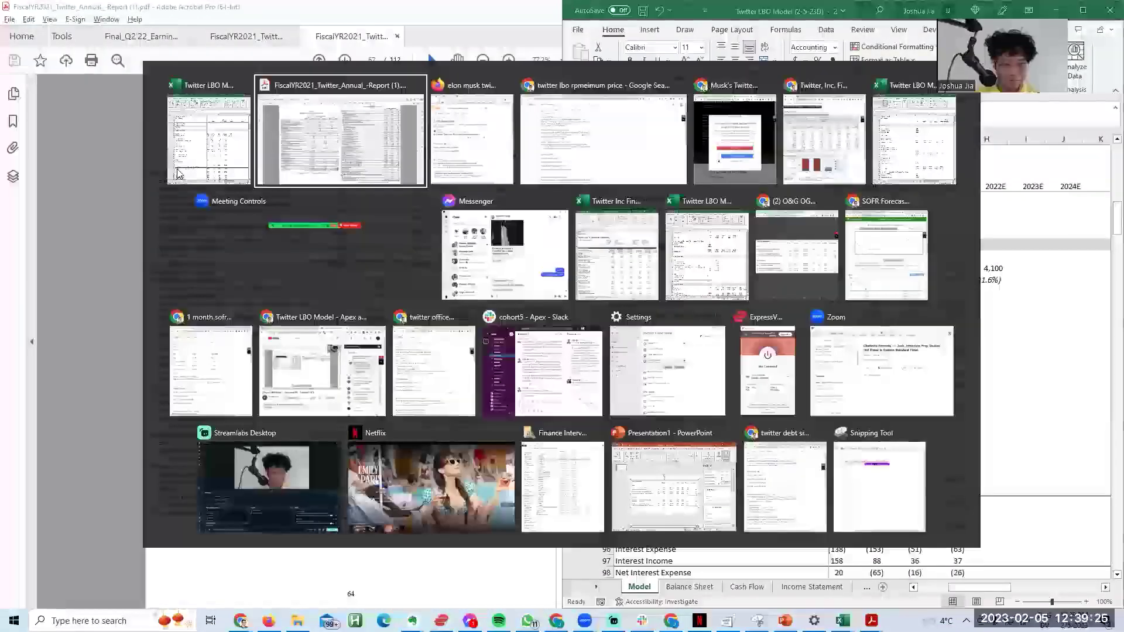
key(ctrl+t)
text(twitt)
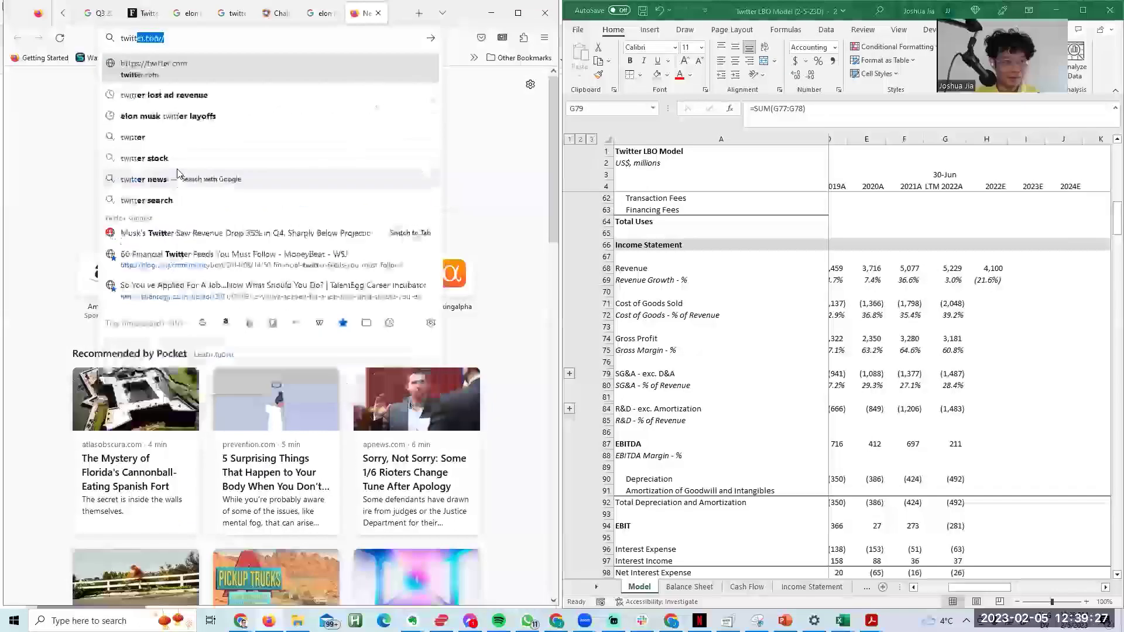
text(er rent)
key(Down)
key(Return)
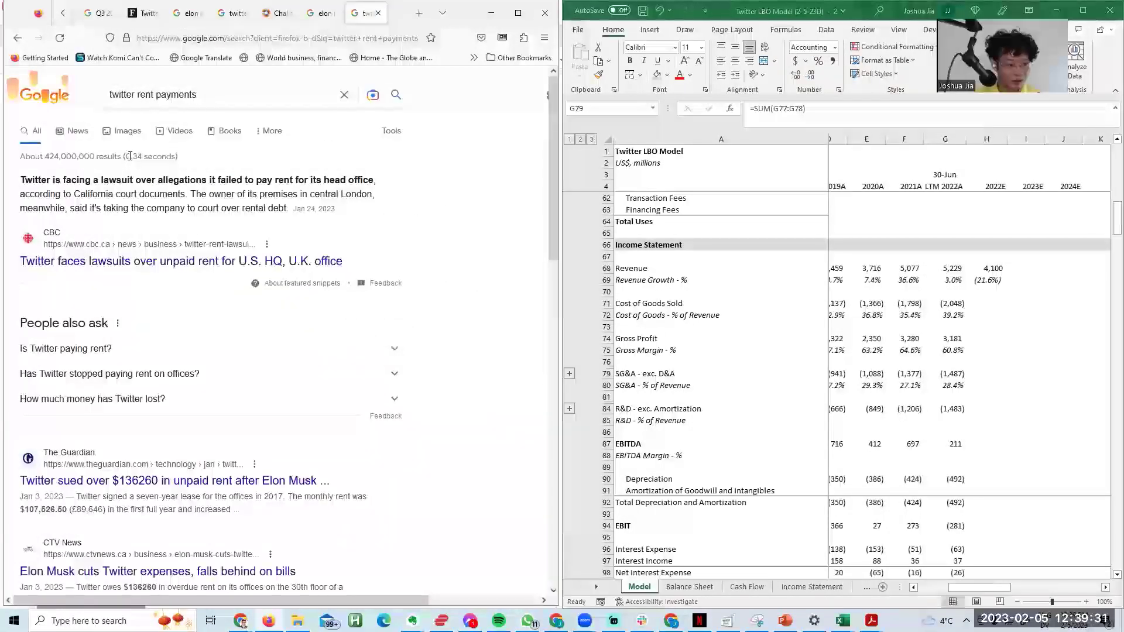
Step: Open the Guardian article on Twitter's unpaid rent, accept its cookies, return to the results and look through them for rent amounts
click(245, 480)
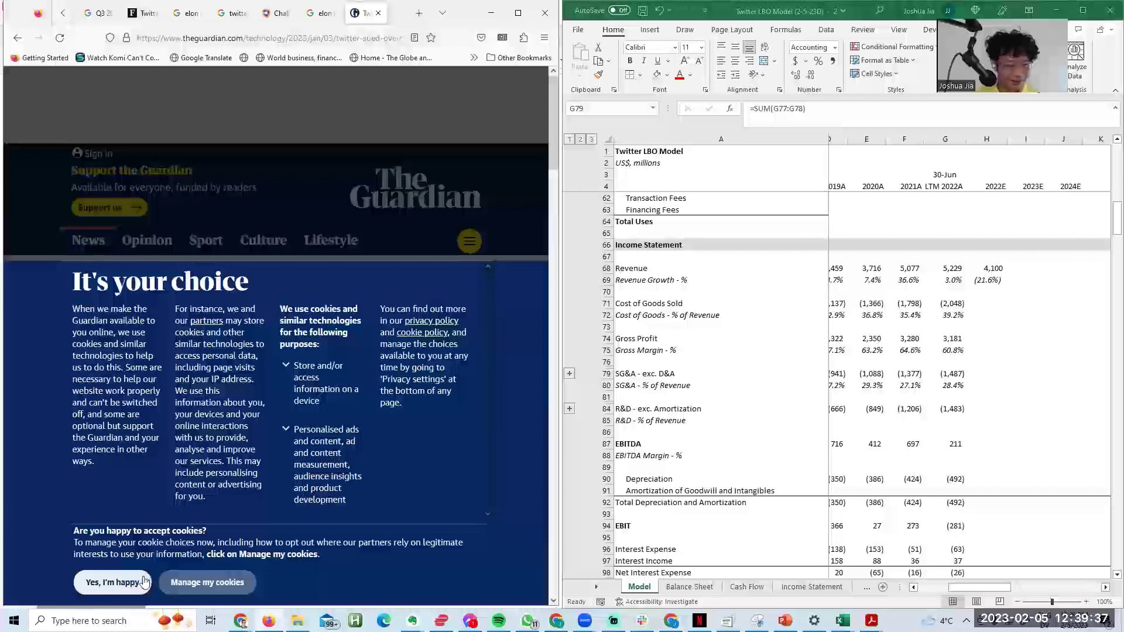
click(112, 583)
click(17, 38)
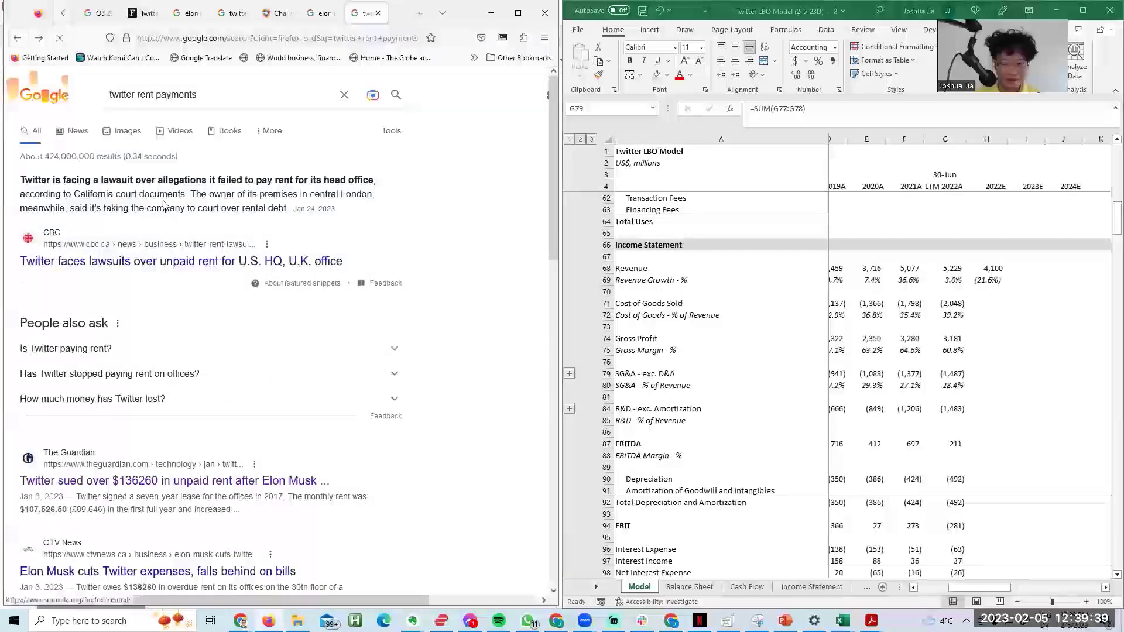
scroll(231, 326, down, 8)
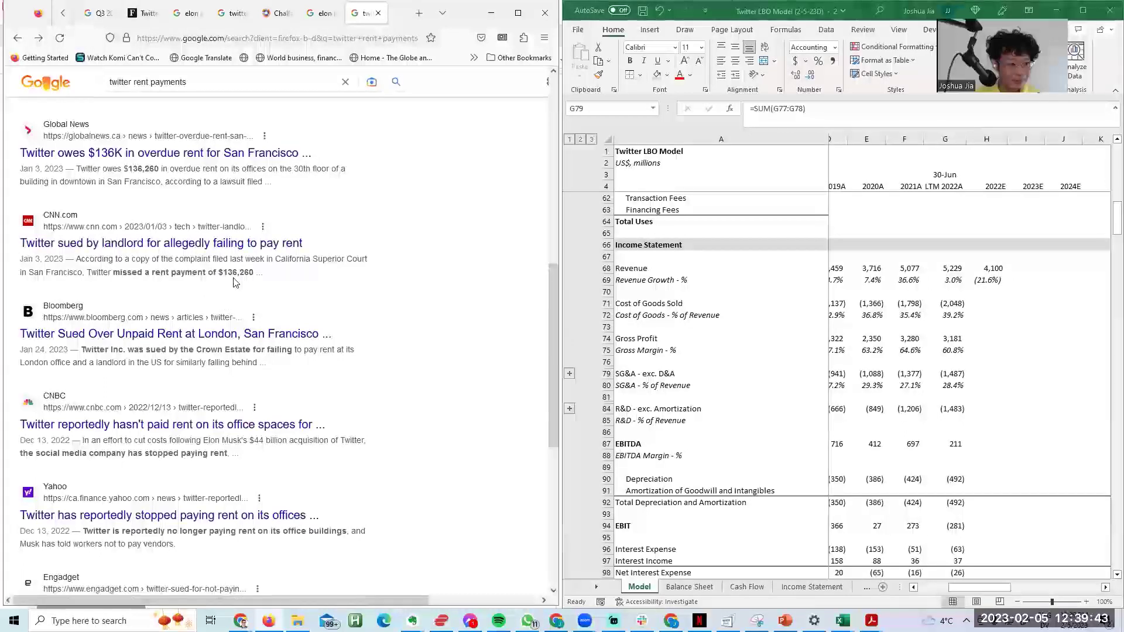
drag(238, 275, 220, 275)
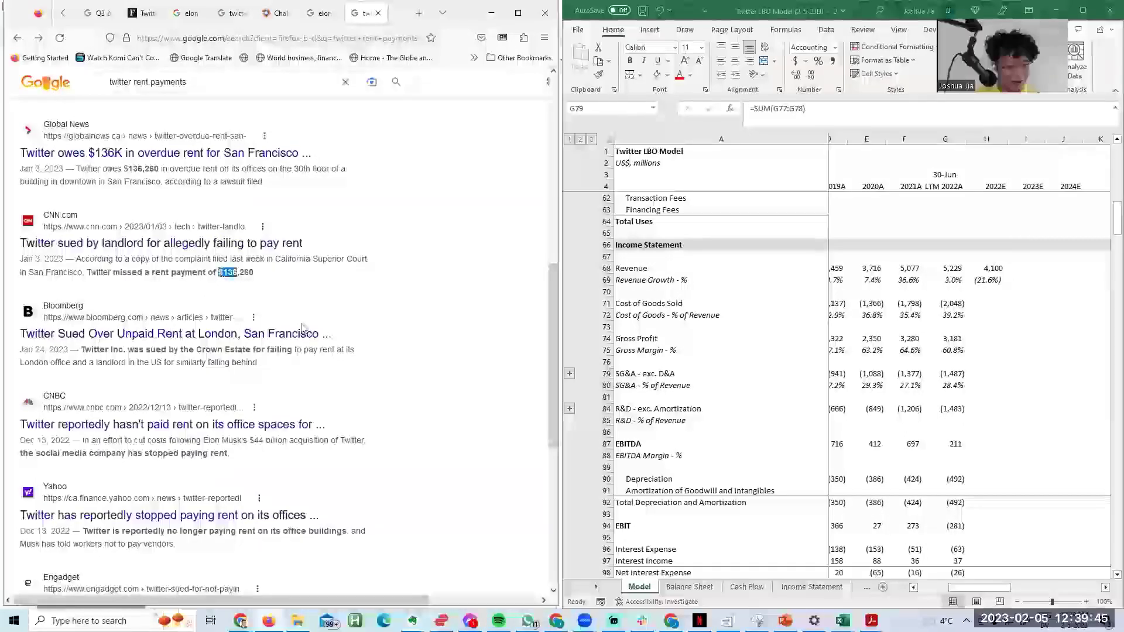
scroll(337, 347, down, 6)
scroll(337, 349, up, 8)
scroll(335, 346, up, 5)
Step: Recheck the annual report's consolidated statements of operations in Acrobat and bring up the Twitter layoffs search results in Firefox
key(alt+Tab)
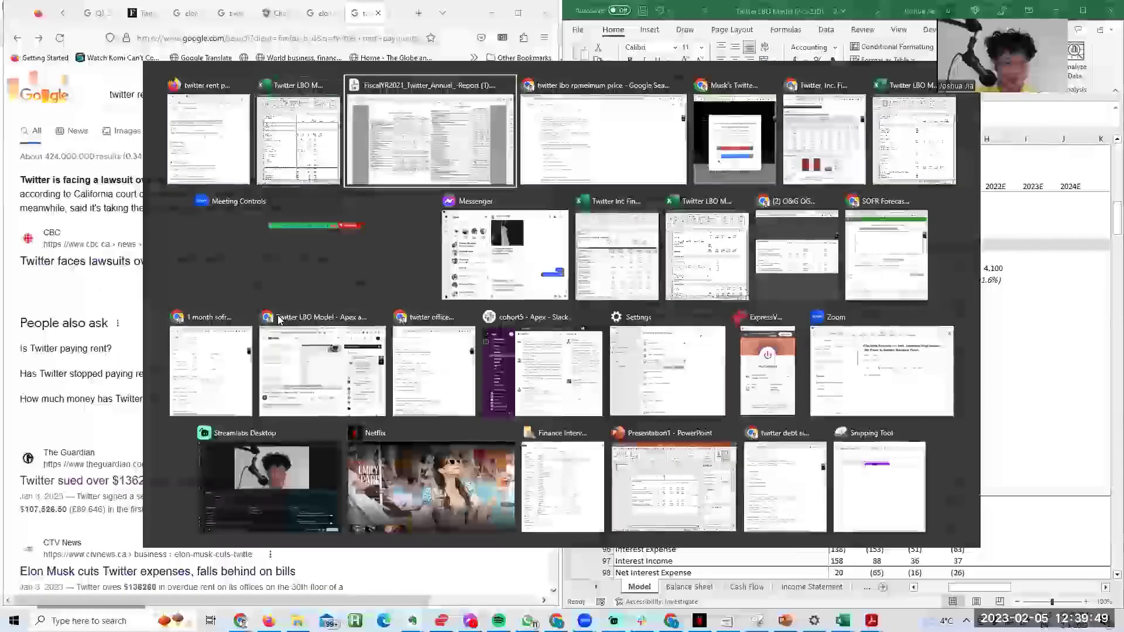
scroll(276, 315, up, 3)
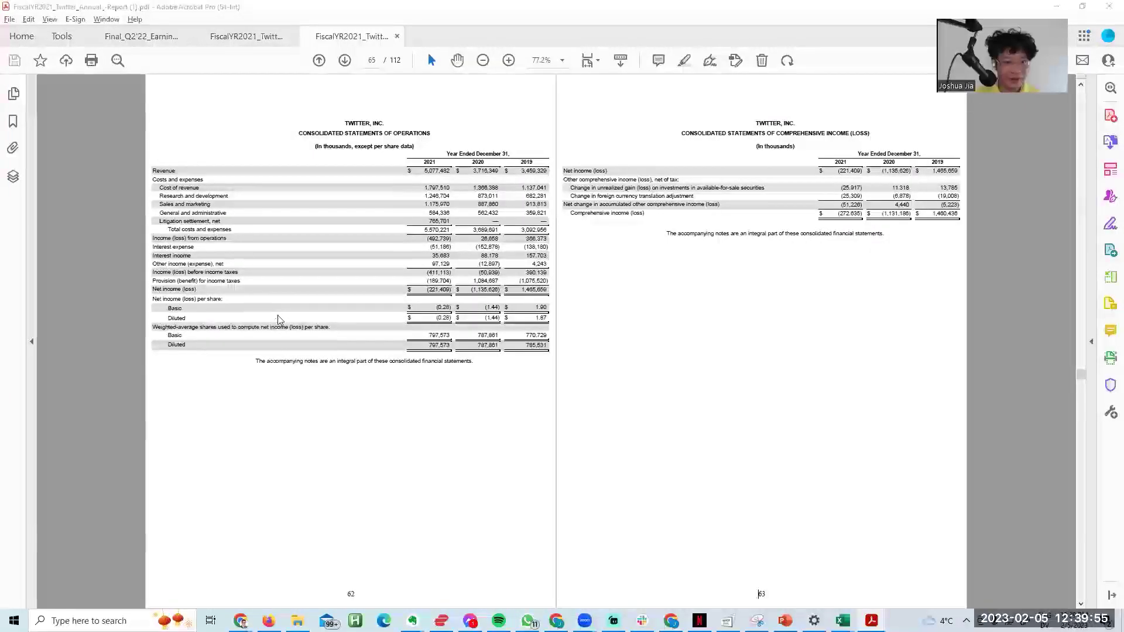
key(alt+Tab)
key(ctrl+shift+Tab)
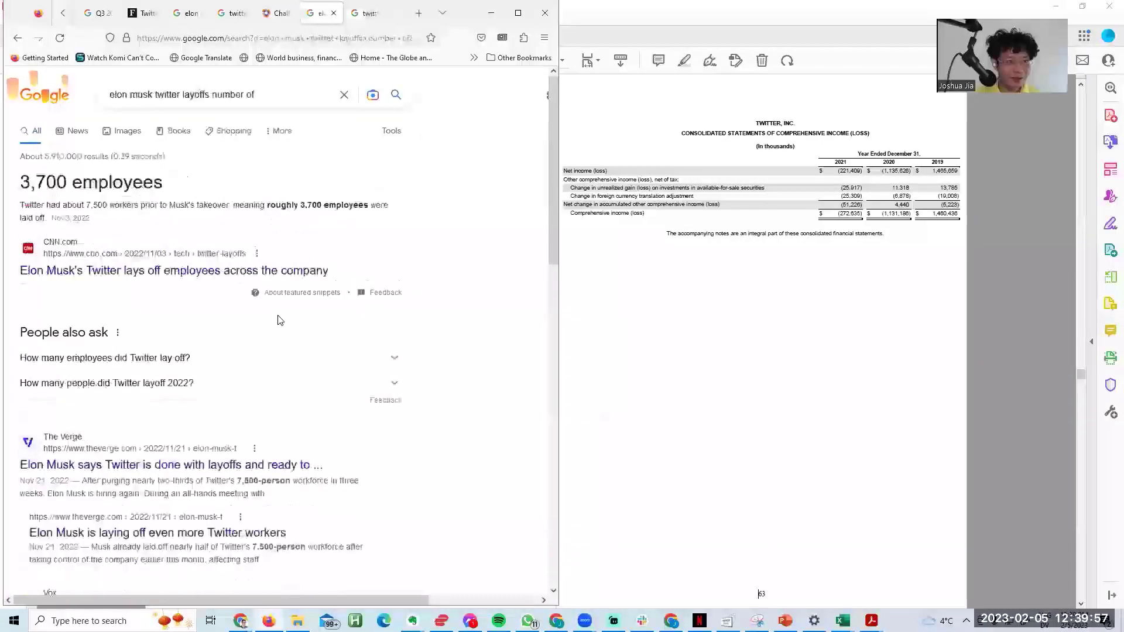
Step: Switch to the Excel model and enter the scratch calculation =75000*0.1 in cell H76, above the 2022E SG&A row
key(alt+Tab)
key(alt+Tab)
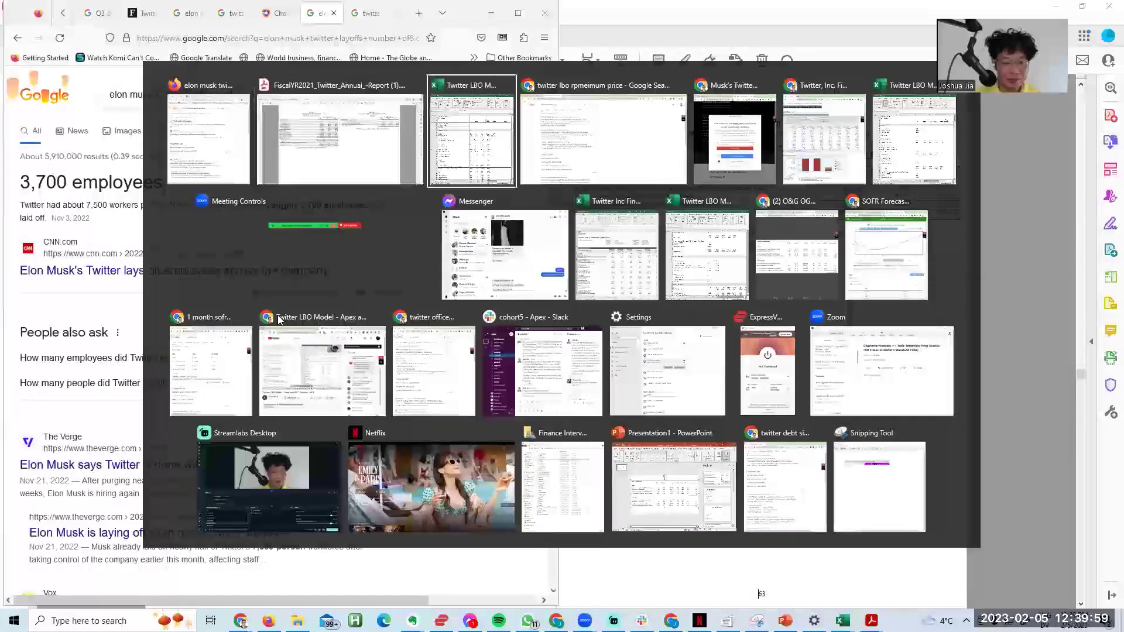
key(Left)
key(Right)
key(Up)
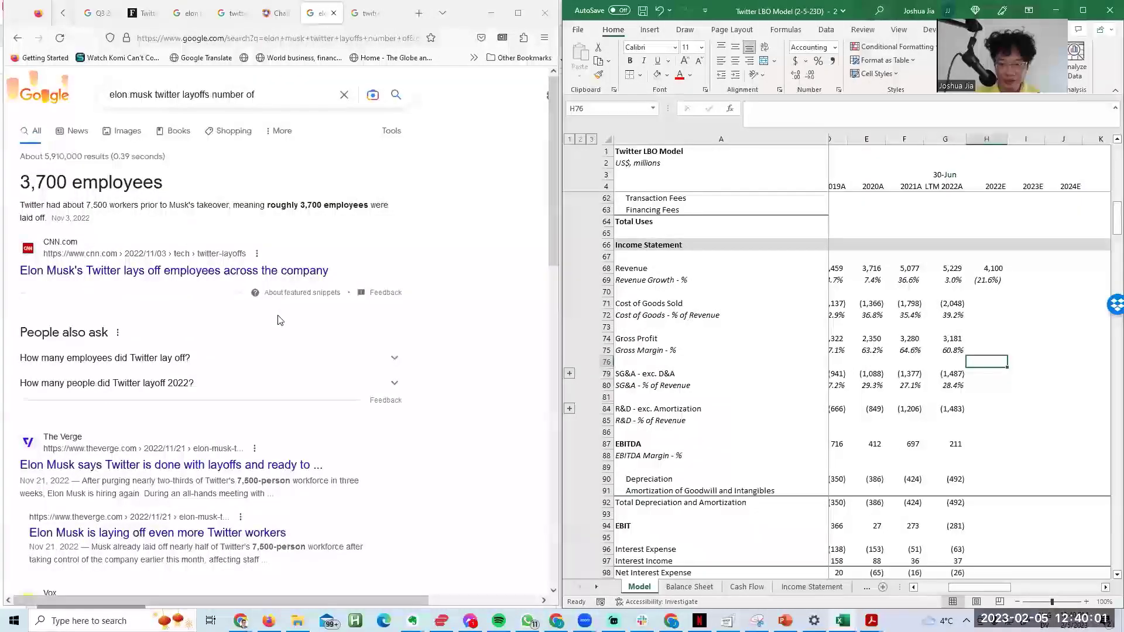
text(=75000*0.1)
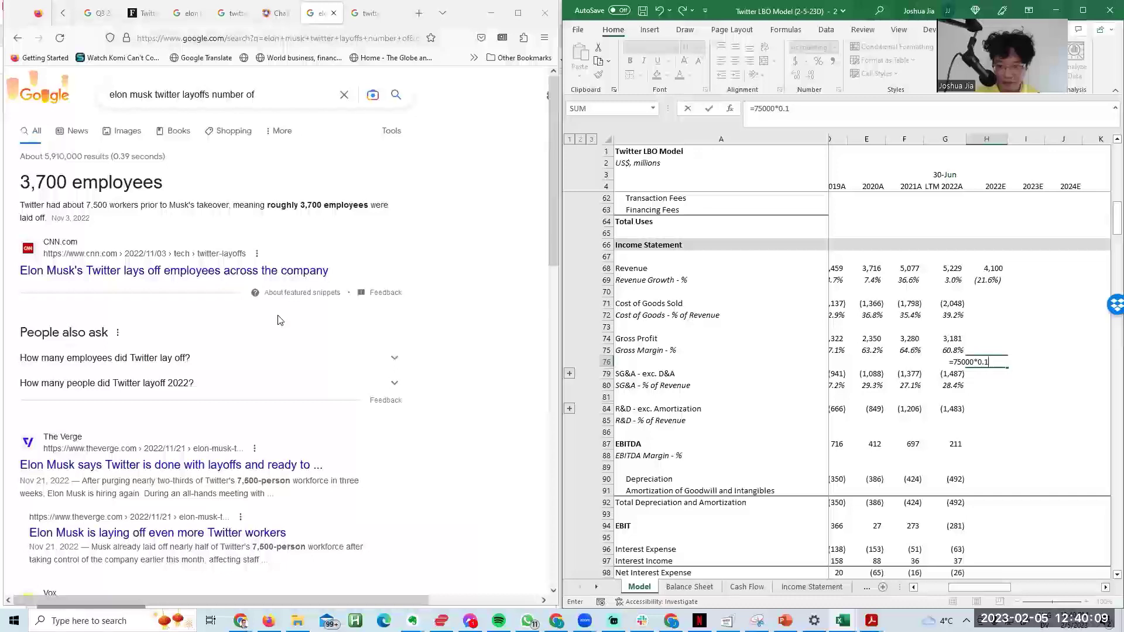
key(F2)
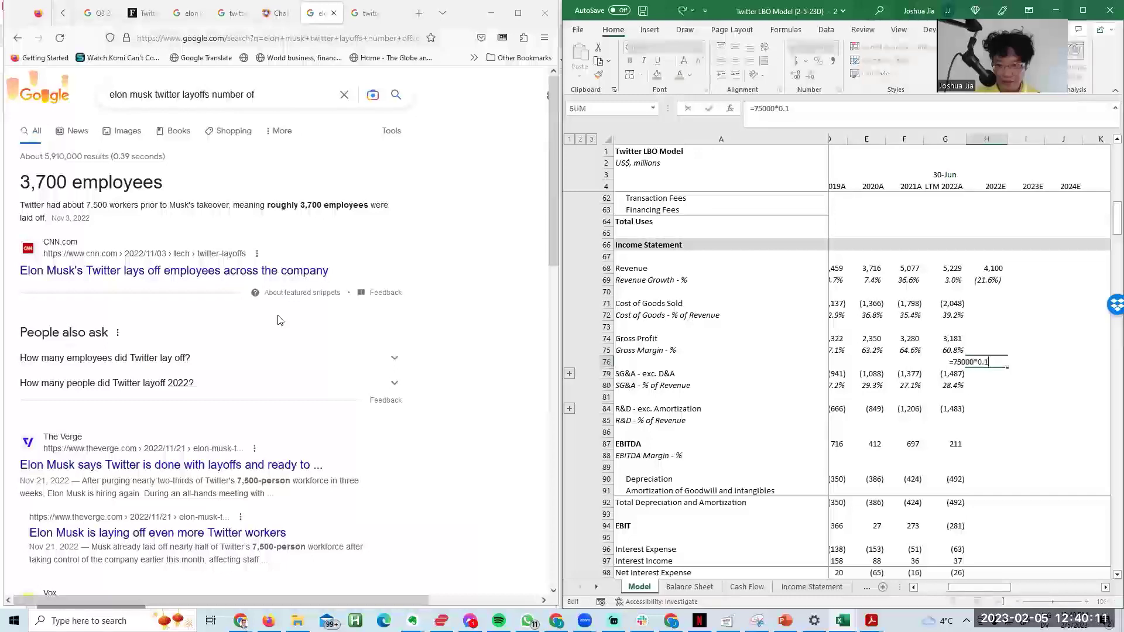
key(ctrl+Return)
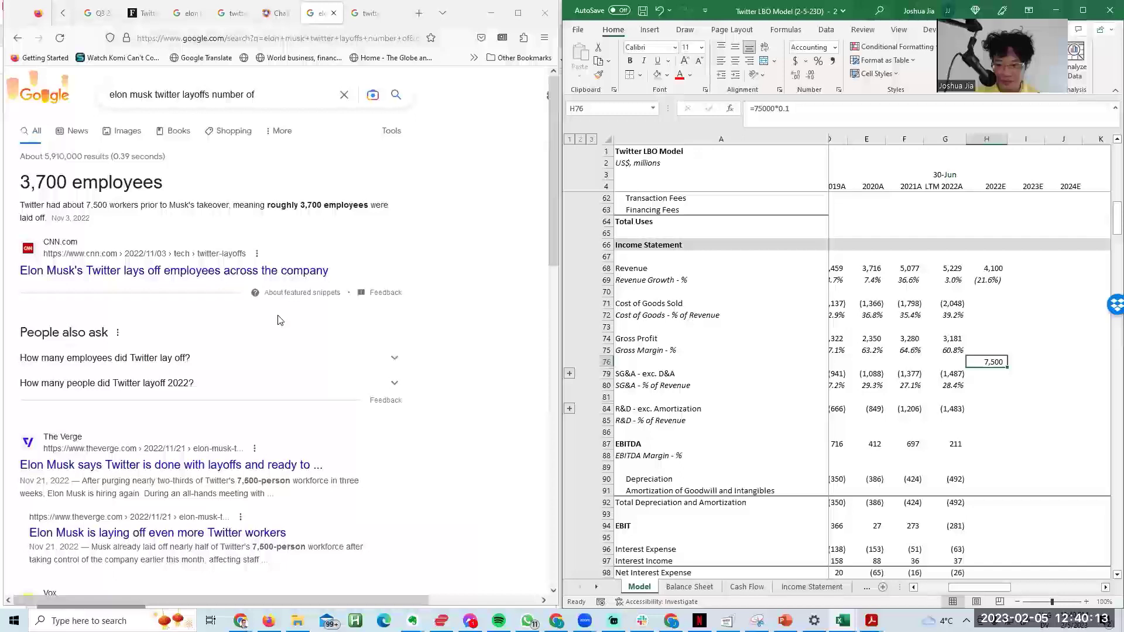
Step: Change the scratch calculation in cell H76 to =75000*0.5
key(Down)
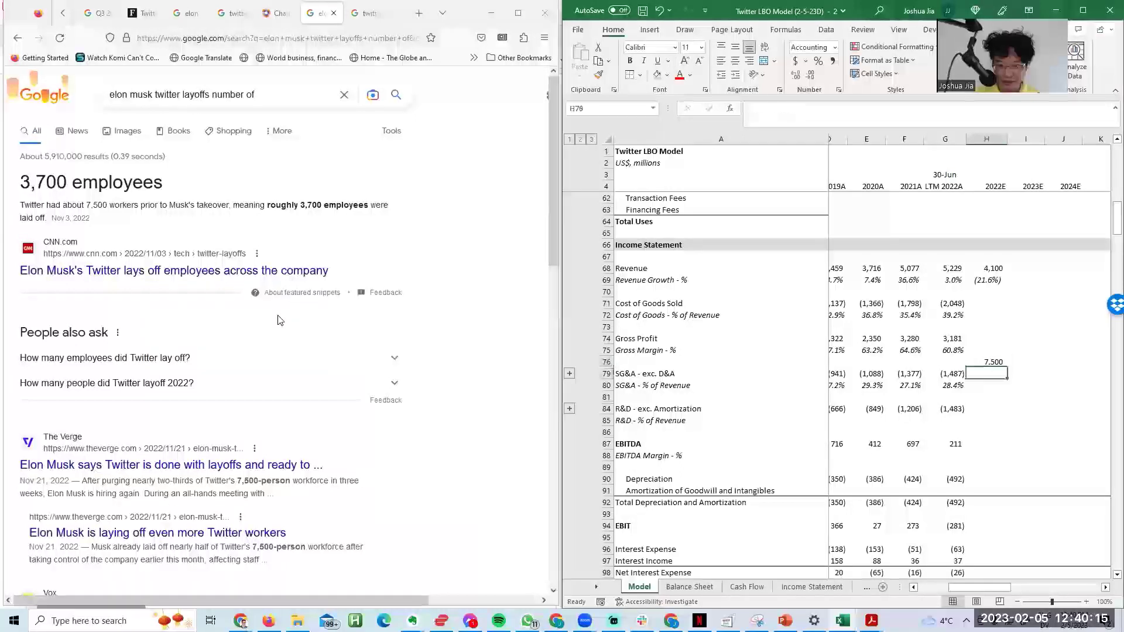
key(Left)
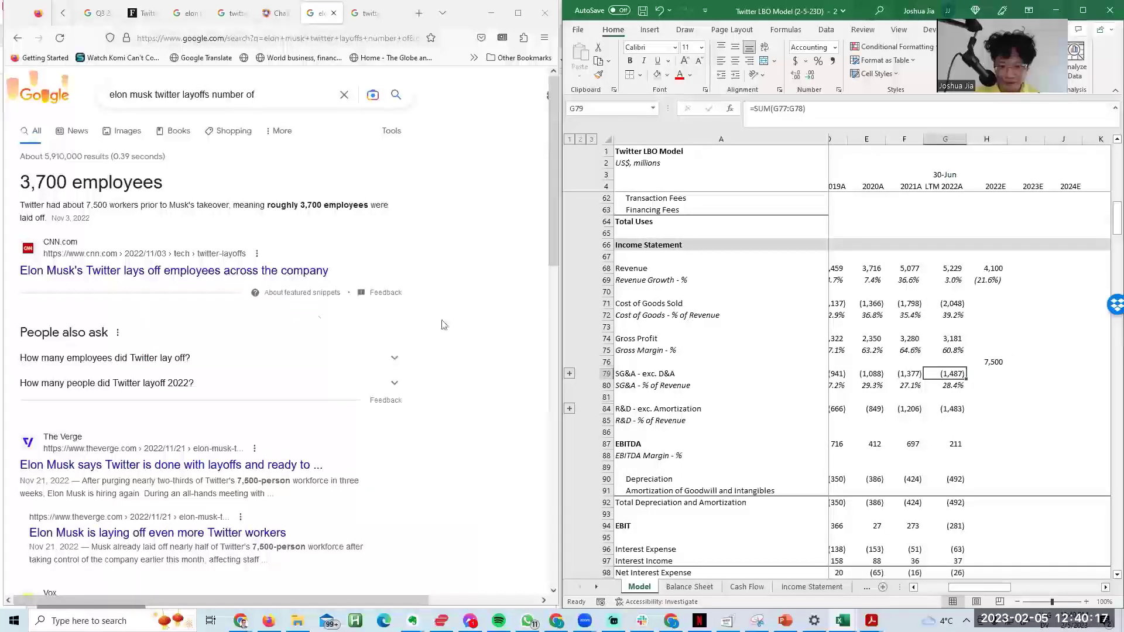
key(Right)
key(Right)
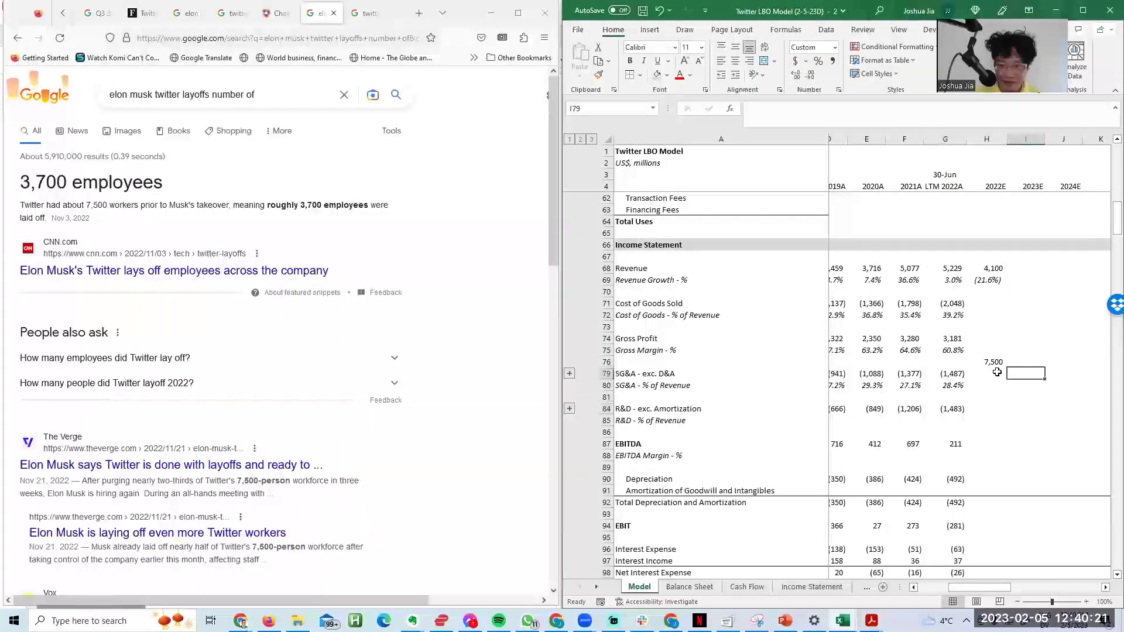
key(Left)
key(Up)
key(F2)
key(BackSpace)
text(5)
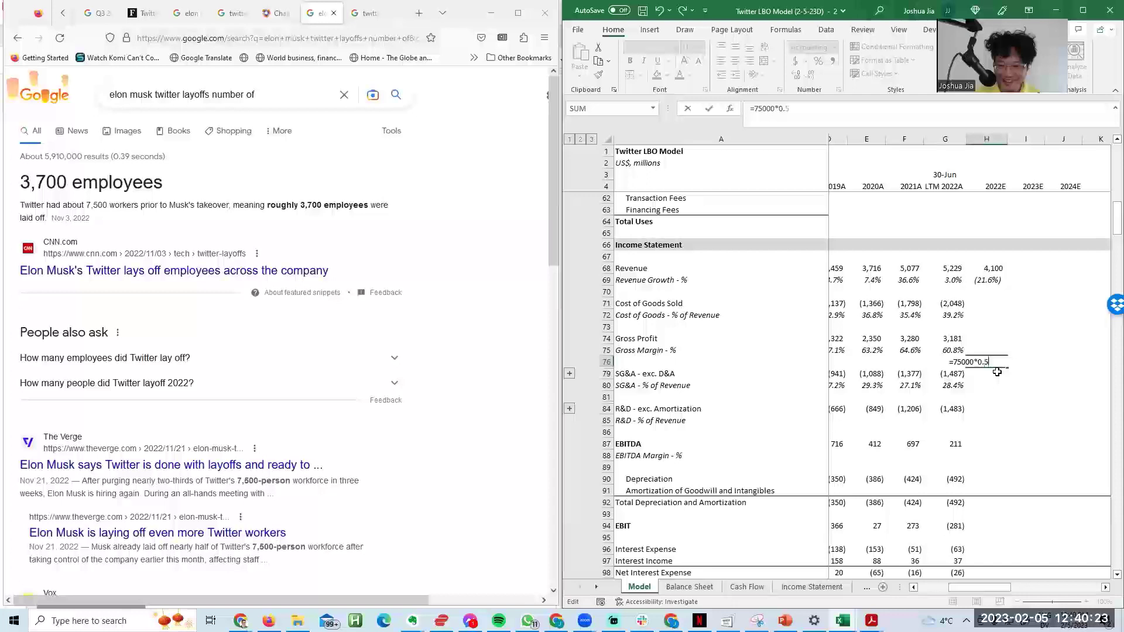
key(BackSpace)
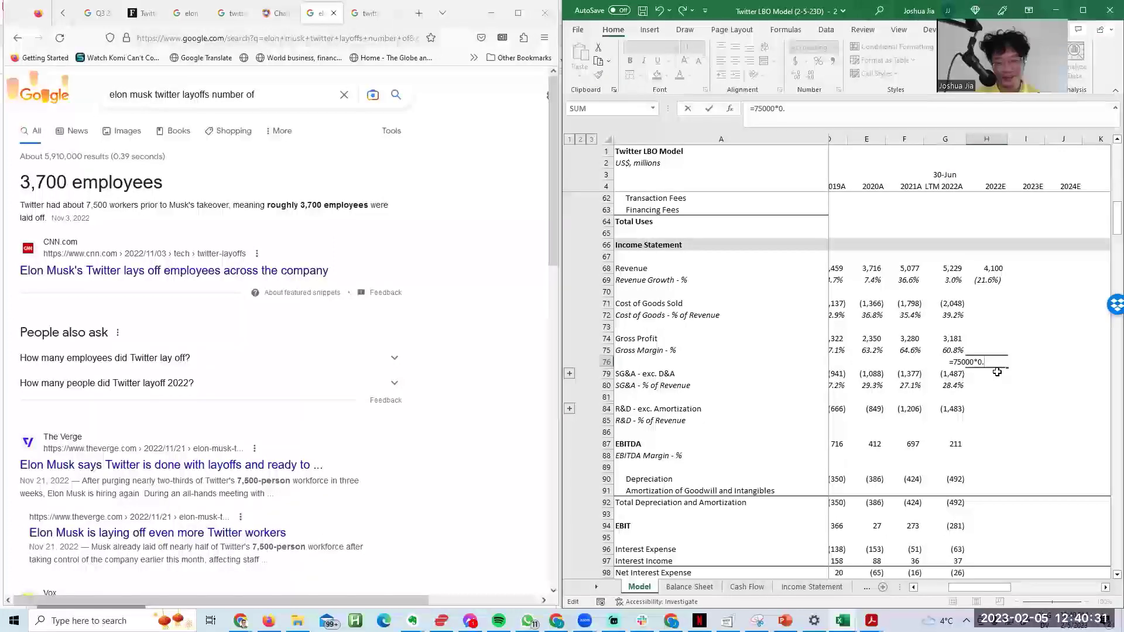
text(5)
key(ctrl+Return)
Step: Switch to Firefox and search in a new tab for "average salary at twitter"
click(469, 296)
key(ctrl+t)
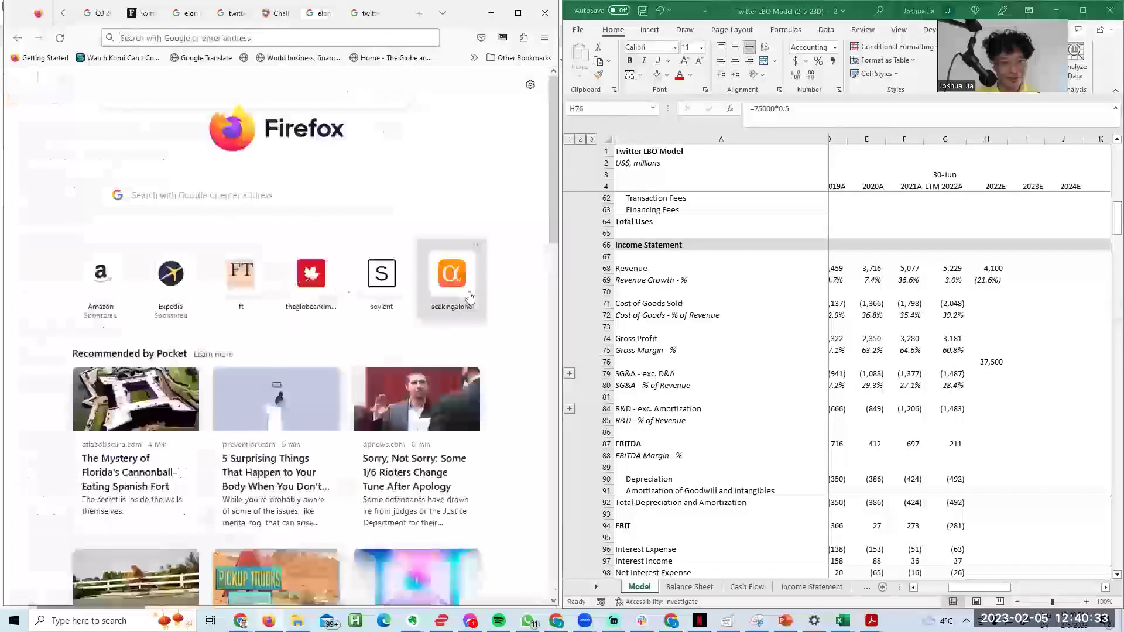
text(average salary at twitter)
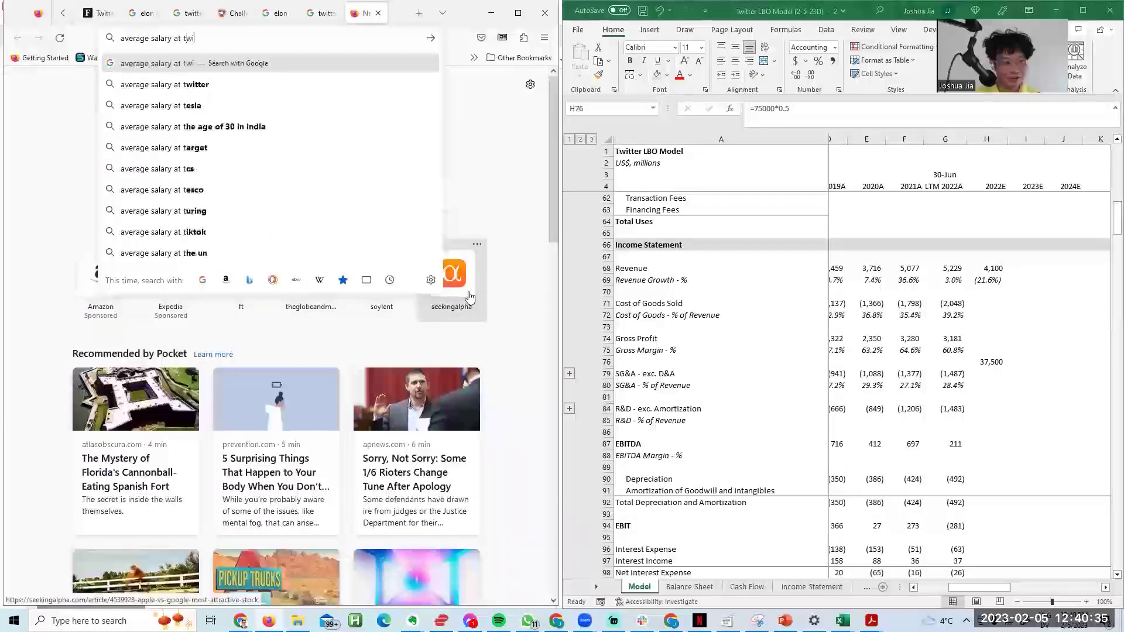
key(Return)
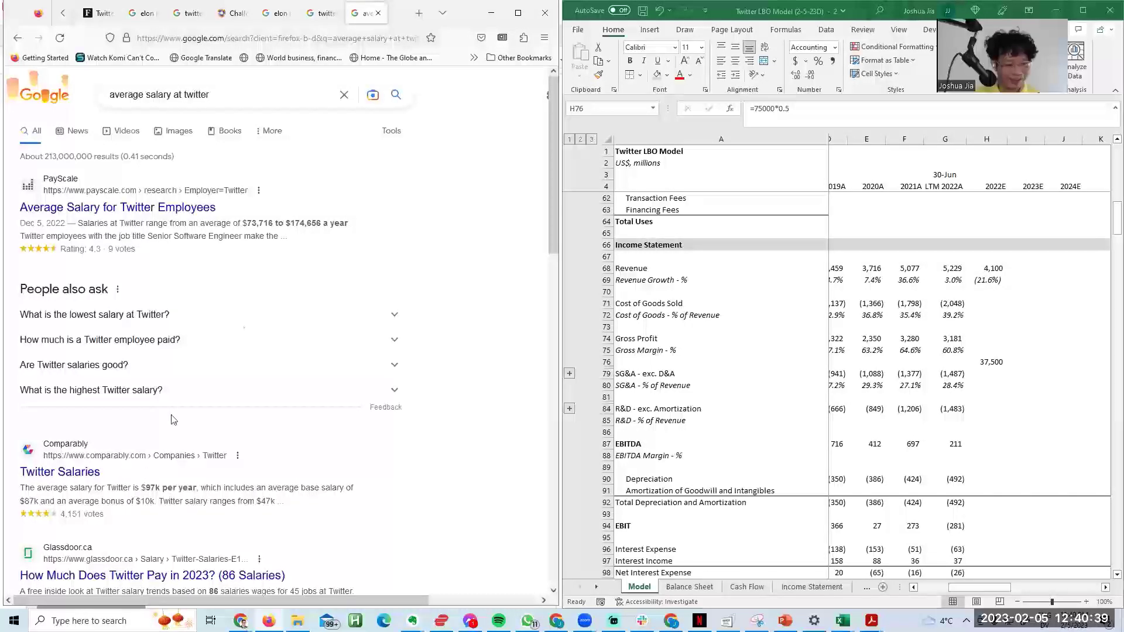
Step: Mark the average salary figure in the Comparably search result and, back in the Excel model, set cell H76 to =75000*0.1
drag(160, 484, 168, 485)
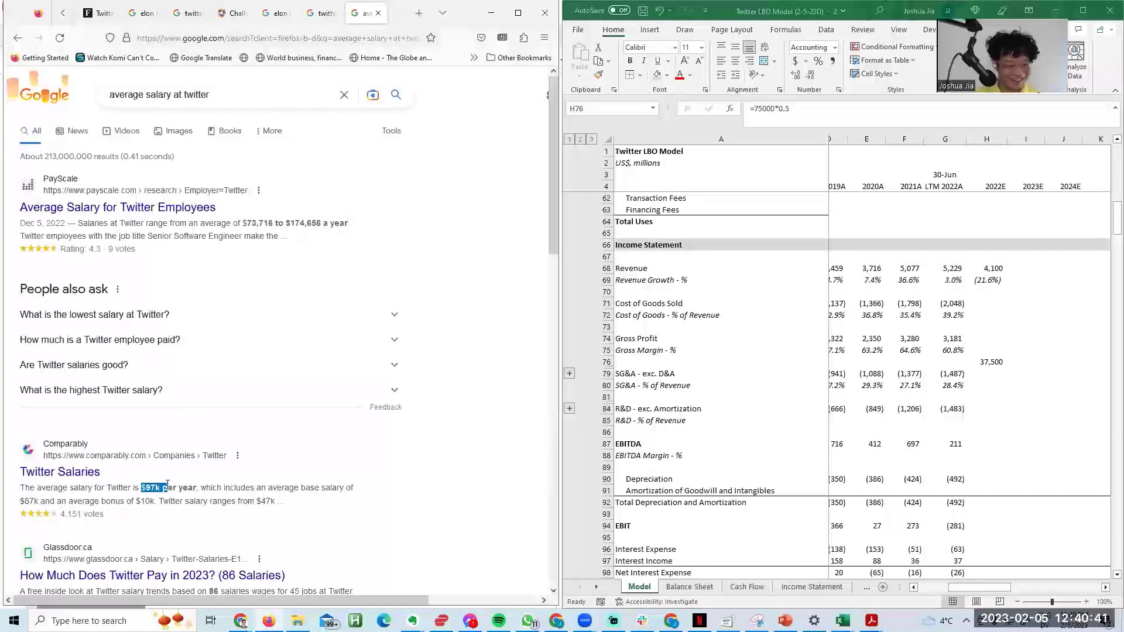
click(919, 420)
key(F2)
key(Return)
key(Up)
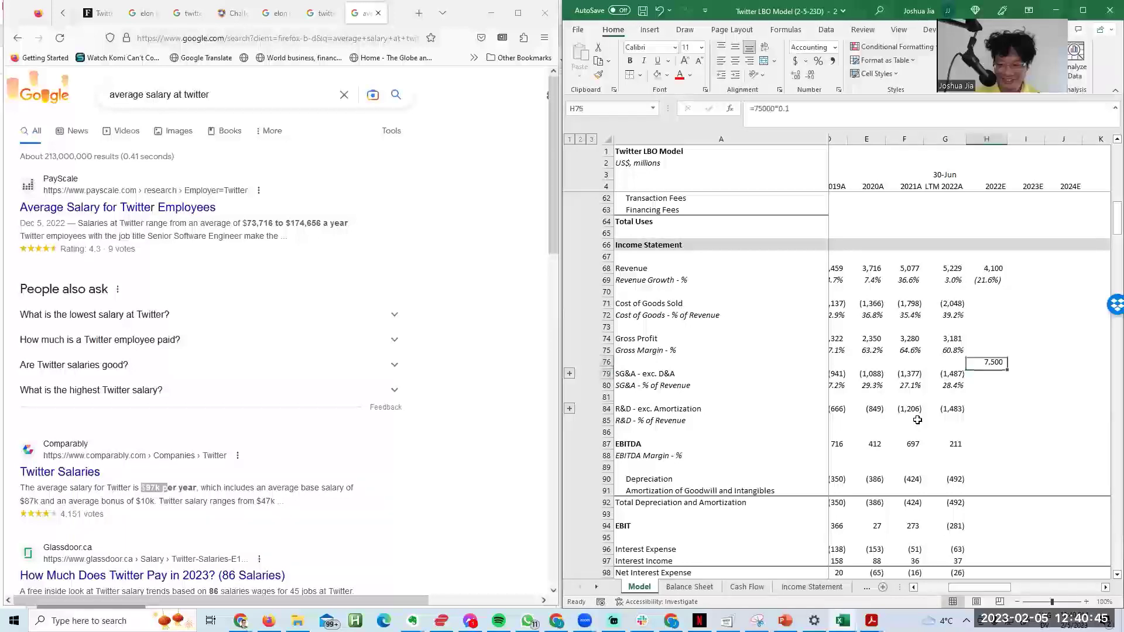
Step: Check the combined sum of LTM 2022A Cost of Goods Sold, SG&A and R&D in cells G71, G79 and G84
key(Left)
key(Up)
key(Up)
key(Up)
key(Up)
key(Up)
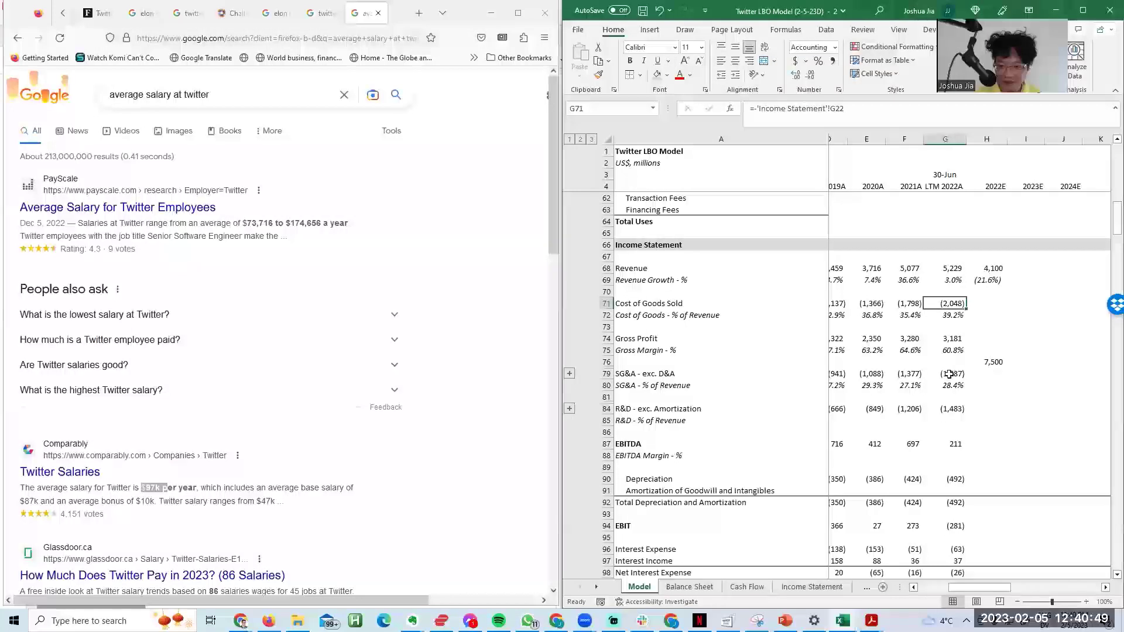
click(973, 386)
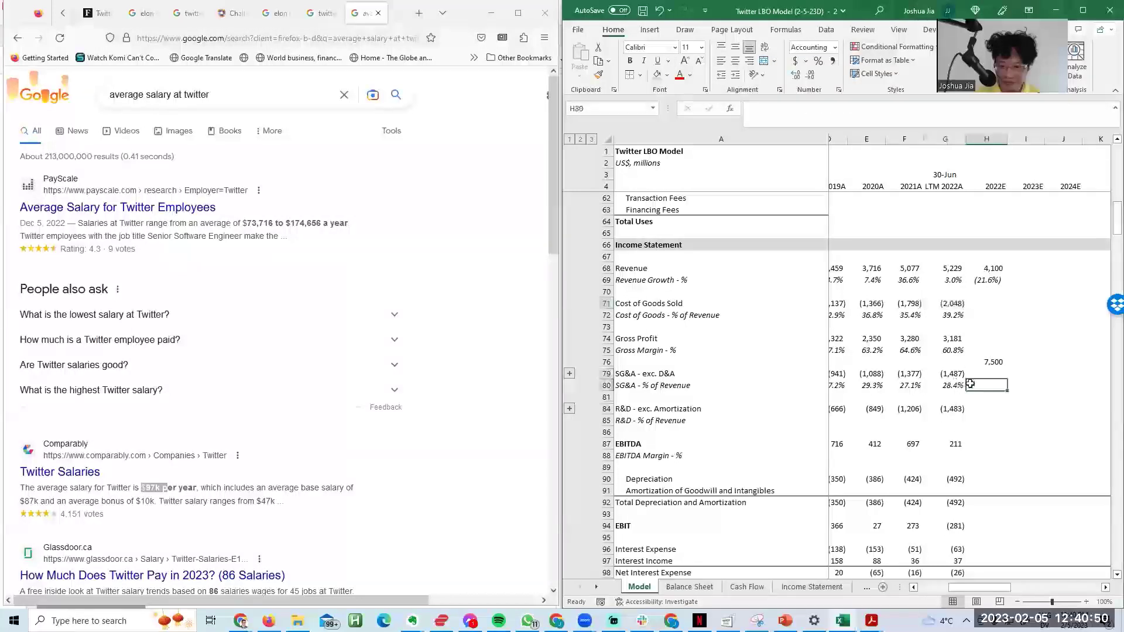
click(949, 301)
ctrl+click(947, 378)
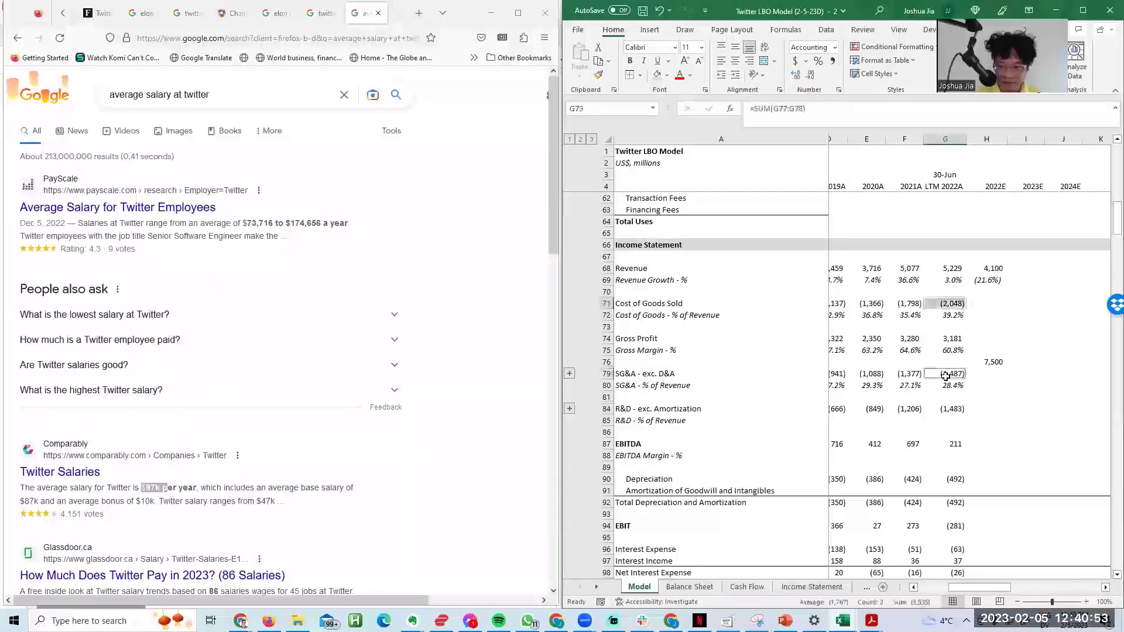
ctrl+click(947, 408)
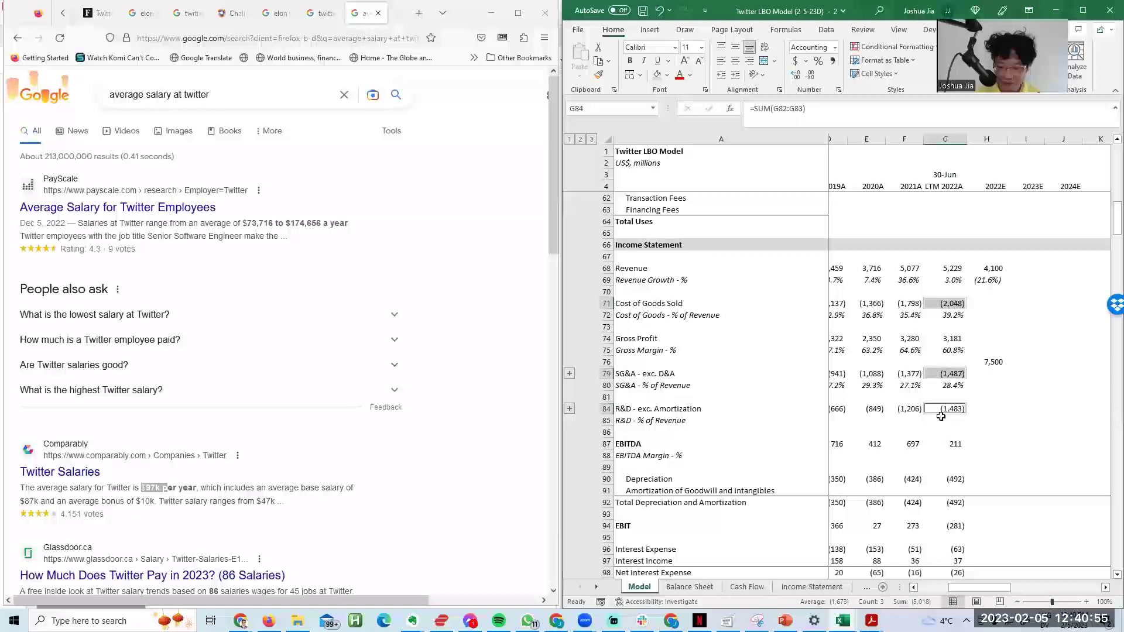
Step: Change the scratch calculation in cell H76 to =75000*0.07
click(976, 361)
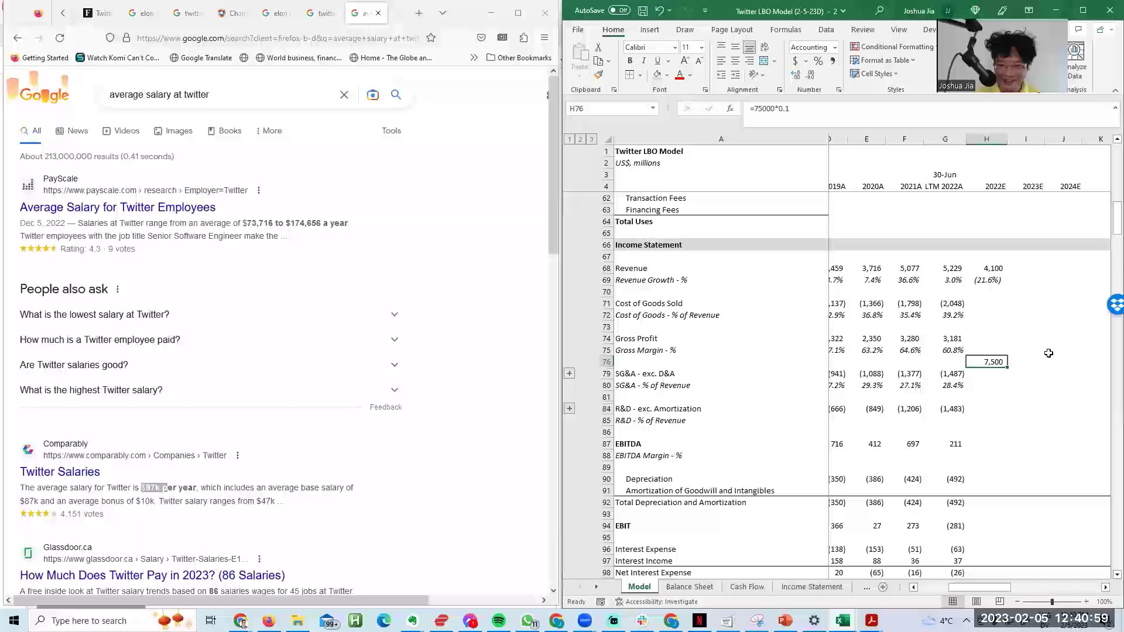
key(F2)
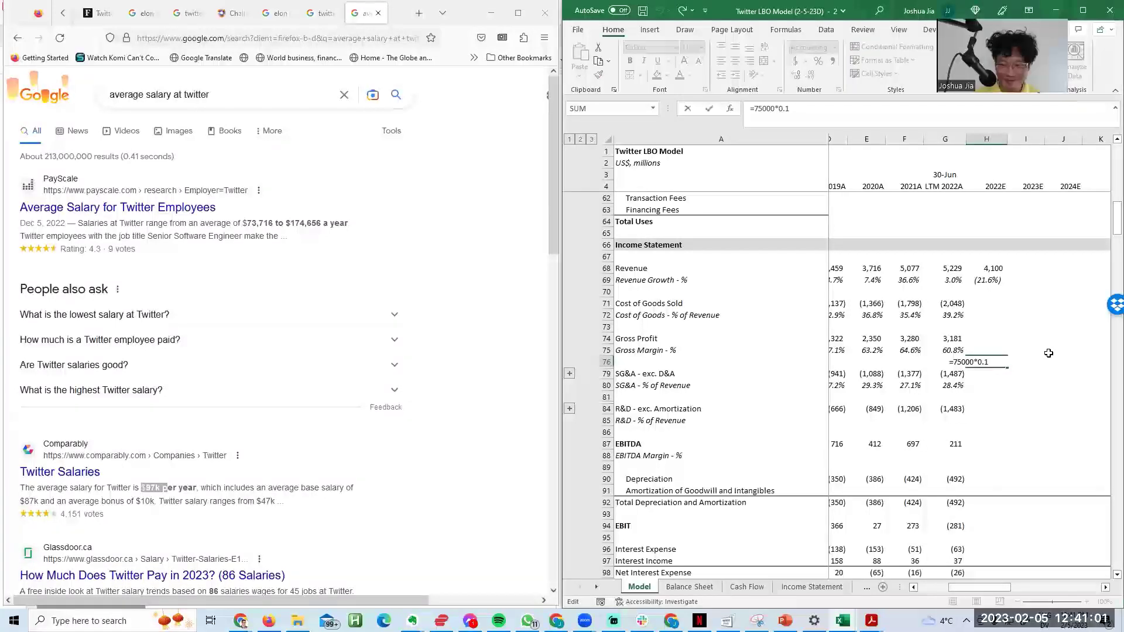
key(BackSpace)
text(.)
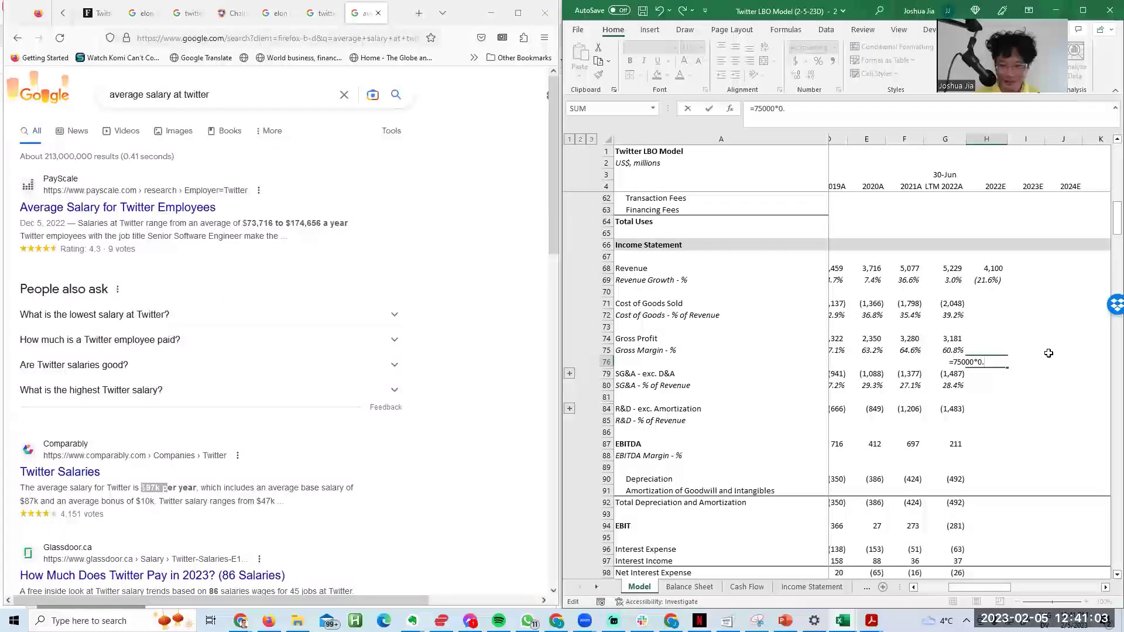
key(Return)
key(Up)
key(F2)
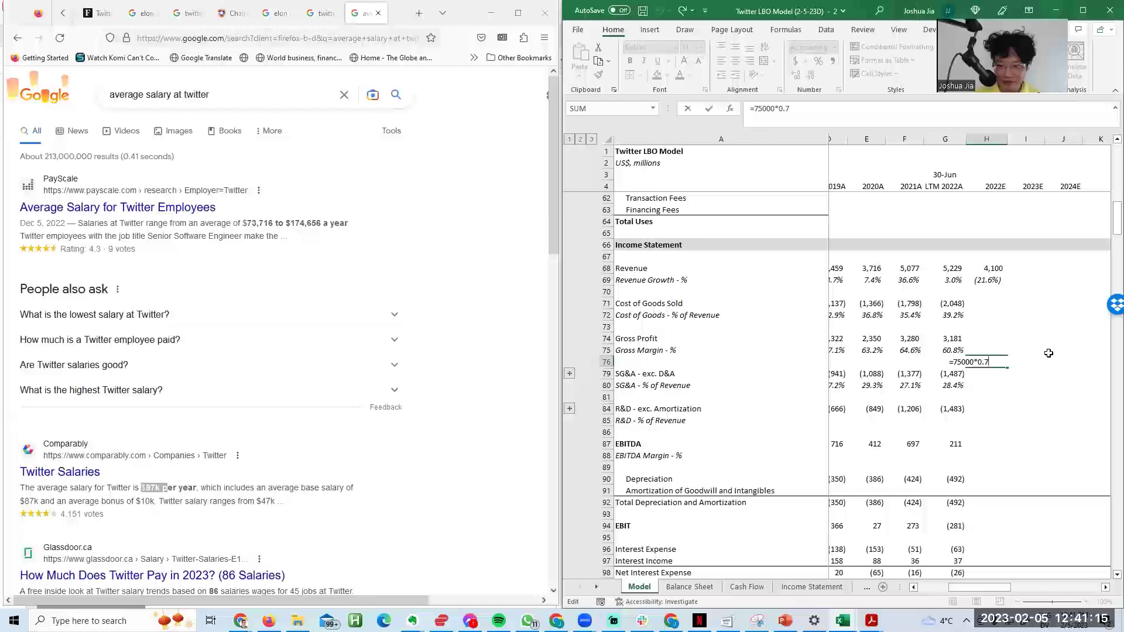
text(7)
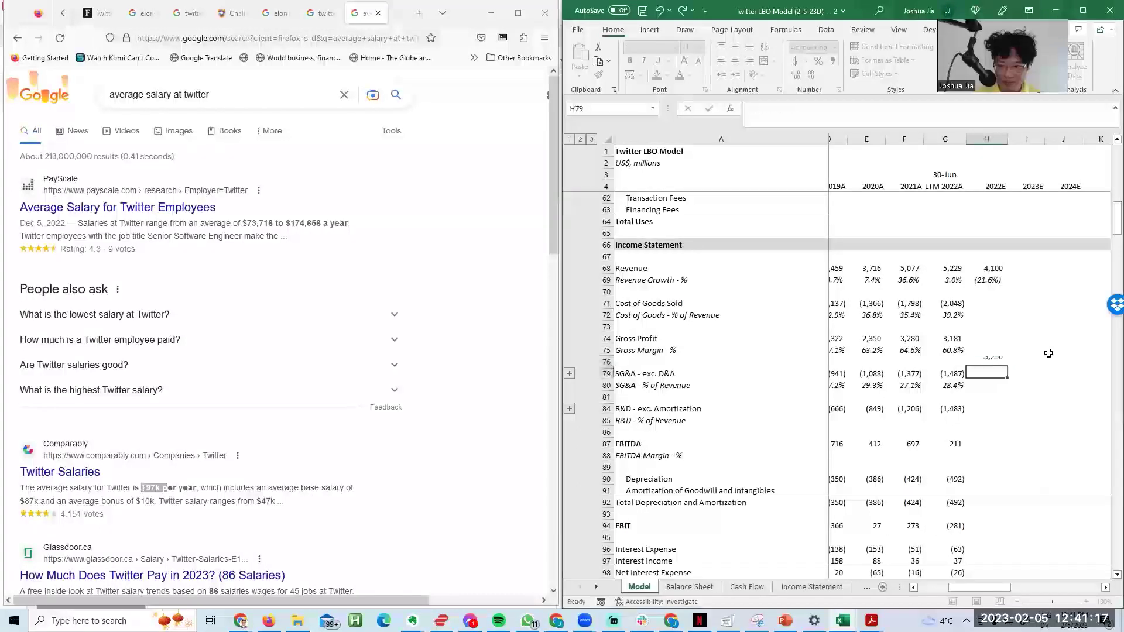
key(ctrl+Return)
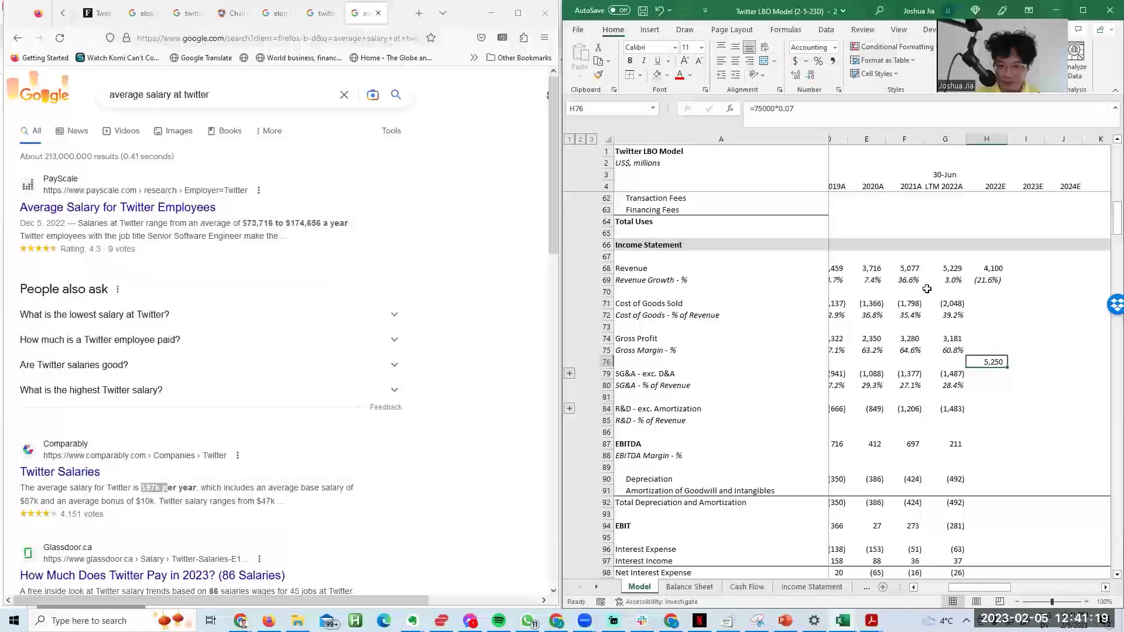
Step: Compare the H76 estimate with the combined LTM 2022A Cost of Goods Sold, SG&A and R&D in G71, G79 and G84
click(930, 302)
ctrl+click(970, 375)
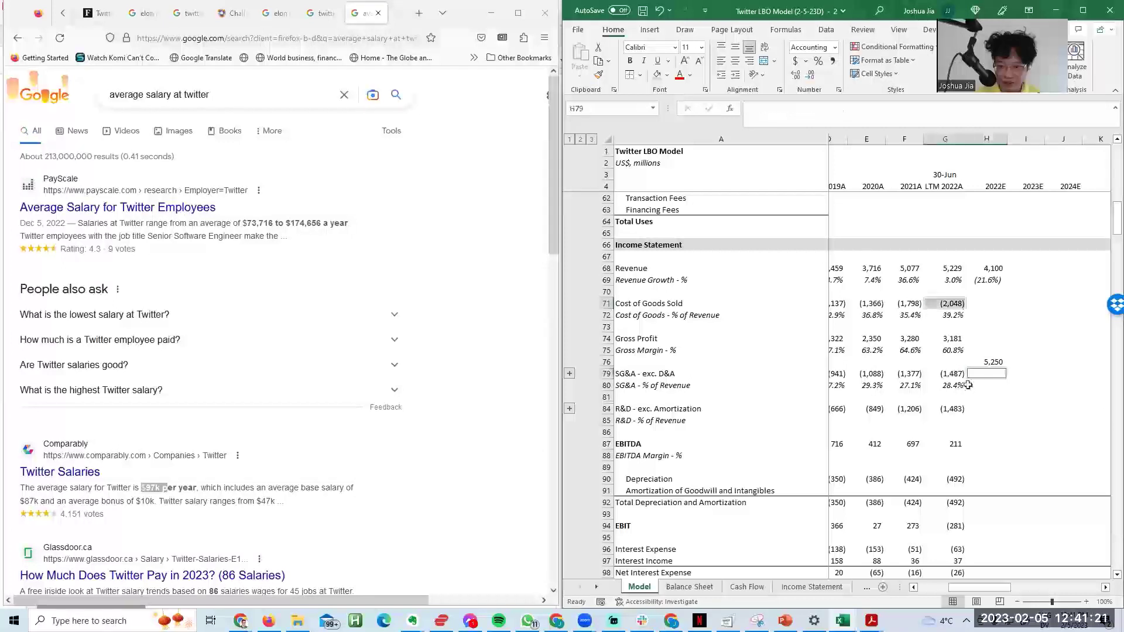
ctrl+click(950, 408)
click(947, 378)
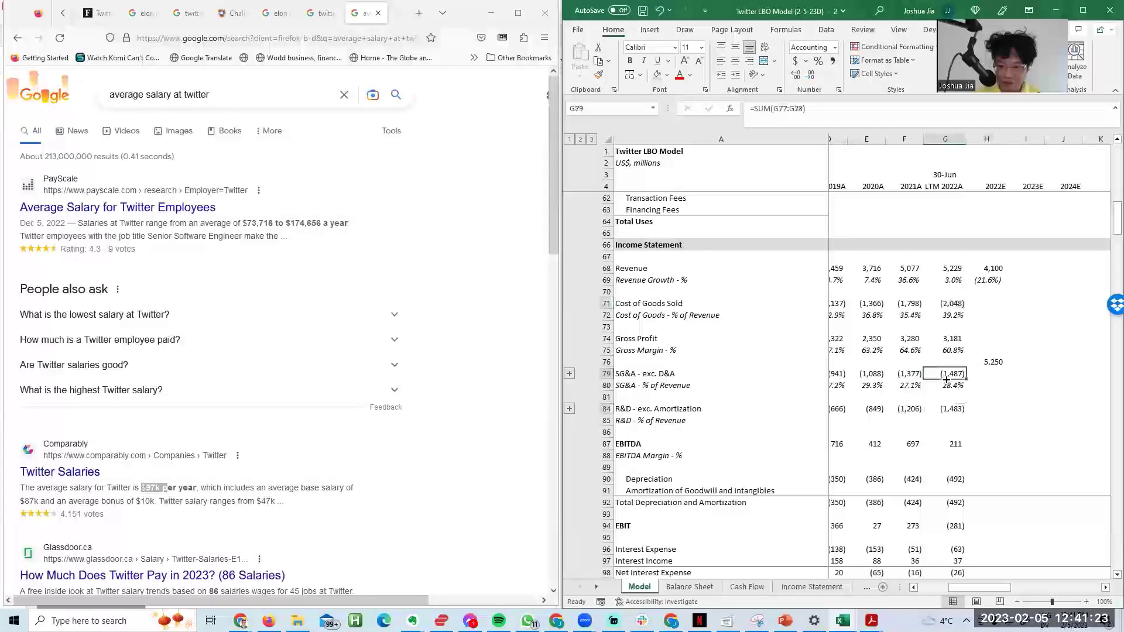
click(987, 408)
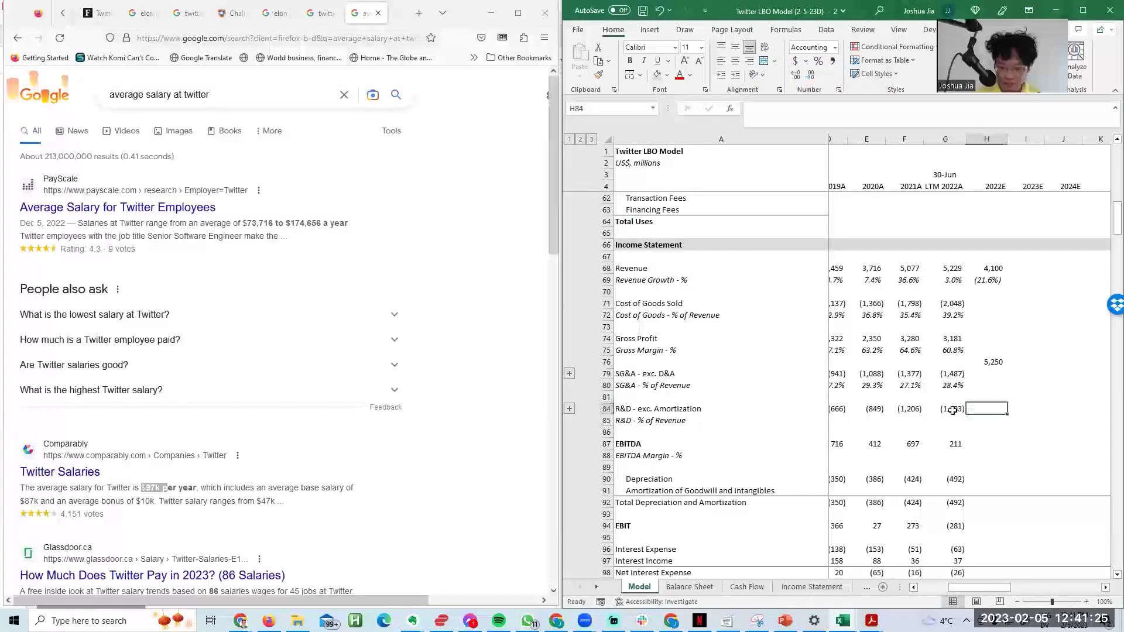
click(942, 407)
ctrl+click(943, 374)
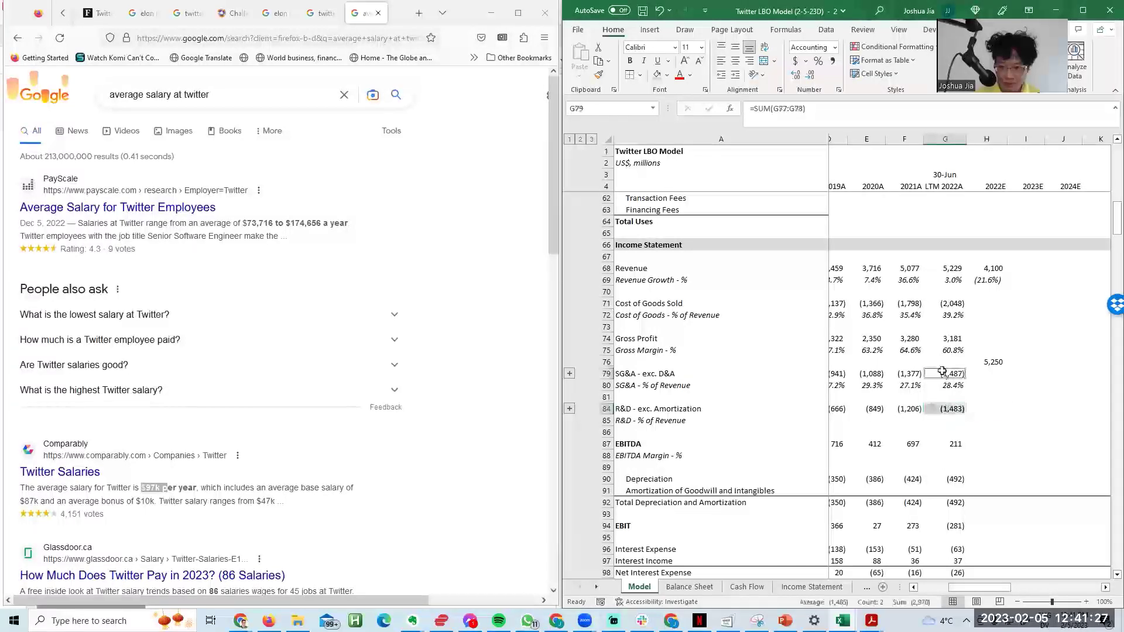
ctrl+click(937, 305)
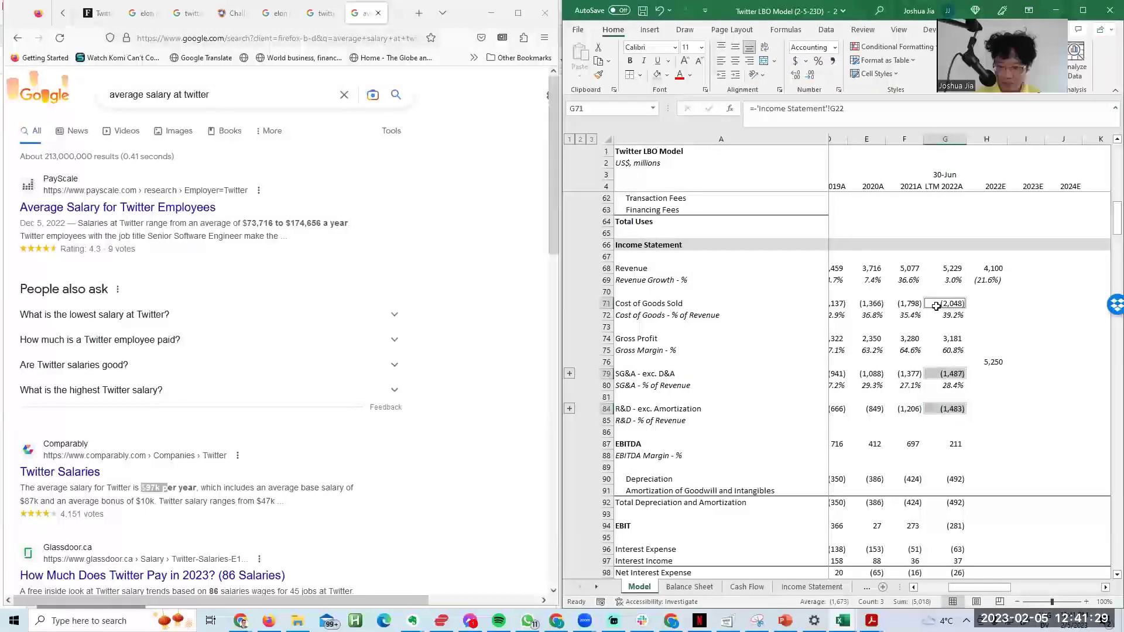
Step: Set cell H76 to =75000*0.05 and compare it with the sum of the LTM 2022A costs in G71, G79 and G84
double_click(996, 361)
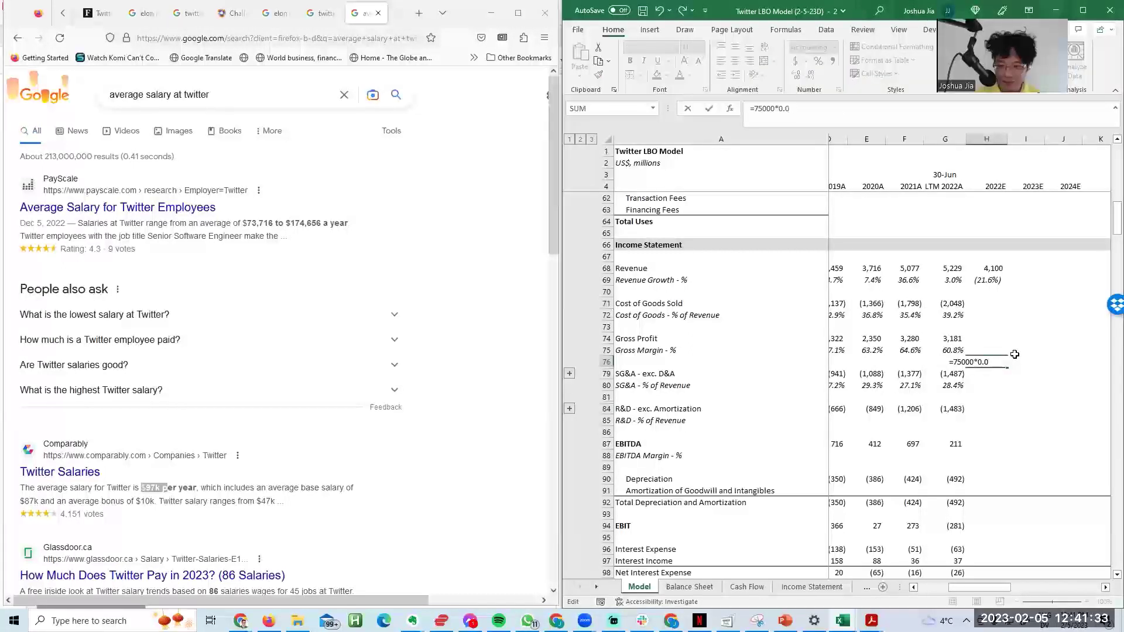
text(5)
key(Return)
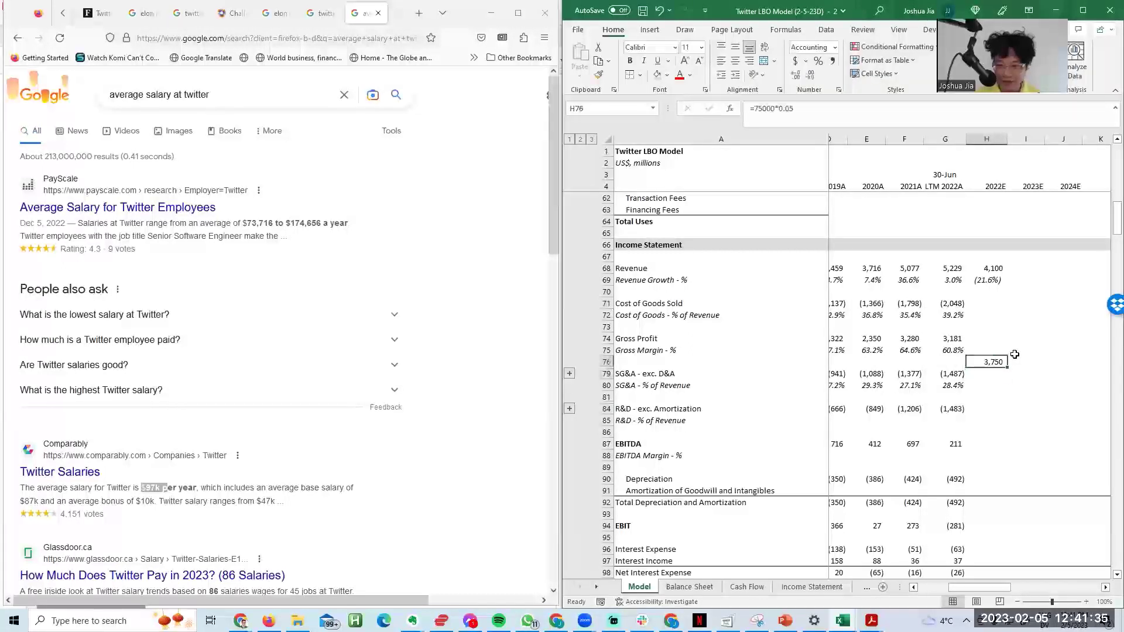
click(943, 304)
ctrl+click(940, 375)
ctrl+click(944, 409)
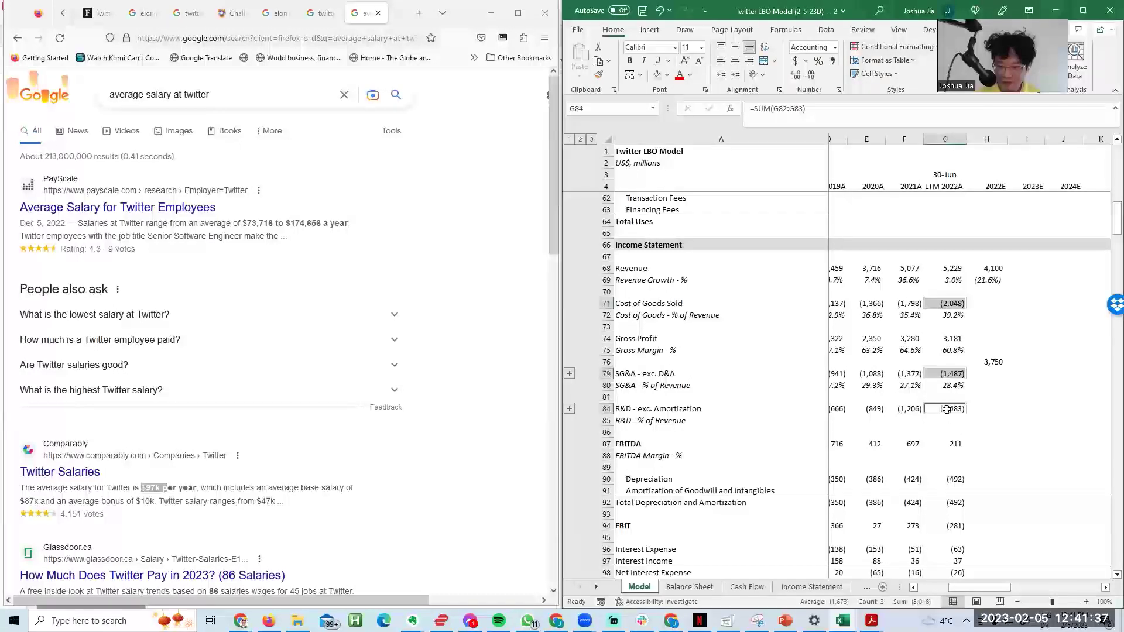
Step: Change the scratch calculation in cell H76 to =75000*0.06
click(1014, 354)
key(Down)
key(Left)
key(F2)
key(BackSpace)
key(BackSpace)
text(4))
key(Return)
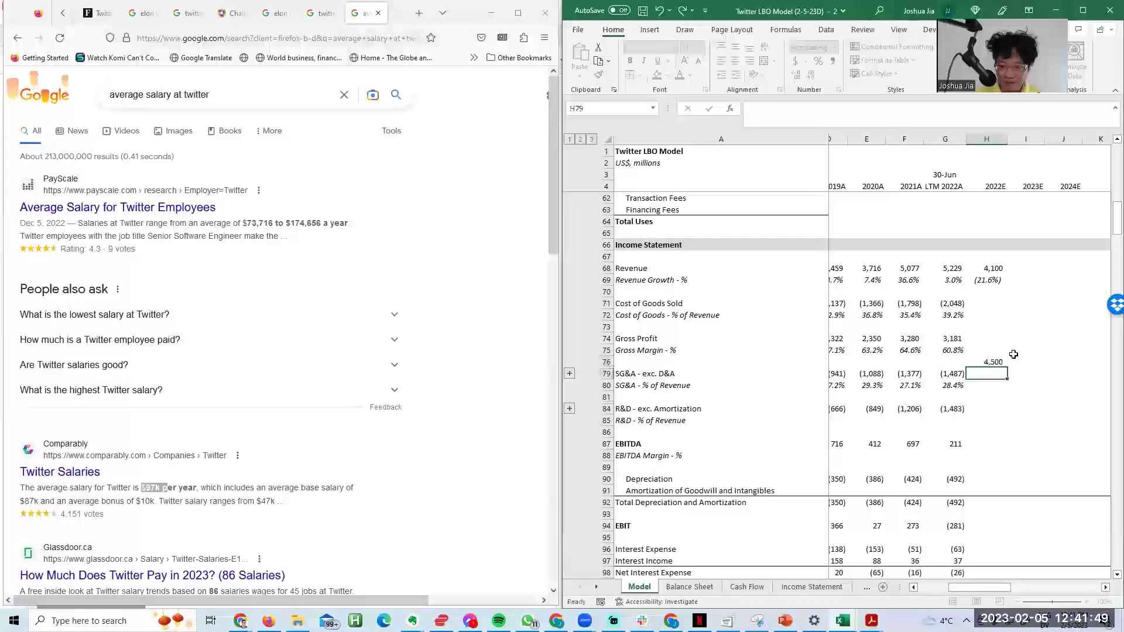
Step: Recheck the sum of LTM 2022A Cost of Goods Sold, SG&A and R&D against the H76 estimate
click(947, 303)
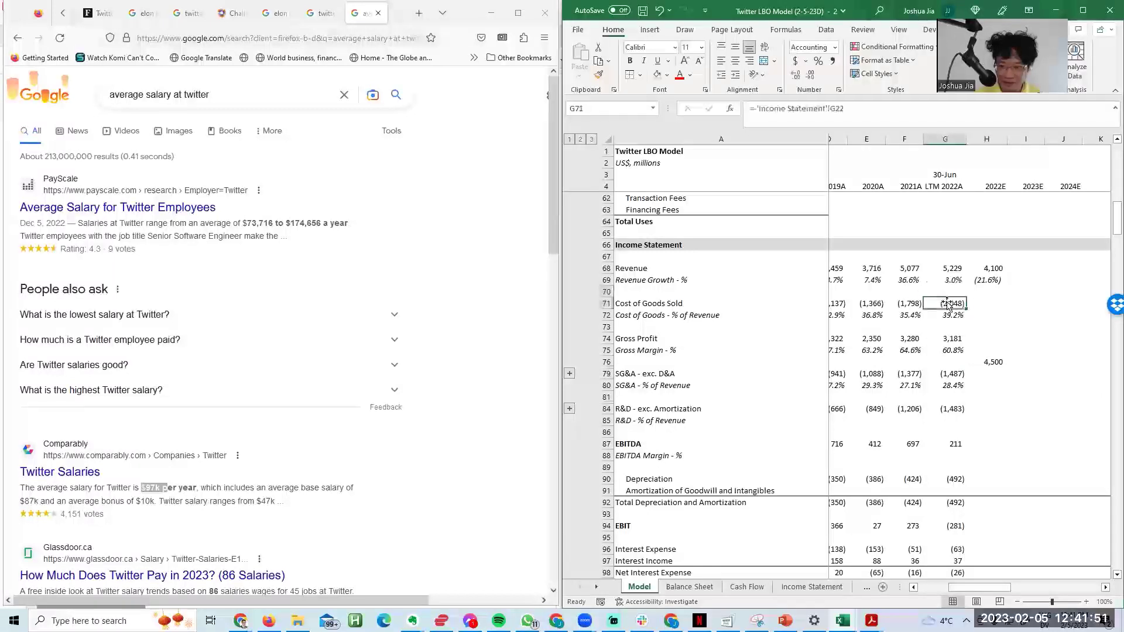
click(945, 373)
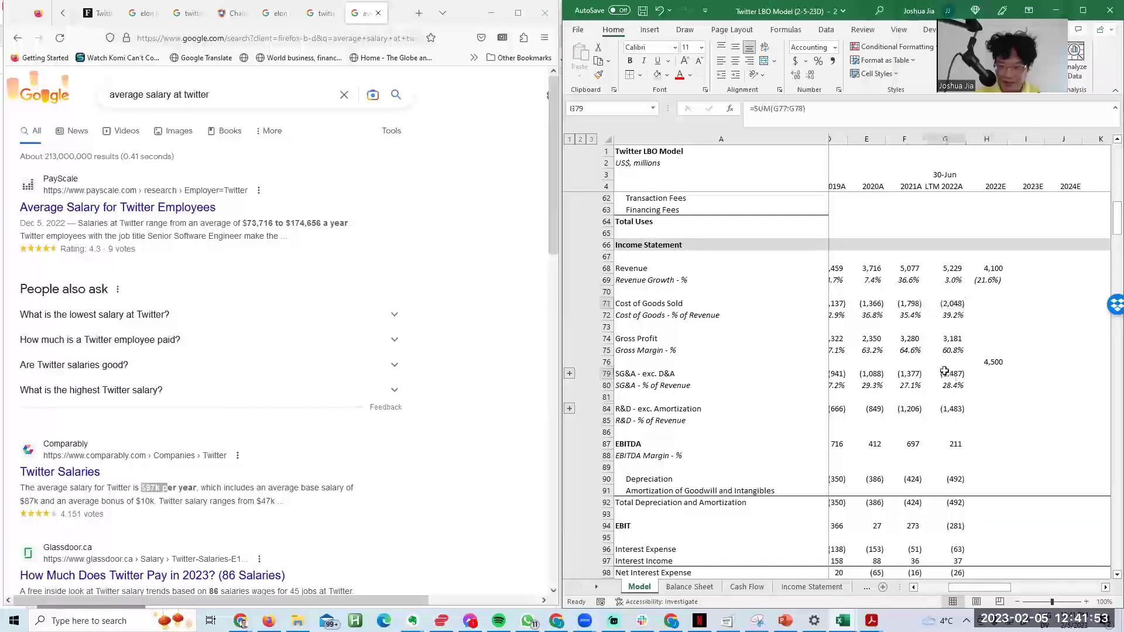
ctrl+click(946, 304)
ctrl+click(939, 410)
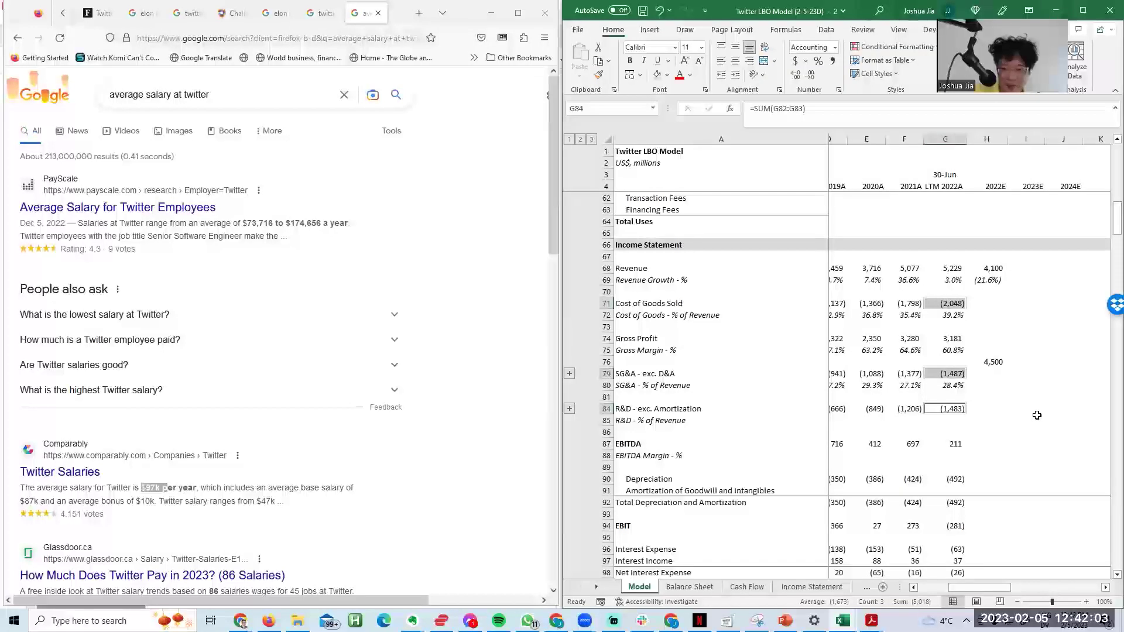
Step: Change the scratch calculation in cell H76 to =75000*0.055
key(Up)
key(Up)
key(Up)
key(Up)
key(Right)
key(F2)
key(BackSpace)
text(5)
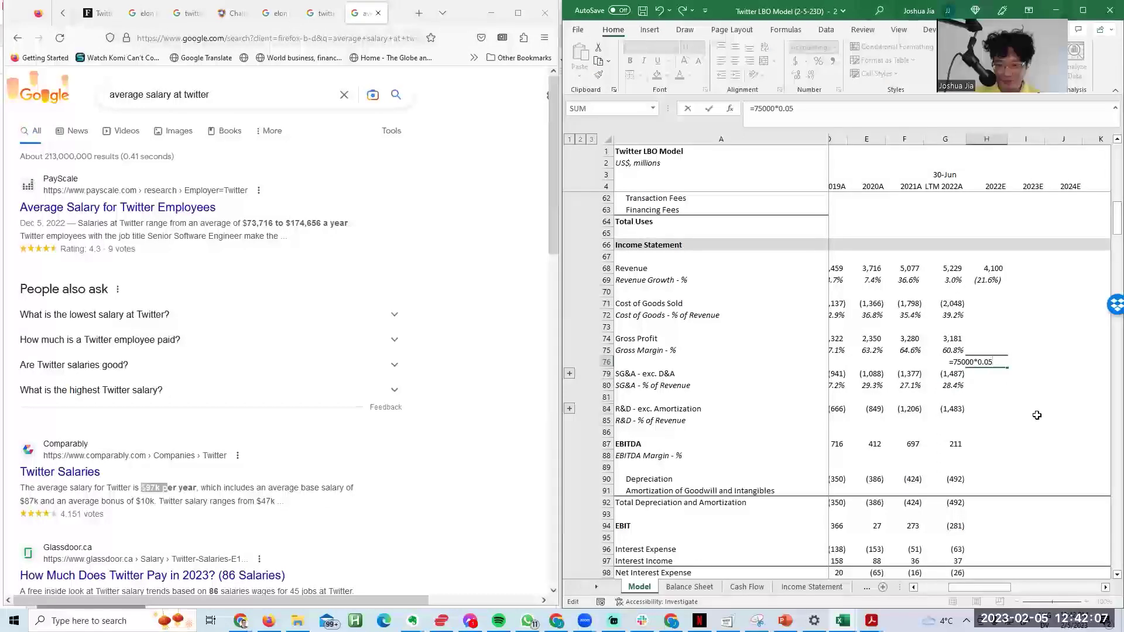
text(5)
key(ctrl+Return)
Step: Compare the revised H76 estimate with the sum of the LTM 2022A cost cells G71, G79 and G84
click(948, 317)
key(Up)
key(Right)
click(941, 284)
click(941, 304)
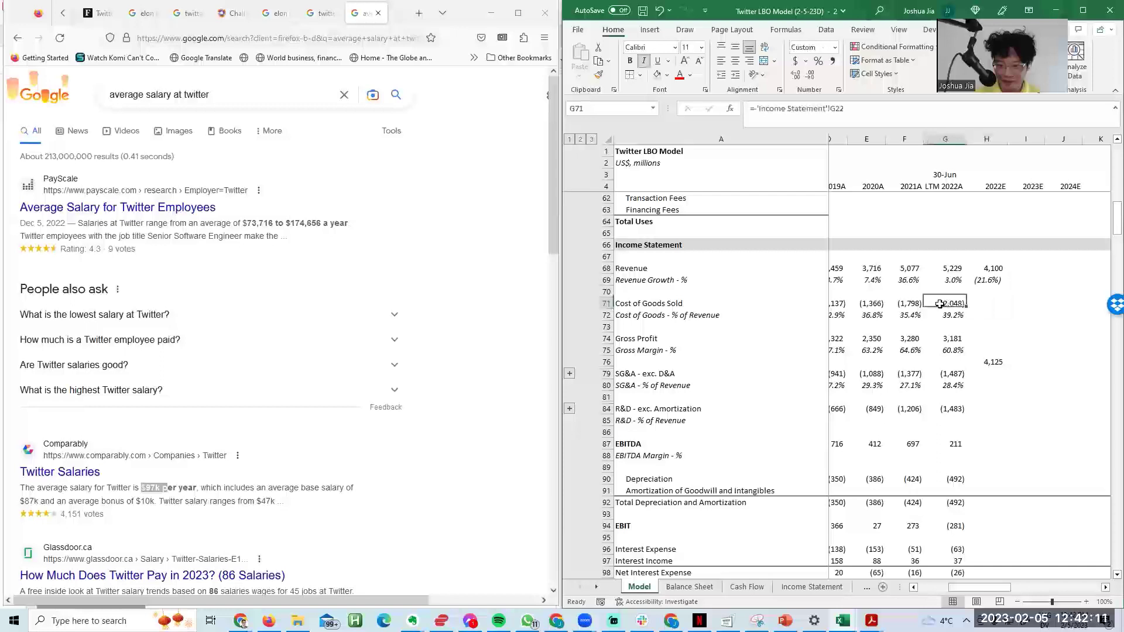
ctrl+click(935, 372)
ctrl+click(938, 410)
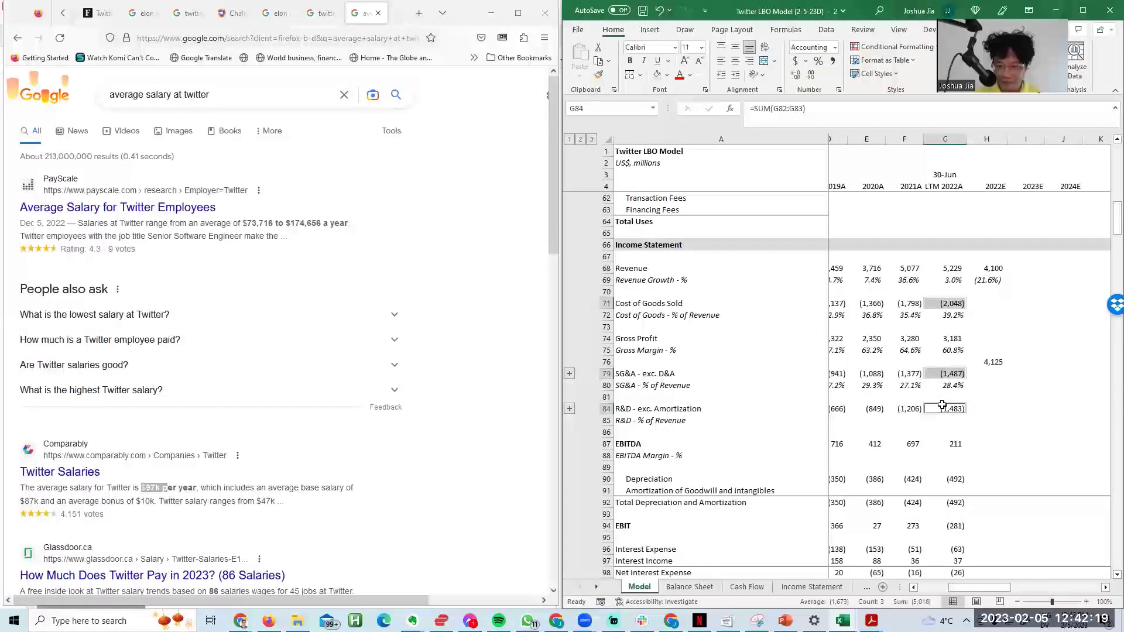
Step: Set the scratch calculation in cell H76 back to =75000*0.06
double_click(1004, 360)
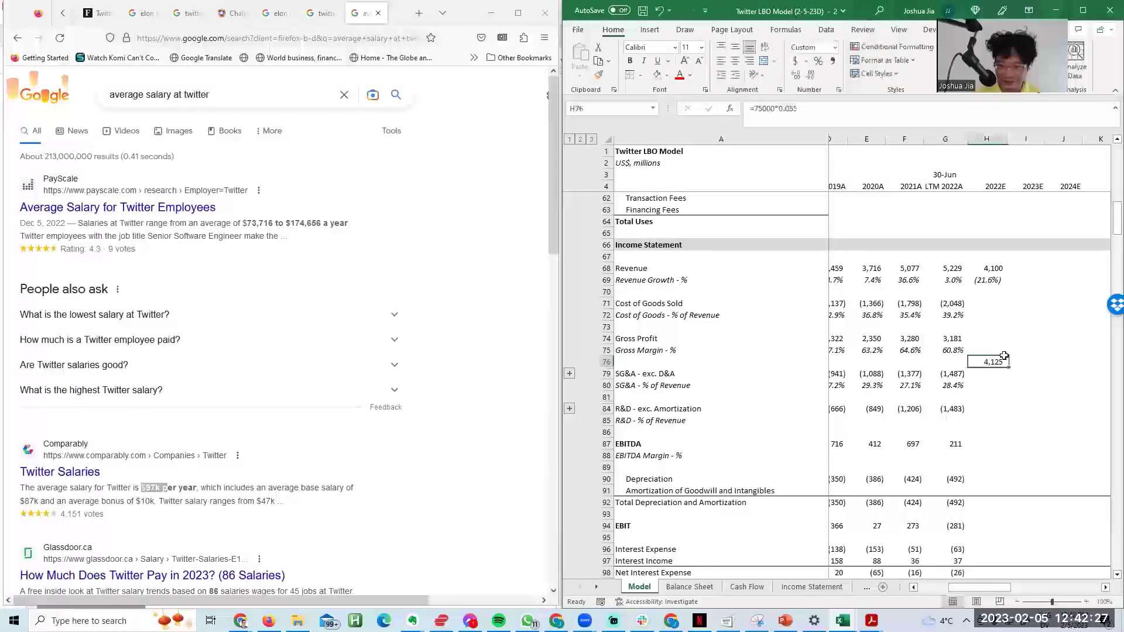
key(BackSpace)
key(BackSpace)
key(Return)
key(Up)
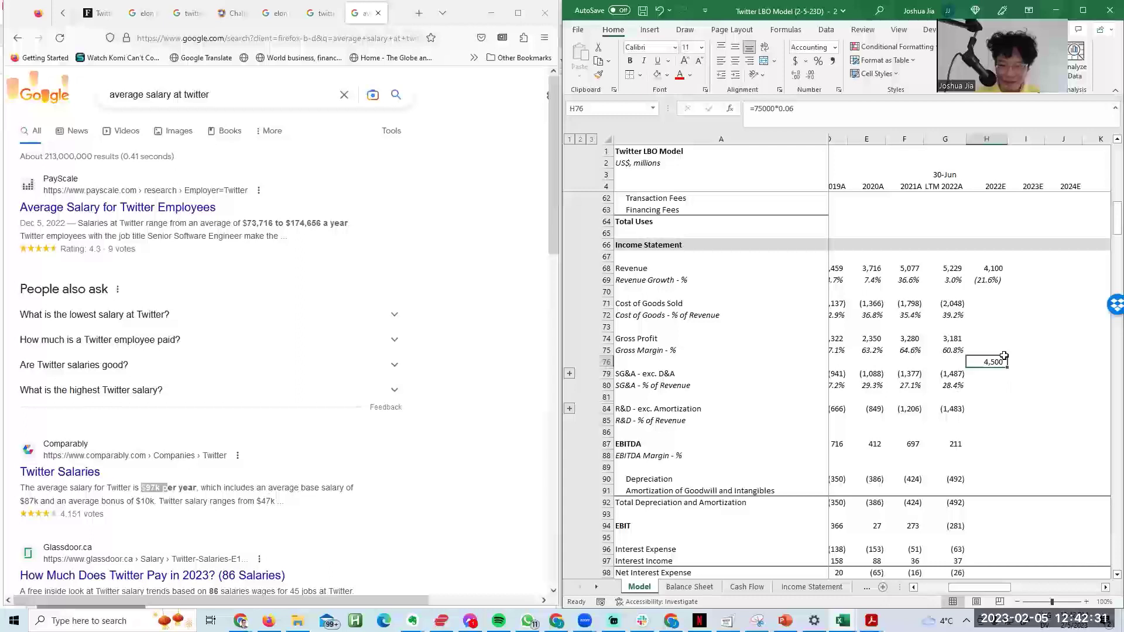
Step: Search the web in a new browser tab for how much Twitter pays in salaries in total
click(541, 346)
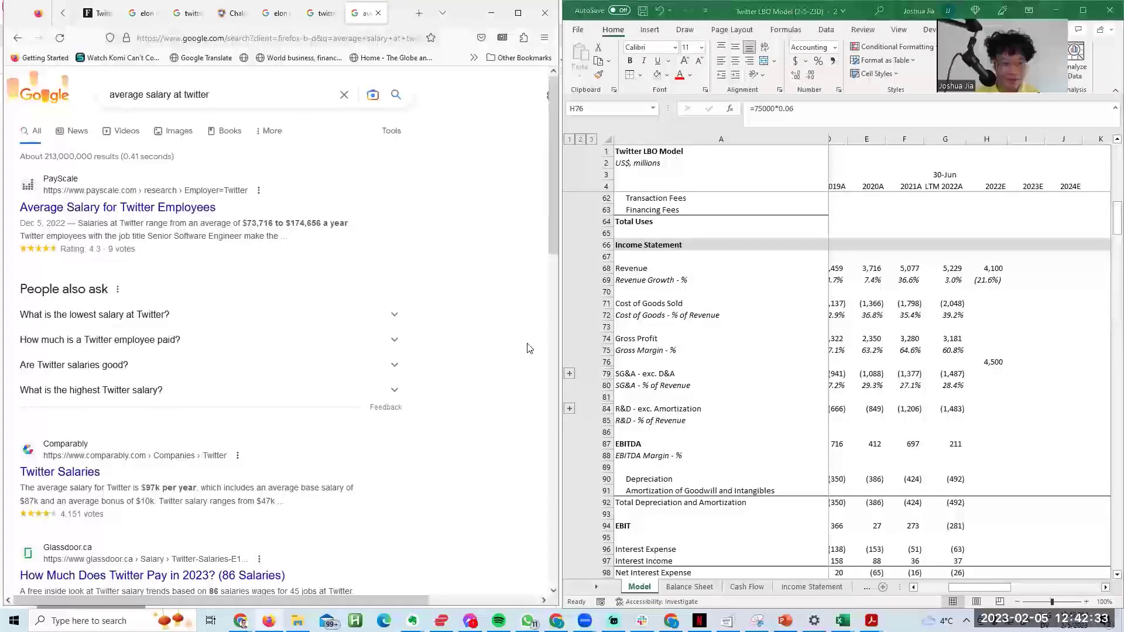
key(ctrl+t)
text(twitter)
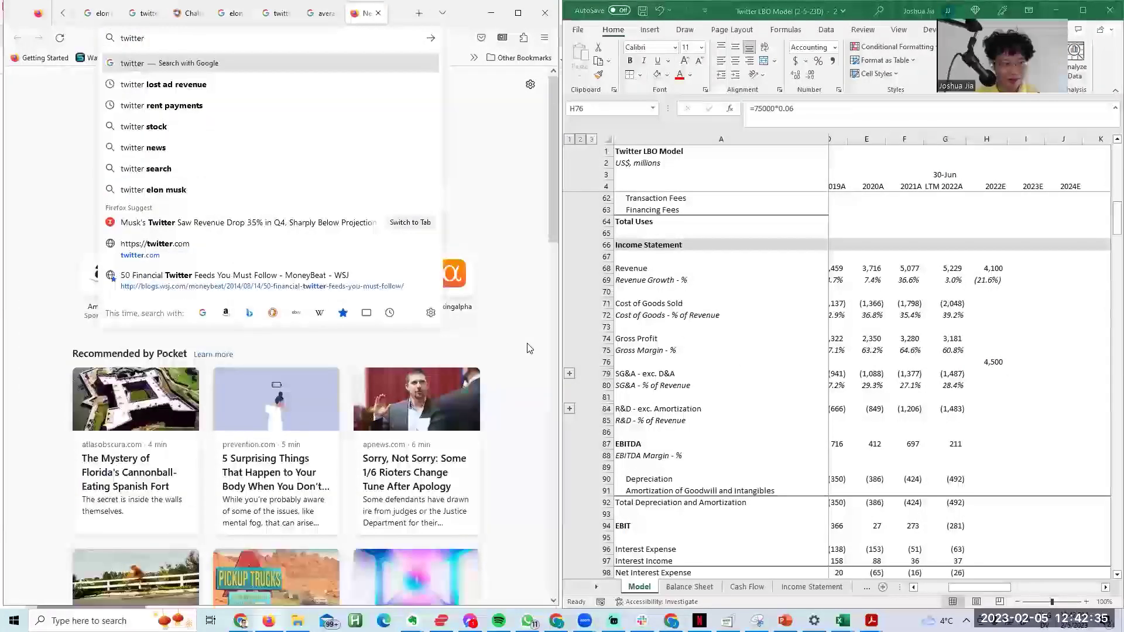
key(Home)
text(how much dose)
key(End)
text(pay in saaires in total)
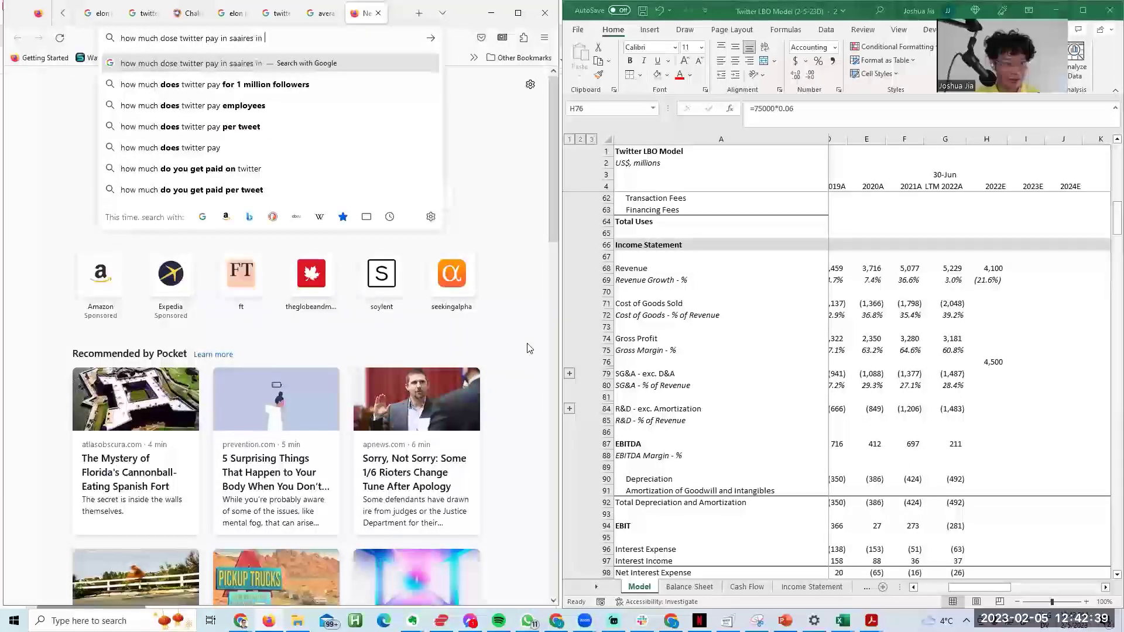
key(Return)
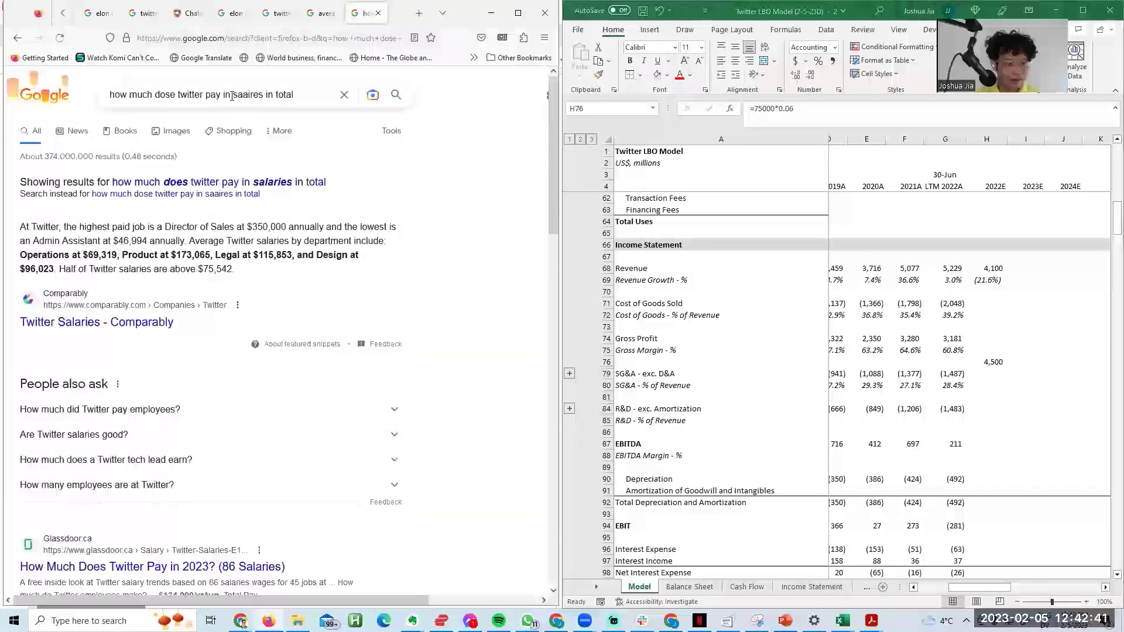
Step: Read through the search results for Twitter's average and departmental salary figures, including the Indeed pay range
click(231, 96)
click(303, 305)
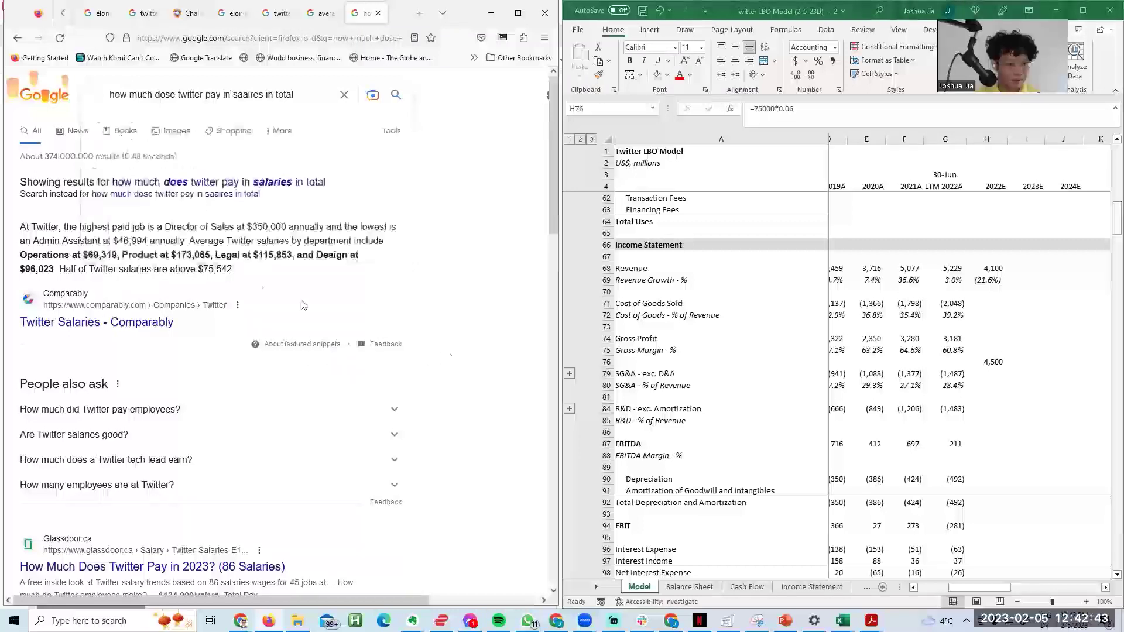
drag(225, 271, 214, 271)
click(460, 370)
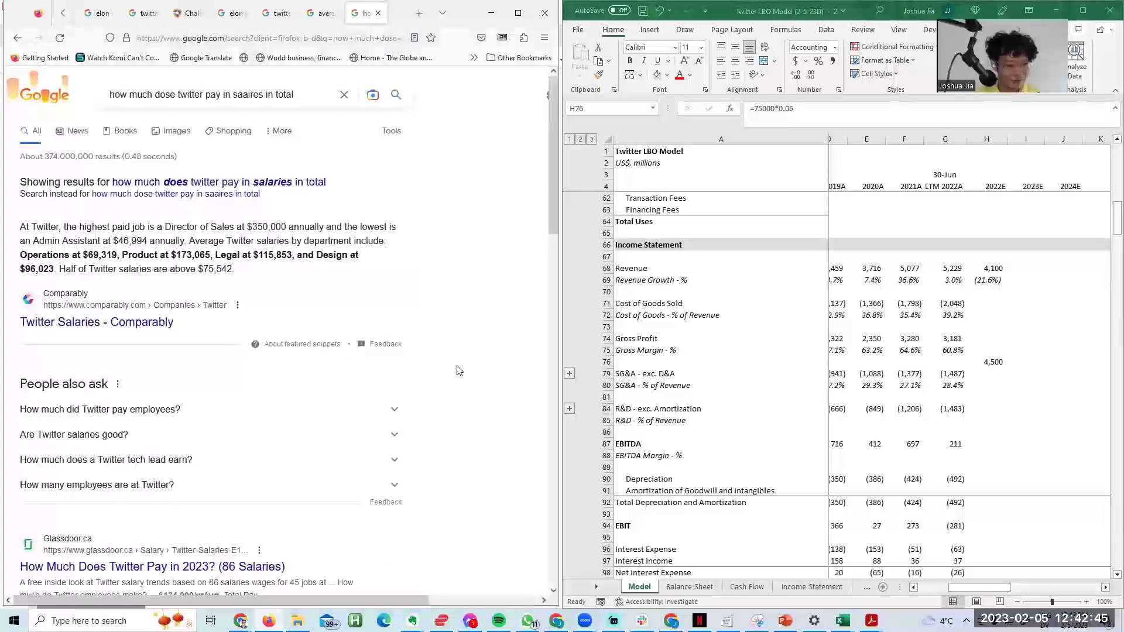
scroll(227, 250, down, 10)
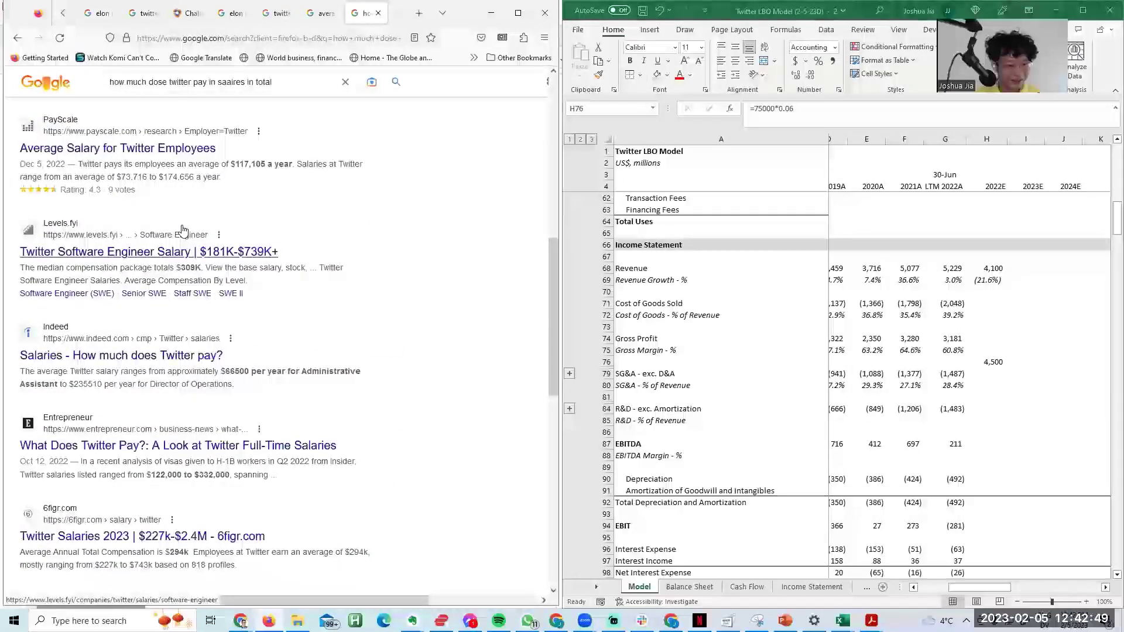
drag(221, 372, 245, 378)
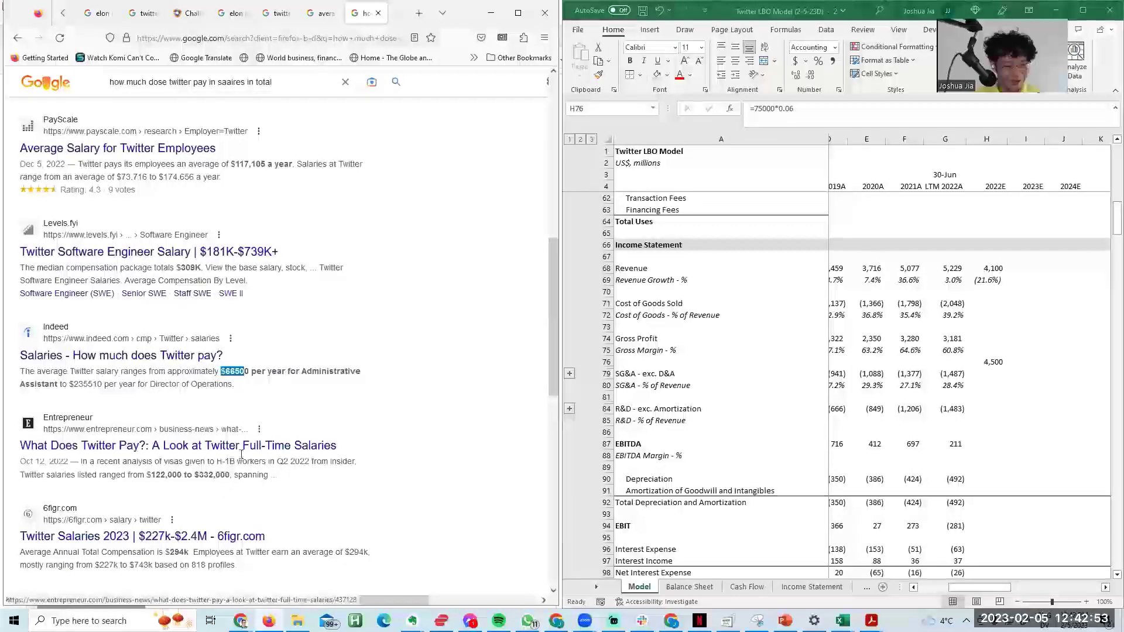
scroll(324, 366, up, 10)
Step: Check the formula in cell H76 and bring up the Elon Musk Twitter layoffs search results in the browser
double_click(987, 362)
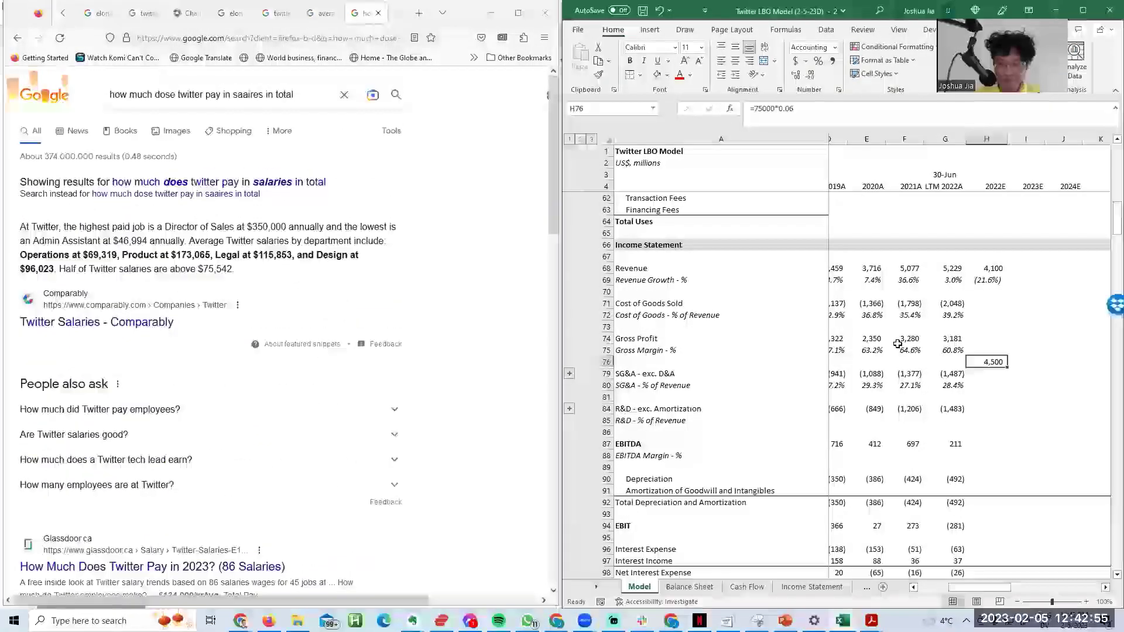
key(ctrl+Return)
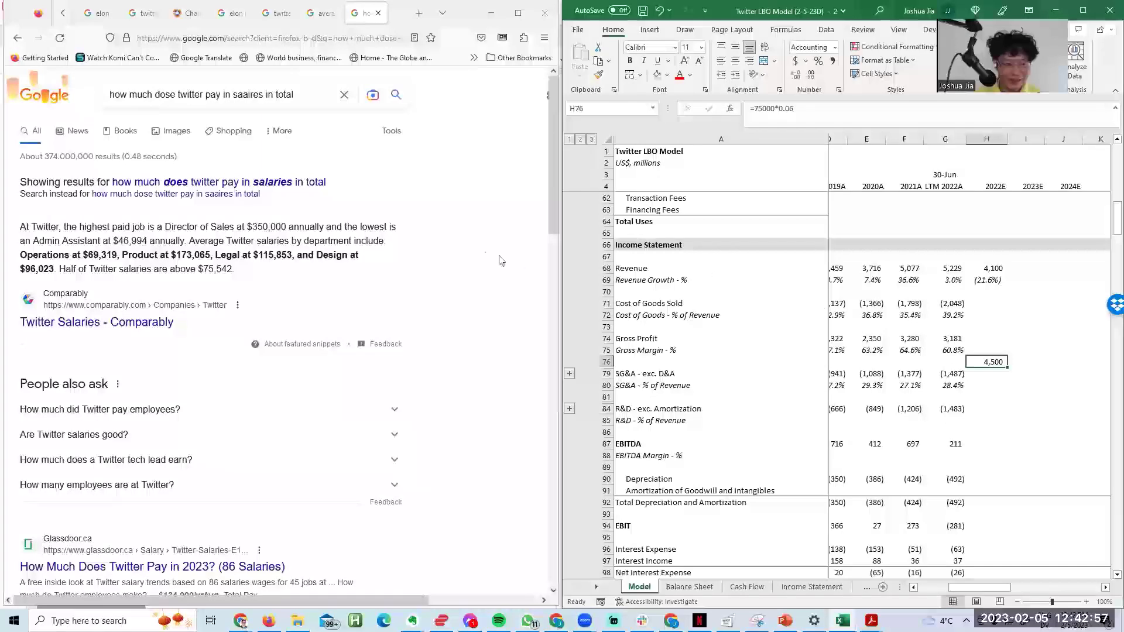
key(ctrl+shift+Tab)
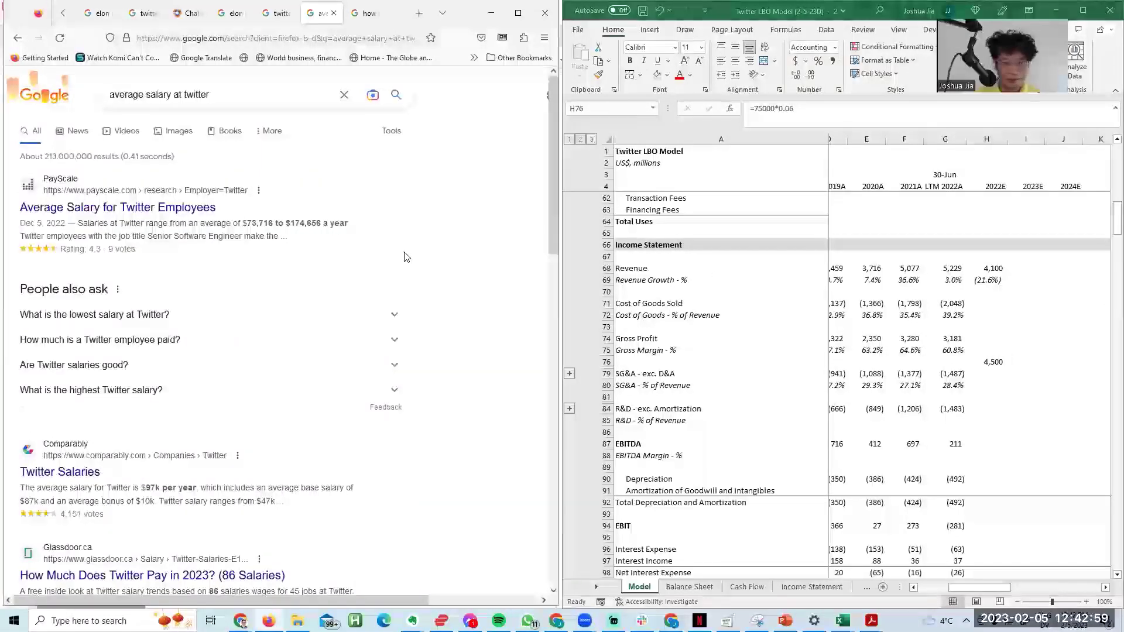
key(alt+Tab)
click(407, 221)
key(ctrl+Tab)
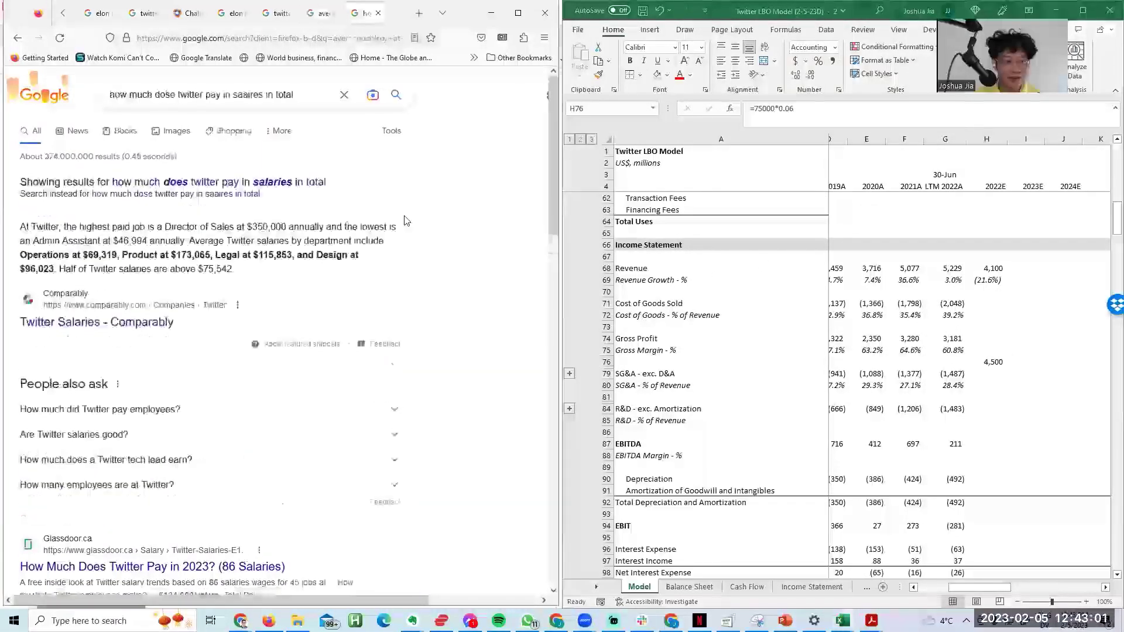
key(ctrl+shift+Tab)
key(ctrl+shift+Tab)
key(ctrl+shift+Tab)
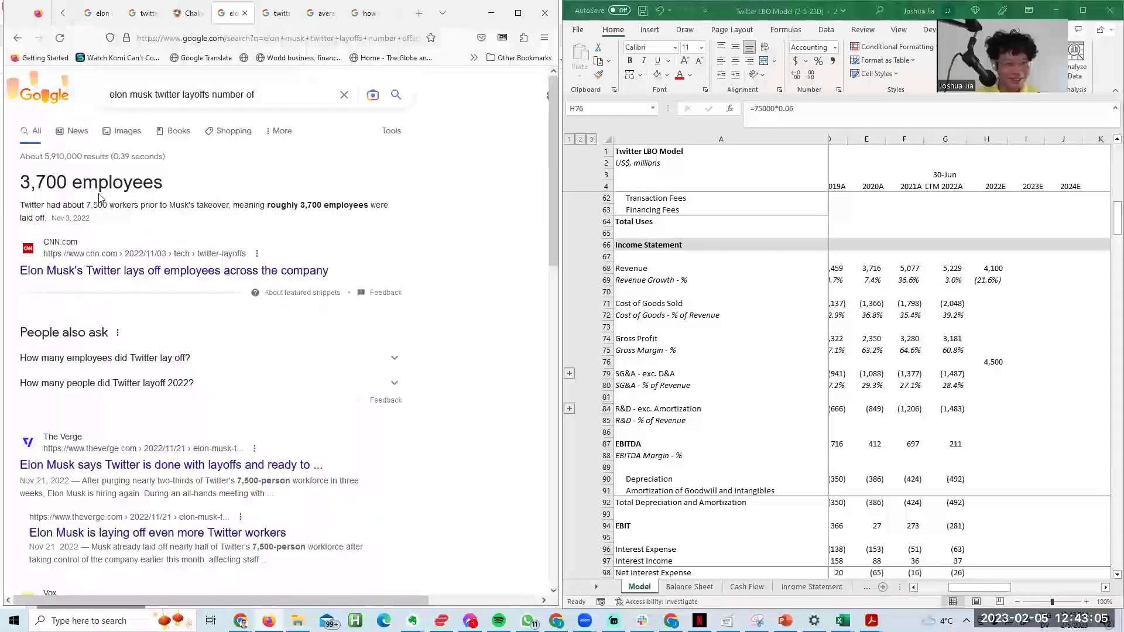
Step: In Excel, change the salary estimate in cell H76 to =7500*0.1
click(1002, 340)
key(F2)
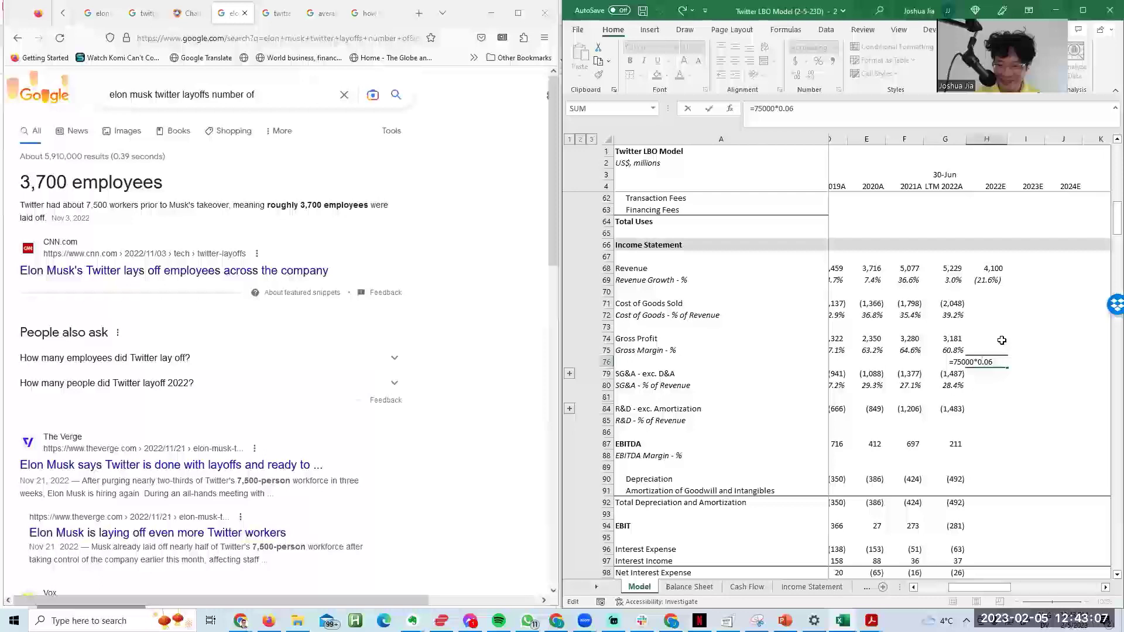
key(BackSpace)
key(Return)
key(F2)
key(BackSpace)
text(1)
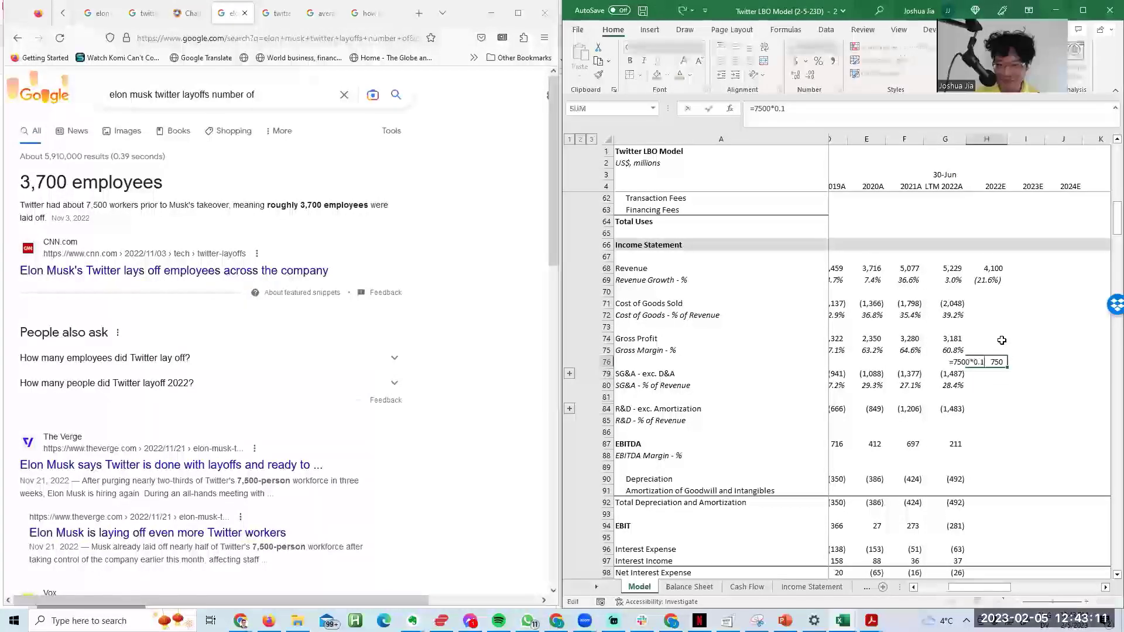
key(ctrl+Return)
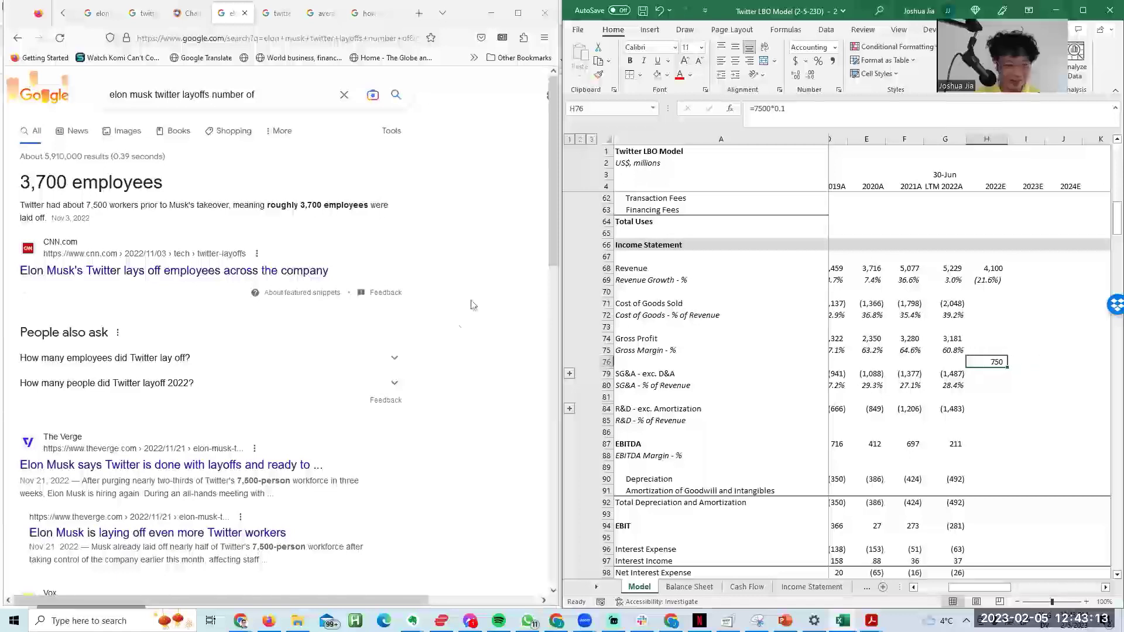
Step: Search the web in a new browser tab for "average twitter salary" and look through the results
key(ctrl+t)
text(twitter.com/)
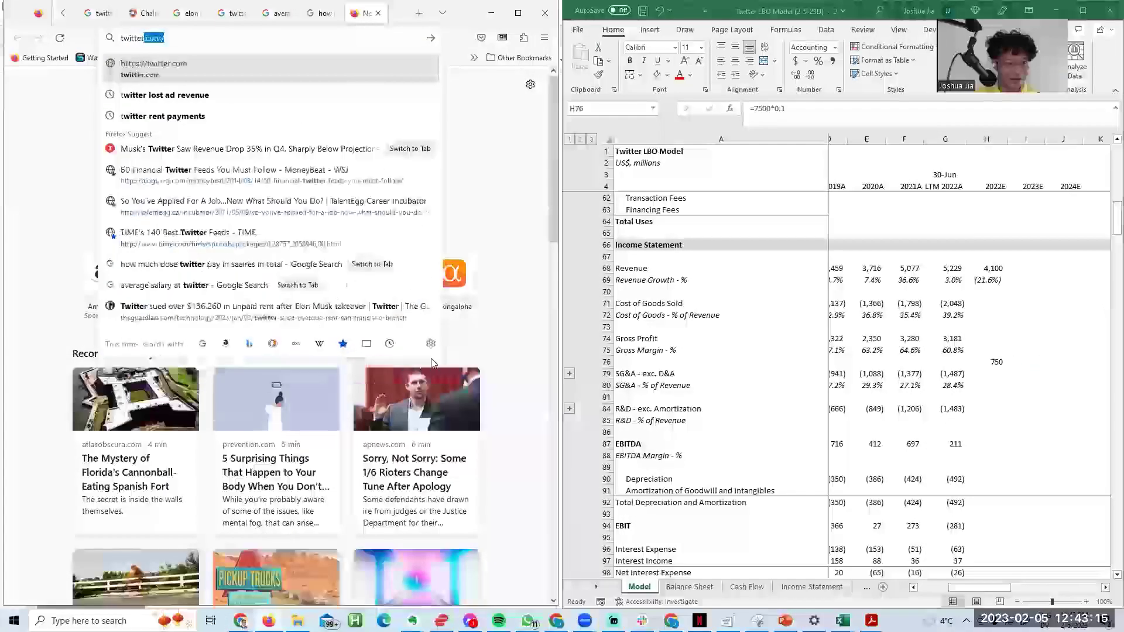
key(Home)
text(average)
key(End)
text(salary)
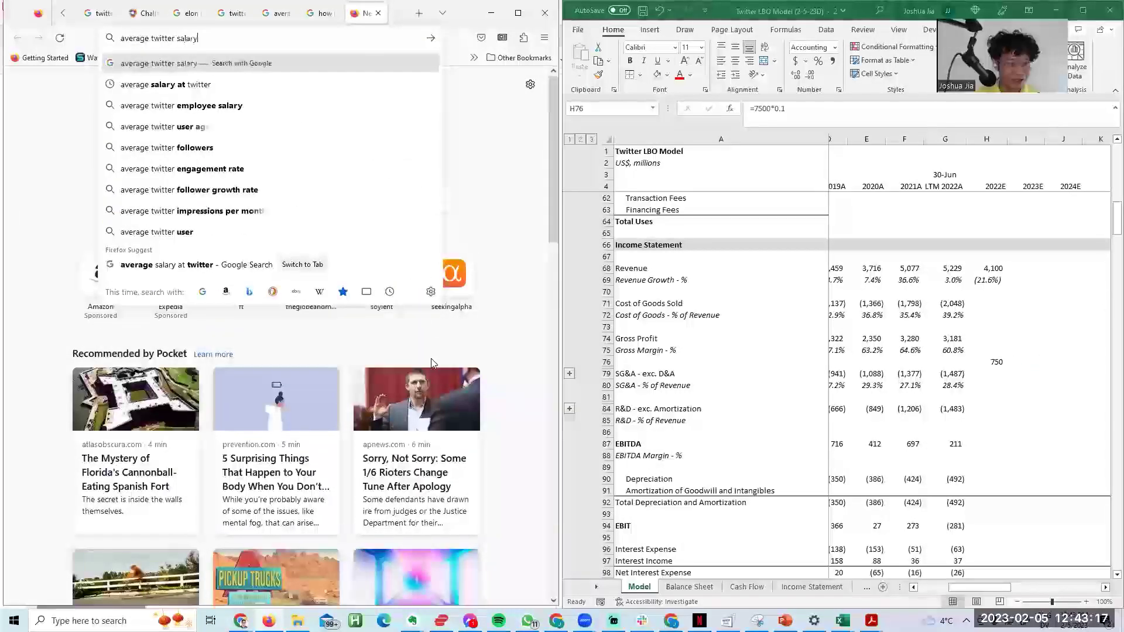
key(Return)
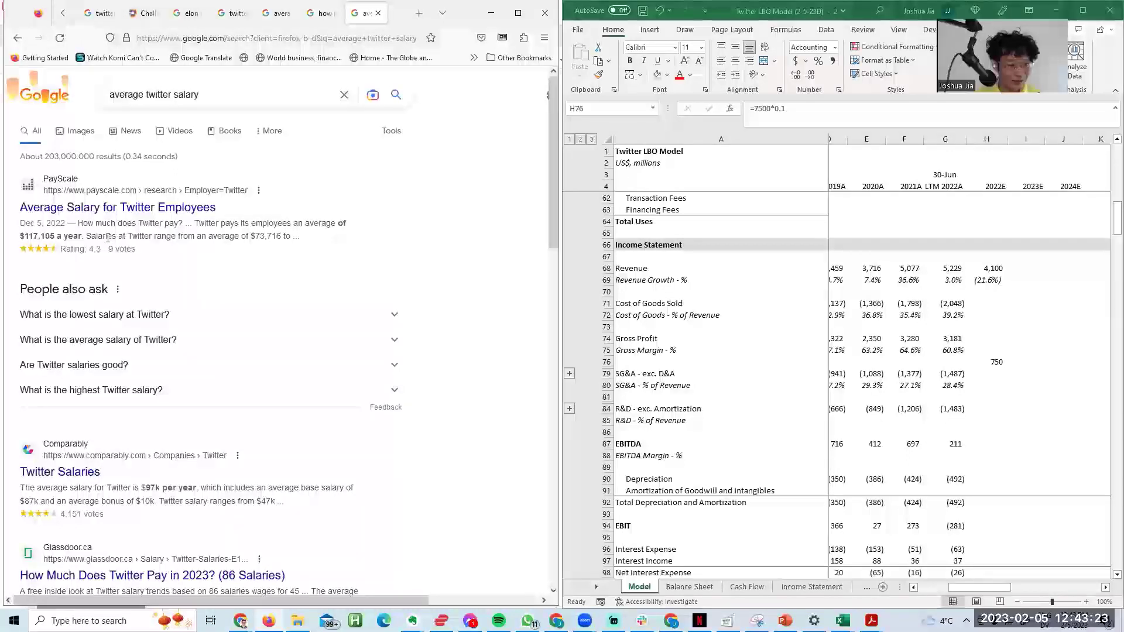
scroll(108, 236, down, 10)
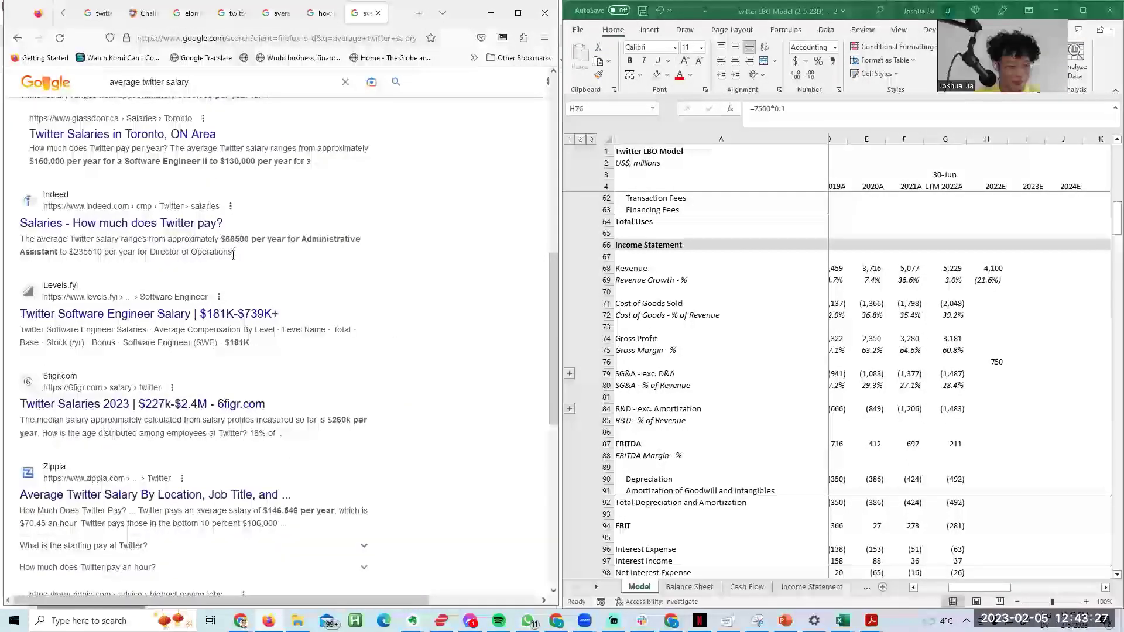
scroll(275, 506, up, 10)
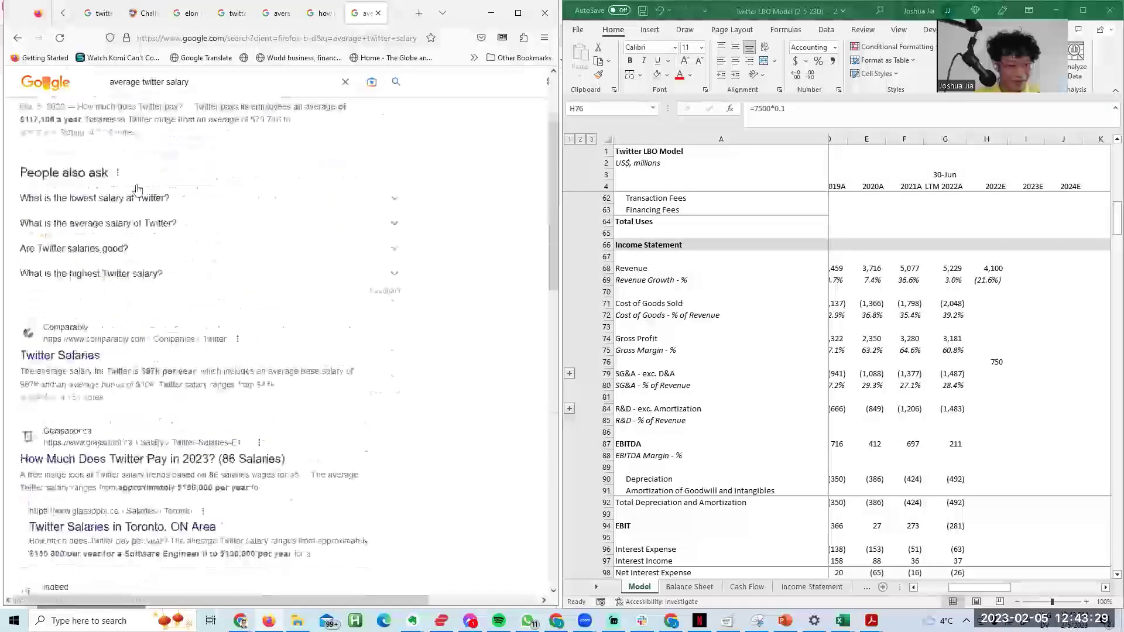
Step: Open a second window of the Twitter LBO Model workbook in Excel and hide its gridlines
click(805, 302)
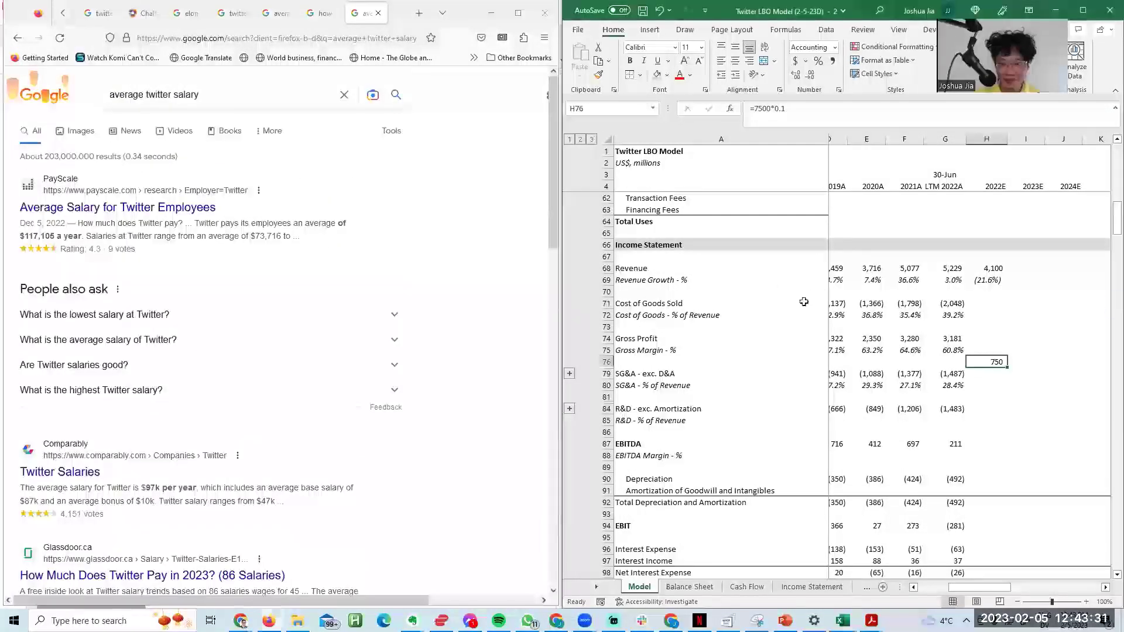
key(F2)
key(Escape)
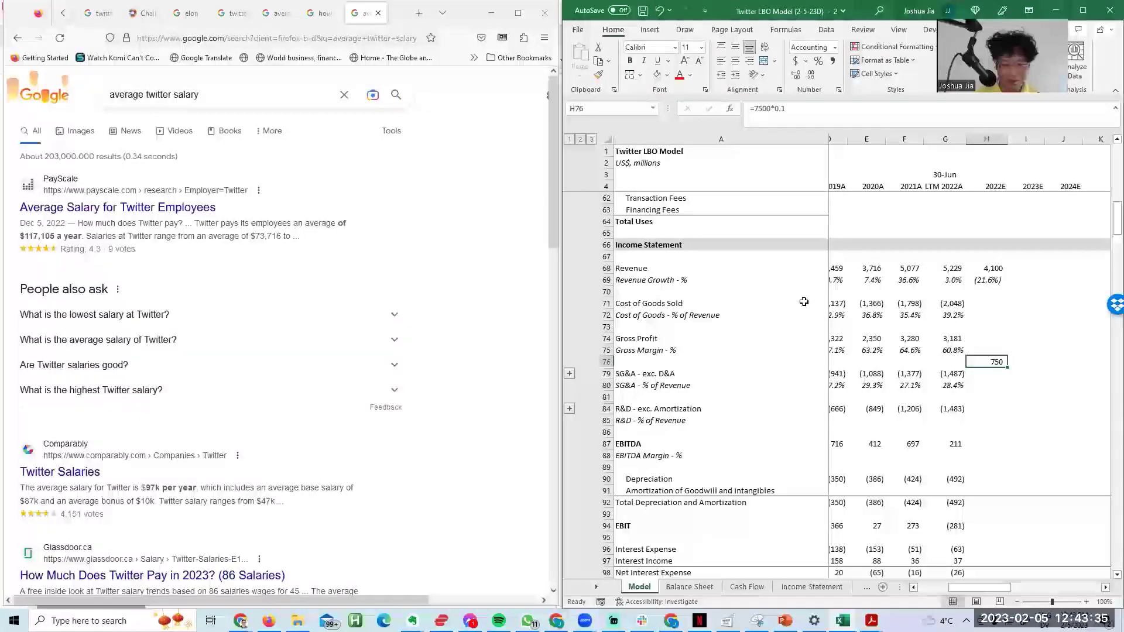
key(alt+w)
key(n)
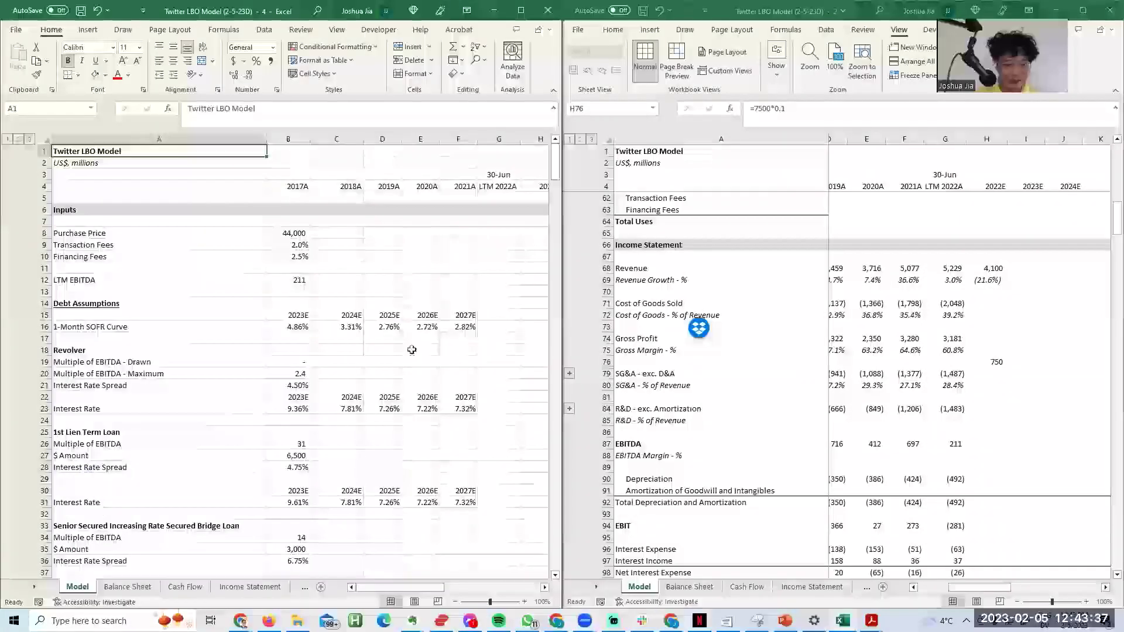
click(412, 350)
key(alt+w)
key(v)
key(g)
Step: Copy the shaded Income Statement section header to row 130 of the Model sheet, below the Balance Sheet heading
key(Page_Down)
key(Page_Down)
key(Page_Down)
key(Page_Up)
key(Page_Up)
click(111, 372)
key(Down)
key(Down)
key(Down)
key(Down)
key(Down)
key(Down)
key(Down)
key(Down)
key(Down)
key(Down)
key(Down)
key(Down)
key(Down)
key(Down)
key(Down)
key(Down)
key(Down)
key(Down)
key(Down)
key(Down)
key(Down)
key(Down)
key(Down)
key(Down)
key(Down)
key(ctrl+c)
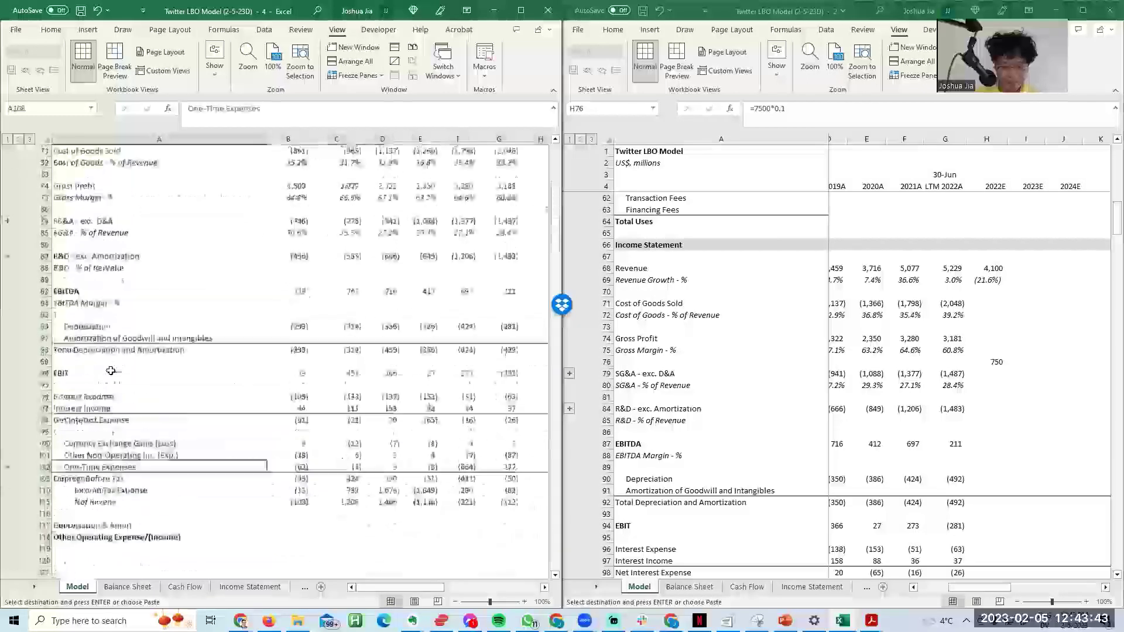
key(Down)
key(Down)
key(Down)
key(Down)
key(Down)
key(Down)
key(Down)
key(Down)
key(Down)
key(Down)
key(Down)
key(Down)
key(Down)
key(Down)
key(Down)
key(Down)
key(Down)
key(Down)
key(Down)
key(Down)
key(Up)
key(Up)
key(Down)
key(Down)
key(Down)
key(Down)
key(ctrl+v)
key(Down)
key(Down)
key(Escape)
key(Up)
key(Up)
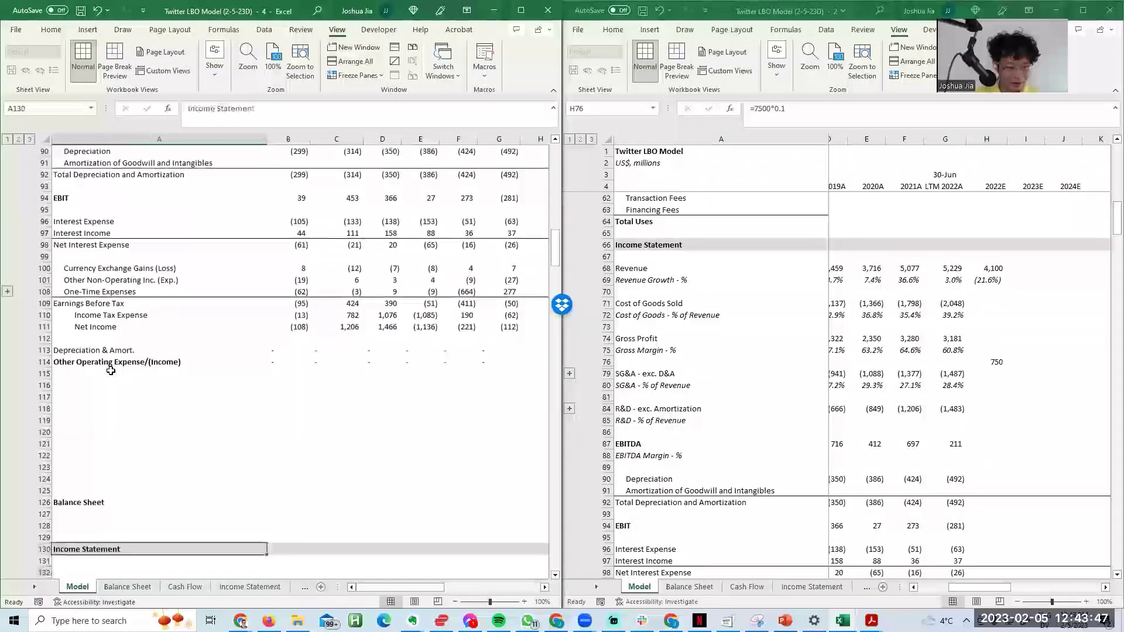
Step: Rename the section header in A130 to "Employee Salaries - Schedule"
text(Employe)
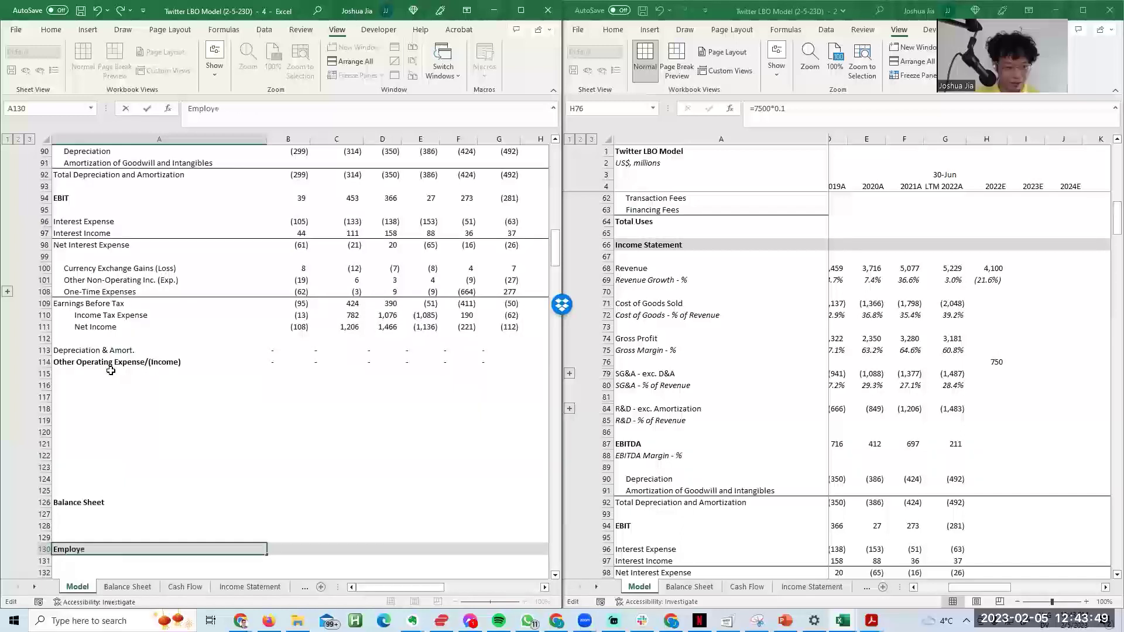
text(e Salaries - Schedule)
key(Return)
key(Down)
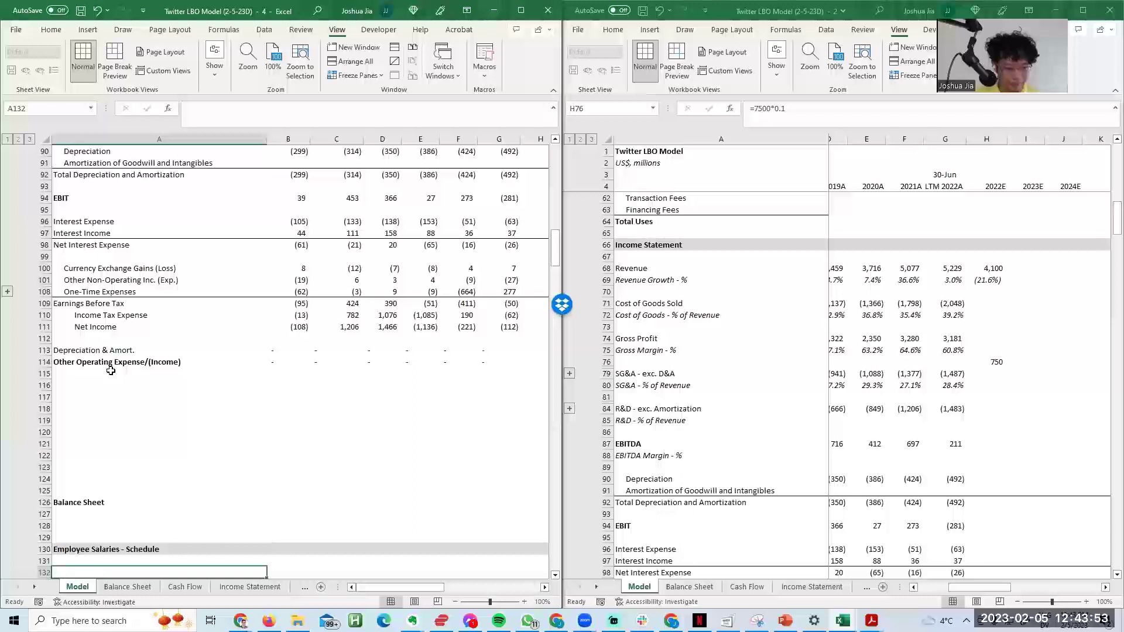
Step: Label cell A132 "Employees - LTM June 30, 2022" under the Employee Salaries header
text(Employees)
key(F2)
text(- )
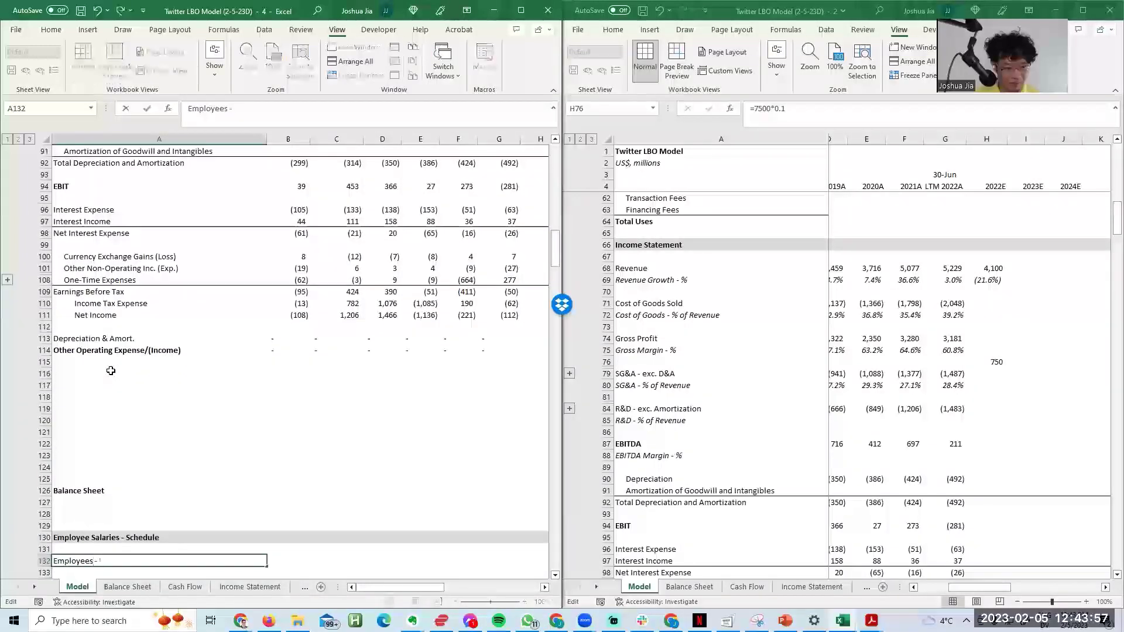
text(LTM June 30, 202)
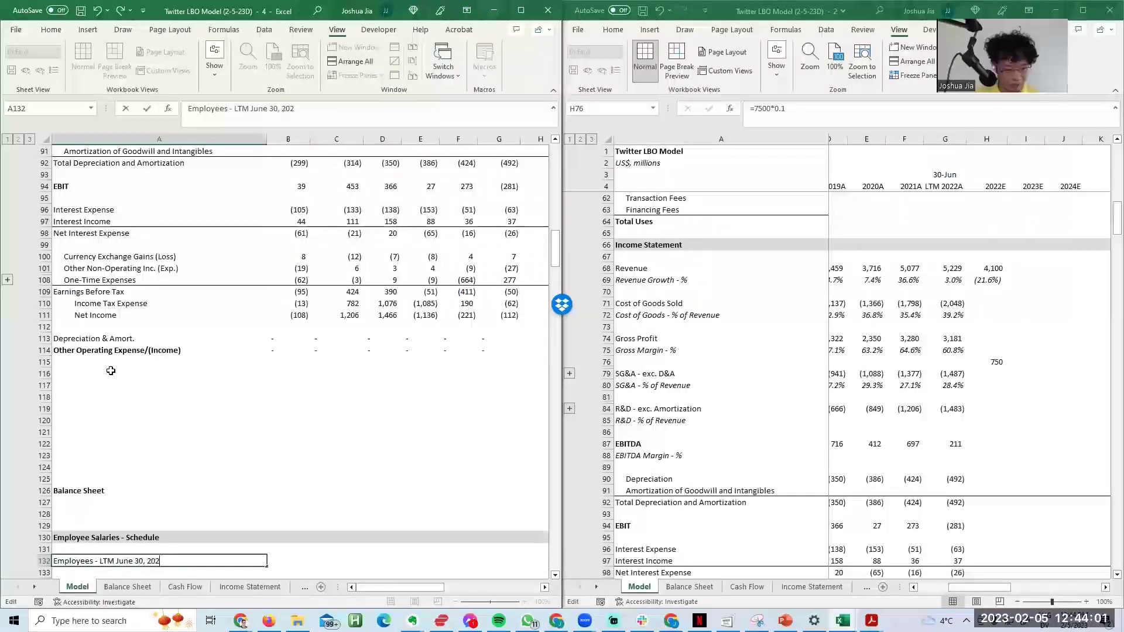
text(2)
key(Tab)
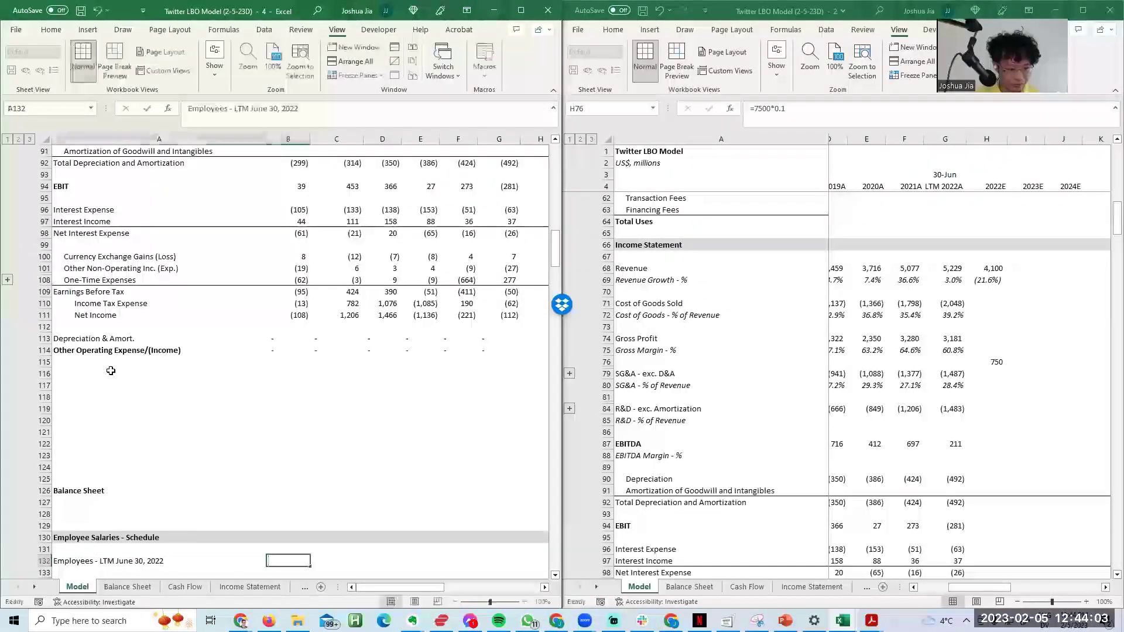
Step: Shorten the A132 label to "Employees - June 30, 2022" and enter 7500 employees in B132
key(Left)
key(F2)
key(ctrl+Left)
key(ctrl+Left)
key(ctrl+Left)
key(ctrl+shift+Left)
key(BackSpace)
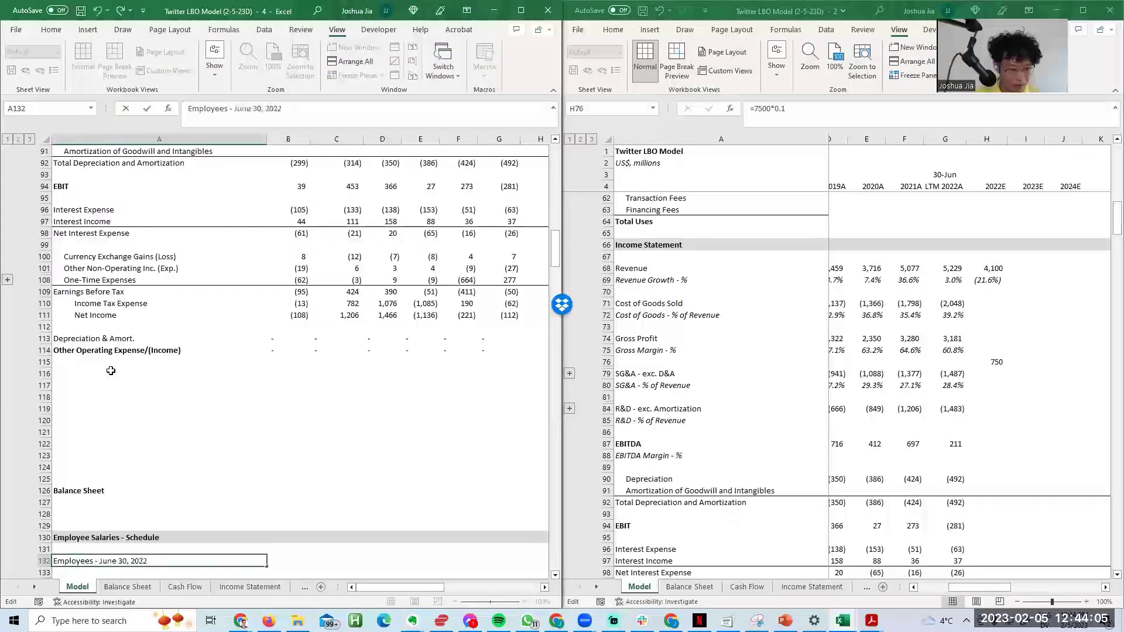
key(Tab)
text(7500)
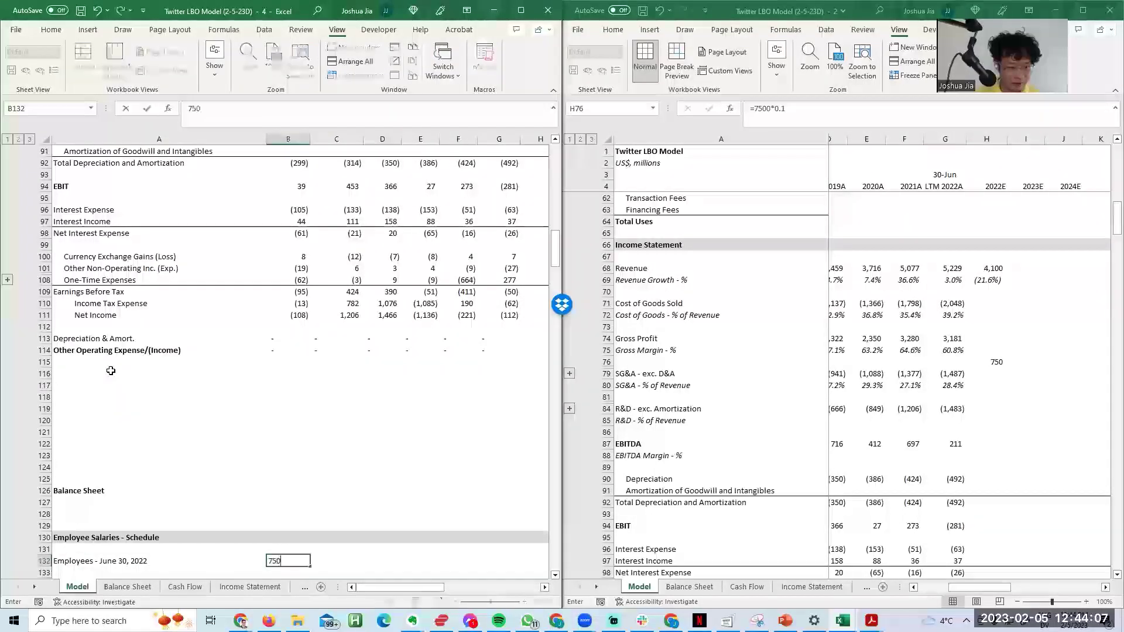
key(Return)
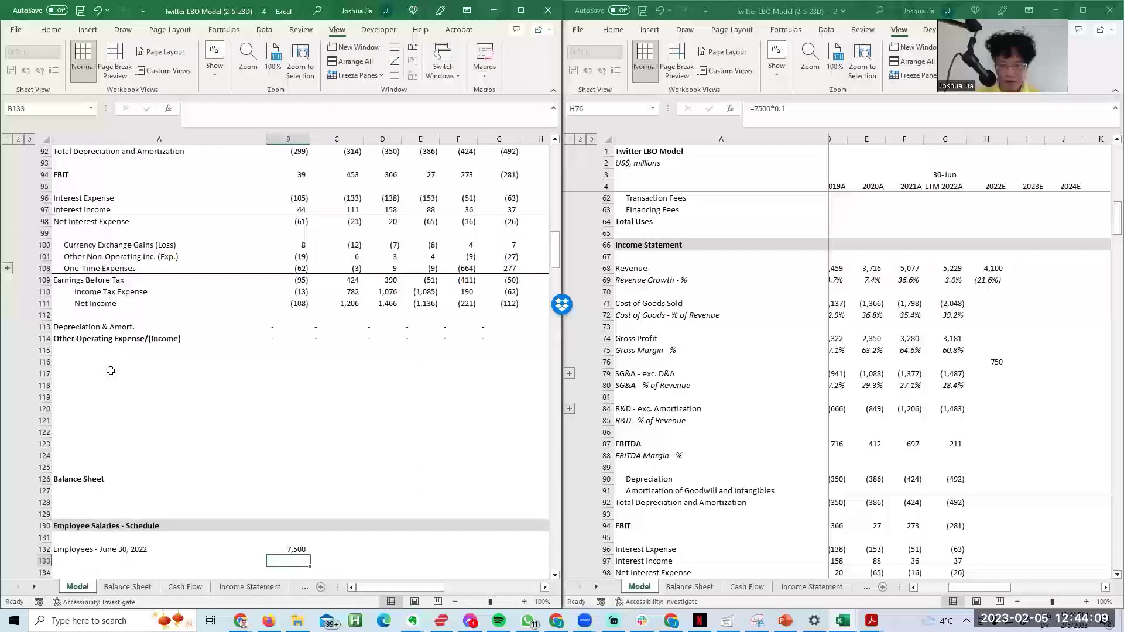
Step: Check the average Twitter salary in the Google results in Firefox and enter 118 in B133 of the Excel model
key(alt+Tab)
key(F2)
key(Escape)
key(alt+Tab)
key(alt+Tab)
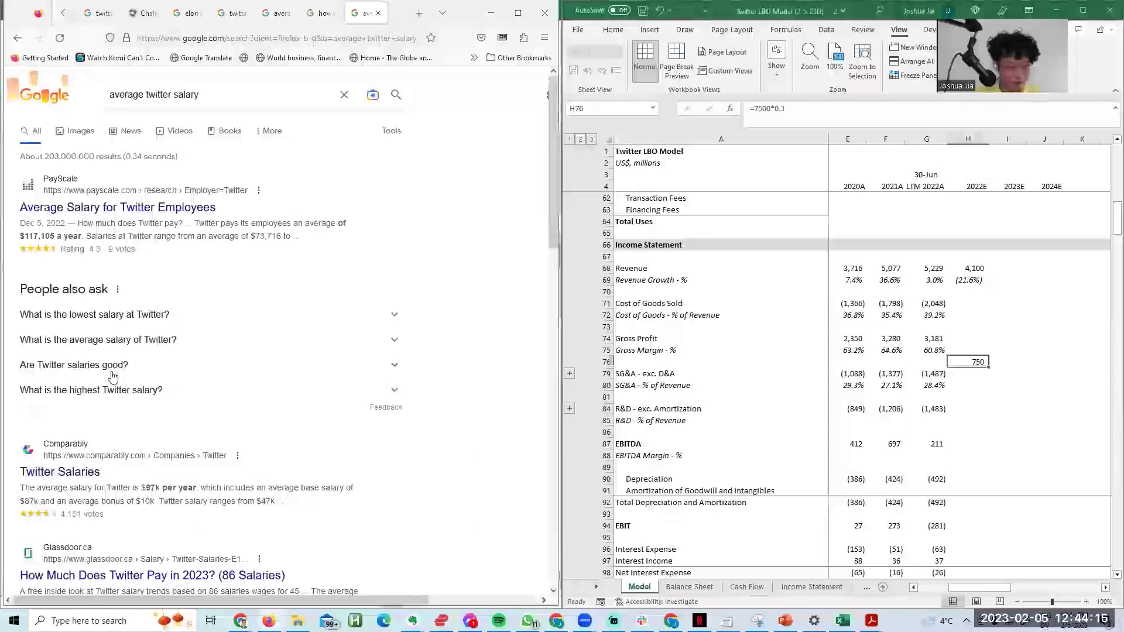
key(alt+Tab)
key(alt+Tab)
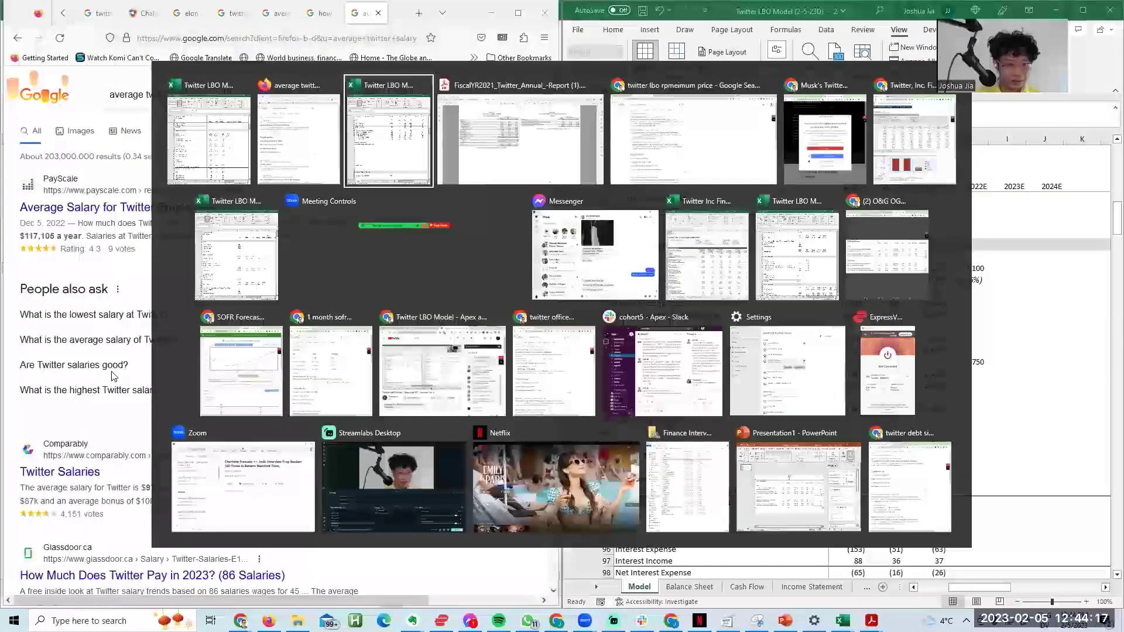
text(11)
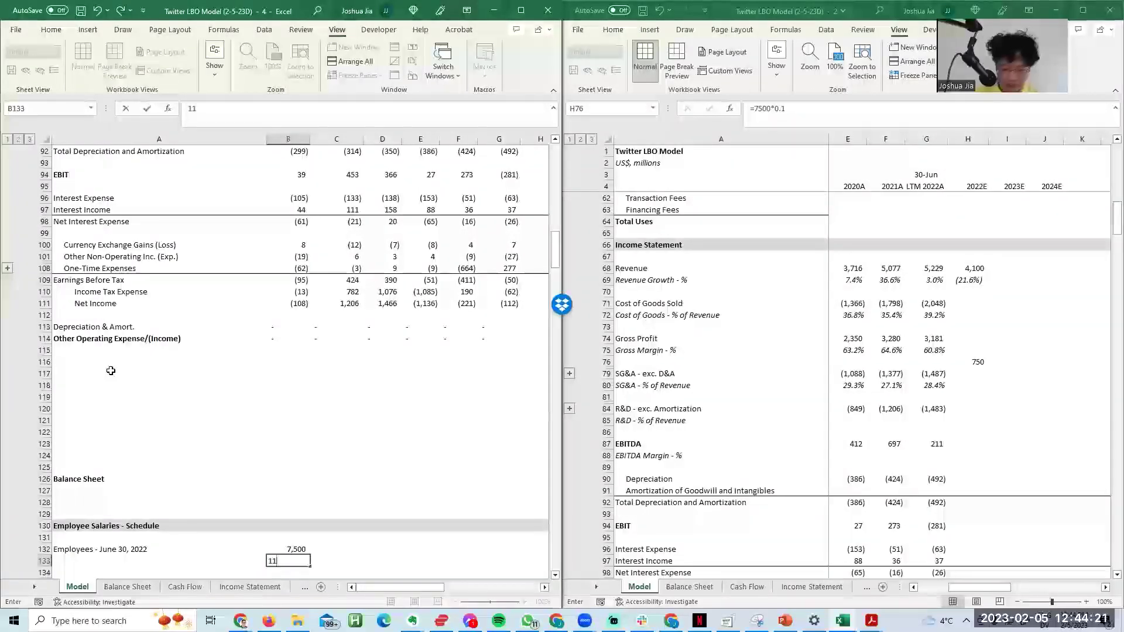
key(alt+Tab)
key(Tab)
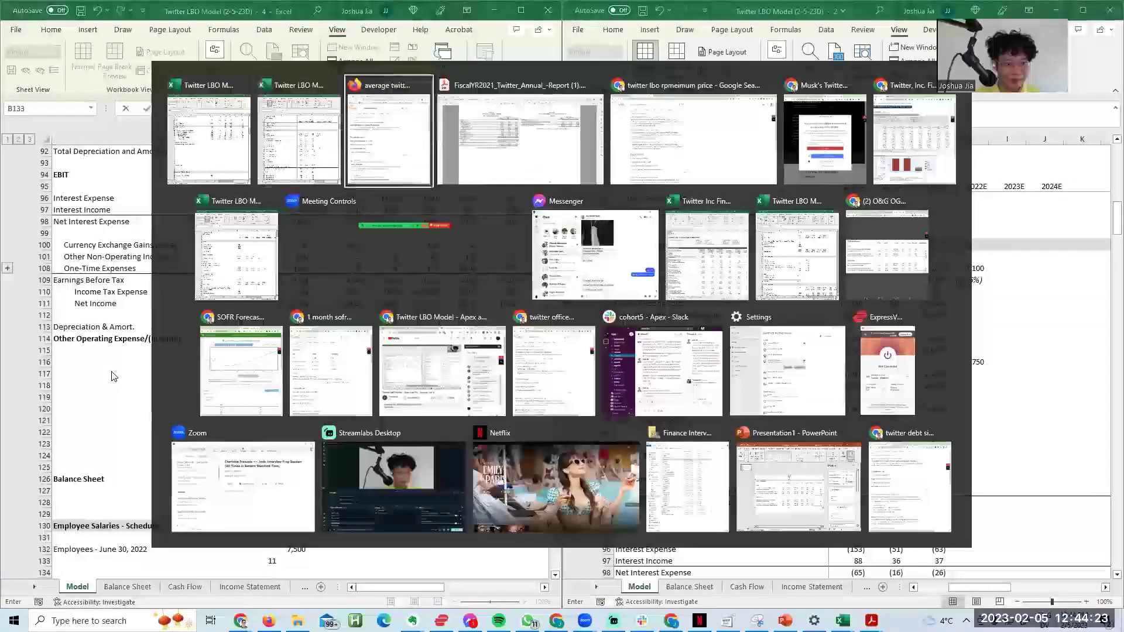
key(alt+Tab)
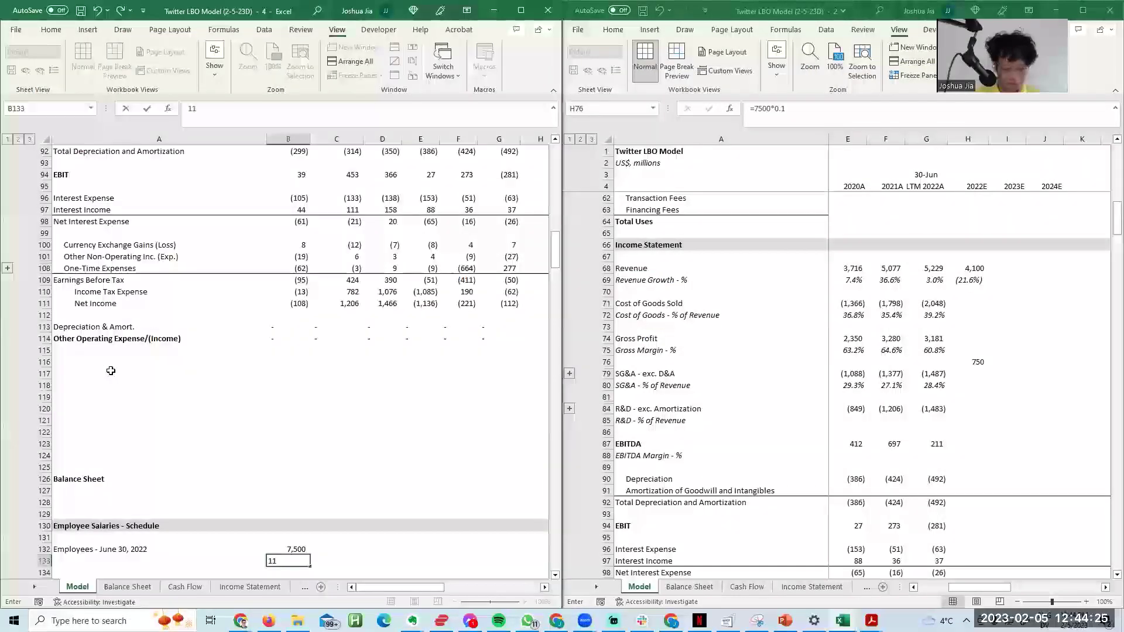
text(8)
key(Return)
Step: Fit the model workbook back into its half of the screen and set the average salary in B133 to 117.105
key(alt+Tab)
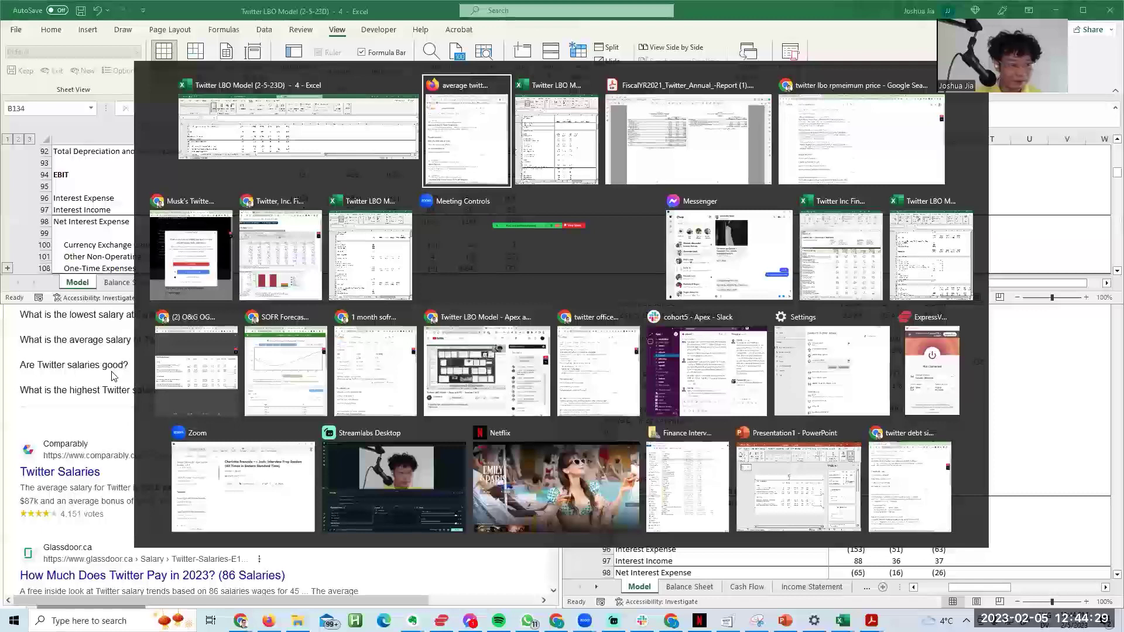
key(alt+Tab)
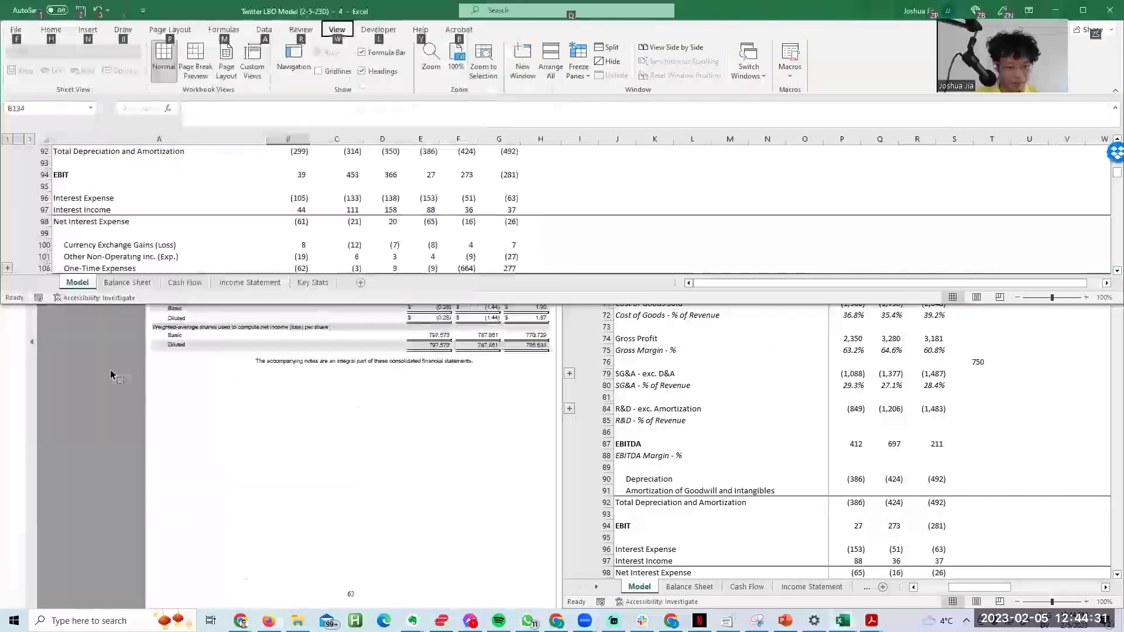
key(alt+Tab)
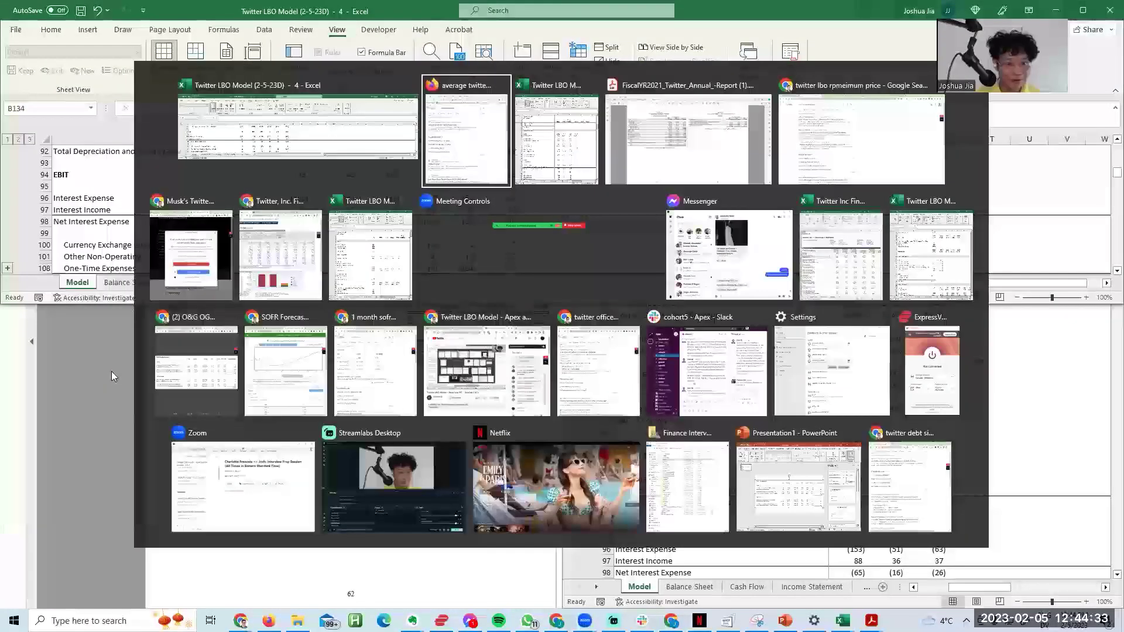
key(super+Left)
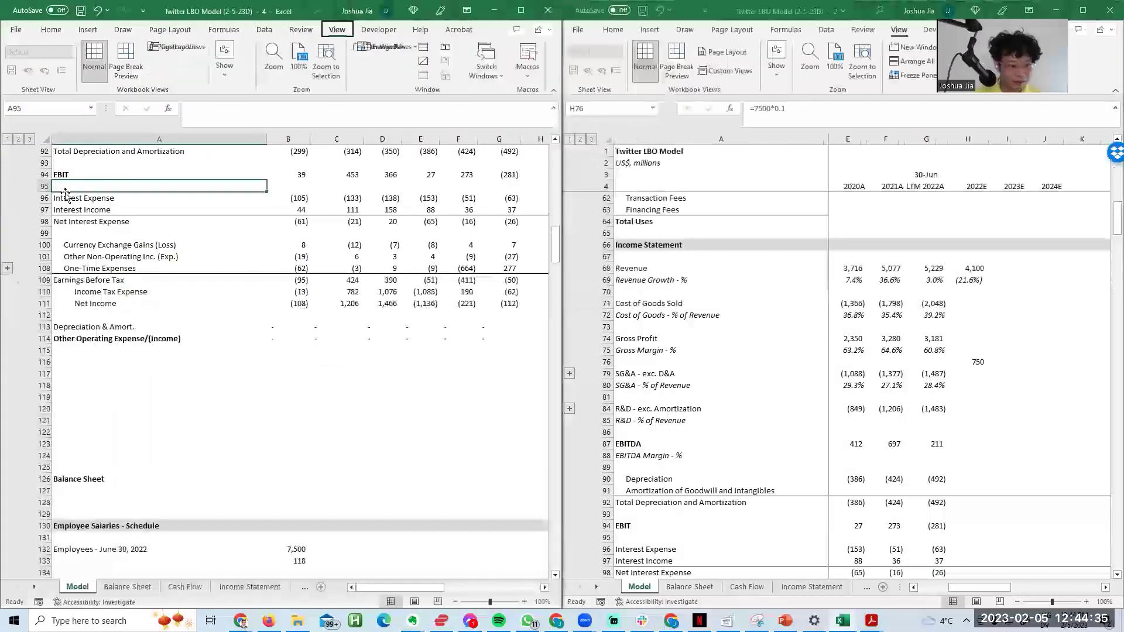
click(291, 557)
key(F2)
key(BackSpace)
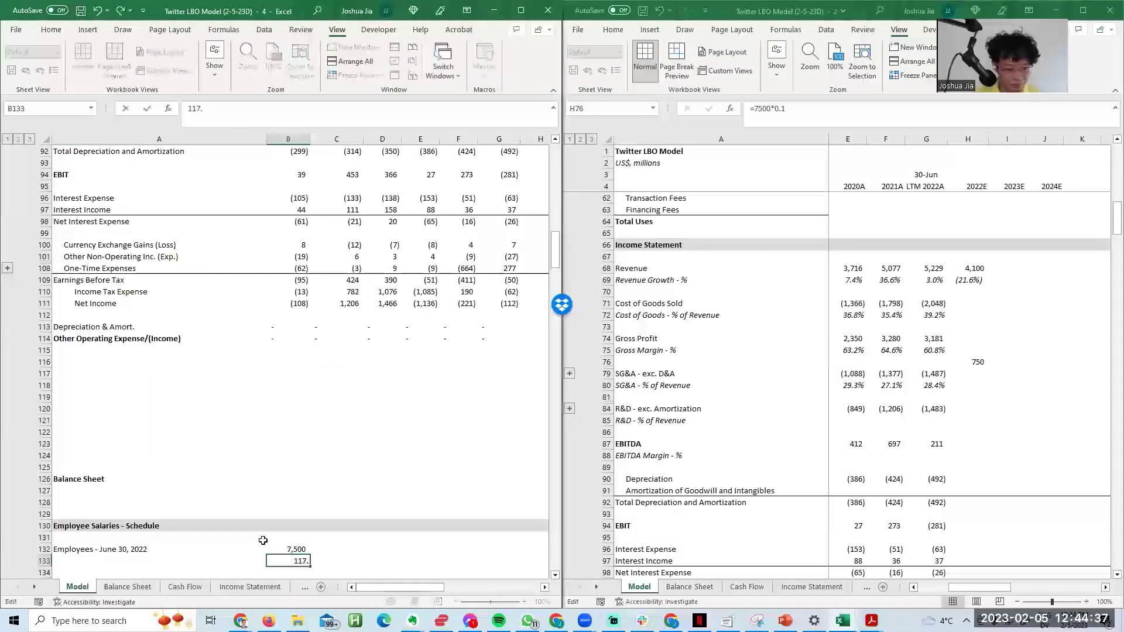
text(105)
key(Return)
key(Up)
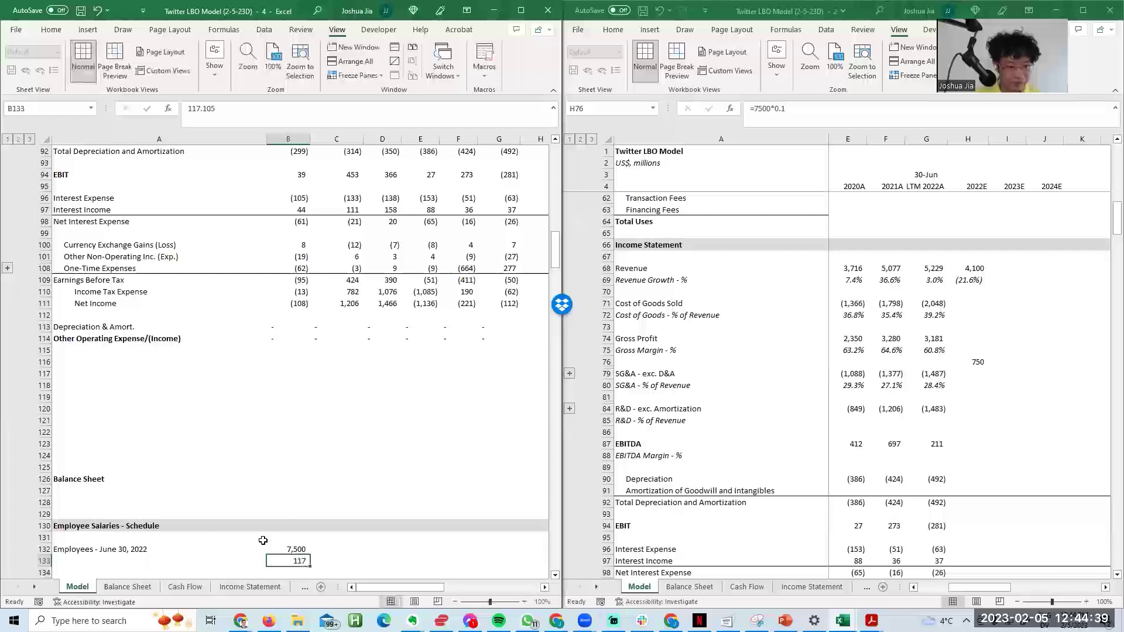
Step: Calculate total salaries in B134 by multiplying headcount by average salary with =B132*B133
key(Down)
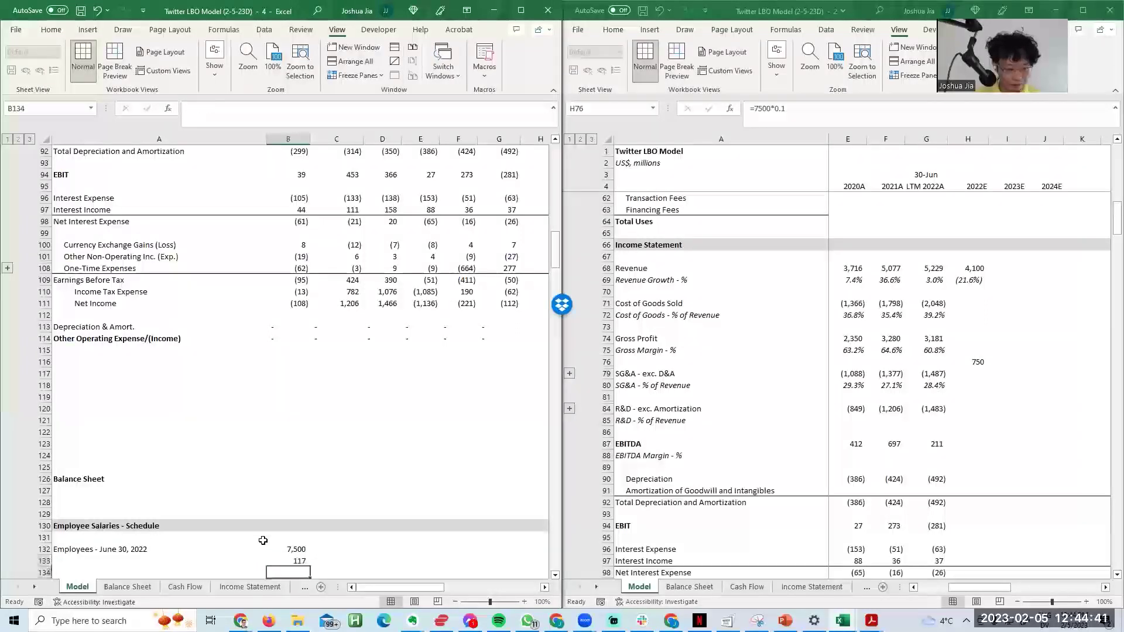
text(=)
key(Up)
key(Up)
text(*)
key(Up)
key(Return)
key(Up)
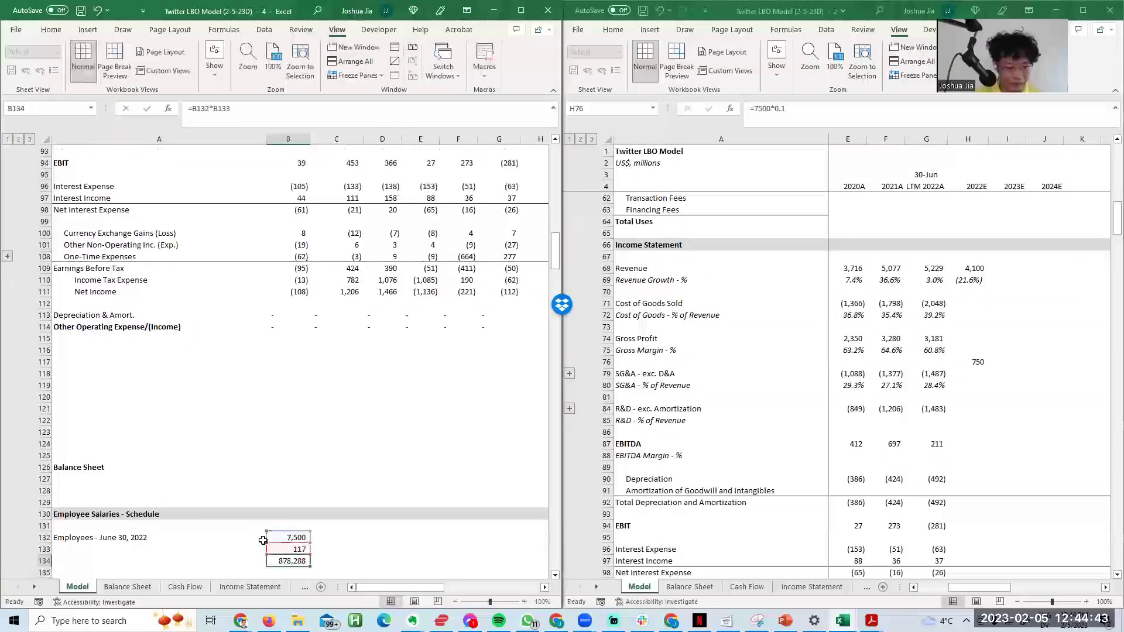
Step: Convert the average salary in B133 to US$ millions with the formula =117.105/1000
key(F2)
key(shift+Return)
key(F2)
key(Escape)
key(F2)
text(/1)
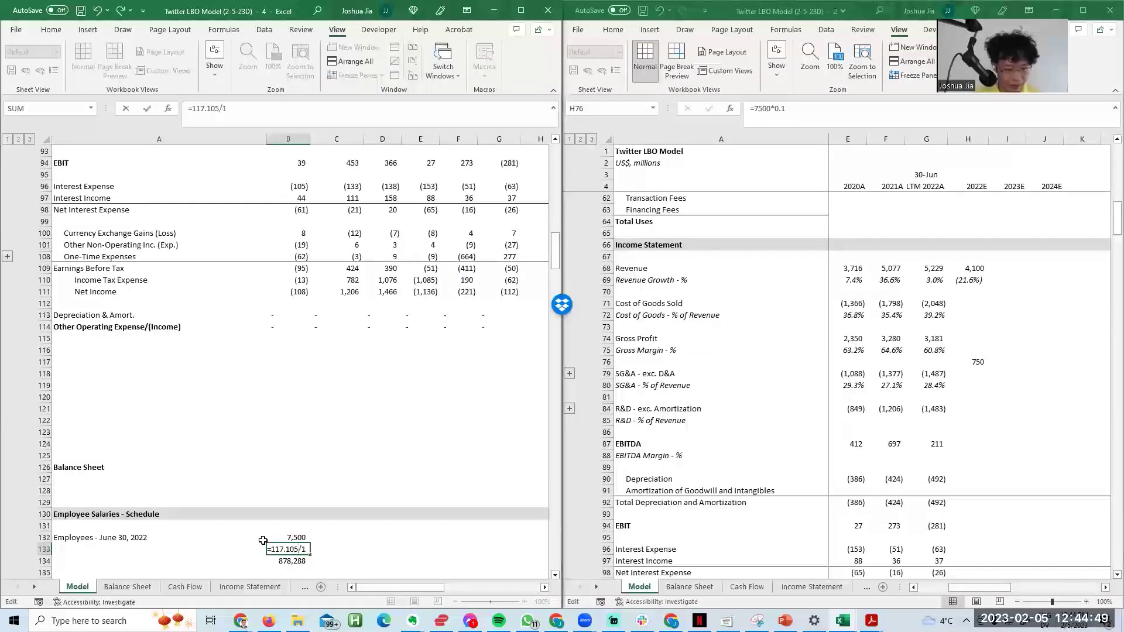
text(000)
key(ctrl+Return)
key(F2)
text(0)
key(ctrl+Return)
key(F2)
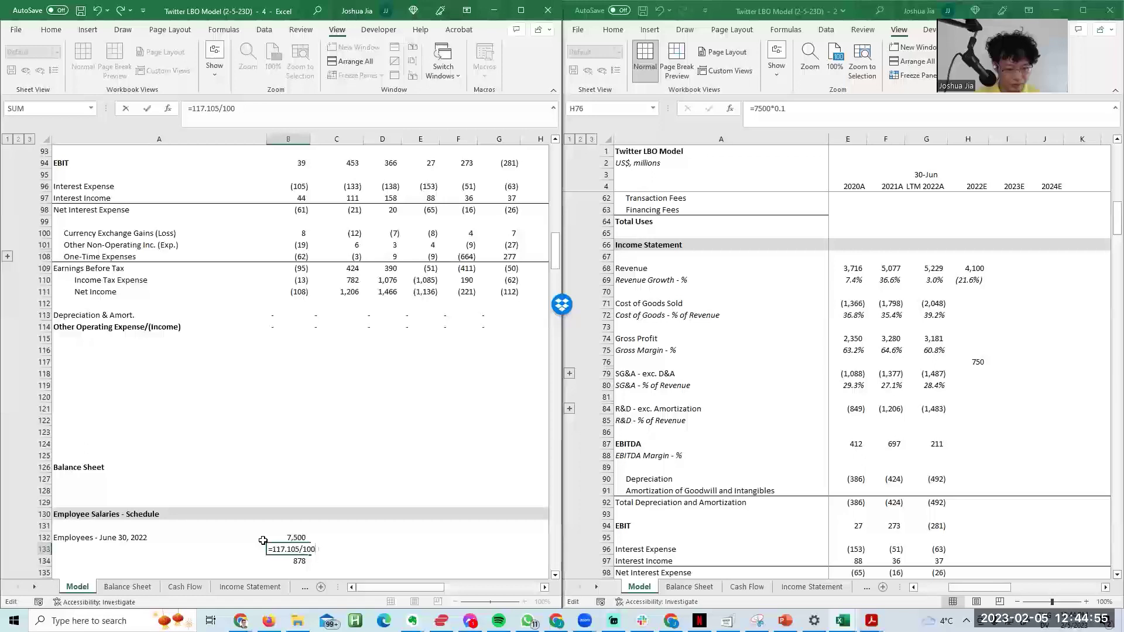
key(Left)
key(Left)
key(Left)
key(Left)
key(Left)
text(0.)
key(ctrl+Return)
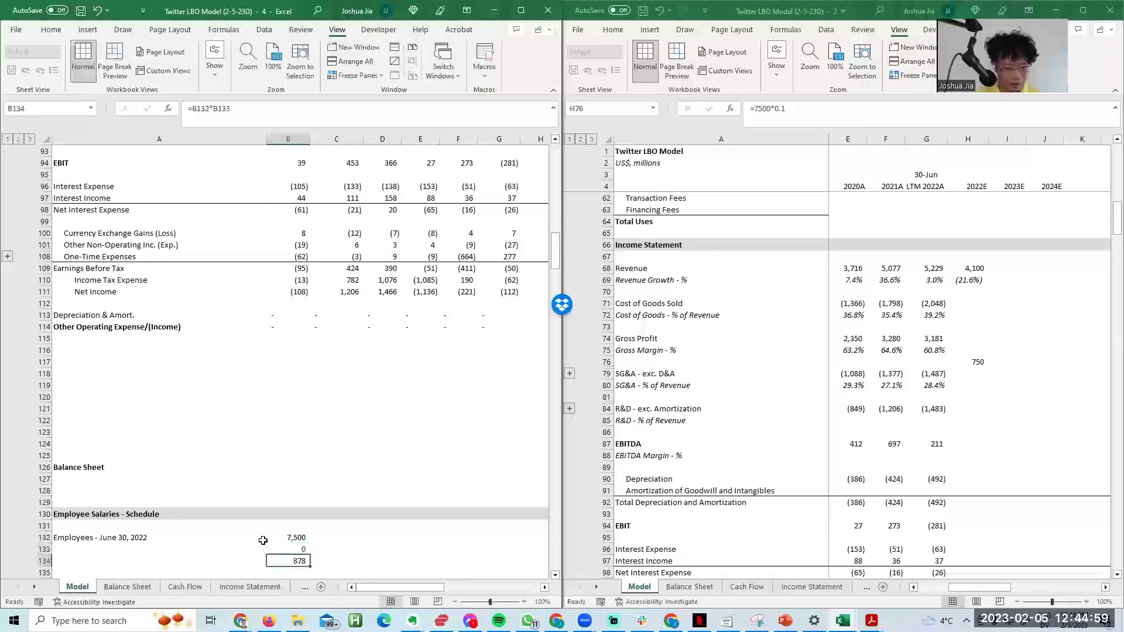
Step: Increase the displayed precision of the average salary in B133 to three decimal places
key(alt+h)
key(0)
key(alt+h)
key(0)
key(Down)
Step: Check which cells the total salaries formula in B134 refers to
key(F2)
key(Escape)
key(F2)
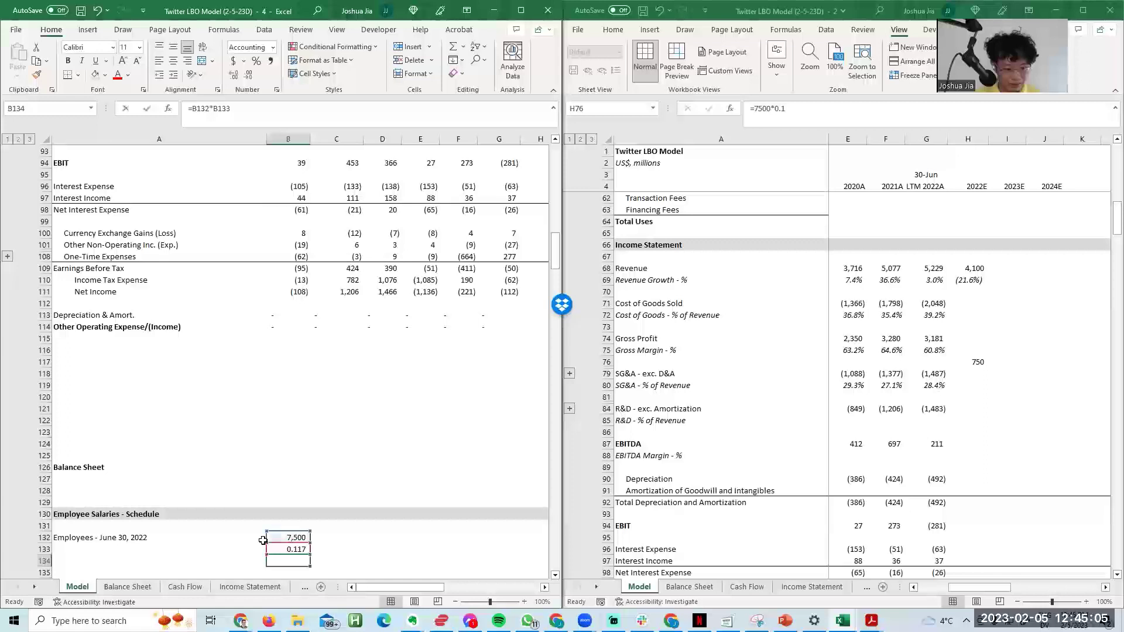
key(Escape)
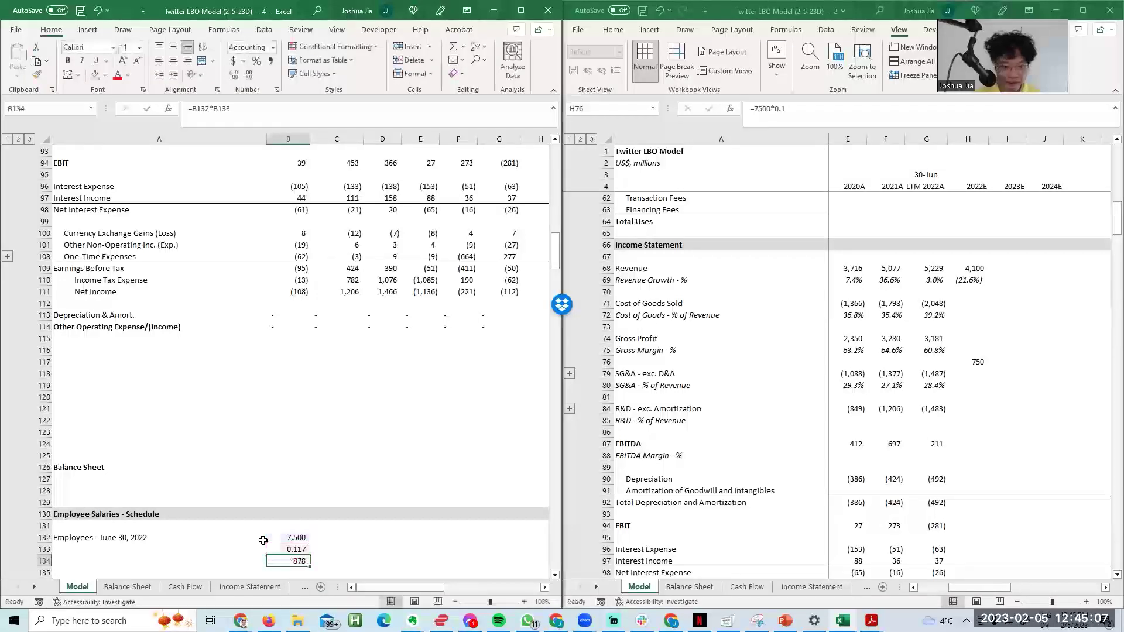
key(F2)
key(Escape)
key(F2)
key(Escape)
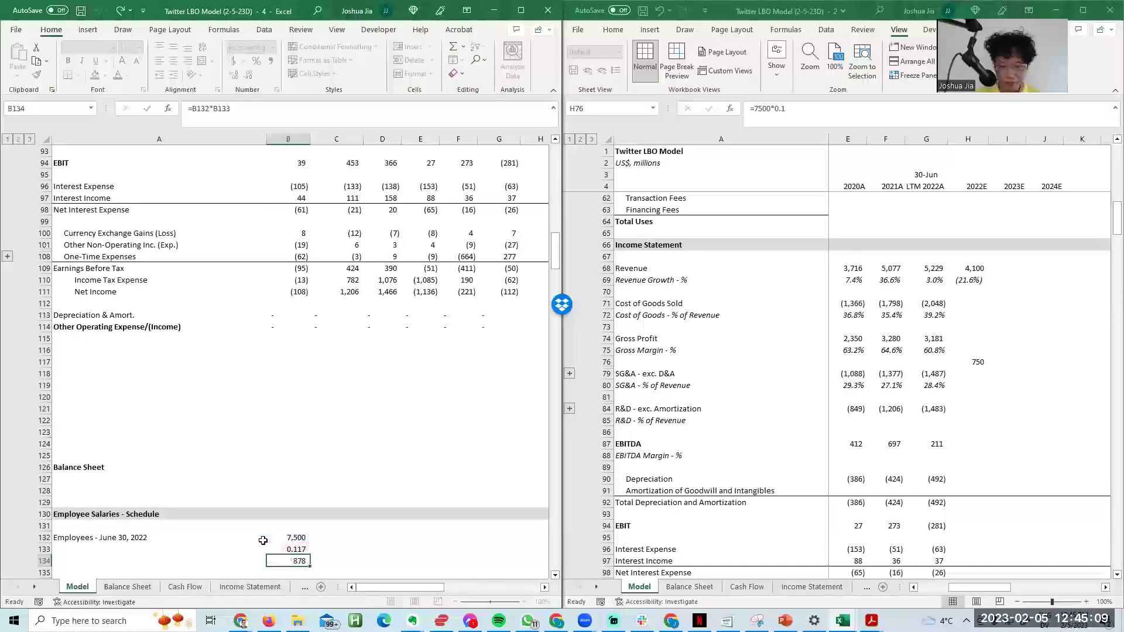
Step: Enter a 25% benefits rate in B135 and label A135 "Benefits"
key(Return)
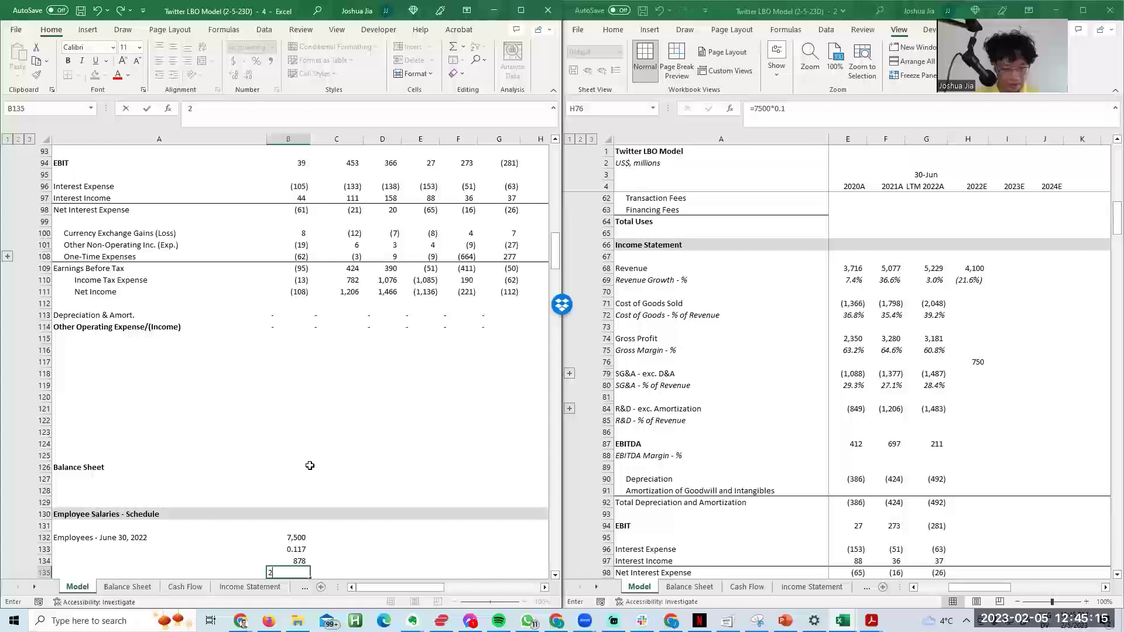
text(%)
key(Left)
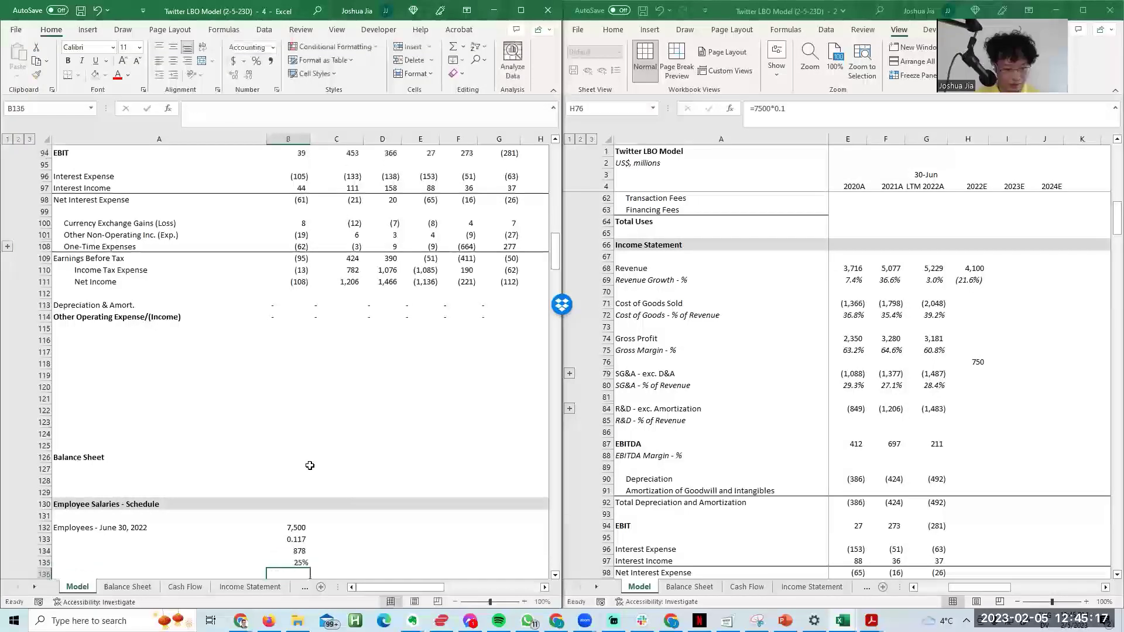
text(Benefits)
key(Return)
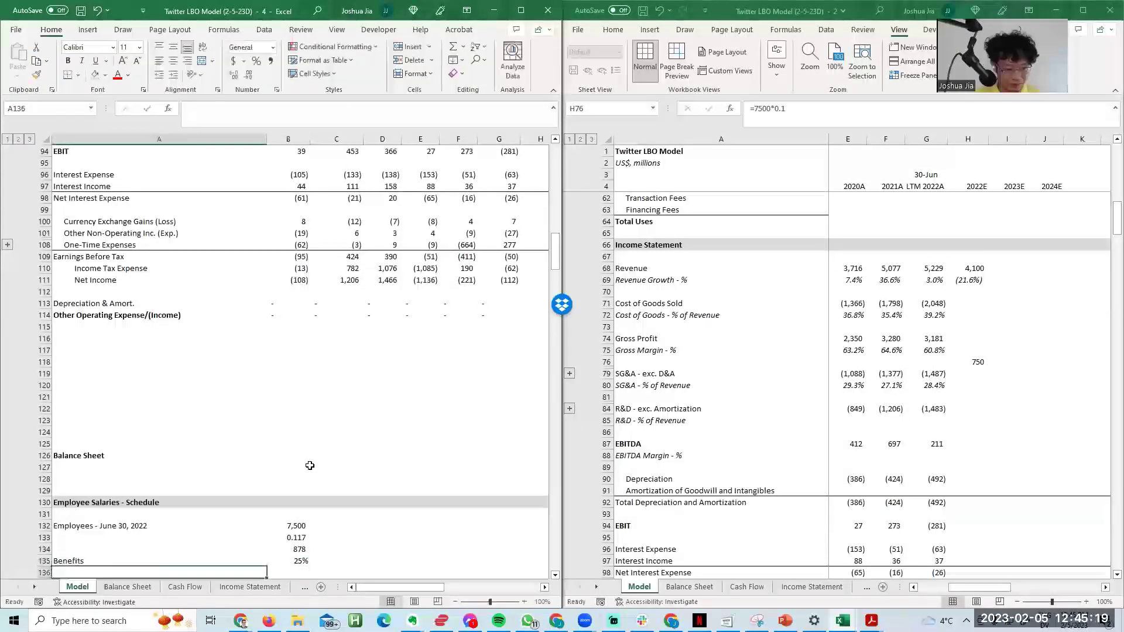
Step: Calculate salaries including benefits in B136 with the formula =B134*(1+B135)
key(Right)
text(=)
key(Up)
key(Up)
text(*(1+)
key(Up)
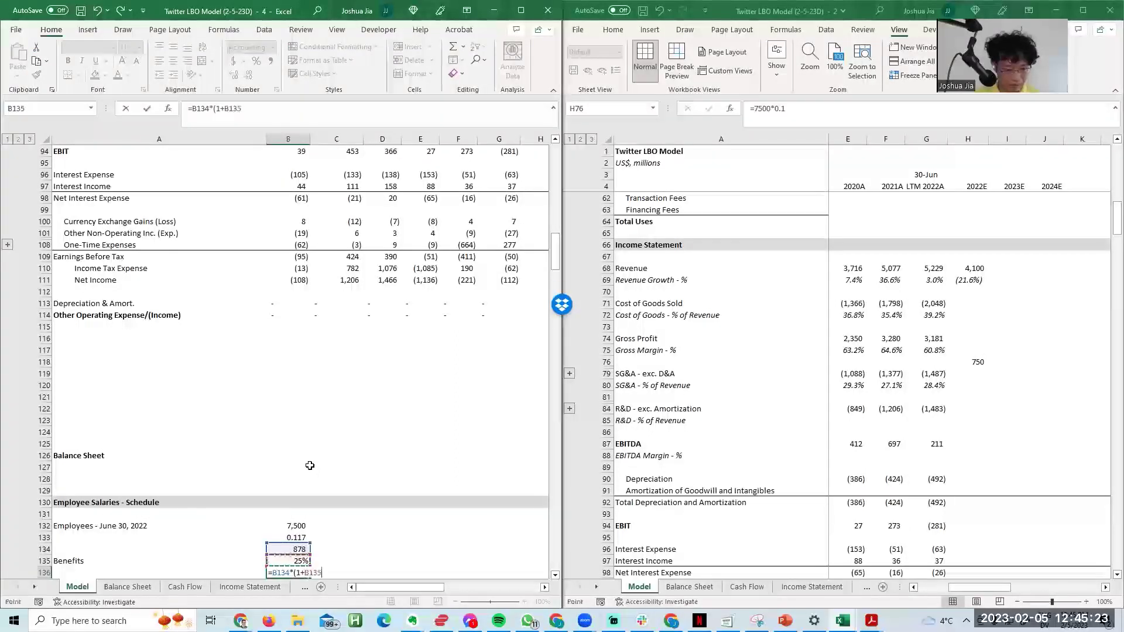
key(Return)
Step: Label A133 "Average Salary" and A134 "Salaries" in the Employee Salaries schedule
key(Left)
key(Up)
key(Up)
key(Up)
key(Up)
text(Average Salary)
key(Return)
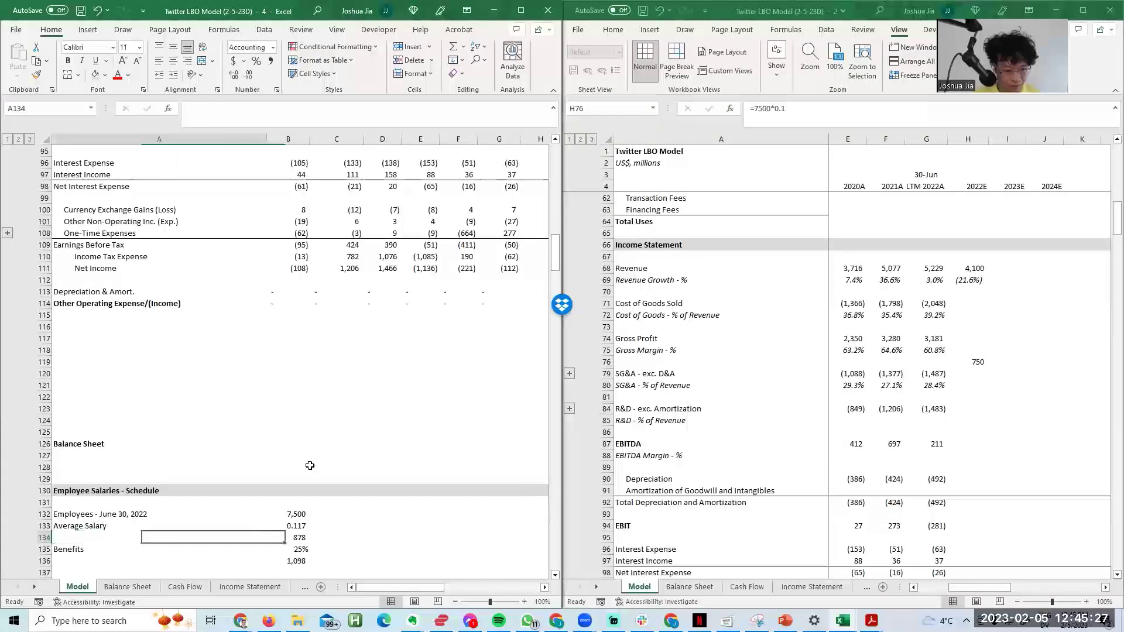
text(S)
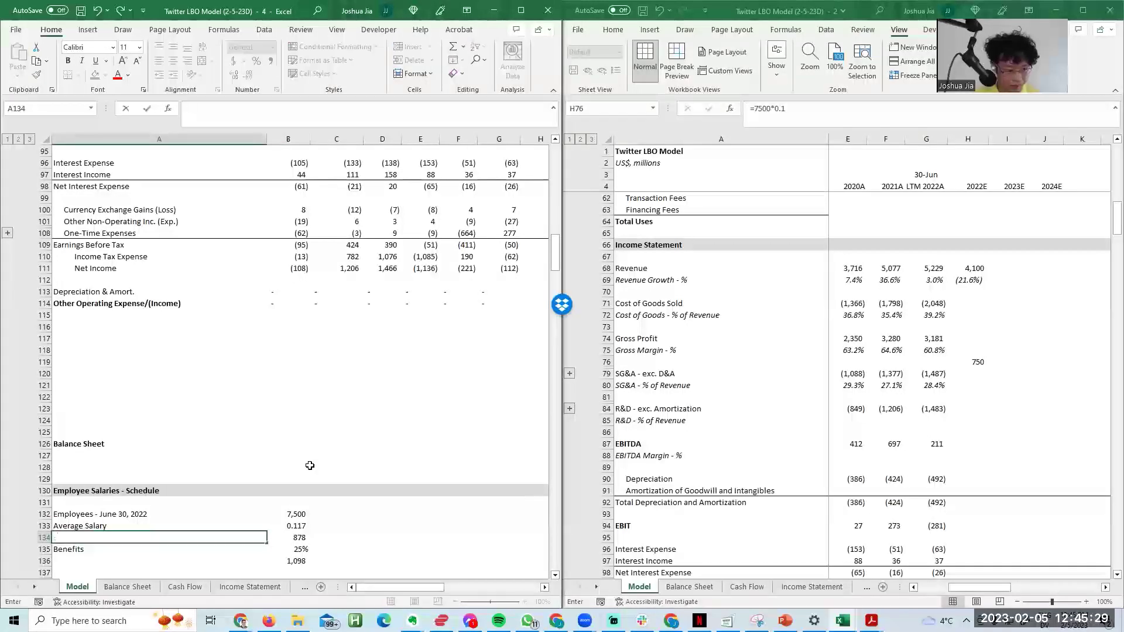
text(Salaries)
key(Return)
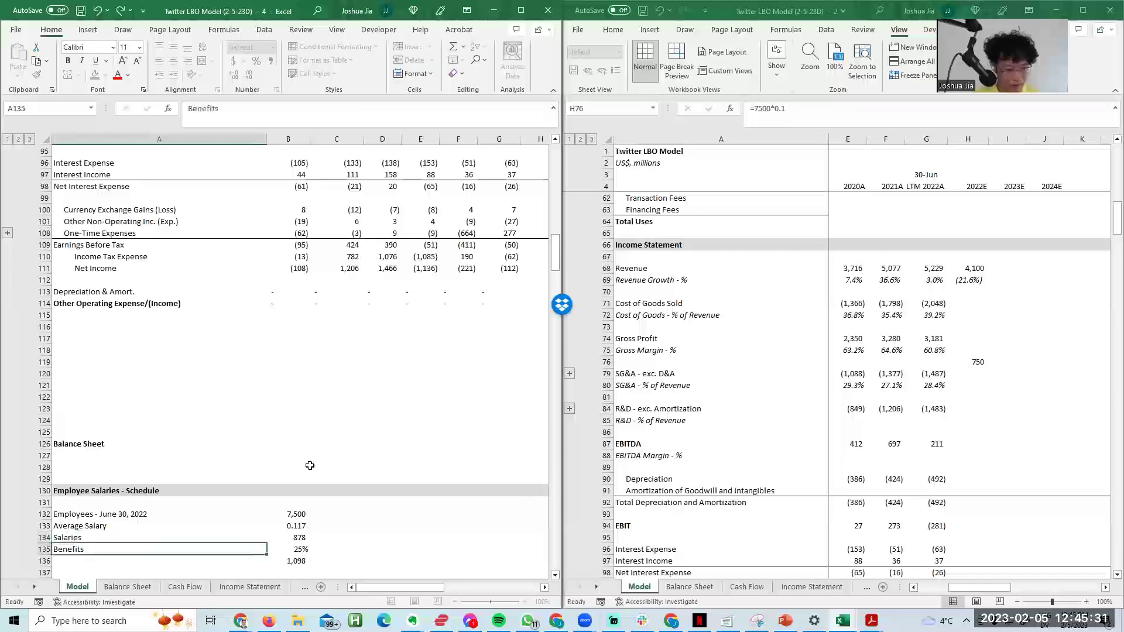
Step: Add a top border across A136:B136 and label A136 "Salaries & Benefits"
key(Down)
key(shift+Right)
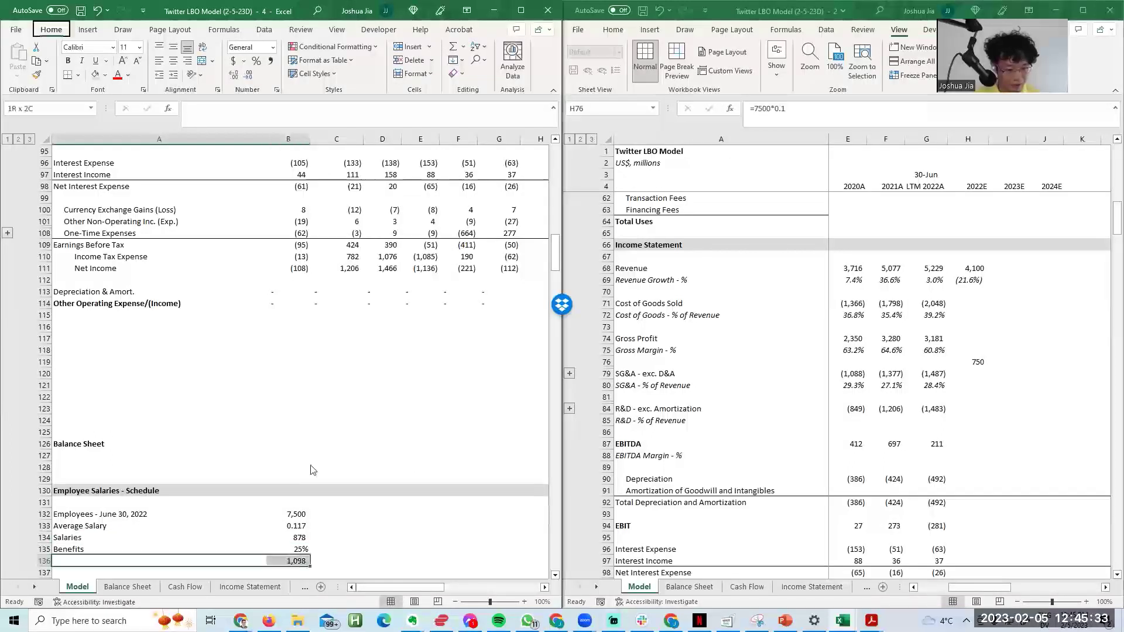
key(shift+Left)
text(Salaries)
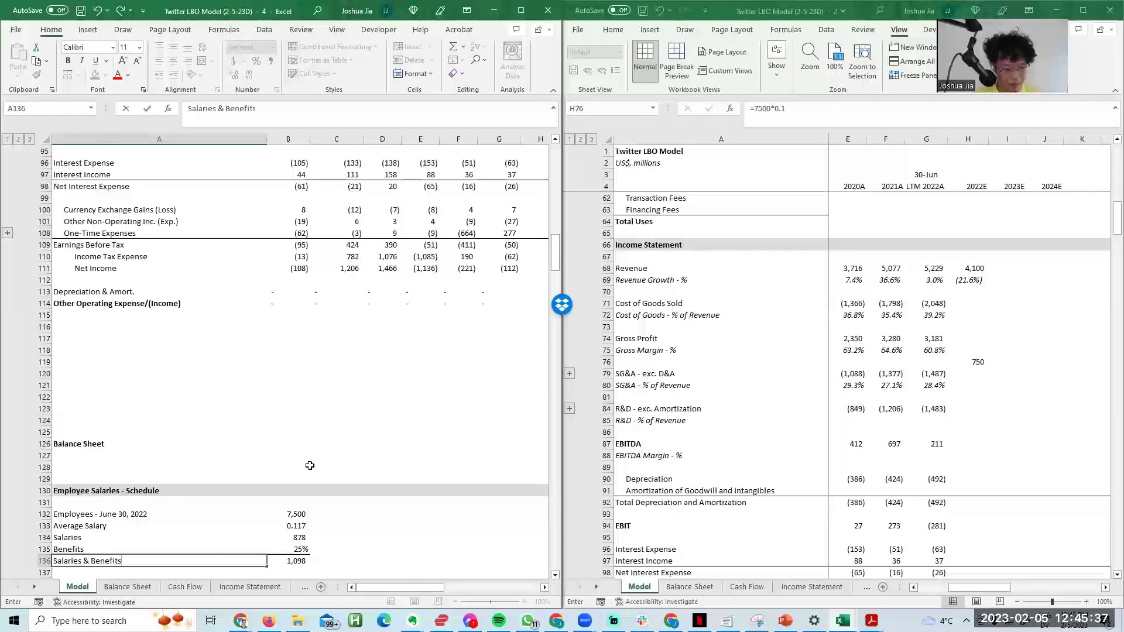
text( & Benefits)
key(Tab)
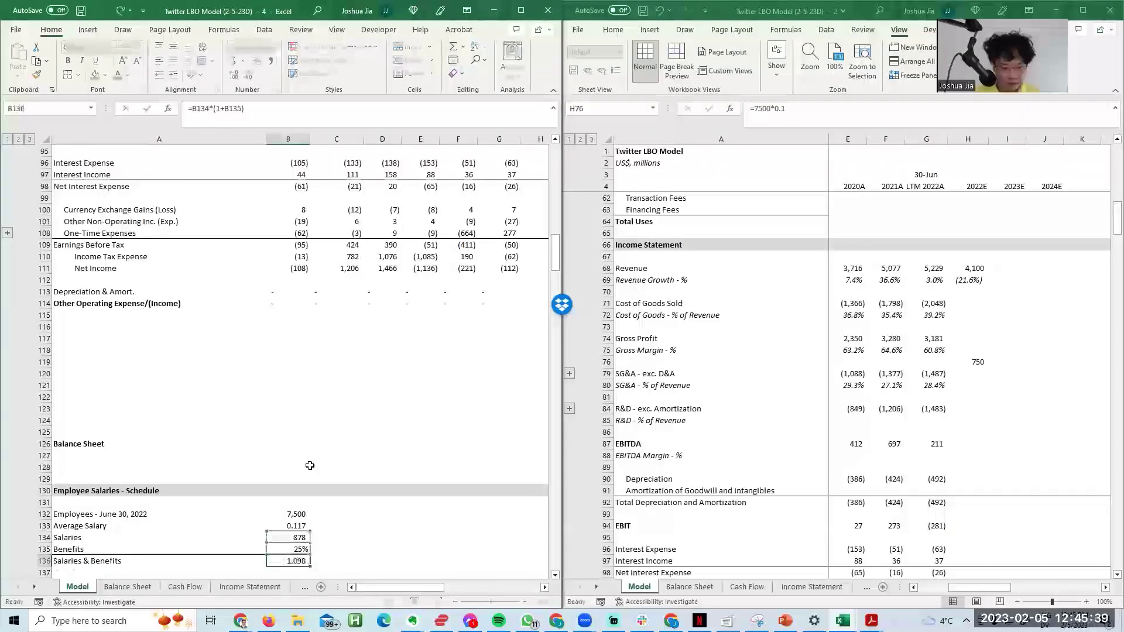
Step: Switch to Firefox and compare other sources' average Twitter salary figures, including Zippia's, continuing to the second page of search results
key(alt+Tab)
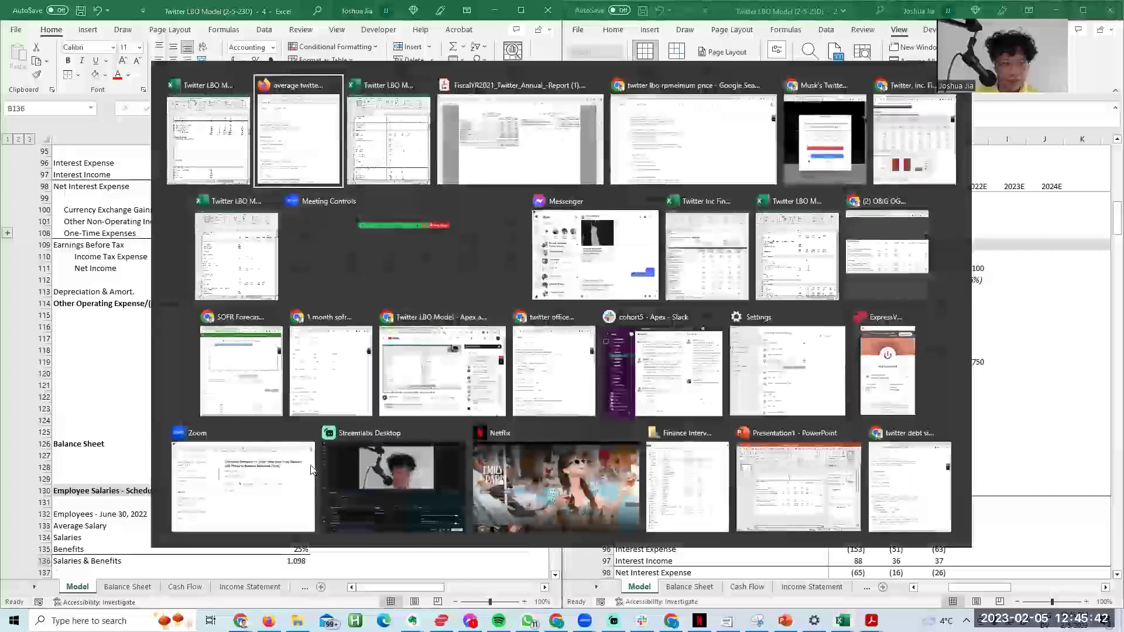
scroll(234, 329, down, 8)
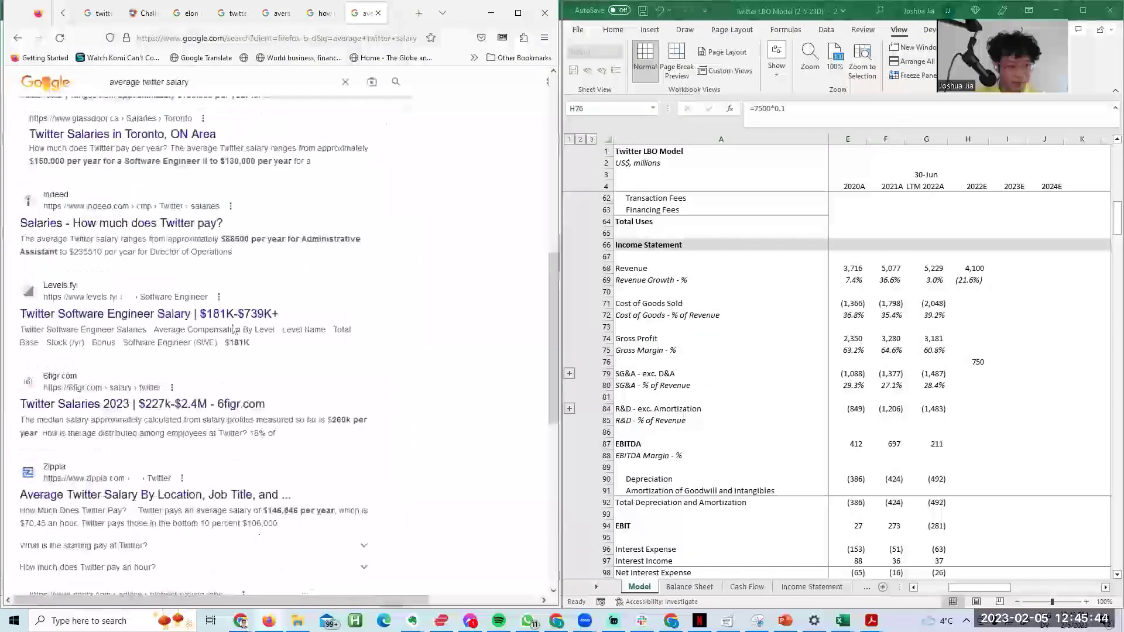
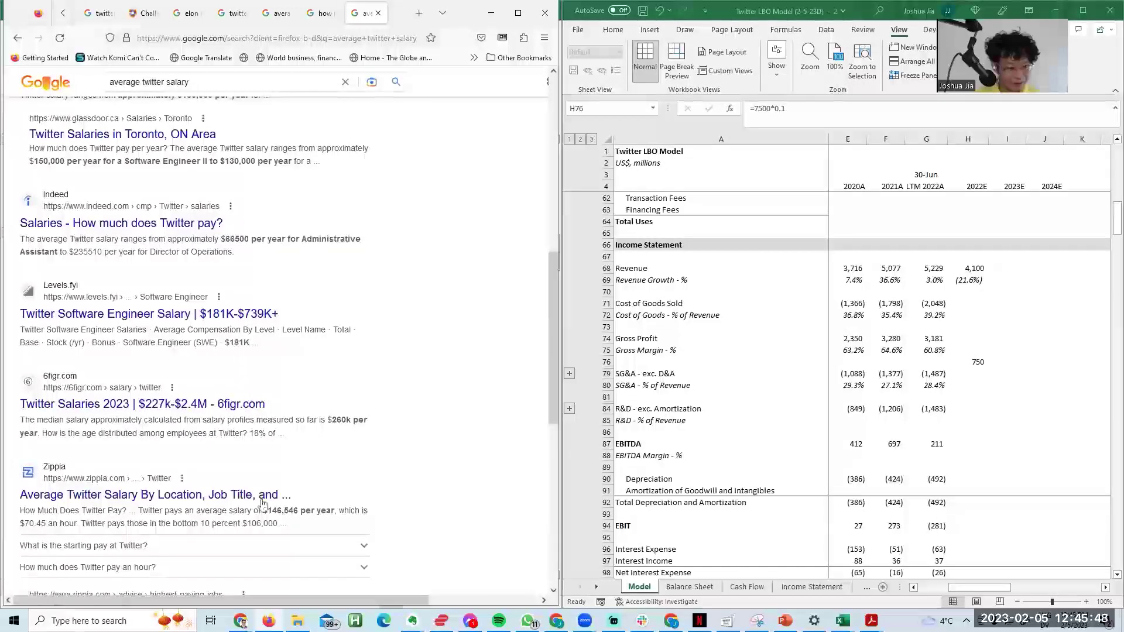
drag(296, 510, 317, 511)
scroll(314, 516, down, 5)
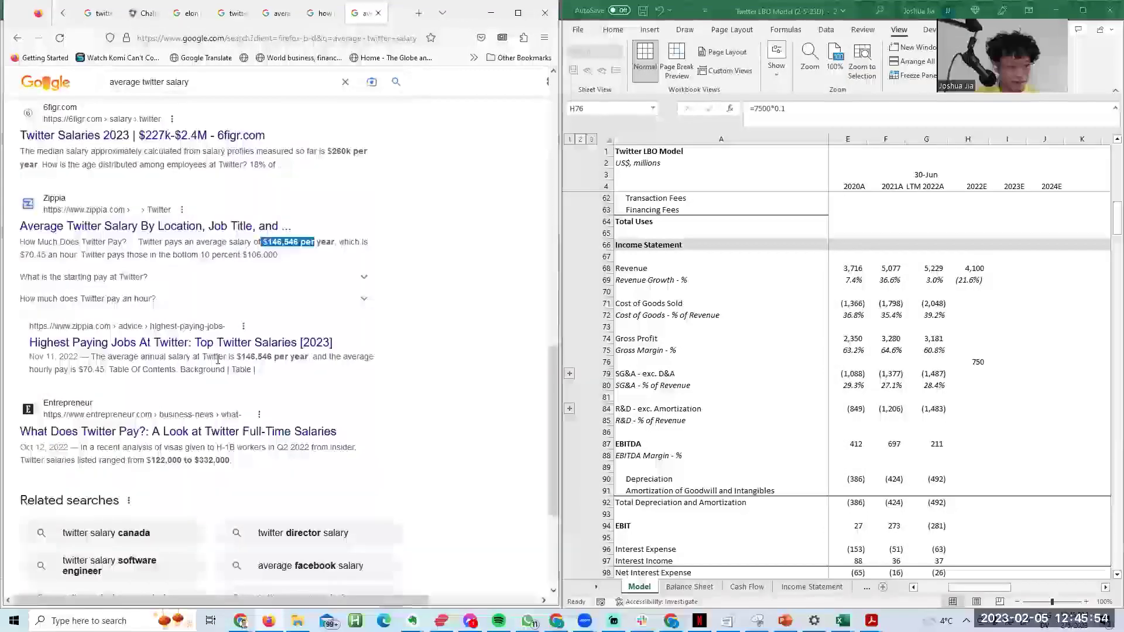
scroll(281, 469, down, 4)
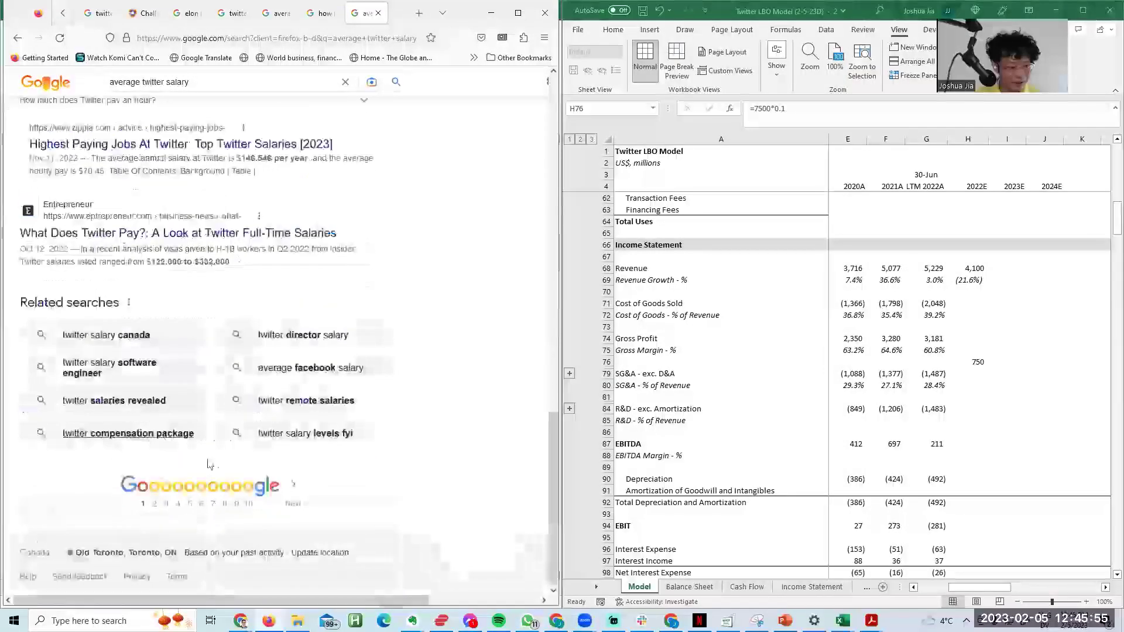
click(294, 505)
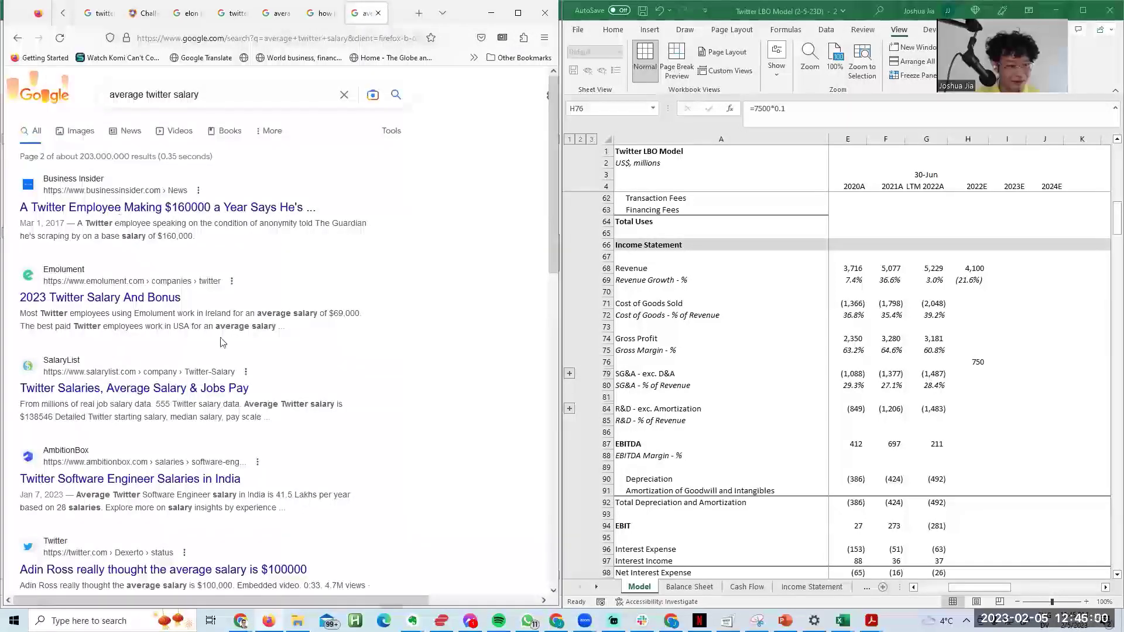
Step: Review the average Twitter salary figures listed on the second page of search results
drag(279, 316, 337, 325)
click(321, 325)
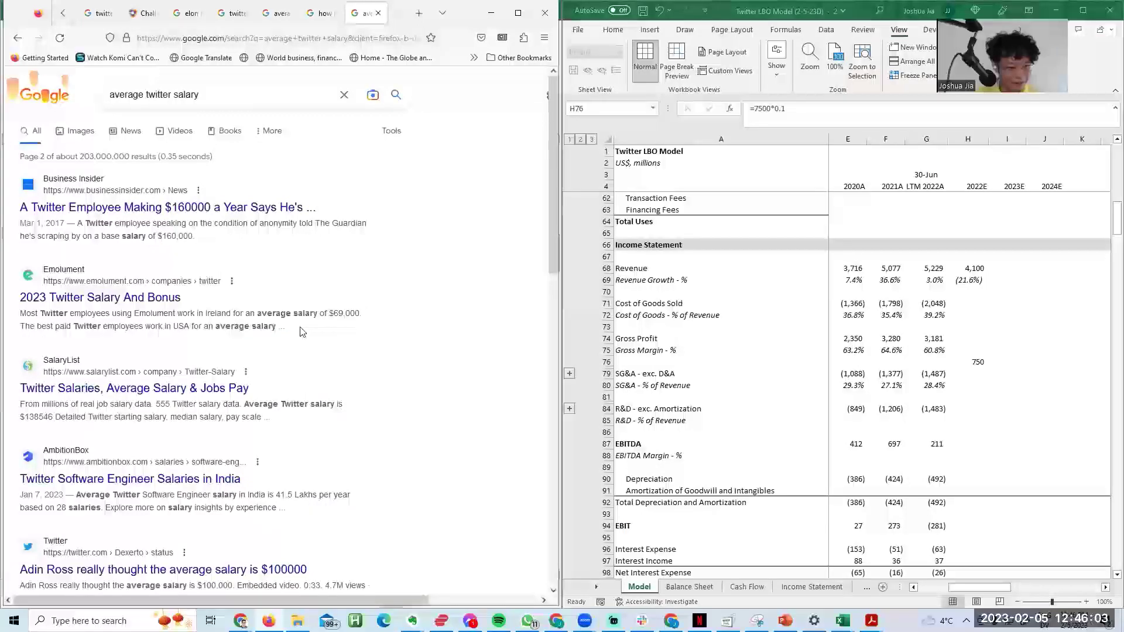
scroll(301, 332, down, 8)
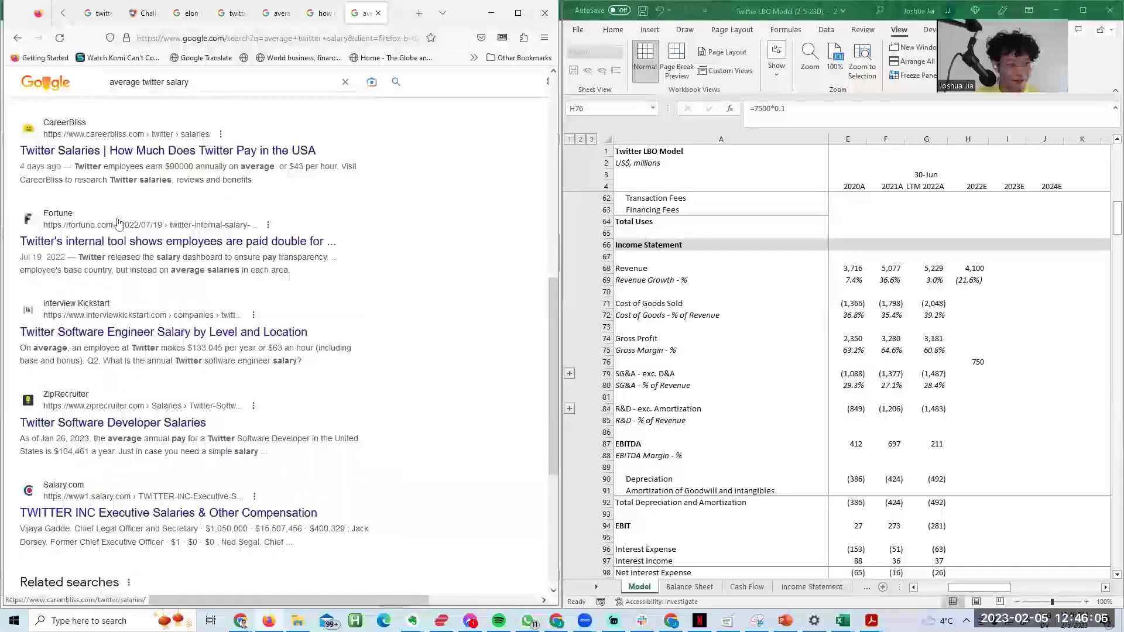
drag(193, 166, 189, 166)
Step: Switch back to the Excel model and check the Salaries & Benefits formula in B136
key(alt+Tab)
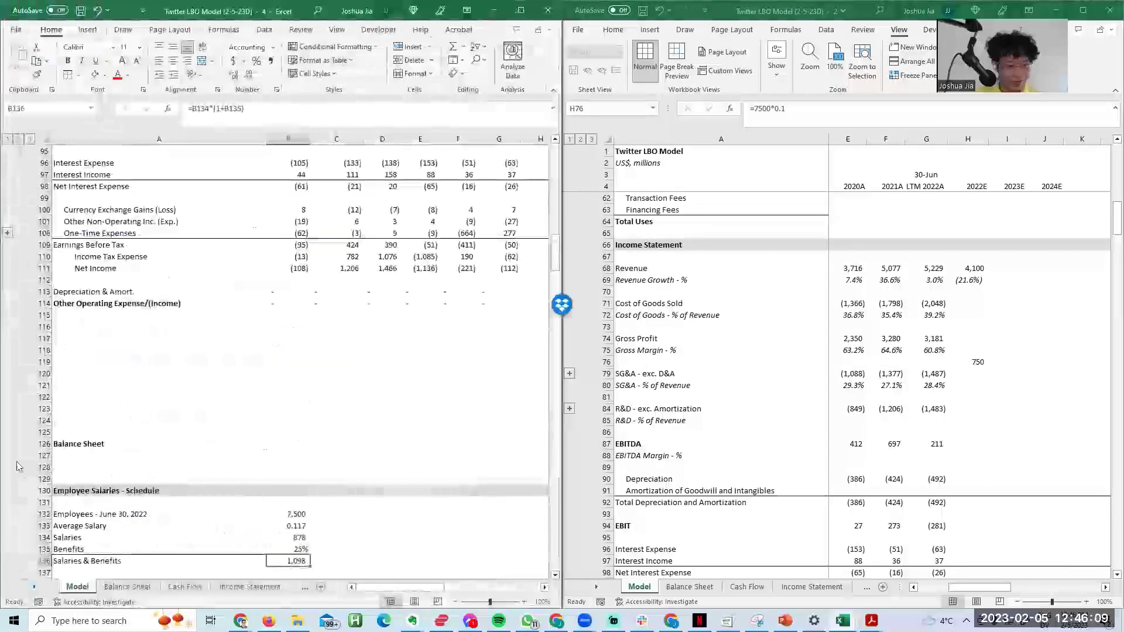
key(F2)
key(Return)
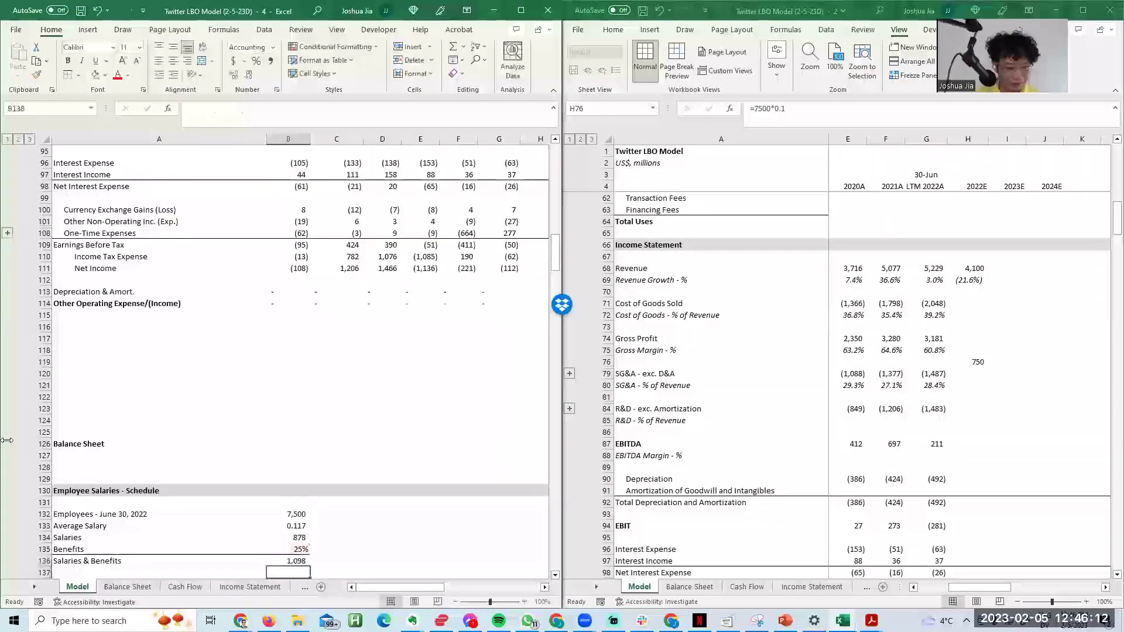
key(Up)
key(Up)
key(Down)
key(F2)
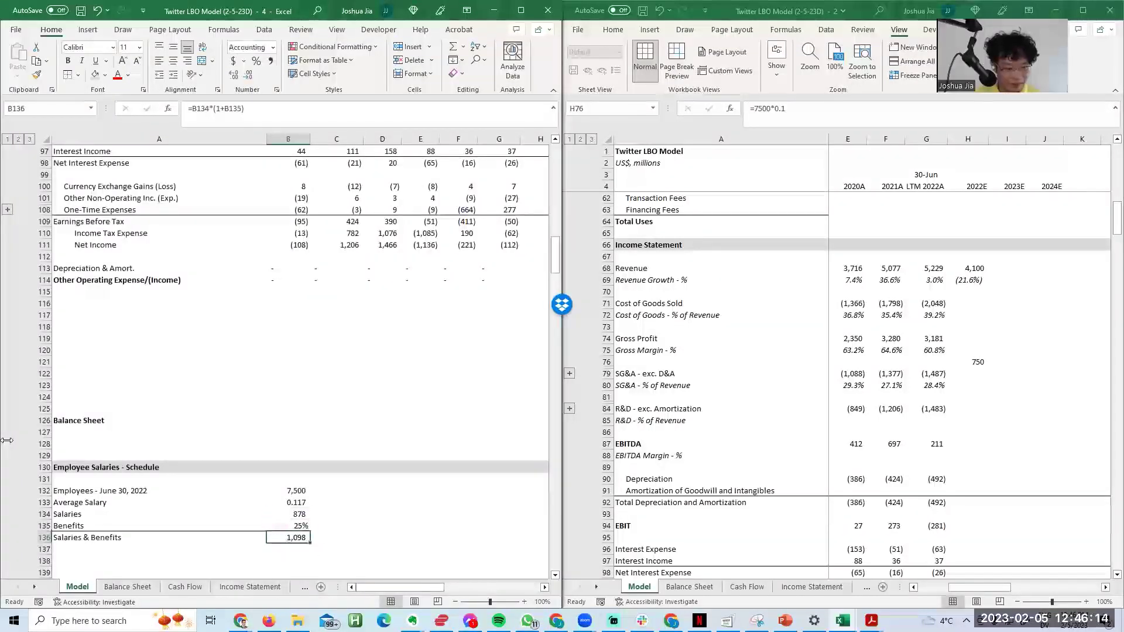
key(Escape)
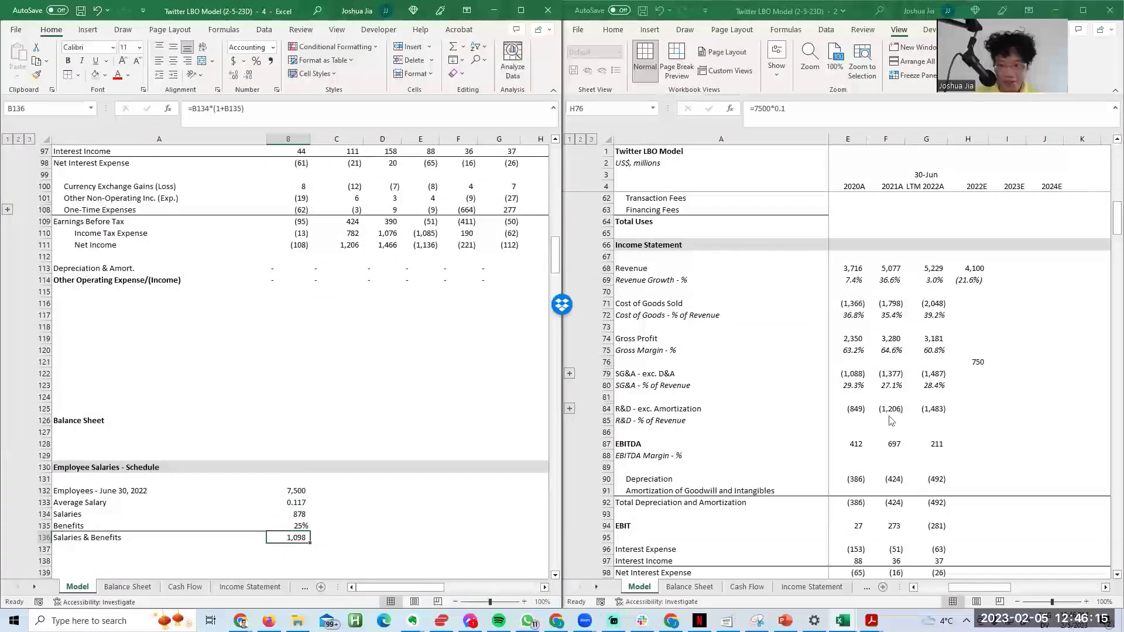
Step: Clear the leftover =7500*0.1 calculation from H76 in the income statement
click(969, 362)
key(Delete)
key(Left)
key(Up)
key(Up)
key(Up)
key(Up)
key(Up)
key(Down)
key(Down)
key(Down)
key(Down)
key(Down)
key(Down)
key(Down)
key(Down)
key(Down)
key(Down)
key(Down)
Step: Label A138 "Layoffs", leaving one blank row beneath Salaries & Benefits in the Employee Salaries schedule
click(172, 519)
key(Down)
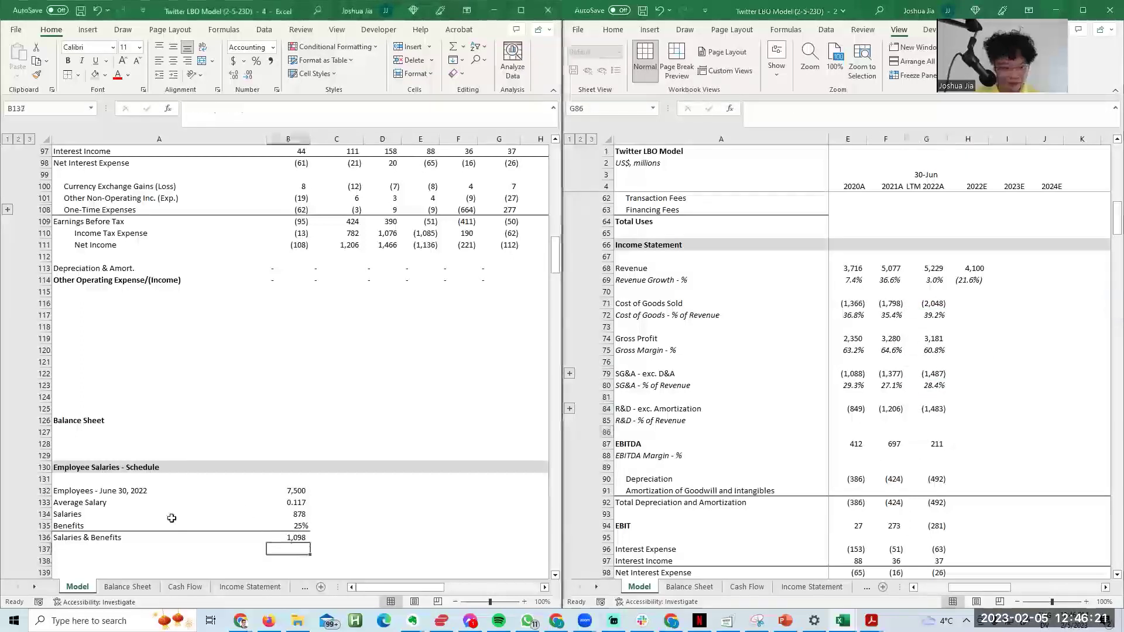
key(Left)
key(F2)
key(Escape)
key(Right)
key(Up)
key(Up)
key(Up)
key(Left)
key(Down)
key(Down)
key(Down)
key(Down)
key(Down)
key(Down)
key(Down)
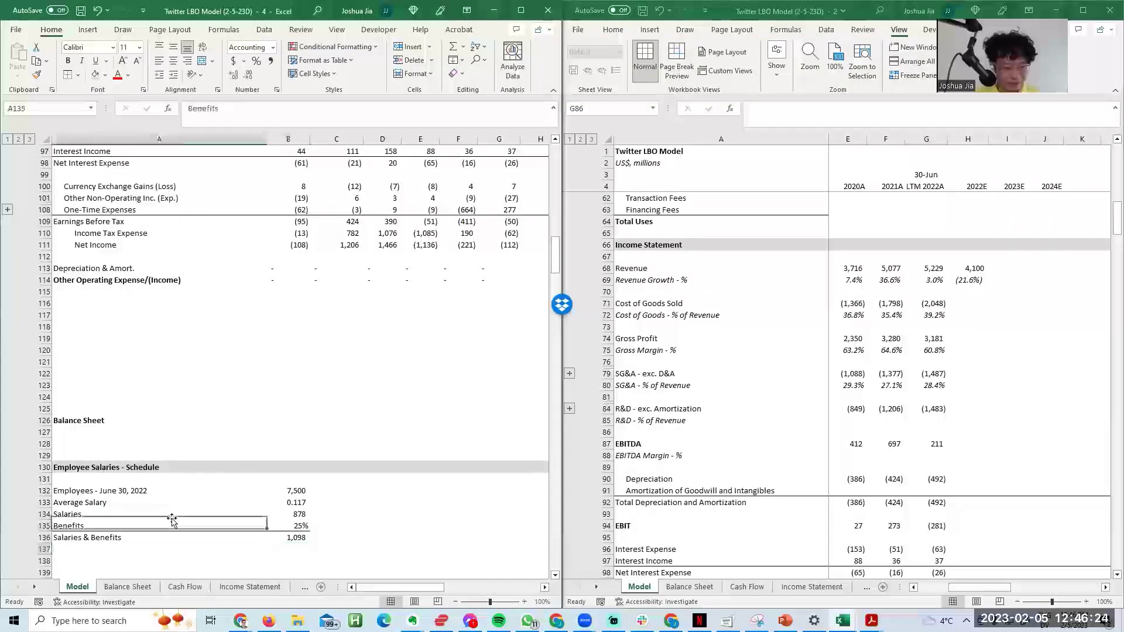
key(Up)
key(Up)
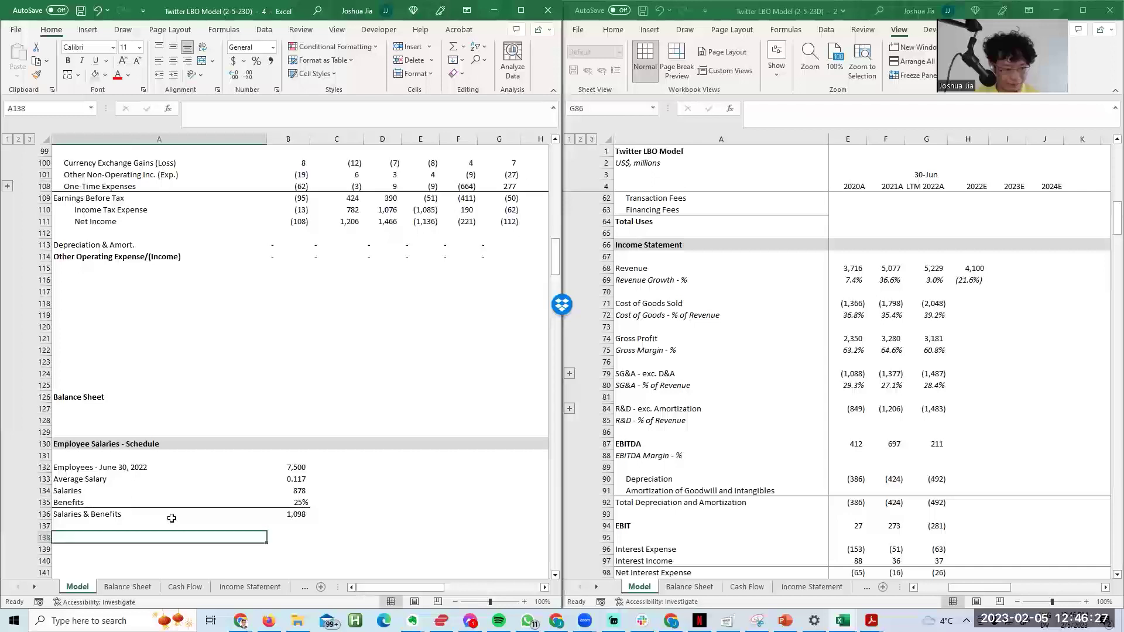
text(Re)
key(BackSpace)
key(BackSpace)
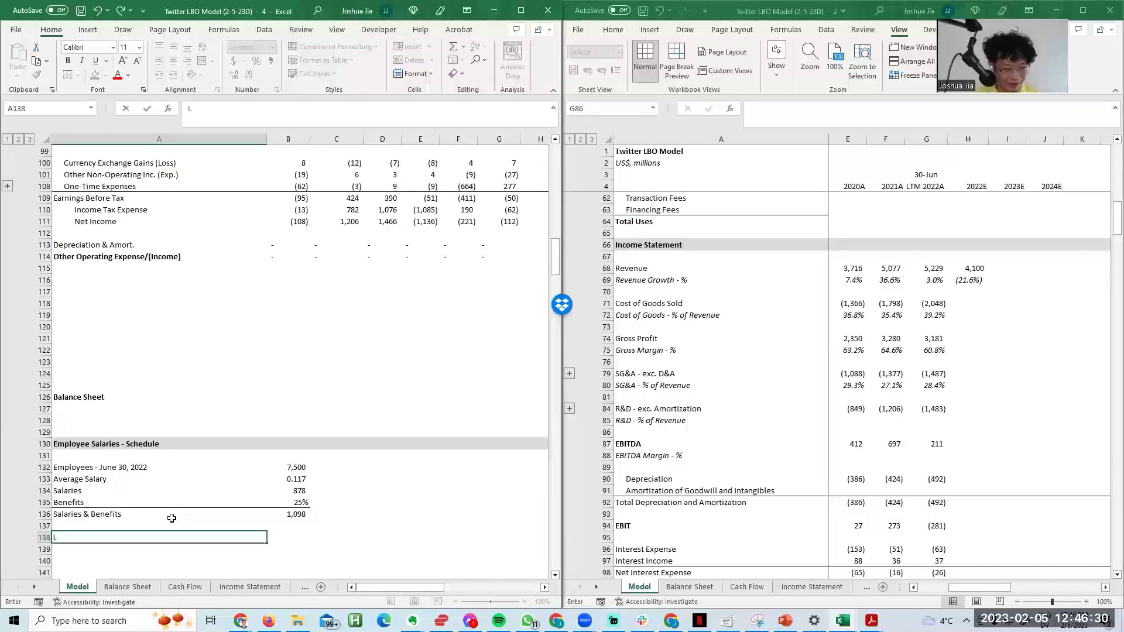
key(Return)
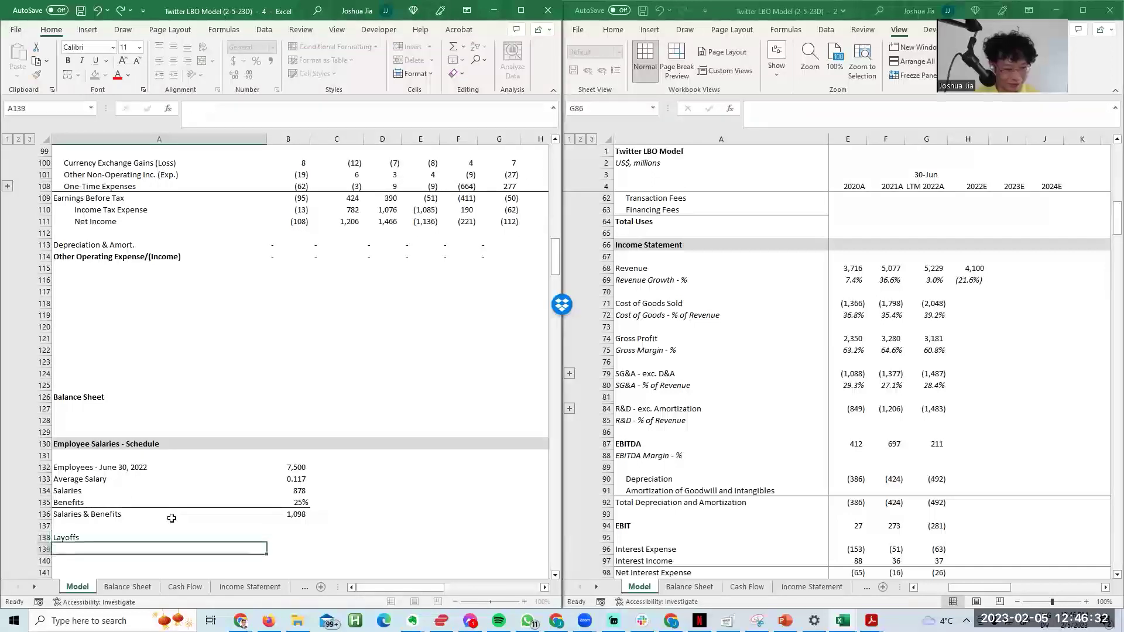
key(Up)
key(Right)
key(Left)
key(Up)
key(Right)
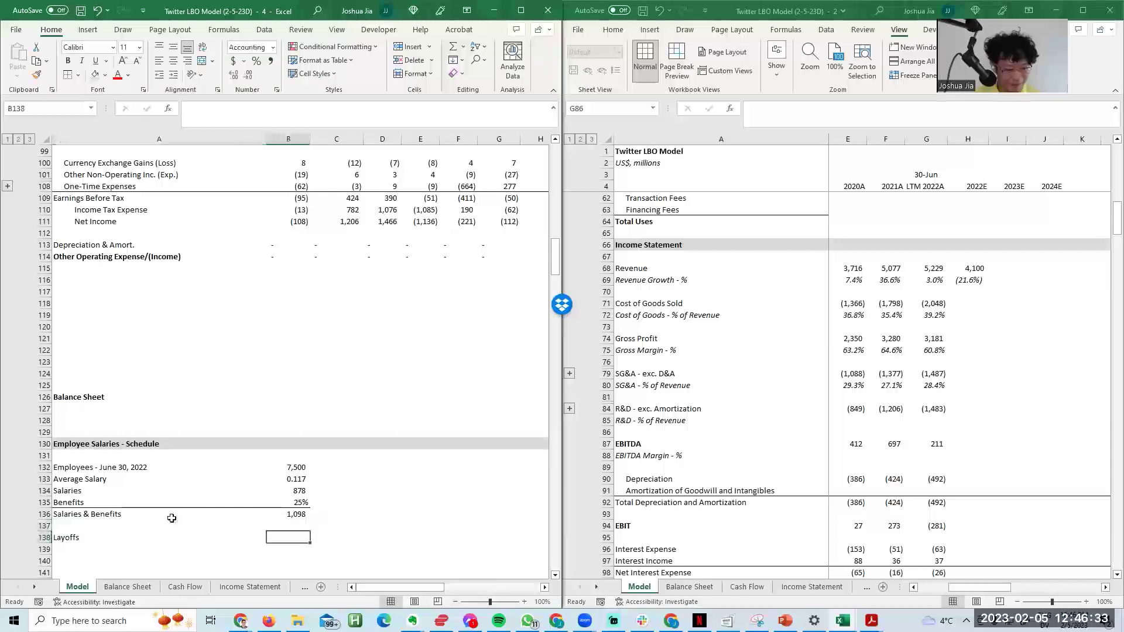
text(=)
key(Up)
key(Up)
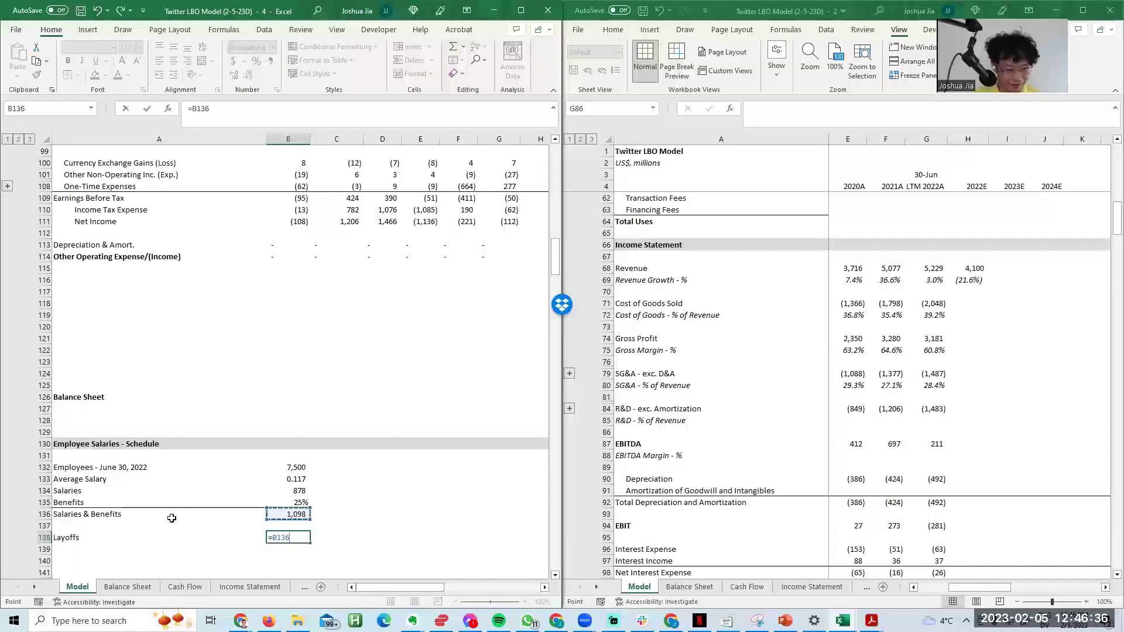
text(*0.5)
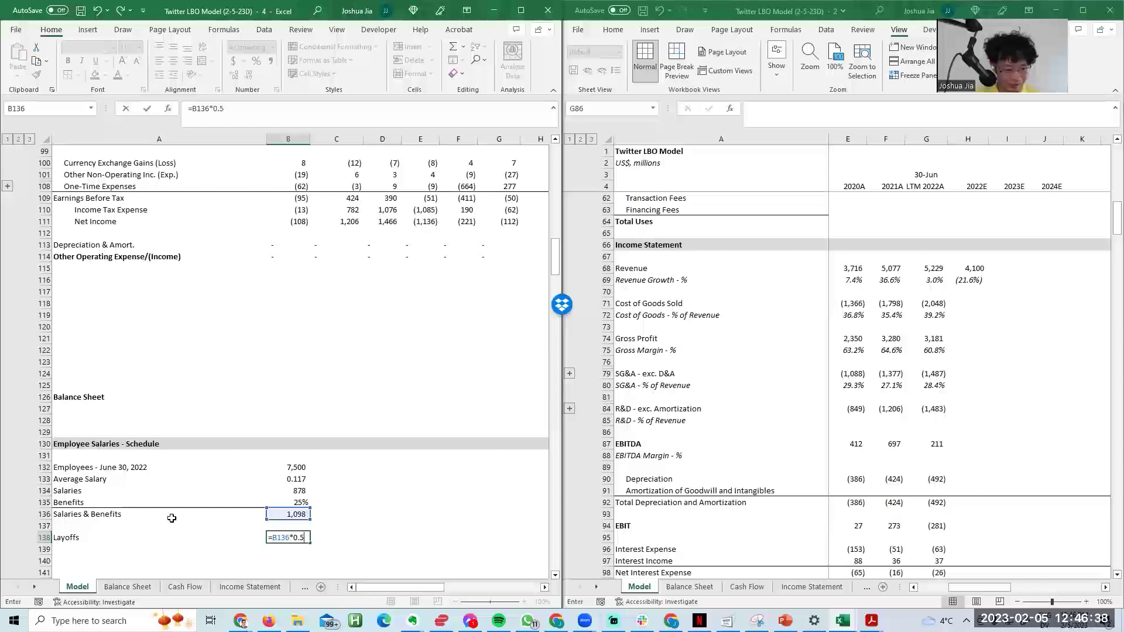
key(Escape)
Step: Insert a row above Layoffs, label A138 "Layoff %" and enter 50% in B138
key(Left)
key(alt+i)
text(rLayof)
key(BackSpace)
text(%)
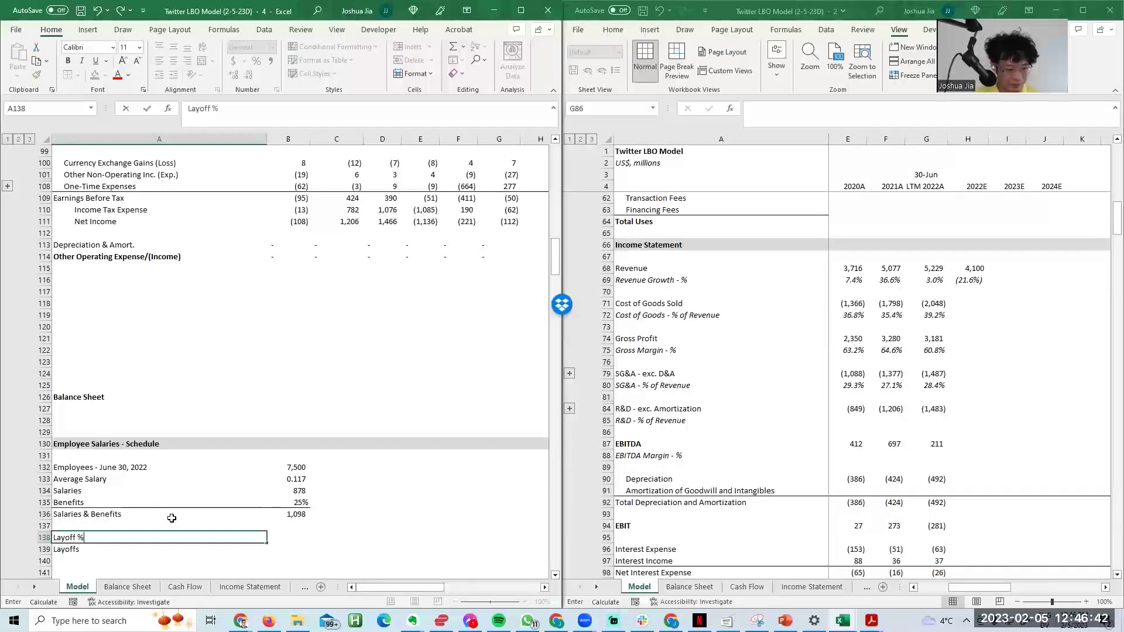
key(Tab)
text(50%)
key(Return)
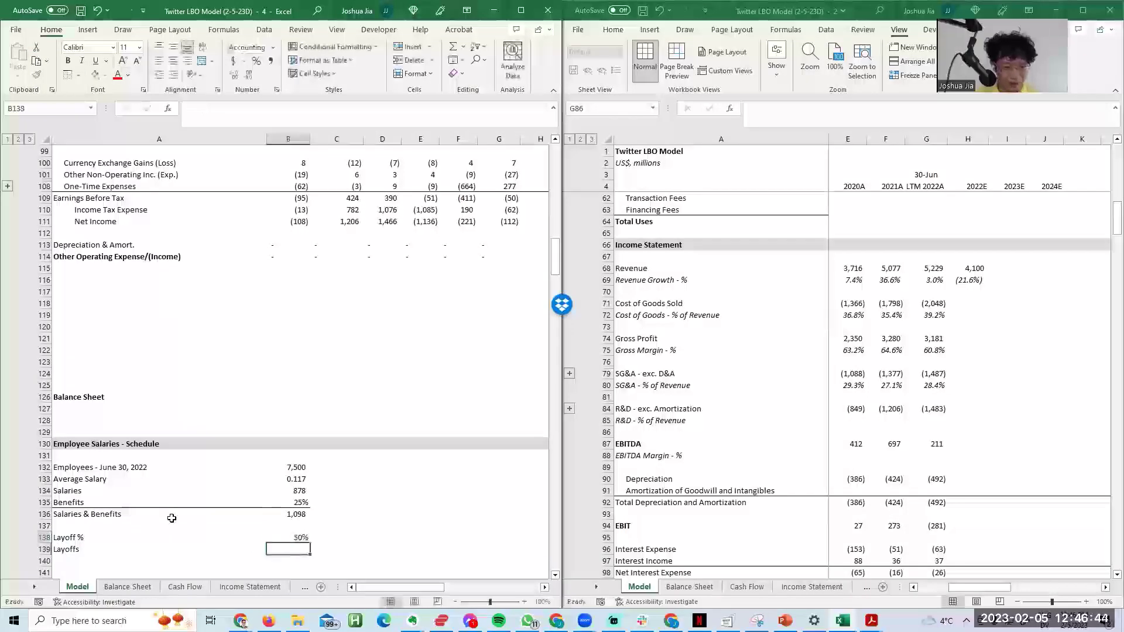
Step: Switch to Firefox and search Google in a new tab for Elon Musk's Twitter layoffs
key(alt+Tab)
key(alt+Tab)
key(alt+Tab)
key(alt+Tab)
key(alt+Tab)
key(alt+Tab)
key(alt+Tab)
key(alt+shift+Tab)
key(alt+shift+Tab)
key(alt+shift+Tab)
key(alt+shift+Tab)
key(alt+shift+Tab)
key(ctrl+Tab)
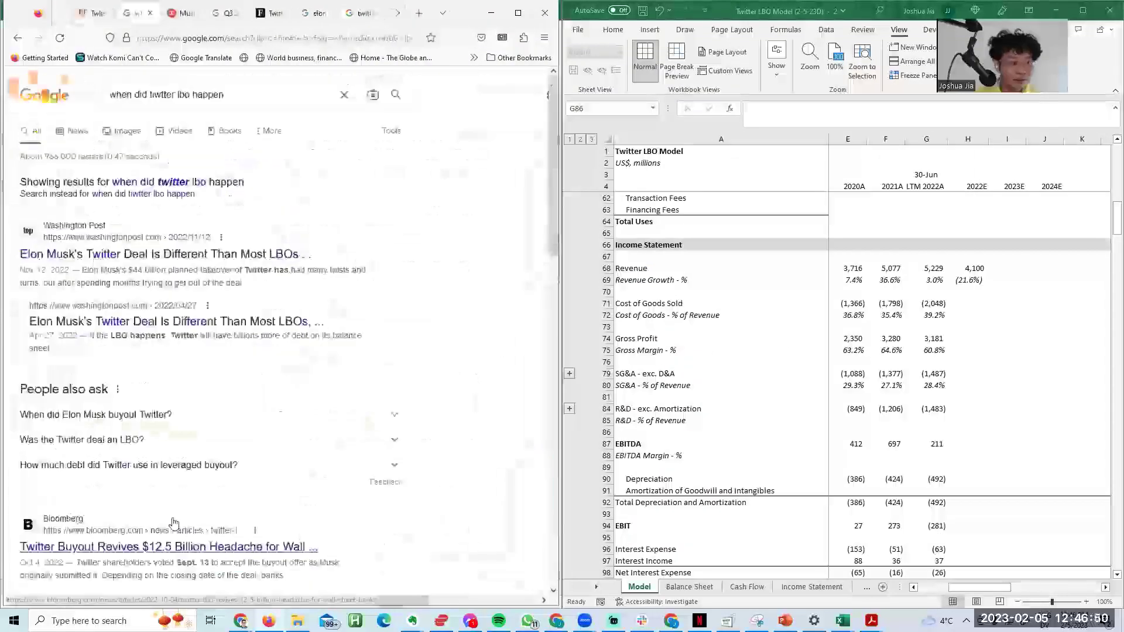
key(ctrl+Tab)
key(ctrl+t)
text(elon mu)
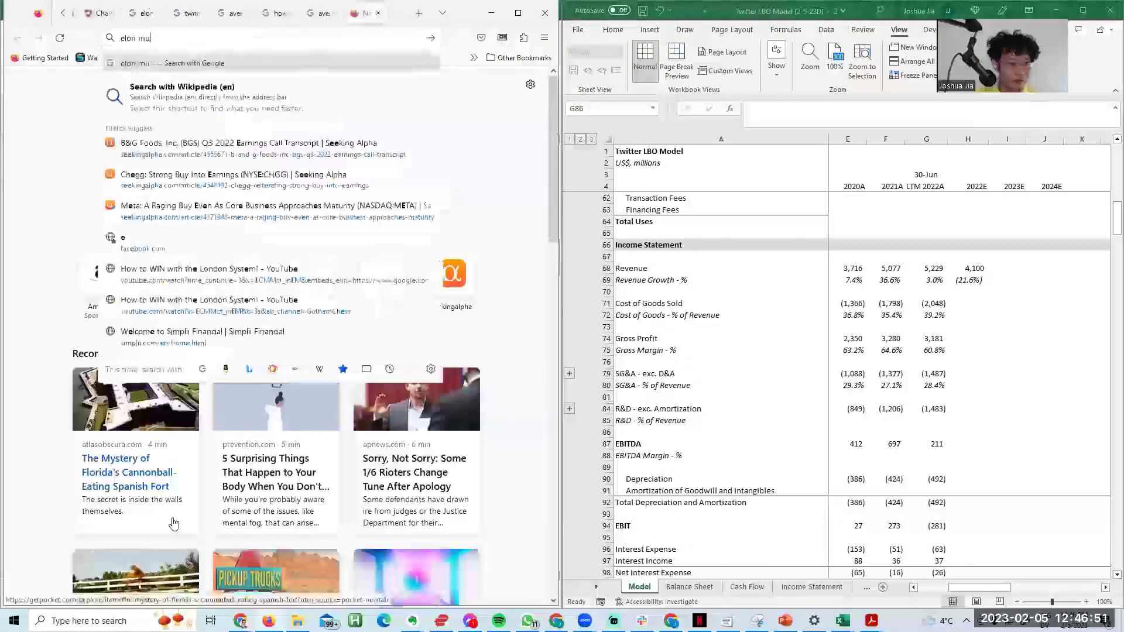
text(sk lakyoffs twitter)
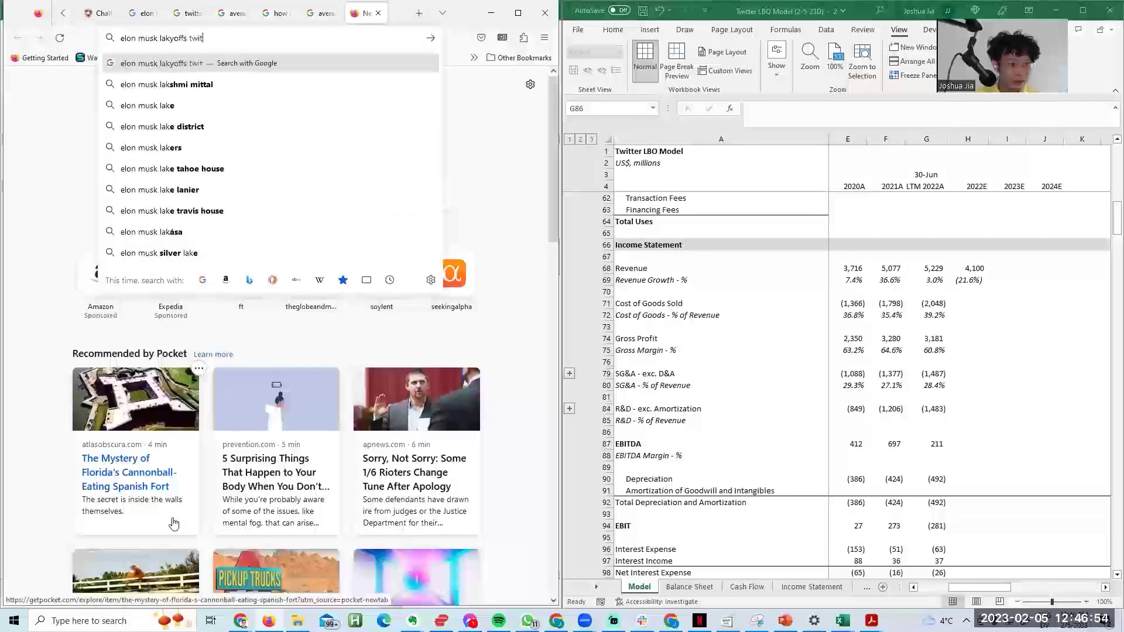
key(Return)
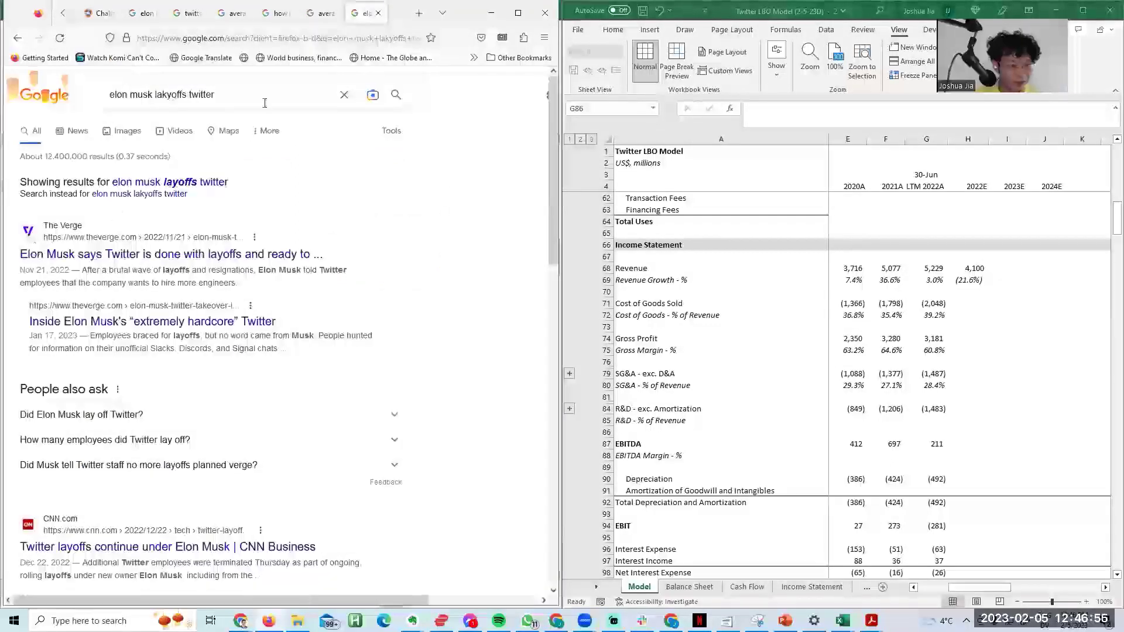
Step: Examine the search results for the number of Twitter employees laid off
scroll(276, 234, down, 8)
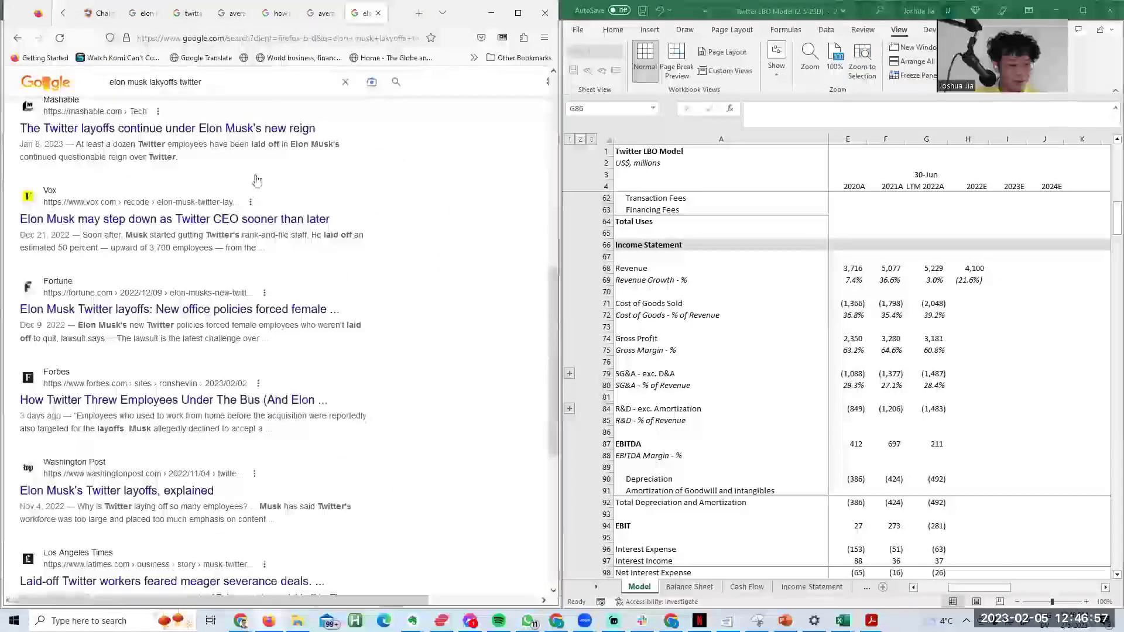
scroll(246, 162, up, 8)
scroll(250, 157, down, 8)
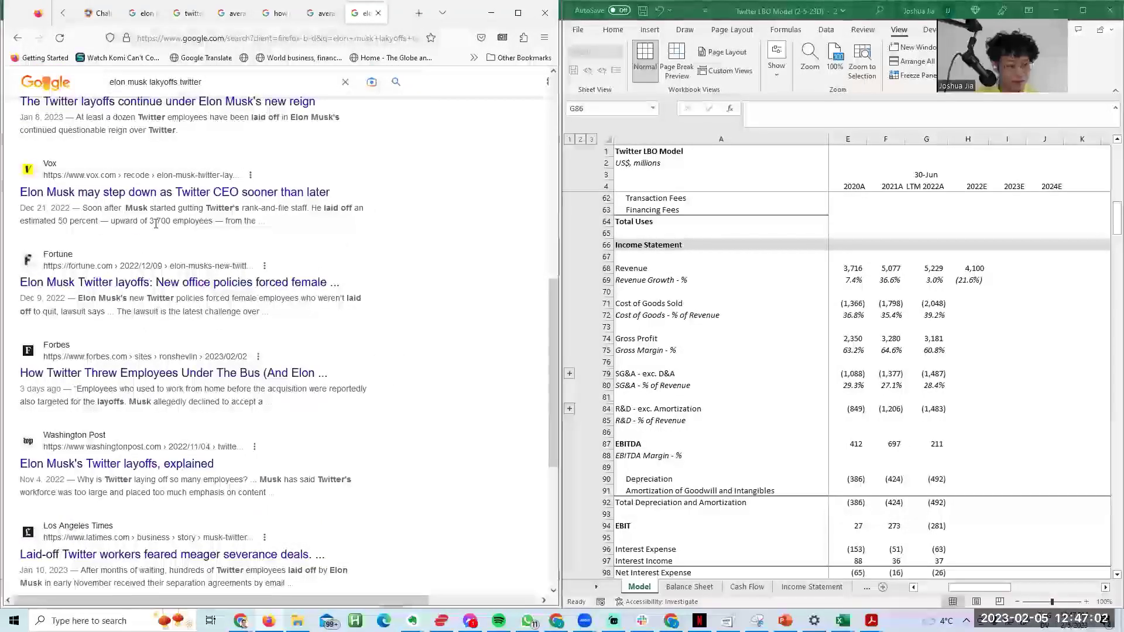
Step: Return to the Excel model and enter 3700 as the Layoffs figure in B139
key(alt+Tab)
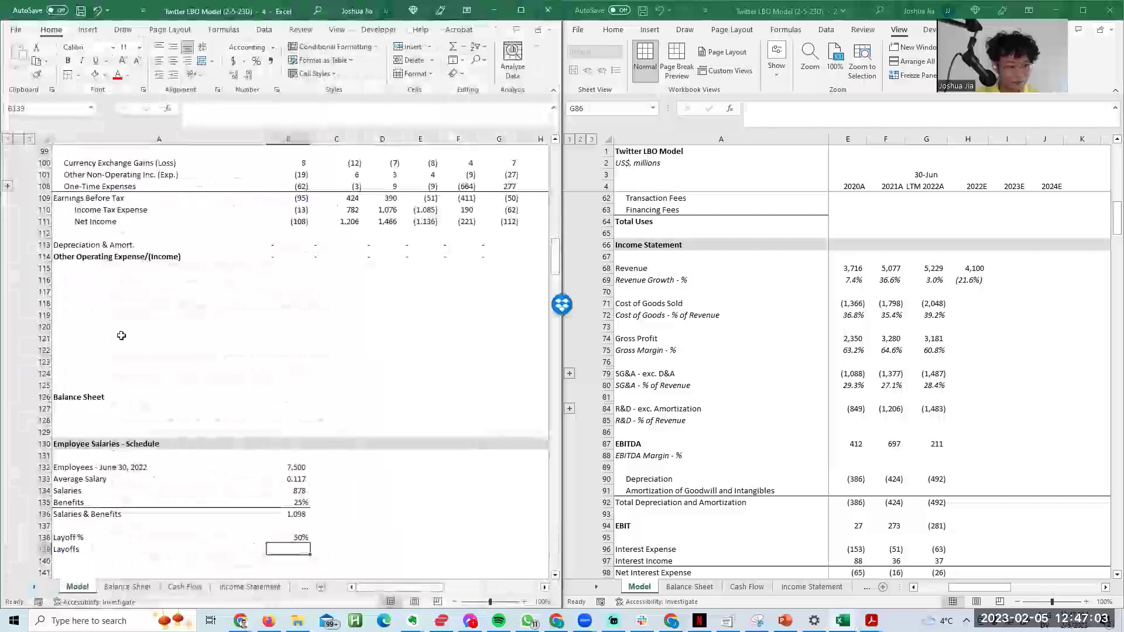
text(3700)
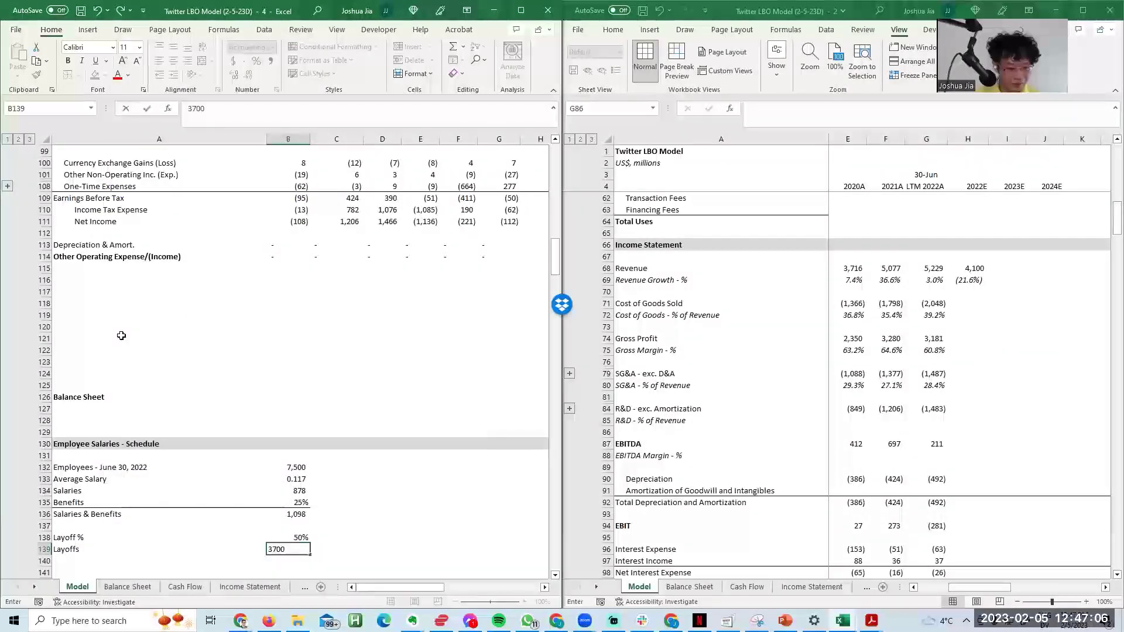
key(Return)
Step: Replace the Layoff % in B138 with layoffs divided by June 30, 2022 employees, =B139/B132
key(Page_Down)
key(Page_Up)
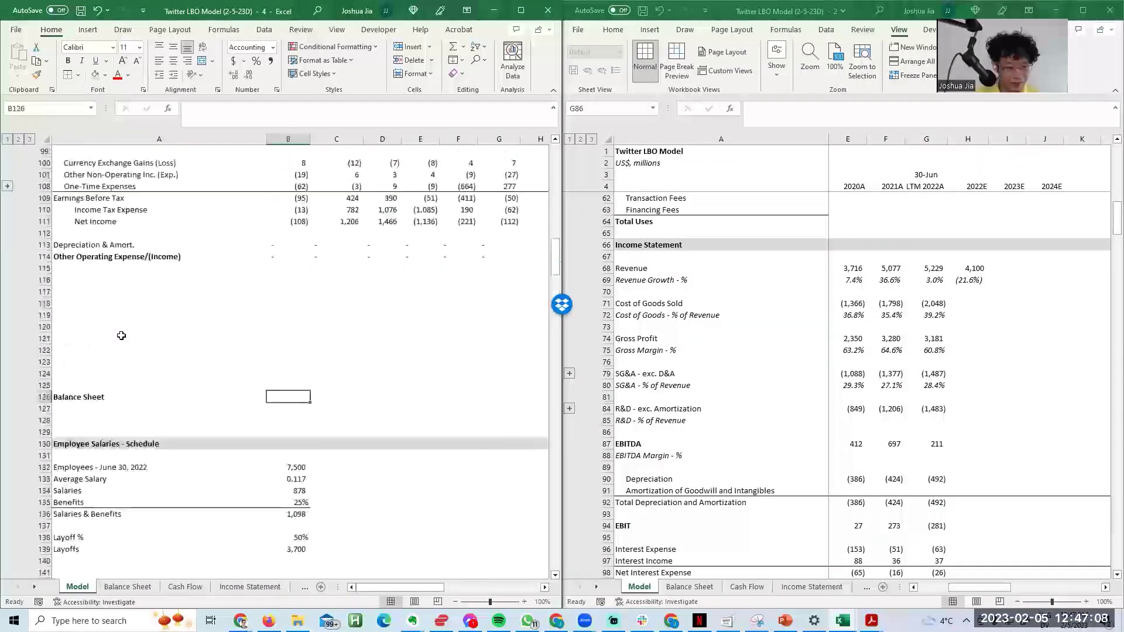
key(Up)
text(=)
key(Down)
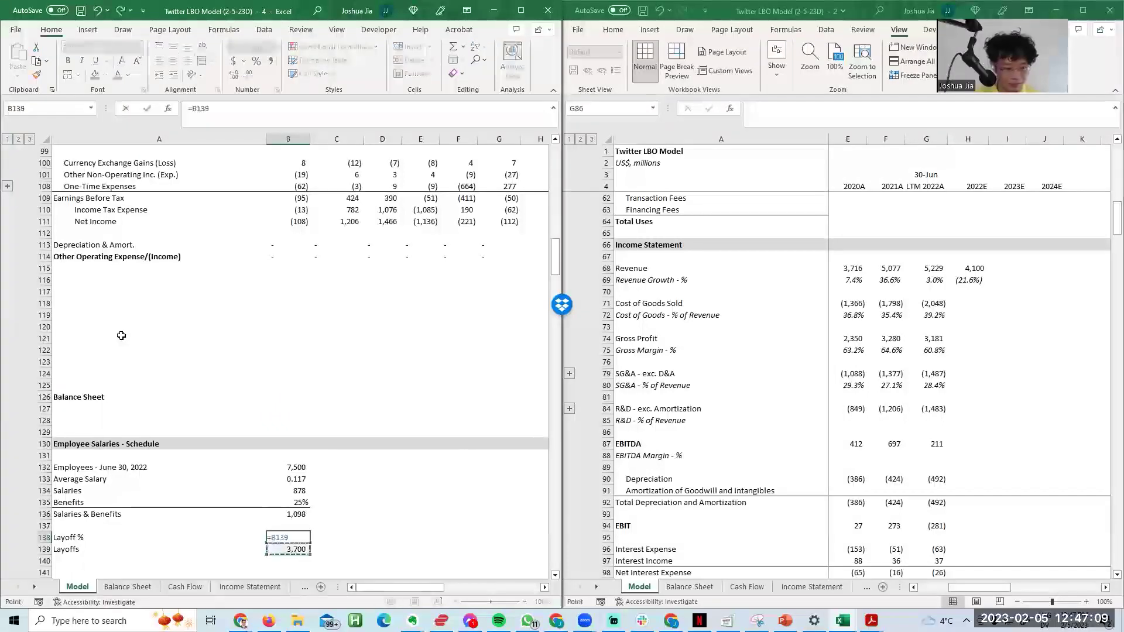
text(/)
key(Up)
key(Up)
key(Up)
key(Up)
key(Up)
key(Up)
key(Up)
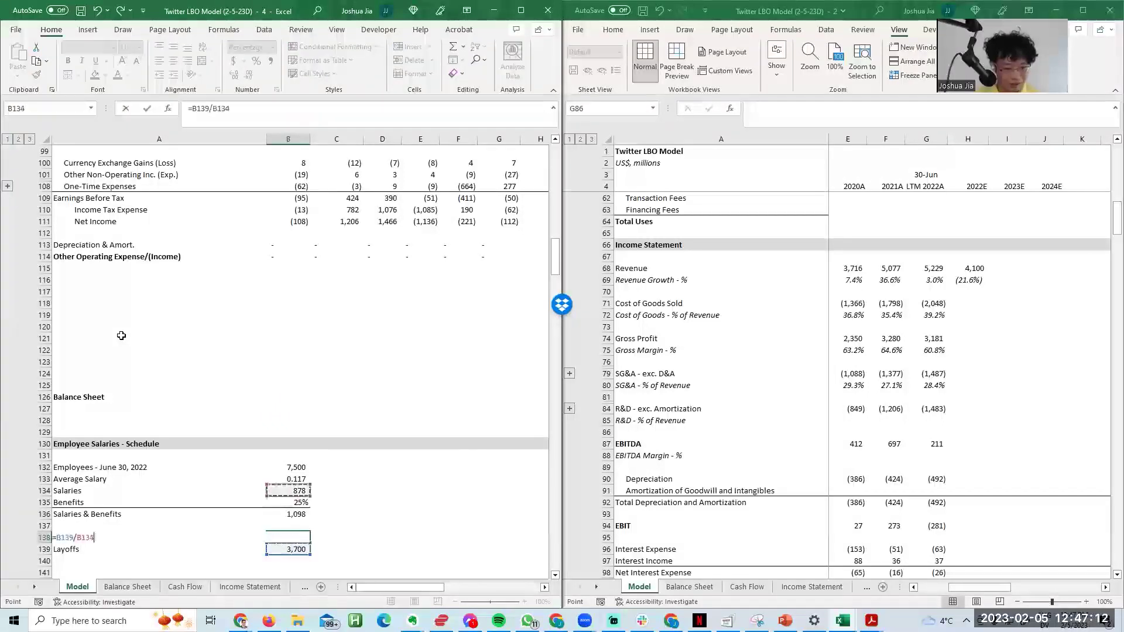
key(Return)
Step: Calculate salaries and benefits after layoffs in B140 with the formula =B136*(1-B138)
key(Up)
key(Down)
key(Left)
key(Down)
key(Down)
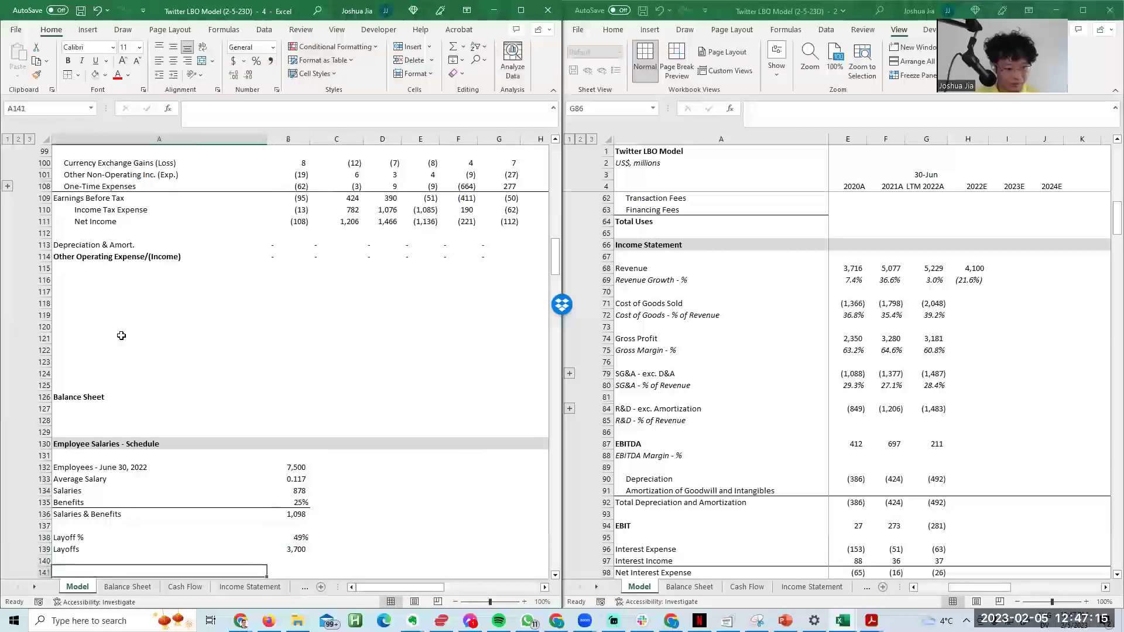
key(Up)
key(Right)
text(=)
key(Up)
key(Up)
key(Up)
key(Up)
text(*(1-)
key(Up)
key(Up)
text())
key(Return)
key(Up)
key(F2)
key(Escape)
Step: Rename the A136 label to "Salaries & Benefits - pre-transaction"
key(Left)
key(Up)
key(Up)
key(Up)
key(Up)
key(F2)
text(- p)
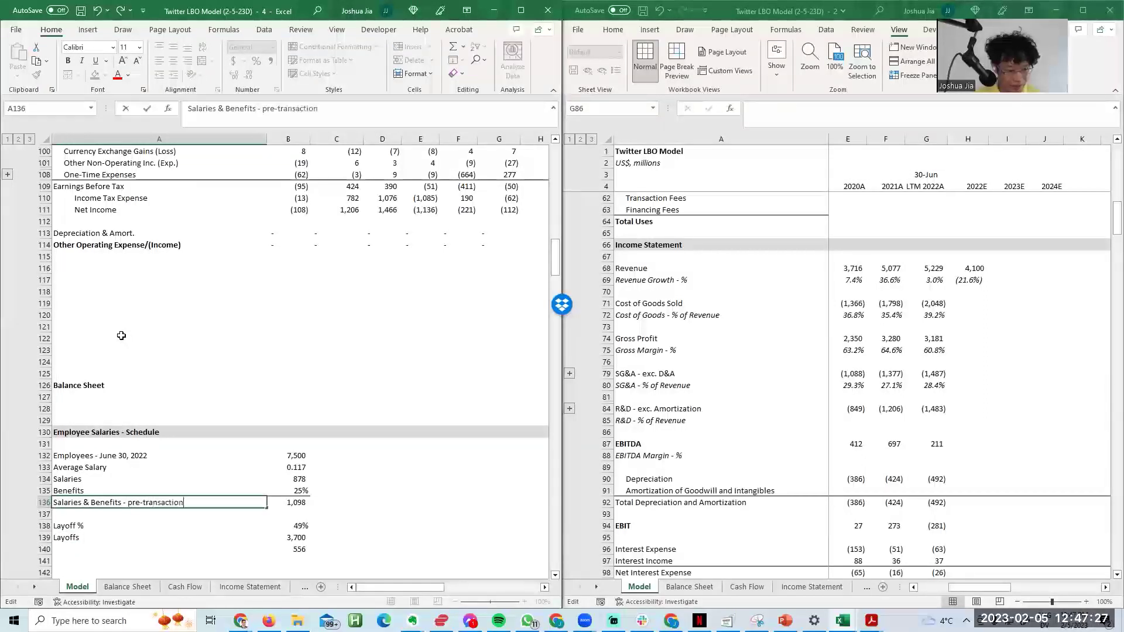
key(Return)
Step: Copy the A136 label to A140 and change it to "Salaries & Benefits - post-transaction"
key(Up)
key(ctrl+c)
key(Down)
key(Down)
key(Down)
key(Down)
key(ctrl+v)
key(F2)
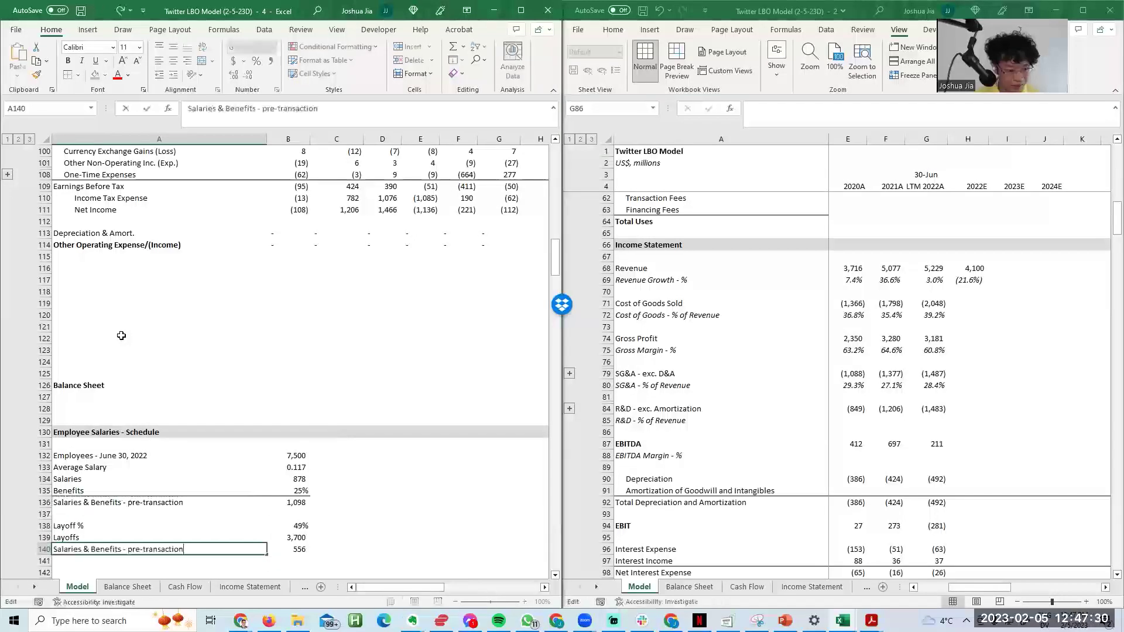
key(BackSpace)
key(BackSpace)
key(BackSpace)
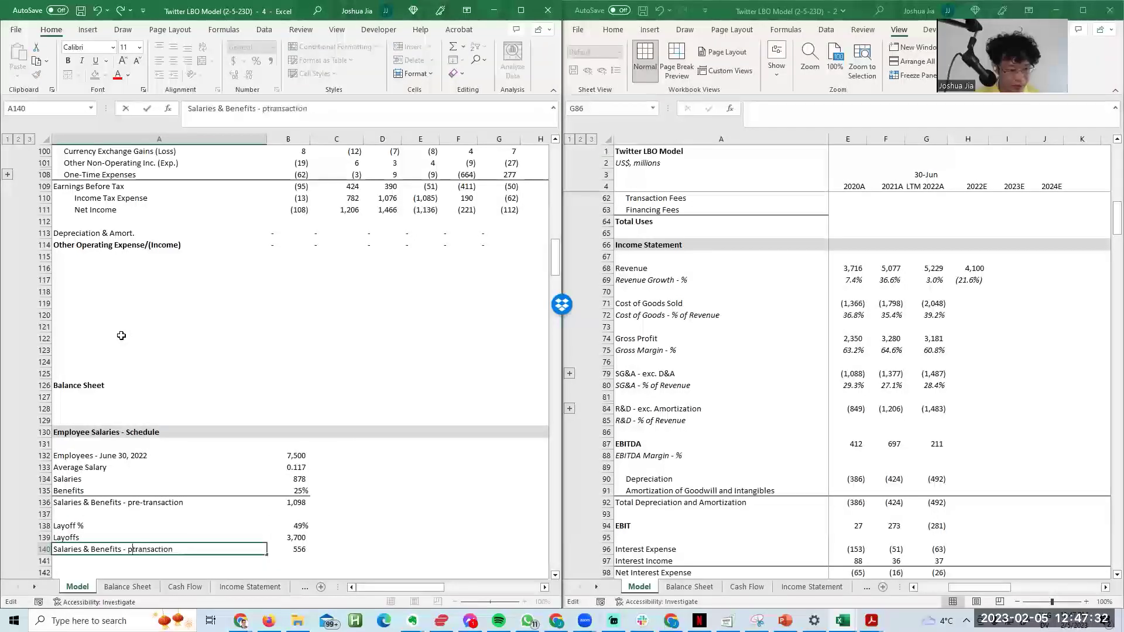
text(ost-)
key(Tab)
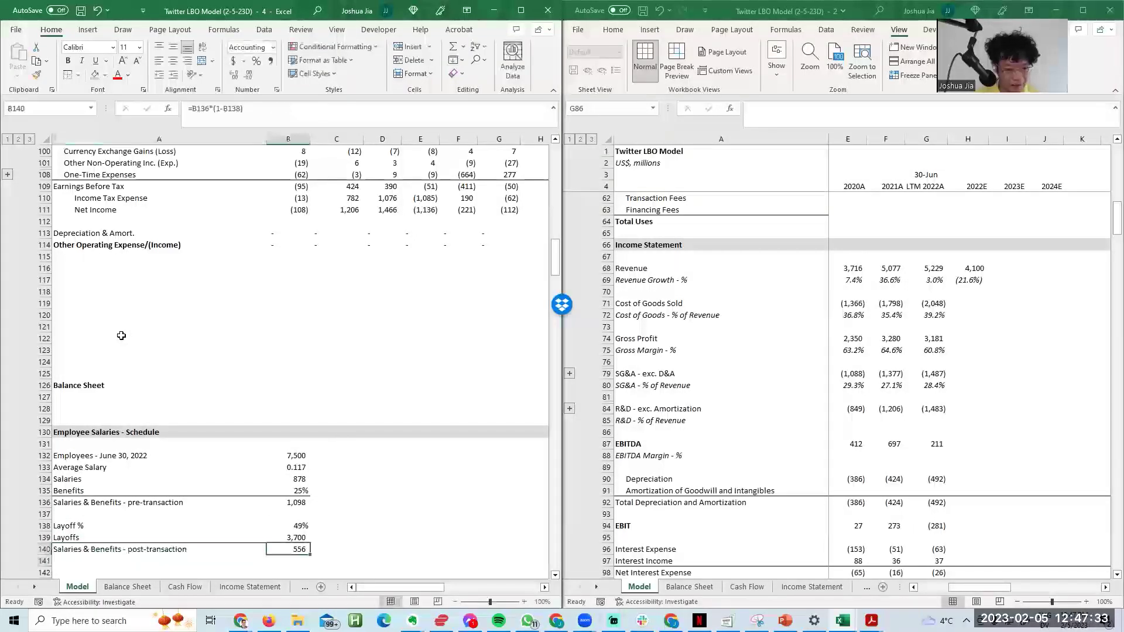
key(Right)
key(Left)
click(980, 296)
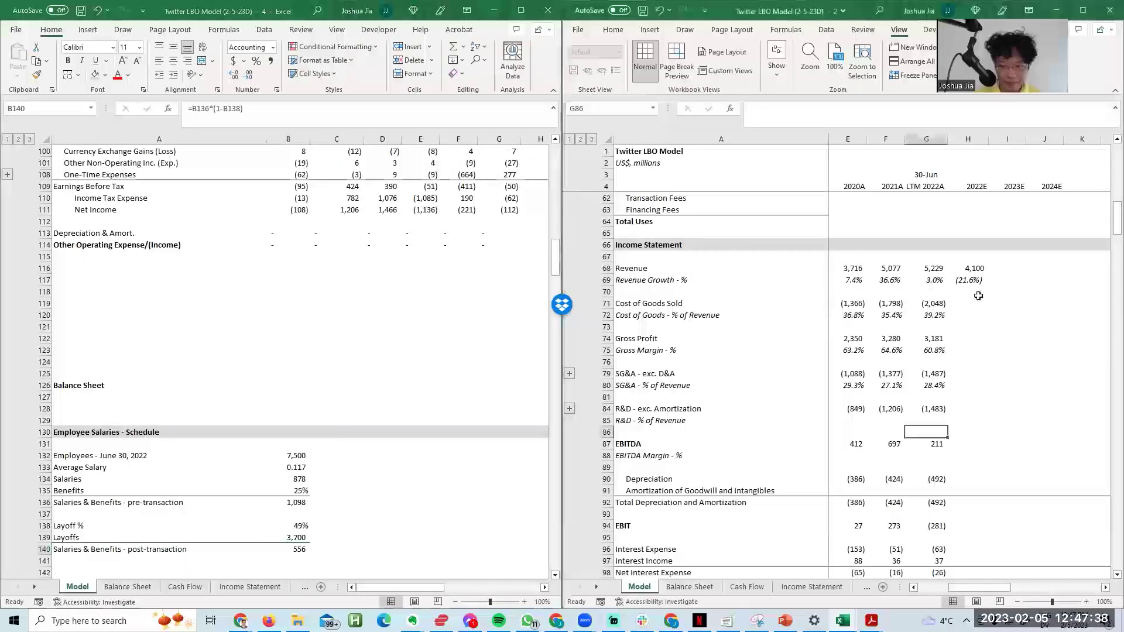
Step: Examine the cost of goods sold, gross profit, SG&A and R&D lines in the LTM 2022A column of the income statement
key(Up)
key(Up)
key(Up)
key(Up)
key(Up)
key(Up)
key(Up)
key(Up)
key(Up)
key(Up)
key(Up)
key(Up)
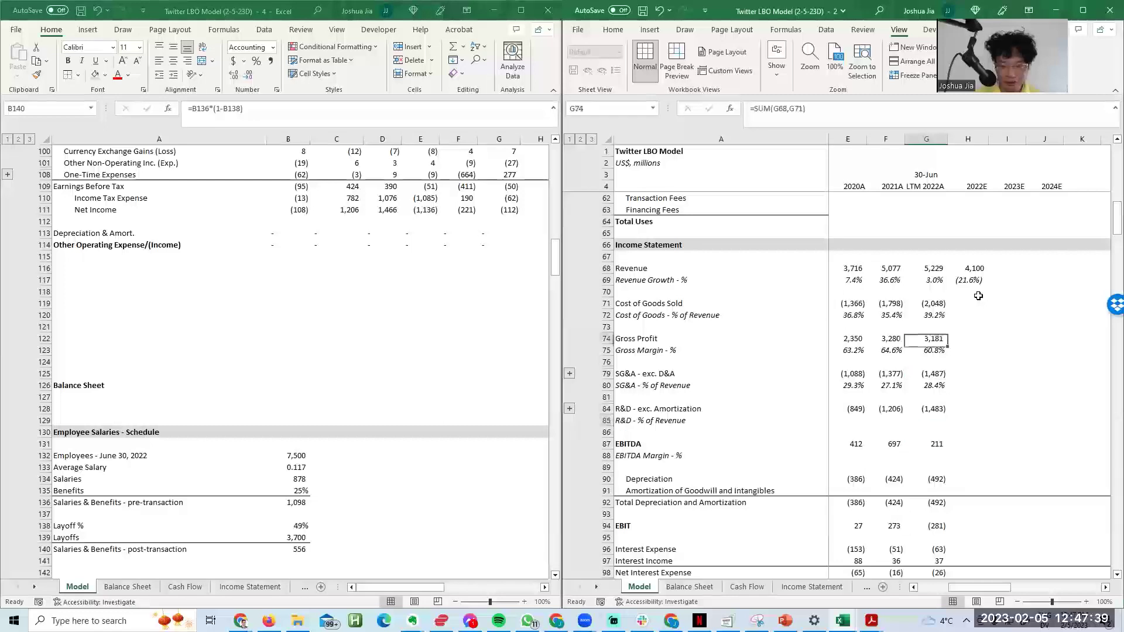
key(Right)
key(Left)
key(Down)
key(Down)
key(Down)
key(Down)
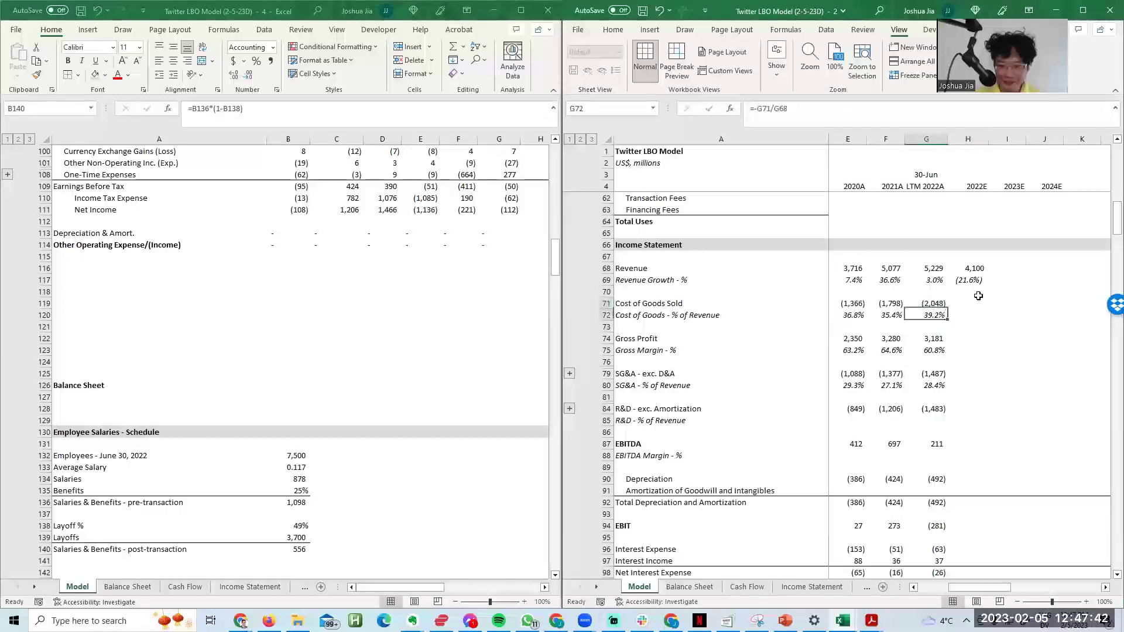
key(Down)
key(Down)
key(Down)
key(Down)
key(Down)
key(Down)
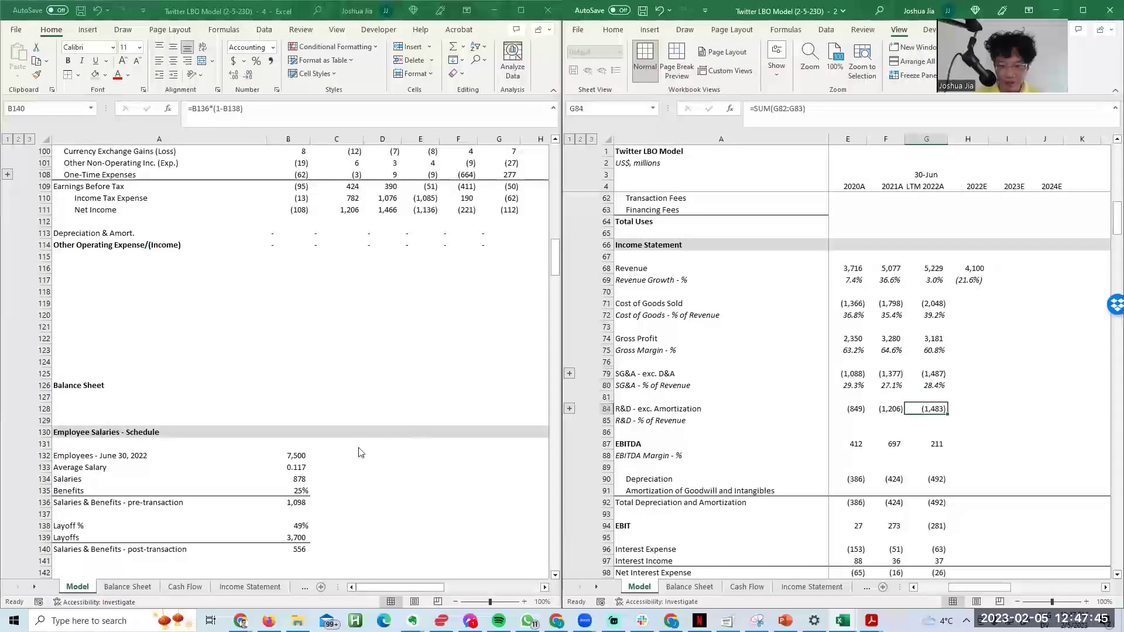
Step: Add the label "SG&A - % of Total" in A142, below the post-transaction salaries and benefits row
click(342, 526)
key(Down)
key(Down)
key(Down)
key(Down)
key(Down)
key(Down)
key(Down)
key(Down)
key(Left)
key(Up)
key(Up)
key(ctrl+Up)
key(Down)
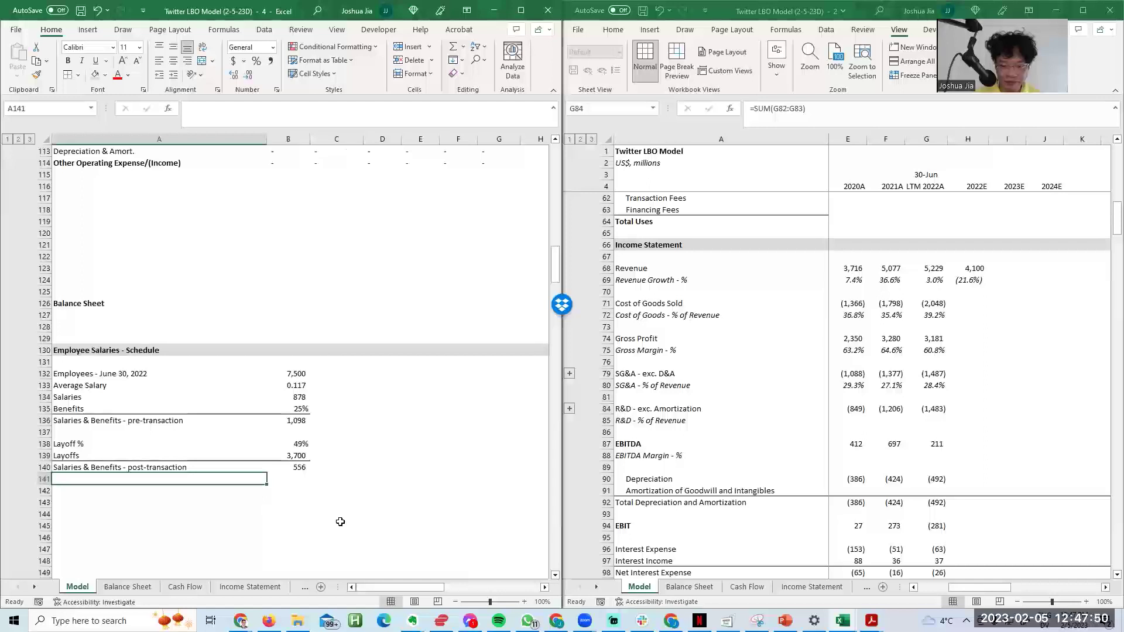
key(Down)
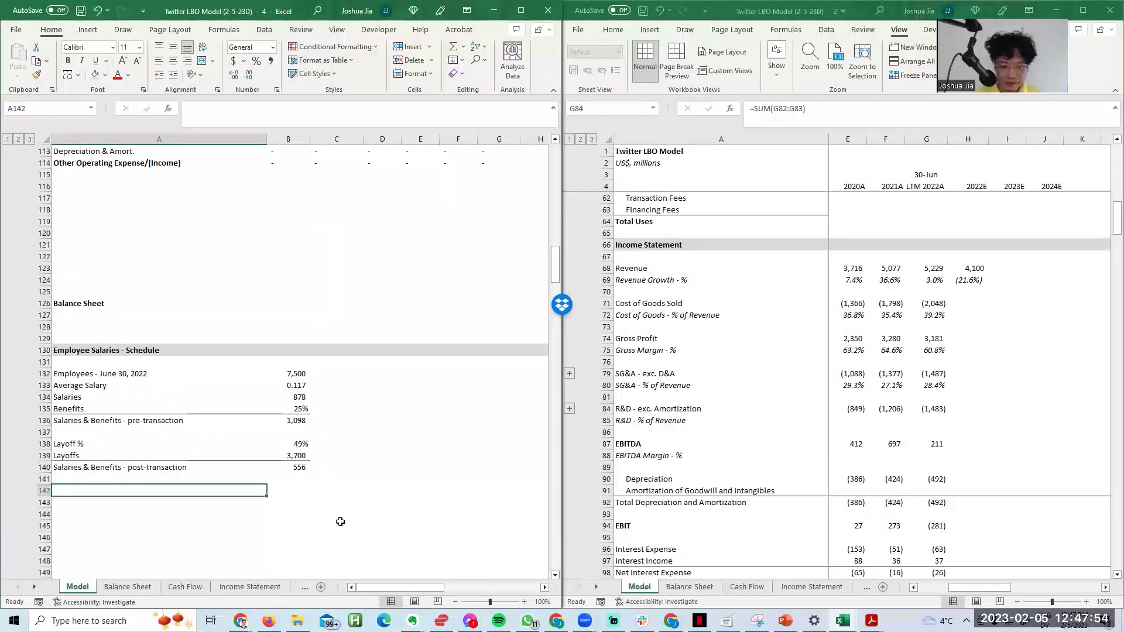
text(SG&A - %)
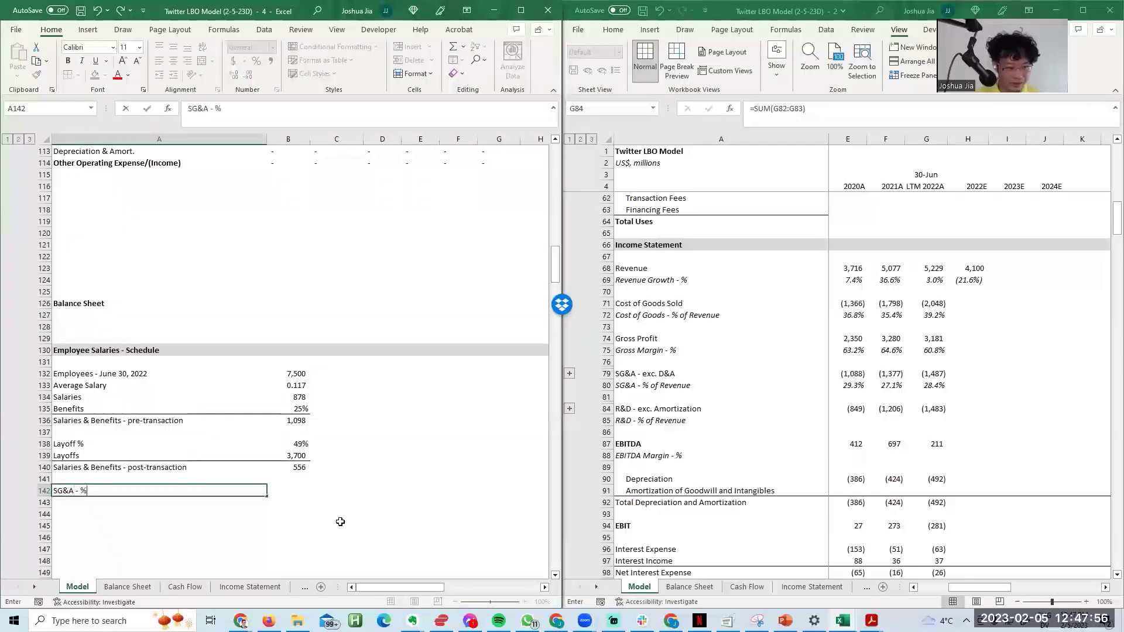
text(l)
key(Return)
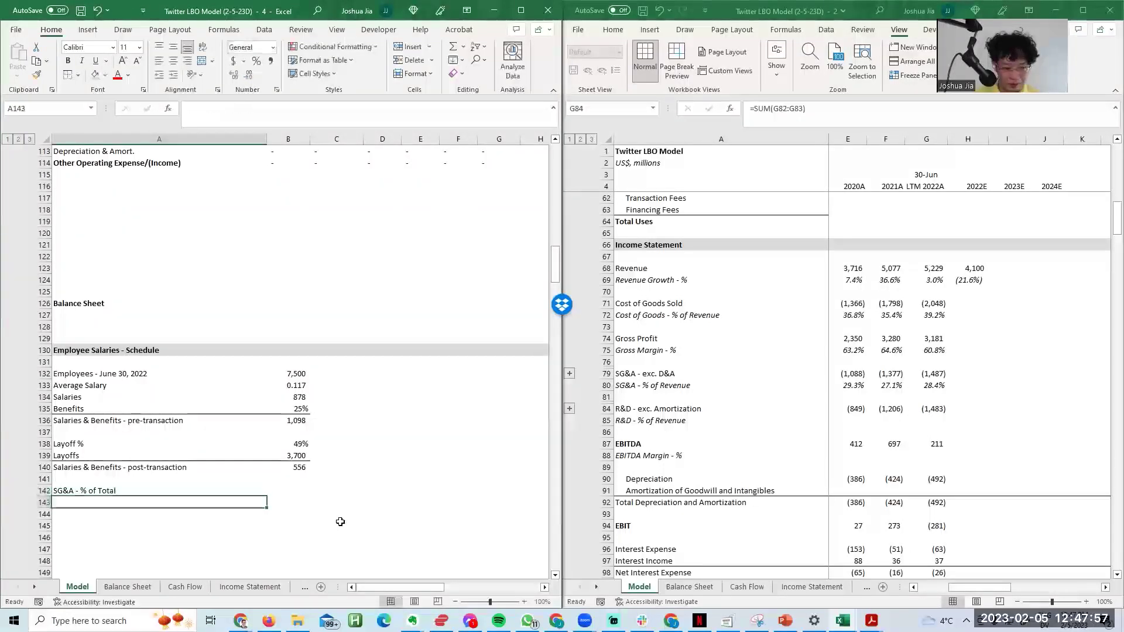
Step: Enter the label "R&D" in A143 and shorten the label in A142 to "SG&A"
text(R&D)
key(Up)
key(F2)
key(BackSpace)
key(BackSpace)
key(BackSpace)
key(BackSpace)
key(Tab)
Step: Insert a row above the SG&A label and add the centred header "LTM June 30, 2022" in B142
key(shift+space)
key(ctrl+plus)
text(LTM June 30)
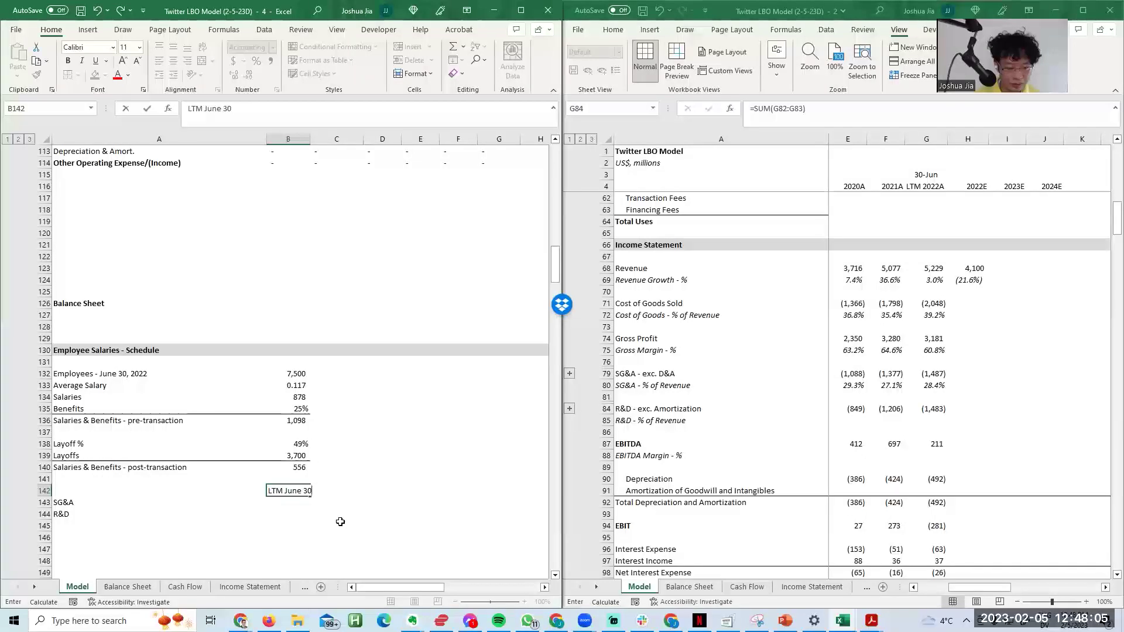
key(ctrl+Return)
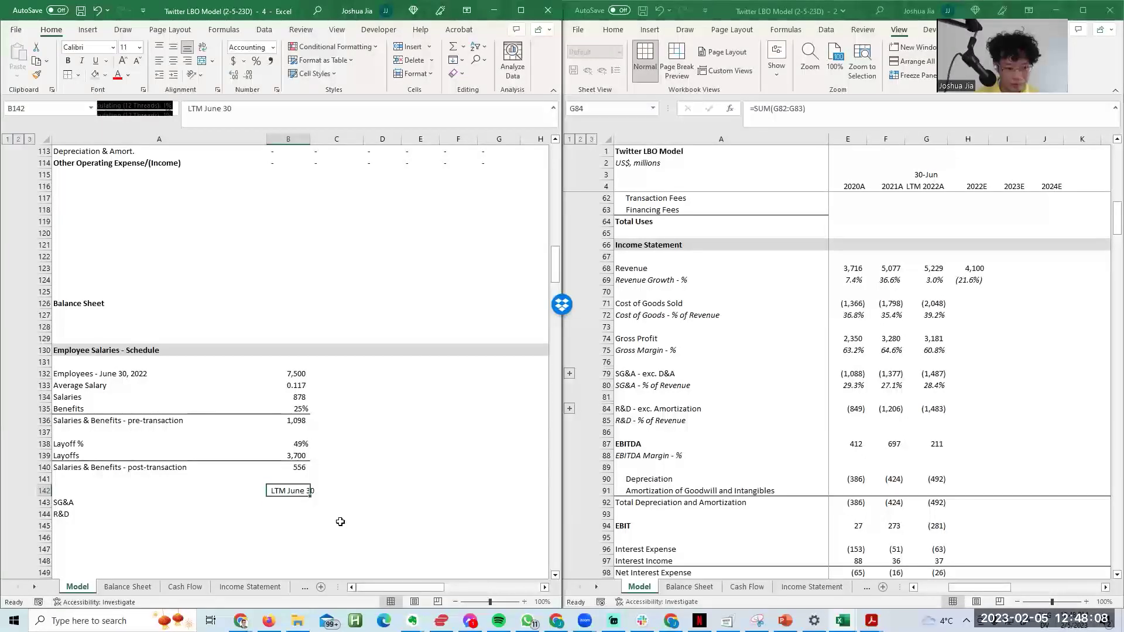
key(F2)
text(,)
key(ctrl+Return)
key(alt+h)
key(a)
key(c)
Step: Copy the LTM 2022A SG&A figure from G79 and paste it as a link into B143
key(Down)
key(alt+Tab)
key(Up)
key(Up)
key(Up)
key(Up)
key(Down)
key(ctrl+c)
key(ctrl+F6)
key(alt+h)
key(v)
key(n)
key(ctrl+F6)
Step: Copy the LTM 2022A R&D figure from G84 and paste it as a link into B144
key(Down)
key(ctrl+c)
key(ctrl+F6)
key(Down)
key(alt+h)
key(v)
key(n)
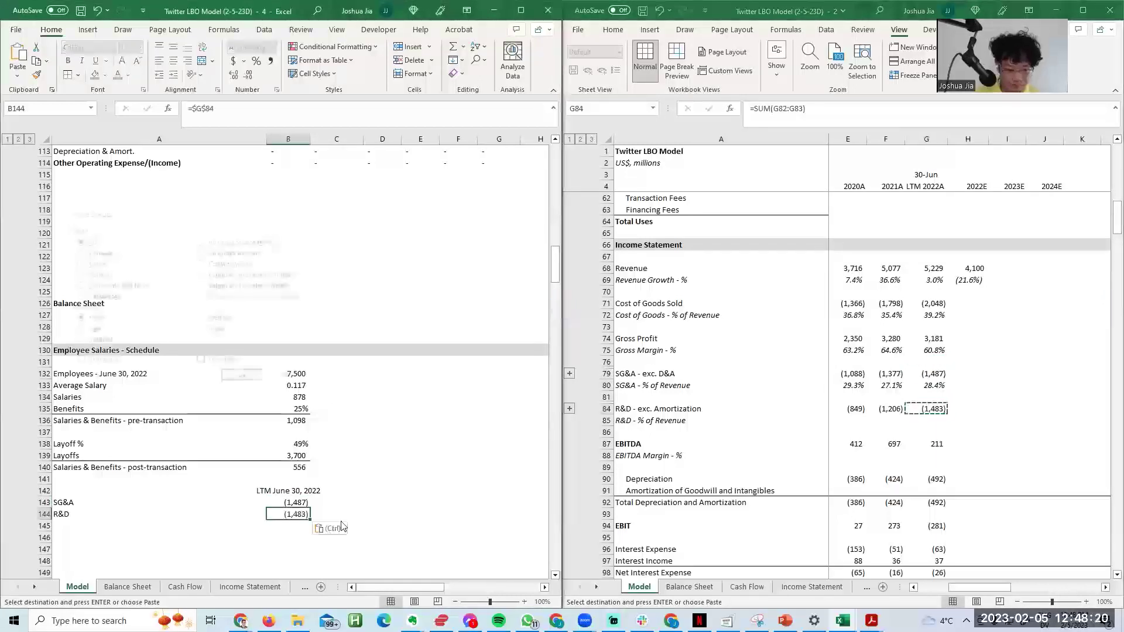
key(ctrl+F6)
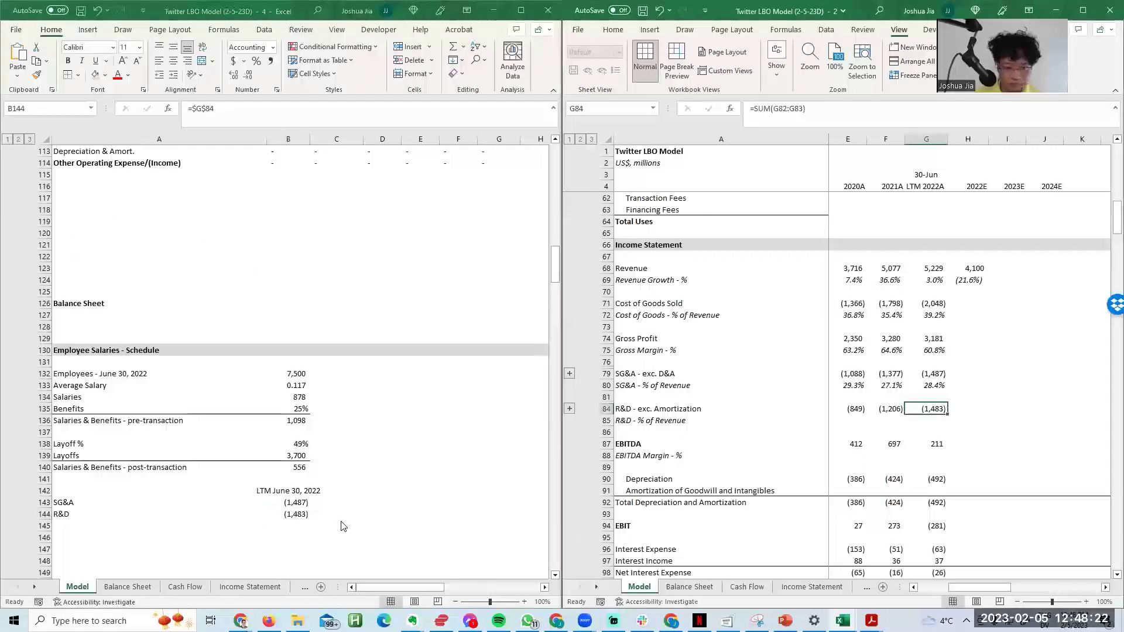
Step: Sum the SG&A and R&D amounts in B145 with a SUM of B143:B144
key(ctrl+F6)
key(Down)
text(=sum()
key(Up)
key(shift+Up)
key(Return)
Step: Calculate SG&A's share of the total in C143 with =B143/B145 and format it as a percentage
key(Right)
key(Up)
key(Up)
key(Up)
text(=)
key(Left)
text(/)
key(Left)
key(Down)
key(Down)
key(ctrl+Return)
key(ctrl+shift+5)
Step: Make the B145 reference in C143 absolute and fill the share formula down to the R&D row in C144
key(Down)
key(ctrl+d)
key(Left)
key(Right)
key(Up)
key(F2)
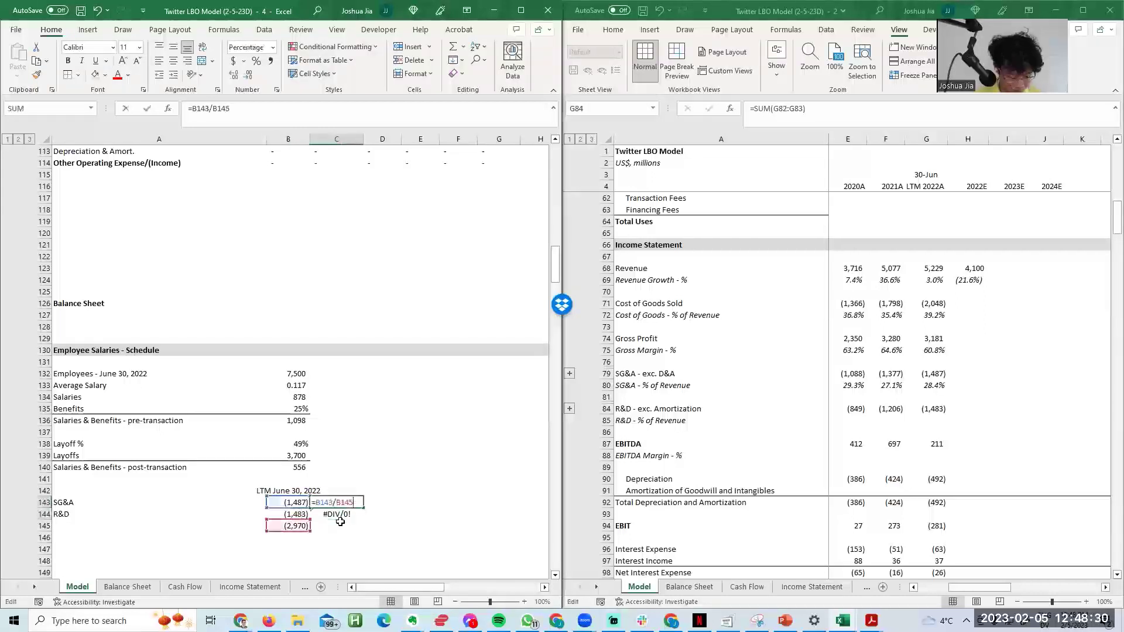
key(F4)
key(Return)
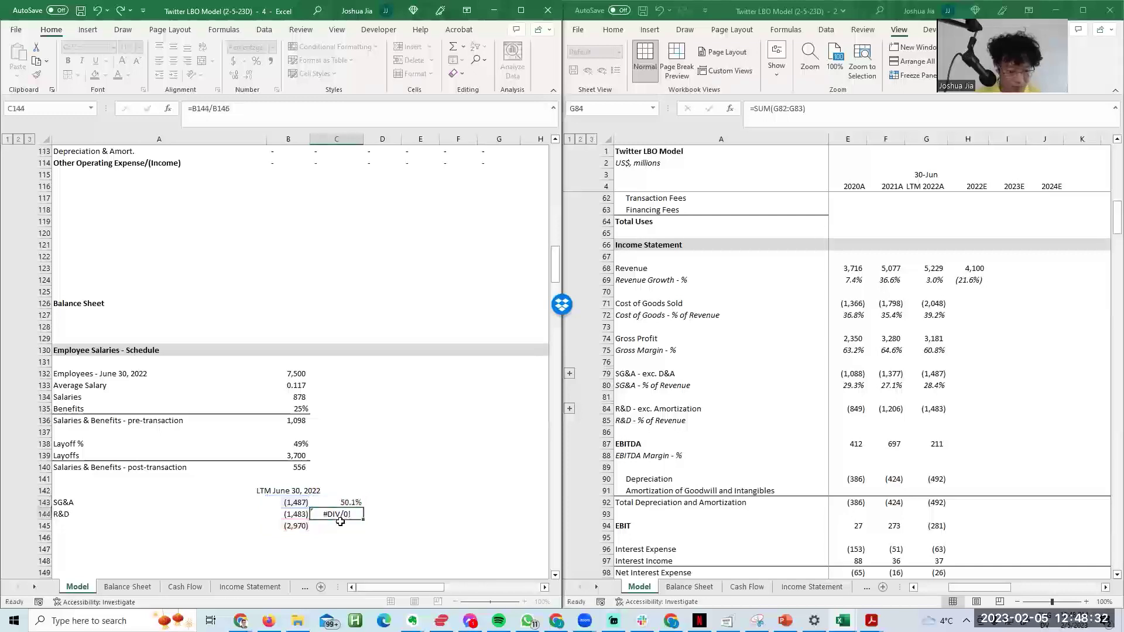
key(ctrl+d)
key(F2)
key(Escape)
key(Up)
key(Left)
key(Left)
key(Down)
key(Down)
key(Right)
key(Down)
key(Left)
key(Up)
key(Right)
key(Right)
key(Up)
key(Up)
key(Left)
key(Left)
key(Down)
key(Down)
key(Down)
key(Down)
key(Down)
key(Down)
key(Down)
key(Down)
key(Down)
key(Down)
key(Down)
key(Down)
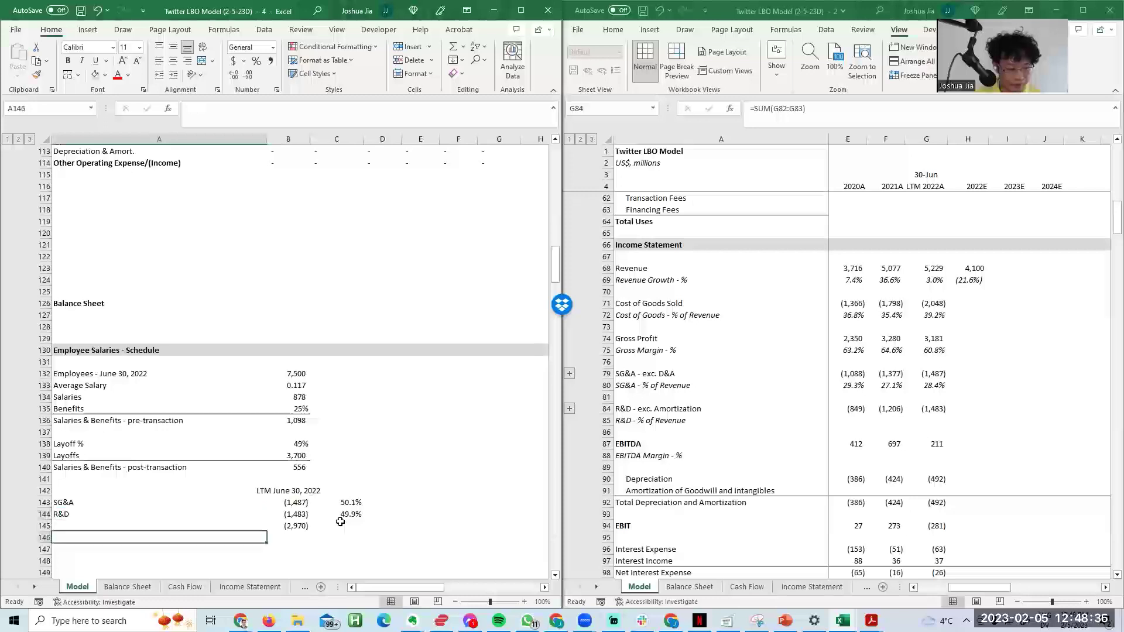
Step: Label the sum row in A145 as "Total" and select A145:B145
key(Up)
key(Up)
key(Up)
key(Up)
key(Up)
key(Up)
key(Up)
key(Up)
key(Up)
key(Up)
text(Total SG&A)
key(Escape)
text(Total)
key(shift+Right)
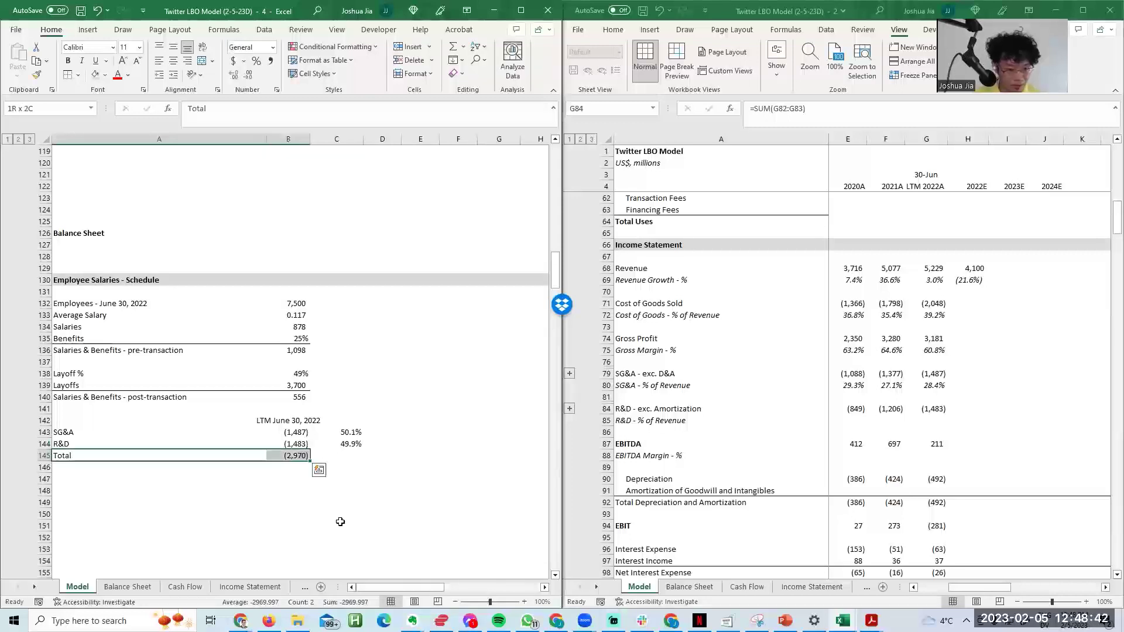
Step: Add a top border to the Total row across A145:B145
key(alt+h)
key(b)
key(p)
key(Right)
key(Right)
key(Up)
key(Up)
key(Left)
key(Up)
key(Up)
key(Up)
key(Up)
key(Down)
key(F2)
key(Escape)
key(Down)
key(Down)
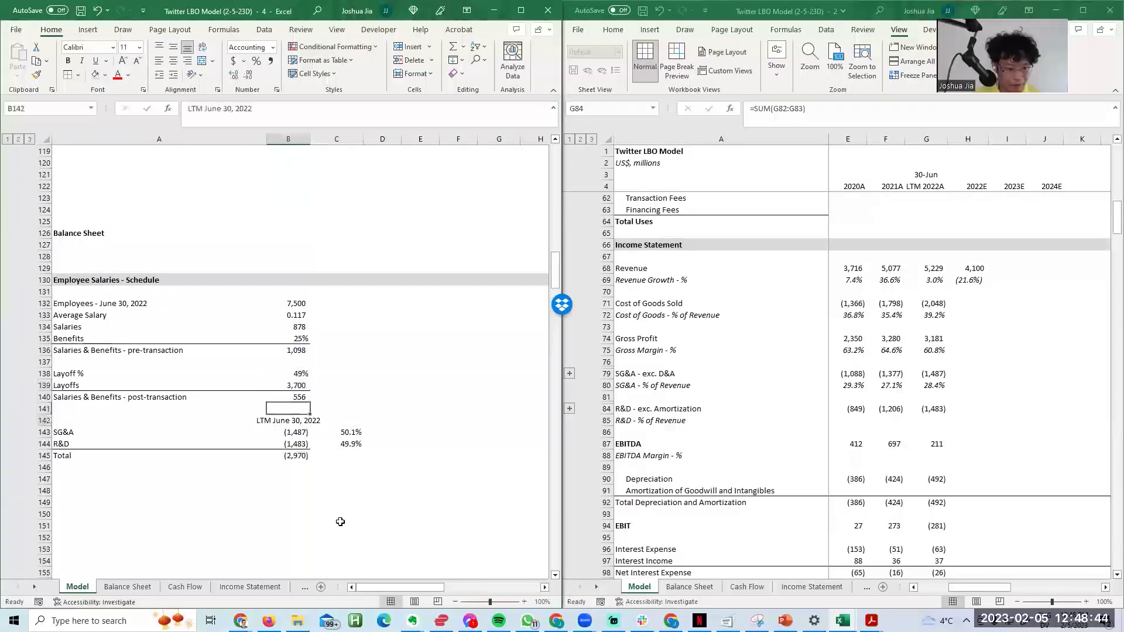
key(Left)
key(Down)
key(Down)
key(Down)
key(Down)
key(Down)
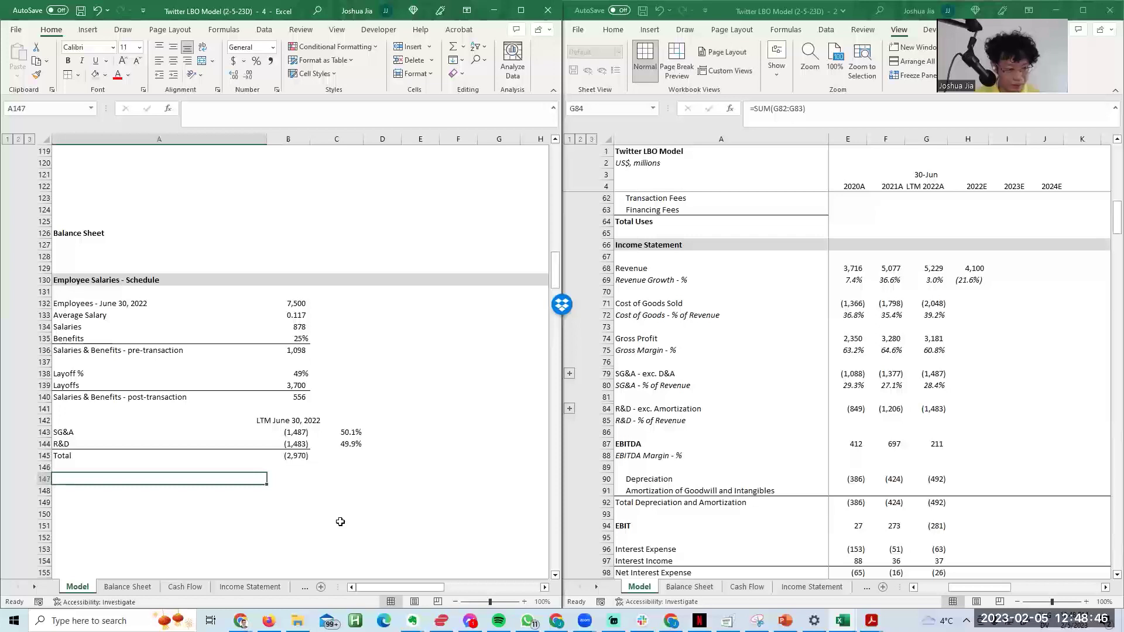
text(Savigns)
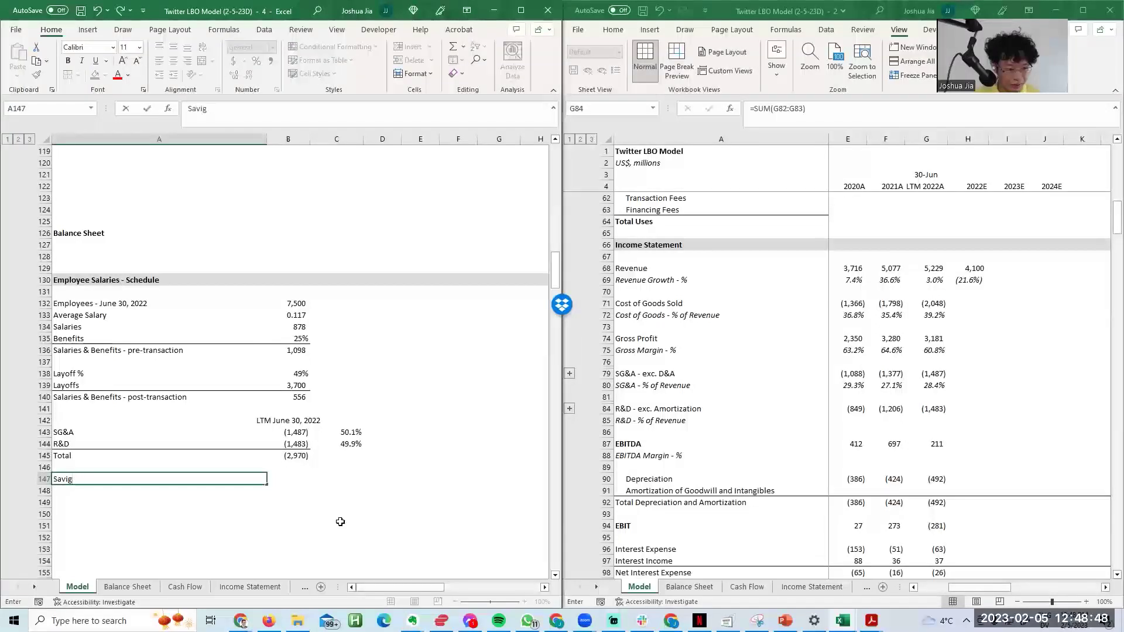
key(Escape)
Step: Insert a new row 142 above the LTM June 30, 2022 header and label A142 "Pre-Transaction"
key(Up)
key(Up)
key(Up)
key(Up)
key(Up)
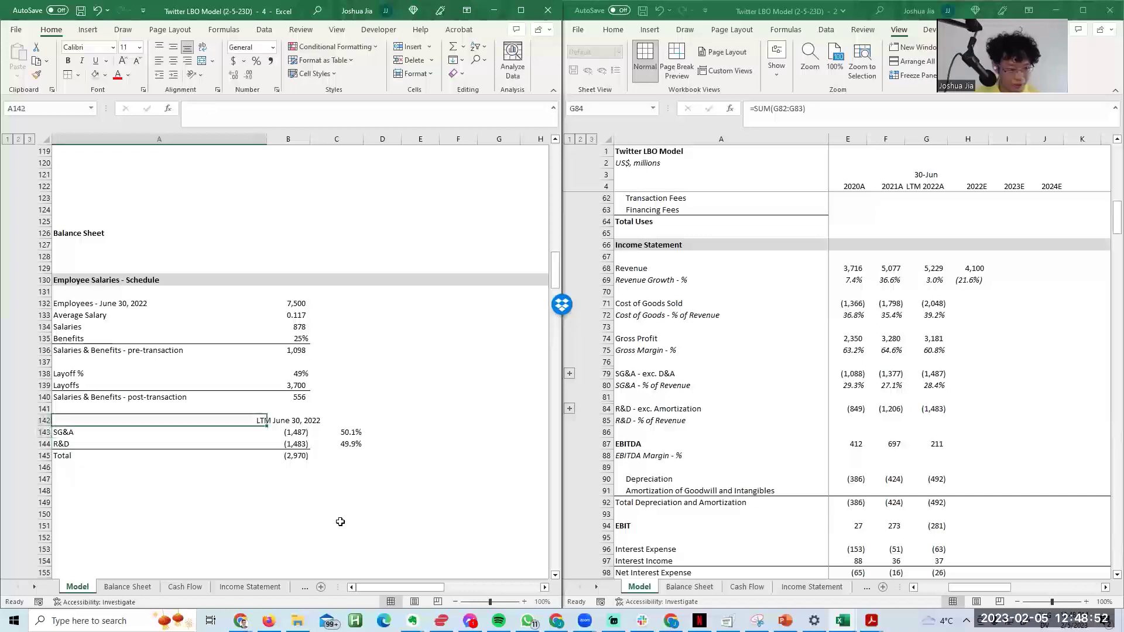
key(alt+i)
text(rPre-Transacti)
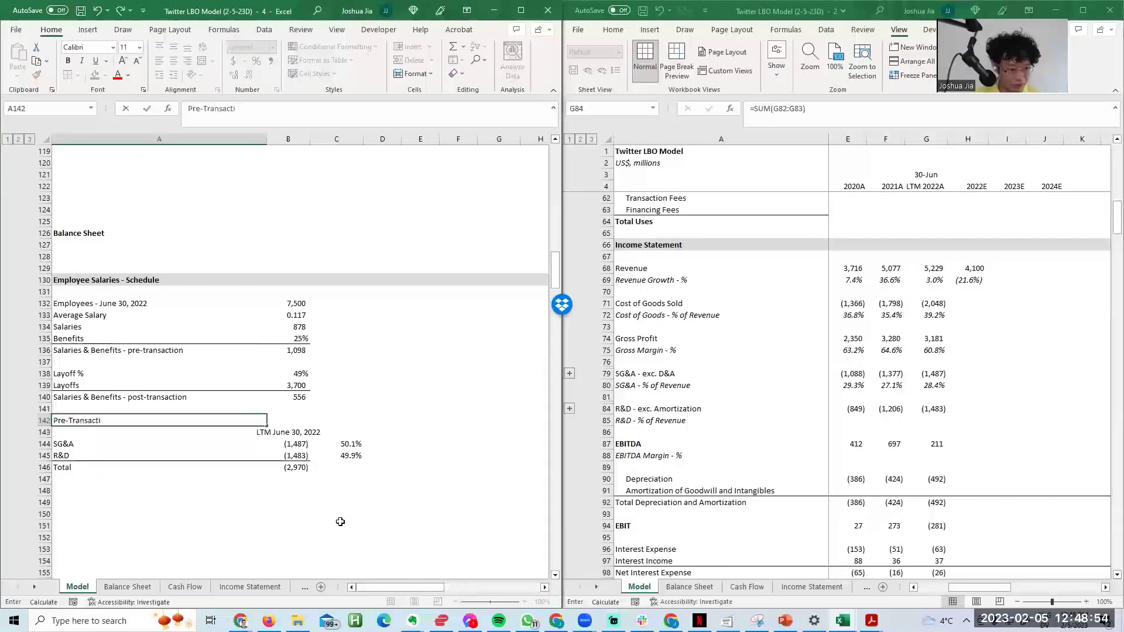
text(on)
key(Return)
Step: Copy the Pre-Transaction label to A148 and change the copy to "Post-Transaction"
key(Up)
key(ctrl+c)
key(Down)
key(Down)
key(Down)
key(Down)
key(Down)
key(Down)
key(Return)
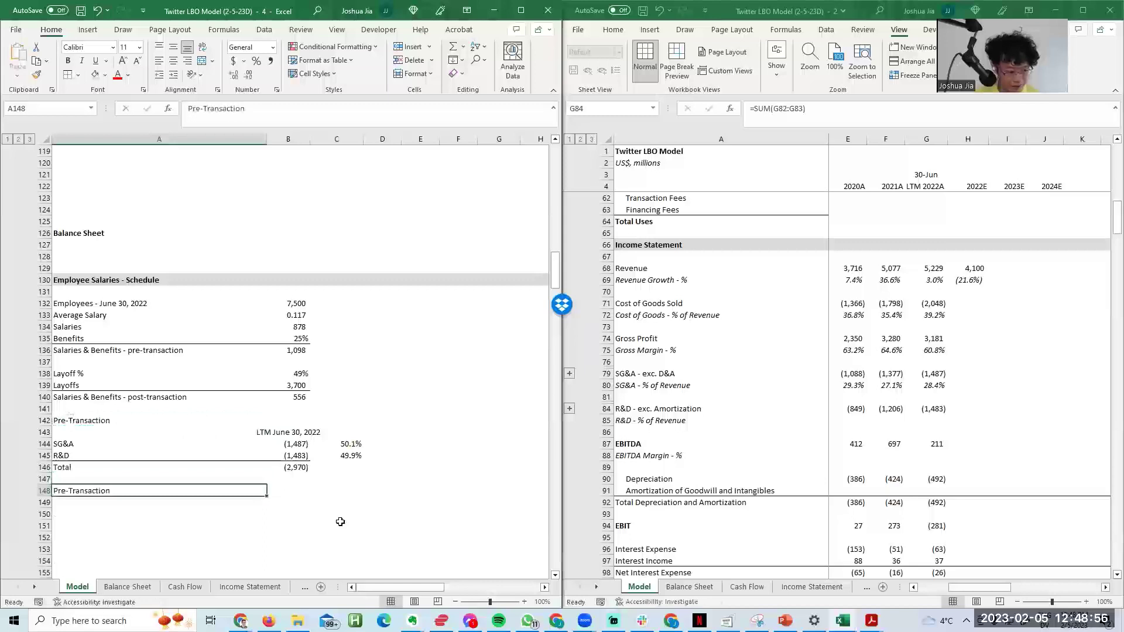
text(Post-Transaction)
key(Return)
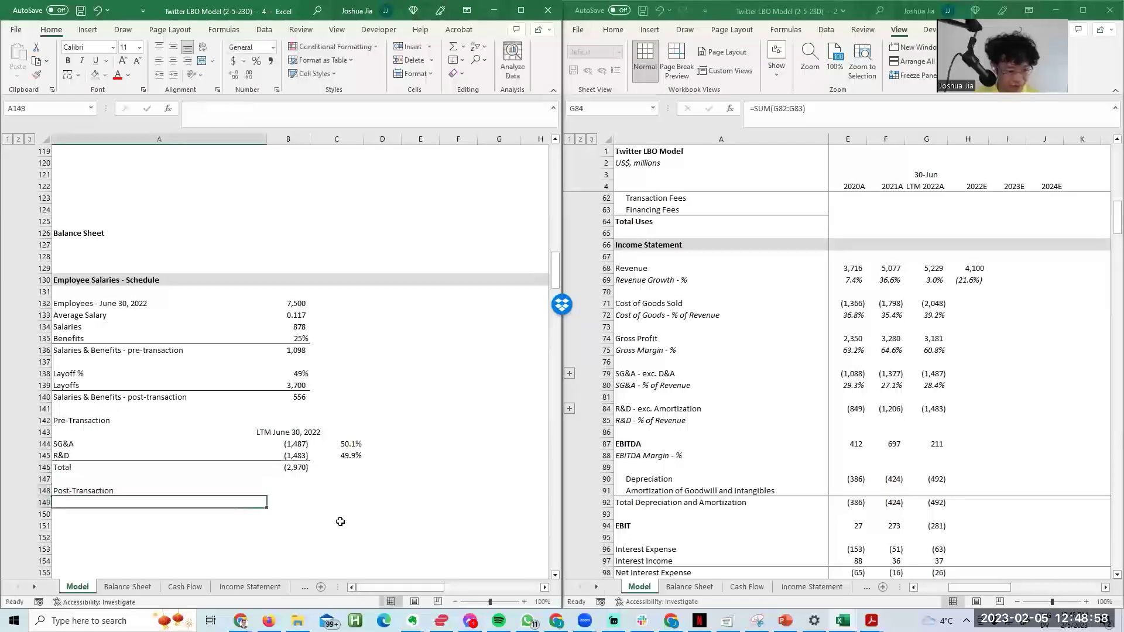
Step: Copy the SG&A, R&D and Total labels from A144:A146 to A149:A151 under Post-Transaction
key(Up)
key(Up)
key(Up)
key(Up)
key(Up)
key(shift+Down)
key(shift+Down)
key(ctrl+c)
key(Down)
key(Down)
key(Down)
key(Down)
key(Down)
key(Return)
Step: Calculate post-transaction SG&A in B149 with the formula =B144+B140*C144
key(Down)
key(Down)
key(Right)
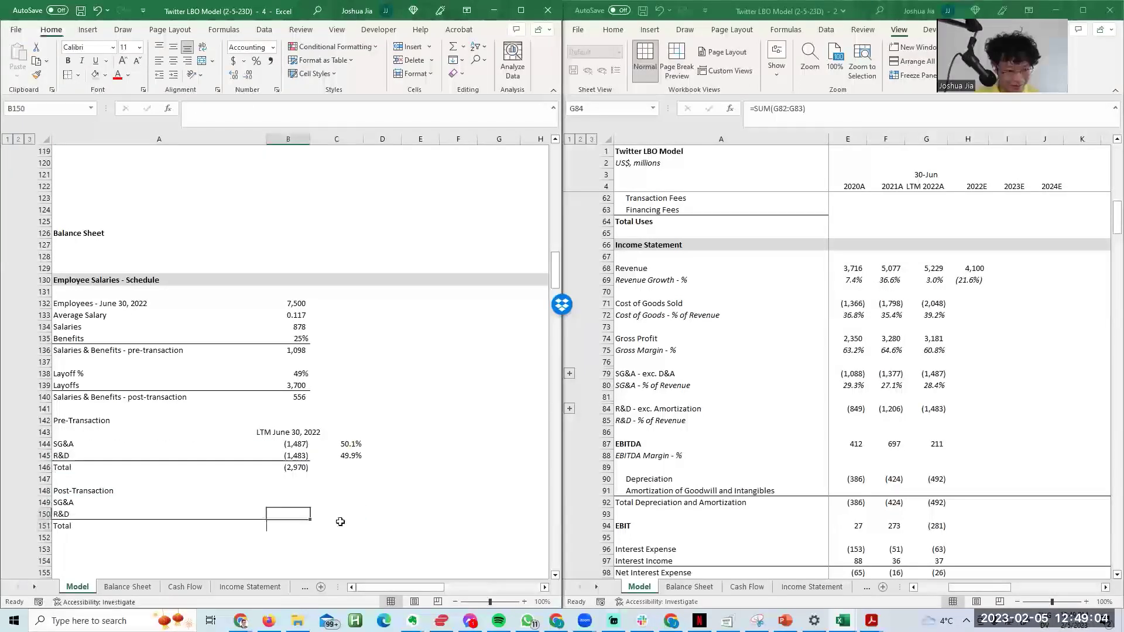
key(Up)
key(Up)
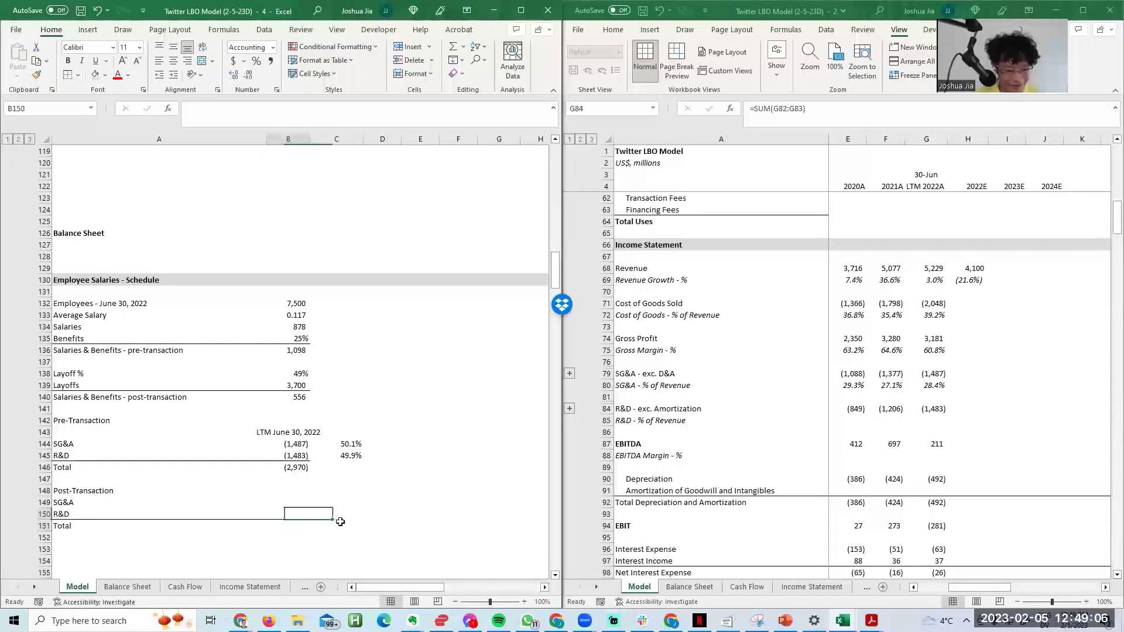
text(=)
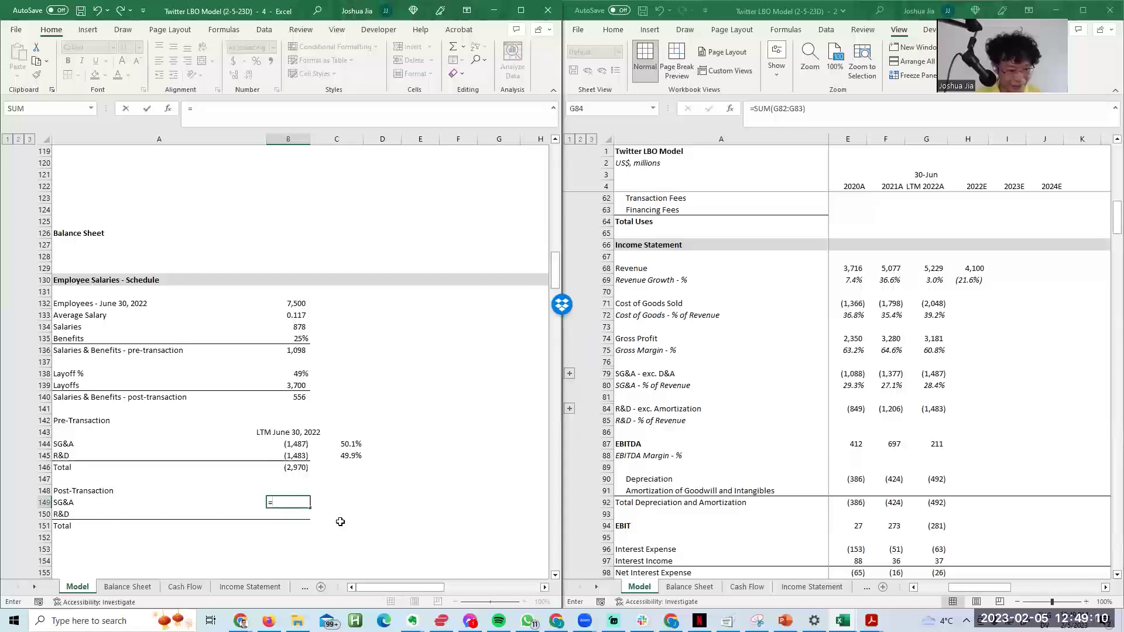
key(Up)
key(Up)
key(Up)
key(Up)
key(Up)
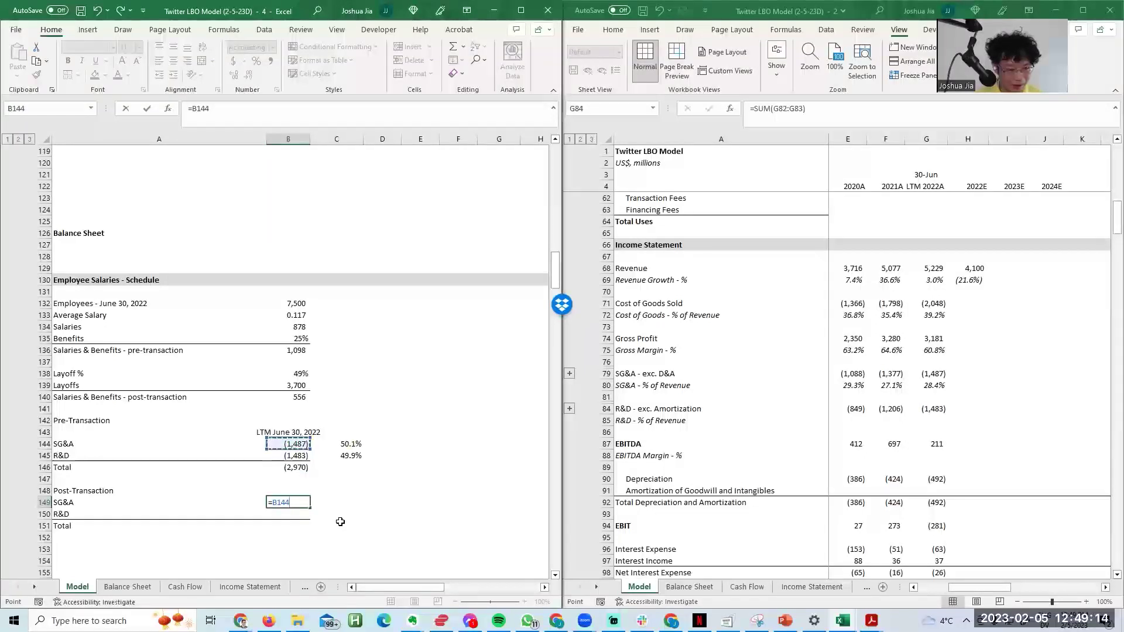
text(+)
key(Up)
key(Up)
key(Up)
key(Up)
key(Up)
key(Up)
key(Up)
key(Up)
key(Up)
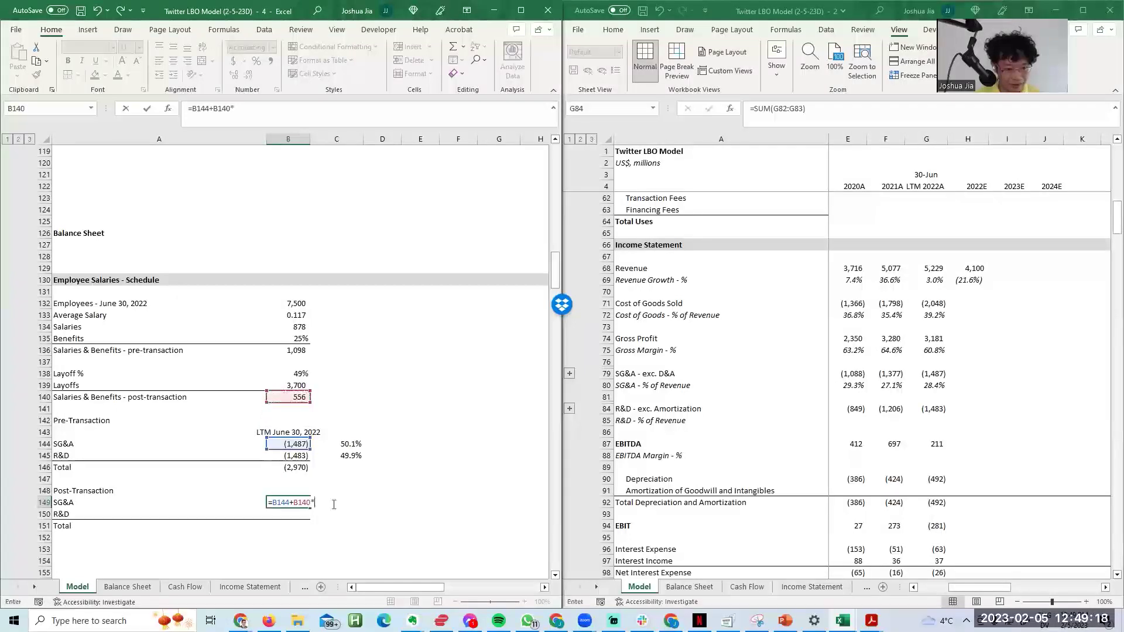
text(*)
click(356, 442)
key(Return)
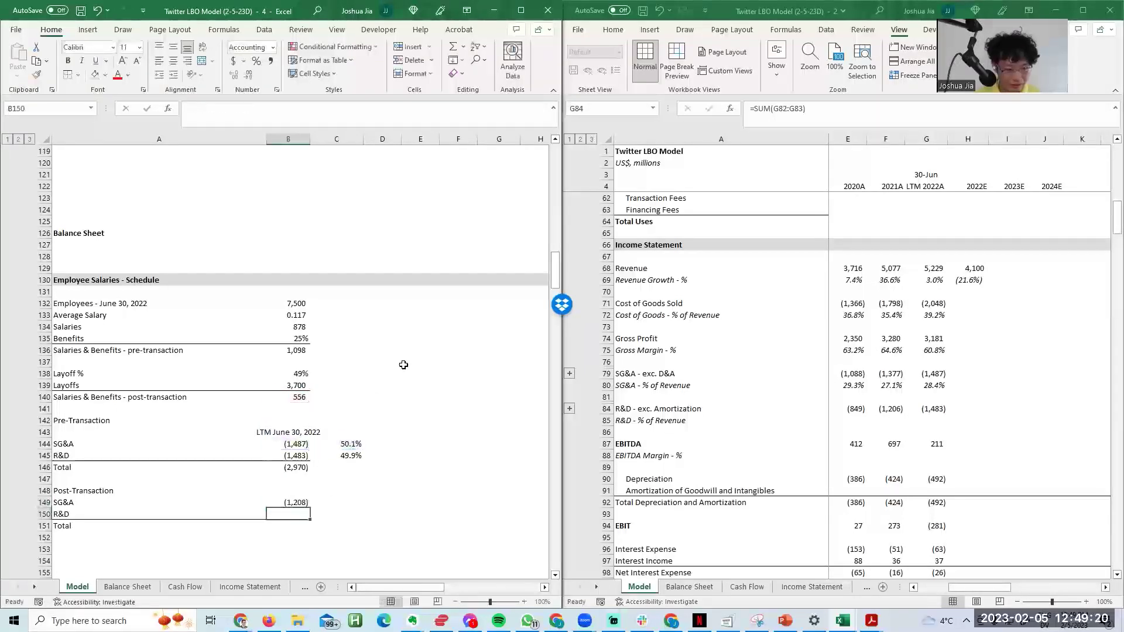
Step: Carry the formula to the R&D row in B150, correcting its B141 reference to B140
key(F2)
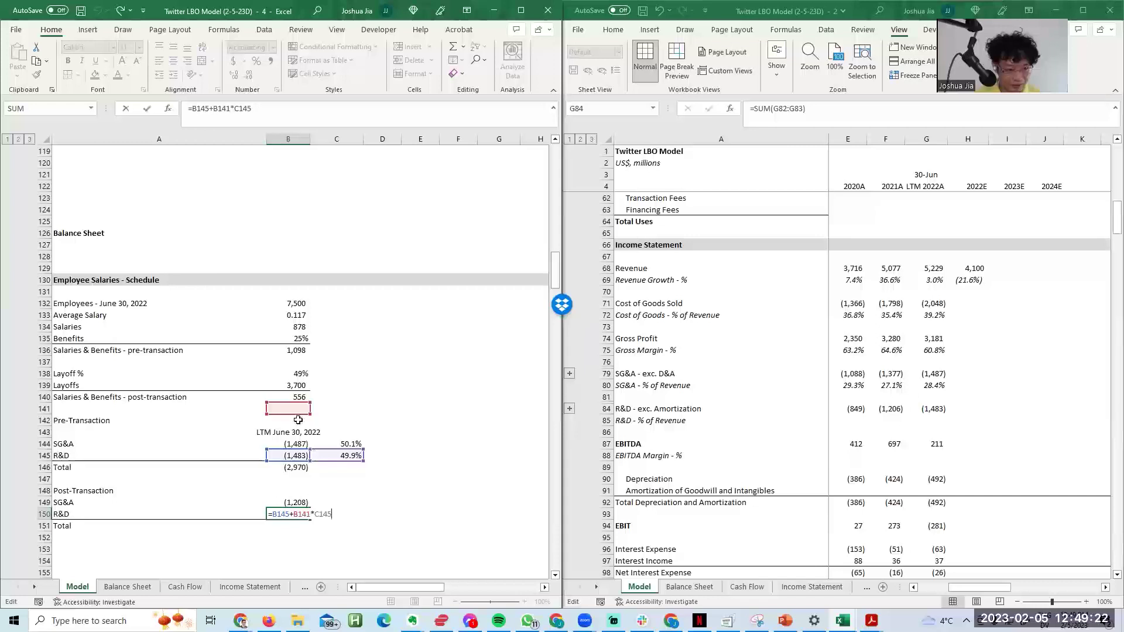
drag(300, 417, 299, 406)
key(Return)
Step: Total the post-transaction SG&A and R&D in B151 with =SUM(B149:B150)
text(=sum()
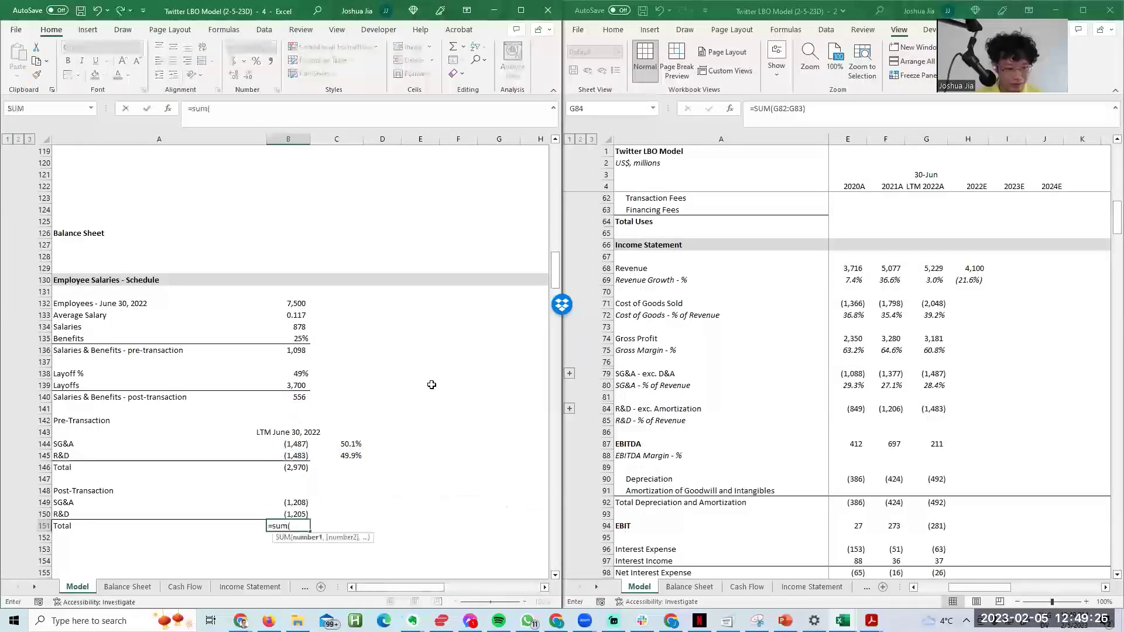
key(Up)
key(shift+Up)
key(Return)
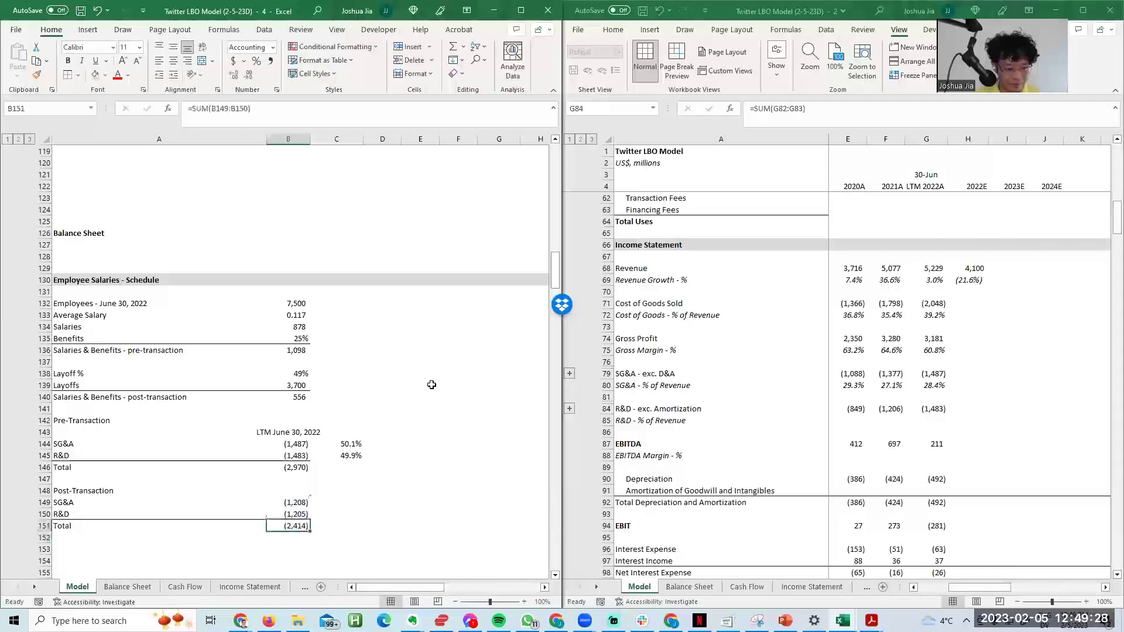
Step: Enter the header "% of Sales" in C148 beside the Post-Transaction label
key(Up)
key(Right)
key(Up)
key(Up)
key(Down)
key(Left)
key(Right)
key(Left)
key(Down)
key(Up)
key(Up)
key(Right)
key(Up)
key(Right)
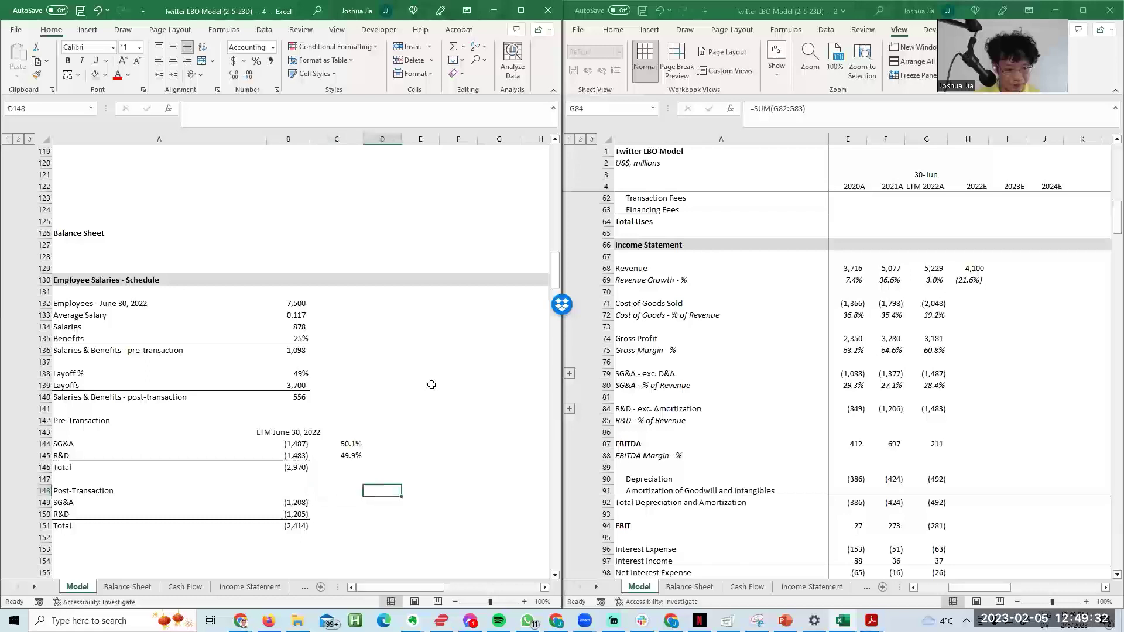
key(Left)
text(% of Sa)
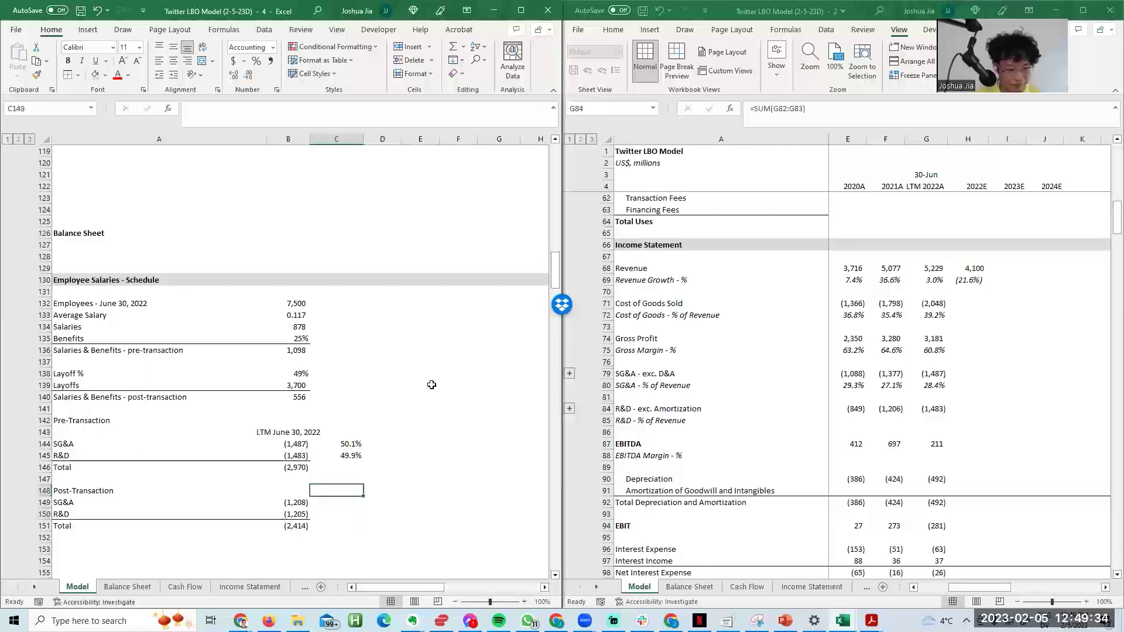
key(Return)
Step: Calculate SG&A as a share of LTM 2022A revenue in C149 with =B149/G$68 and fill it down to C150
text(=)
key(Left)
text(/)
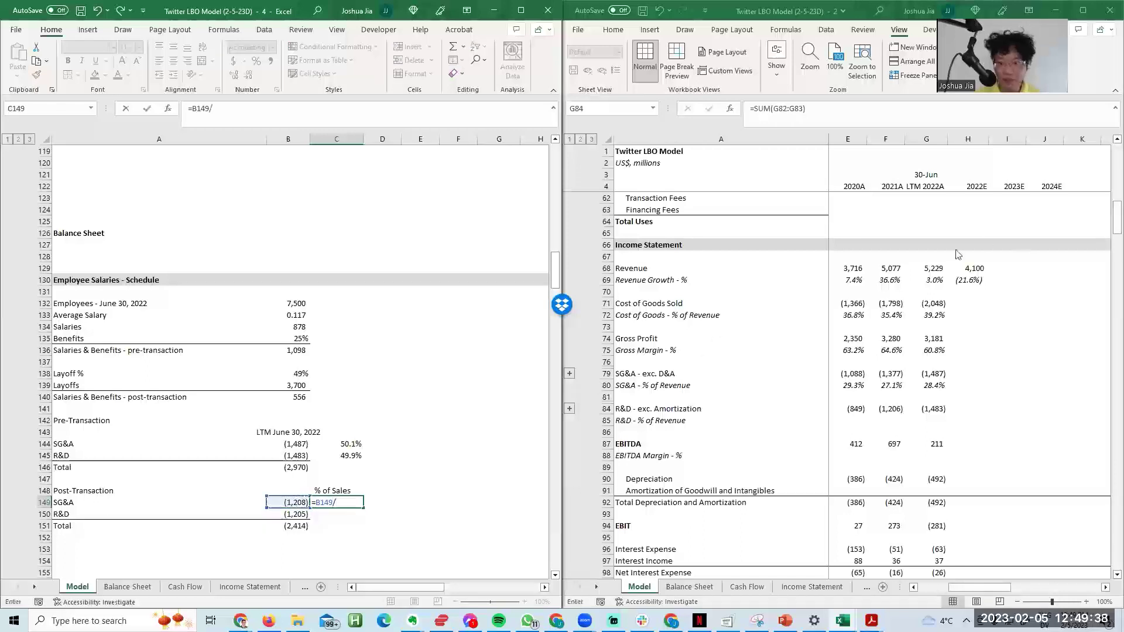
click(932, 269)
key(F4)
key(F4)
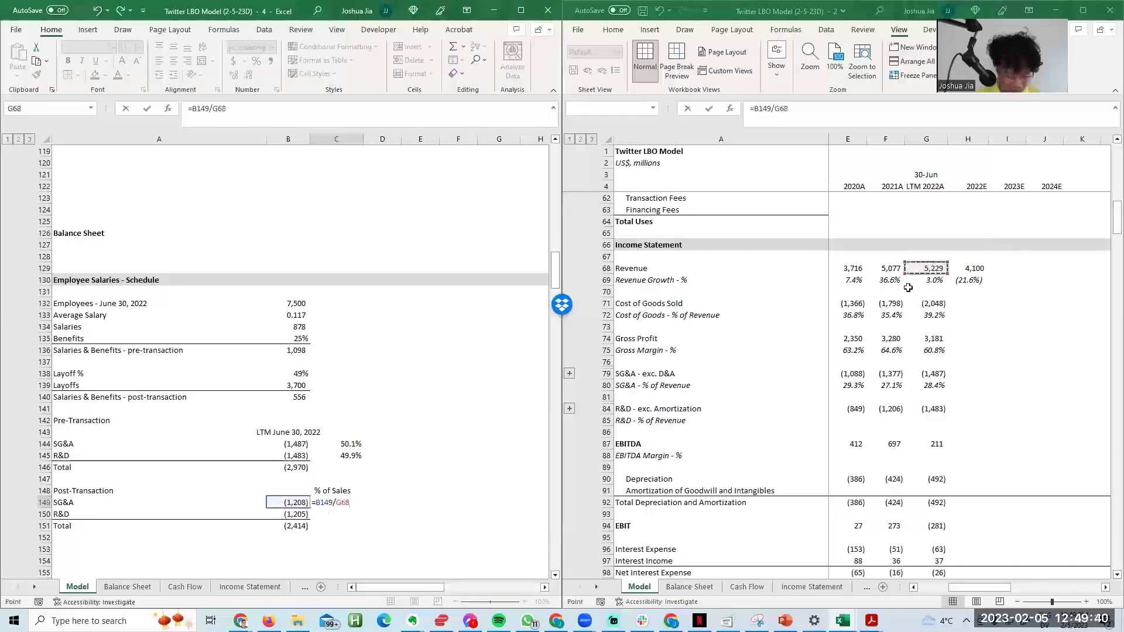
key(Return)
key(ctrl+d)
Step: Format the % of Sales cells C149:C150 as percentages with one decimal place
key(Up)
key(shift+Down)
key(ctrl+shift+5)
key(alt+h)
key(0)
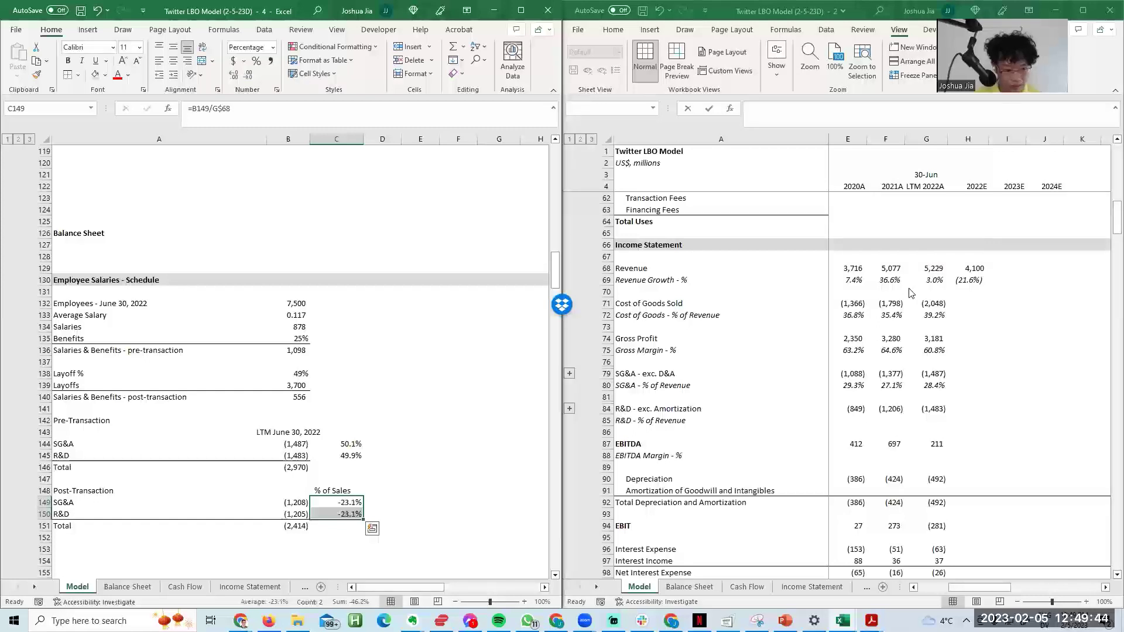
Step: Negate the % of Sales formula in C149 to =-B149/G$68 and fill it down to C150
key(Up)
key(Down)
key(F2)
key(Home)
key(Right)
text(-)
key(Return)
key(ctrl+d)
Step: Check the cell references in the % of Sales formulas in C149 and C150
key(F2)
key(Escape)
key(Up)
key(F2)
key(Tab)
key(Left)
key(Down)
key(F2)
key(Escape)
key(F2)
key(Escape)
key(Up)
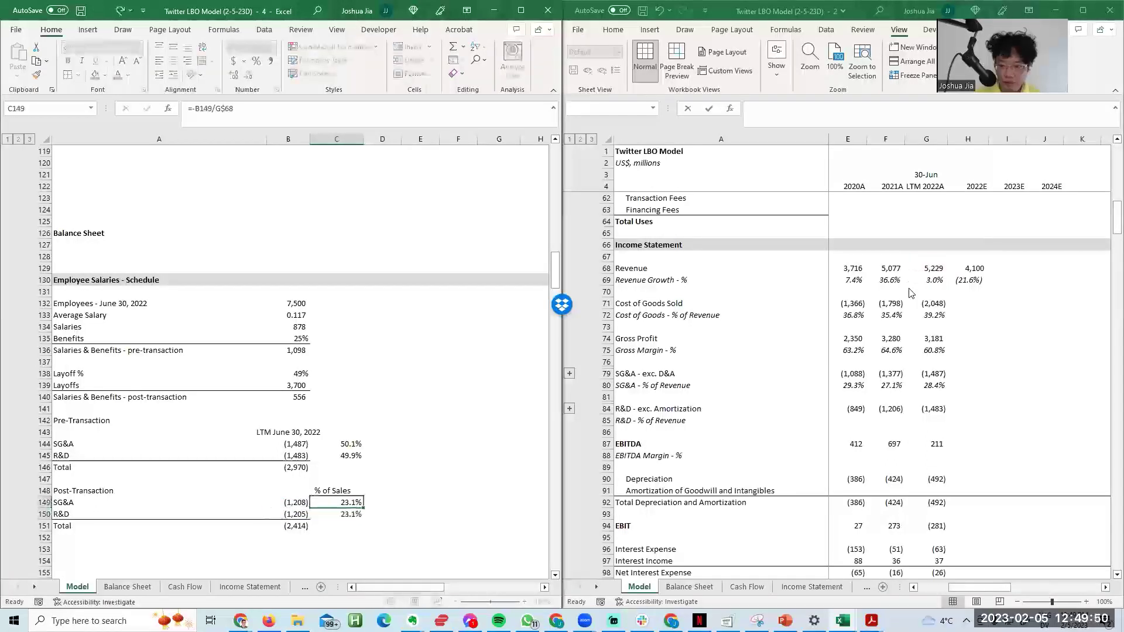
Step: Examine the LTM 2022A SG&A - % of Revenue cell G80 in the income statement window
click(931, 326)
key(Down)
key(Down)
key(Down)
key(Down)
key(Down)
key(Down)
key(Down)
key(Left)
key(Right)
key(Up)
key(Up)
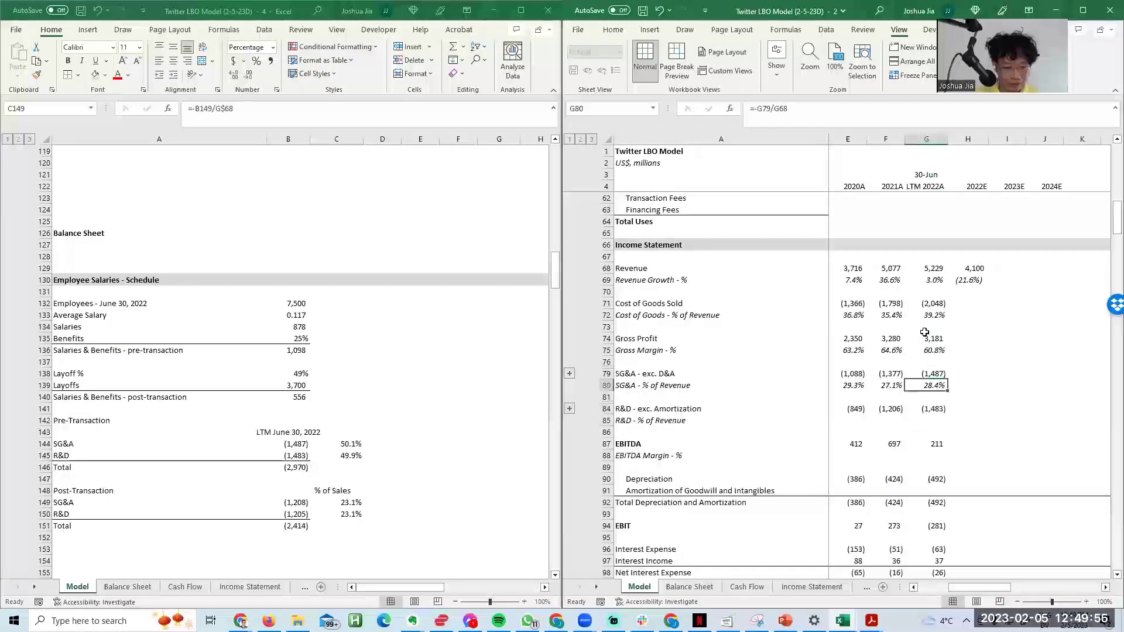
Step: Calculate the 2017A R&D - % of Revenue in B85 of the income statement as =B84/B$68
key(Down)
key(Down)
key(Down)
key(Left)
key(Left)
key(Left)
key(Left)
key(Left)
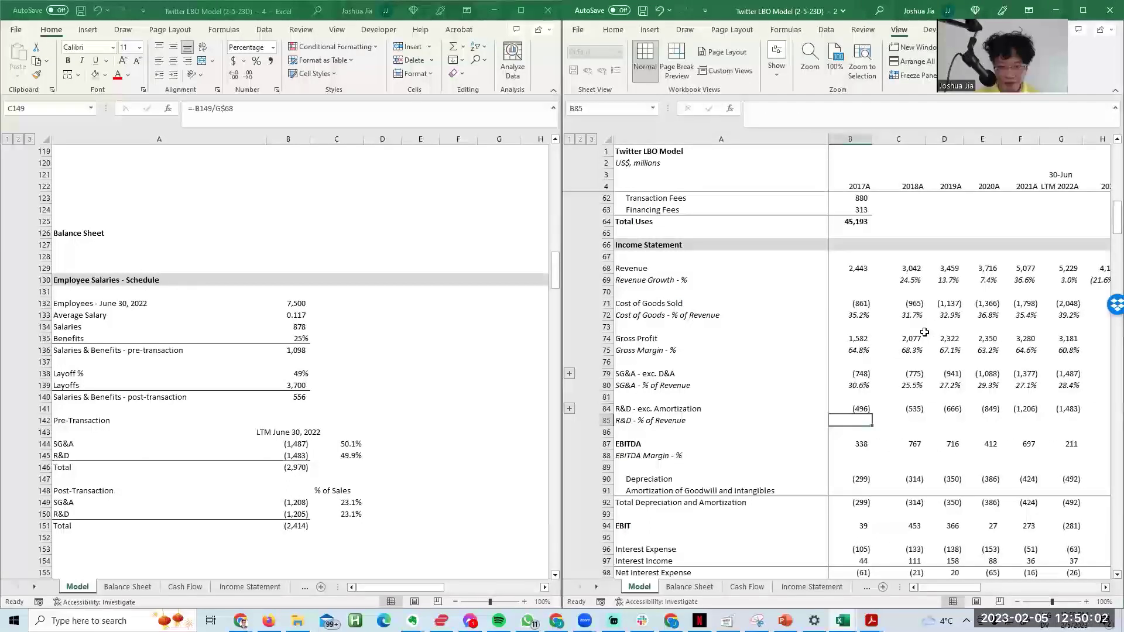
text(=)
key(Up)
text(/)
key(Up)
key(Up)
key(Up)
key(Up)
key(Up)
key(Up)
key(Up)
key(Up)
key(Up)
key(Up)
key(Up)
key(Up)
key(Up)
key(F4)
key(F4)
key(ctrl+Return)
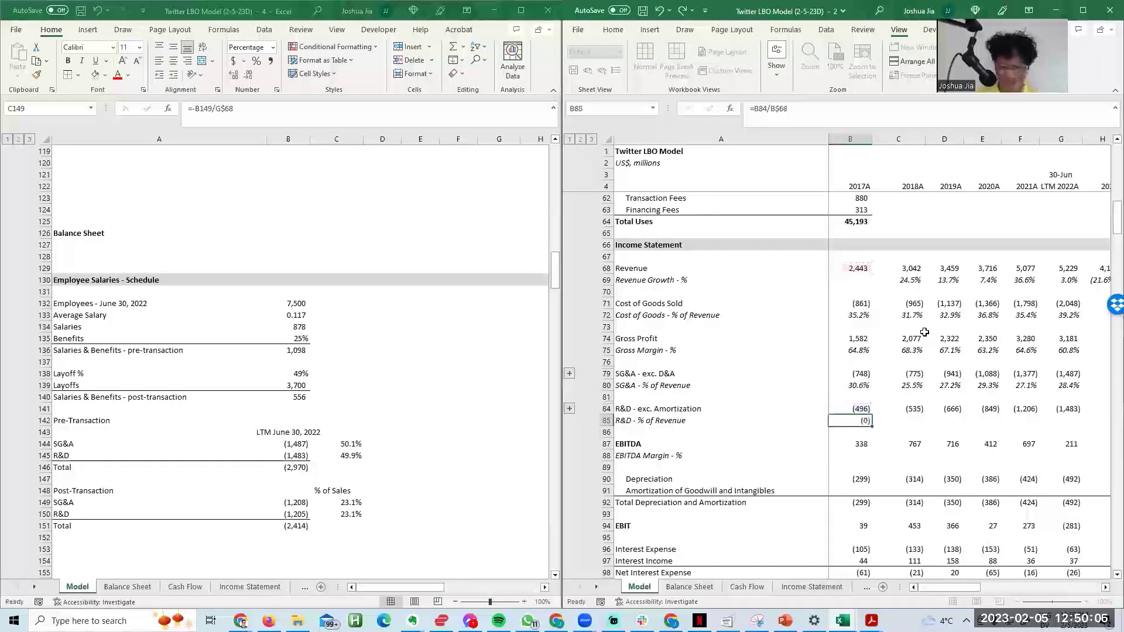
Step: Negate the R&D - % of Revenue formula in B85 to =-B84/B$68 and fill it across to G85
key(shift+Right)
key(shift+Right)
key(shift+Right)
key(shift+Right)
key(shift+Right)
key(shift+Right)
key(shift+Left)
key(Left)
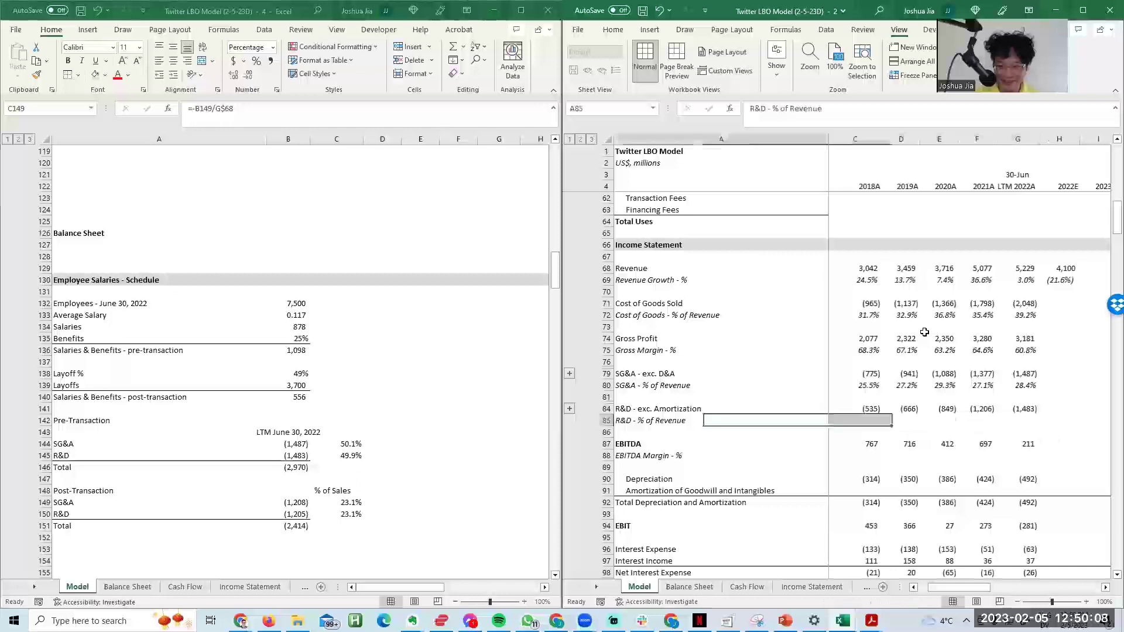
key(Right)
key(F2)
key(Home)
key(Right)
text(-)
key(Return)
key(Up)
key(ctrl+shift+Right)
key(ctrl+r)
Step: Format the R&D - % of Revenue cells B85:G85 as percentages with one decimal place
key(Right)
key(F2)
key(Escape)
key(Left)
key(ctrl+shift+Right)
key(ctrl+shift+5)
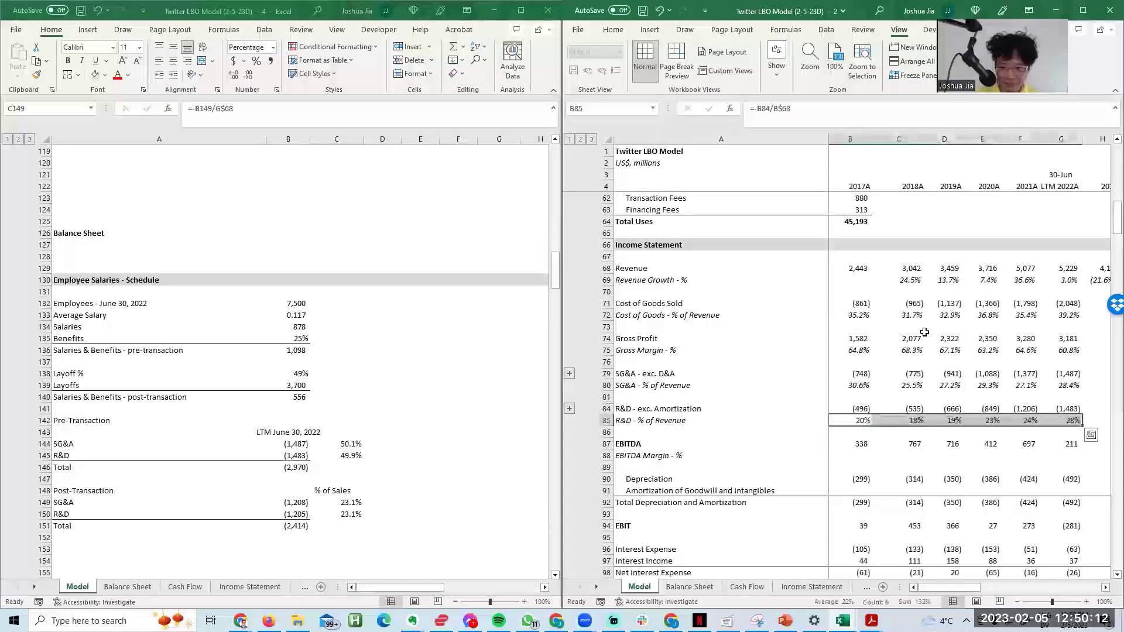
key(alt+h)
key(0)
Step: Check the cell references in the 2021A R&D - % of Revenue formula in F85
key(Right)
key(Right)
key(Right)
key(Right)
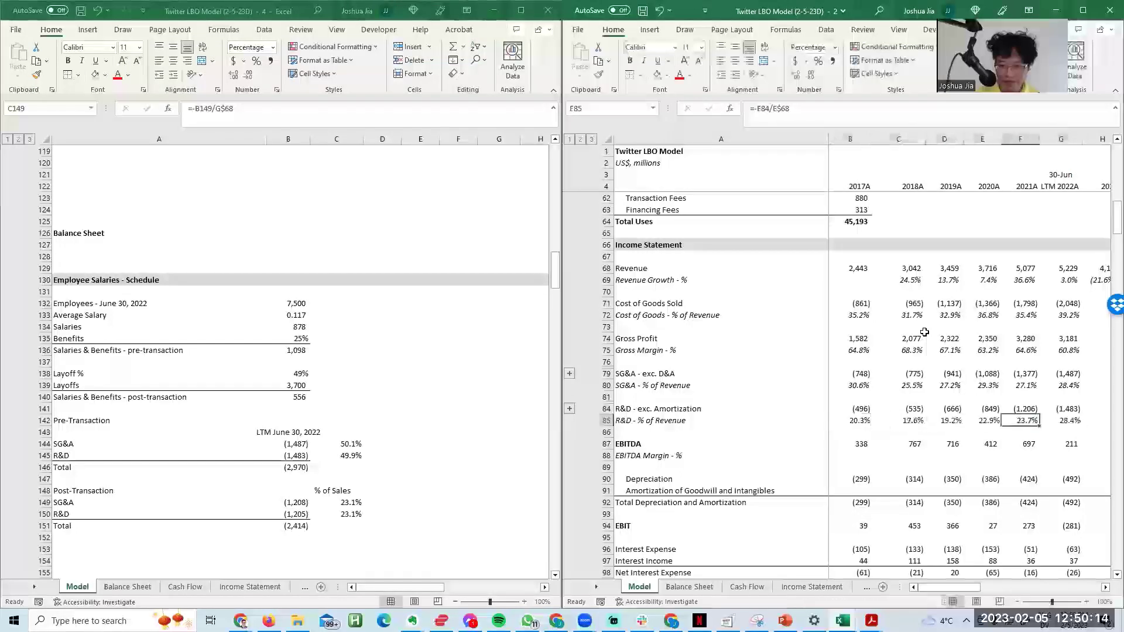
key(F2)
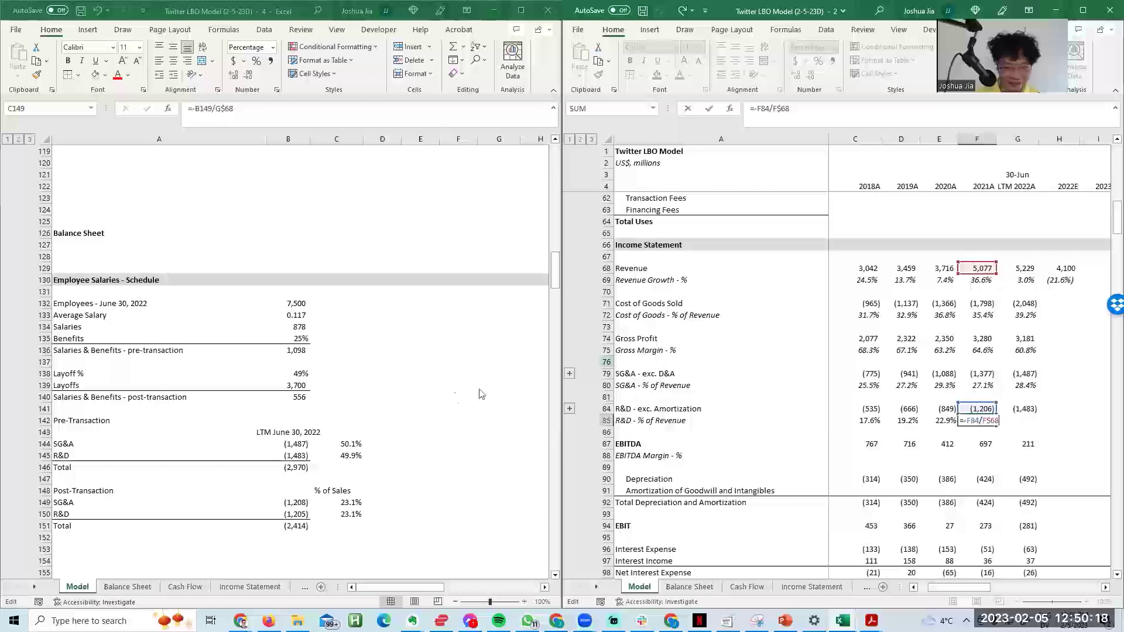
key(Escape)
Step: Link the 2022E SG&A - % of Revenue cell H80 to the post-transaction SG&A percentage in C149
key(Right)
key(Right)
key(Right)
key(Right)
key(Left)
key(Left)
key(Up)
key(Up)
key(Up)
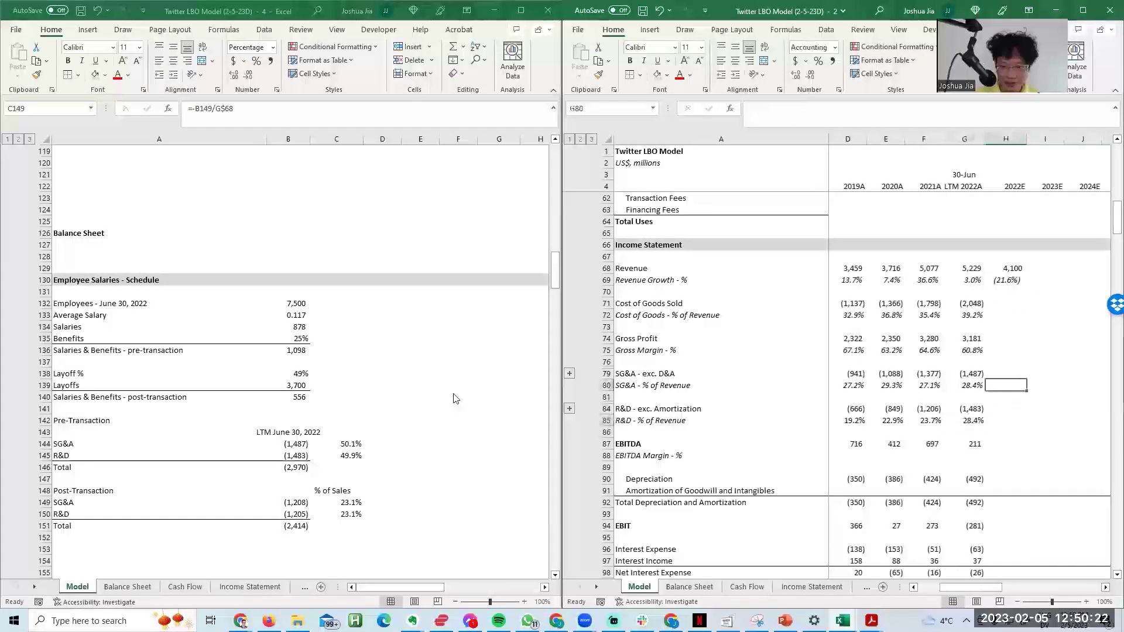
key(alt+Tab)
key(ctrl+c)
key(alt+Tab)
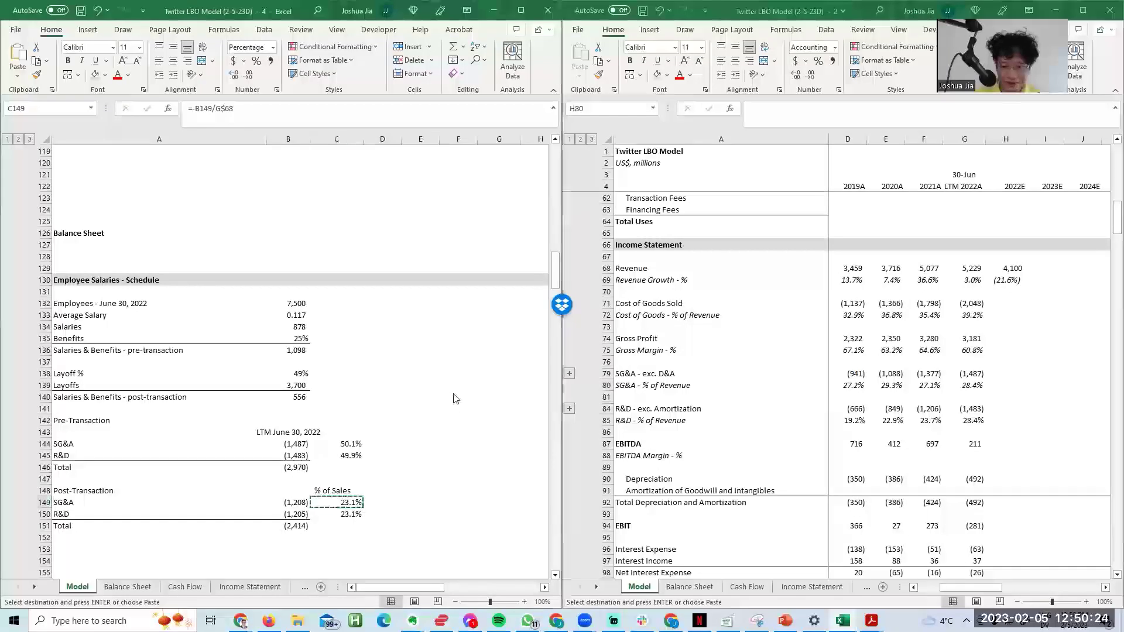
key(ctrl+alt+v)
key(alt+l)
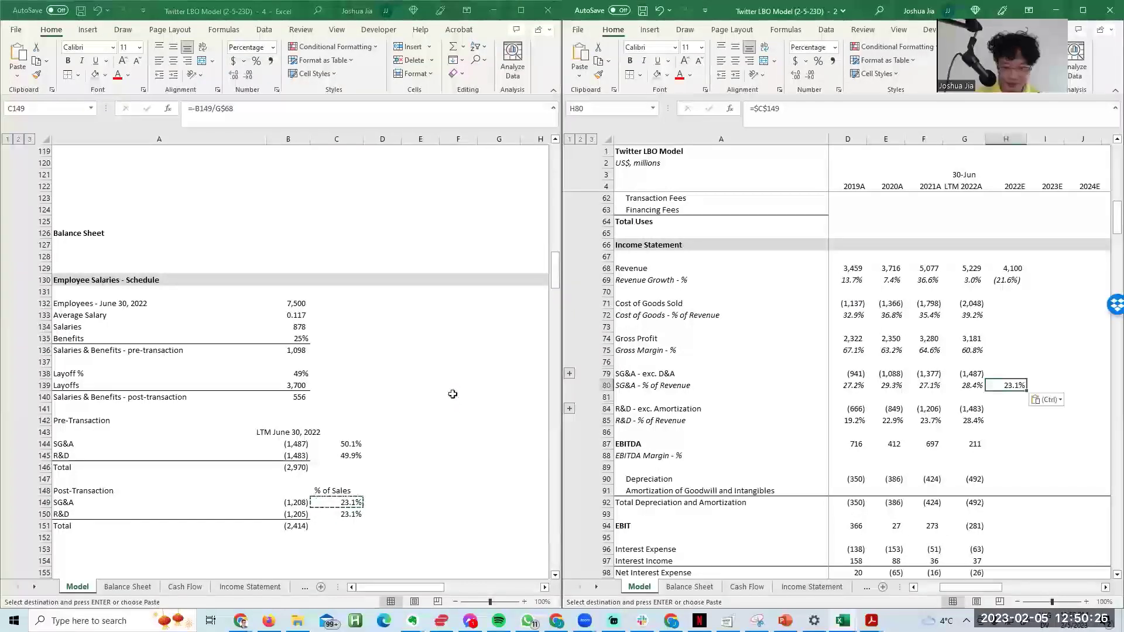
Step: Link the 2022E R&D - % of Revenue cell H85 to the post-transaction R&D percentage in C150
key(alt+Tab)
key(Down)
key(ctrl+c)
key(alt+Tab)
key(Down)
key(Down)
key(Down)
key(ctrl+alt+v)
key(alt+l)
Step: Check the LTM 2022A R&D - % of Revenue formula in G85 and the 2022E link beside it
key(Left)
key(F2)
key(Escape)
key(Right)
key(Up)
key(Up)
key(Down)
key(Down)
key(Down)
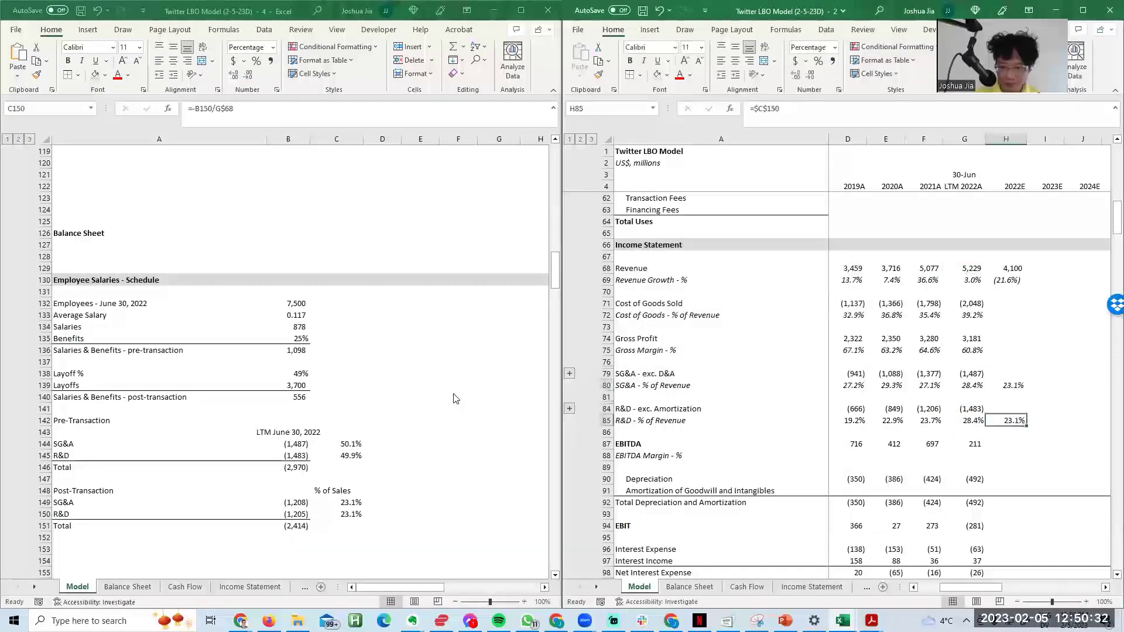
Step: Calculate the 2022E SG&A - exc. D&A in H79 by multiplying its percentage in H80 by the revenue in H68
key(Up)
key(Up)
key(Up)
key(Up)
text(=)
key(Down)
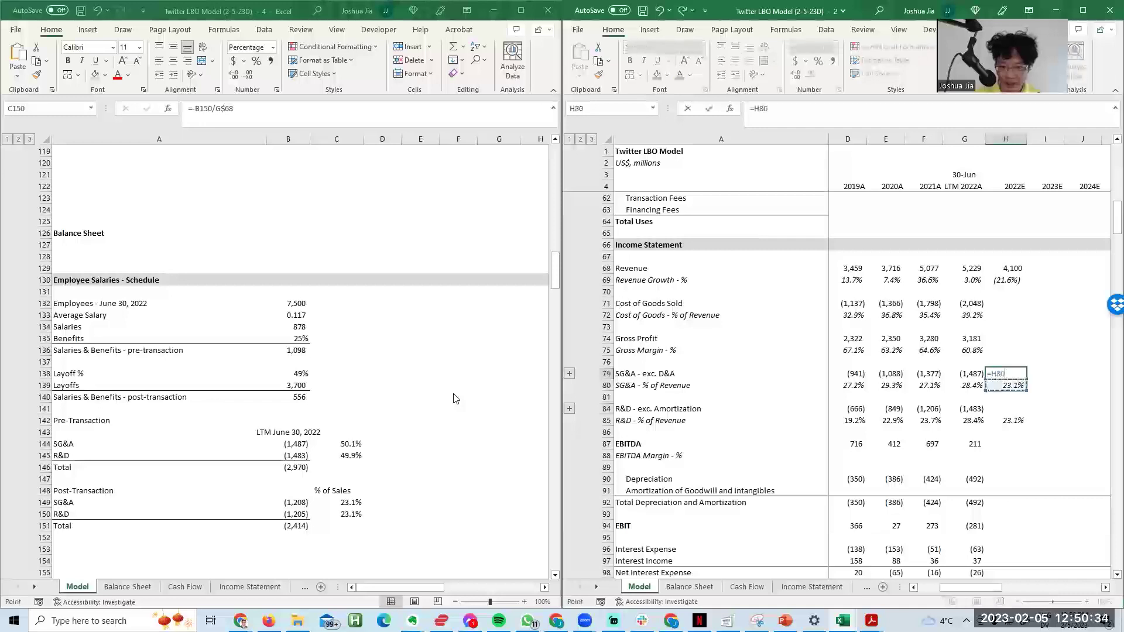
text(*)
key(Up)
key(Up)
key(Up)
key(Up)
key(Up)
key(Up)
key(Up)
key(Up)
key(Up)
key(Up)
key(Up)
key(Up)
key(Up)
key(Up)
key(Up)
key(Up)
key(Down)
key(Down)
key(Down)
key(Down)
key(Down)
key(Down)
key(Down)
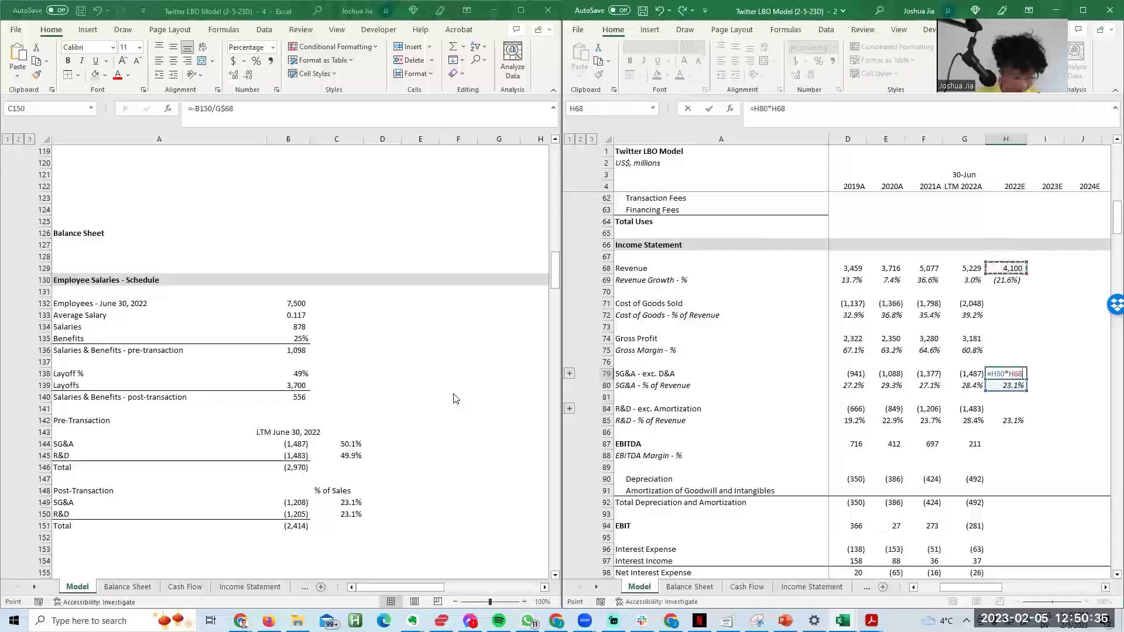
key(ctrl+Return)
Step: Copy the 2022E SG&A formula from H79 to the R&D - exc. Amortization cell H84
key(ctrl+c)
key(Down)
key(Down)
key(Down)
key(ctrl+v)
Step: Change the 2022E SG&A formula in H79 to =-H80*H$68 and copy it to the R&D cell H84
key(Up)
key(Up)
key(Up)
key(F2)
key(ctrl+Return)
key(ctrl+c)
key(Down)
key(Down)
key(Down)
key(ctrl+v)
Step: Check the cell references in the 2022E R&D and SG&A formulas in H84 and H79
key(F2)
key(Escape)
key(Up)
key(Up)
key(Up)
key(F2)
key(Escape)
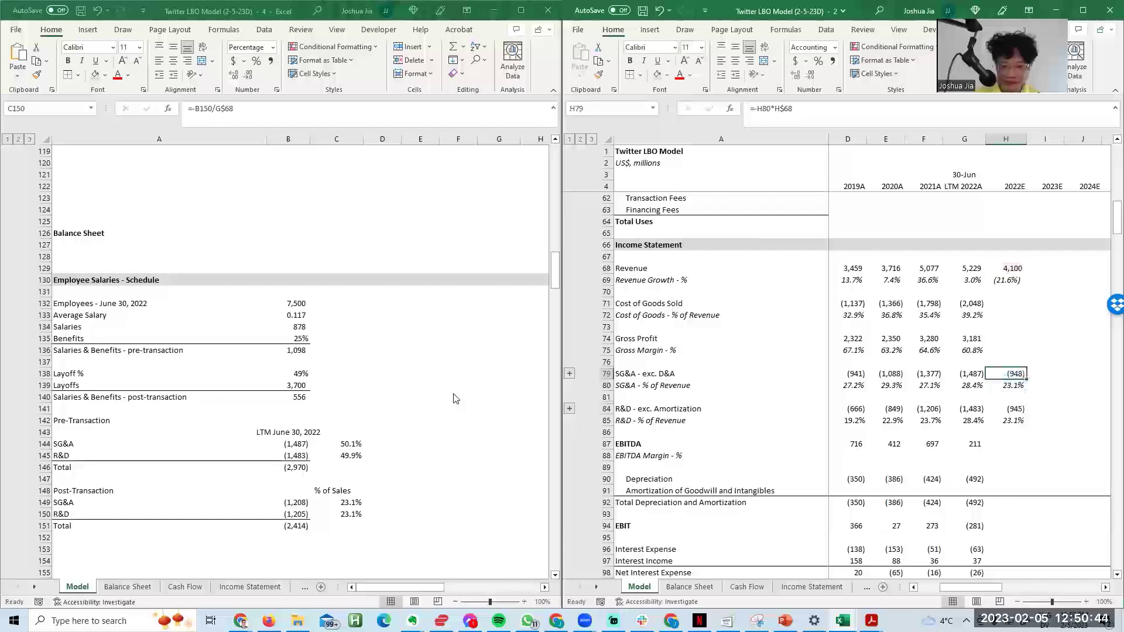
key(F2)
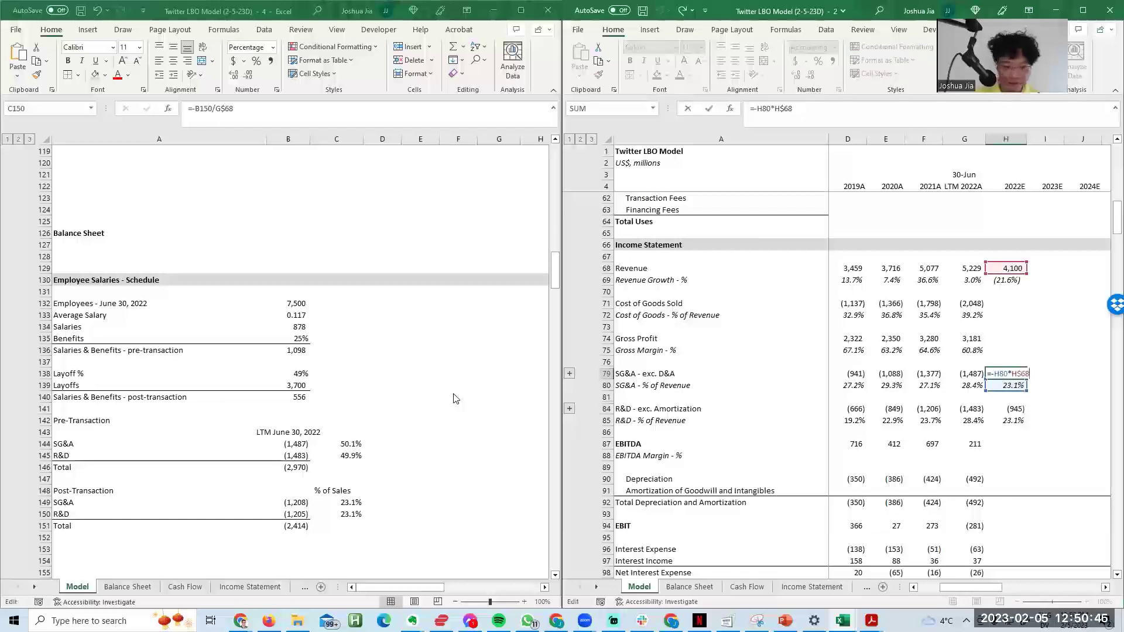
key(Escape)
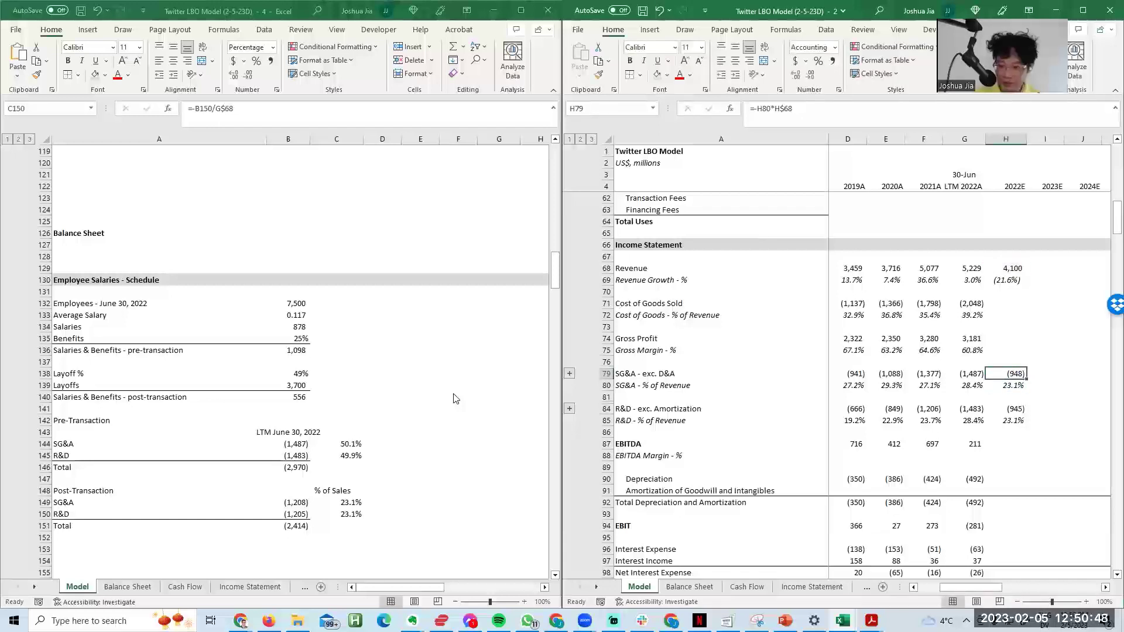
key(shift+Left)
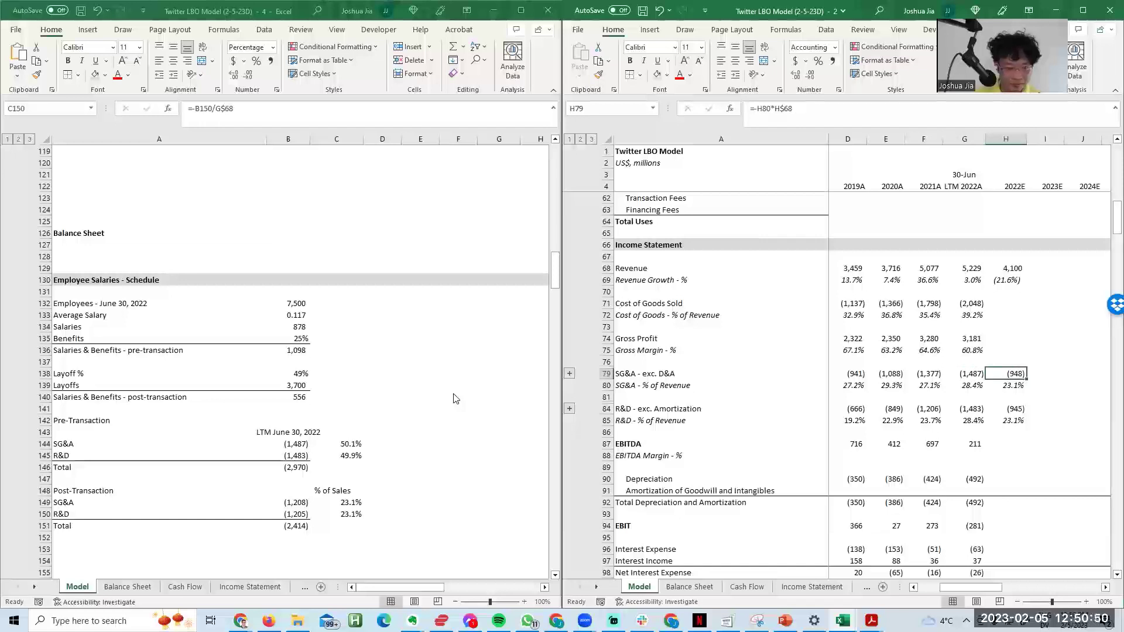
Step: Check the post-transaction SG&A and R&D formulas in B149 and B150 of the Employee Salaries schedule
key(alt+Tab)
key(Left)
key(Up)
key(F2)
key(Escape)
key(Down)
key(F2)
key(Escape)
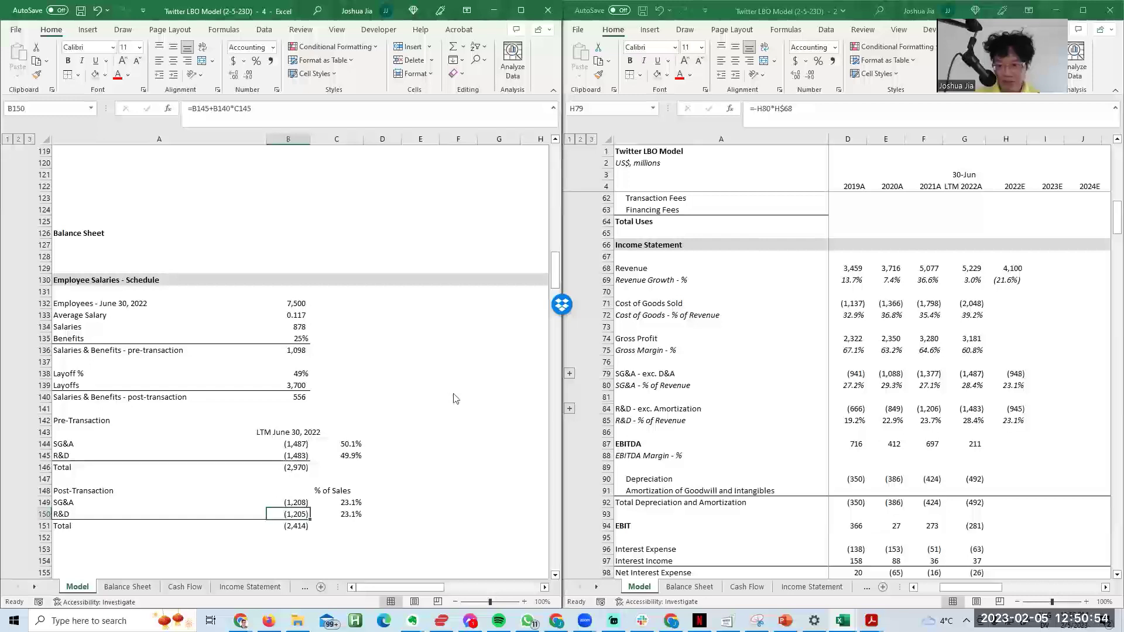
Step: Calculate the 2022E Gross Profit in H74 of the income statement as =SUM(H68,H71)
key(alt+Tab)
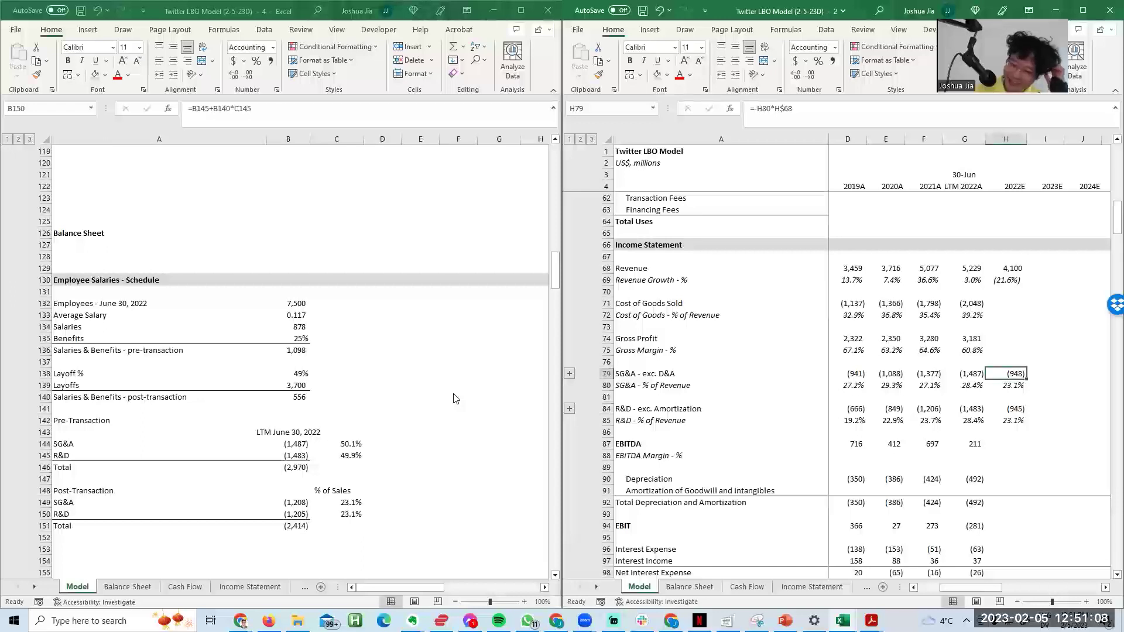
key(Up)
key(Up)
key(Up)
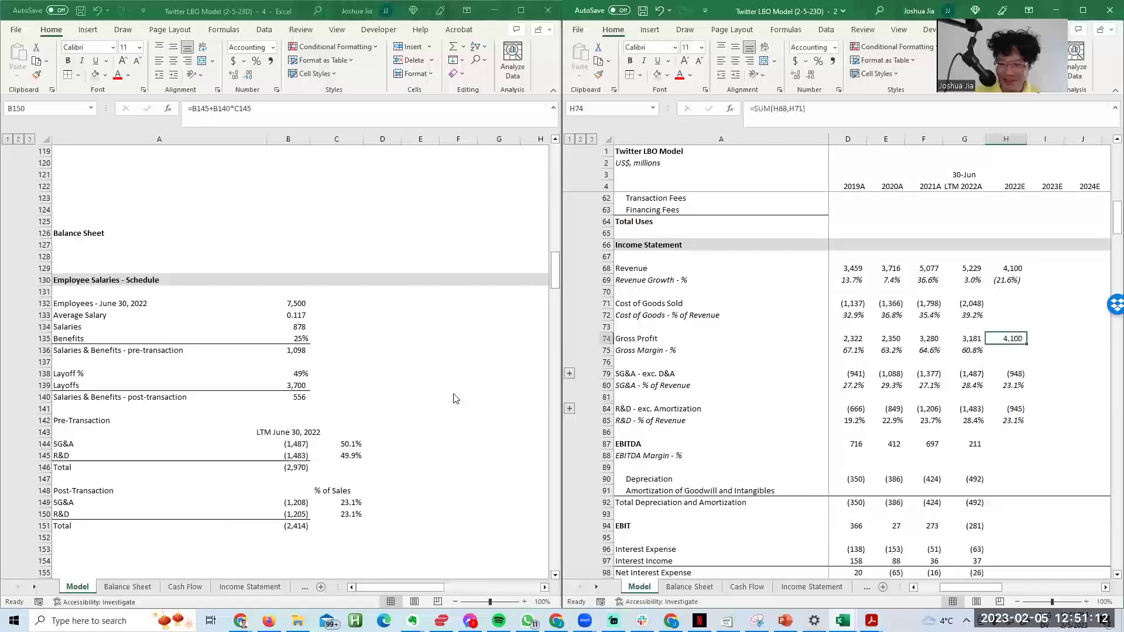
Step: Extend the Gross Margin - % formula from the LTM 2022A column to 2022E in H75
key(Down)
key(Down)
key(Down)
key(Down)
key(Escape)
key(Up)
key(F2)
key(Escape)
key(shift+Left)
Step: Set the 2022E Cost of Goods - % of Revenue in H72 equal to the LTM 2022A percentage in G72
key(Up)
key(Left)
key(Up)
key(F2)
key(Tab)
key(F2)
key(Escape)
key(Up)
key(Up)
key(Up)
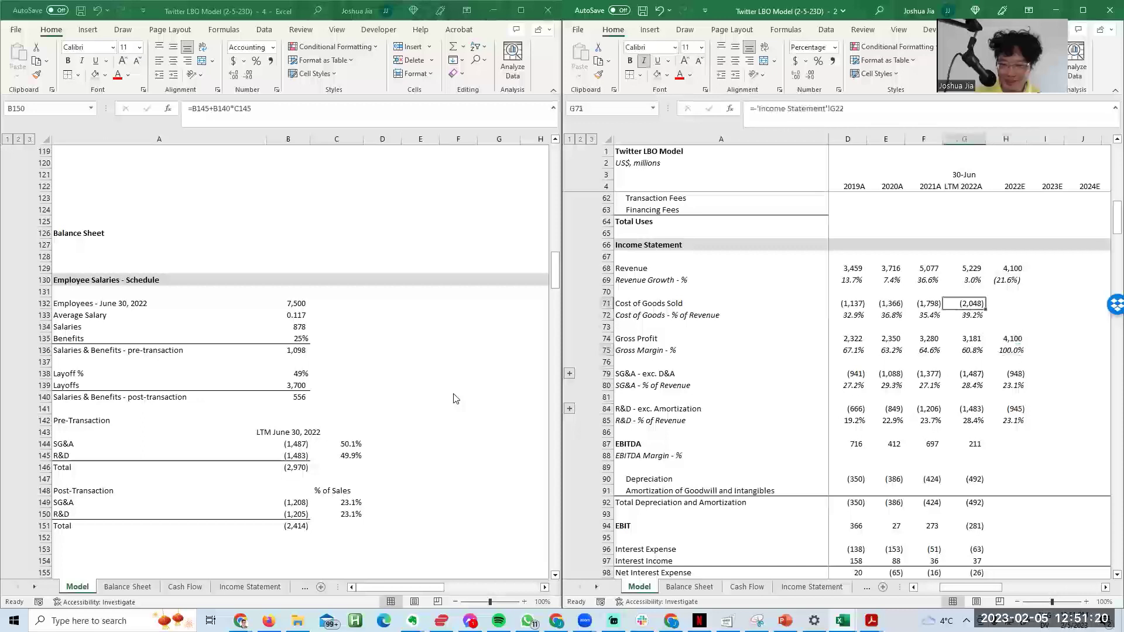
text(=)
key(Left)
key(Return)
key(Up)
key(Up)
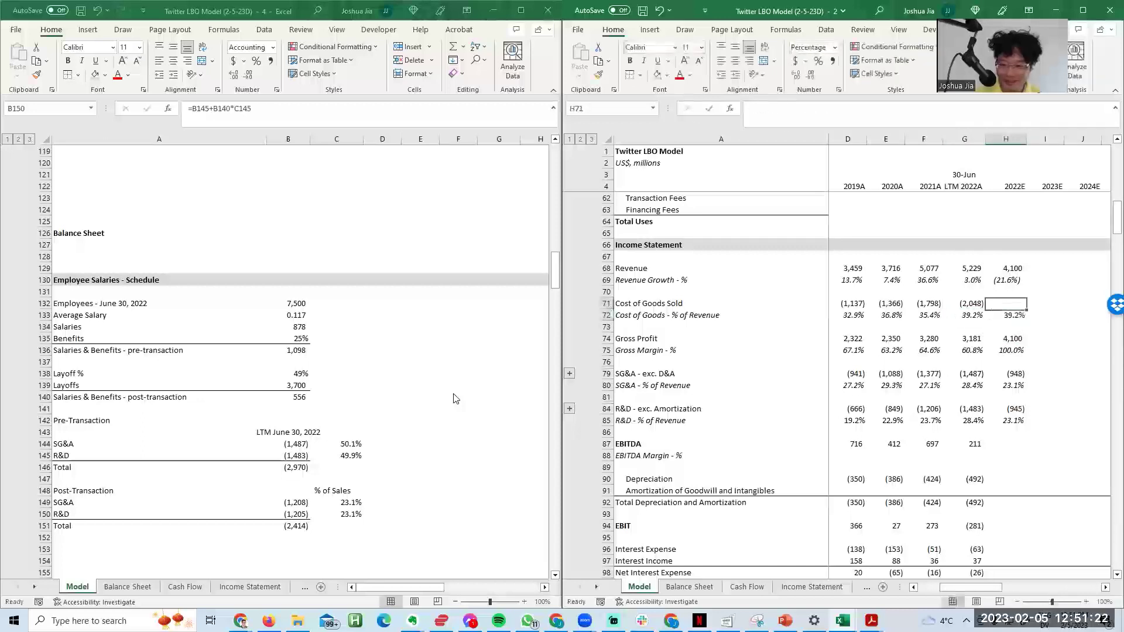
Step: Calculate the 2022E Cost of Goods Sold in H71 as =-H68*H72
key(F2)
key(Escape)
text(=)
key(Up)
key(Up)
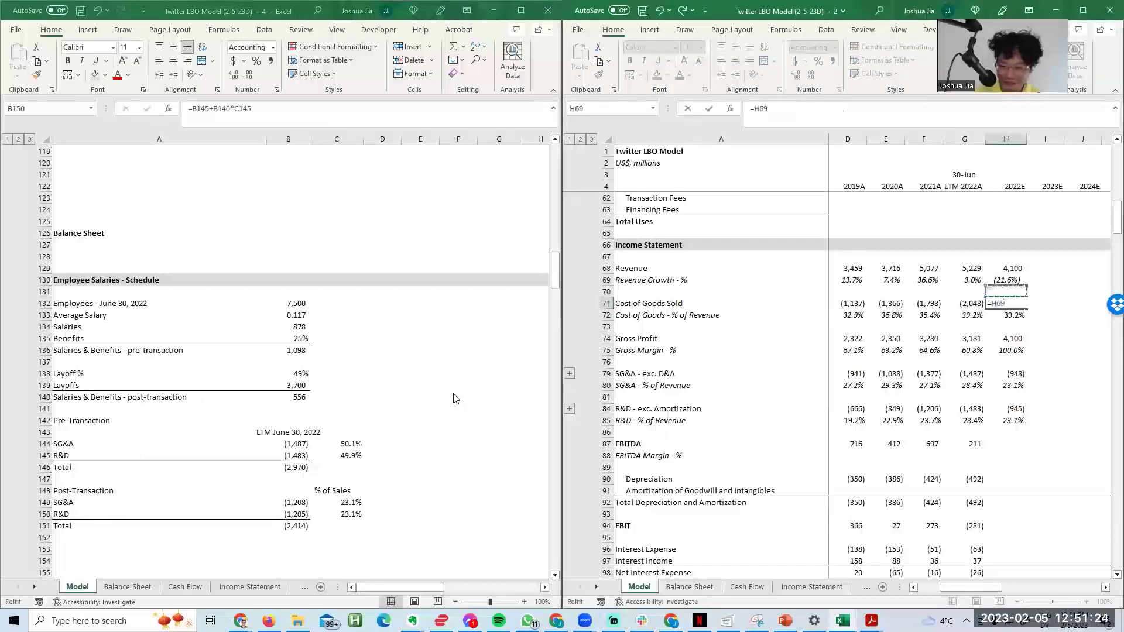
key(Up)
text(*)
key(Down)
key(ctrl+Return)
key(F2)
key(Home)
key(Right)
text(-)
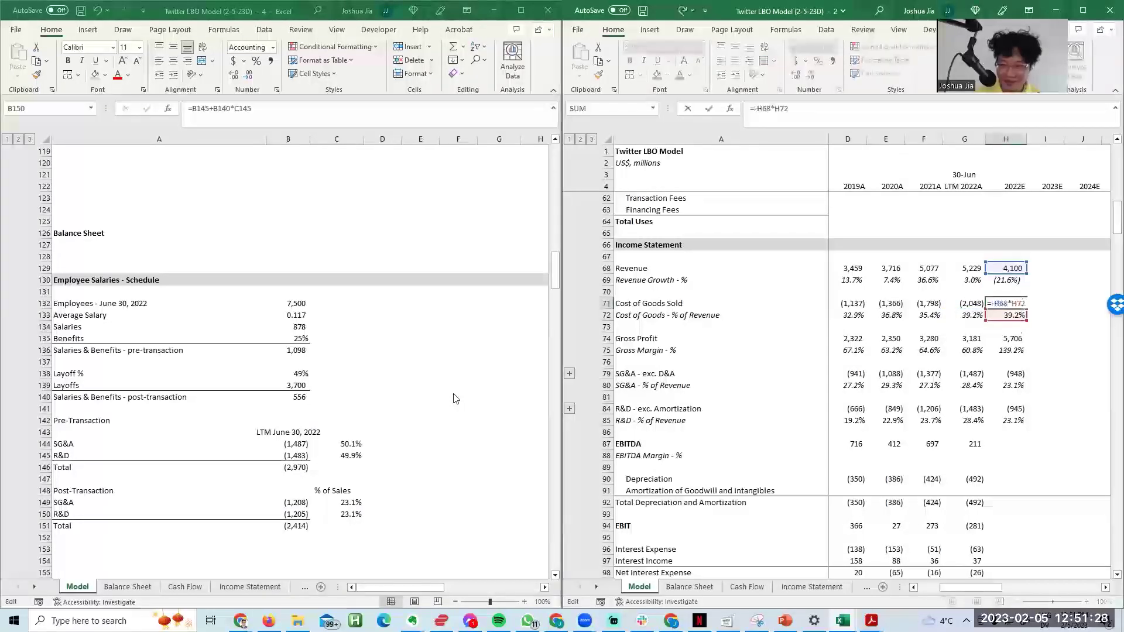
key(ctrl+Return)
Step: Check the 2022E Cost of Goods Sold, Gross Profit and SG&A formulas in H71, H74 and H79
key(F2)
key(Escape)
key(Down)
key(Down)
key(Down)
key(F2)
key(Escape)
key(Down)
key(Down)
key(Down)
key(Down)
key(Down)
key(Down)
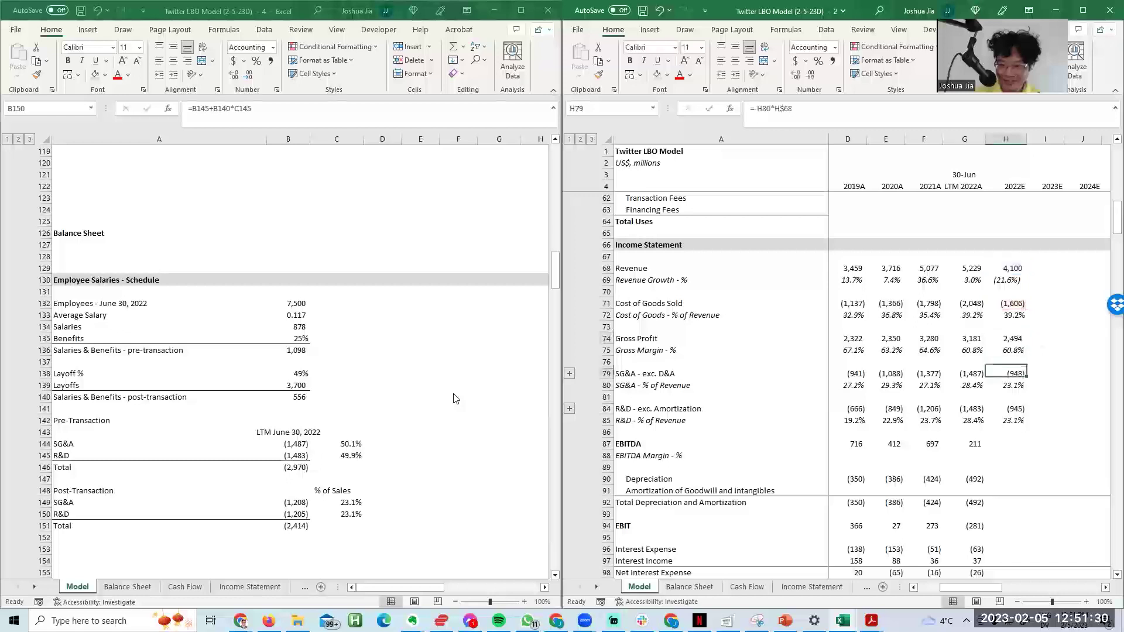
key(F2)
key(Escape)
Step: Calculate the 2022E EBITDA in H87 as =SUM(H74,H79,H84) and check its references
key(Down)
key(Down)
key(Down)
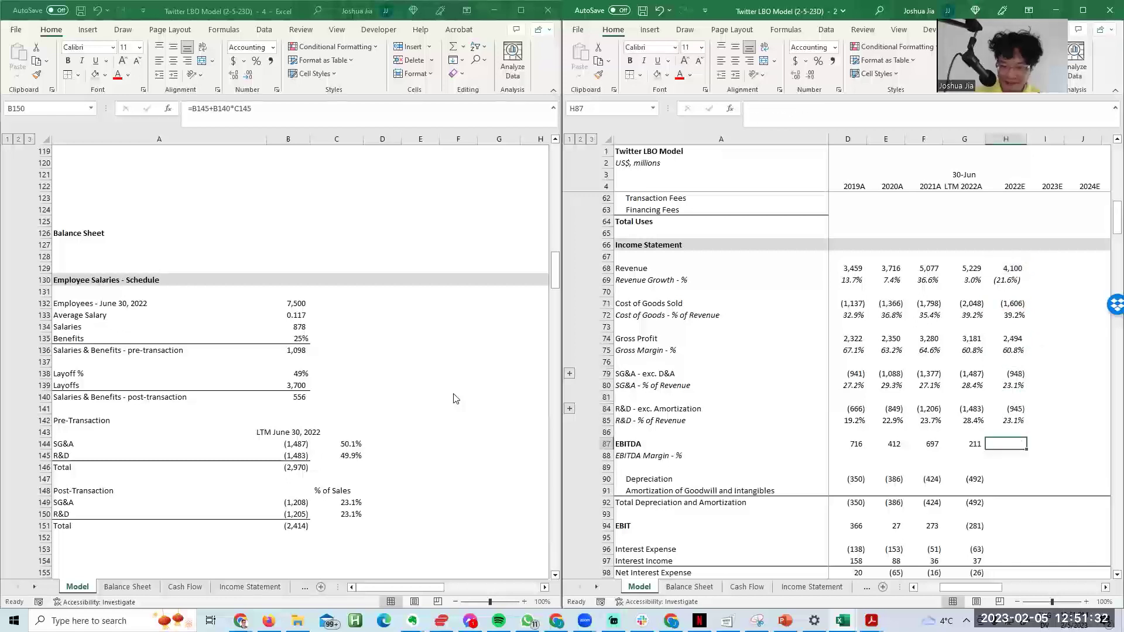
key(F2)
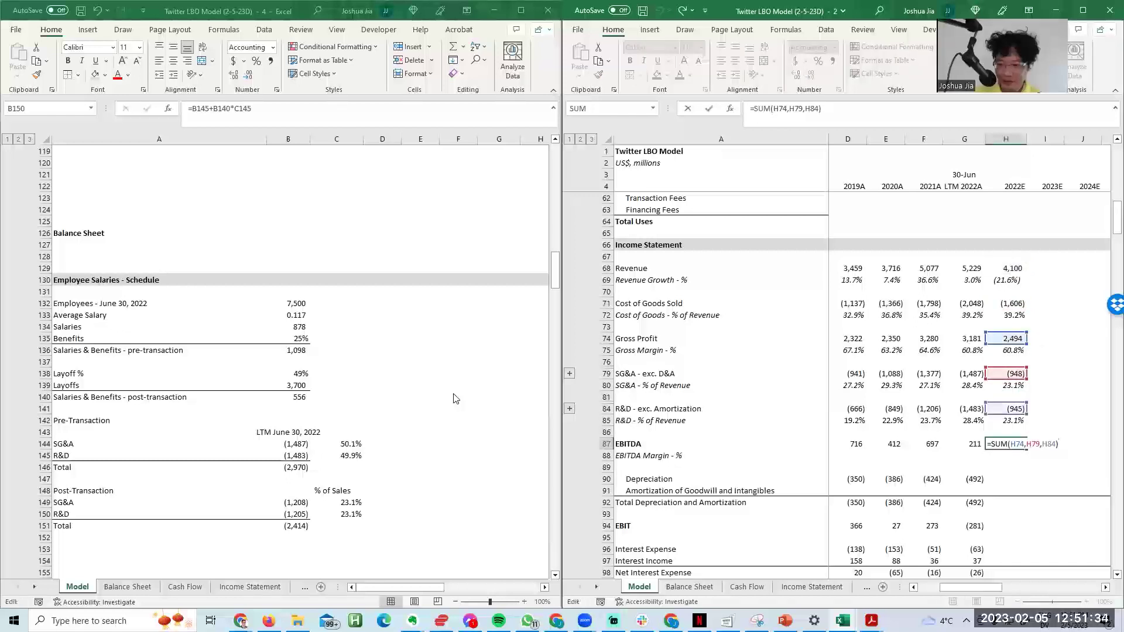
key(Escape)
key(F2)
key(Escape)
Step: Check the 2022E EBITDA formula in H87 and the SG&A formulas in row 79
key(Right)
key(Right)
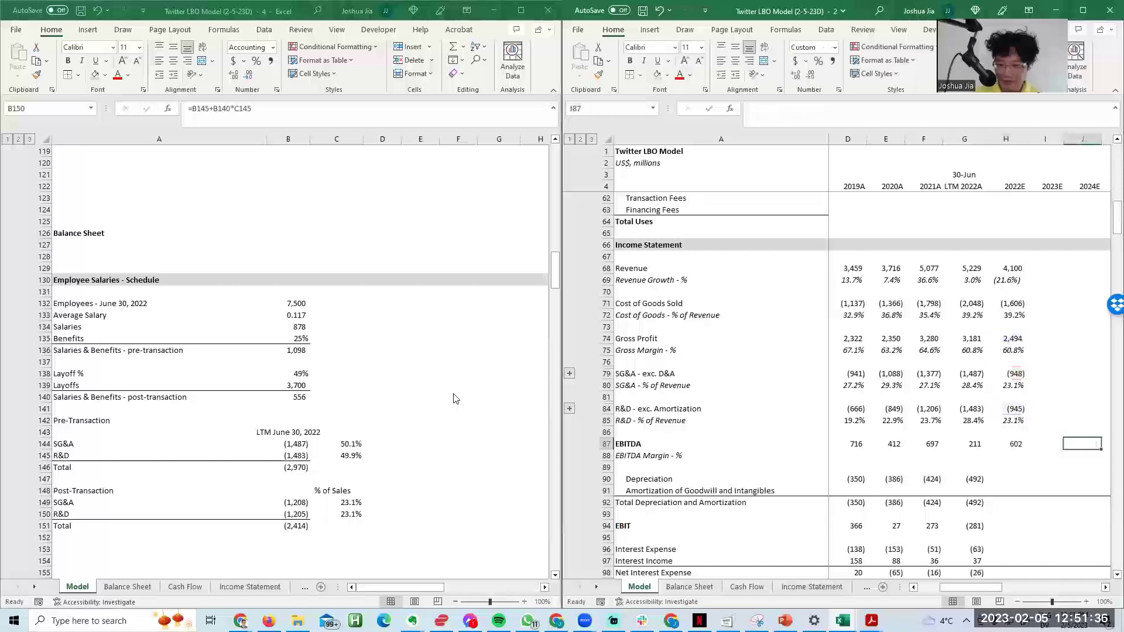
key(Right)
key(Right)
key(Left)
key(Left)
key(Left)
key(Left)
key(F2)
key(Escape)
key(Up)
key(Up)
key(Up)
key(Up)
key(Up)
key(F2)
key(Escape)
key(Left)
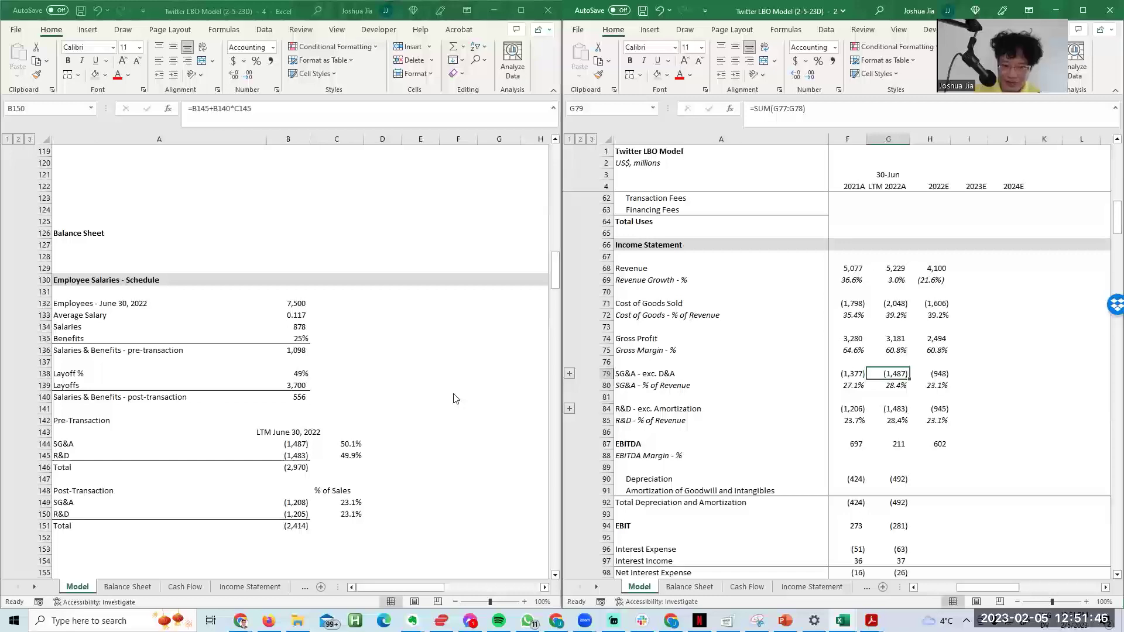
Step: Insert a row below SG&A - % of Revenue and label it "SG&A - % Change" in A81
key(Down)
key(Down)
key(ctrl+Left)
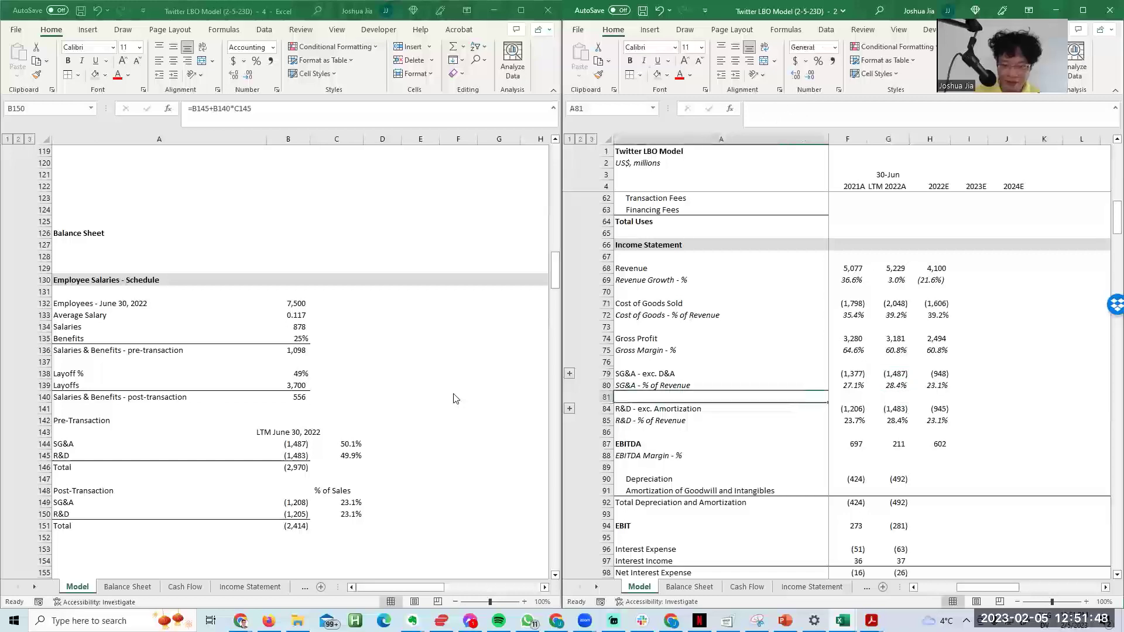
key(alt+i)
text(r)
text(SG&A)
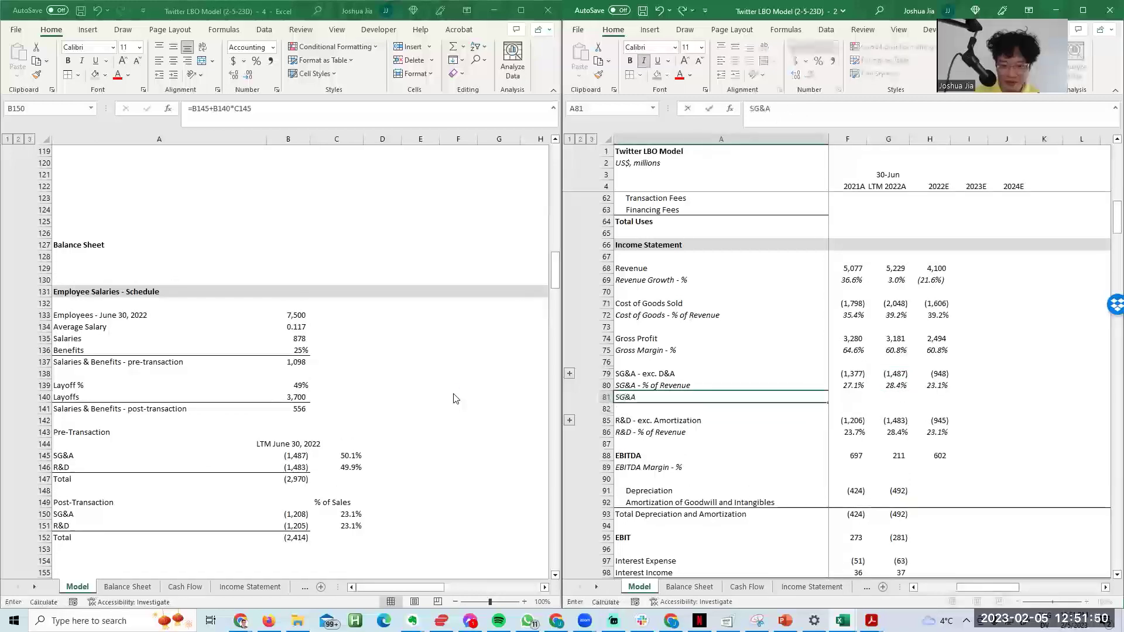
text( - % Change)
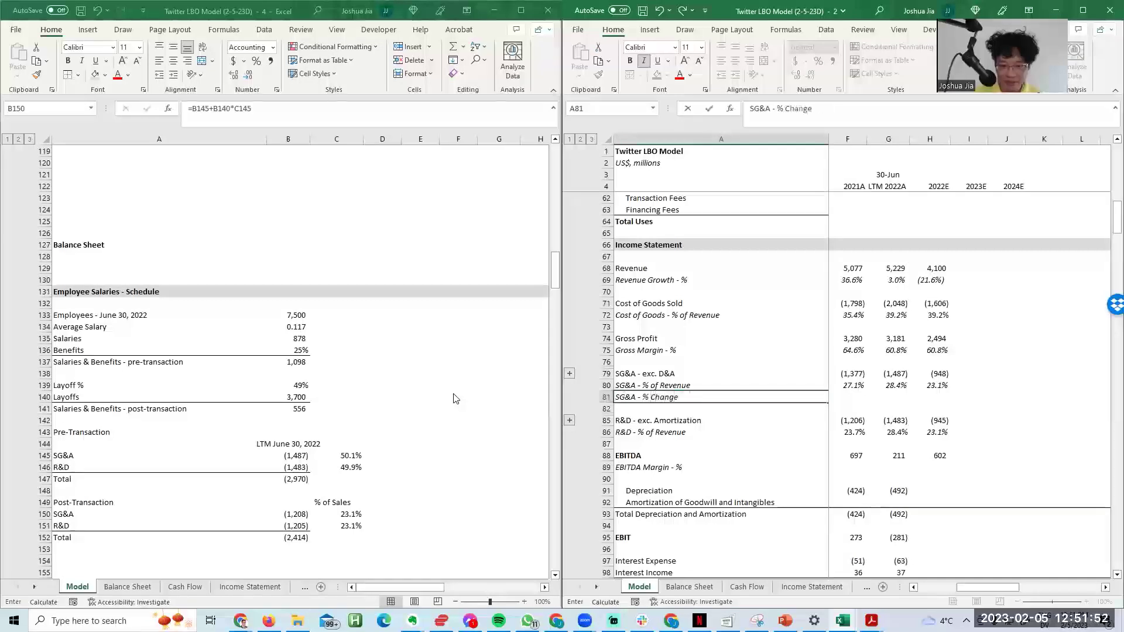
Step: Calculate the 2018A SG&A - % Change in C81 as =C79/B79-1
key(Right)
key(Right)
text(=)
key(Up)
key(Up)
text(/)
key(Up)
key(Up)
key(Left)
text(-1)
key(ctrl+Return)
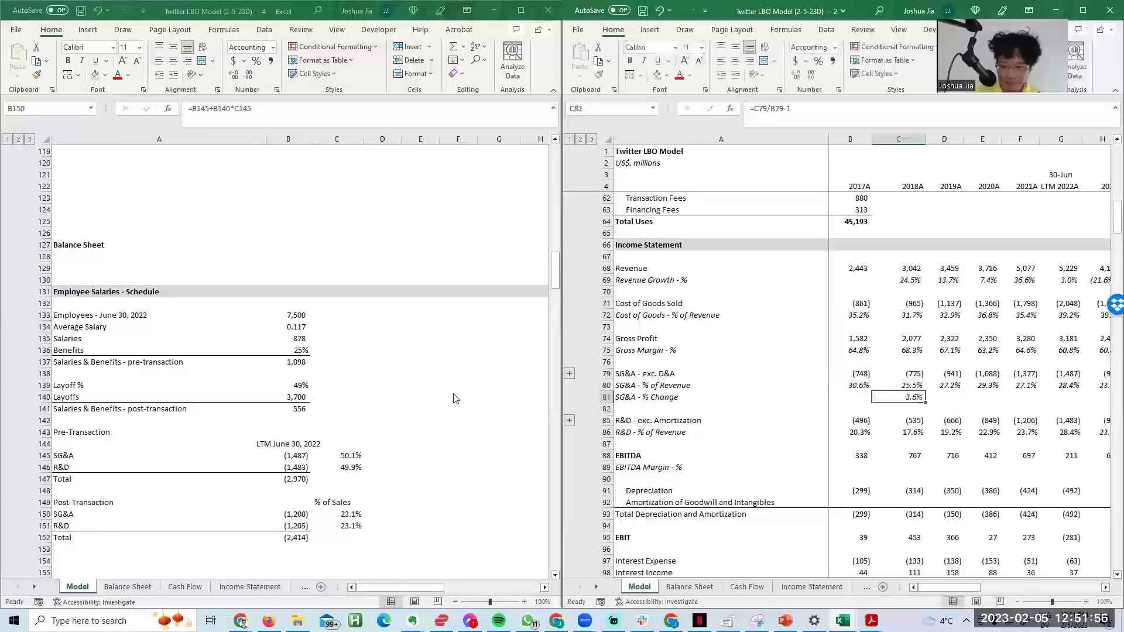
Step: Extend the SG&A - % Change formula from C81 through LTM 2022A in G81
key(shift+Right)
key(shift+Right)
key(shift+Right)
key(shift+Right)
key(shift+Right)
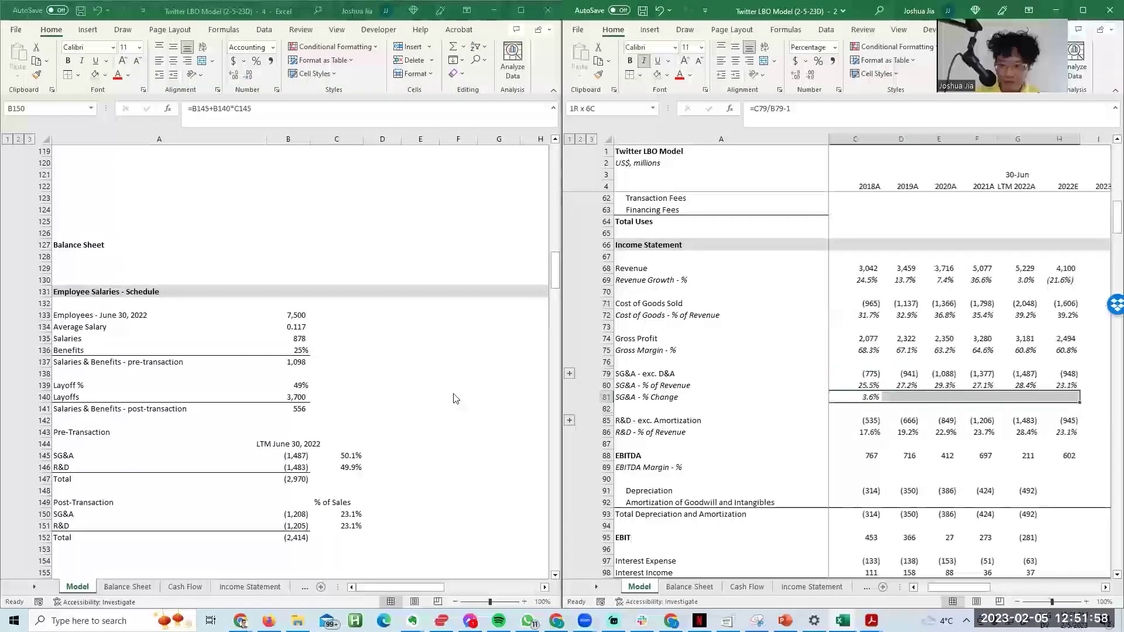
key(shift+Left)
key(ctrl+r)
Step: Maximize the income statement window and check the SG&A - % Change formulas across row 81
key(super+Up)
key(Left)
key(Right)
key(F2)
key(Escape)
key(Right)
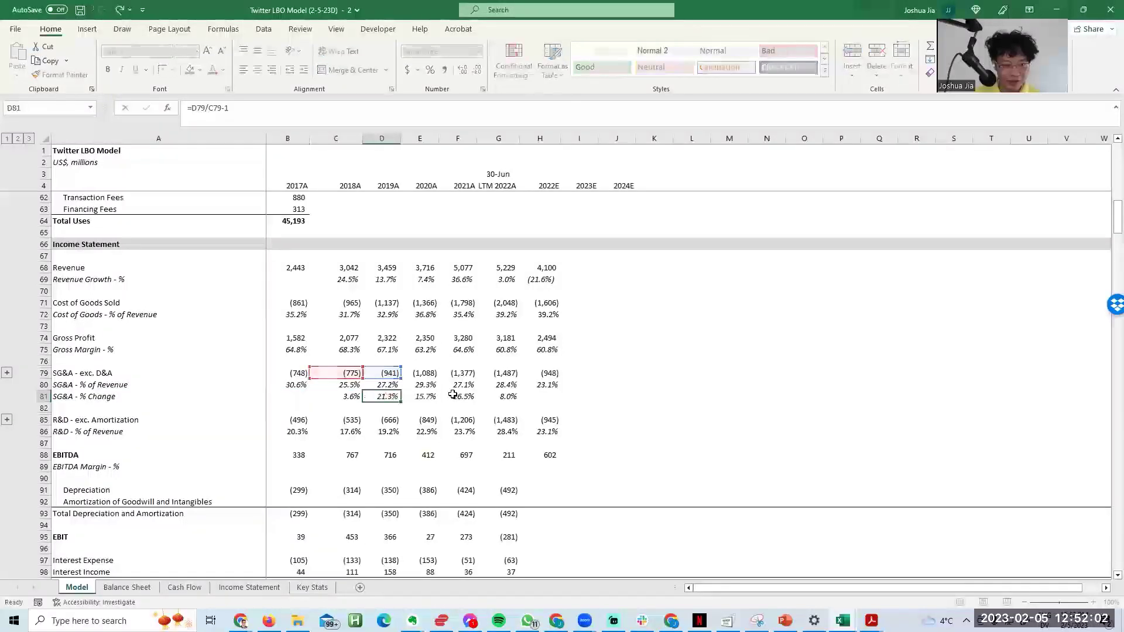
key(Right)
key(Right)
key(Right)
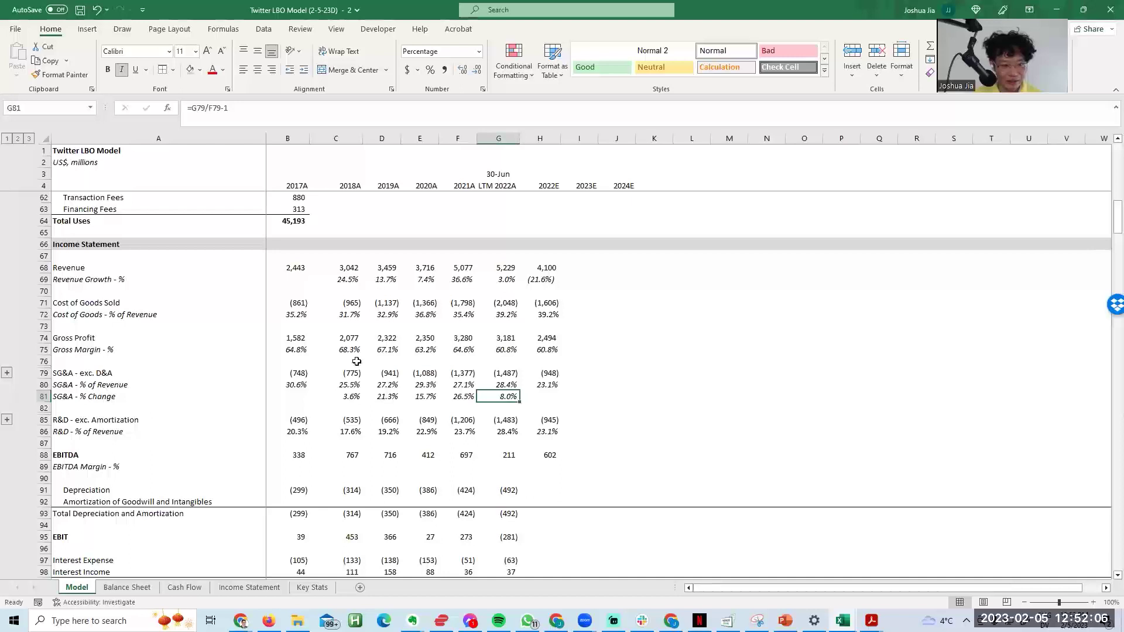
Step: Compare the 2019A and 2020A SG&A changes in D81:E81 with the revenue growth in D69:E69
drag(372, 395, 423, 397)
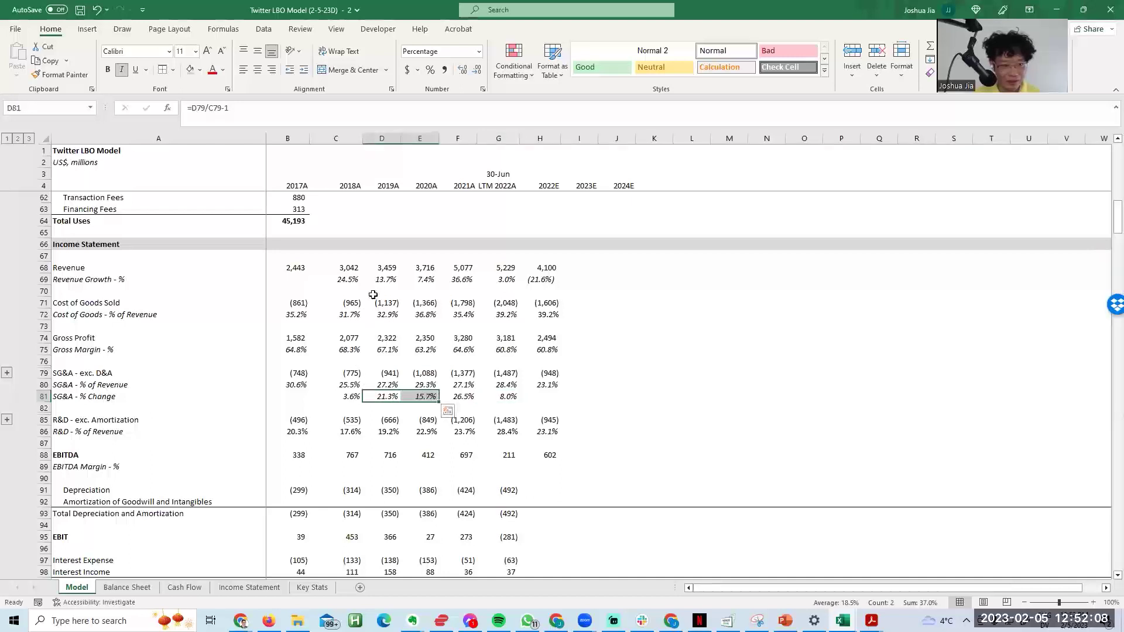
drag(377, 283, 419, 282)
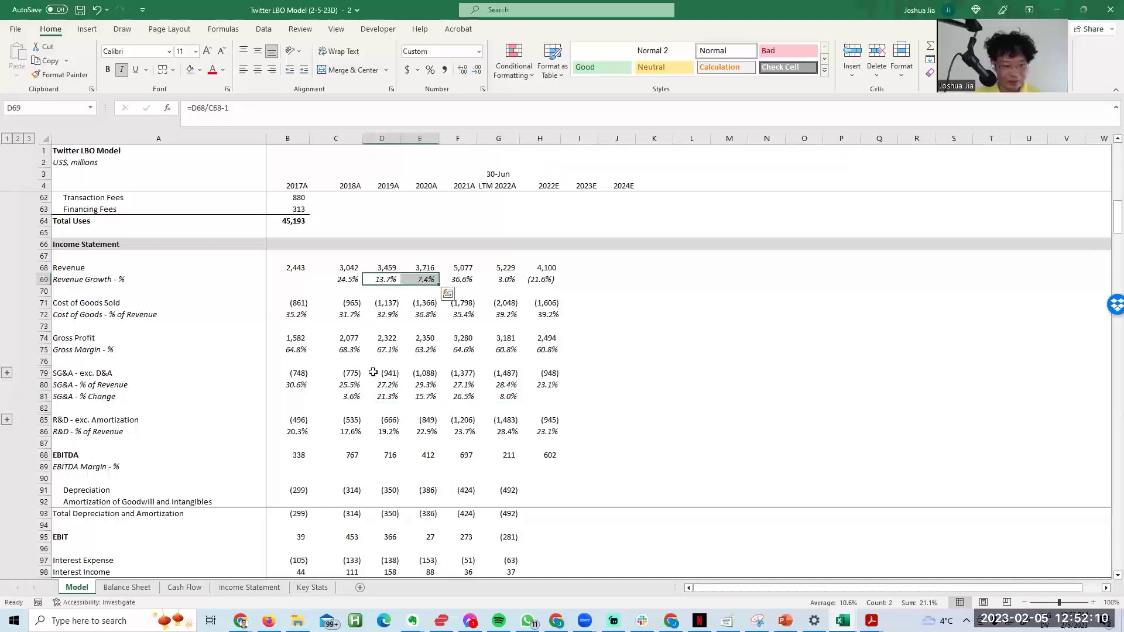
drag(373, 374, 382, 394)
click(383, 398)
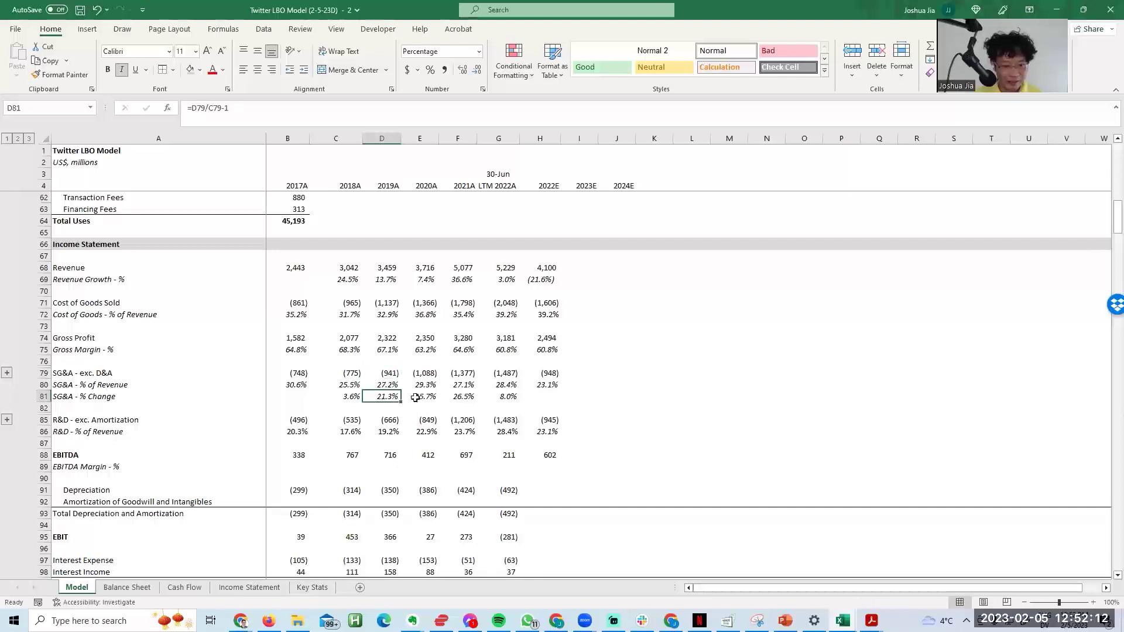
Step: Check the SG&A change formulas in E81 and F81 against the 2021A revenue growth formula in F69
click(461, 396)
key(F2)
key(Escape)
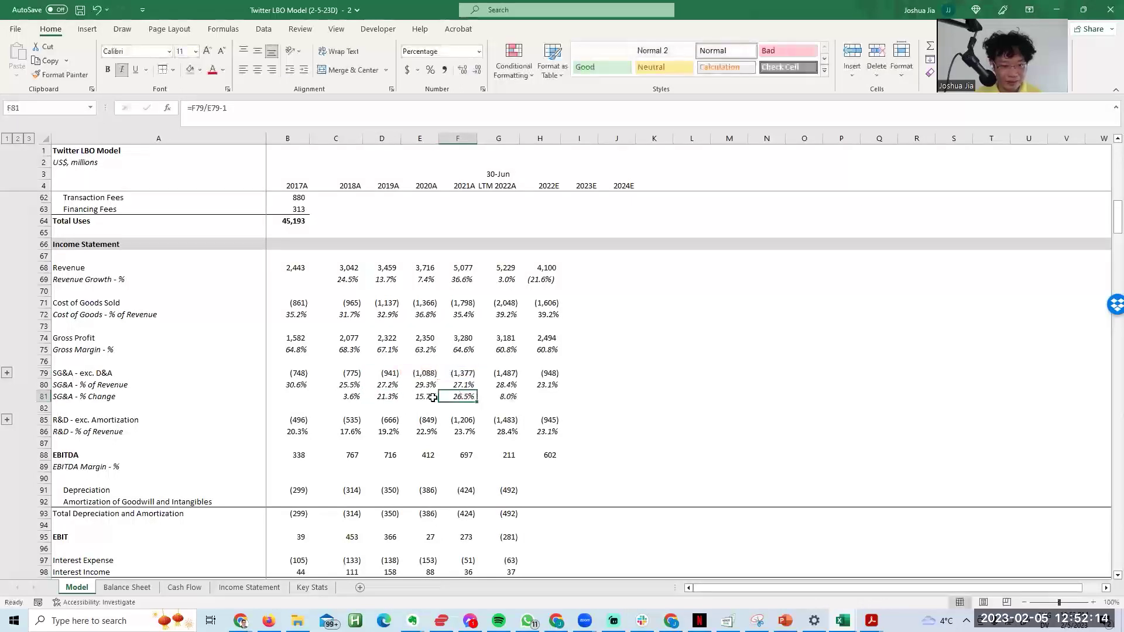
click(431, 398)
key(F2)
key(Escape)
click(450, 397)
key(F2)
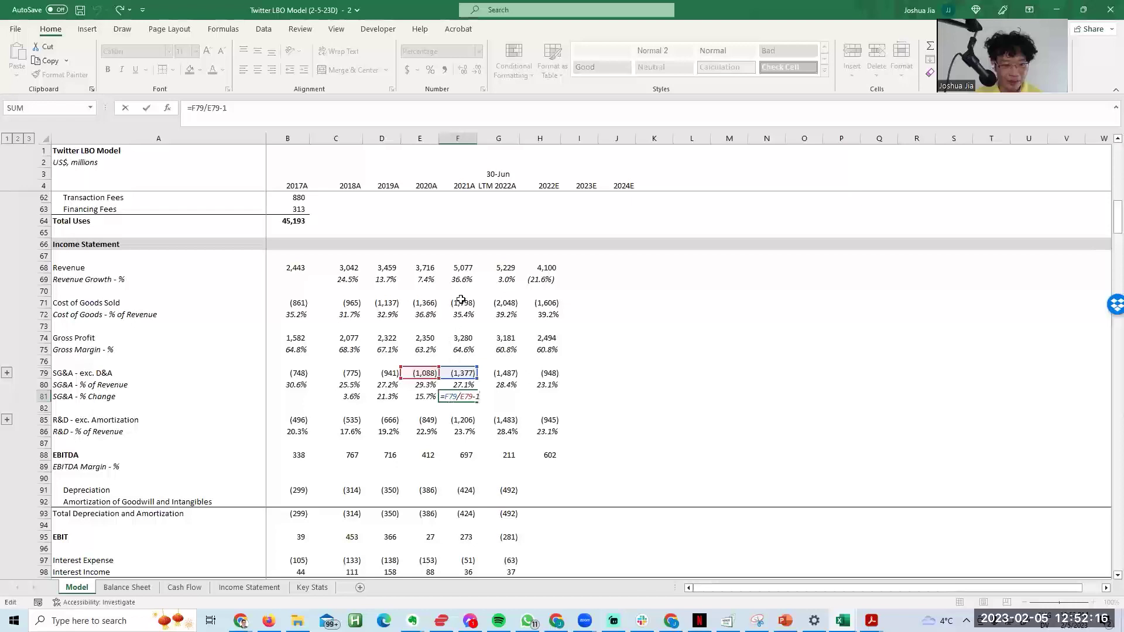
key(Escape)
double_click(462, 280)
key(Escape)
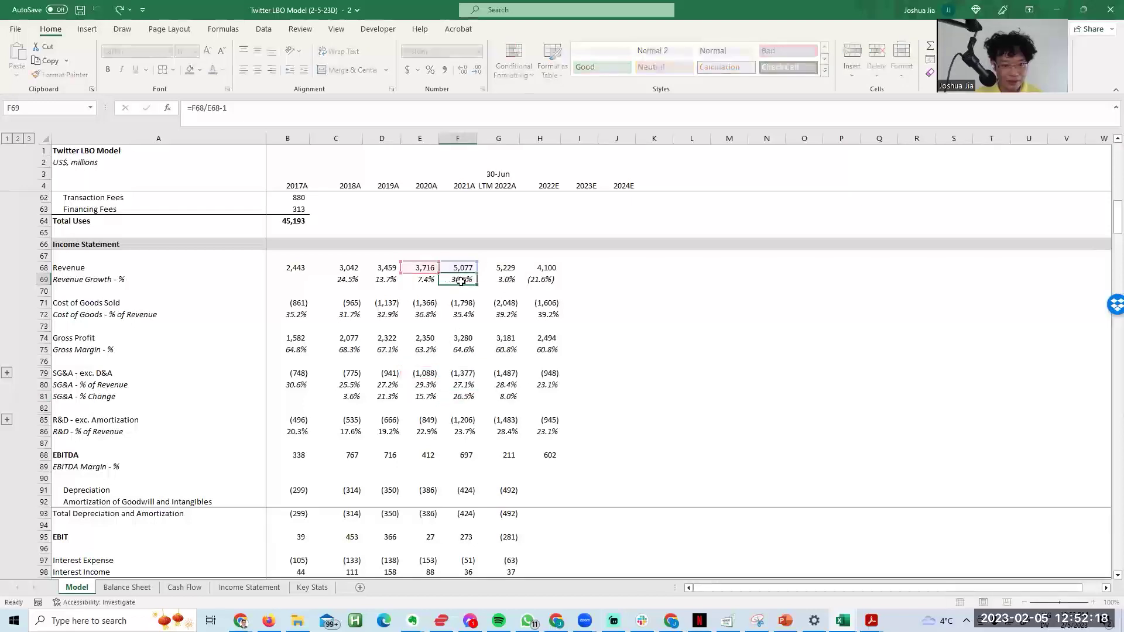
key(Escape)
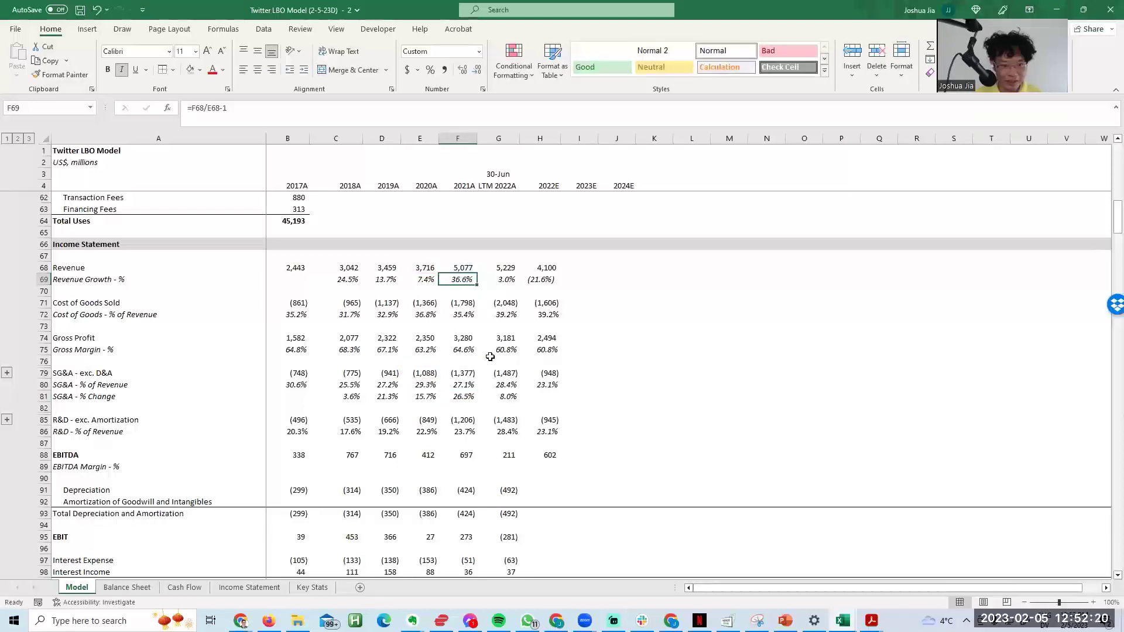
Step: Check the LTM 2022A SG&A change and percentage-of-revenue formulas in G81 and G80
double_click(510, 396)
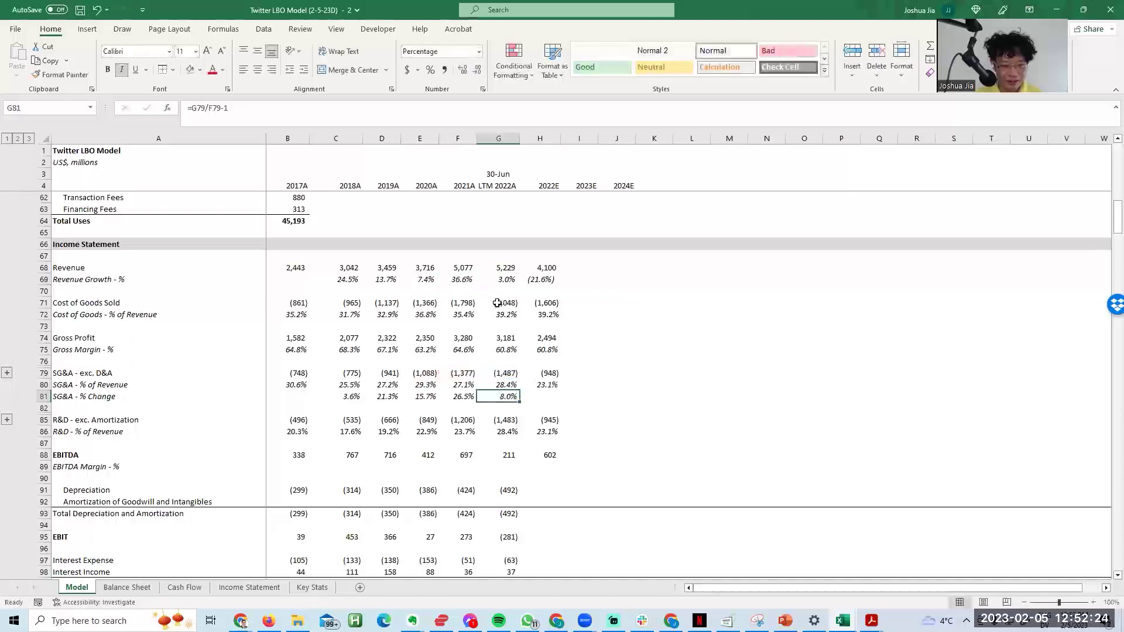
click(544, 396)
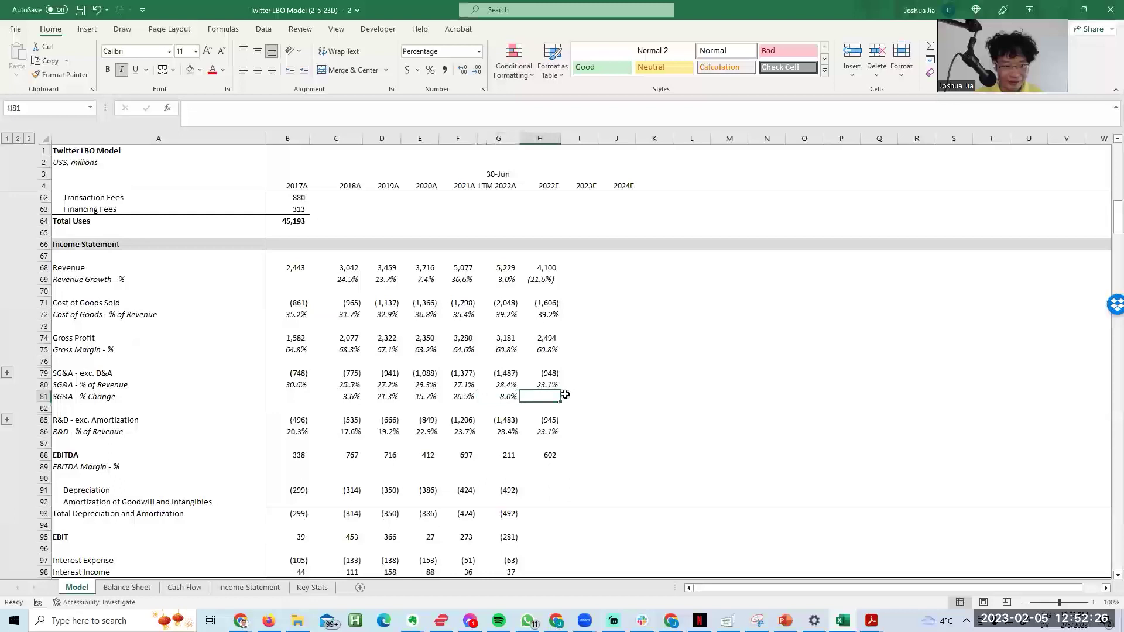
double_click(511, 386)
key(Escape)
Step: Clear the LTM 2022A Revenue Growth in G69 and SG&A - % Change in G81
double_click(500, 281)
key(Escape)
key(Down)
key(Down)
key(Down)
key(Down)
key(Down)
key(Down)
key(Down)
key(Down)
key(Down)
key(Down)
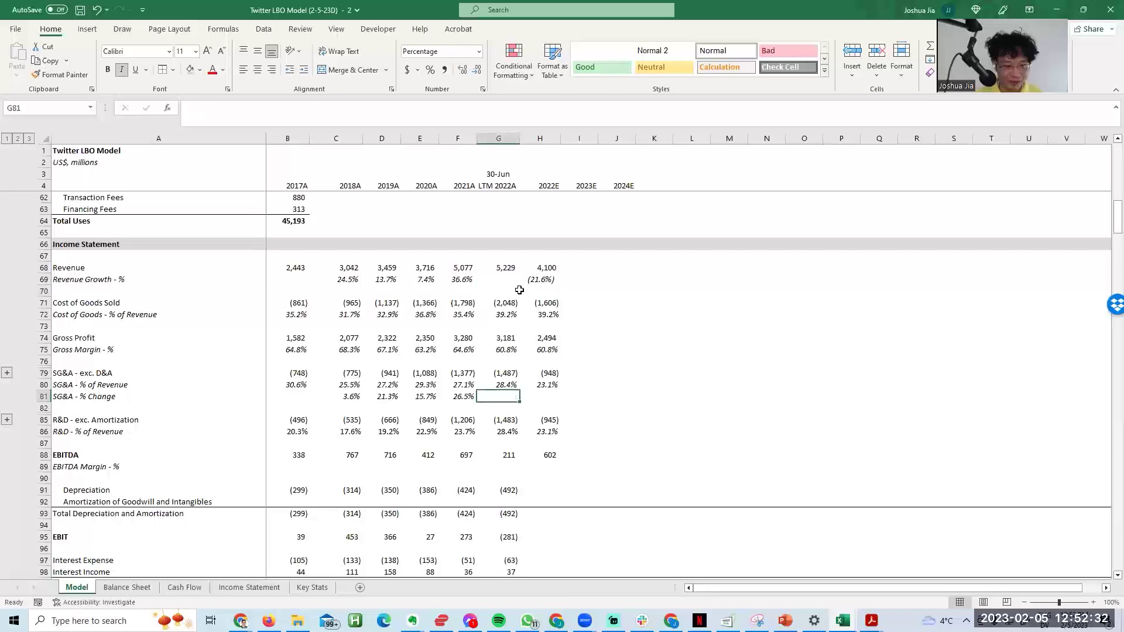
Step: Check the 2022E SG&A formula in H79 that drives the cost from its percentage of revenue
key(Right)
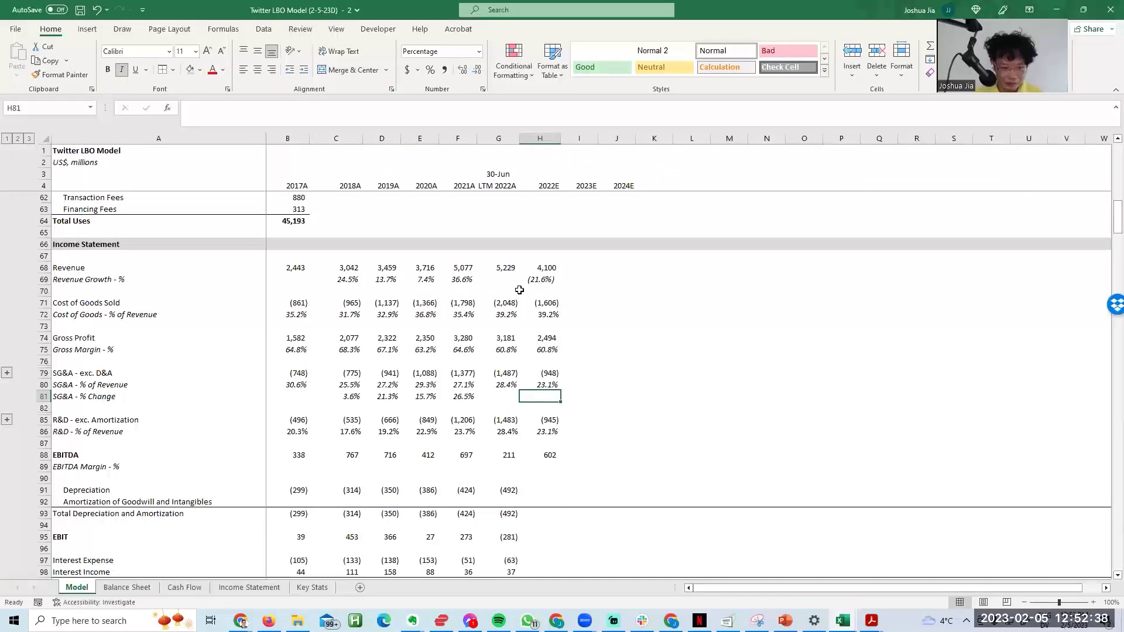
key(Up)
key(Up)
key(F2)
key(Escape)
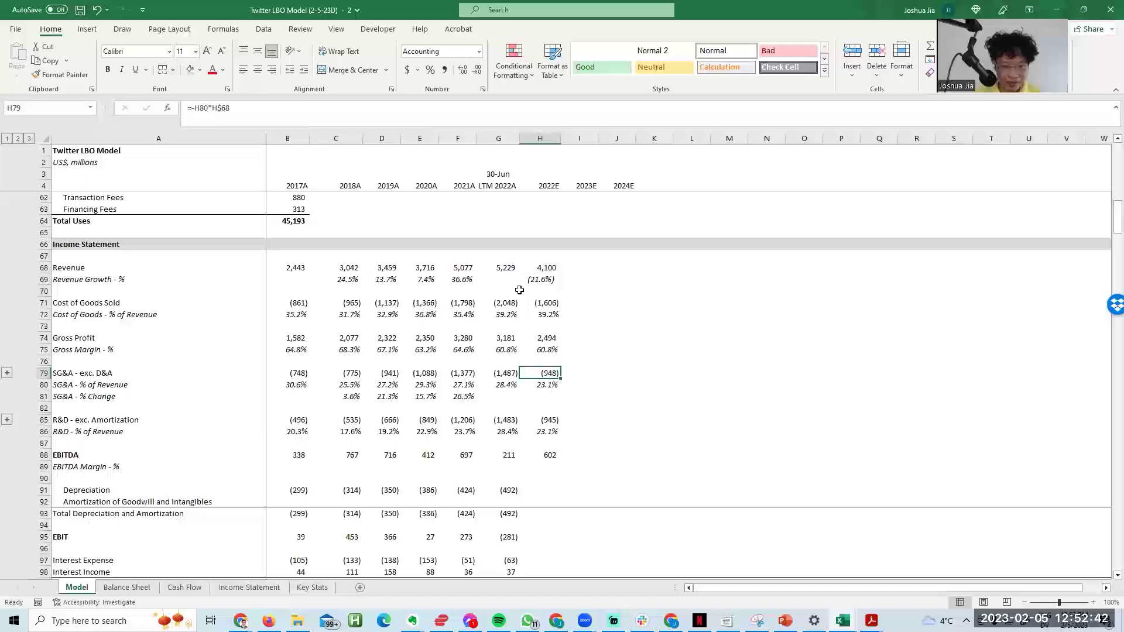
Step: Place the income statement window beside the one showing the Employee Salaries schedule and check the post-transaction SG&A formula in B150
key(super+Right)
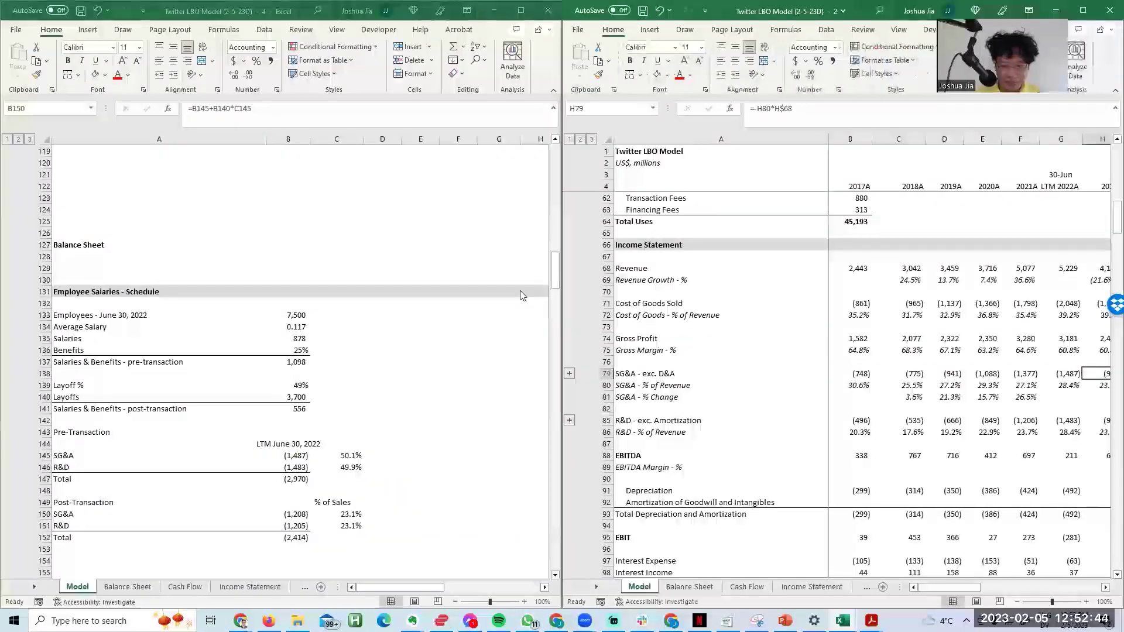
key(Right)
key(Left)
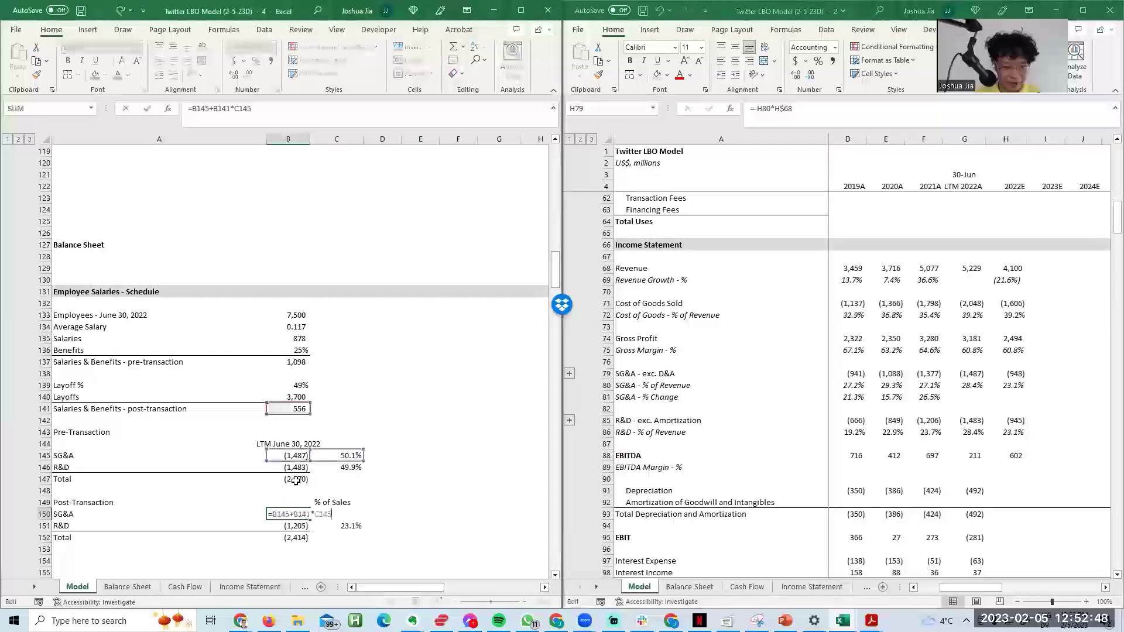
Step: Try linking the 2022E SG&A in H79 directly to the post-transaction SG&A amount in B150
key(ctrl+c)
key(alt+Tab)
key(Left)
key(Right)
key(alt+e)
key(s)
key(alt+l)
Step: Try linking the 2022E R&D in H85 directly to the post-transaction R&D amount in B151
key(alt+Tab)
key(Down)
key(ctrl+c)
key(alt+Tab)
key(Down)
key(Down)
key(Down)
key(Down)
key(ctrl+alt+v)
key(alt+l)
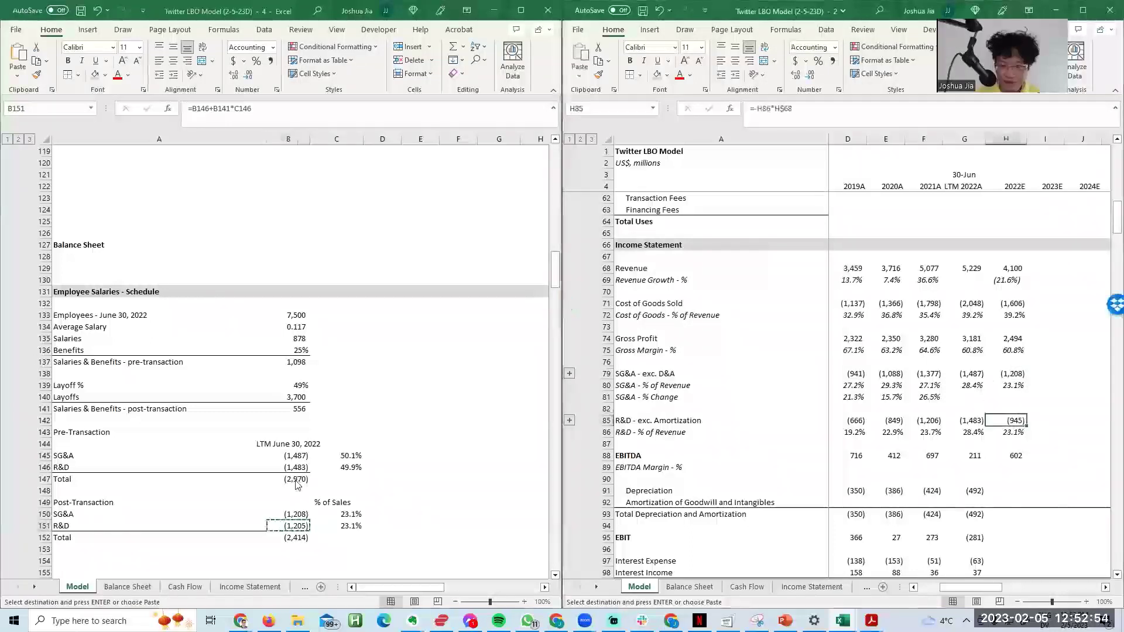
key(F2)
key(Escape)
Step: Fill the LTM 2022A SG&A percentage-of-revenue formula from G80 into the 2022E cell H80
key(Down)
key(F2)
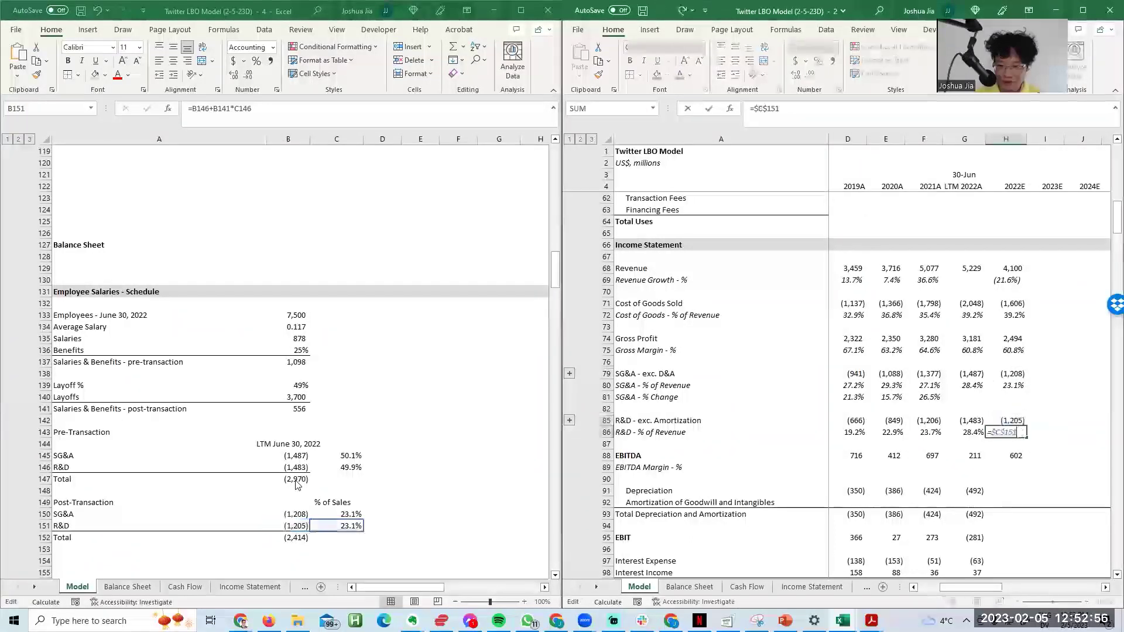
key(Escape)
key(Up)
key(Up)
key(Up)
key(Up)
key(Left)
key(Right)
key(ctrl+r)
key(F9)
Step: Fill the LTM 2022A R&D percentage-of-revenue formula from G86 into the 2022E cell H86
key(Down)
key(Down)
key(Down)
key(Down)
key(ctrl+r)
key(Left)
key(Right)
Step: Check the 2022E SG&A - % of Revenue formula in H80 and compare it with the LTM 2022A percentage
key(Up)
key(Up)
key(Up)
key(Up)
key(F2)
key(Escape)
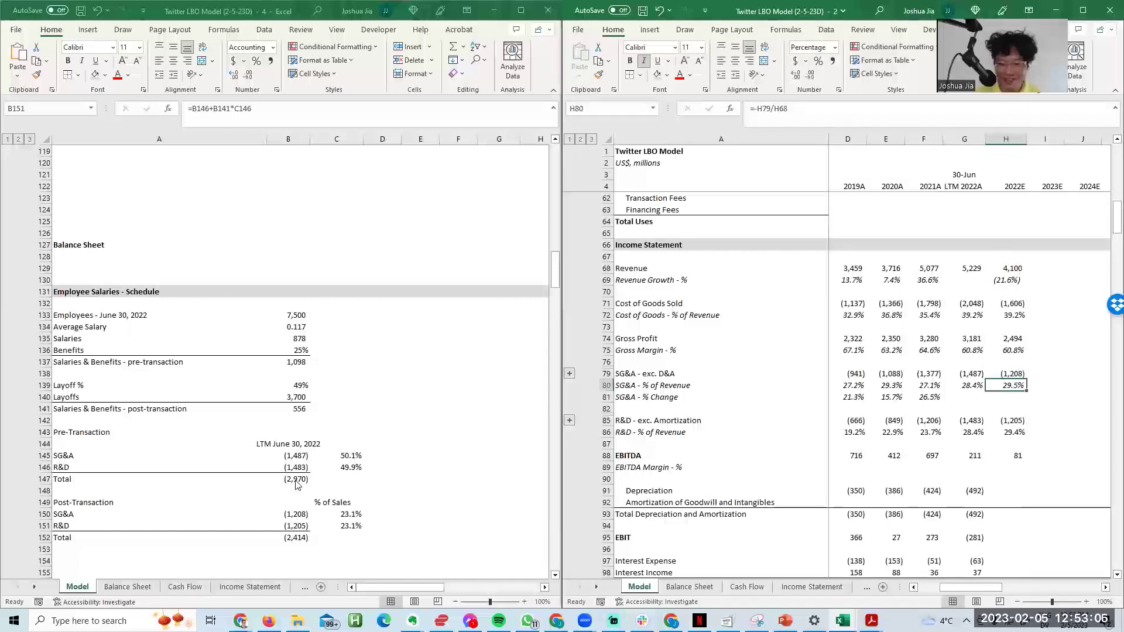
key(F2)
key(Escape)
key(Left)
key(Right)
key(Right)
key(Up)
key(Up)
key(Left)
key(Down)
key(Down)
key(F2)
Step: Check the 2022E Revenue Growth formula in H69 against the projected SG&A in H79
key(Up)
key(Up)
key(Up)
key(Up)
key(Up)
key(Up)
key(Up)
key(Up)
key(Up)
key(Up)
key(Up)
key(Down)
key(F2)
key(Escape)
key(Down)
key(Down)
key(Down)
key(Down)
key(Down)
key(Down)
key(Down)
key(Down)
key(Down)
key(Down)
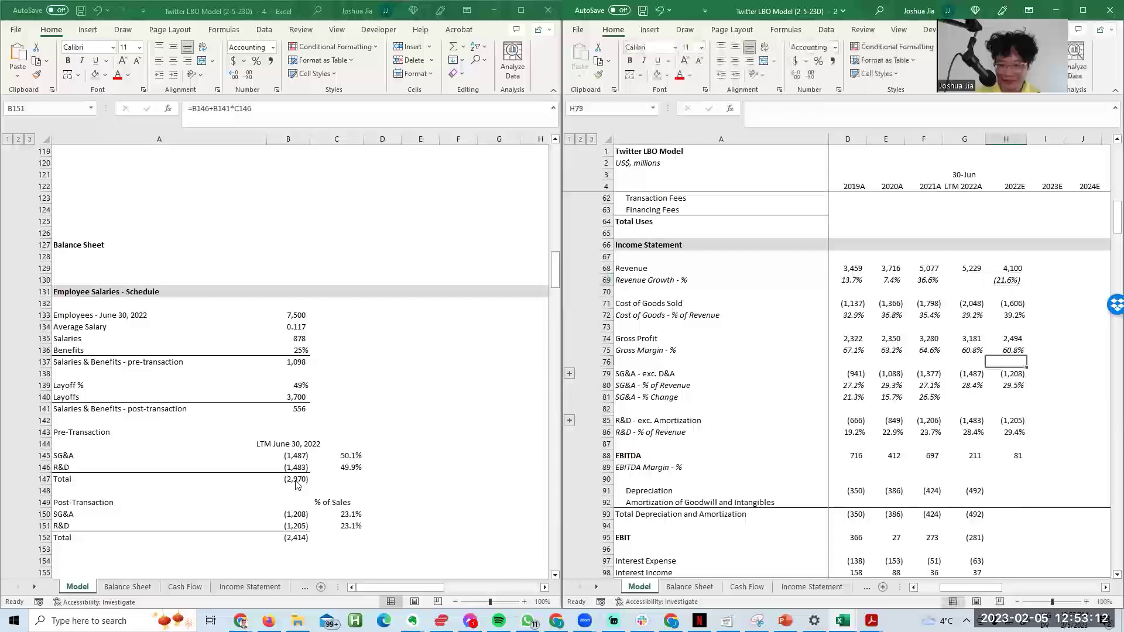
Step: Undo the direct links and copied percentage formulas for 2022E SG&A and R&D
key(ctrl+z)
key(ctrl+z)
key(ctrl+z)
key(ctrl+z)
key(ctrl+z)
key(ctrl+z)
key(ctrl+z)
key(ctrl+z)
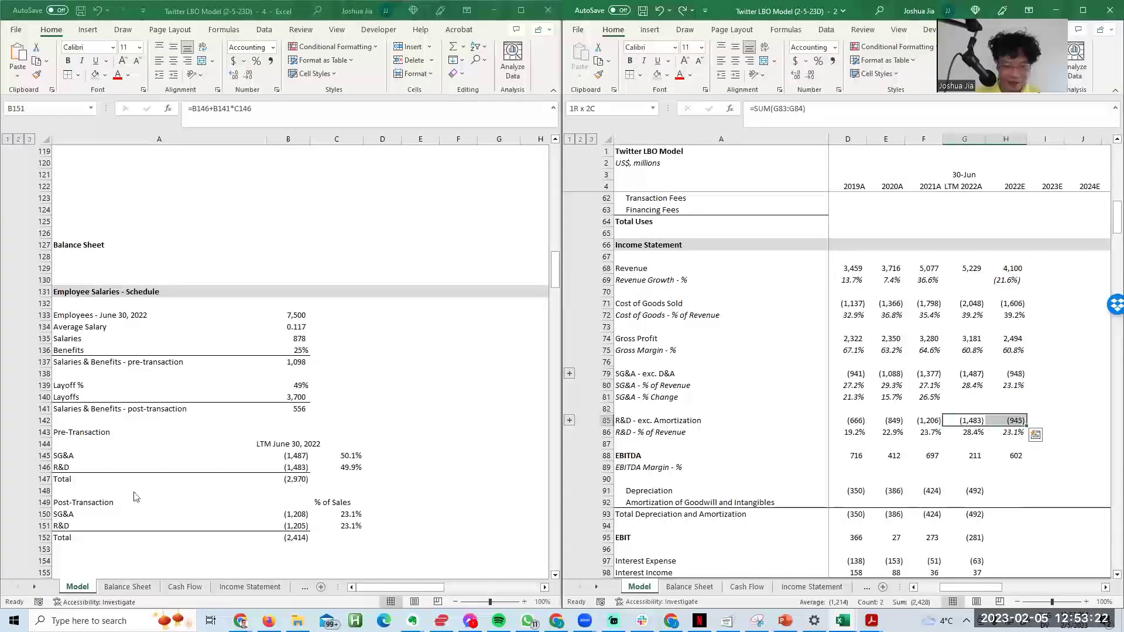
Step: Override the 2022E SG&A - % of Revenue in H80 with 25%
click(287, 526)
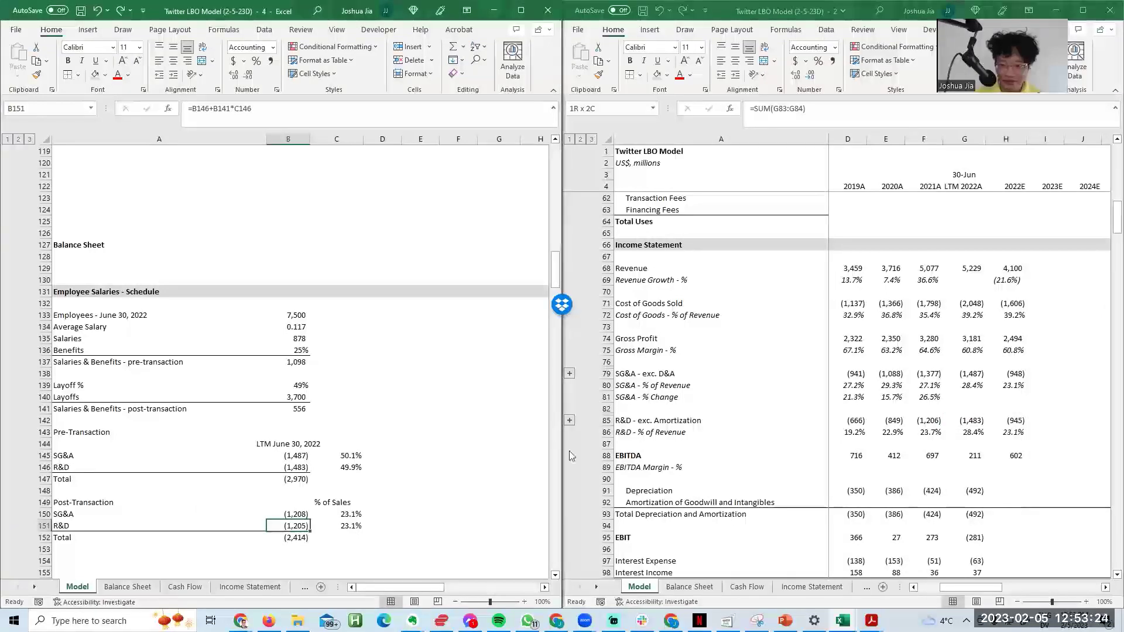
click(1019, 376)
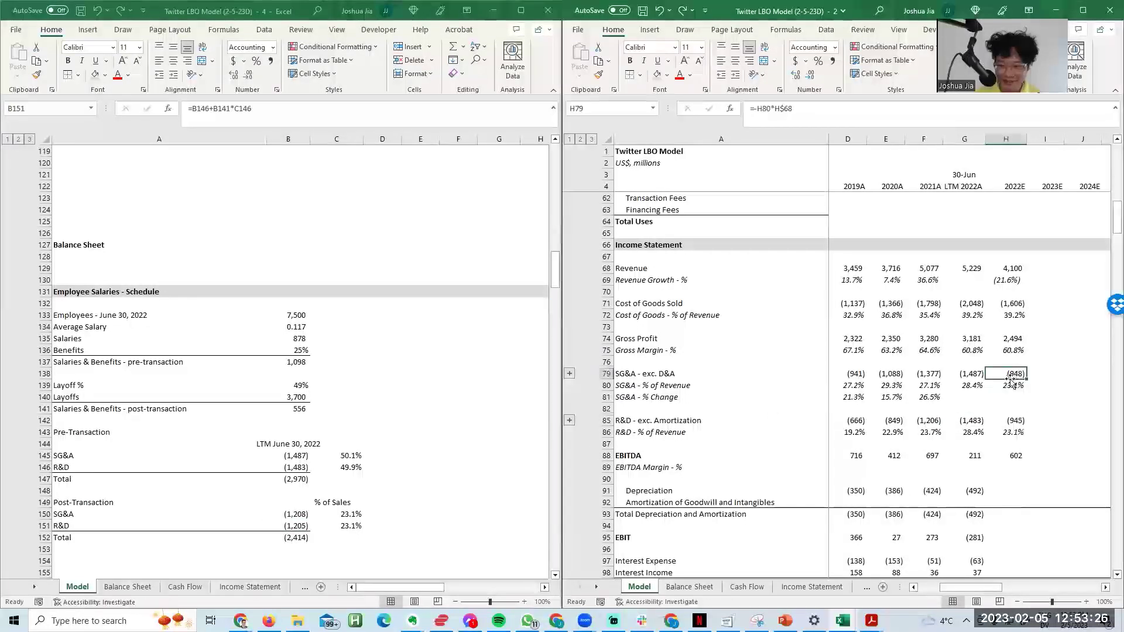
click(1009, 383)
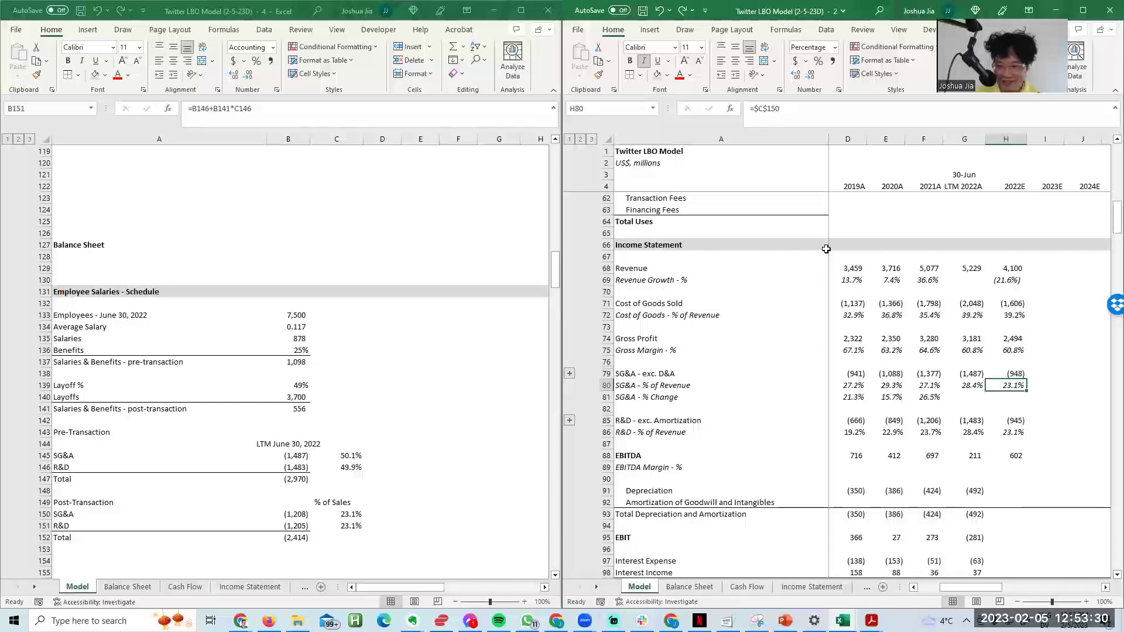
text(25)
key(Return)
Step: Override the 2022E R&D - % of Revenue in H86 with 25%
key(Down)
key(Down)
key(Down)
key(Down)
key(Up)
text(25%)
key(Return)
Step: Compare the 2022E SG&A and R&D costs and percentages with the LTM 2022A figures
key(Up)
key(Up)
key(Up)
key(Up)
key(Up)
key(Up)
key(Left)
key(Down)
key(Down)
key(Down)
key(Down)
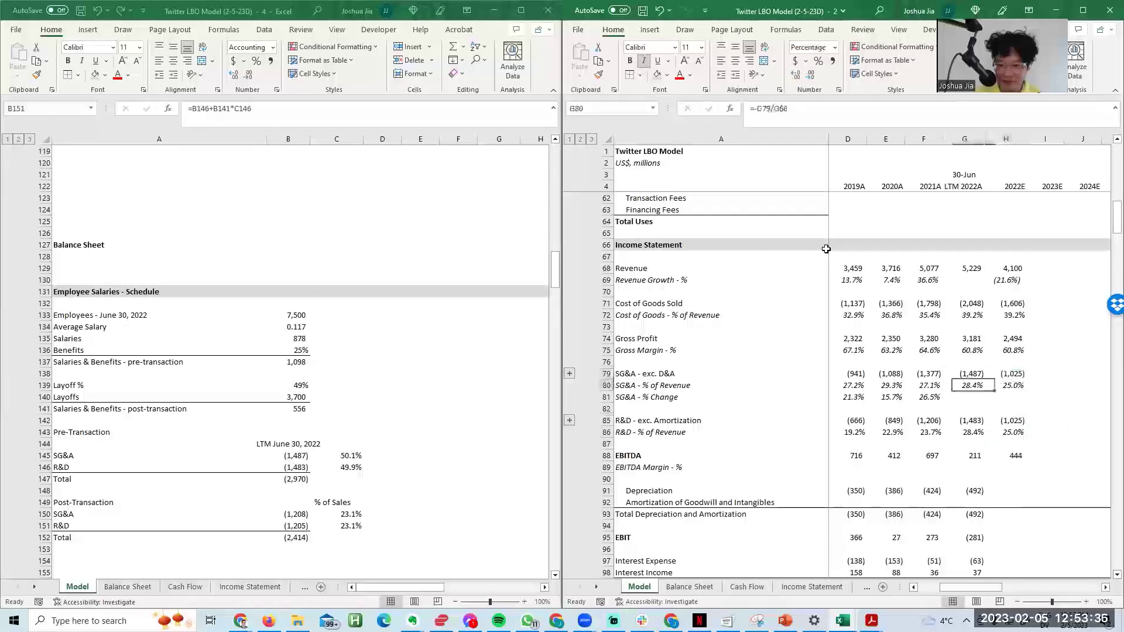
key(Right)
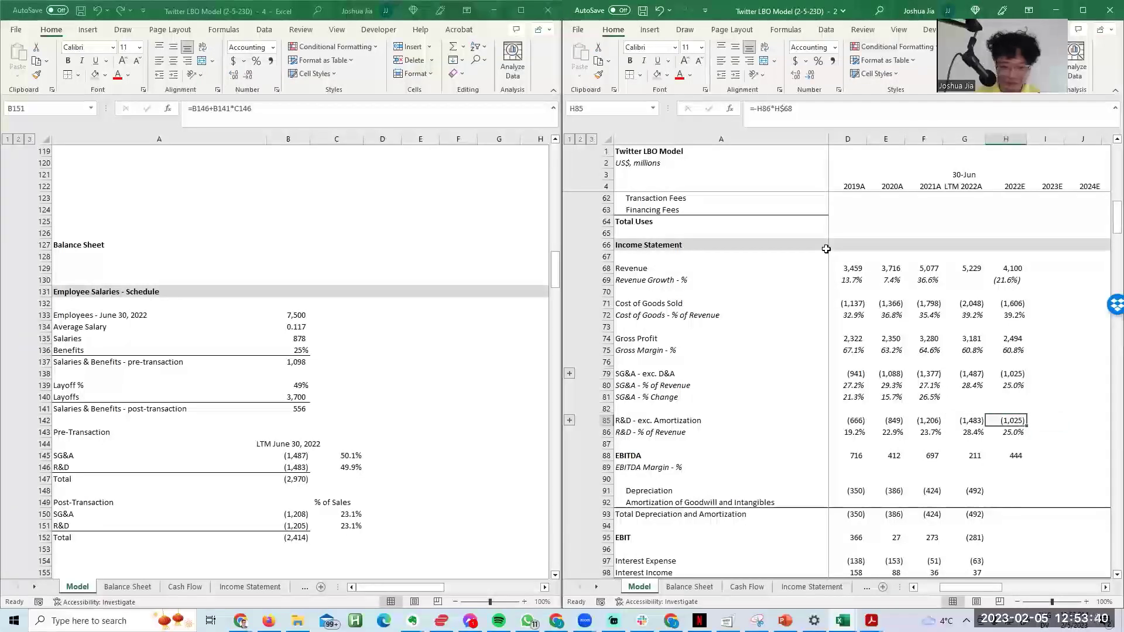
Step: Calculate the 2017A EBITDA margin in B89 as EBITDA divided by revenue, keeping the revenue row fixed with =B88/B$68
key(Up)
key(Up)
key(Right)
key(Right)
key(Right)
key(Left)
key(Down)
key(Left)
key(Left)
key(Down)
key(Down)
key(Down)
key(Down)
key(Down)
key(Left)
key(Left)
key(Left)
key(Left)
key(Left)
key(Left)
key(Left)
key(Right)
key(Right)
key(Left)
text(=)
key(Up)
key(Up)
key(Up)
key(Up)
key(Up)
key(Up)
key(Up)
key(Up)
key(Up)
key(Up)
key(Up)
key(Up)
key(Up)
key(Up)
key(Up)
key(Up)
key(Up)
key(F4)
key(F4)
key(ctrl+Return)
Step: Format the 2017A EBITDA margin in B89 as an italic percentage with one decimal, matching the other ratio rows
key(alt+h)
key(0)
key(ctrl+c)
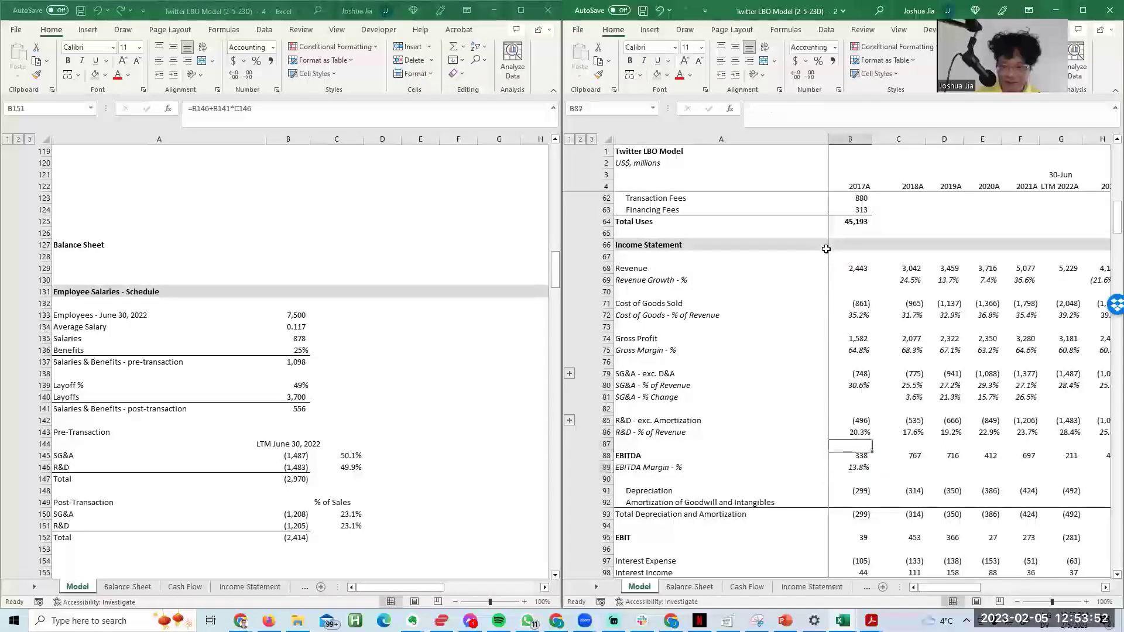
key(Up)
key(Up)
key(Up)
key(ctrl+shift+Right)
key(ctrl+v)
key(ctrl+q)
key(Left)
key(Escape)
key(Left)
key(Right)
key(Down)
key(Down)
key(Down)
key(Down)
key(Up)
Step: Fill the EBITDA margin formula from B89 across to the 2022E column in H89
key(shift+Right)
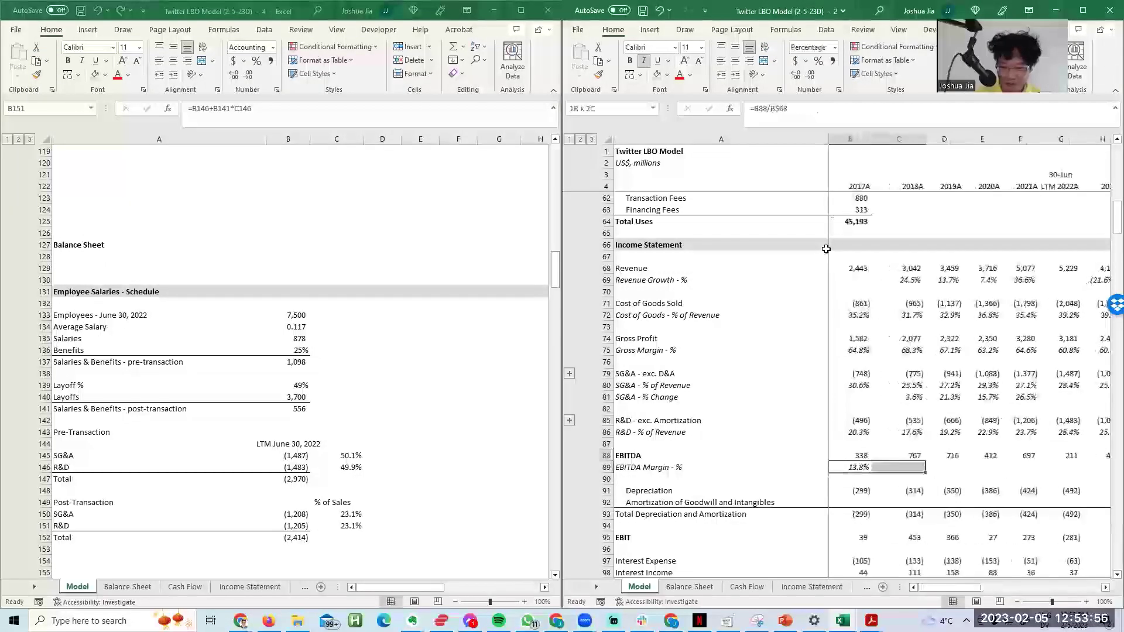
key(shift+Right)
key(shift+Right)
key(shift+Right)
key(shift+Right)
key(shift+Right)
key(ctrl+r)
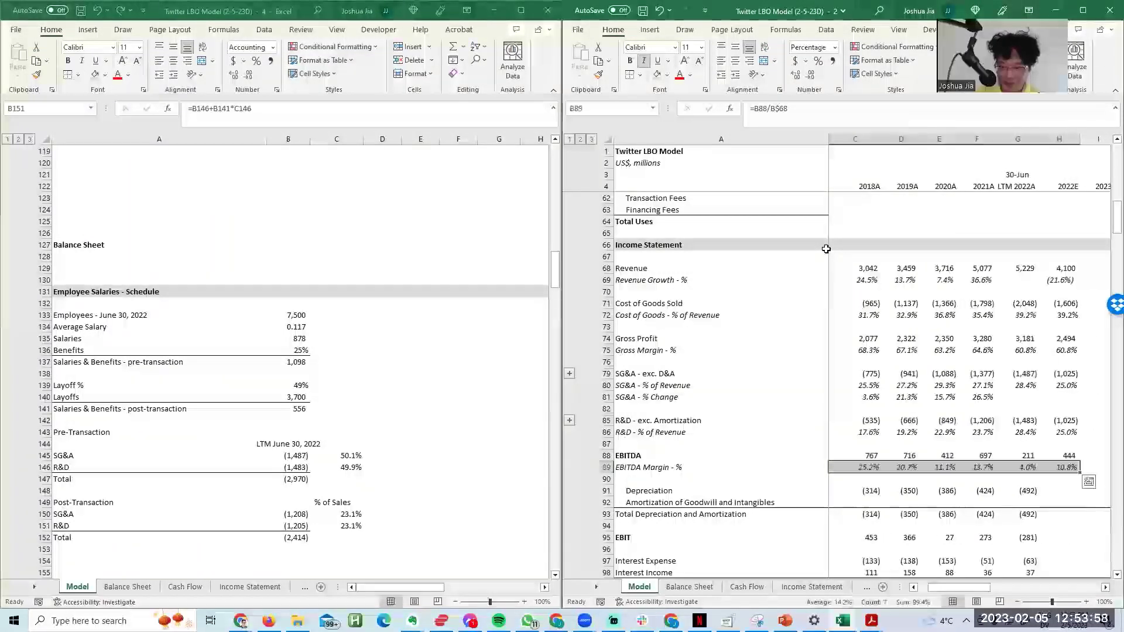
Step: Inspect the 2022E EBITDA margin formula in H89
key(Right)
key(Right)
key(Right)
key(Right)
key(Right)
key(Right)
key(Right)
key(Left)
key(Left)
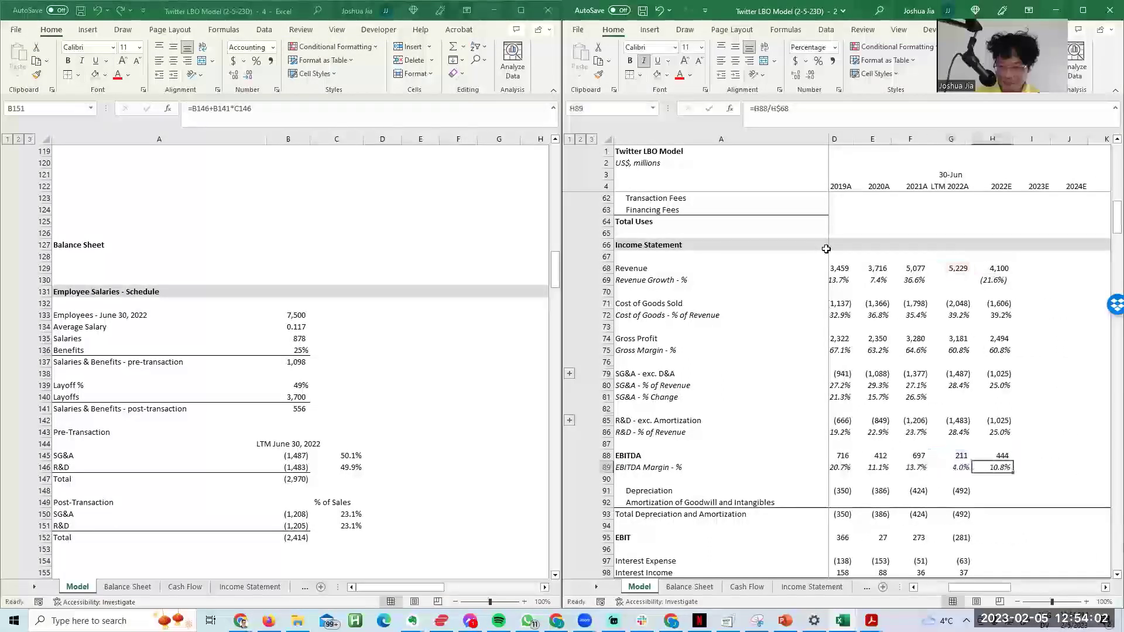
key(F2)
key(Escape)
Step: Review the 2022E column of the income statement from gross profit down to the depreciation and amortization lines
key(Up)
key(Up)
key(Up)
key(Up)
key(Up)
key(Up)
key(Up)
key(Up)
key(Up)
key(Up)
key(Up)
key(Up)
key(Up)
key(Up)
key(Up)
key(Down)
key(Down)
key(Down)
key(Down)
key(Down)
key(Down)
key(Down)
key(Down)
key(Down)
key(Down)
key(Down)
key(Down)
key(Down)
key(Down)
key(Down)
key(Down)
key(Down)
key(Down)
key(Left)
key(Up)
key(Right)
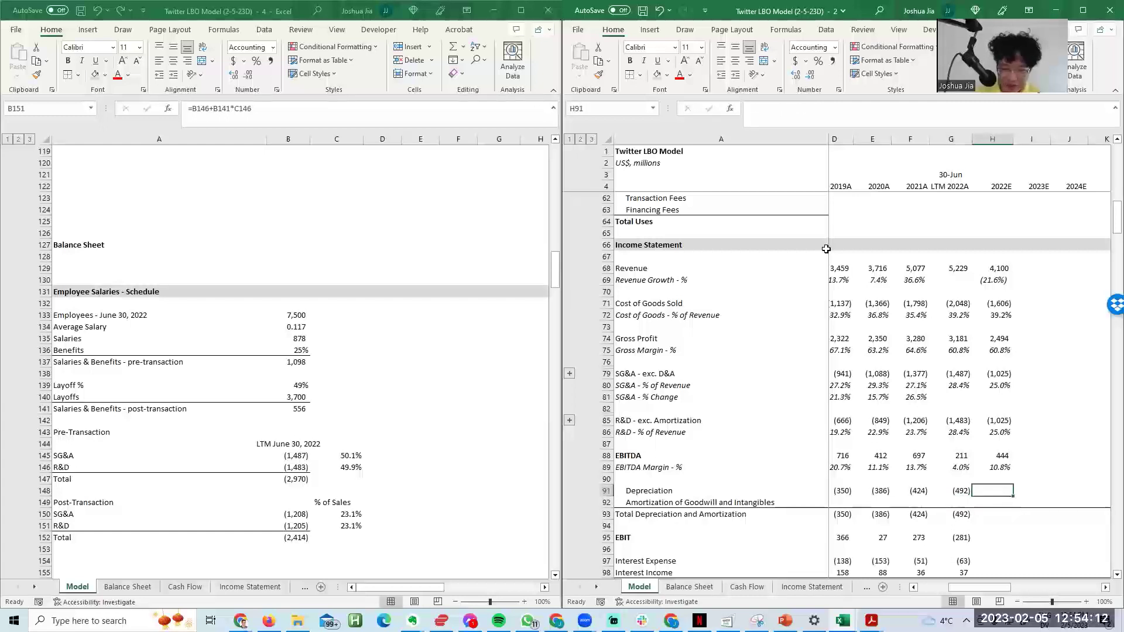
Step: Try extending the LTM 2022A Total Depreciation and Amortization formula to 2022E in H93
key(Left)
key(Down)
key(Down)
key(F2)
key(Escape)
key(Right)
key(ctrl+r)
key(Up)
key(Up)
key(Left)
key(Left)
key(Left)
key(Down)
key(Down)
key(Right)
key(Right)
key(Right)
key(Left)
key(Delete)
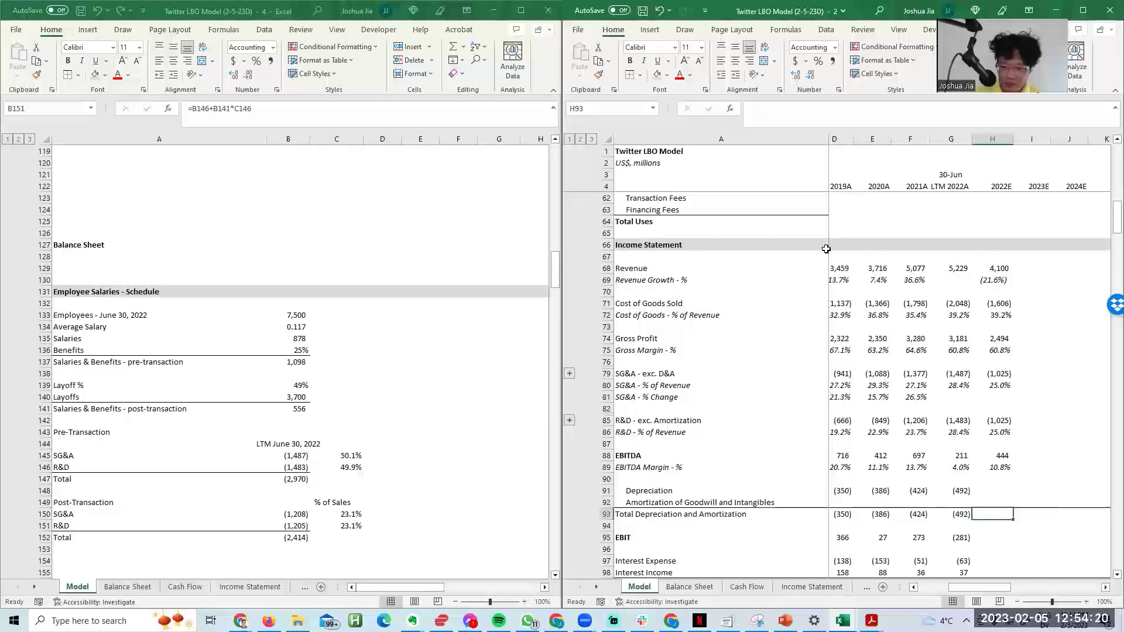
Step: Extend the LTM 2022A EBIT formula to the 2022E column in H95
key(Down)
key(Down)
key(Left)
key(Right)
key(ctrl+r)
Step: Clear the 2022E EBIT formula in H95
key(Down)
scroll(826, 249, down, 3)
key(Down)
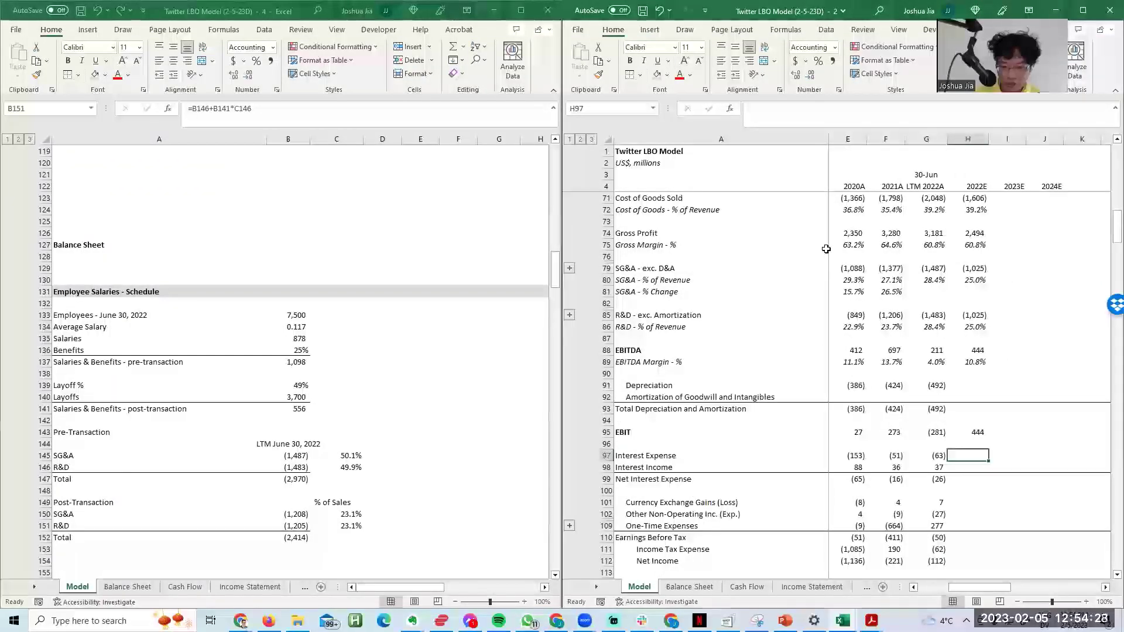
key(alt+Tab)
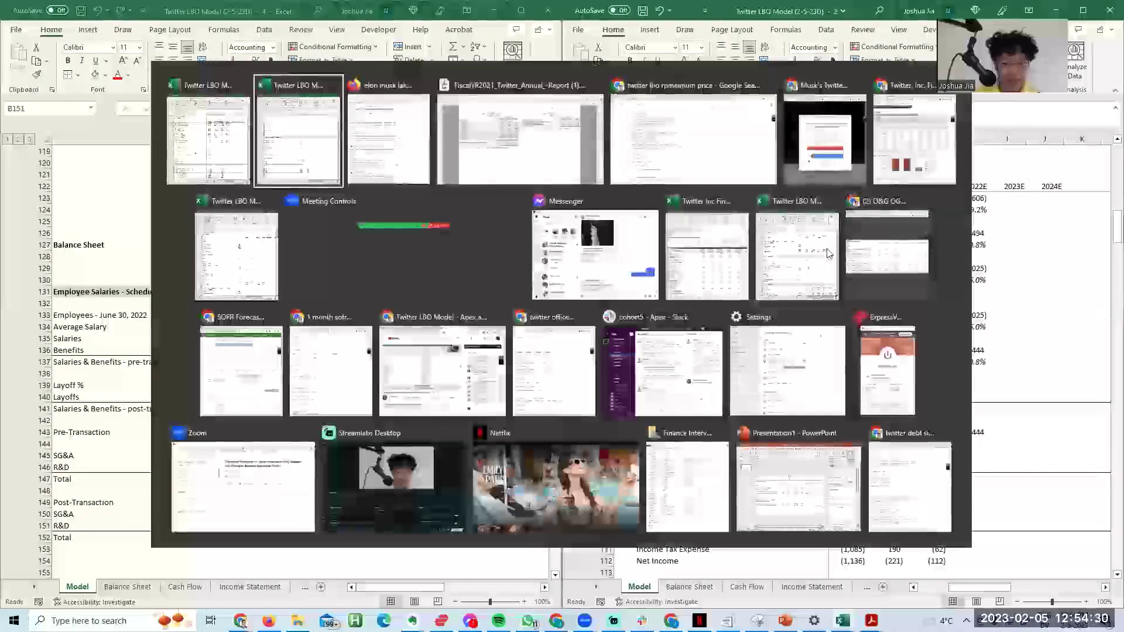
key(Escape)
key(Left)
key(Right)
key(Up)
key(Up)
key(Delete)
Step: Review the 2022E column of the income statement from revenue down to net interest expense
key(Page_Up)
key(Down)
key(Down)
key(Down)
key(Down)
key(Down)
key(Down)
key(Down)
key(Down)
key(Down)
key(Down)
key(Down)
key(Down)
key(Down)
key(Down)
key(Down)
key(Down)
key(Down)
key(Down)
key(Down)
key(Down)
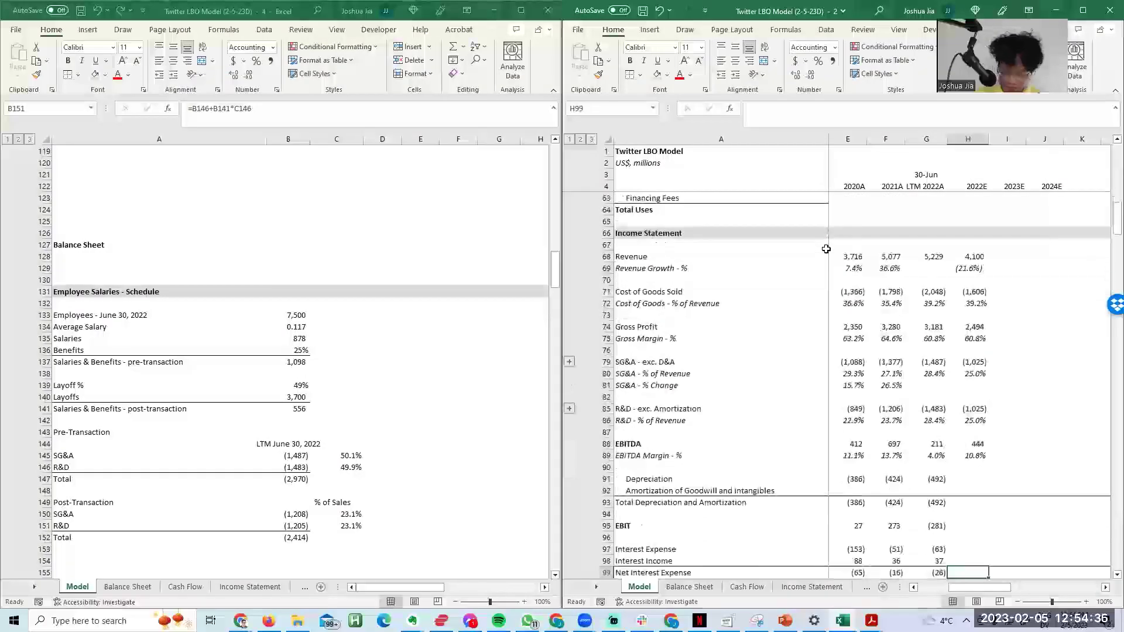
Step: Save the workbook as a new version named Twitter LBO Model (2-5-23E)
key(F12)
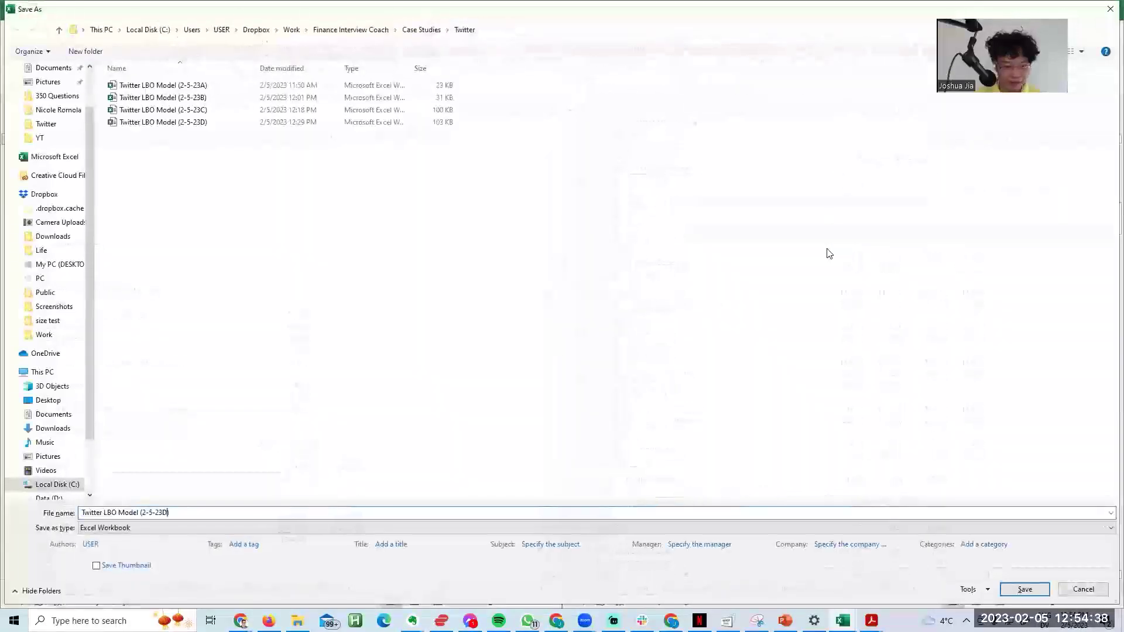
key(Return)
Step: Extend the projection year headers in row 4 with 2025E and 2026E
click(981, 259)
key(Right)
key(Right)
key(Right)
key(Right)
click(975, 253)
click(970, 187)
key(shift+Right)
key(shift+Right)
key(ctrl+r)
Step: Look over the projection columns from the income statement down to the employee salaries schedule
key(Down)
key(Page_Down)
key(Page_Down)
key(Page_Down)
key(Page_Up)
key(Up)
key(Up)
key(Up)
key(Up)
scroll(894, 264, up, 2)
drag(896, 256, 1055, 469)
click(1006, 420)
key(Page_Down)
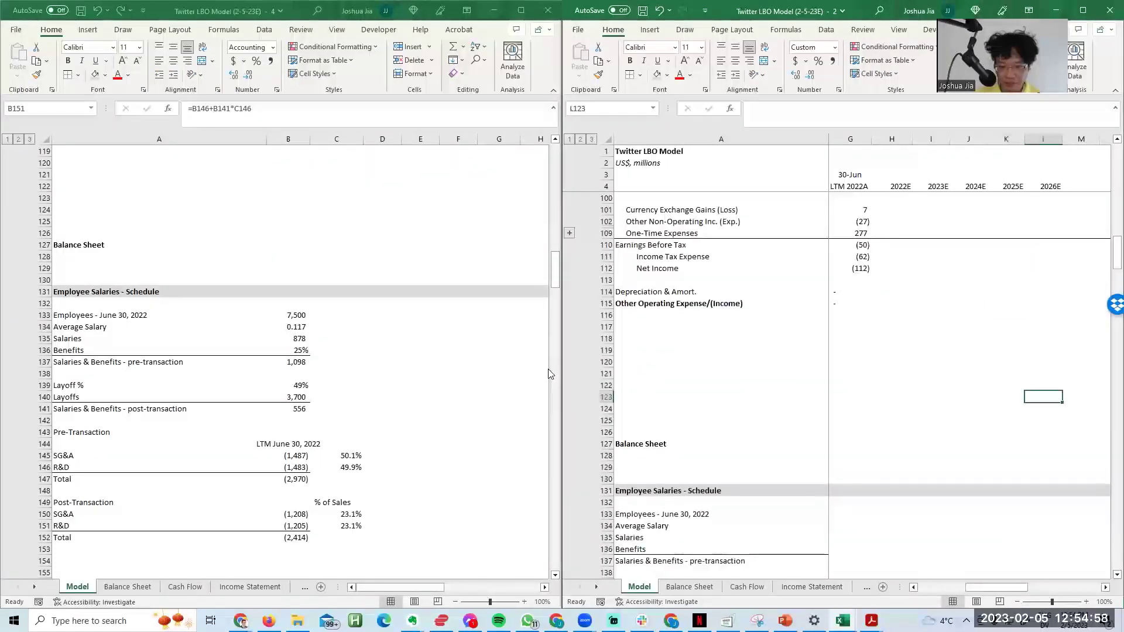
Step: Examine the 2022E income statement formulas and the empty forecast cells beside revenue
key(Page_Up)
key(Left)
key(Left)
key(Up)
key(Up)
key(Up)
key(Up)
key(Up)
key(Up)
key(Up)
key(Up)
key(Up)
key(Up)
key(Up)
key(Up)
key(Up)
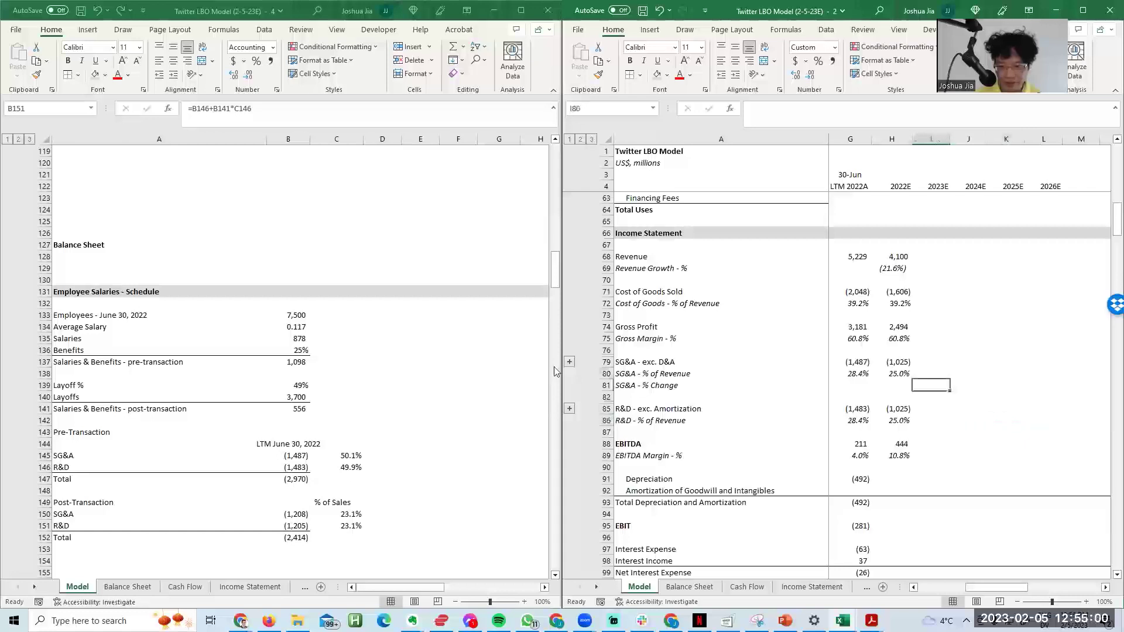
key(Right)
key(Right)
key(Down)
key(Left)
key(Left)
key(Left)
key(F2)
key(Escape)
key(Up)
key(Right)
key(Left)
key(Right)
key(Right)
key(Right)
key(Right)
key(Left)
key(Left)
key(Left)
key(F2)
key(Escape)
key(Right)
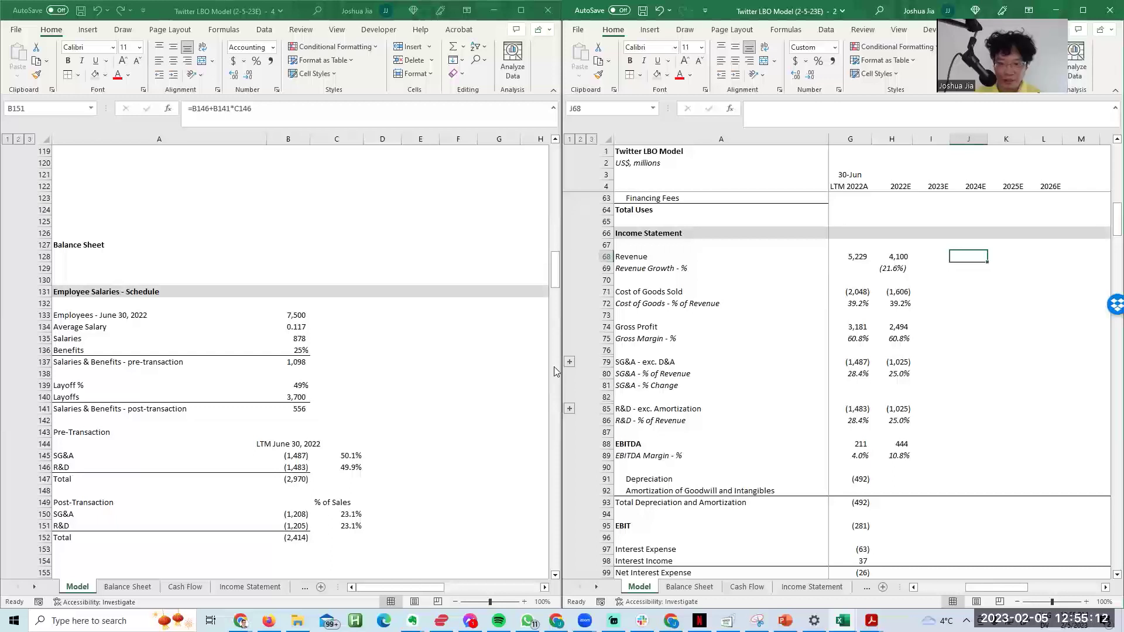
Step: Switch to Firefox and search Google in a new tab for "elon musk revenue long term twitter forcast plans"
right_click(554, 372)
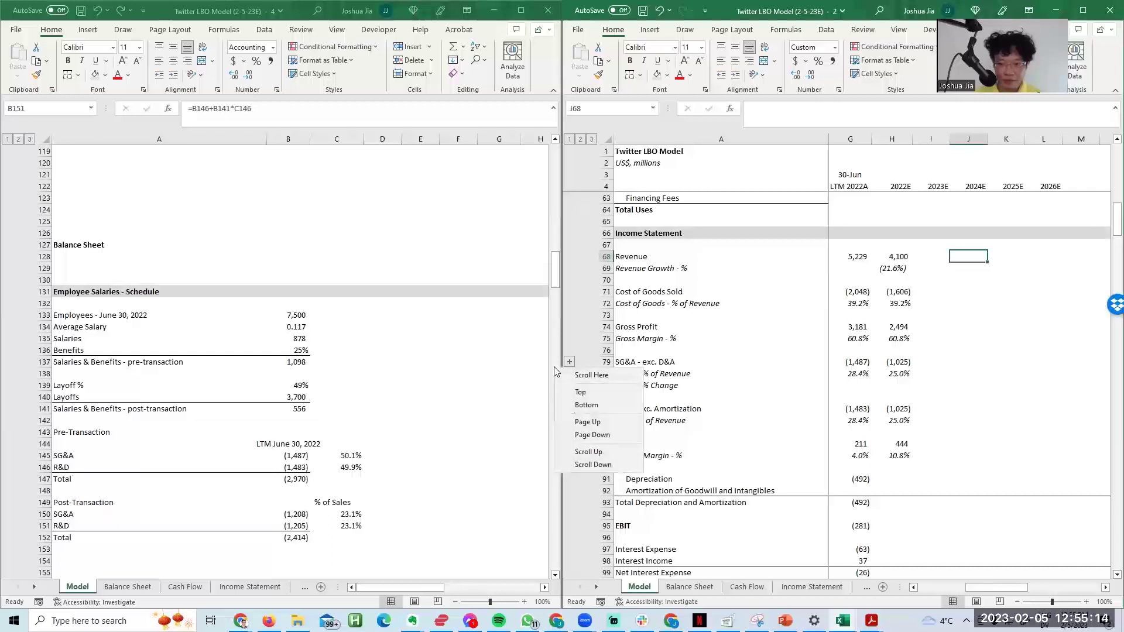
key(Escape)
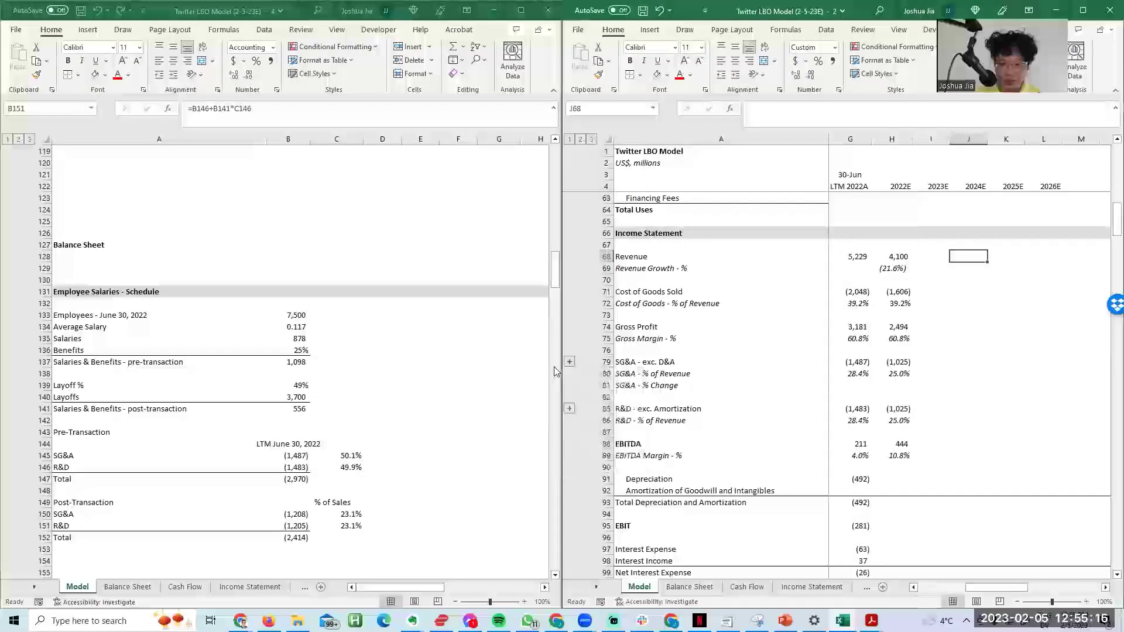
key(alt+Tab)
key(alt+Tab)
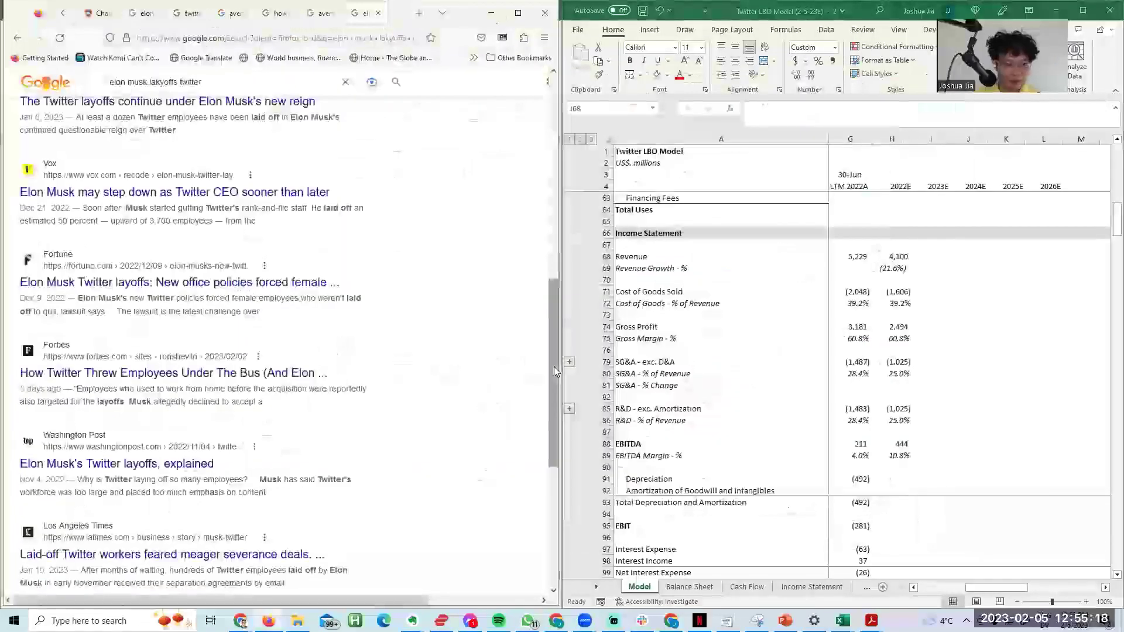
key(ctrl+t)
text(elon musk re)
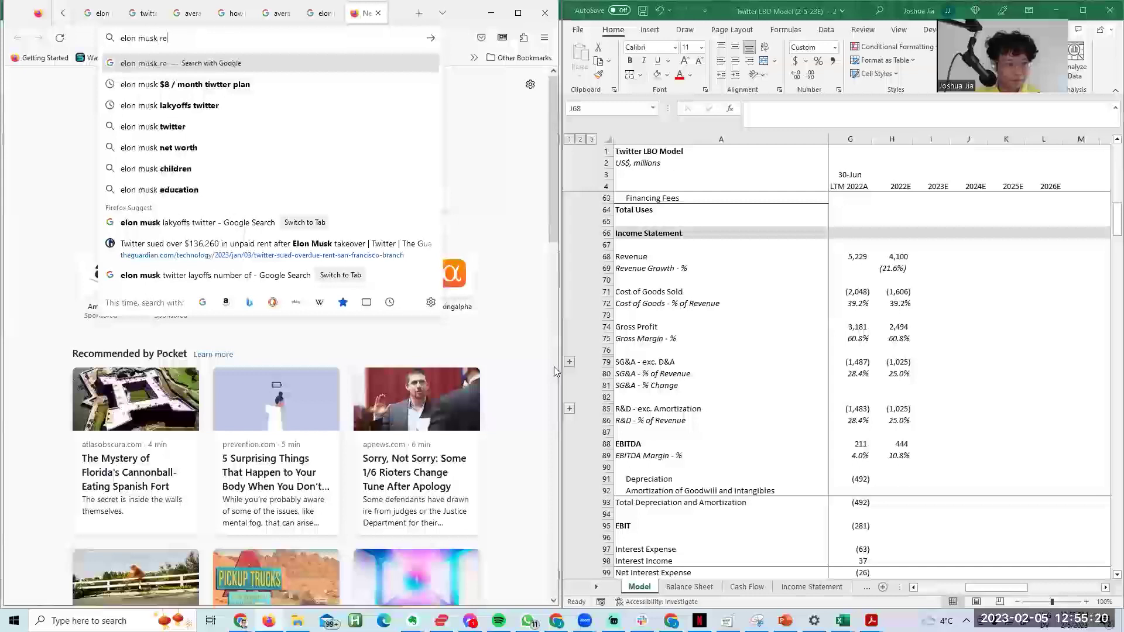
text(venue long term twitter fore)
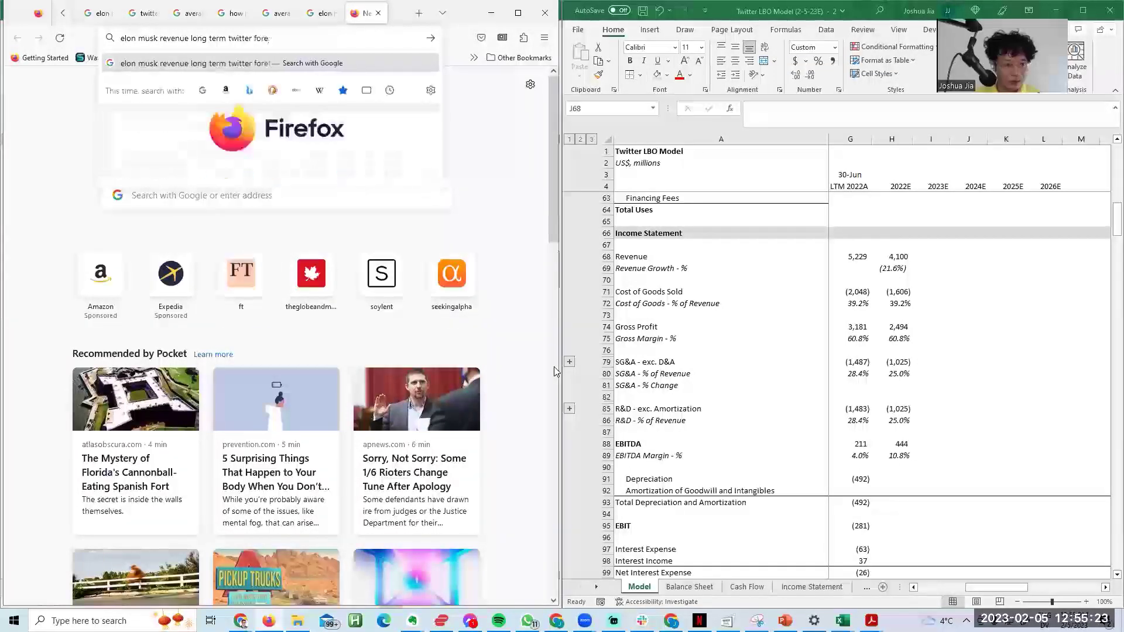
key(BackSpace)
text(cast pa)
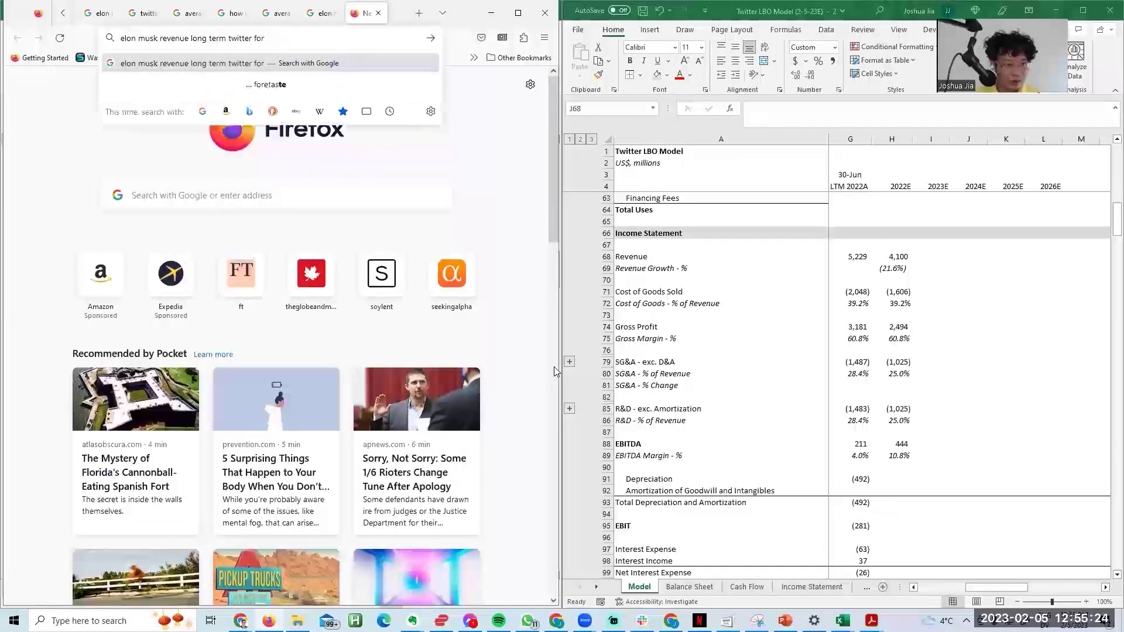
text(lans)
key(Return)
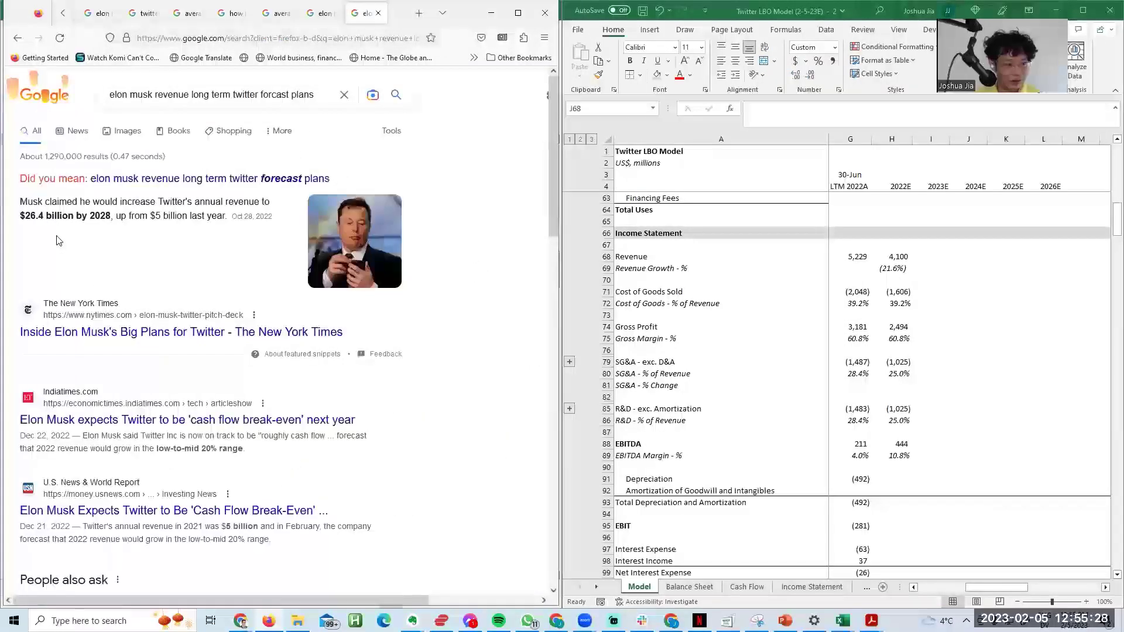
Step: Read the featured answer on Musk's Twitter revenue target and compare it with the model's revenue row back to 2020A
drag(42, 214, 29, 205)
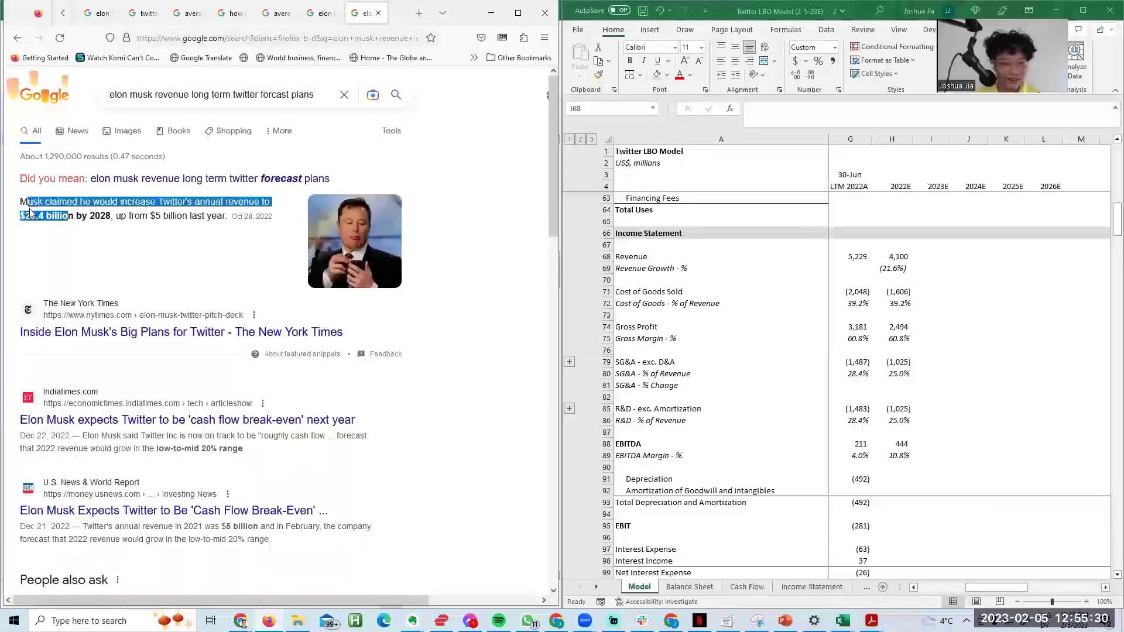
click(33, 213)
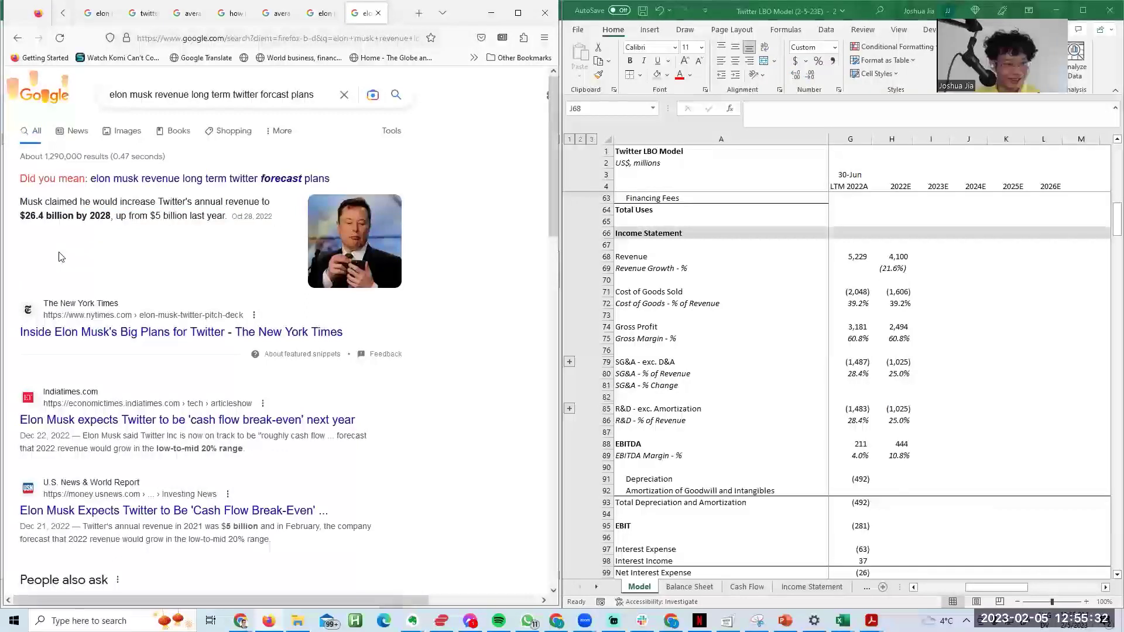
click(883, 273)
key(Left)
key(Left)
key(Left)
key(Left)
key(Left)
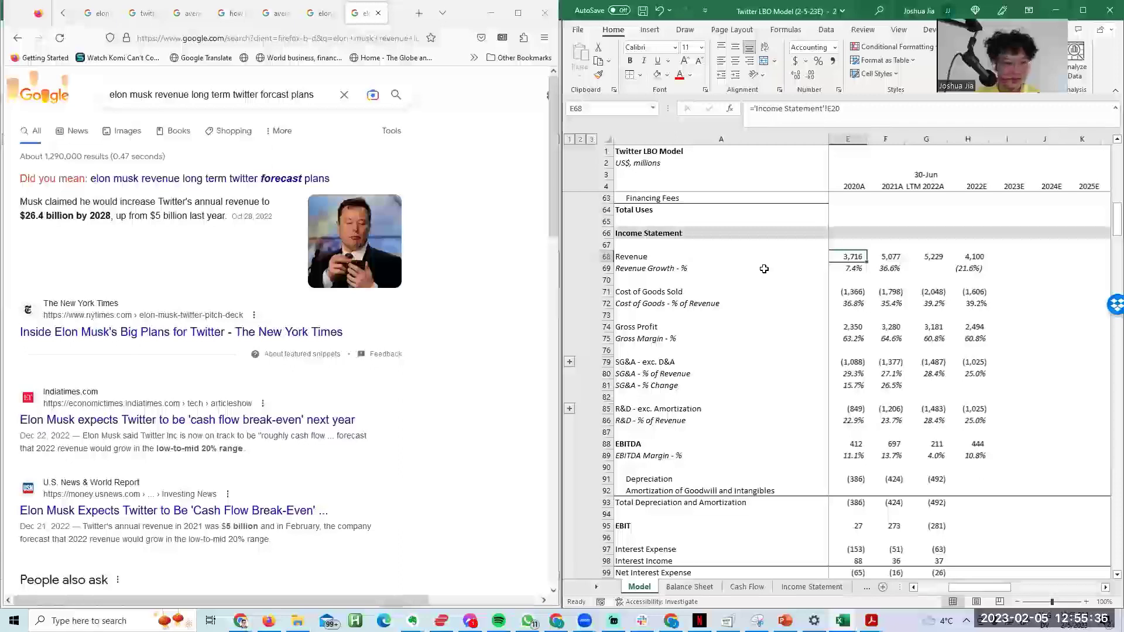
Step: Scan the remaining search results for Twitter's long-term revenue plans
right_click(174, 339)
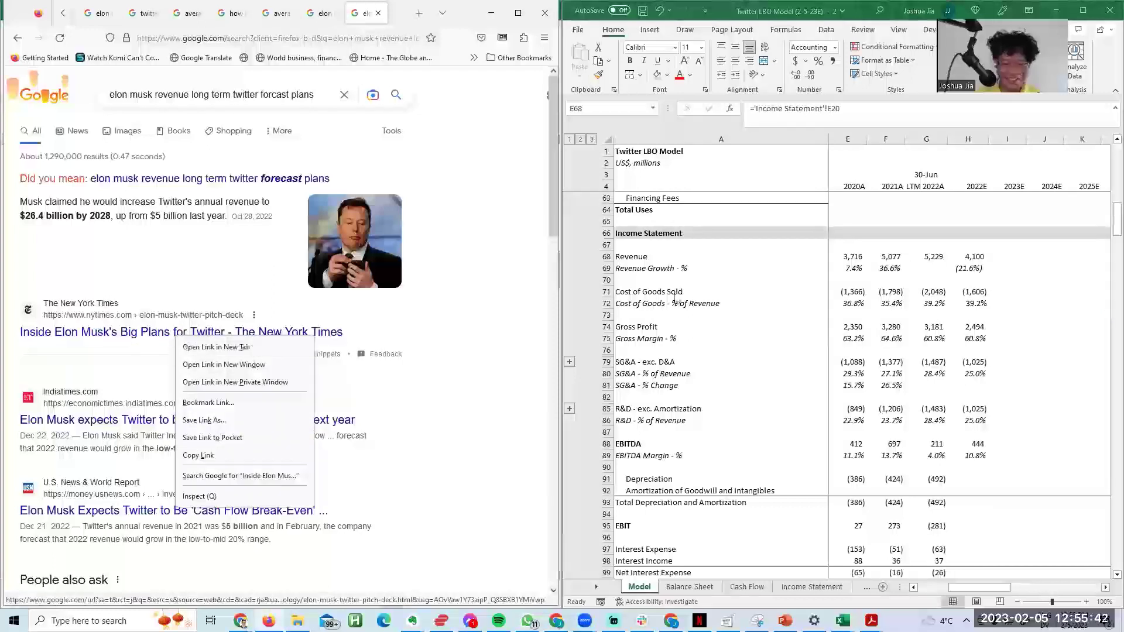
click(482, 412)
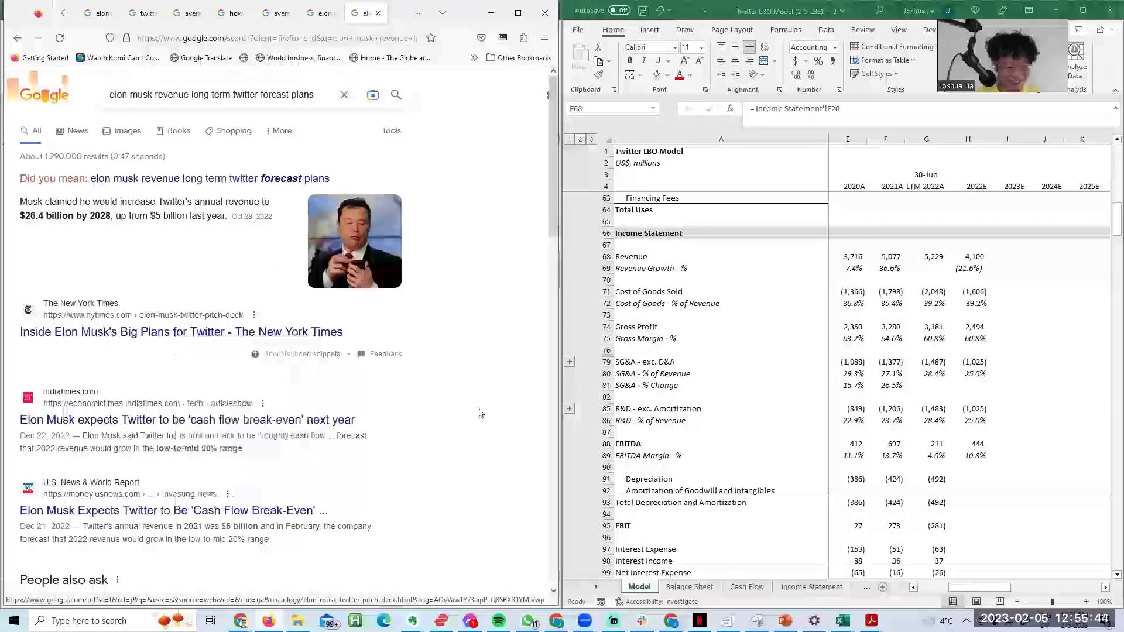
scroll(233, 268, down, 7)
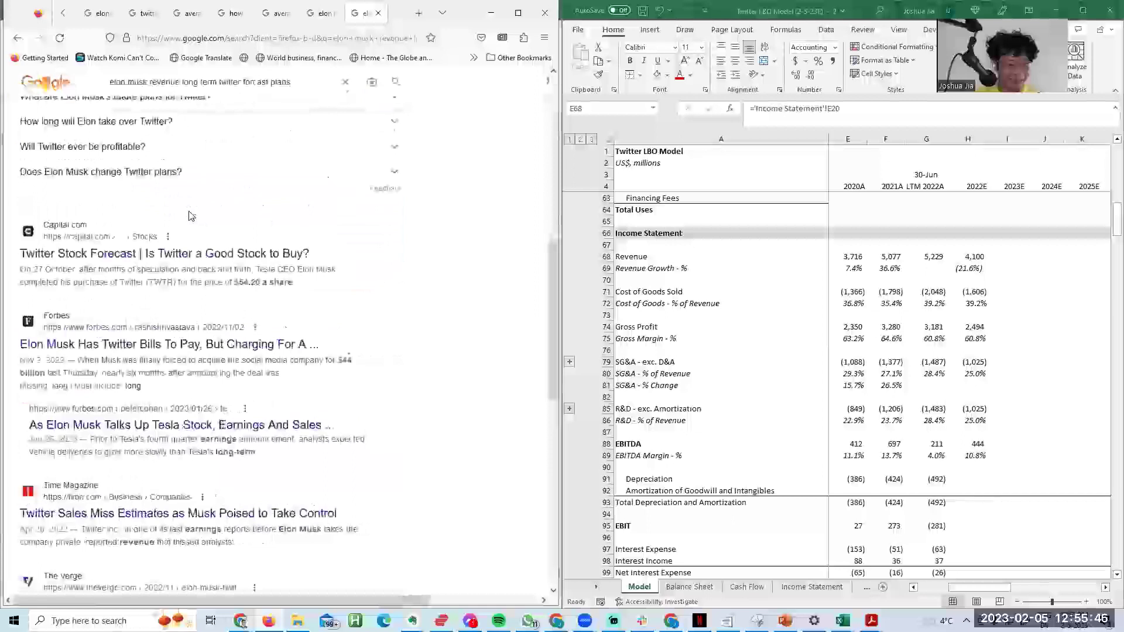
scroll(188, 216, up, 3)
scroll(188, 216, up, 6)
Step: Search Google for "twitter advertising revenue growth"
click(165, 103)
key(ctrl+a)
text(twitter advert)
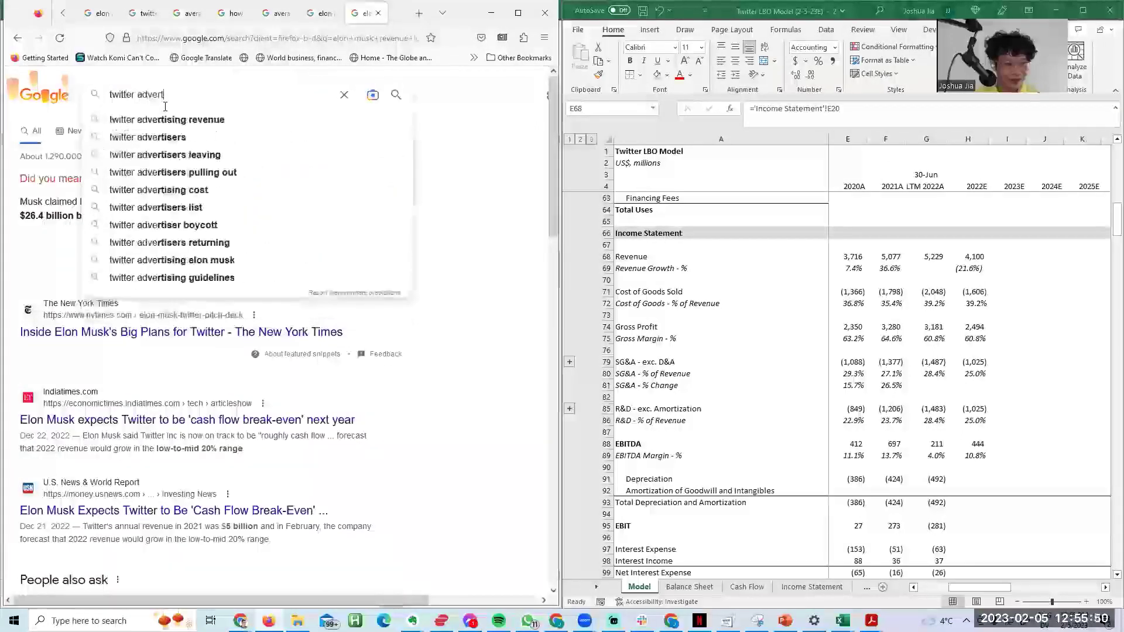
text(iseing revenue growth)
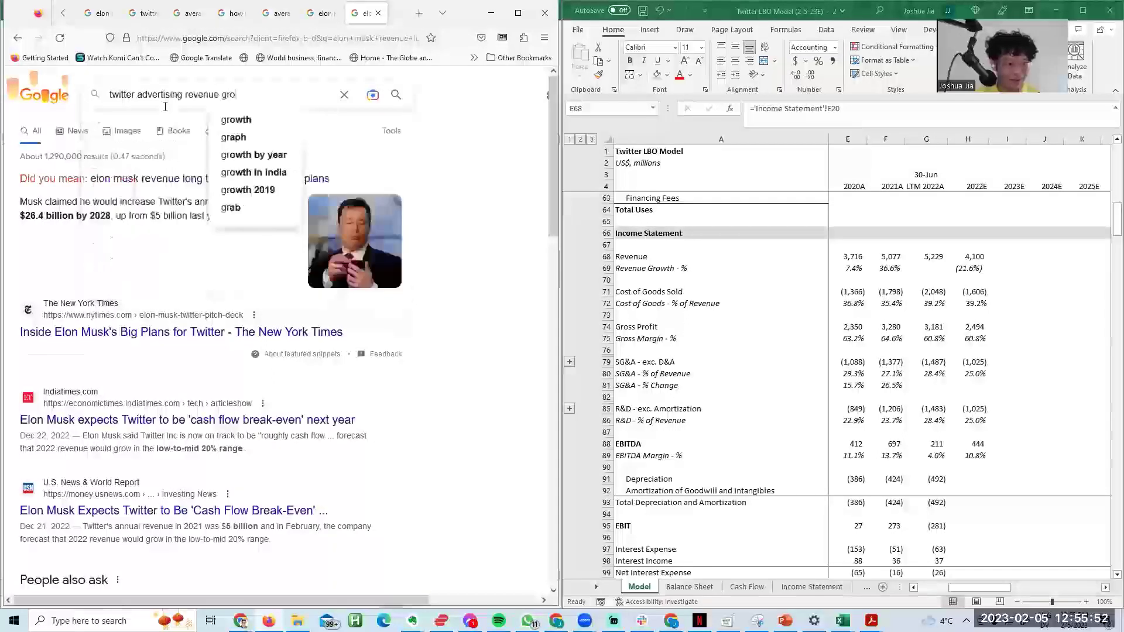
key(Return)
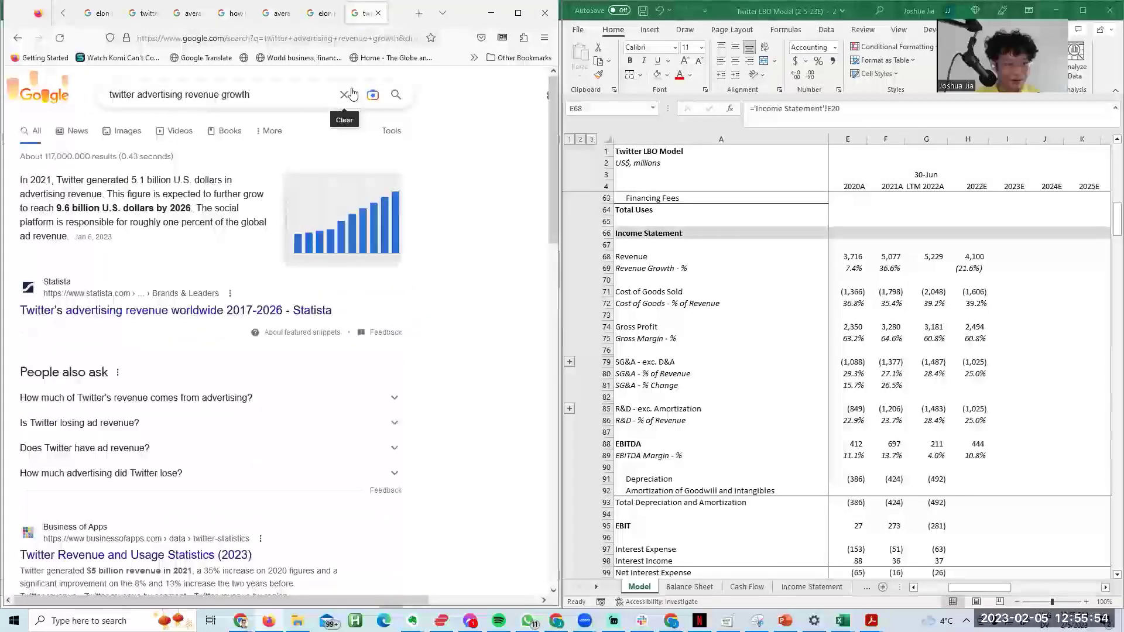
Step: Open the Statista page on Twitter's advertising revenue 2017-2026, accept all cookies, and examine the yearly forecast chart
click(215, 312)
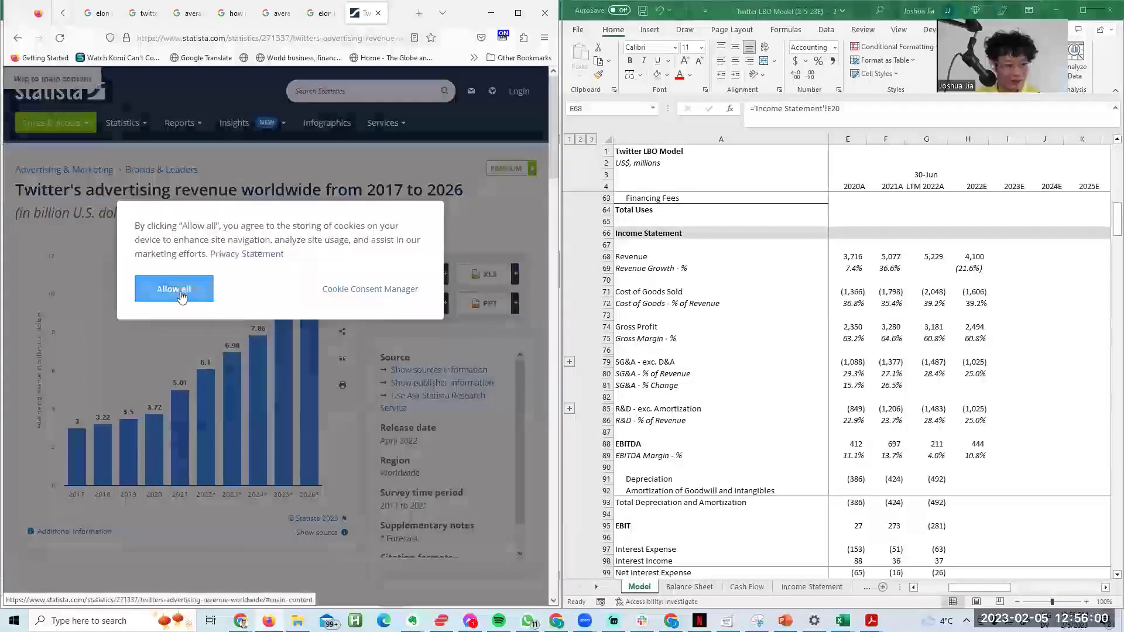
click(182, 298)
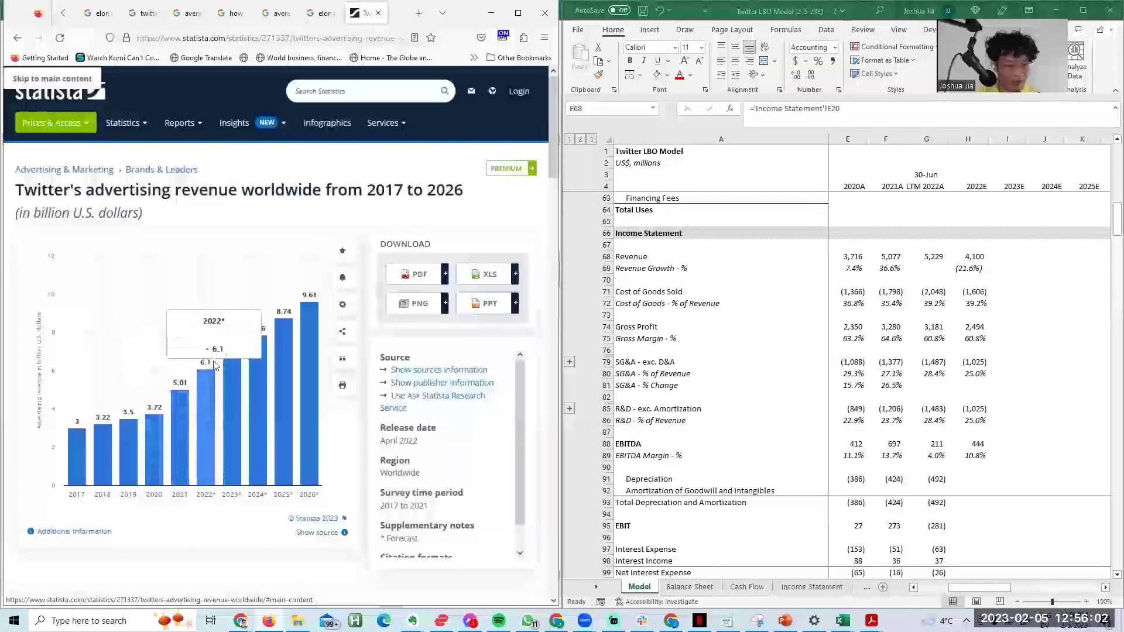
scroll(233, 351, down, 9)
scroll(233, 350, up, 9)
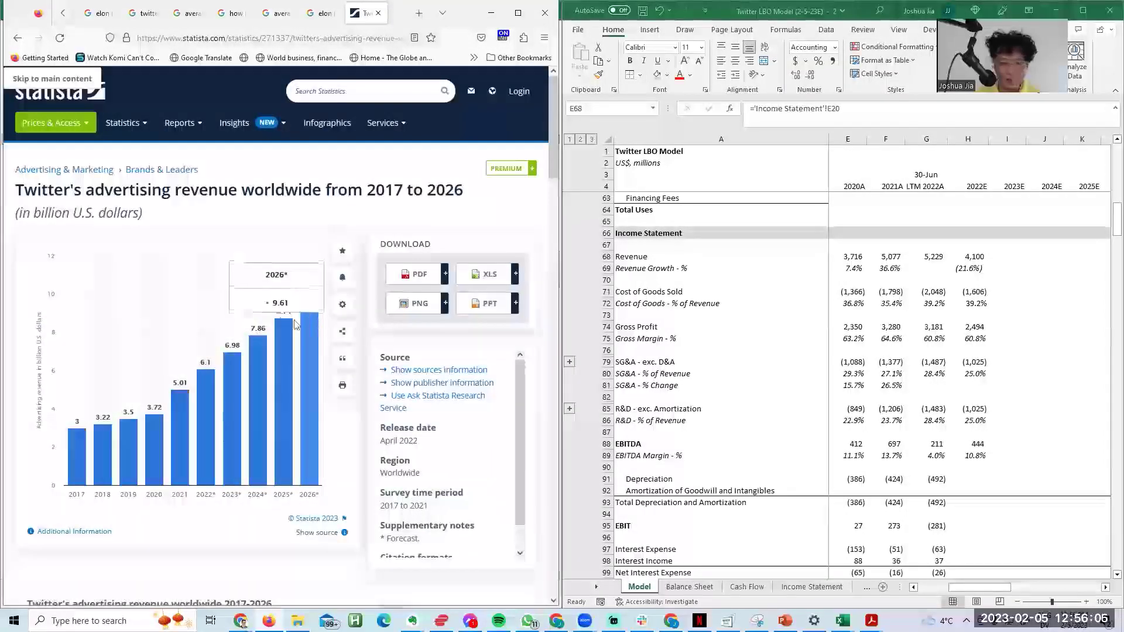
click(837, 242)
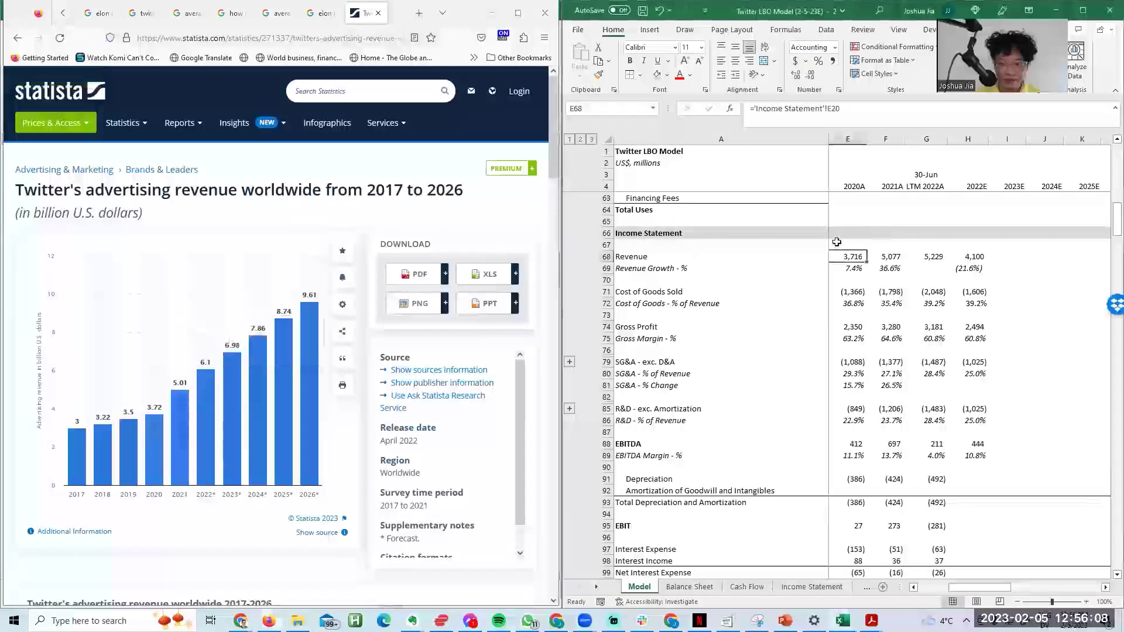
Step: Maximize the model workbook and examine the revenue and revenue growth rows across the historical years and 2022E
key(super+Up)
key(Down)
key(Right)
key(Right)
key(Right)
key(F2)
key(Escape)
key(Up)
key(F2)
key(Escape)
key(Left)
key(Left)
key(Left)
key(Left)
key(Left)
key(Left)
key(Left)
key(Down)
key(Right)
key(Right)
key(Right)
key(Right)
key(Right)
key(Right)
key(Right)
key(Left)
key(Left)
key(Left)
key(Left)
key(Left)
key(Right)
key(Right)
key(Right)
key(Right)
key(Right)
key(Right)
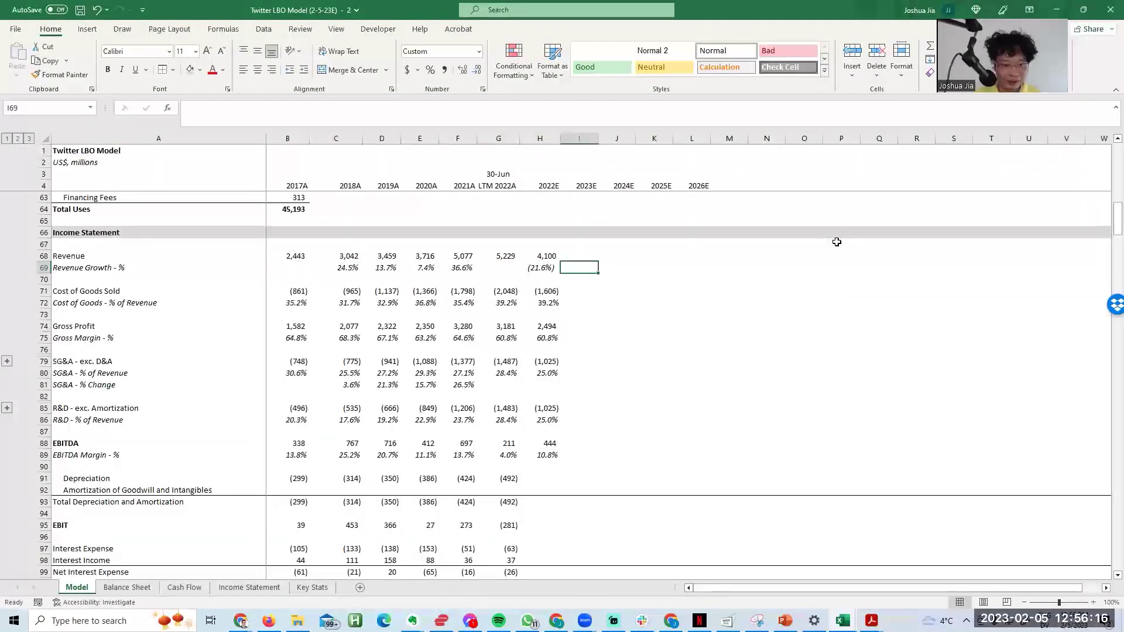
Step: Calculate 2023E revenue growth as the average of the 2018A to 2021A growth rates with =AVERAGE(C69:F69)
text(=av)
key(Tab)
key(Left)
key(Left)
key(Left)
key(shift+Left)
key(shift+Left)
key(shift+Left)
key(ctrl+Return)
key(F2)
key(Escape)
key(ctrl+c)
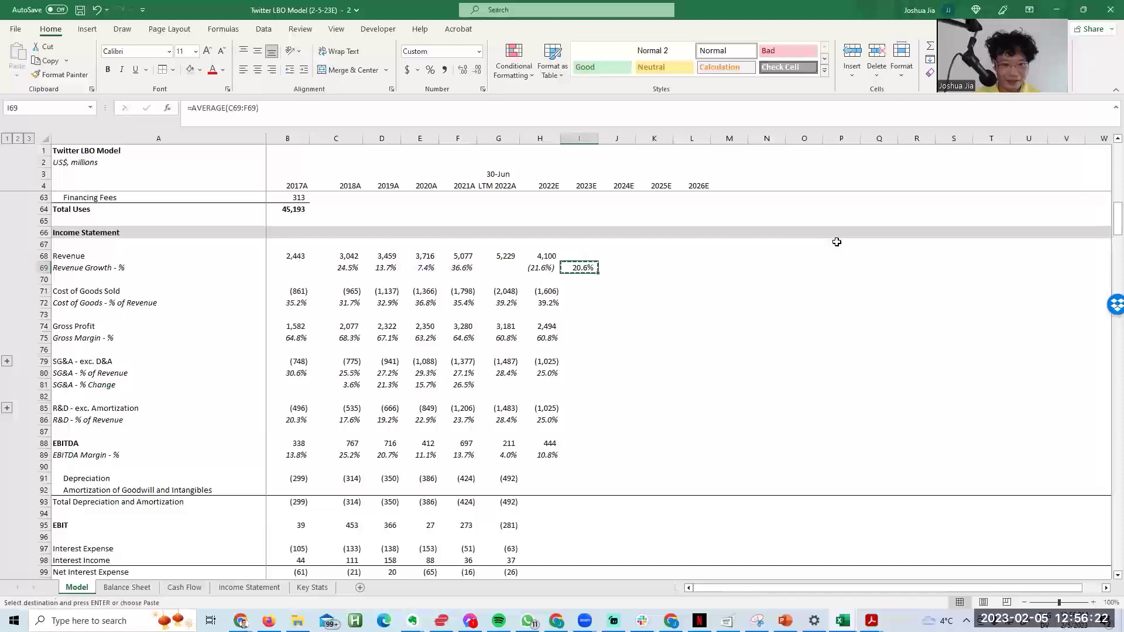
Step: Set the 2026E revenue growth assumption to 20%
key(Left)
key(Left)
key(Left)
key(Left)
key(Left)
key(Left)
key(Right)
key(Right)
key(Right)
key(Right)
key(Right)
key(Right)
key(Right)
key(Right)
key(Right)
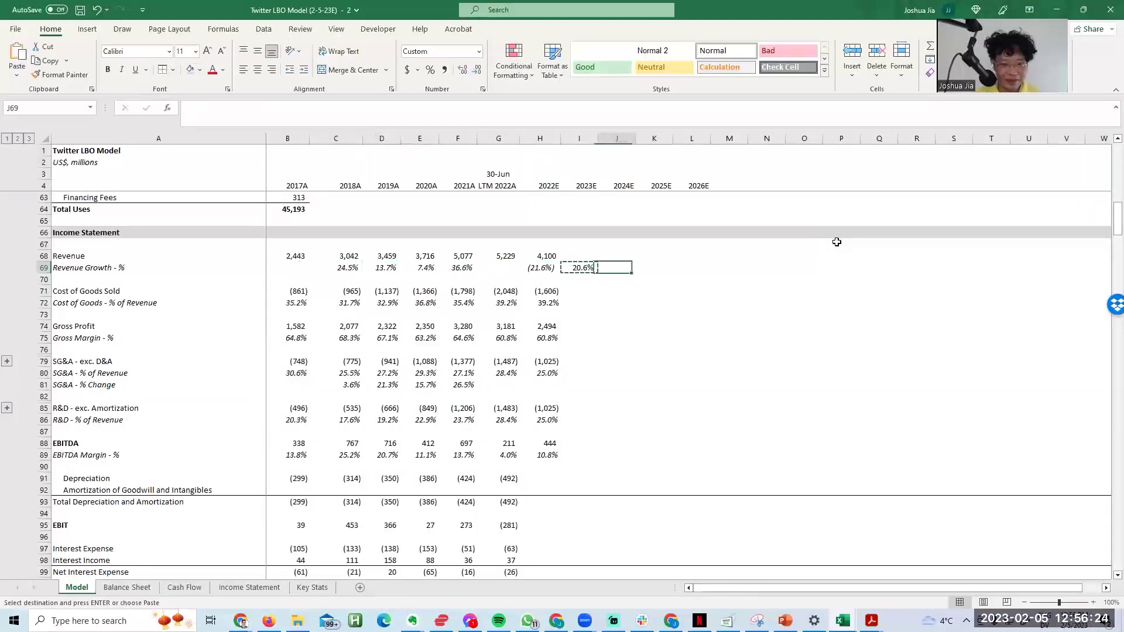
text(20)
key(Return)
key(Up)
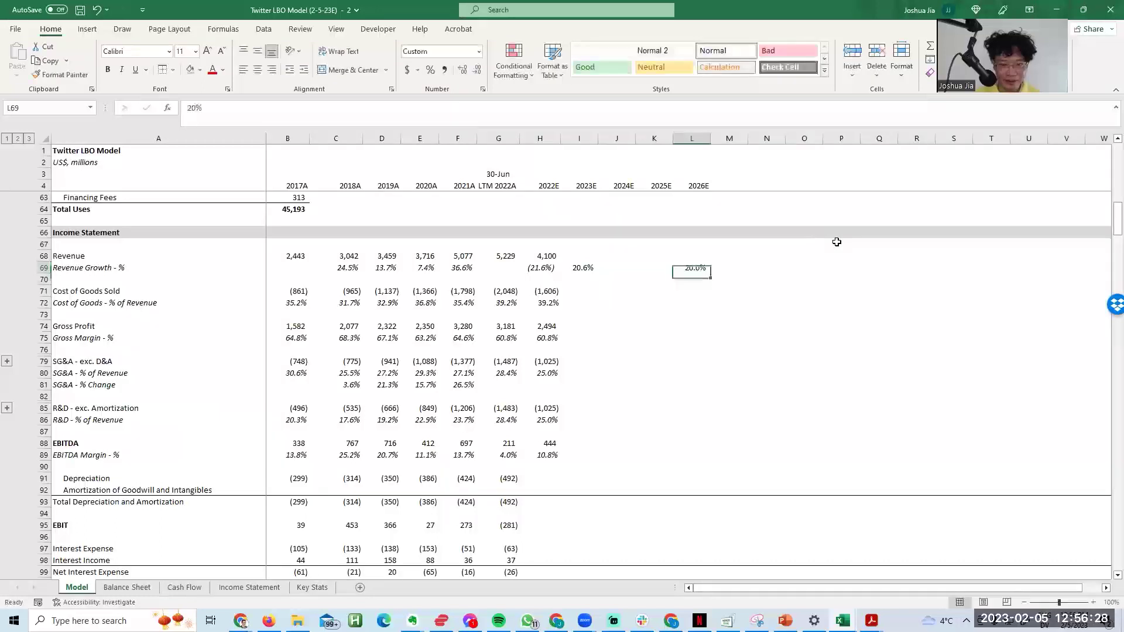
Step: Clear the average growth formula from the 2023E revenue growth cell
key(Left)
key(Left)
key(Left)
key(Delete)
key(Left)
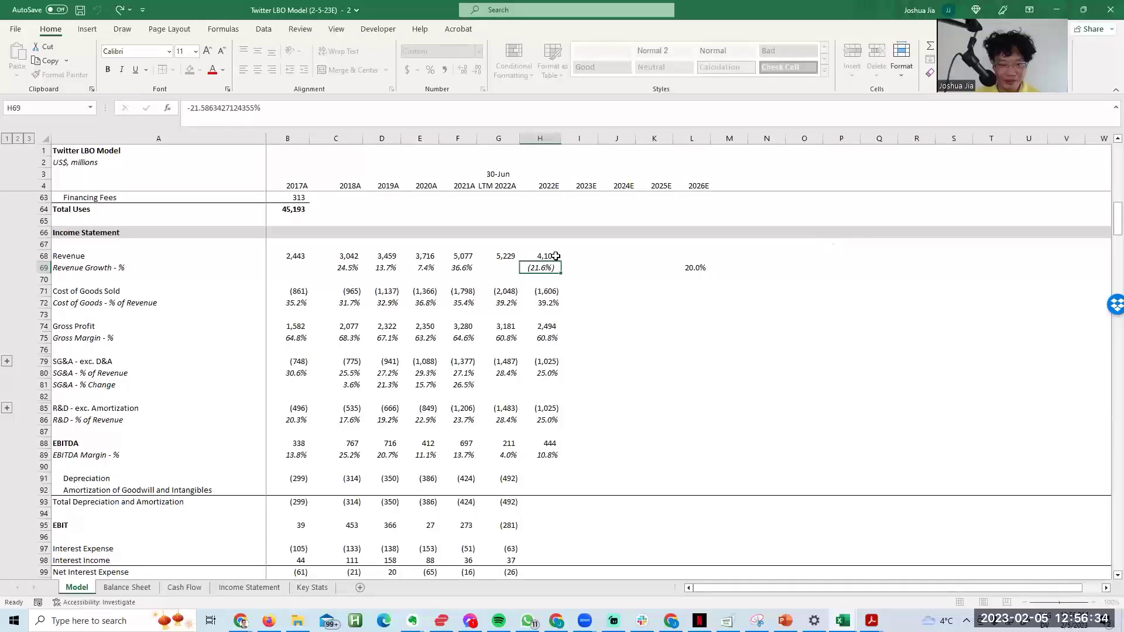
key(Escape)
key(ctrl+Right)
key(Up)
key(Down)
key(Left)
key(Left)
key(Left)
key(Right)
key(Right)
key(Right)
key(Right)
key(Up)
key(Right)
text(S)
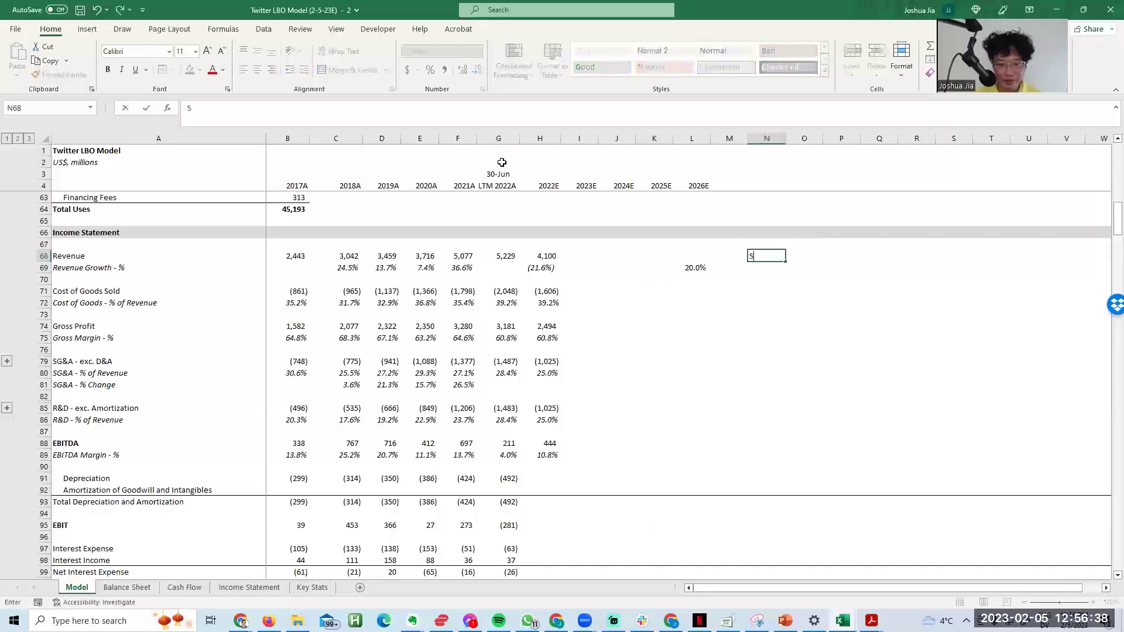
key(Escape)
key(Down)
key(Left)
key(Left)
key(Left)
key(Left)
key(Left)
key(Right)
key(Right)
key(Right)
key(Left)
key(Left)
key(Left)
key(Left)
key(Right)
key(Right)
key(Right)
key(Right)
key(Left)
key(Left)
key(Left)
key(Right)
key(Right)
key(Right)
key(Left)
key(Left)
key(Left)
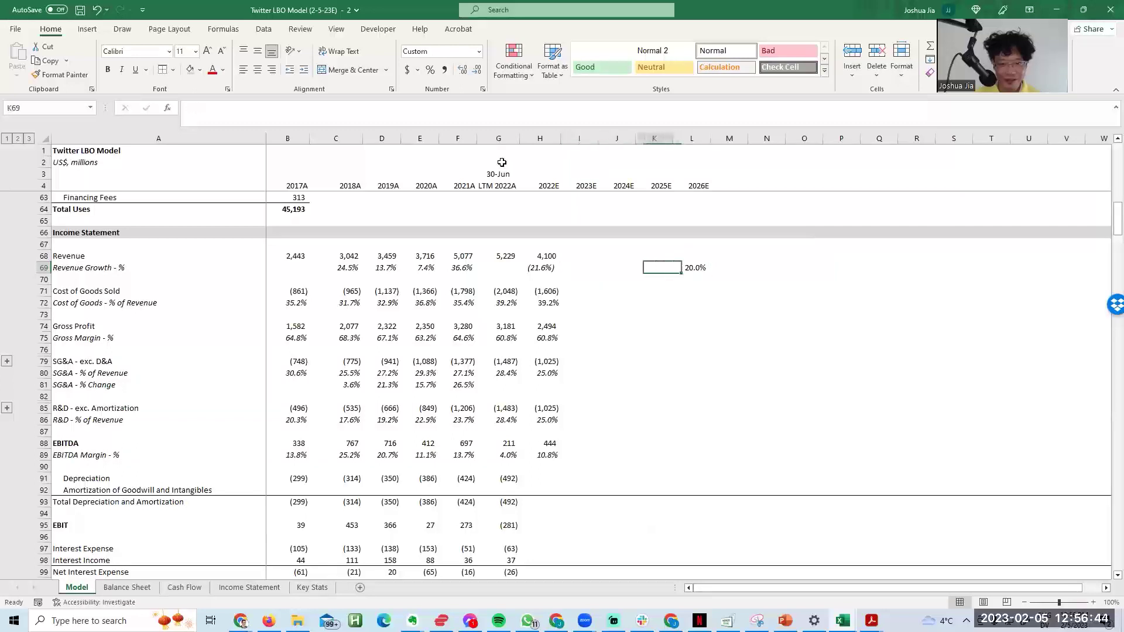
key(Right)
key(Right)
key(Right)
key(Right)
key(Right)
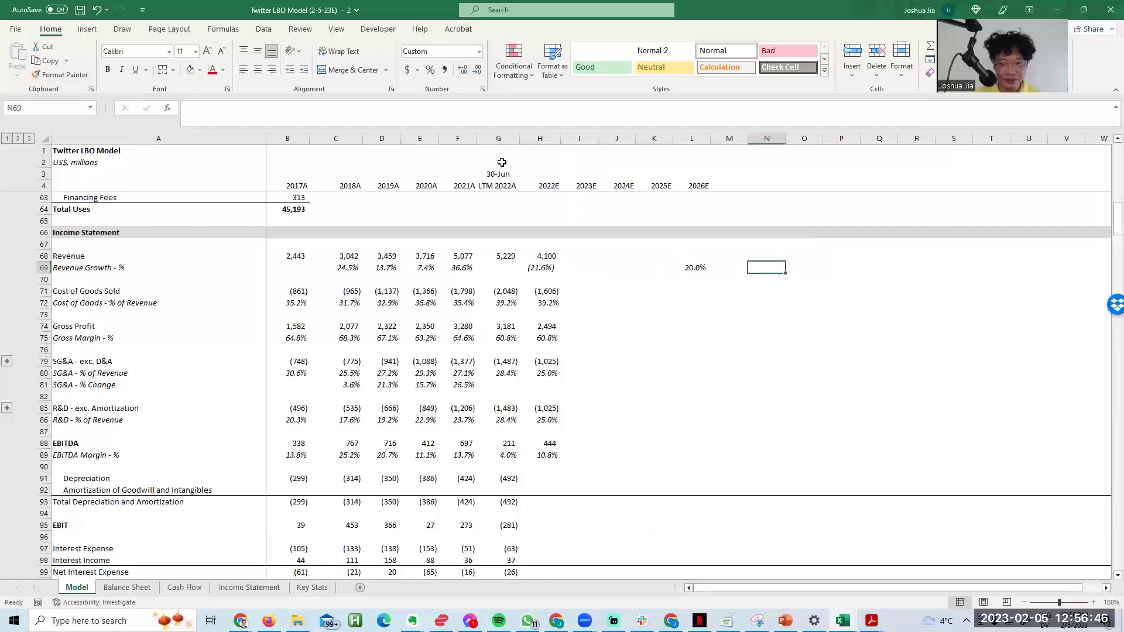
Step: Calculate the yearly growth increment in the 2025E revenue growth cell with =($L$69-$H$69)/4
key(Left)
key(Left)
key(Left)
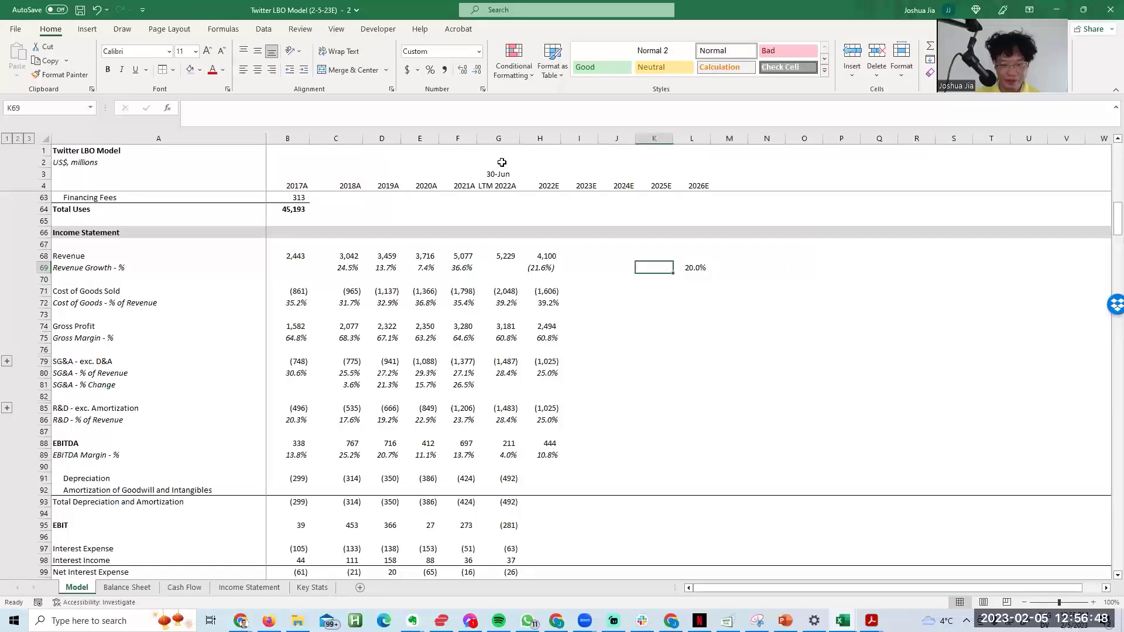
text(=)
key(Right)
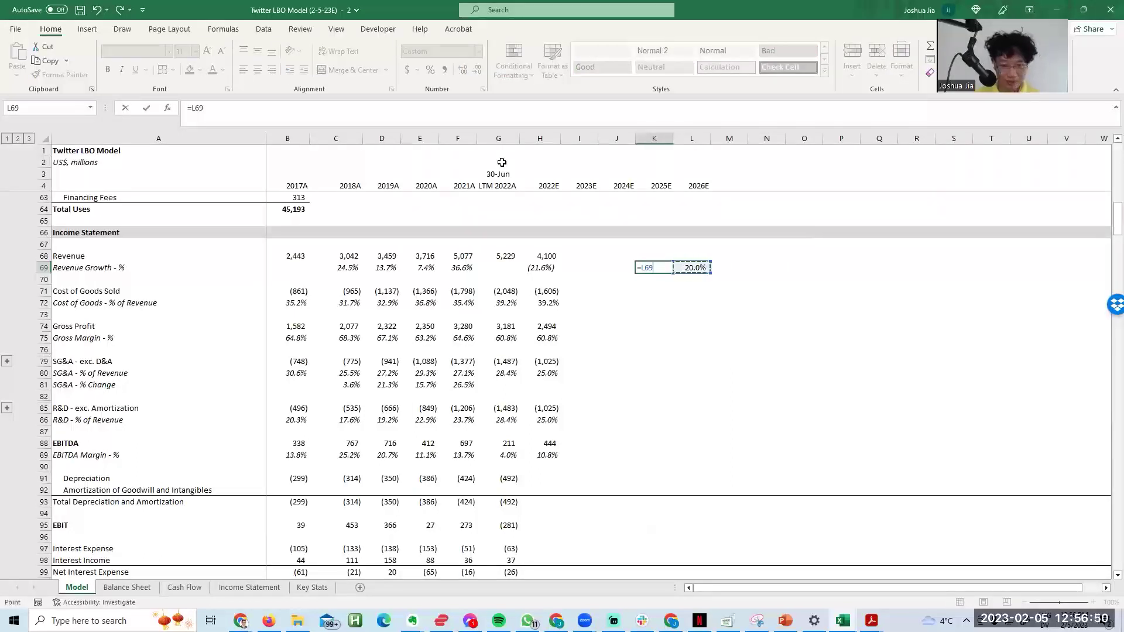
key(Left)
key(Left)
key(Left)
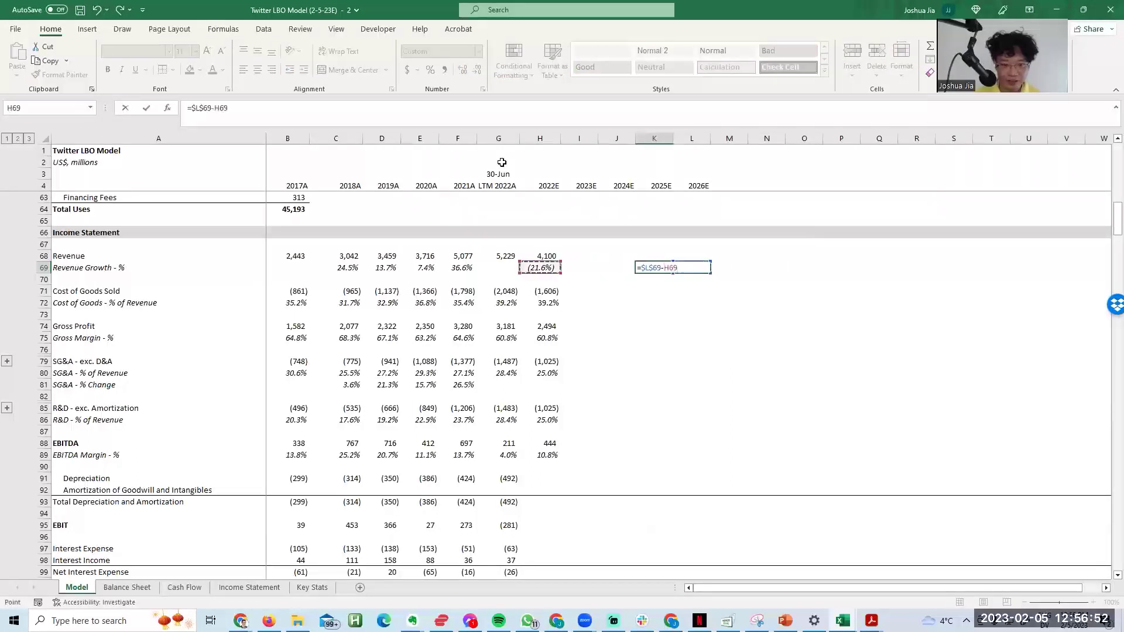
key(F4)
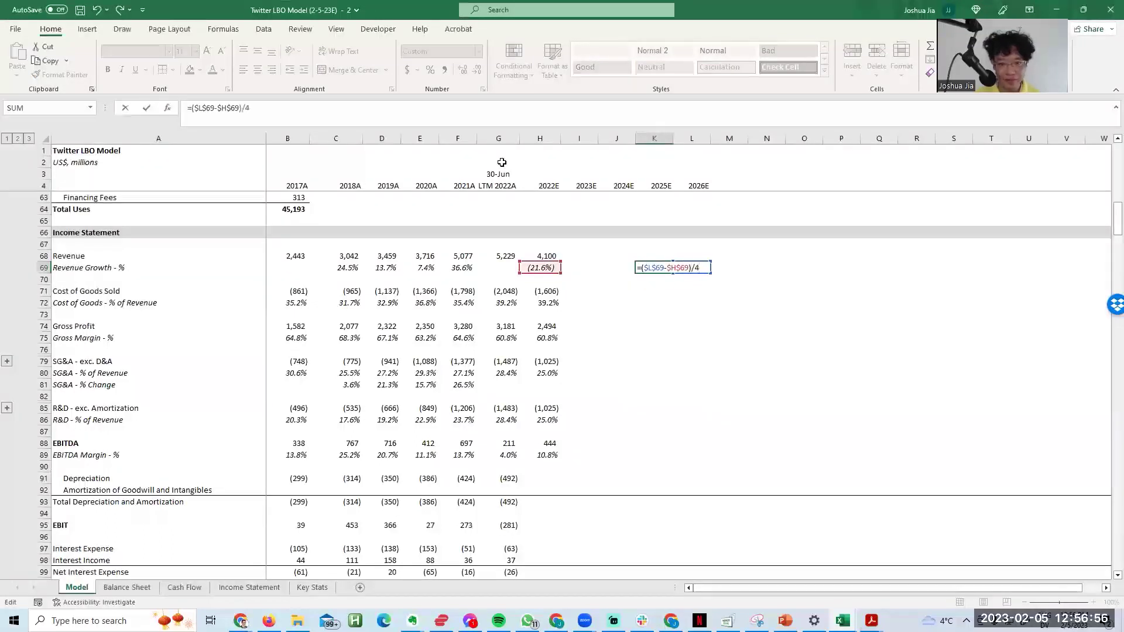
key(Return)
key(Up)
Step: Move the increment formula to the 2023E revenue growth cell and add the prior year's growth, making it =($L$69-$H$69)/4+H69
key(ctrl+x)
key(Left)
key(Left)
key(ctrl+v)
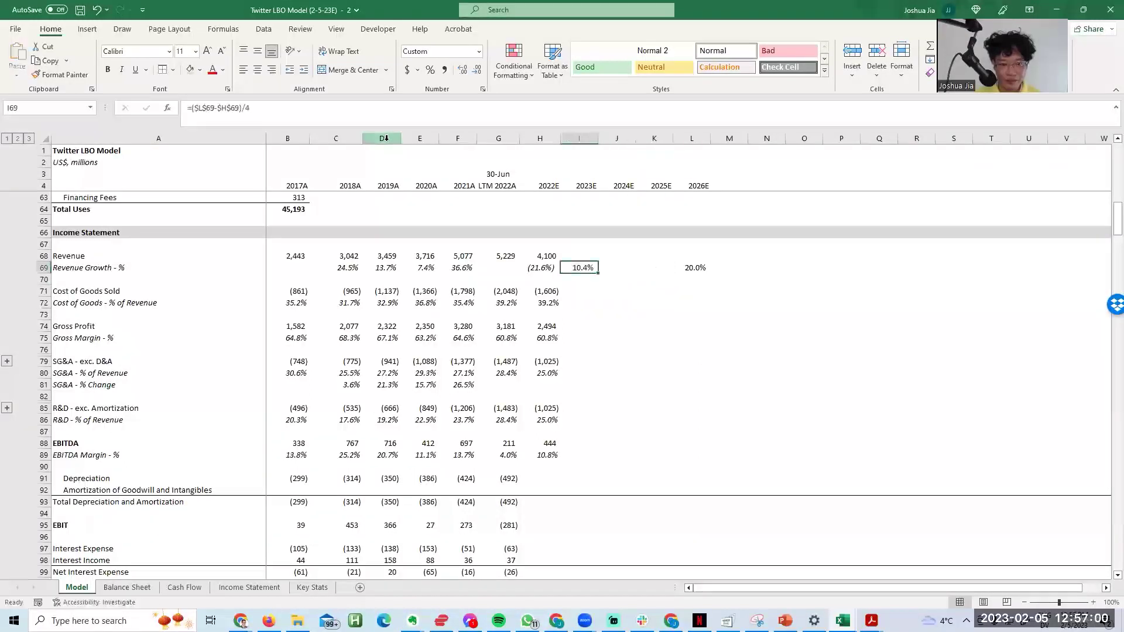
key(F2)
text(+)
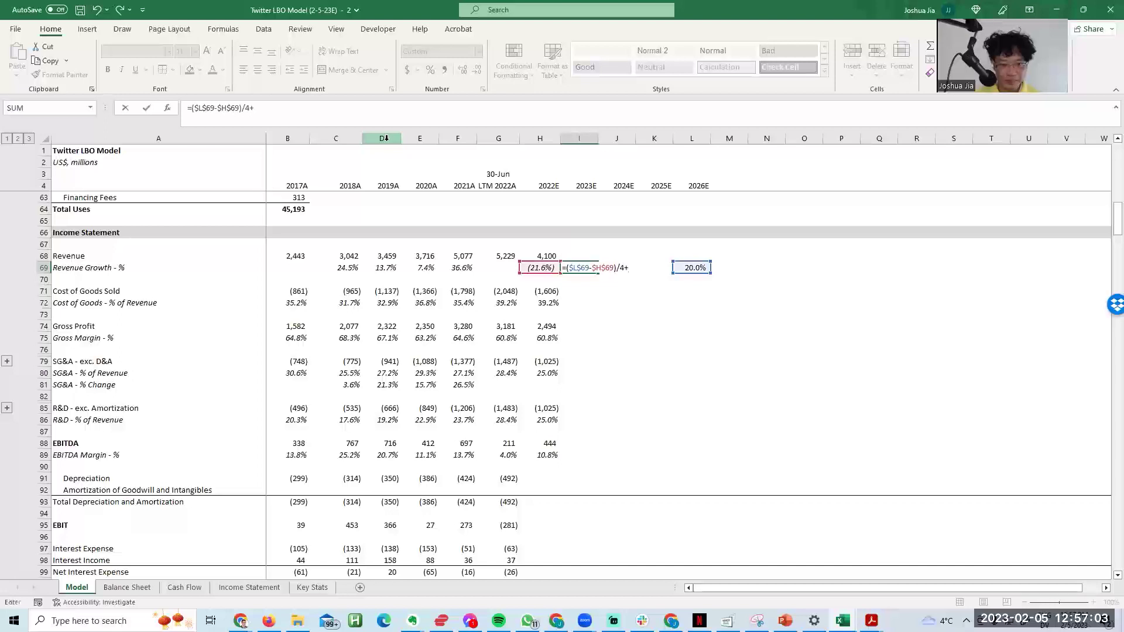
key(Left)
key(Left)
key(Right)
key(Return)
key(Up)
key(F2)
key(ctrl+Return)
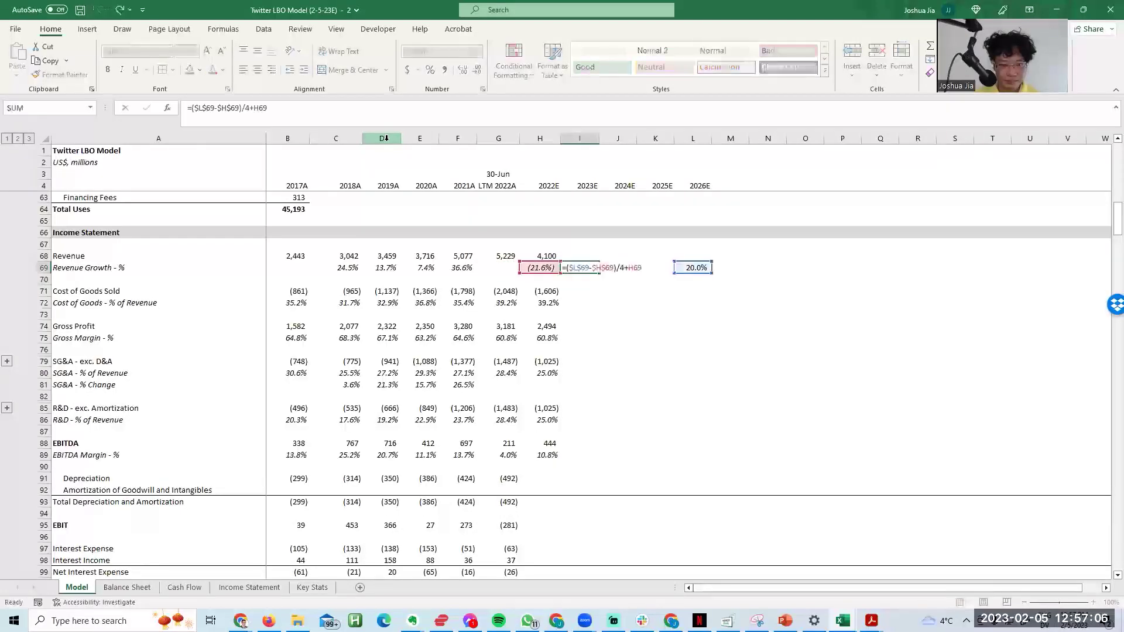
Step: Fill the 2023E revenue growth formula across to 2025E and check its cell references
key(shift+Right)
key(shift+Right)
key(ctrl+r)
key(F2)
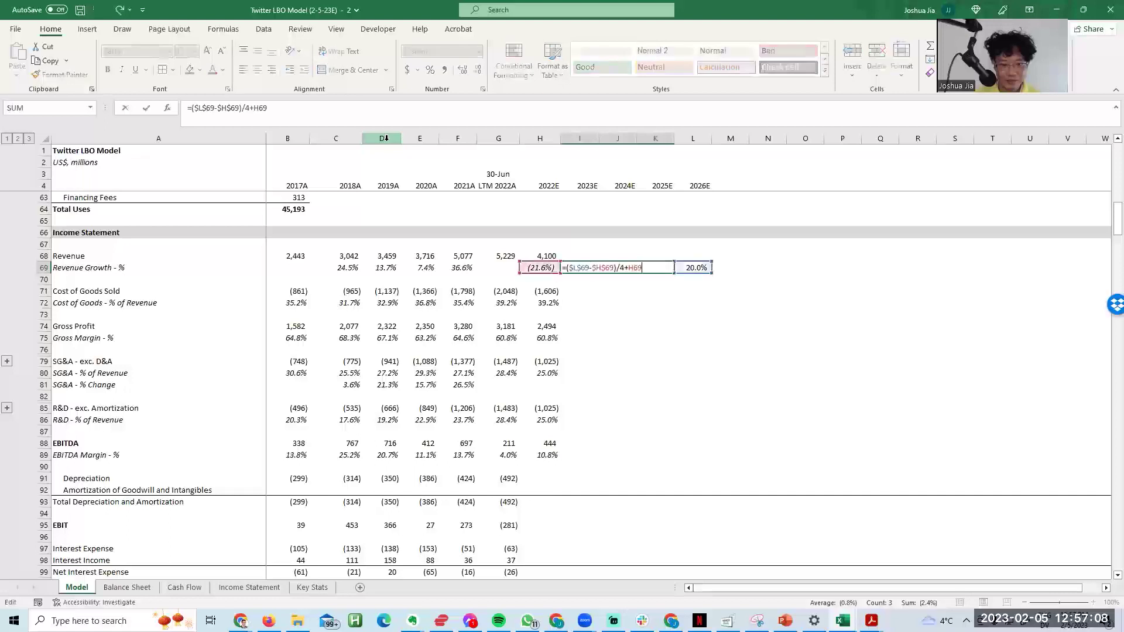
key(Escape)
key(Right)
key(Right)
key(Right)
key(F2)
key(Escape)
Step: Project 2023E revenue with =H68*(1+I69), fill it across to 2026E, and show the projected figures without decimals
key(Left)
key(Up)
key(Left)
key(Left)
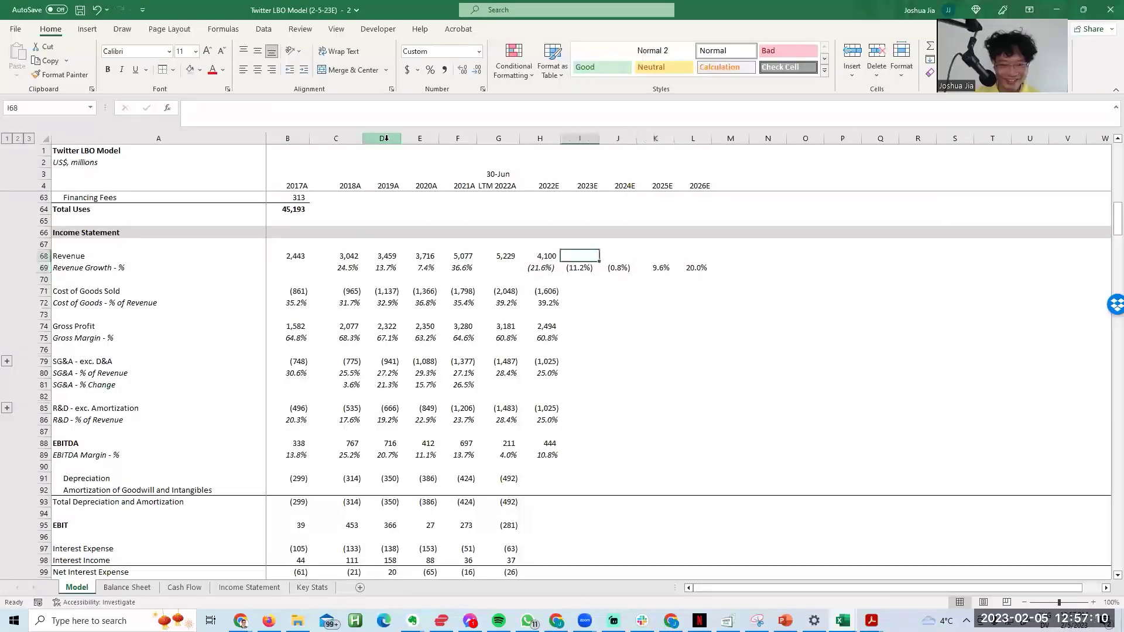
text(=)
key(Left)
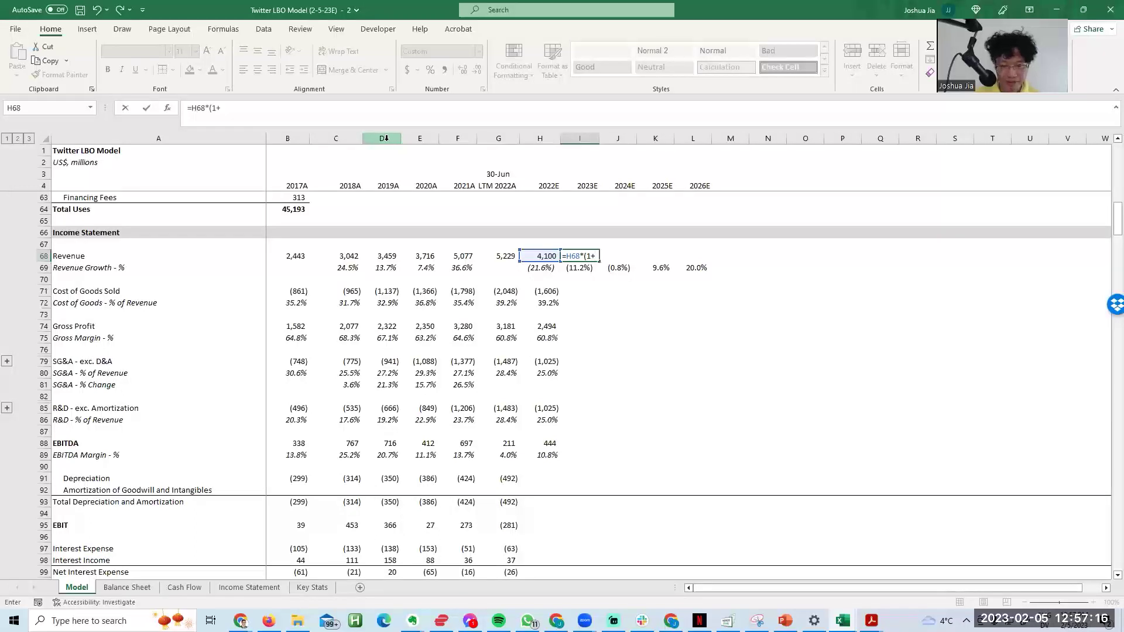
text())
key(ctrl+Return)
key(shift+Right)
key(shift+Right)
key(shift+Right)
key(ctrl+r)
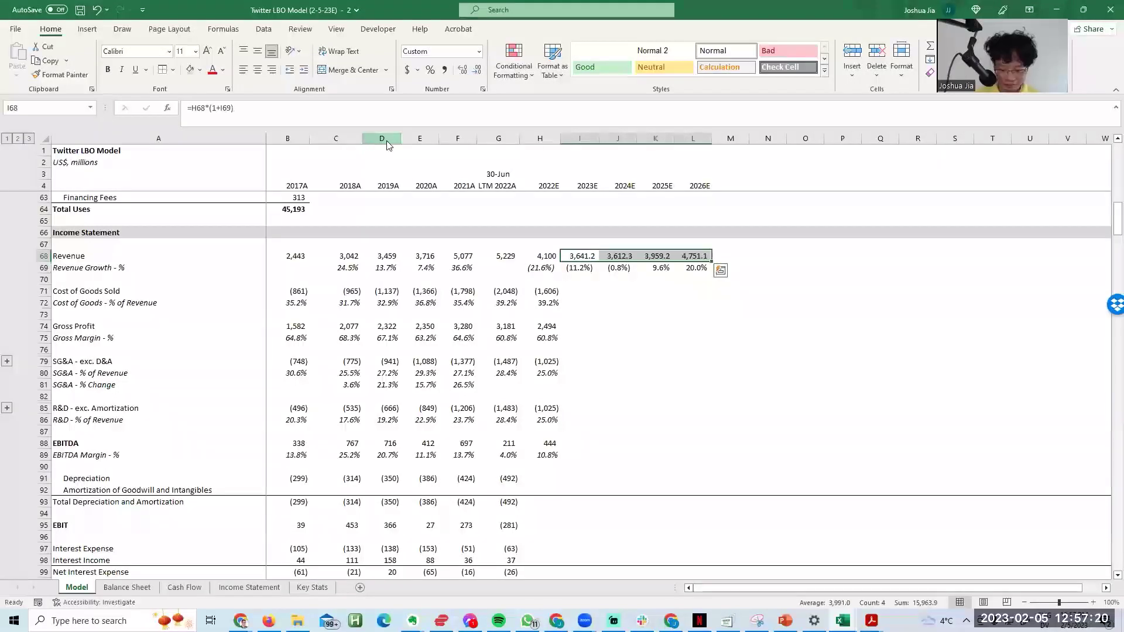
key(alt+h)
key(9)
Step: Check the cell references in the 2022E cost of goods sold formula
key(Down)
key(Down)
key(Left)
key(Down)
key(F2)
key(Escape)
key(Right)
key(Right)
key(Right)
key(Left)
key(Left)
key(Left)
key(F2)
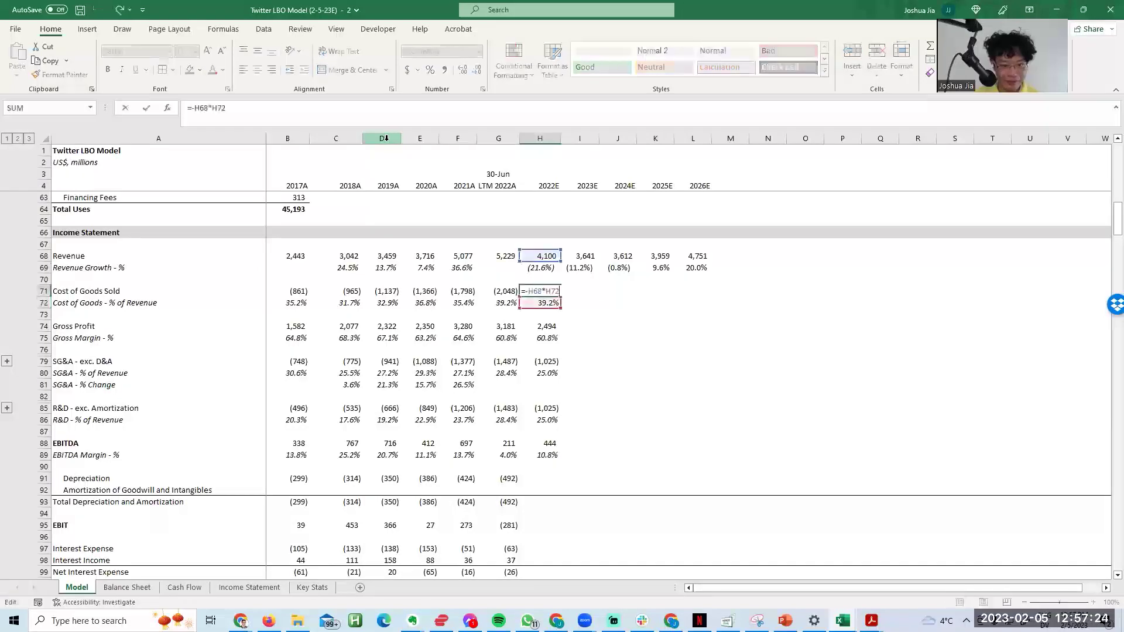
key(Return)
Step: Review the historical cost of goods percentages of revenue from 2018A through the 2022E estimate
key(Left)
key(Left)
key(Left)
key(Left)
key(Left)
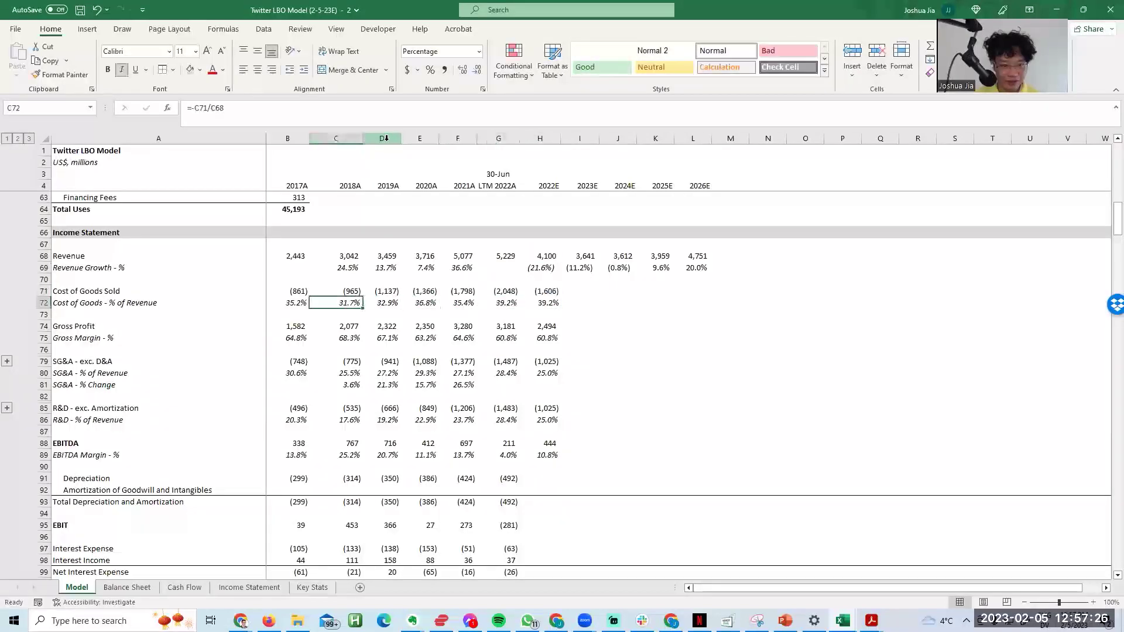
key(shift+Right)
key(shift+Right)
key(shift+Right)
key(shift+Right)
key(Right)
key(Right)
key(Right)
key(Right)
key(Right)
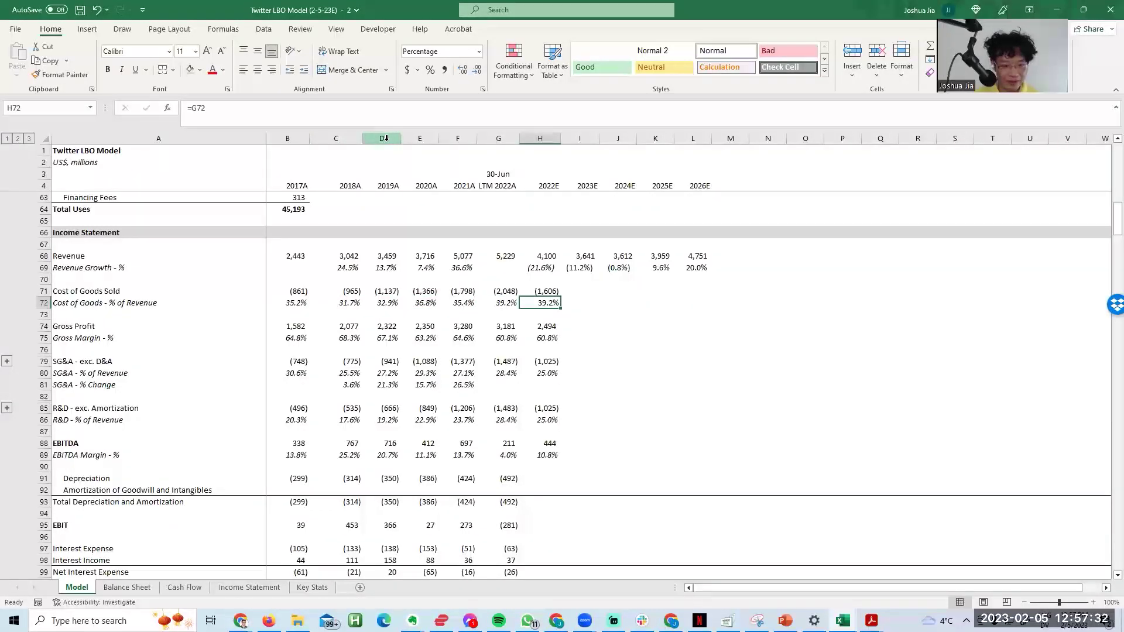
Step: Average the 2017A to 2021A cost of goods percentages in H73 with =AVERAGE(B72:F72)
key(Down)
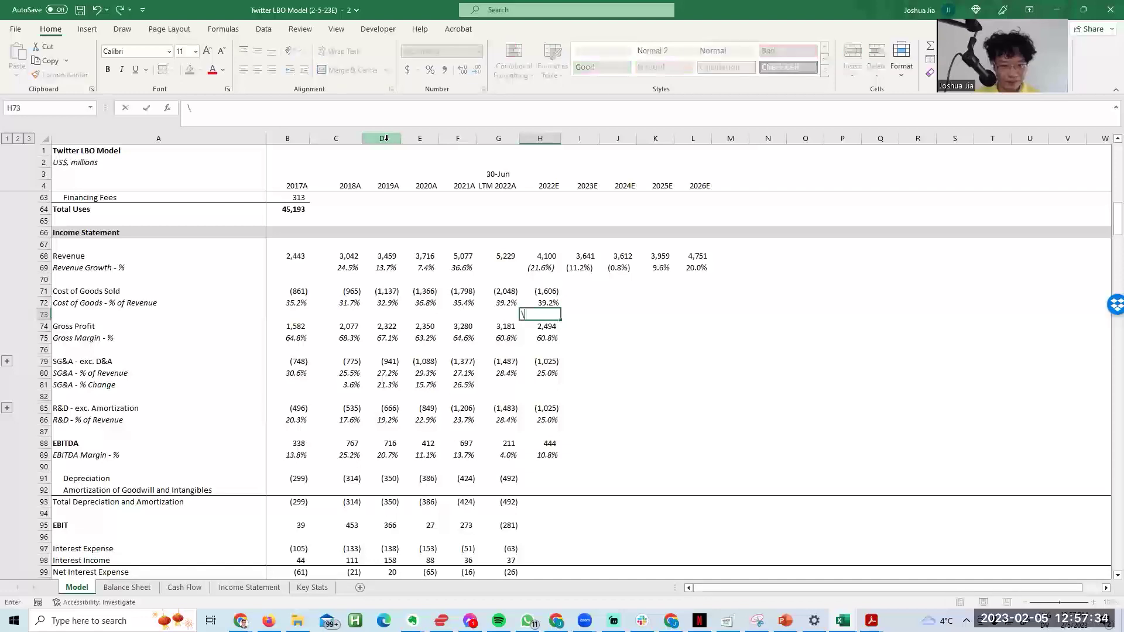
text(=AVERAGE()
key(Up)
key(Left)
key(Left)
key(shift+Left)
key(shift+Left)
key(shift+Left)
key(shift+Left)
text())
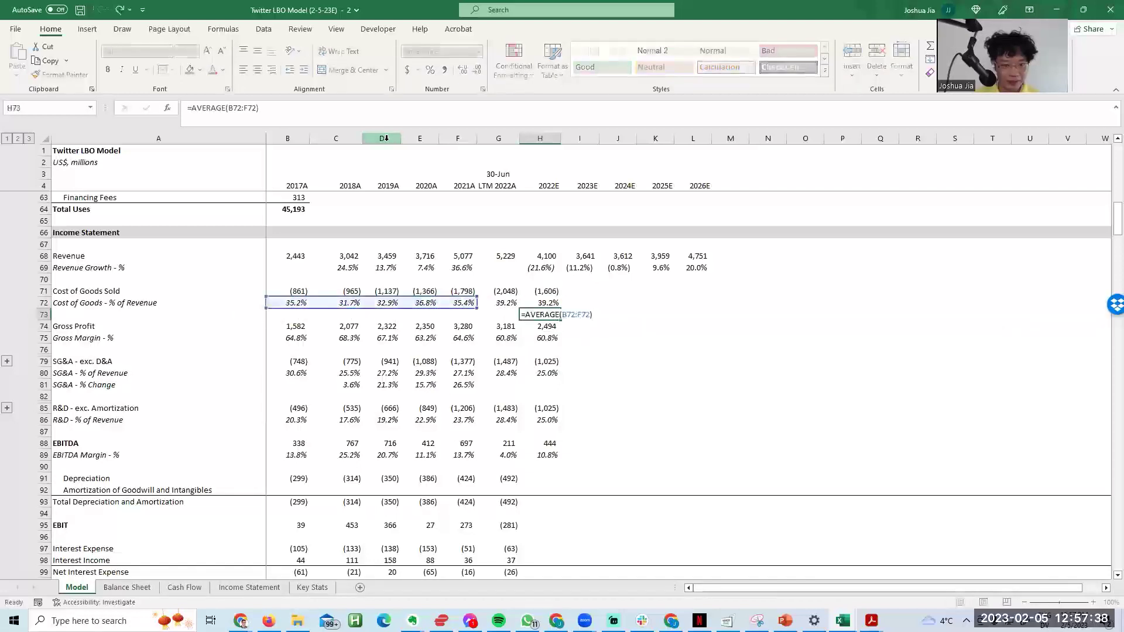
key(ctrl+Return)
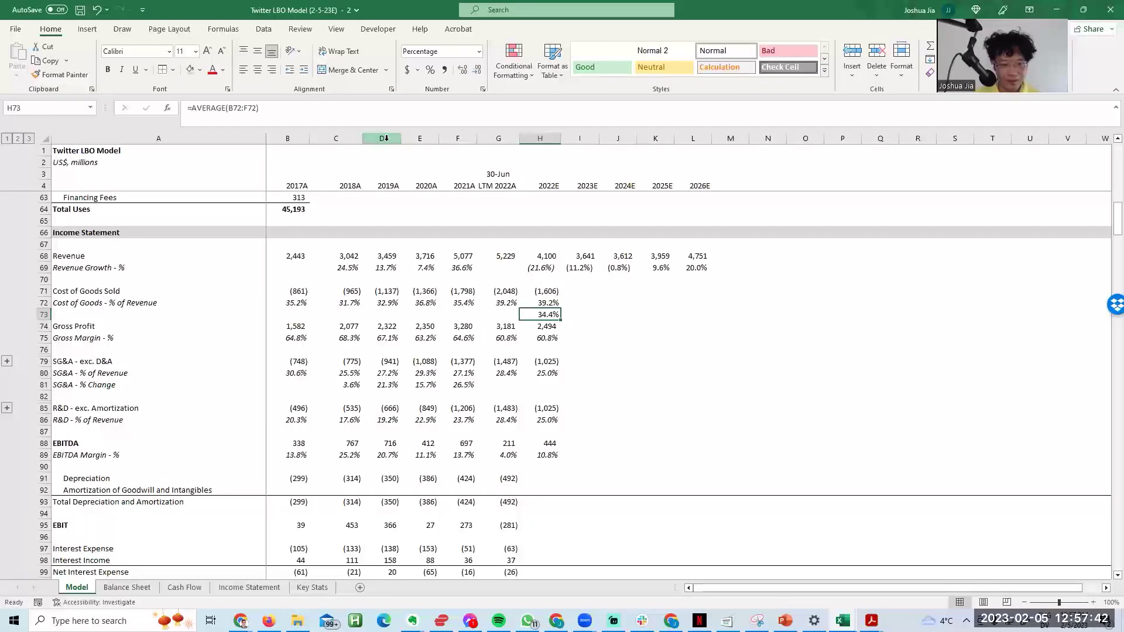
key(Up)
key(ctrl+v)
key(Escape)
key(Right)
key(Left)
key(ctrl+z)
key(Up)
key(F2)
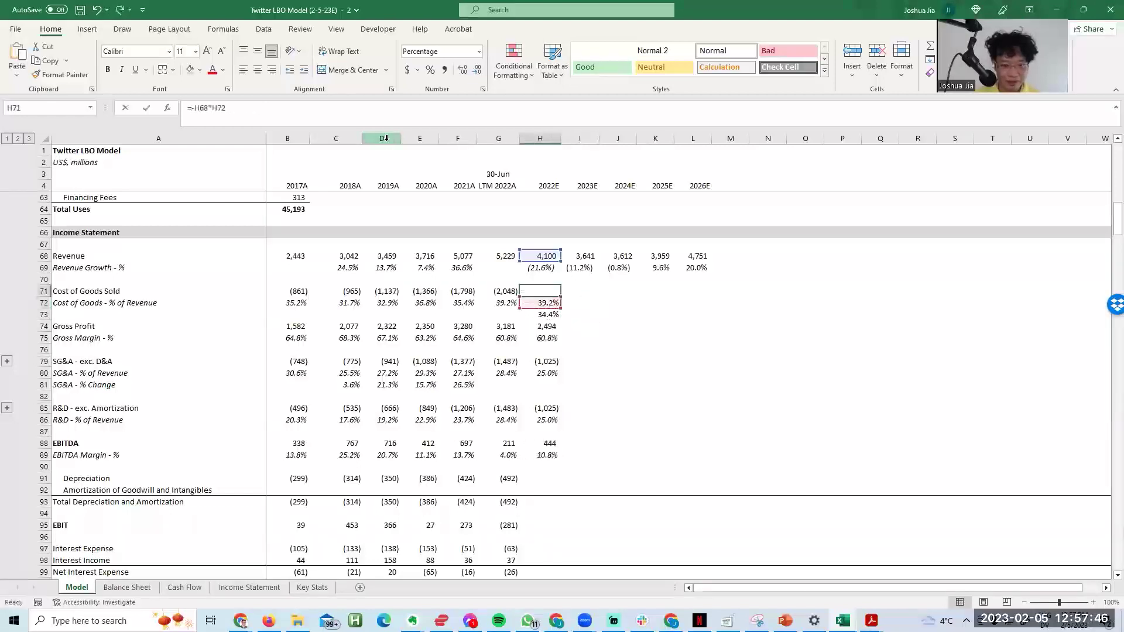
key(Escape)
Step: Copy the average formula from H73 into the 2022E cost of goods percentage cell and check the cost of goods sold formula
key(Down)
key(Down)
key(F2)
key(shift+Home)
key(ctrl+c)
key(Escape)
key(Up)
key(F2)
key(shift+Home)
key(ctrl+v)
key(Return)
key(Up)
key(Up)
key(F2)
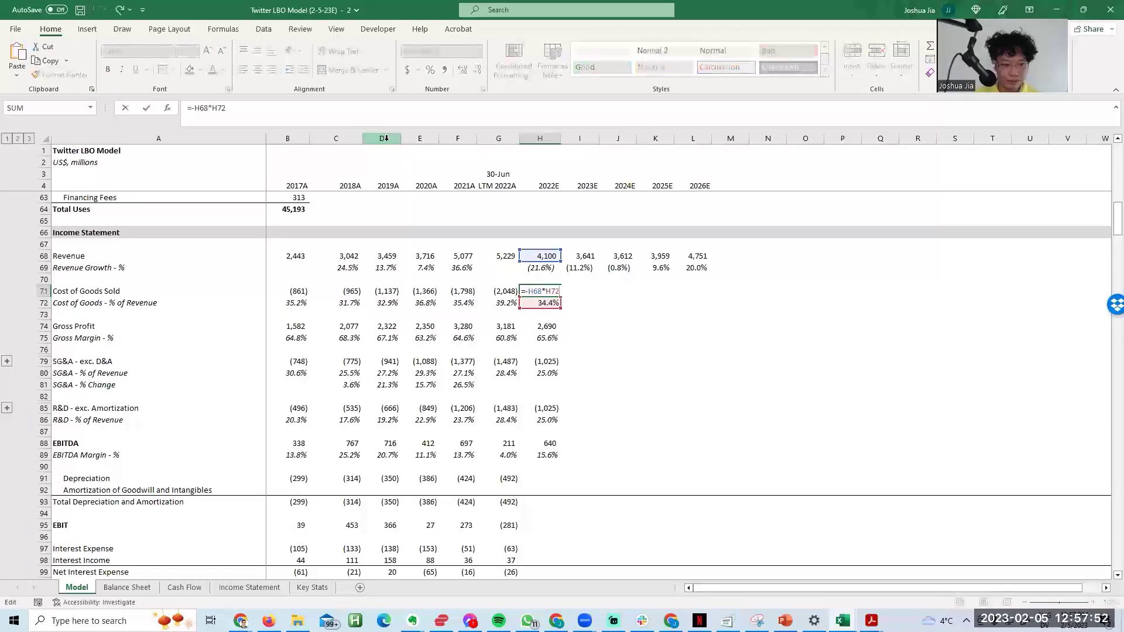
Step: Undo the switch of the 2022E cost of goods percentage to the historical average
key(Escape)
key(ctrl+z)
key(Up)
key(Left)
key(Right)
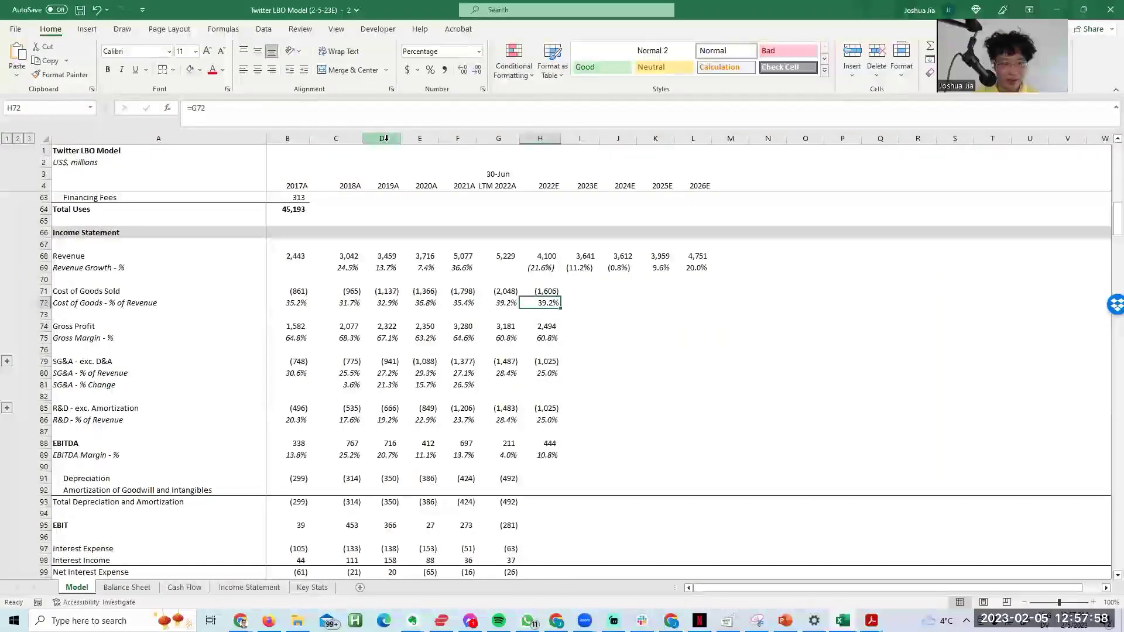
Step: Switch to Firefox, search for "twitter paying creators % of ad revenue", and open the Search Engine Journal article in a new tab
key(alt+Tab)
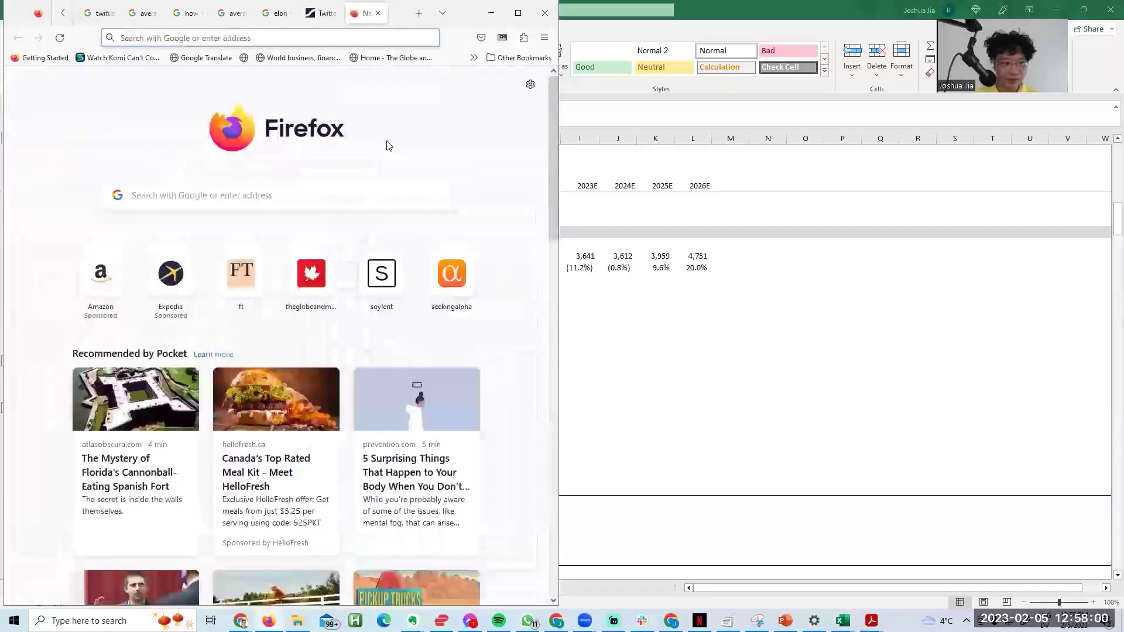
text(twitter paying creators)
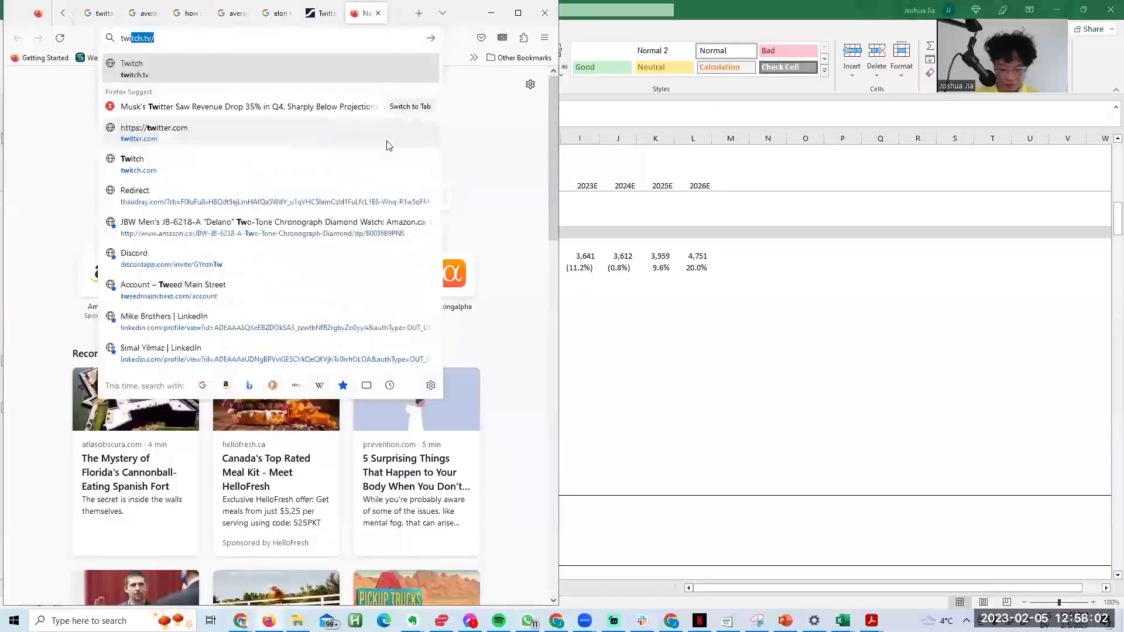
text( % of ad revenue)
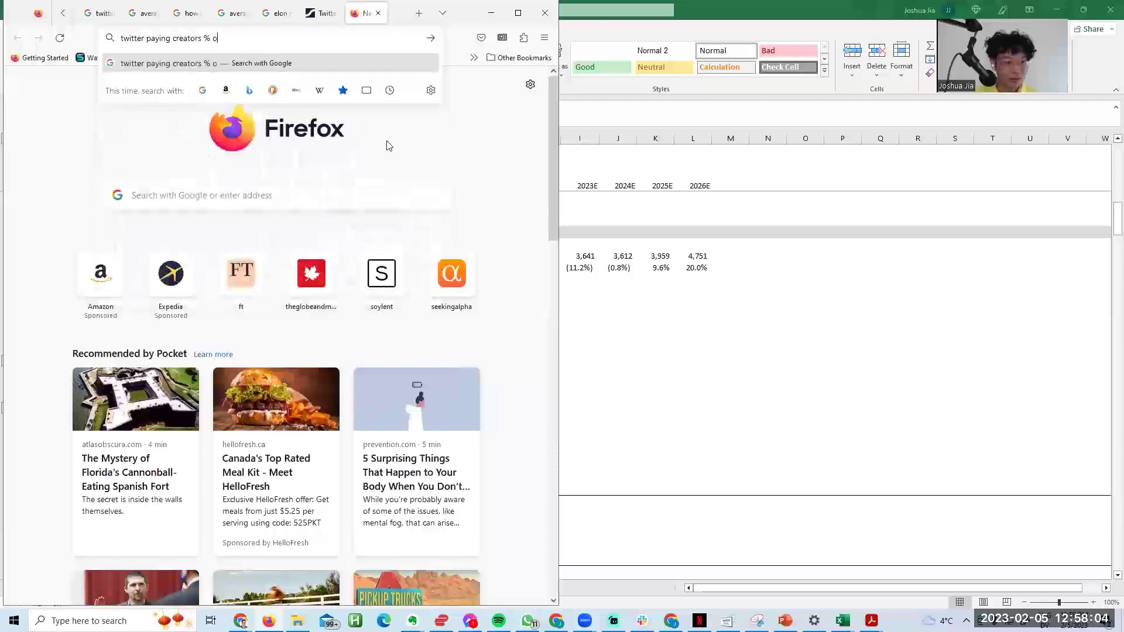
key(Return)
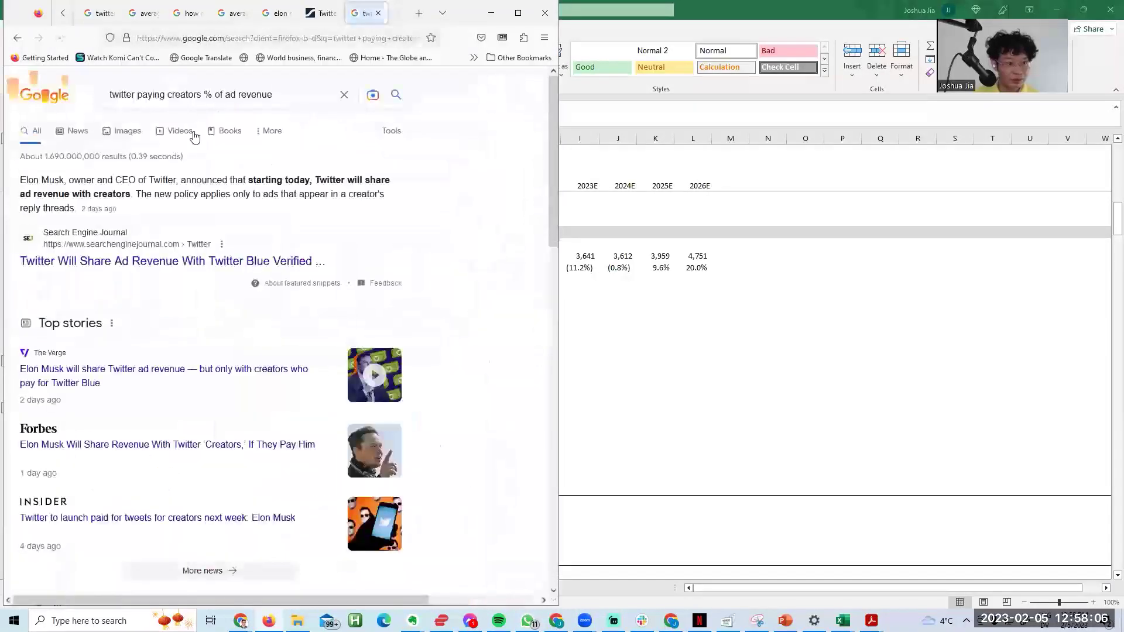
right_click(268, 262)
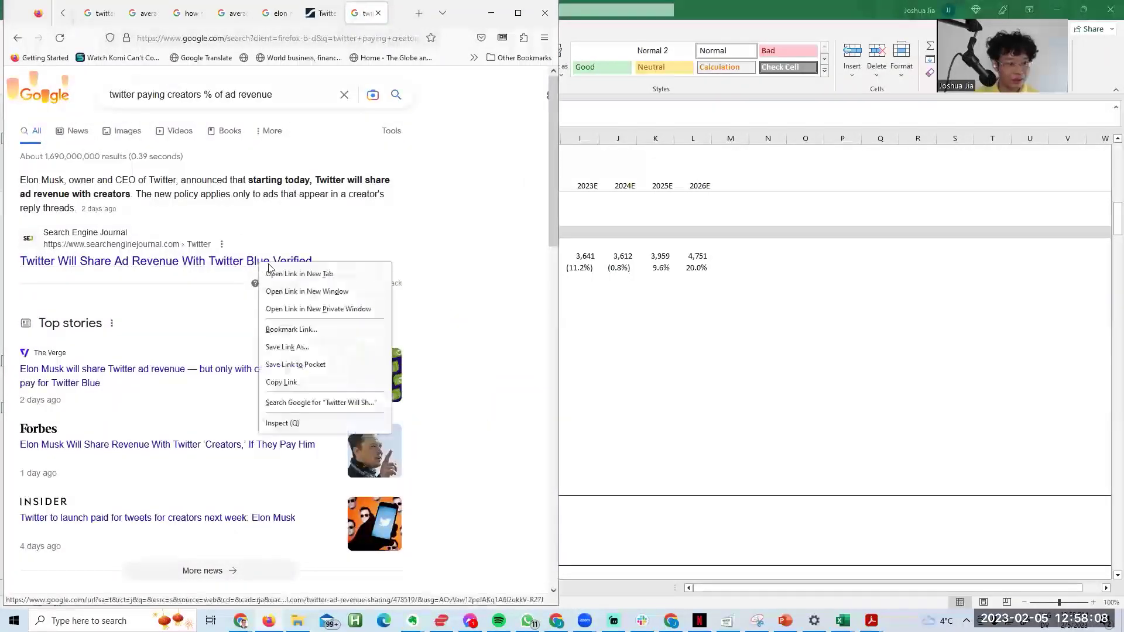
click(274, 269)
scroll(273, 270, down, 9)
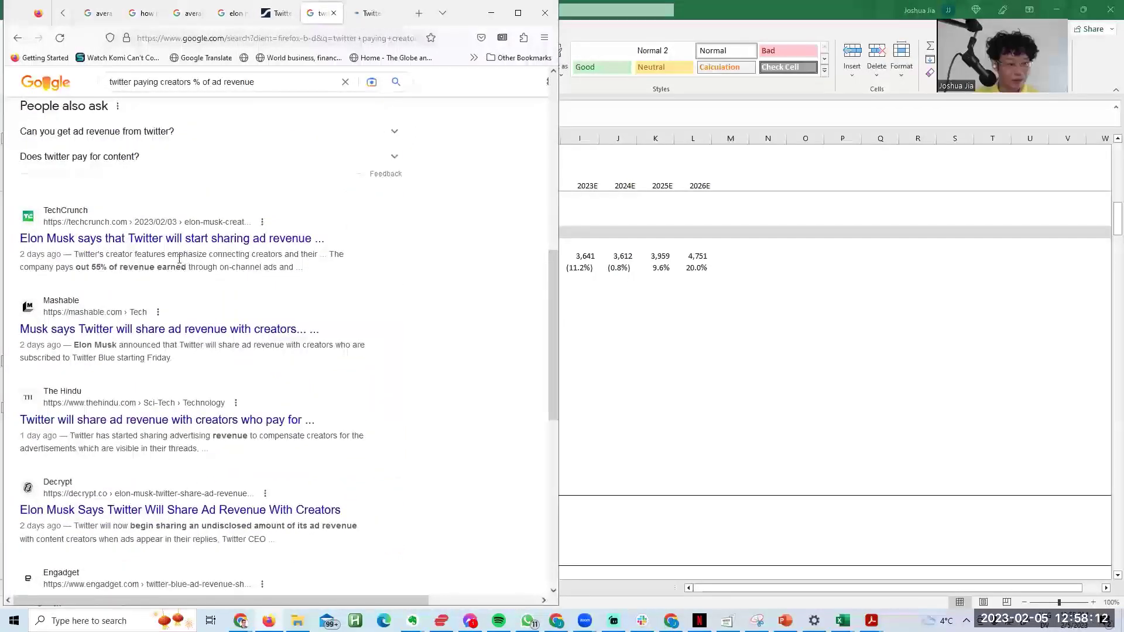
Step: Read the Search Engine Journal article for the terms of Twitter's ad revenue sharing and Twitter Blue subscription
key(ctrl+Tab)
scroll(178, 260, down, 10)
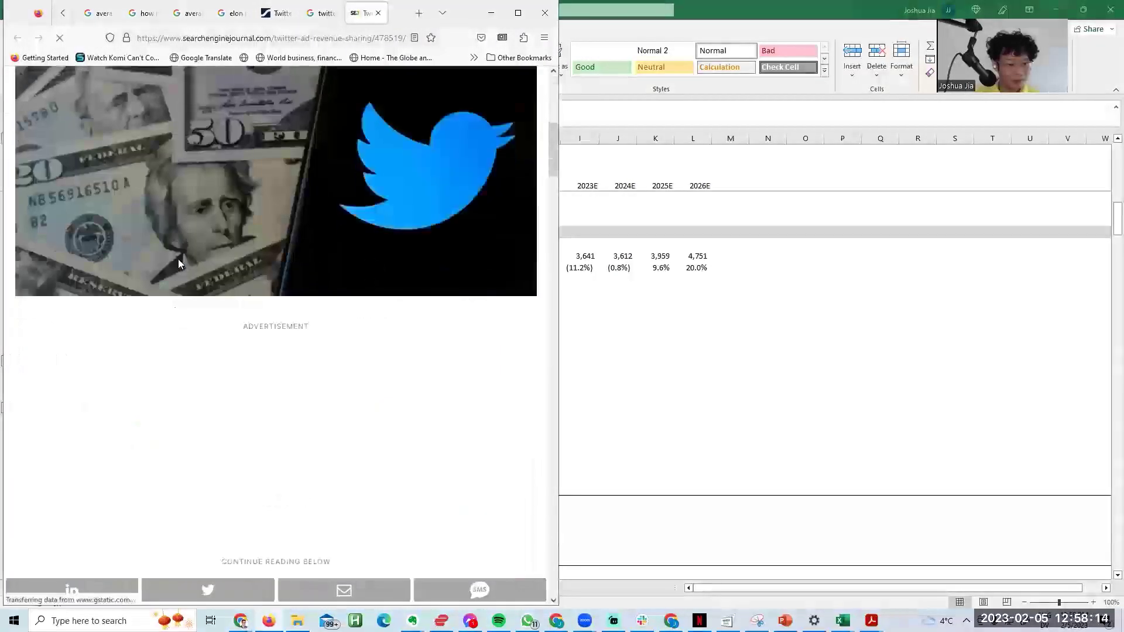
scroll(180, 262, down, 8)
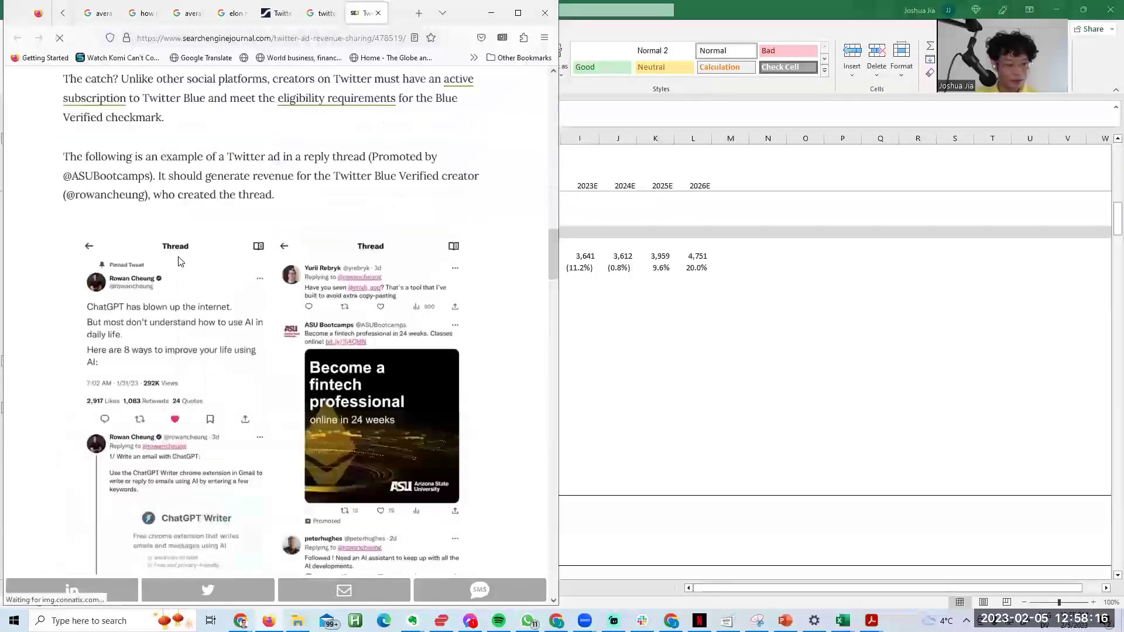
scroll(182, 240, down, 10)
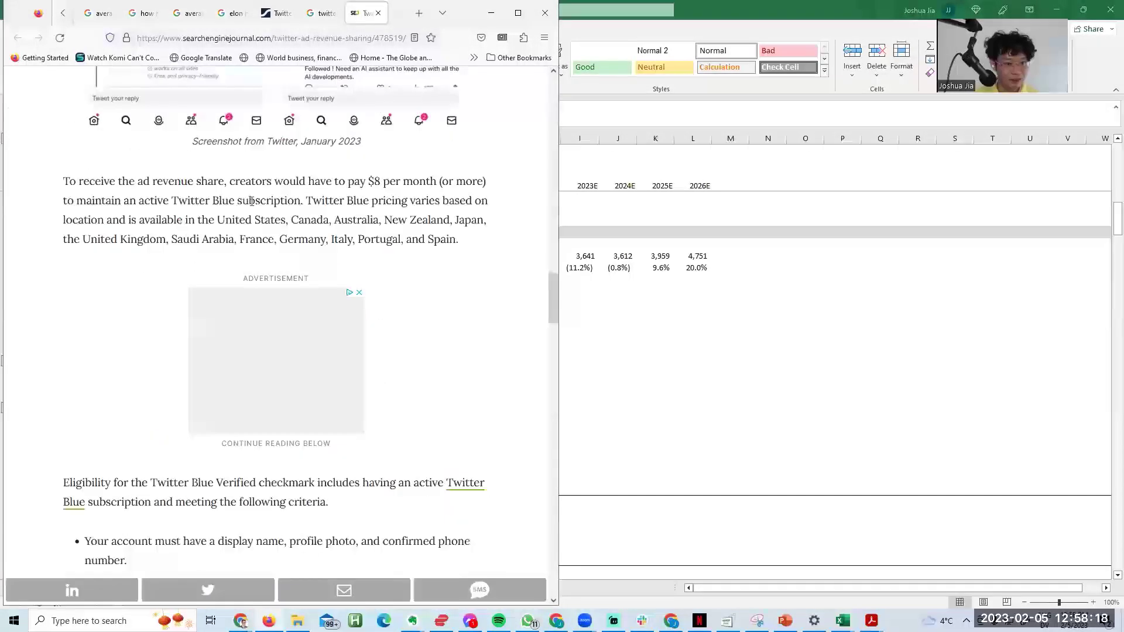
drag(300, 200, 358, 181)
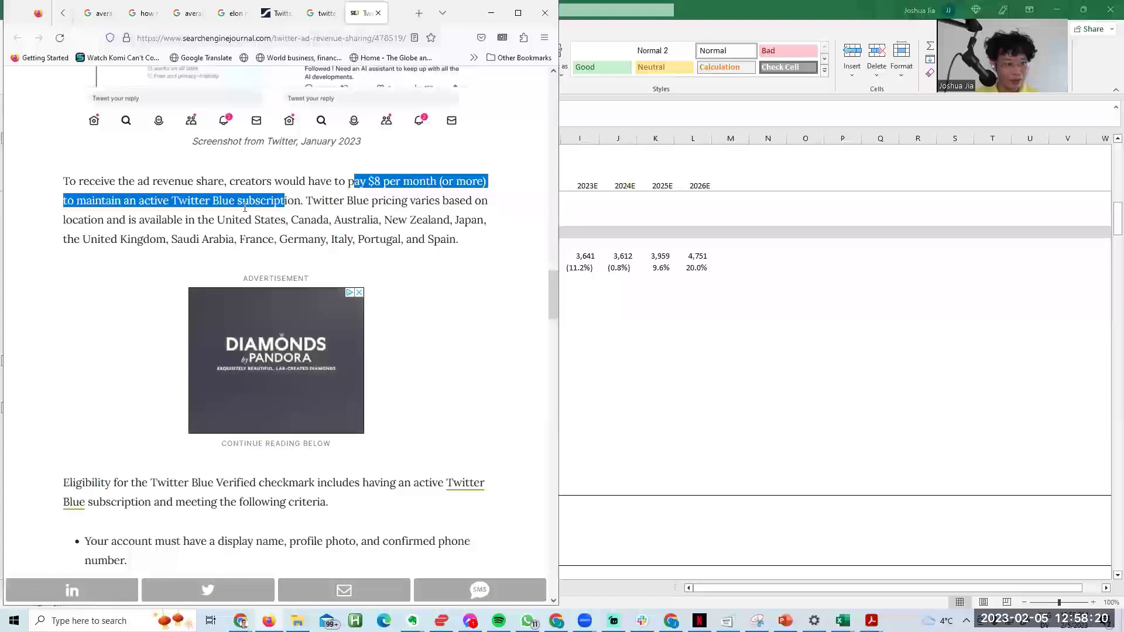
Step: Search the web in a new tab for the number of Twitter Blue subscribers and look through the results
key(ctrl+t)
text(#)
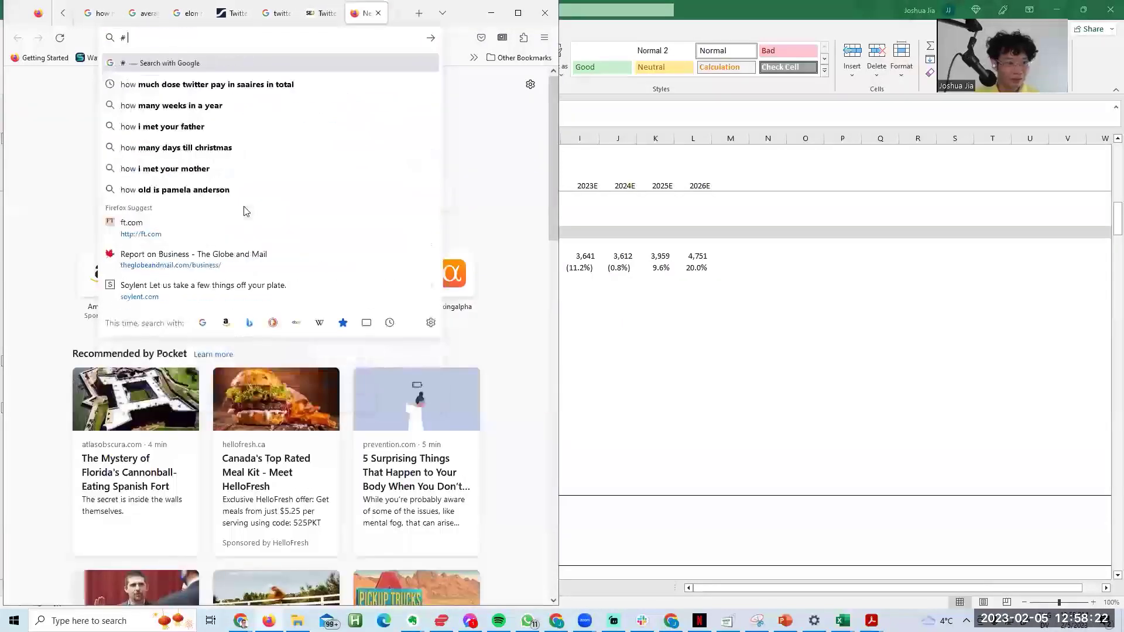
text( fo twitter blue)
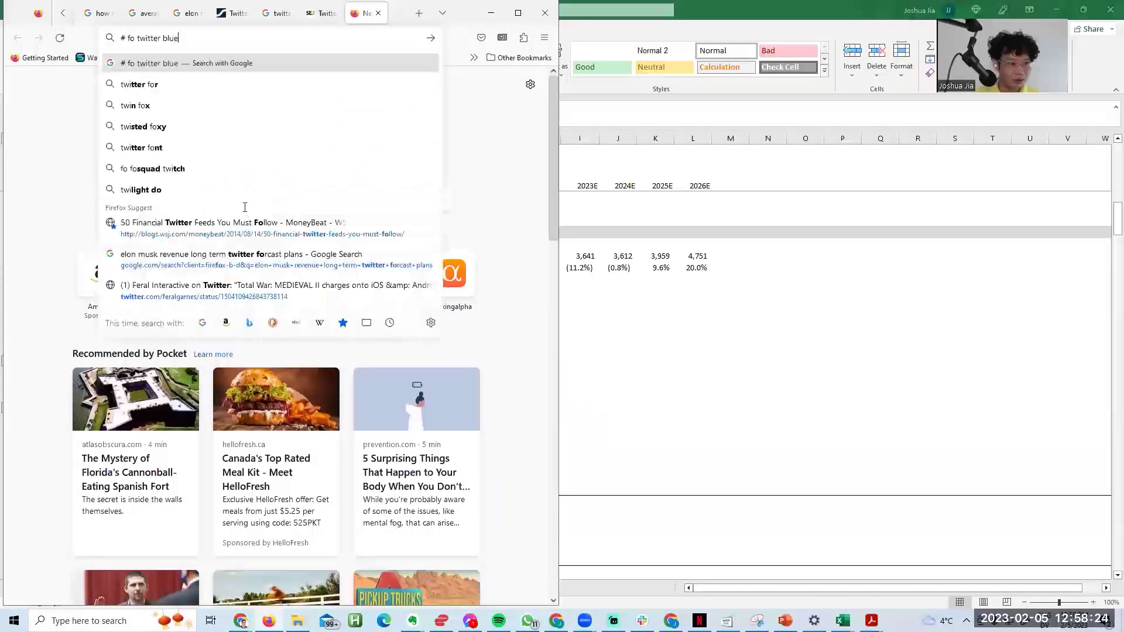
text( subscrieres)
key(Return)
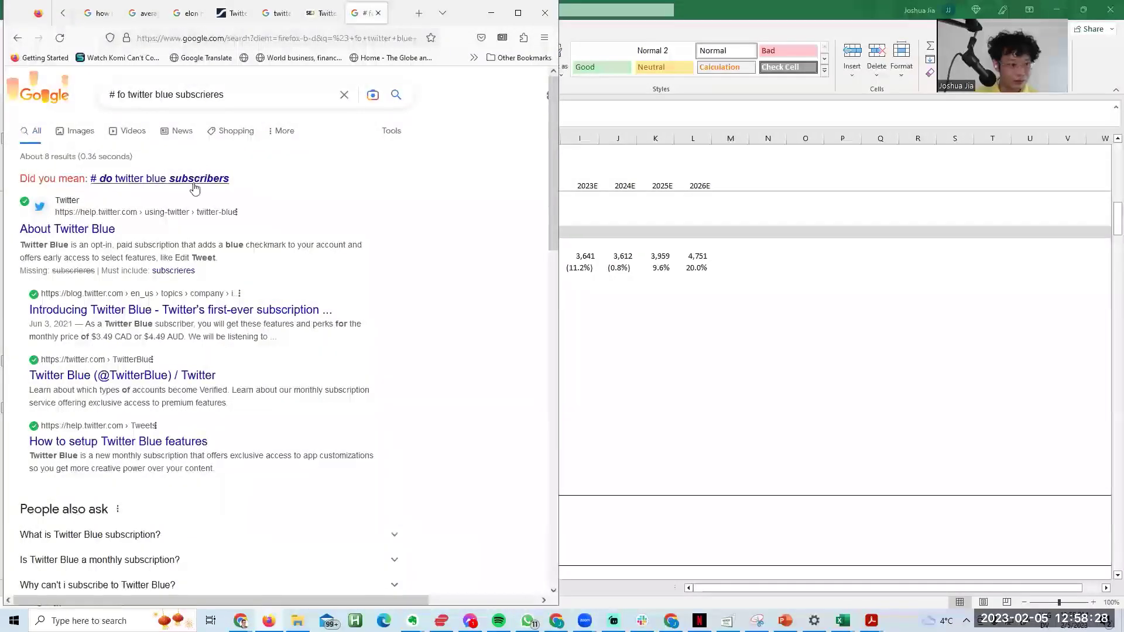
scroll(195, 214, down, 3)
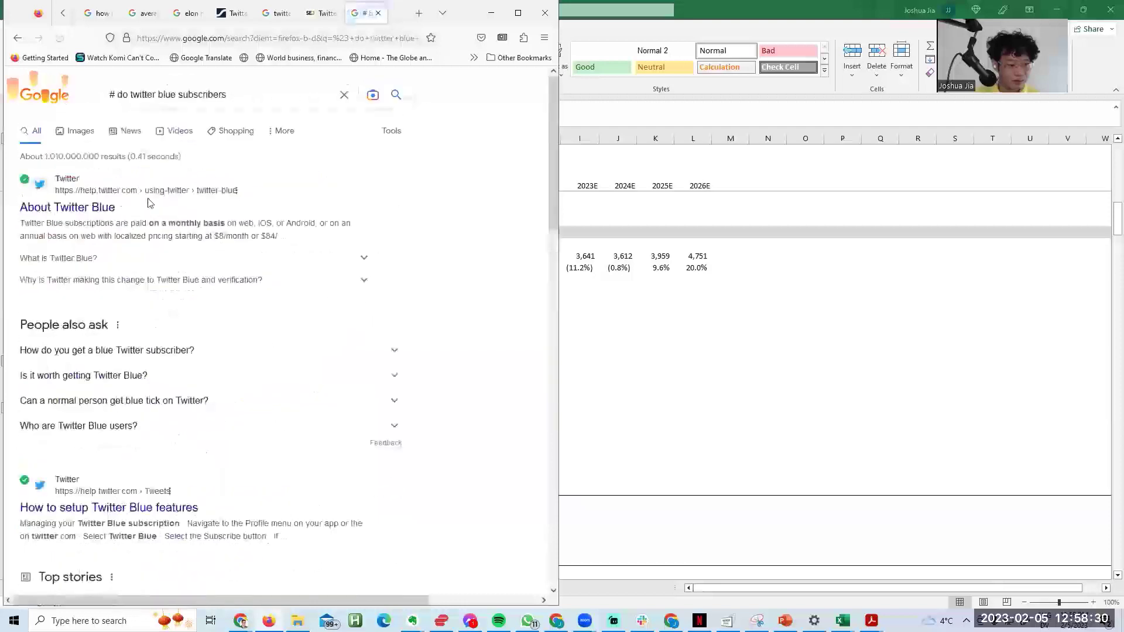
scroll(198, 295, down, 8)
scroll(198, 295, up, 2)
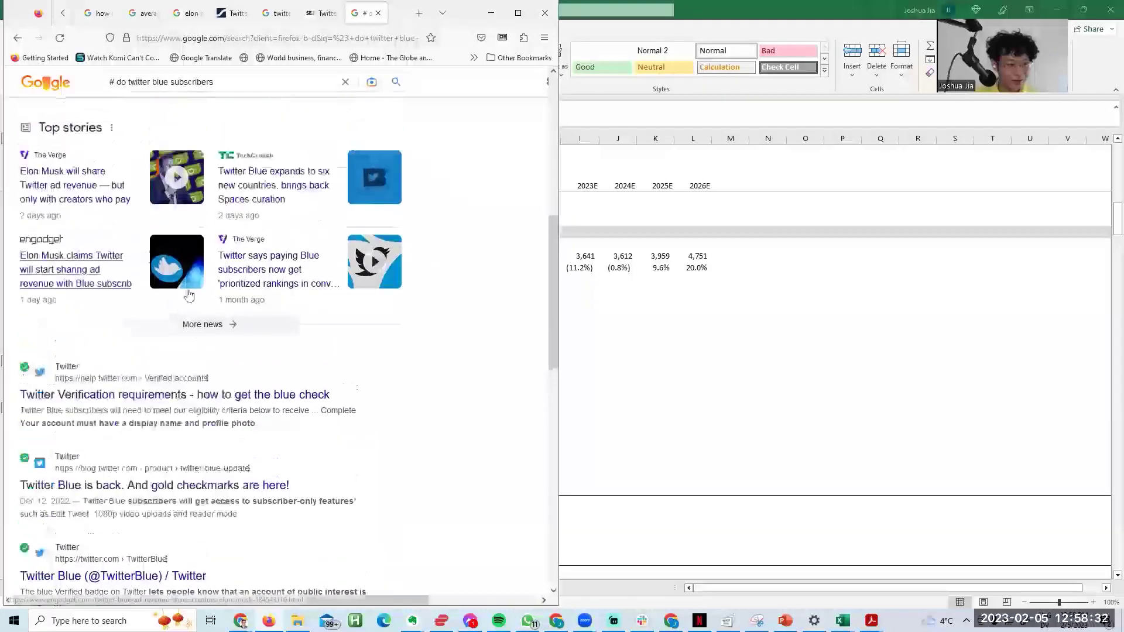
Step: Open The Verge's story on Twitter sharing ad revenue and read it for subscription pricing and revenue-share details
click(90, 195)
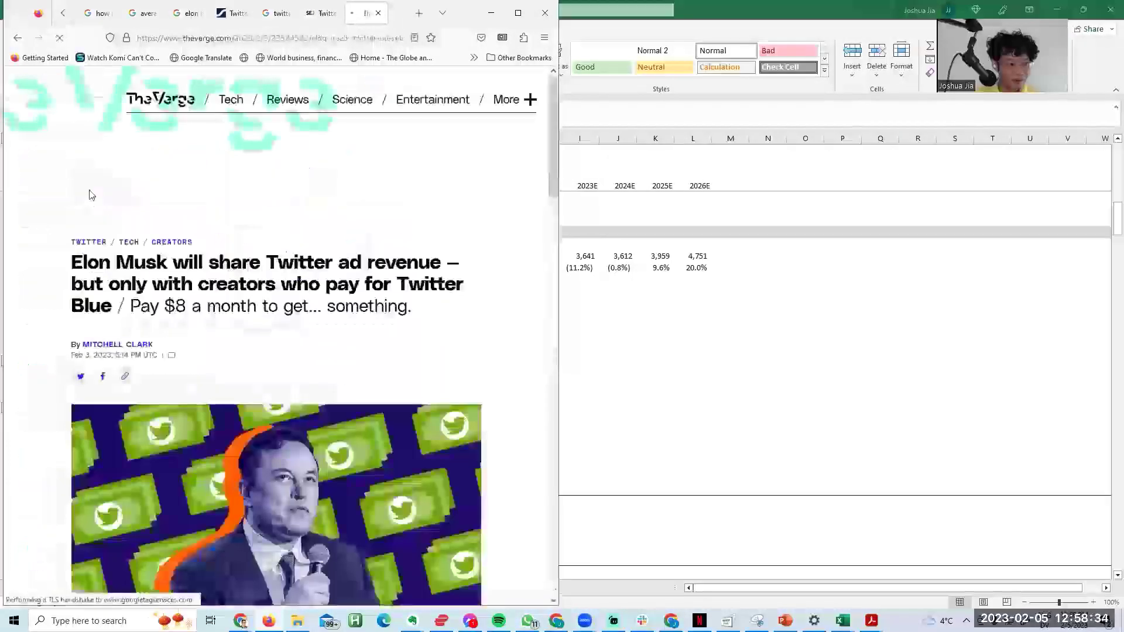
scroll(89, 198, down, 10)
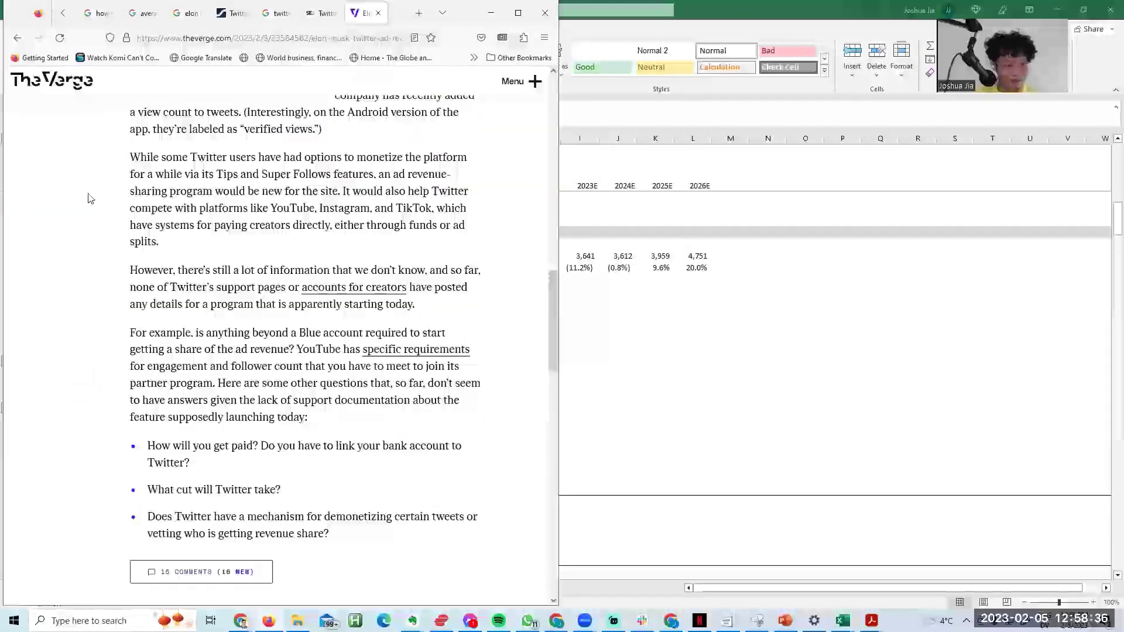
scroll(91, 199, up, 8)
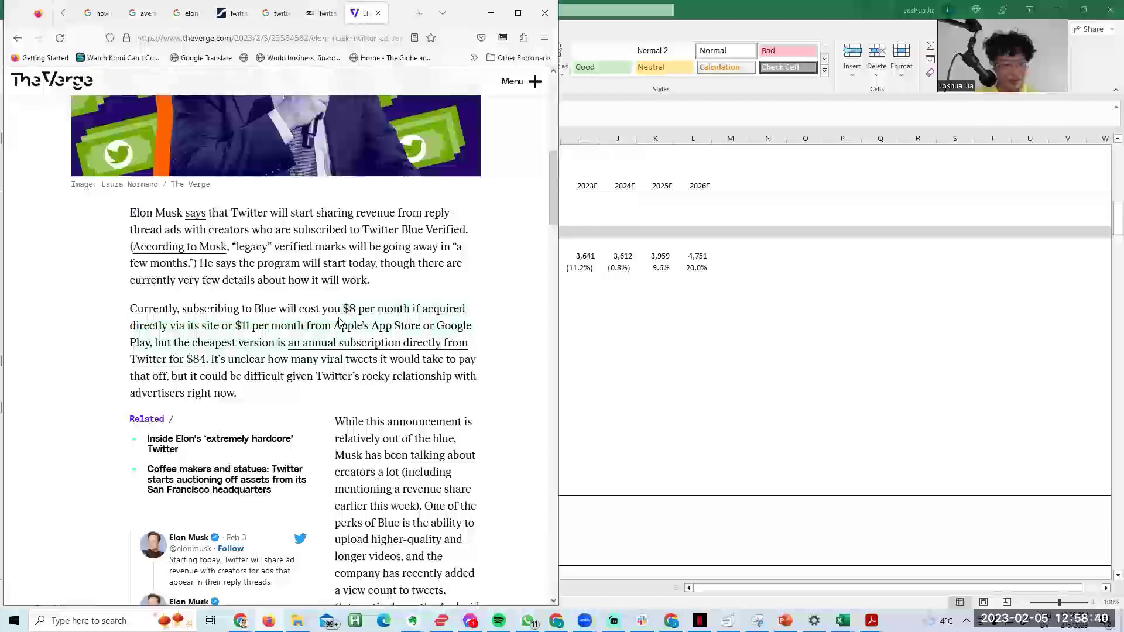
key(ctrl+shift+Tab)
Step: Return to the Excel model and check the 2023E revenue formula and the 2023E and 2024E revenue growth formulas
click(677, 242)
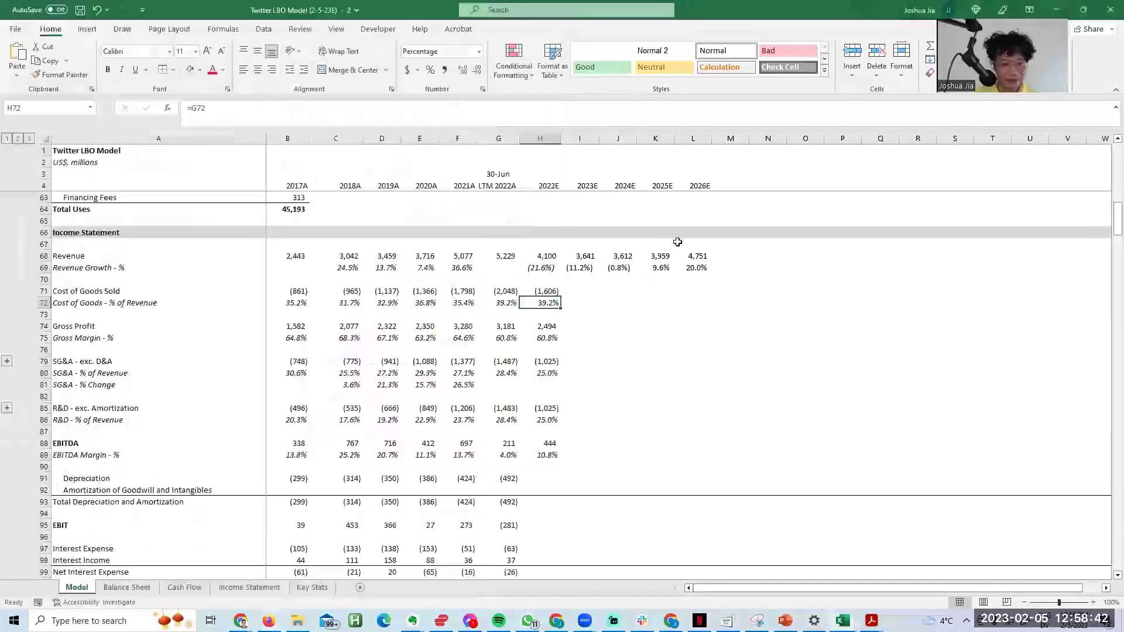
key(Up)
key(Up)
key(Up)
key(Up)
key(Right)
key(F2)
key(Escape)
key(Down)
key(F2)
key(Escape)
key(Right)
key(F2)
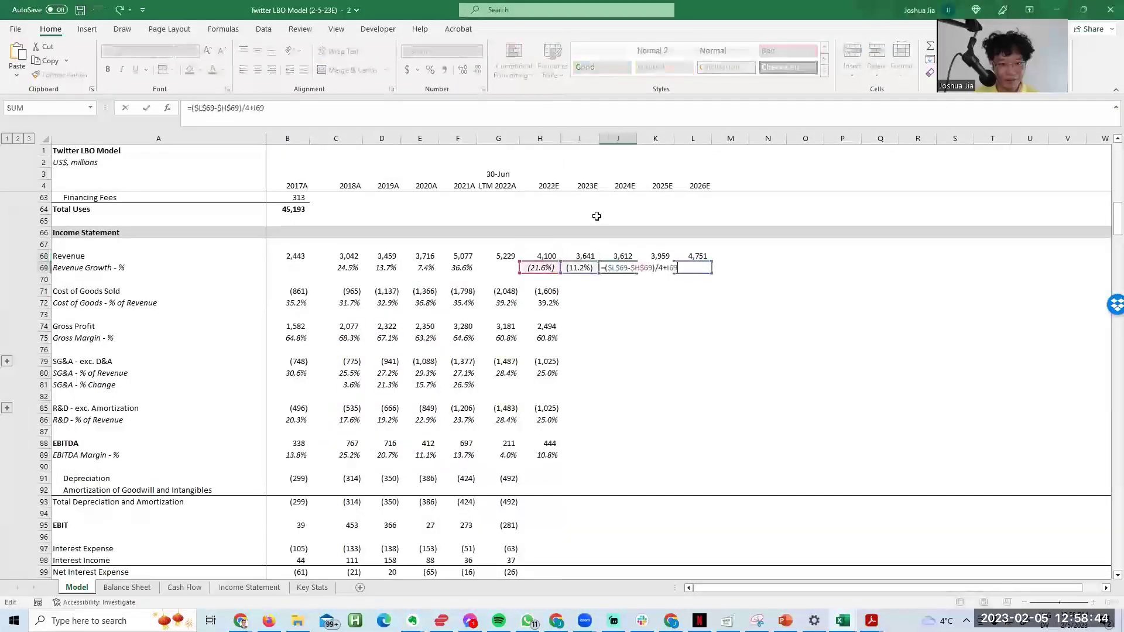
key(Escape)
Step: Review the revenue growth assumptions across the projection years from 2022E to 2026E
key(Left)
key(Left)
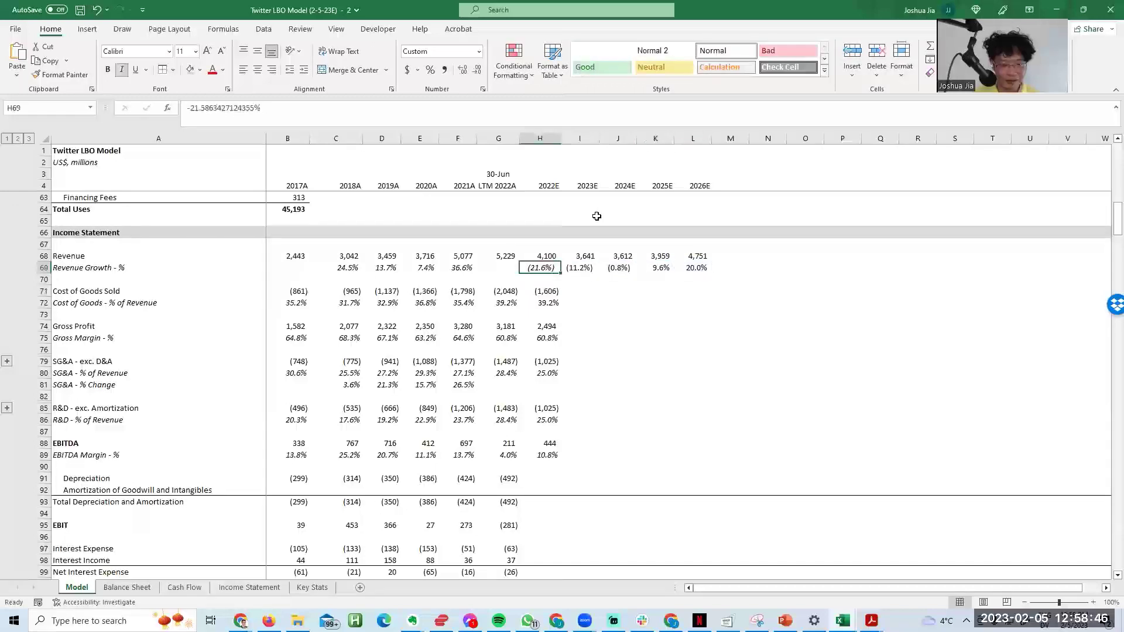
key(Right)
key(Right)
key(Left)
key(Left)
key(Right)
key(Right)
key(Right)
key(Right)
key(Left)
key(Left)
key(Left)
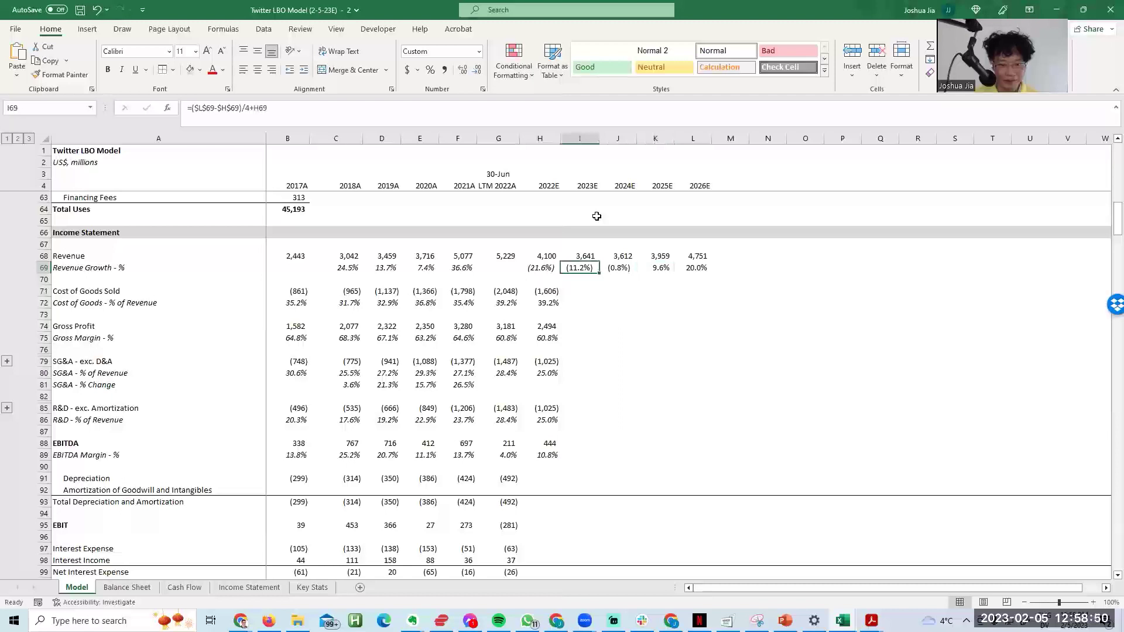
Step: Set the 2023E revenue growth to 0 and check the 2024E growth formula's references
key(F2)
key(ctrl+Return)
text(0)
key(Return)
key(Up)
key(Right)
key(F2)
key(ctrl+Return)
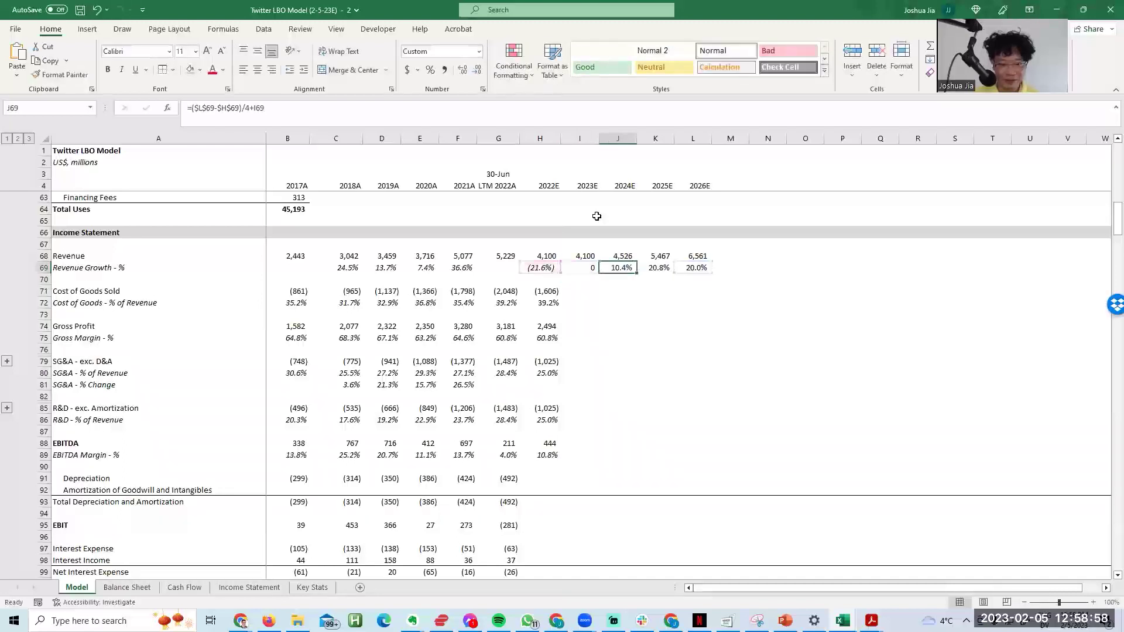
Step: Try to copy the 2022E revenue growth cell's formatting onto the 2023E growth cell
key(Right)
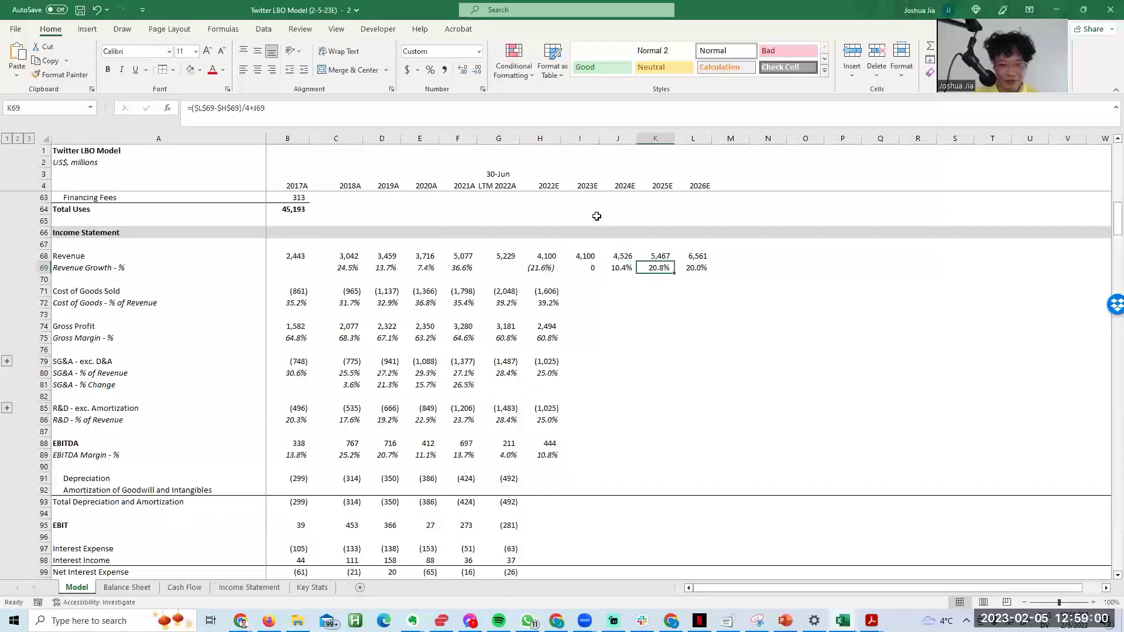
key(Left)
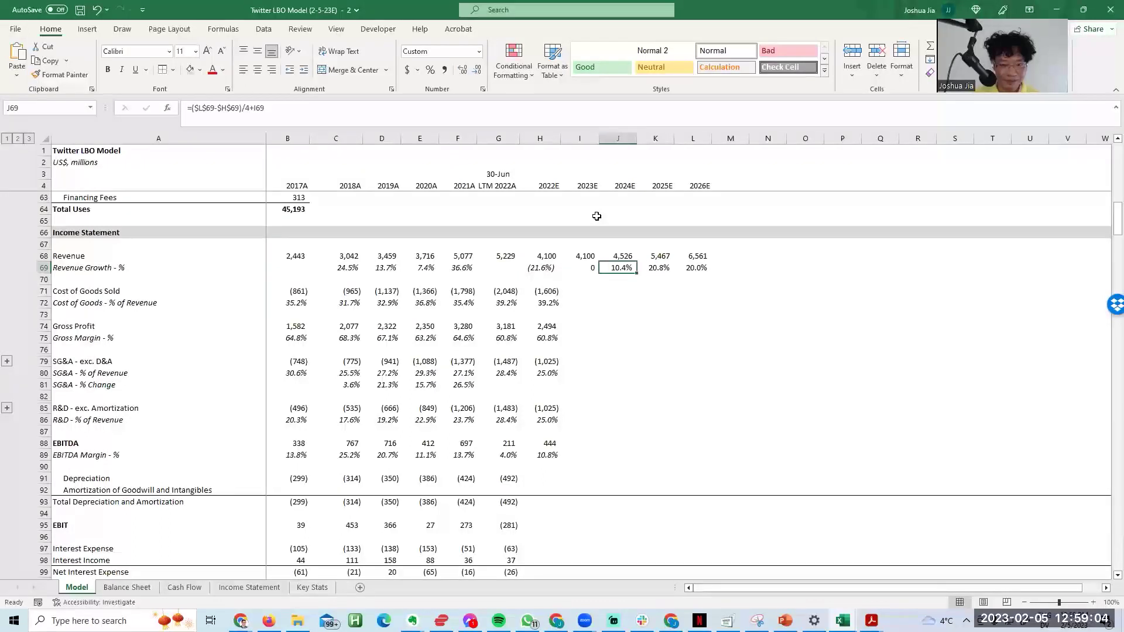
key(Left)
key(Left)
key(ctrl+c)
key(Right)
key(ctrl+alt+v)
key(t)
key(Return)
key(Escape)
key(Right)
key(Right)
key(Left)
key(Left)
key(Right)
key(Left)
key(ctrl+i)
key(Right)
key(Left)
Step: Set the 2024E revenue growth formula to 0.2/3 plus the 2023E growth rate (=0.2/3+I69)
key(Right)
key(F2)
key(Escape)
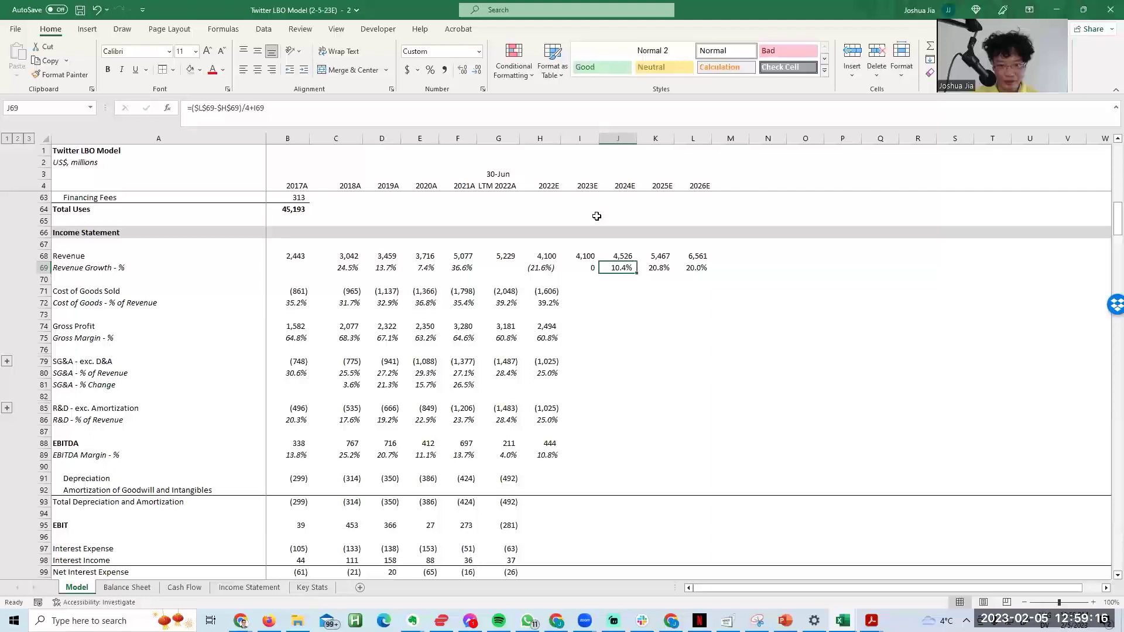
text(=)
key(Escape)
text(=0.2/3)
key(Return)
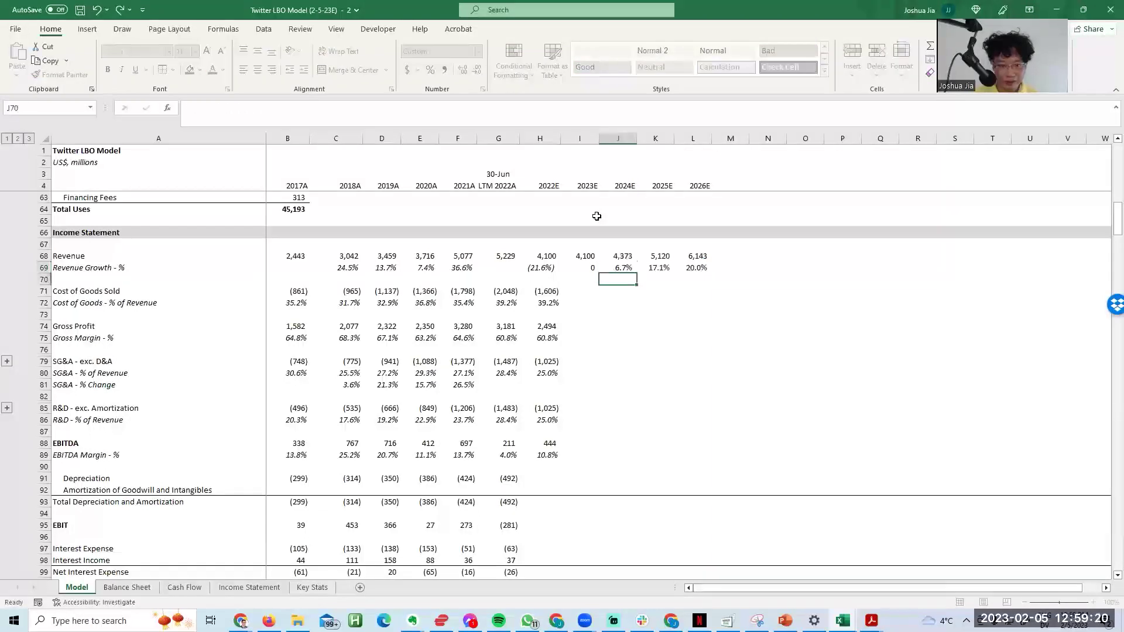
key(F2)
text(+)
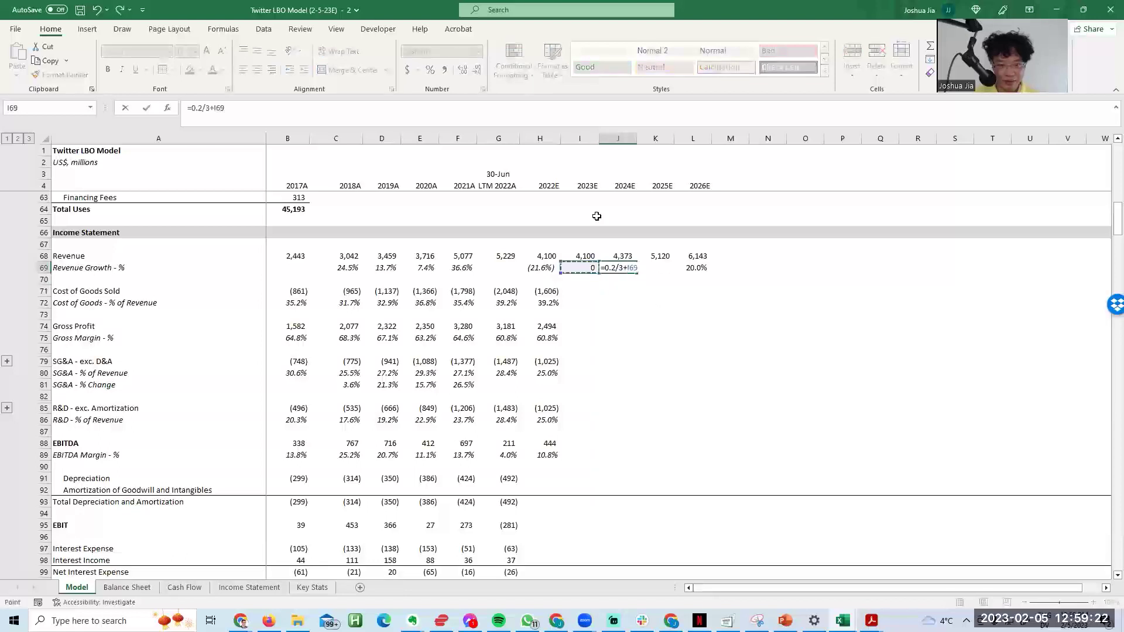
key(Return)
Step: Fill the 2024E revenue growth formula across to 2025E and check its references
key(Up)
key(Right)
key(ctrl+r)
key(F2)
key(Tab)
key(Return)
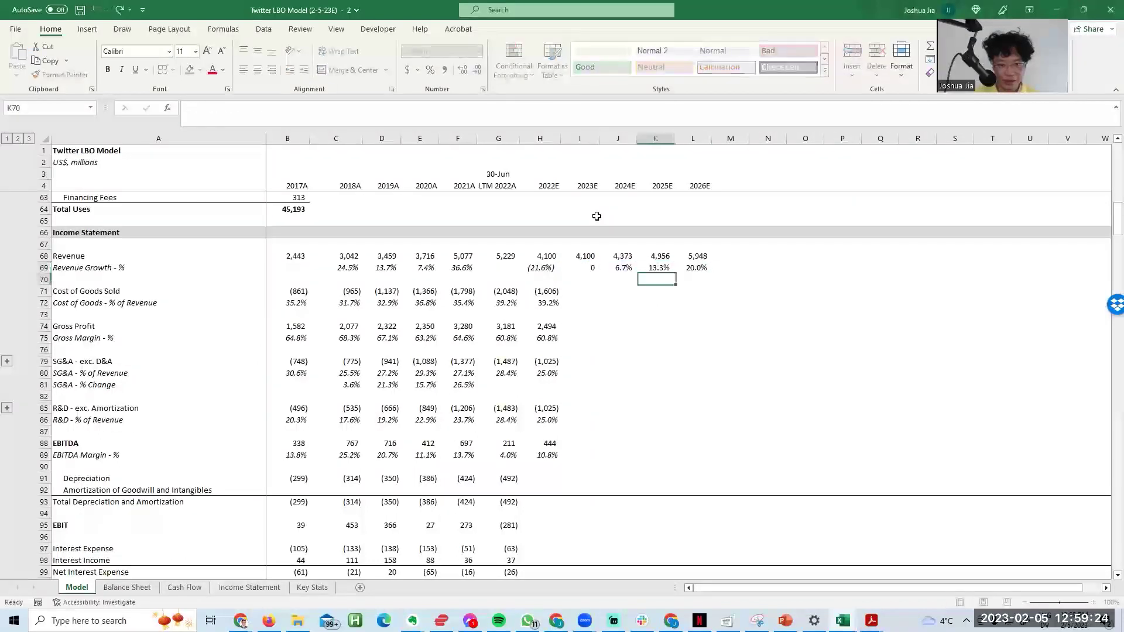
Step: Check the revenue formulas for 2024E and 2026E and look along the projected revenue row
key(Up)
key(Up)
key(Left)
key(F2)
key(Tab)
key(Tab)
key(F2)
key(Escape)
key(Left)
key(Left)
key(Left)
key(Left)
key(Right)
key(Right)
key(Right)
key(Right)
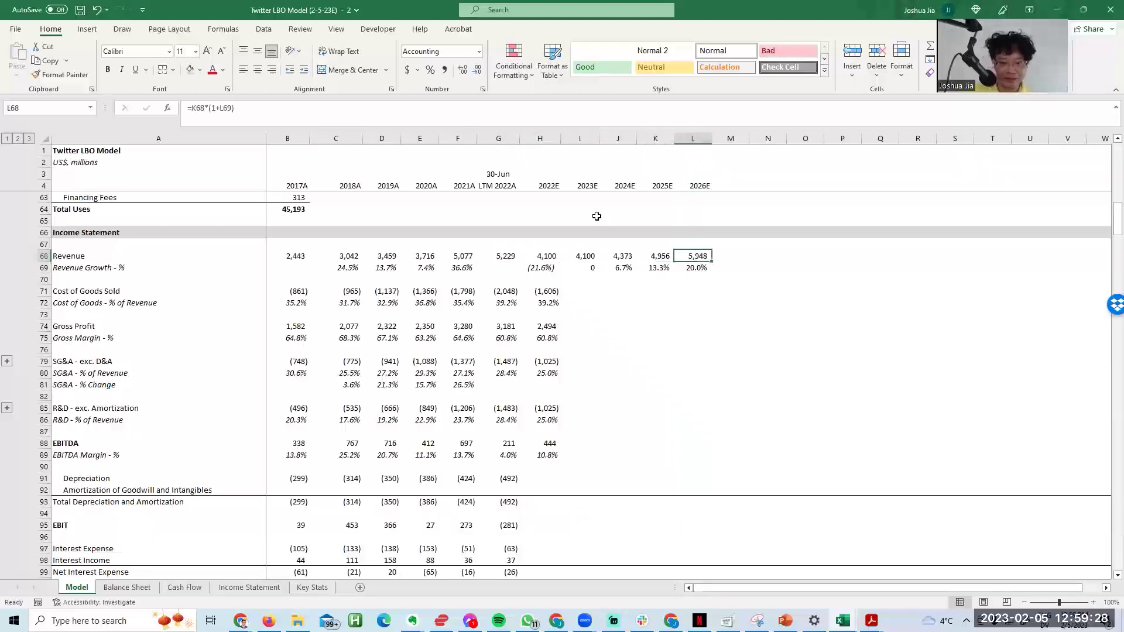
Step: Review revenue from LTM 2022A to 2026E and recheck the 2024E revenue formula
key(Left)
key(Left)
key(Left)
key(Left)
key(Left)
key(Right)
key(Right)
key(Left)
key(Right)
key(Right)
key(Right)
key(Right)
key(Left)
key(Left)
key(Left)
key(Right)
key(F2)
key(Escape)
key(Right)
key(Left)
Step: Set the 2022E cost of goods assumption to 41% of revenue
key(Left)
key(Down)
key(Left)
key(Down)
key(Down)
key(Down)
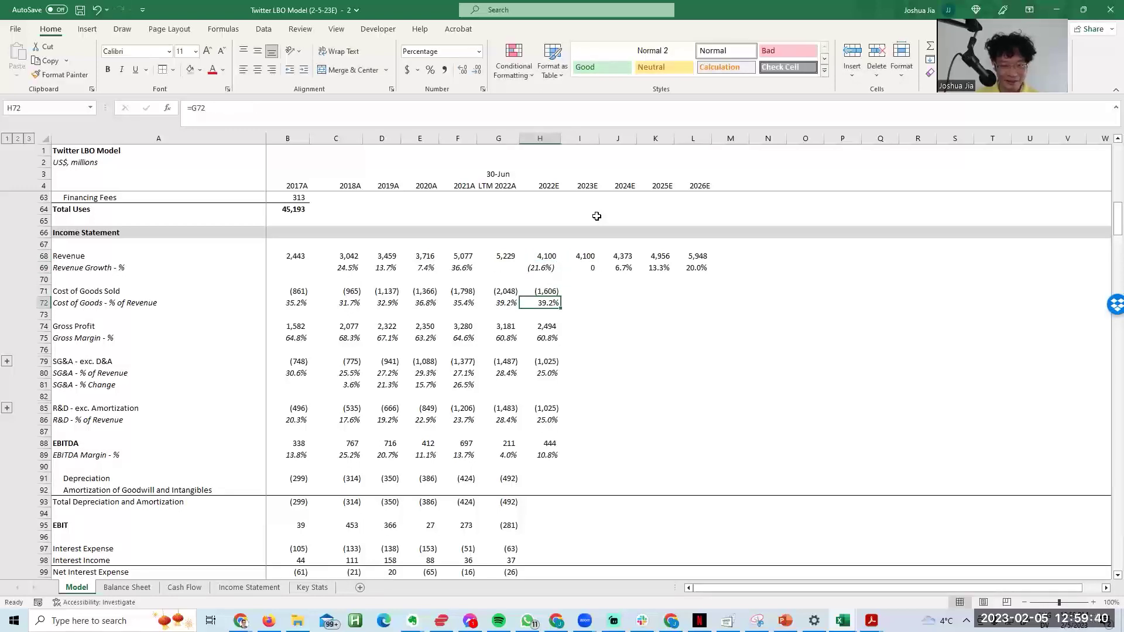
text(4,)
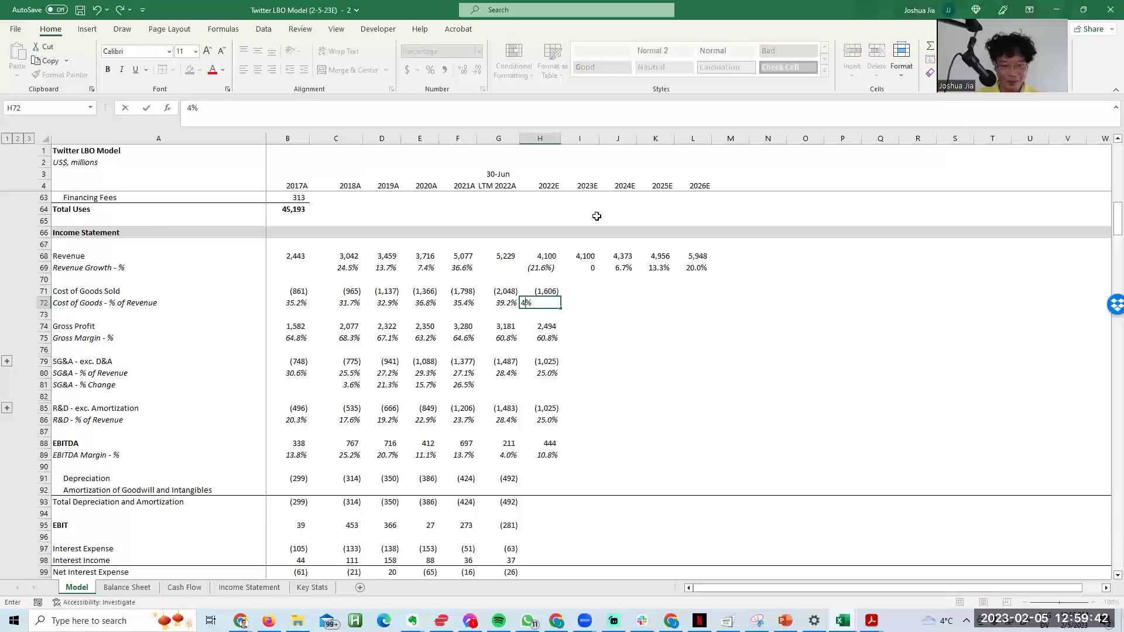
text(1)
key(Right)
Step: Set the 2026E cost of goods assumption to 39% of revenue, using the 2022E cell's formatting
key(Right)
key(Right)
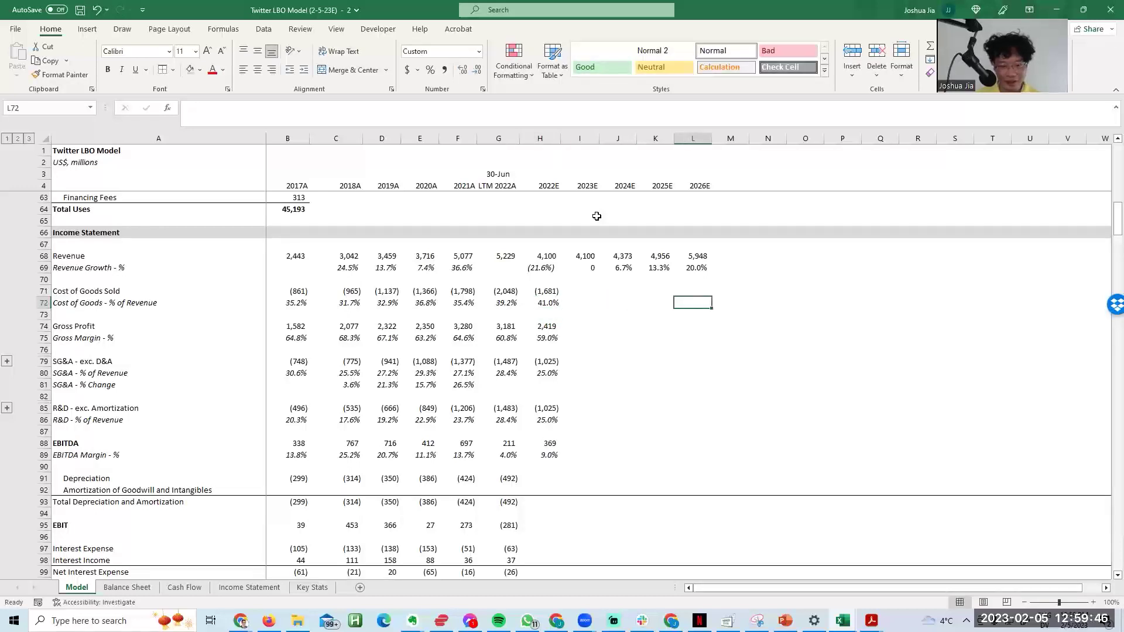
key(Left)
key(Left)
key(Left)
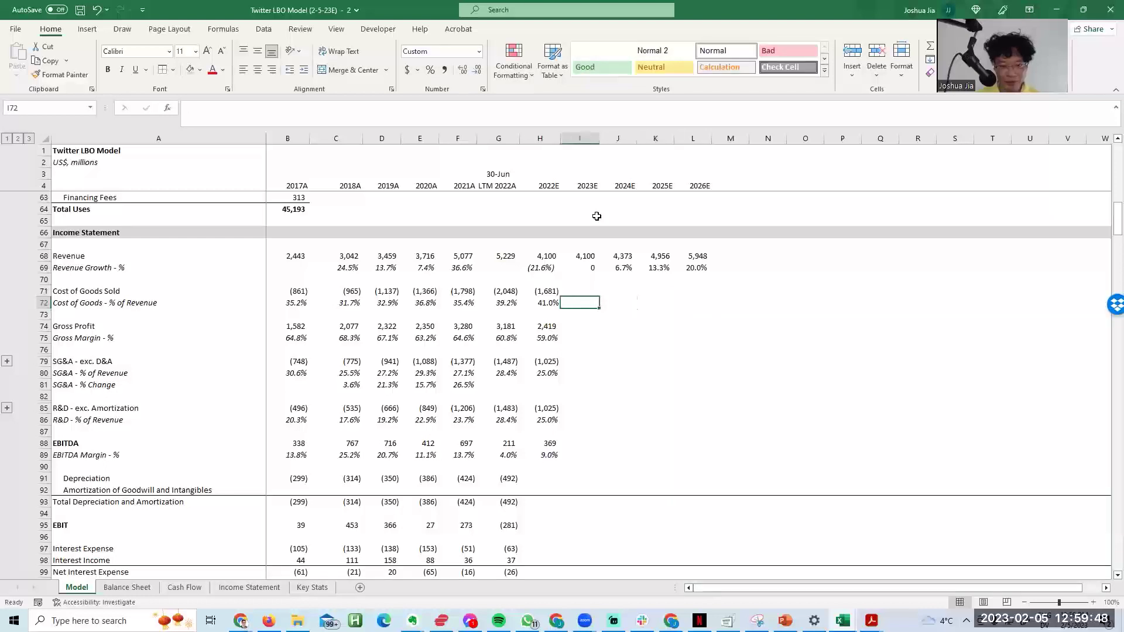
key(Right)
key(Right)
key(Right)
text(39)
key(Left)
key(Left)
key(Left)
key(Left)
key(ctrl+c)
key(Right)
key(Right)
key(Right)
key(Right)
key(ctrl+alt+v)
key(t)
key(Return)
key(Escape)
key(Left)
key(Right)
text(39)
Step: Set the 2023E cost of goods percentage to the 2022E percentage minus 0.02/4 (=H72-0.02/4)
key(Left)
key(Left)
key(Left)
text(=)
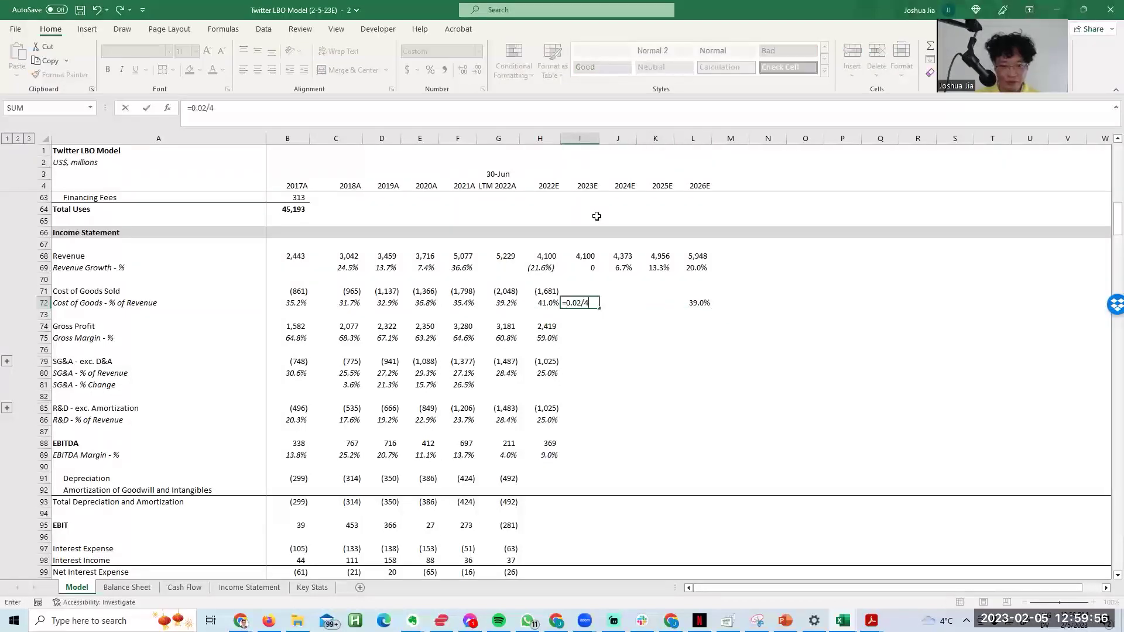
key(Up)
key(F2)
key(Escape)
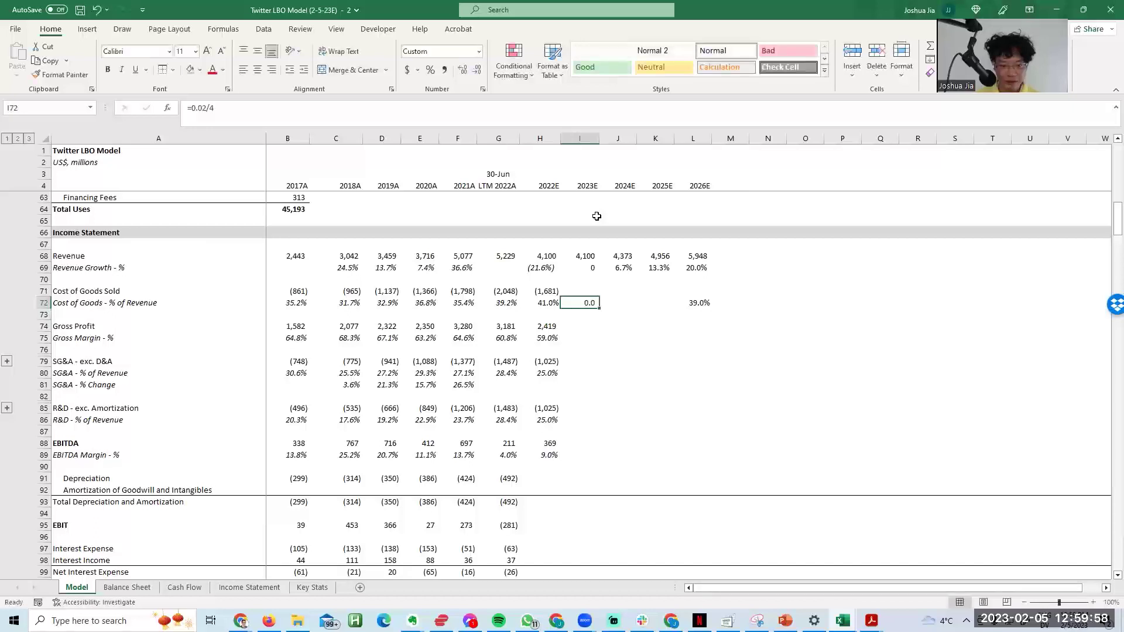
key(F2)
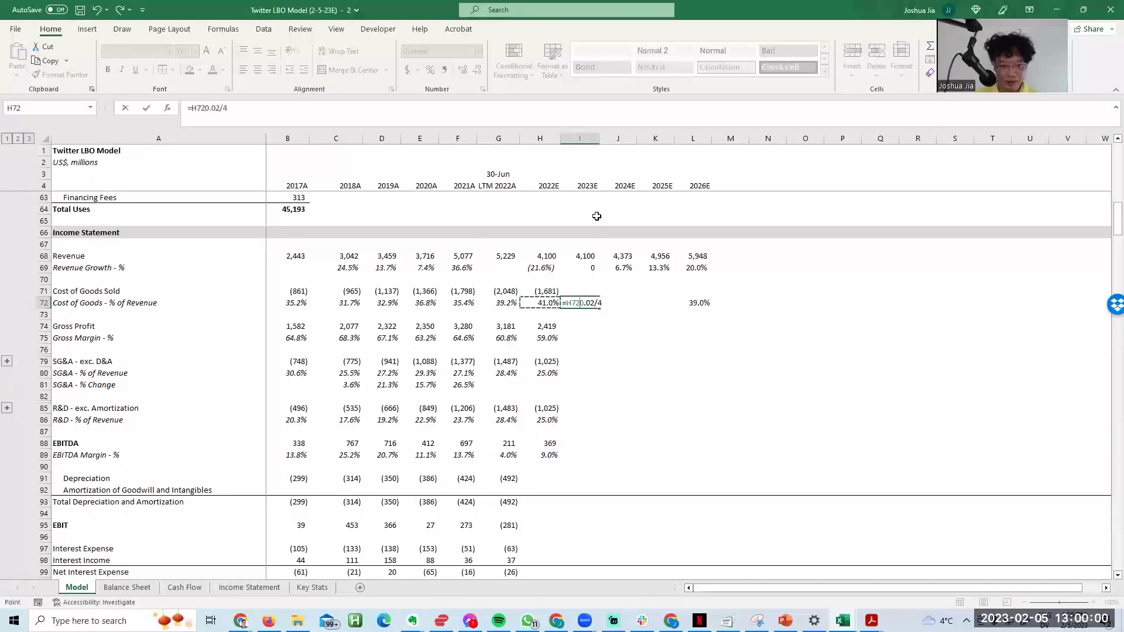
text(-)
key(ctrl+Return)
Step: Extend the 2023E cost of goods percentage formula through 2025E and format those cells as percentages
key(shift+Right)
key(shift+Right)
key(ctrl+shift+5)
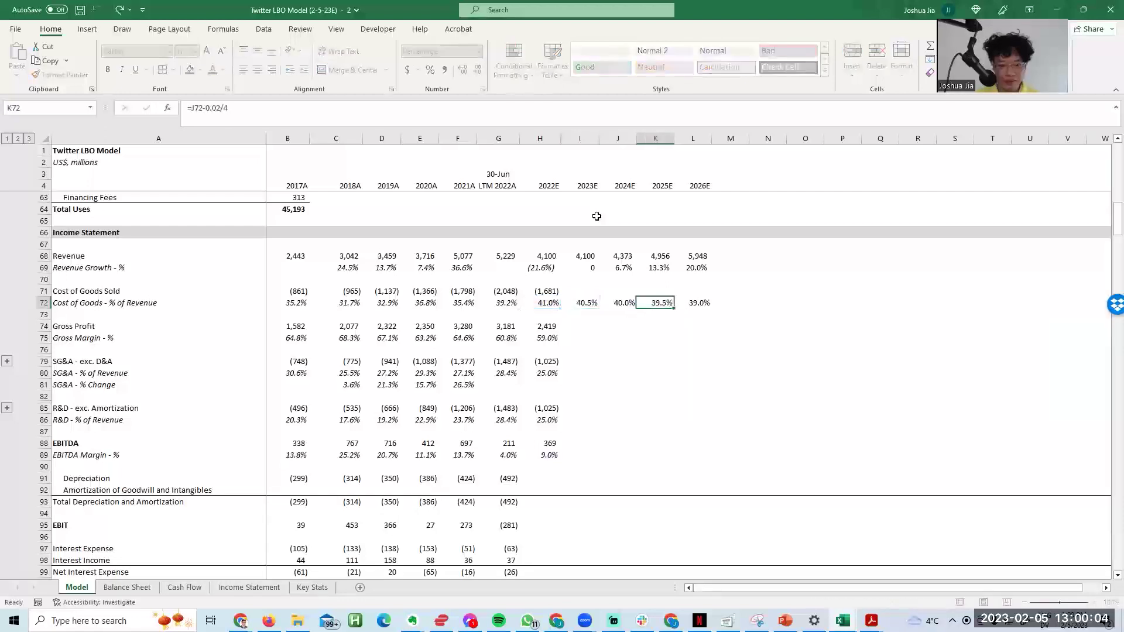
Step: Fill the 2022E Cost of Goods Sold formula across to 2026E and check the copied formulas
key(Up)
key(Left)
key(shift+Right)
key(shift+Right)
key(shift+Right)
key(shift+Right)
key(ctrl+r)
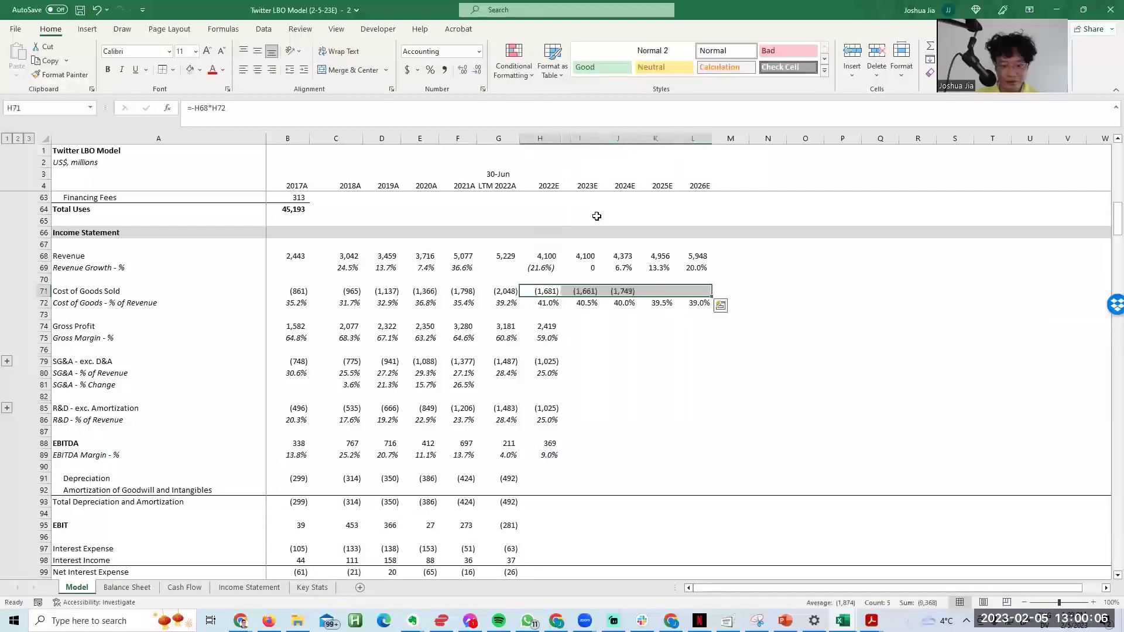
key(Right)
key(F2)
key(Tab)
key(F2)
key(Return)
Step: Fill the 2022E Gross Profit formula across to 2026E
key(Left)
key(Down)
key(Down)
key(Left)
key(shift+Right)
key(shift+Right)
key(shift+Right)
key(shift+Right)
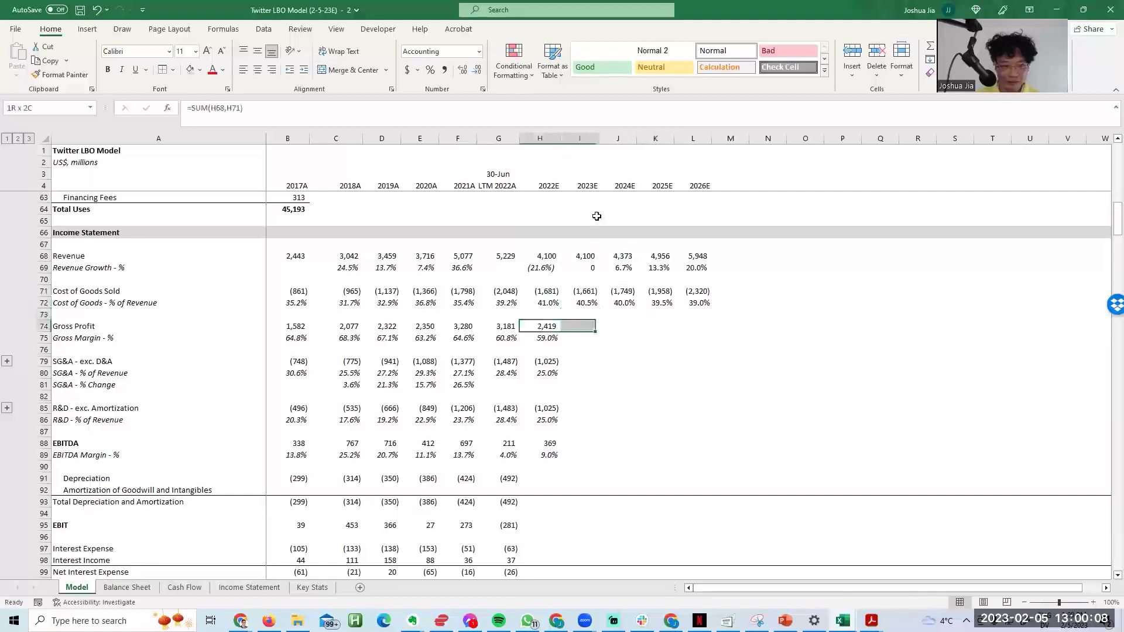
key(ctrl+r)
Step: Fill the 2022E Gross Margin formula across to 2026E and check the copied formulas
key(Down)
key(shift+Right)
key(shift+Right)
key(shift+Right)
key(shift+Right)
key(ctrl+r)
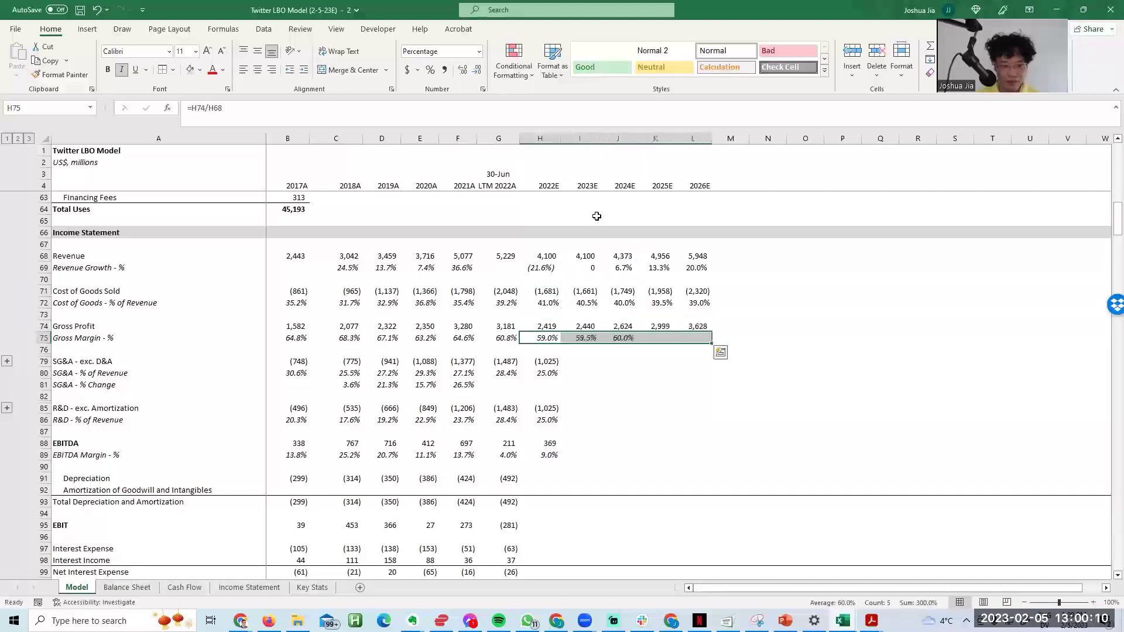
key(Right)
key(Right)
key(F2)
key(Tab)
key(F2)
key(Return)
Step: Link the 2023E SG&A percentage of revenue to the 2022E percentage (=H80)
key(Down)
key(Left)
key(Left)
key(Down)
key(Right)
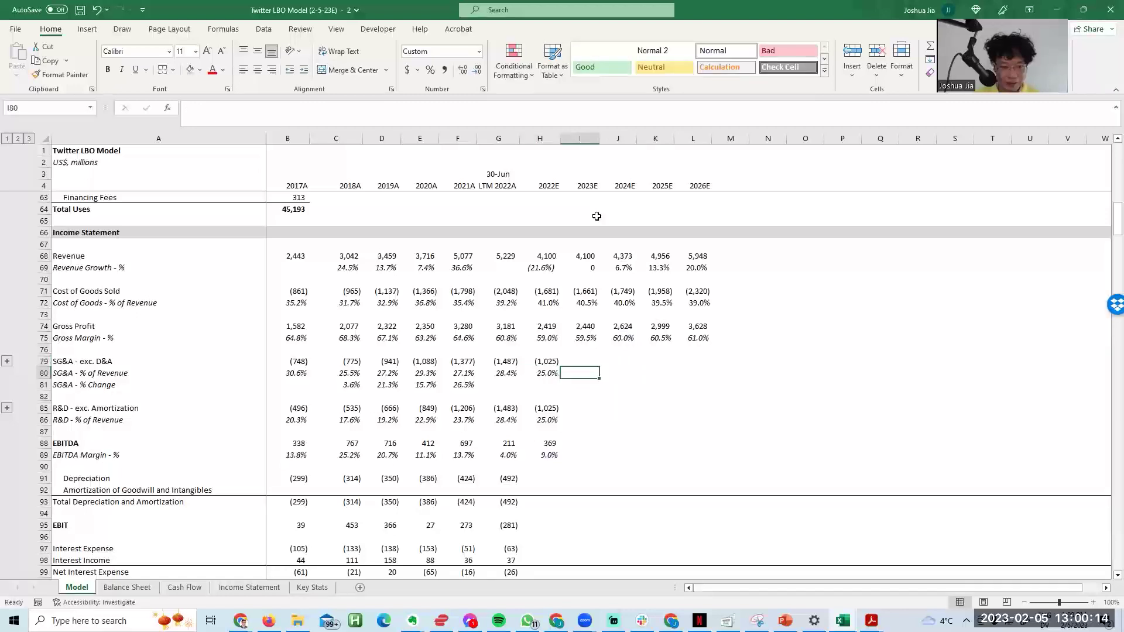
text(=)
key(Left)
key(ctrl+Return)
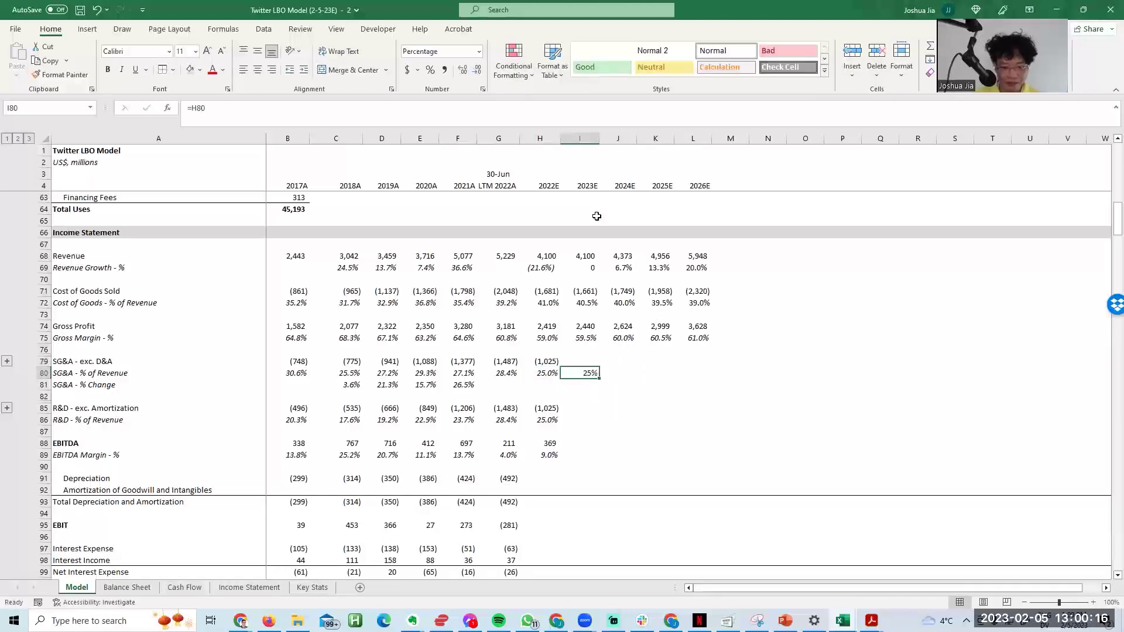
Step: Fill the 2023E SG&A percentage of revenue formula across to 2026E
key(shift+Right)
key(shift+Right)
key(shift+Right)
key(ctrl+r)
key(Down)
key(Down)
key(Down)
key(Down)
key(Left)
key(Right)
key(Up)
key(Up)
key(Up)
key(Up)
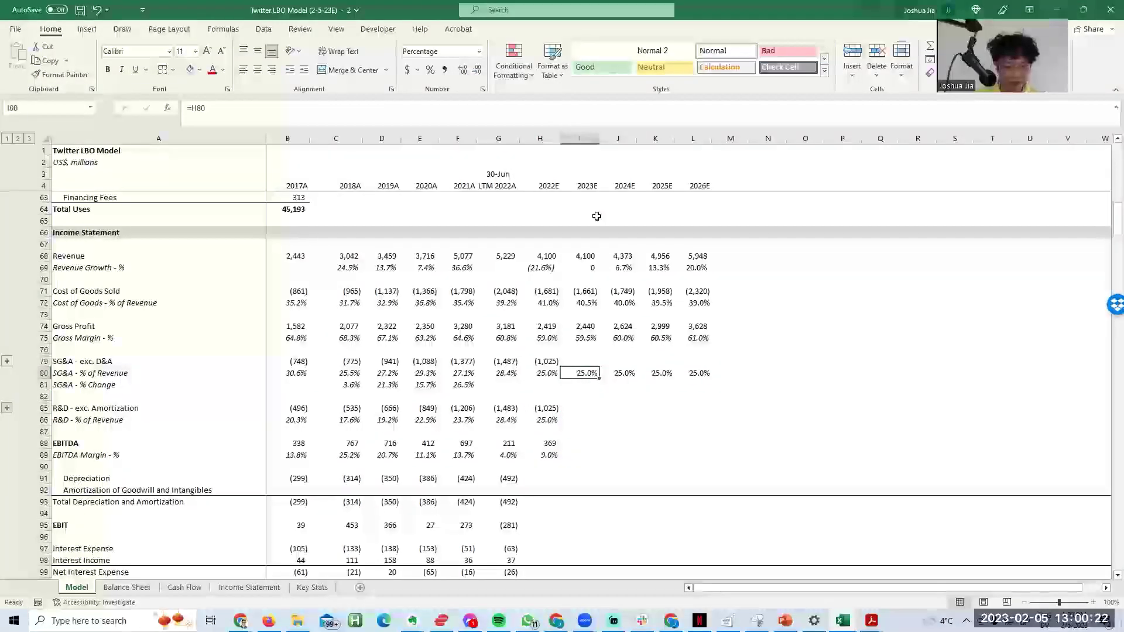
Step: Place the two model workbooks side by side and check the post-transaction SG&A percentage of sales in the employee salaries schedule
key(super+Right)
key(alt+Tab)
key(Tab)
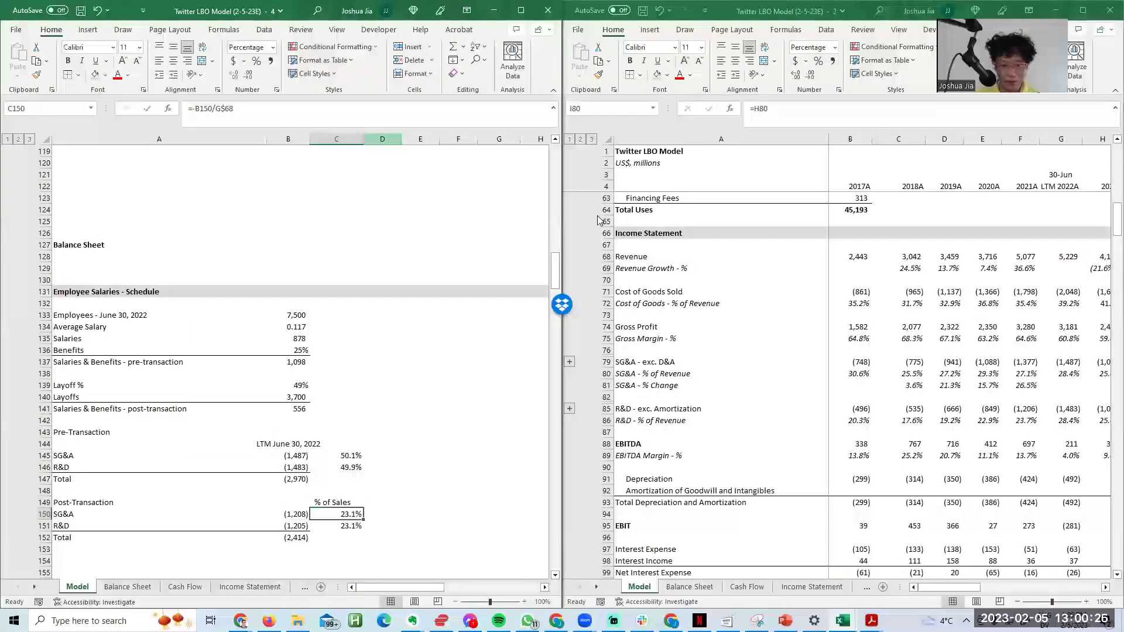
key(Up)
key(Left)
key(Down)
key(Right)
text(=)
key(Left)
key(Escape)
Step: Set the 2026E SG&A percentage of revenue to 23%
key(Right)
key(Right)
key(Right)
key(Right)
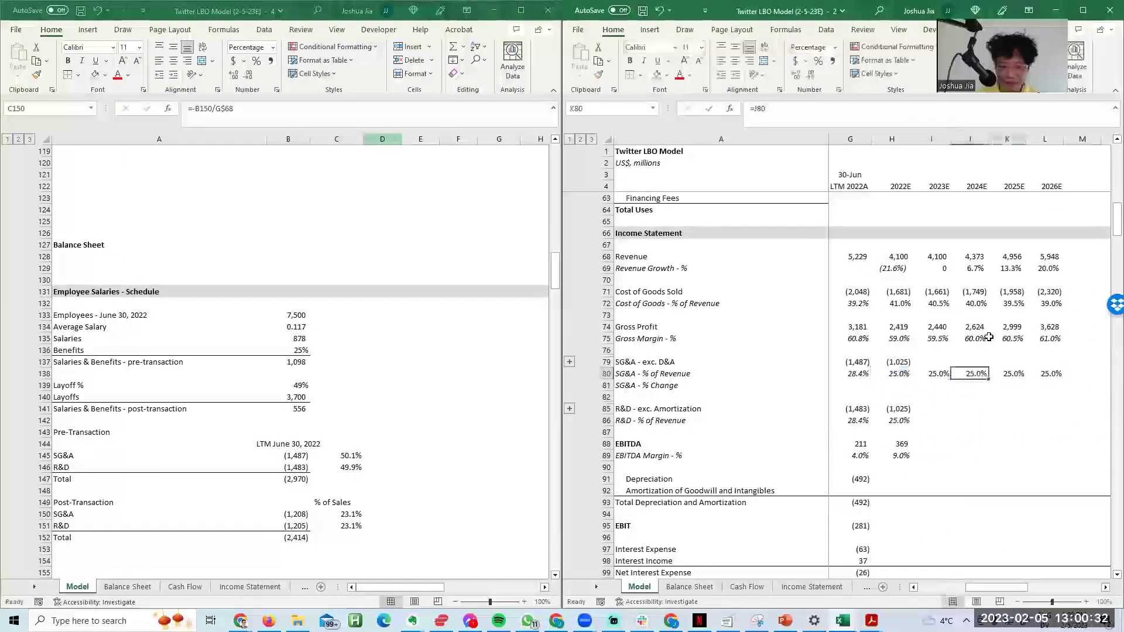
Step: Set the 2023E SG&A percentage of revenue to =H80-0.02/4 and fill it across to 2026E
key(Left)
key(Left)
key(Left)
key(Left)
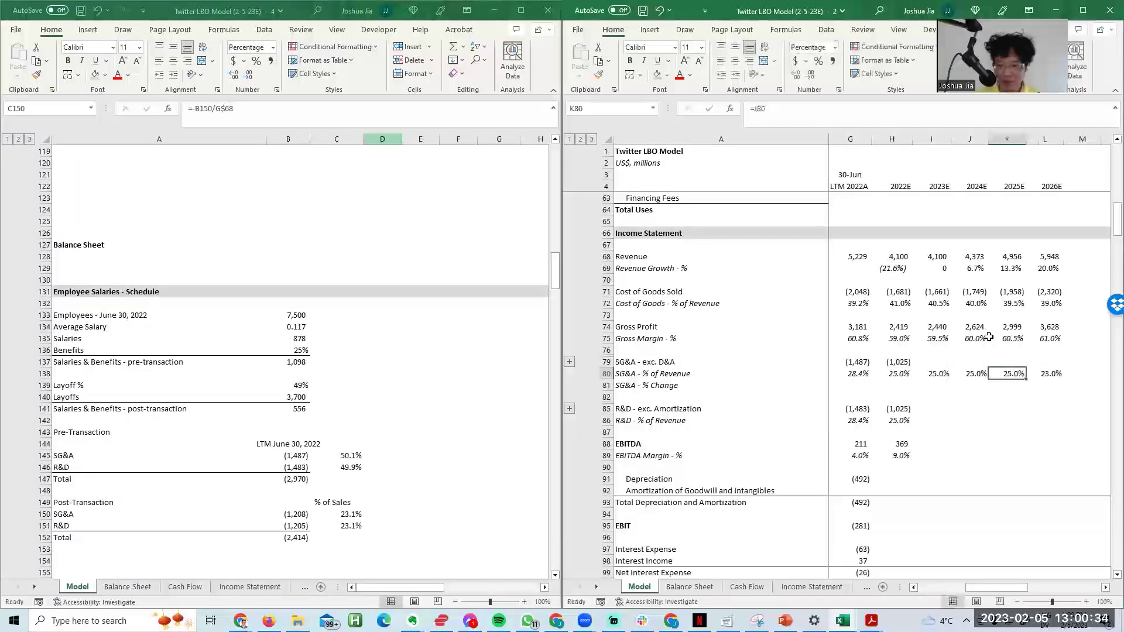
text(=)
key(Left)
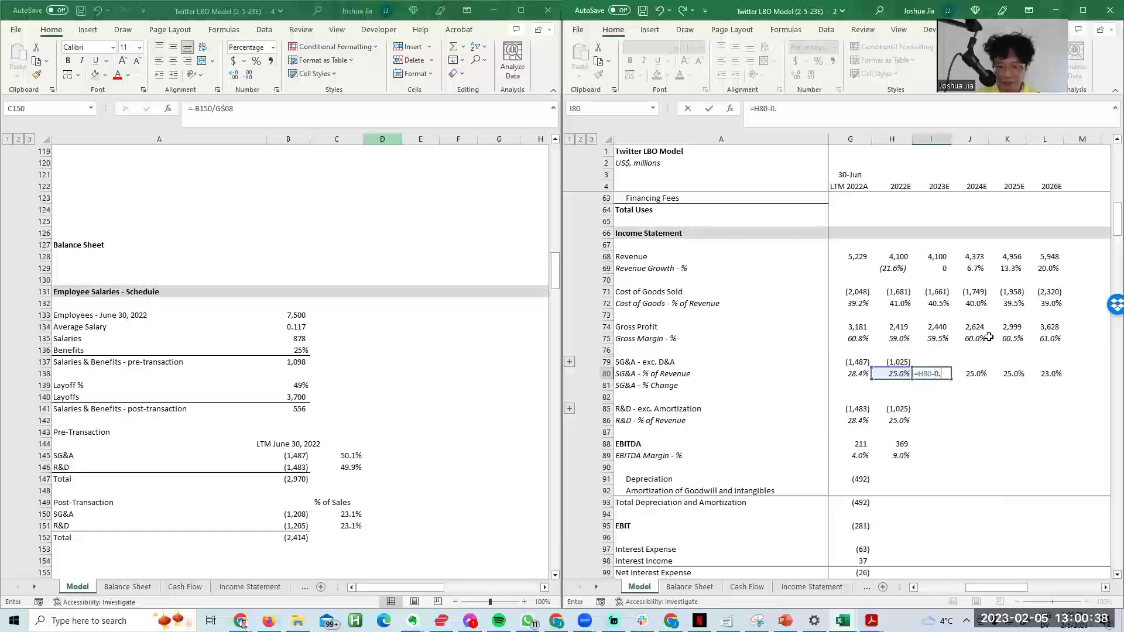
key(ctrl+Return)
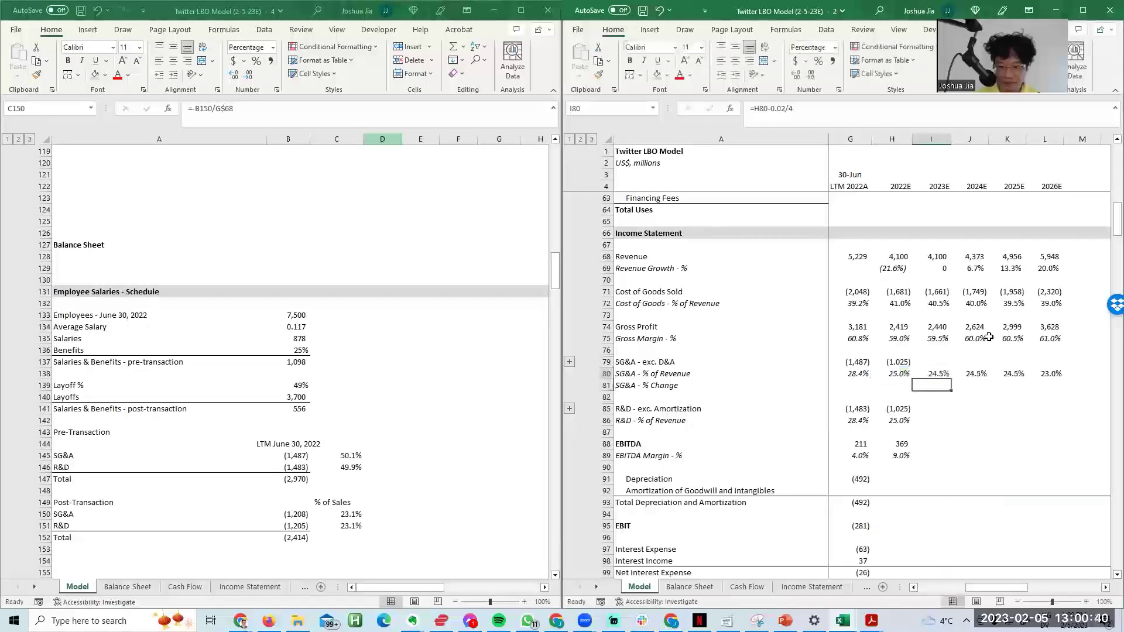
key(shift+Right)
key(shift+Right)
key(Right)
key(Right)
key(Left)
key(Left)
Step: Copy the 2023E to 2026E SG&A percentage formulas into the R&D percentage of revenue row
key(shift+Right)
key(shift+Right)
key(shift+Right)
key(ctrl+c)
key(Down)
key(Return)
Step: Fill the 2022E SG&A (excluding D&A) formula across to 2026E
key(Up)
key(Up)
key(Up)
key(Up)
key(Up)
key(Left)
key(shift+Right)
key(shift+Right)
key(shift+Right)
key(shift+Right)
key(ctrl+r)
Step: Fill the 2022E R&D (excluding amortization) formula across to 2026E
key(Down)
key(Down)
key(Down)
key(Down)
key(shift+Right)
key(shift+Right)
key(shift+Right)
key(shift+Right)
key(ctrl+r)
Step: Fill the 2022E EBITDA formula across to 2026E and check the 2026E formula
key(Down)
key(Down)
key(Down)
key(shift+Right)
key(shift+Right)
key(shift+Right)
key(shift+Right)
key(ctrl+r)
key(ctrl+Right)
key(F2)
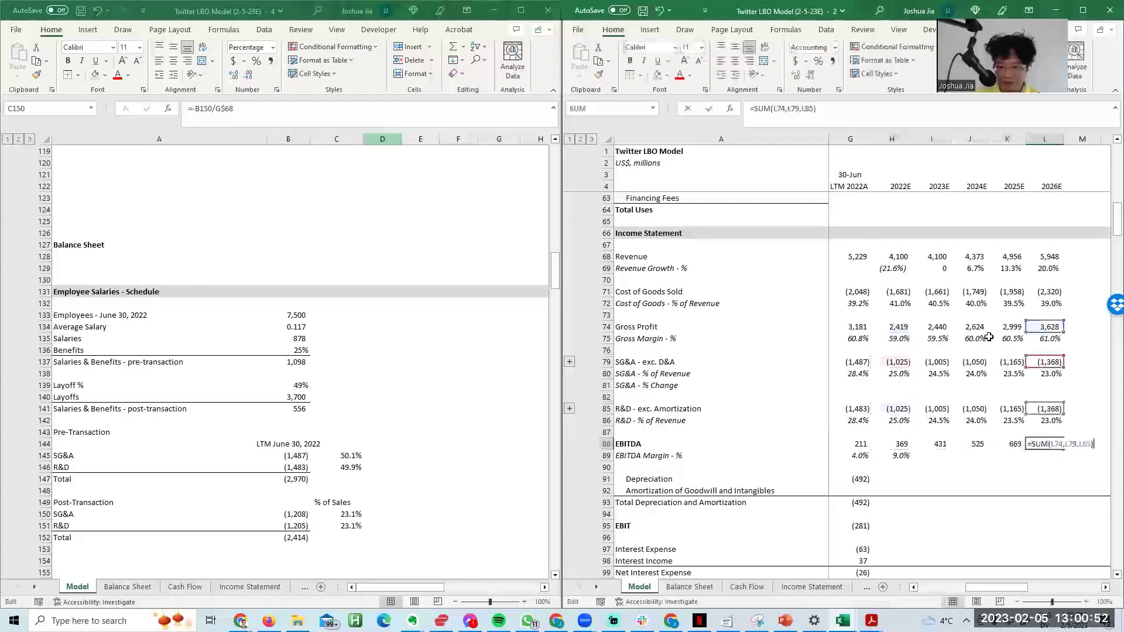
key(Escape)
Step: Fill the 2022E EBITDA Margin formula across to 2026E
key(Down)
key(ctrl+Left)
key(shift+Right)
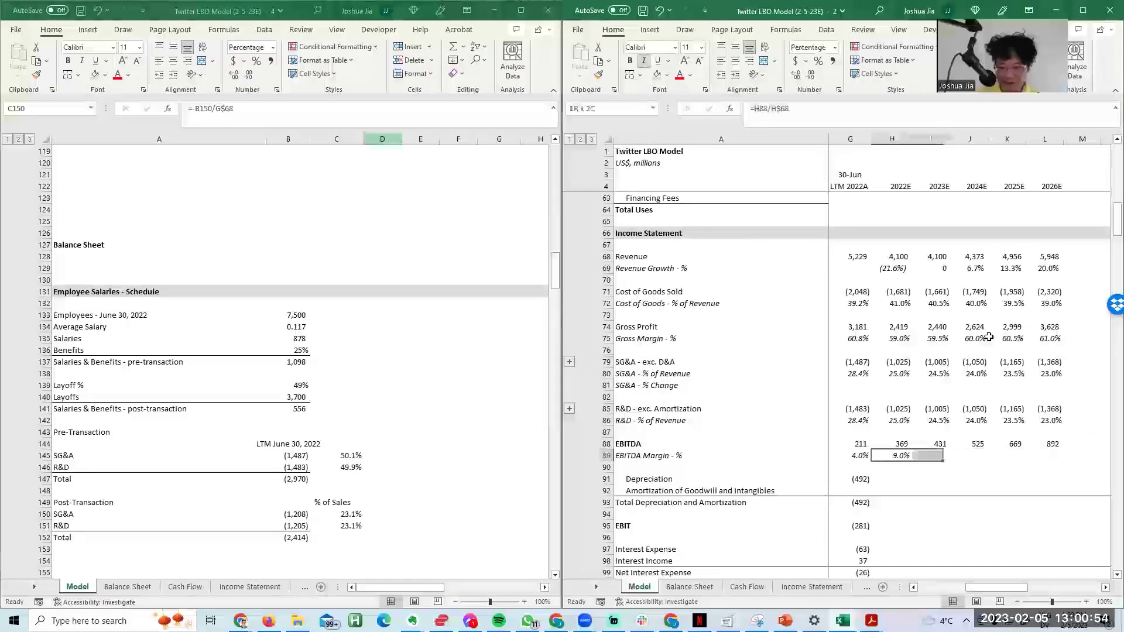
key(shift+Right)
key(shift+Right)
key(shift+Right)
key(ctrl+r)
Step: Maximize the model workbook and compare the historical EBITDA margins with the projected ones
key(Left)
key(Left)
key(Left)
key(Left)
key(Left)
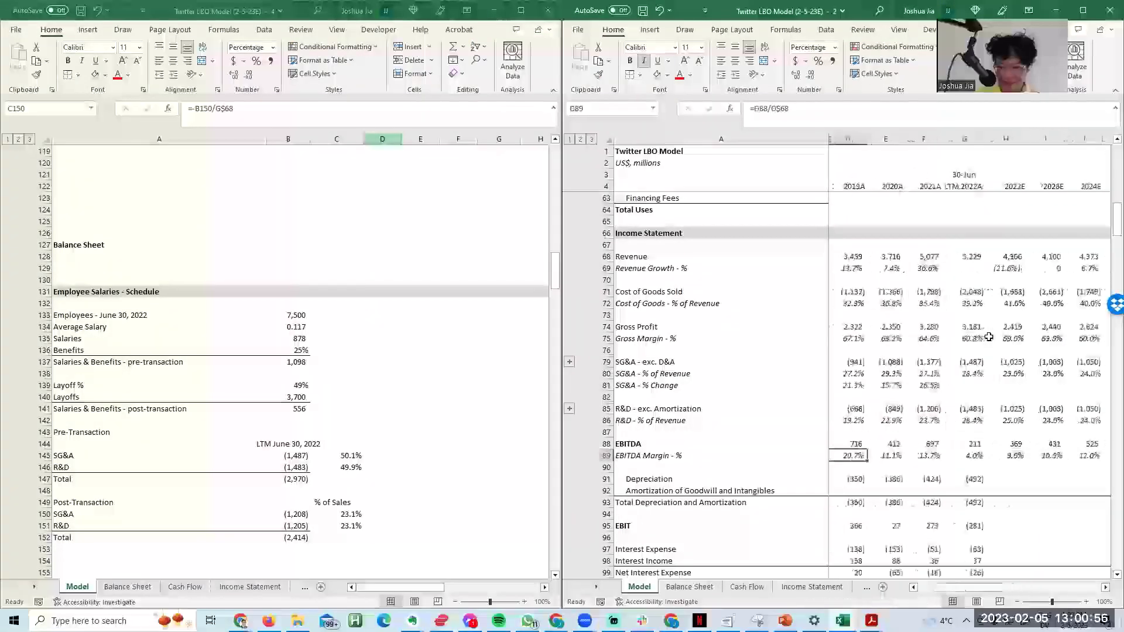
key(super+Up)
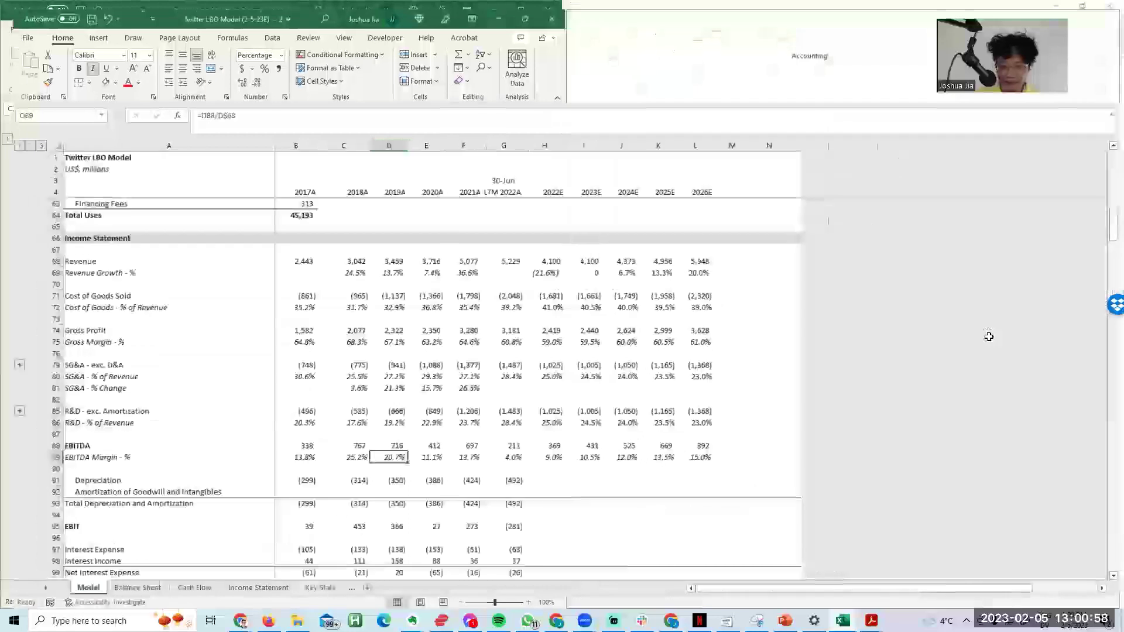
key(Left)
key(Left)
key(Right)
key(Right)
key(Right)
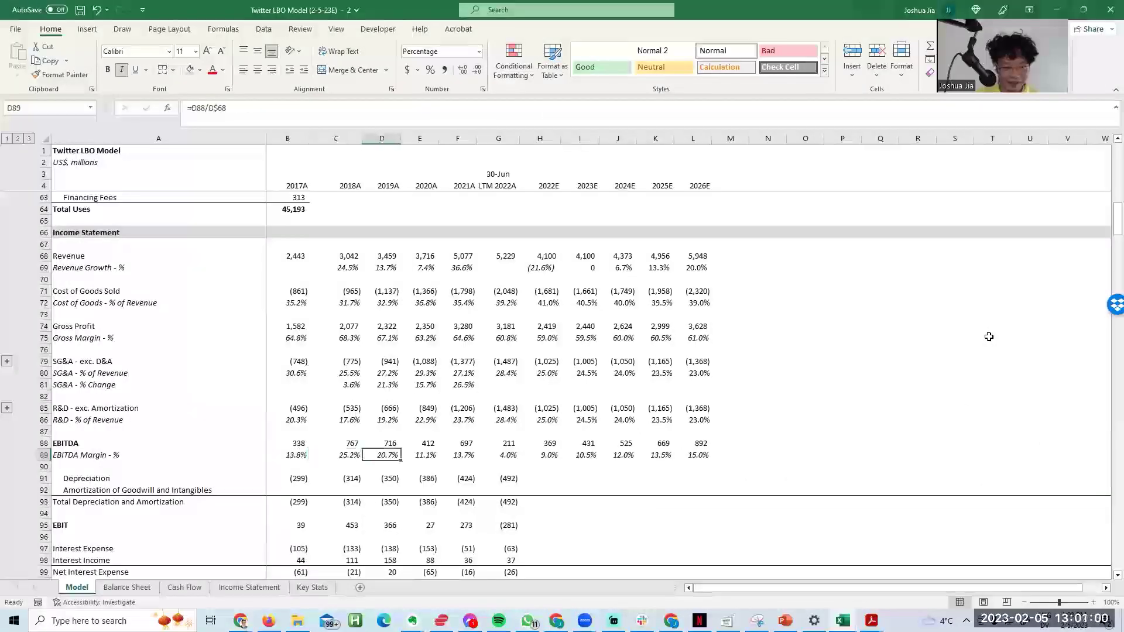
key(Right)
key(Right)
key(Right)
key(Right)
key(Right)
key(Right)
key(Right)
key(Right)
key(Right)
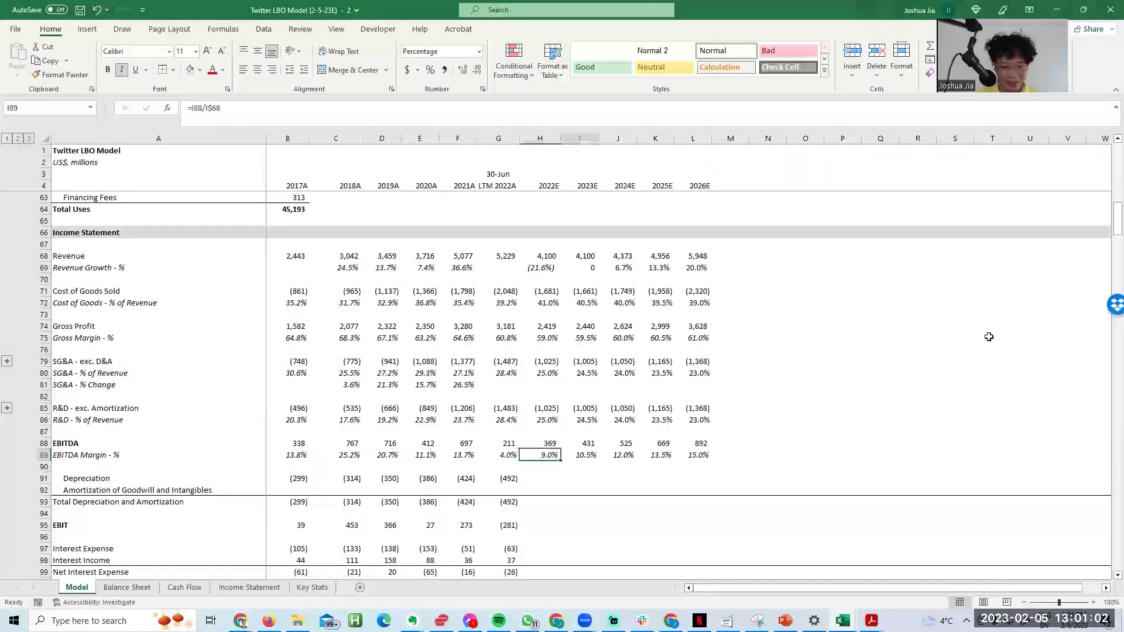
Step: Review the revenue growth, cost of goods percentage and gross margin rows across the historical and projected years
key(Up)
key(Up)
key(Up)
key(Up)
key(Up)
key(Up)
key(Up)
key(Up)
key(Up)
key(Up)
key(Up)
key(Up)
key(Up)
key(Up)
key(Up)
key(Up)
key(Left)
key(Left)
key(Left)
key(Left)
key(Left)
key(Left)
key(Left)
key(Down)
key(Down)
key(Down)
key(Right)
key(Right)
key(Right)
key(Right)
key(Right)
key(Right)
key(Right)
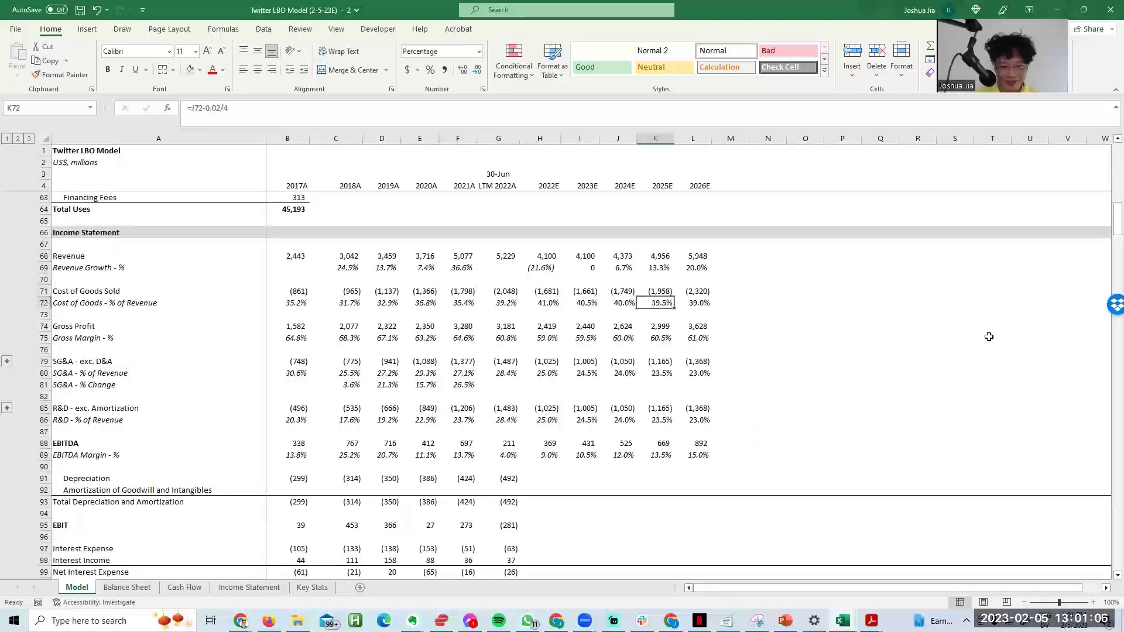
key(Down)
key(Down)
key(Down)
key(Down)
key(Left)
key(Left)
key(Left)
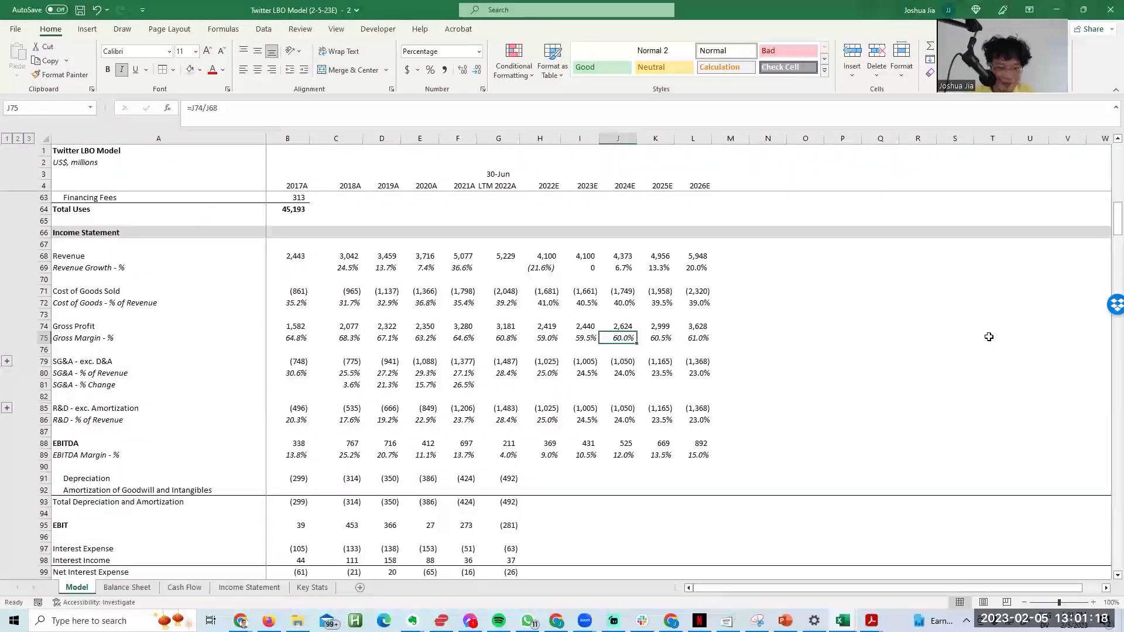
Step: Fill the 2021A SG&A % Change formula across to 2026E
key(Left)
key(Down)
key(Down)
key(Down)
key(Down)
key(Left)
key(Left)
key(Left)
key(shift+Right)
key(shift+Right)
key(shift+Right)
key(shift+Right)
key(shift+Right)
key(shift+Right)
key(ctrl+r)
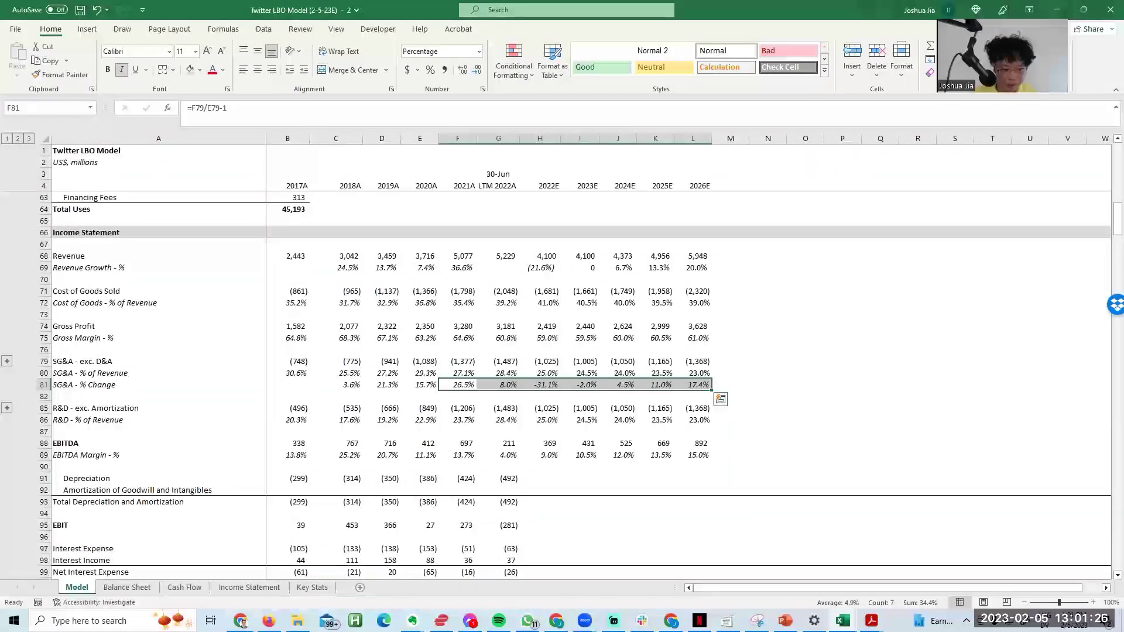
mouse_move(270, 613)
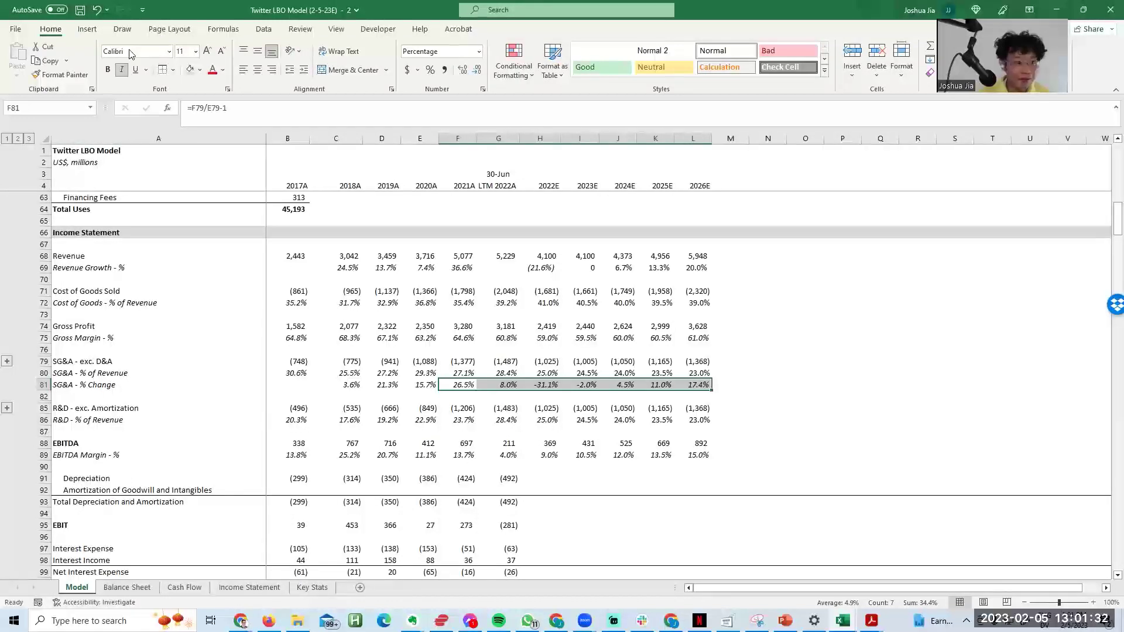
key(alt+Tab)
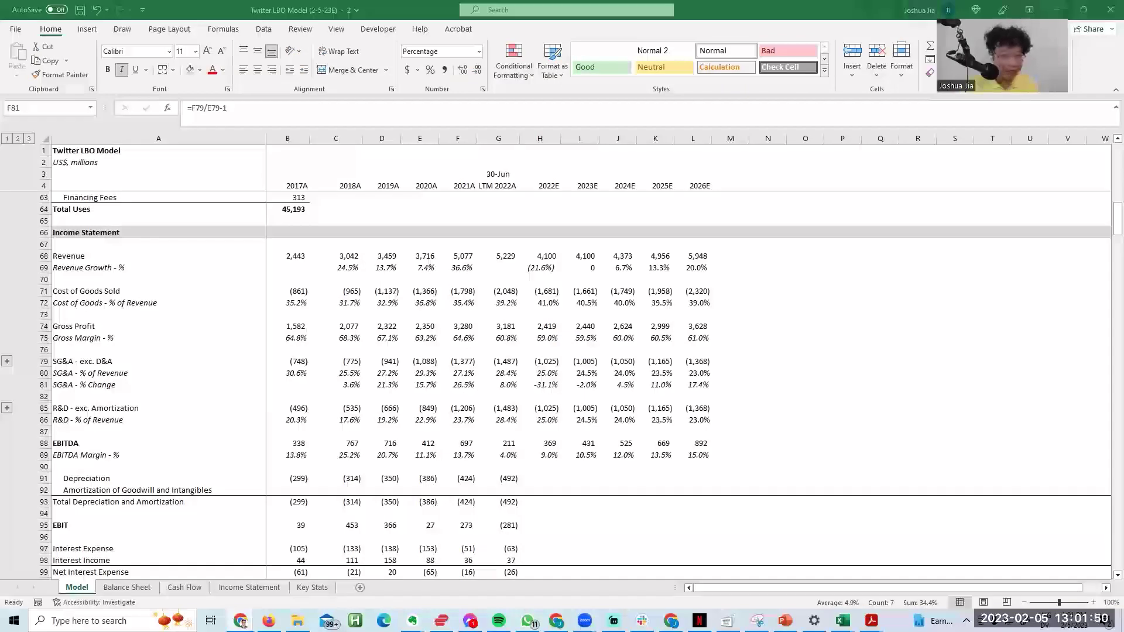
key(alt+Tab)
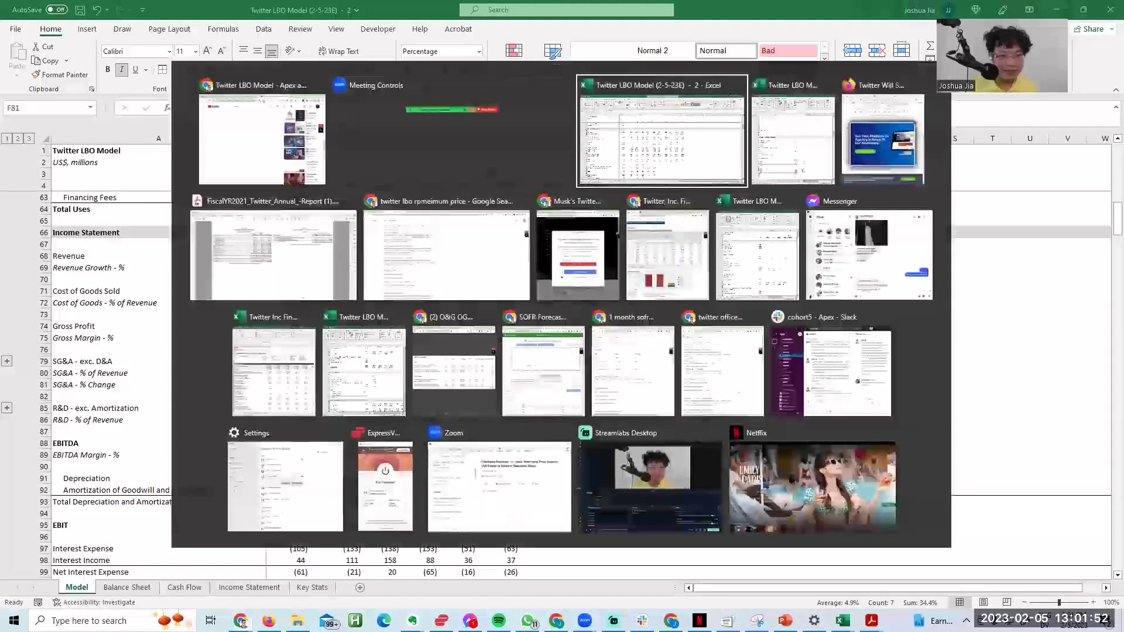
key(Escape)
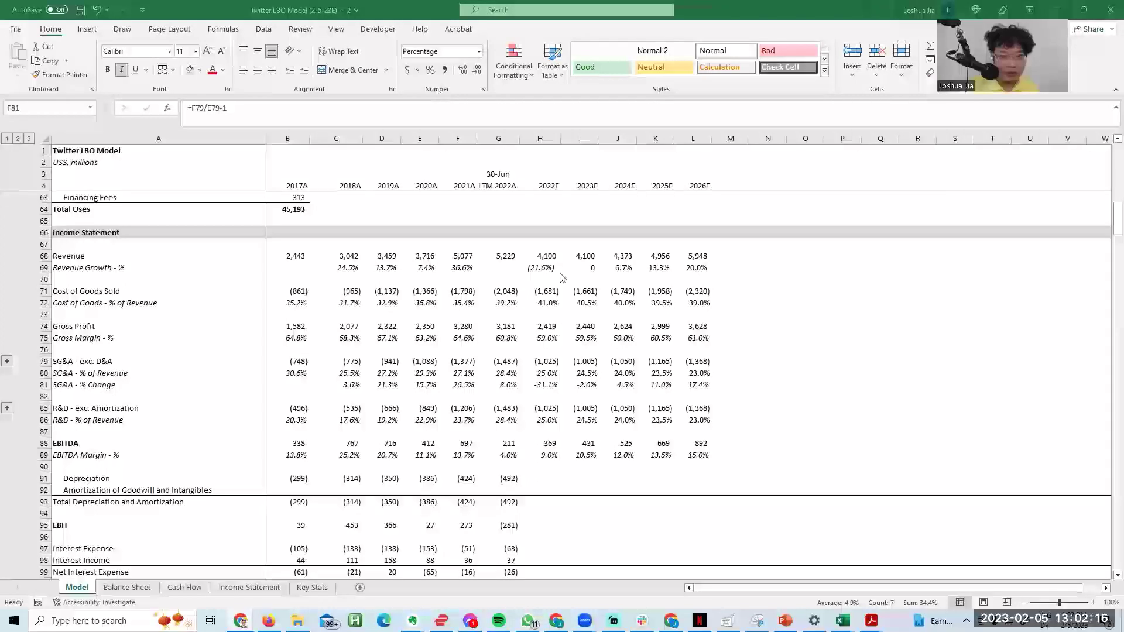
key(alt+Tab)
key(Escape)
key(alt+Tab)
key(Escape)
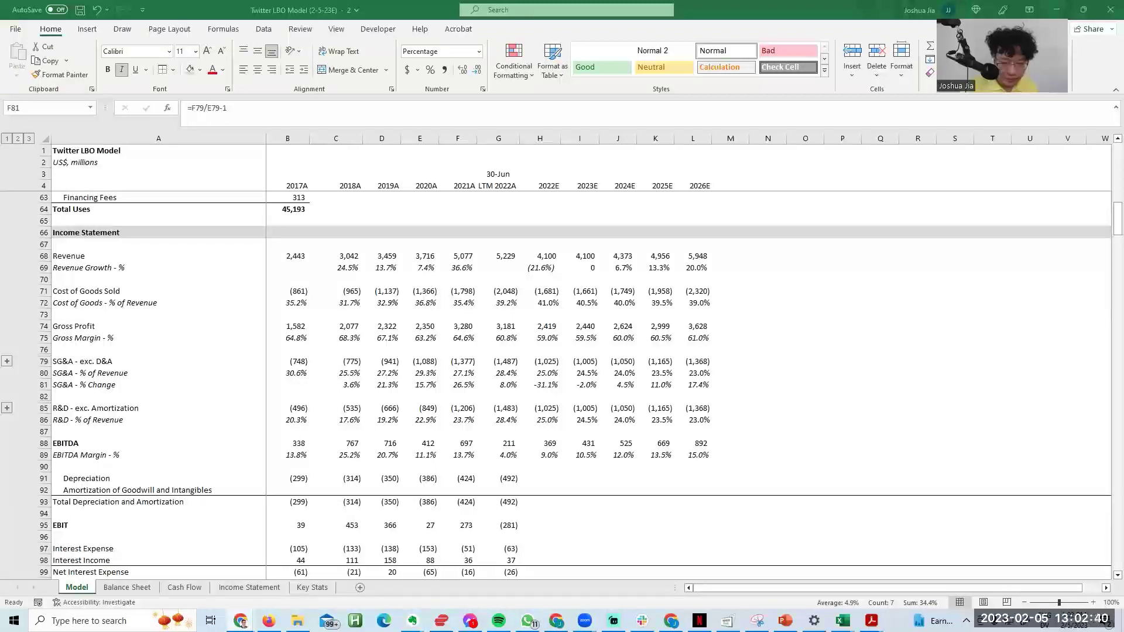
click(311, 439)
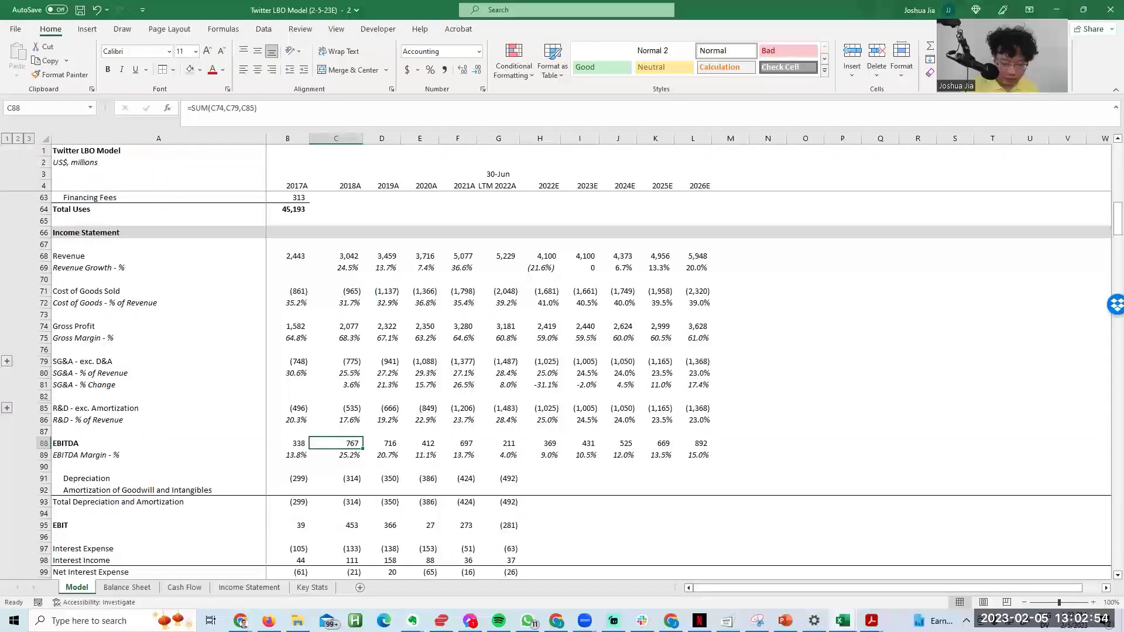
key(alt+Tab)
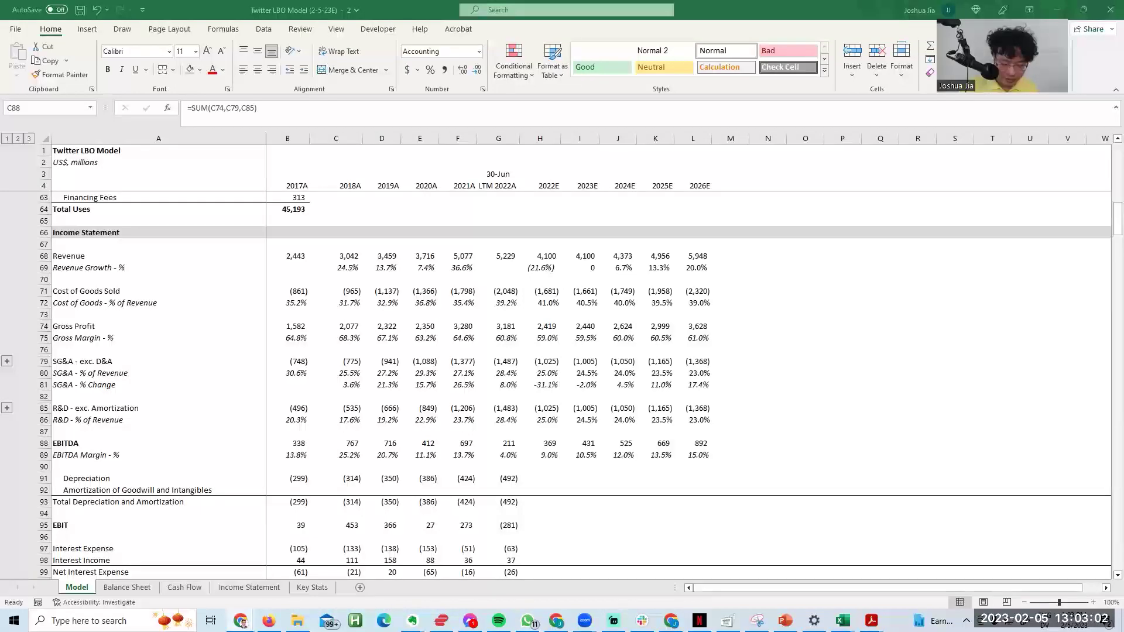
click(633, 443)
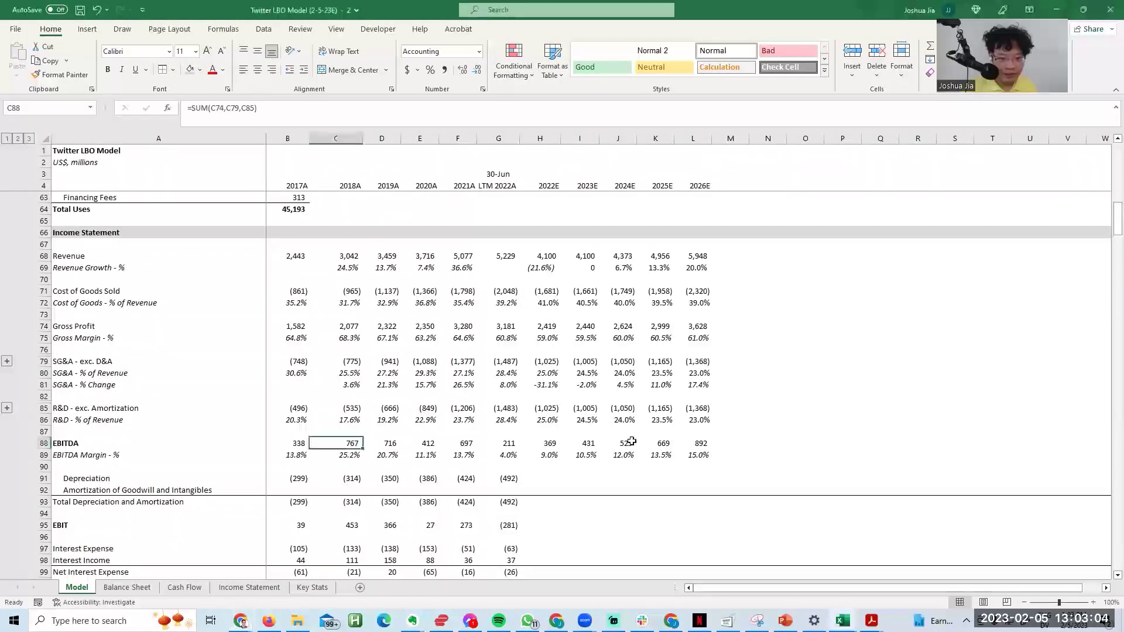